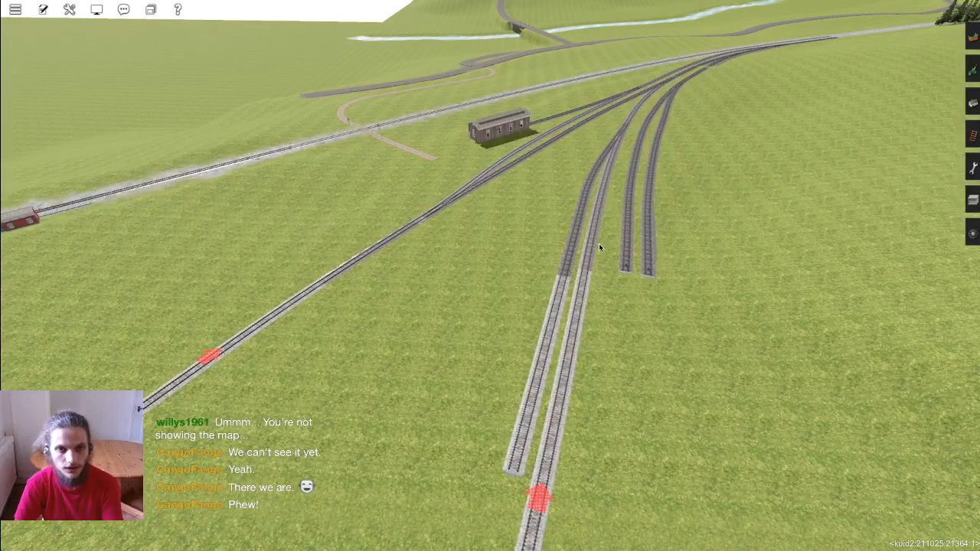
# Step: Inspect the yard sidings, the engine shed and the track layout around them from several angles
pyautogui.rightClick(570, 262)
pyautogui.press('Right')
pyautogui.scroll(-2, 467, 284)
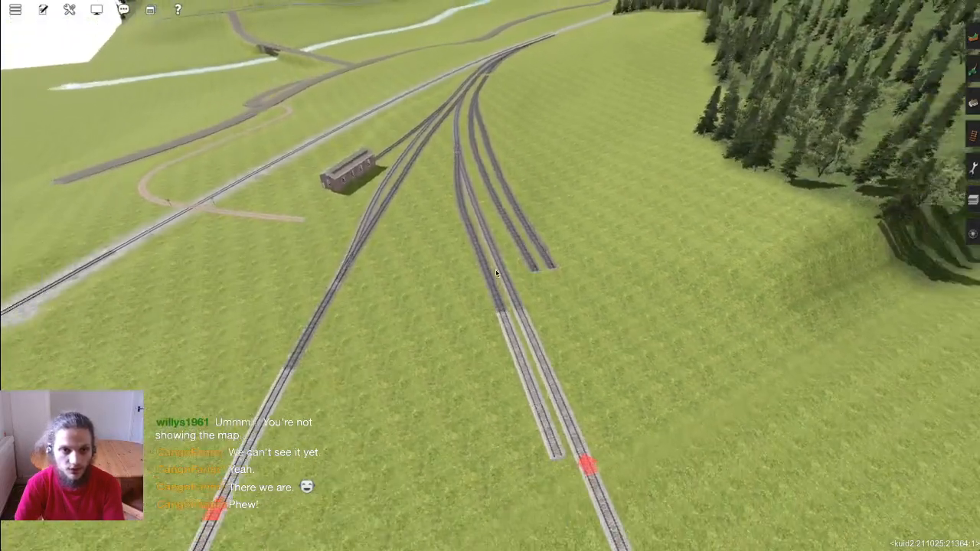
pyautogui.rightClick(477, 215)
pyautogui.press('Right')
pyautogui.rightClick(403, 252)
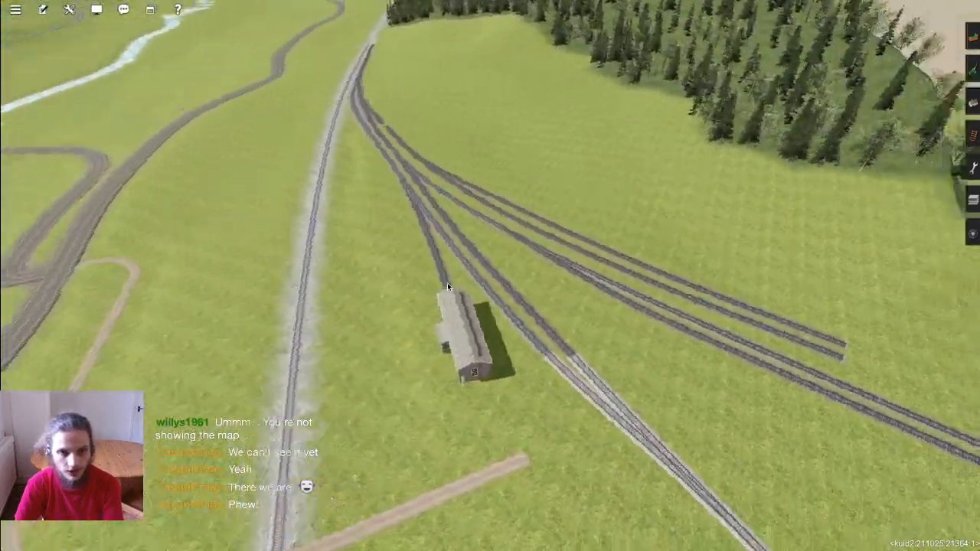
pyautogui.rightClick(448, 287)
pyautogui.press('Right')
pyautogui.scroll(2, 492, 284)
pyautogui.press('Down')
pyautogui.press('Up')
pyautogui.press('Left')
pyautogui.scroll(-3, 490, 271)
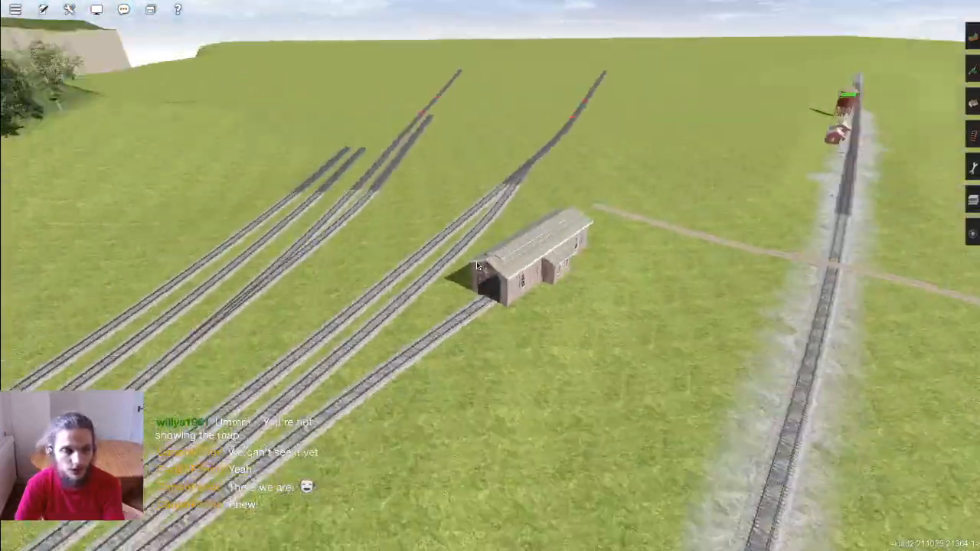
pyautogui.press('Left')
pyautogui.press('Up')
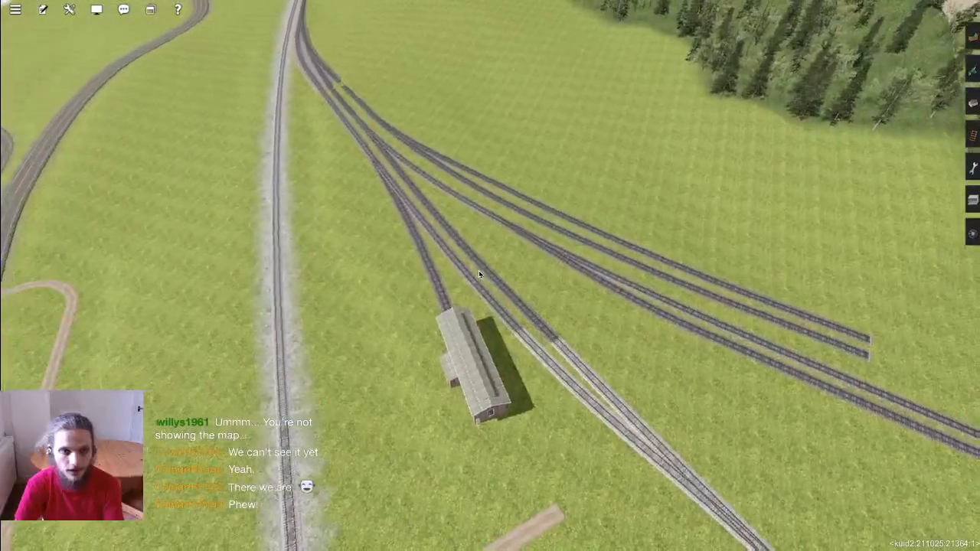
pyautogui.press('Down')
pyautogui.scroll(-4, 490, 321)
pyautogui.rightClick(502, 393)
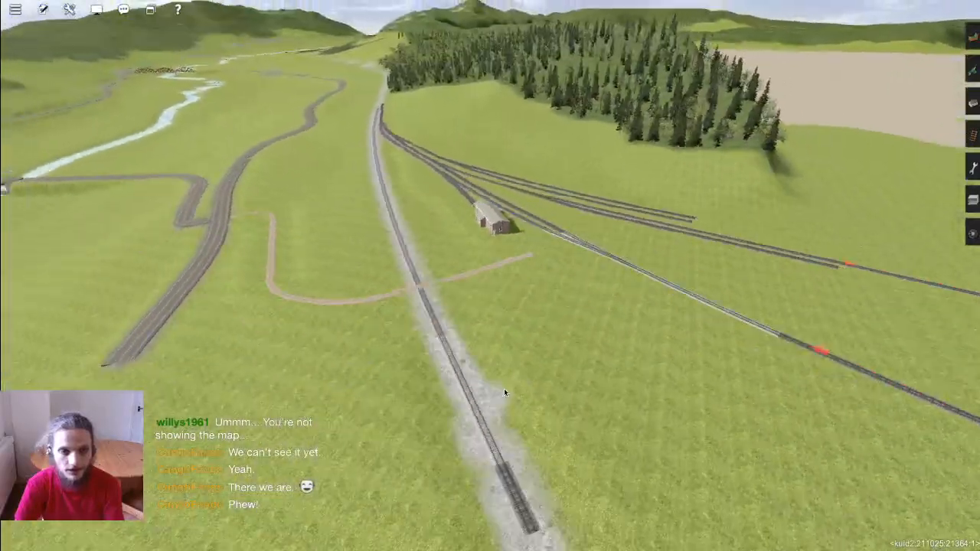
# Step: Inspect the main line past the water tower and the open ground out to the terrain's edge
pyautogui.press('Down')
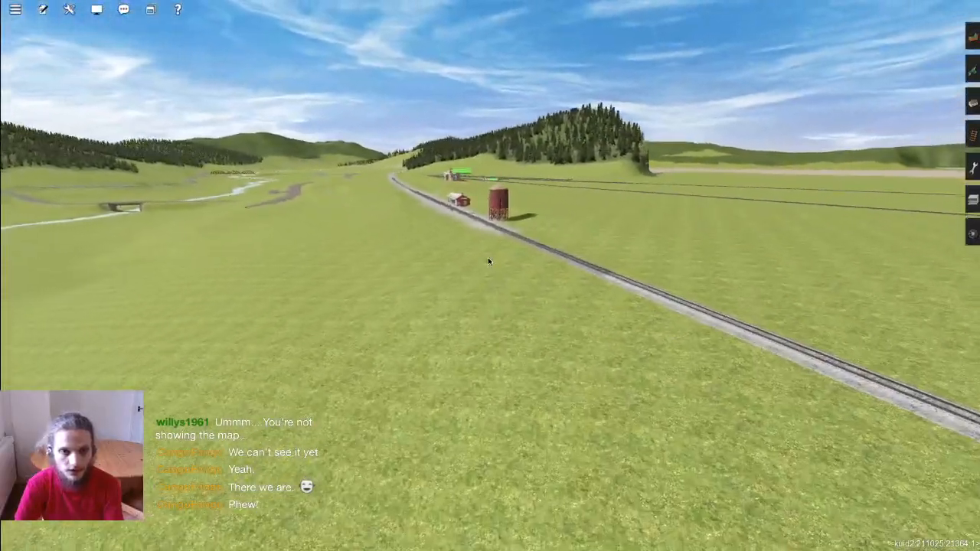
pyautogui.press('Up')
pyautogui.moveTo(490, 254)
pyautogui.mouseDown(button='right')
pyautogui.moveTo(494, 240)
pyautogui.moveTo(493, 271)
pyautogui.mouseUp(button='right')
pyautogui.scroll(-5, 494, 270)
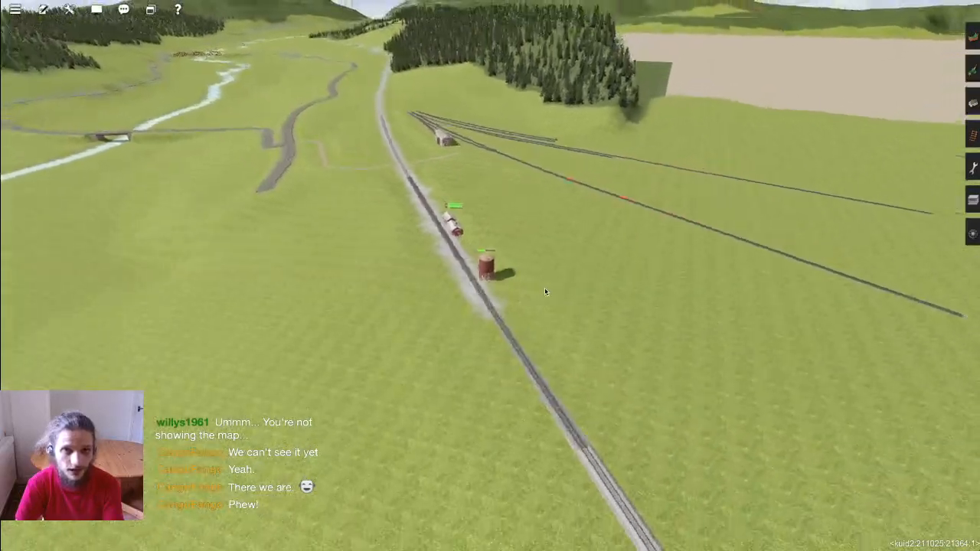
pyautogui.press('Left')
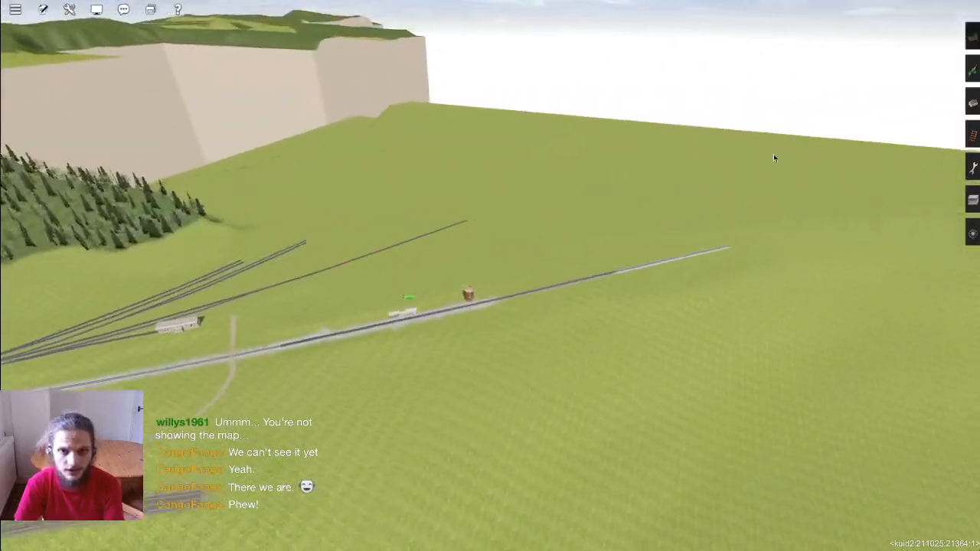
pyautogui.rightClick(437, 246)
pyautogui.press('Left')
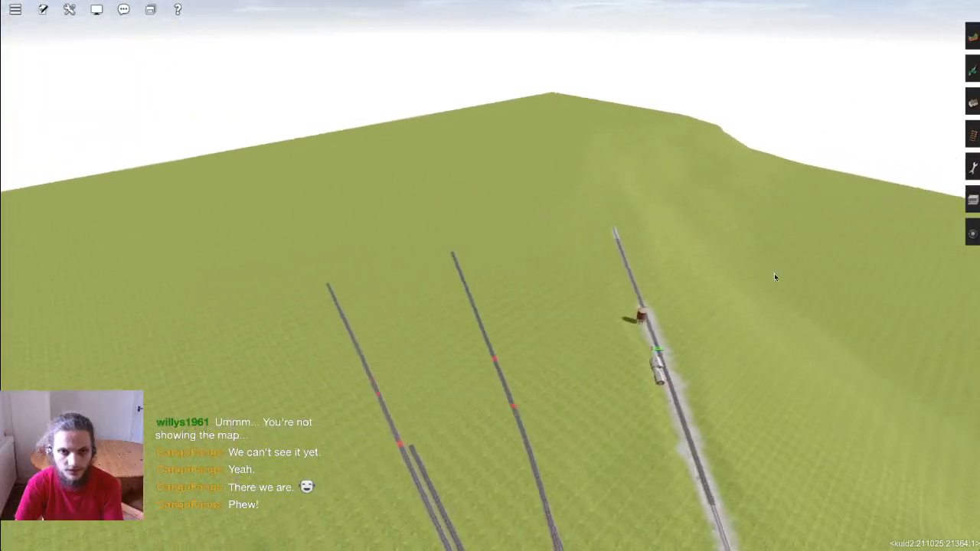
pyautogui.press('Left')
pyautogui.rightClick(581, 238)
pyautogui.press('Down')
pyautogui.press('Right')
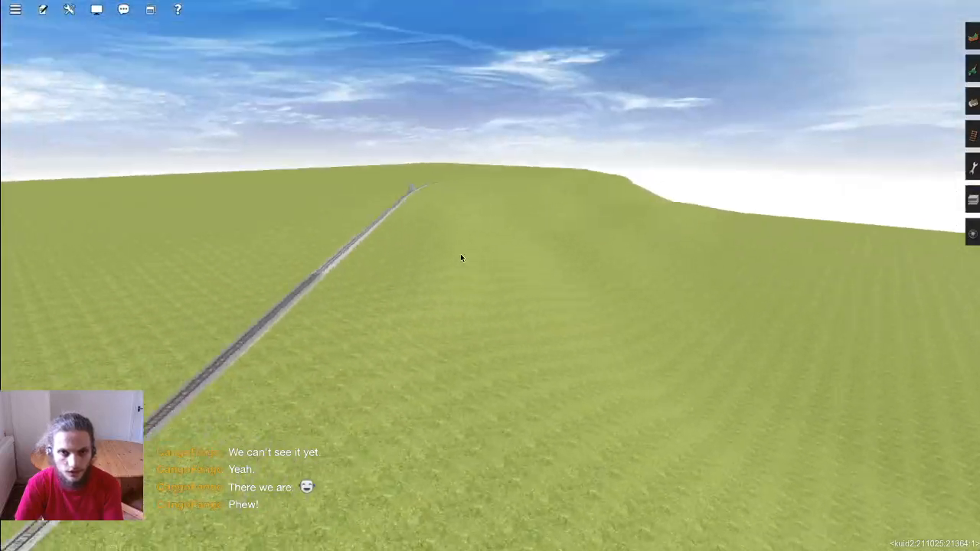
pyautogui.press('Up')
pyautogui.press('Right')
pyautogui.press('Right')
pyautogui.press('Left')
pyautogui.rightClick(521, 270)
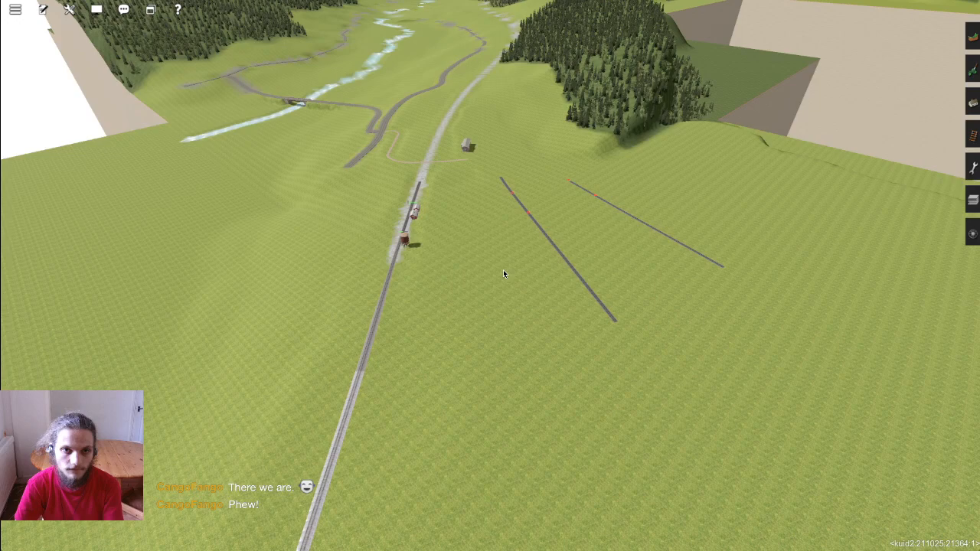
# Step: Examine the ground between the yard spur tracks, the forested hill and the cliff edge
pyautogui.rightClick(503, 268)
pyautogui.scroll(3, 501, 261)
pyautogui.press('Left')
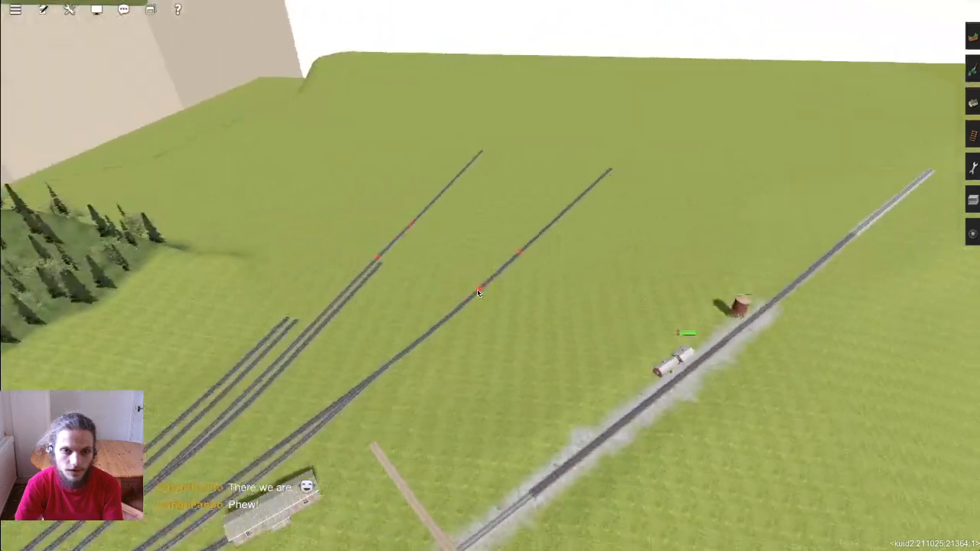
pyautogui.press('Down')
pyautogui.press('Left')
pyautogui.rightClick(375, 278)
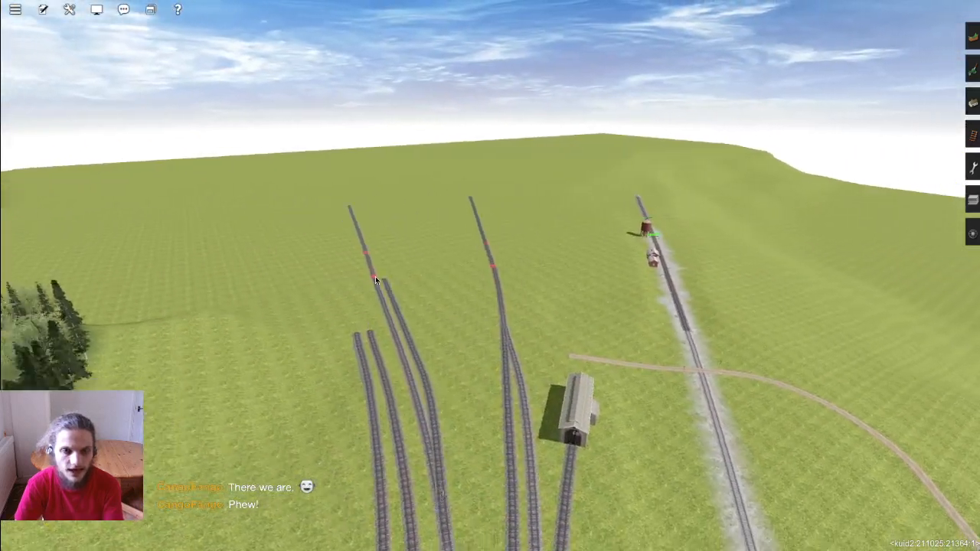
pyautogui.press('Up')
pyautogui.press('Left')
pyautogui.press('Down')
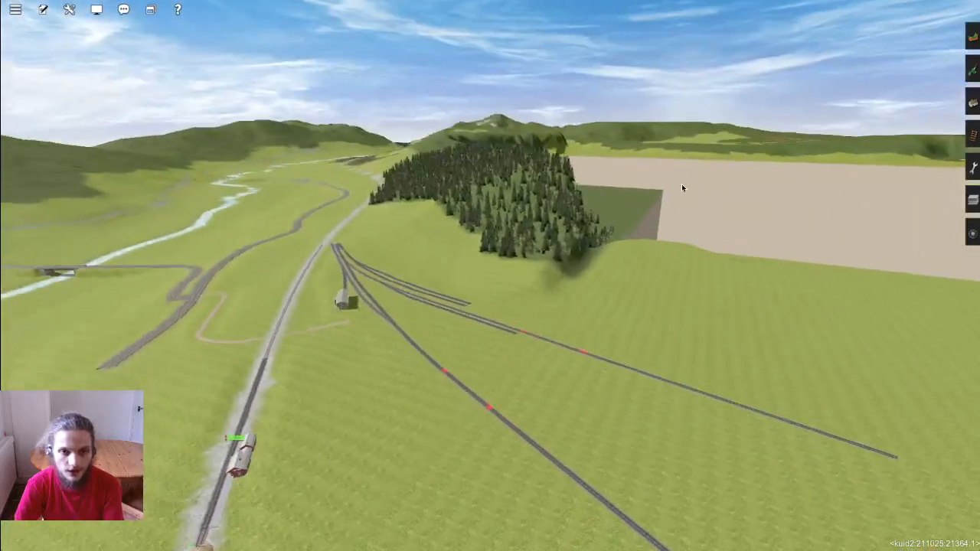
pyautogui.press('Right')
pyautogui.press('Up')
pyautogui.press('Left')
# Step: Extend the end of the forested hill onto the flat ground beside the yard using the topology Plateau tool
pyautogui.click(972, 36)
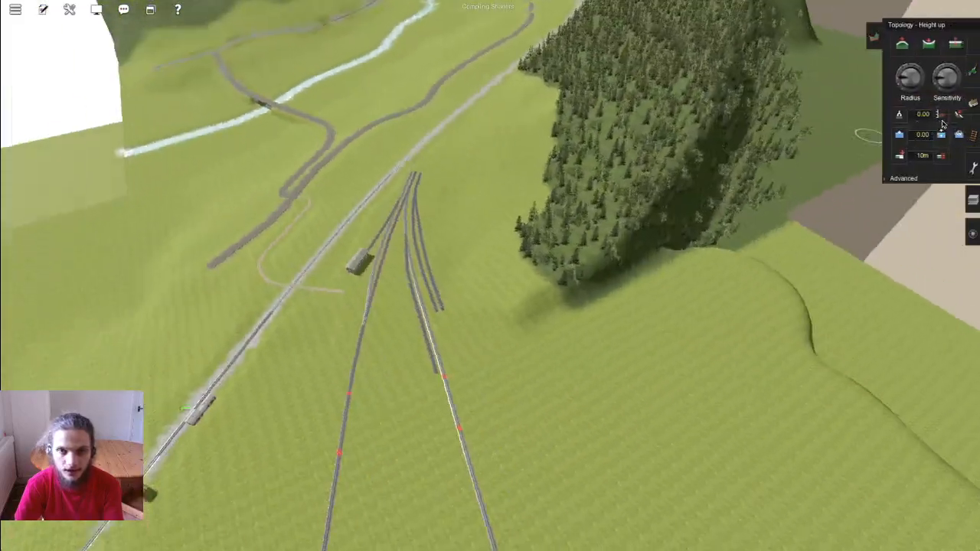
pyautogui.click(958, 114)
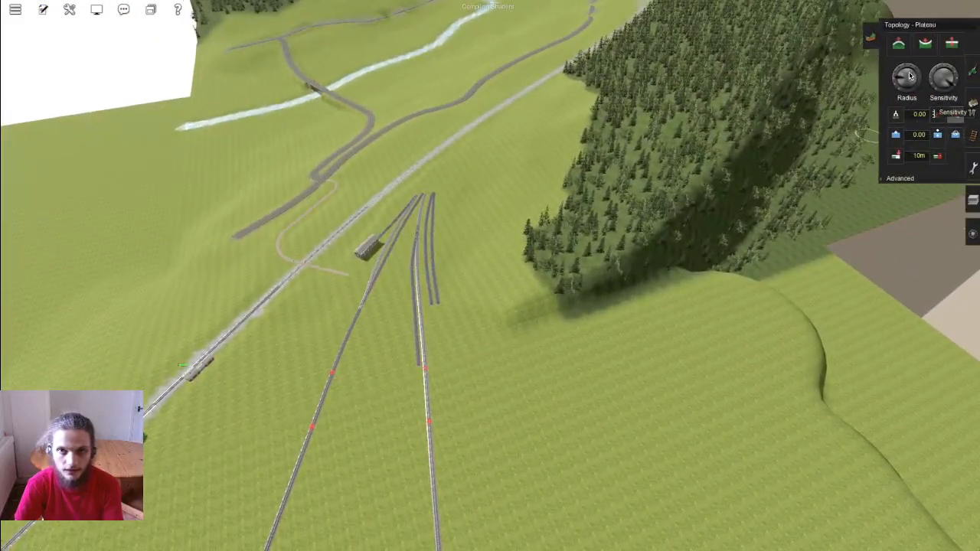
pyautogui.press('Down')
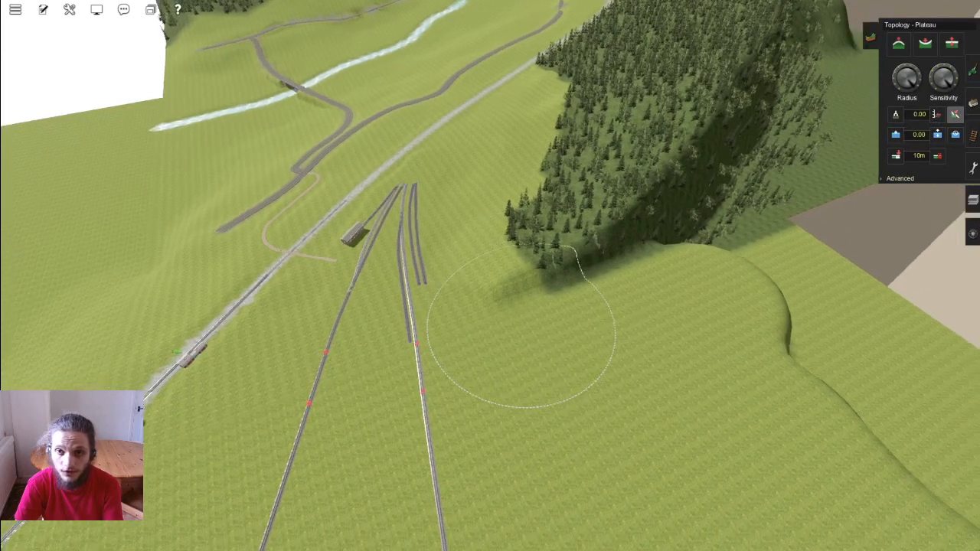
pyautogui.press('Up')
pyautogui.click(667, 123)
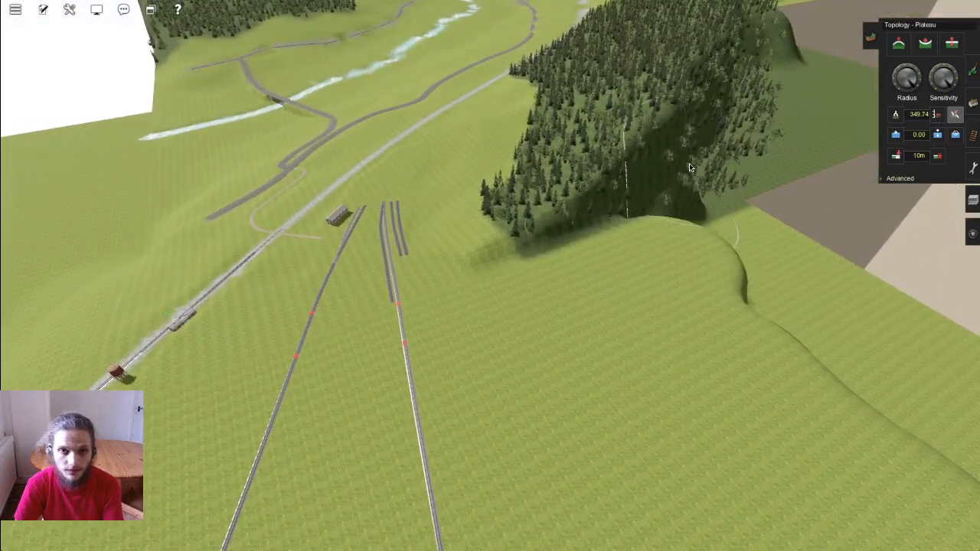
pyautogui.moveTo(689, 165); pyautogui.dragTo(668, 169)
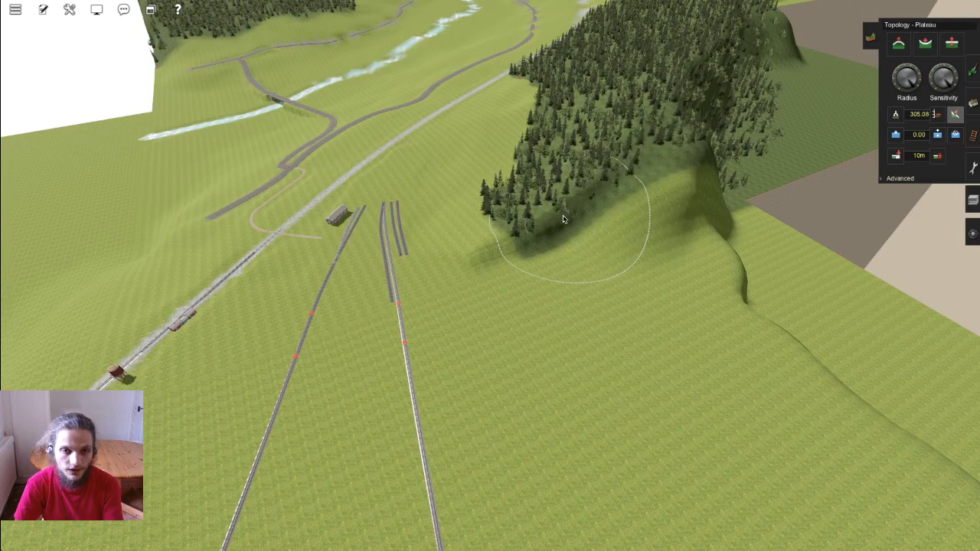
pyautogui.moveTo(536, 241)
pyautogui.mouseDown()
pyautogui.moveTo(589, 295)
pyautogui.moveTo(712, 251)
pyautogui.mouseUp()
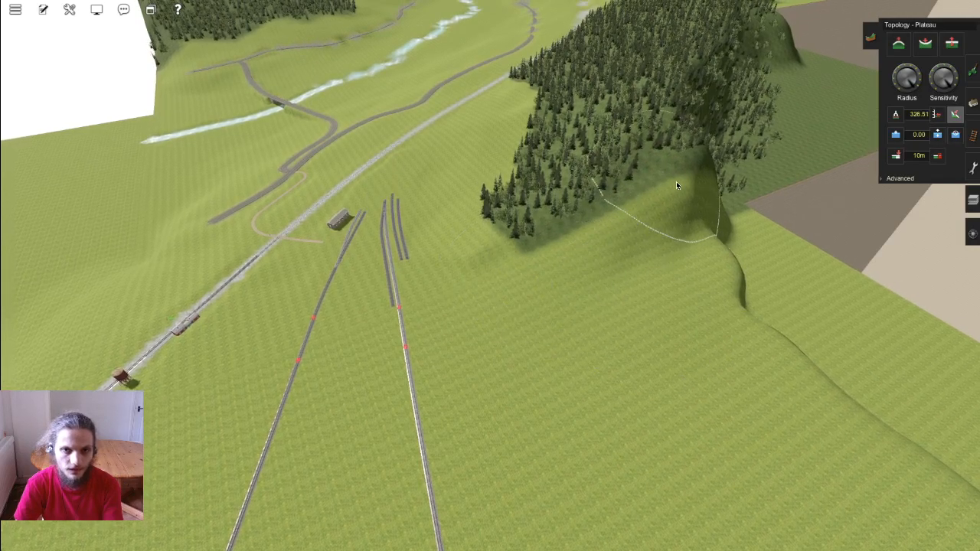
# Step: Lengthen the hill into a ridge along the terrain step beyond the yard spurs with the Plateau tool
pyautogui.rightClick(563, 337)
pyautogui.press('Left')
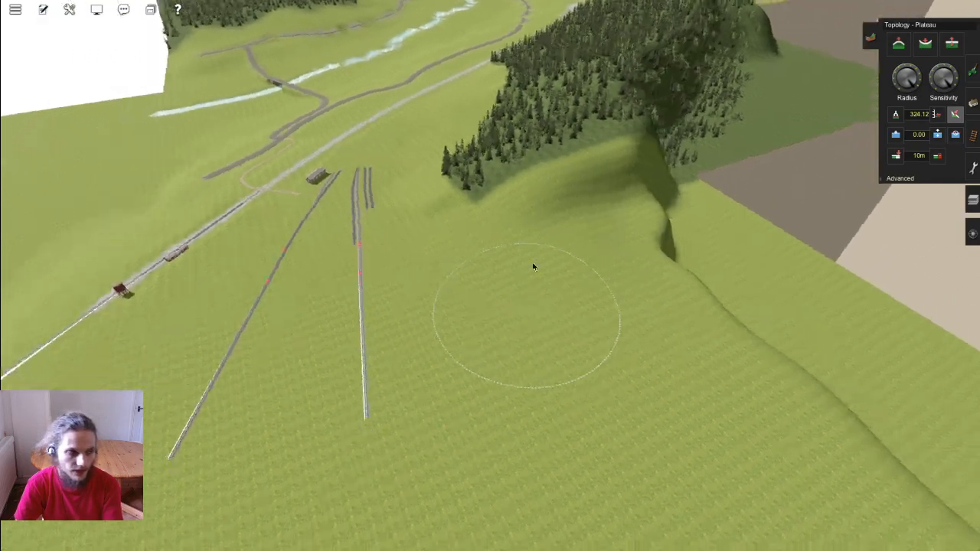
pyautogui.press('Down')
pyautogui.moveTo(690, 174)
pyautogui.mouseDown()
pyautogui.moveTo(600, 236)
pyautogui.moveTo(663, 212)
pyautogui.moveTo(595, 398)
pyautogui.moveTo(652, 258)
pyautogui.mouseUp()
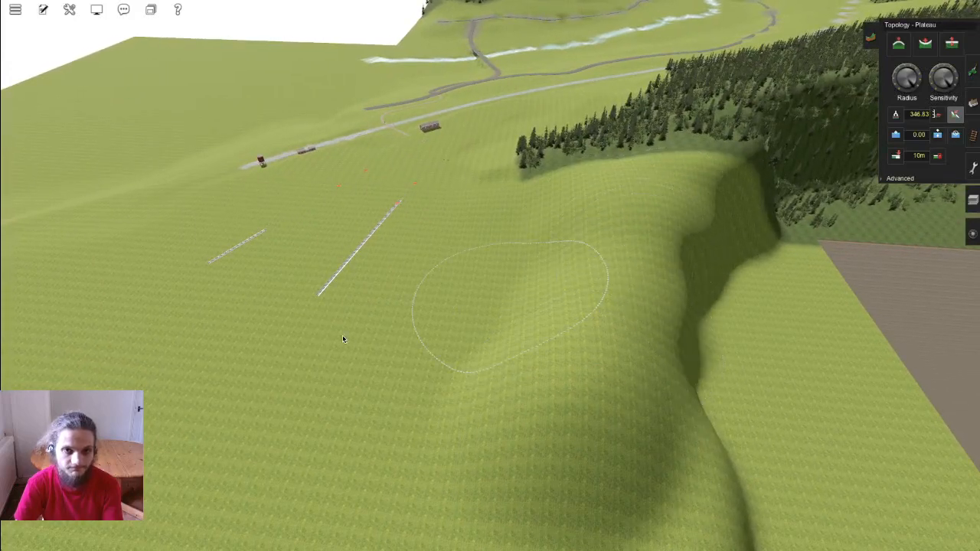
# Step: Continue the plateau ridge across the flat ground beside the terrain's edge toward the curved track
pyautogui.rightClick(342, 335)
pyautogui.press('Left')
pyautogui.press('Left')
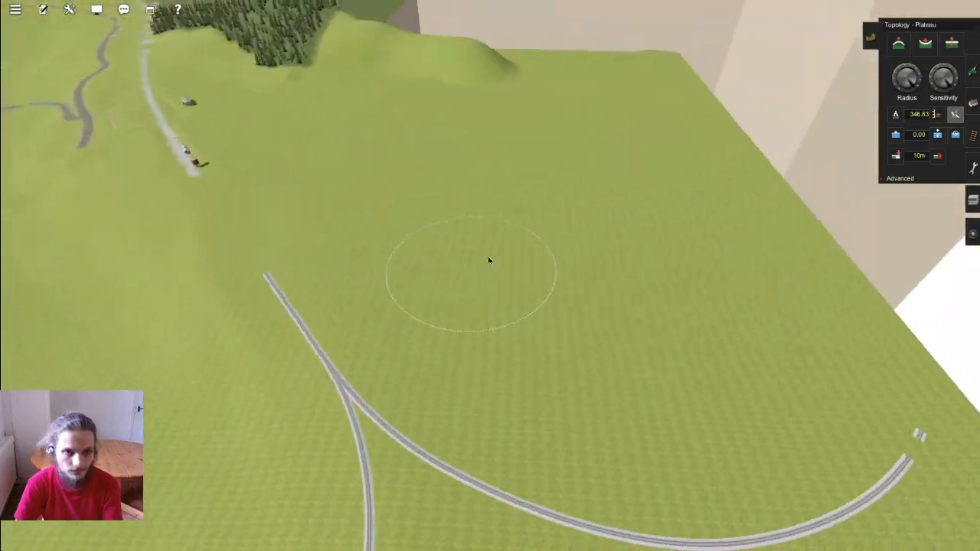
pyautogui.rightClick(498, 222)
pyautogui.press('Right')
pyautogui.moveTo(560, 102); pyautogui.dragTo(617, 232)
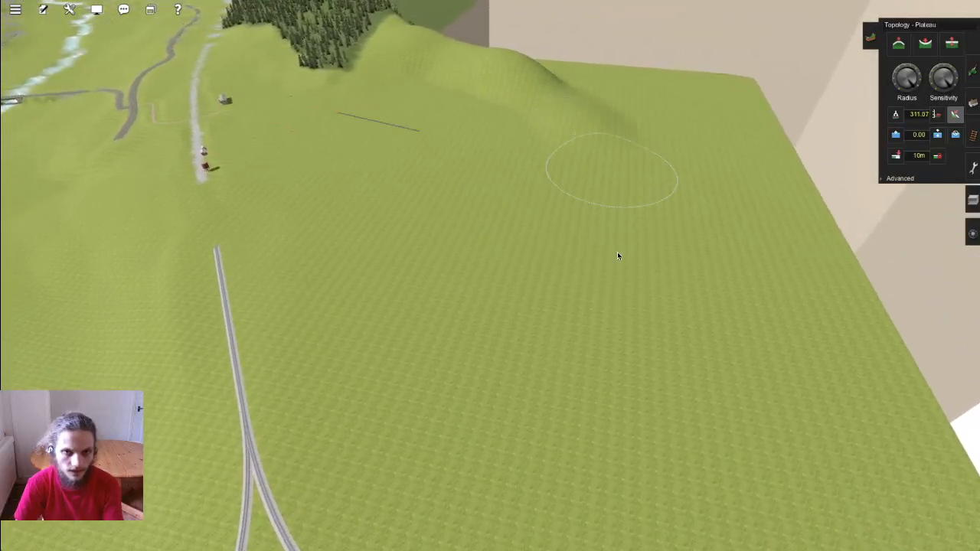
pyautogui.rightClick(486, 388)
pyautogui.press('Left')
pyautogui.press('Right')
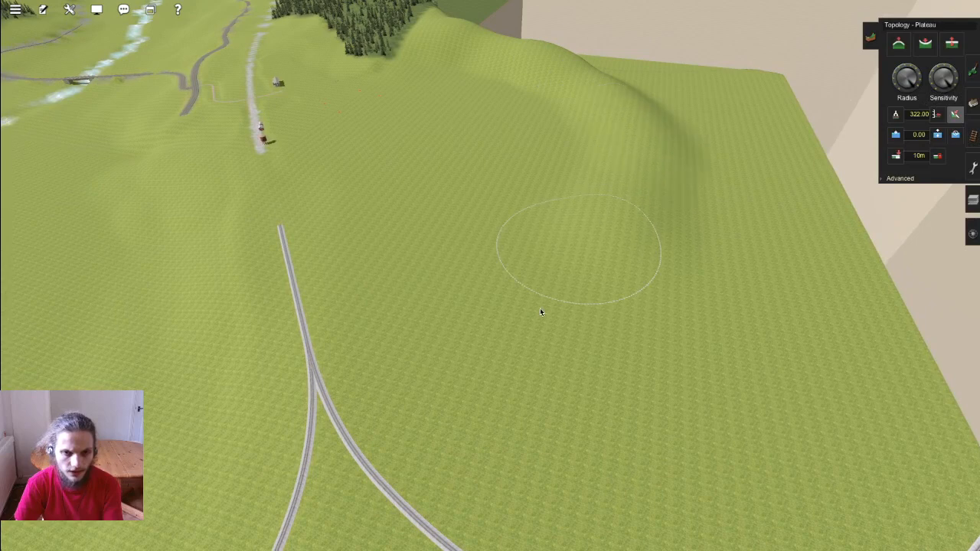
pyautogui.scroll(-5, 656, 386)
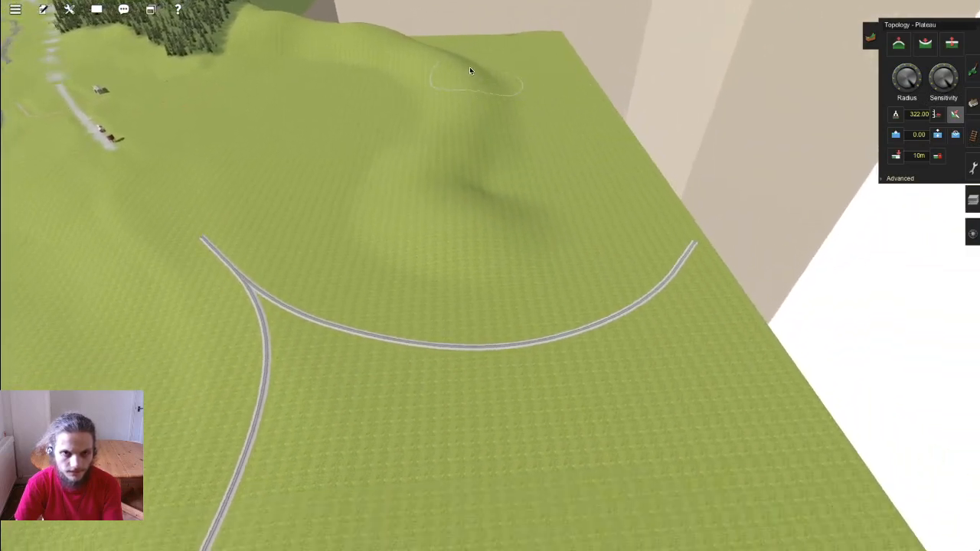
# Step: Raise a mound on the flat ground between the curved track and the map corner with the Height up tool
pyautogui.moveTo(546, 184); pyautogui.dragTo(881, 64, button='middle')
pyautogui.click(898, 43)
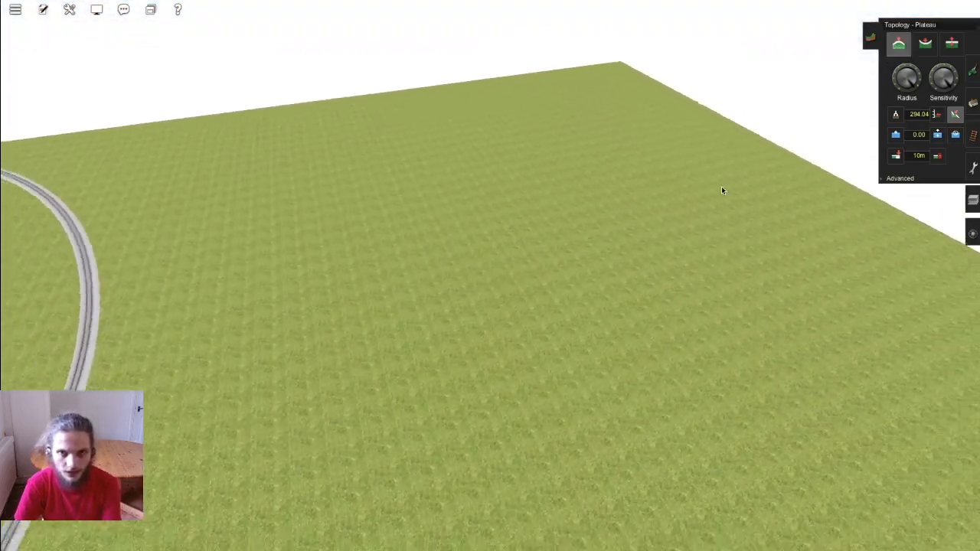
pyautogui.moveTo(526, 264); pyautogui.dragTo(614, 252, button='middle')
pyautogui.moveTo(615, 252)
pyautogui.mouseDown()
pyautogui.moveTo(531, 274)
pyautogui.moveTo(625, 210)
pyautogui.mouseUp()
# Step: Spread the mound into a broad ridge between the two diverging curved tracks with the Plateau tool
pyautogui.click(954, 115)
pyautogui.moveTo(542, 247); pyautogui.dragTo(553, 183, button='middle')
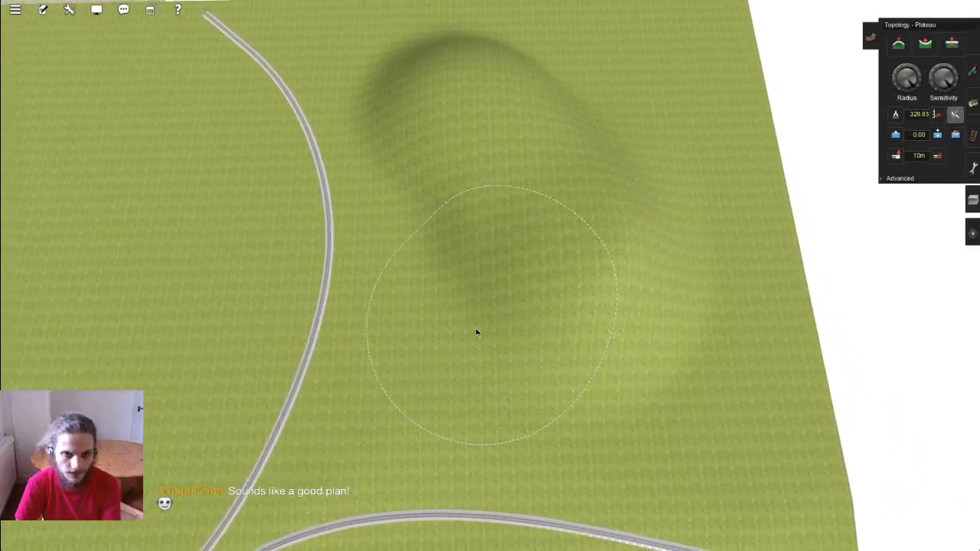
pyautogui.moveTo(477, 332); pyautogui.dragTo(528, 278)
pyautogui.moveTo(527, 278); pyautogui.dragTo(549, 224, button='middle')
pyautogui.moveTo(476, 153)
pyautogui.mouseDown()
pyautogui.moveTo(472, 122)
pyautogui.moveTo(571, 99)
pyautogui.moveTo(623, 128)
pyautogui.mouseUp()
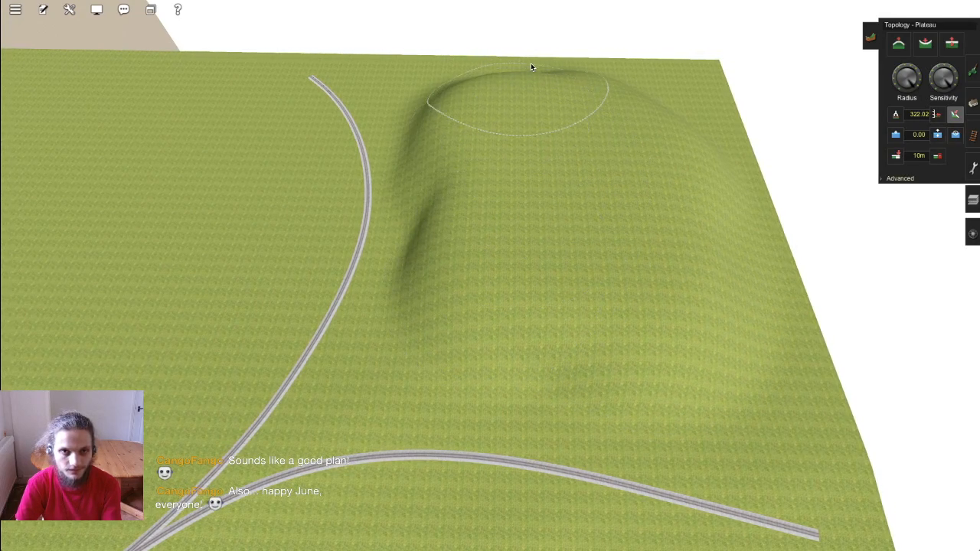
pyautogui.moveTo(647, 71)
pyautogui.mouseDown()
pyautogui.moveTo(630, 84)
pyautogui.moveTo(697, 170)
pyautogui.mouseUp()
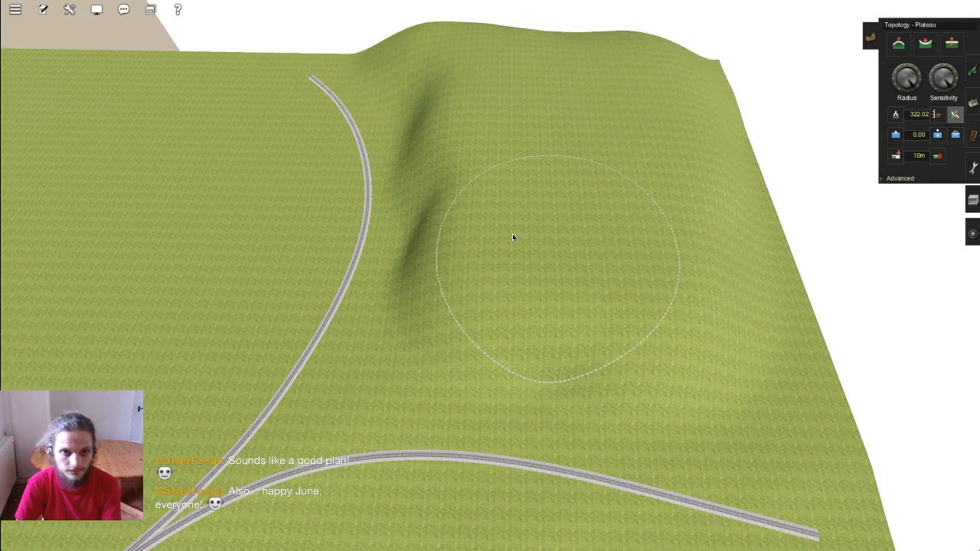
pyautogui.moveTo(512, 234); pyautogui.dragTo(513, 285)
# Step: Extend the ridge's slopes forward toward the track junction and across the branch near the map edge with the Plateau tool
pyautogui.press('Left')
pyautogui.press('Down')
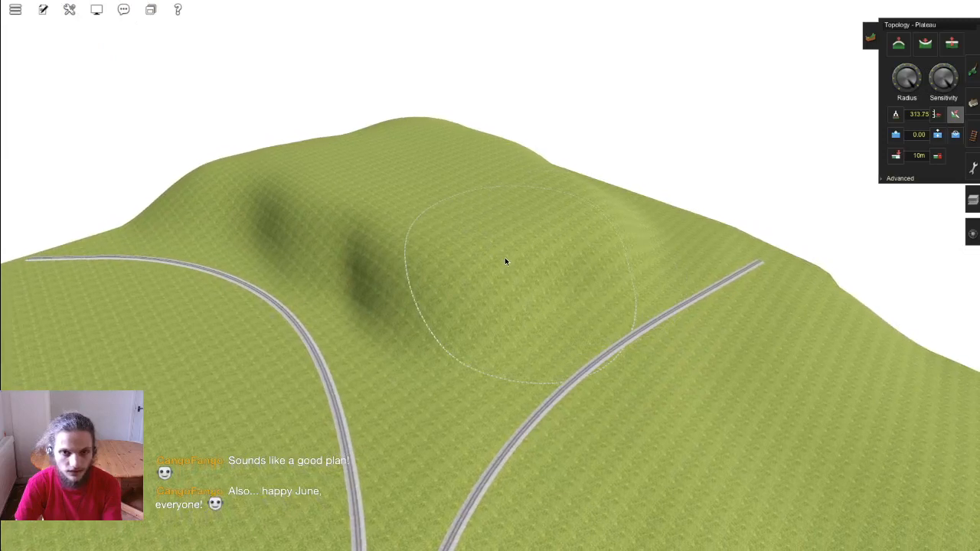
pyautogui.moveTo(663, 313)
pyautogui.mouseDown(button='middle')
pyautogui.moveTo(669, 236)
pyautogui.moveTo(641, 286)
pyautogui.moveTo(654, 296)
pyautogui.moveTo(372, 233)
pyautogui.mouseUp(button='middle')
pyautogui.moveTo(349, 309)
pyautogui.mouseDown()
pyautogui.moveTo(485, 306)
pyautogui.moveTo(462, 245)
pyautogui.moveTo(556, 422)
pyautogui.moveTo(592, 350)
pyautogui.mouseUp()
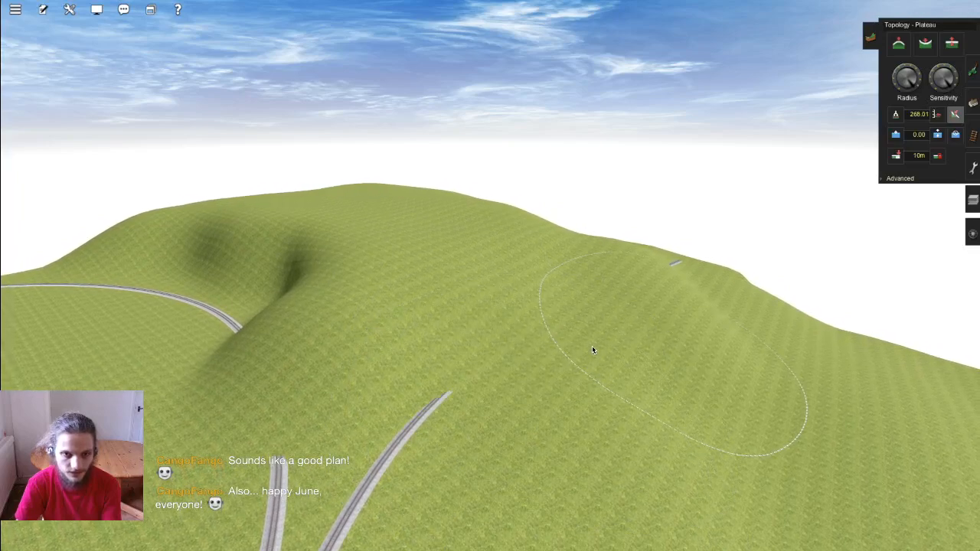
pyautogui.moveTo(672, 284)
pyautogui.mouseDown()
pyautogui.moveTo(519, 322)
pyautogui.moveTo(562, 357)
pyautogui.moveTo(660, 347)
pyautogui.mouseUp()
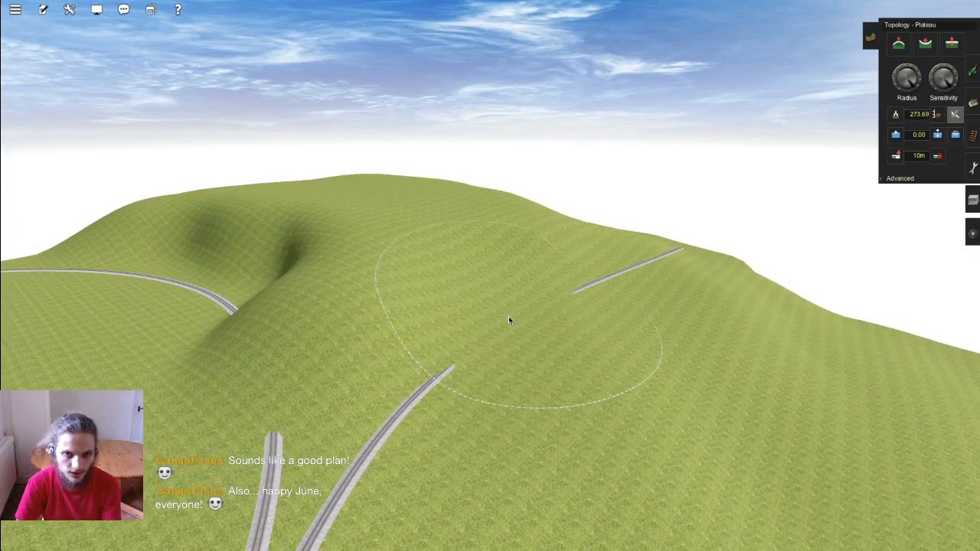
# Step: Fill the dark hollows in the ridge above the curved branch with the Plateau tool and even out the slopes toward both tracks
pyautogui.moveTo(350, 291)
pyautogui.mouseDown(button='middle')
pyautogui.moveTo(489, 247)
pyautogui.moveTo(519, 204)
pyautogui.moveTo(343, 127)
pyautogui.mouseUp(button='middle')
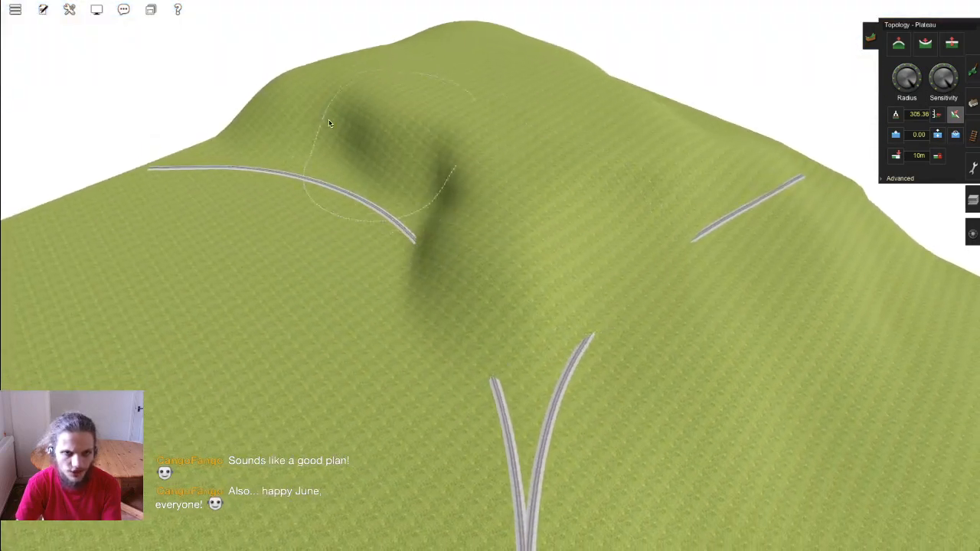
pyautogui.moveTo(343, 126); pyautogui.dragTo(379, 129)
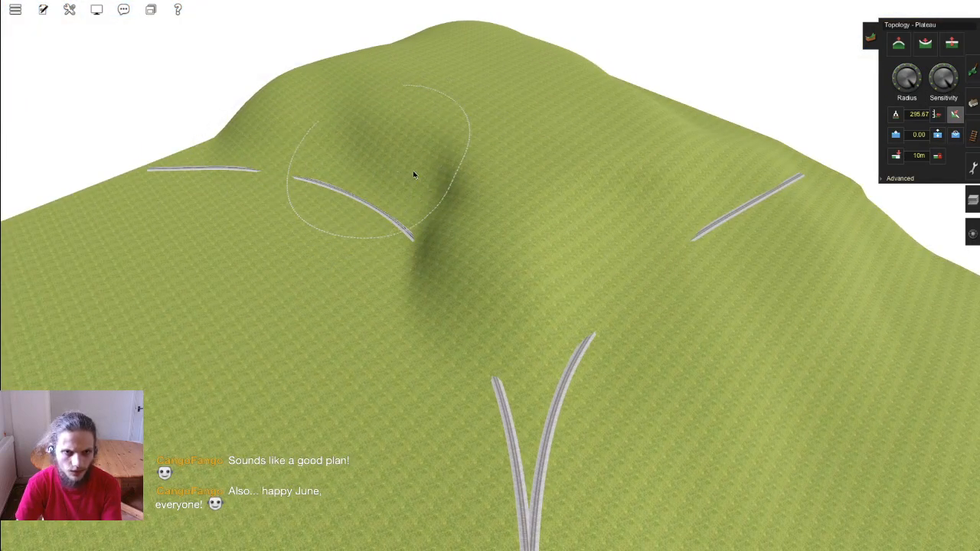
pyautogui.moveTo(395, 327)
pyautogui.mouseDown()
pyautogui.moveTo(455, 253)
pyautogui.moveTo(522, 257)
pyautogui.moveTo(430, 189)
pyautogui.mouseUp()
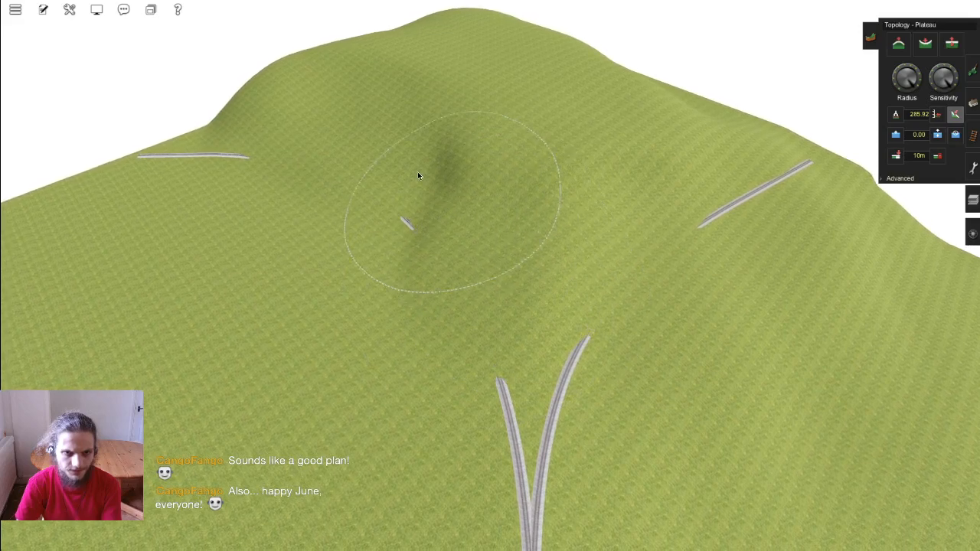
pyautogui.moveTo(413, 283); pyautogui.dragTo(295, 178)
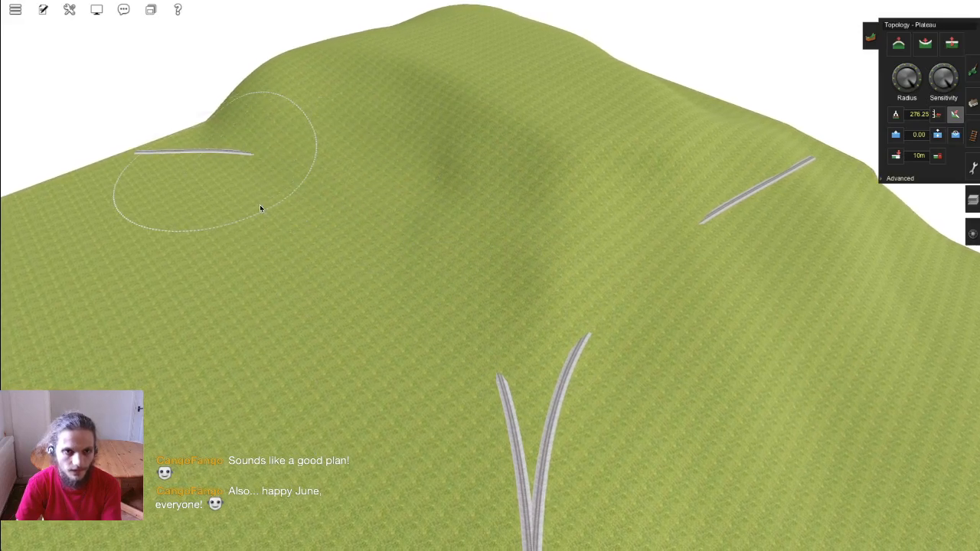
pyautogui.moveTo(522, 353); pyautogui.dragTo(618, 339)
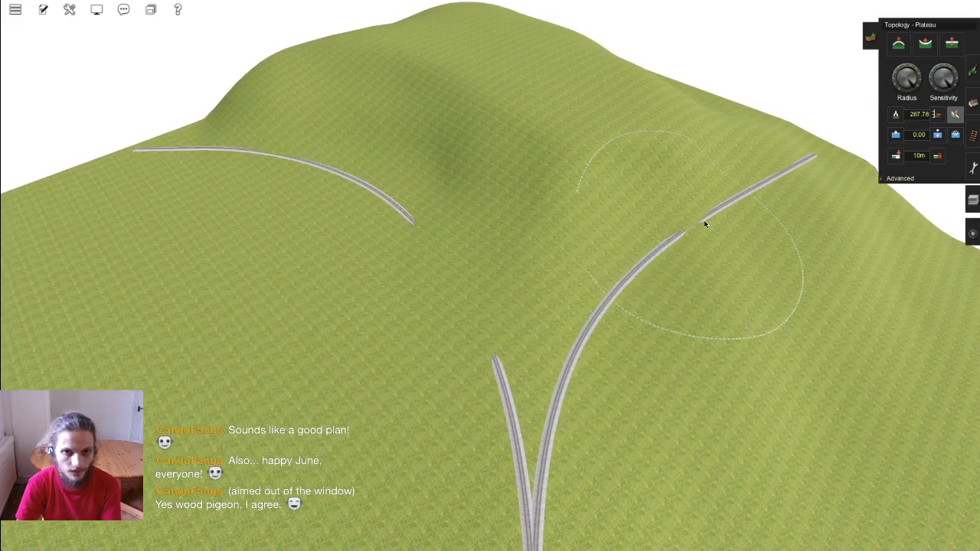
# Step: Blend the hillside between the two diverging branches with the Plateau tool, from the far branch across to the slope above the junction
pyautogui.scroll(5, 604, 215)
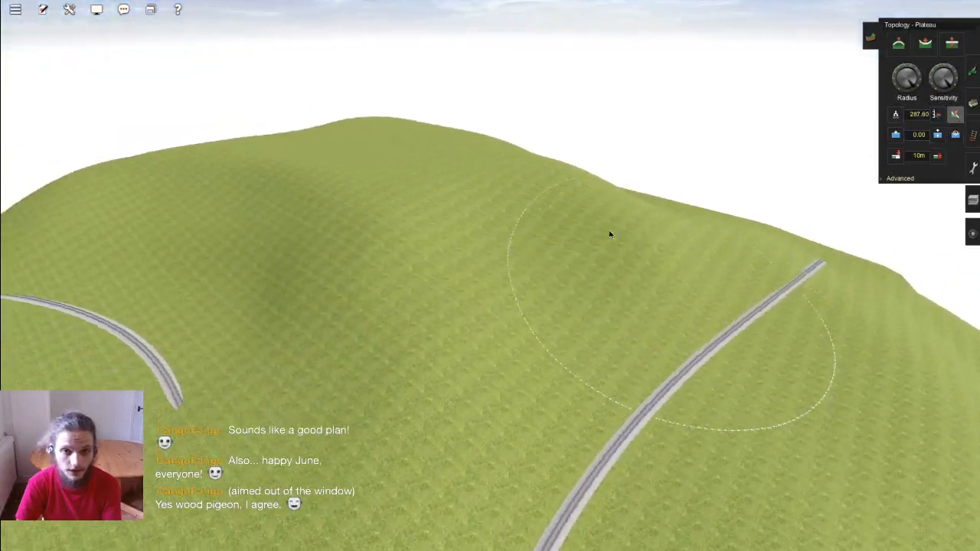
pyautogui.moveTo(610, 234)
pyautogui.mouseDown()
pyautogui.moveTo(446, 293)
pyautogui.moveTo(468, 358)
pyautogui.moveTo(574, 370)
pyautogui.moveTo(389, 314)
pyautogui.moveTo(421, 204)
pyautogui.moveTo(390, 201)
pyautogui.moveTo(326, 160)
pyautogui.moveTo(266, 174)
pyautogui.mouseUp()
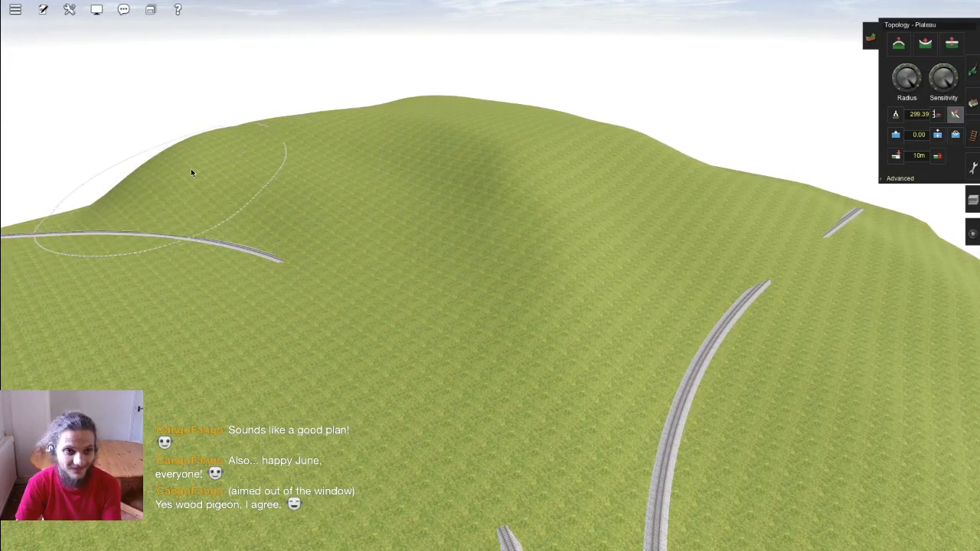
pyautogui.moveTo(267, 219)
pyautogui.mouseDown(button='middle')
pyautogui.moveTo(300, 241)
pyautogui.moveTo(440, 267)
pyautogui.moveTo(430, 251)
pyautogui.mouseUp(button='middle')
pyautogui.moveTo(551, 260)
pyautogui.mouseDown(button='middle')
pyautogui.moveTo(573, 288)
pyautogui.moveTo(527, 304)
pyautogui.moveTo(541, 284)
pyautogui.moveTo(580, 300)
pyautogui.moveTo(650, 276)
pyautogui.moveTo(697, 284)
pyautogui.mouseUp(button='middle')
pyautogui.moveTo(510, 385)
pyautogui.mouseDown(button='middle')
pyautogui.moveTo(477, 301)
pyautogui.moveTo(481, 222)
pyautogui.moveTo(504, 220)
pyautogui.moveTo(526, 279)
pyautogui.mouseUp(button='middle')
pyautogui.moveTo(567, 258); pyautogui.dragTo(515, 220)
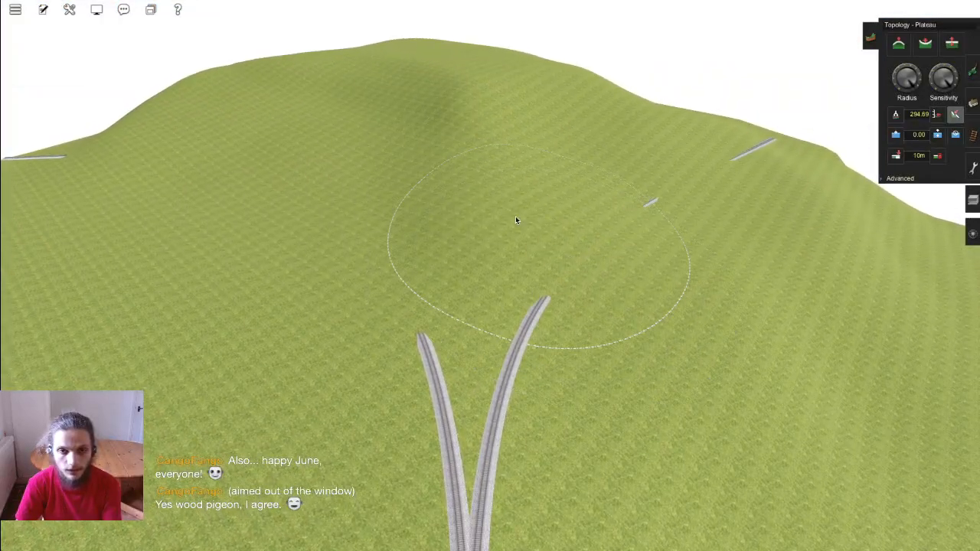
# Step: Raise the crest of the ridge behind the track junction toward the map corner with the Height up tool
pyautogui.scroll(-3, 467, 342)
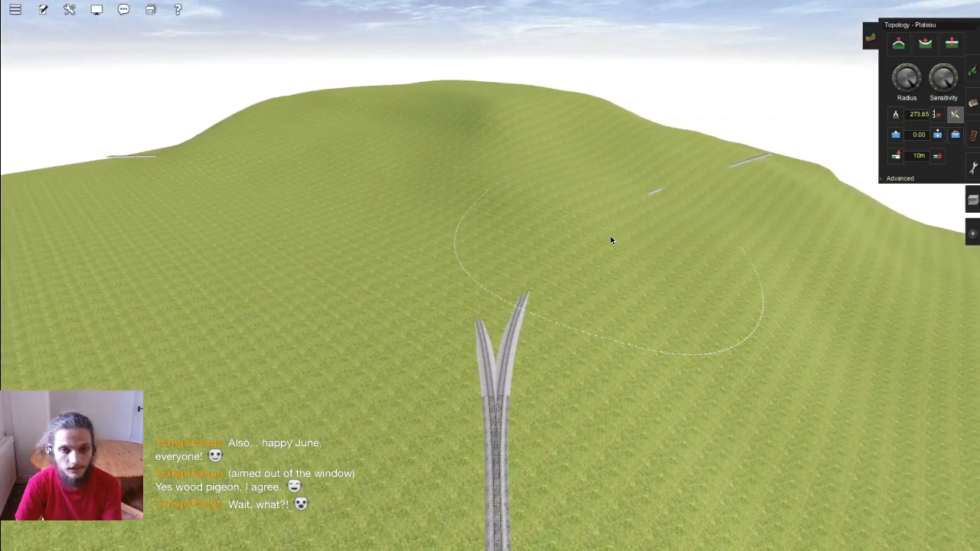
pyautogui.scroll(2, 492, 311)
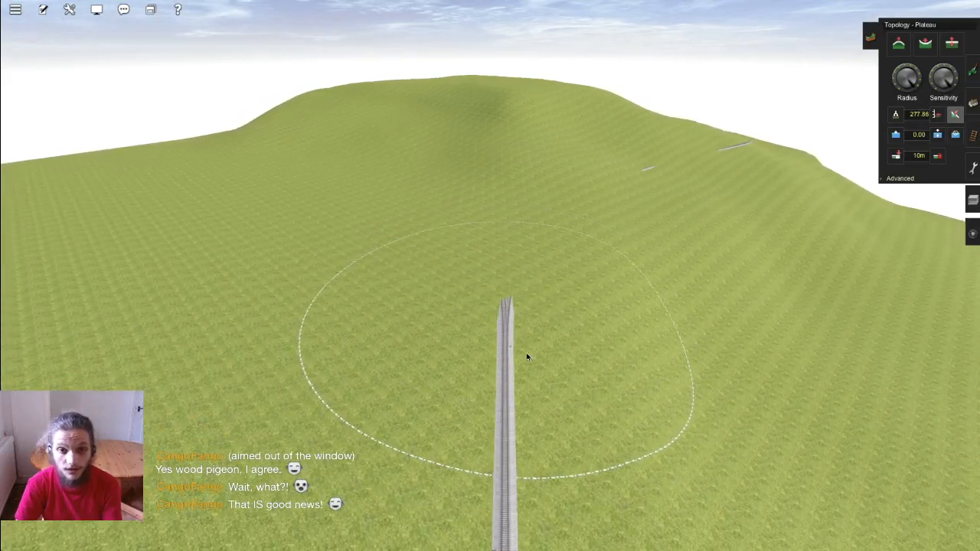
pyautogui.scroll(5, 511, 266)
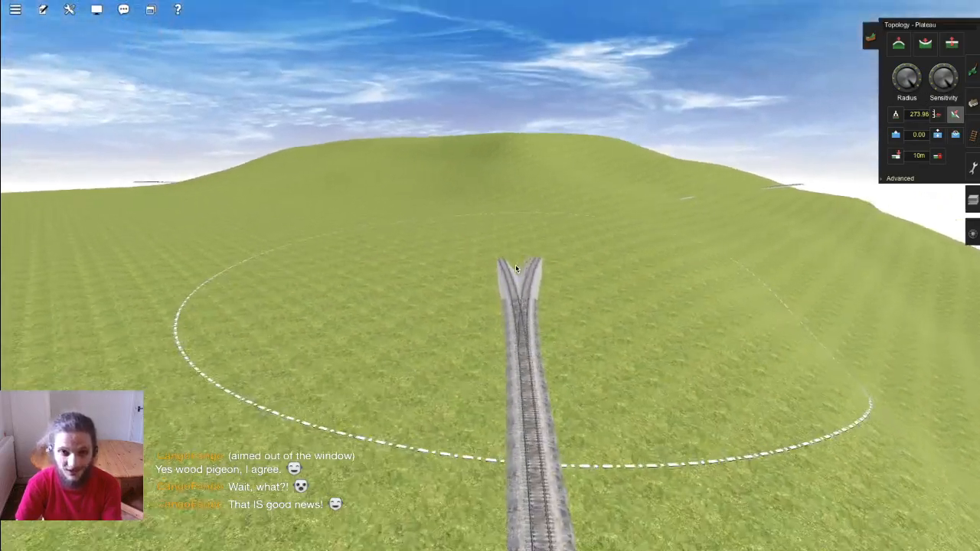
pyautogui.scroll(-5, 492, 238)
pyautogui.press('Up')
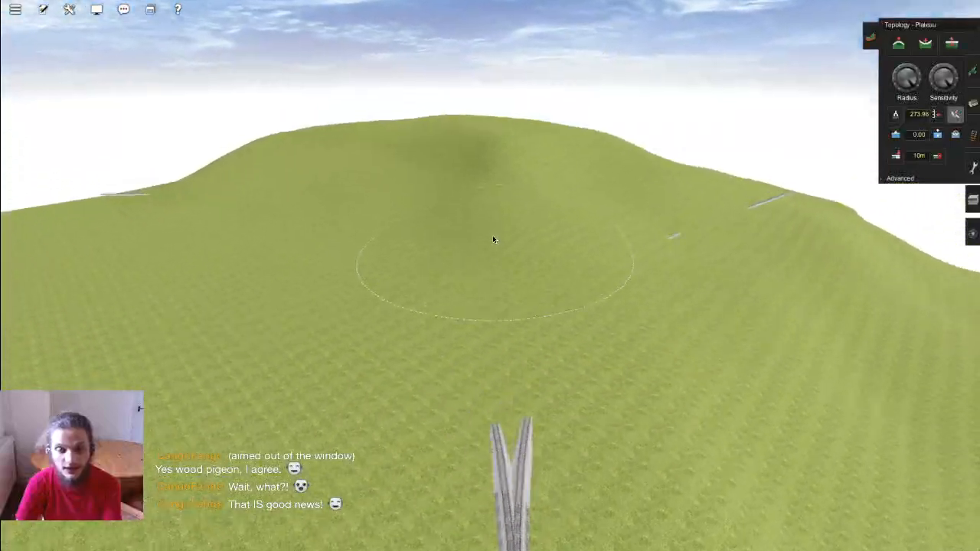
pyautogui.click(898, 43)
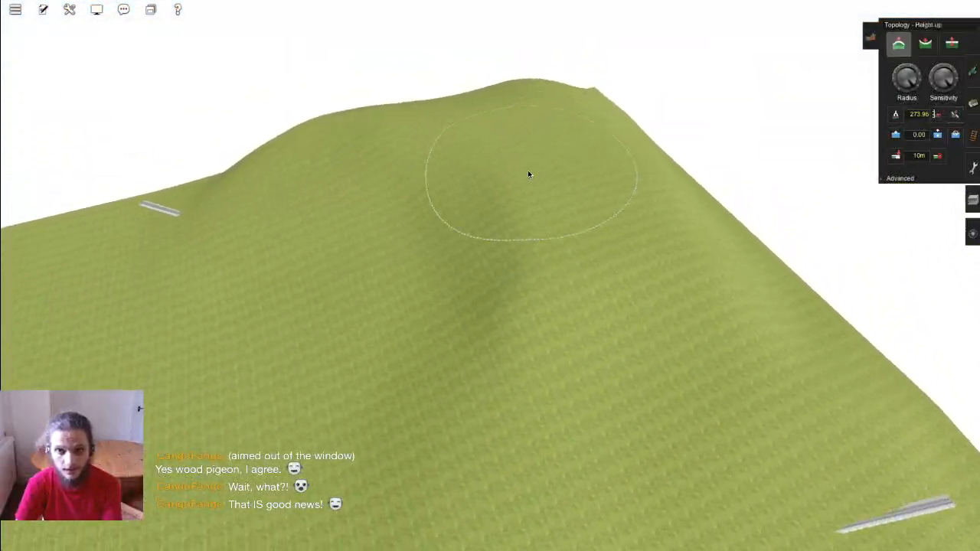
pyautogui.moveTo(444, 239)
pyautogui.mouseDown()
pyautogui.moveTo(564, 302)
pyautogui.moveTo(502, 256)
pyautogui.mouseUp()
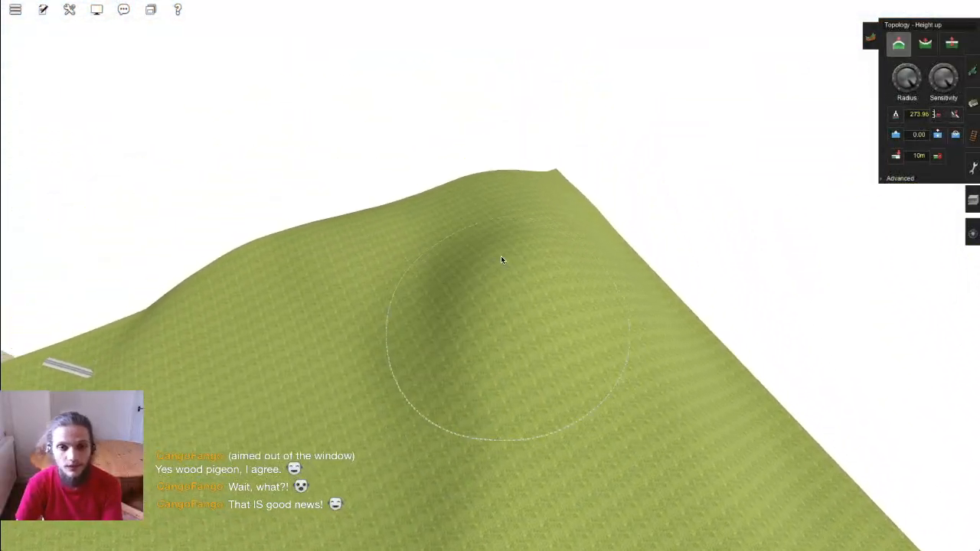
pyautogui.press('Up')
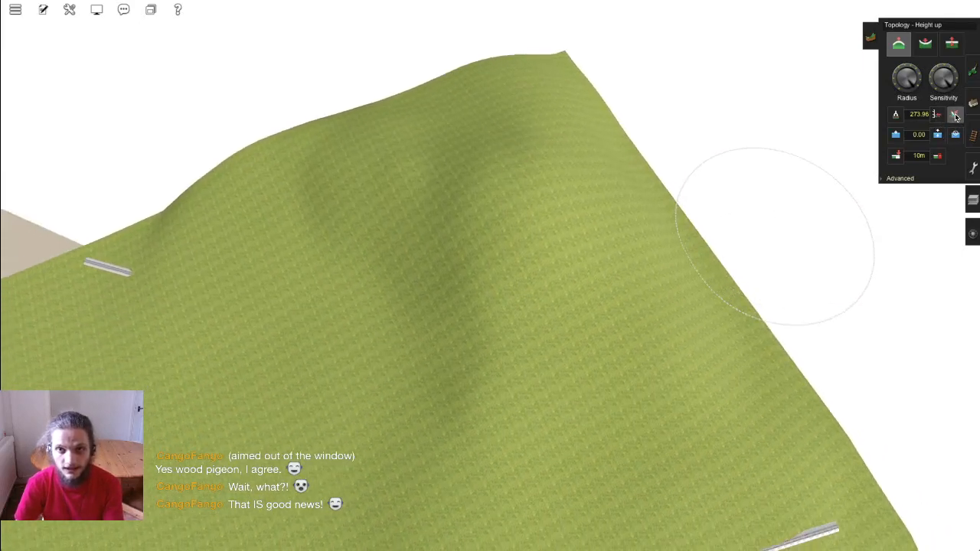
# Step: Spread the raised crest across the ridge top and toward the map corner with the Plateau tool
pyautogui.moveTo(482, 220); pyautogui.dragTo(329, 218)
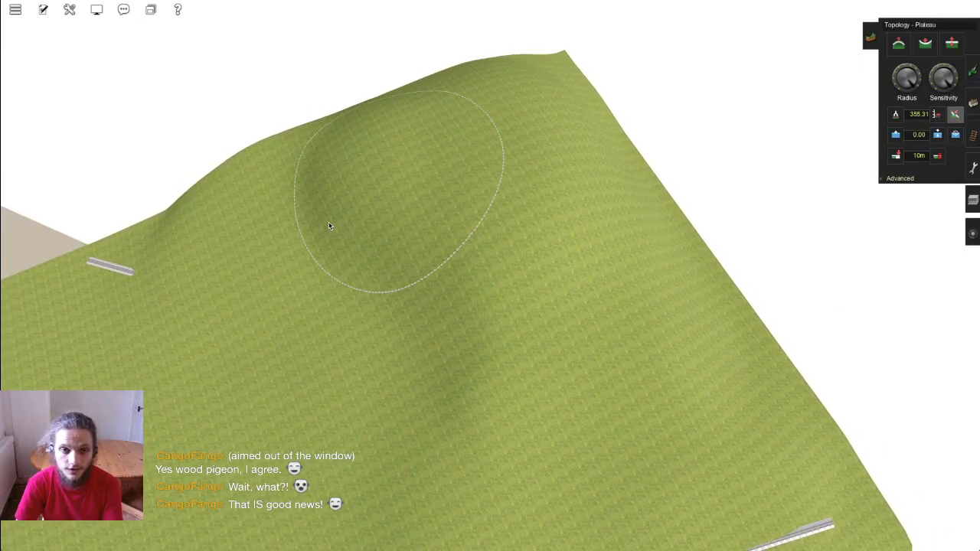
pyautogui.press('Right')
pyautogui.press('Down')
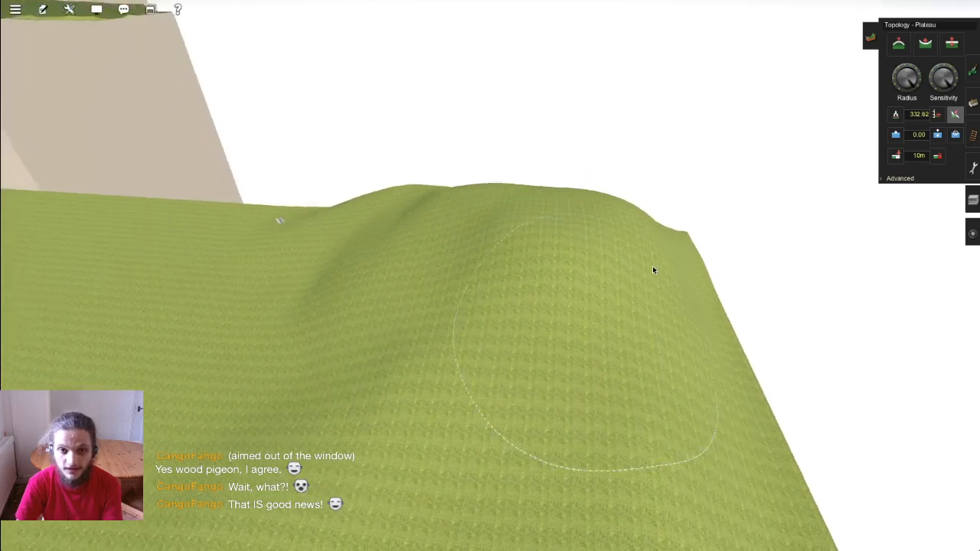
pyautogui.press('Up')
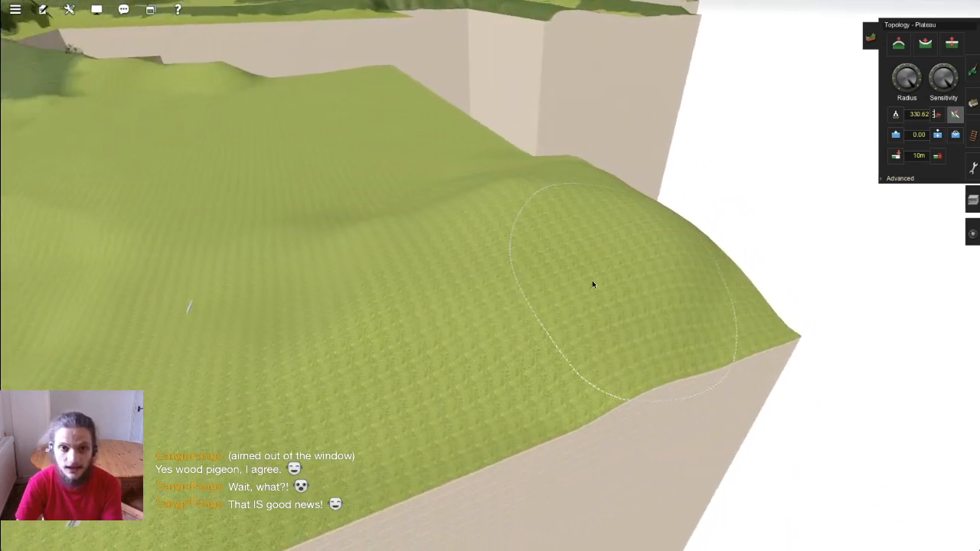
# Step: Extend the ridge's slopes along the map edge and down toward the nearby track with the Plateau tool
pyautogui.press('Left')
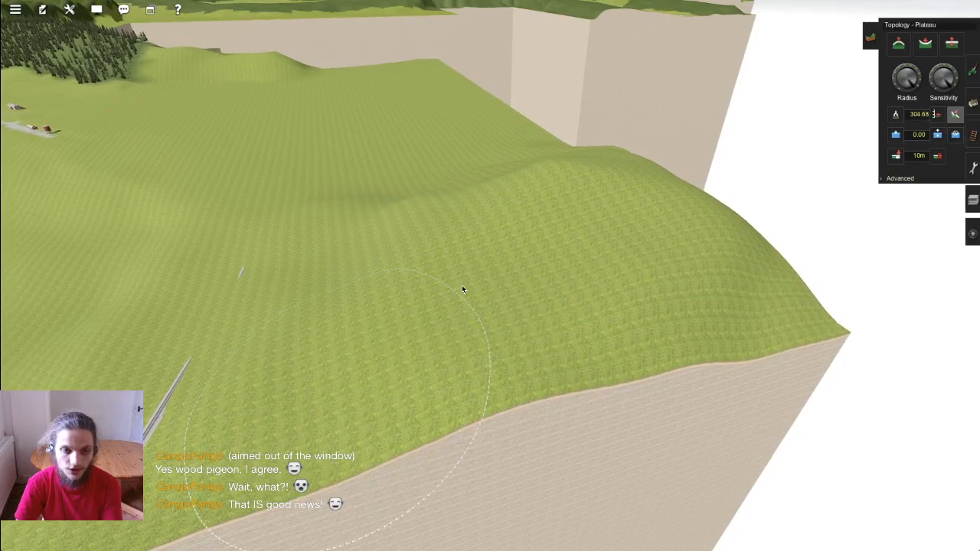
pyautogui.press('Left')
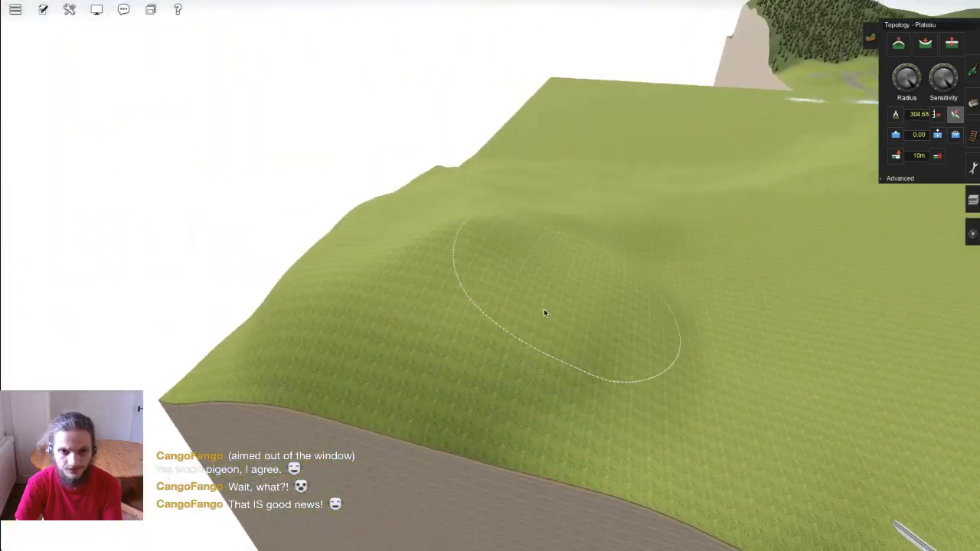
pyautogui.rightClick(536, 376)
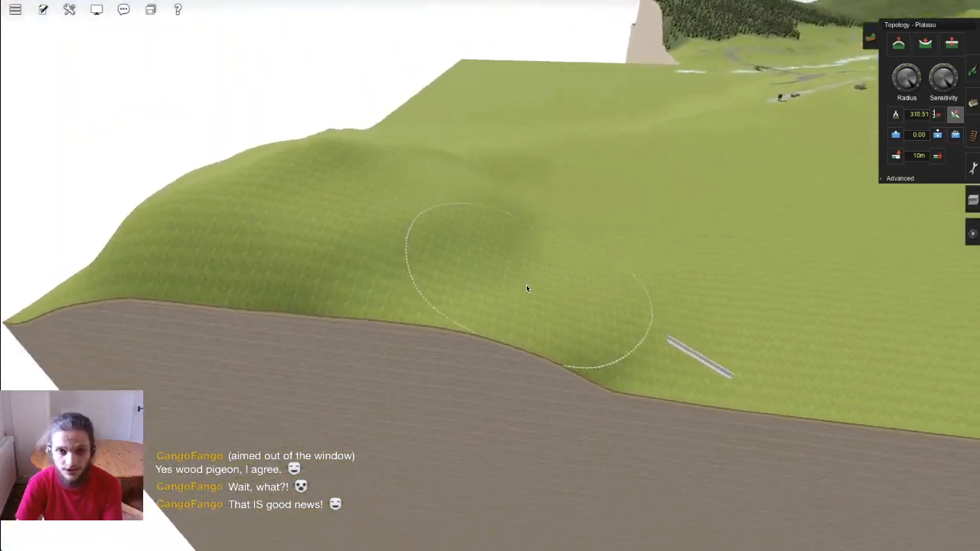
pyautogui.press('Left')
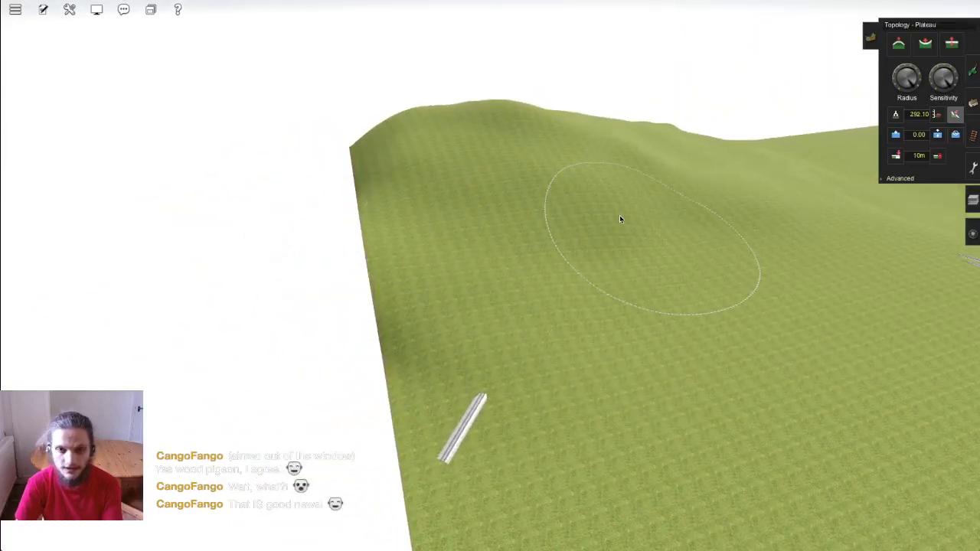
# Step: Extend the bare end of the wooded ridge onto the flat ground with the Plateau tool
pyautogui.press('Right')
pyautogui.rightClick(730, 283)
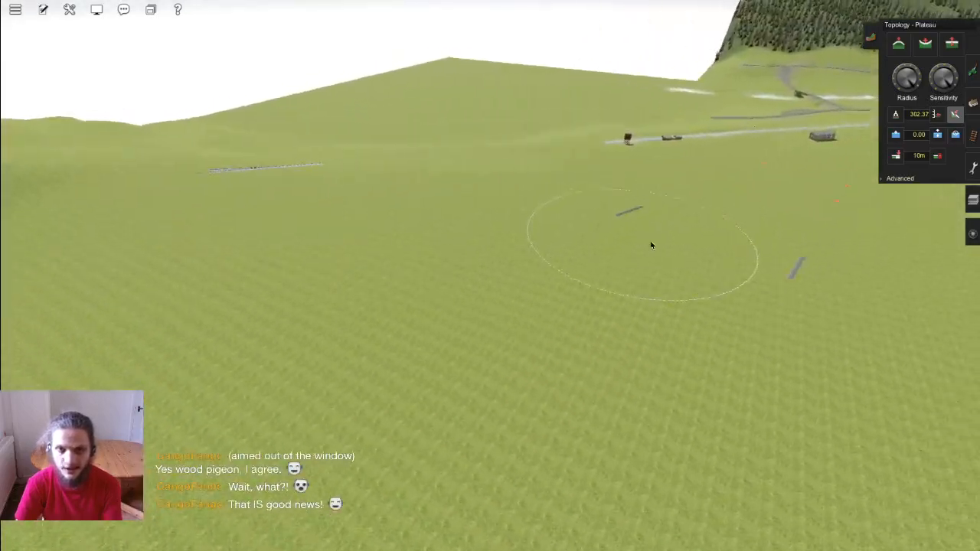
pyautogui.rightClick(651, 246)
pyautogui.press('Right')
pyautogui.press('Left')
pyautogui.moveTo(377, 251)
pyautogui.mouseDown()
pyautogui.moveTo(470, 277)
pyautogui.moveTo(394, 295)
pyautogui.moveTo(627, 286)
pyautogui.moveTo(455, 202)
pyautogui.moveTo(651, 251)
pyautogui.moveTo(466, 261)
pyautogui.moveTo(608, 287)
pyautogui.moveTo(396, 223)
pyautogui.moveTo(632, 271)
pyautogui.moveTo(533, 284)
pyautogui.moveTo(472, 163)
pyautogui.moveTo(613, 260)
pyautogui.moveTo(561, 401)
pyautogui.mouseUp()
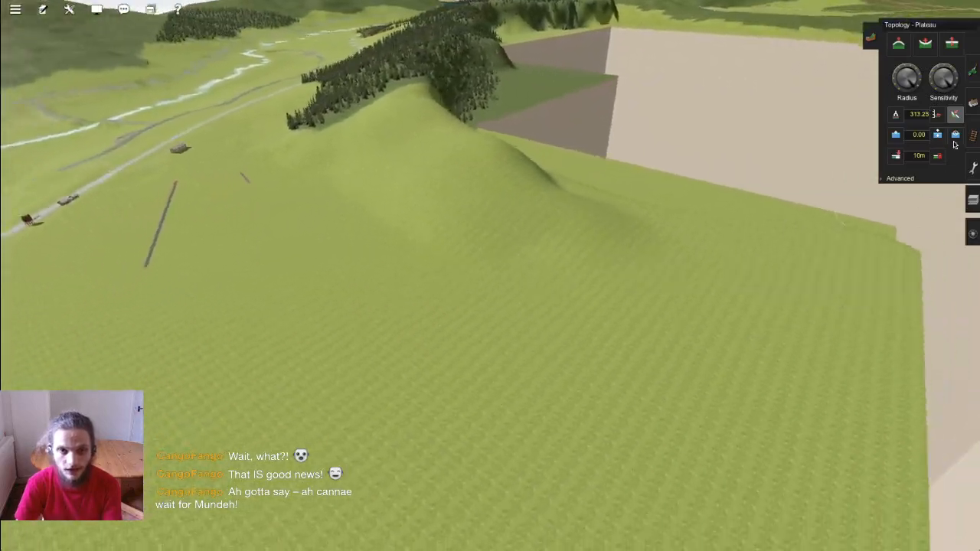
# Step: Raise a mound on the flat ground at the end of the wooded ridge with the Height up tool
pyautogui.click(898, 44)
pyautogui.moveTo(541, 204); pyautogui.dragTo(541, 166, button='right')
pyautogui.moveTo(656, 242)
pyautogui.mouseDown()
pyautogui.moveTo(593, 170)
pyautogui.moveTo(475, 228)
pyautogui.mouseUp()
pyautogui.rightClick(476, 228)
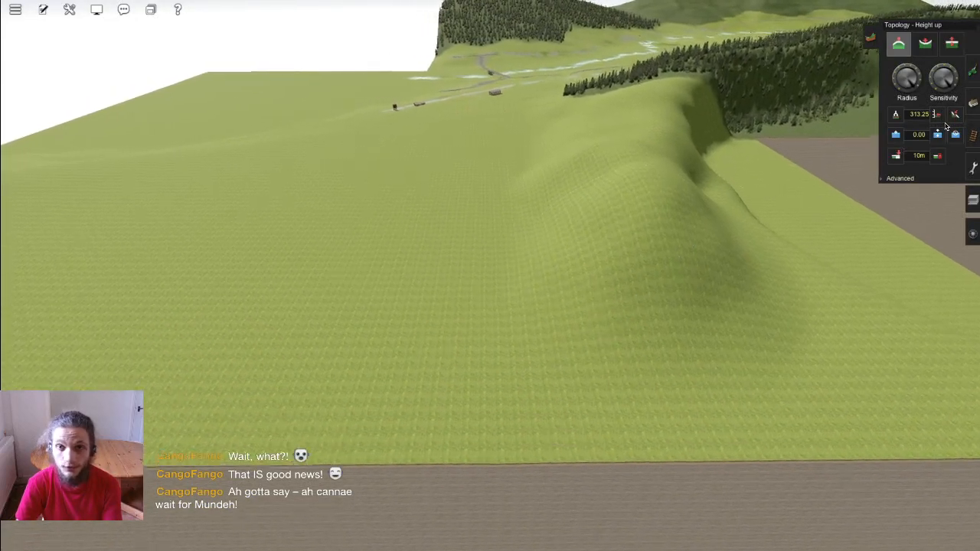
# Step: Spread the mound into a broad hill joined to the wooded ridge with the Plateau tool
pyautogui.click(953, 115)
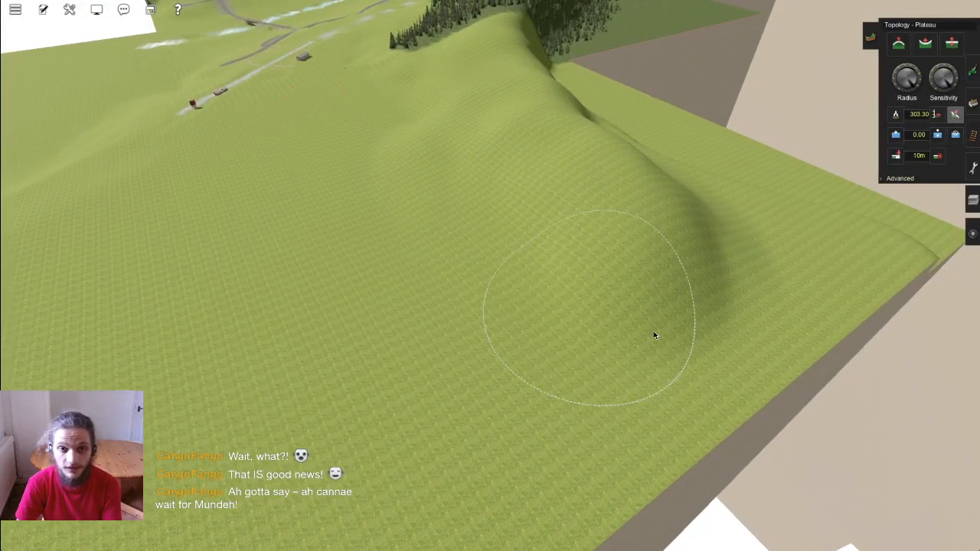
pyautogui.moveTo(516, 213)
pyautogui.mouseDown()
pyautogui.moveTo(563, 266)
pyautogui.moveTo(467, 227)
pyautogui.mouseUp()
pyautogui.press('w')
pyautogui.press('Left')
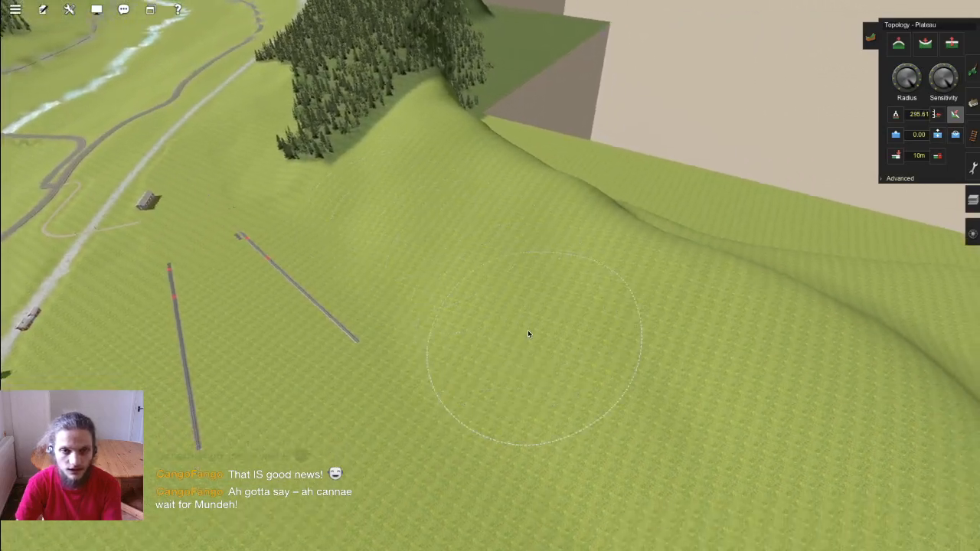
# Step: Widen the hill's inner slope toward the end of the yard tracks with the Plateau tool
pyautogui.press('Down')
pyautogui.press('Left')
pyautogui.press('Up')
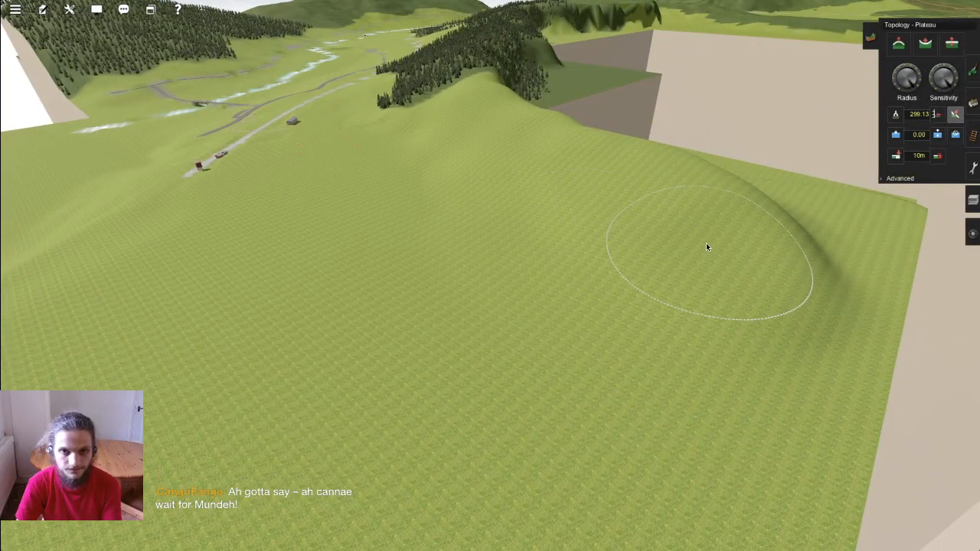
pyautogui.press('Left')
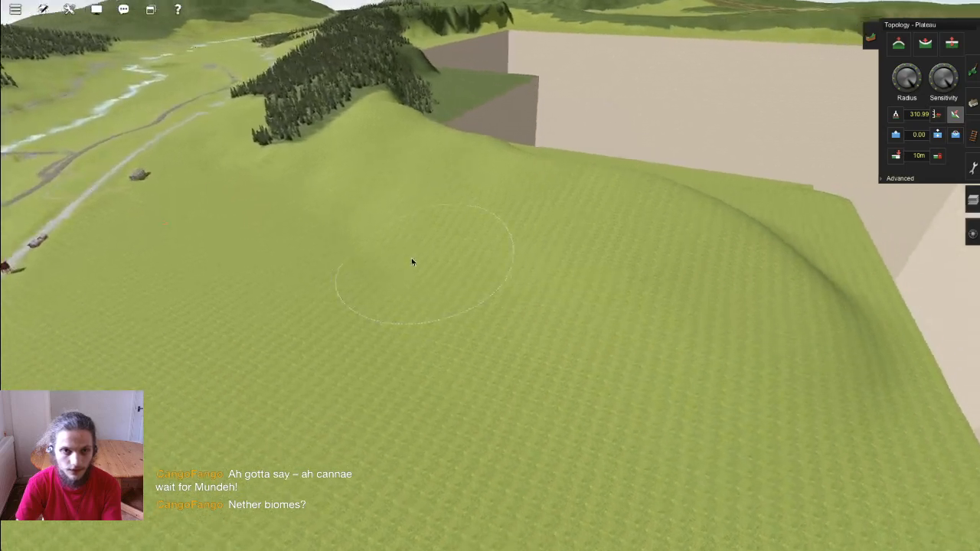
pyautogui.press('Left')
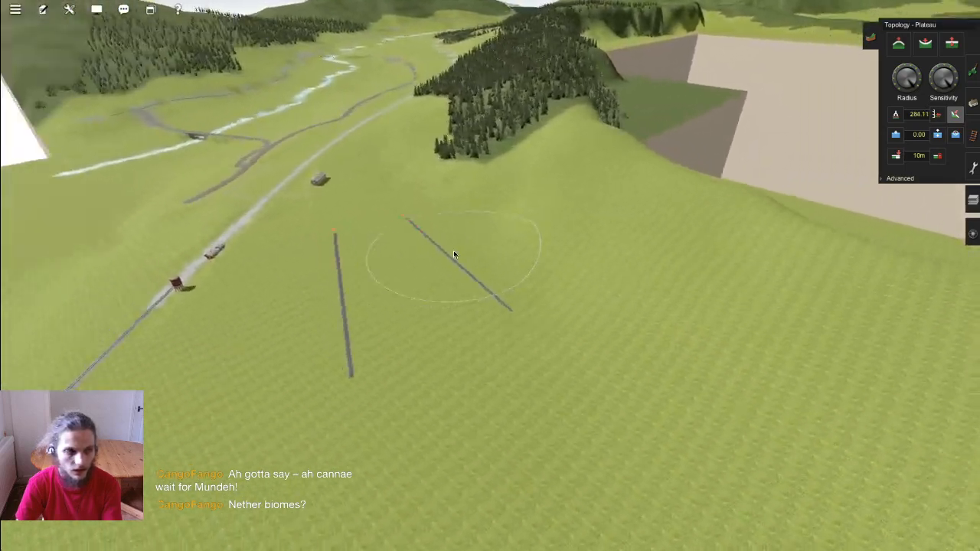
# Step: Smooth the hillside between the forest edge and the ends of the yard tracks with the Plateau tool
pyautogui.press('Right')
pyautogui.press('Left')
pyautogui.press('Down')
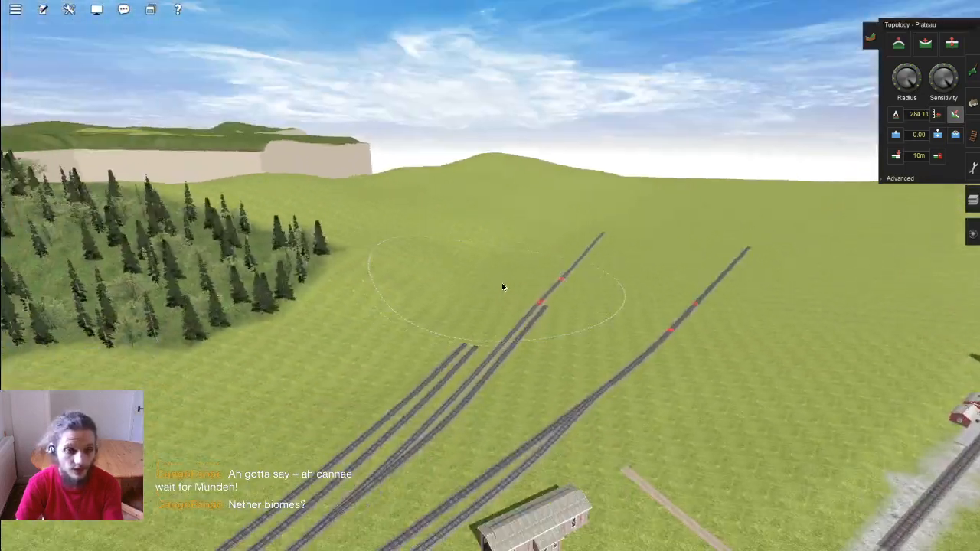
pyautogui.press('Up')
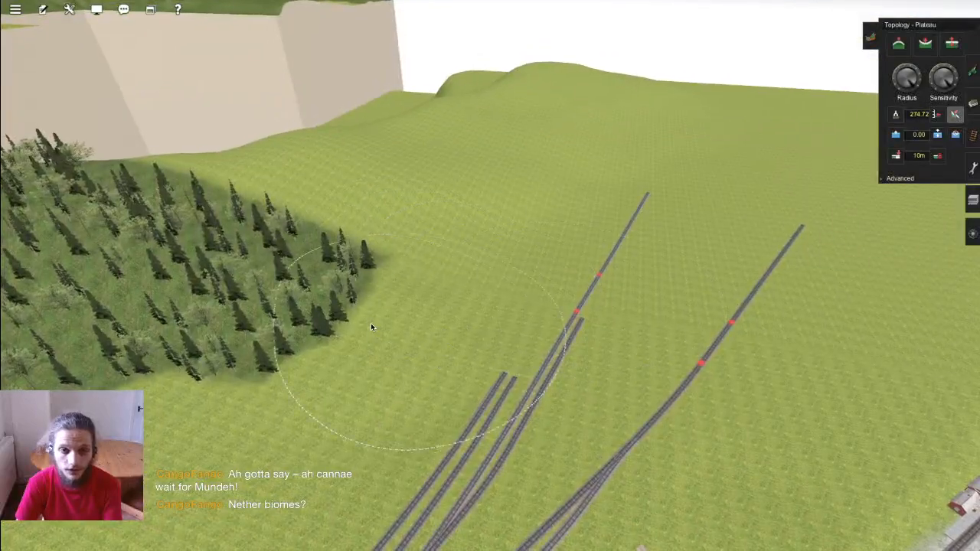
pyautogui.rightClick(529, 314)
pyautogui.press('Down')
pyautogui.press('Up')
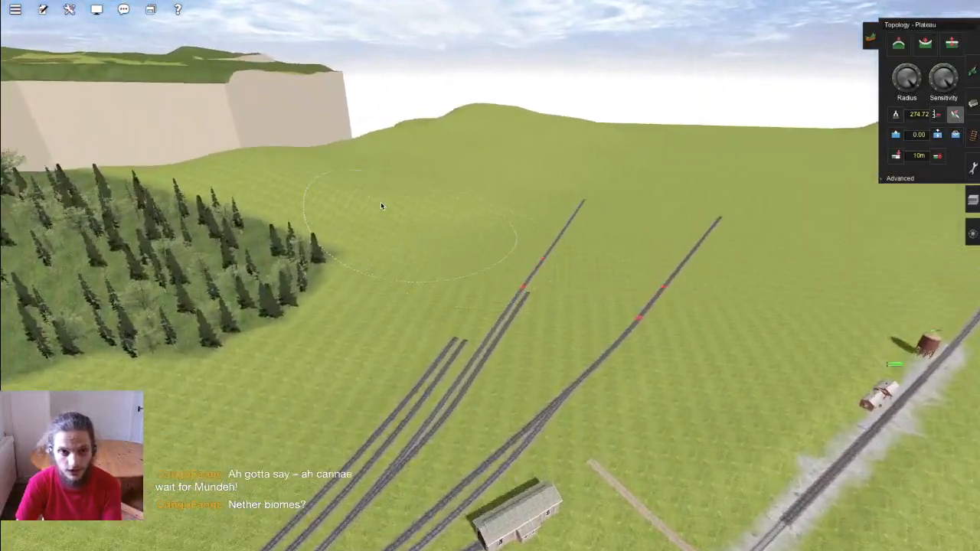
pyautogui.rightClick(514, 249)
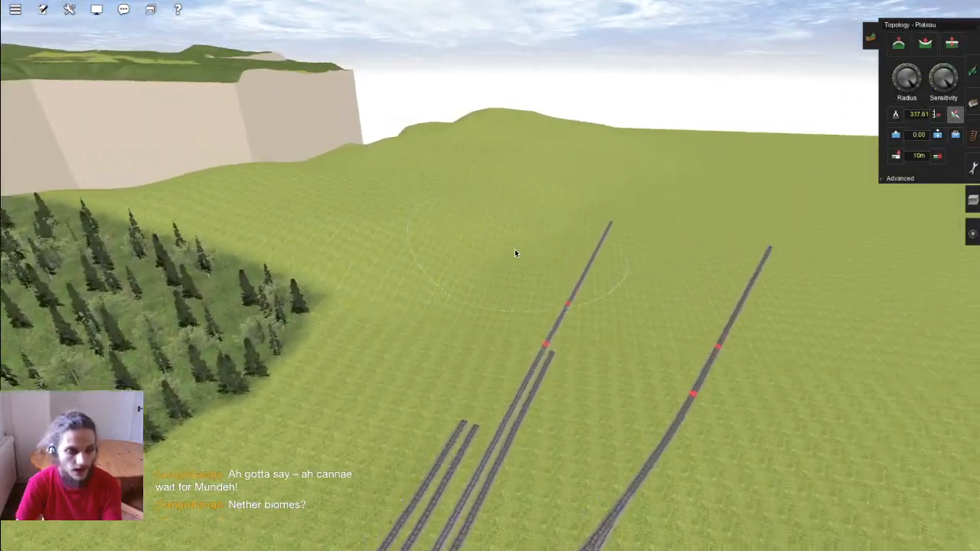
pyautogui.press('Left')
pyautogui.moveTo(562, 248); pyautogui.dragTo(513, 291, button='right')
pyautogui.press('q')
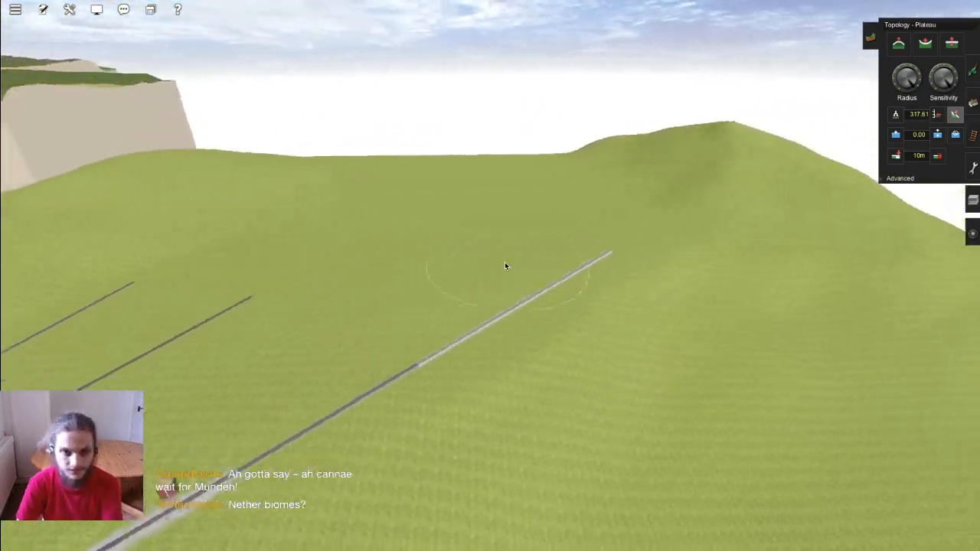
# Step: Move both ends of the short track piece beyond the yard up onto the foot of the hill
pyautogui.press('q')
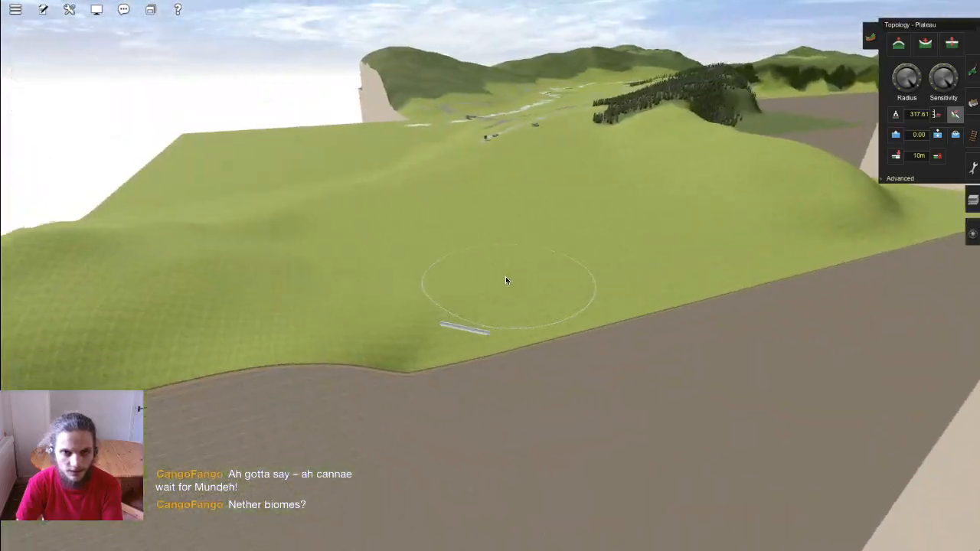
pyautogui.scroll(3, 491, 272)
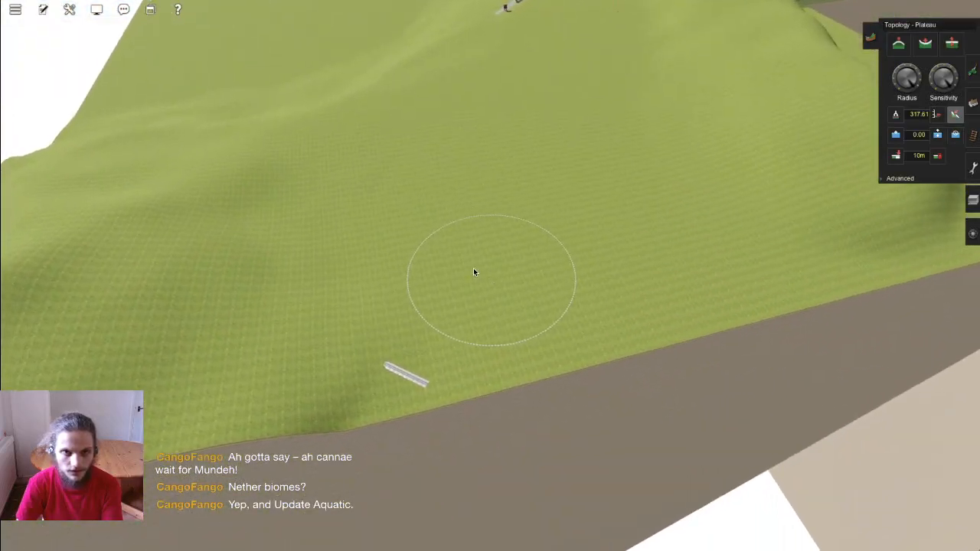
pyautogui.press('Left')
pyautogui.press('w')
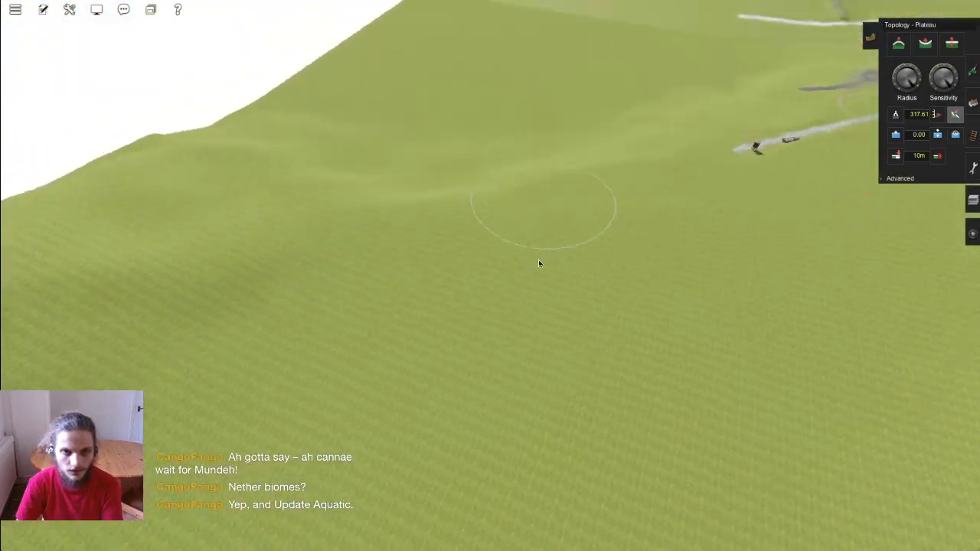
pyautogui.press('w')
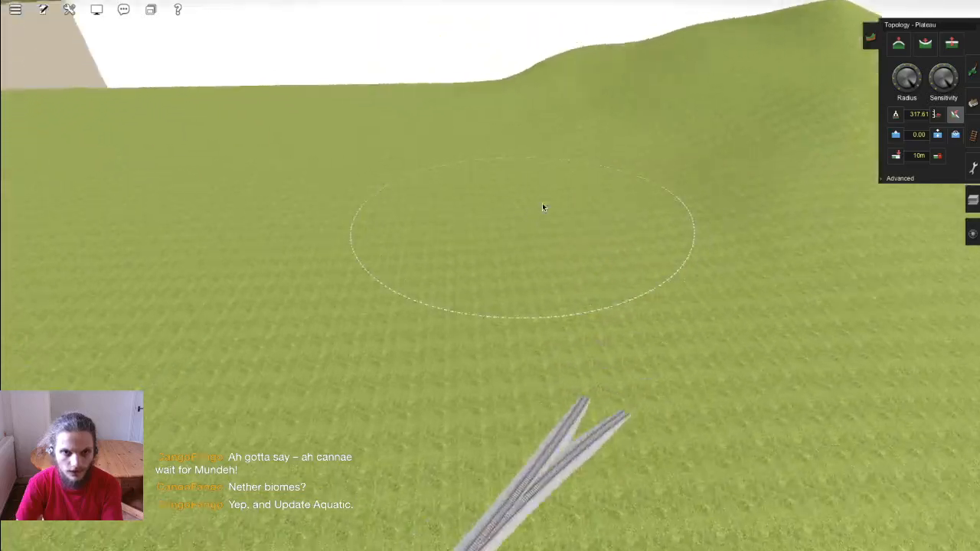
pyautogui.press('w')
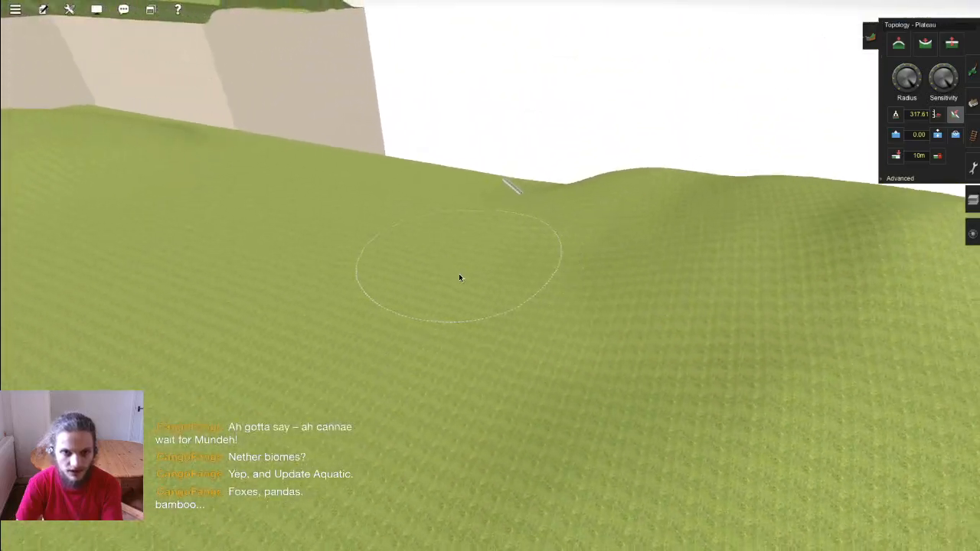
pyautogui.press('w')
pyautogui.click(972, 135)
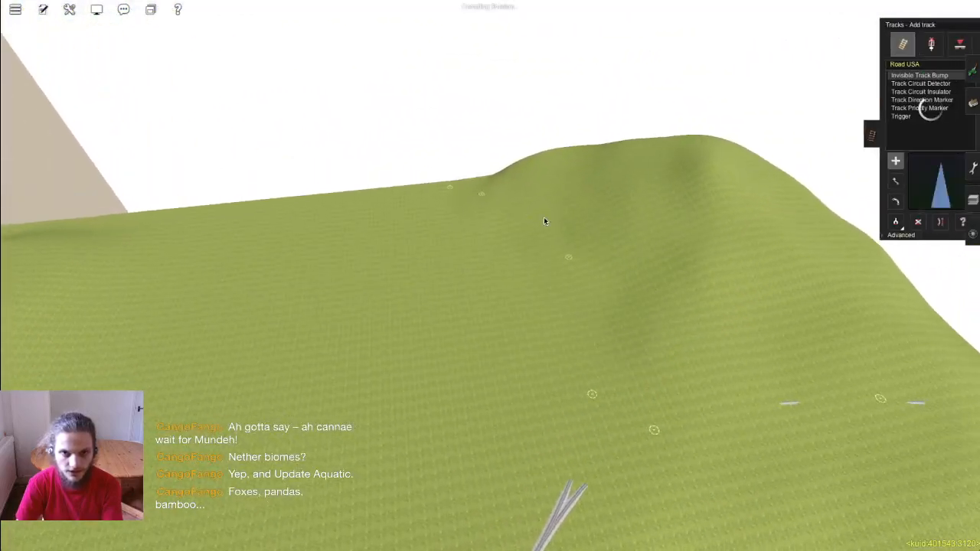
pyautogui.press('w')
pyautogui.press('m')
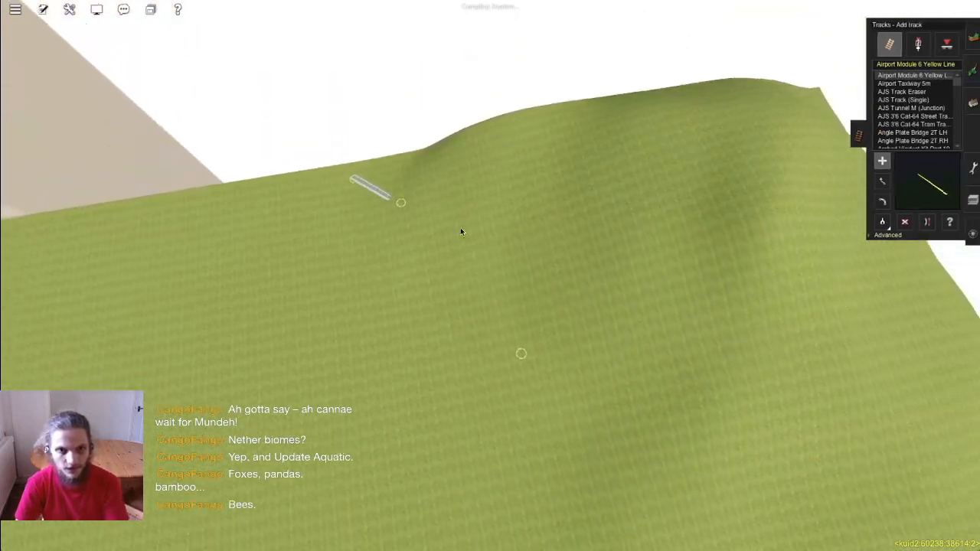
pyautogui.moveTo(408, 208); pyautogui.dragTo(476, 185)
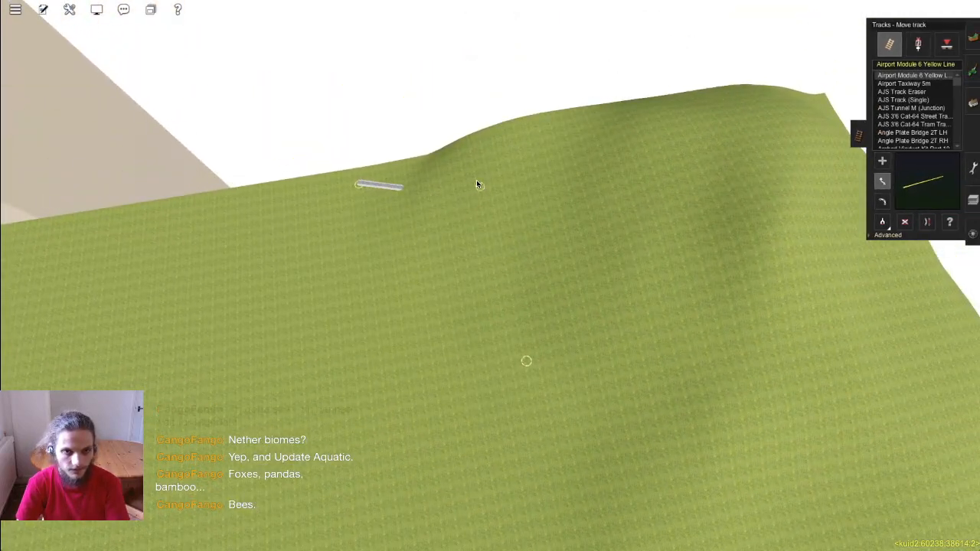
pyautogui.moveTo(356, 186); pyautogui.dragTo(462, 149)
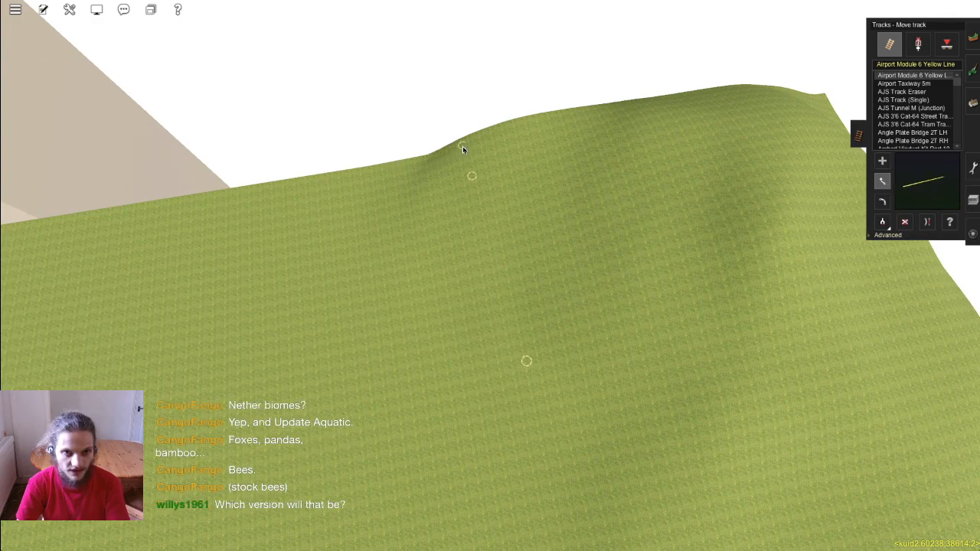
# Step: Reshape the hill's inner slope and the ground covering the curved track with the Plateau tool
pyautogui.press('Down')
pyautogui.press('Left')
pyautogui.click(972, 42)
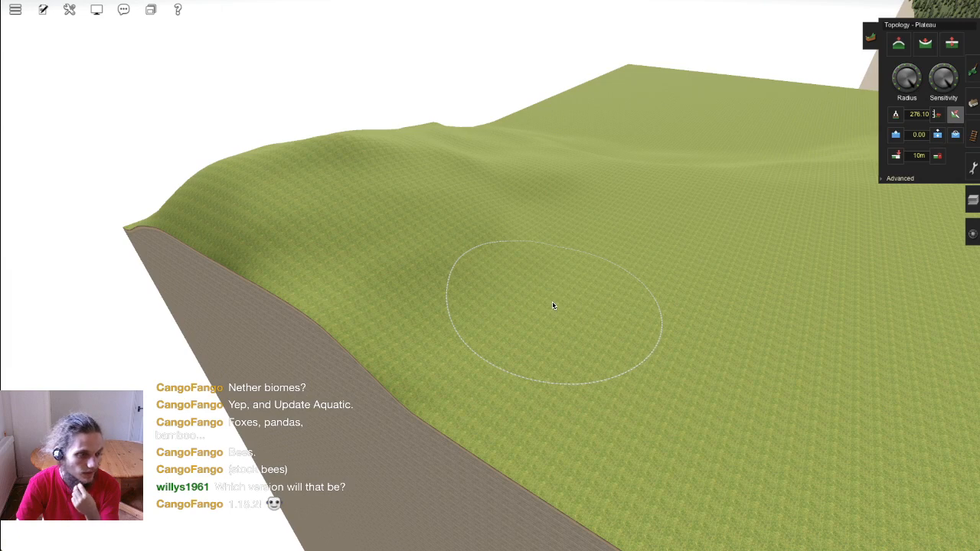
pyautogui.moveTo(553, 307)
pyautogui.mouseDown()
pyautogui.moveTo(409, 302)
pyautogui.moveTo(383, 320)
pyautogui.moveTo(531, 273)
pyautogui.moveTo(383, 216)
pyautogui.moveTo(317, 254)
pyautogui.moveTo(503, 186)
pyautogui.mouseUp()
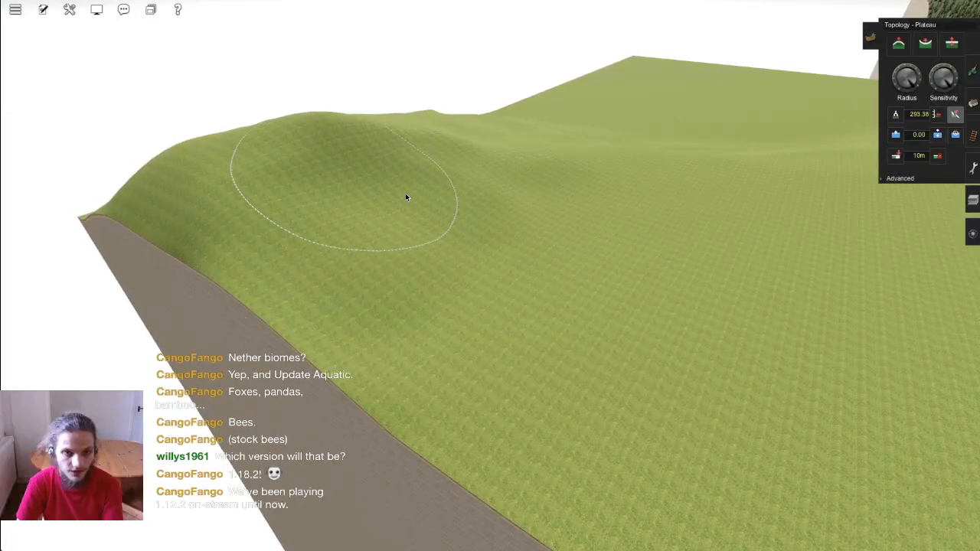
pyautogui.moveTo(513, 238)
pyautogui.mouseDown()
pyautogui.moveTo(499, 265)
pyautogui.moveTo(374, 284)
pyautogui.moveTo(586, 247)
pyautogui.moveTo(497, 242)
pyautogui.moveTo(418, 188)
pyautogui.moveTo(393, 192)
pyautogui.moveTo(510, 245)
pyautogui.moveTo(581, 348)
pyautogui.mouseUp()
pyautogui.scroll(3, 538, 313)
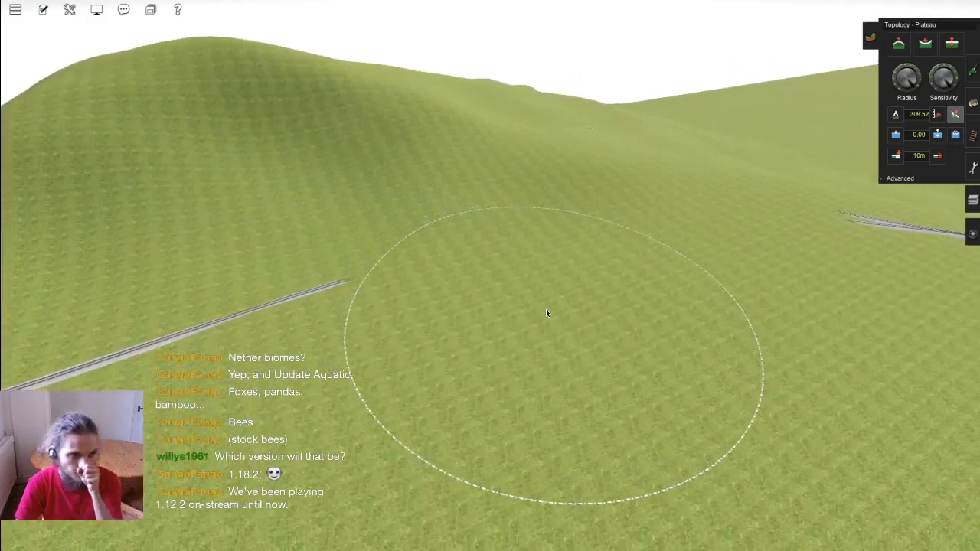
pyautogui.scroll(-3, 576, 333)
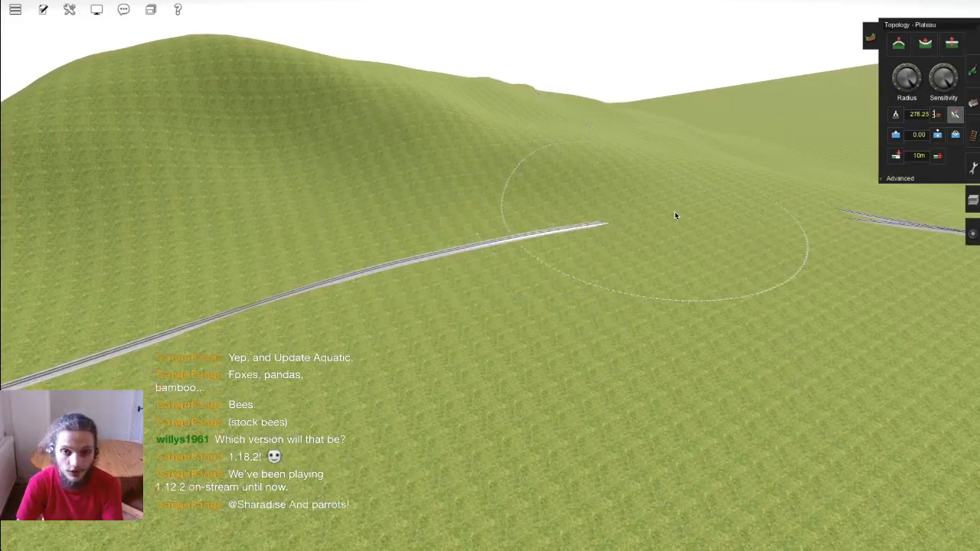
pyautogui.scroll(2, 673, 215)
pyautogui.moveTo(603, 236)
pyautogui.mouseDown(button='middle')
pyautogui.moveTo(558, 280)
pyautogui.moveTo(462, 308)
pyautogui.moveTo(605, 309)
pyautogui.moveTo(672, 252)
pyautogui.moveTo(540, 271)
pyautogui.moveTo(645, 289)
pyautogui.moveTo(881, 283)
pyautogui.mouseUp(button='middle')
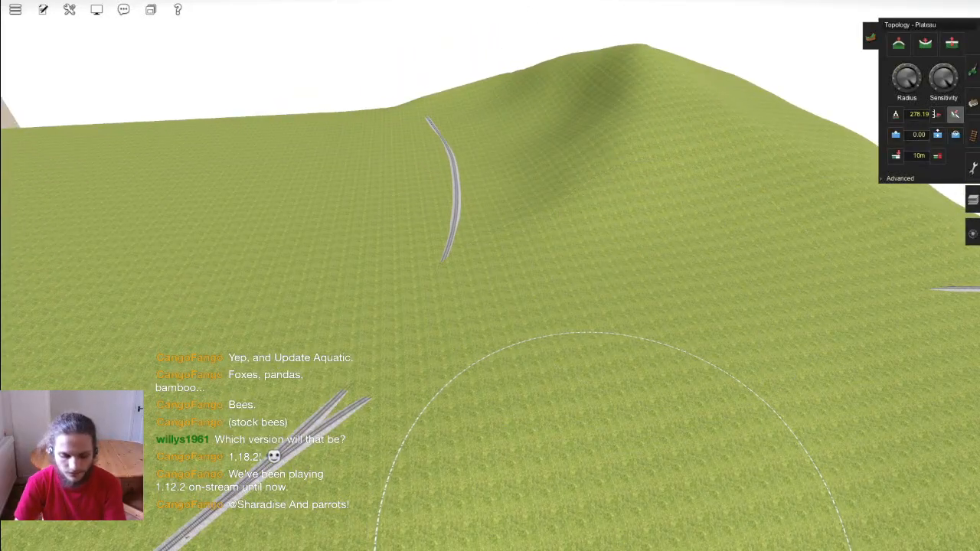
# Step: Switch to the web browser, search for "parrot minecraft" and open the Minecraft Wiki's Parrot article
pyautogui.press('super+n')
pyautogui.moveTo(150, 9); pyautogui.dragTo(979, 548)
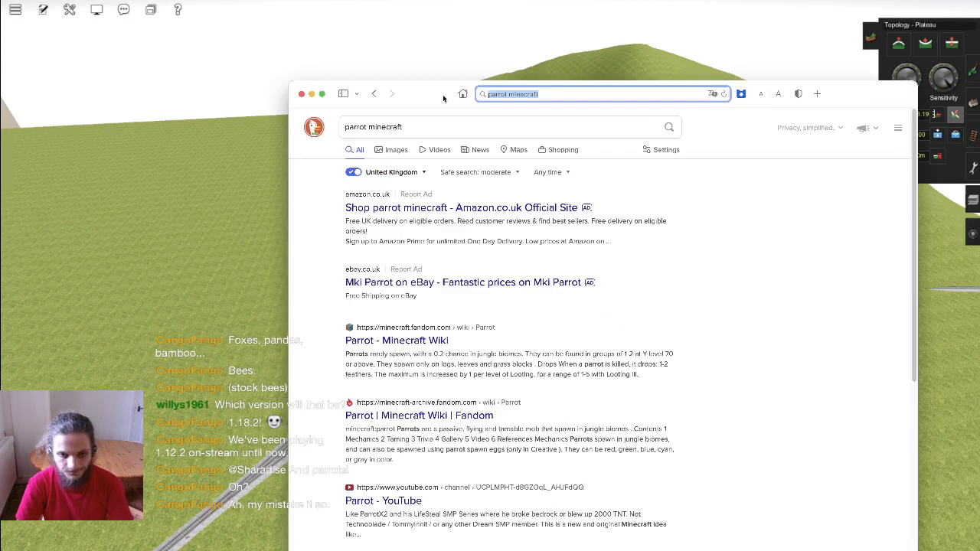
pyautogui.moveTo(551, 92); pyautogui.dragTo(455, 42)
pyautogui.click(360, 292)
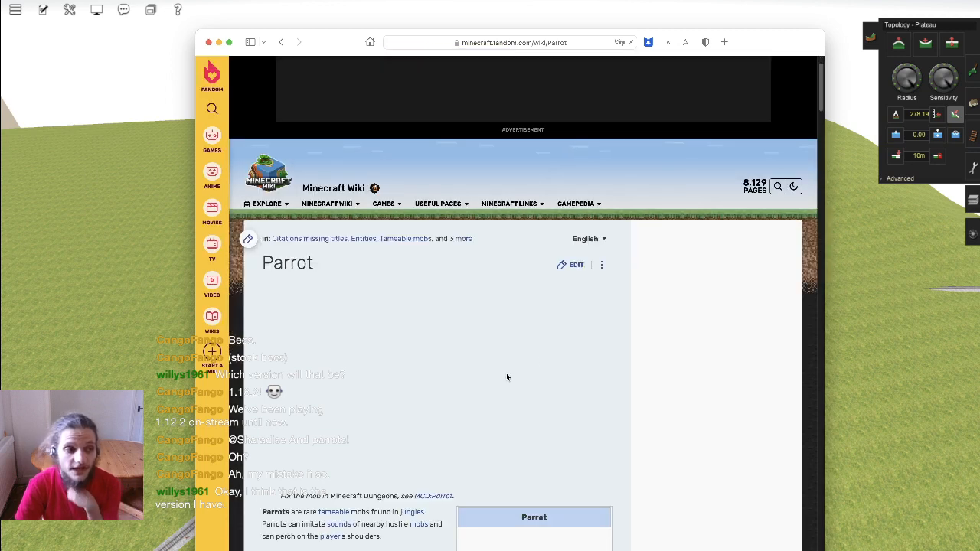
# Step: Read the Parrot article down to its Java Edition history for the version that added parrots, and return to Trainz
pyautogui.scroll(-5, 506, 375)
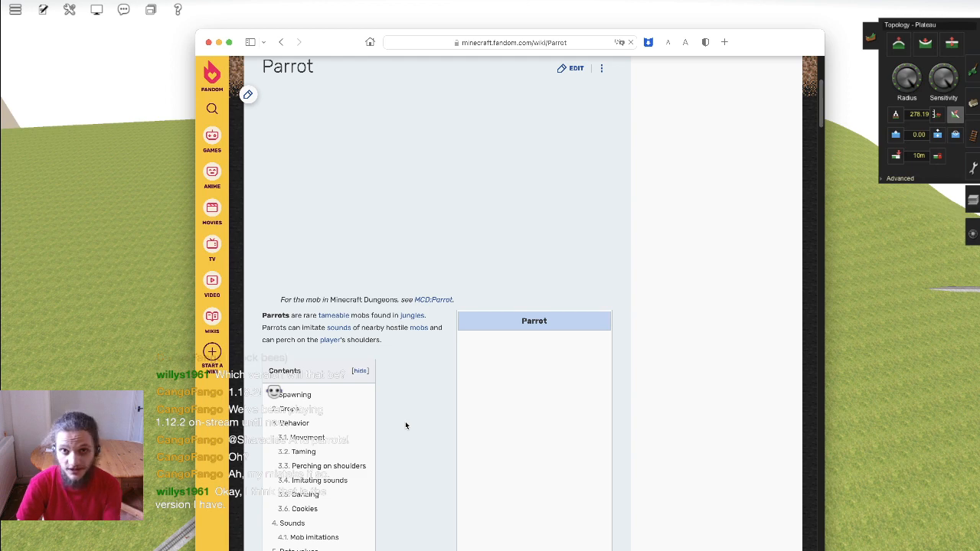
pyautogui.scroll(-3, 405, 437)
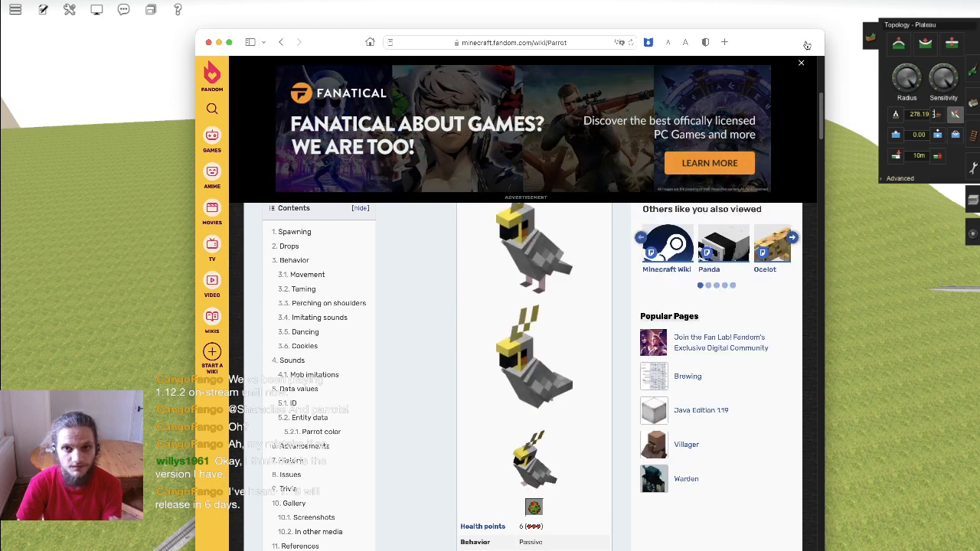
pyautogui.scroll(-3, 662, 233)
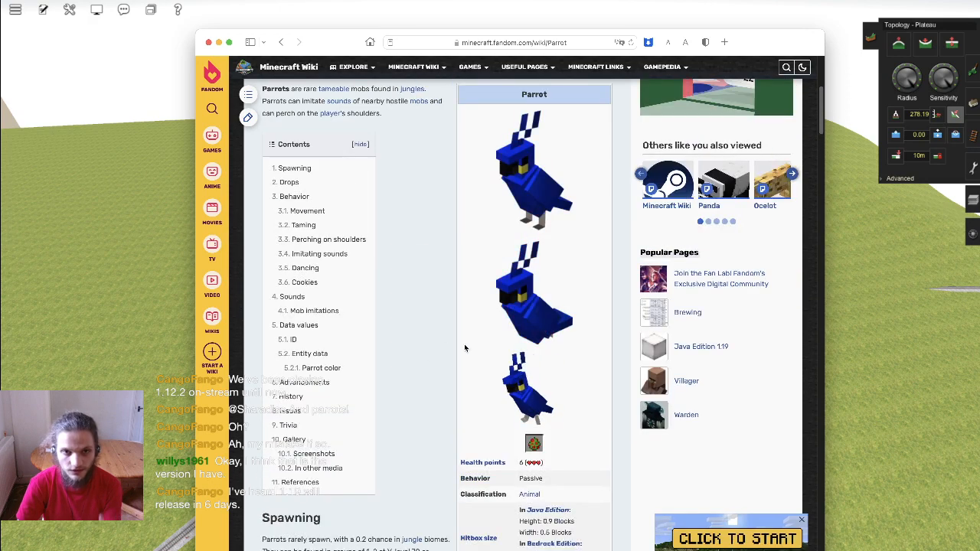
pyautogui.scroll(-4, 444, 381)
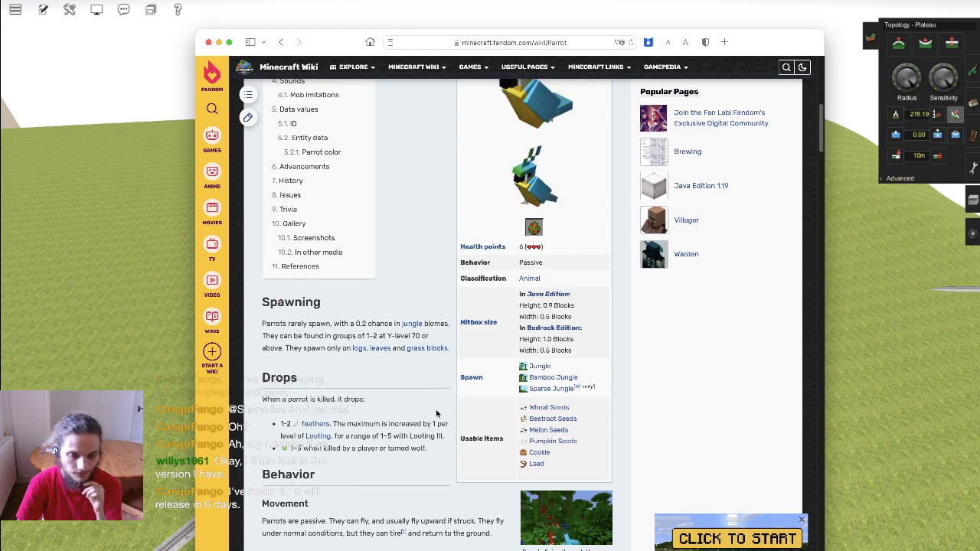
pyautogui.scroll(-12, 437, 414)
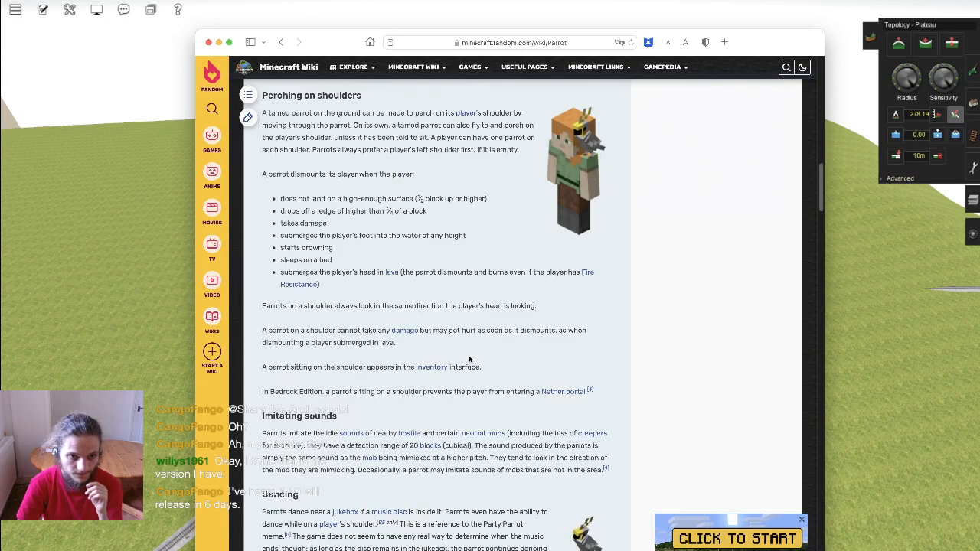
pyautogui.scroll(-15, 470, 359)
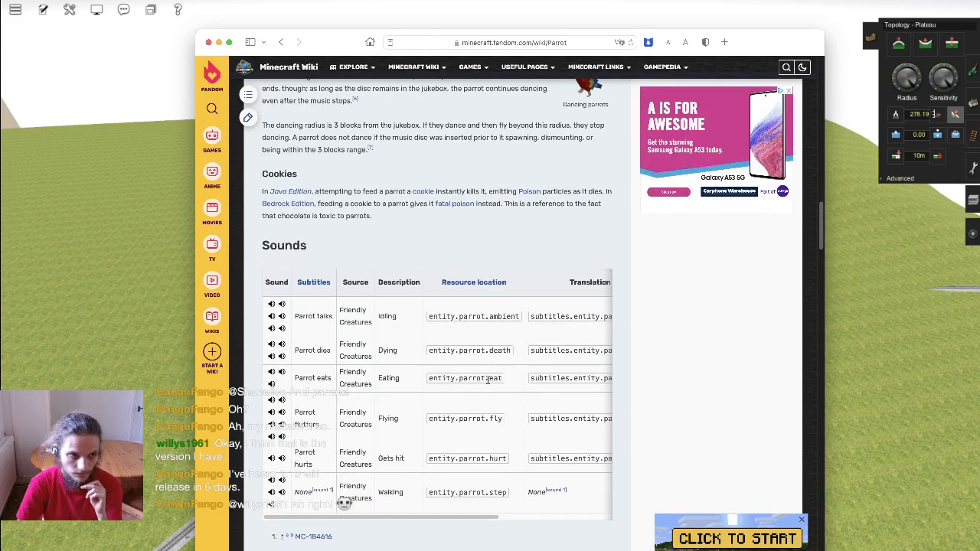
pyautogui.scroll(-3, 482, 384)
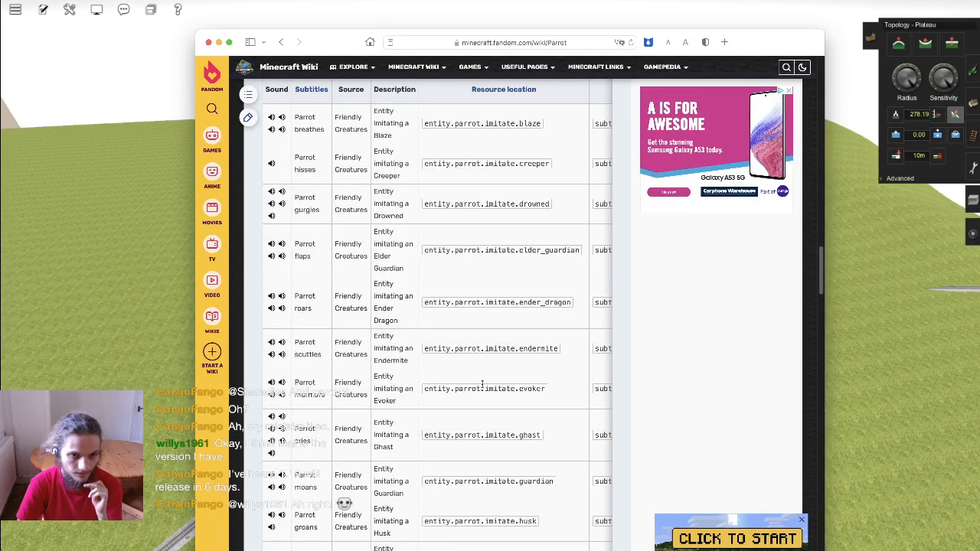
pyautogui.scroll(-15, 482, 384)
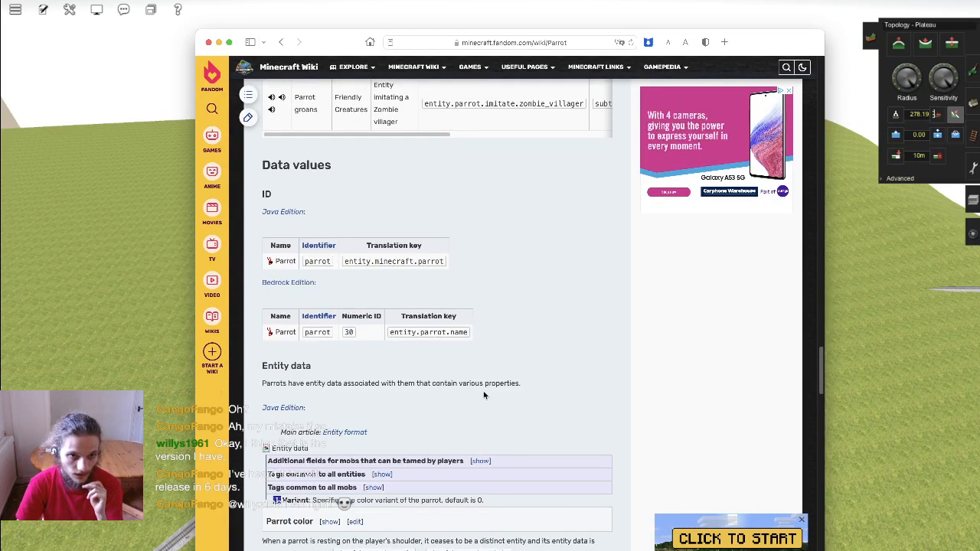
pyautogui.scroll(-2, 484, 395)
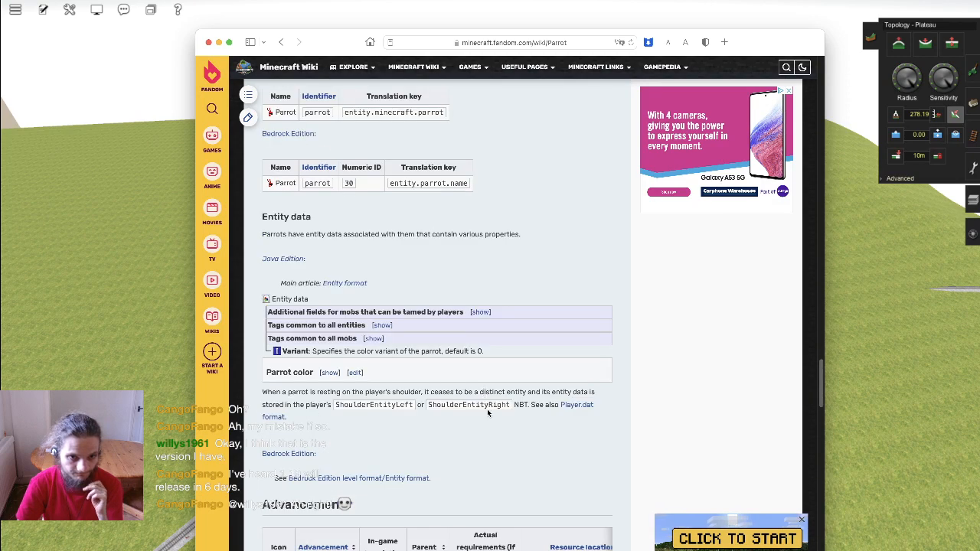
pyautogui.scroll(-7, 487, 413)
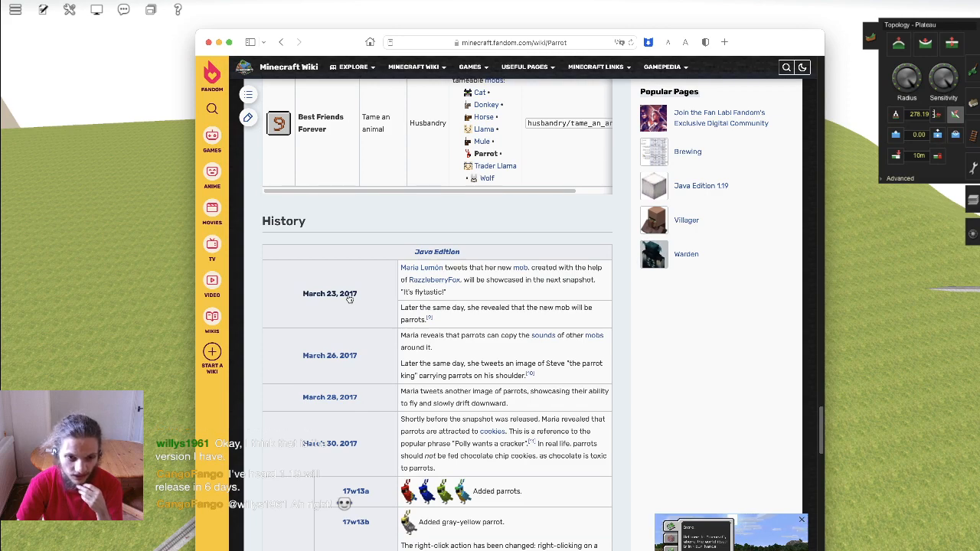
pyautogui.scroll(-3, 354, 301)
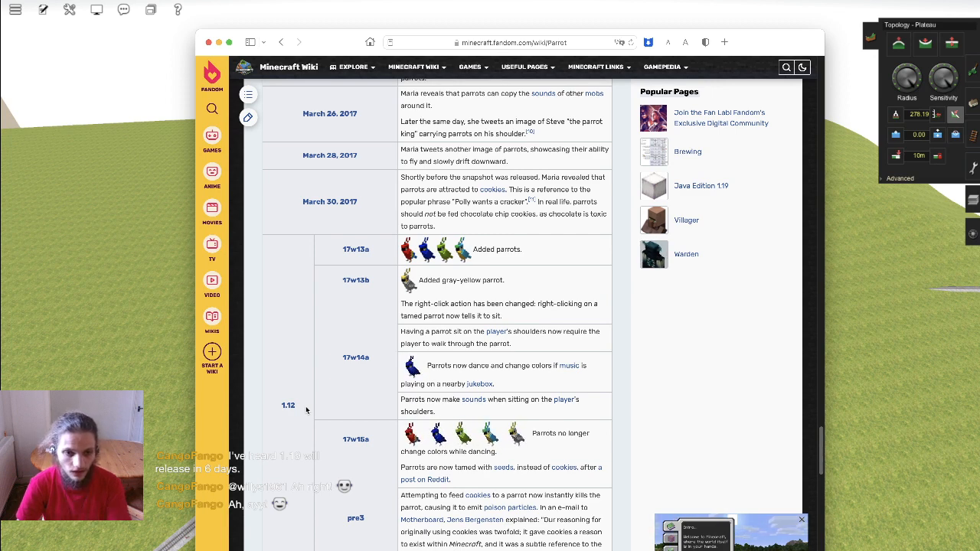
pyautogui.press('super+Tab')
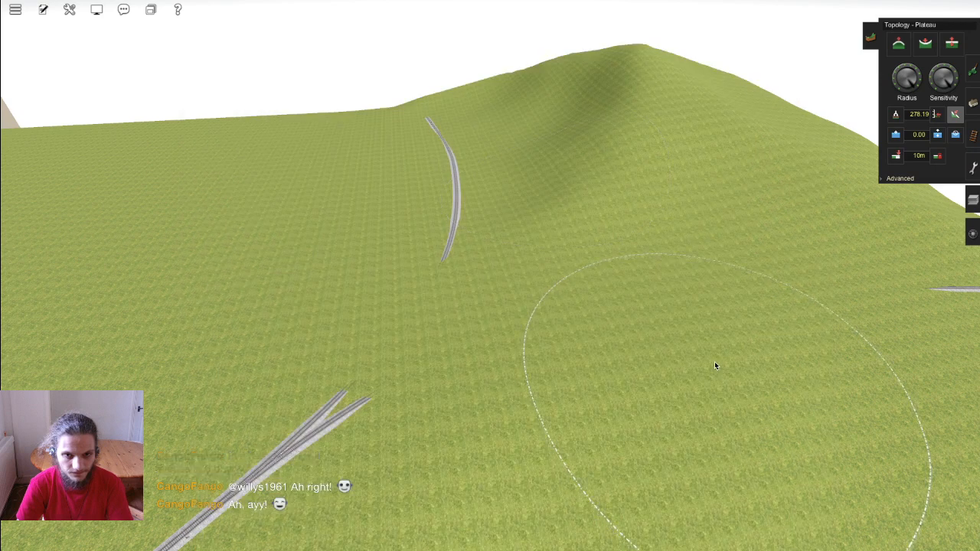
# Step: Bring up the terrain Paint tools above the yard tracks and the road
pyautogui.rightClick(450, 231)
pyautogui.moveTo(484, 223); pyautogui.dragTo(493, 196, button='middle')
pyautogui.moveTo(603, 285)
pyautogui.mouseDown(button='middle')
pyautogui.moveTo(548, 349)
pyautogui.moveTo(520, 361)
pyautogui.moveTo(523, 306)
pyautogui.moveTo(489, 264)
pyautogui.moveTo(417, 266)
pyautogui.moveTo(449, 267)
pyautogui.moveTo(497, 240)
pyautogui.moveTo(455, 258)
pyautogui.moveTo(521, 280)
pyautogui.moveTo(452, 191)
pyautogui.moveTo(568, 360)
pyautogui.mouseUp(button='middle')
pyautogui.moveTo(543, 284); pyautogui.dragTo(491, 269, button='middle')
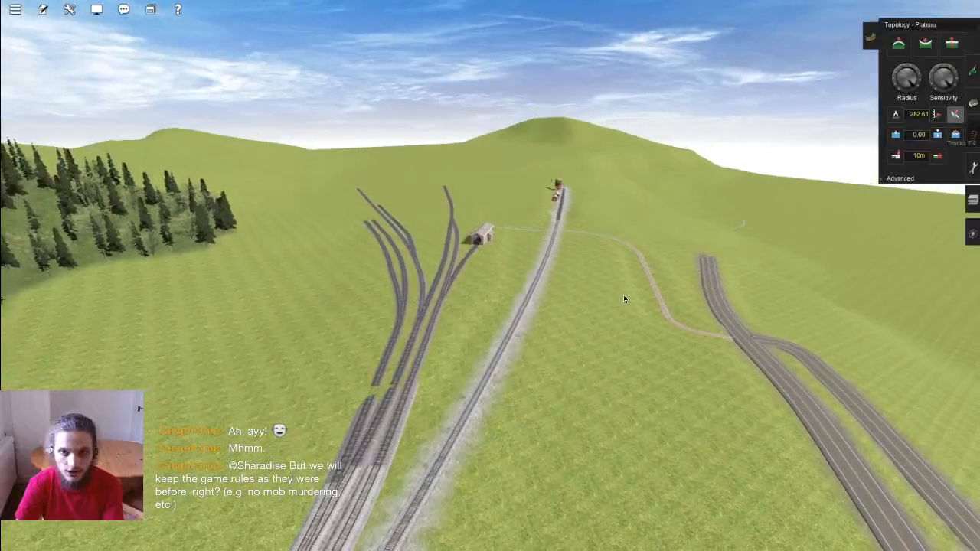
pyautogui.click(973, 73)
pyautogui.click(973, 76)
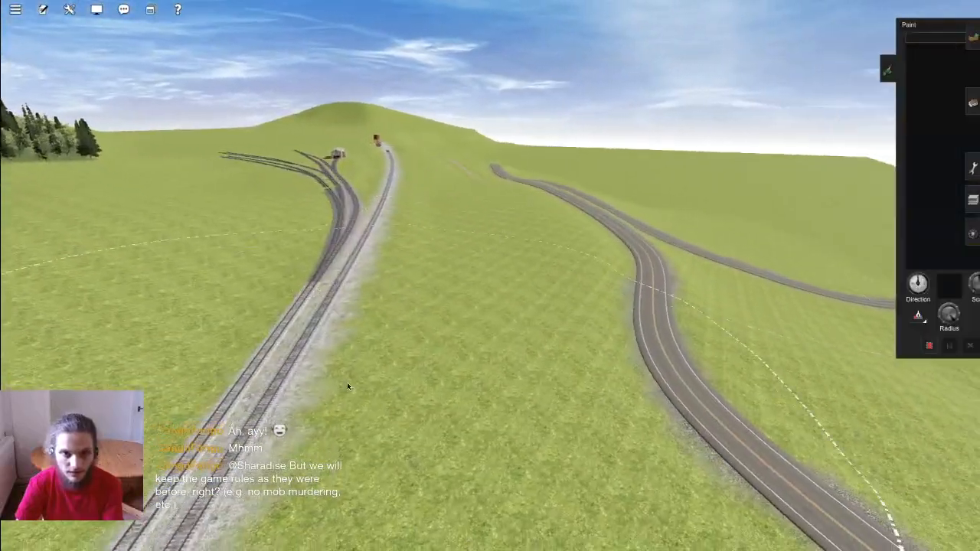
# Step: Reduce the paint brush radius for texturing the ground along the railway track beside the forest
pyautogui.press('Left')
pyautogui.moveTo(919, 307); pyautogui.dragTo(905, 322)
pyautogui.press('Up')
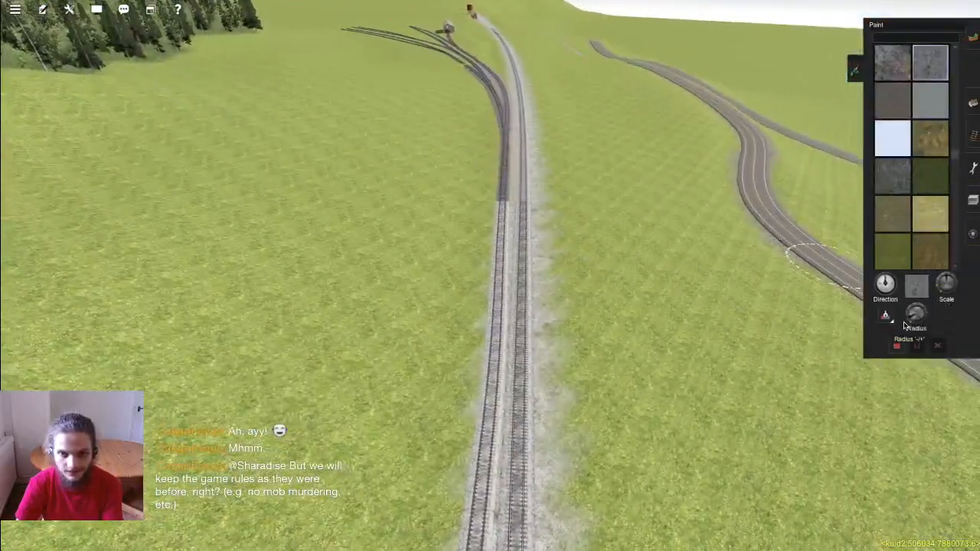
pyautogui.press('pageup')
pyautogui.press('pagedown')
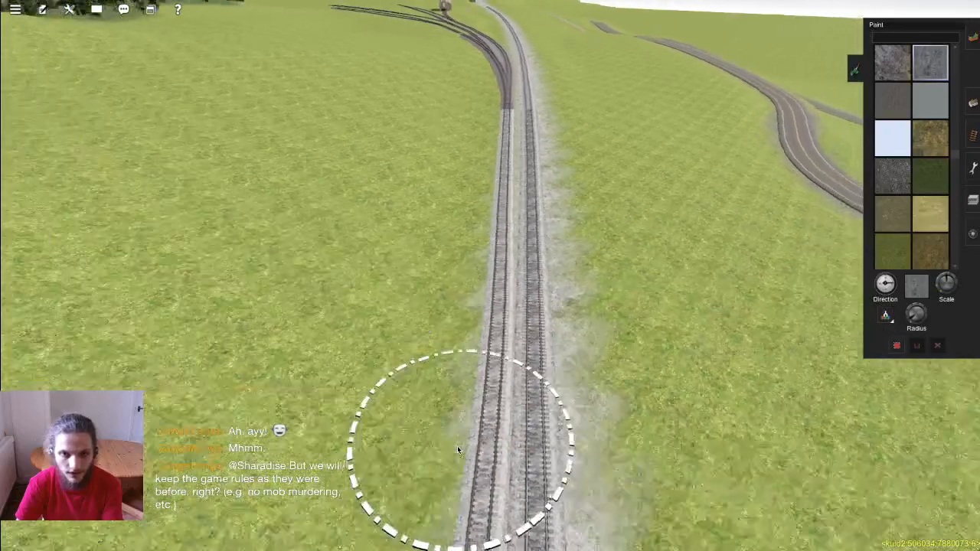
pyautogui.press('Left')
pyautogui.press('Right')
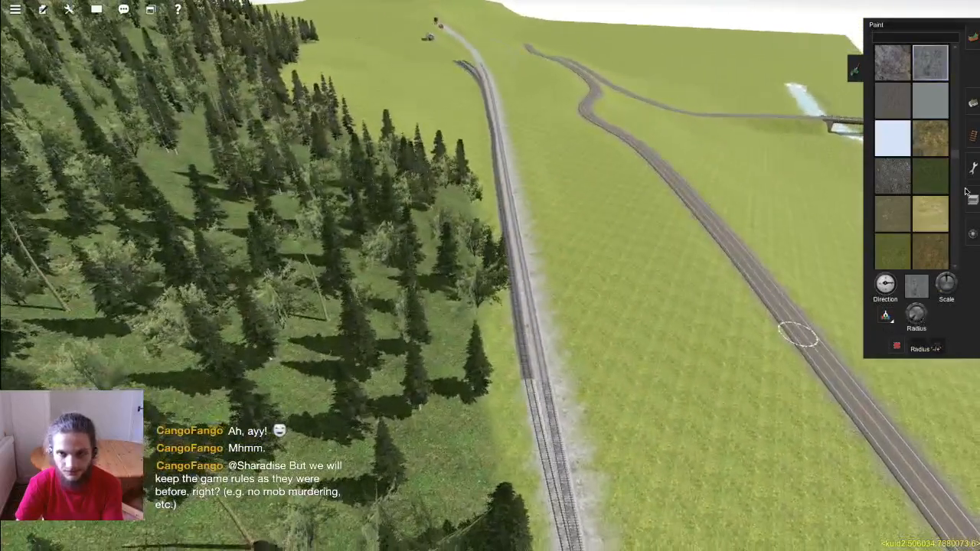
# Step: Check the route's layer list and return to the Paint tools at the track beside the forest
pyautogui.click(973, 197)
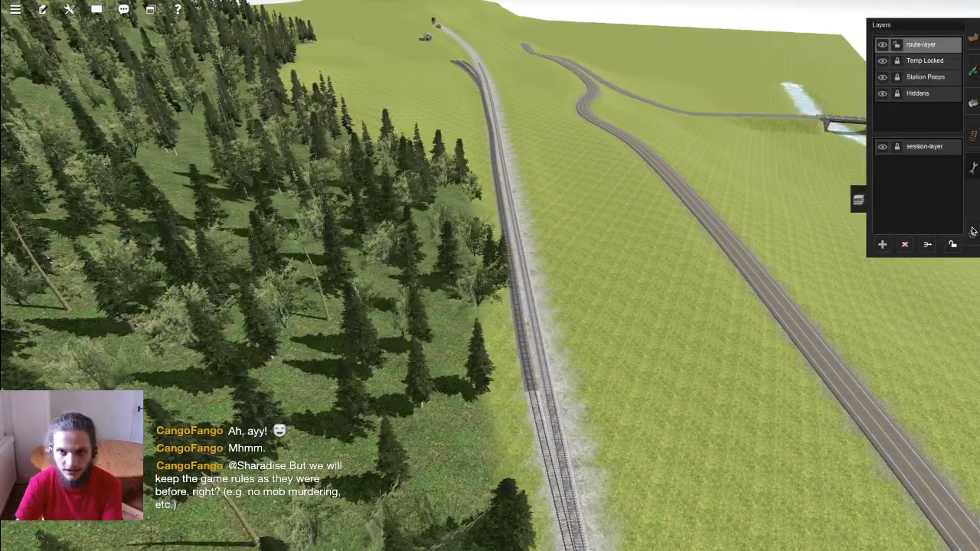
pyautogui.click(972, 70)
pyautogui.press('Left')
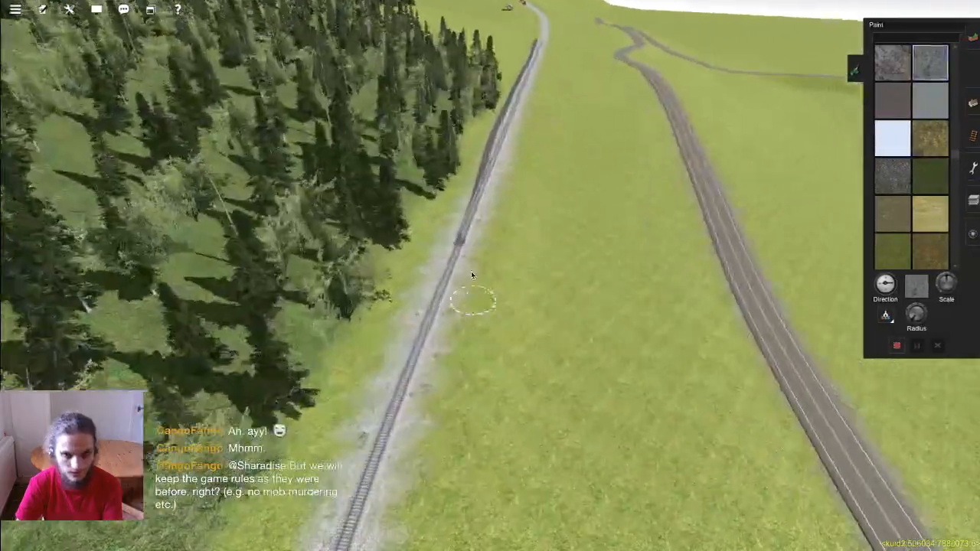
# Step: Paint the grey gravel texture along the siding from the junction beside the forest up to the engine shed
pyautogui.rightClick(463, 247)
pyautogui.scroll(5, 467, 245)
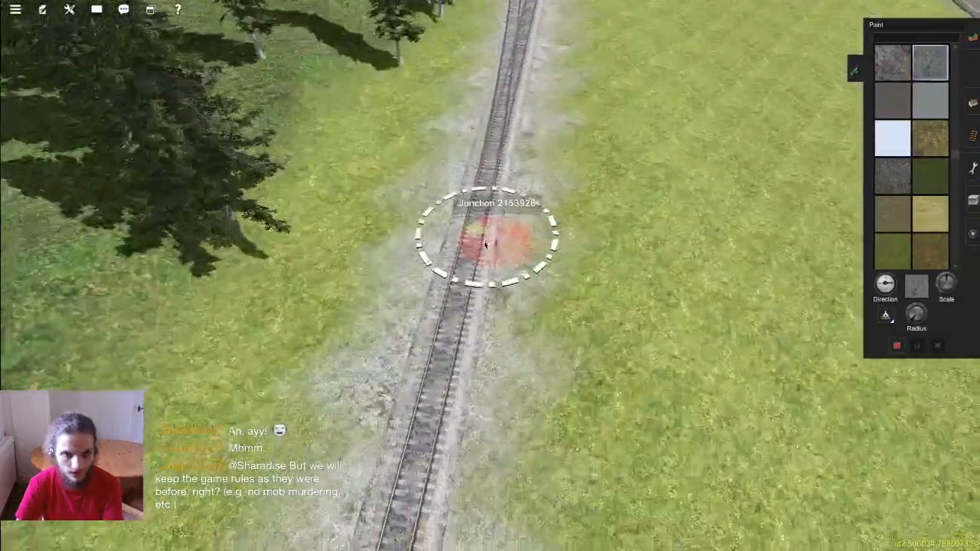
pyautogui.press('Down')
pyautogui.rightClick(500, 233)
pyautogui.press('Up')
pyautogui.rightClick(494, 183)
pyautogui.press('Up')
pyautogui.moveTo(498, 175)
pyautogui.mouseDown()
pyautogui.moveTo(498, 186)
pyautogui.moveTo(499, 167)
pyautogui.mouseUp()
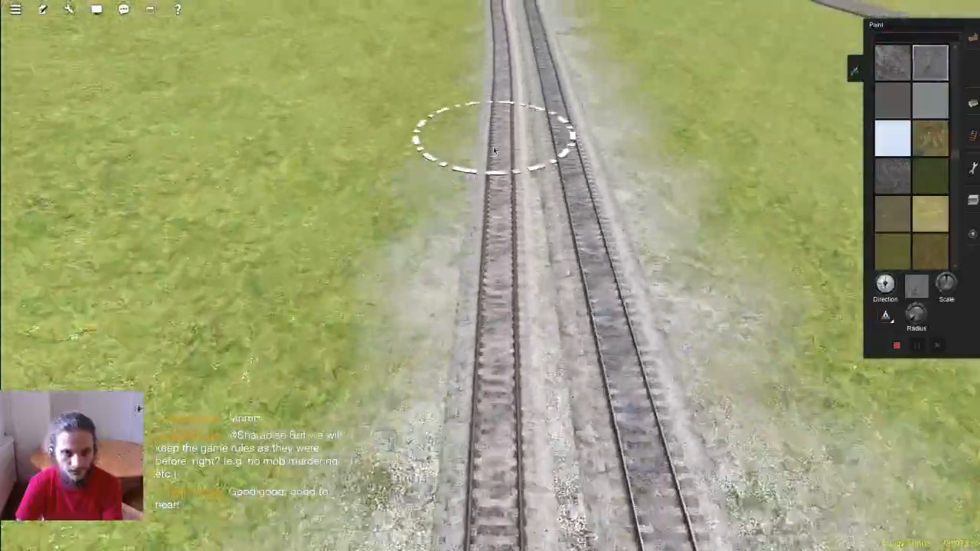
pyautogui.moveTo(488, 142)
pyautogui.mouseDown()
pyautogui.moveTo(454, 151)
pyautogui.moveTo(505, 159)
pyautogui.moveTo(497, 167)
pyautogui.mouseUp()
pyautogui.scroll(-5, 490, 215)
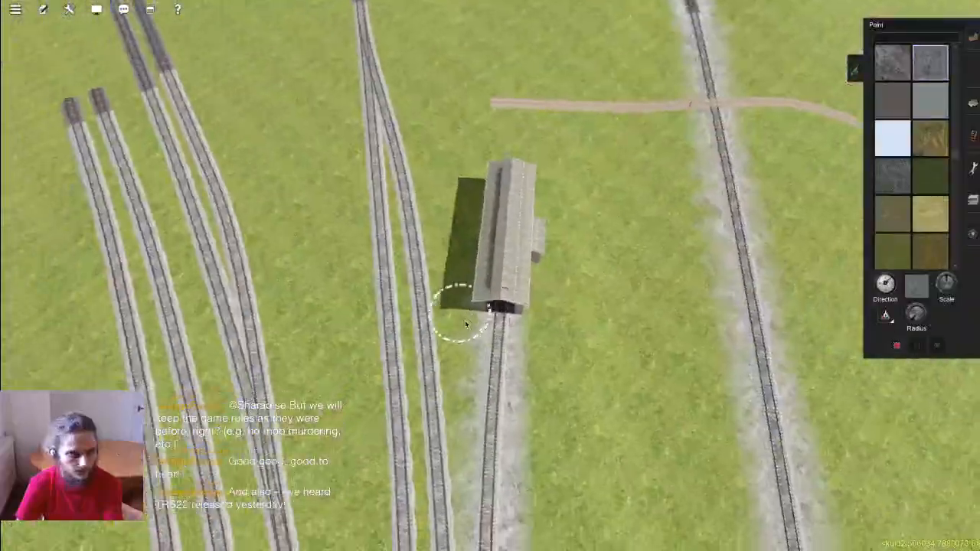
# Step: Try to paint the grey gravel along the middle yard track, from the shed junction to the track's far end
pyautogui.scroll(-3, 467, 325)
pyautogui.scroll(5, 482, 364)
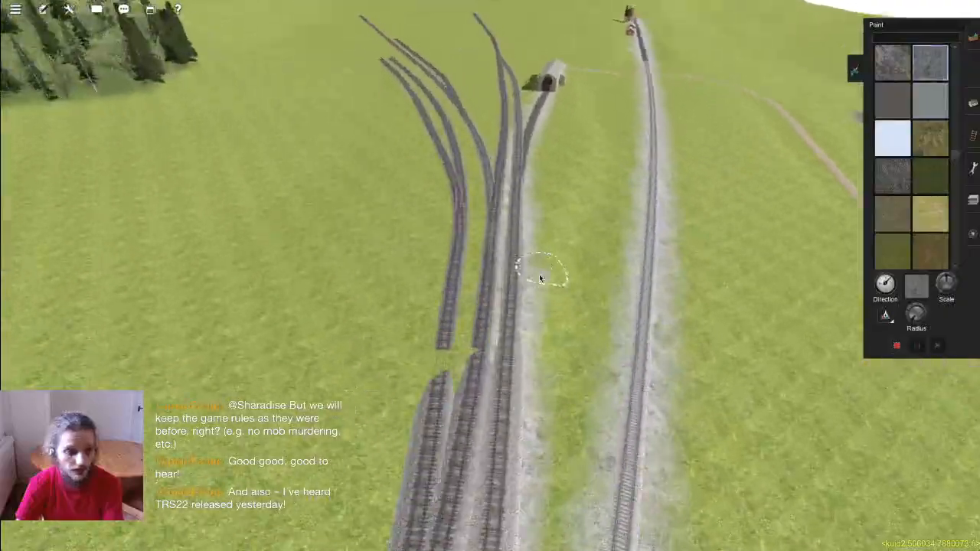
pyautogui.scroll(4, 479, 229)
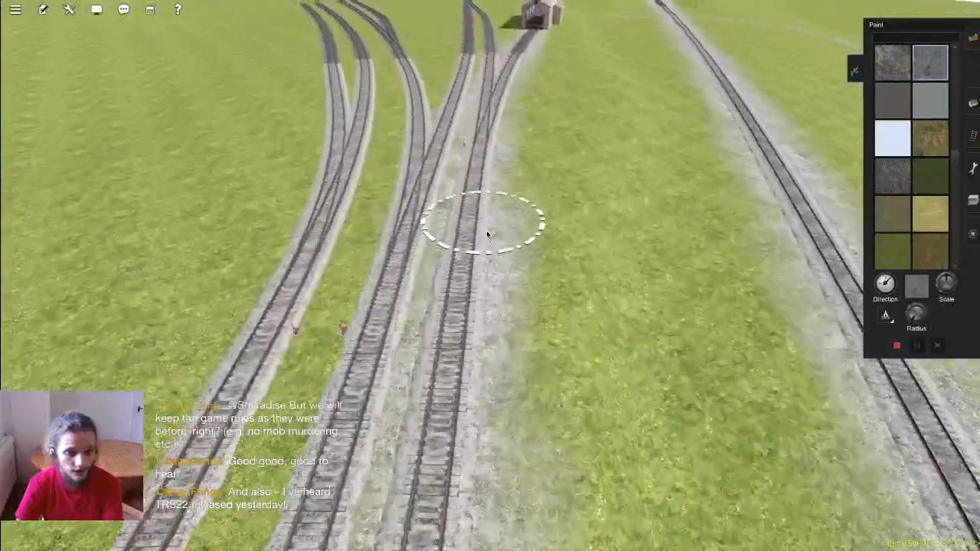
pyautogui.press('Up')
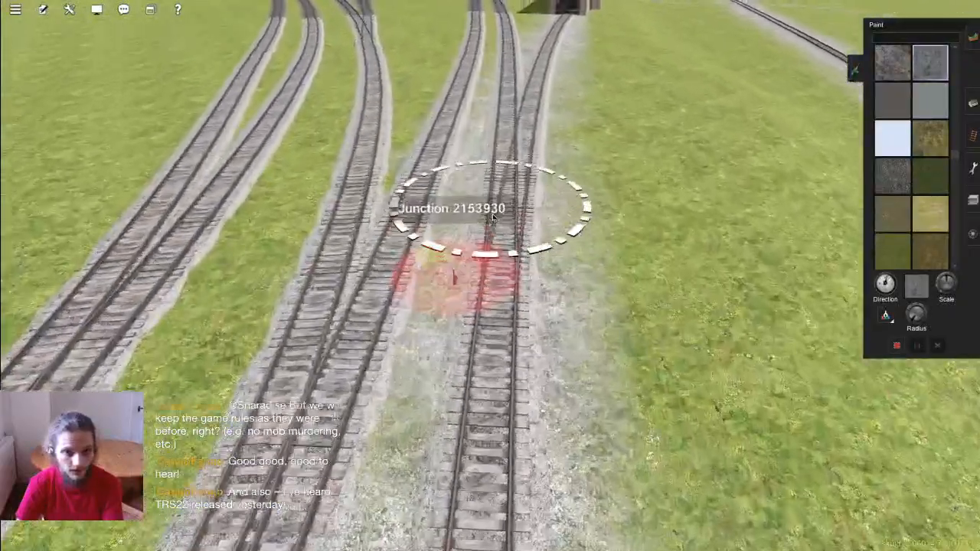
pyautogui.press('Up')
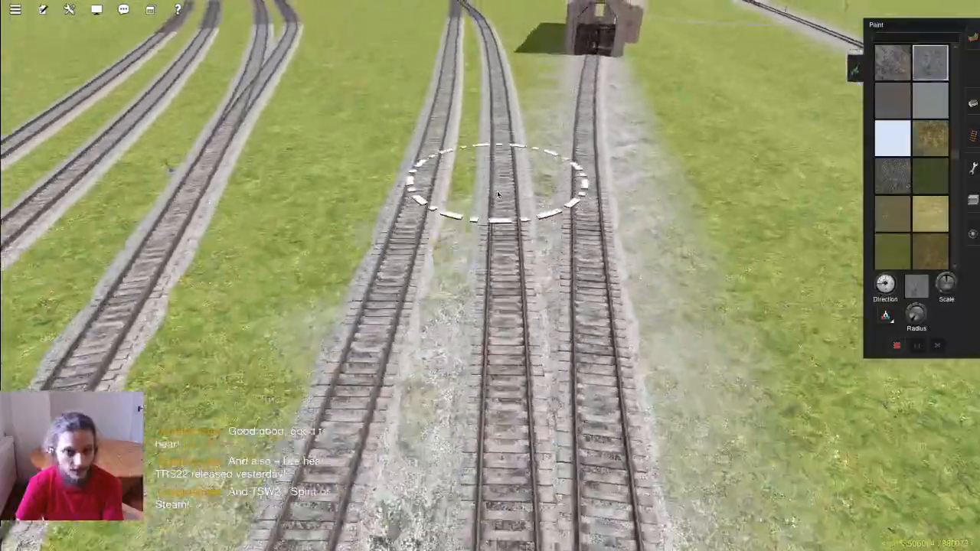
pyautogui.press('Up')
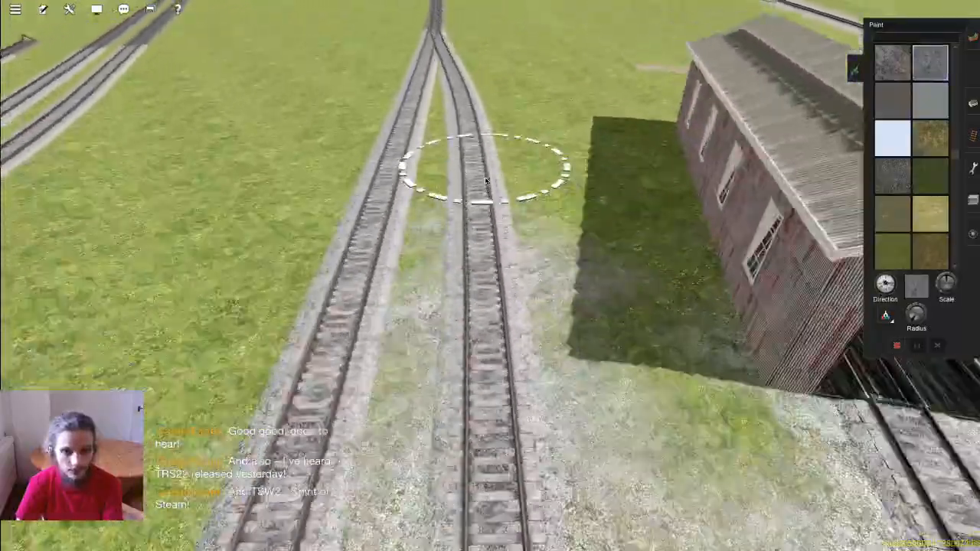
pyautogui.press('Up')
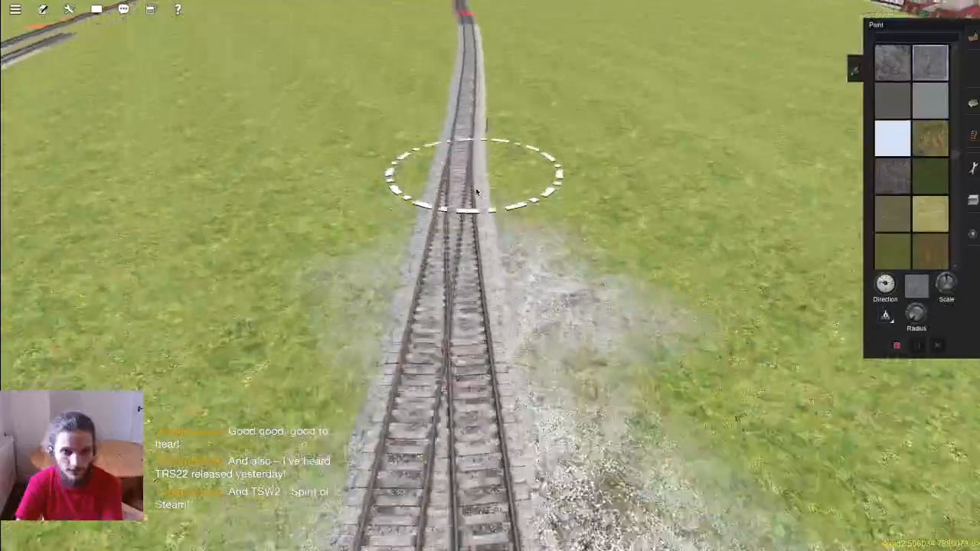
pyautogui.press('Up')
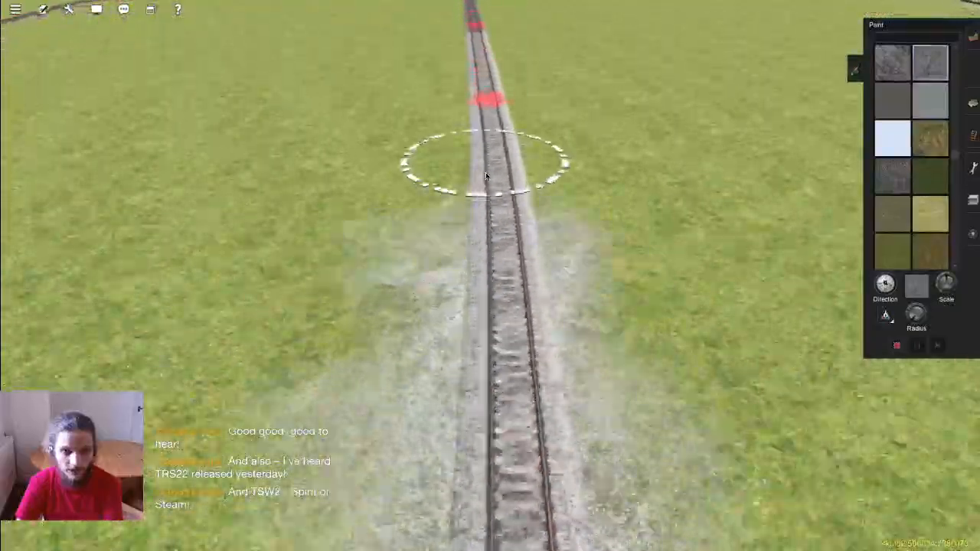
pyautogui.press('Up')
pyautogui.scroll(-5, 473, 393)
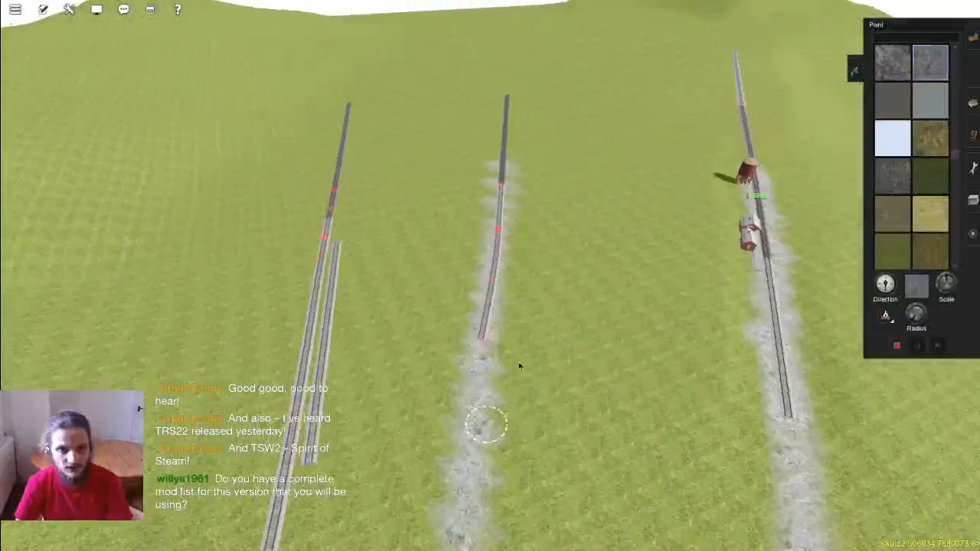
# Step: Set the terrain grid size to 5m and transform the section under the far ends of the yard tracks to it
pyautogui.rightClick(459, 181)
pyautogui.press('Left')
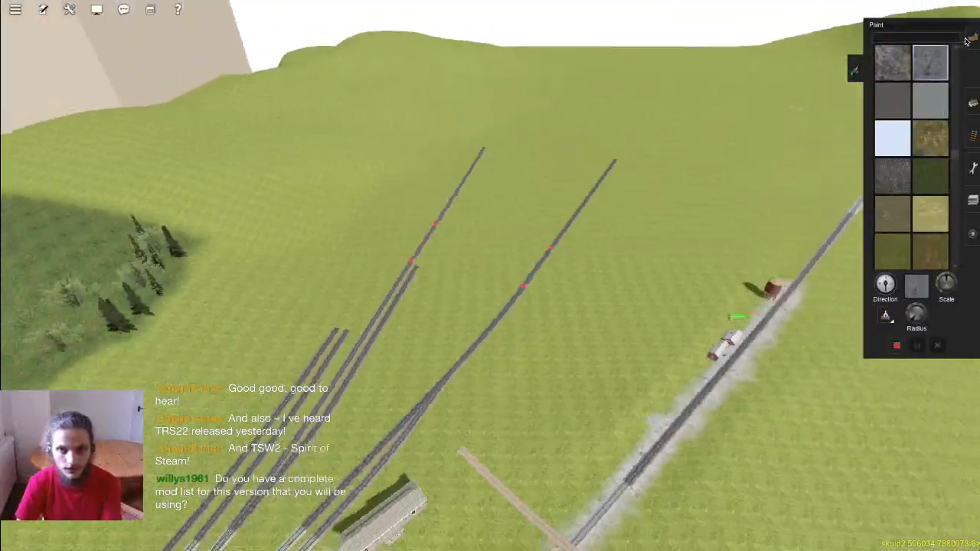
pyautogui.click(971, 36)
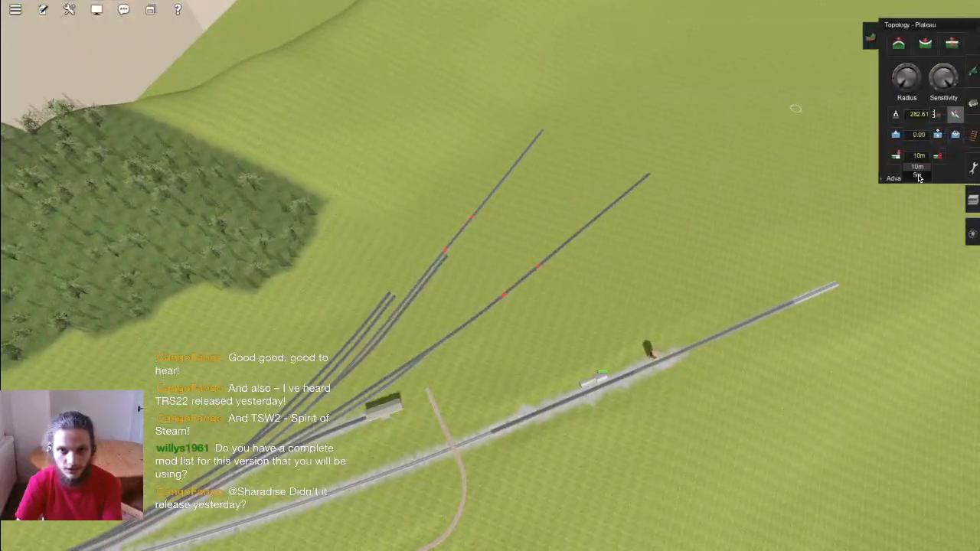
pyautogui.click(895, 154)
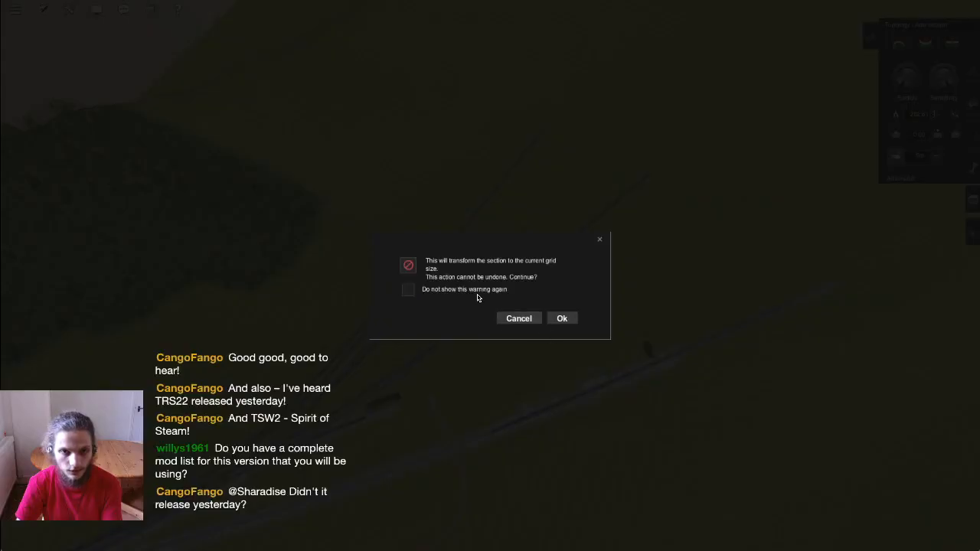
pyautogui.click(572, 323)
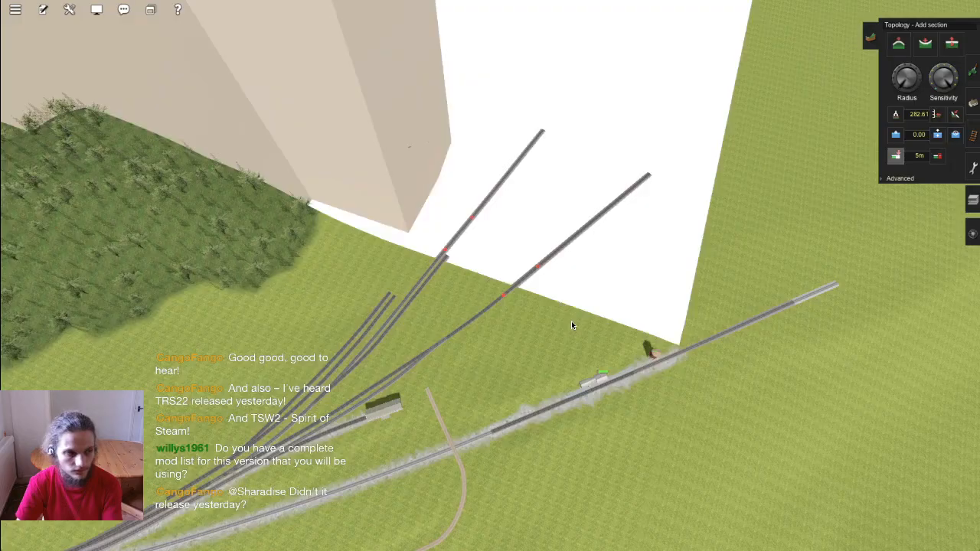
# Step: Transform the adjoining terrain sections around the water tower and the main track to the 5m grid
pyautogui.press('Left')
pyautogui.press('Down')
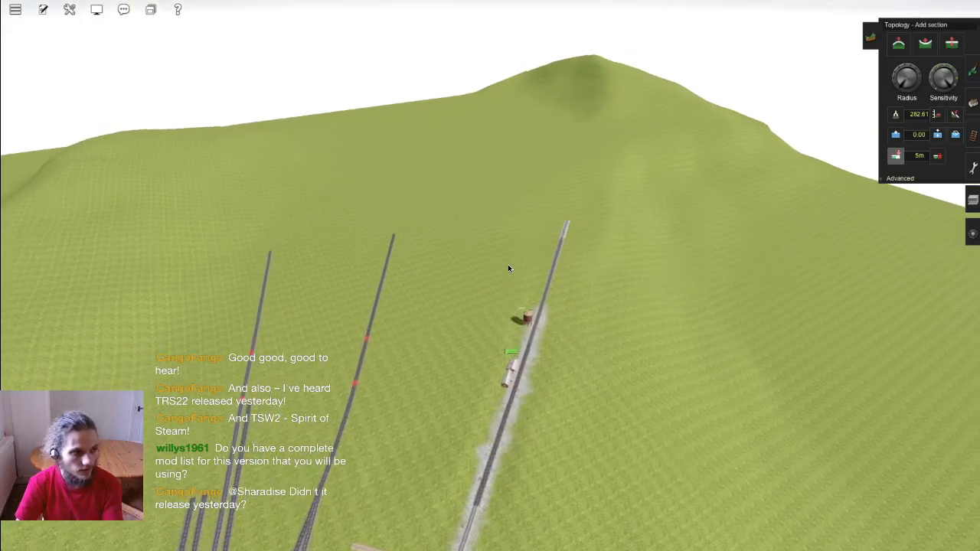
pyautogui.press('Up')
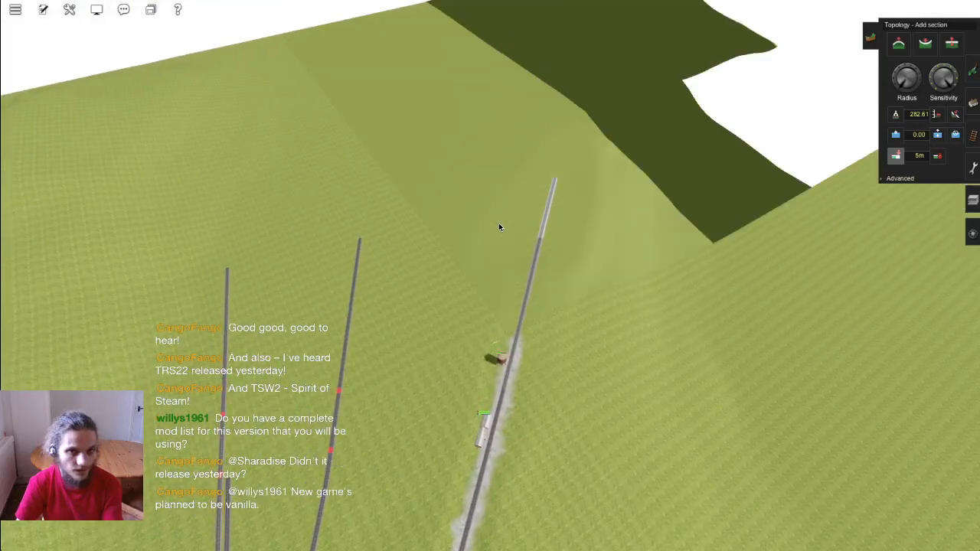
pyautogui.press('Down')
pyautogui.press('Left')
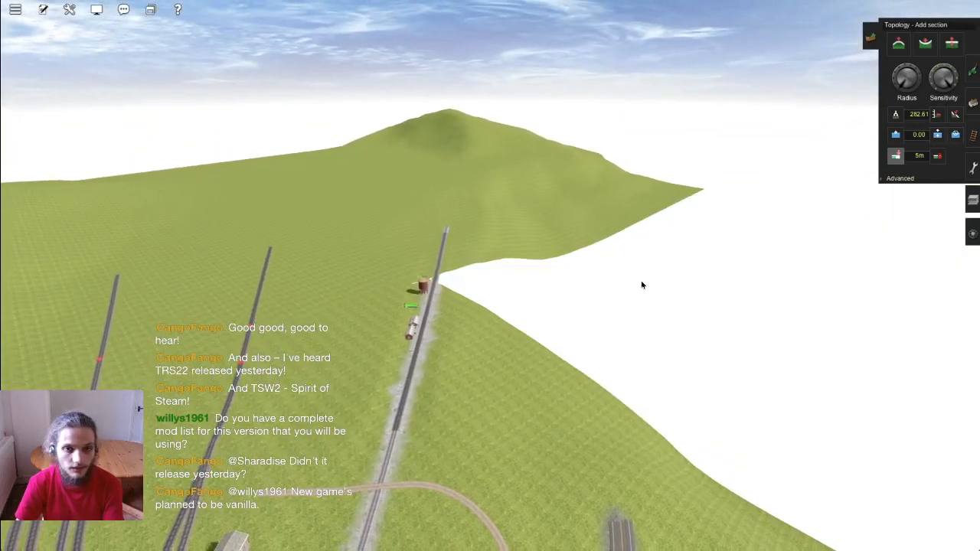
pyautogui.press('Right')
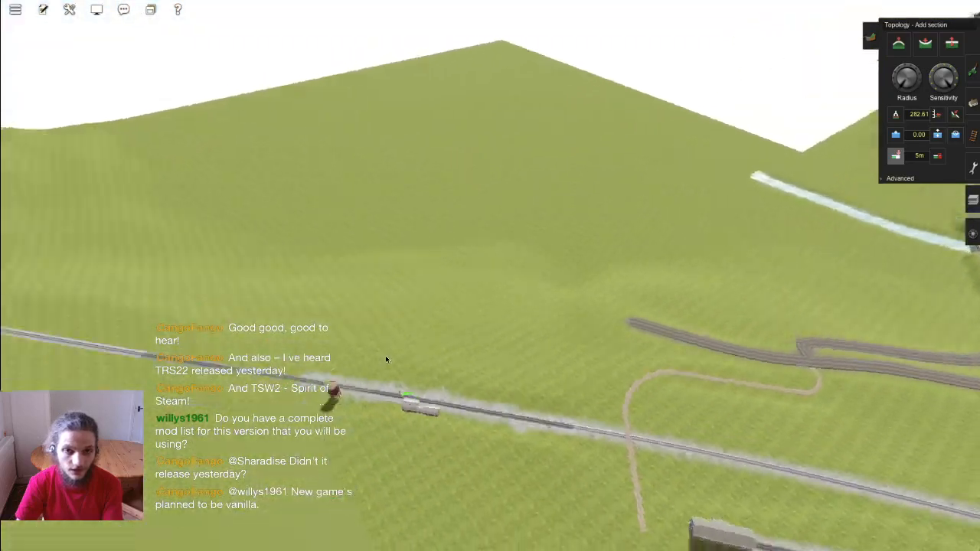
pyautogui.press('Left')
pyautogui.scroll(-3, 421, 384)
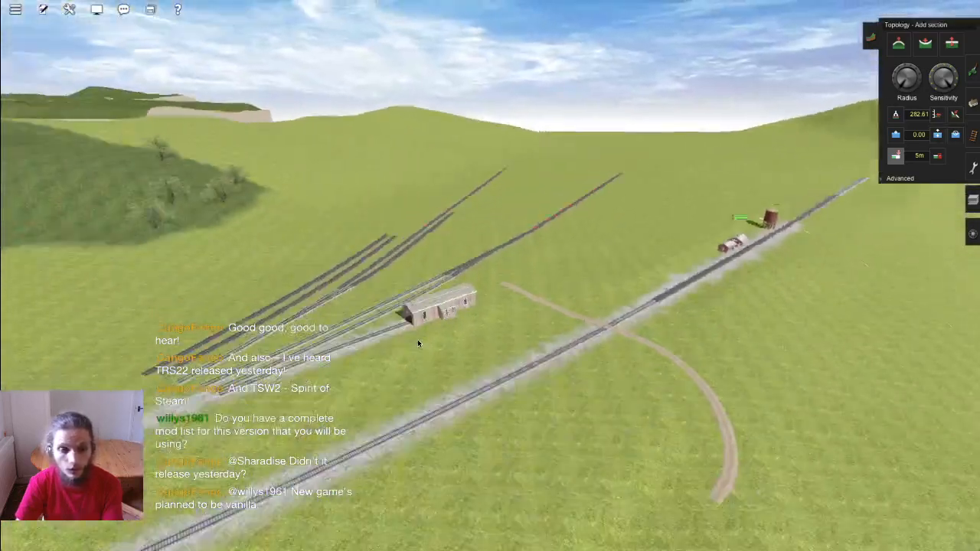
# Step: Bring up the Paint tools and paint grey gravel along the middle yard tracks beside the engine shed
pyautogui.rightClick(478, 206)
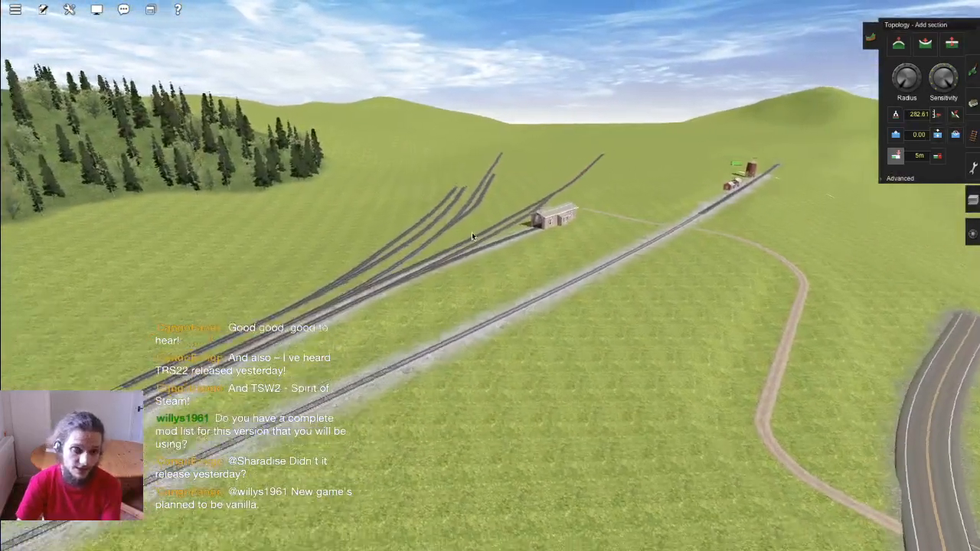
pyautogui.scroll(-3, 550, 299)
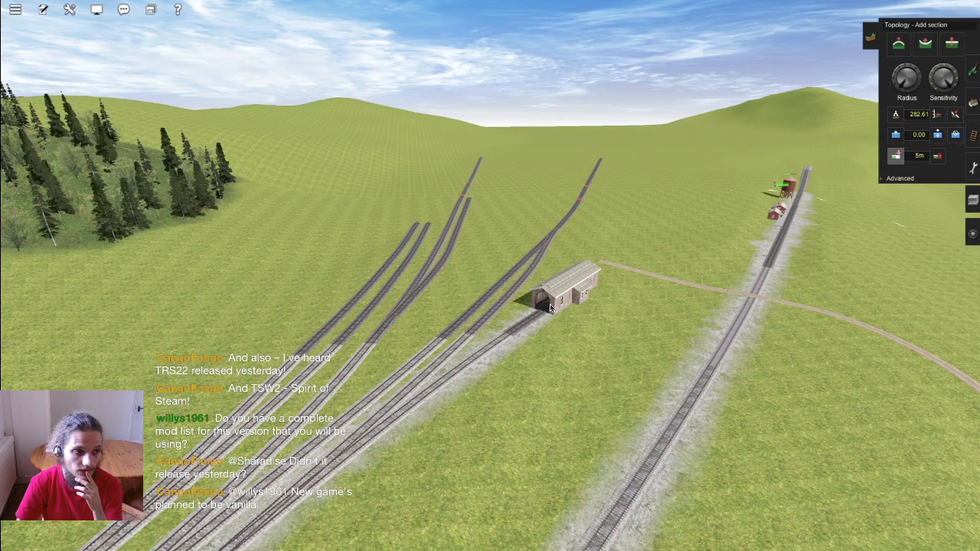
pyautogui.click(970, 73)
pyautogui.scroll(5, 488, 195)
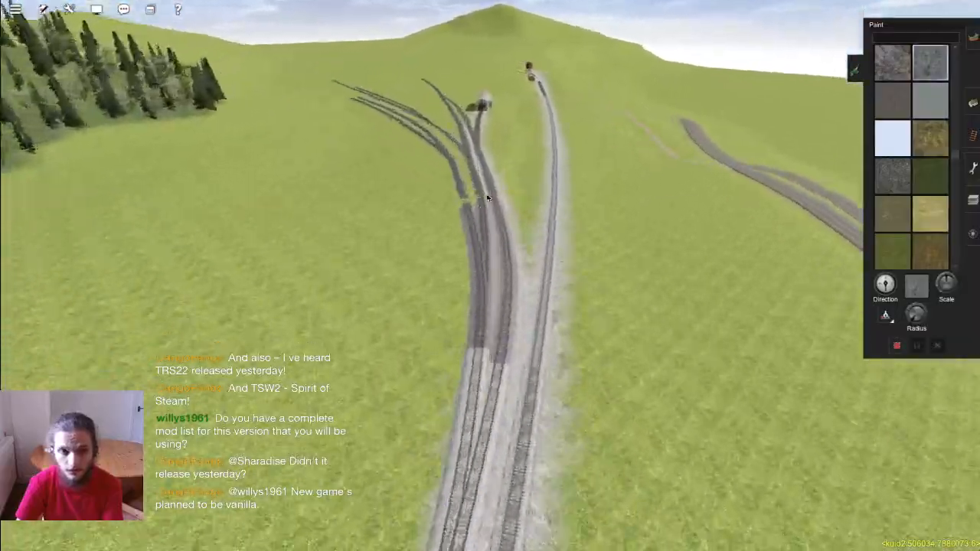
pyautogui.scroll(5, 484, 223)
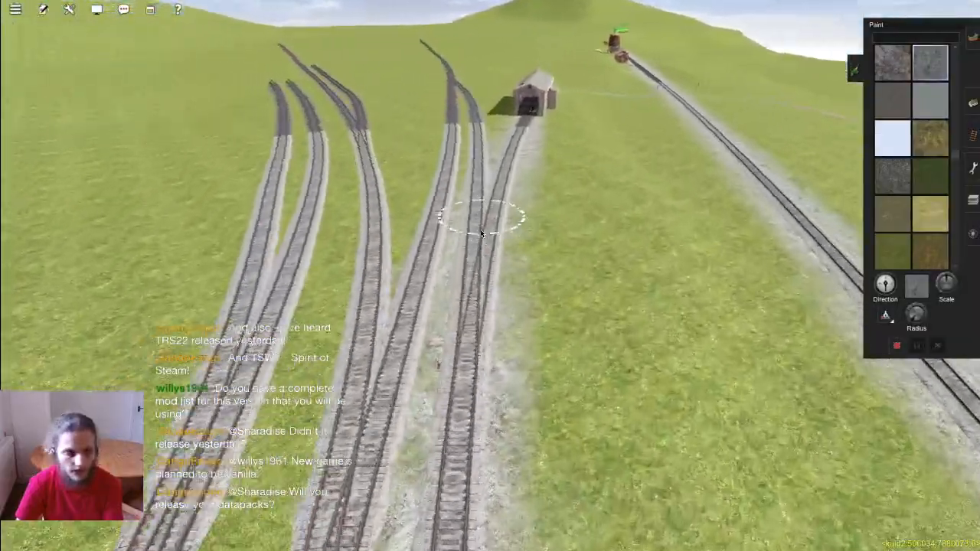
pyautogui.scroll(5, 496, 316)
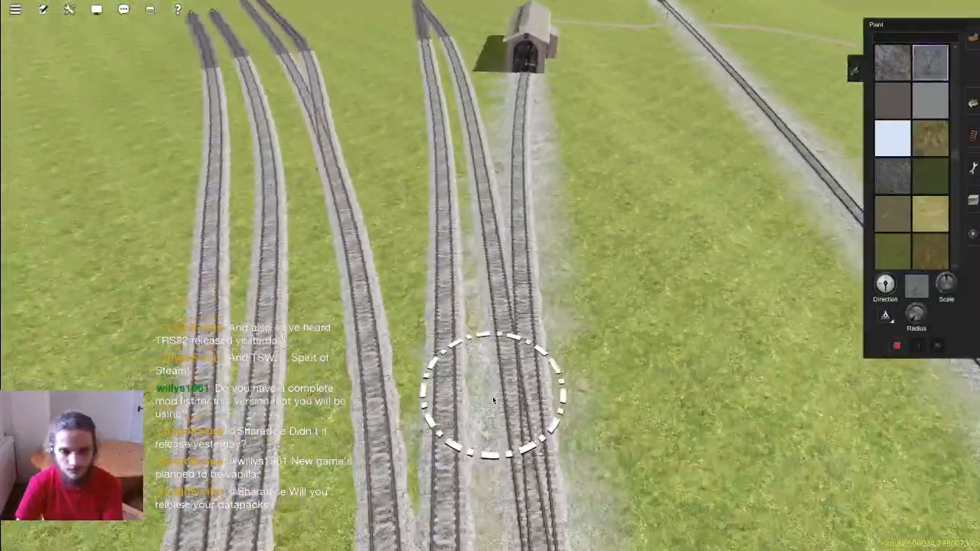
pyautogui.scroll(5, 492, 241)
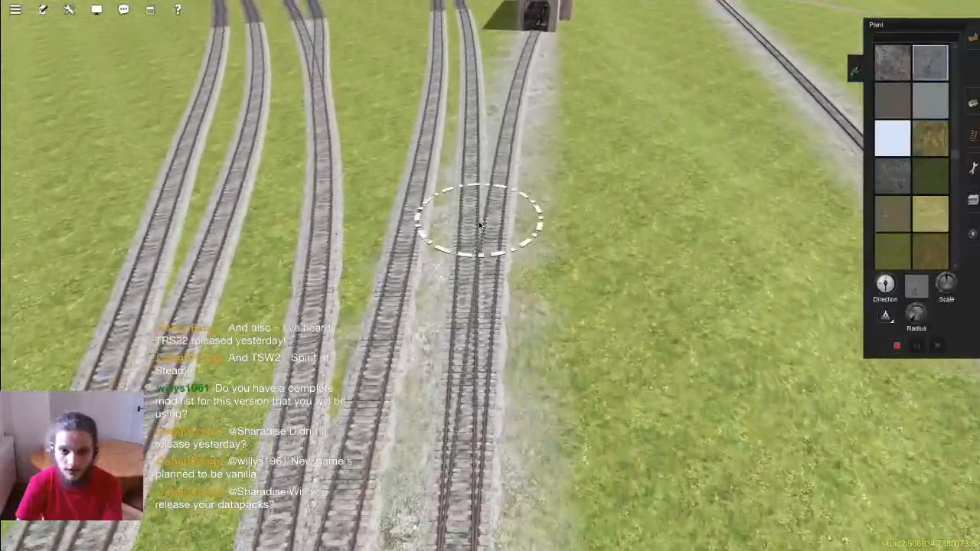
pyautogui.scroll(5, 490, 211)
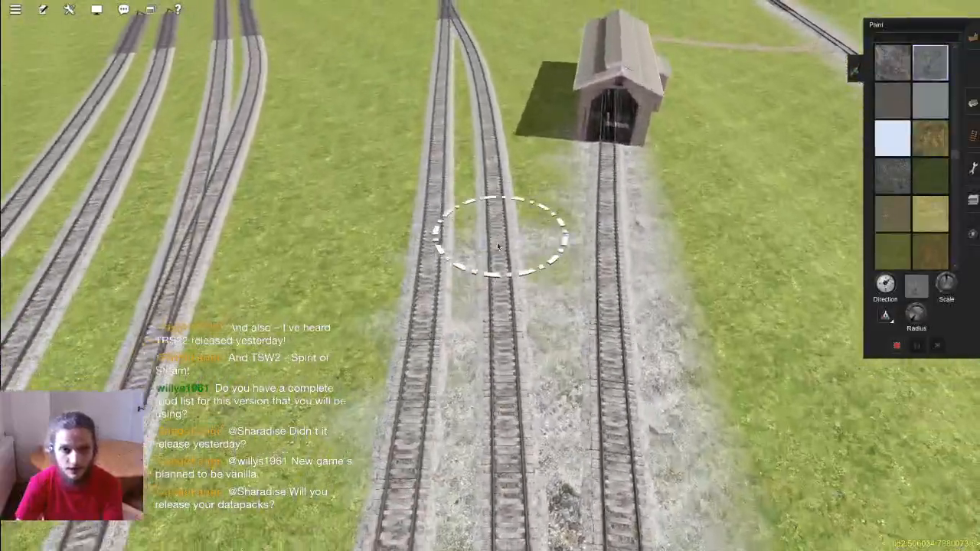
# Step: Continue the grey gravel along the single track from the junction behind the shed to its far end
pyautogui.scroll(5, 484, 211)
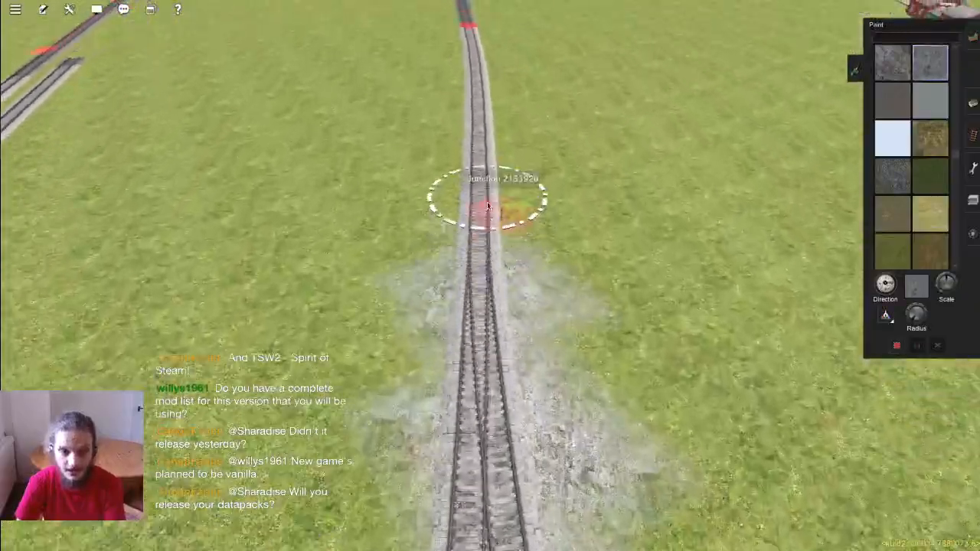
pyautogui.scroll(5, 485, 200)
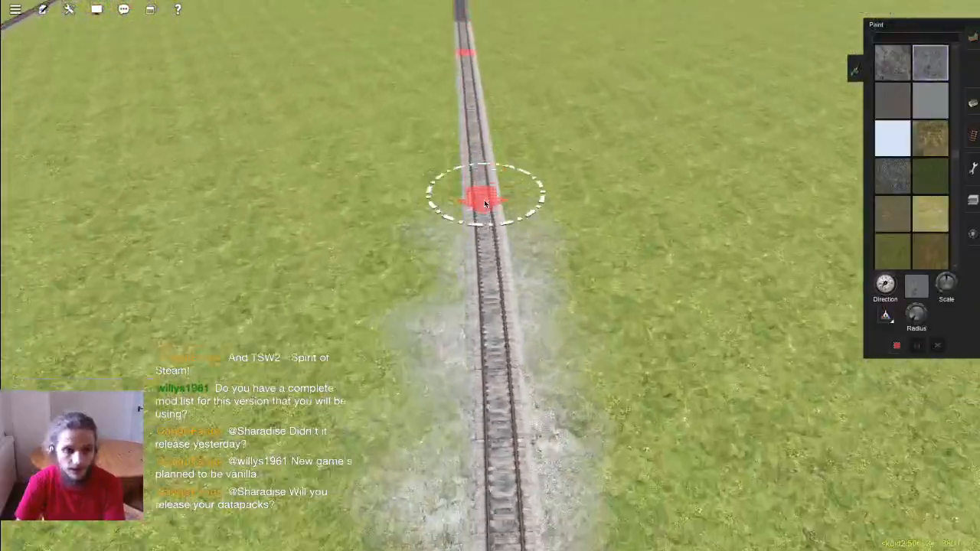
pyautogui.scroll(2, 484, 201)
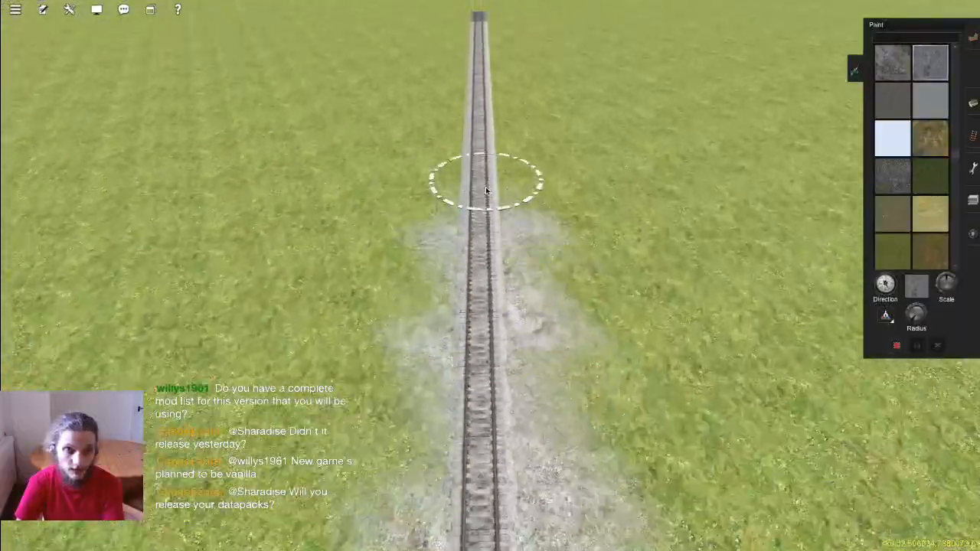
pyautogui.scroll(4, 485, 191)
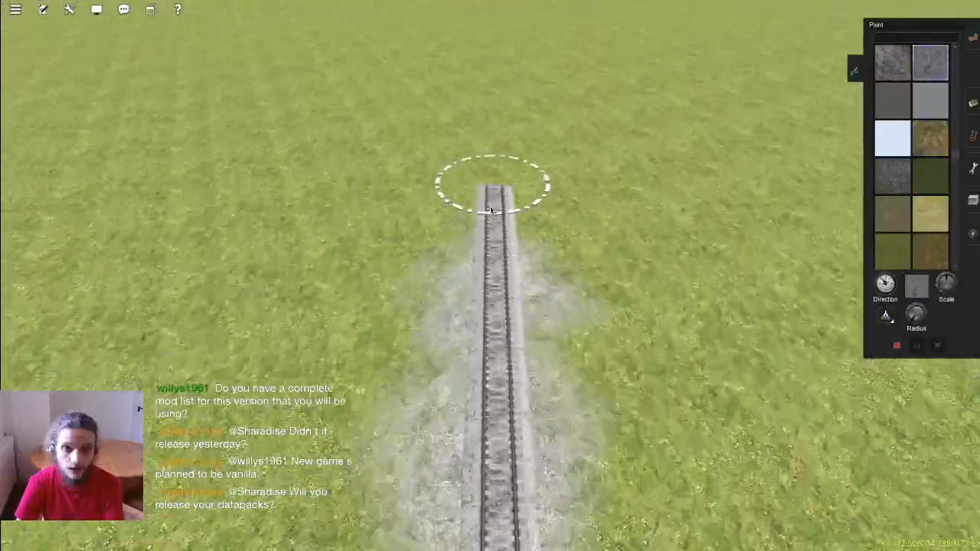
# Step: Paint grey gravel around the open end of the other long outer yard track and back along it to the buffer-stop sidings
pyautogui.scroll(6, 569, 253)
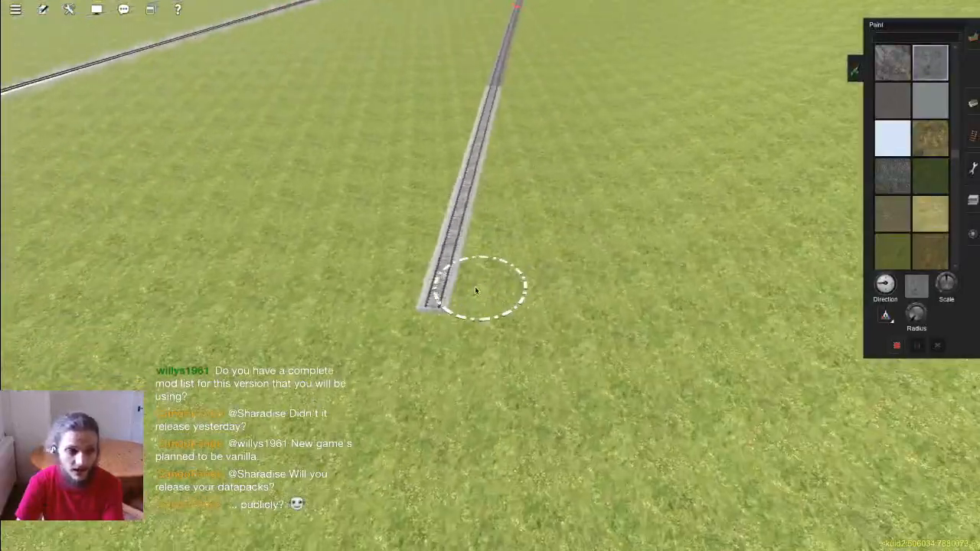
pyautogui.scroll(6, 475, 287)
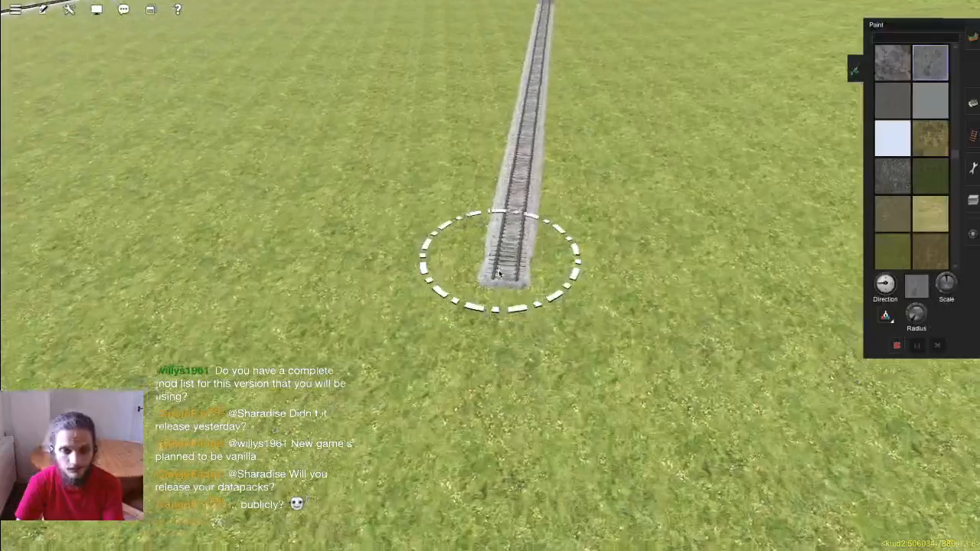
pyautogui.moveTo(499, 273); pyautogui.dragTo(488, 275, button='right')
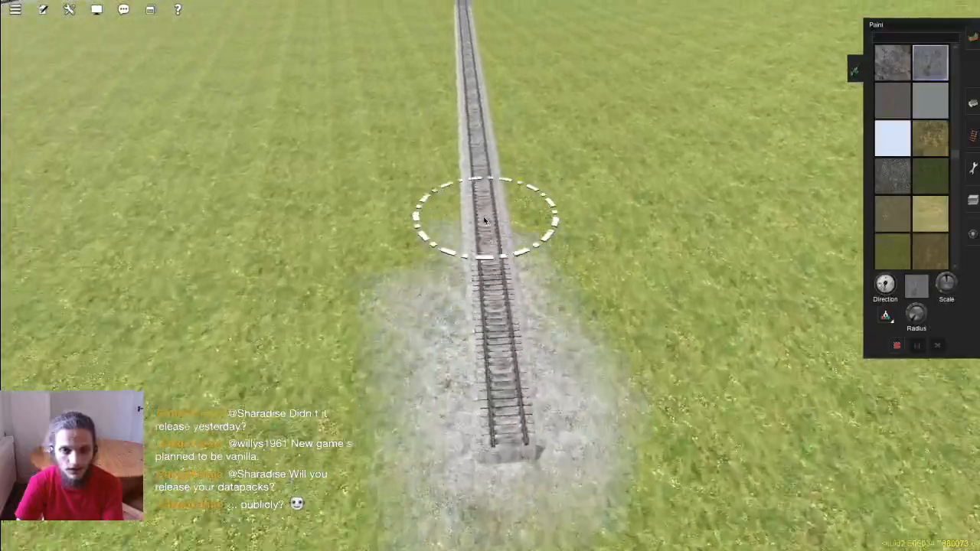
pyautogui.scroll(4, 483, 211)
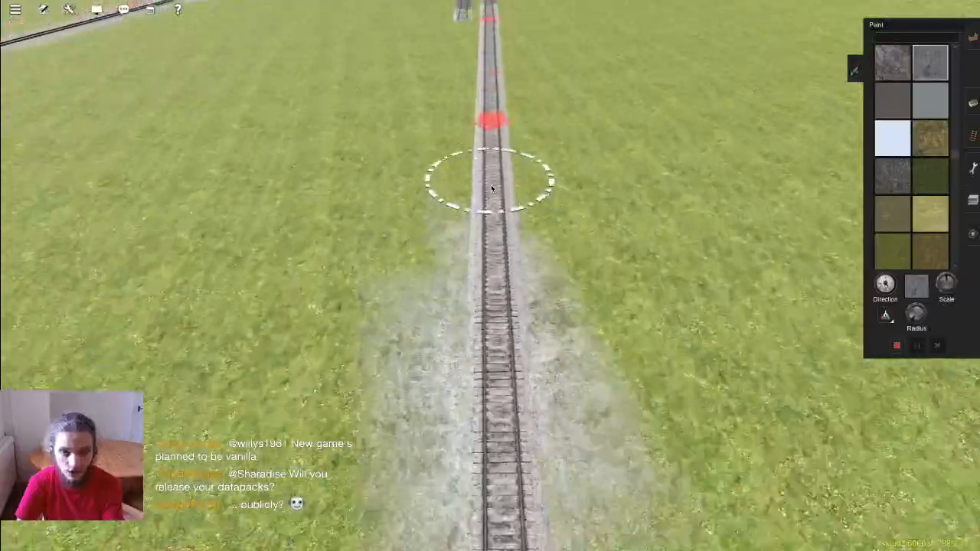
pyautogui.press('Up')
pyautogui.moveTo(491, 188); pyautogui.dragTo(488, 184)
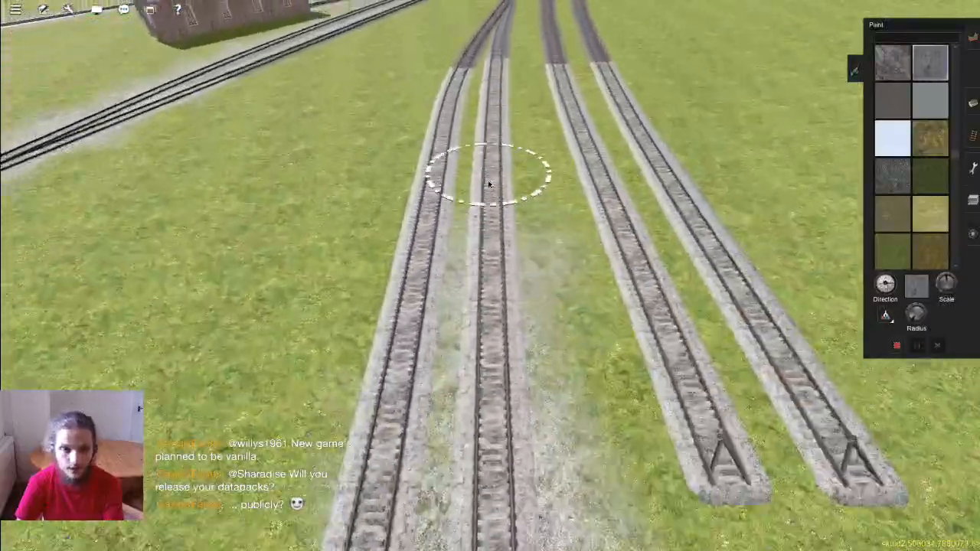
# Step: Continue the grey gravel from the buffer-stop sidings along the converging tracks towards the yard entrance
pyautogui.press('Up')
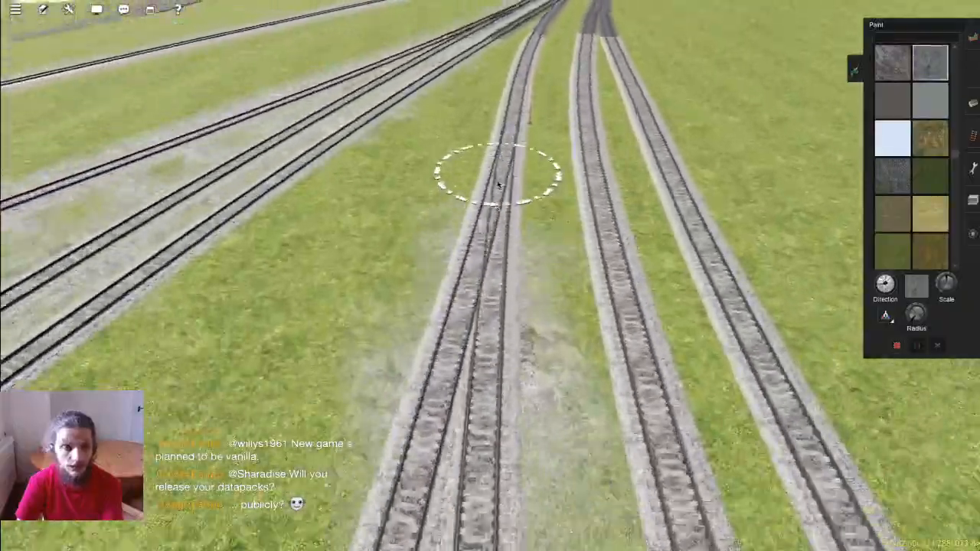
pyautogui.press('Up')
pyautogui.moveTo(505, 184)
pyautogui.mouseDown()
pyautogui.moveTo(517, 176)
pyautogui.moveTo(490, 265)
pyautogui.mouseUp()
pyautogui.press('Up')
pyautogui.press('Up')
pyautogui.press('Left')
pyautogui.scroll(-5, 719, 326)
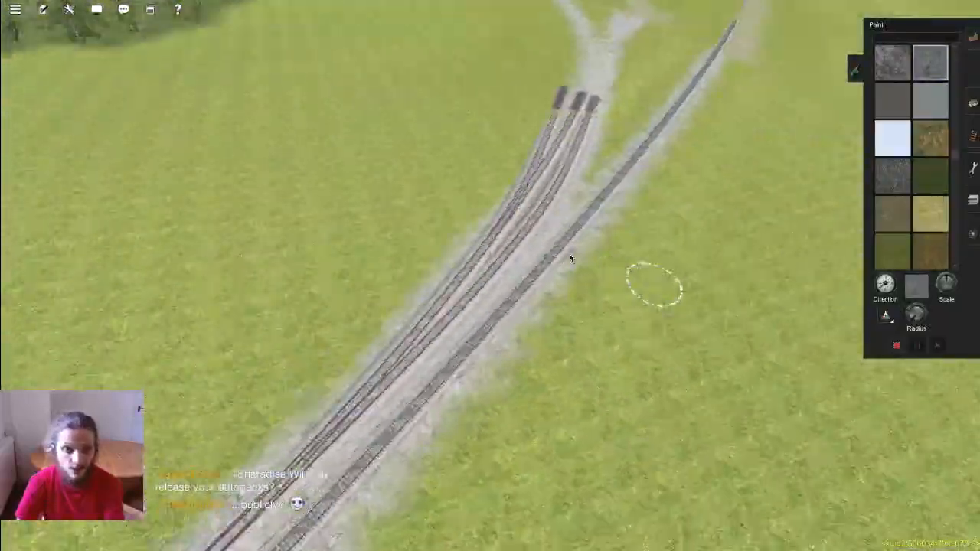
# Step: Paint grey gravel along the forest-side edge of the yard, from the entrance junctions to the end of the outermost siding
pyautogui.press('Left')
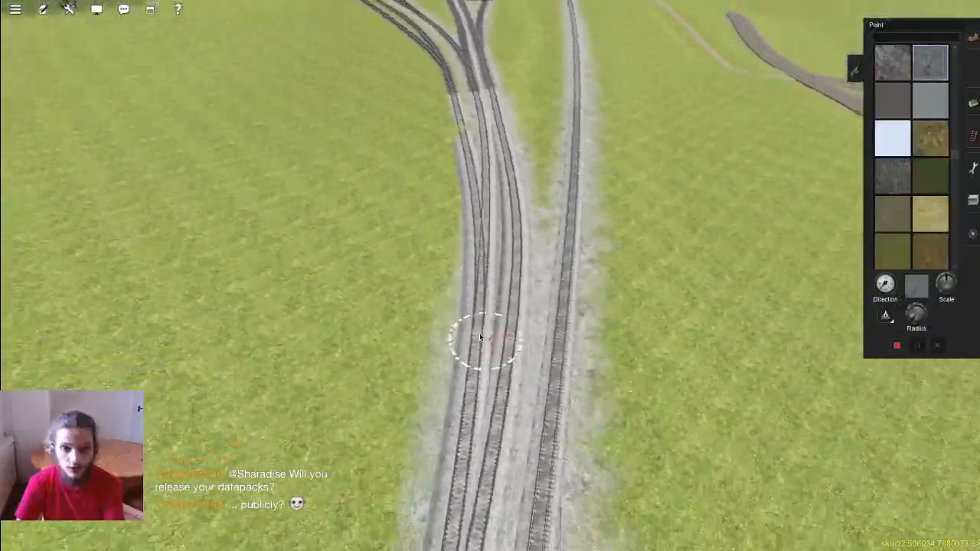
pyautogui.scroll(5, 485, 282)
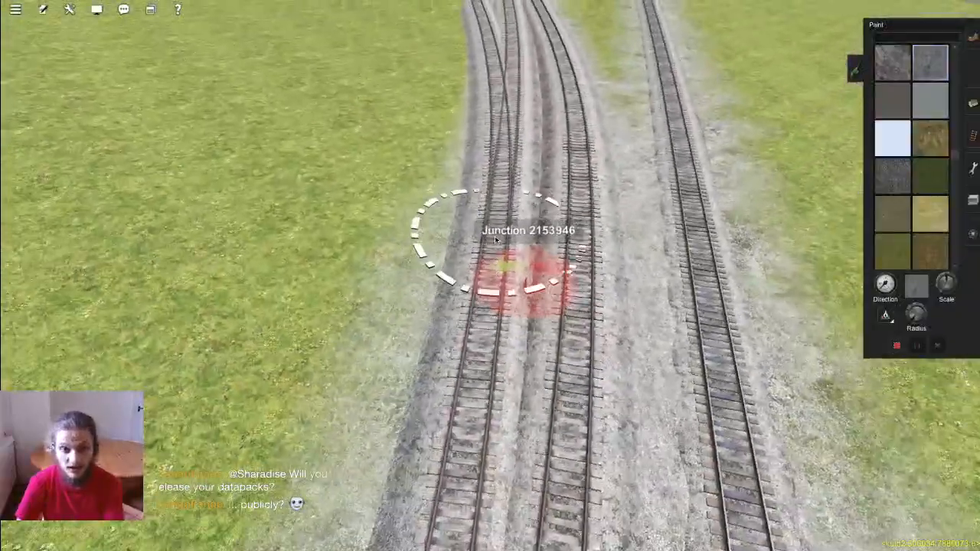
pyautogui.press('Up')
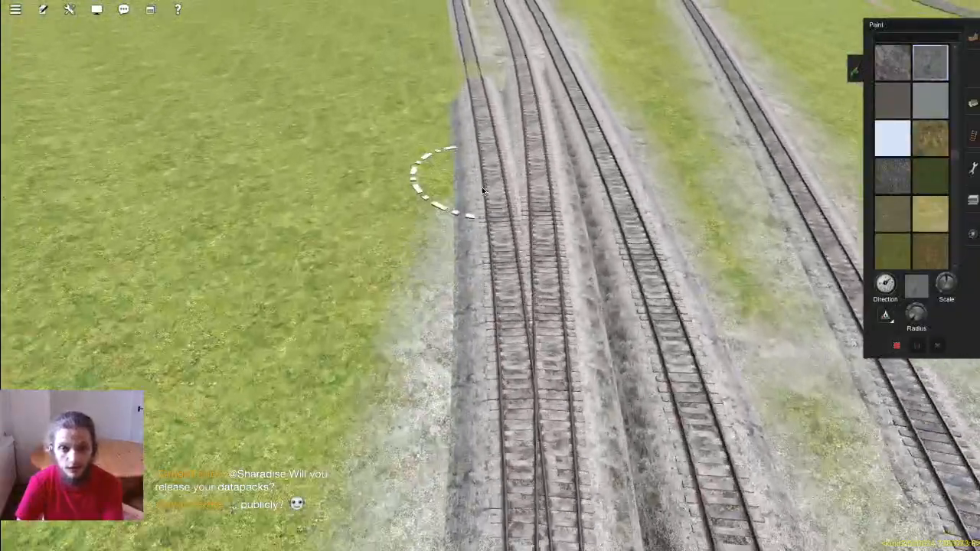
pyautogui.press('Up')
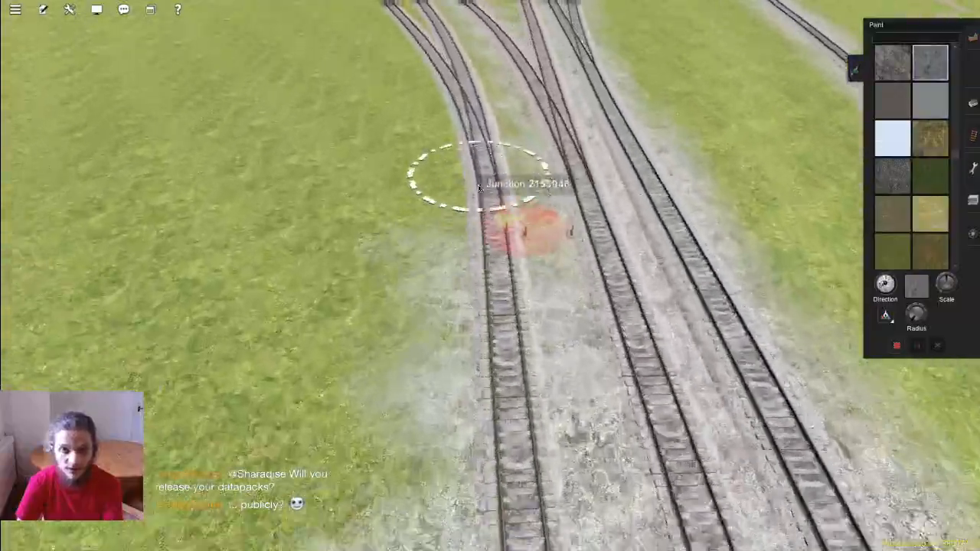
pyautogui.press('Up')
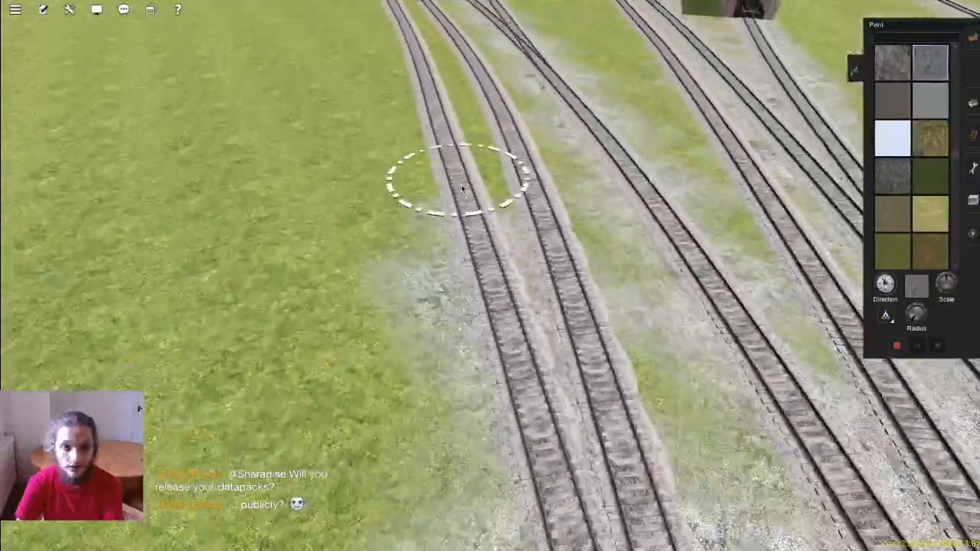
pyautogui.press('Up')
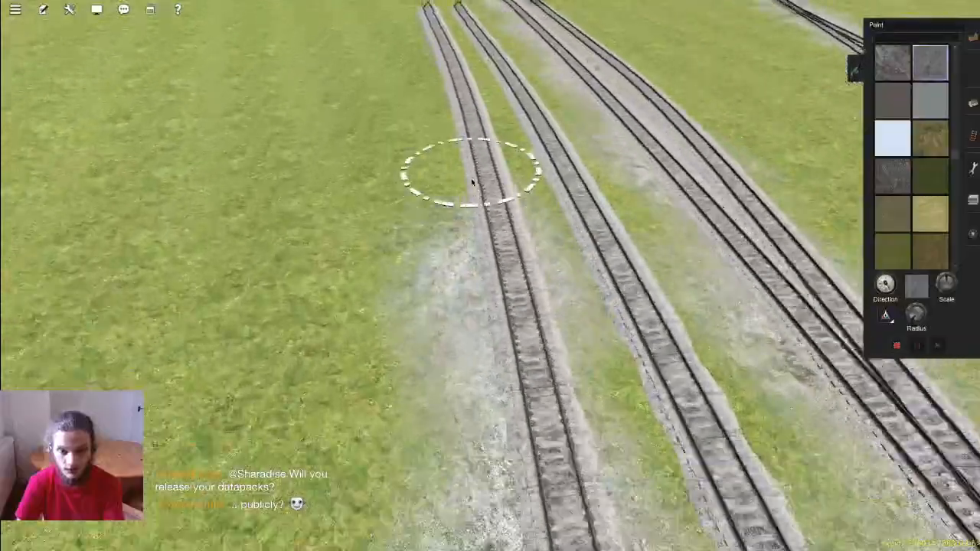
pyautogui.press('Up')
pyautogui.moveTo(473, 180); pyautogui.dragTo(481, 195)
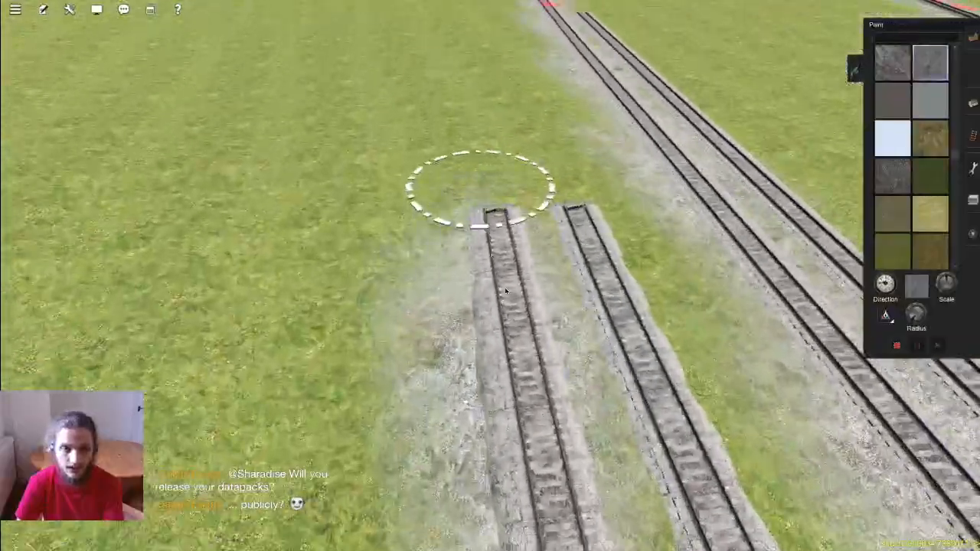
# Step: Fill the ground around and between the two short buffer-stop sidings with grey gravel, working back towards the junctions
pyautogui.press('Left')
pyautogui.press('Left')
pyautogui.scroll(3, 500, 279)
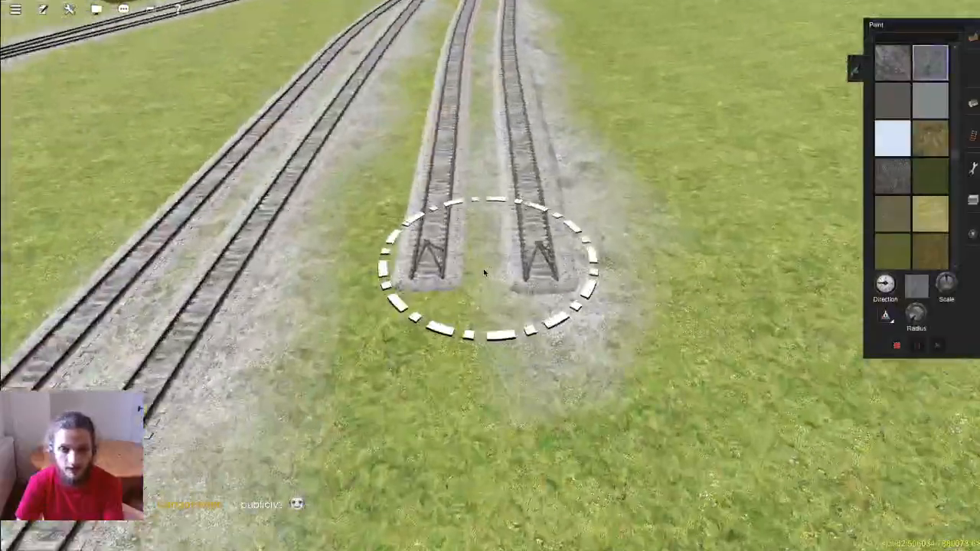
pyautogui.press('Up')
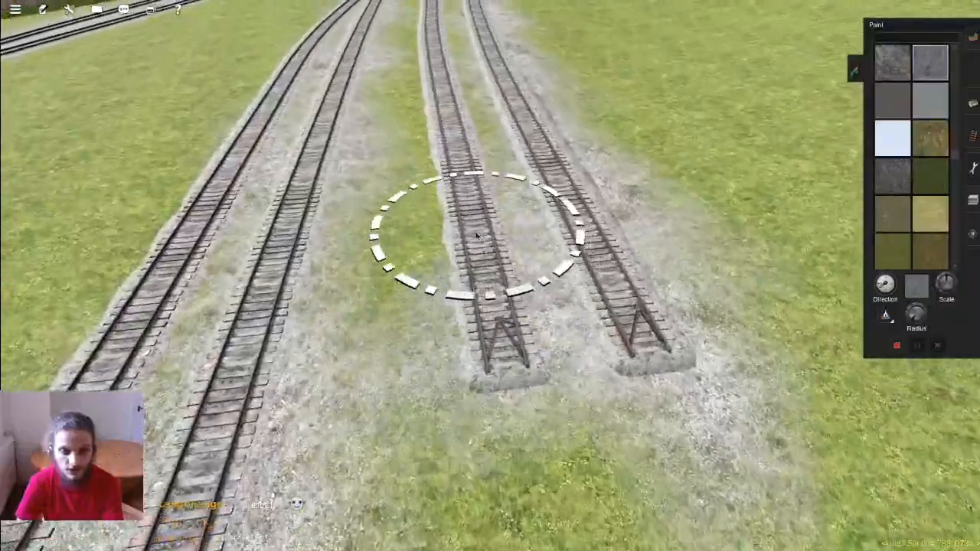
pyautogui.press('Up')
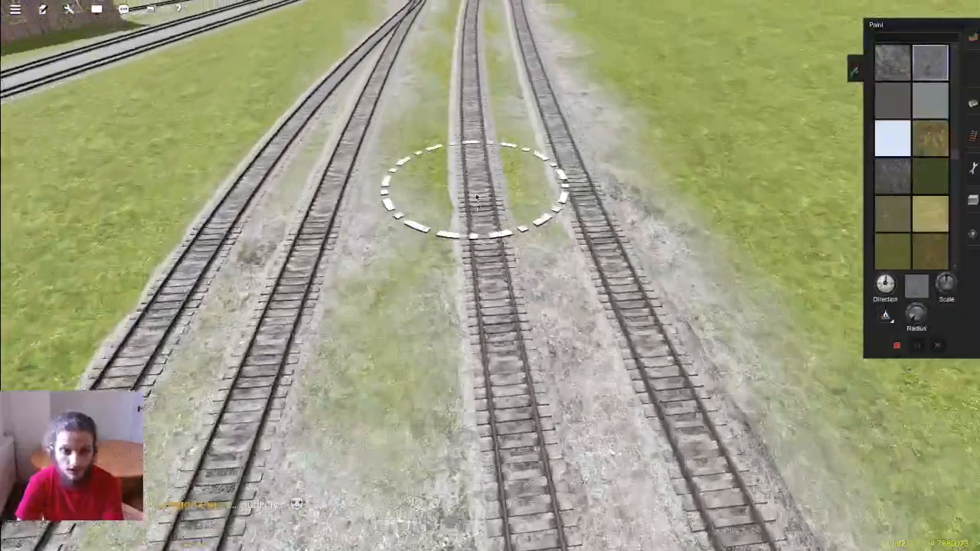
pyautogui.press('Up')
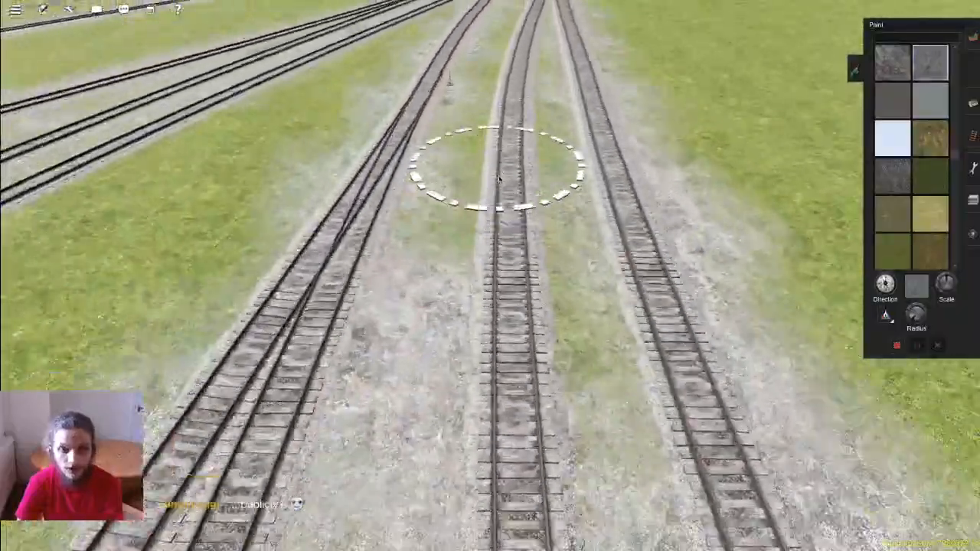
pyautogui.press('Up')
pyautogui.press('Up')
# Step: Paint grey gravel between the diverging tracks at the yard fork and along the track pair beside the engine shed
pyautogui.scroll(-5, 617, 351)
pyautogui.press('Left')
pyautogui.moveTo(617, 322); pyautogui.dragTo(500, 260, button='middle')
pyautogui.scroll(5, 442, 284)
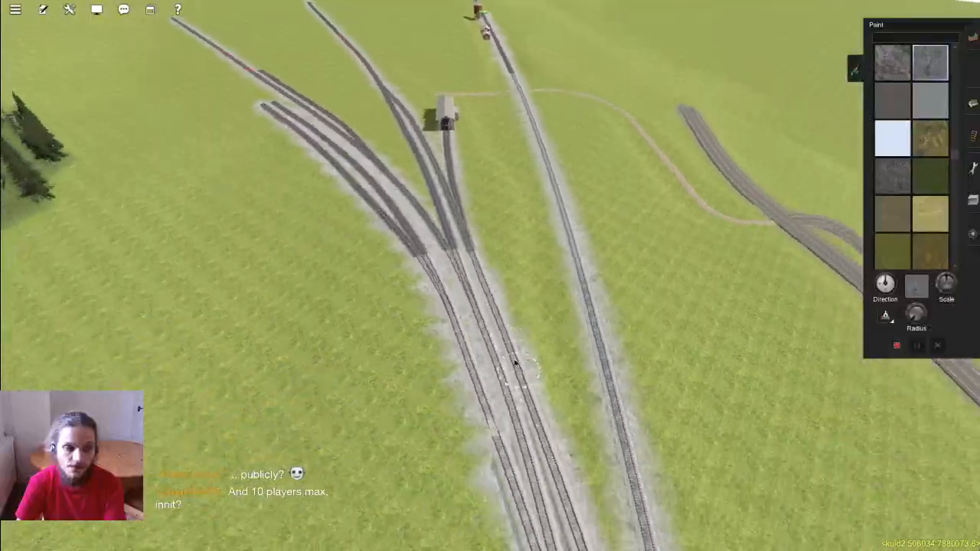
pyautogui.scroll(5, 457, 231)
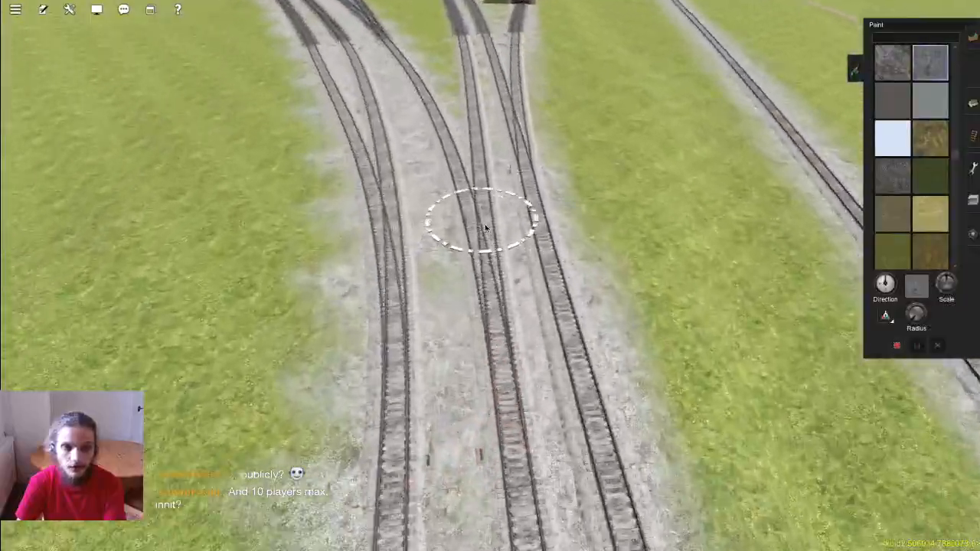
pyautogui.scroll(5, 480, 195)
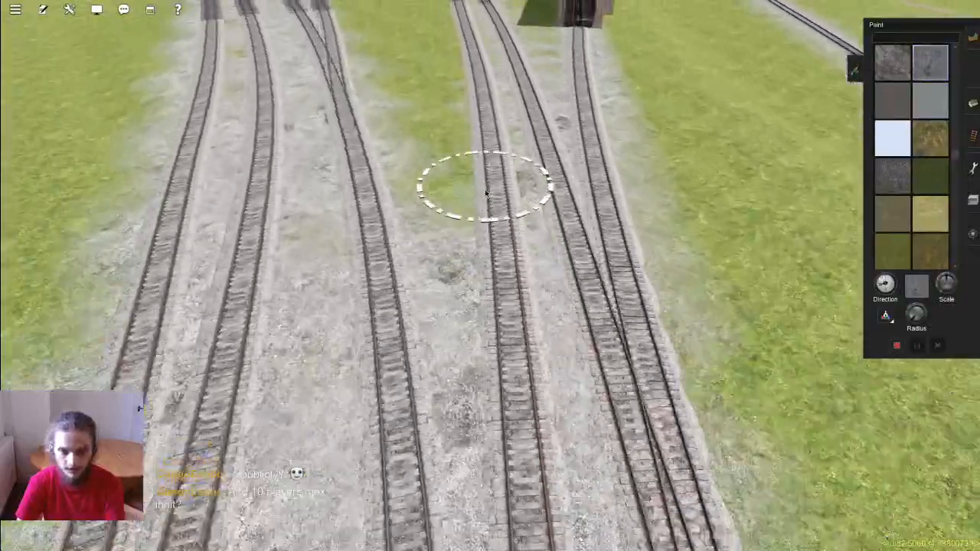
pyautogui.press('Left')
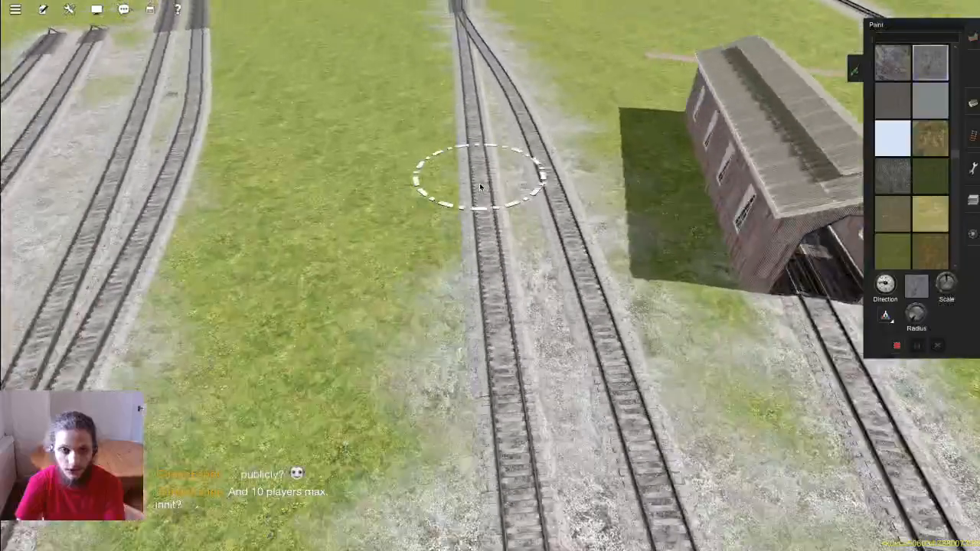
# Step: Paint grey gravel along the shed-facing side of the neighbouring track pair, from its junction to the buffer stop
pyautogui.scroll(-5, 484, 180)
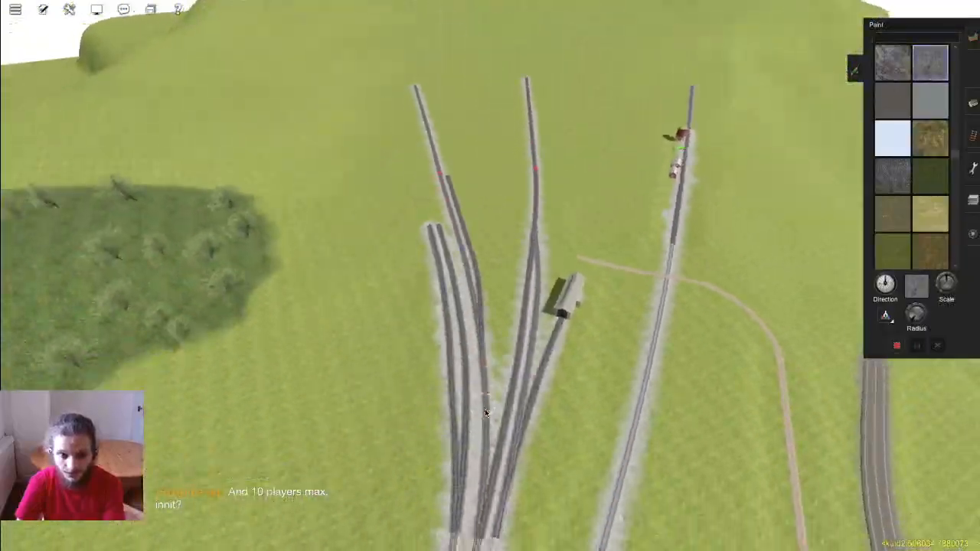
pyautogui.scroll(8, 494, 268)
pyautogui.scroll(5, 491, 239)
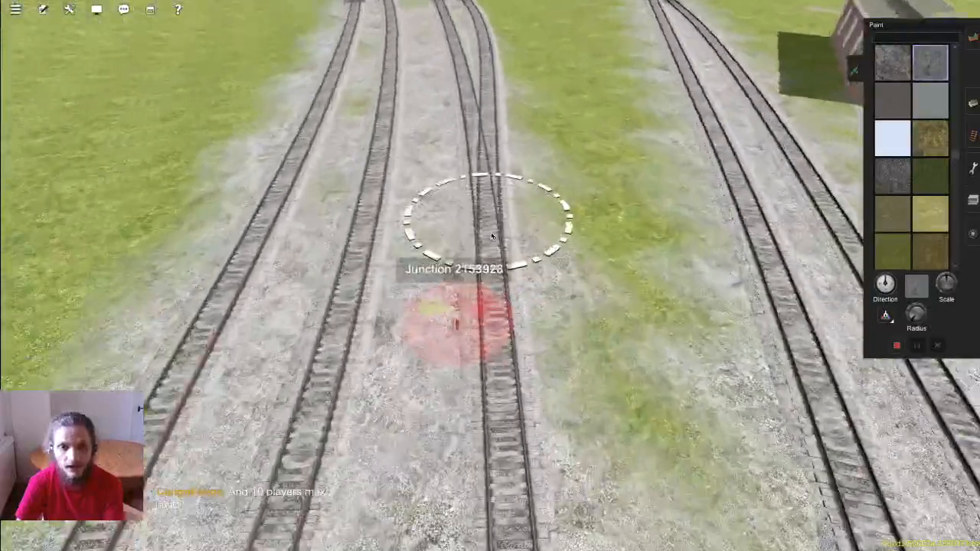
pyautogui.press('w')
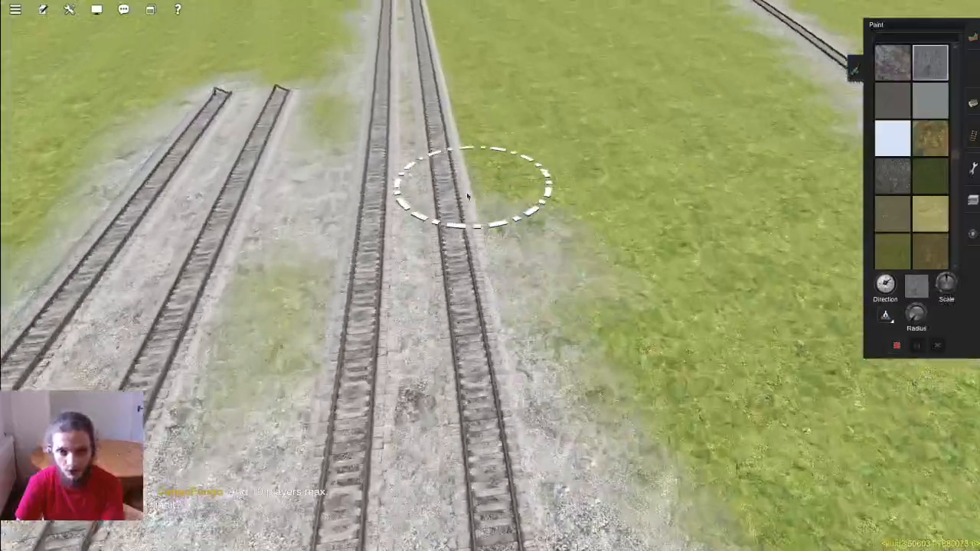
pyautogui.press('w')
pyautogui.press('w')
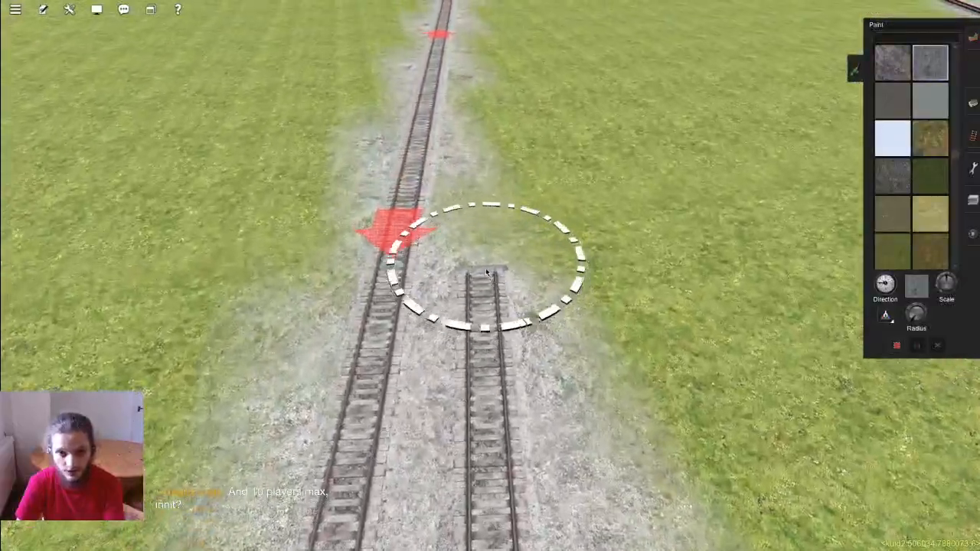
# Step: Inspect the gravel coverage across the whole yard, its entrance junctions and the main track from several viewpoints
pyautogui.scroll(-5, 490, 378)
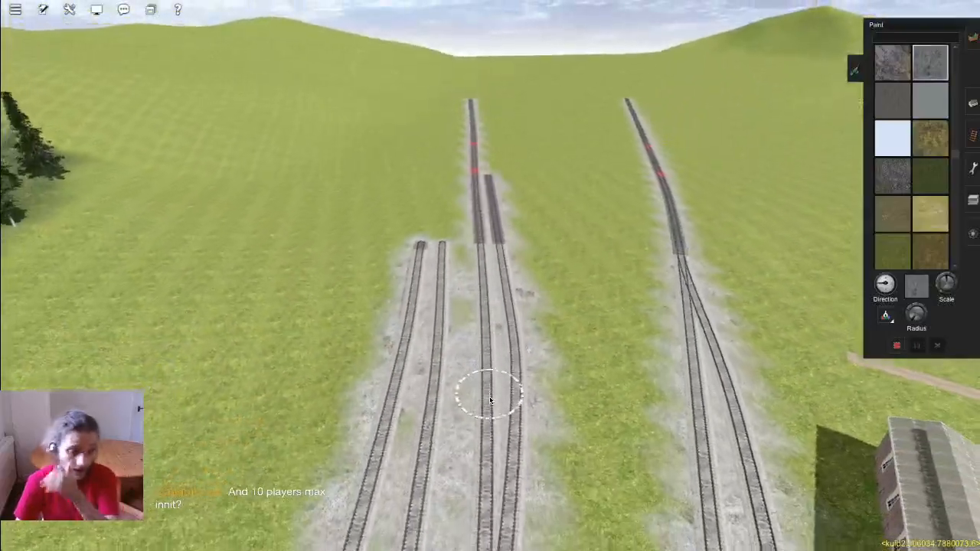
pyautogui.press('s')
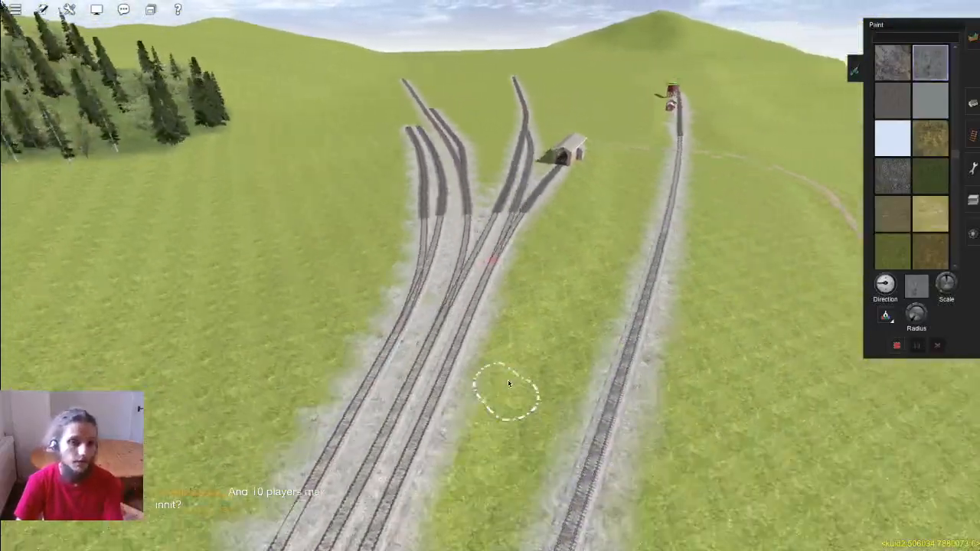
pyautogui.press('d')
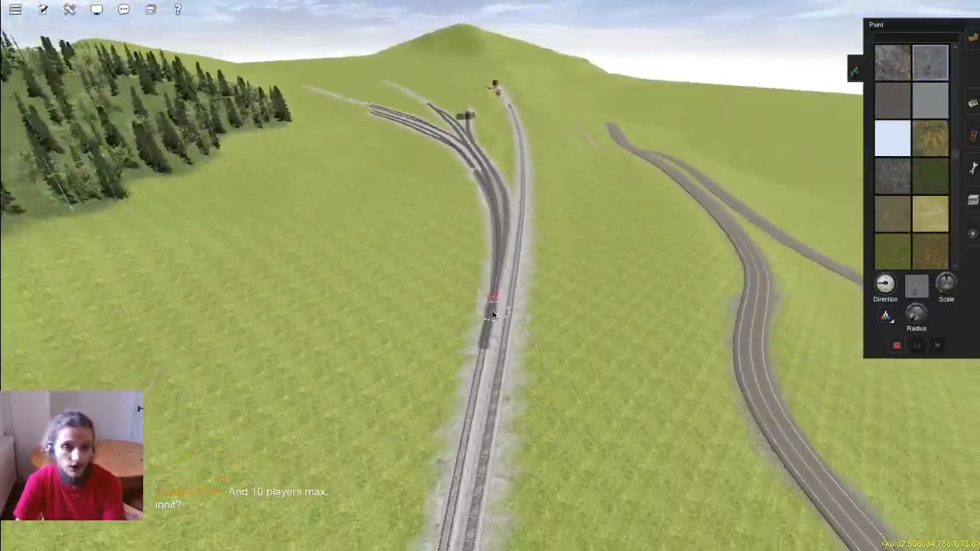
pyautogui.scroll(4, 494, 274)
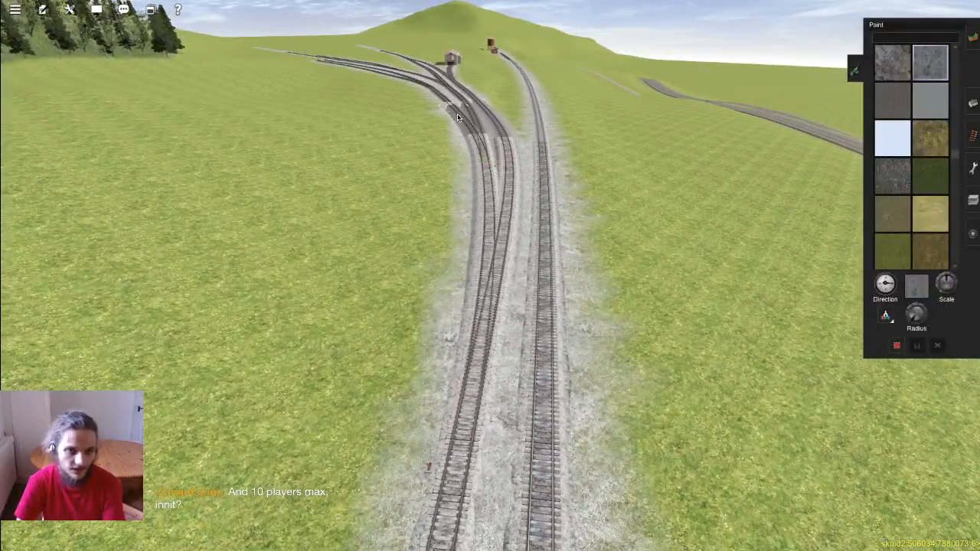
pyautogui.rightClick(499, 177)
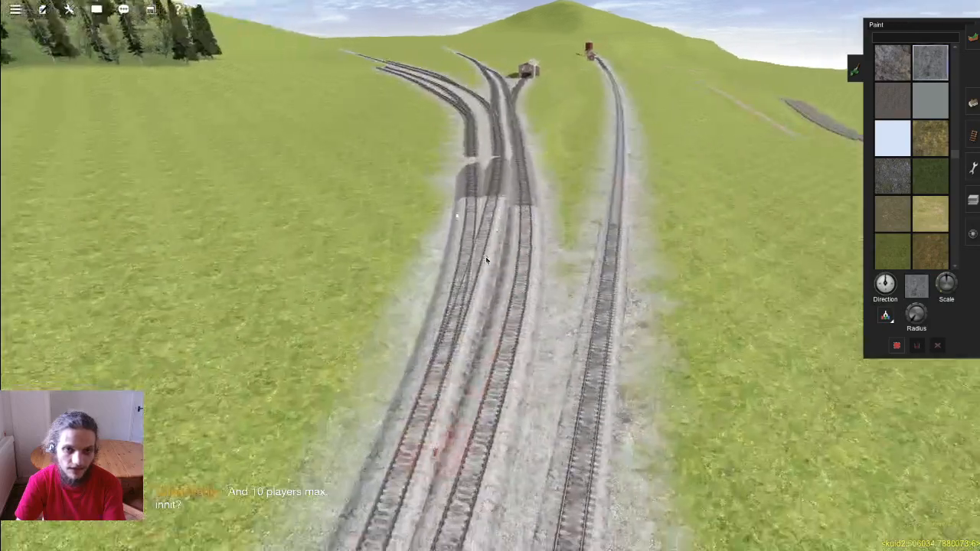
pyautogui.rightClick(465, 384)
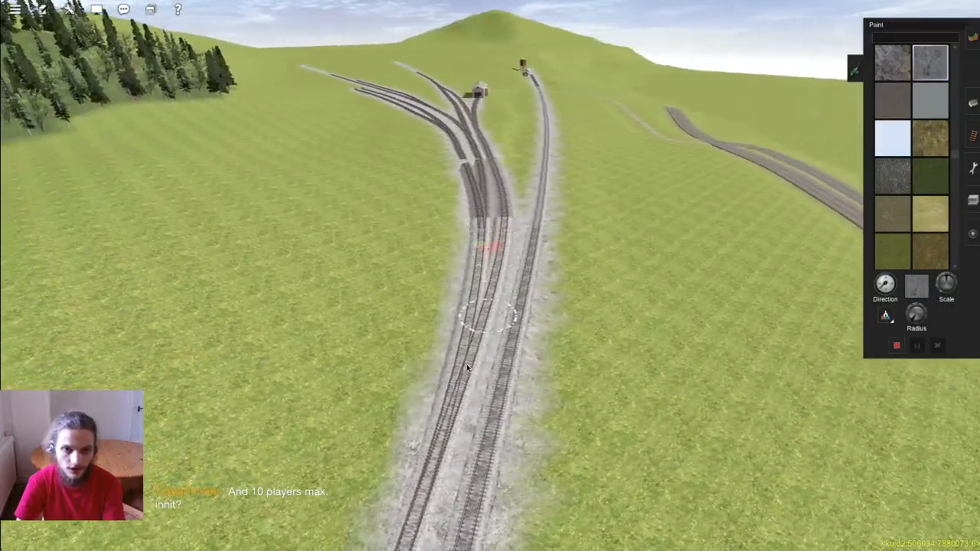
pyautogui.press('Left')
pyautogui.scroll(3, 710, 254)
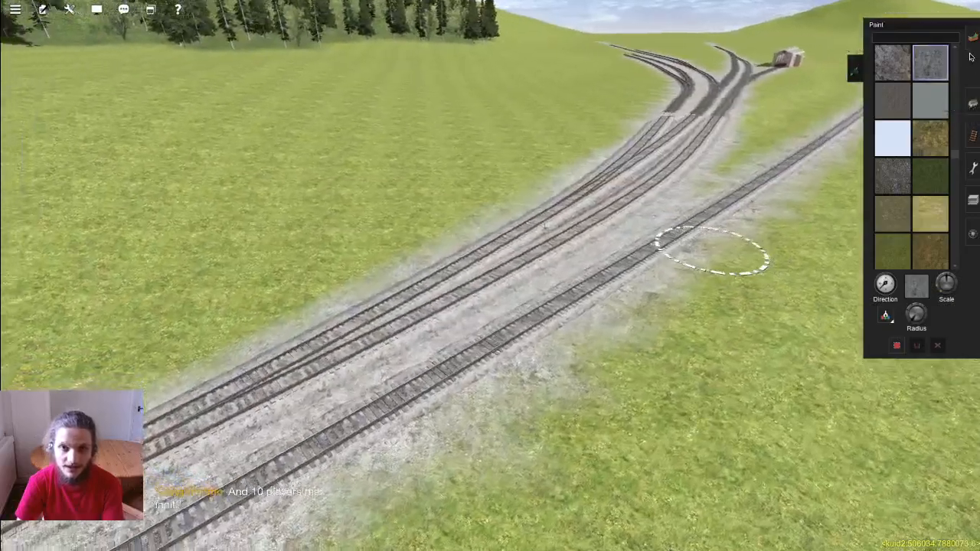
pyautogui.press('Right')
pyautogui.rightClick(589, 239)
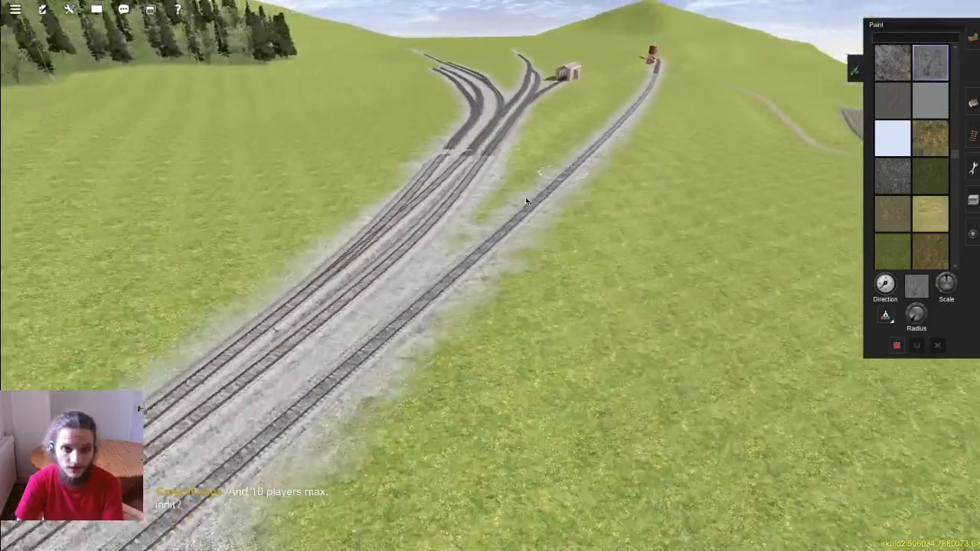
pyautogui.scroll(-3, 504, 225)
pyautogui.press('Up')
pyautogui.press('Down')
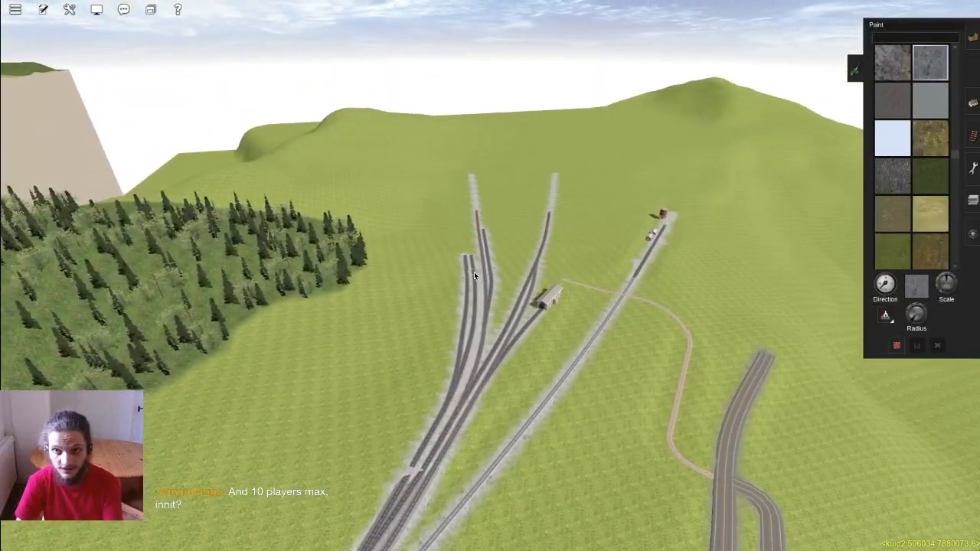
# Step: Check the gravel coverage around the engine shed, the neighbouring sidings and the main track
pyautogui.scroll(3, 474, 272)
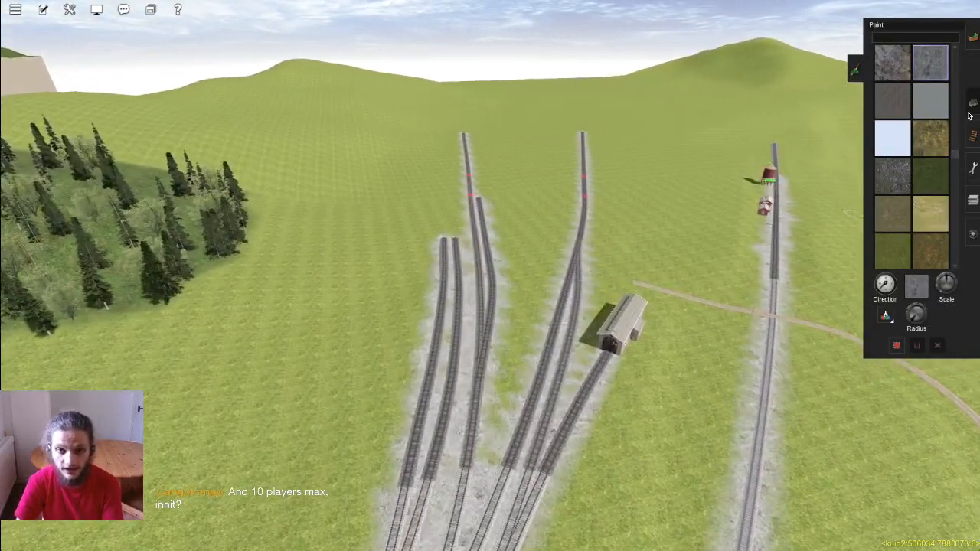
pyautogui.press('Left')
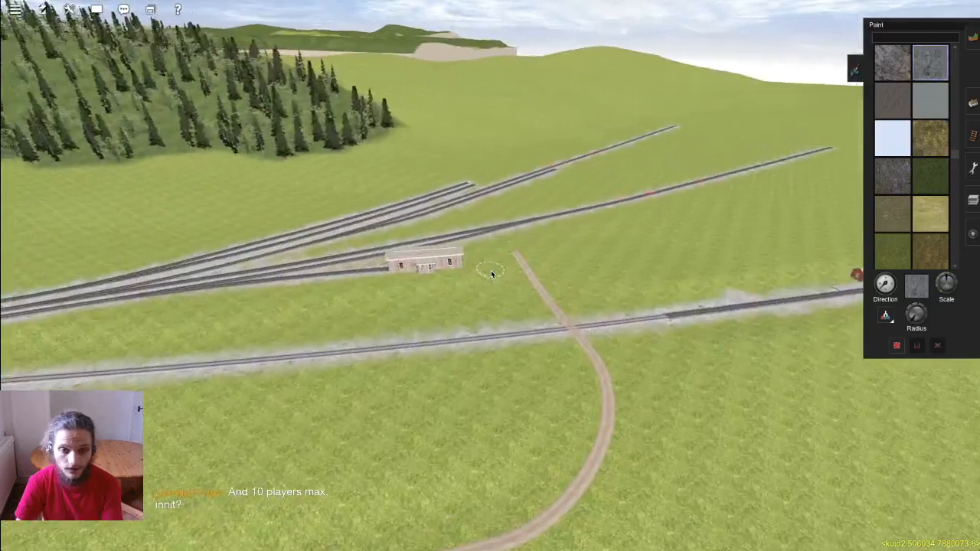
pyautogui.press('Left')
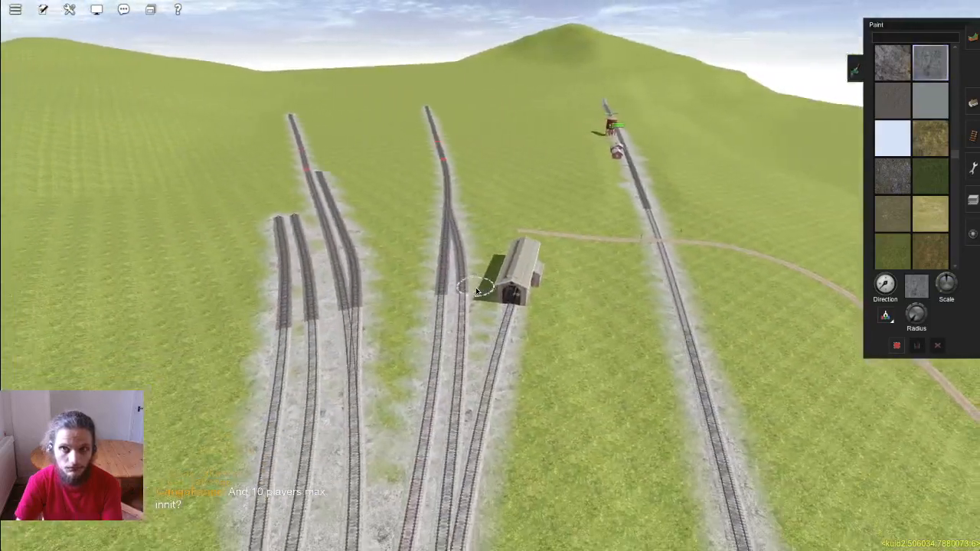
pyautogui.scroll(2, 481, 289)
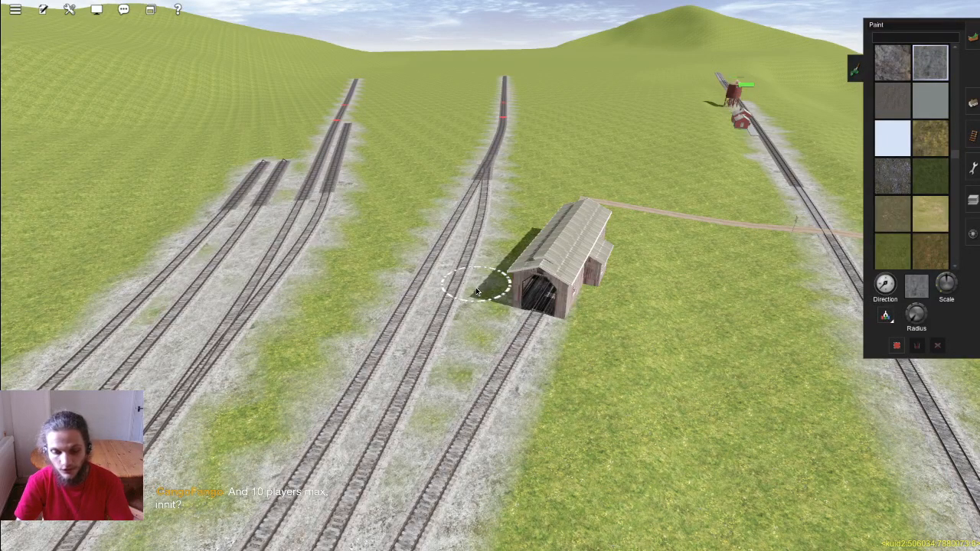
pyautogui.rightClick(594, 317)
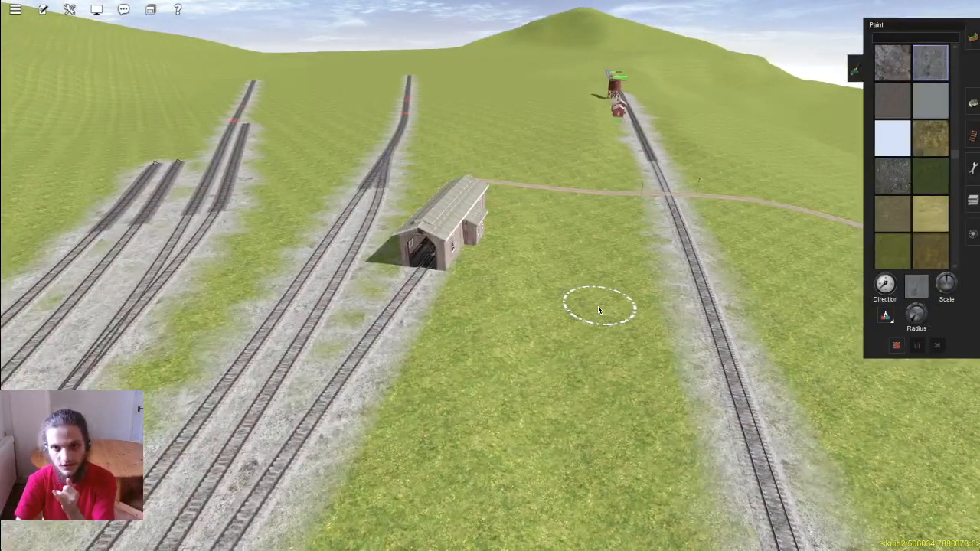
pyautogui.press('Left')
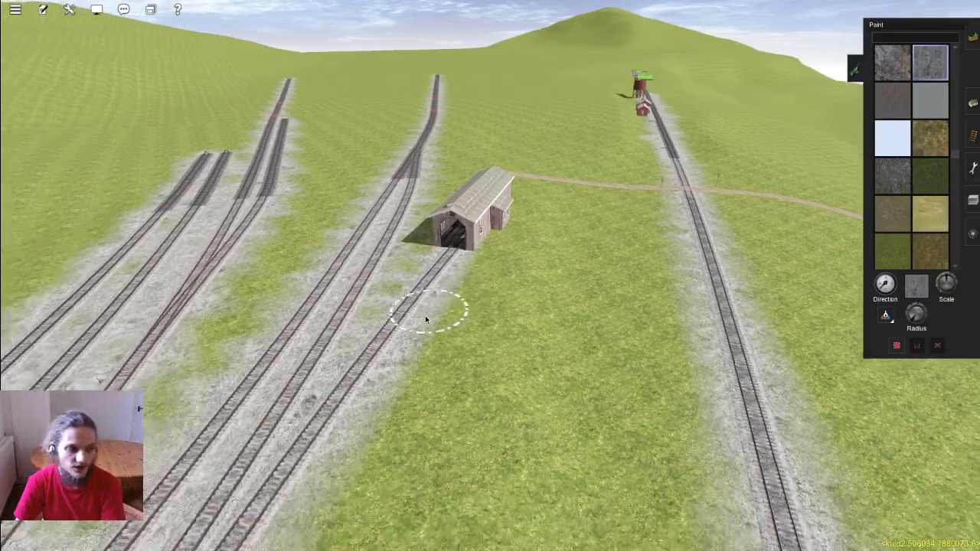
pyautogui.press('Left')
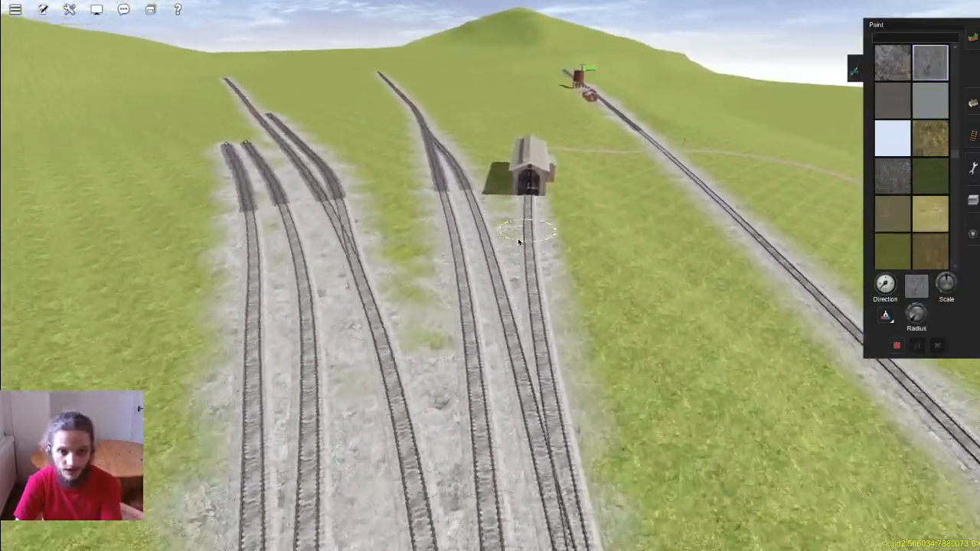
# Step: Examine the unpainted main track beyond the water tower and its outlying junction from above
pyautogui.press('Left')
pyautogui.press('Down')
pyautogui.press('Up')
pyautogui.press('Down')
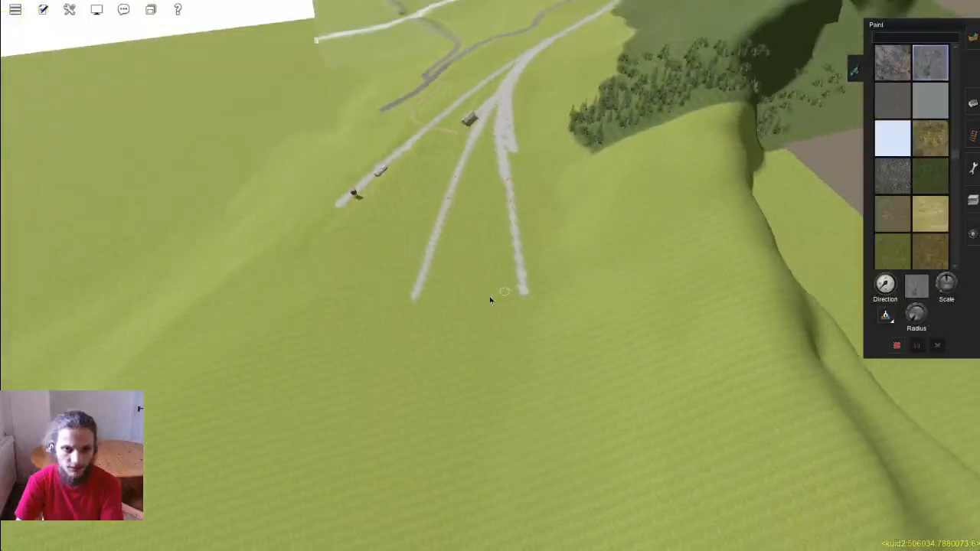
pyautogui.press('Up')
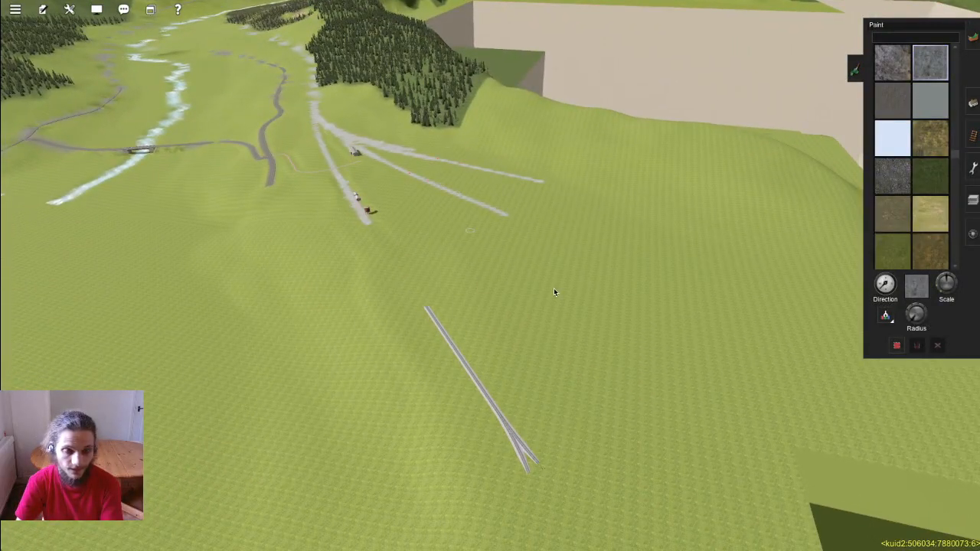
pyautogui.press('Up')
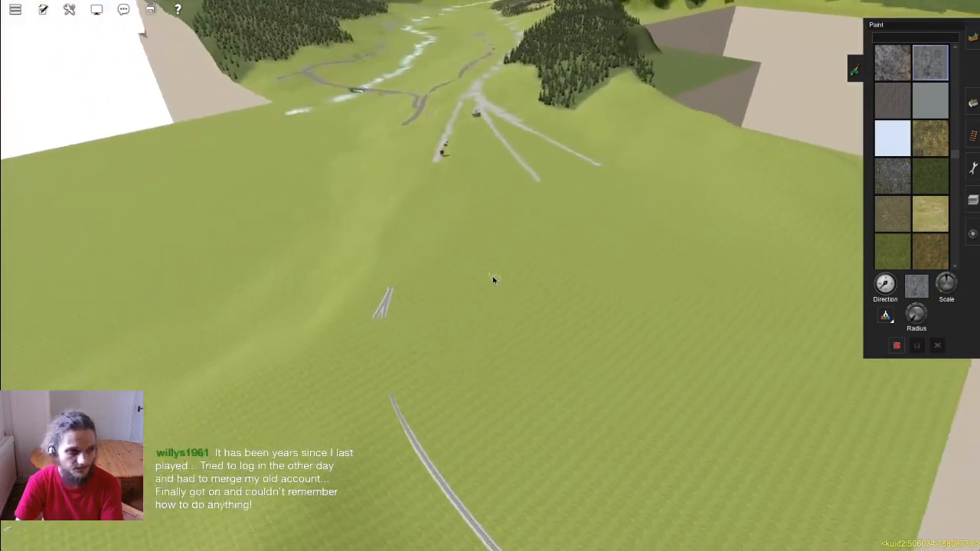
pyautogui.press('Right')
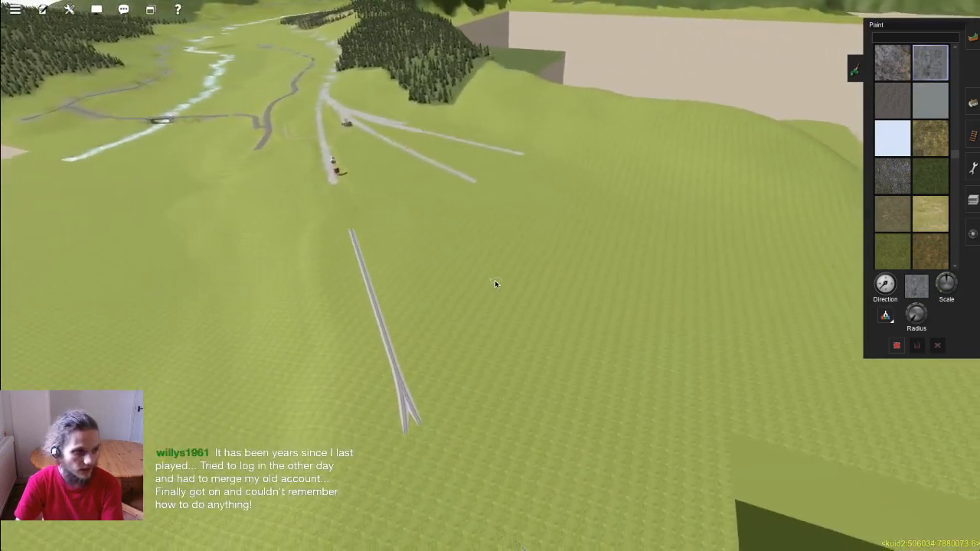
pyautogui.press('Up')
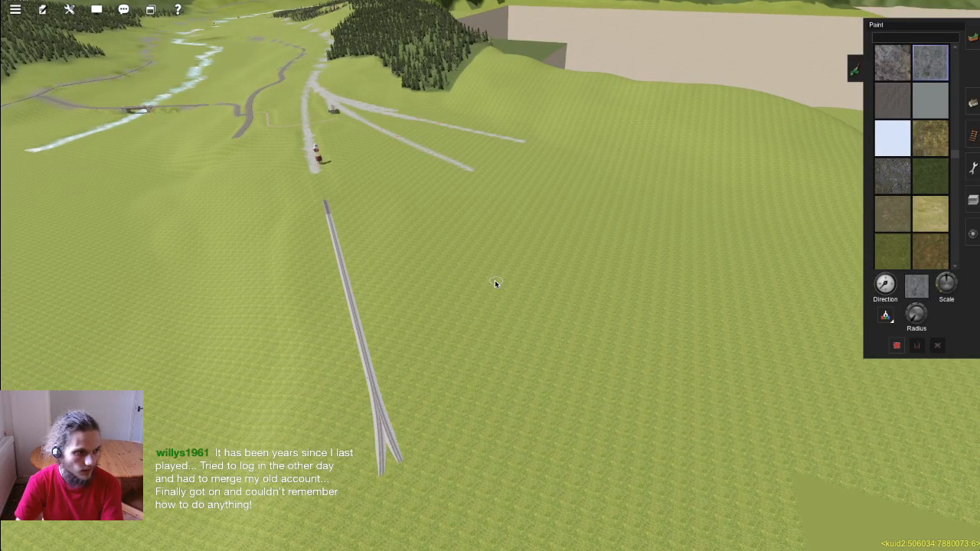
pyautogui.press('Up')
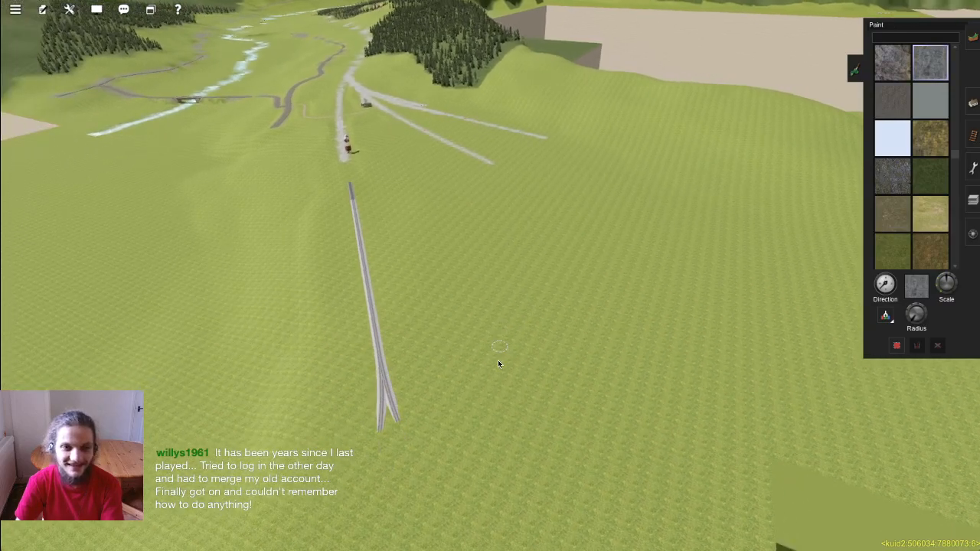
pyautogui.press('Up')
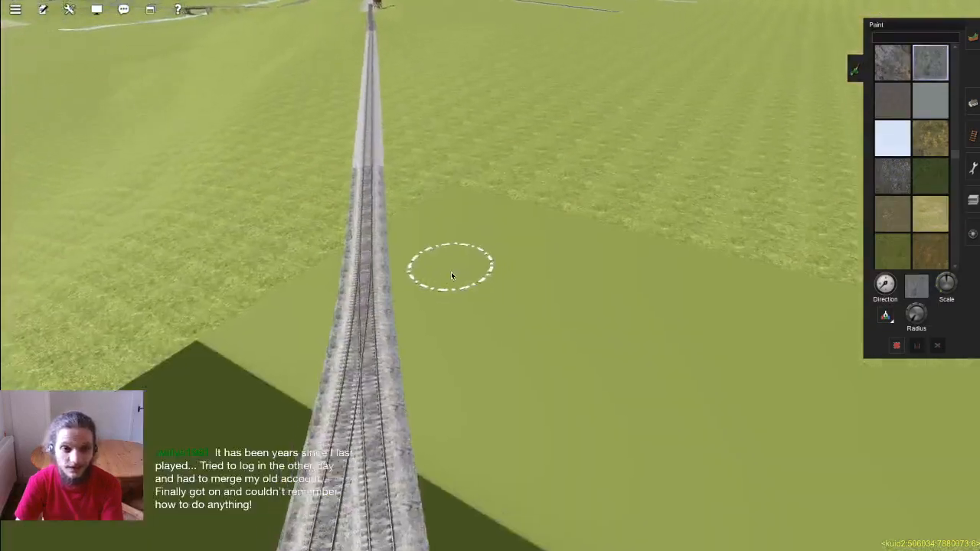
# Step: Paint grey gravel along both sides of the main track between the outlying junction and the water tower
pyautogui.press('Up')
pyautogui.moveTo(465, 249)
pyautogui.mouseDown()
pyautogui.moveTo(482, 238)
pyautogui.moveTo(495, 247)
pyautogui.moveTo(485, 240)
pyautogui.moveTo(487, 186)
pyautogui.moveTo(638, 414)
pyautogui.mouseUp()
pyautogui.press('Up')
pyautogui.press('Up')
pyautogui.press('Up')
pyautogui.press('Up')
pyautogui.press('Right')
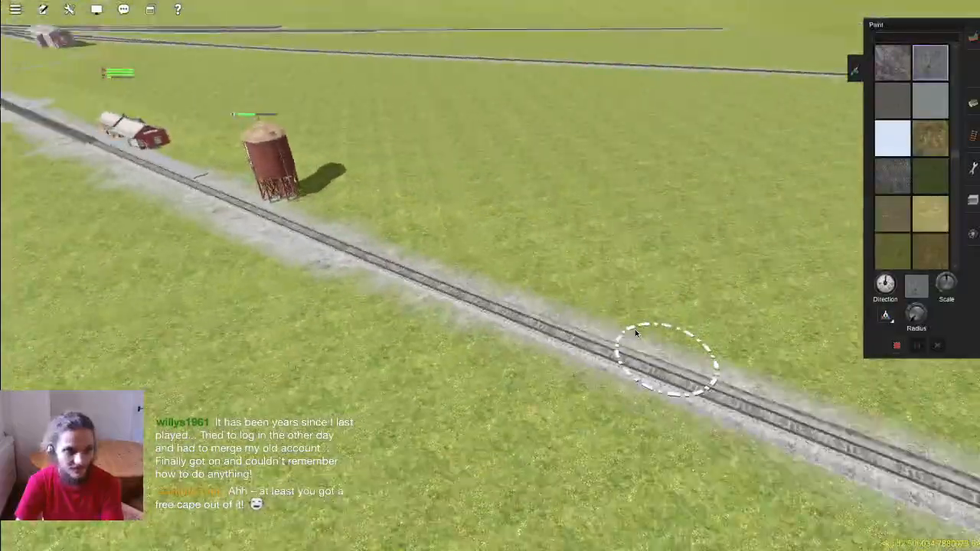
pyautogui.press('Left')
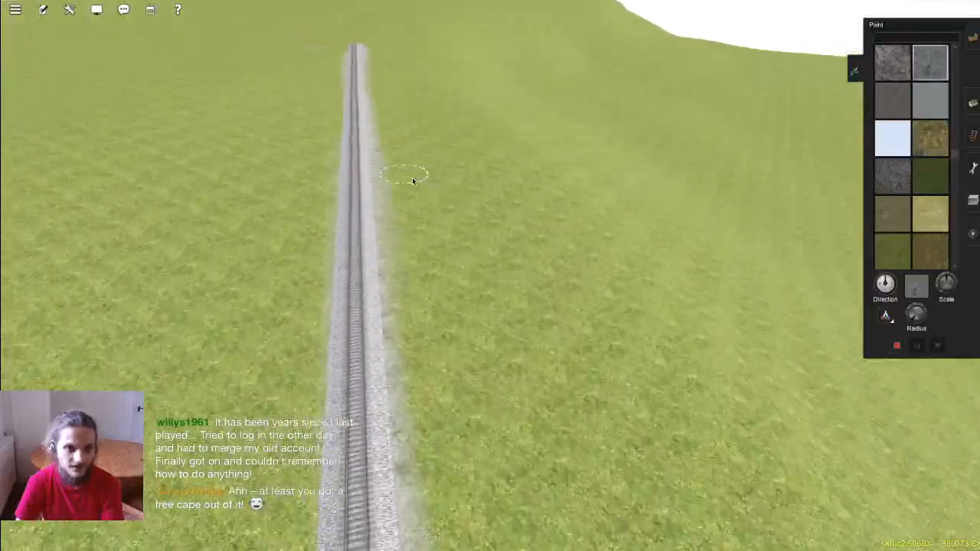
# Step: Paint grey gravel along the outlying junction and its left branch curving up the hill
pyautogui.scroll(3, 514, 232)
pyautogui.scroll(-1, 498, 287)
pyautogui.click(482, 287)
pyautogui.press('Up')
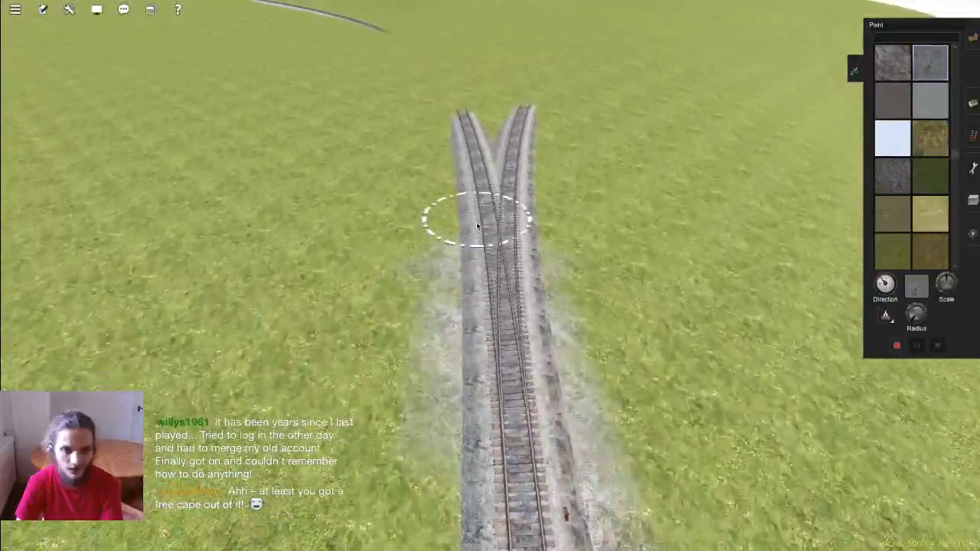
pyautogui.moveTo(477, 207)
pyautogui.mouseDown()
pyautogui.moveTo(448, 195)
pyautogui.moveTo(472, 186)
pyautogui.moveTo(506, 195)
pyautogui.mouseUp()
pyautogui.scroll(-5, 740, 388)
pyautogui.rightClick(654, 202)
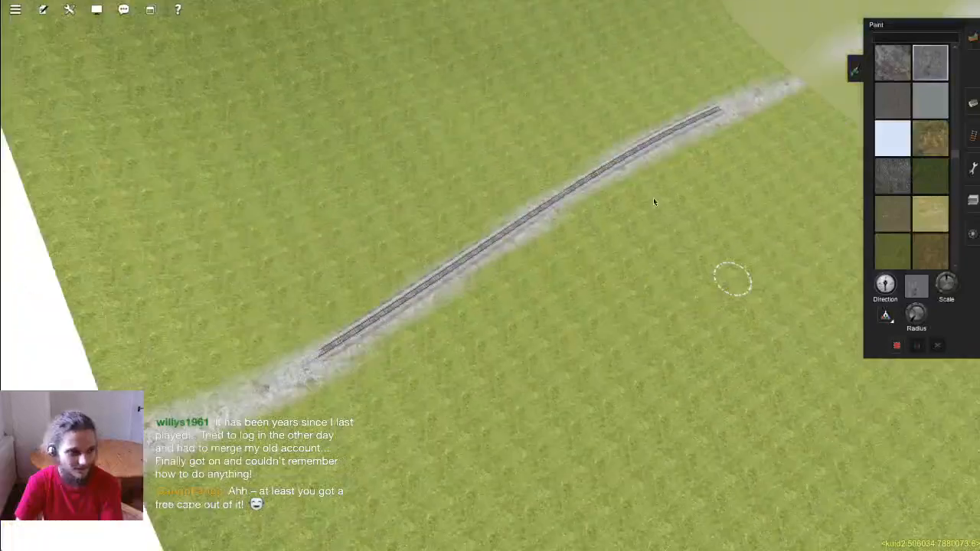
pyautogui.rightClick(516, 112)
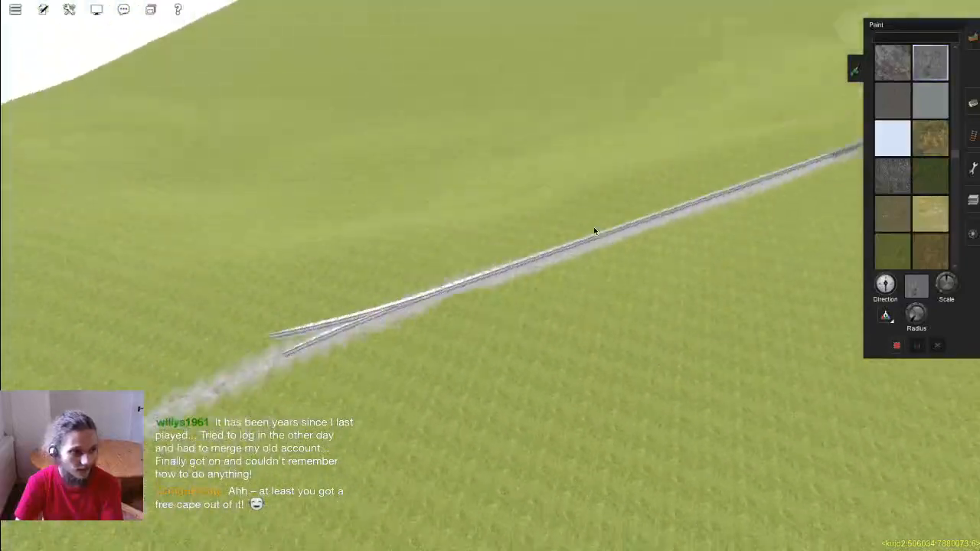
# Step: Try to paint grey gravel around the outlying junction's right branch and past its visible end
pyautogui.press('Left')
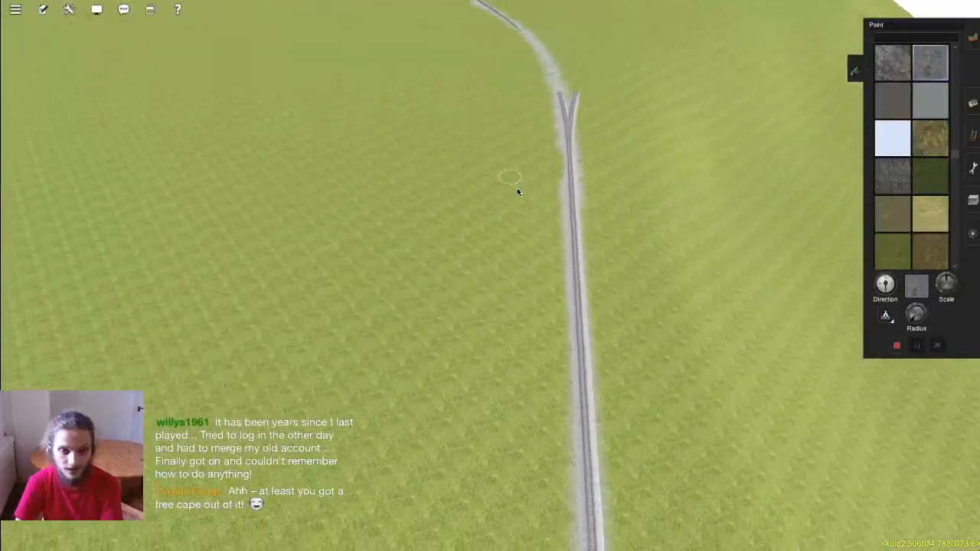
pyautogui.rightClick(559, 200)
pyautogui.scroll(4, 527, 199)
pyautogui.press('[')
pyautogui.moveTo(505, 314)
pyautogui.mouseDown()
pyautogui.moveTo(486, 337)
pyautogui.moveTo(499, 425)
pyautogui.mouseUp()
pyautogui.press('Up')
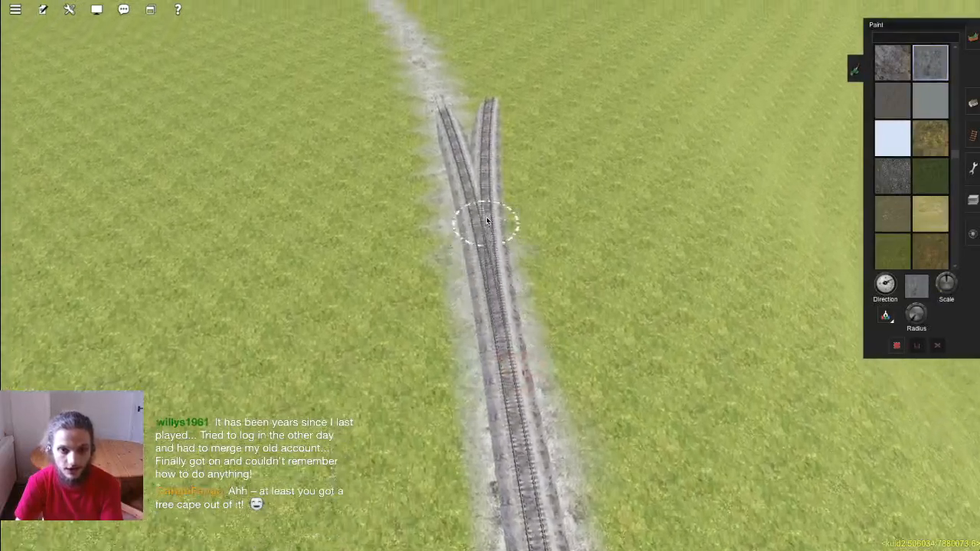
pyautogui.press('Up')
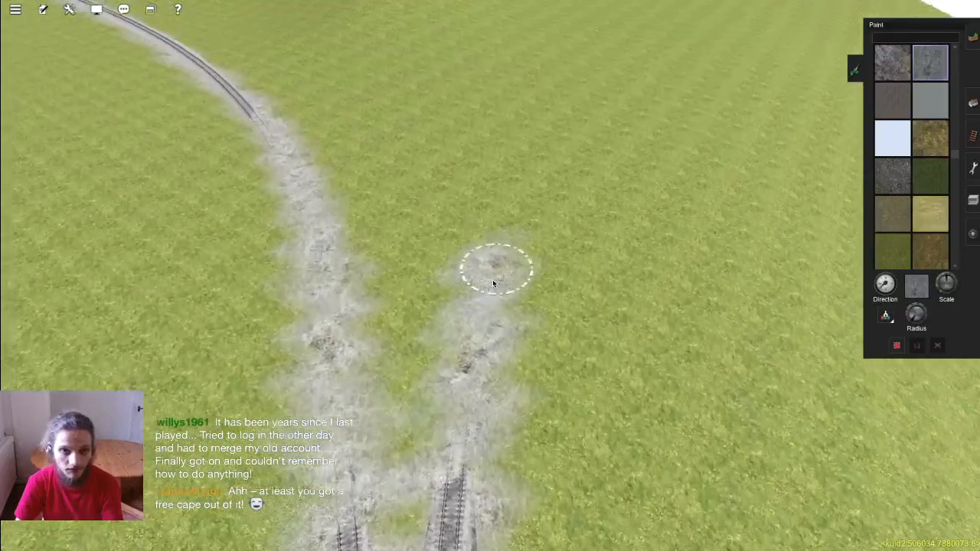
pyautogui.press('Down')
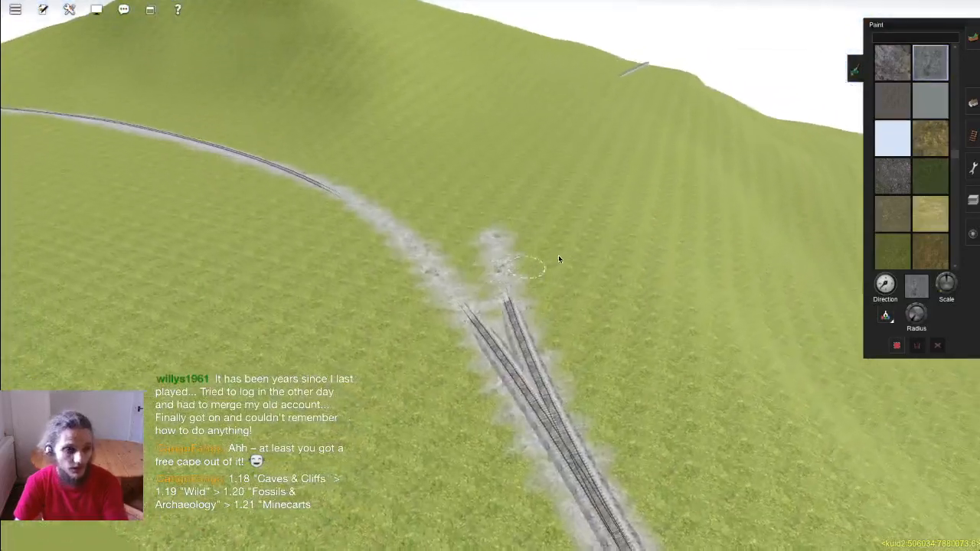
pyautogui.click(969, 43)
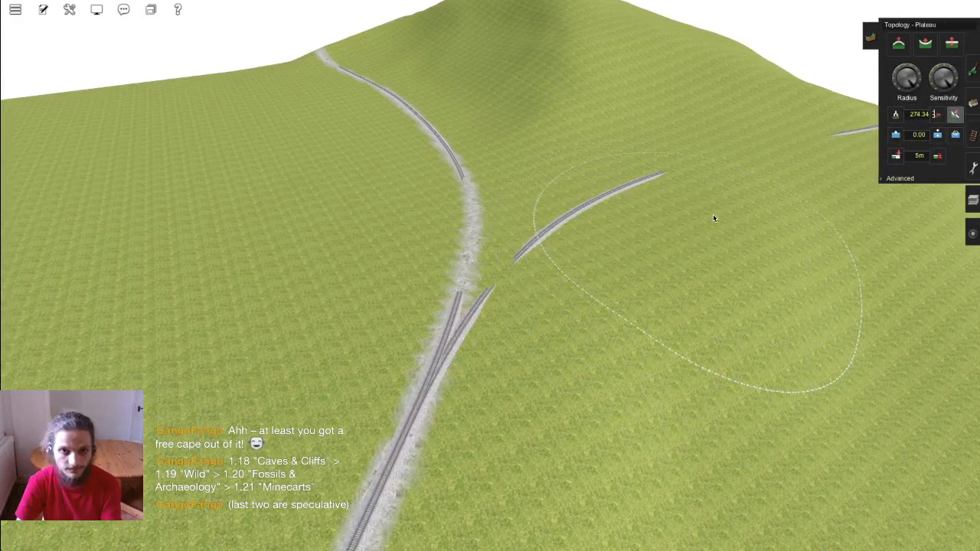
pyautogui.press('Left')
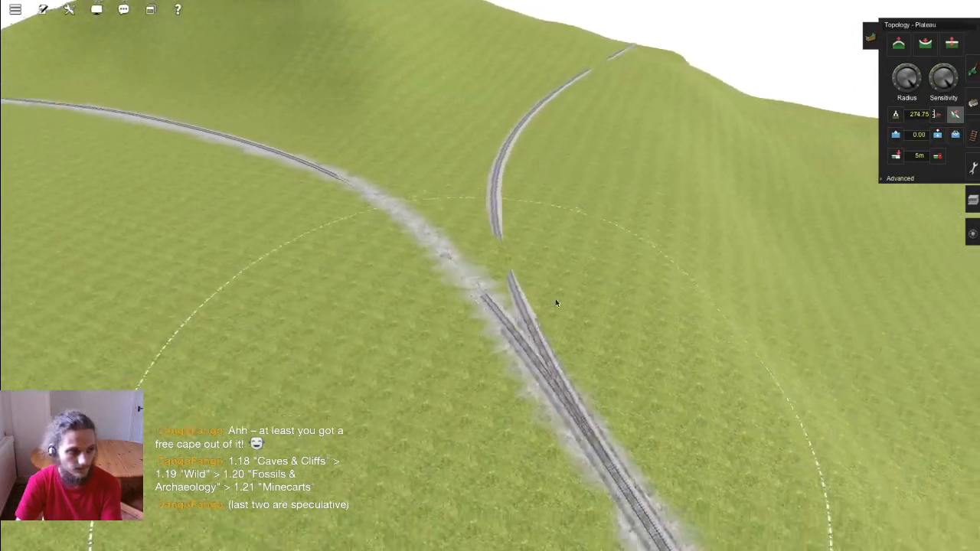
pyautogui.rightClick(516, 322)
pyautogui.rightClick(636, 264)
pyautogui.scroll(3, 551, 260)
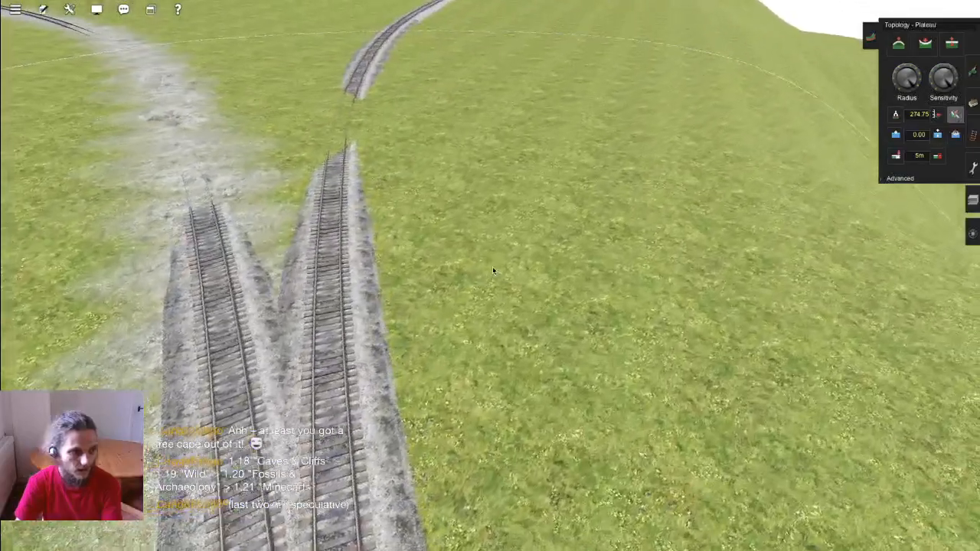
pyautogui.scroll(-1, 480, 275)
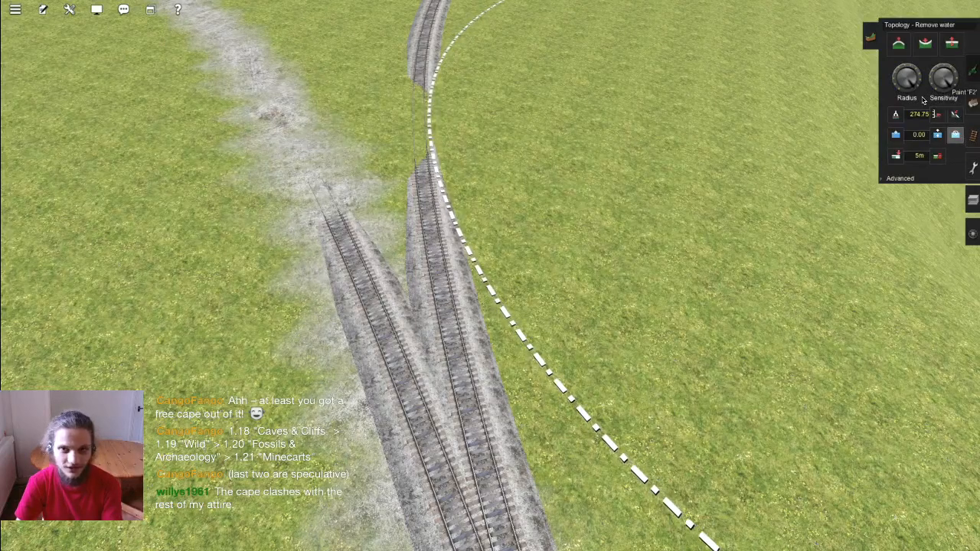
# Step: Paint grey gravel with a small brush along the outlying junction's right branch up to the end of its track
pyautogui.click(972, 70)
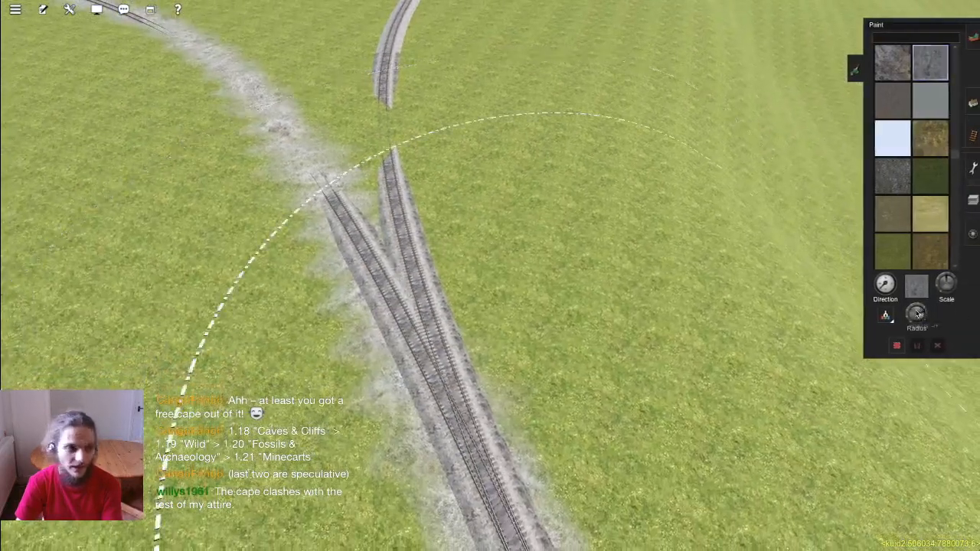
pyautogui.moveTo(525, 393)
pyautogui.mouseDown(button='right')
pyautogui.moveTo(444, 378)
pyautogui.moveTo(500, 320)
pyautogui.moveTo(494, 289)
pyautogui.moveTo(505, 257)
pyautogui.moveTo(489, 278)
pyautogui.moveTo(483, 267)
pyautogui.moveTo(492, 215)
pyautogui.moveTo(509, 202)
pyautogui.mouseUp(button='right')
pyautogui.press('w')
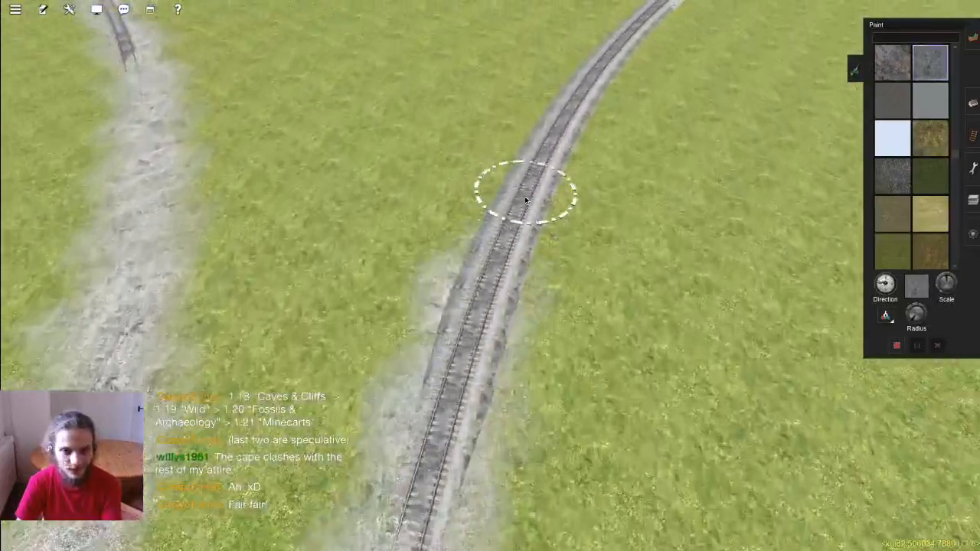
pyautogui.press('w')
pyautogui.moveTo(525, 197)
pyautogui.mouseDown()
pyautogui.moveTo(531, 190)
pyautogui.moveTo(503, 190)
pyautogui.moveTo(503, 263)
pyautogui.mouseUp()
pyautogui.press('w')
pyautogui.press('w')
pyautogui.press('w')
pyautogui.press('w')
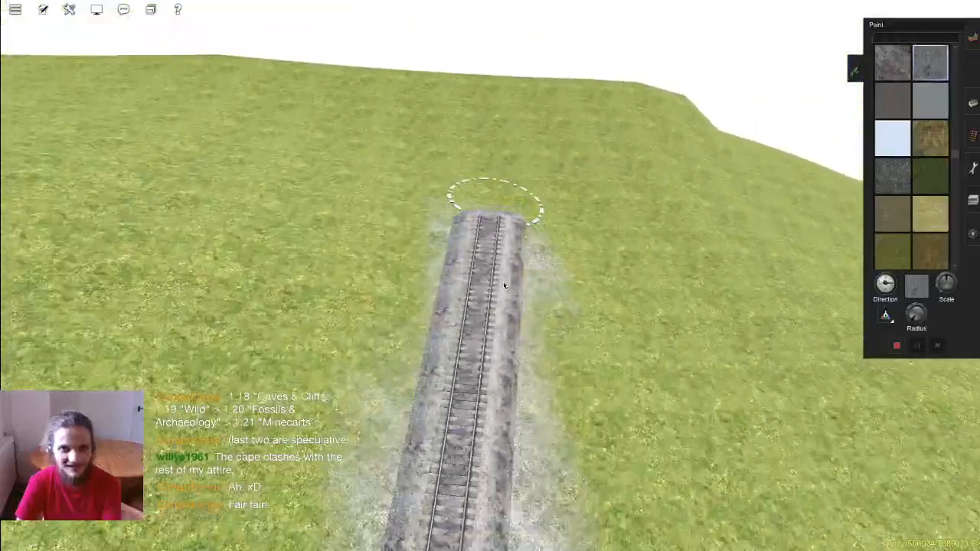
# Step: Review the gravel along the yard, main track and outlying branches, and save the route
pyautogui.press('Left')
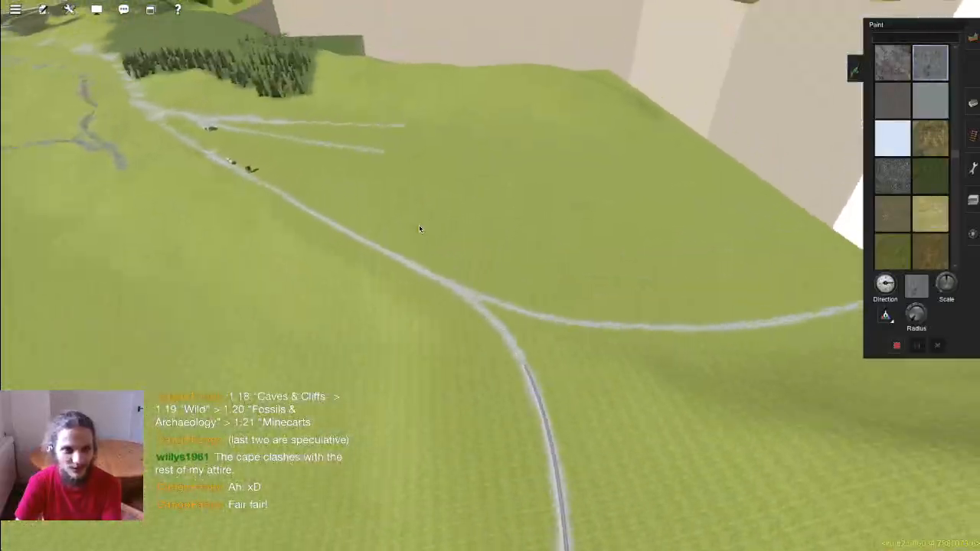
pyautogui.press('Right')
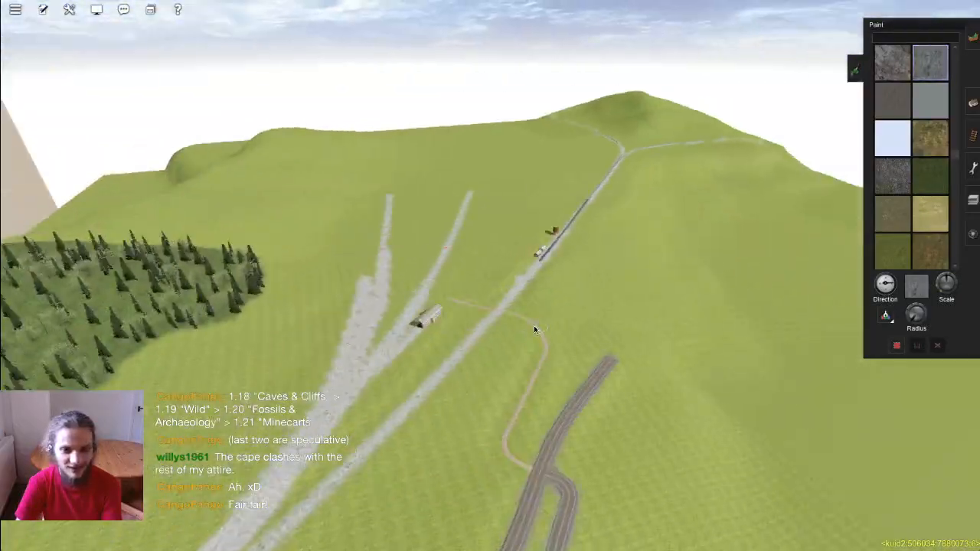
pyautogui.press('Down')
pyautogui.press('Right')
pyautogui.press('Up')
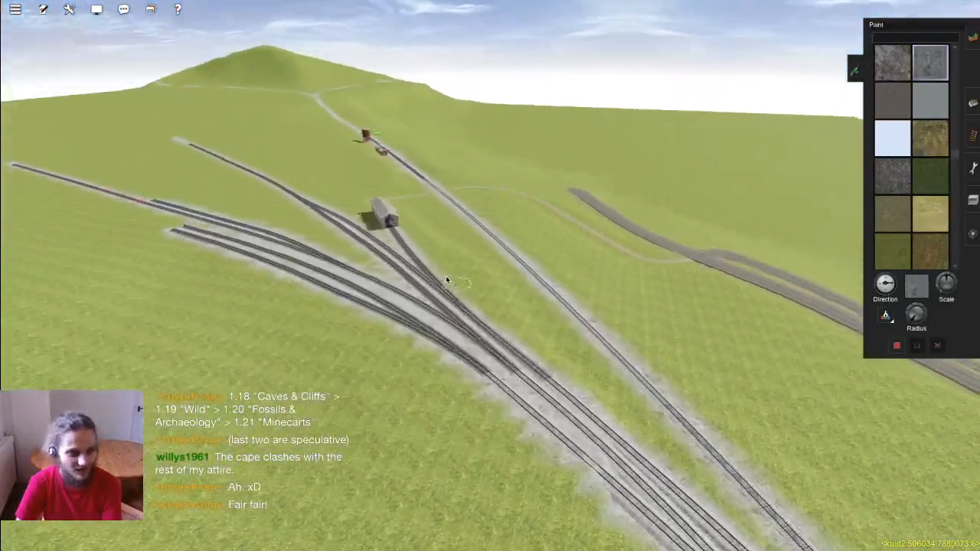
pyautogui.press('Down')
pyautogui.hotkey('ctrl', 's')
pyautogui.press('Return')
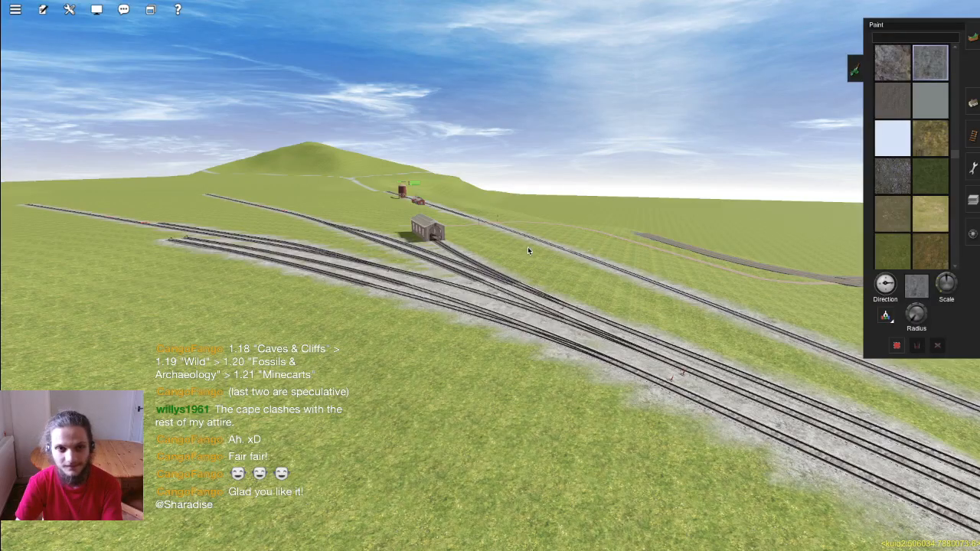
pyautogui.press('Up')
pyautogui.rightClick(469, 259)
pyautogui.press('Down')
pyautogui.press('Left')
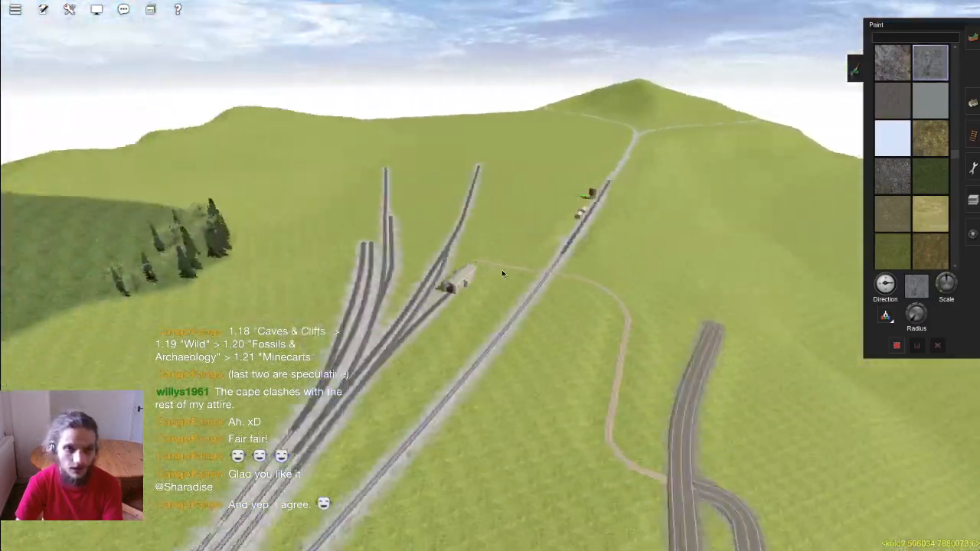
# Step: Switch to the Plateau terrain tool, adjust its cursor radius and start levelling the grassy field beyond the yard sidings
pyautogui.rightClick(525, 181)
pyautogui.press('Down')
pyautogui.press('Right')
pyautogui.press('Up')
pyautogui.press('Left')
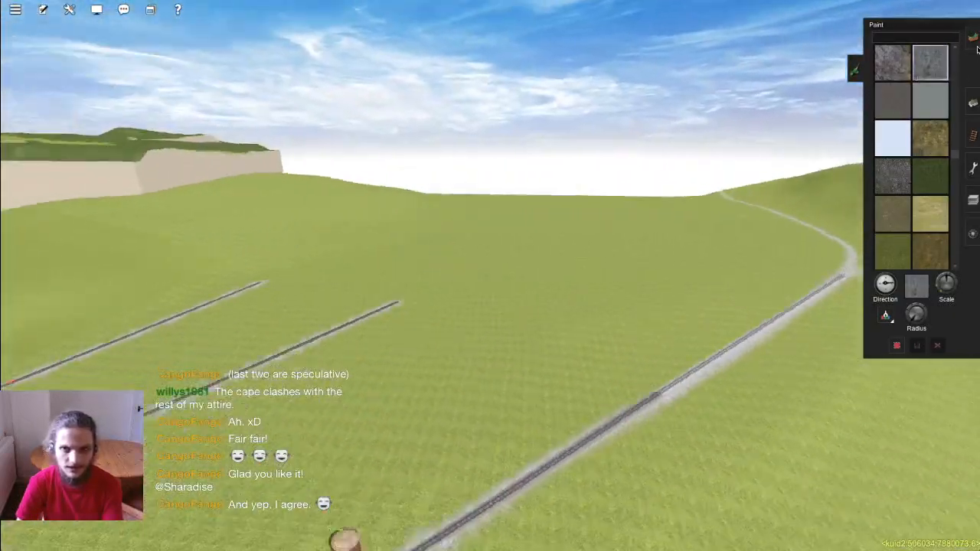
pyautogui.press('Left')
pyautogui.click(975, 45)
pyautogui.press('Right')
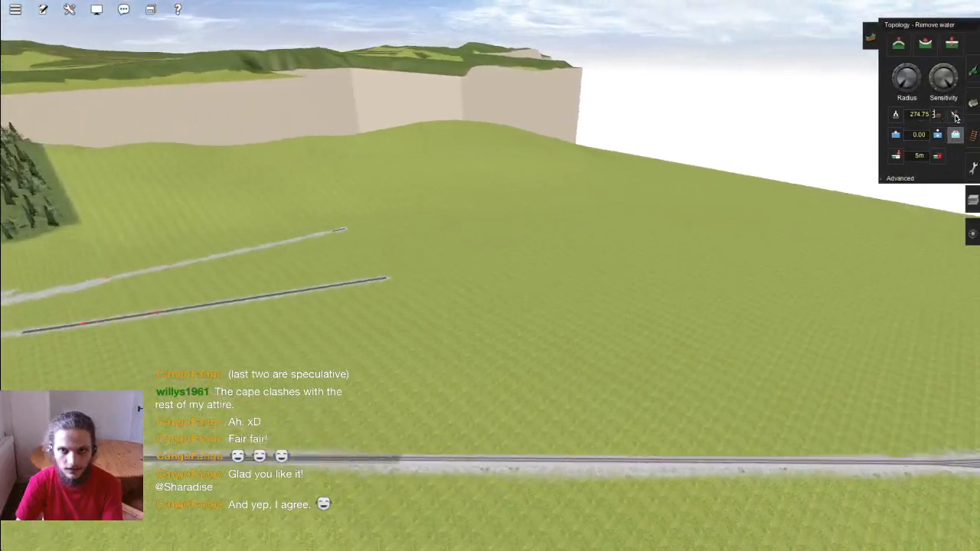
pyautogui.click(955, 115)
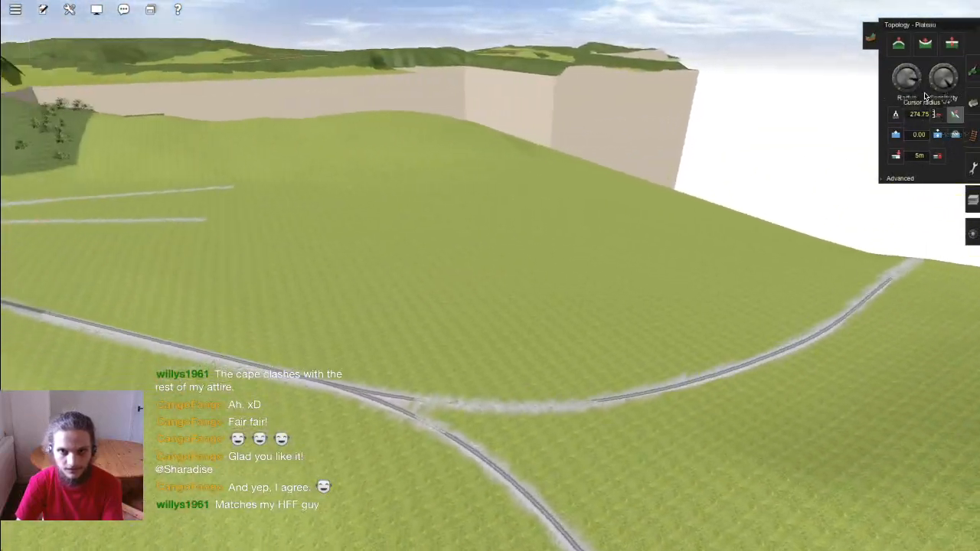
pyautogui.click(923, 91)
pyautogui.press('Left')
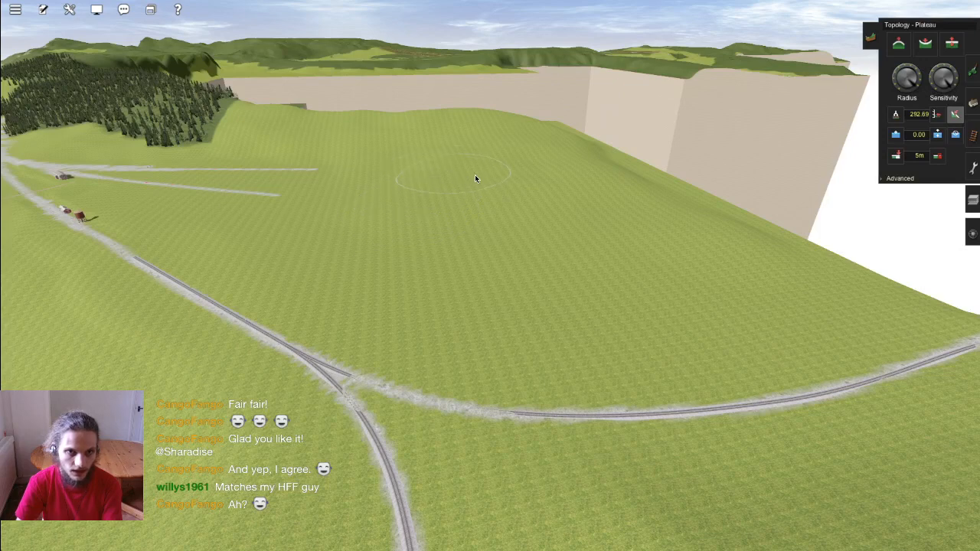
# Step: Level the field between the yard siding ends and the outlying left branch with the Plateau tool
pyautogui.rightClick(558, 167)
pyautogui.press('Right')
pyautogui.scroll(3, 488, 257)
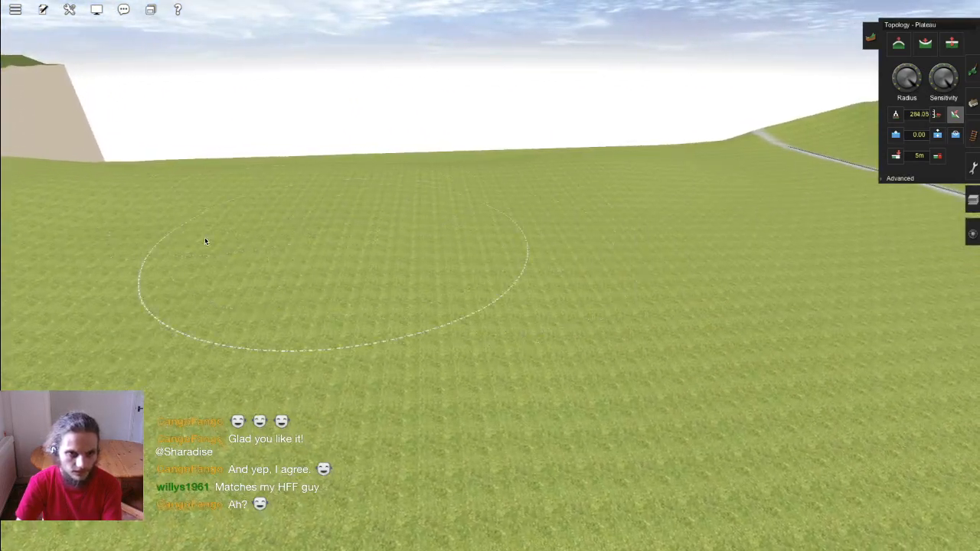
pyautogui.scroll(-5, 470, 321)
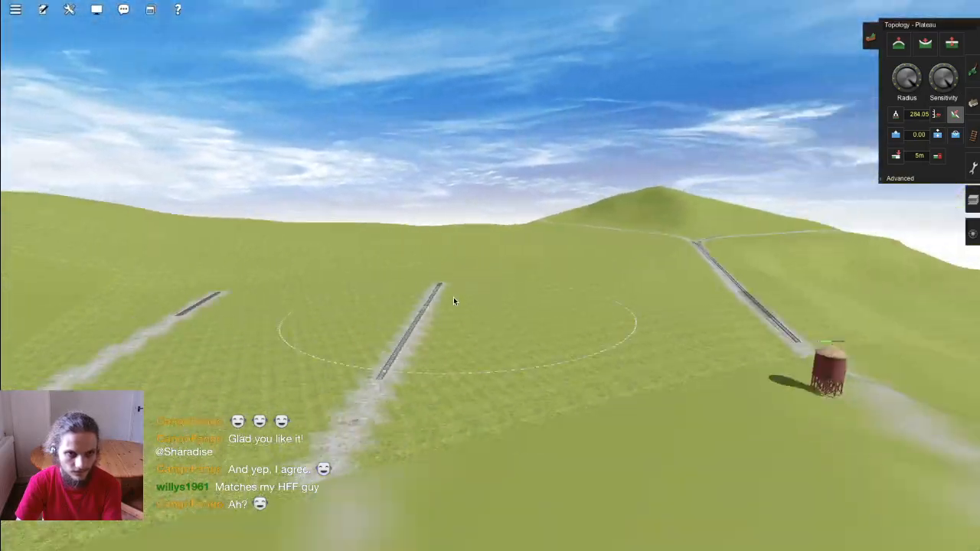
pyautogui.rightClick(453, 301)
pyautogui.press('Up')
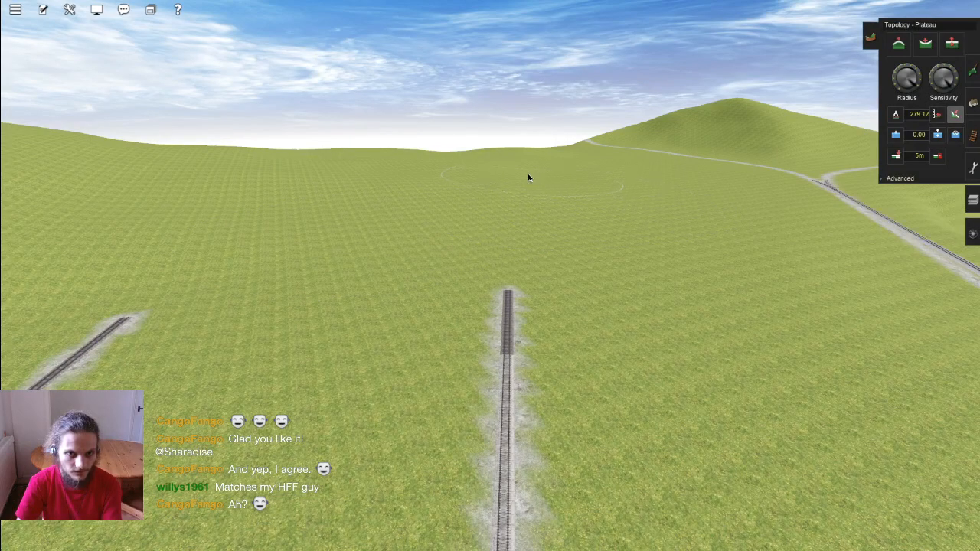
pyautogui.press('Left')
pyautogui.rightClick(533, 346)
pyautogui.scroll(-3, 523, 280)
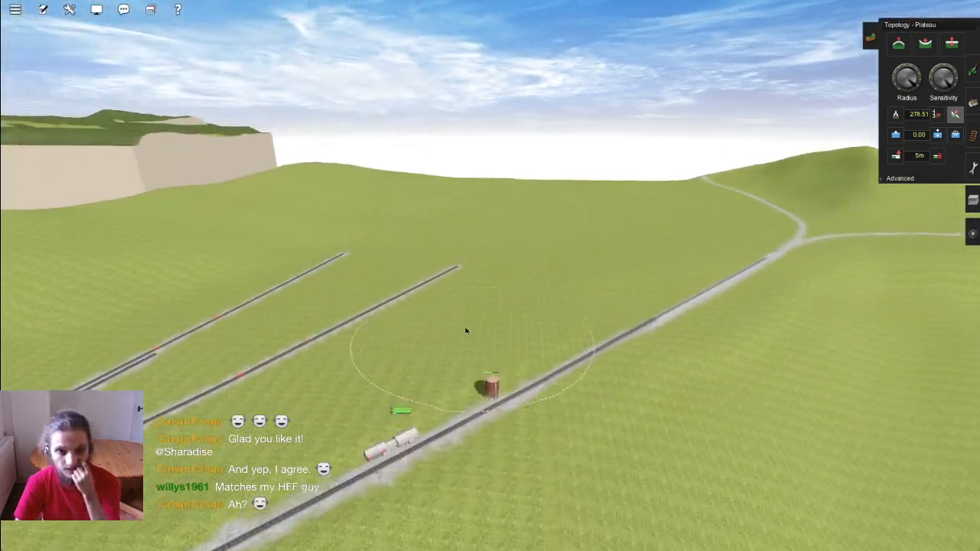
# Step: Examine the terrain around the yard, main track and paved road from several angles
pyautogui.rightClick(467, 332)
pyautogui.press('Left')
pyautogui.rightClick(428, 297)
pyautogui.press('Right')
pyautogui.rightClick(437, 288)
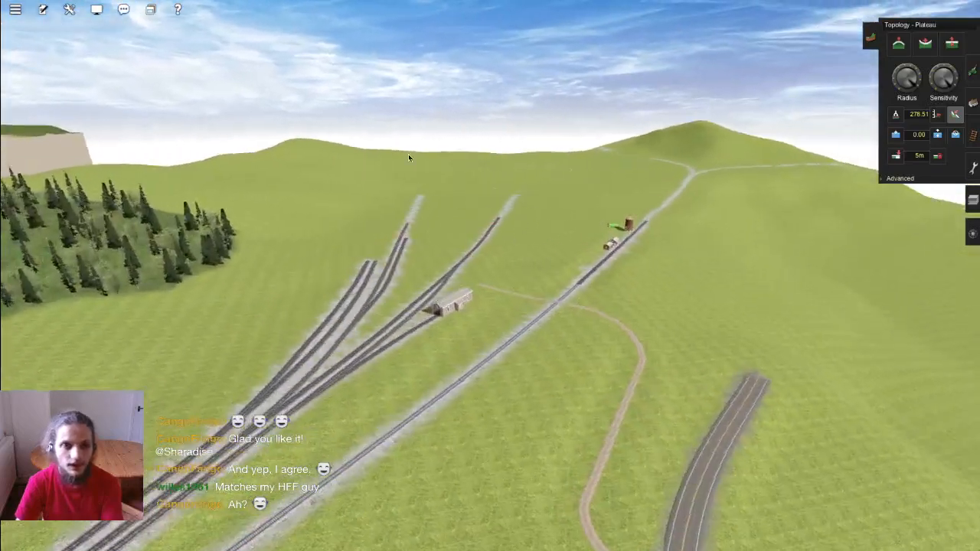
pyautogui.scroll(2, 554, 288)
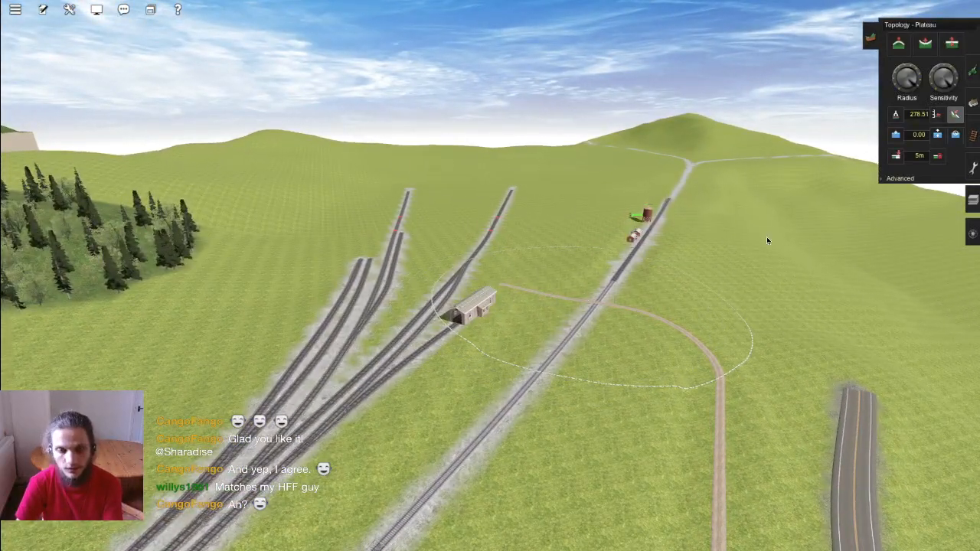
pyautogui.rightClick(564, 305)
pyautogui.rightClick(565, 295)
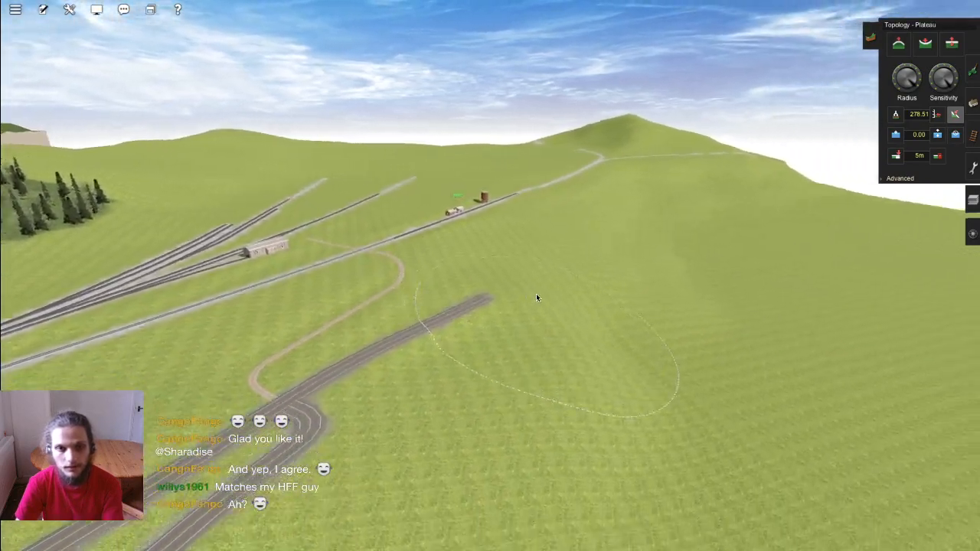
pyautogui.press('Left')
pyautogui.scroll(-3, 537, 298)
pyautogui.scroll(3, 493, 268)
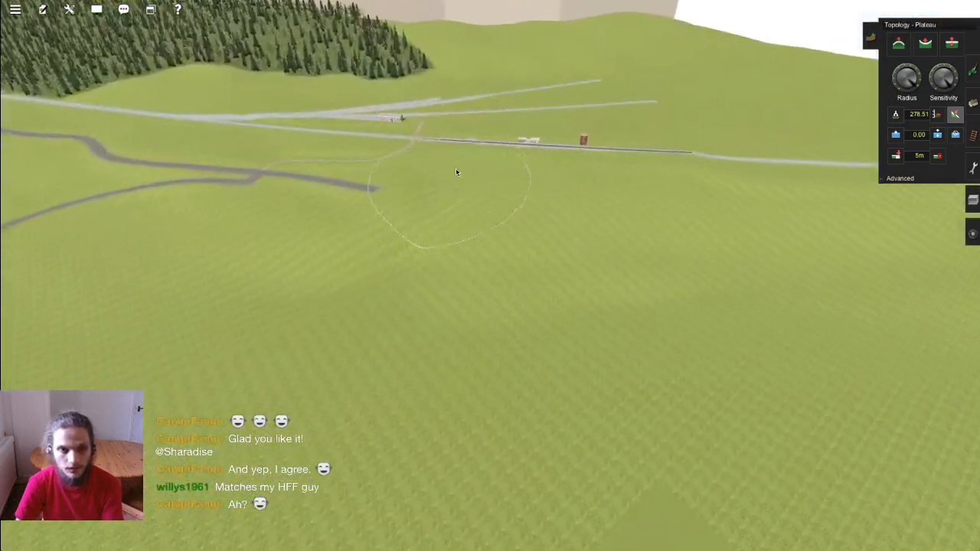
# Step: Level patches of the hillside between the main track and the valley below it with the Plateau tool
pyautogui.moveTo(547, 335)
pyautogui.mouseDown()
pyautogui.moveTo(580, 312)
pyautogui.moveTo(466, 250)
pyautogui.moveTo(345, 267)
pyautogui.moveTo(594, 316)
pyautogui.mouseUp()
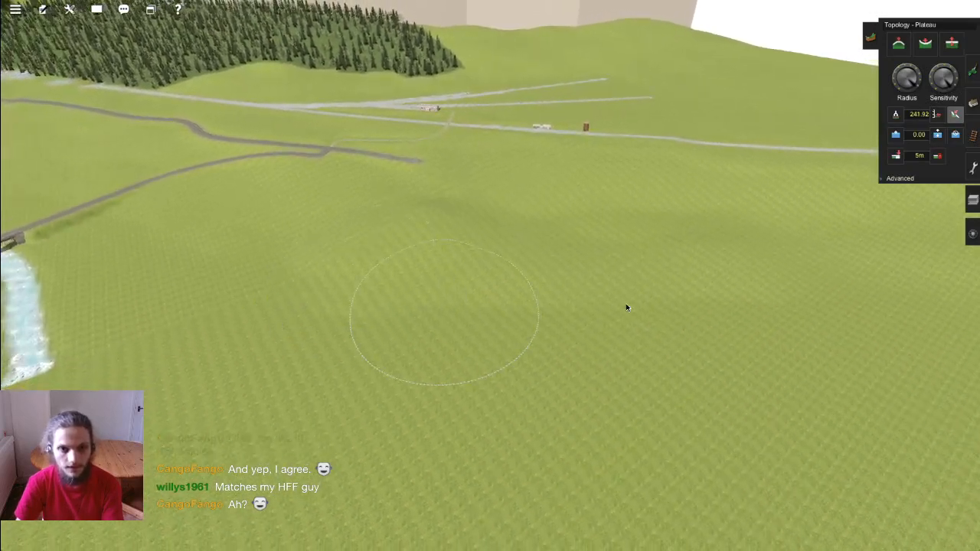
pyautogui.moveTo(724, 232)
pyautogui.mouseDown(button='right')
pyautogui.moveTo(653, 225)
pyautogui.moveTo(485, 245)
pyautogui.moveTo(578, 261)
pyautogui.mouseUp(button='right')
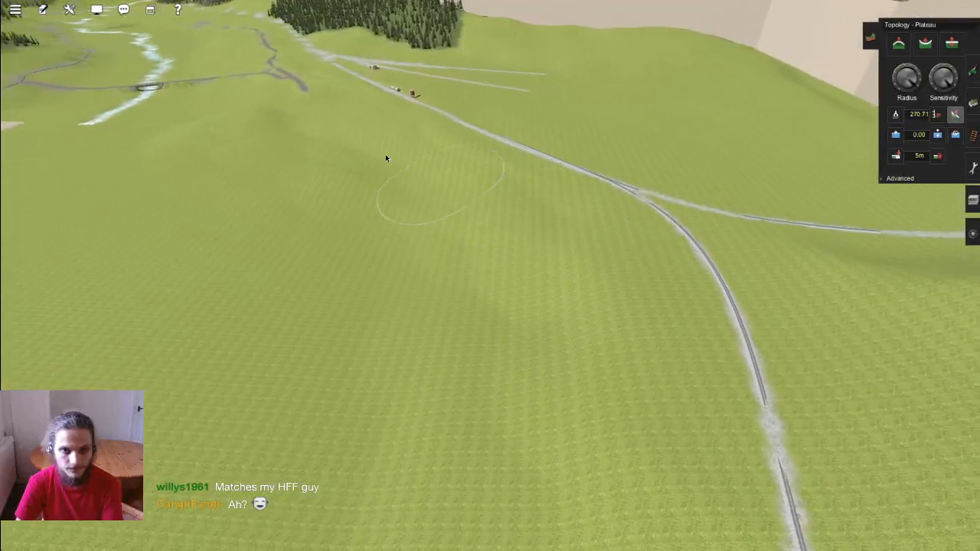
pyautogui.moveTo(549, 311)
pyautogui.mouseDown()
pyautogui.moveTo(563, 392)
pyautogui.moveTo(402, 169)
pyautogui.moveTo(323, 159)
pyautogui.mouseUp()
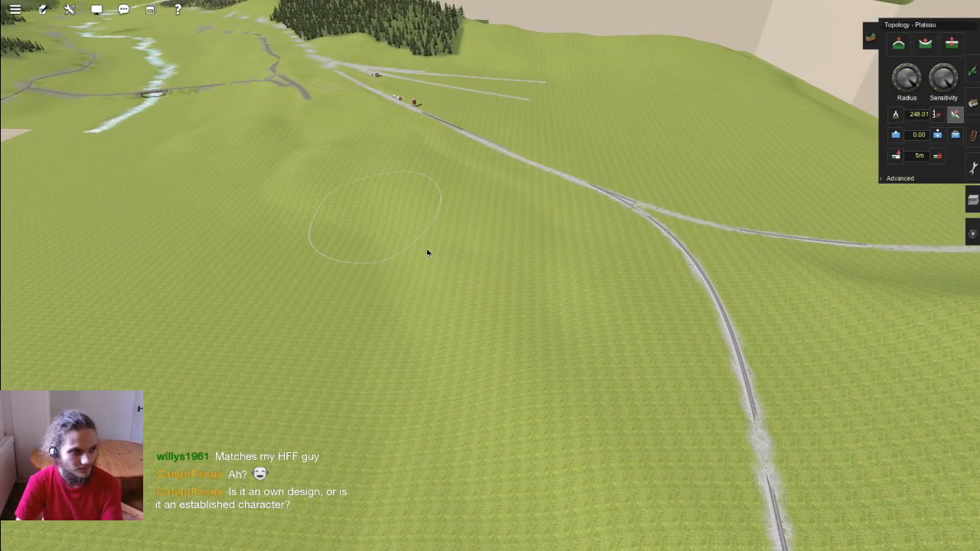
# Step: Level the slope below the outlying right branch towards the map edge with the Plateau tool
pyautogui.moveTo(510, 370)
pyautogui.mouseDown(button='right')
pyautogui.moveTo(541, 357)
pyautogui.moveTo(472, 294)
pyautogui.moveTo(481, 269)
pyautogui.moveTo(481, 277)
pyautogui.mouseUp(button='right')
pyautogui.scroll(-3, 481, 277)
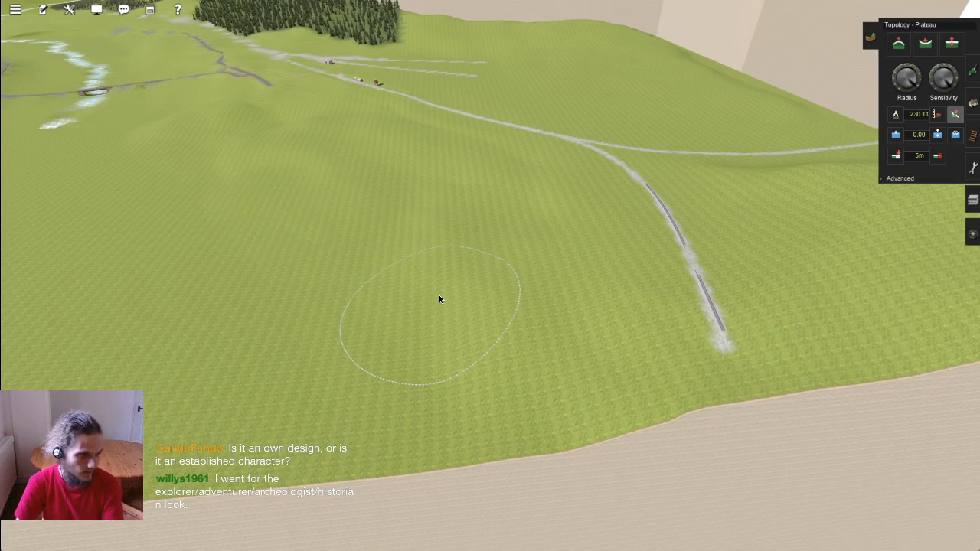
pyautogui.scroll(1, 502, 273)
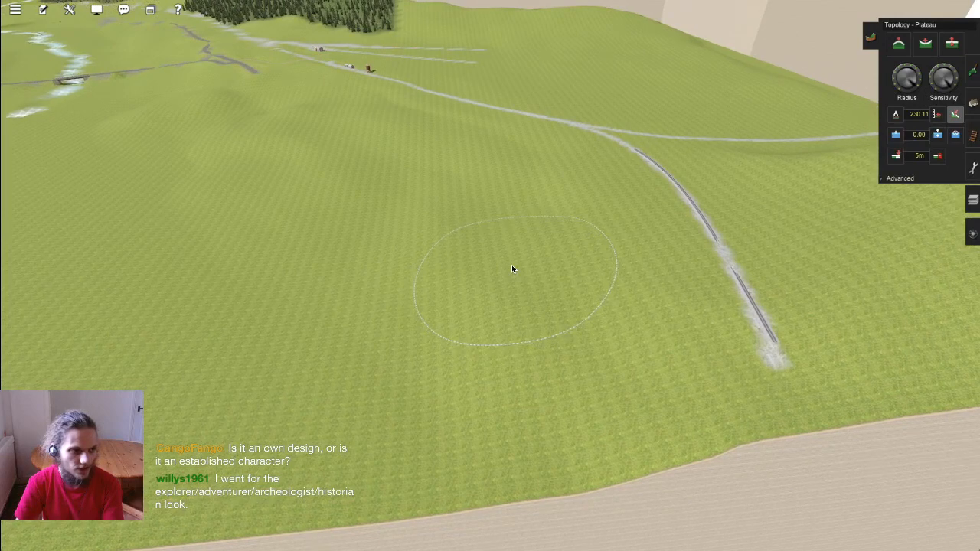
pyautogui.scroll(-2, 511, 268)
pyautogui.scroll(2, 571, 258)
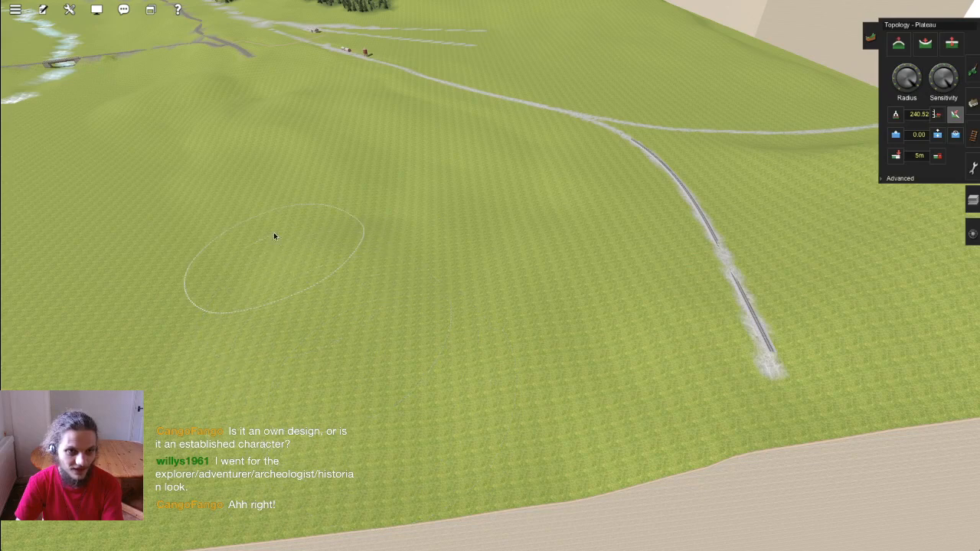
pyautogui.rightClick(424, 211)
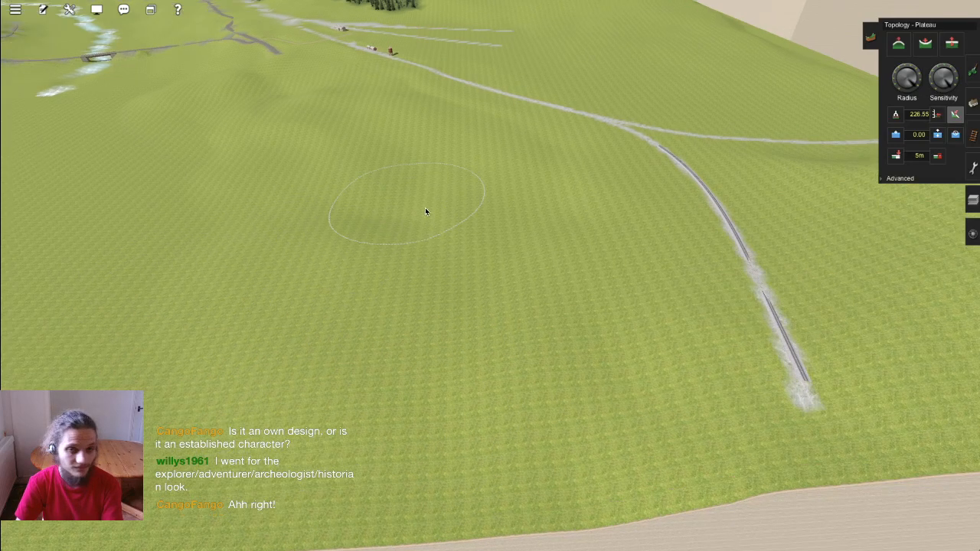
pyautogui.press('Left')
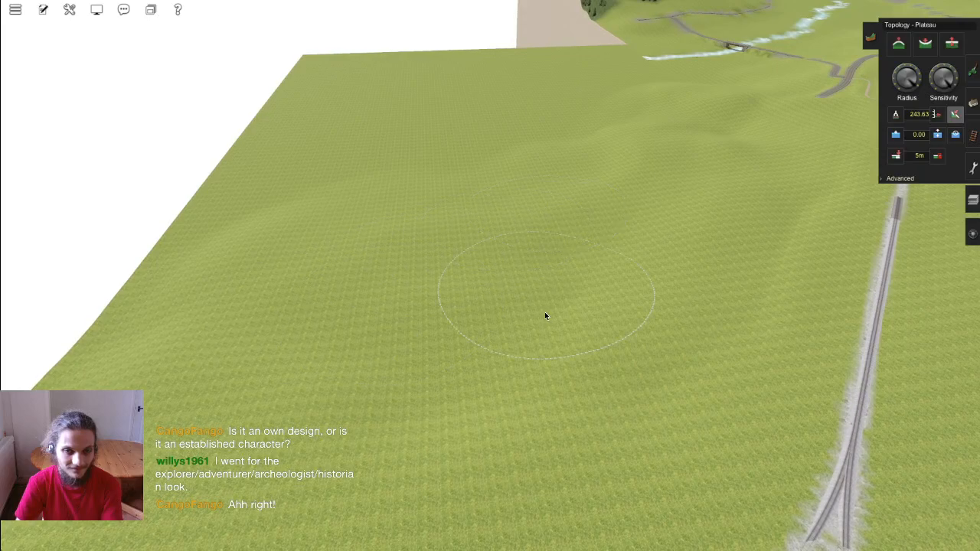
# Step: Level the hillside directly beside the main track between the junction and the paved road's end
pyautogui.press('Right')
pyautogui.press('Down')
pyautogui.press('Up')
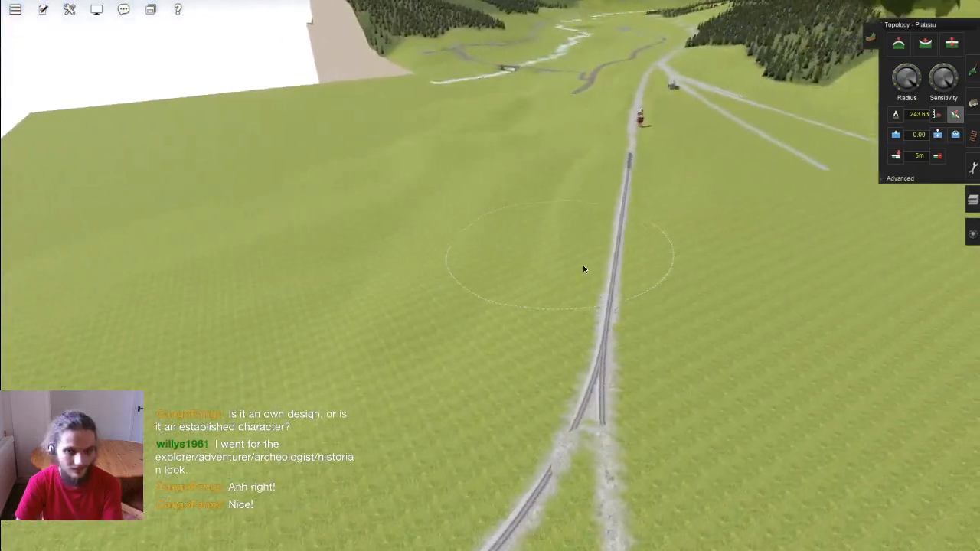
pyautogui.rightClick(565, 255)
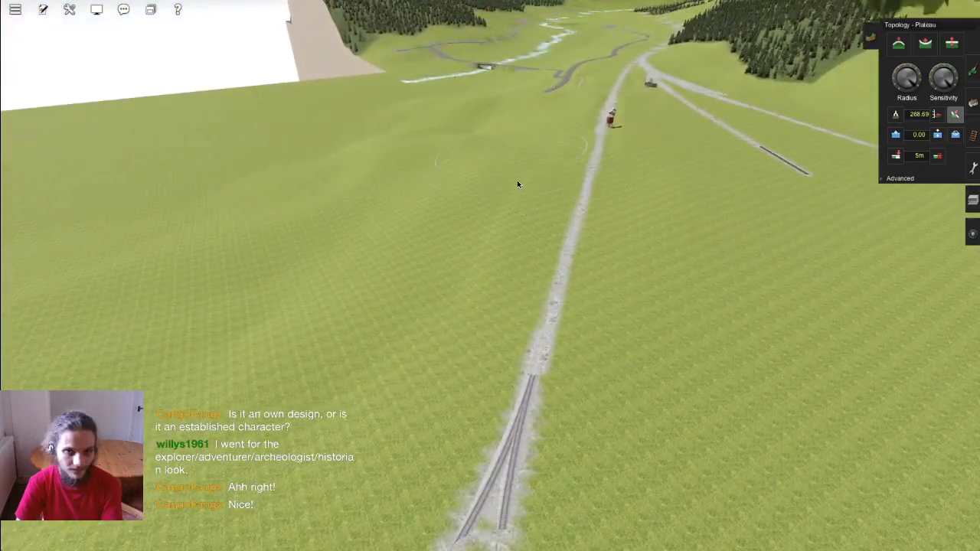
pyautogui.press('Right')
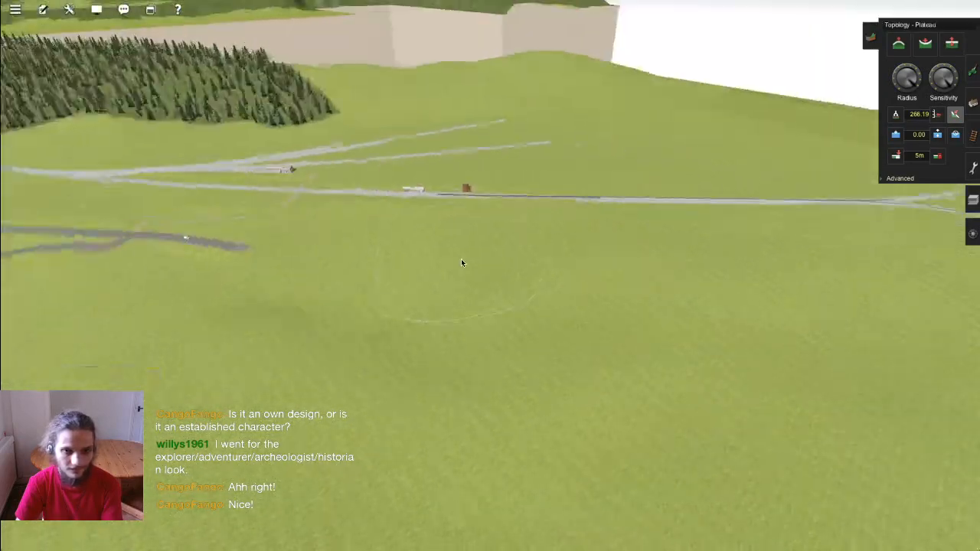
pyautogui.press('Right')
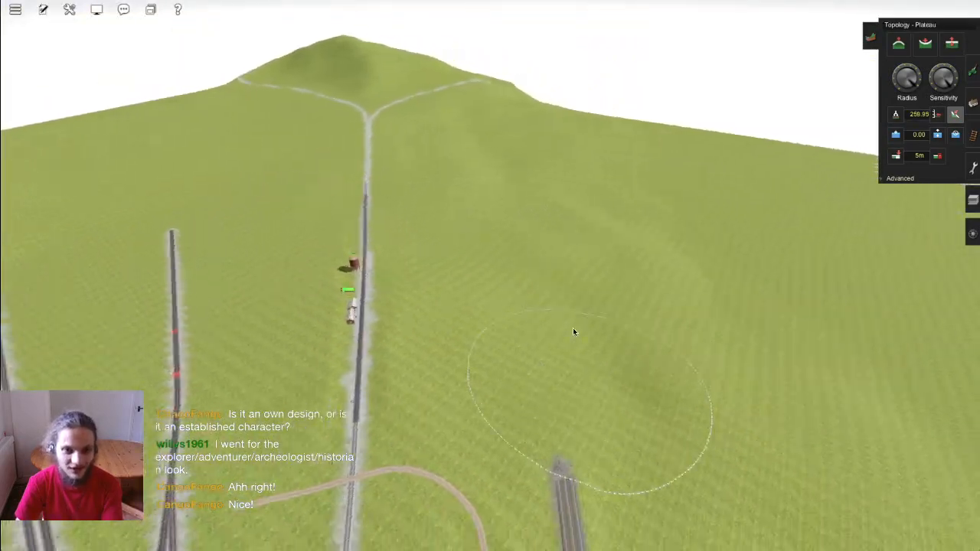
# Step: Level successively lower parts of the slope past the paved road's end to even out the hillside
pyautogui.press('Right')
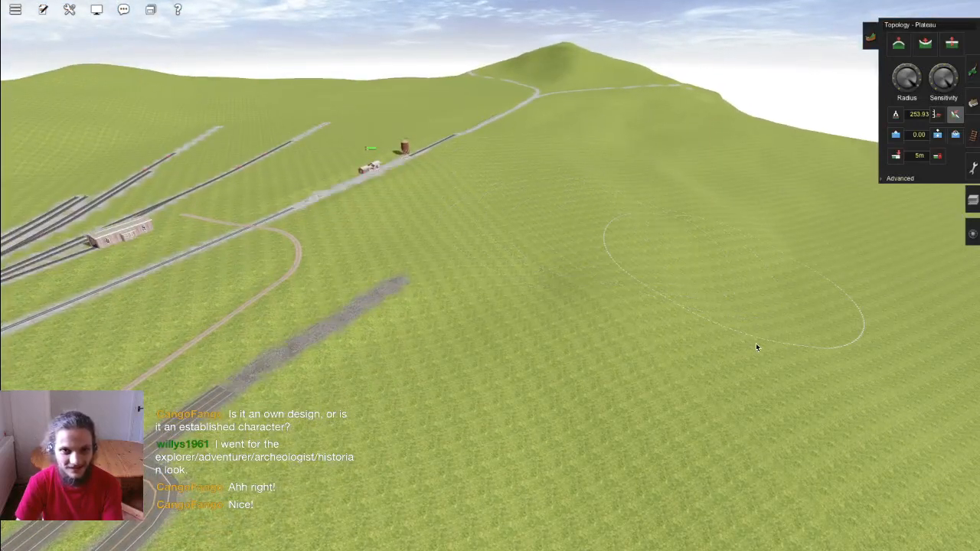
pyautogui.press('Right')
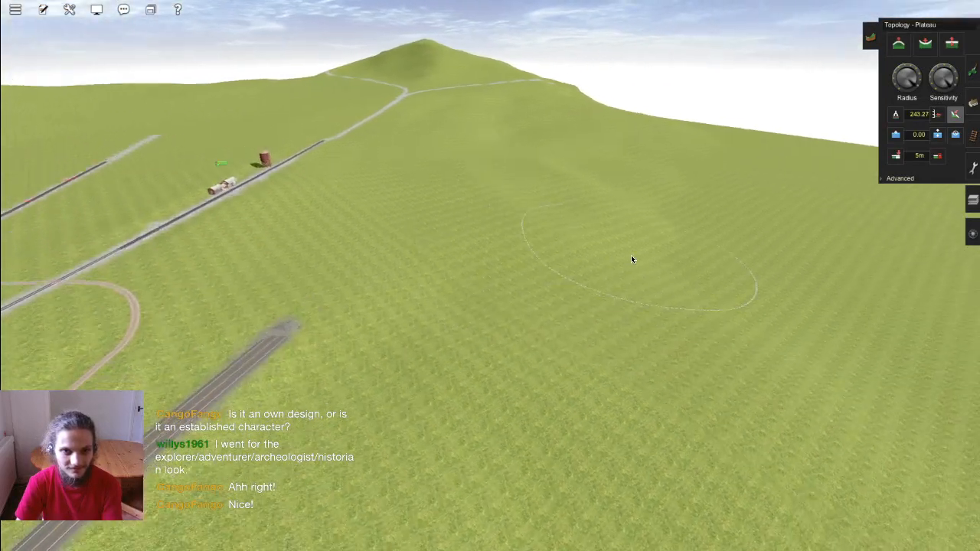
pyautogui.press('Left')
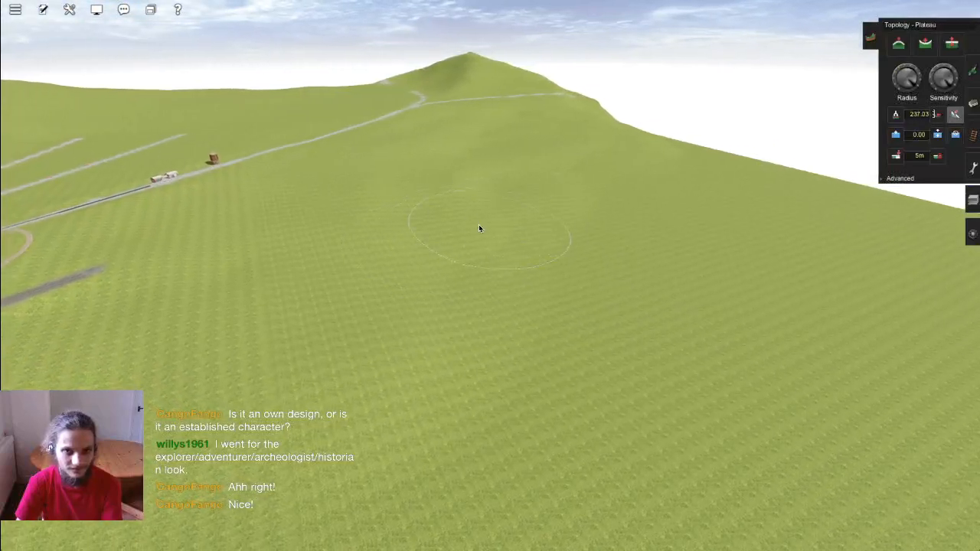
pyautogui.press('Left')
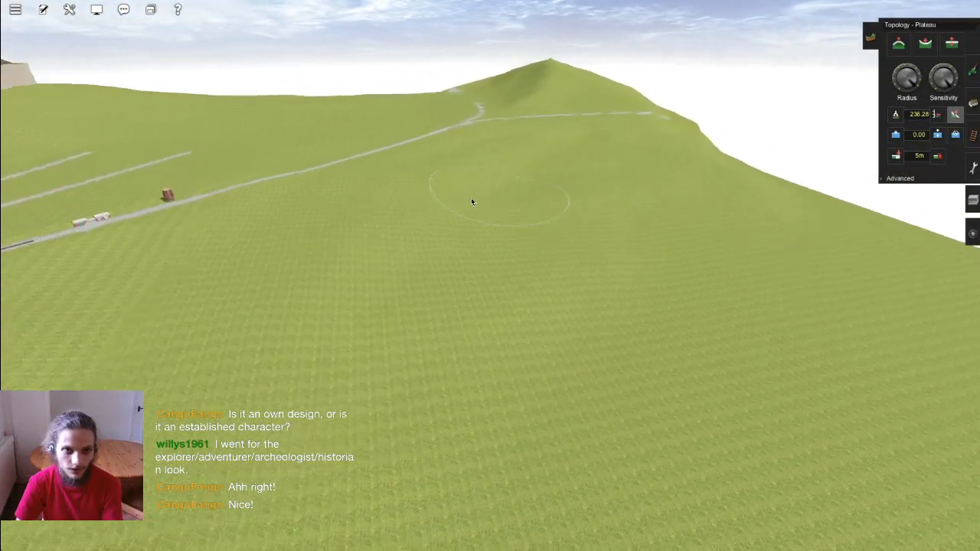
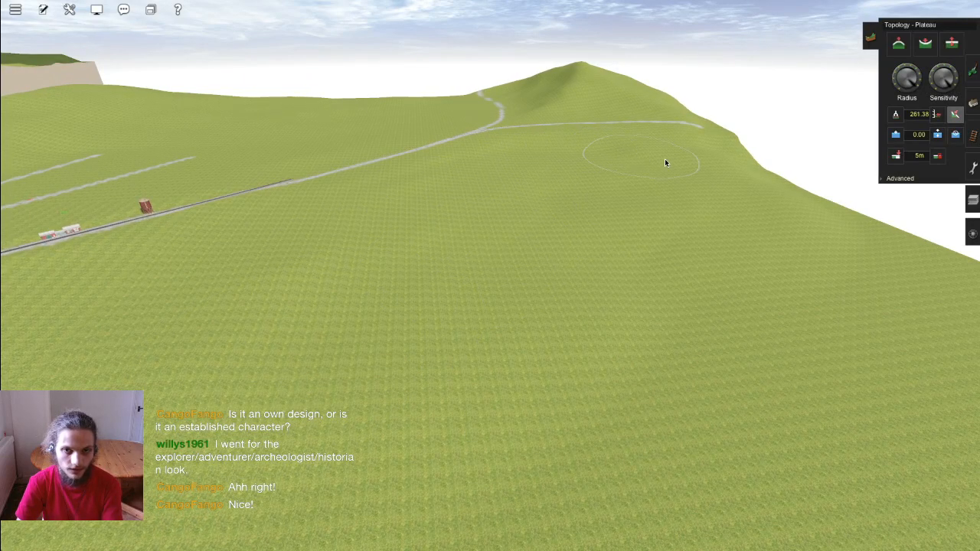
# Step: Level the ground just below the junction and the outlying right branch with the Plateau tool
pyautogui.press('Up')
pyautogui.press('Right')
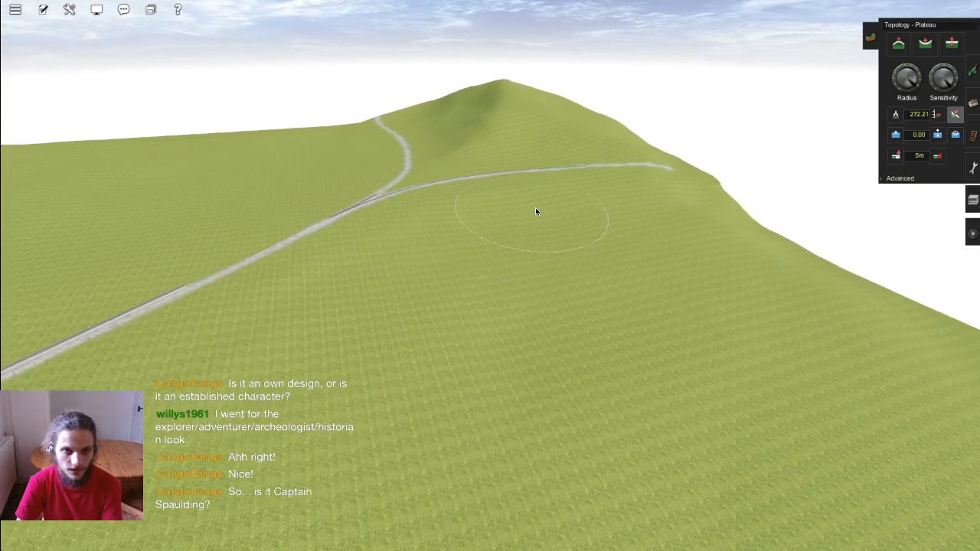
pyautogui.rightClick(540, 274)
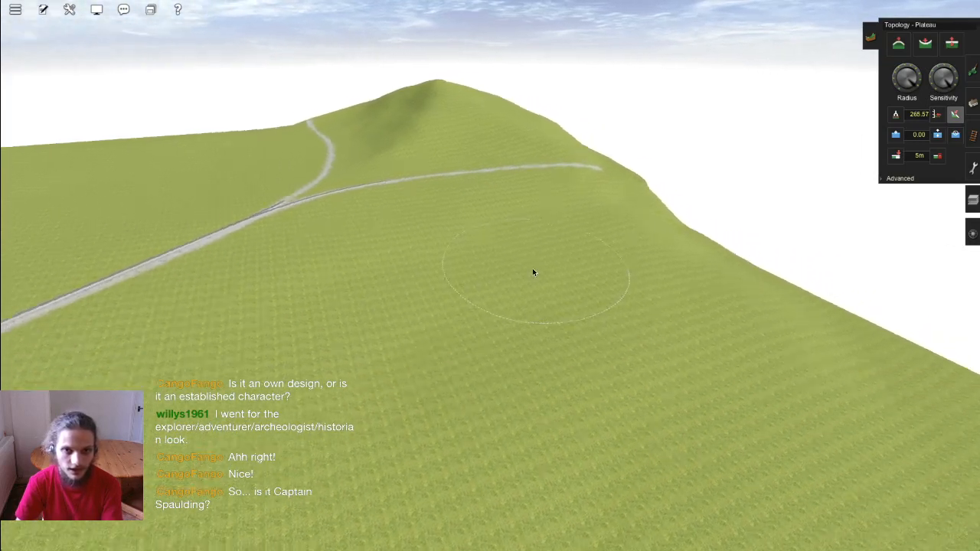
pyautogui.press('Left')
pyautogui.press('Left')
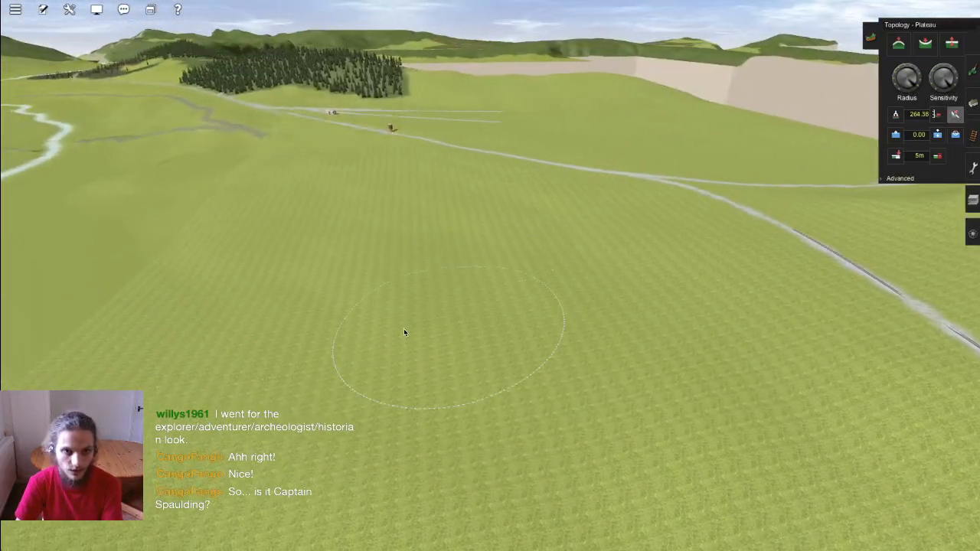
# Step: Level the lower slope beside the paved road's end with the Plateau tool
pyautogui.rightClick(404, 336)
pyautogui.press('Right')
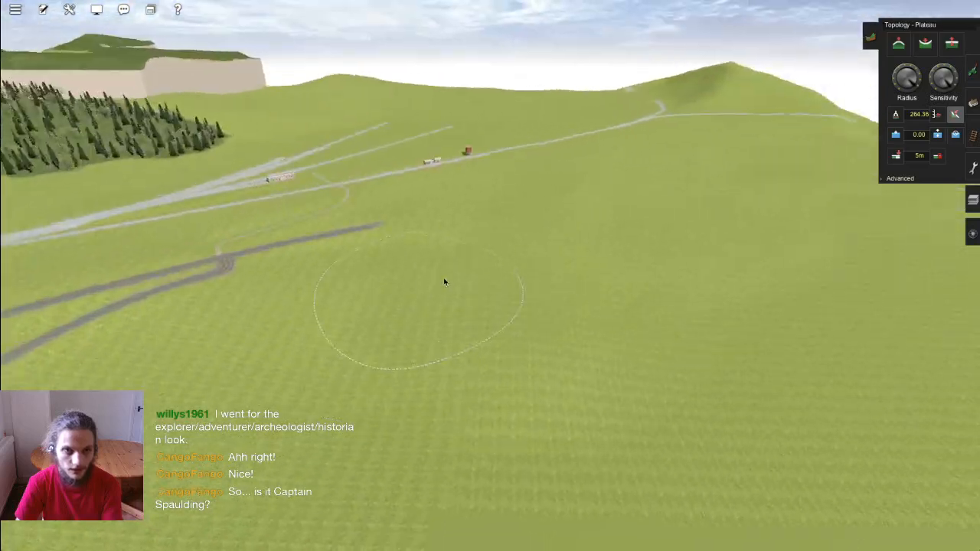
pyautogui.press('Left')
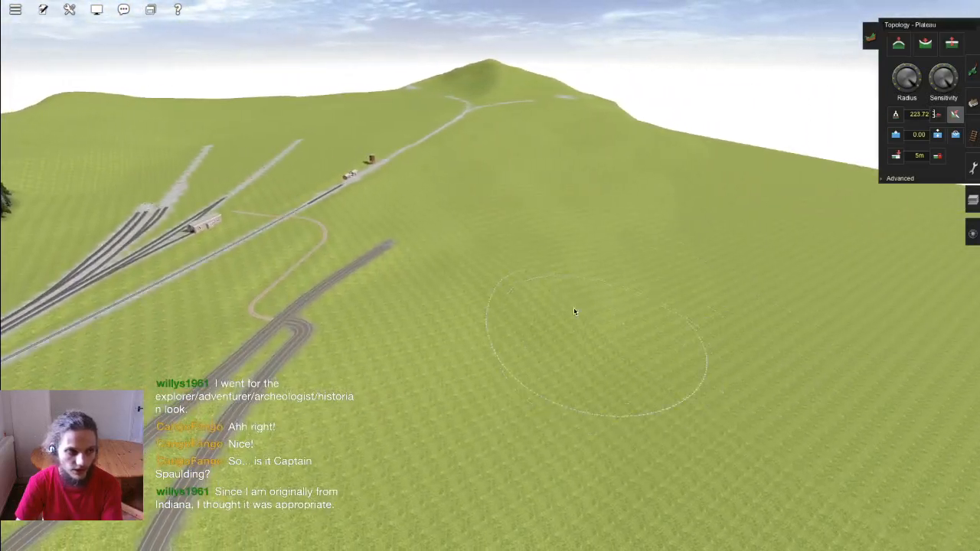
pyautogui.press('Up')
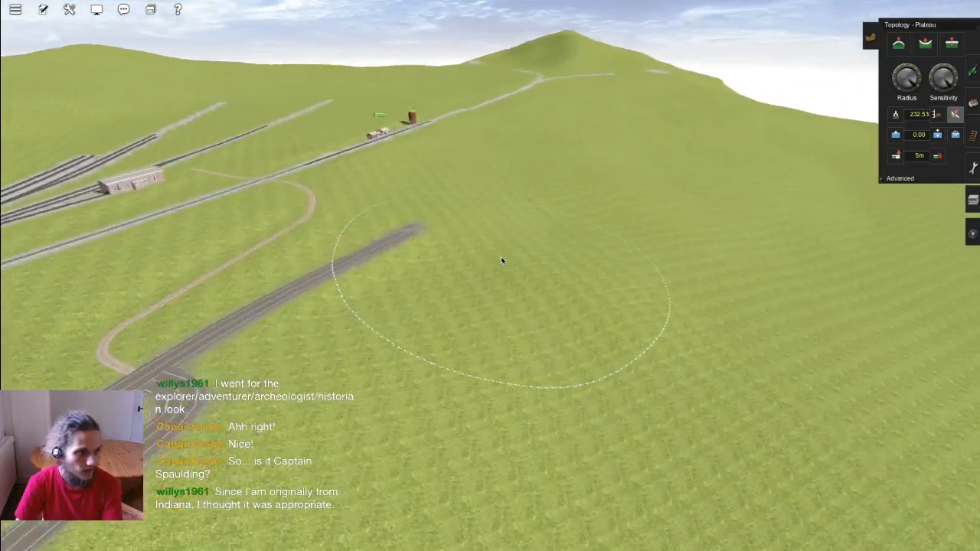
# Step: Pick up the existing paved road's spline type with Get Spline and extend the road past its end across the levelled hillside
pyautogui.press('Down')
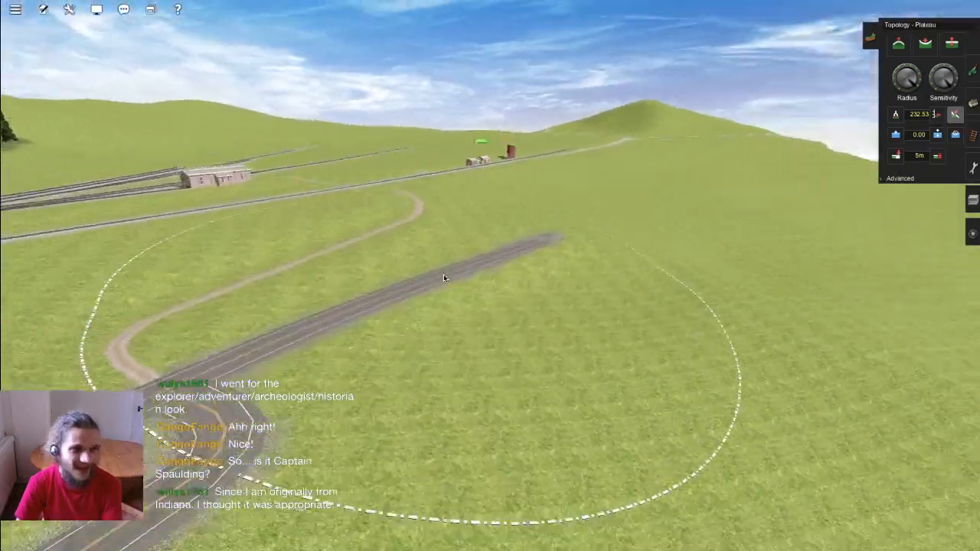
pyautogui.press('Up')
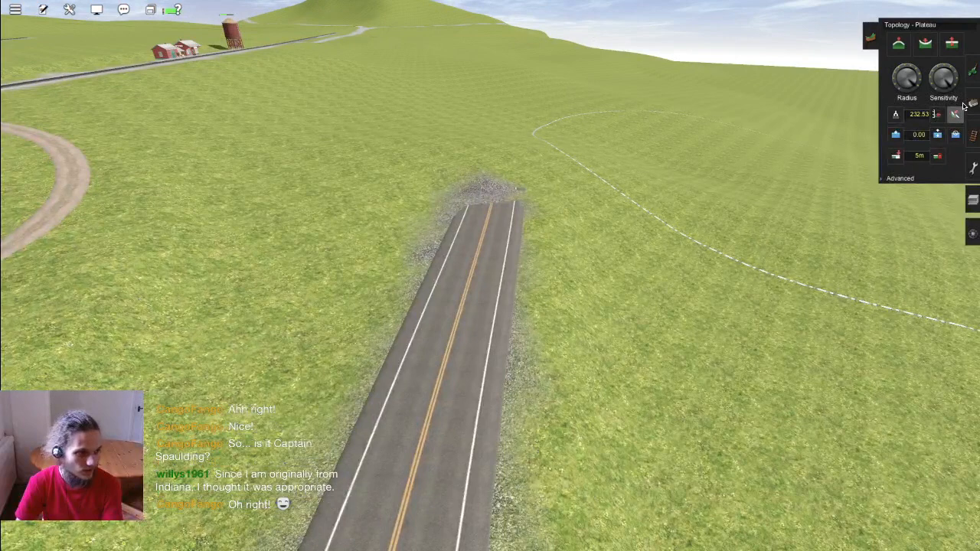
pyautogui.click(969, 104)
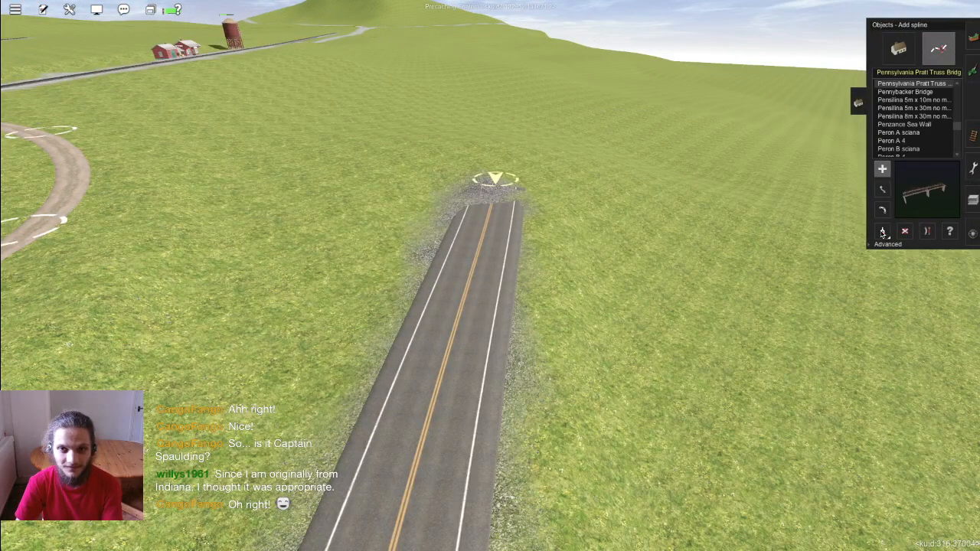
pyautogui.click(974, 199)
pyautogui.press('F3')
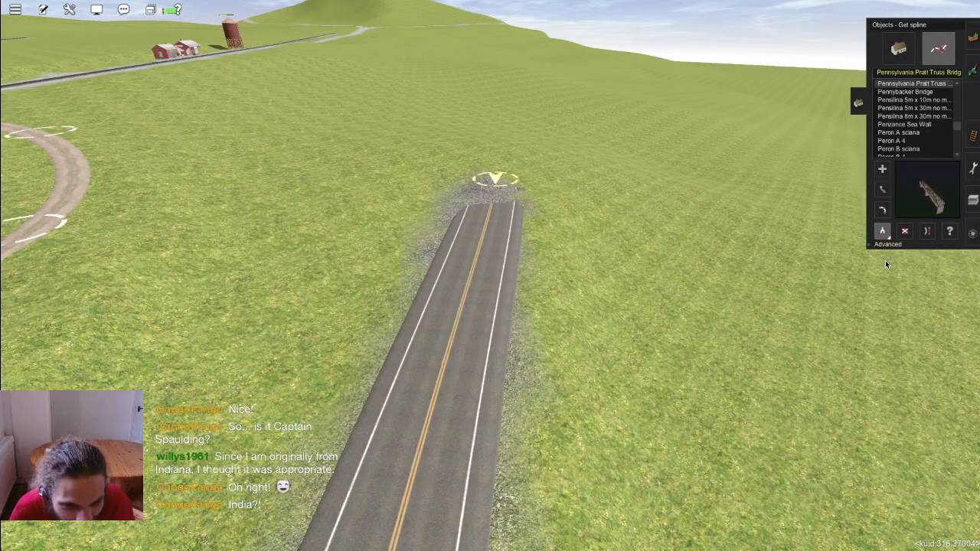
pyautogui.click(467, 247)
pyautogui.scroll(-5, 492, 226)
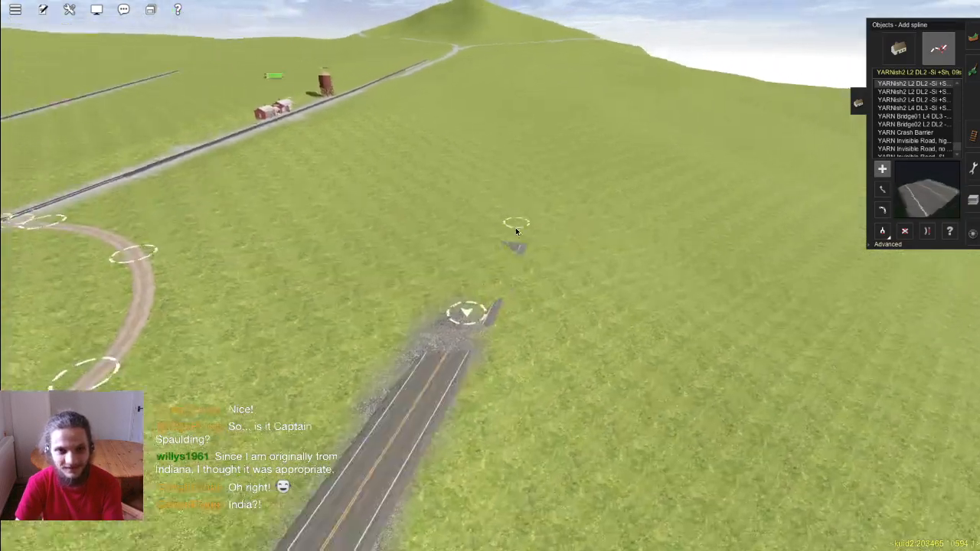
pyautogui.moveTo(516, 231); pyautogui.dragTo(475, 192, button='right')
pyautogui.scroll(10, 474, 192)
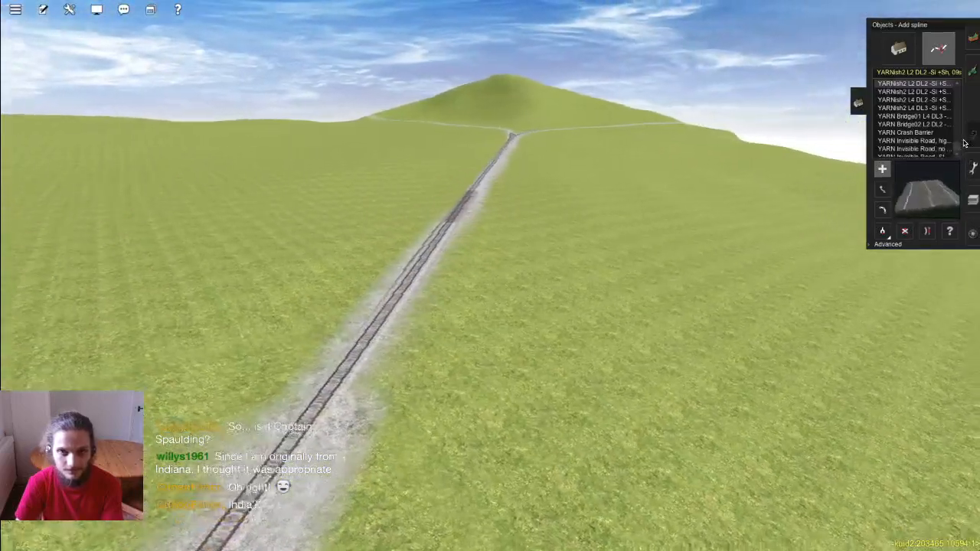
# Step: Flatten the terrain along the main track up to the junction below the hill with the track Flatten Spline tool
pyautogui.click(972, 135)
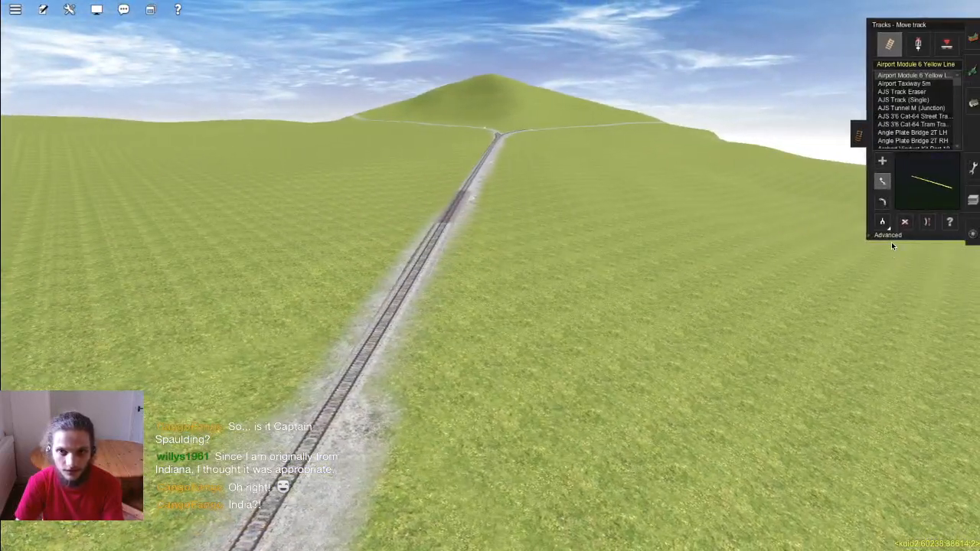
pyautogui.moveTo(432, 249); pyautogui.dragTo(496, 213, button='right')
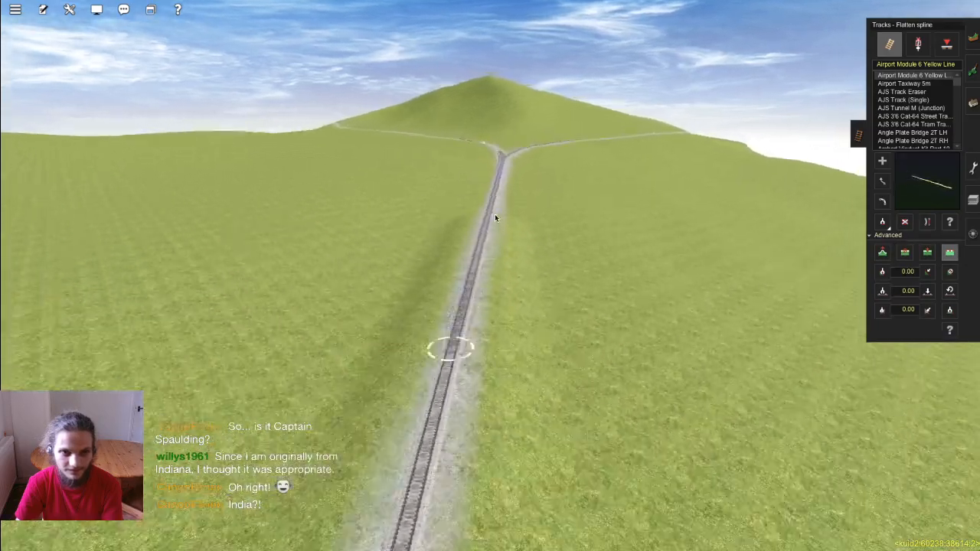
pyautogui.press('Up')
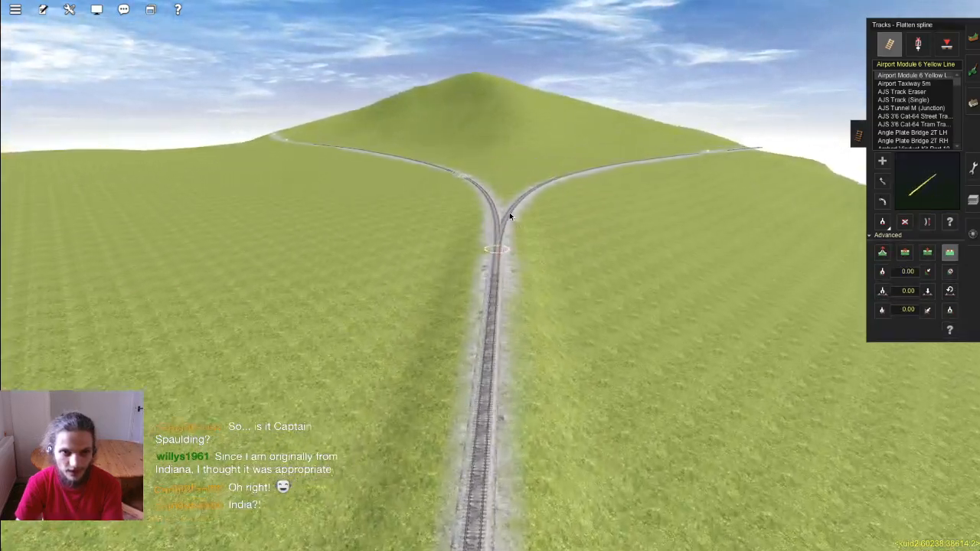
pyautogui.press('Up')
pyautogui.press('Left')
pyautogui.moveTo(444, 230); pyautogui.dragTo(766, 191, button='right')
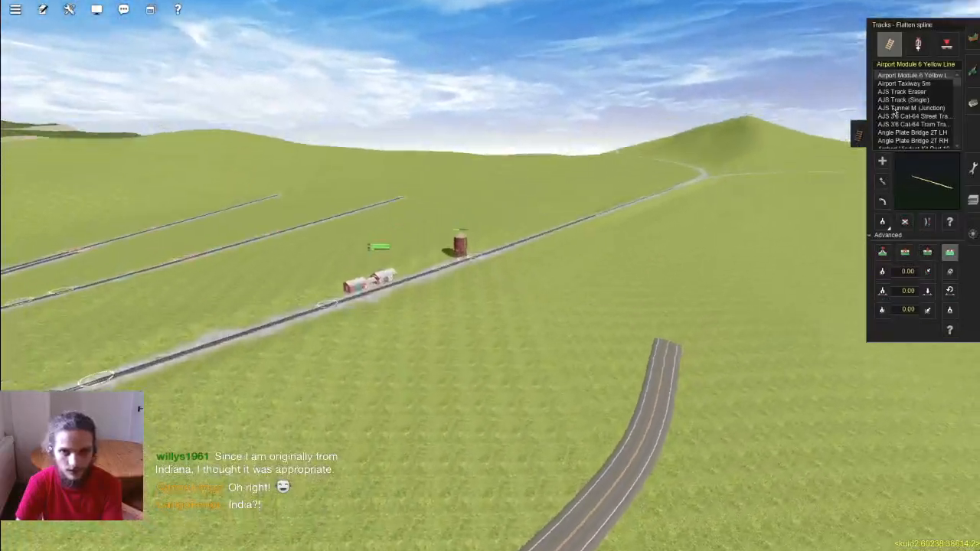
# Step: Reduce the Plateau brush radius and level the ground directly beside the main track before the water tower
pyautogui.moveTo(964, 107); pyautogui.dragTo(907, 61, button='right')
pyautogui.press('Left')
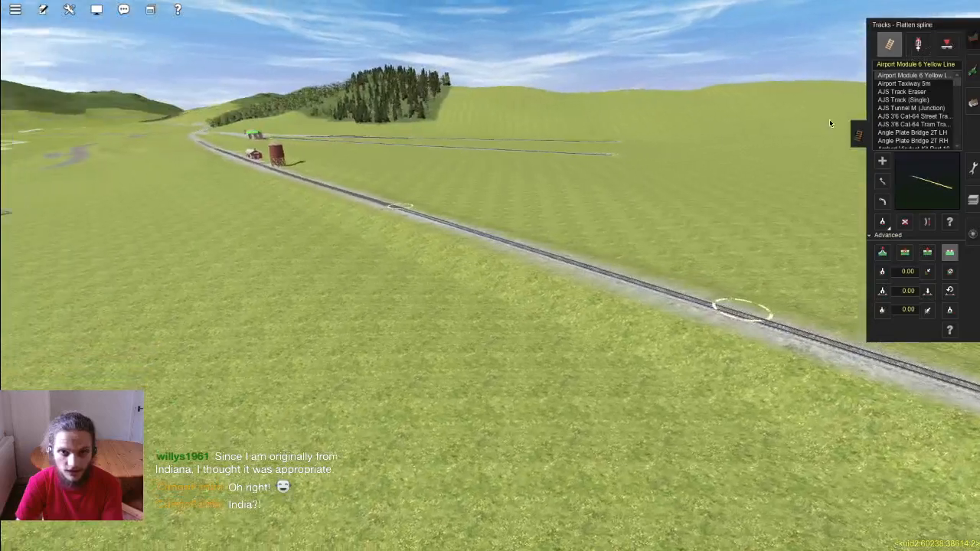
pyautogui.click(972, 38)
pyautogui.press('Up')
pyautogui.moveTo(906, 84); pyautogui.dragTo(376, 316)
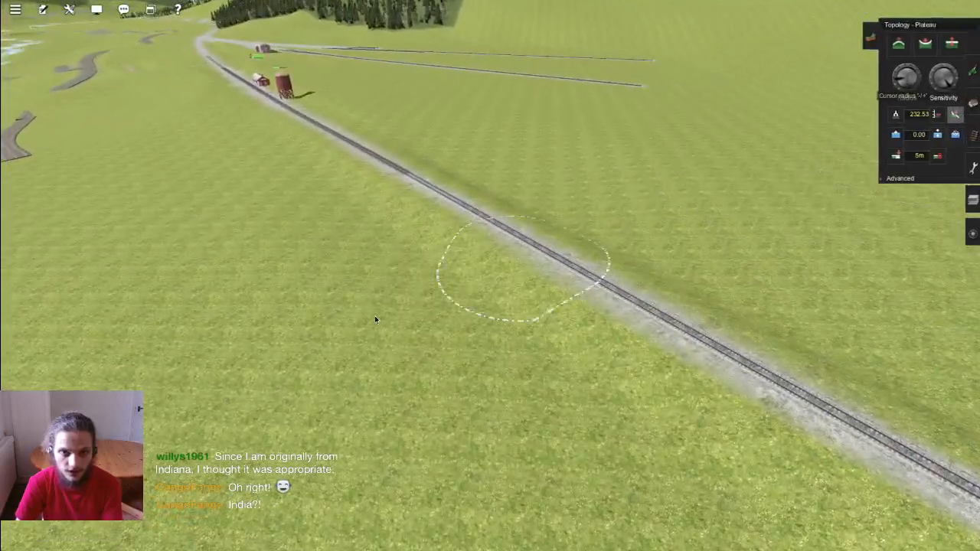
pyautogui.moveTo(500, 287); pyautogui.dragTo(578, 243)
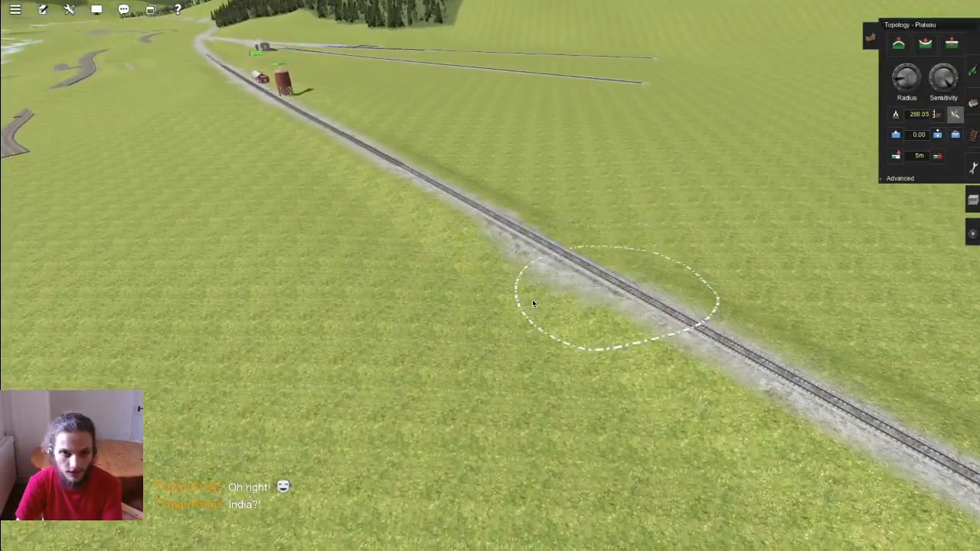
# Step: Lay a short YARNish2 two-lane road segment straight across the main track as a crossing
pyautogui.press('Left')
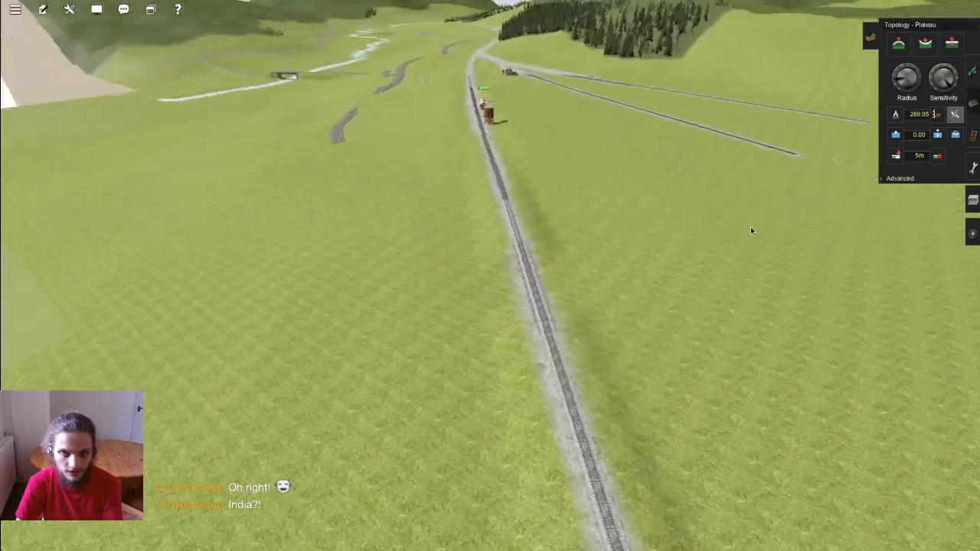
pyautogui.press('F3')
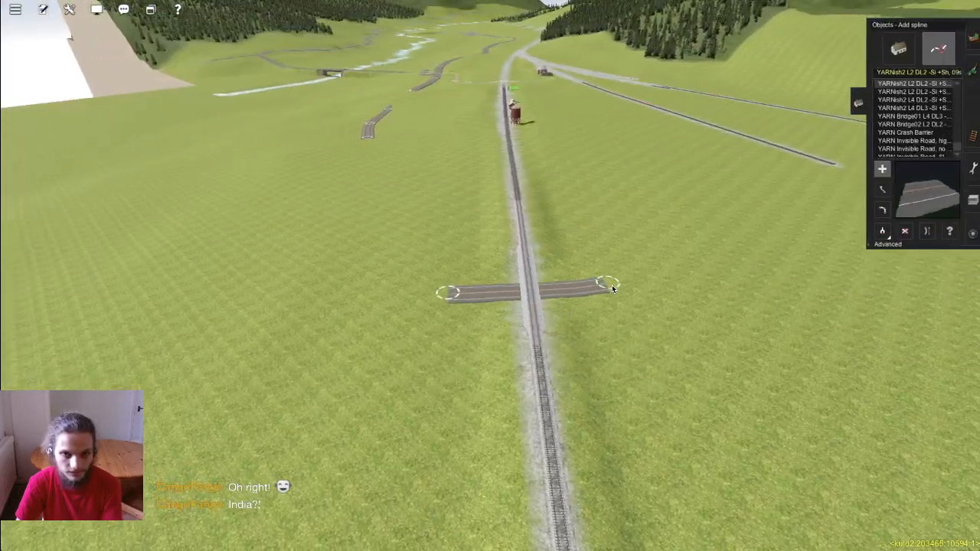
pyautogui.press('Left')
pyautogui.press('pageup')
# Step: Lower one end of the crossing road with Adjust Spline Height and flatten the terrain under the road to match
pyautogui.click(888, 244)
pyautogui.press('Down')
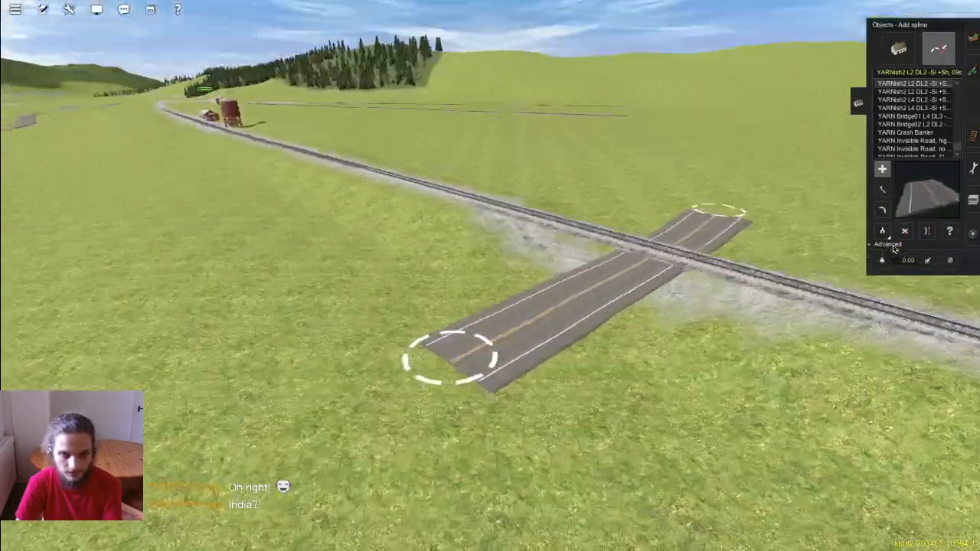
pyautogui.press('Up')
pyautogui.click(883, 262)
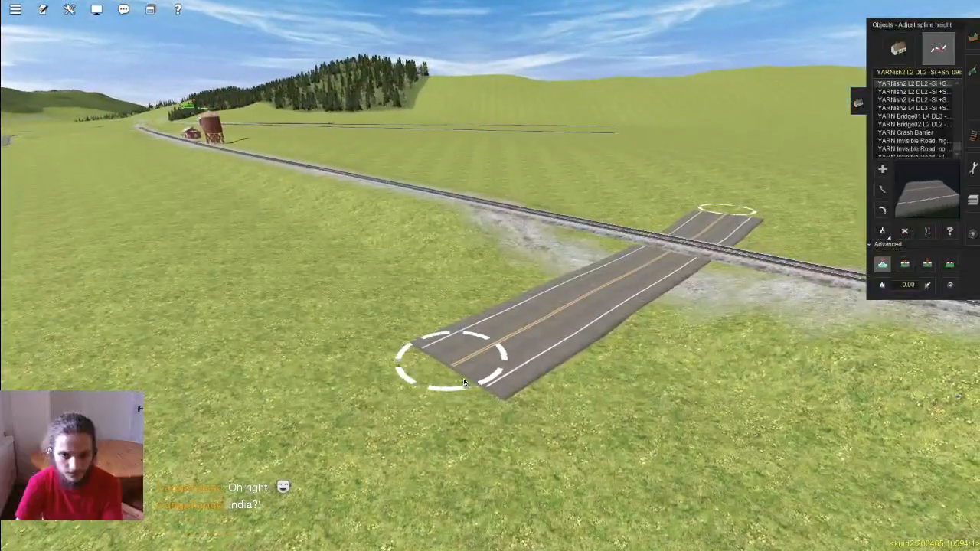
pyautogui.moveTo(452, 356); pyautogui.dragTo(452, 382)
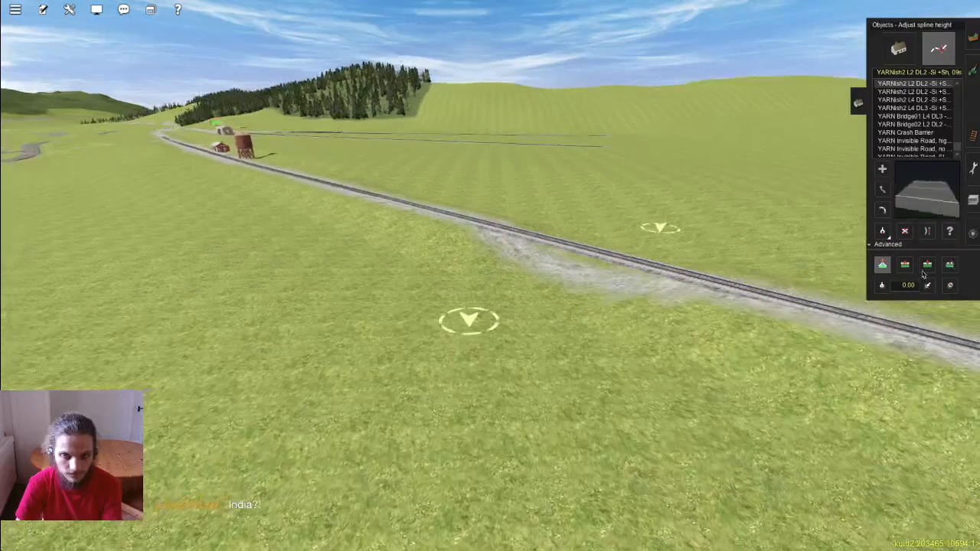
pyautogui.click(949, 263)
pyautogui.click(525, 308)
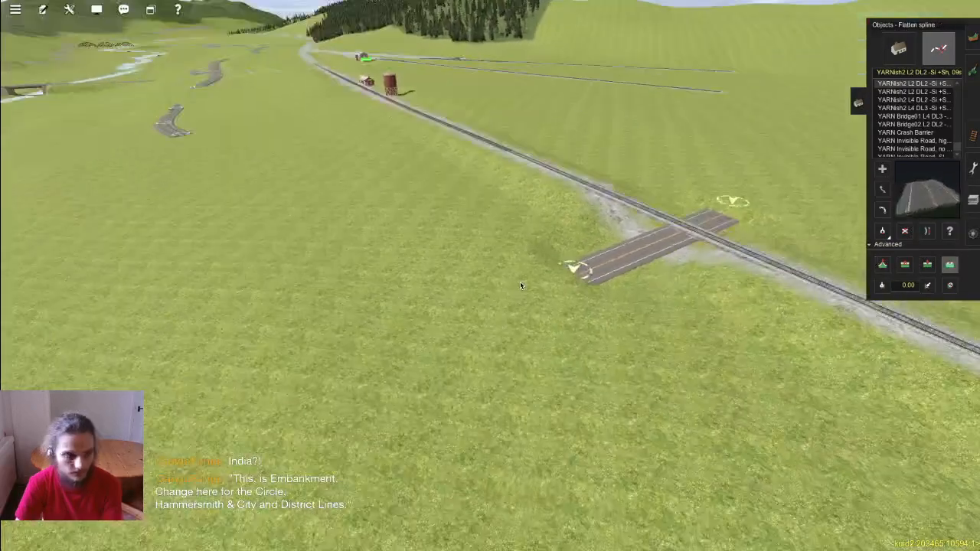
# Step: Lay a paved road alongside the main track from near the crossing to the existing road section further along
pyautogui.press('a')
pyautogui.press('Left')
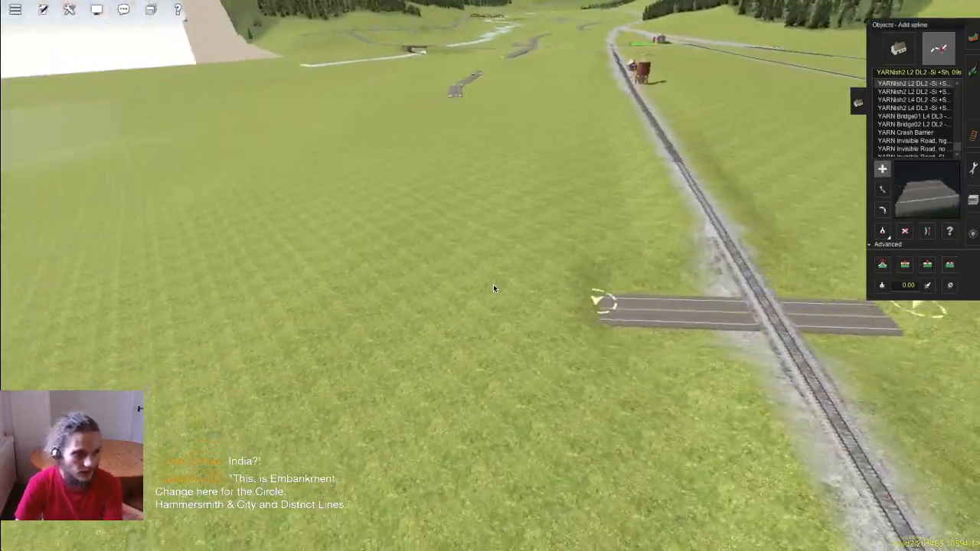
pyautogui.press('Left')
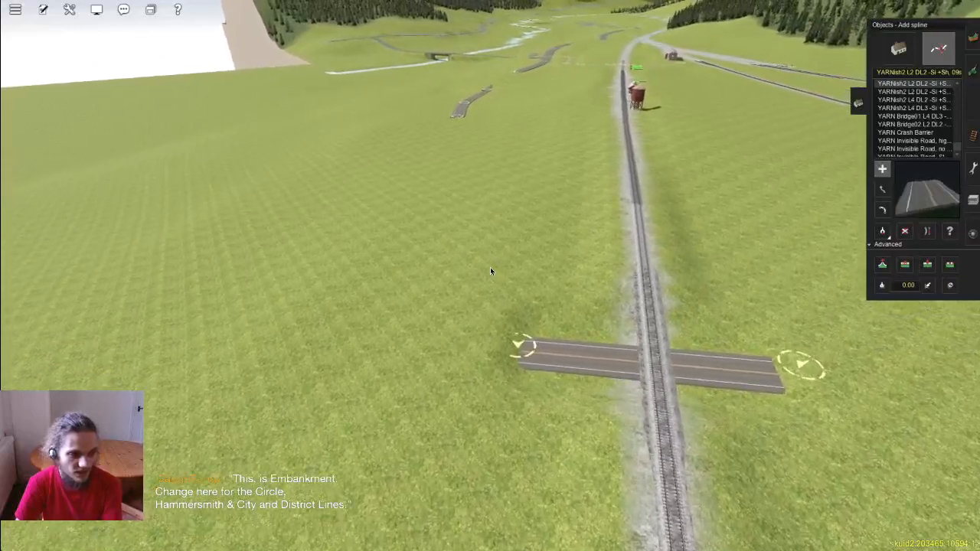
pyautogui.press('Up')
pyautogui.click(450, 237)
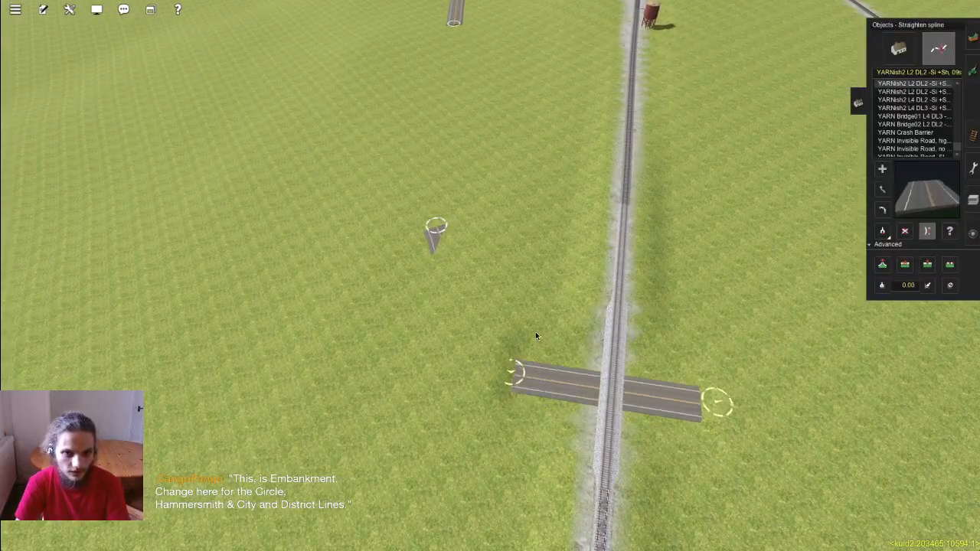
pyautogui.rightClick(448, 214)
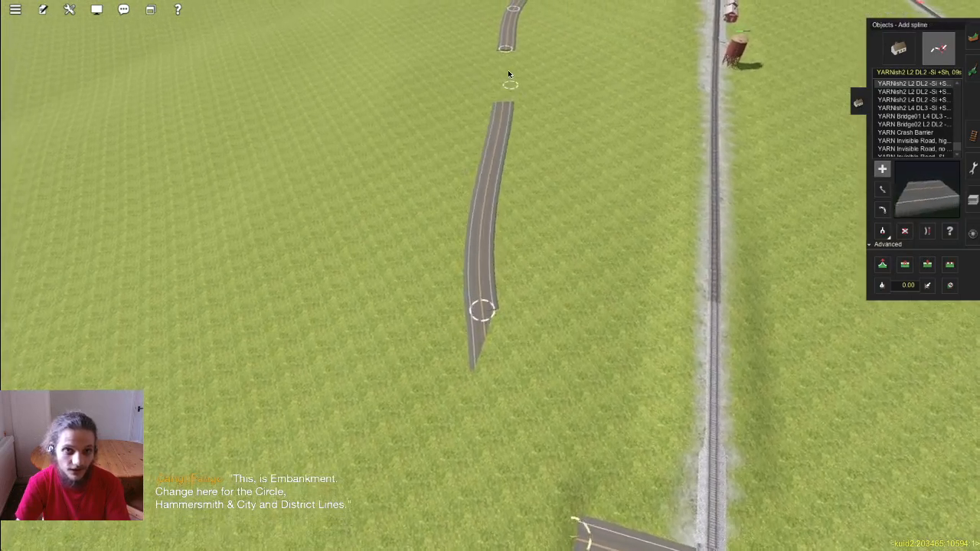
pyautogui.press('Left')
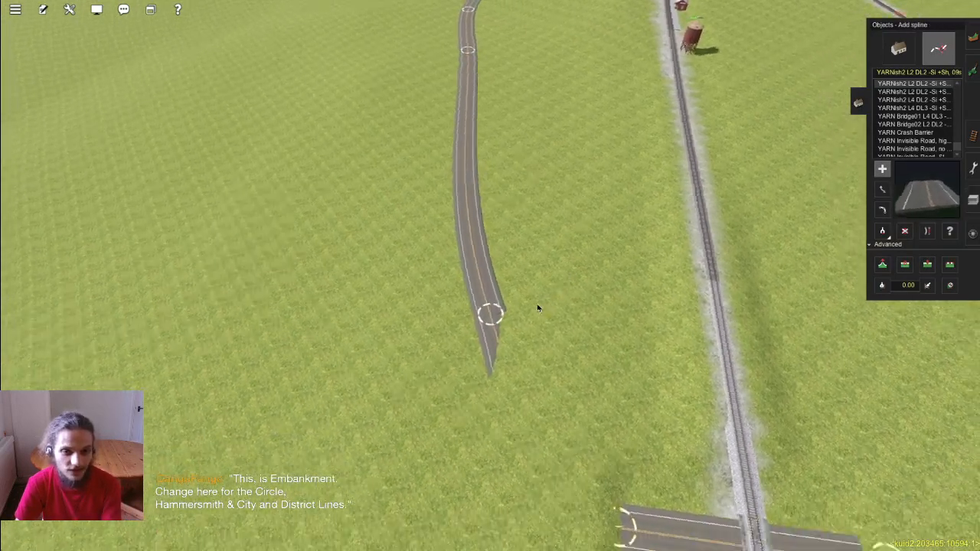
# Step: Reposition the spline points of the new road beside the track to smooth its course toward the crossing
pyautogui.press('m')
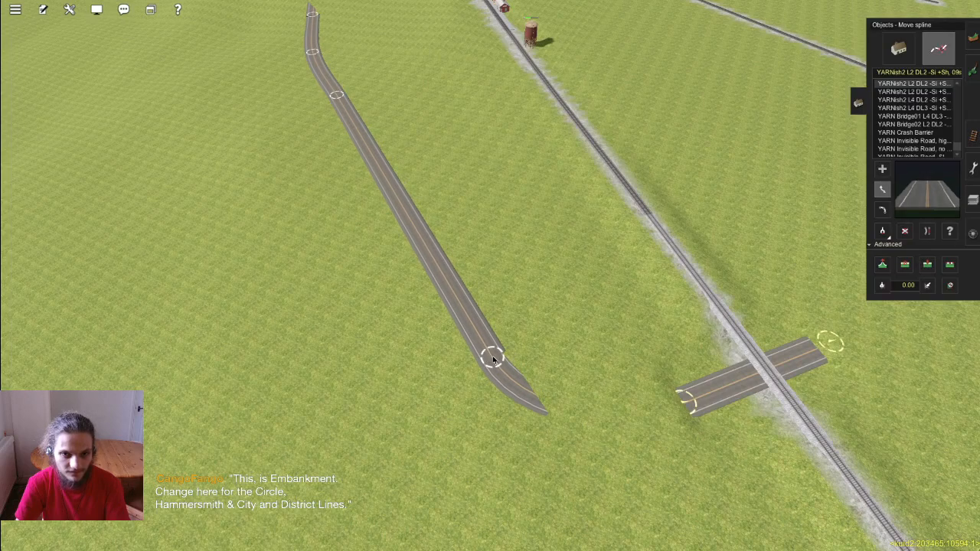
pyautogui.moveTo(496, 362); pyautogui.dragTo(344, 128, button='right')
pyautogui.moveTo(588, 297); pyautogui.dragTo(532, 279, button='right')
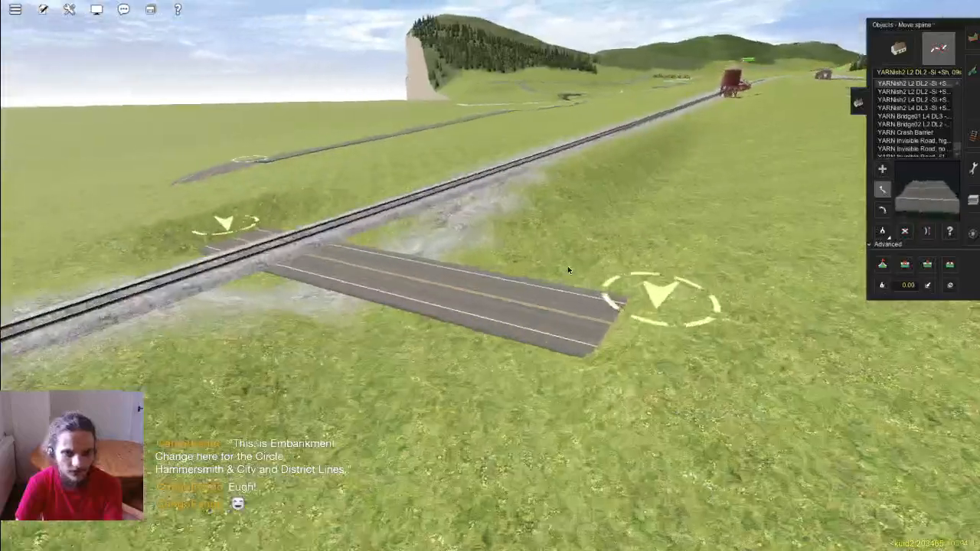
# Step: Lower the crossing road's end on the other side of the track and flatten the terrain beneath the road again
pyautogui.press('Down')
pyautogui.press('Up')
pyautogui.click(883, 265)
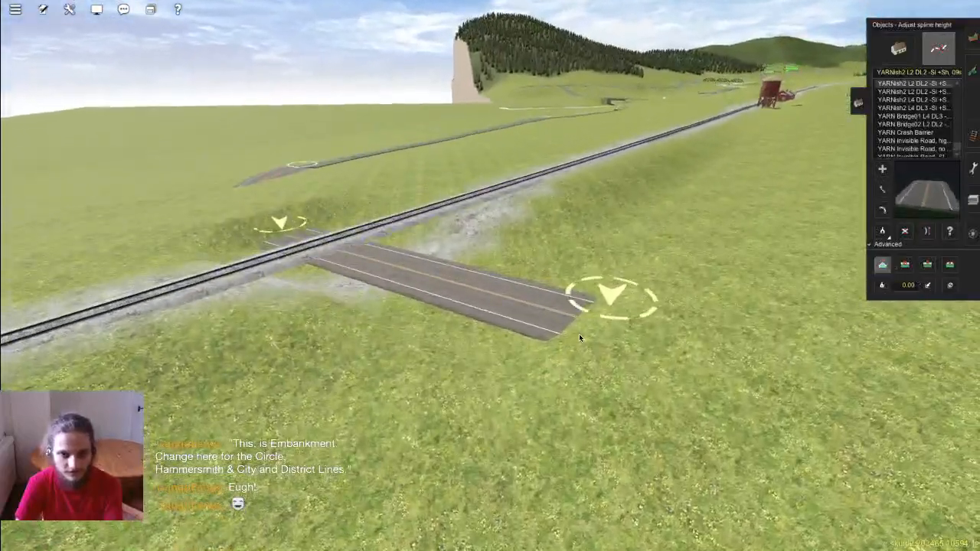
pyautogui.moveTo(579, 338); pyautogui.dragTo(595, 338)
pyautogui.press('Up')
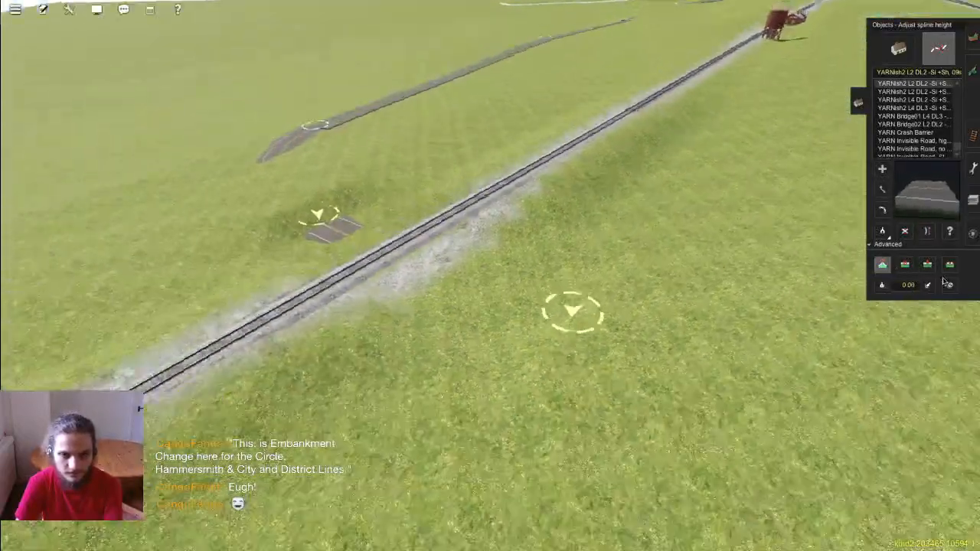
pyautogui.click(949, 265)
pyautogui.click(446, 267)
pyautogui.press('Down')
pyautogui.scroll(2, 586, 153)
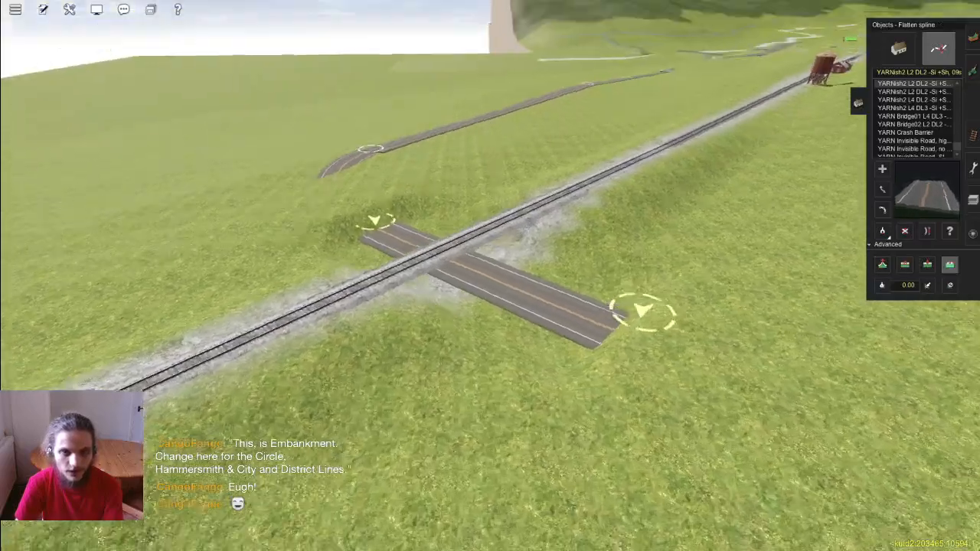
# Step: Travel across the route map from the new branch to the large yard at the route's far end and view it in 3D
pyautogui.press('Up')
pyautogui.scroll(-10, 558, 149)
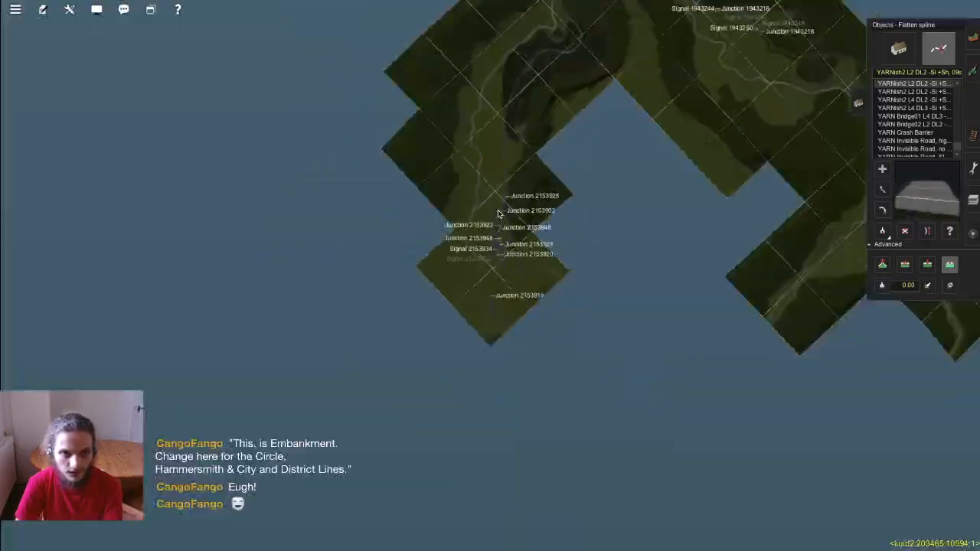
pyautogui.scroll(3, 498, 56)
pyautogui.scroll(-3, 498, 56)
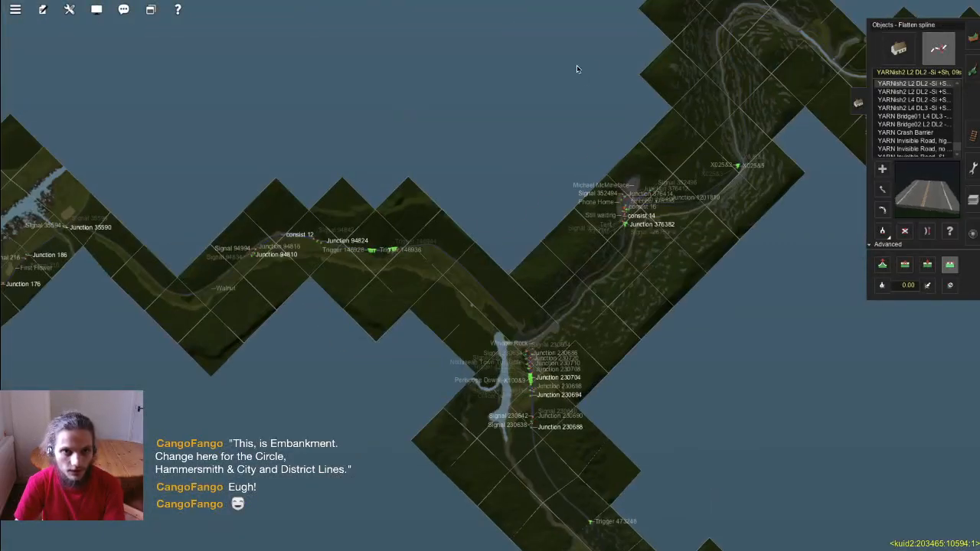
pyautogui.scroll(3, 560, 76)
pyautogui.rightClick(347, 408)
pyautogui.rightClick(268, 400)
pyautogui.rightClick(173, 310)
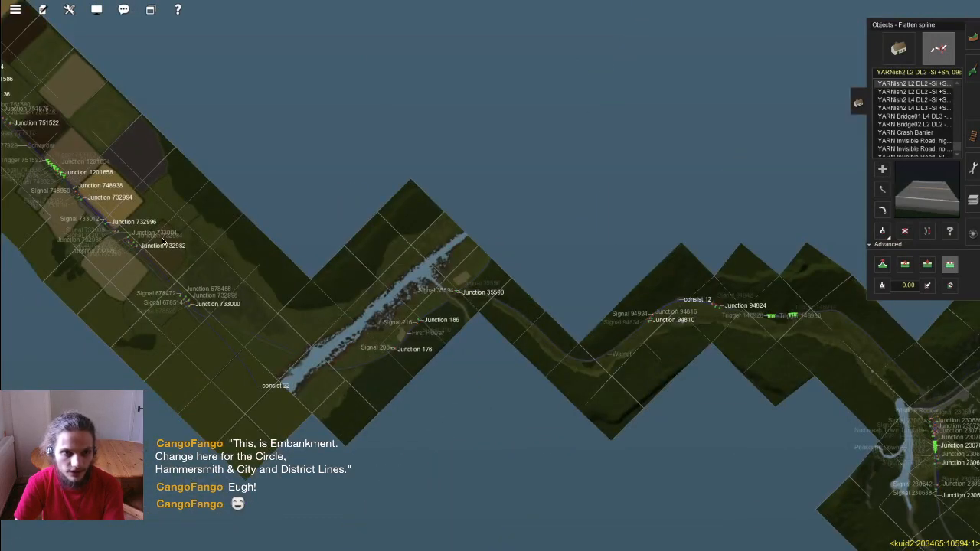
pyautogui.rightClick(153, 229)
pyautogui.rightClick(315, 145)
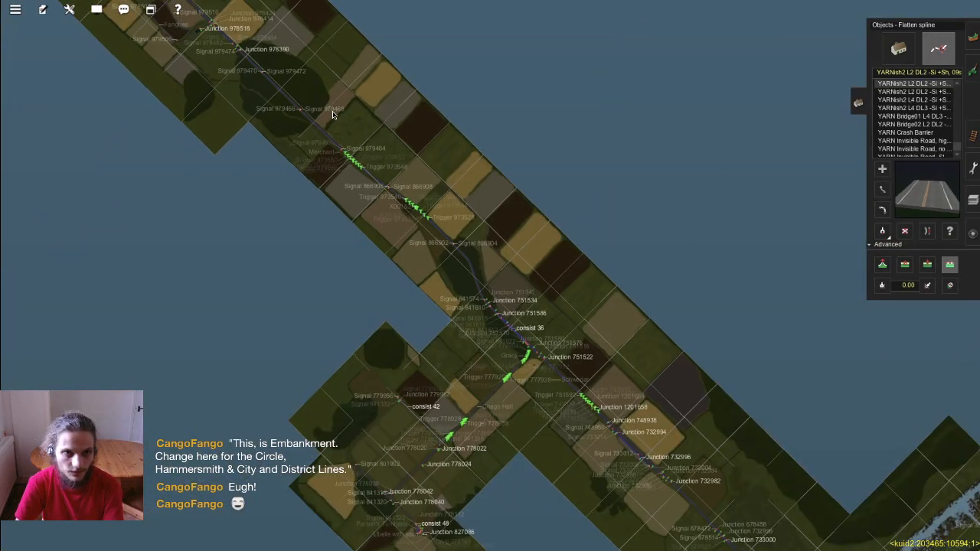
pyautogui.rightClick(334, 115)
pyautogui.rightClick(333, 115)
pyautogui.rightClick(405, 233)
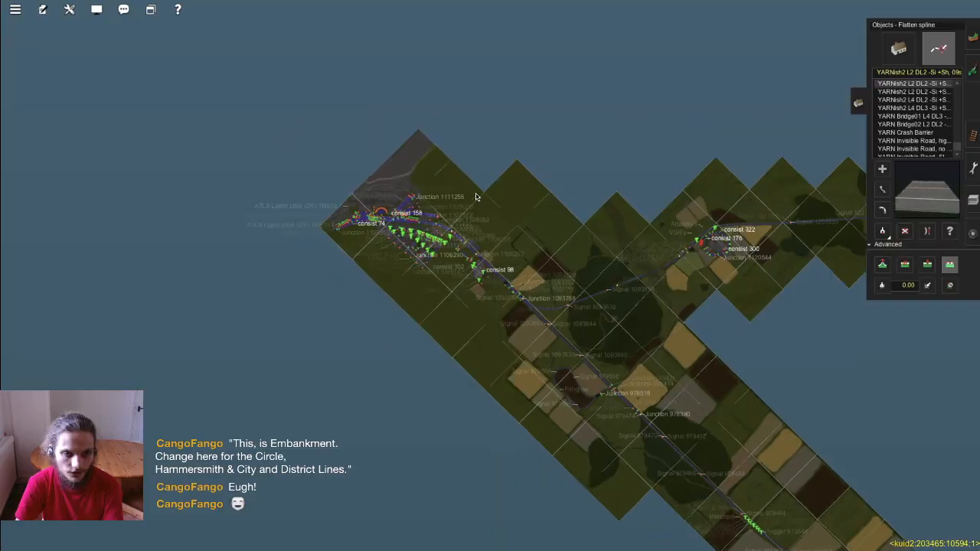
pyautogui.hotkey('ctrl', 'm')
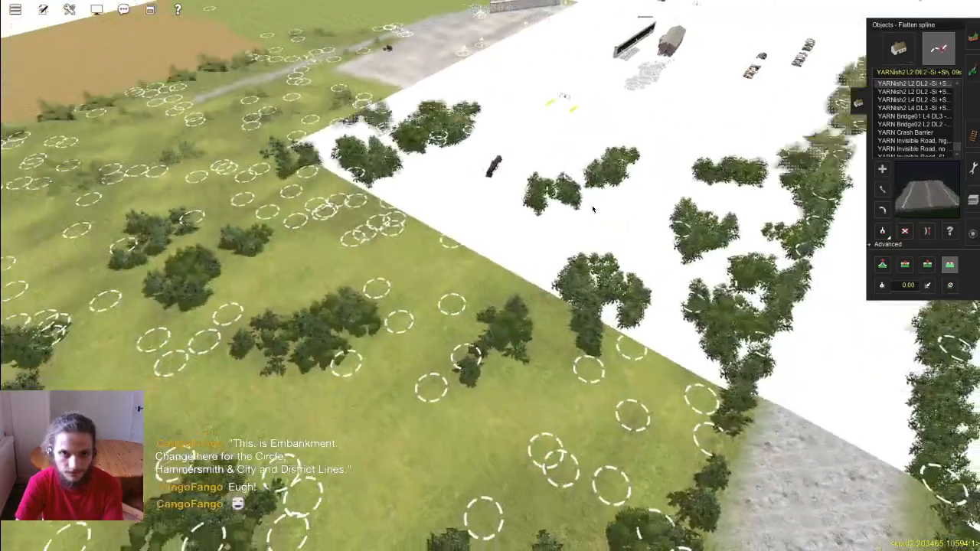
# Step: Pick up the SAM VS Bridge 12m v6 spline from the railway bridge over the road beside the large yard
pyautogui.rightClick(594, 208)
pyautogui.rightClick(600, 169)
pyautogui.press('Left')
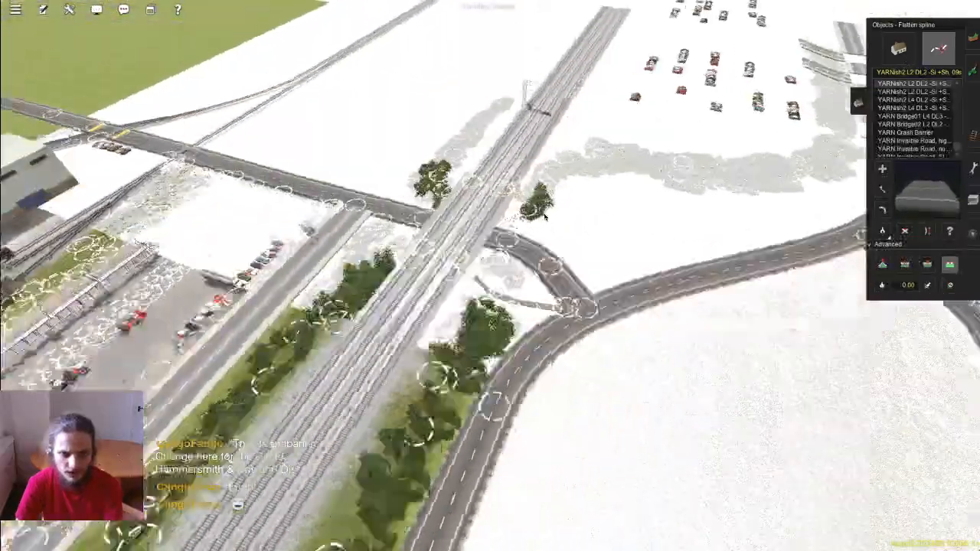
pyautogui.scroll(3, 432, 293)
pyautogui.scroll(4, 432, 293)
pyautogui.moveTo(432, 293); pyautogui.dragTo(432, 199, button='right')
pyautogui.moveTo(852, 243); pyautogui.dragTo(839, 250, button='right')
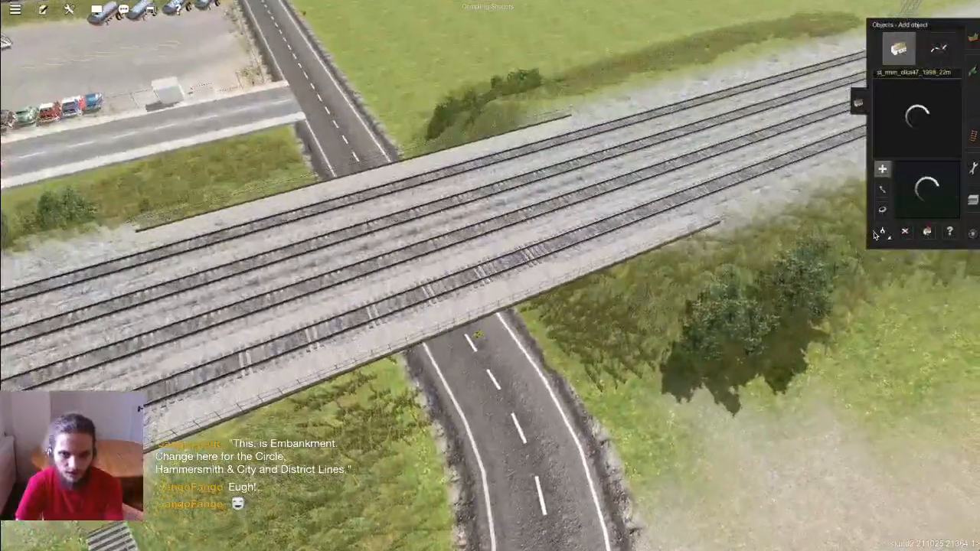
pyautogui.scroll(5, 498, 334)
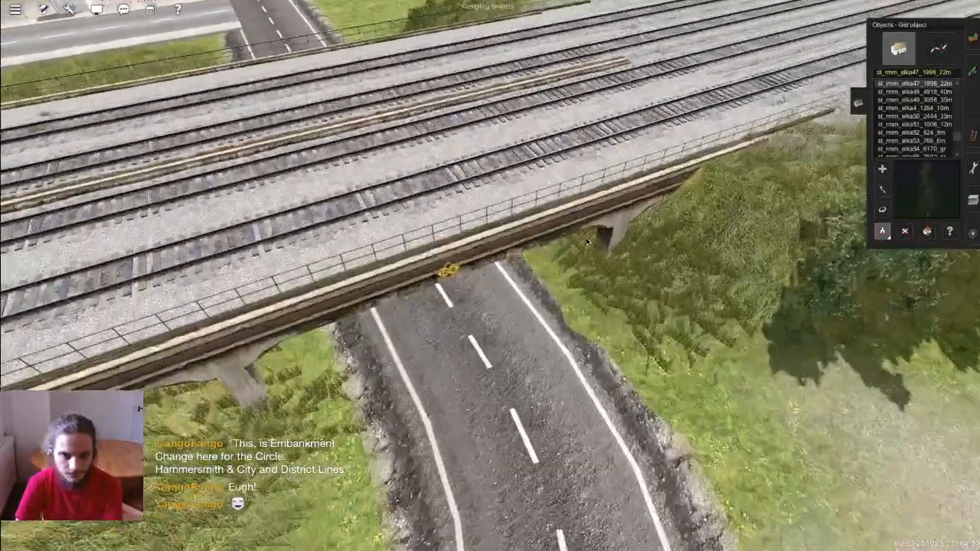
pyautogui.press('Down')
pyautogui.press('Up')
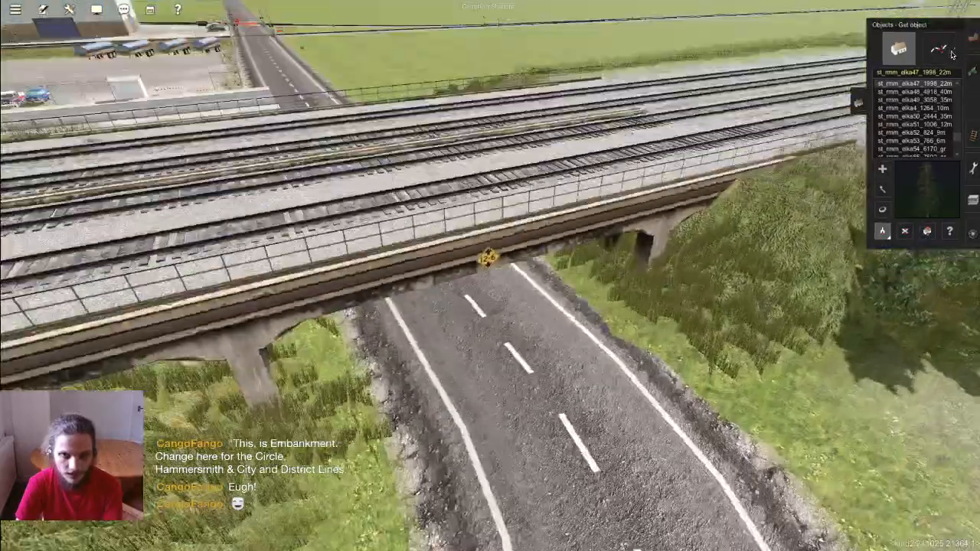
pyautogui.click(939, 48)
pyautogui.click(882, 231)
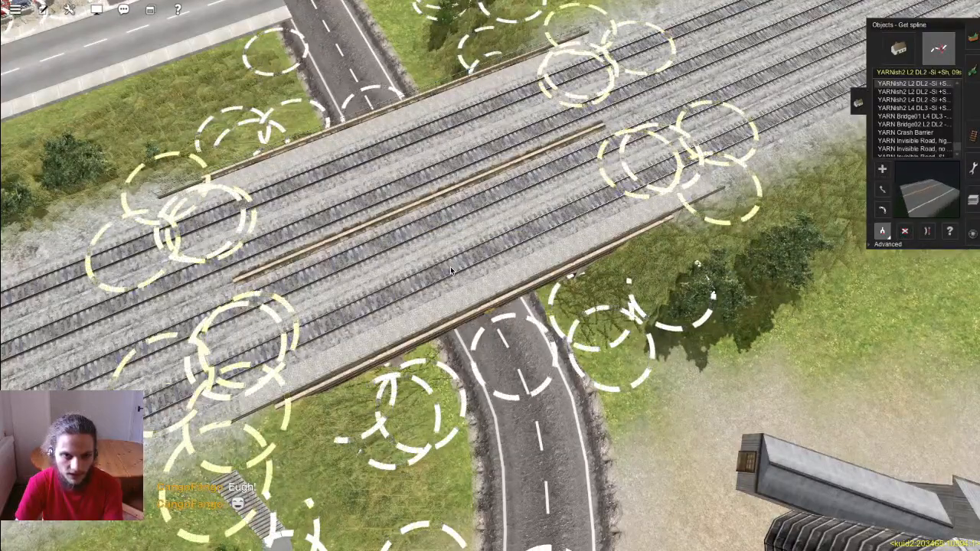
pyautogui.click(473, 236)
# Step: Travel across the route map to the branch line where the paved road passes beneath the track
pyautogui.scroll(-3, 473, 232)
pyautogui.scroll(-10, 561, 387)
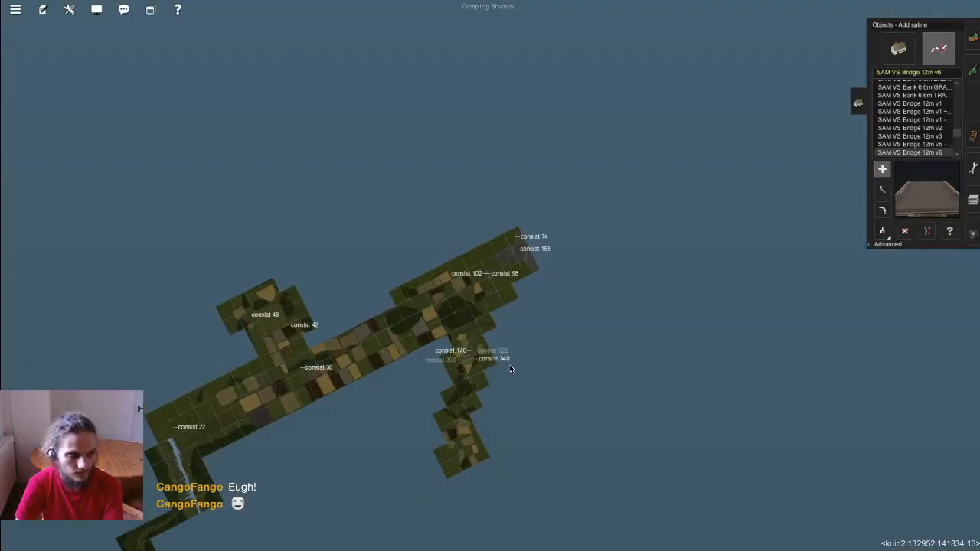
pyautogui.rightClick(215, 421)
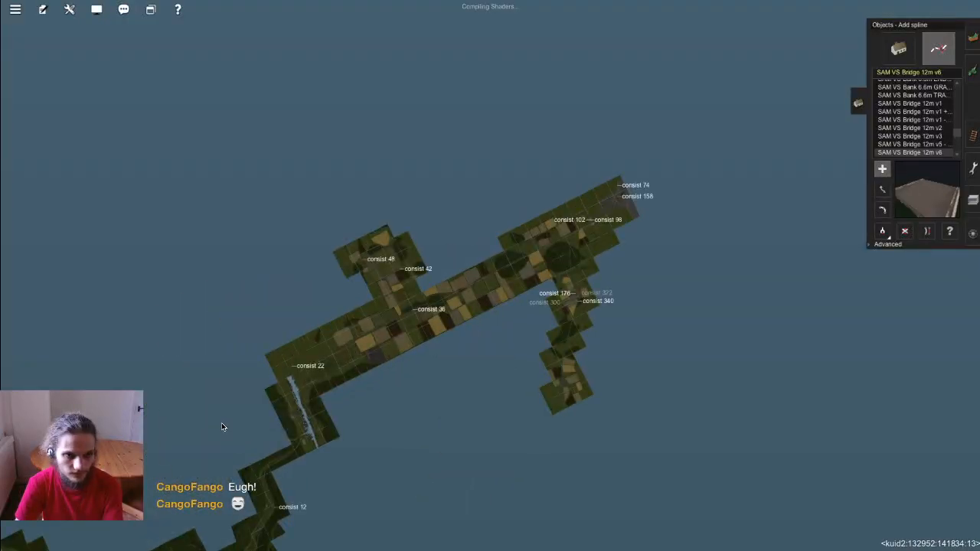
pyautogui.rightClick(217, 432)
pyautogui.rightClick(370, 415)
pyautogui.scroll(10, 528, 269)
pyautogui.scroll(-10, 540, 295)
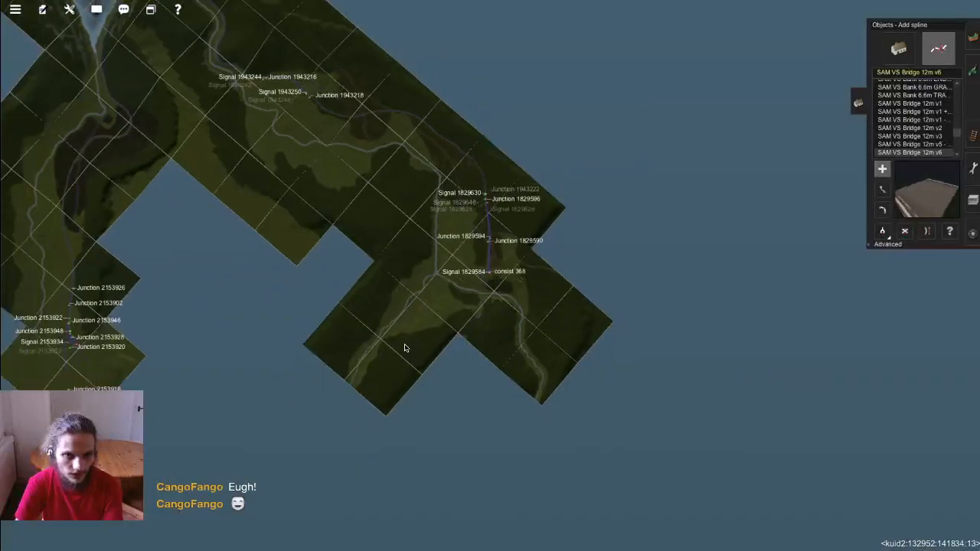
pyautogui.scroll(10, 461, 212)
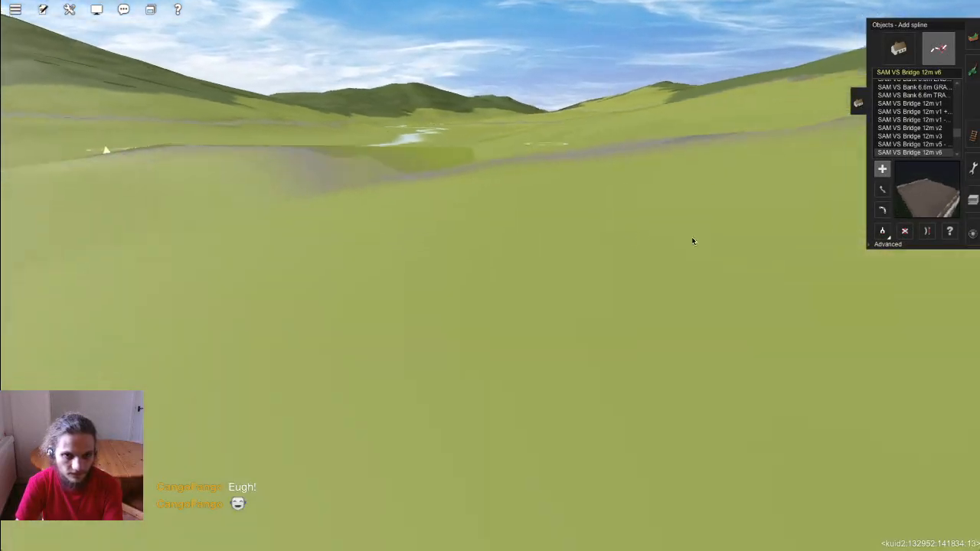
pyautogui.scroll(10, 656, 211)
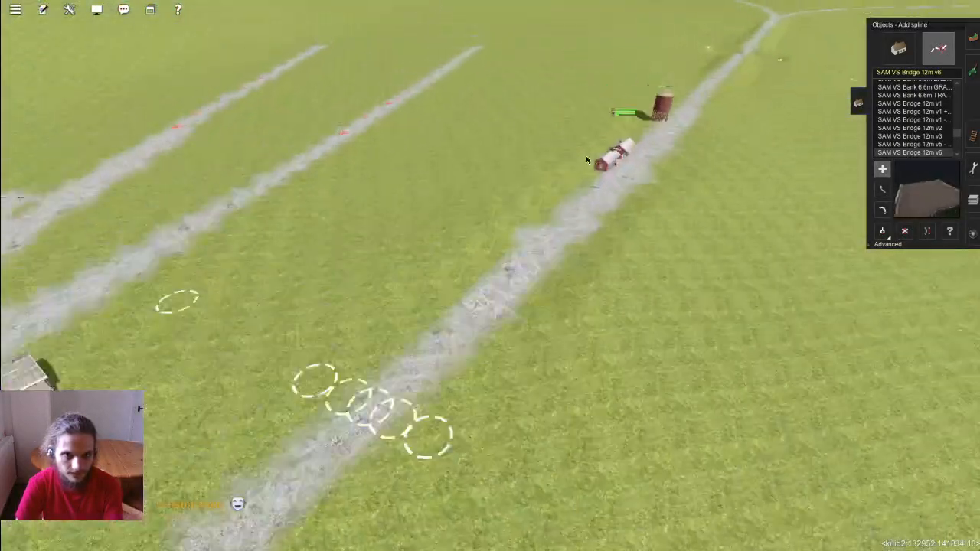
pyautogui.moveTo(586, 159); pyautogui.dragTo(462, 262, button='right')
pyautogui.scroll(3, 462, 263)
pyautogui.scroll(5, 434, 271)
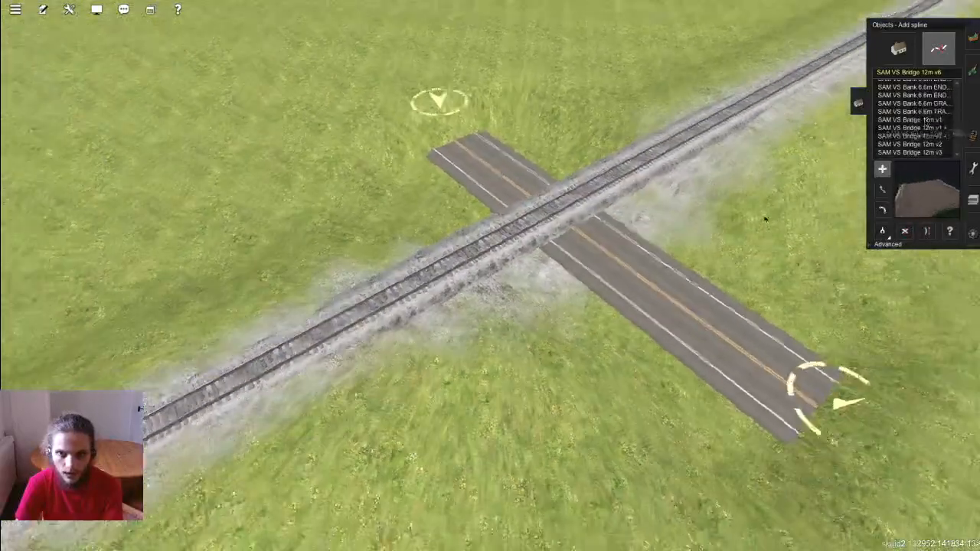
# Step: Try out the SAM VS Bridge 12m v6 and SAM VS Bank 6m splines across the road beside the track
pyautogui.click(493, 401)
pyautogui.click(760, 220)
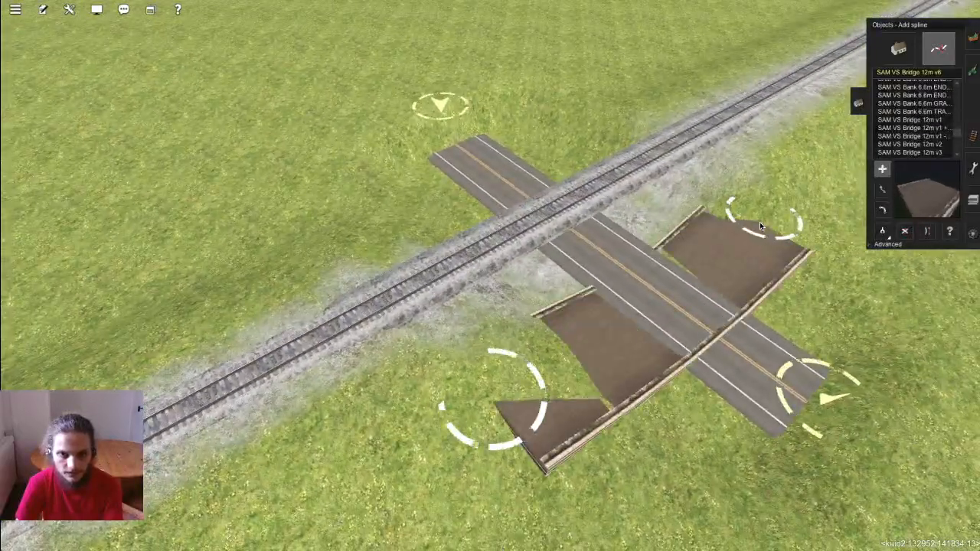
pyautogui.rightClick(669, 344)
pyautogui.scroll(2, 942, 122)
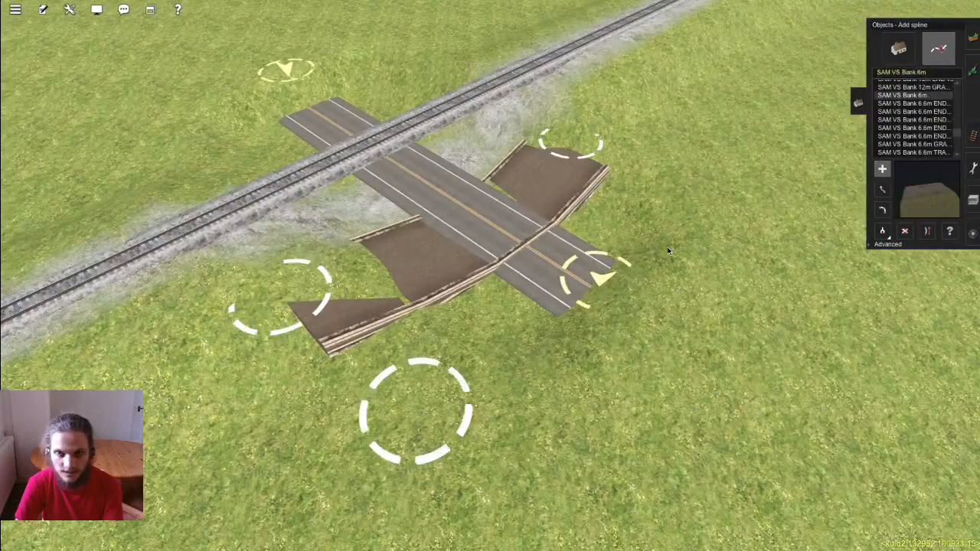
pyautogui.click(692, 223)
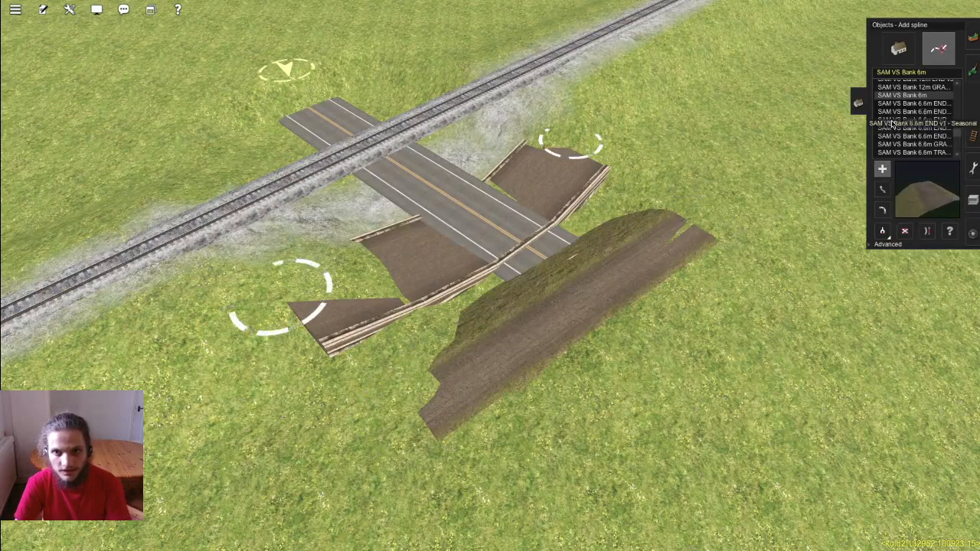
pyautogui.click(922, 106)
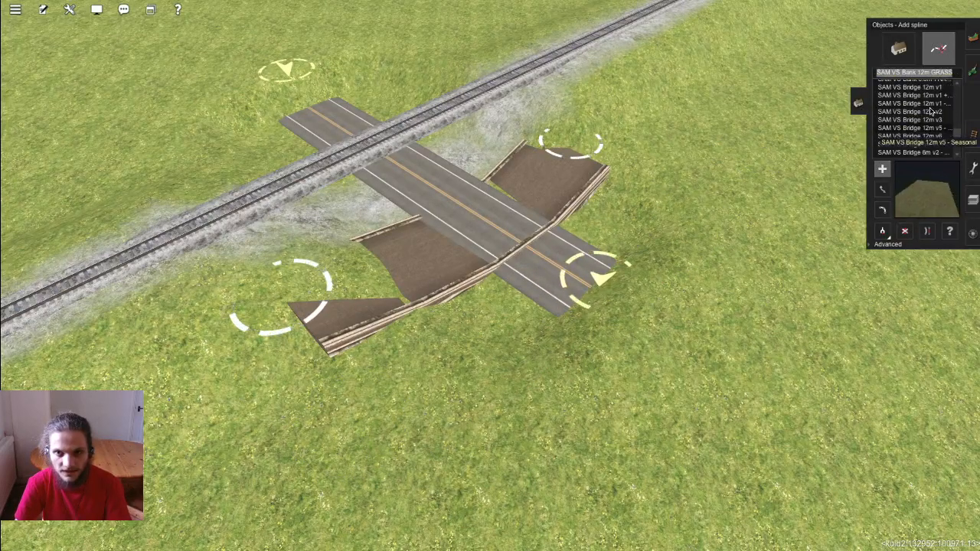
# Step: Place a SAM VS Bridge 6m v1 - Seasonal spline along the track where it passes over the road
pyautogui.click(601, 285)
pyautogui.click(689, 229)
pyautogui.scroll(5, 428, 239)
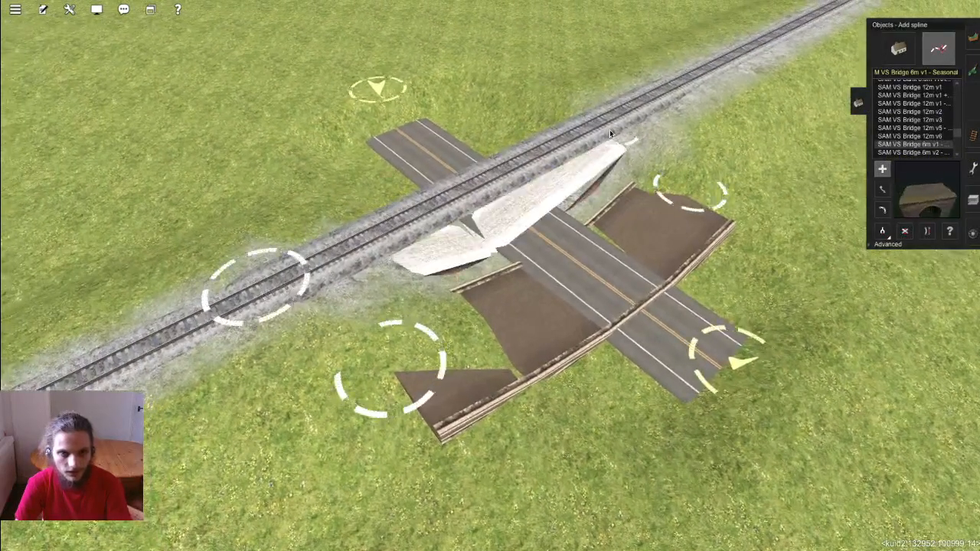
pyautogui.click(633, 110)
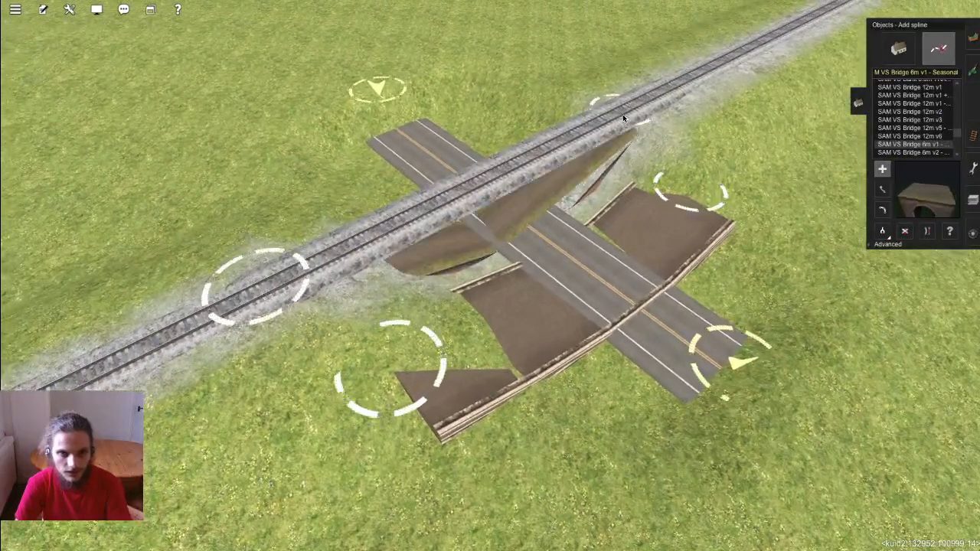
pyautogui.click(888, 244)
pyautogui.press('Left')
pyautogui.press('pagedown')
pyautogui.click(883, 264)
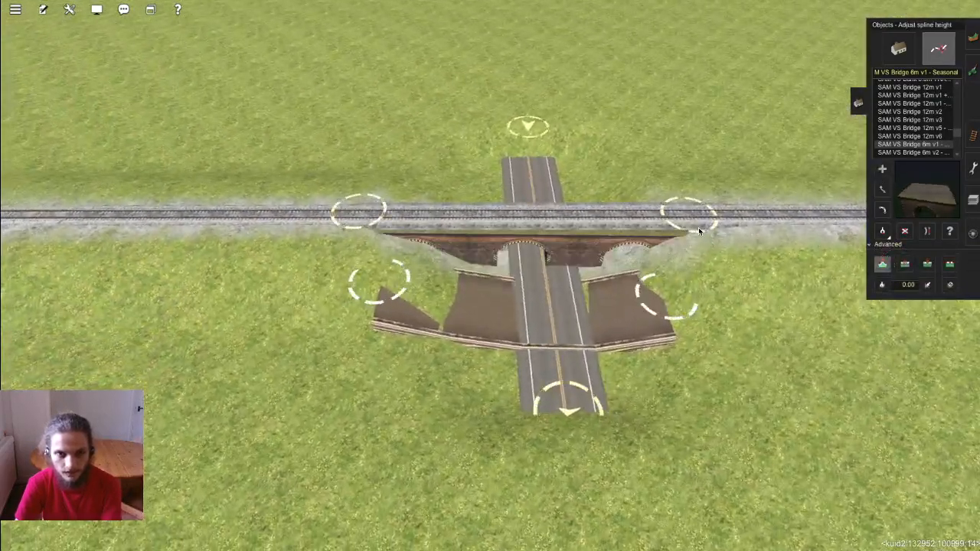
# Step: Delete the trial 12 m bridge spline lying across the road beside the track
pyautogui.press('Down')
pyautogui.press('Left')
pyautogui.press('pageup')
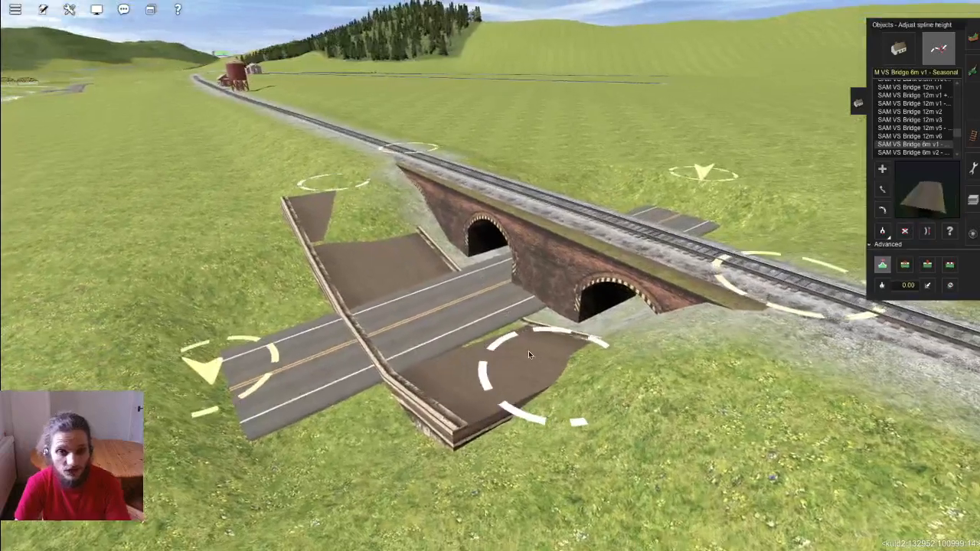
pyautogui.press('d')
pyautogui.press('Up')
pyautogui.press('Left')
pyautogui.click(536, 360)
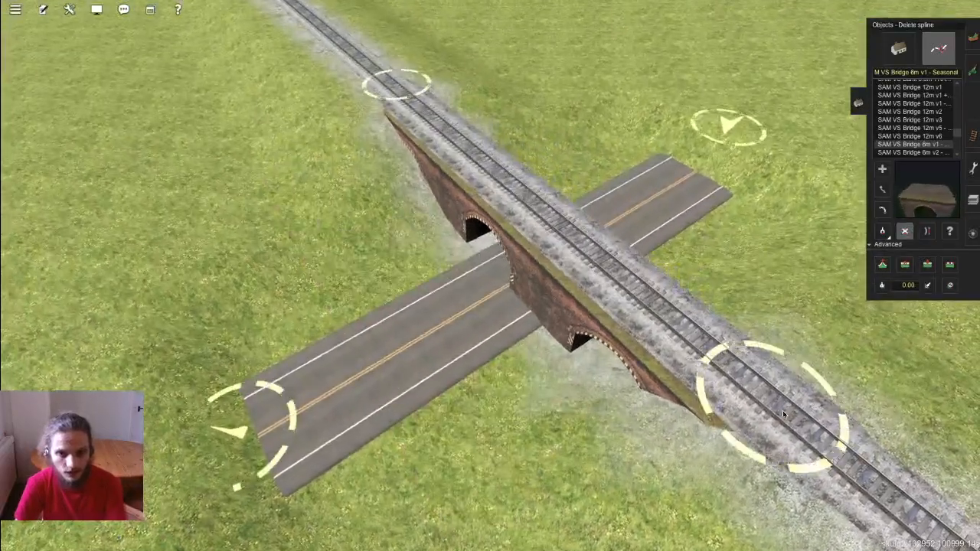
# Step: Move both end points of the 6 m brick bridge outward along the track to centre an arch over the road
pyautogui.press('m')
pyautogui.moveTo(838, 455); pyautogui.dragTo(876, 480)
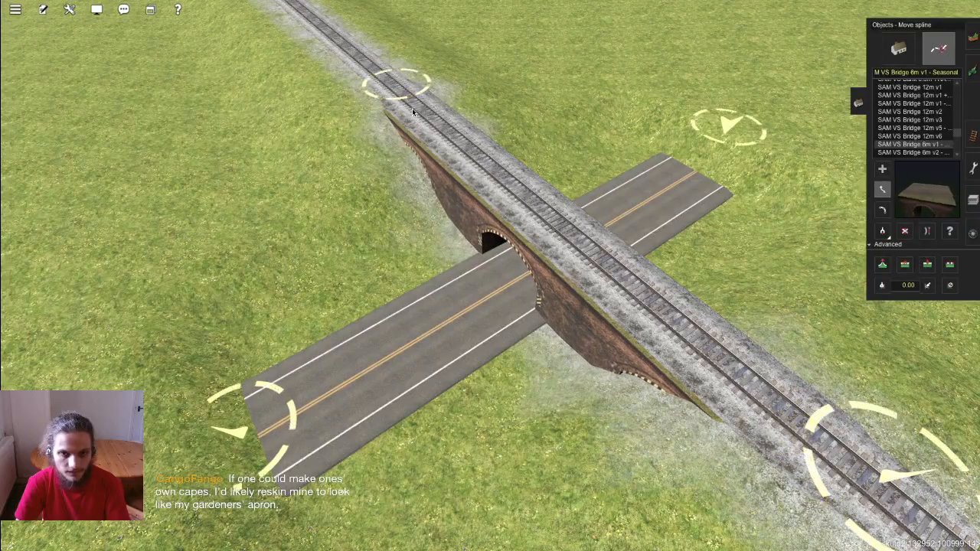
pyautogui.moveTo(401, 84); pyautogui.dragTo(376, 73)
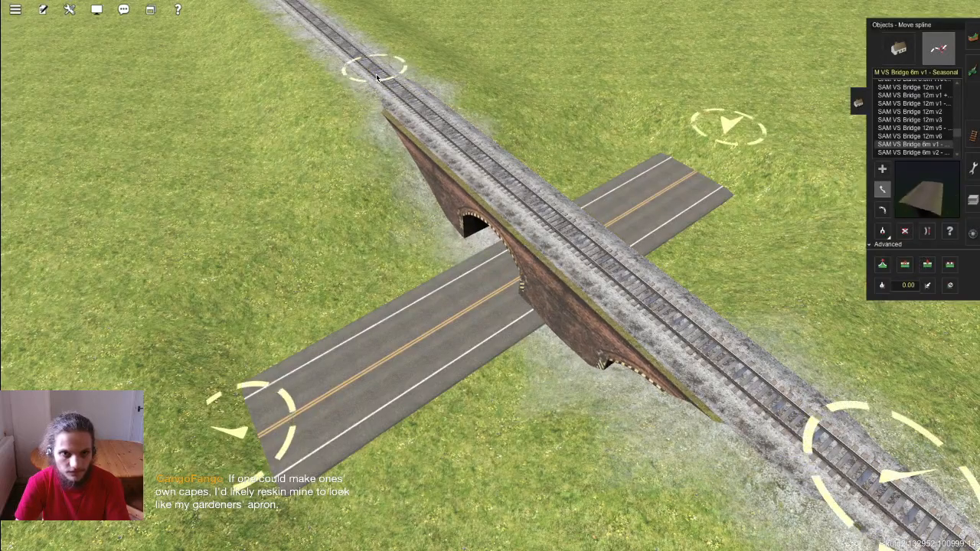
pyautogui.scroll(-5, 541, 294)
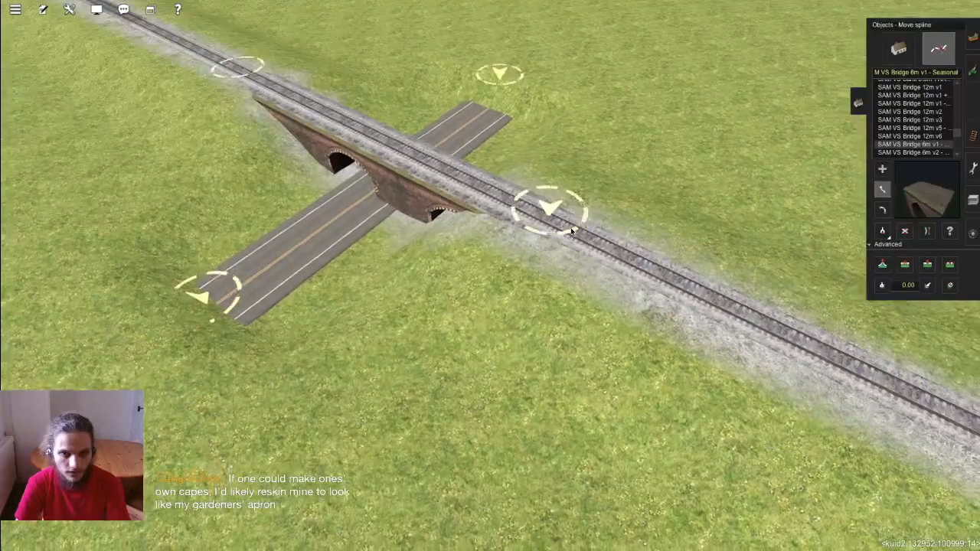
pyautogui.moveTo(570, 231); pyautogui.dragTo(589, 245)
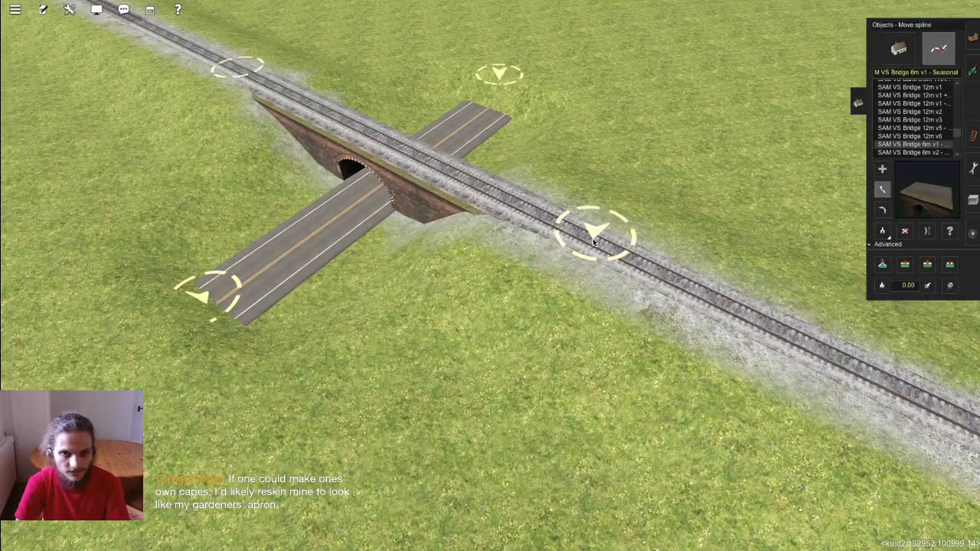
# Step: Adjust the spline heights at the brick bridge's ends to bring its side edges above the track bed
pyautogui.scroll(3, 424, 239)
pyautogui.moveTo(423, 240); pyautogui.dragTo(881, 265, button='right')
pyautogui.click(881, 264)
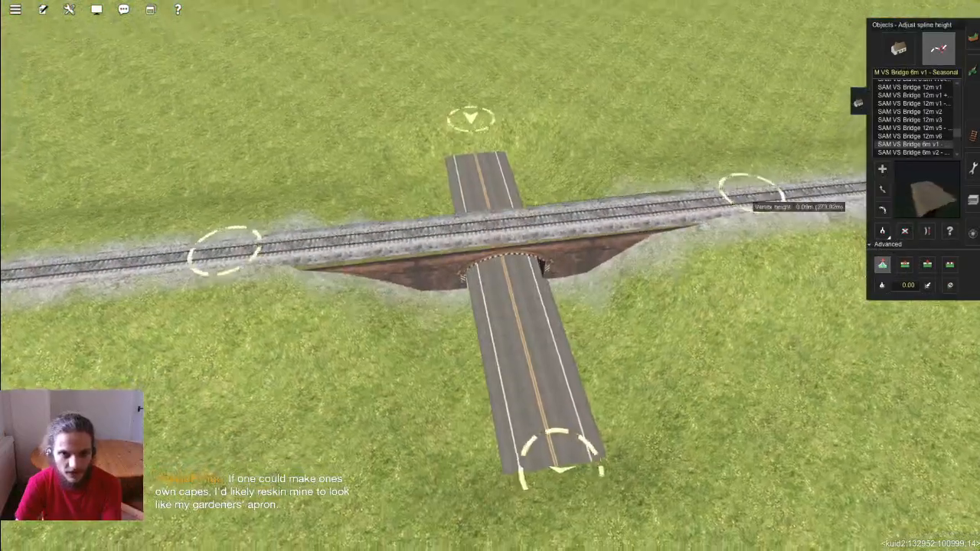
pyautogui.moveTo(750, 203); pyautogui.dragTo(750, 200)
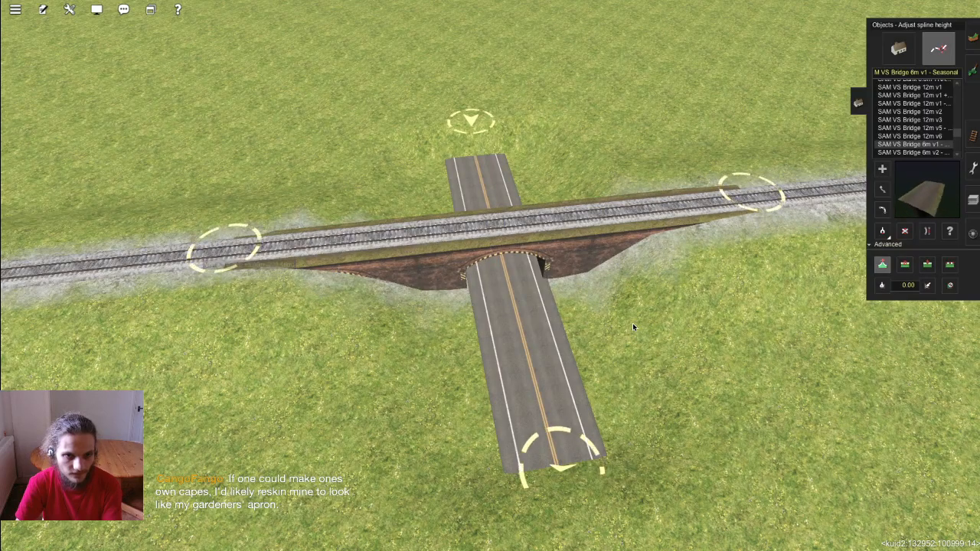
# Step: Try a SAM VS Bridge 6m v2 - Seasonal spline alongside the brick bridge and delete it
pyautogui.press('Down')
pyautogui.press('Left')
pyautogui.press('Up')
pyautogui.click(913, 153)
pyautogui.click(218, 205)
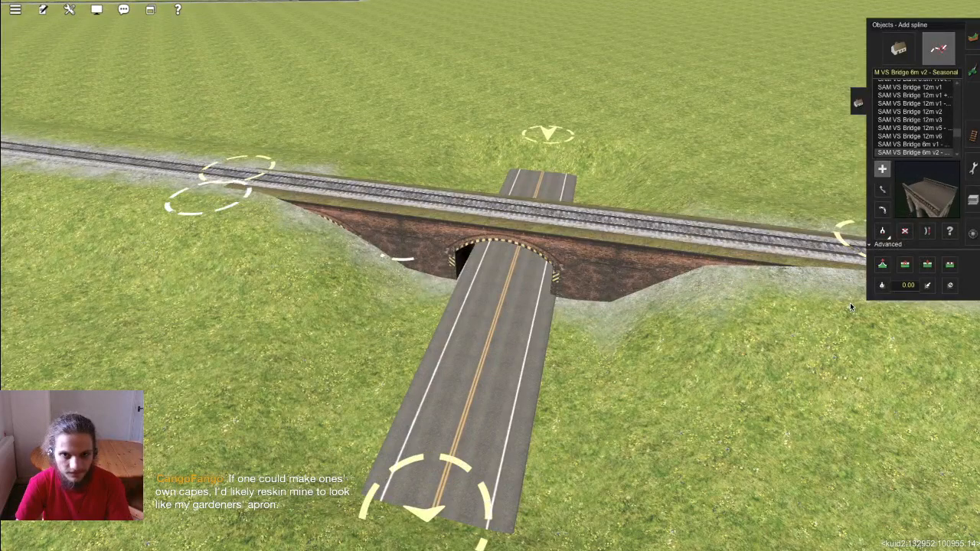
pyautogui.click(849, 303)
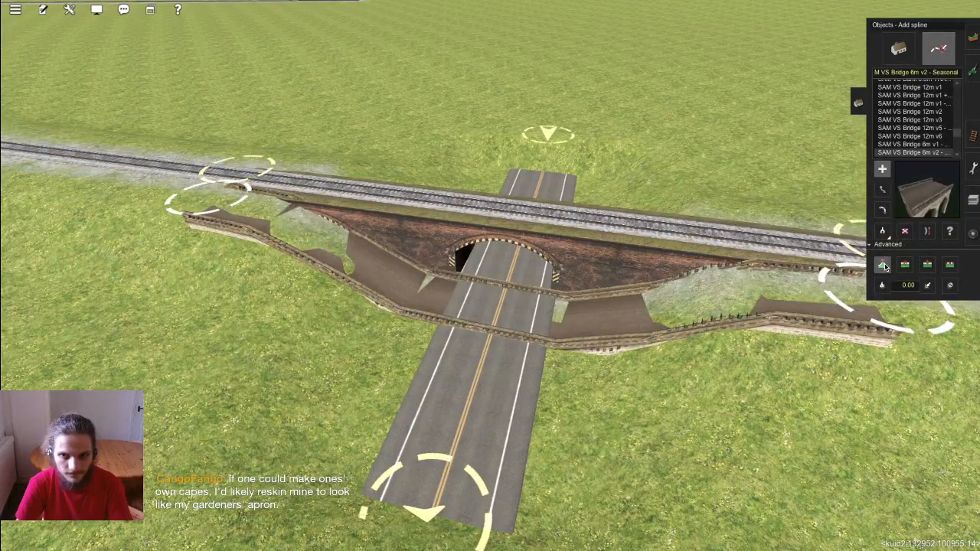
pyautogui.click(895, 316)
pyautogui.click(904, 230)
pyautogui.click(764, 289)
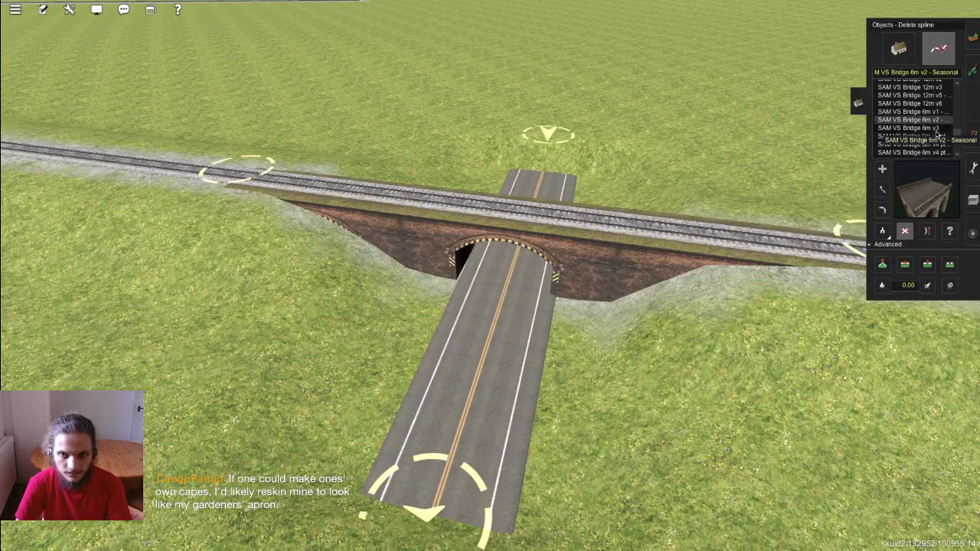
# Step: Try a raised SAM VS Bridge 6m v3 spline beside the brick bridge with flattened terrain, and remove both
pyautogui.moveTo(854, 329); pyautogui.dragTo(909, 314)
pyautogui.click(882, 264)
pyautogui.click(939, 342)
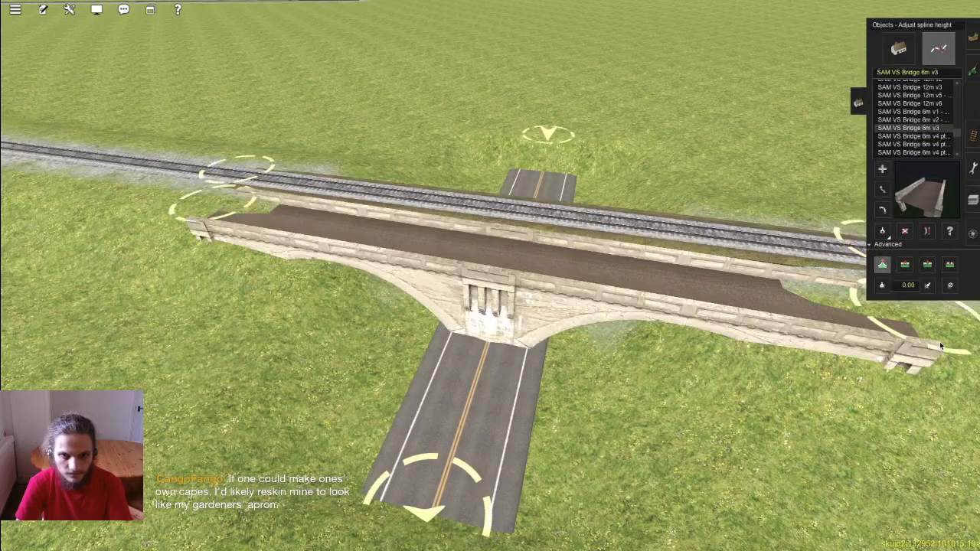
pyautogui.press('f')
pyautogui.click(759, 308)
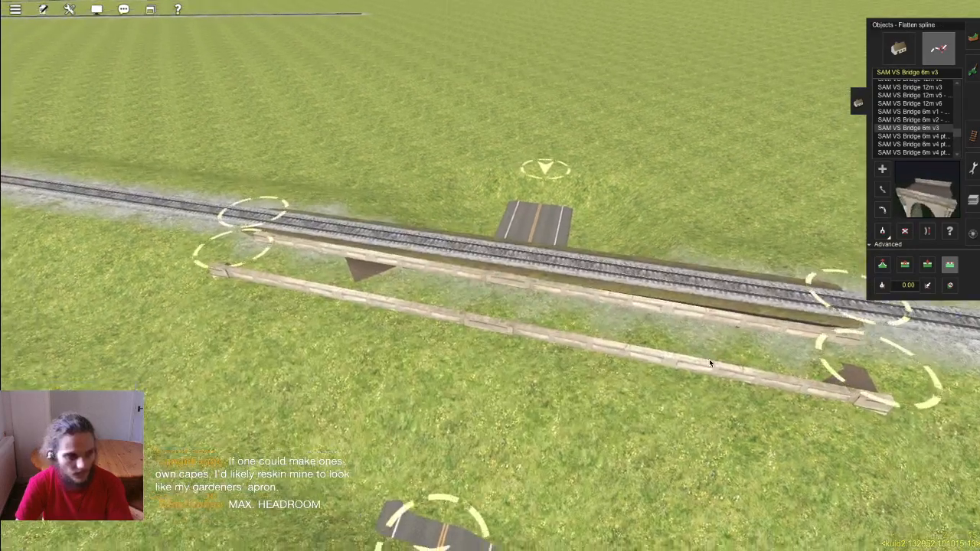
pyautogui.hotkey('ctrl', 'z')
pyautogui.press('d')
pyautogui.click(734, 304)
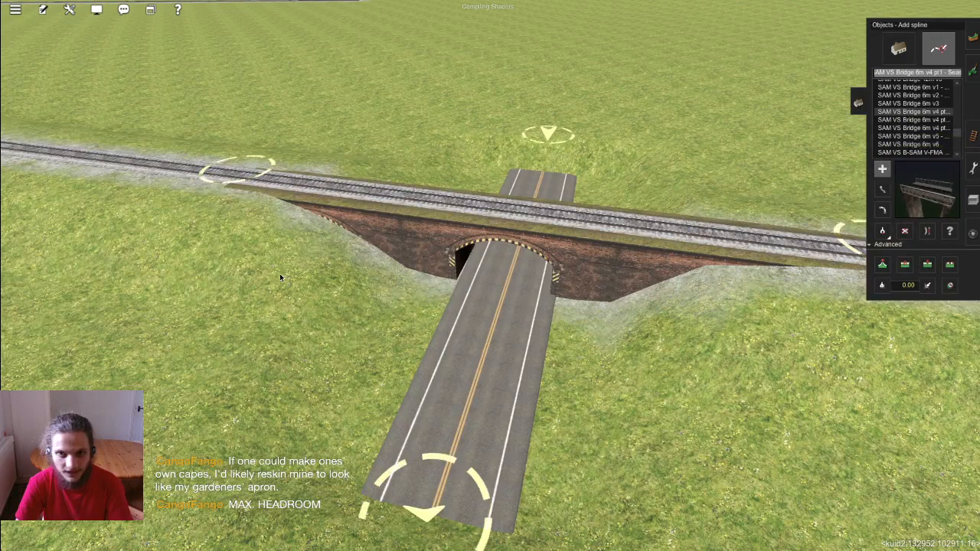
# Step: Try a SAM VS Bridge 6m v4 pt1 - Seasonal spline beside the brick bridge and undo it
pyautogui.hotkey('ctrl', 'z')
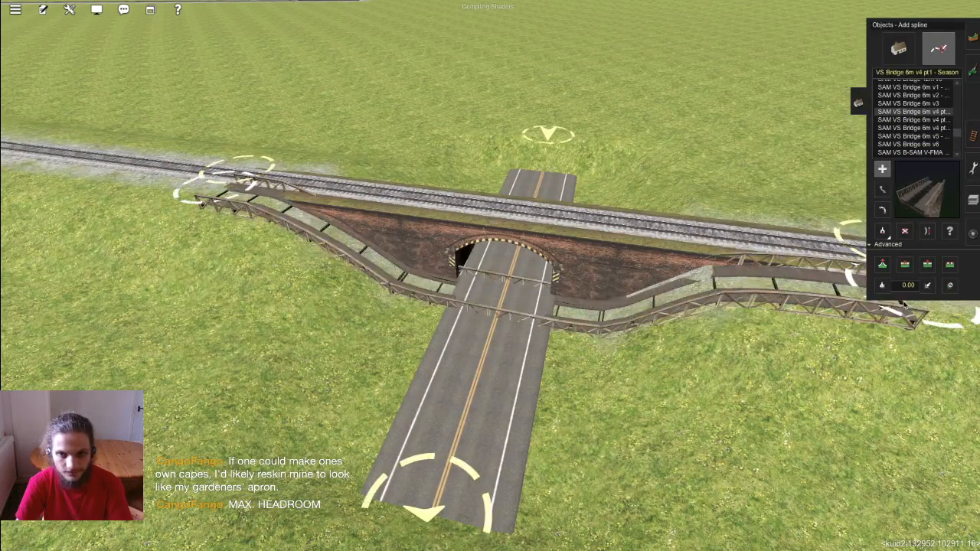
pyautogui.hotkey('ctrl', 'z')
pyautogui.press('a')
pyautogui.hotkey('ctrl', 'y')
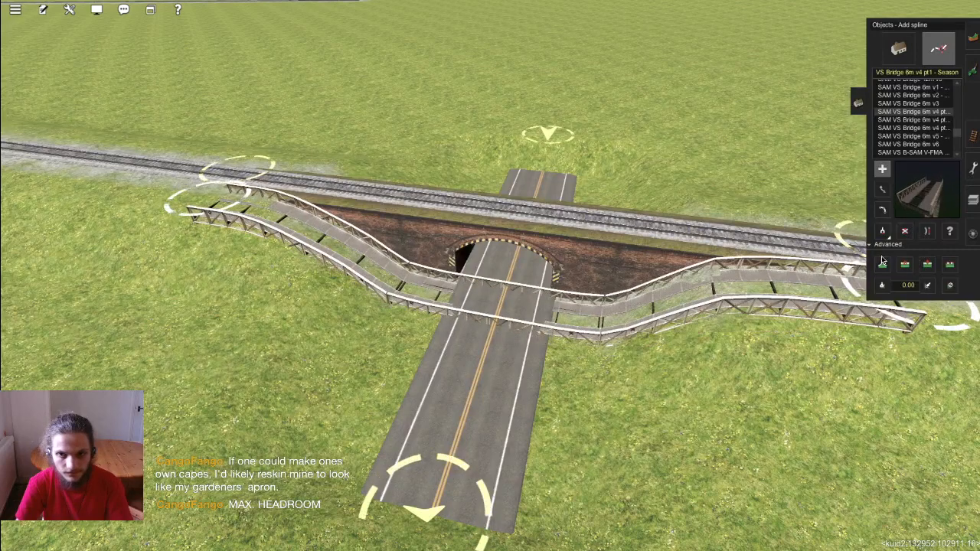
pyautogui.click(881, 264)
pyautogui.hotkey('ctrl', 'z')
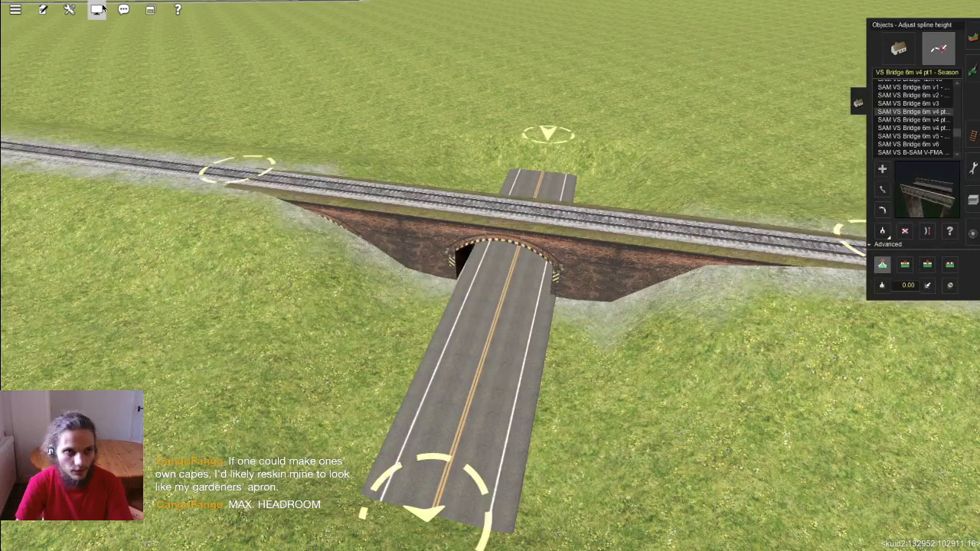
# Step: Apply the No Payware filter to the content search, with Payware set to False
pyautogui.click(123, 37)
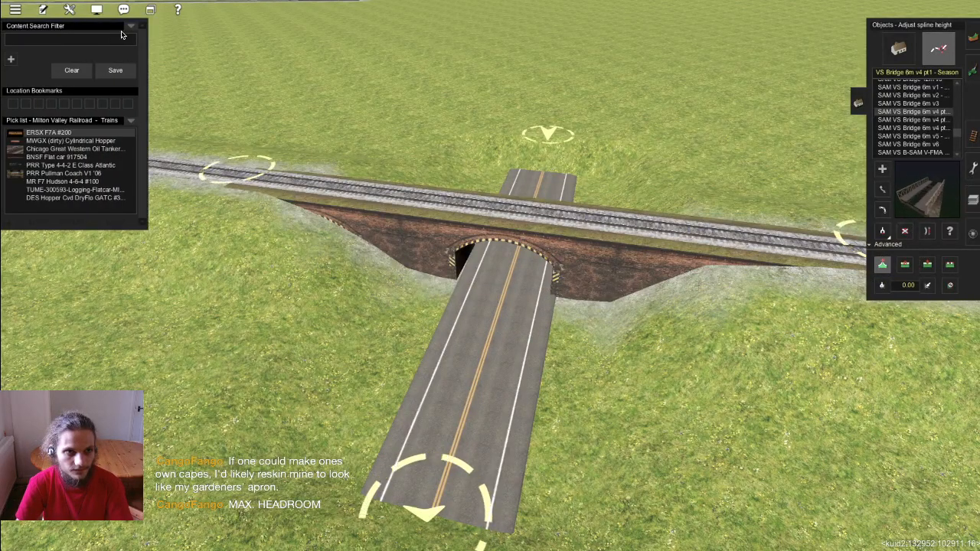
pyautogui.click(150, 78)
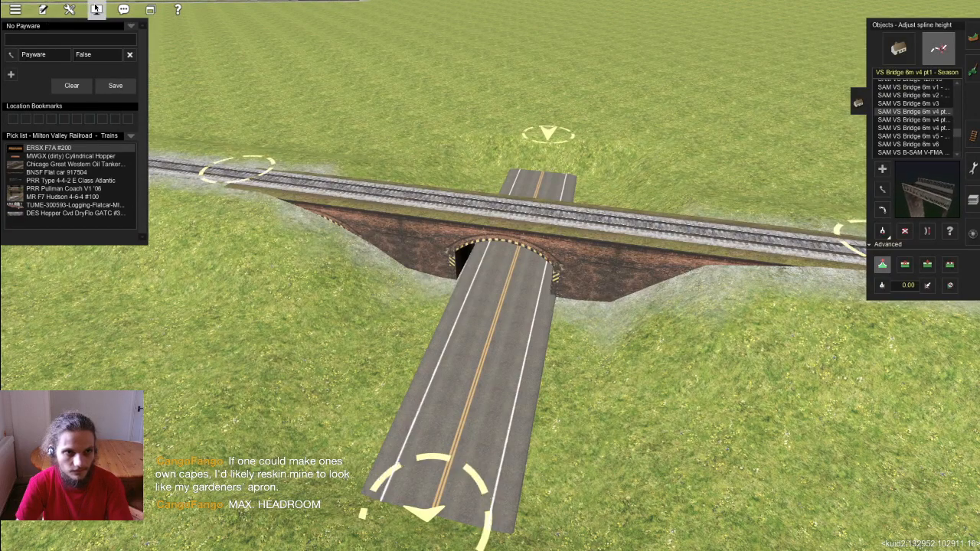
pyautogui.click(111, 38)
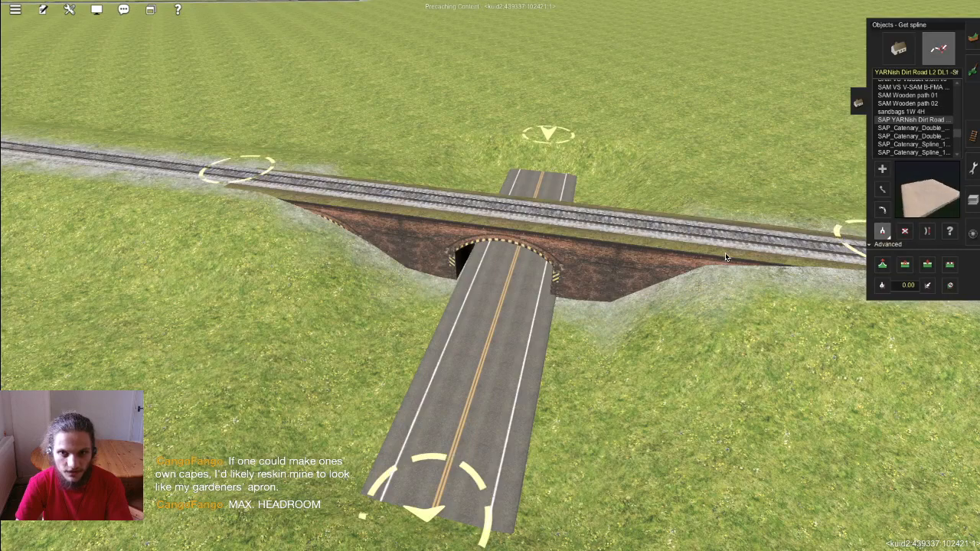
# Step: Lay a SAM VS Bridge 6m v4 pt1 - Seasonal spline across the road, alongside the brick bridge
pyautogui.moveTo(650, 266); pyautogui.dragTo(610, 252, button='right')
pyautogui.click(603, 274)
pyautogui.press('Down')
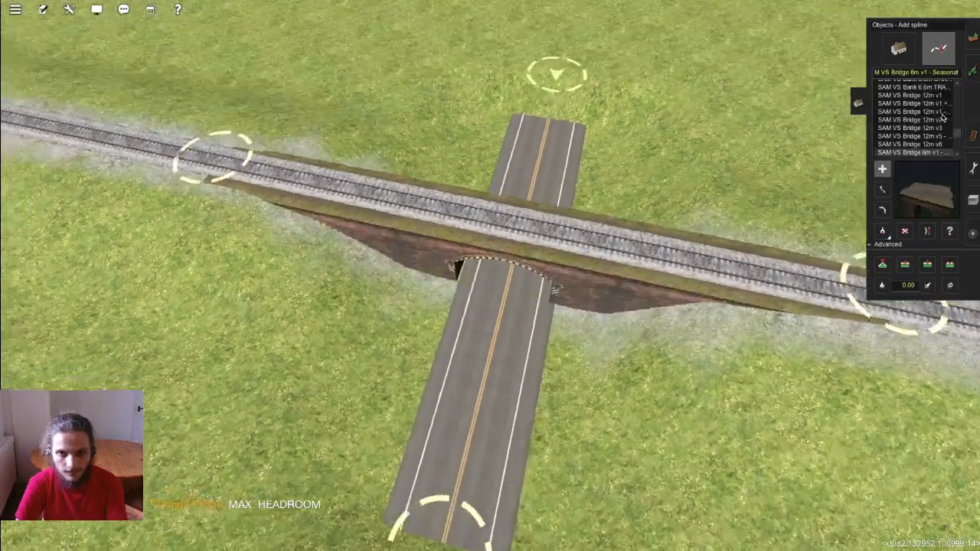
pyautogui.scroll(-3, 921, 103)
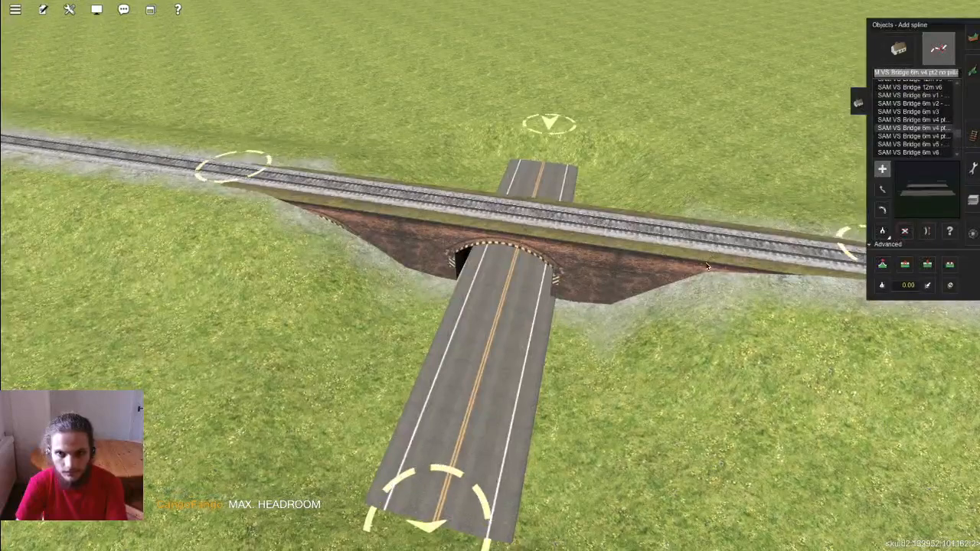
pyautogui.moveTo(494, 282); pyautogui.dragTo(274, 187, button='right')
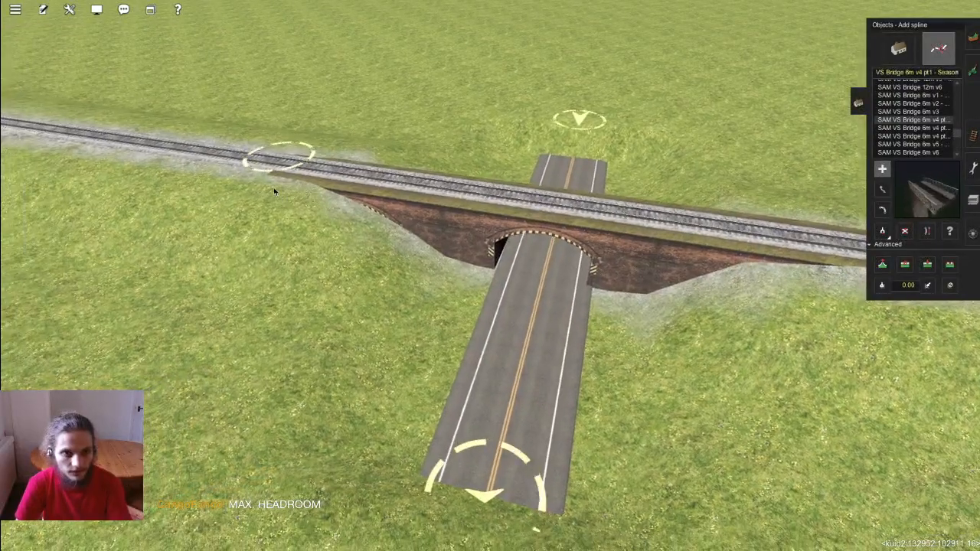
pyautogui.moveTo(264, 180); pyautogui.dragTo(729, 266)
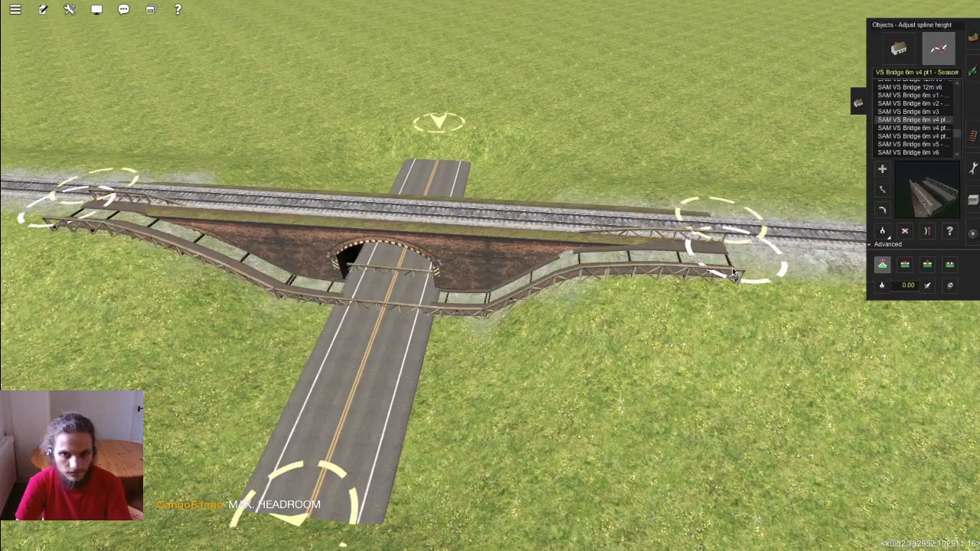
# Step: Remove the brick bridge and move both ends of the new bridge spline onto the track
pyautogui.moveTo(599, 229); pyautogui.dragTo(691, 311, button='right')
pyautogui.moveTo(714, 353); pyautogui.dragTo(716, 294)
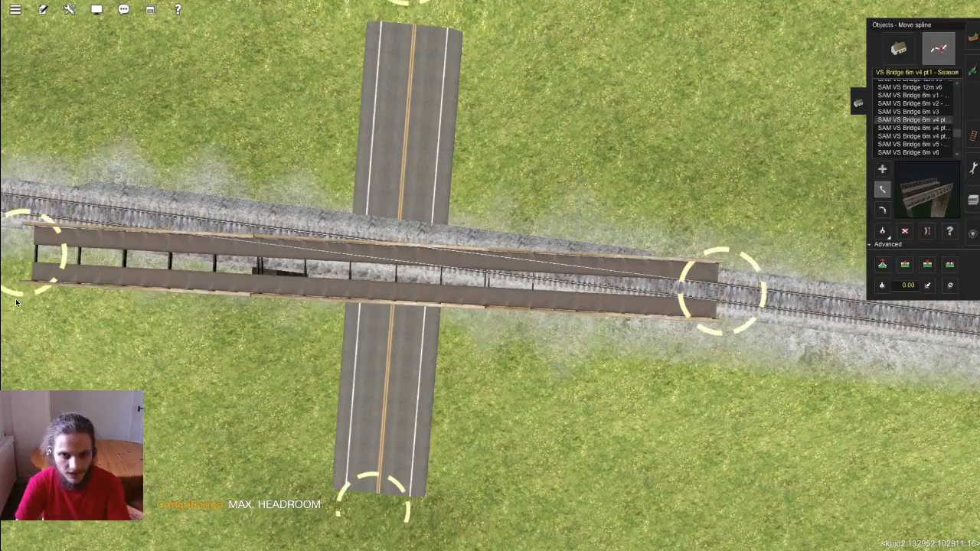
pyautogui.moveTo(54, 222); pyautogui.dragTo(63, 208)
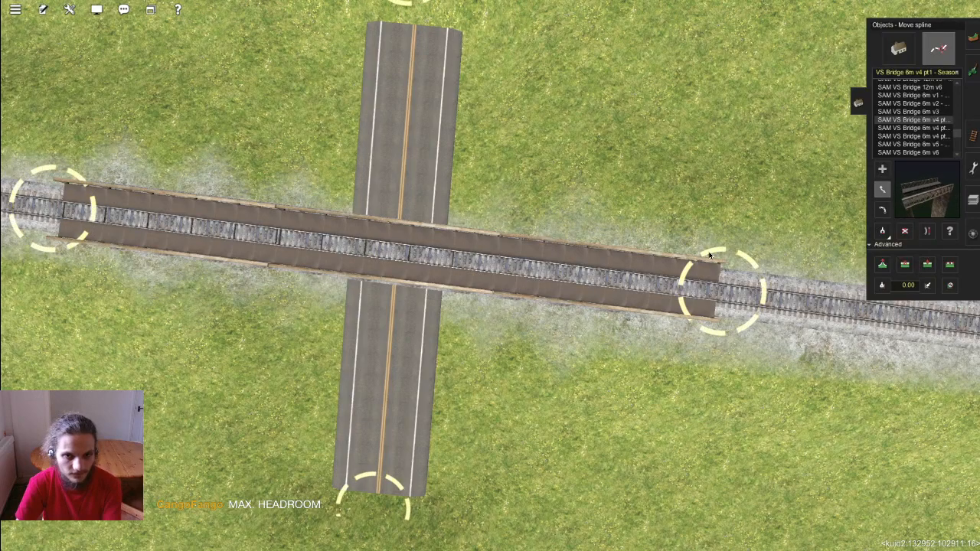
# Step: Adjust the spline height of the new bridge so its deck sits level with the track
pyautogui.press('Down')
pyautogui.click(882, 264)
pyautogui.press('Up')
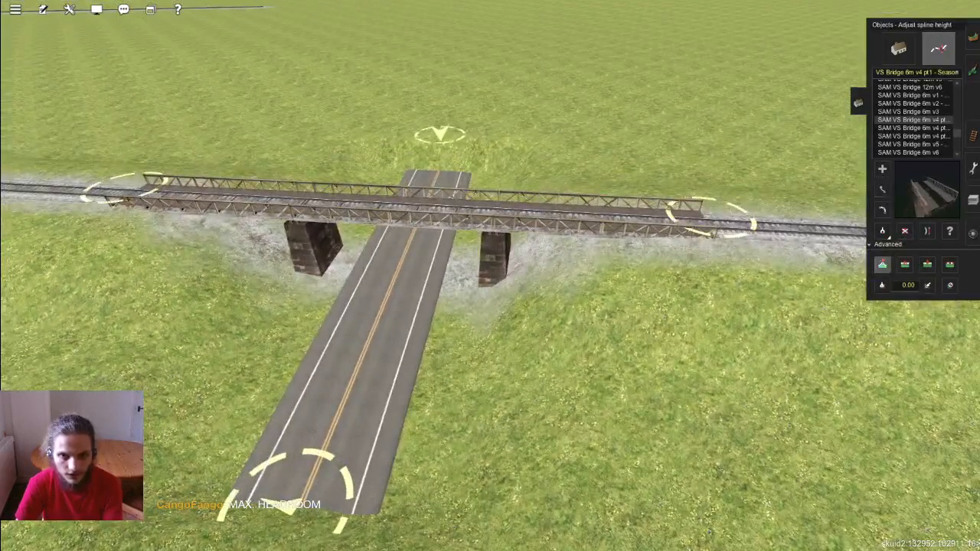
pyautogui.moveTo(672, 235); pyautogui.dragTo(672, 234)
# Step: Examine the new bridge's piers, side trusses and approach from low and high viewpoints
pyautogui.moveTo(386, 258); pyautogui.dragTo(618, 260, button='right')
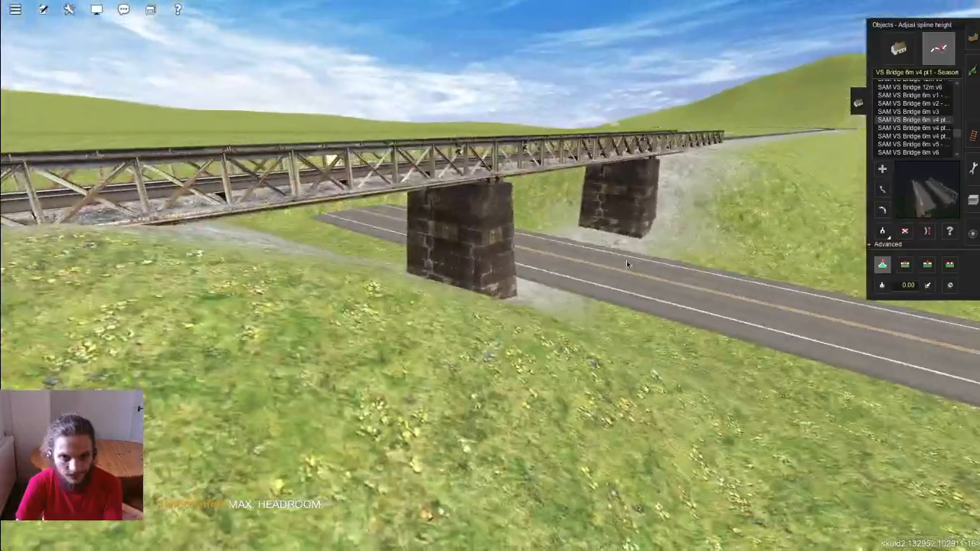
pyautogui.press('Up')
pyautogui.press('Left')
pyautogui.press('Up')
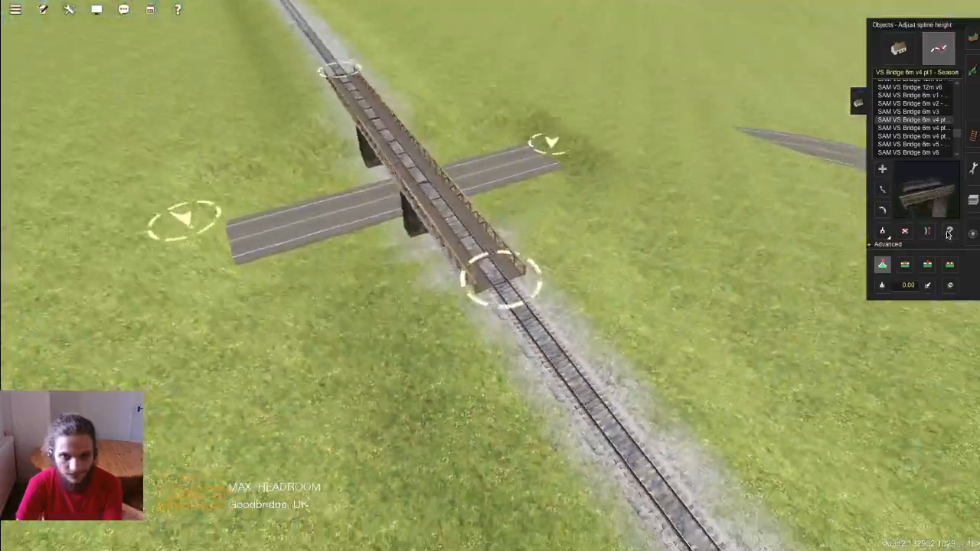
pyautogui.press('Down')
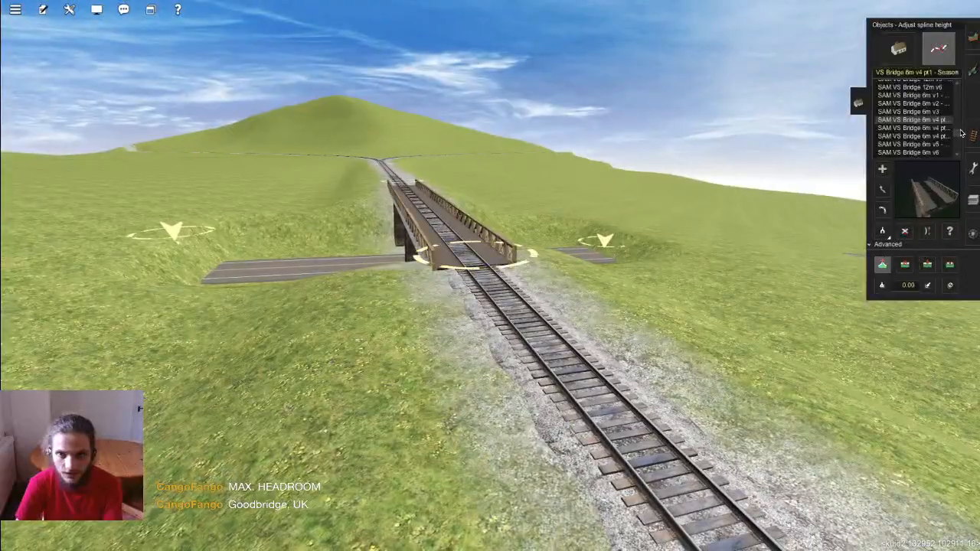
pyautogui.press('Up')
# Step: Examine how the rails and embankment meet the bridge's end, with the track Insert spline point tool ready
pyautogui.click(927, 252)
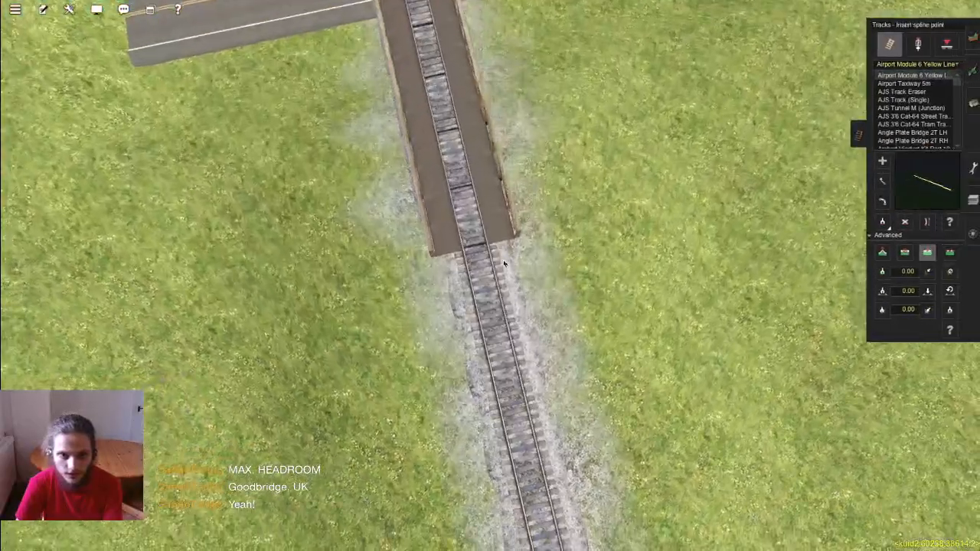
pyautogui.scroll(3, 467, 228)
pyautogui.scroll(-2, 467, 226)
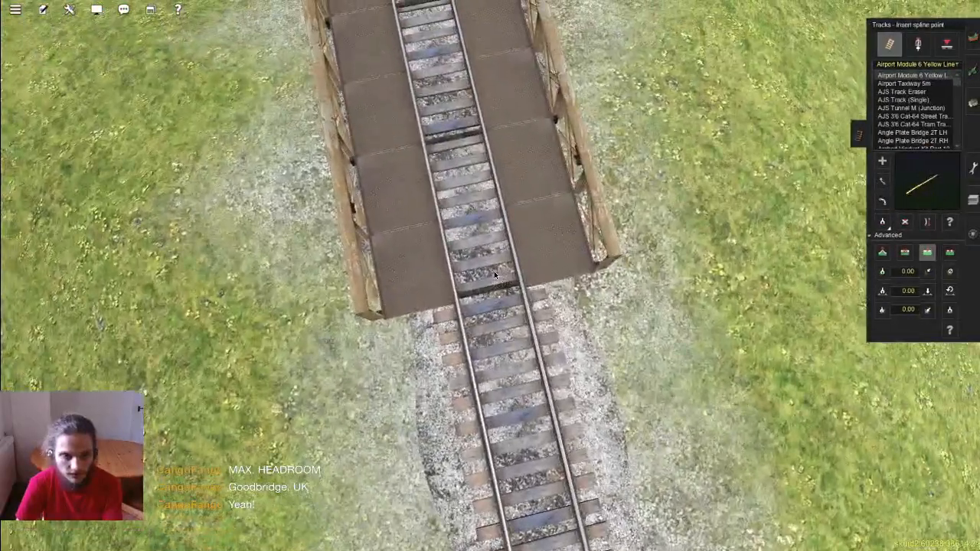
pyautogui.scroll(-5, 496, 253)
pyautogui.press('Down')
pyautogui.press('Up')
pyautogui.scroll(4, 509, 283)
pyautogui.press('Down')
pyautogui.press('Left')
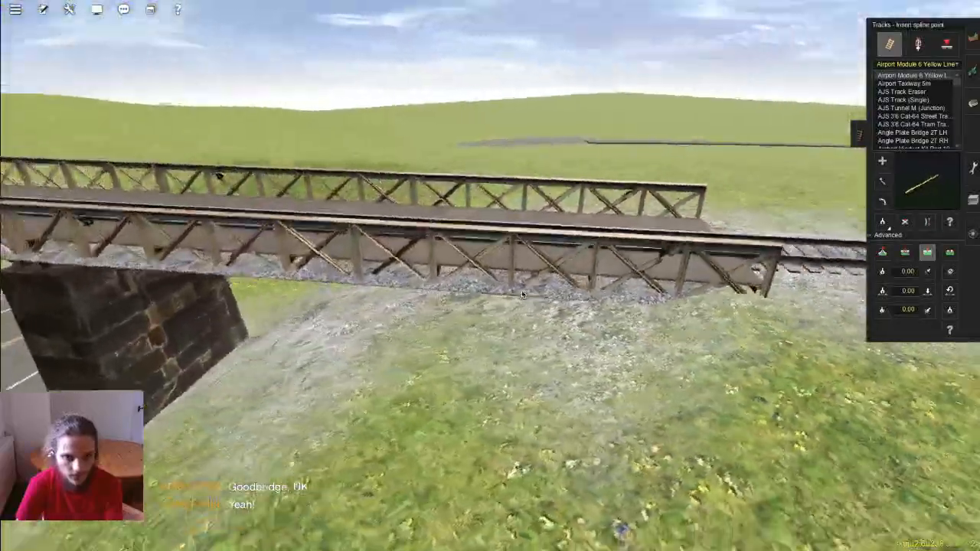
pyautogui.press('Up')
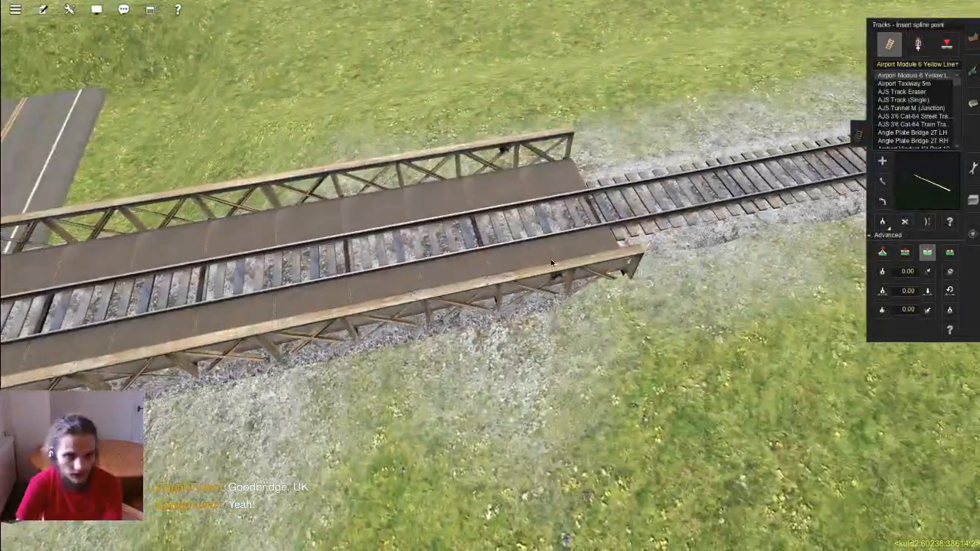
pyautogui.scroll(-5, 525, 298)
pyautogui.press('Down')
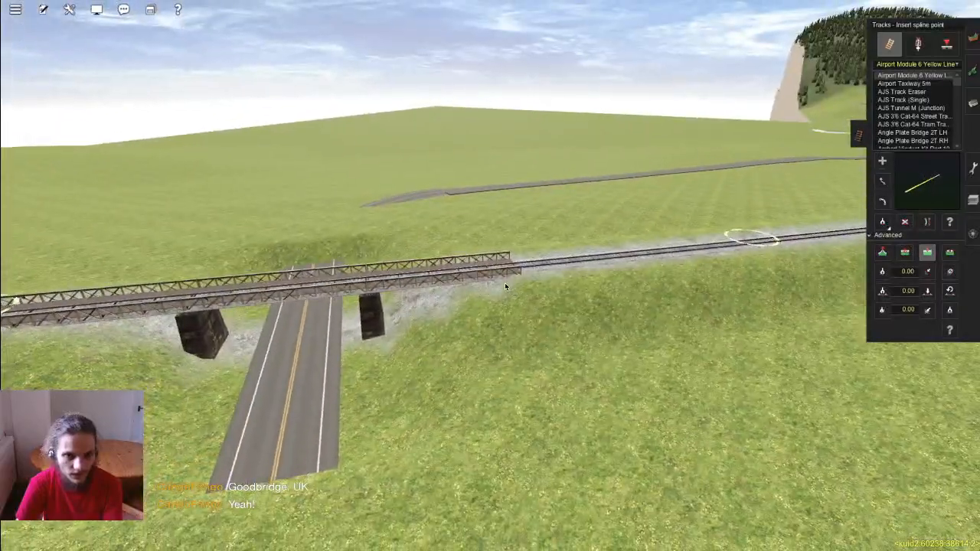
pyautogui.press('Up')
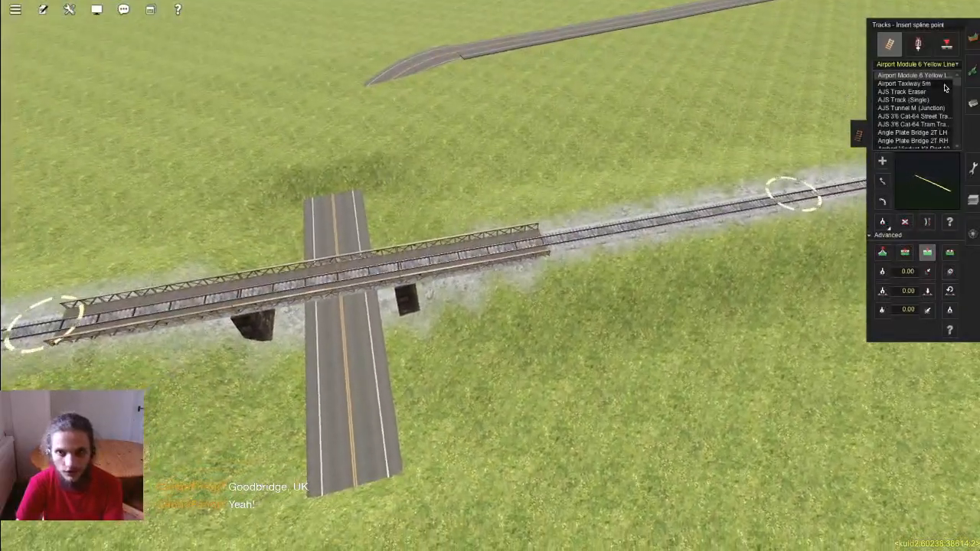
# Step: Locate the arched truss railway bridge near the lake through the route map, with the Objects tools active
pyautogui.scroll(-5, 627, 251)
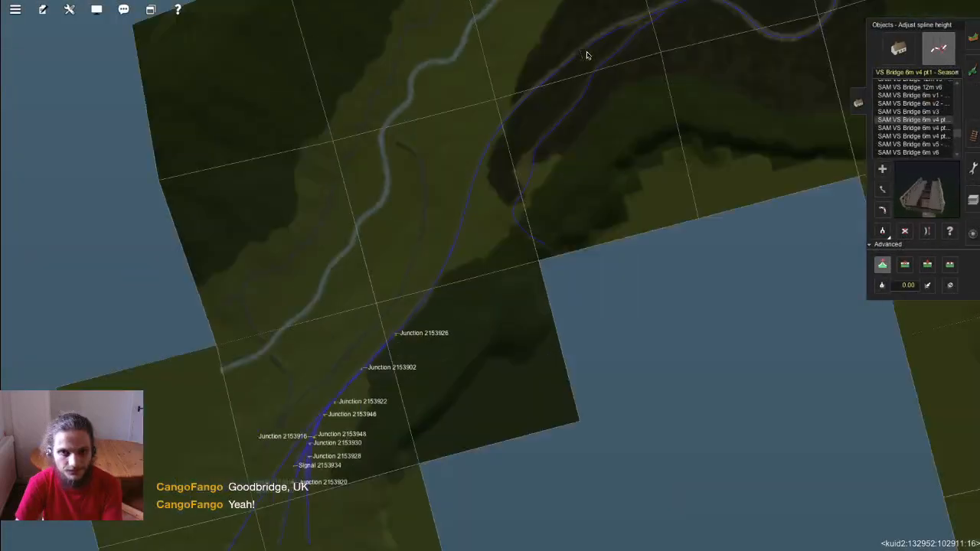
pyautogui.rightClick(587, 55)
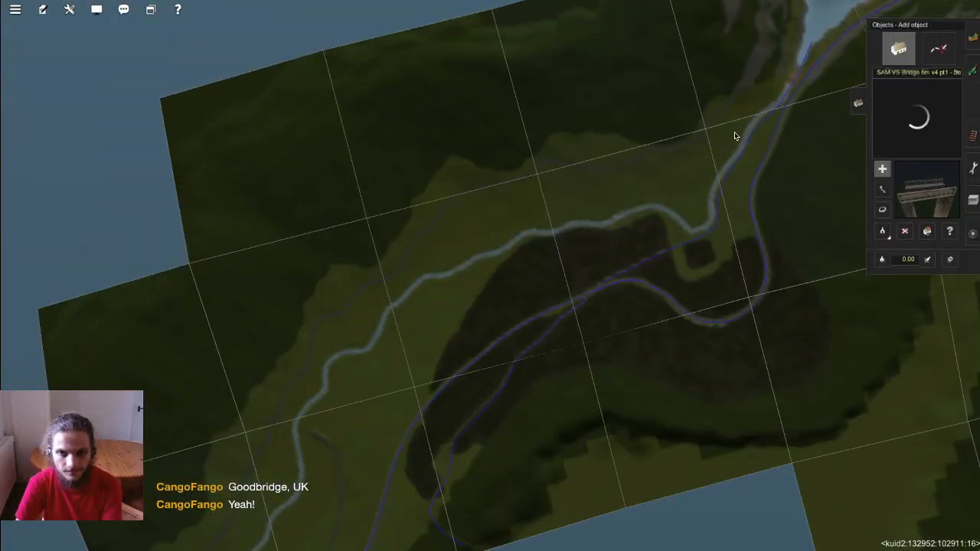
pyautogui.rightClick(735, 137)
pyautogui.rightClick(719, 130)
pyautogui.rightClick(605, 122)
pyautogui.rightClick(551, 101)
pyautogui.rightClick(463, 420)
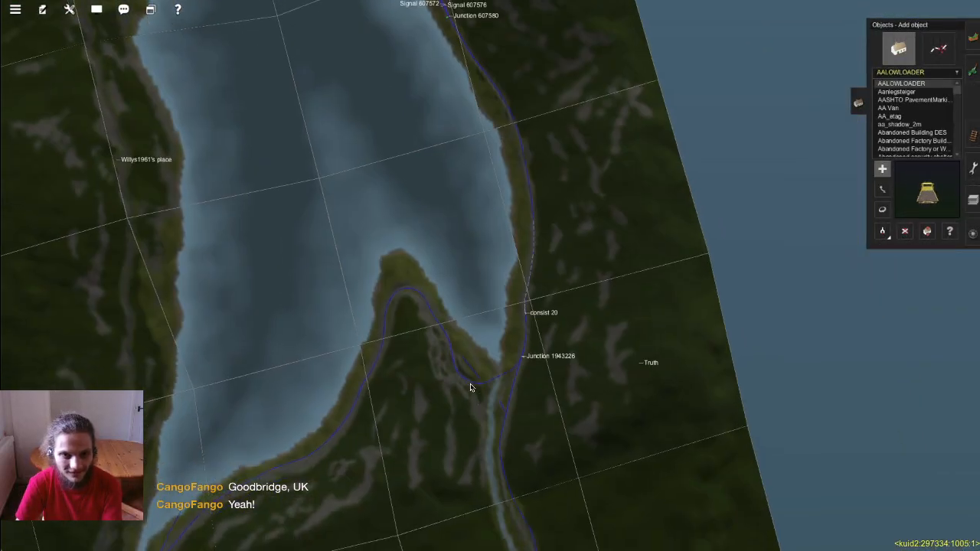
pyautogui.scroll(5, 504, 379)
pyautogui.scroll(3, 571, 326)
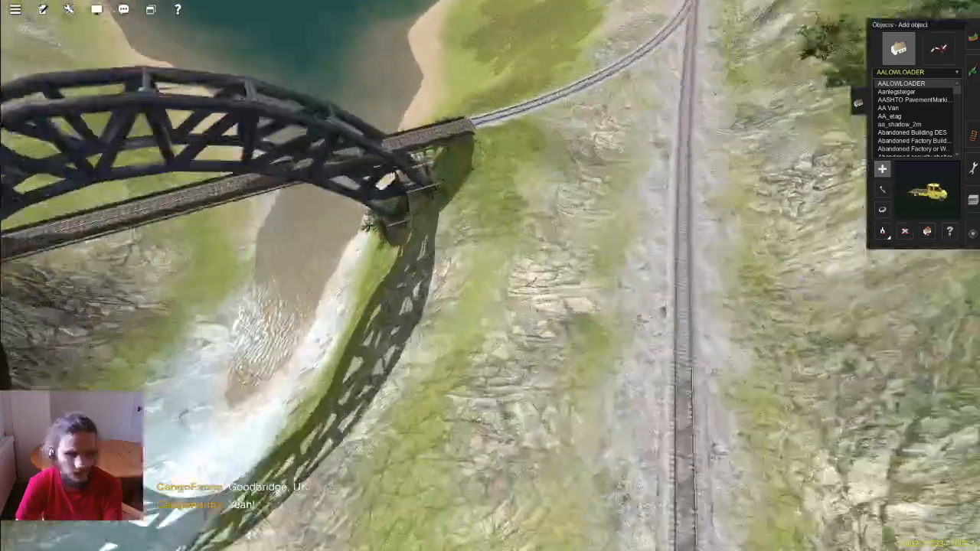
# Step: Pick the JMR stone abutment (1trk) 3 at the arched bridge's end with the Get object tool
pyautogui.scroll(-2, 412, 268)
pyautogui.press('g')
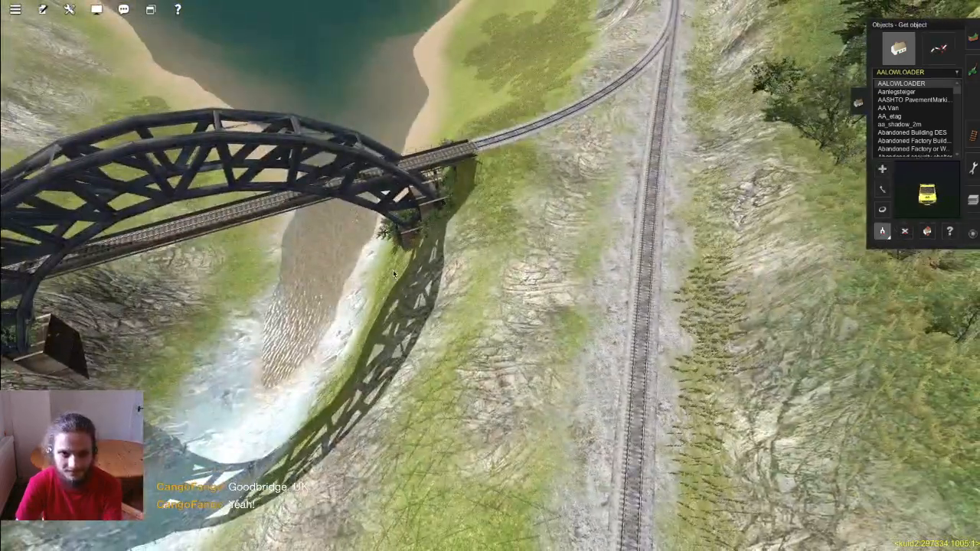
pyautogui.rightClick(379, 273)
pyautogui.press('Left')
pyautogui.press('Left')
pyautogui.rightClick(493, 199)
pyautogui.scroll(3, 493, 199)
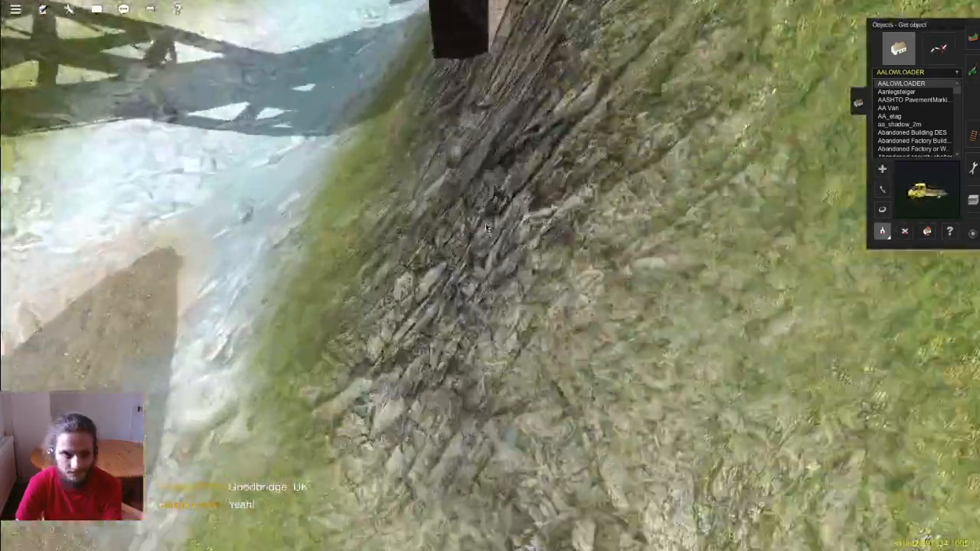
pyautogui.scroll(-3, 493, 199)
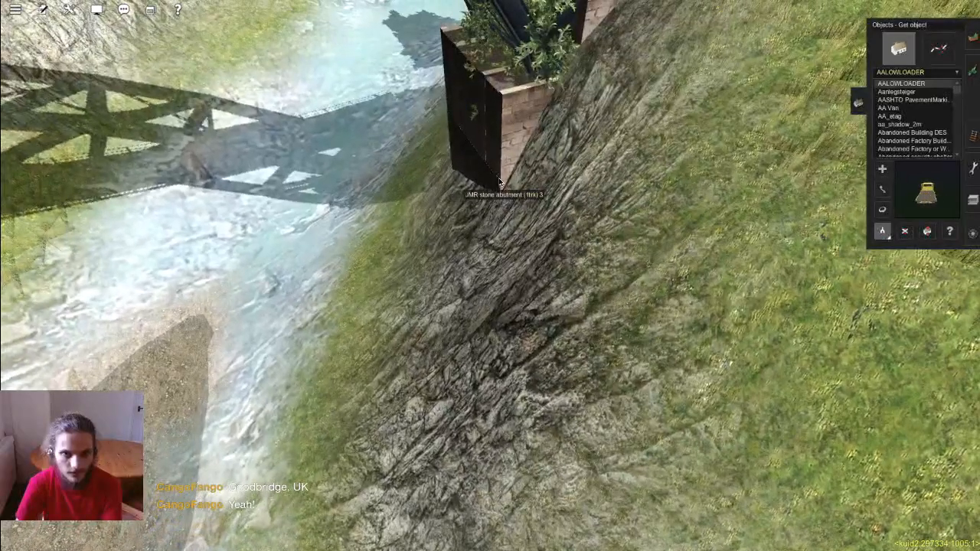
# Step: Place a JMR stone abutment (1trk) 3 near one end of the new road bridge and rotate it to about 43.8, along the track
pyautogui.scroll(-10, 528, 223)
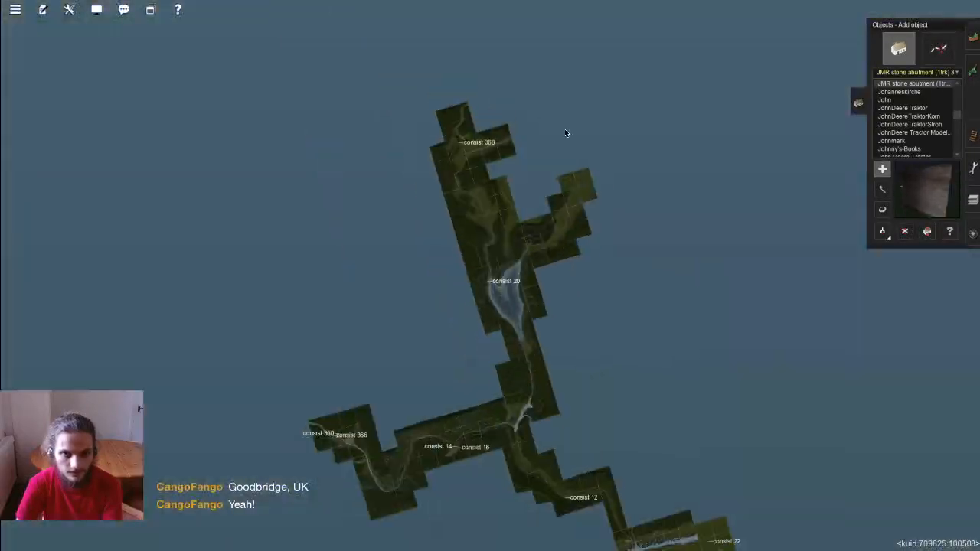
pyautogui.scroll(10, 624, 190)
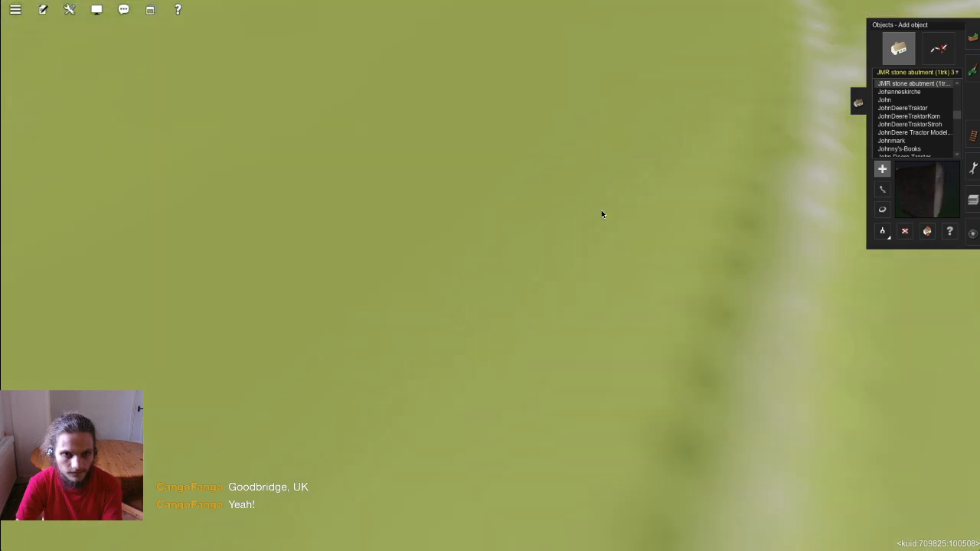
pyautogui.scroll(-5, 658, 168)
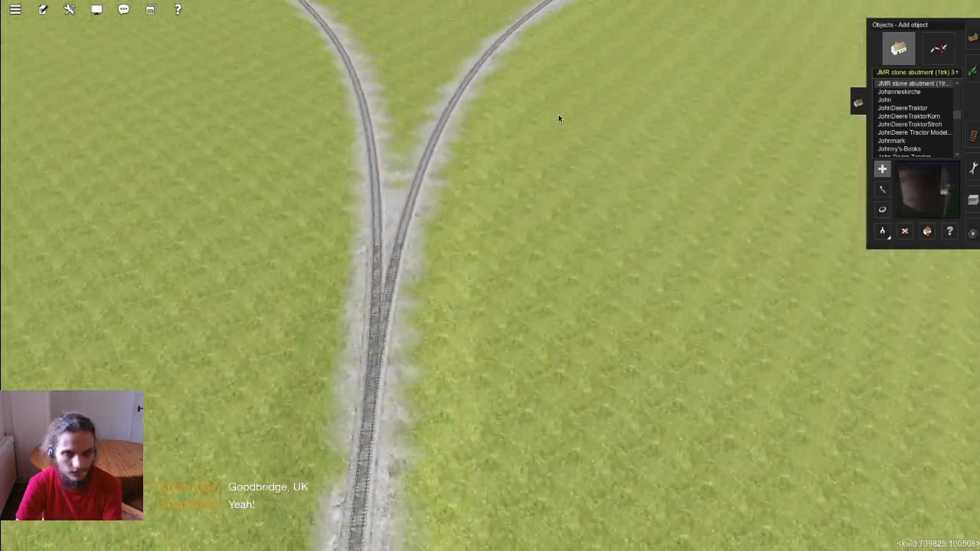
pyautogui.moveTo(392, 362); pyautogui.dragTo(461, 270, button='right')
pyautogui.scroll(6, 461, 266)
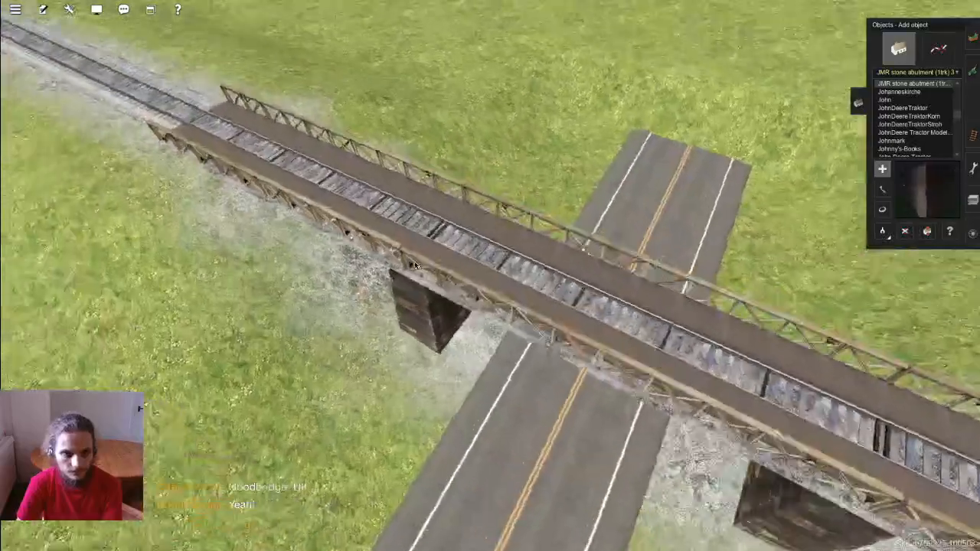
pyautogui.rightClick(395, 246)
pyautogui.scroll(2, 413, 192)
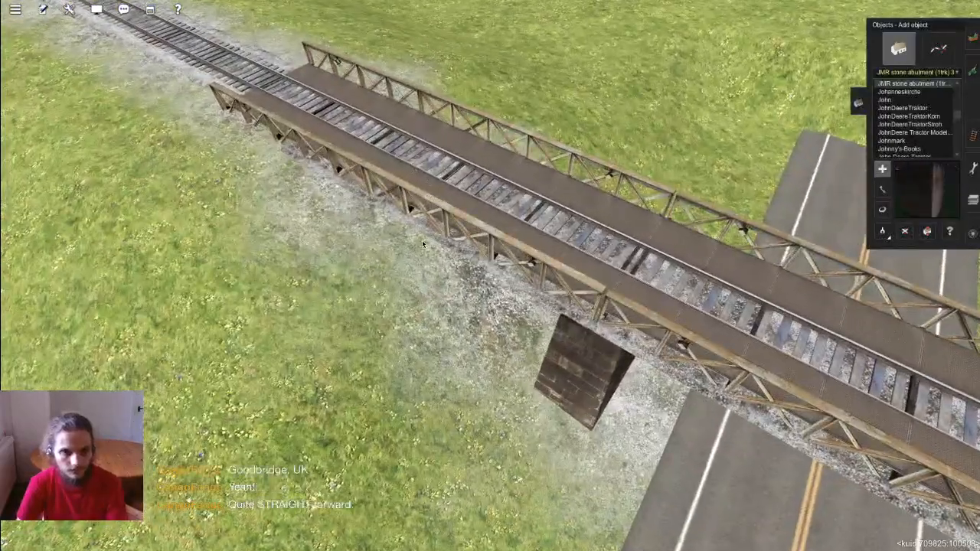
pyautogui.rightClick(423, 240)
pyautogui.click(466, 223)
pyautogui.press('r')
pyautogui.moveTo(467, 223); pyautogui.dragTo(429, 223)
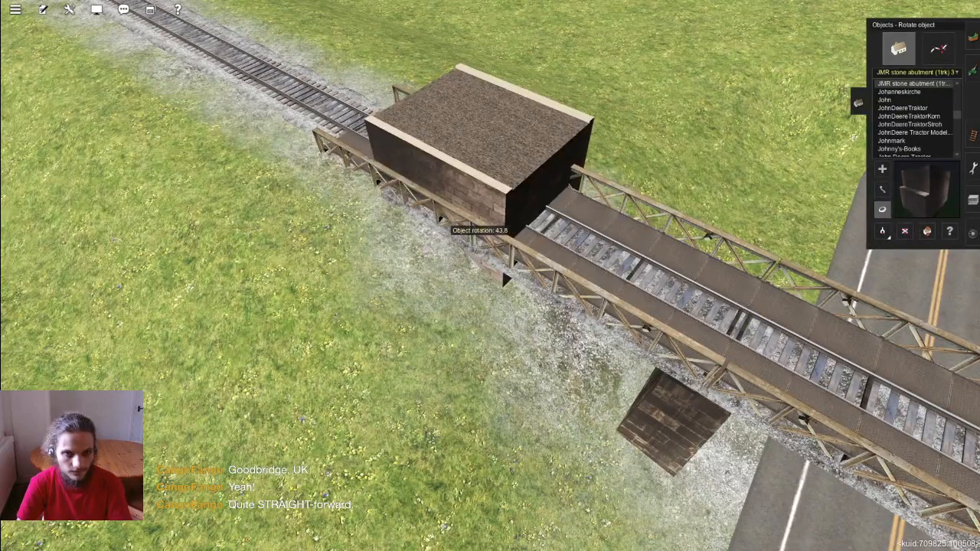
# Step: Rotate the JMR stone abutment on the bridge to 43.8 so that it lines up with the railway track
pyautogui.moveTo(488, 203); pyautogui.dragTo(497, 221)
pyautogui.moveTo(498, 224); pyautogui.dragTo(530, 251, button='right')
pyautogui.press('Down')
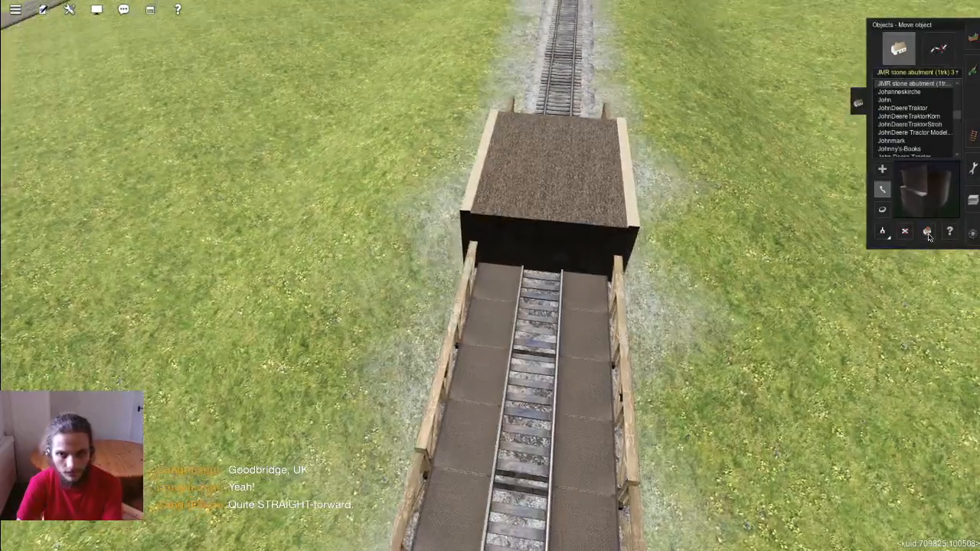
# Step: Lower the stone abutment beneath the bridge deck to an object height of -2.60 m
pyautogui.click(927, 230)
pyautogui.press('Left')
pyautogui.press('Left')
pyautogui.moveTo(481, 225); pyautogui.dragTo(481, 258)
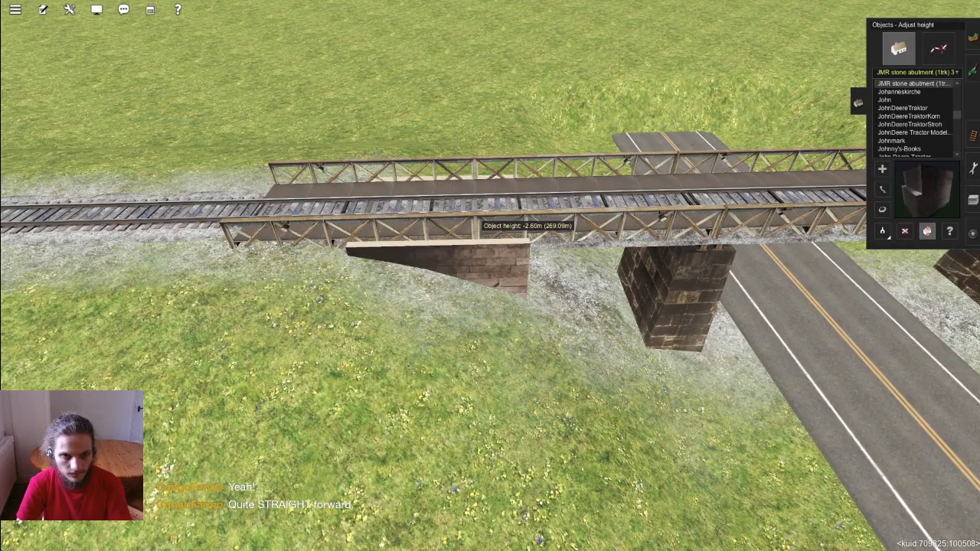
pyautogui.press('Up')
# Step: Insert a spline point in the SAM VS Bridge spline above the front end of the lowered abutment
pyautogui.click(972, 135)
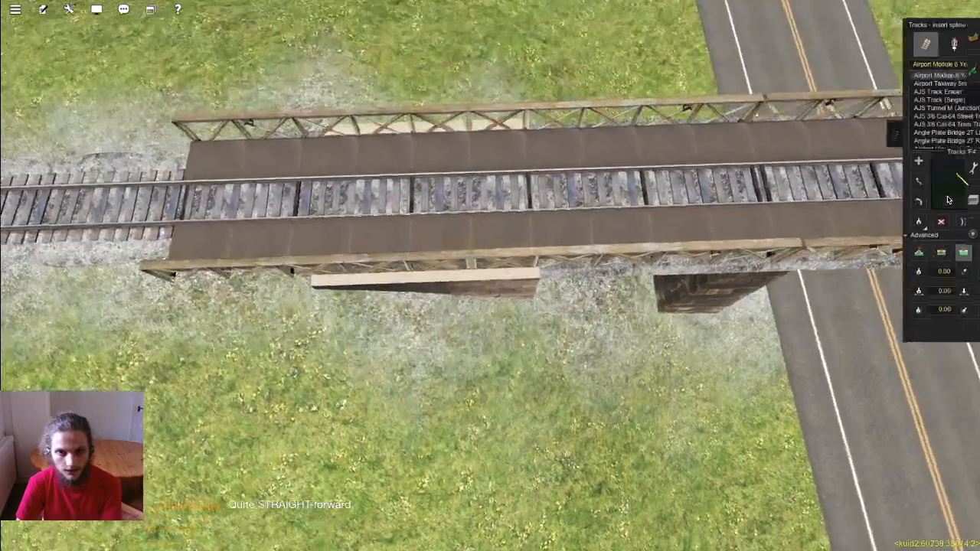
pyautogui.click(972, 103)
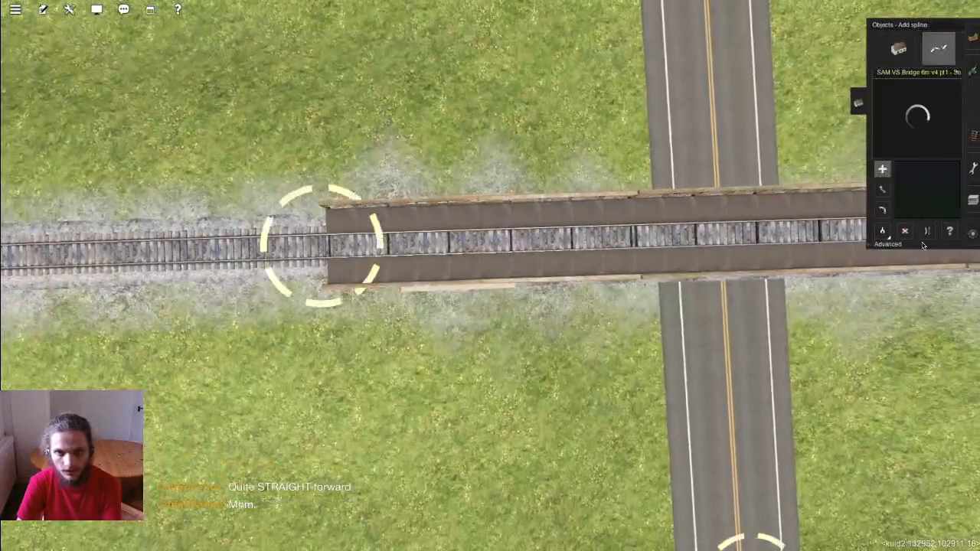
pyautogui.click(897, 244)
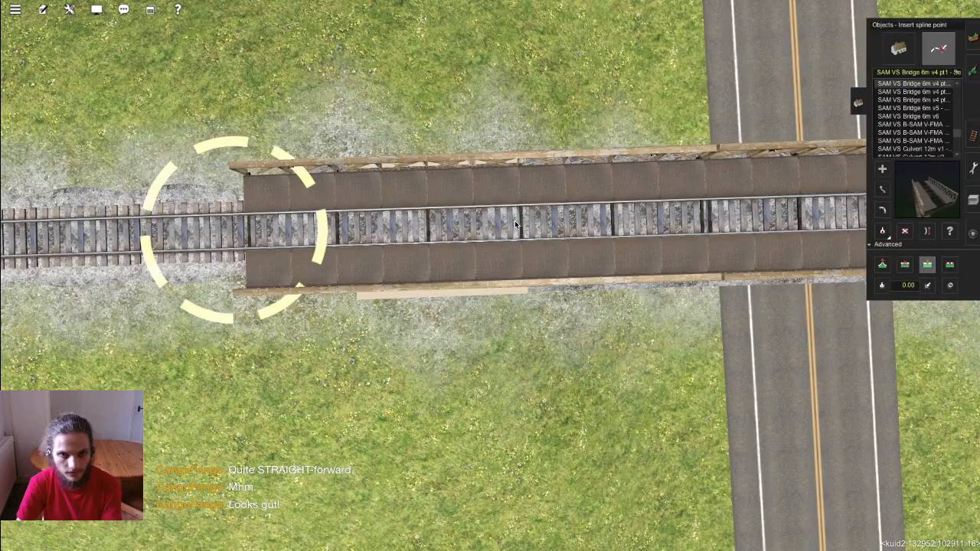
pyautogui.scroll(4, 491, 262)
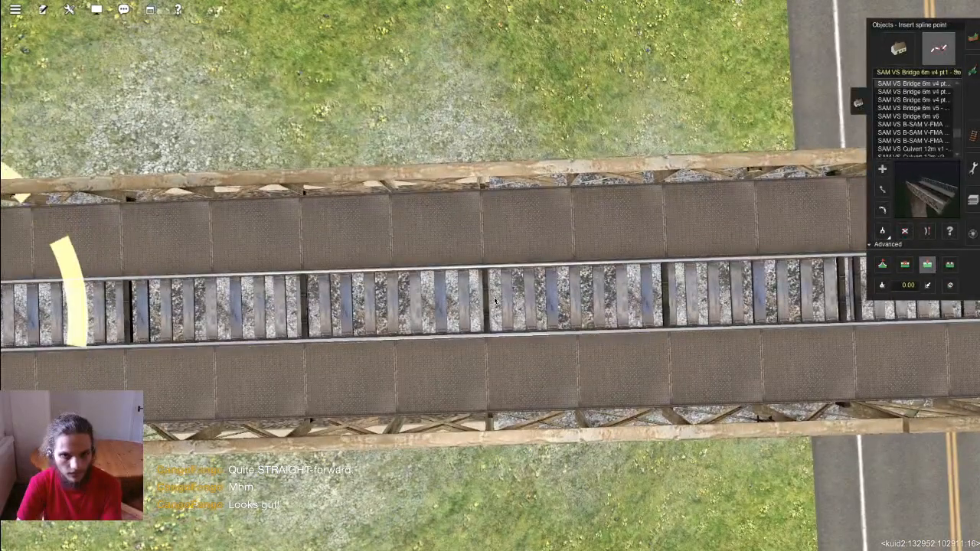
pyautogui.click(496, 289)
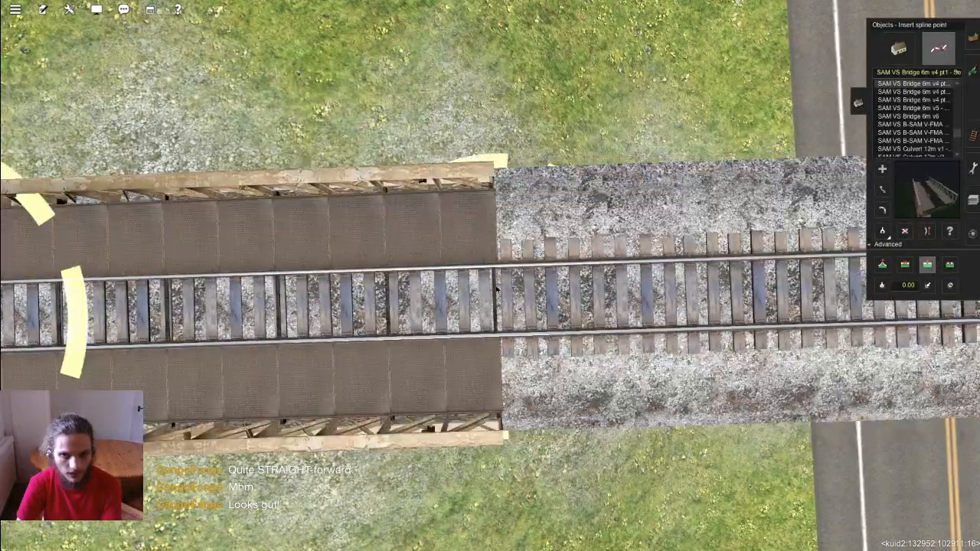
# Step: Delete the surplus bridge section covering the abutment, between the inserted point and the embankment
pyautogui.scroll(-5, 459, 275)
pyautogui.press('x')
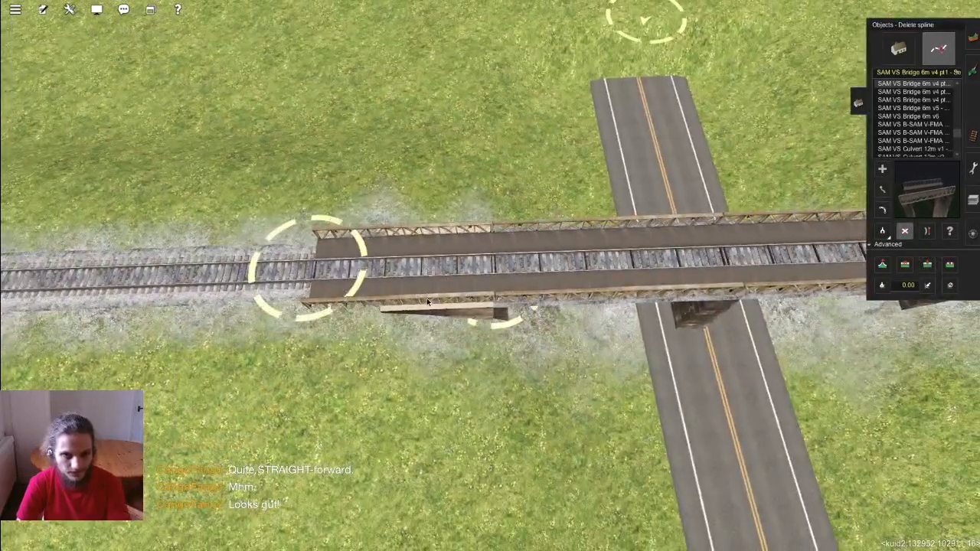
pyautogui.click(444, 264)
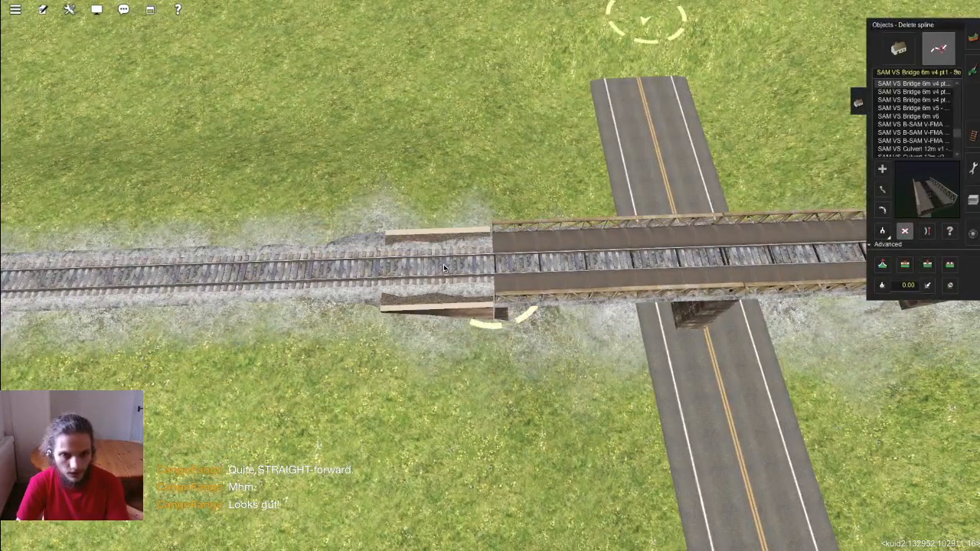
# Step: Move the bridge spline's shortened end until it meets the front face of the stone abutment
pyautogui.moveTo(444, 264); pyautogui.dragTo(492, 280, button='right')
pyautogui.scroll(4, 498, 299)
pyautogui.press('m')
pyautogui.moveTo(492, 278); pyautogui.dragTo(491, 292)
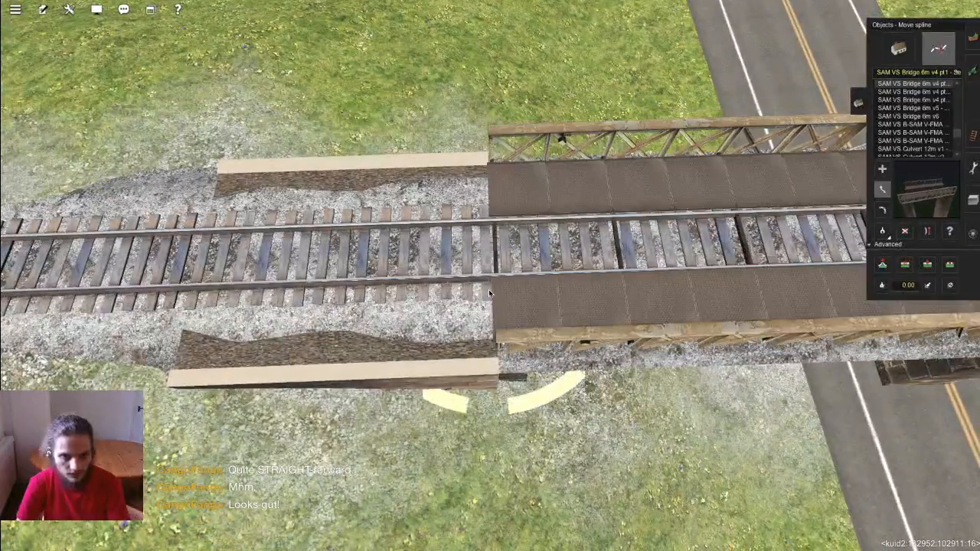
pyautogui.moveTo(489, 290); pyautogui.dragTo(487, 291)
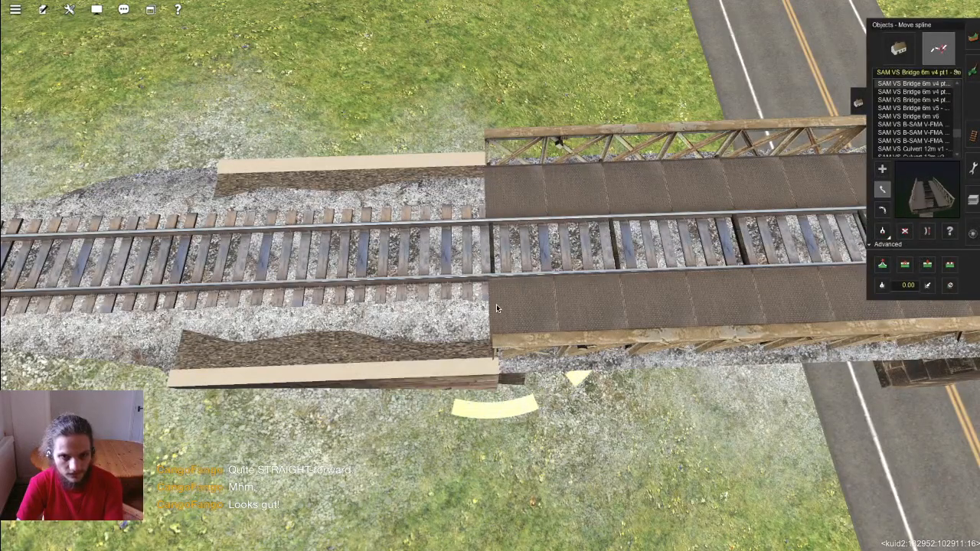
# Step: Examine the joint between the bridge and the abutment from the track, from road level and from above
pyautogui.press('Down')
pyautogui.scroll(-3, 496, 304)
pyautogui.press('Left')
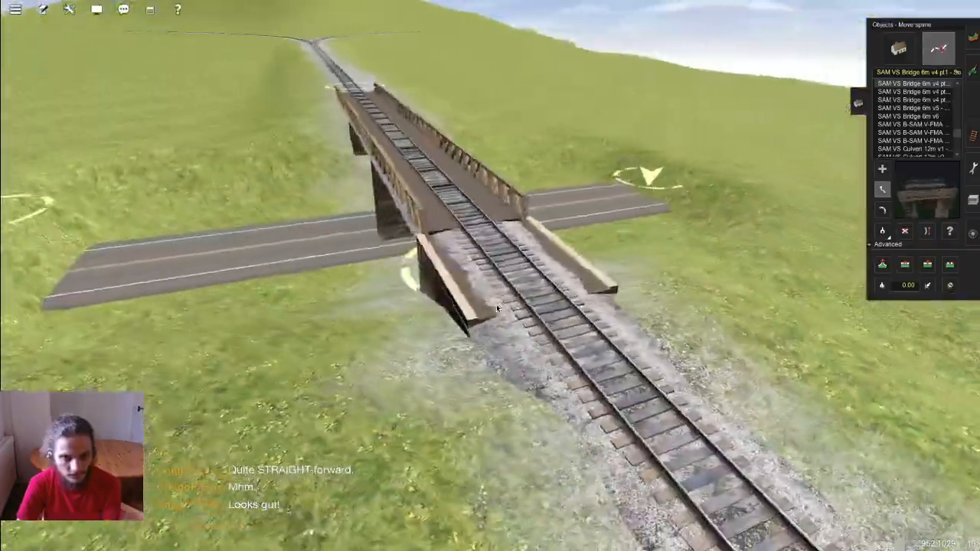
pyautogui.press('Left')
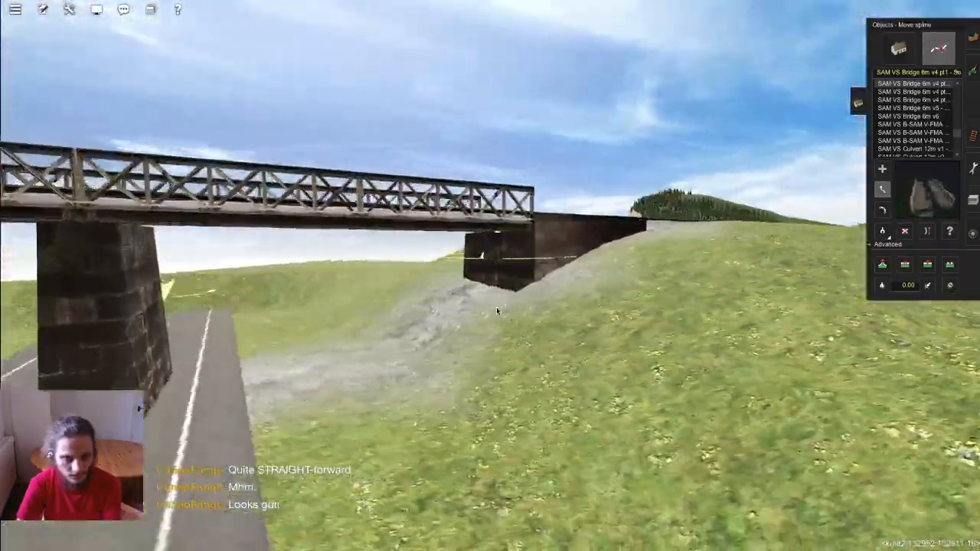
pyautogui.press('Left')
pyautogui.press('Up')
pyautogui.scroll(-3, 451, 314)
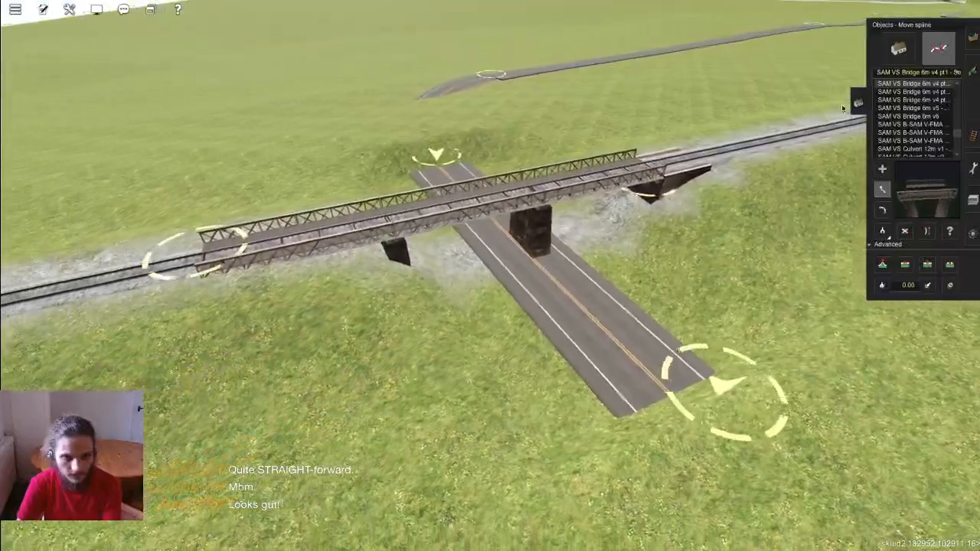
pyautogui.press('Left')
# Step: Place a second JMR stone abutment (1trk) on the track at the bridge's opposite end
pyautogui.click(901, 52)
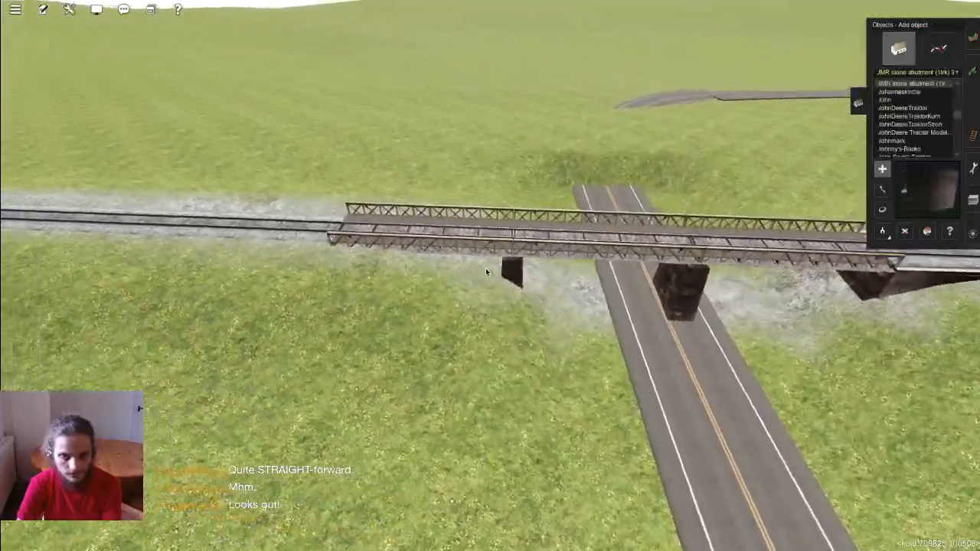
pyautogui.press('Left')
pyautogui.scroll(5, 484, 266)
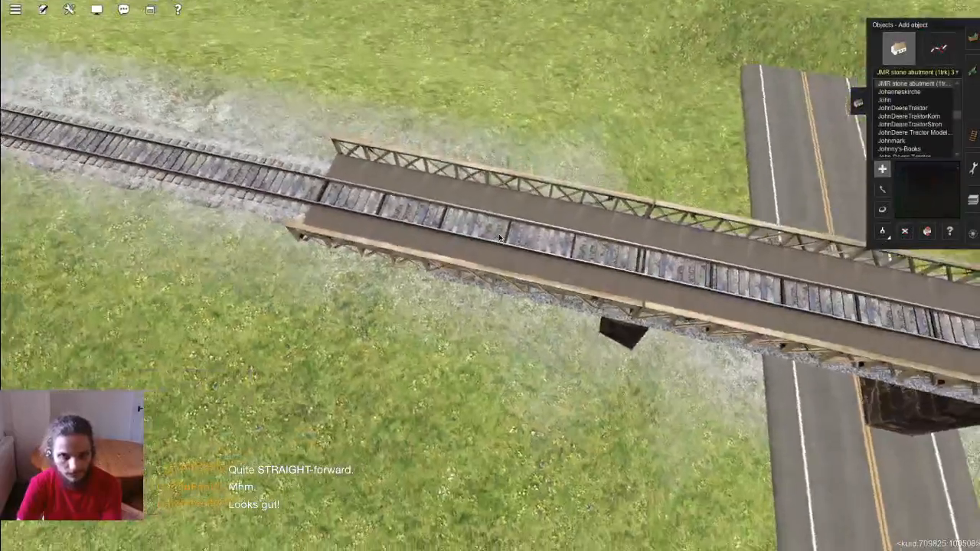
pyautogui.press('Up')
pyautogui.press('Down')
pyautogui.click(491, 232)
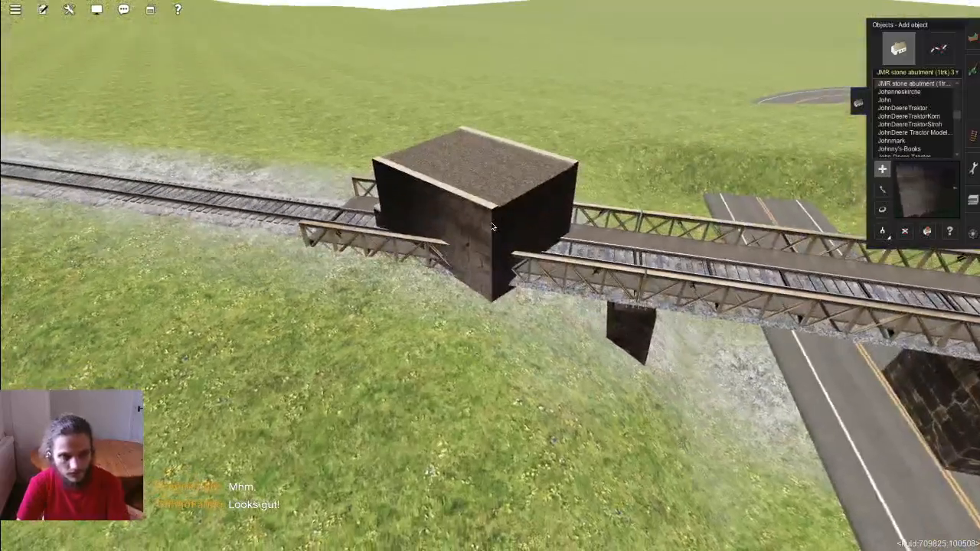
# Step: Rotate the second abutment to about 223.3 so it faces the first one, checking against the first abutment's rotation
pyautogui.press('r')
pyautogui.moveTo(493, 226); pyautogui.dragTo(464, 229)
pyautogui.press('Up')
pyautogui.press('Left')
pyautogui.scroll(-5, 607, 389)
pyautogui.press('Left')
pyautogui.rightClick(532, 416)
pyautogui.rightClick(532, 415)
pyautogui.scroll(3, 476, 333)
pyautogui.press('Right')
pyautogui.rightClick(448, 243)
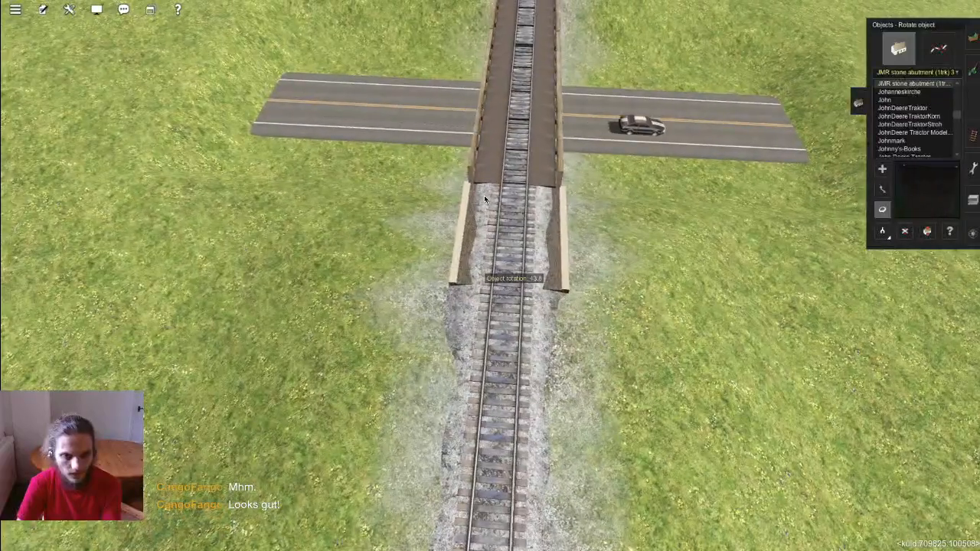
pyautogui.press('Up')
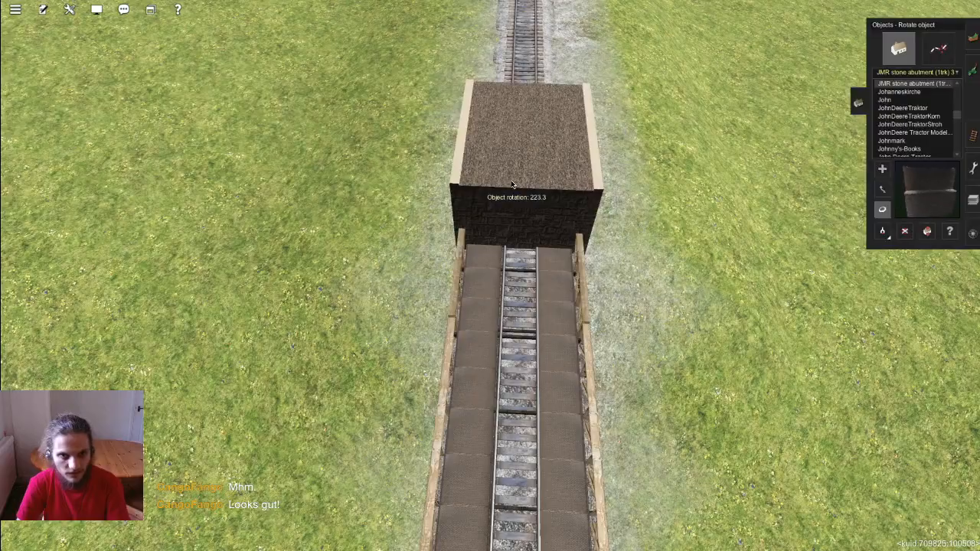
# Step: Lower the second abutment to just above the track deck and fine-tune its rotation to 223.8
pyautogui.press('Left')
pyautogui.moveTo(475, 183); pyautogui.dragTo(405, 301)
pyautogui.press('pageup')
pyautogui.press('Up')
pyautogui.press('Left')
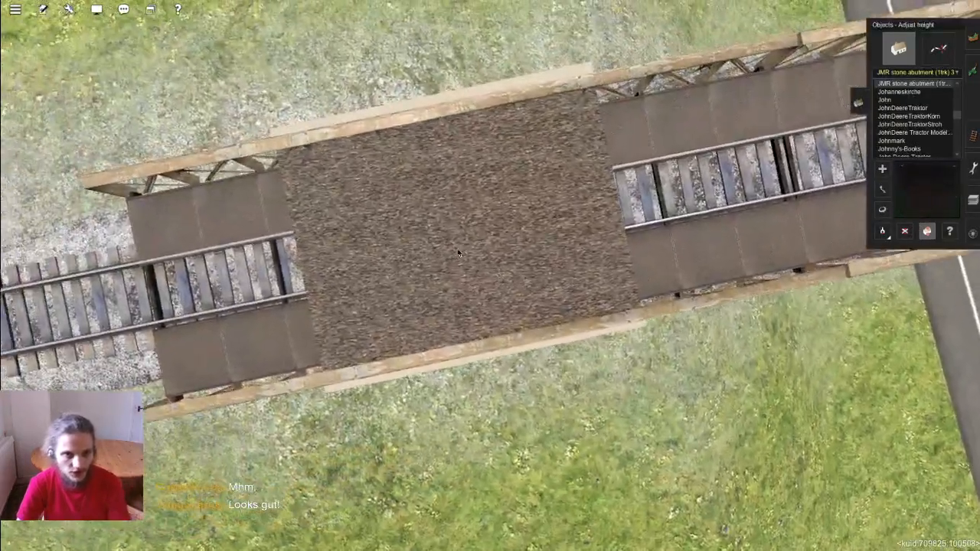
pyautogui.press('r')
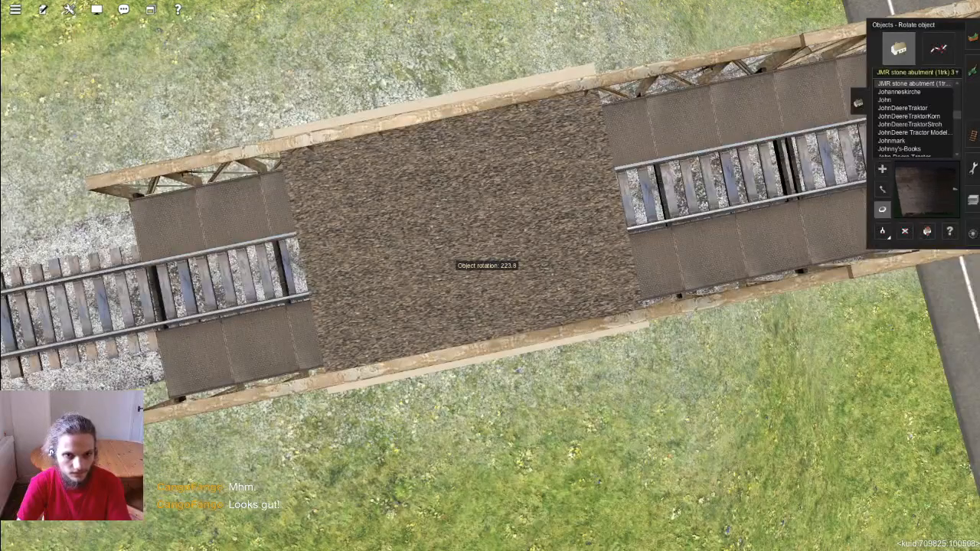
pyautogui.press('Down')
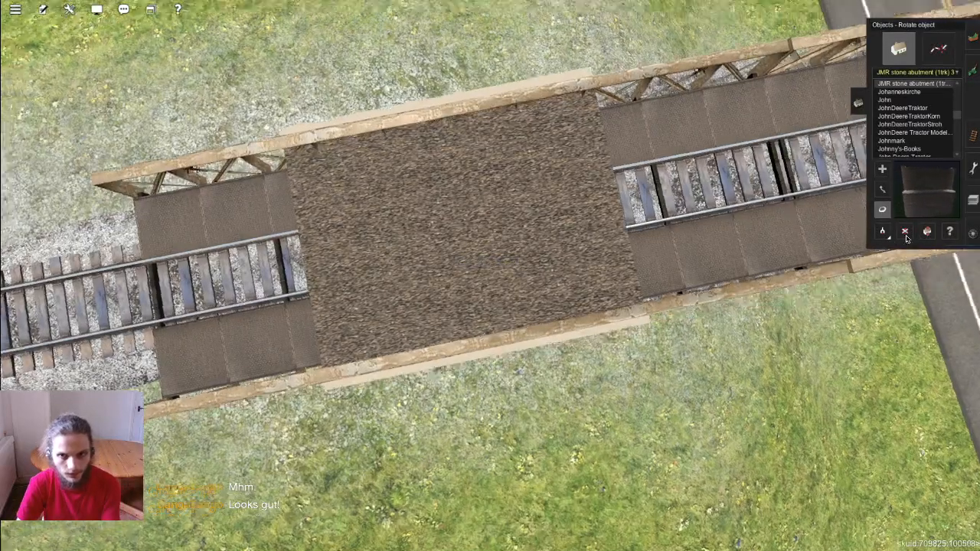
# Step: Sink the second abutment beneath the deck and move it along the bridge until it adjoins the end pier
pyautogui.click(926, 231)
pyautogui.press('Up')
pyautogui.press('pagedown')
pyautogui.click(882, 191)
pyautogui.press('Right')
pyautogui.press('pagedown')
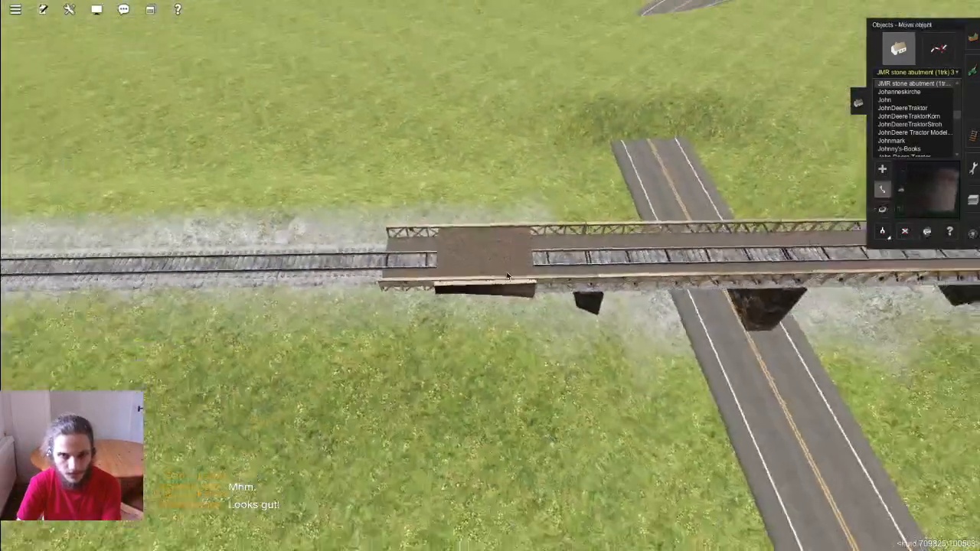
pyautogui.moveTo(520, 267); pyautogui.dragTo(558, 254)
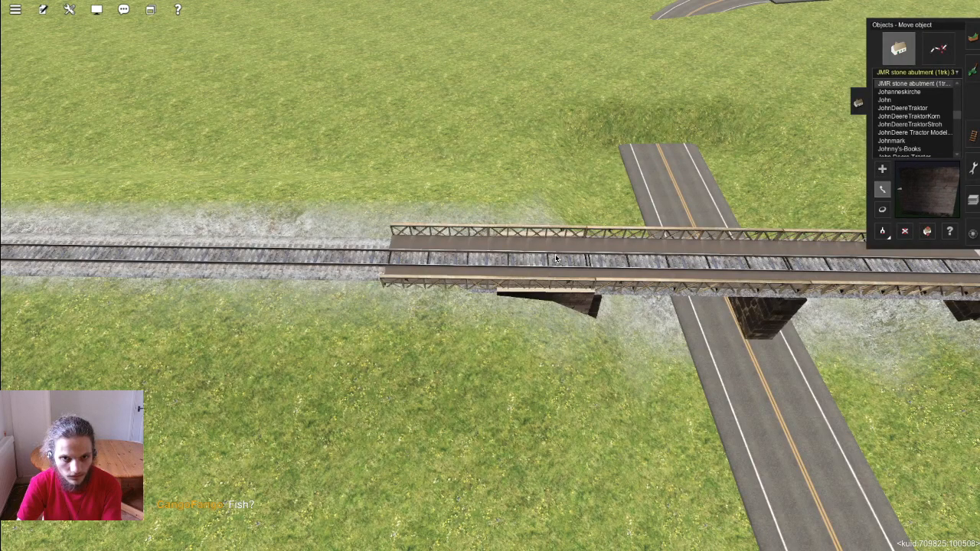
pyautogui.press('Up')
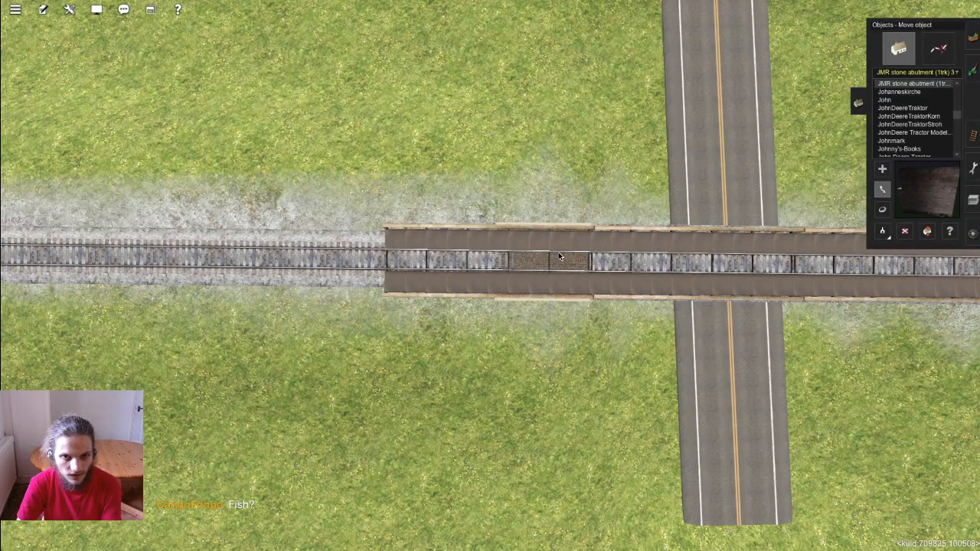
pyautogui.press('Down')
# Step: Insert a spline point in the bridge above the front end of the second abutment
pyautogui.click(938, 51)
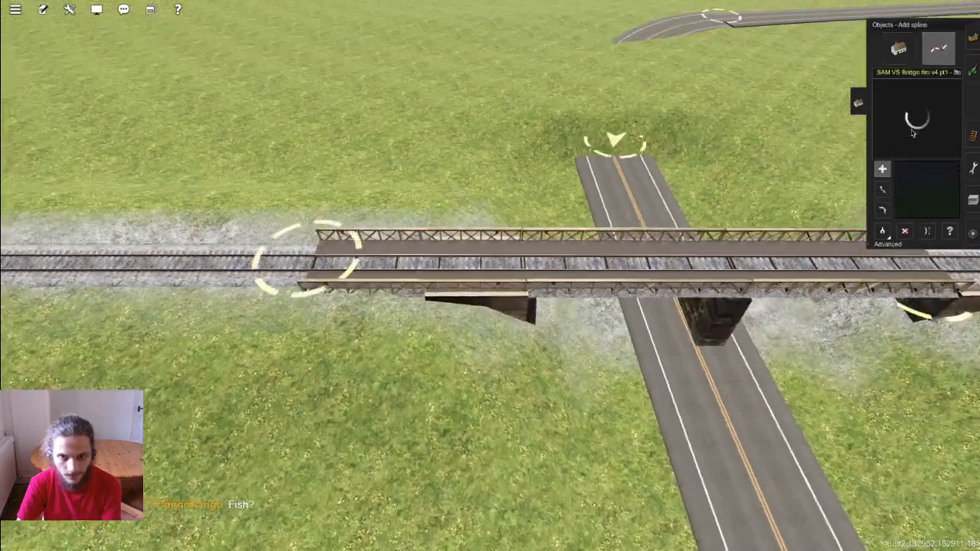
pyautogui.press('Up')
pyautogui.click(890, 244)
pyautogui.press('Up')
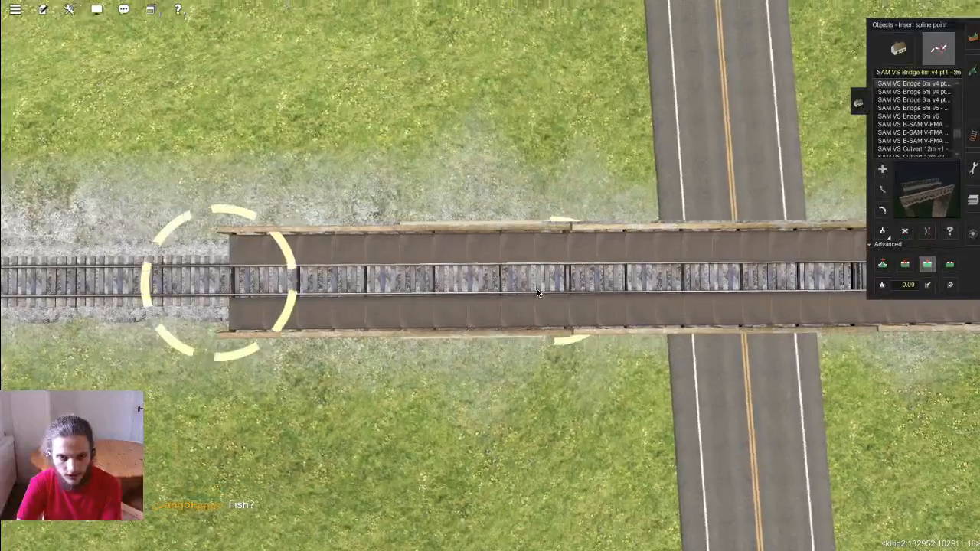
pyautogui.press('Down')
pyautogui.press('Up')
# Step: Delete the bridge section over the second abutment and move the remaining bridge end to the abutment's front face
pyautogui.press('d')
pyautogui.click(412, 258)
pyautogui.press('m')
pyautogui.moveTo(486, 281); pyautogui.dragTo(473, 274)
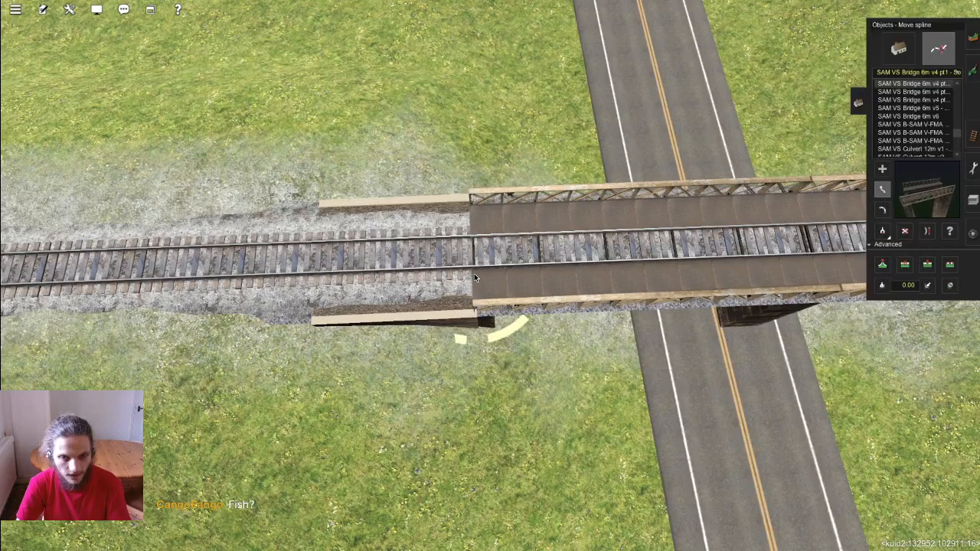
# Step: Insert a spline point in the bridge just beyond one edge of the road to place a pier beside it
pyautogui.rightClick(690, 289)
pyautogui.press('Down')
pyautogui.press('Left')
pyautogui.press('Down')
pyautogui.press('Left')
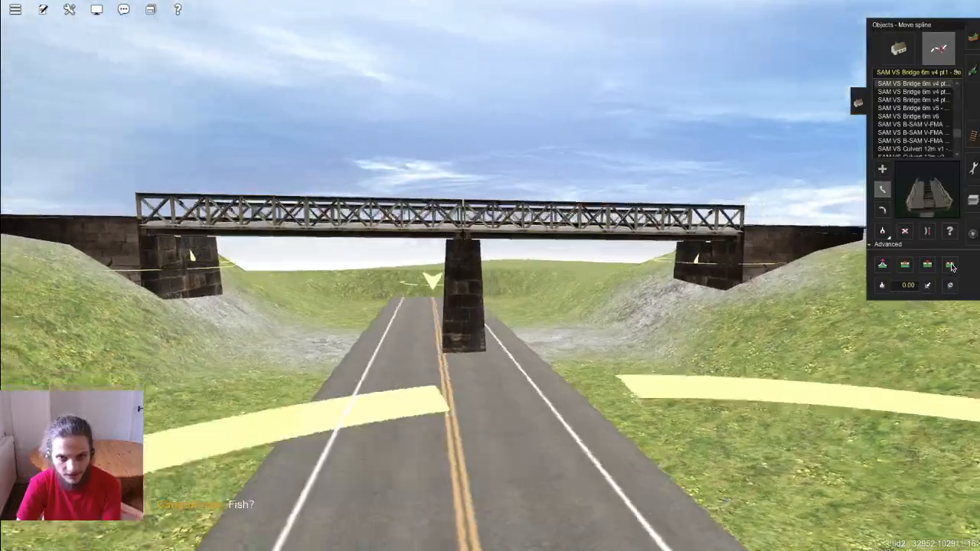
pyautogui.press('Up')
pyautogui.click(926, 264)
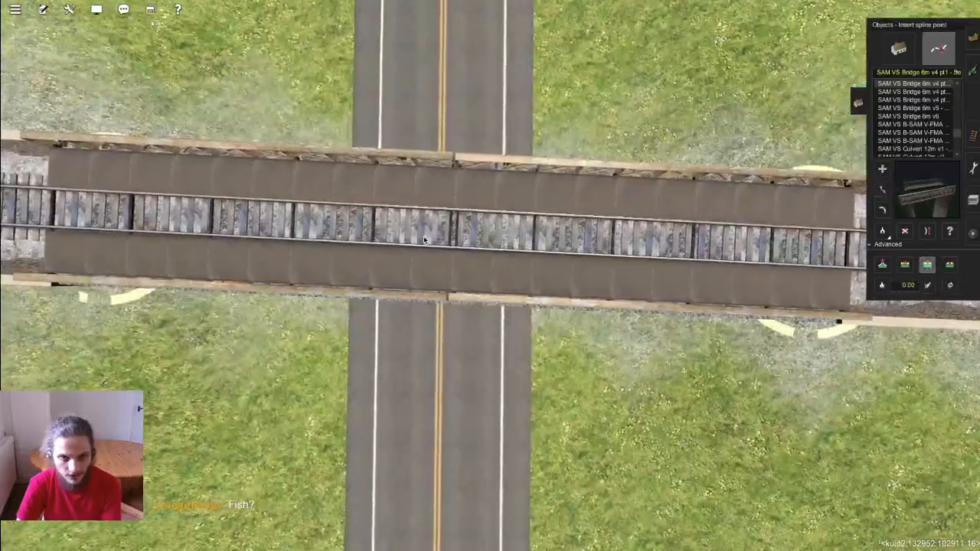
pyautogui.press('Down')
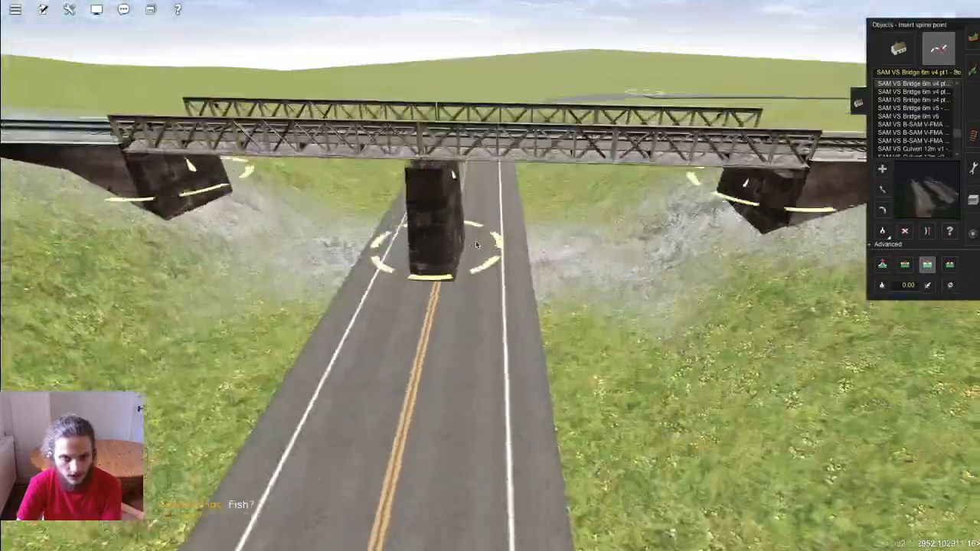
pyautogui.press('Up')
pyautogui.click(545, 238)
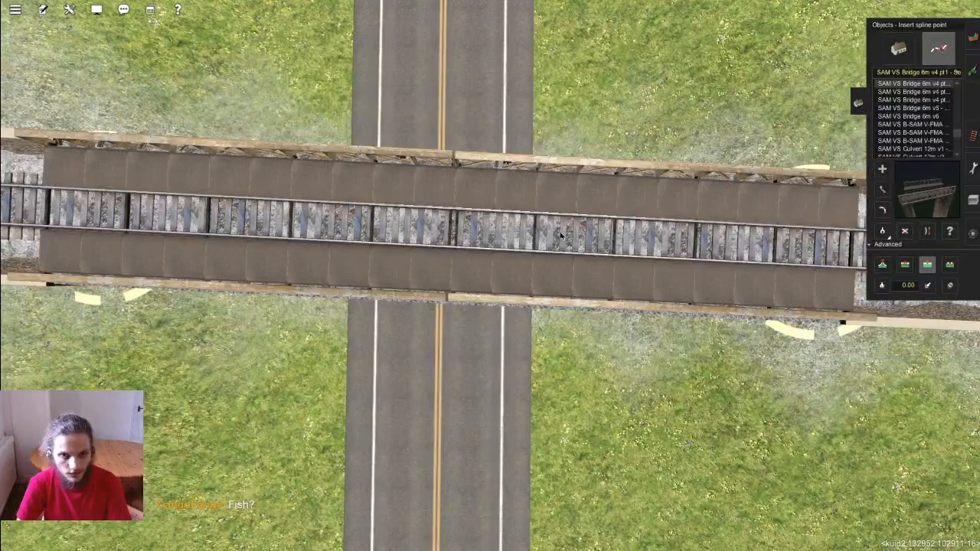
pyautogui.click(560, 238)
# Step: Insert another spline point in the bridge on the road's other side so that piers flank the road
pyautogui.rightClick(356, 247)
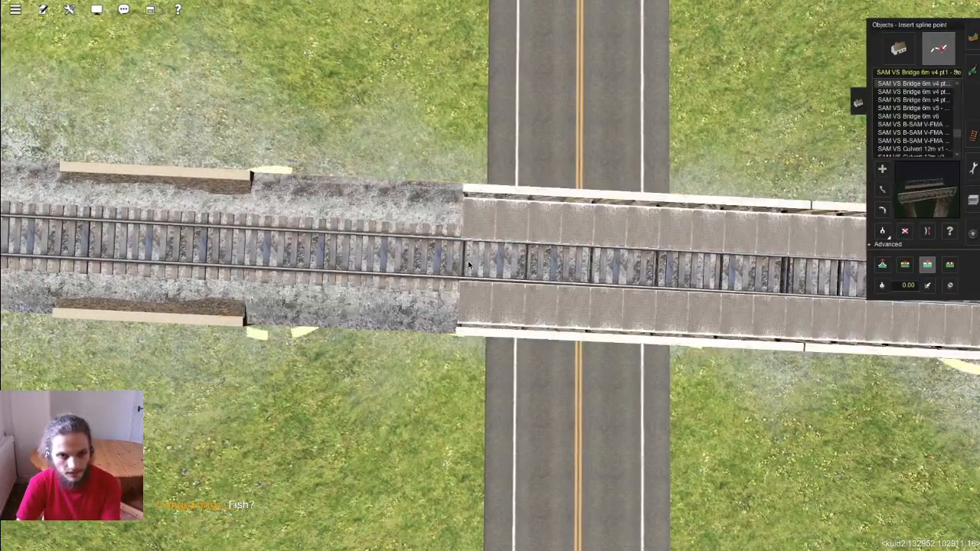
pyautogui.press('Down')
pyautogui.press('Up')
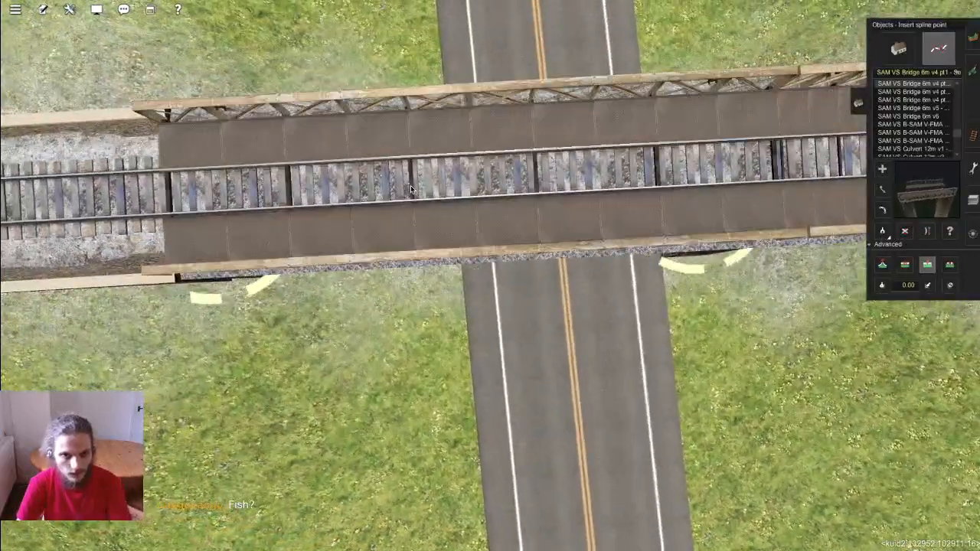
pyautogui.click(411, 190)
pyautogui.press('Down')
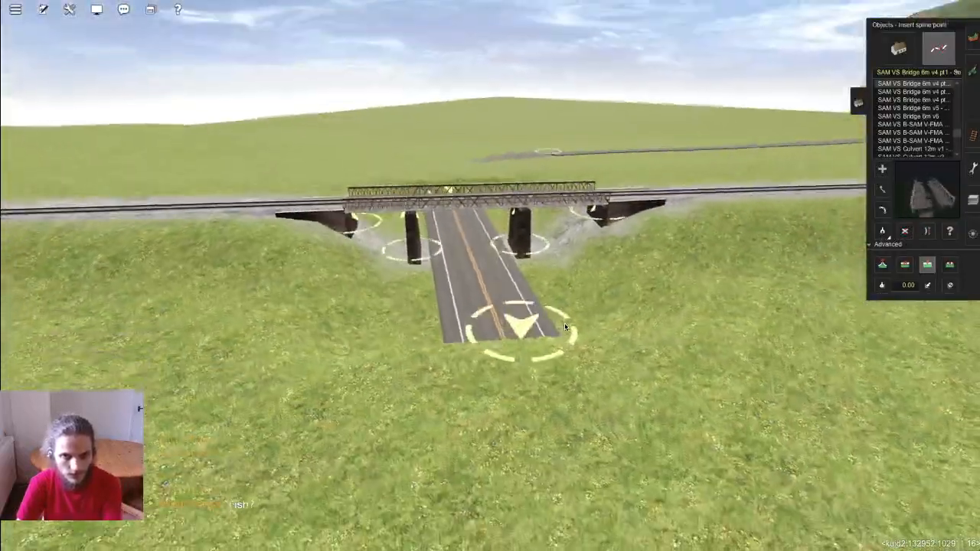
# Step: Undo the insertion of the two bridge spline points that placed piers beside the road
pyautogui.press('Up')
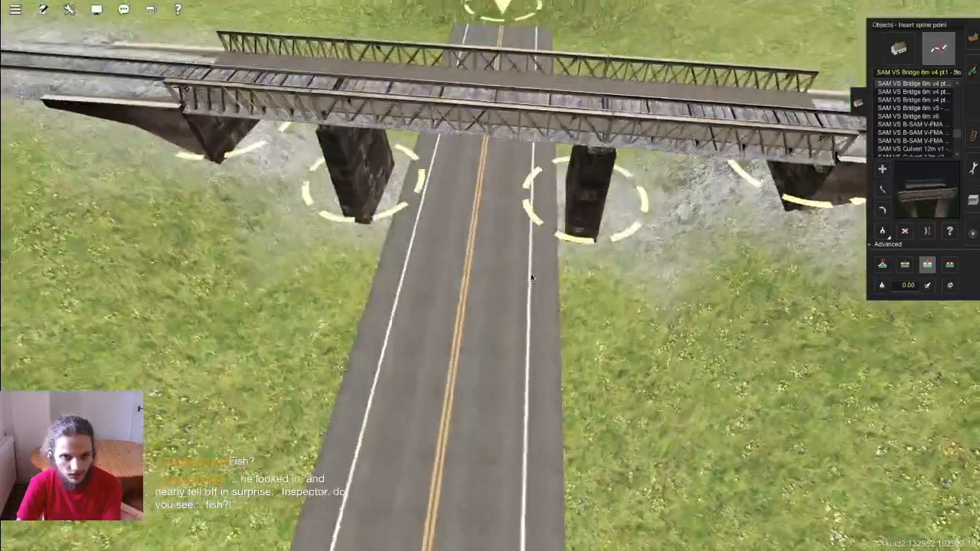
pyautogui.hotkey('ctrl', 'z')
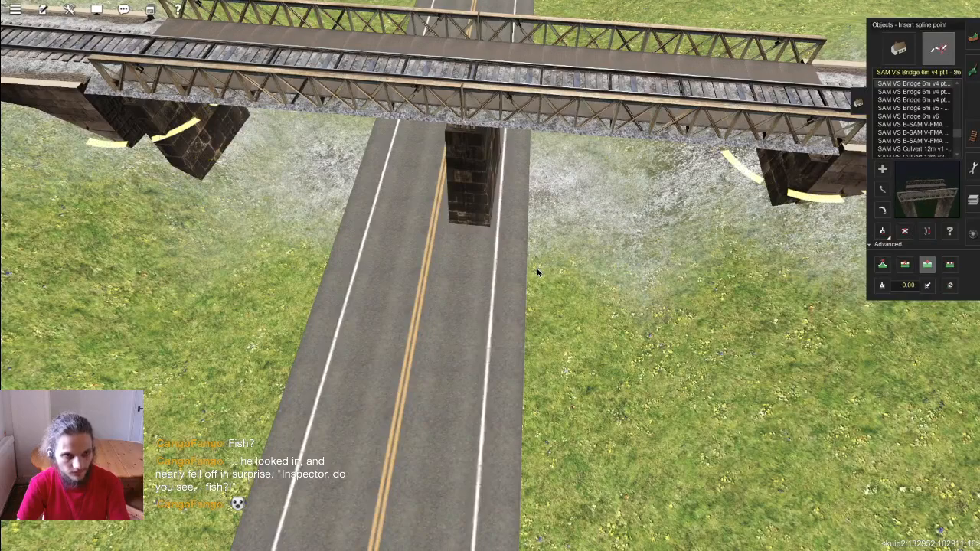
pyautogui.hotkey('ctrl', 'y')
pyautogui.hotkey('ctrl', 'z')
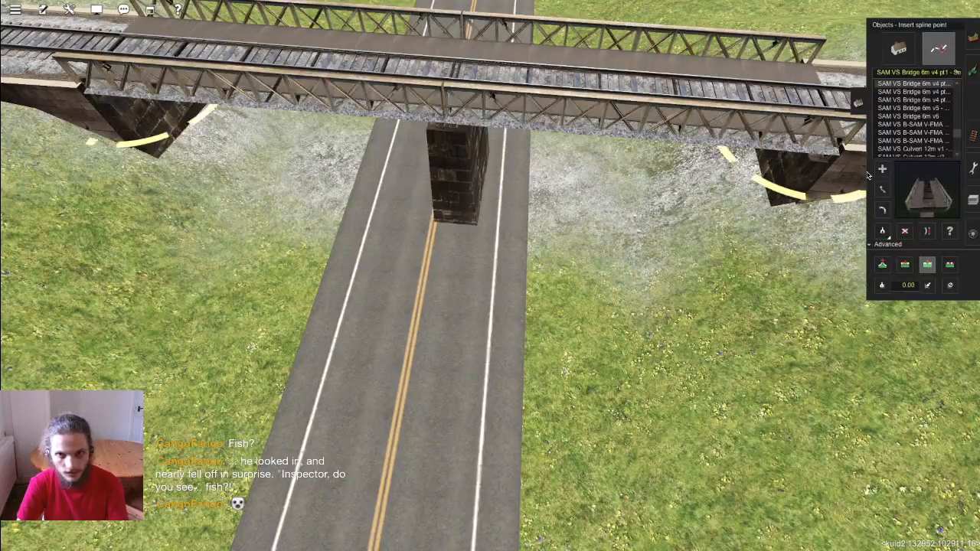
pyautogui.scroll(-3, 654, 234)
# Step: Measure the gap between the two abutments' front faces with a ruler
pyautogui.click(972, 168)
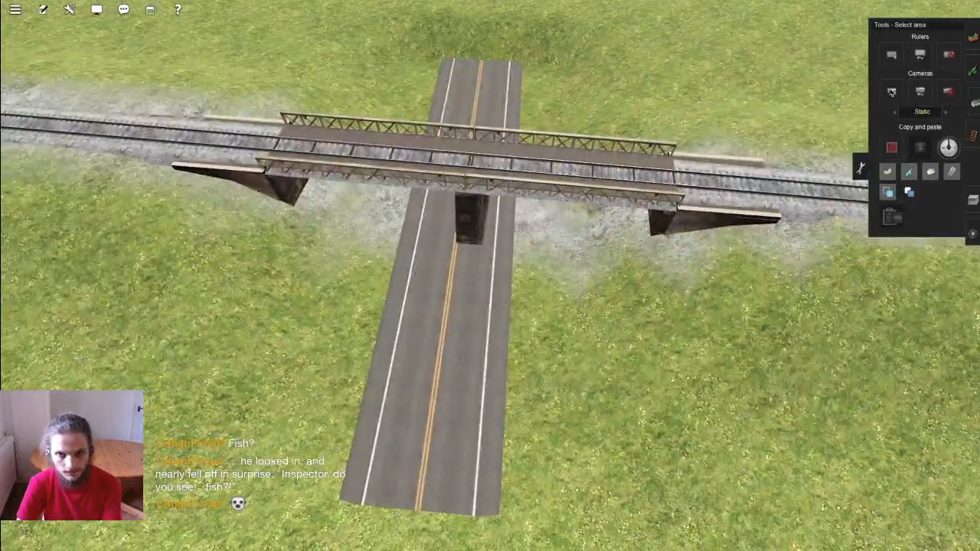
pyautogui.scroll(5, 760, 178)
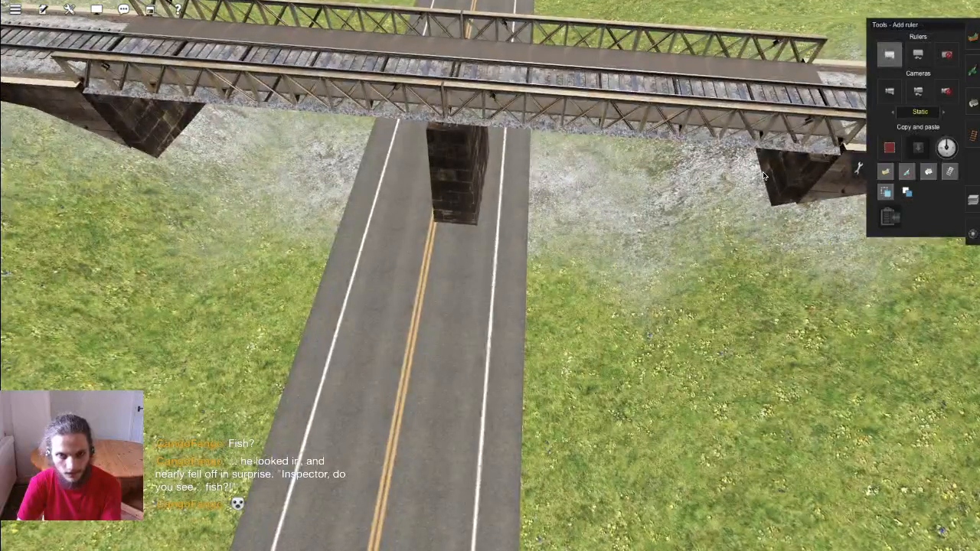
pyautogui.moveTo(763, 172)
pyautogui.mouseDown()
pyautogui.moveTo(528, 169)
pyautogui.moveTo(184, 120)
pyautogui.moveTo(191, 128)
pyautogui.mouseUp()
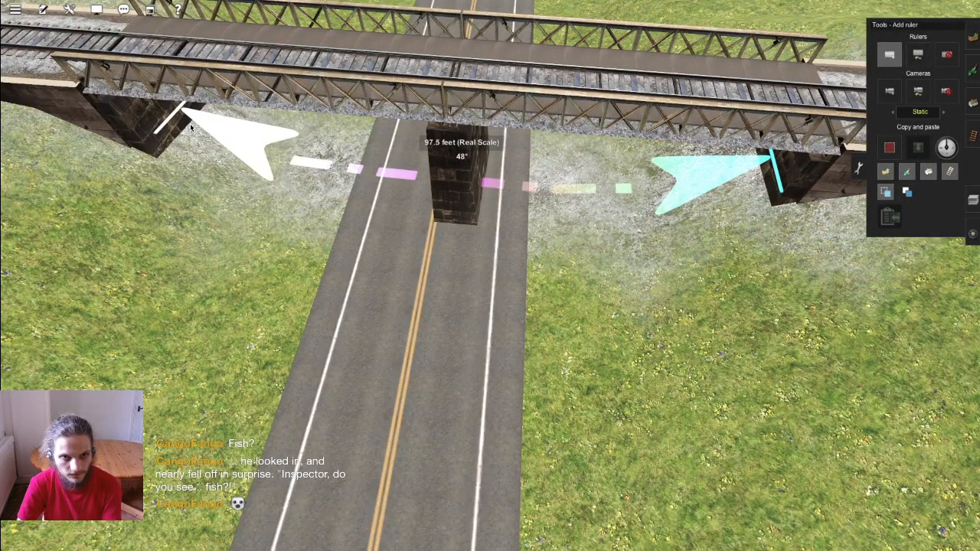
# Step: Lay two rulers, each about 49 ft long, from the abutments' front faces to the middle of the span at the central pier
pyautogui.moveTo(370, 227); pyautogui.dragTo(737, 163, button='right')
pyautogui.moveTo(735, 170); pyautogui.dragTo(435, 238)
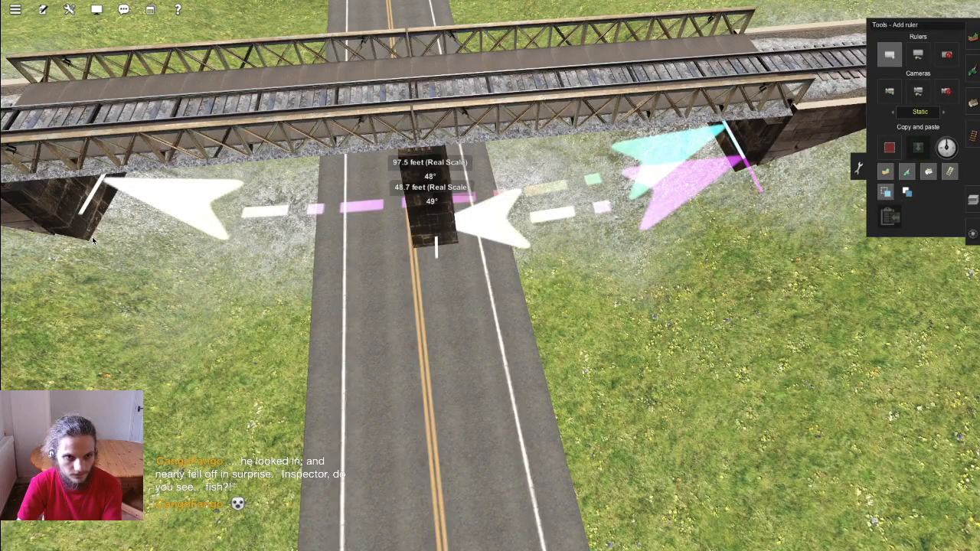
pyautogui.moveTo(342, 232); pyautogui.dragTo(418, 230)
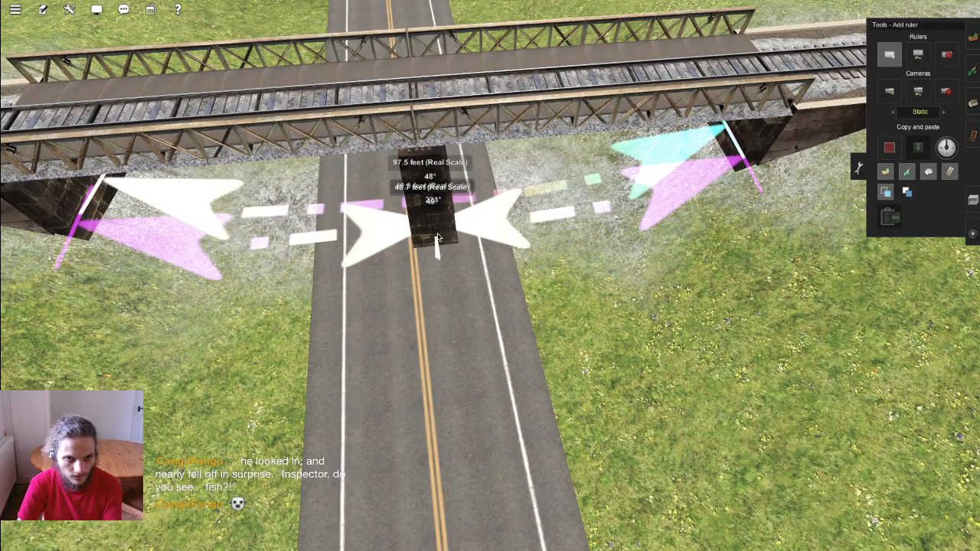
pyautogui.rightClick(438, 237)
pyautogui.press('Up')
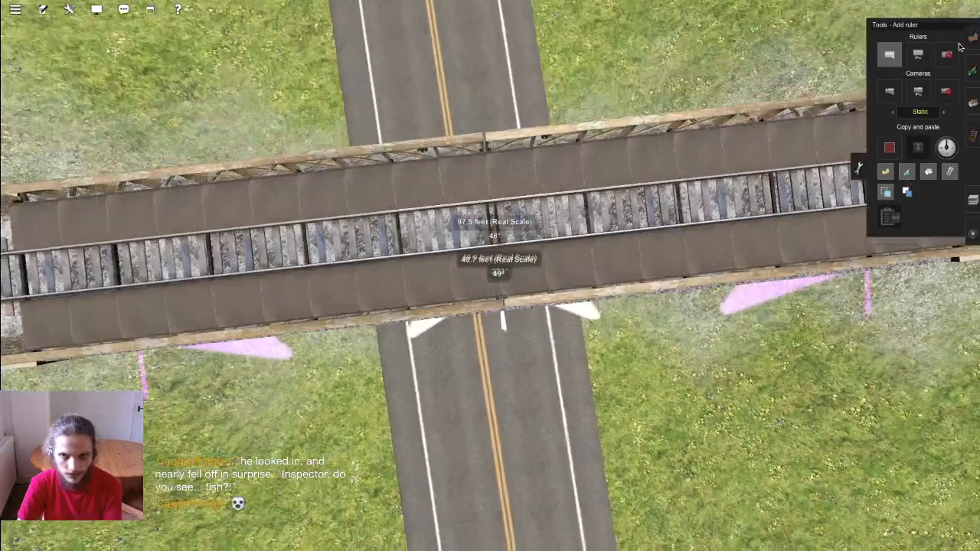
# Step: Delete the ruler spanning the full gap between the abutments, keeping the two half-span rulers
pyautogui.click(946, 54)
pyautogui.click(494, 236)
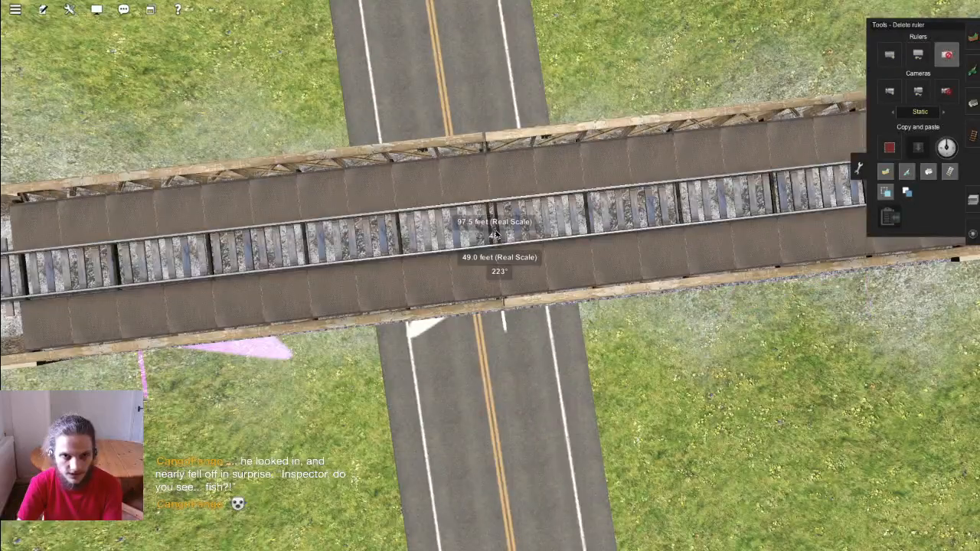
pyautogui.hotkey('ctrl', 'z')
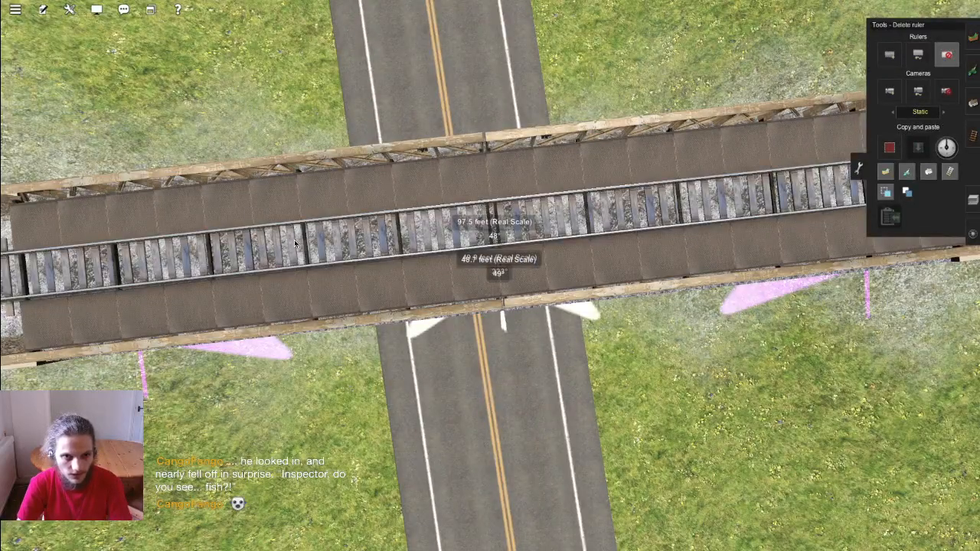
pyautogui.press('Down')
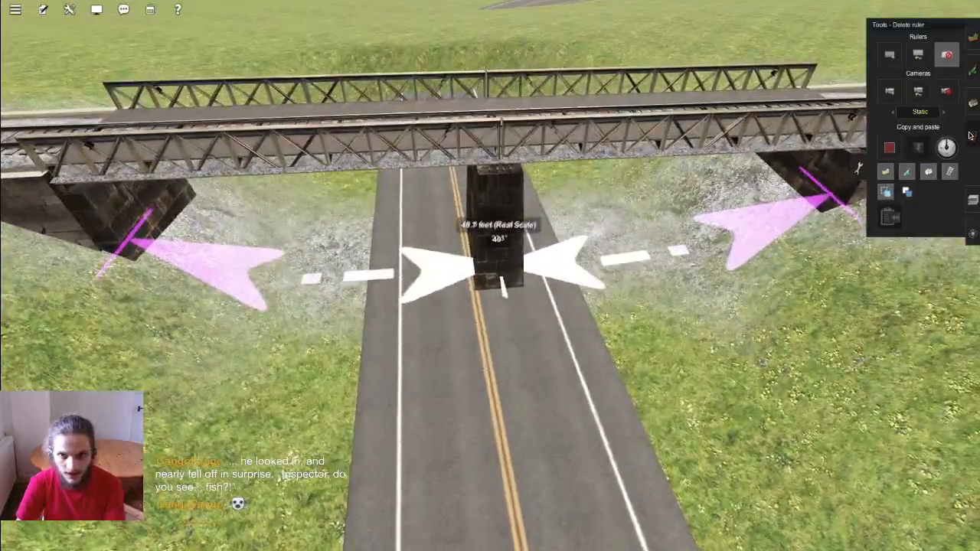
# Step: Insert a spline point in the bridge at the midpoint of the 48.7 ft ruler, placing a pier beside the road
pyautogui.click(972, 135)
pyautogui.scroll(5, 606, 282)
pyautogui.click(972, 103)
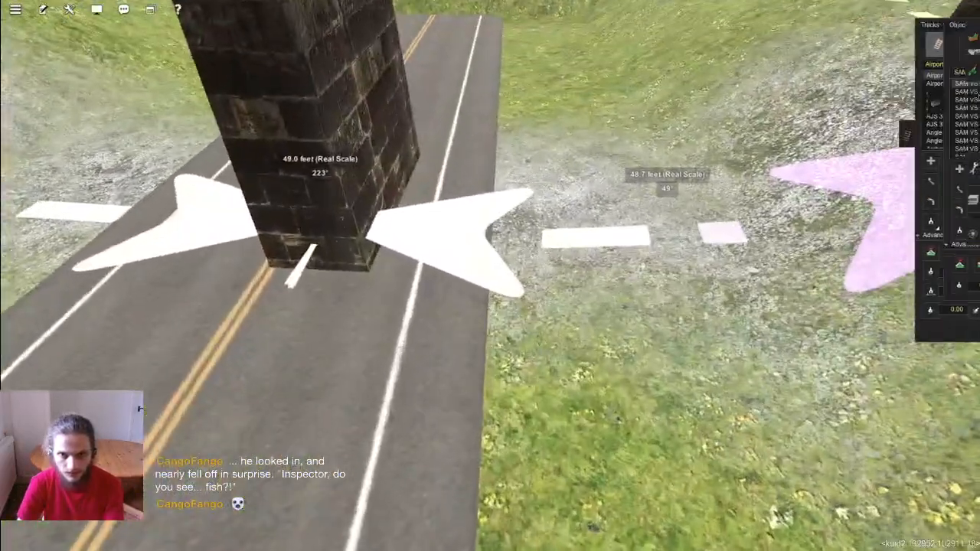
pyautogui.scroll(-3, 555, 283)
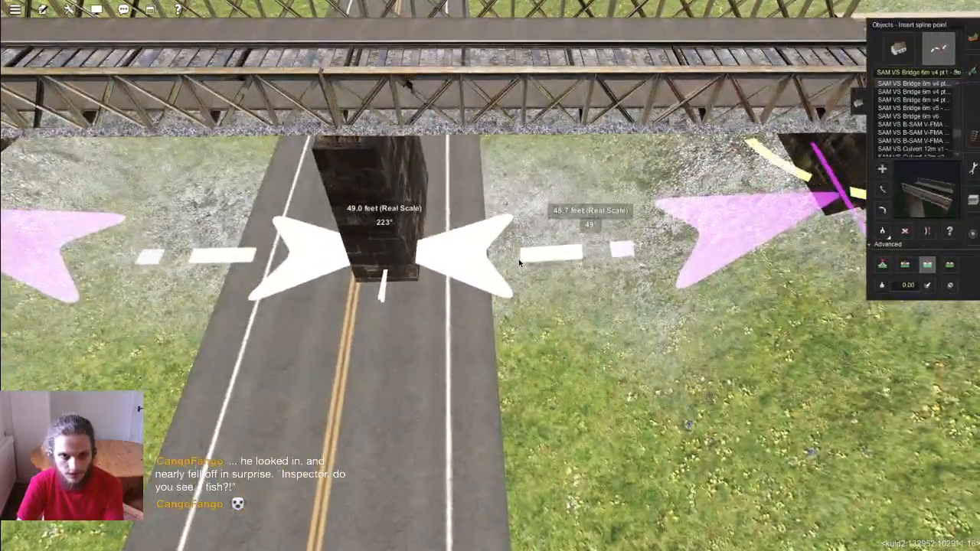
pyautogui.rightClick(222, 302)
pyautogui.press('Left')
pyautogui.scroll(-5, 484, 283)
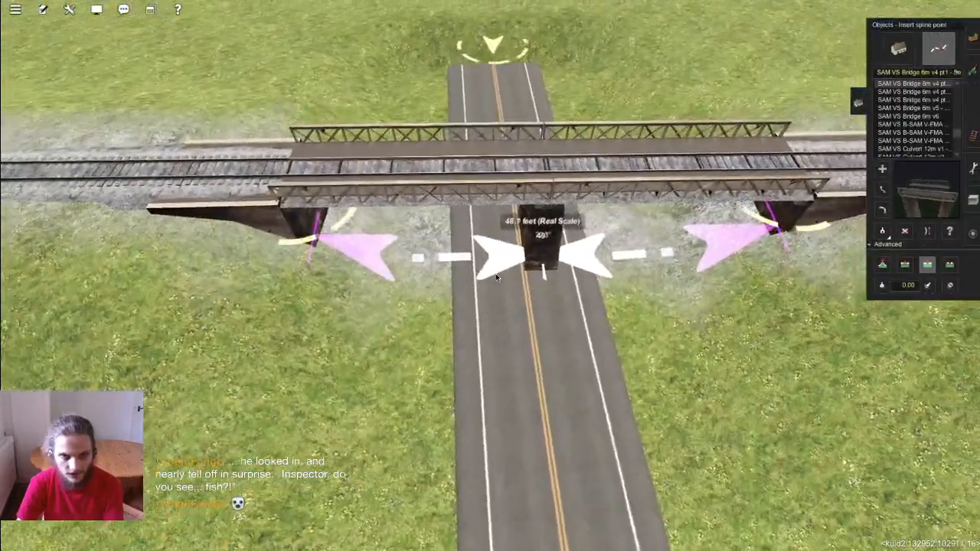
pyautogui.press('Right')
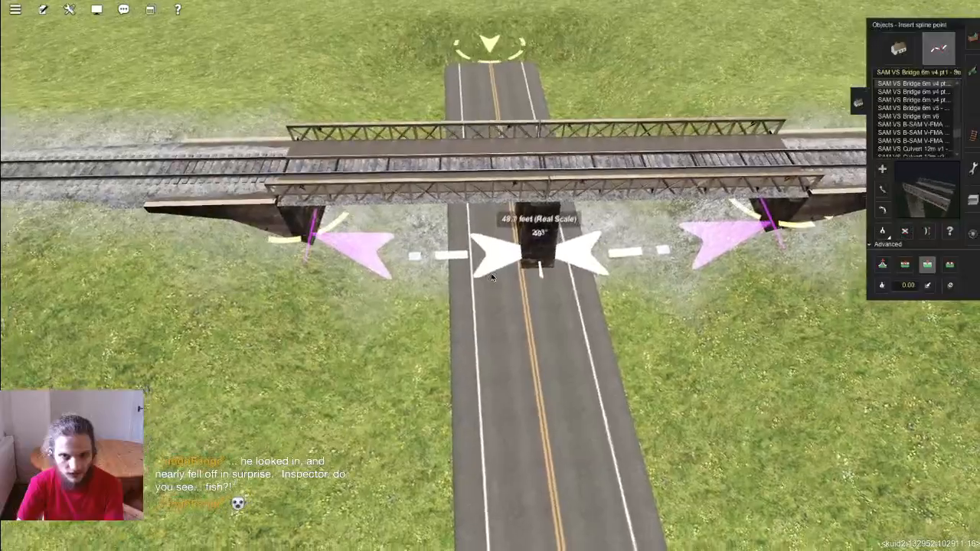
pyautogui.scroll(5, 487, 274)
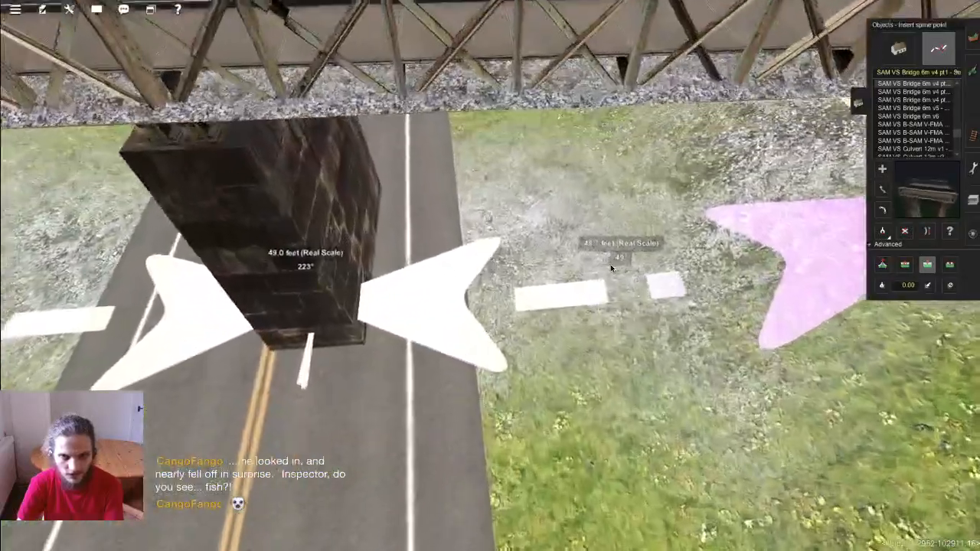
pyautogui.scroll(-5, 610, 264)
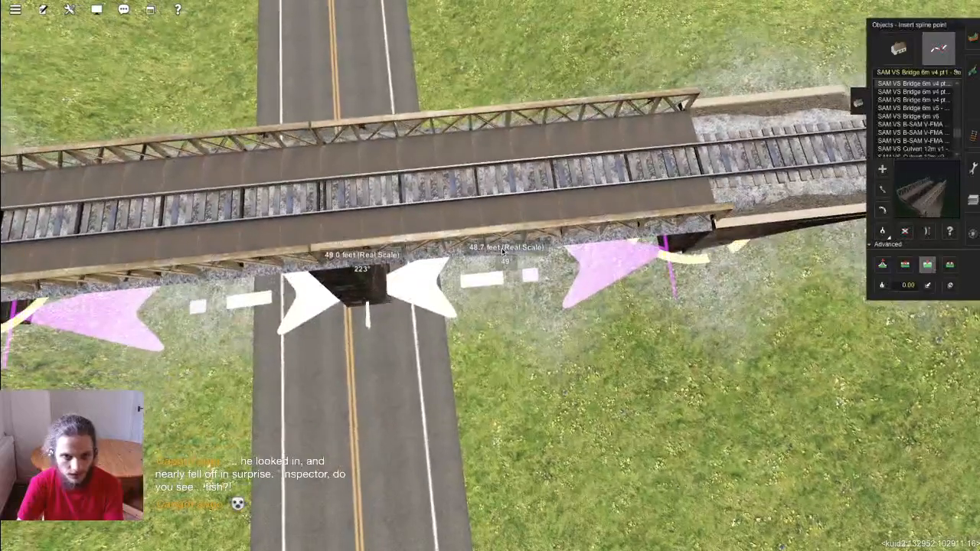
pyautogui.moveTo(501, 248); pyautogui.dragTo(502, 217, button='right')
pyautogui.click(498, 212)
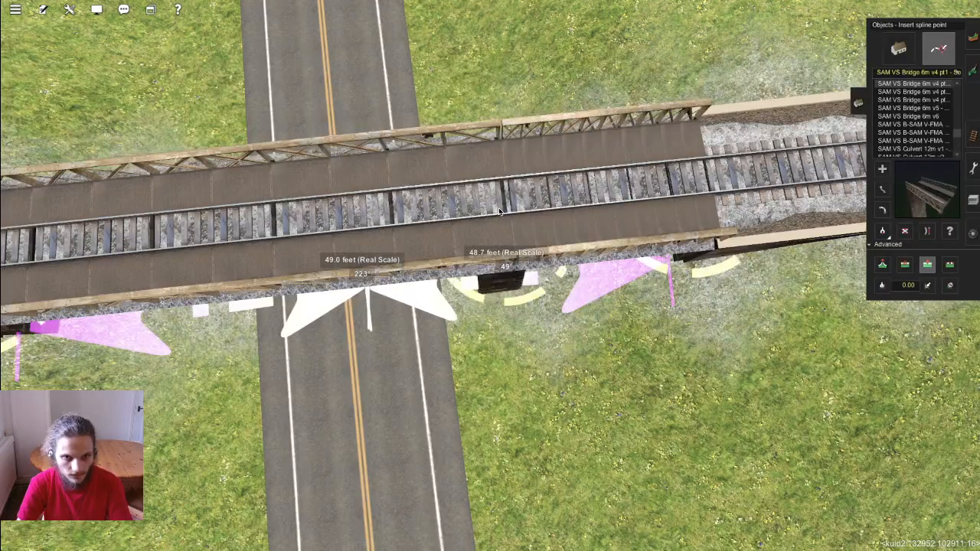
# Step: Insert a spline point in the bridge at the midpoint of the 49.0 ft ruler, placing a pier on the road's other side
pyautogui.rightClick(410, 318)
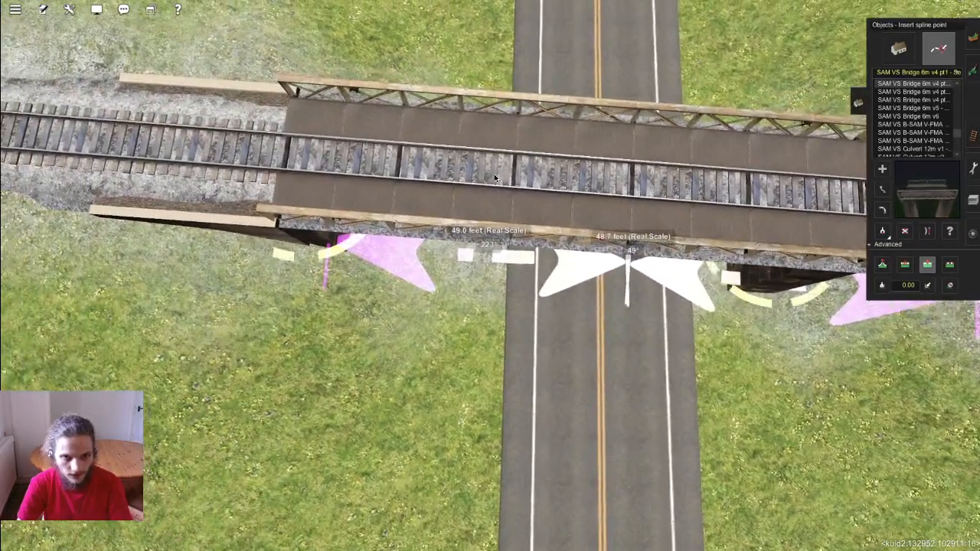
pyautogui.click(497, 178)
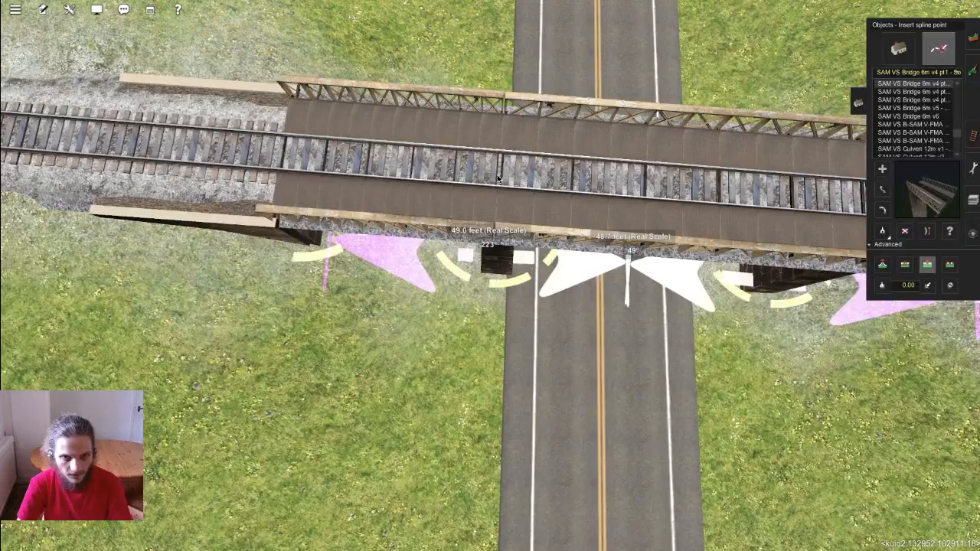
pyautogui.rightClick(630, 332)
pyautogui.press('Down')
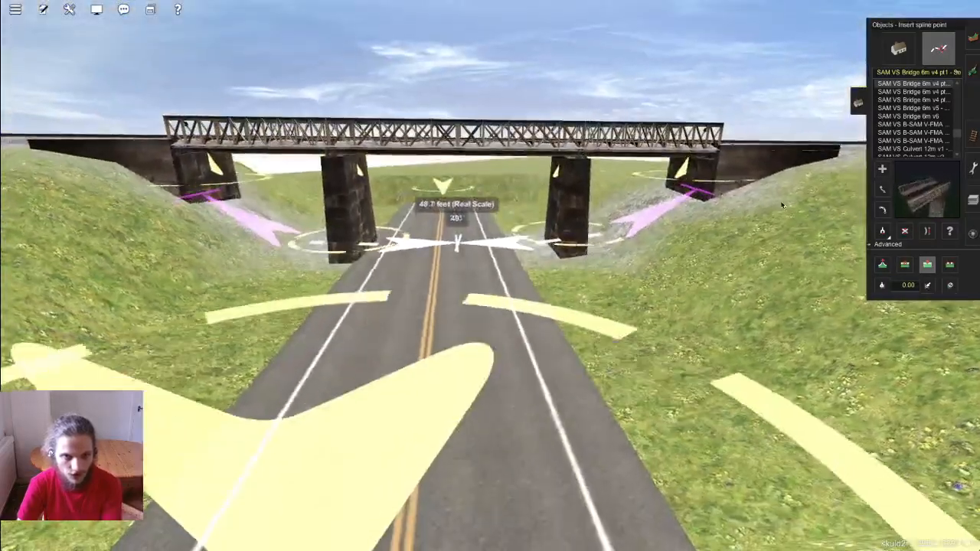
pyautogui.press('Up')
pyautogui.press('Up')
pyautogui.press('pagedown')
pyautogui.press('pageup')
# Step: Move the road's far end slightly sideways so that the road runs centrally between the two piers
pyautogui.click(882, 189)
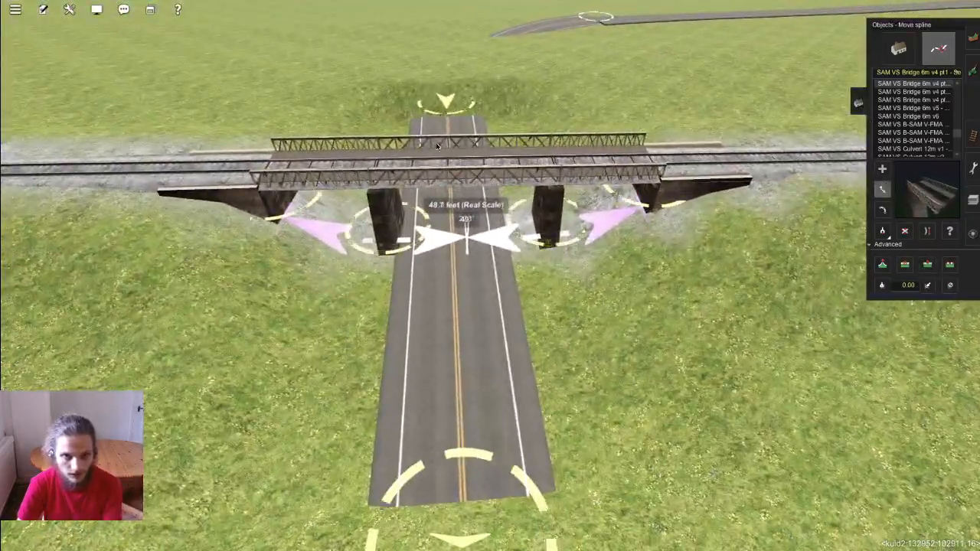
pyautogui.moveTo(442, 111); pyautogui.dragTo(466, 111)
pyautogui.rightClick(483, 360)
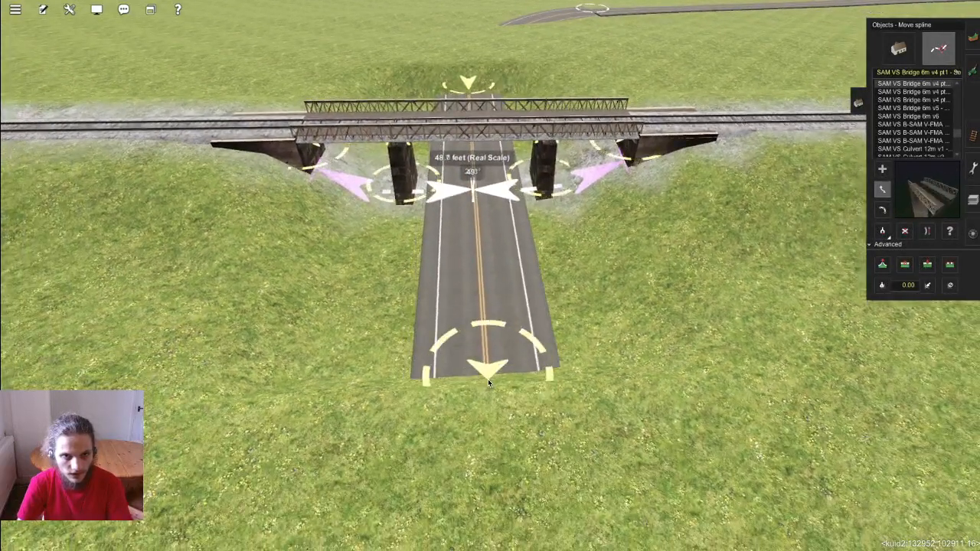
pyautogui.rightClick(490, 295)
pyautogui.press('Down')
pyautogui.press('Left')
pyautogui.press('Up')
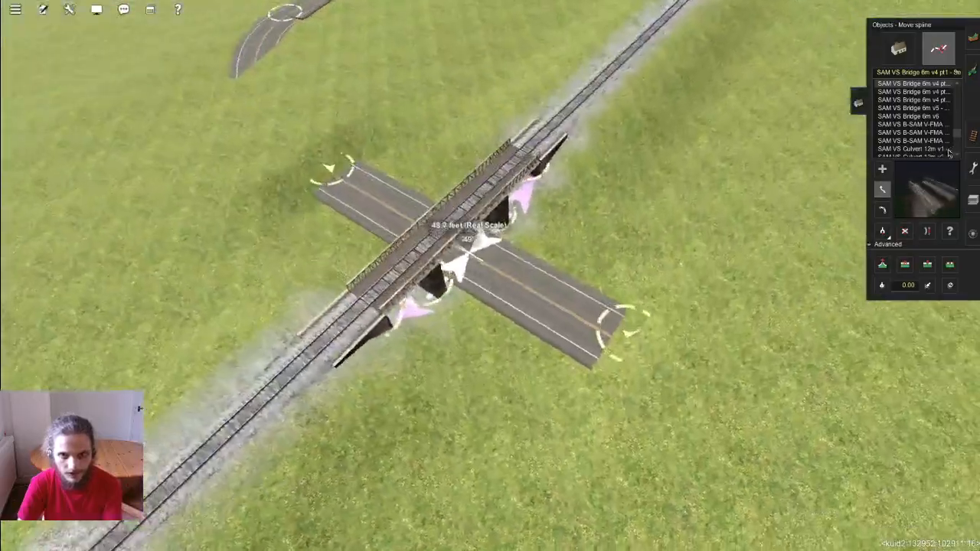
# Step: Insert a spline point in the railway track where it meets one end of the bridge deck
pyautogui.click(973, 135)
pyautogui.press('Right')
pyautogui.press('Right')
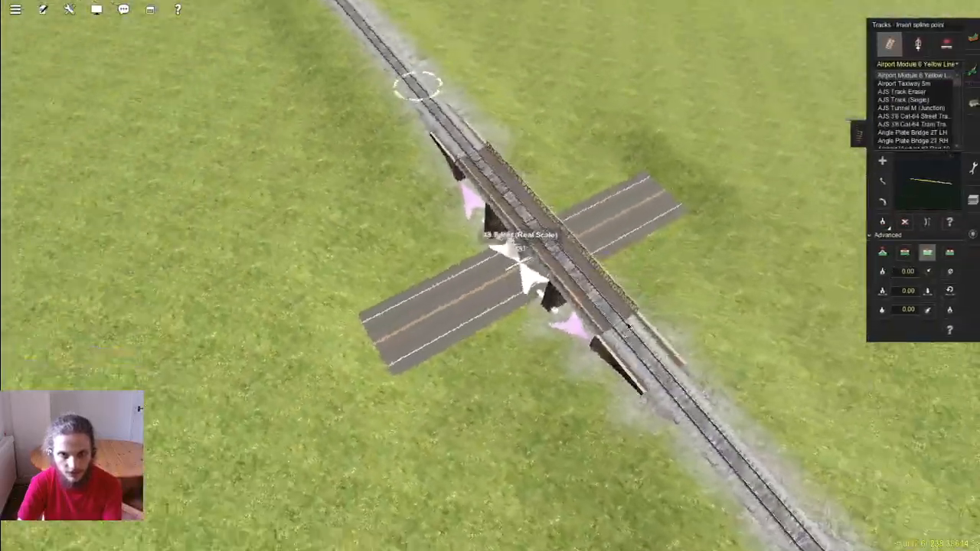
pyautogui.scroll(5, 492, 323)
pyautogui.rightClick(491, 324)
pyautogui.press('Up')
pyautogui.scroll(5, 454, 252)
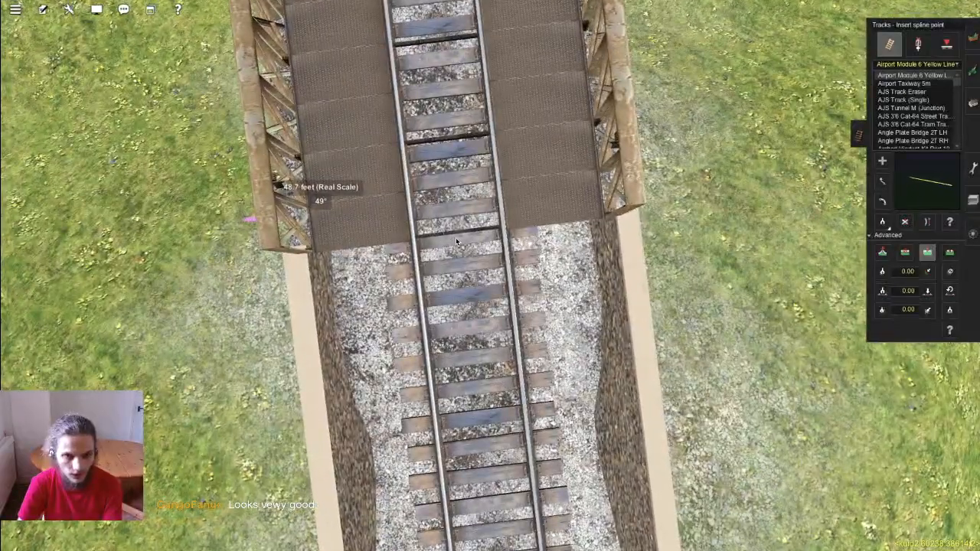
pyautogui.click(456, 241)
# Step: Straighten the approach track leading up to the bridge end with the new spline point
pyautogui.scroll(-5, 456, 241)
pyautogui.press('Down')
pyautogui.click(927, 221)
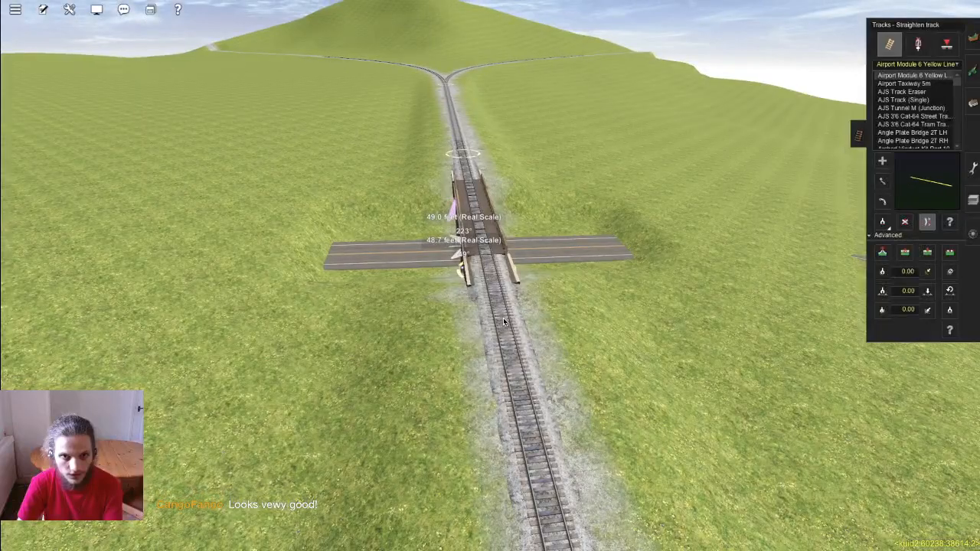
pyautogui.press('Left')
pyautogui.scroll(-4, 558, 293)
pyautogui.press('Left')
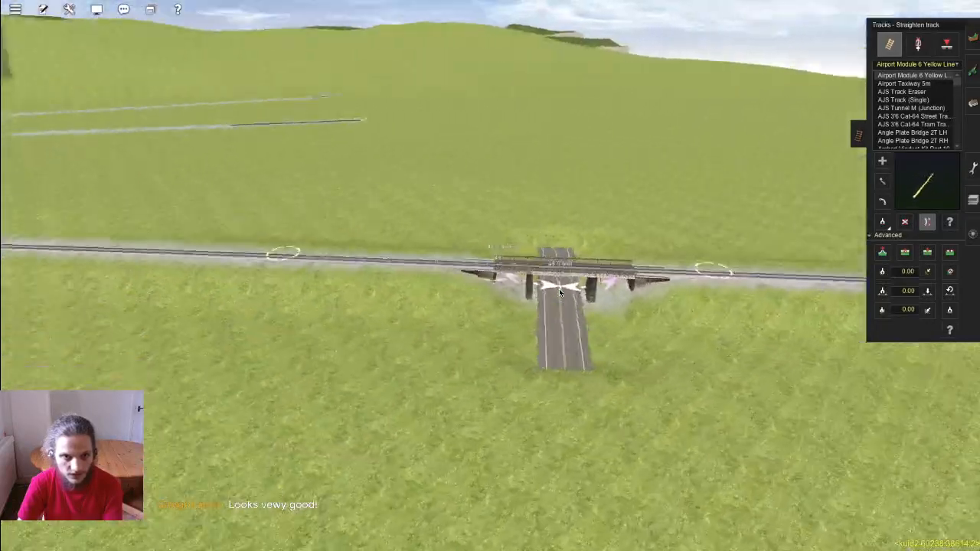
# Step: Insert a spline point in the railway track at the opposite end of the bridge deck
pyautogui.press('Right')
pyautogui.press('Right')
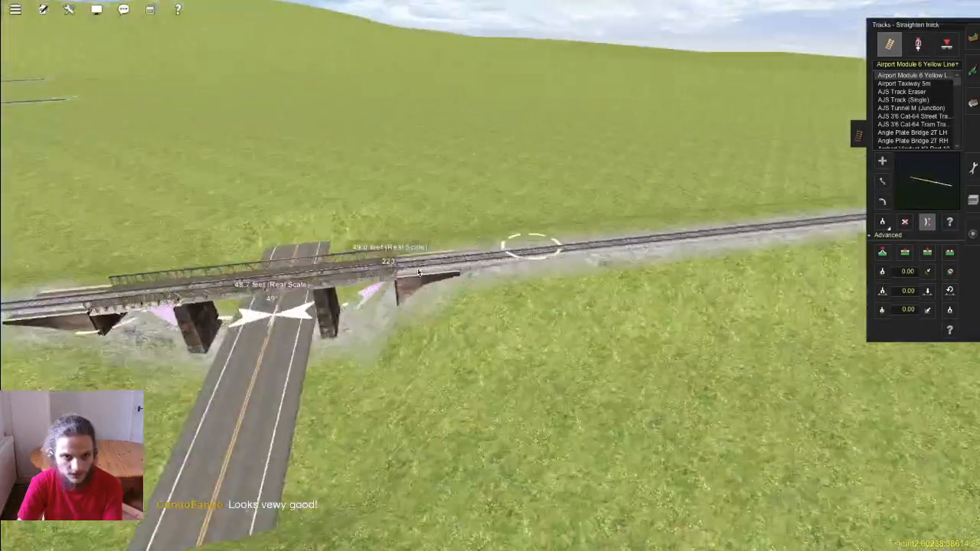
pyautogui.press('Up')
pyautogui.scroll(4, 490, 275)
pyautogui.click(927, 252)
pyautogui.scroll(-2, 605, 291)
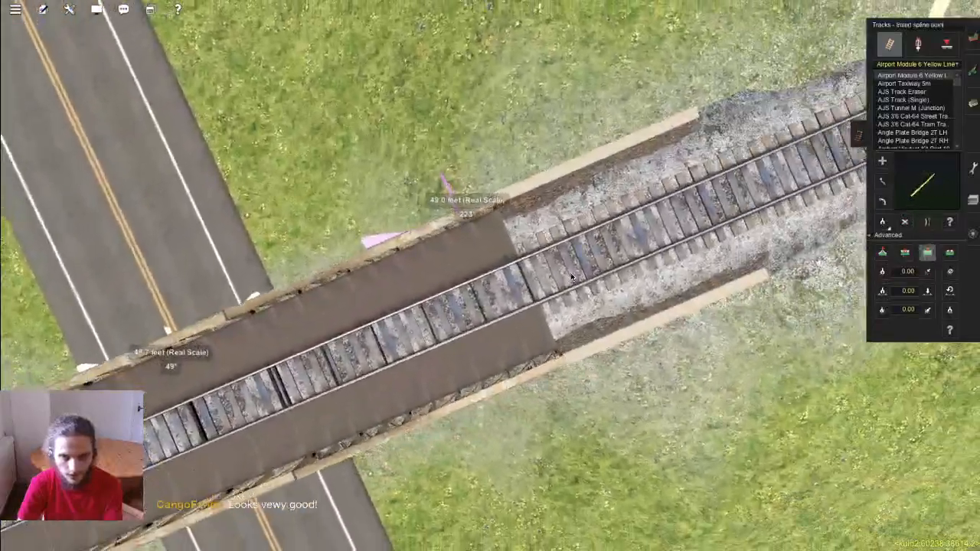
pyautogui.scroll(5, 577, 275)
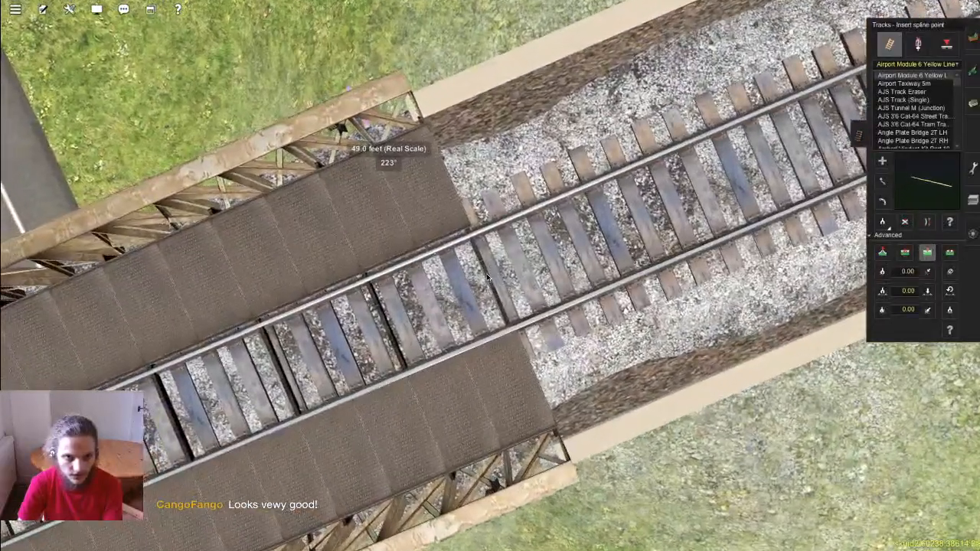
pyautogui.scroll(-2, 490, 273)
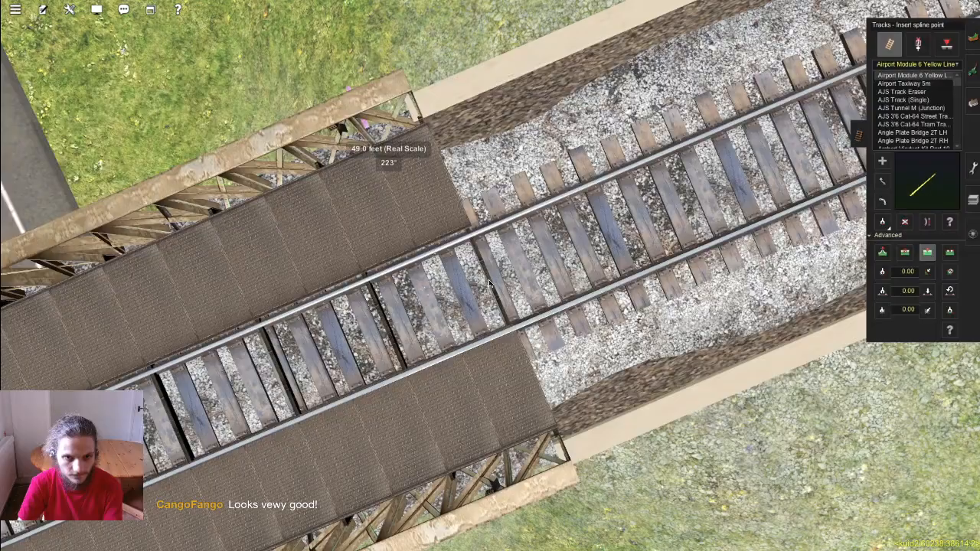
pyautogui.scroll(-2, 493, 286)
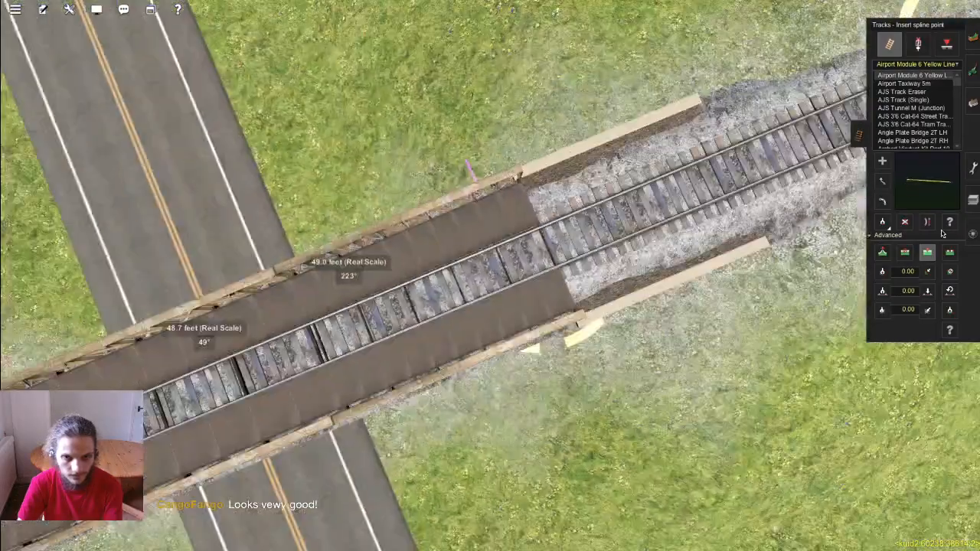
# Step: Straighten the approach track beyond the newly inserted spline point at the bridge's opposite end
pyautogui.press('Down')
pyautogui.click(926, 221)
pyautogui.press('Left')
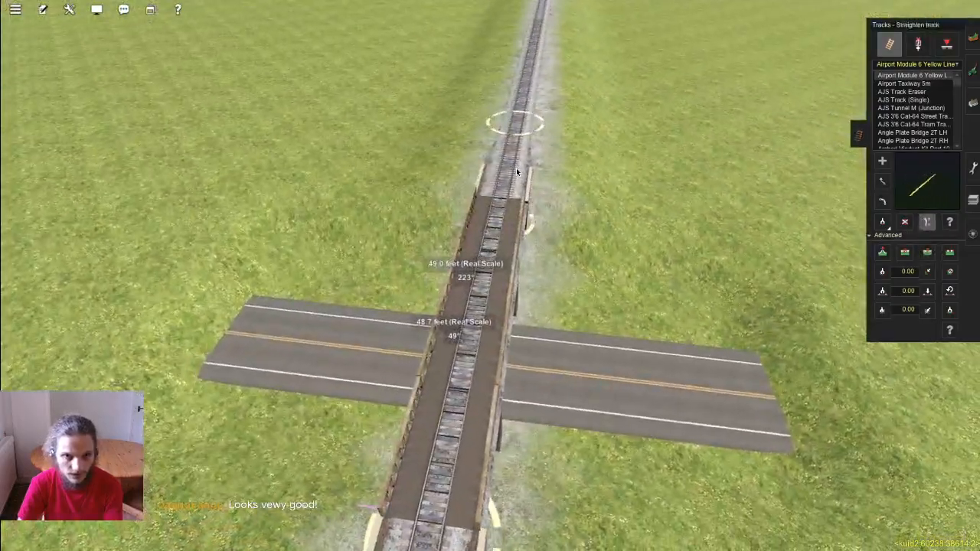
# Step: Delete the ordinary tied track section that runs across the bridge deck between the two end spline points
pyautogui.press('Down')
pyautogui.press('Up')
pyautogui.press('d')
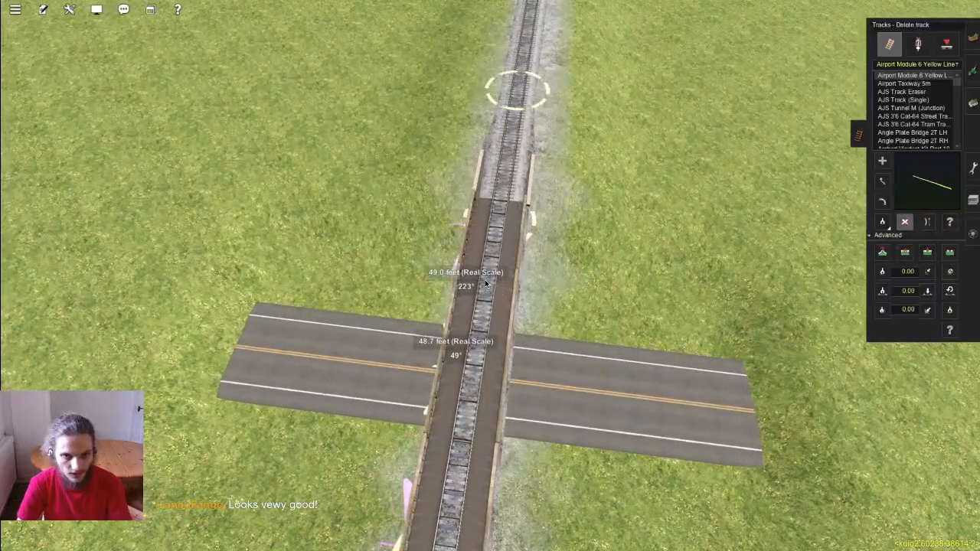
pyautogui.press('Down')
# Step: Show the content search filter, filter the tracks by "rail" and choose the S49 - rail only track
pyautogui.click(96, 9)
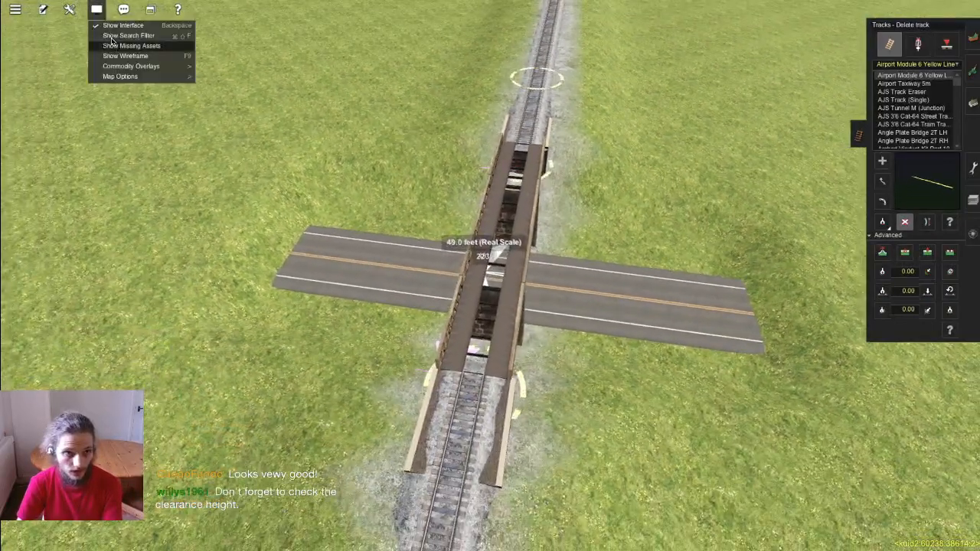
pyautogui.click(111, 41)
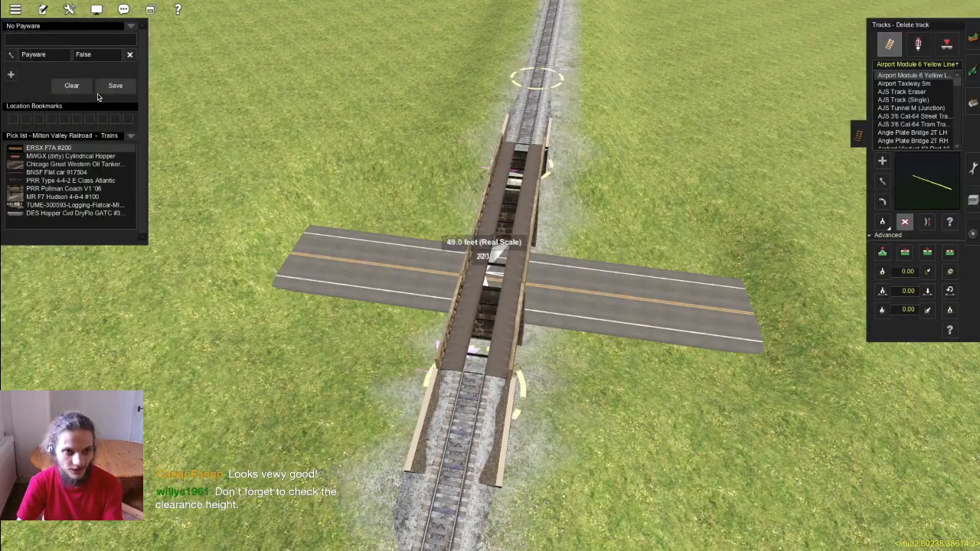
pyautogui.press('Left')
pyautogui.press('Down')
pyautogui.press('Left')
pyautogui.press('Up')
pyautogui.press('Left')
pyautogui.scroll(-5, 483, 258)
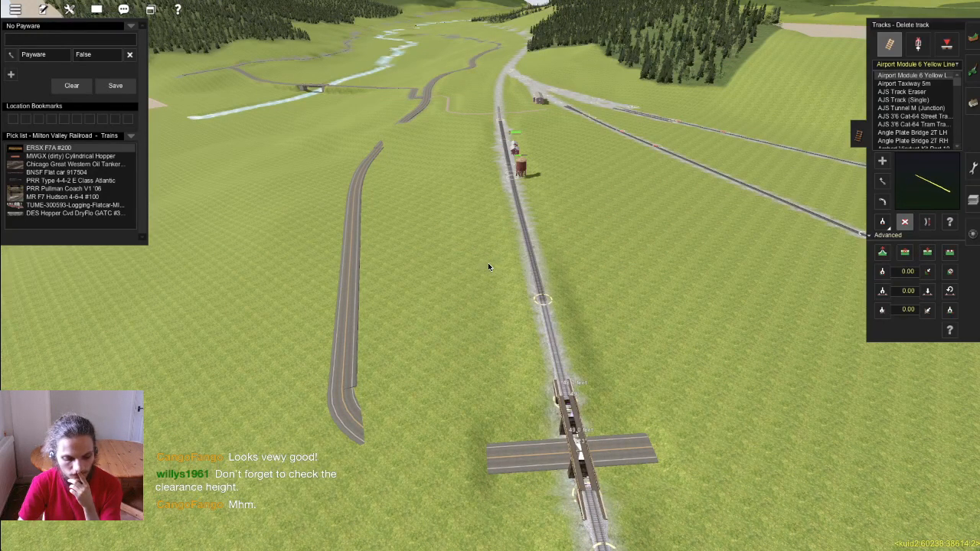
pyautogui.scroll(2, 503, 333)
pyautogui.moveTo(502, 333); pyautogui.dragTo(80, 42, button='right')
pyautogui.scroll(5, 490, 275)
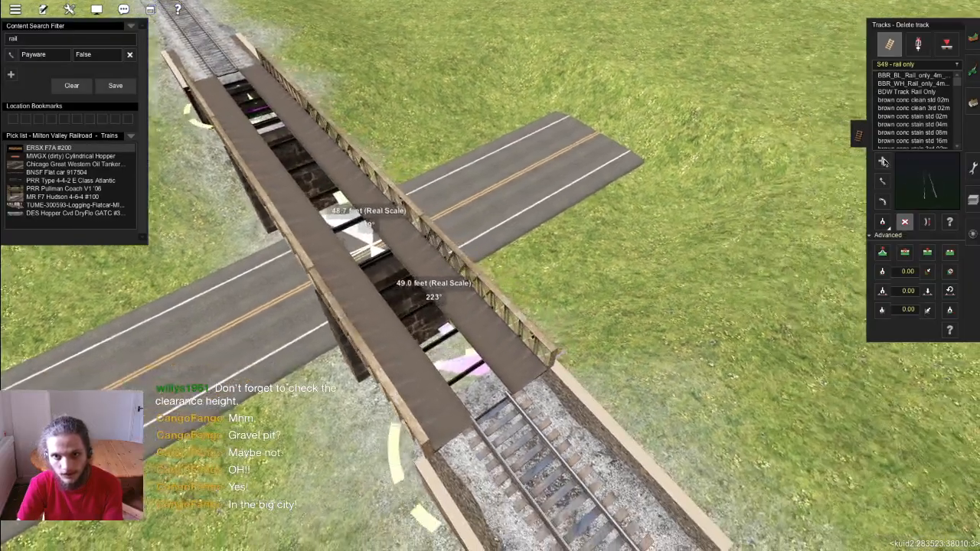
# Step: Lay S49 - rail only track across the bridge deck between the two approach tracks and straighten it
pyautogui.click(751, 243)
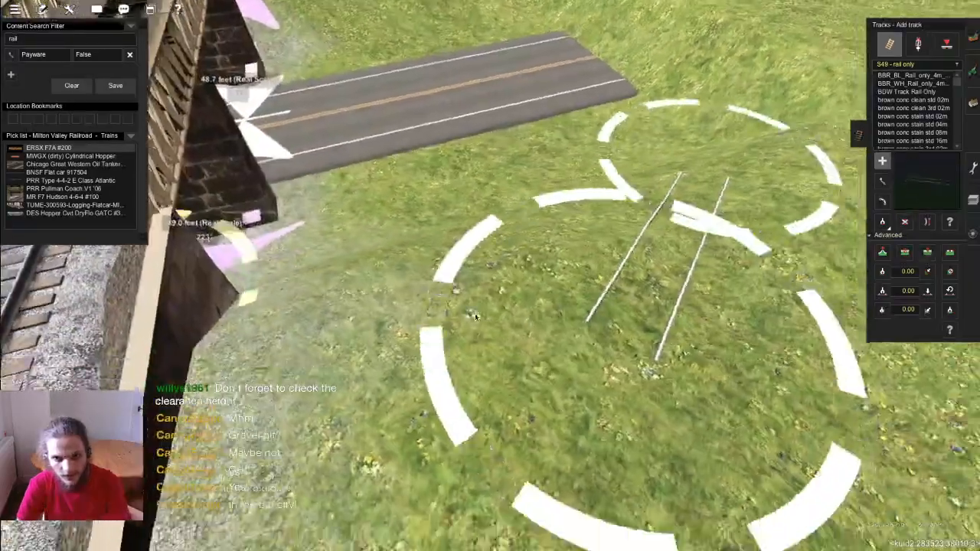
pyautogui.hotkey('ctrl', 'z')
pyautogui.rightClick(392, 240)
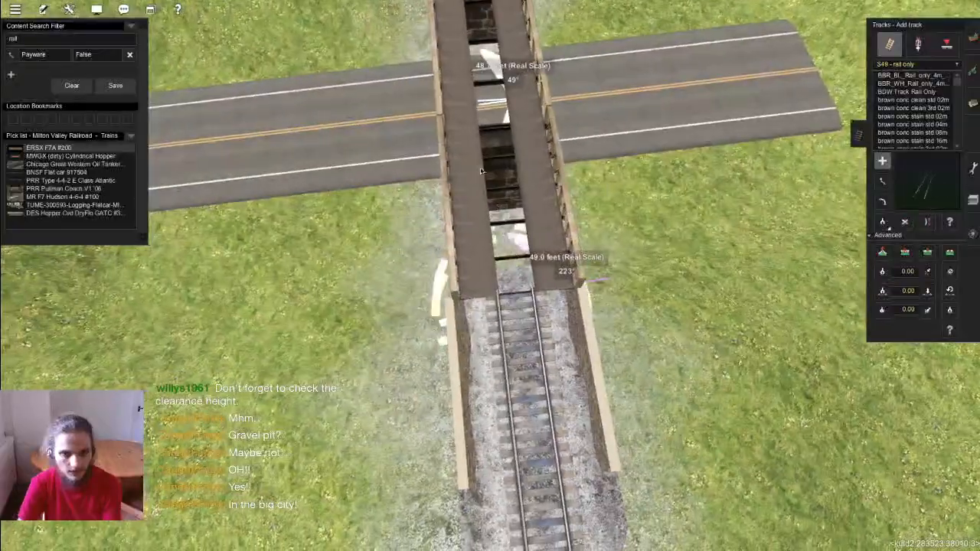
pyautogui.moveTo(476, 148); pyautogui.dragTo(477, 148, button='right')
pyautogui.scroll(5, 476, 148)
pyautogui.moveTo(532, 285); pyautogui.dragTo(453, 261, button='right')
pyautogui.scroll(-5, 484, 222)
pyautogui.scroll(2, 486, 225)
pyautogui.scroll(-3, 425, 284)
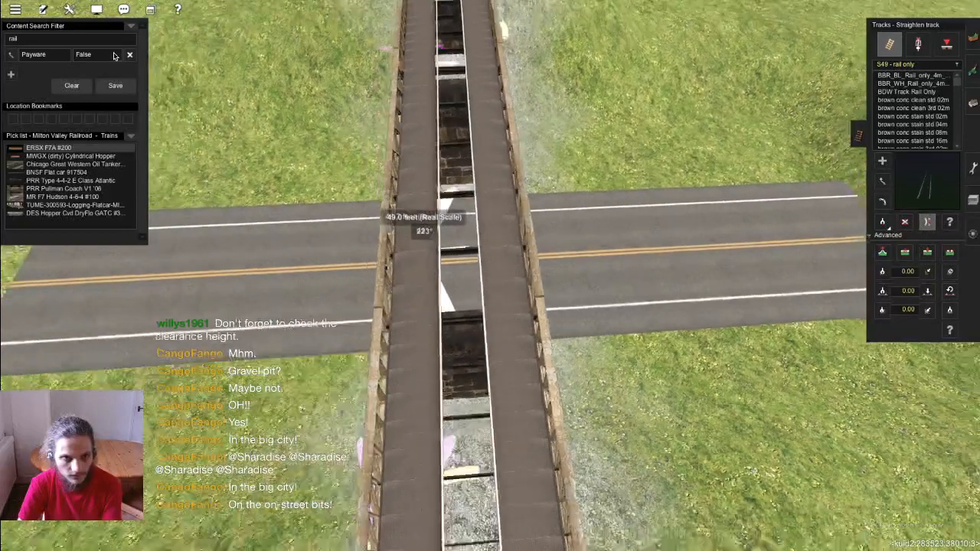
# Step: Clear the search text and use the route map to travel to the industrial district in the city
pyautogui.click(96, 8)
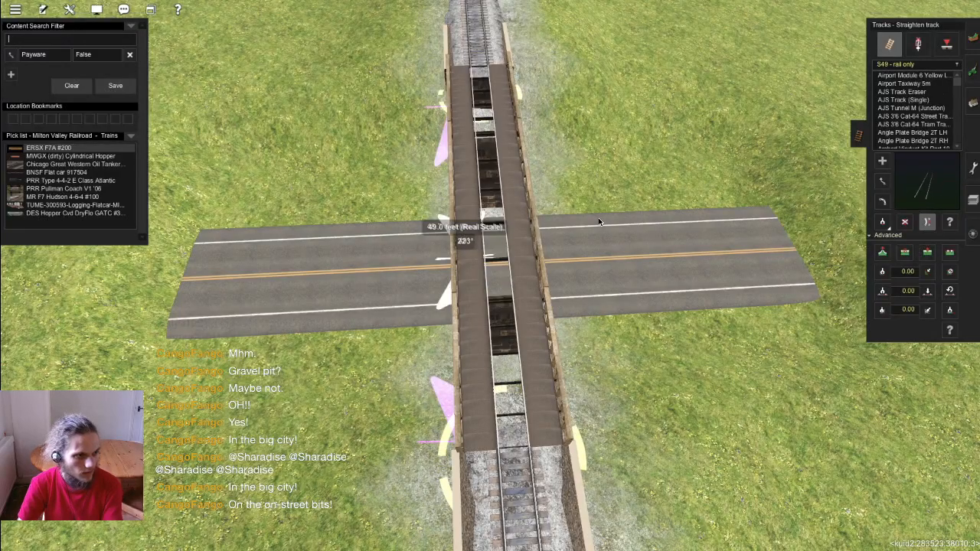
pyautogui.moveTo(481, 231); pyautogui.dragTo(467, 255, button='right')
pyautogui.press('m')
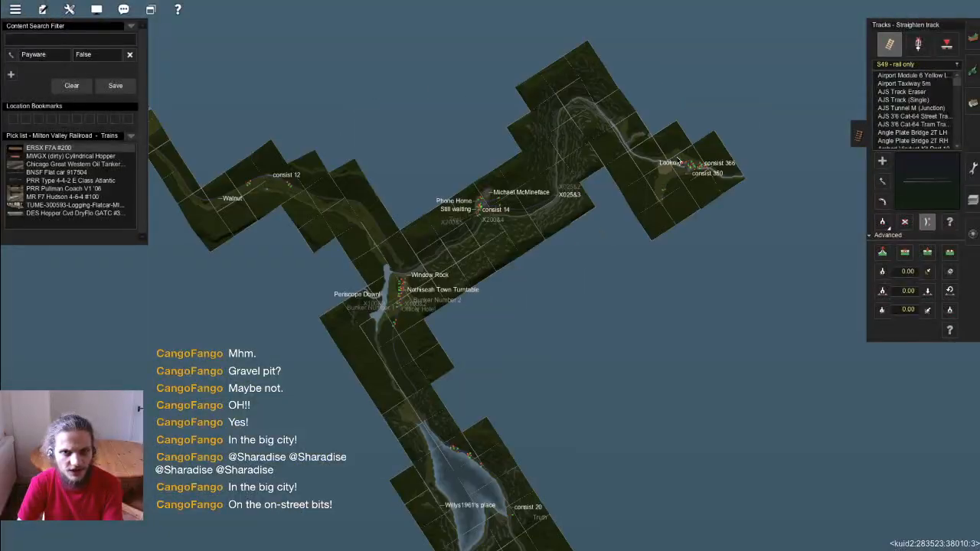
pyautogui.press('F7')
pyautogui.rightClick(228, 171)
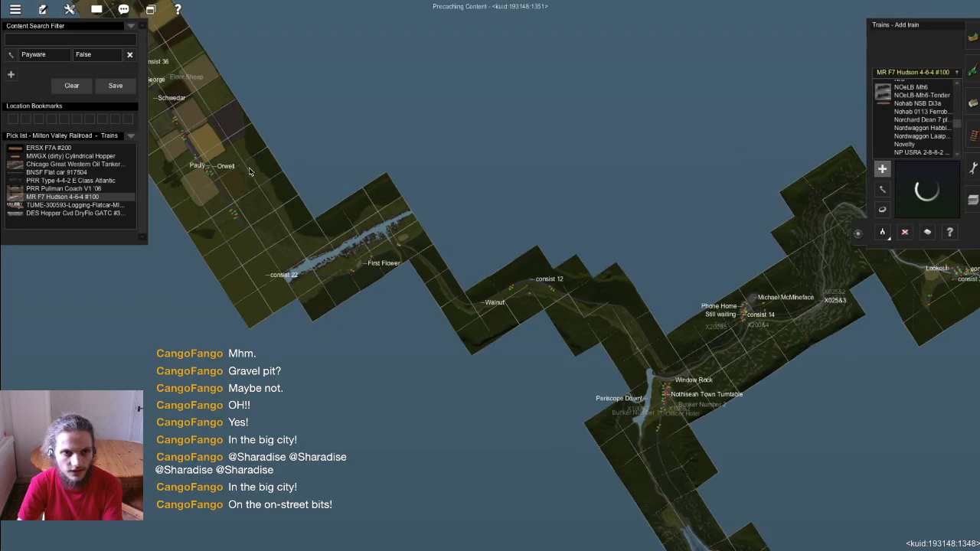
pyautogui.rightClick(244, 153)
pyautogui.rightClick(510, 85)
pyautogui.rightClick(470, 73)
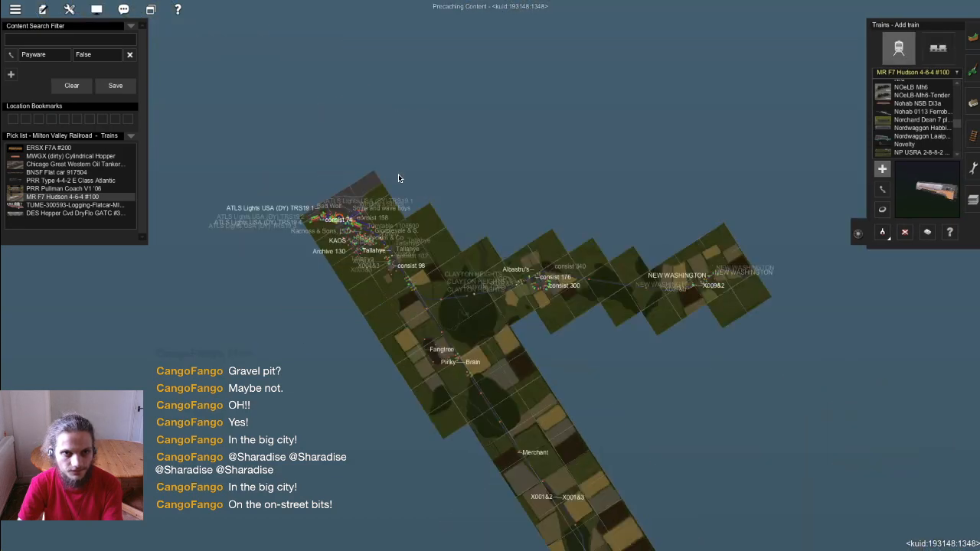
pyautogui.rightClick(368, 262)
pyautogui.scroll(10, 590, 213)
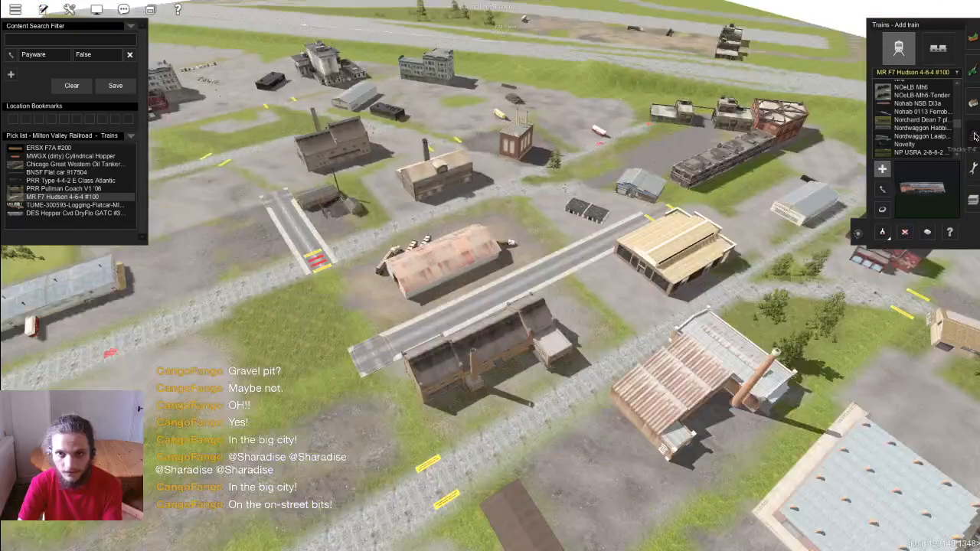
# Step: Examine the street tracks between the industrial buildings up close with the Get track tool
pyautogui.click(972, 135)
pyautogui.click(884, 222)
pyautogui.moveTo(597, 120)
pyautogui.mouseDown(button='right')
pyautogui.moveTo(597, 153)
pyautogui.moveTo(596, 120)
pyautogui.mouseUp(button='right')
pyautogui.scroll(10, 526, 223)
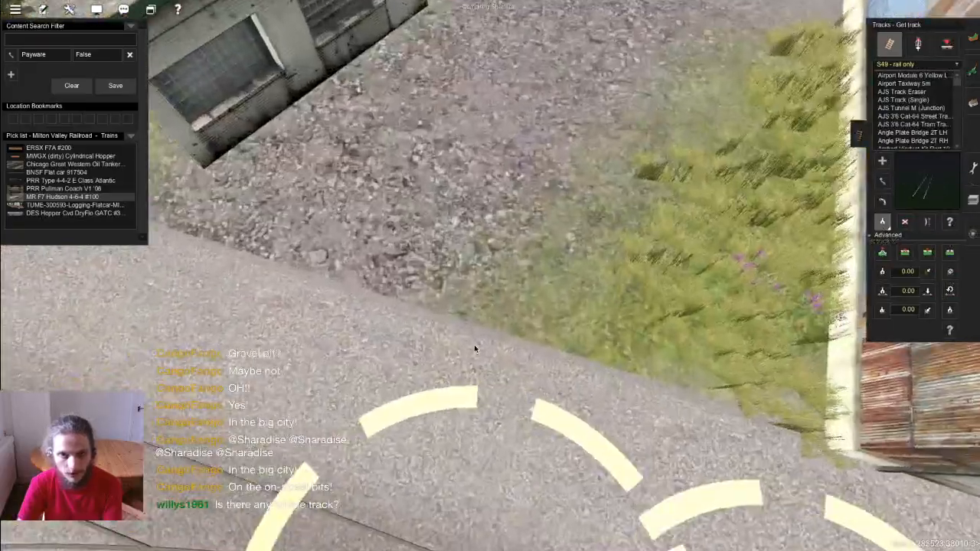
# Step: Travel back across the route map to the railway bridge over the road
pyautogui.scroll(-10, 526, 298)
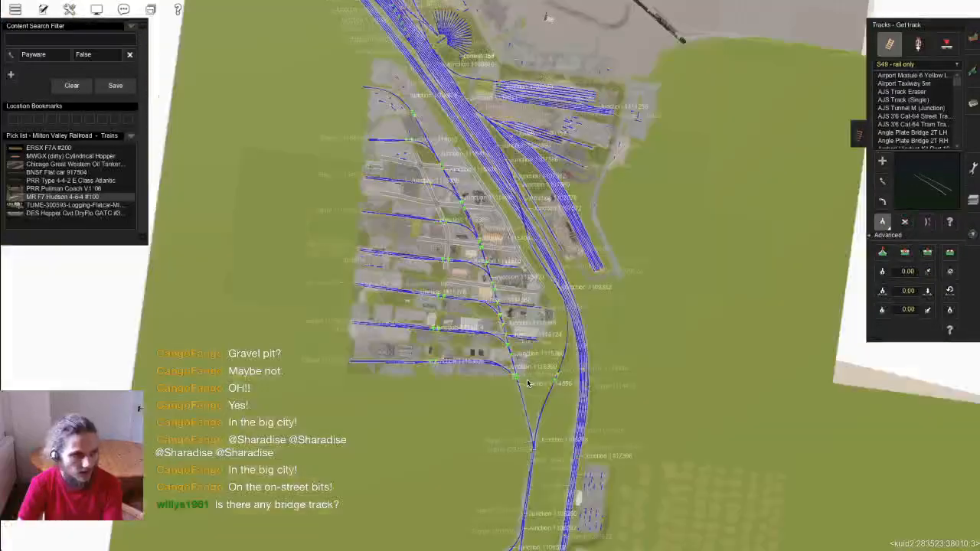
pyautogui.scroll(-5, 526, 382)
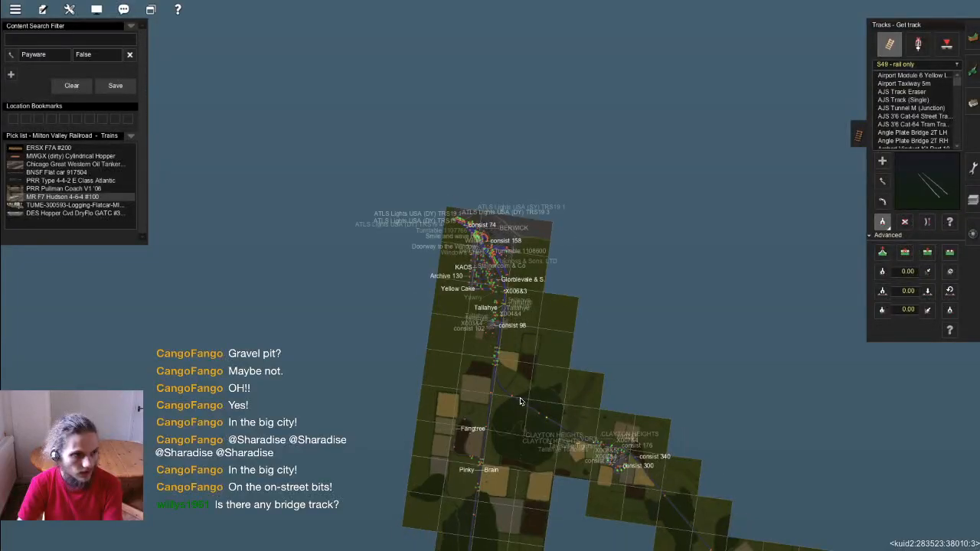
pyautogui.scroll(-3, 520, 401)
pyautogui.rightClick(527, 459)
pyautogui.rightClick(423, 401)
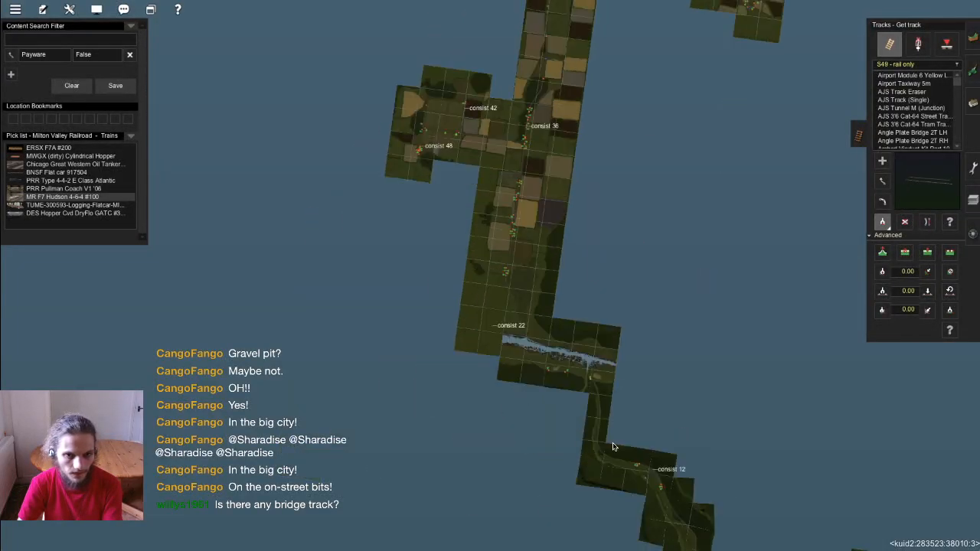
pyautogui.rightClick(612, 446)
pyautogui.rightClick(491, 453)
pyautogui.rightClick(374, 418)
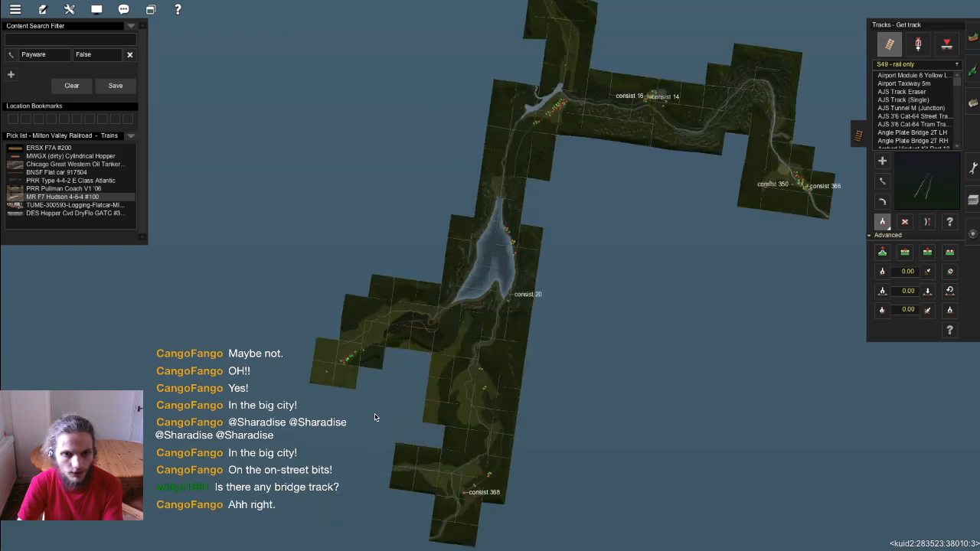
pyautogui.click(343, 375)
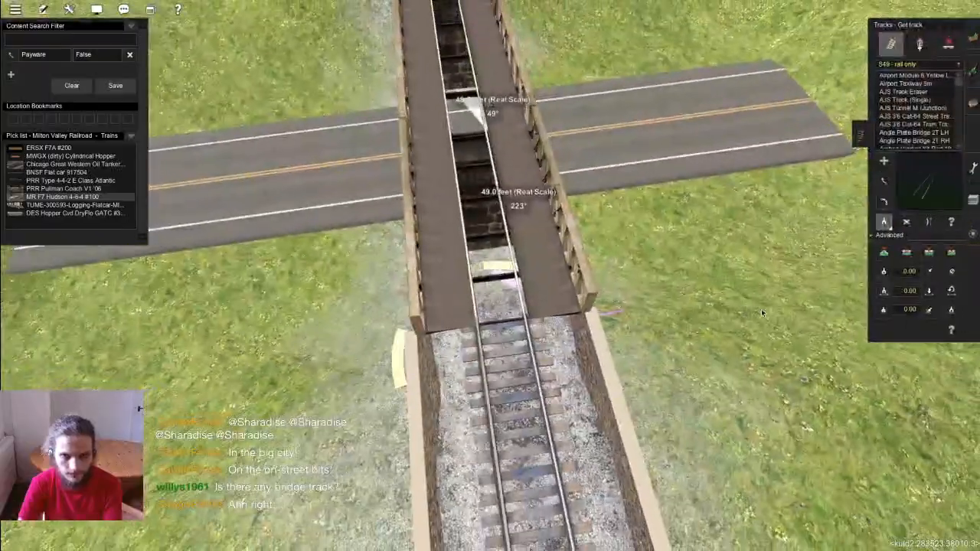
# Step: Move the track joint at one bridge end slightly to centre the rails in the deck opening
pyautogui.scroll(4, 758, 310)
pyautogui.scroll(-2, 494, 388)
pyautogui.press('m')
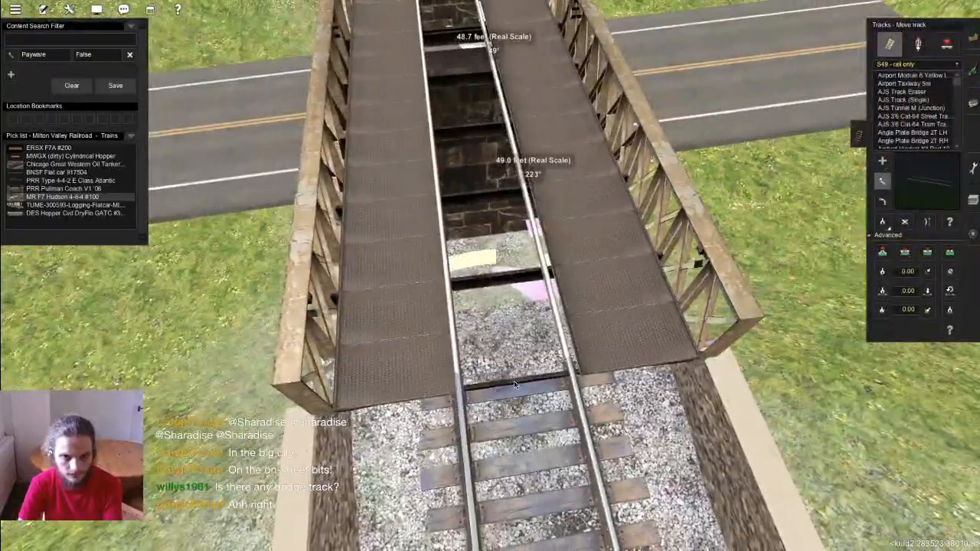
pyautogui.moveTo(517, 405); pyautogui.dragTo(511, 441)
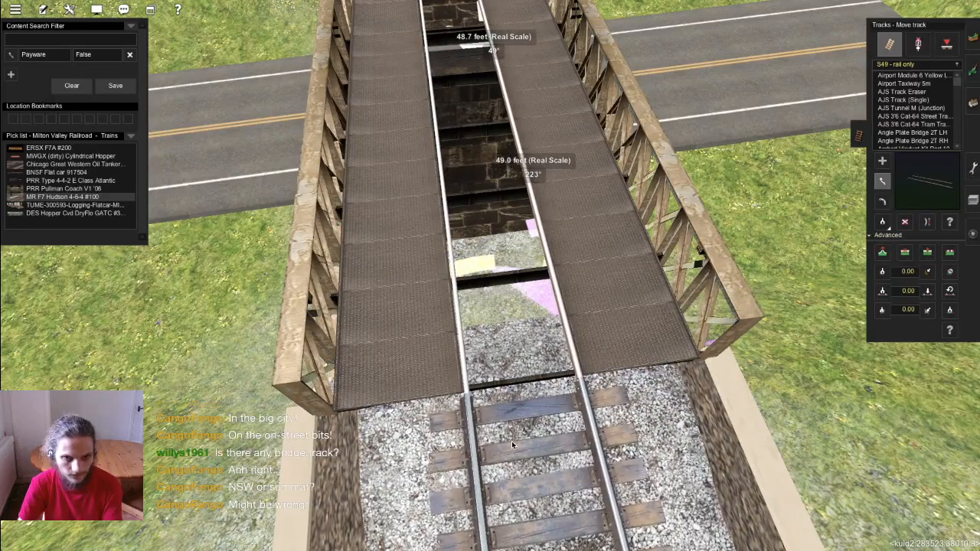
pyautogui.press('Left')
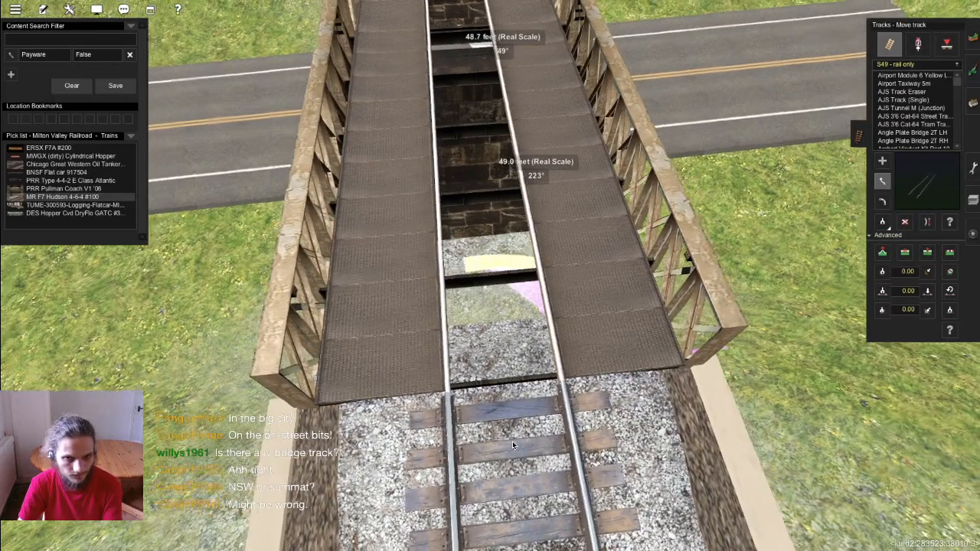
# Step: Shift the track joint at the opposite bridge end slightly sideways to centre its rails between the deck plates
pyautogui.scroll(-3, 465, 245)
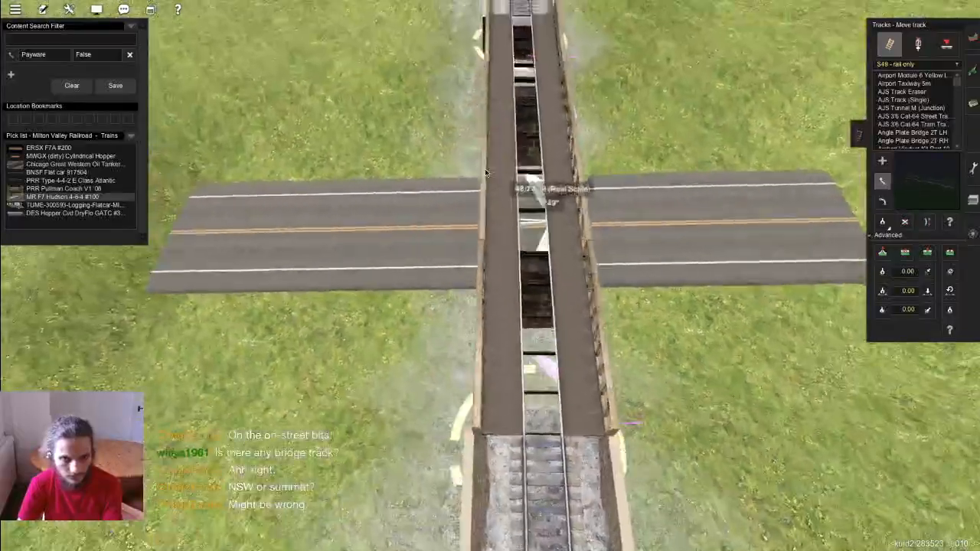
pyautogui.press('Left')
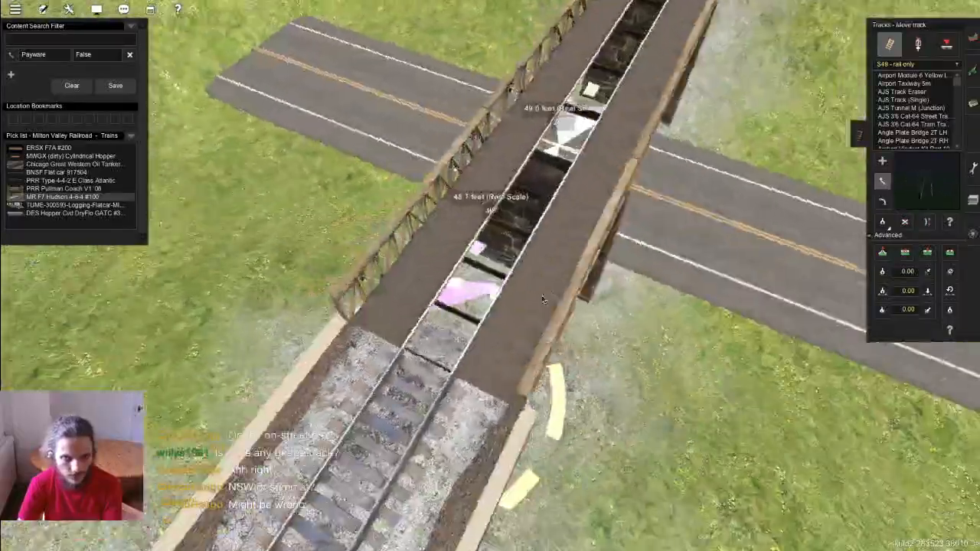
pyautogui.press('Left')
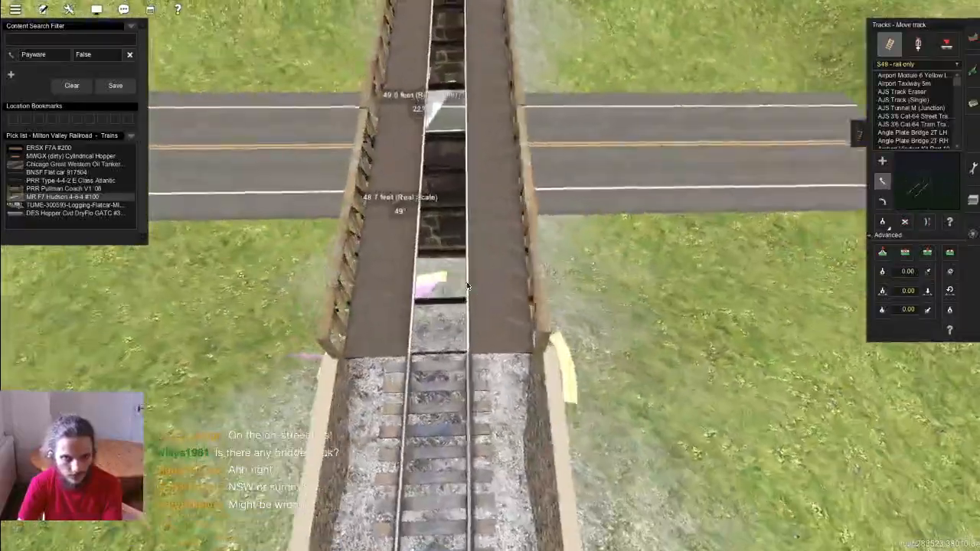
pyautogui.scroll(4, 520, 291)
pyautogui.press('Left')
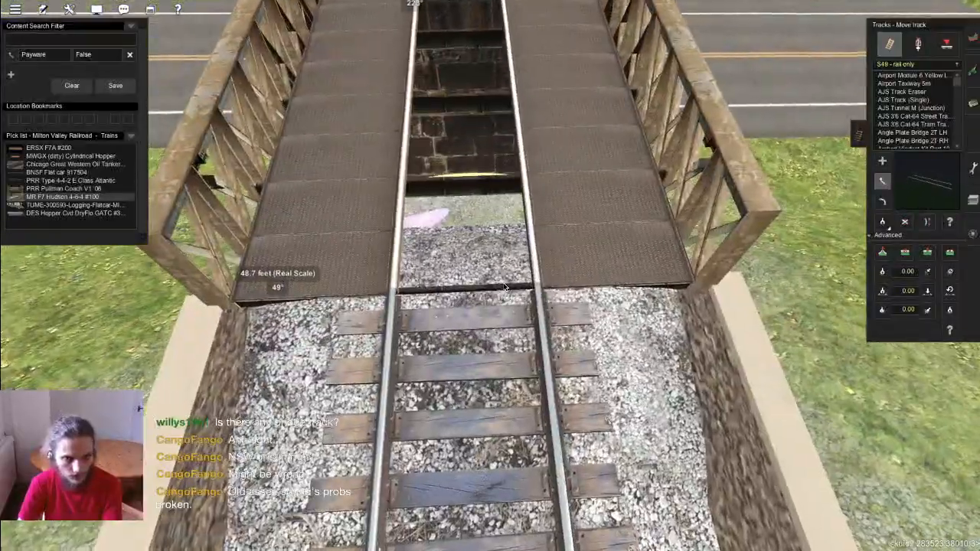
pyautogui.scroll(-4, 510, 291)
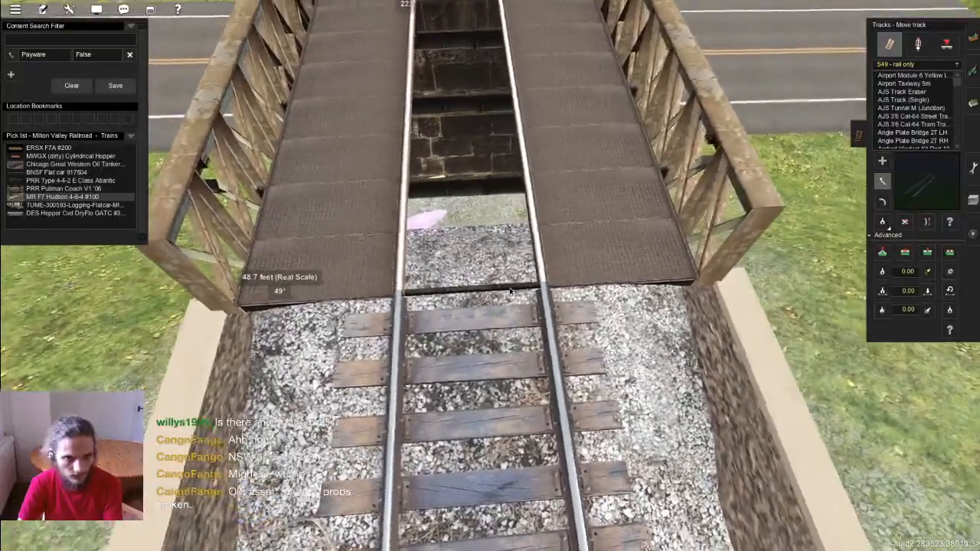
# Step: Delete both measuring rulers from beneath the bridge
pyautogui.press('Down')
pyautogui.press('Left')
pyautogui.scroll(-3, 545, 237)
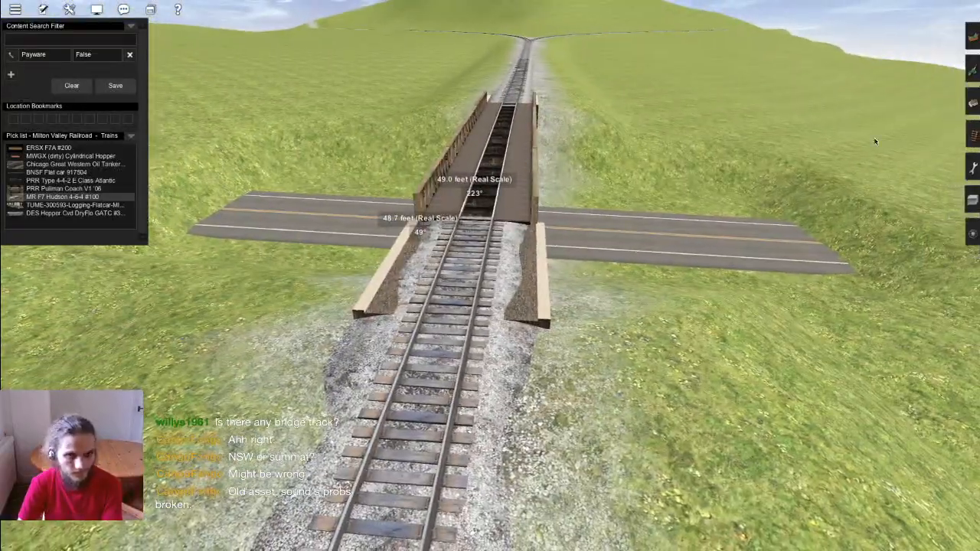
pyautogui.press('Left')
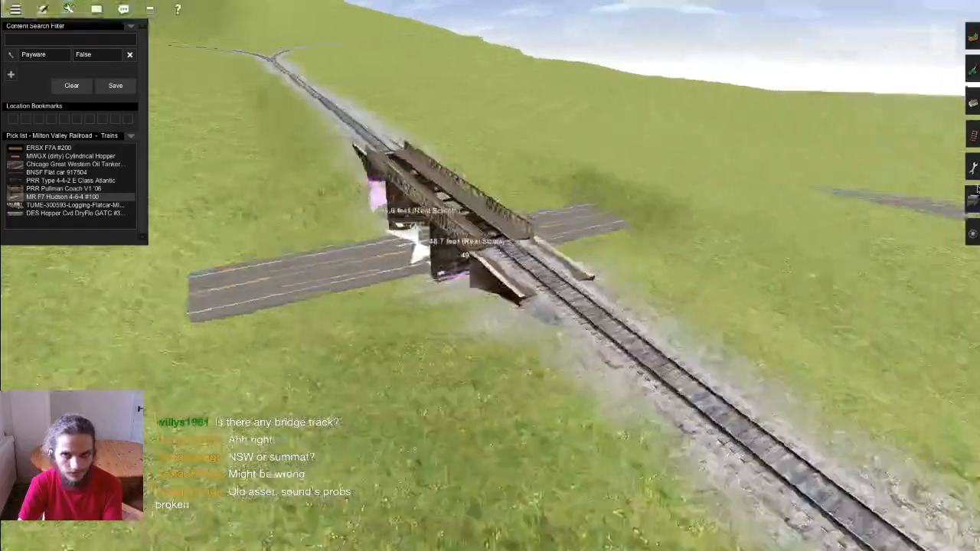
pyautogui.click(972, 167)
pyautogui.press('Up')
pyautogui.click(948, 54)
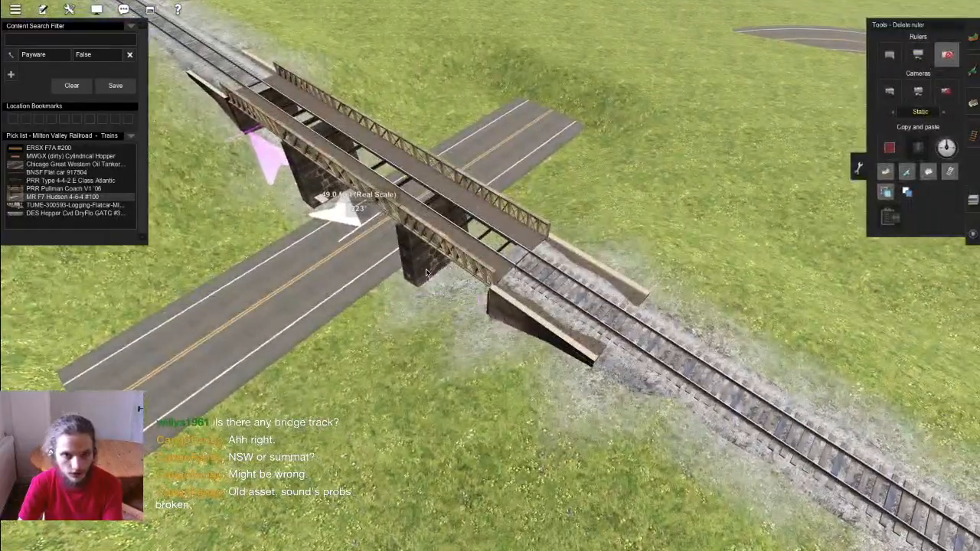
pyautogui.press('Left')
pyautogui.scroll(-2, 815, 197)
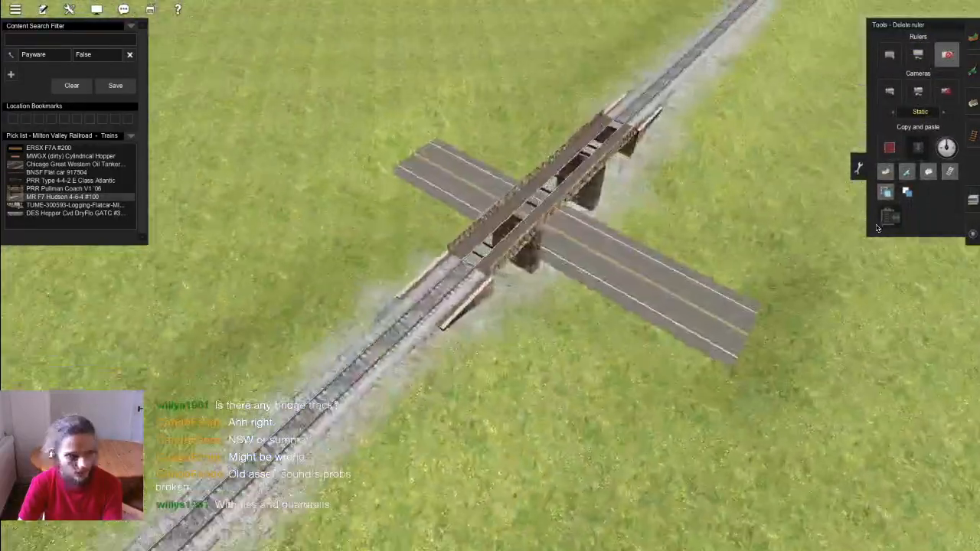
# Step: Examine the bare rails and the open gap between the deck plates at the bridge end
pyautogui.press('Down')
pyautogui.scroll(3, 711, 242)
pyautogui.press('Left')
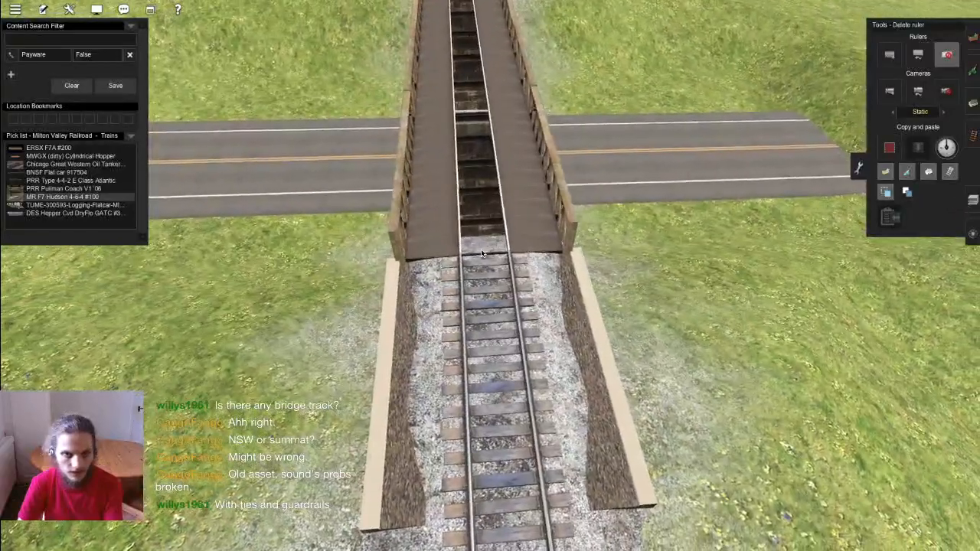
pyautogui.scroll(3, 480, 248)
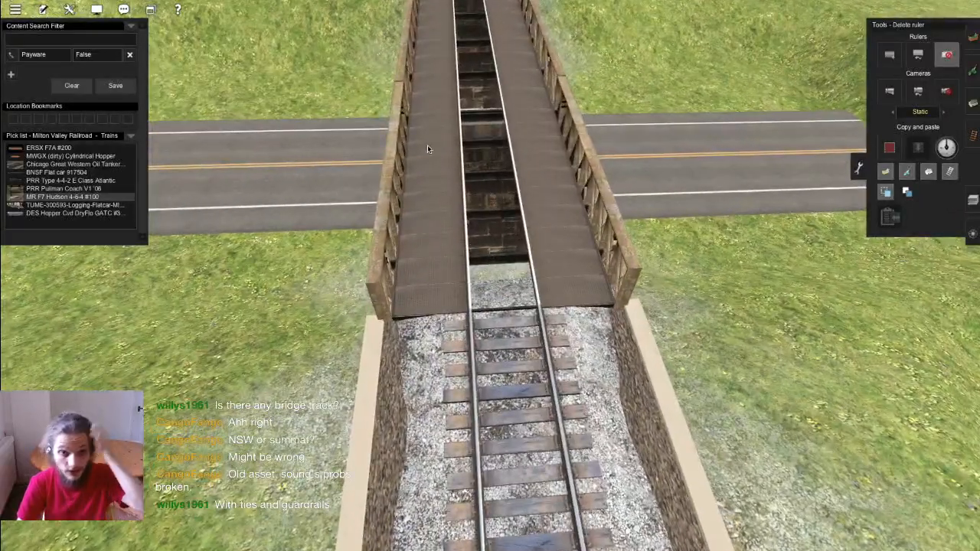
pyautogui.scroll(4, 509, 237)
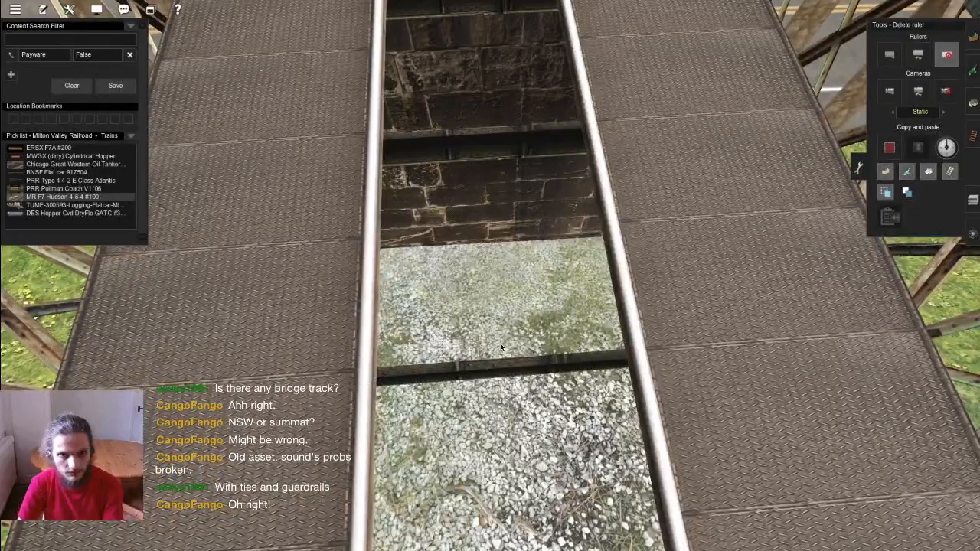
# Step: Filter the track assets by "guard" and try laying Track DB Bridge Track W Guard on the ground beside the bridge
pyautogui.scroll(-5, 517, 293)
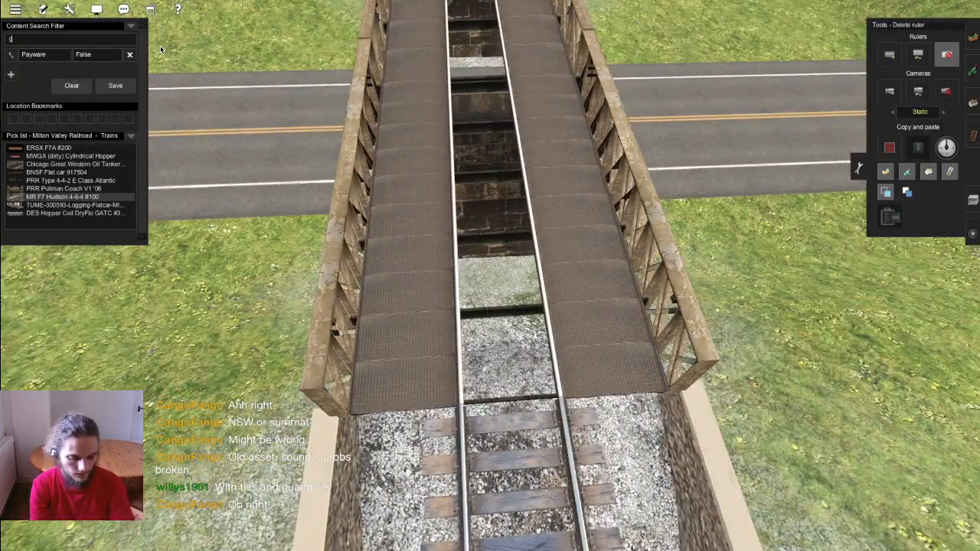
pyautogui.press('F5')
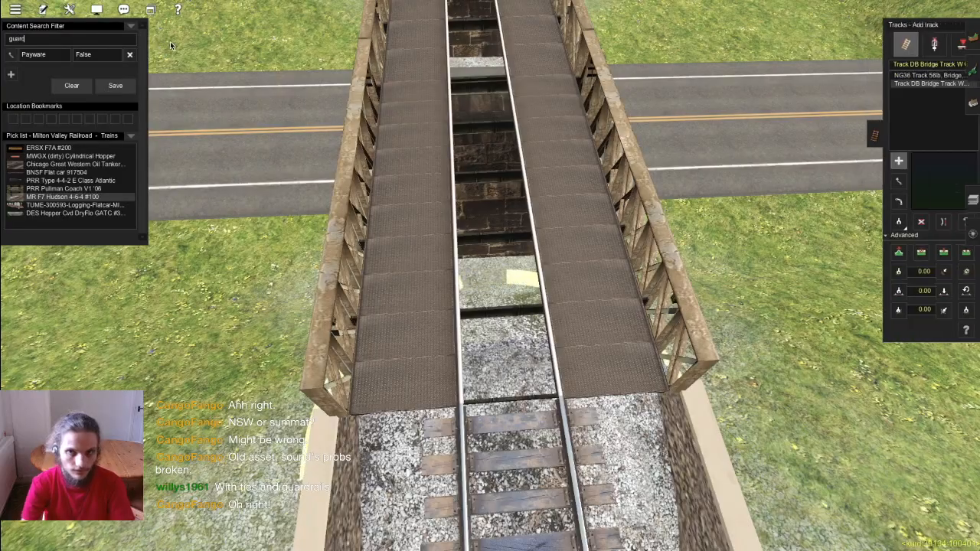
pyautogui.scroll(-5, 686, 431)
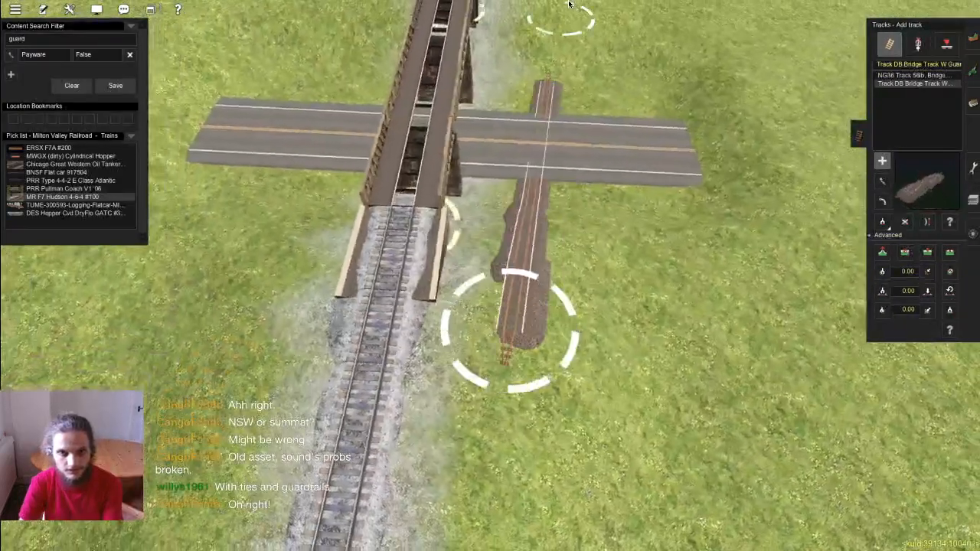
pyautogui.click(569, 5)
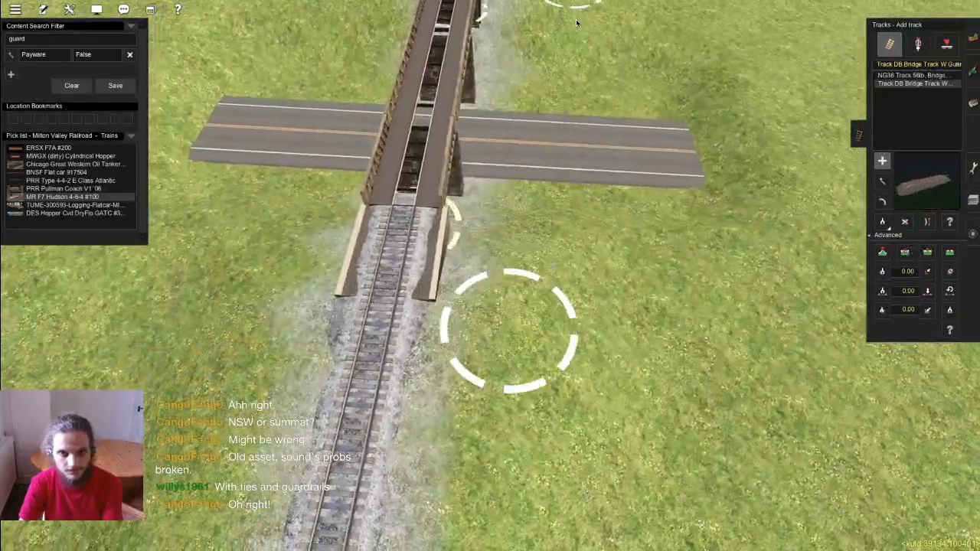
# Step: Try laying NG36 Track 56lb, Bridge across the road beside the bridge, inspect its ties and guard rails, and undo it
pyautogui.click(930, 74)
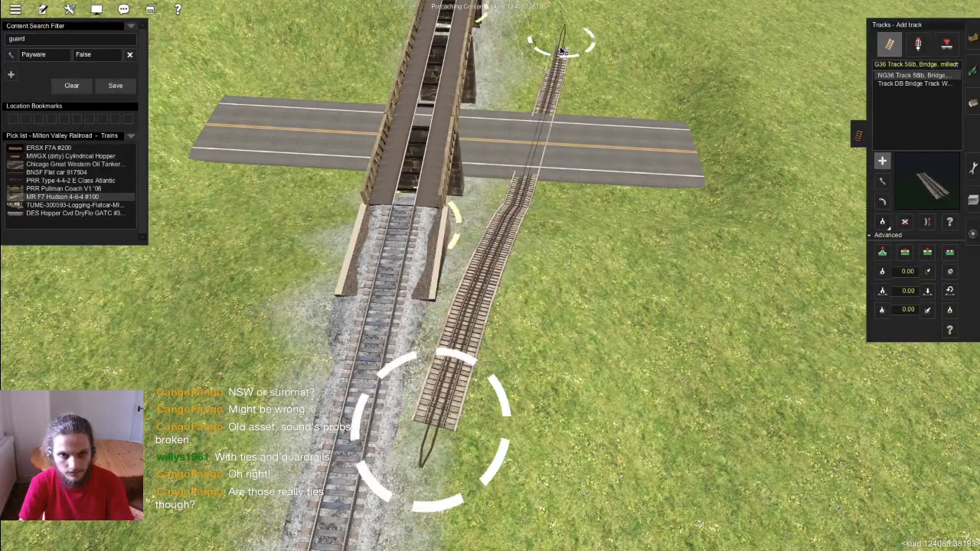
pyautogui.scroll(5, 517, 327)
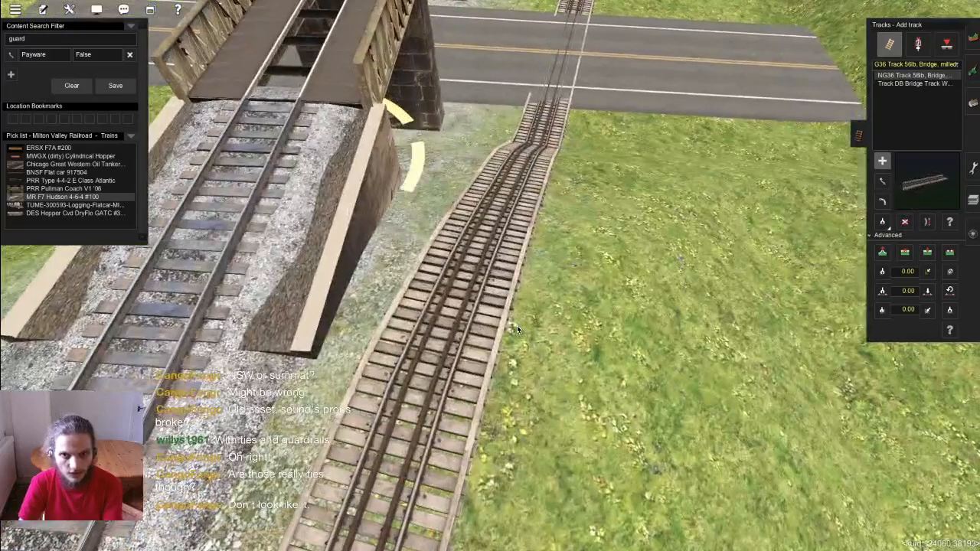
pyautogui.scroll(-5, 517, 326)
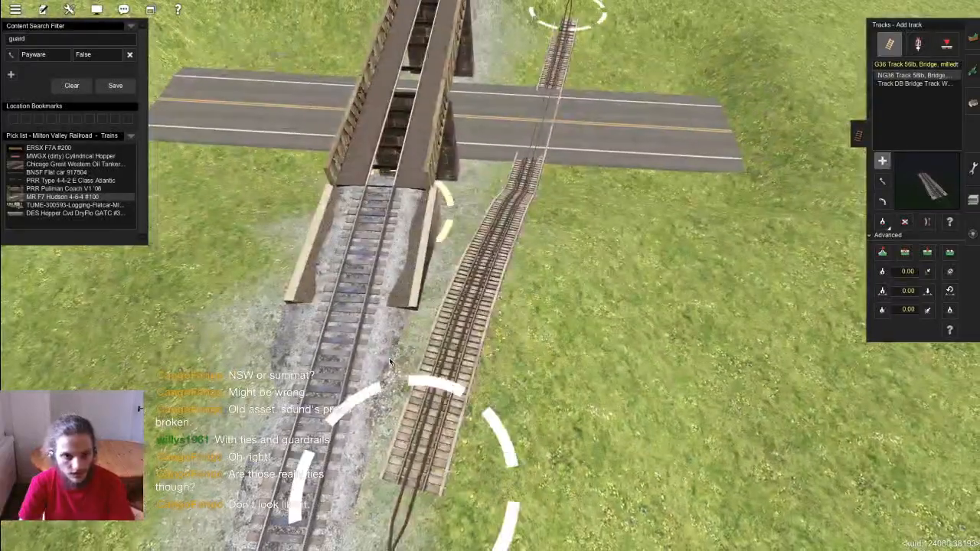
pyautogui.hotkey('ctrl', 'z')
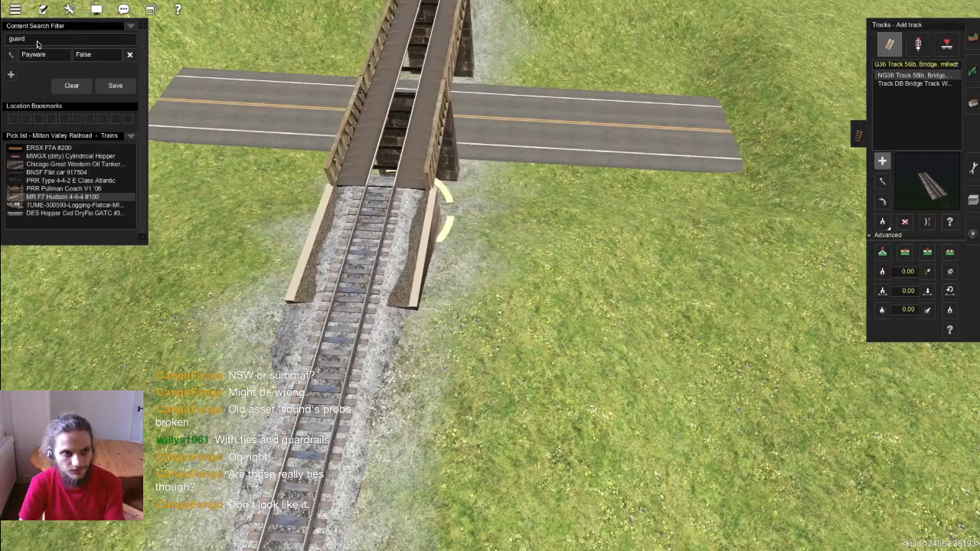
# Step: Try the DB bridge track with guard rails again on the grass next to the near abutment, and undo it
pyautogui.scroll(3, 497, 193)
pyautogui.moveTo(497, 193); pyautogui.dragTo(536, 298, button='right')
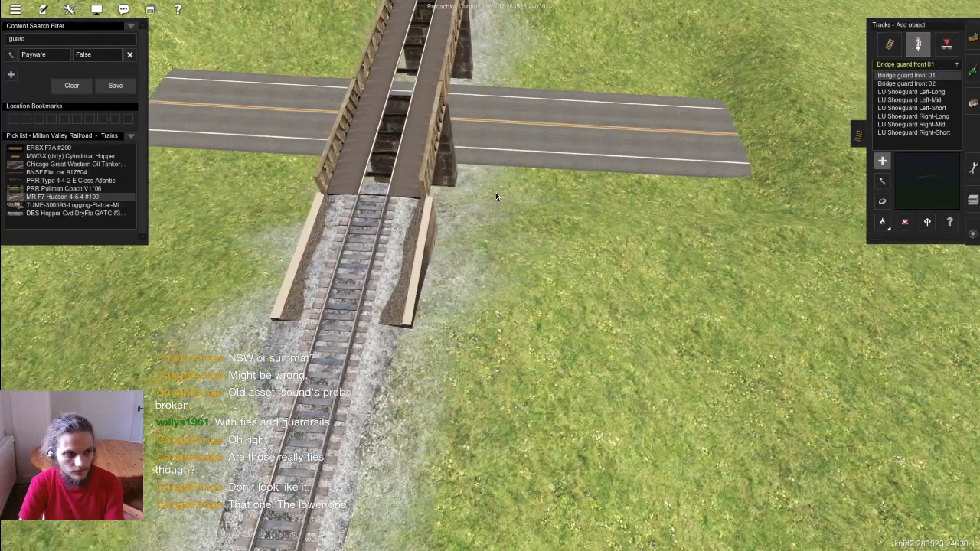
pyautogui.click(891, 43)
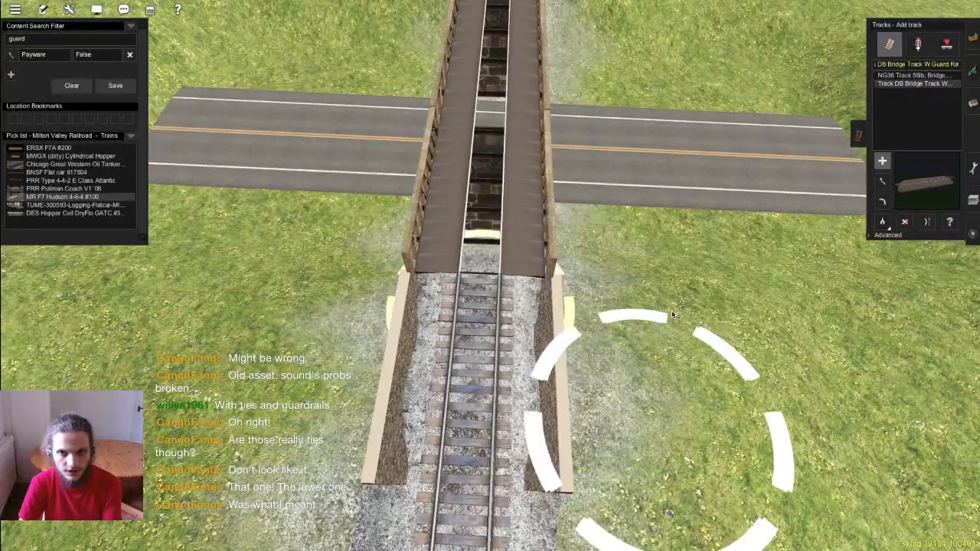
pyautogui.hotkey('ctrl', 'z')
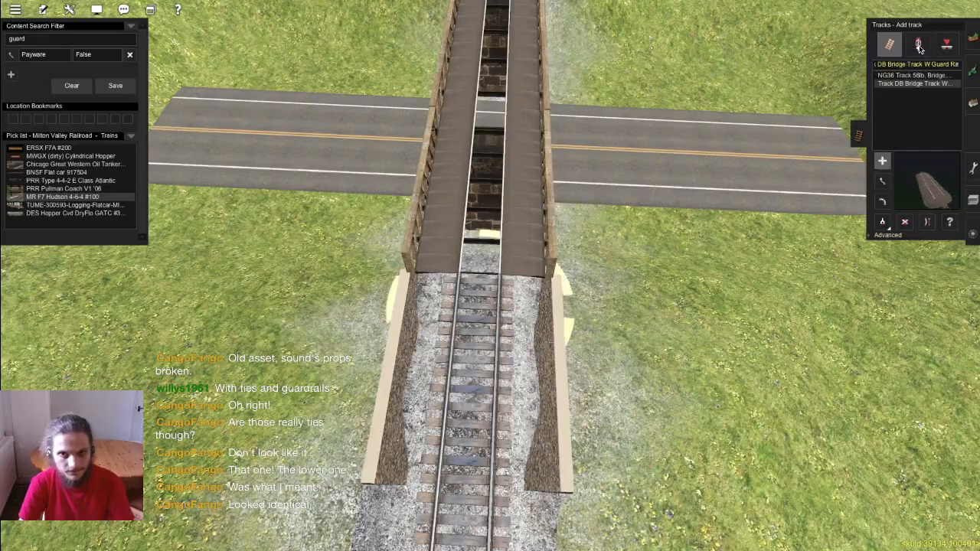
# Step: Try the Bridge guard front 01 track object on the rails at the near bridge end, and undo its placement
pyautogui.click(918, 43)
pyautogui.rightClick(363, 281)
pyautogui.scroll(3, 498, 280)
pyautogui.scroll(-3, 499, 281)
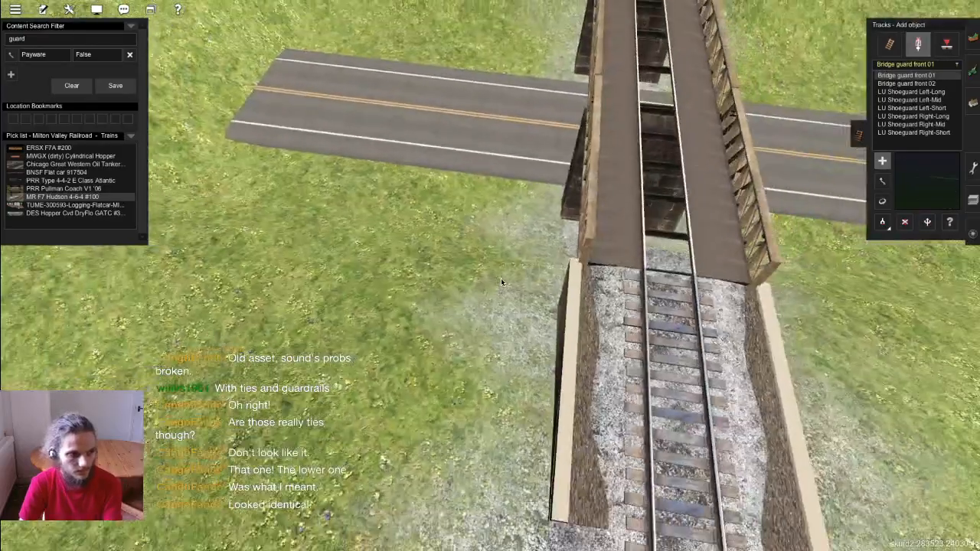
pyautogui.rightClick(521, 281)
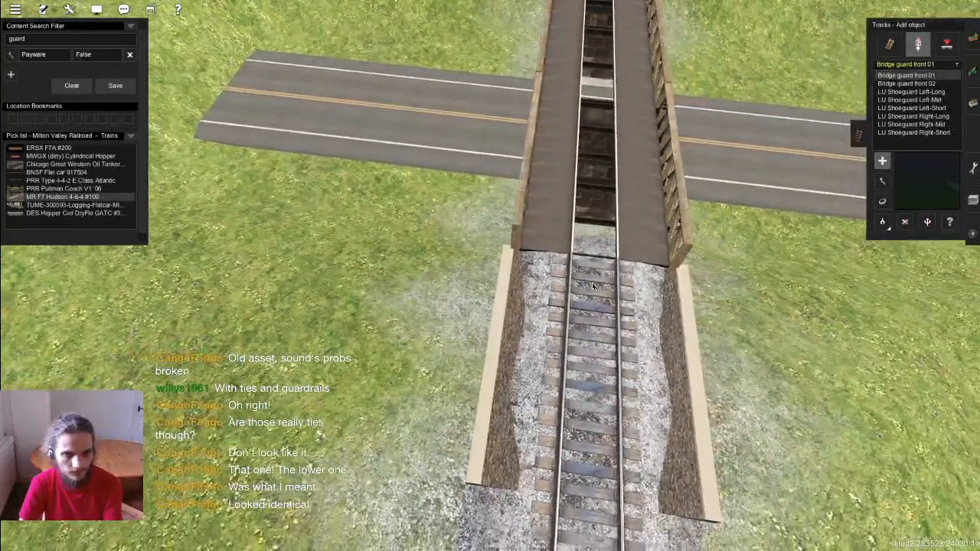
pyautogui.click(591, 285)
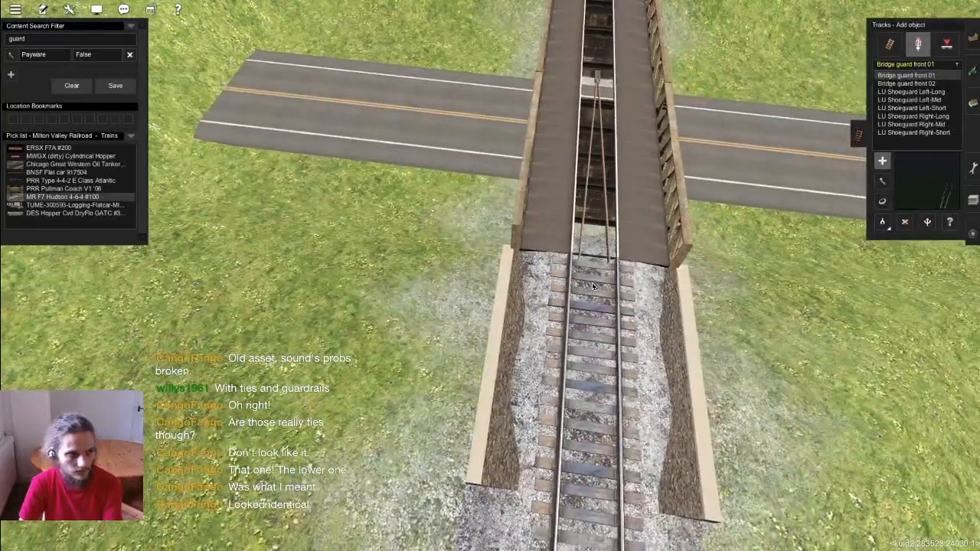
pyautogui.rightClick(633, 258)
pyautogui.hotkey('ctrl', 'z')
# Step: Try Bridge guard front 02 between the approach rails, shift it along the track onto the deck, and undo it
pyautogui.click(923, 83)
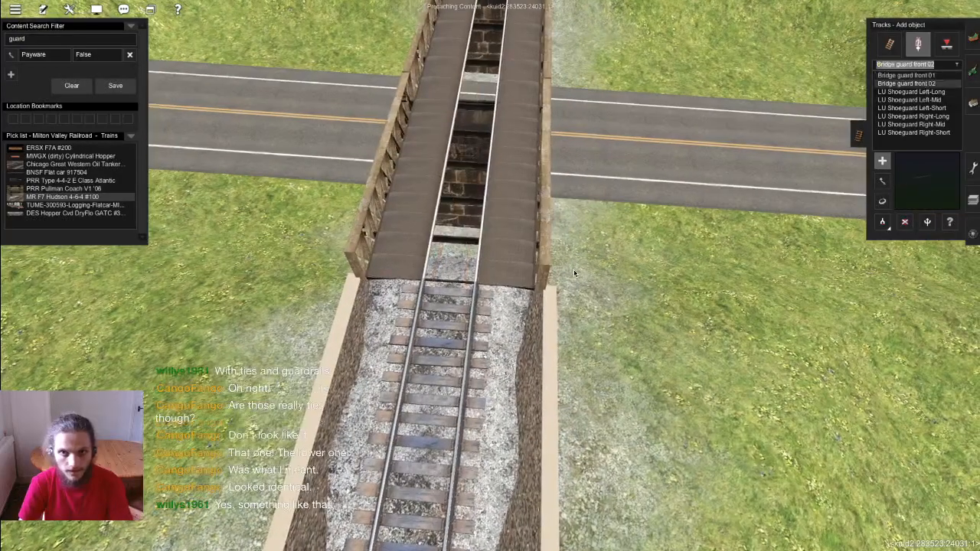
pyautogui.click(451, 307)
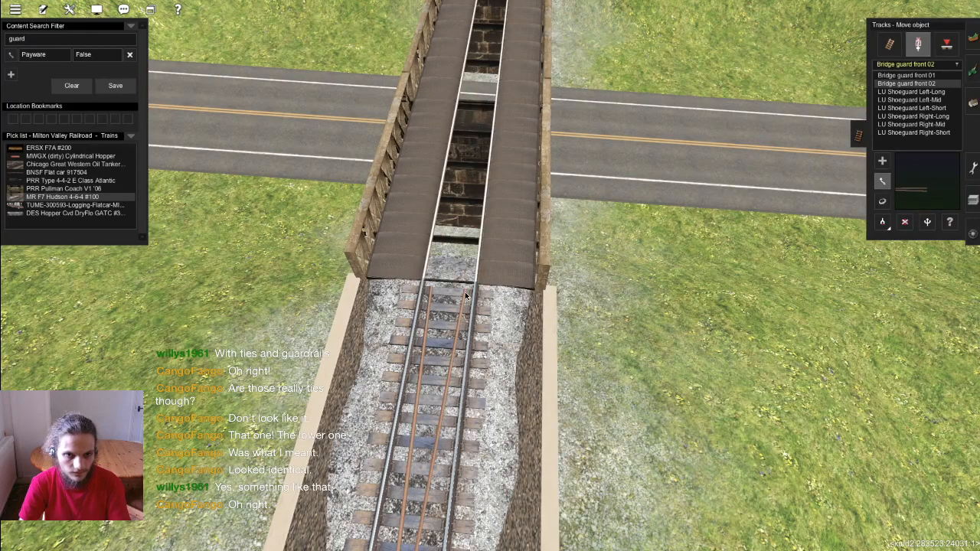
pyautogui.scroll(-3, 443, 316)
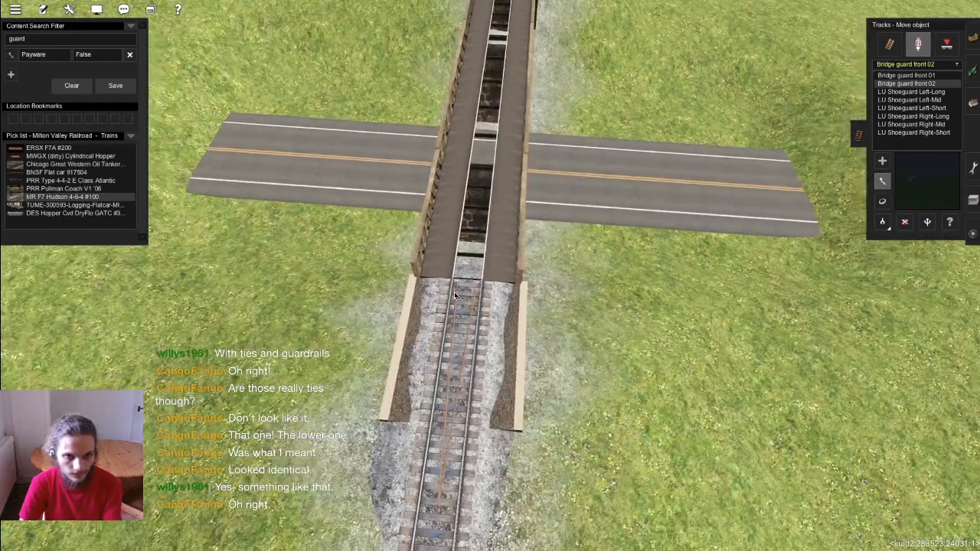
pyautogui.scroll(5, 462, 296)
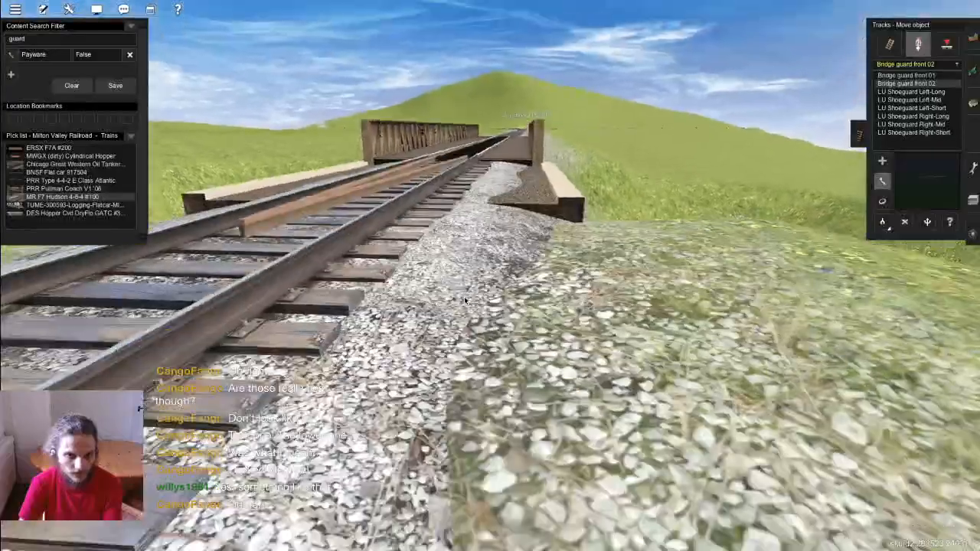
pyautogui.scroll(-4, 465, 297)
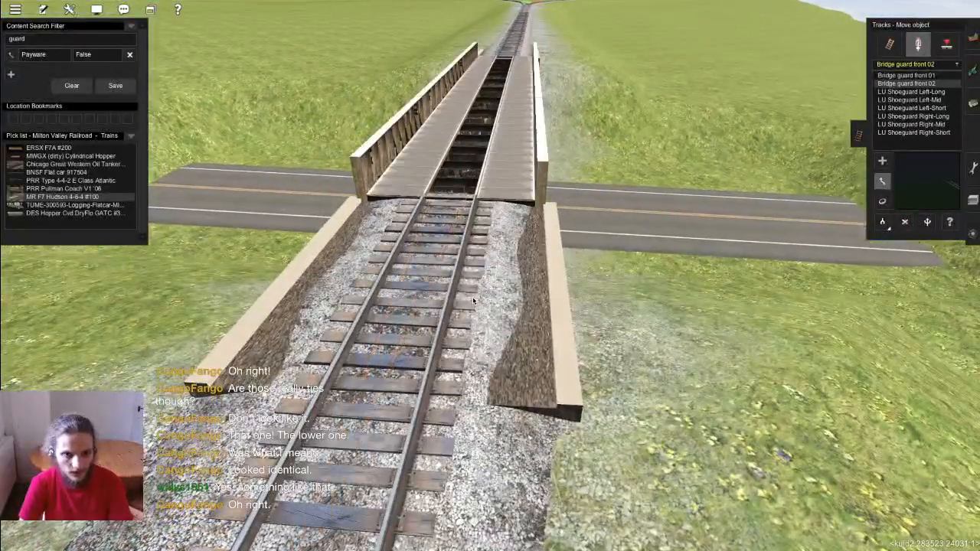
pyautogui.rightClick(466, 298)
pyautogui.moveTo(466, 299); pyautogui.dragTo(663, 205)
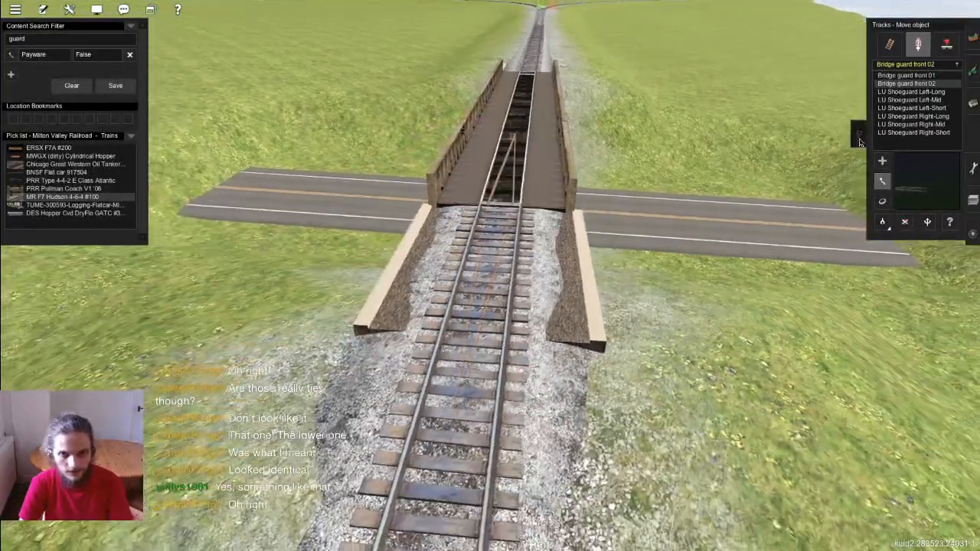
pyautogui.hotkey('ctrl', 'z')
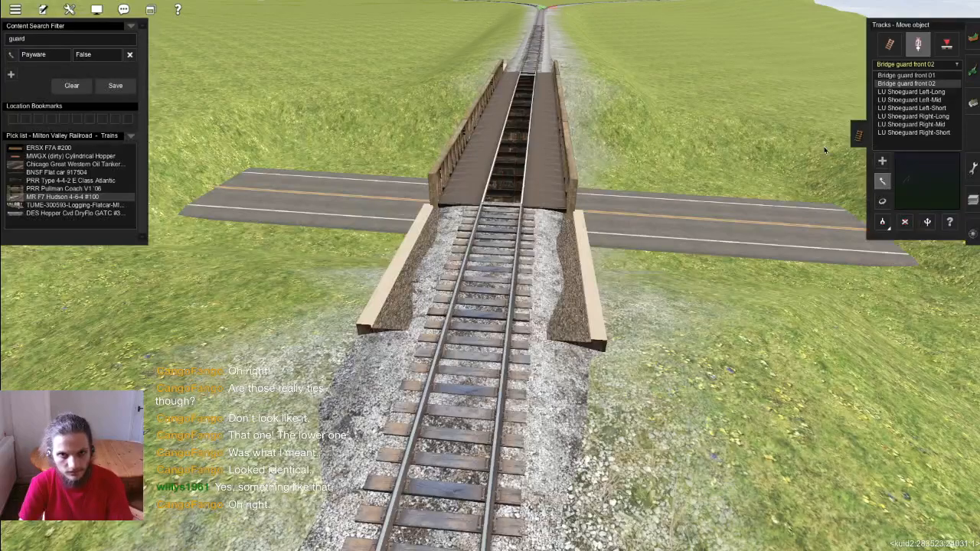
# Step: Try the LU Shoeguard left and right track objects on the approach rails near the bridge end
pyautogui.scroll(3, 908, 94)
pyautogui.click(909, 92)
pyautogui.click(908, 100)
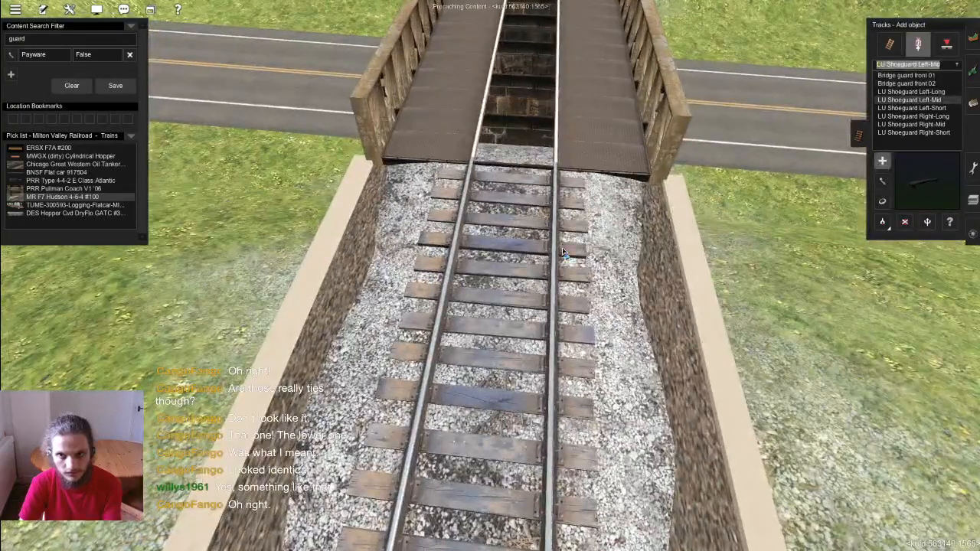
pyautogui.press('Down')
pyautogui.click(516, 265)
pyautogui.scroll(-5, 460, 266)
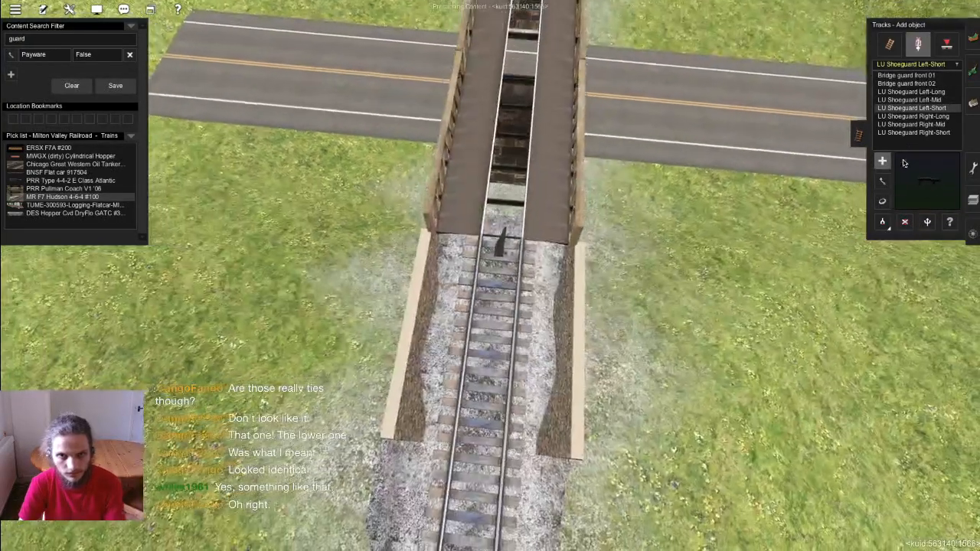
pyautogui.press('Down')
pyautogui.press('Down')
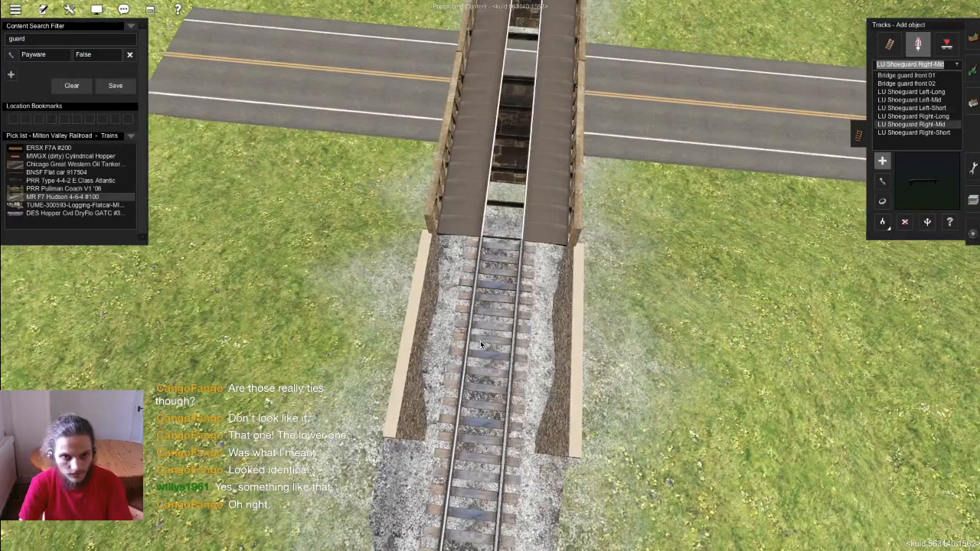
pyautogui.click(490, 349)
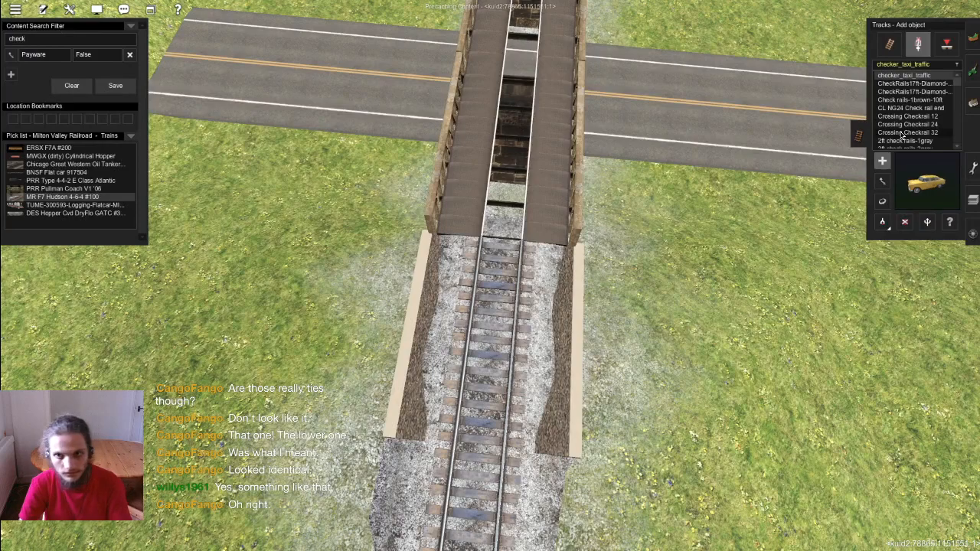
# Step: Filter the track objects by "check" and try the first CheckRails17ft-Diamond object on the approach track
pyautogui.click(923, 84)
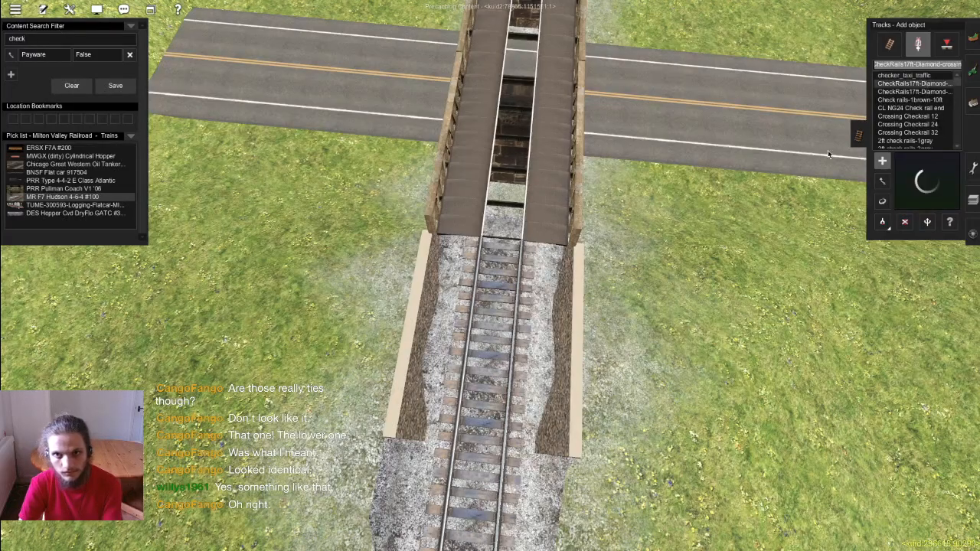
pyautogui.click(502, 314)
pyautogui.scroll(3, 501, 313)
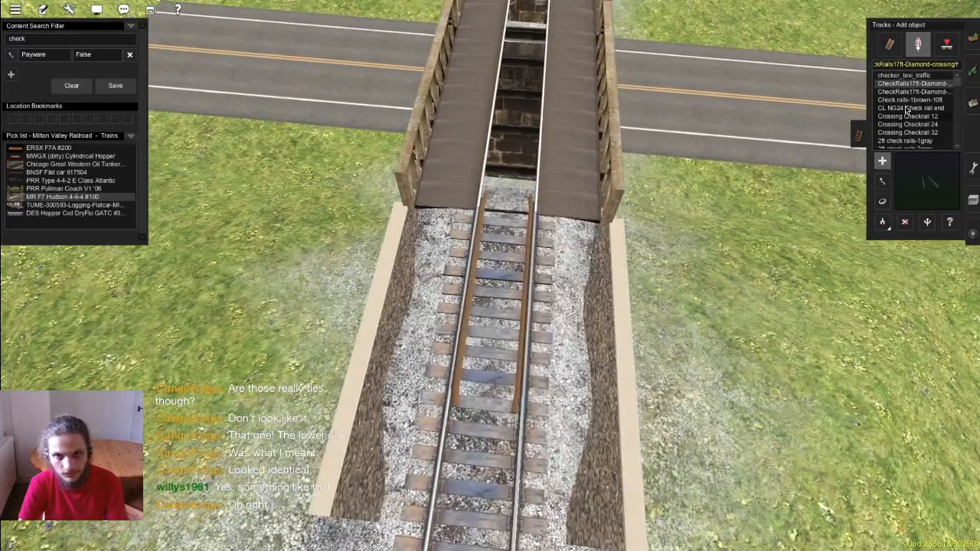
# Step: Try the remaining check rail objects on the approach, from Check rails-1brown-10ft through the Crossing Checkrails to 2ft check rails-2gray
pyautogui.click(909, 99)
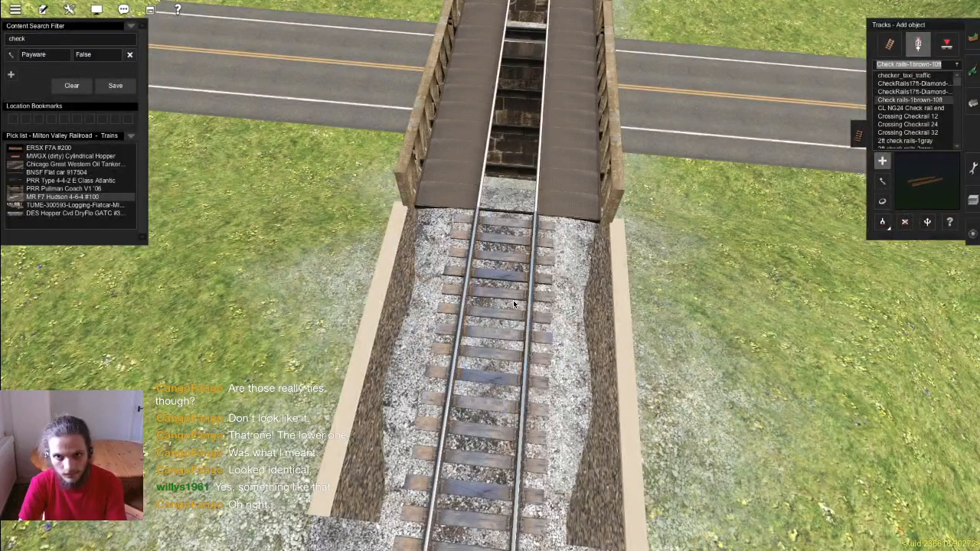
pyautogui.click(922, 109)
pyautogui.click(923, 116)
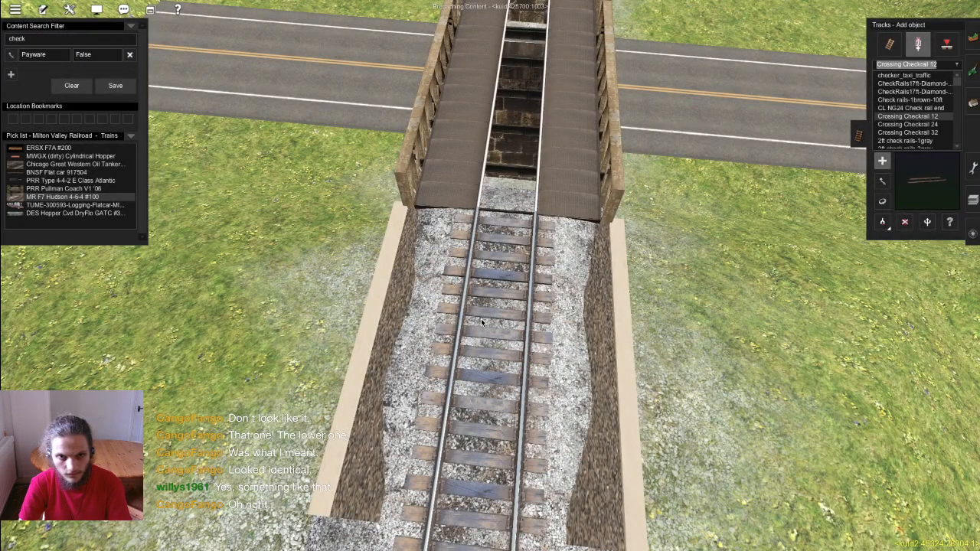
pyautogui.click(933, 132)
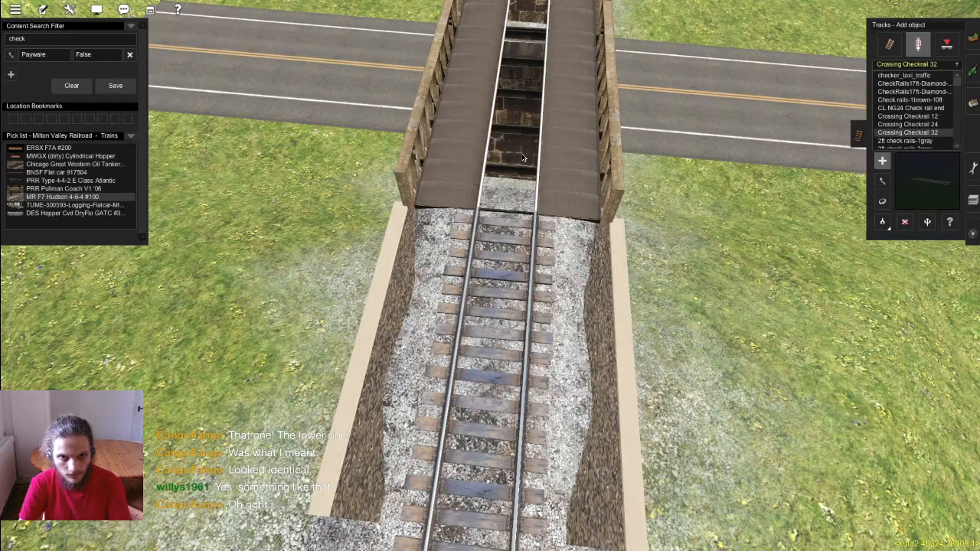
pyautogui.click(524, 176)
pyautogui.click(581, 315)
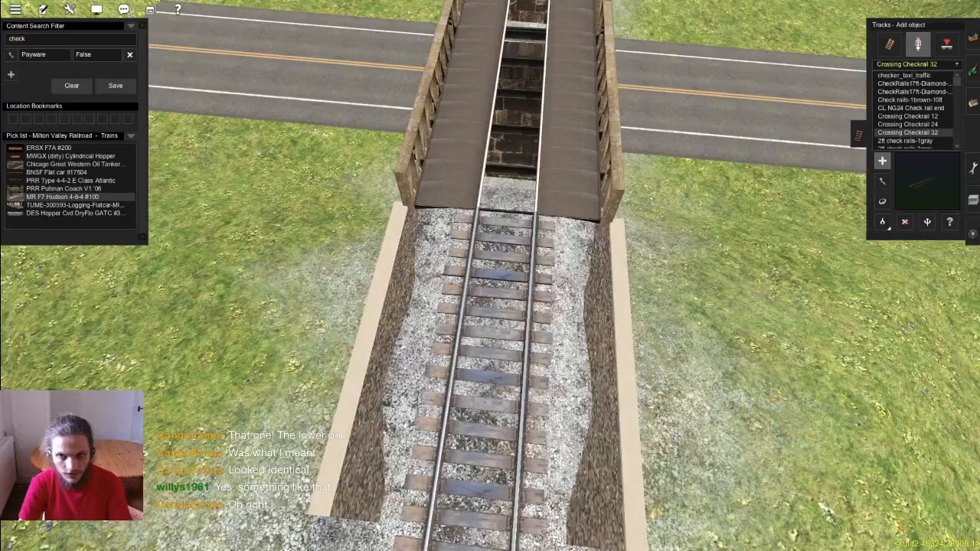
pyautogui.click(923, 141)
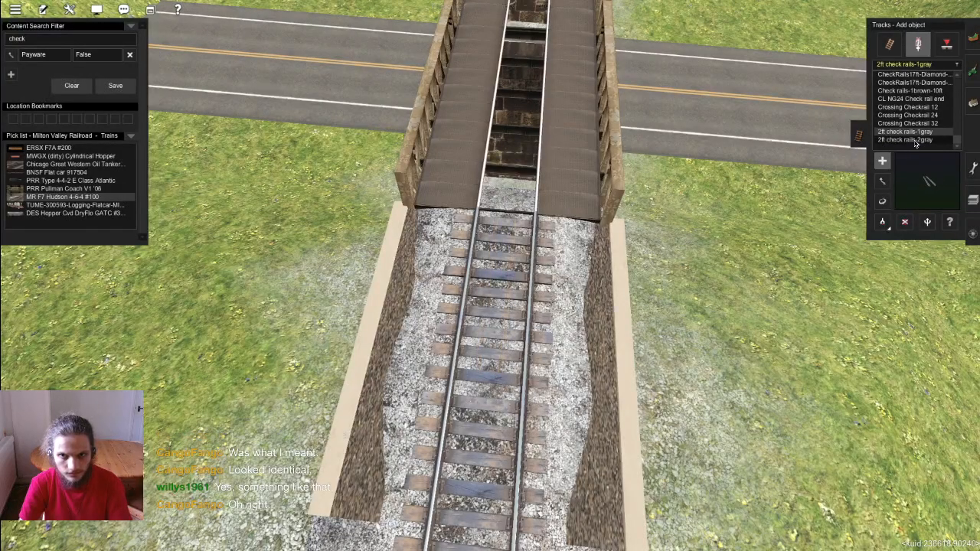
pyautogui.press('Down')
# Step: Switch to Content Manager and set its content filter to Custom
pyautogui.press('m')
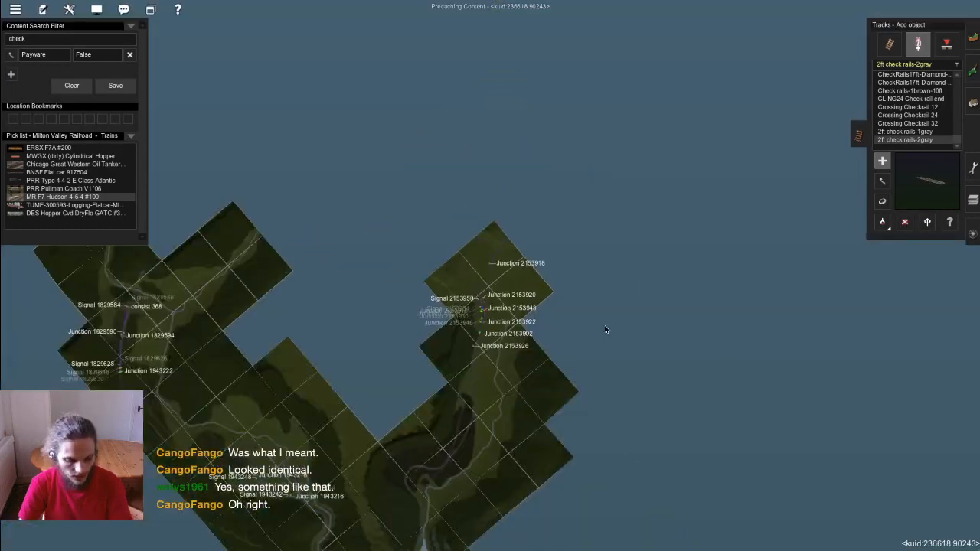
pyautogui.press('super+Tab')
pyautogui.click(382, 39)
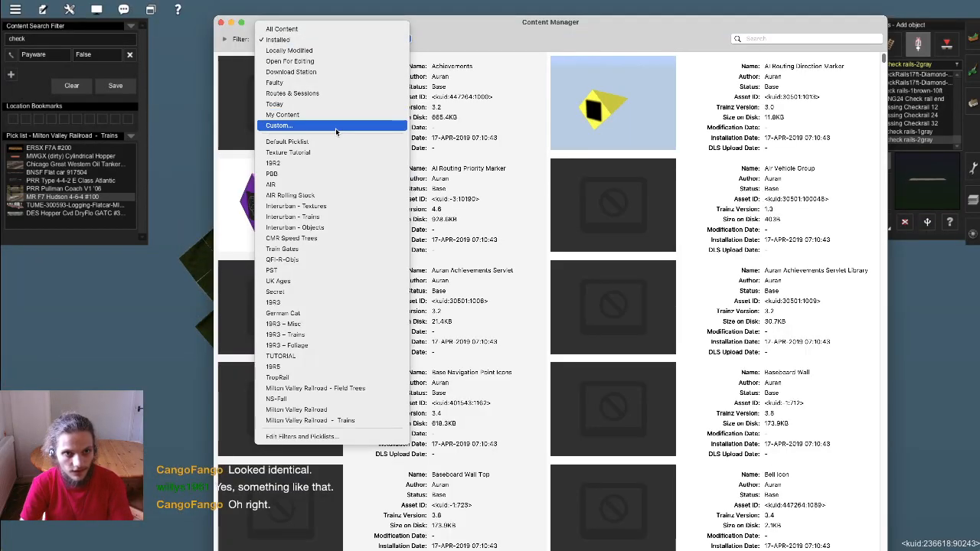
pyautogui.click(335, 126)
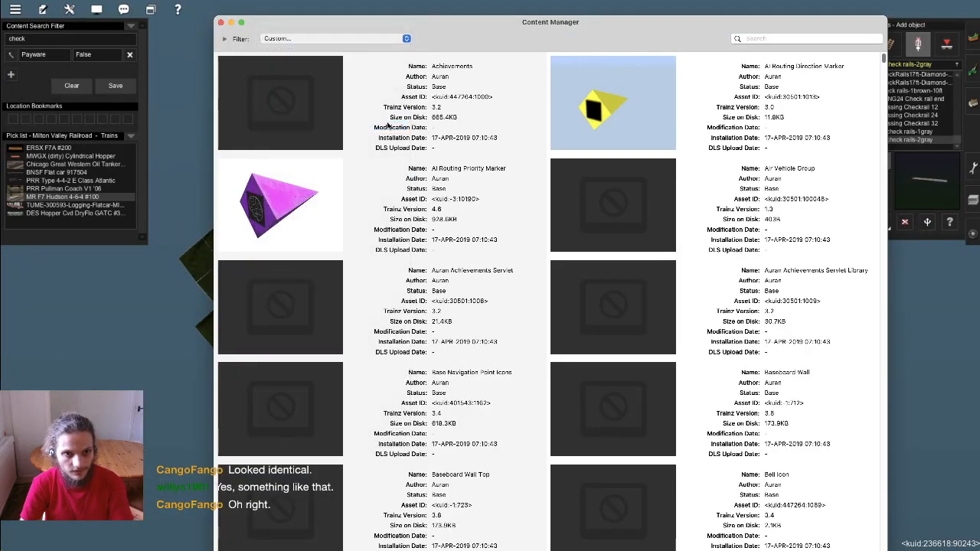
# Step: Search all assets, including ones not installed, for names containing "guard rail" and look through the matches
pyautogui.click(413, 70)
pyautogui.write('g')
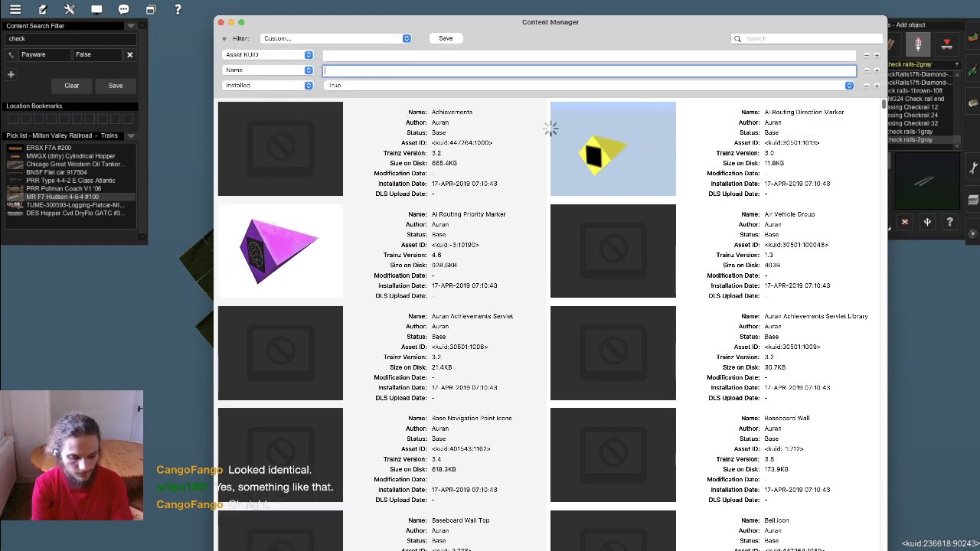
pyautogui.write('uard rail')
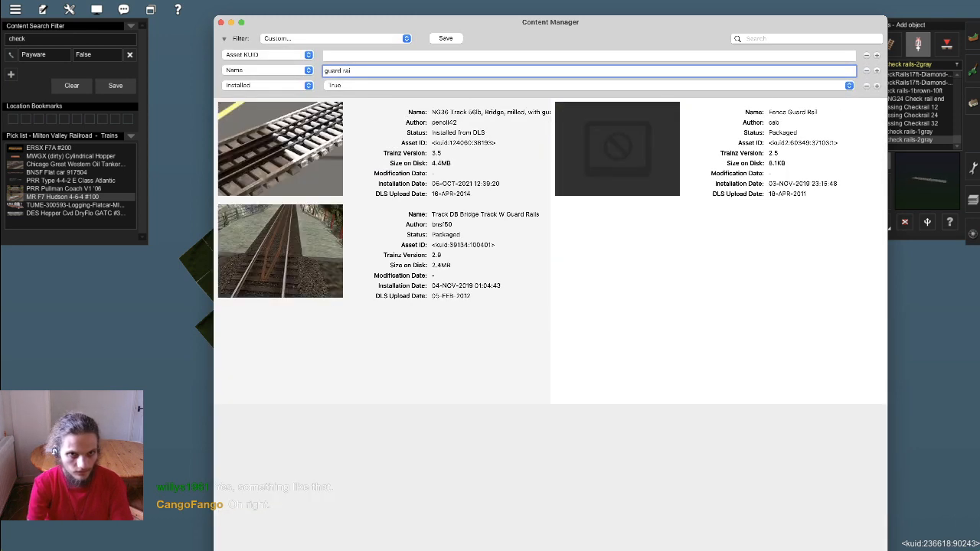
pyautogui.click(867, 86)
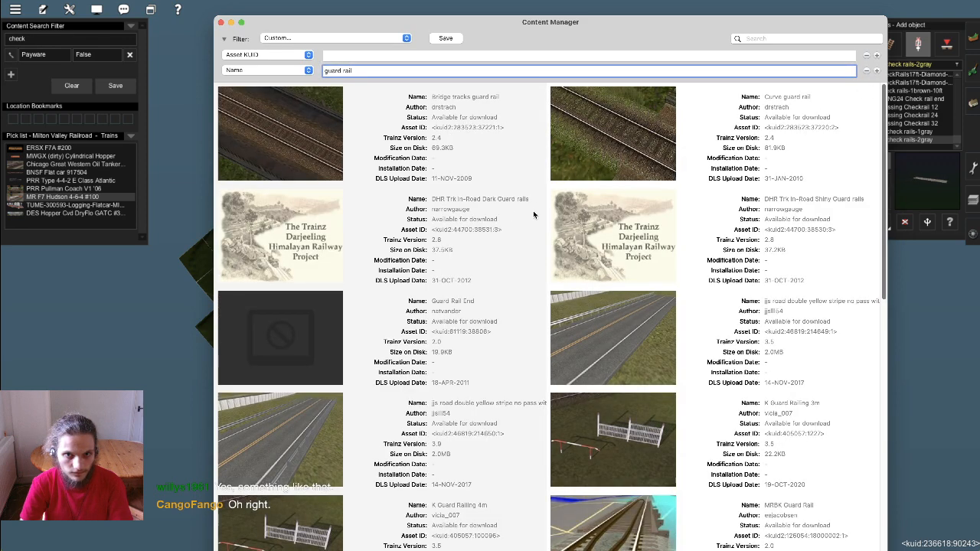
pyautogui.scroll(-2, 541, 252)
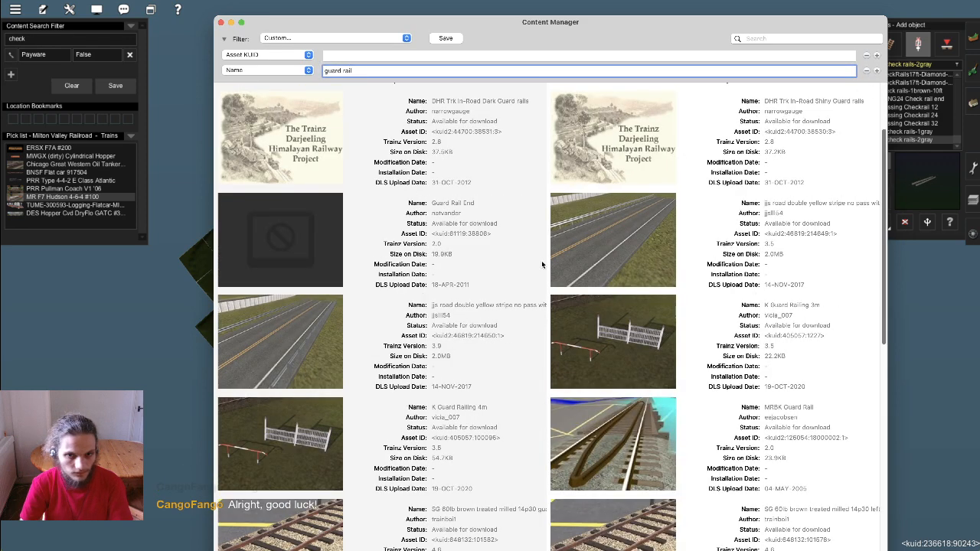
pyautogui.scroll(-9, 542, 264)
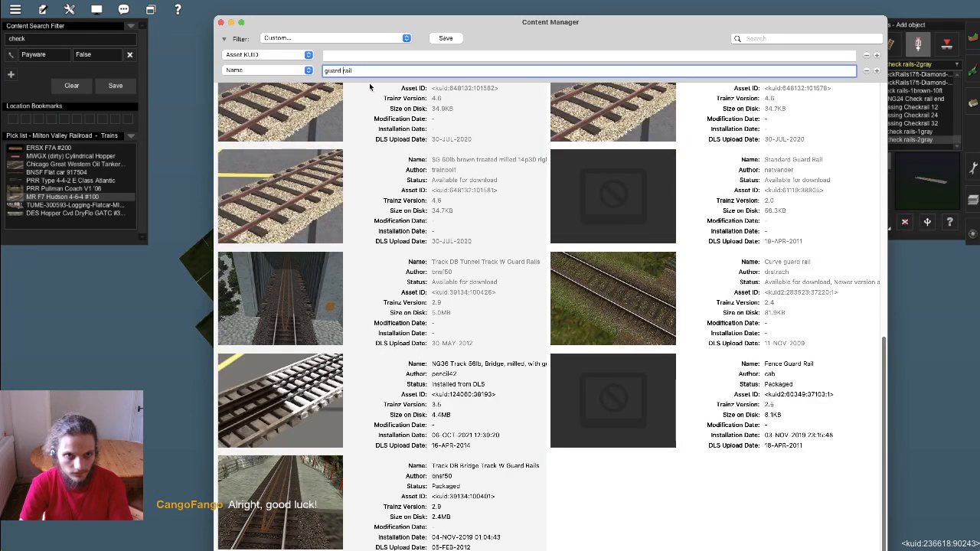
# Step: Change the name search to "guardrail" and look through the matching assets for bridge guard rails
pyautogui.press('BackSpace')
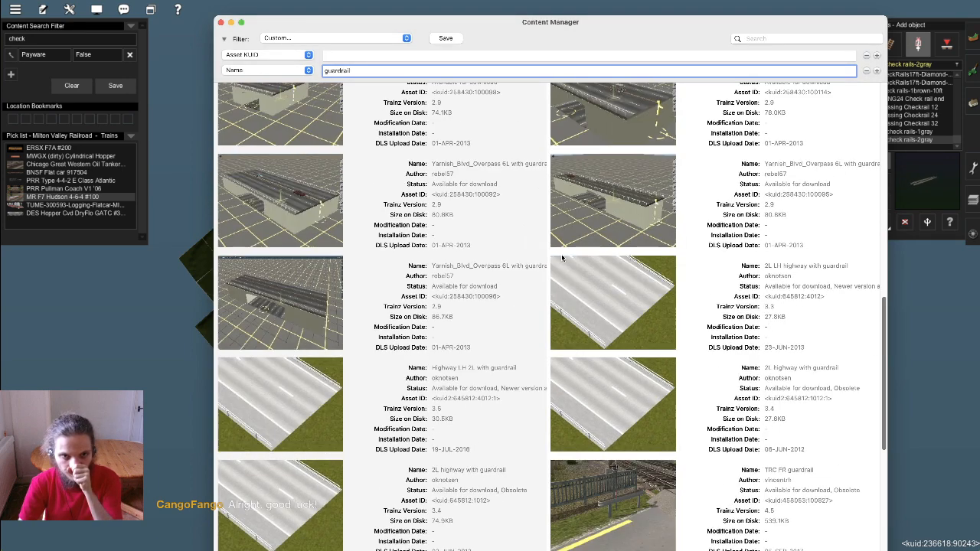
pyautogui.scroll(-6, 571, 255)
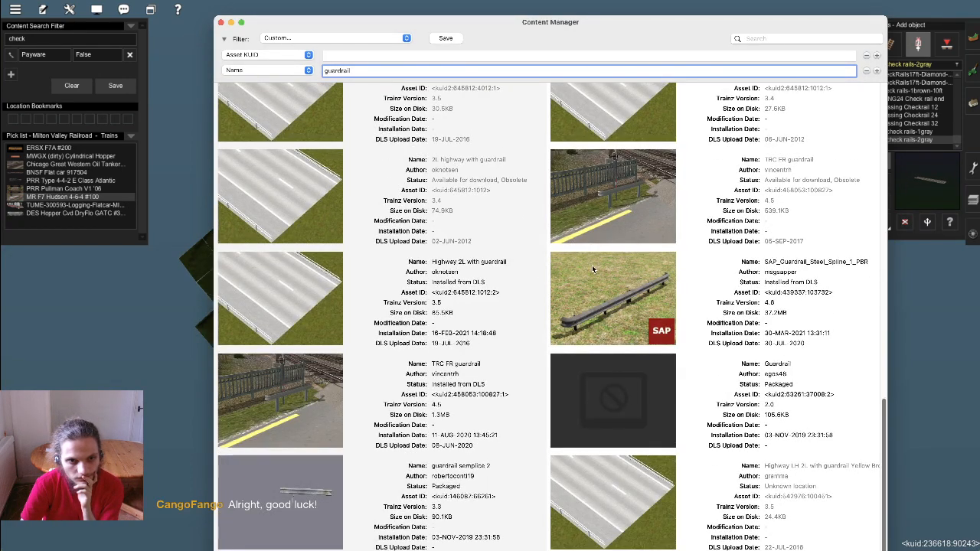
pyautogui.scroll(15, 601, 279)
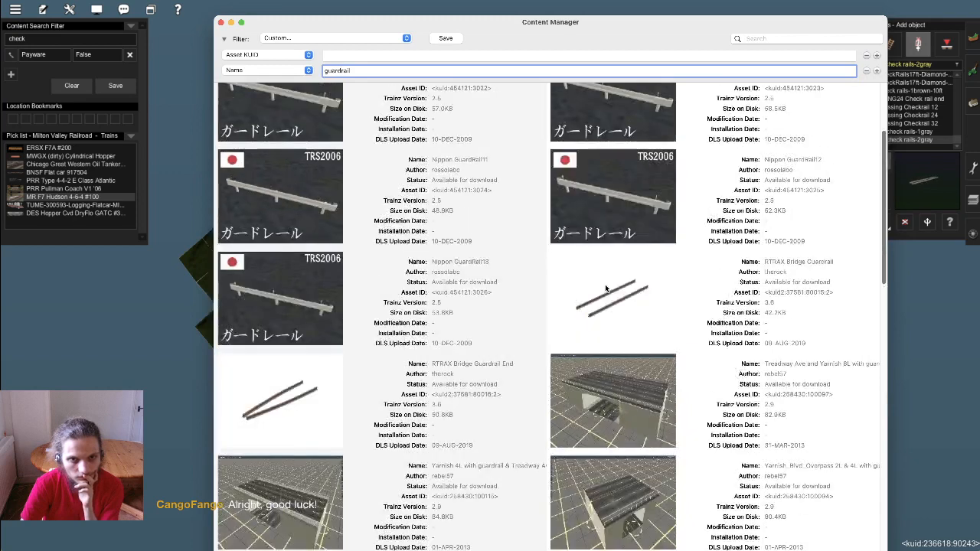
pyautogui.scroll(3, 605, 288)
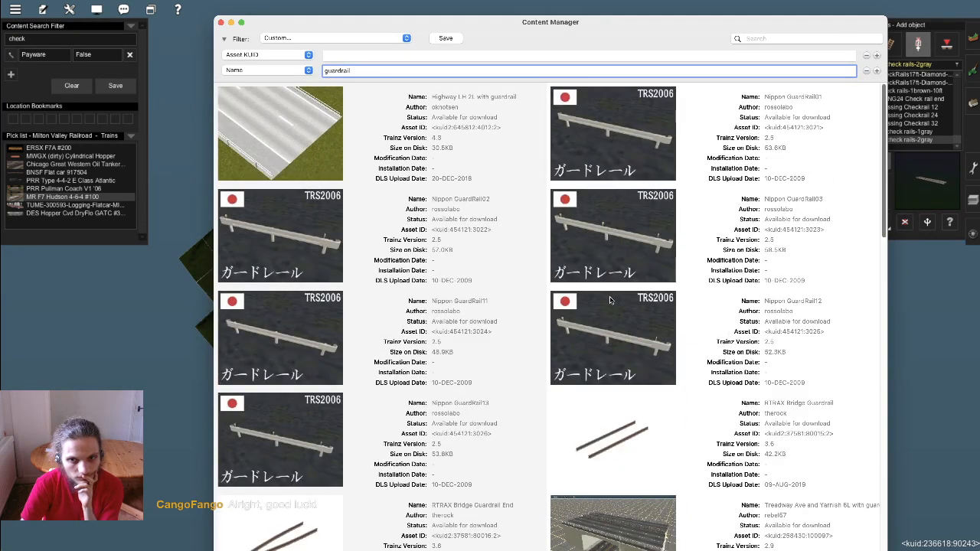
# Step: Download the RTRAX Bridge Guardrail and RTRAX Bridge Guardrail End assets, and return to the route editor
pyautogui.scroll(-2, 612, 303)
pyautogui.click(792, 328)
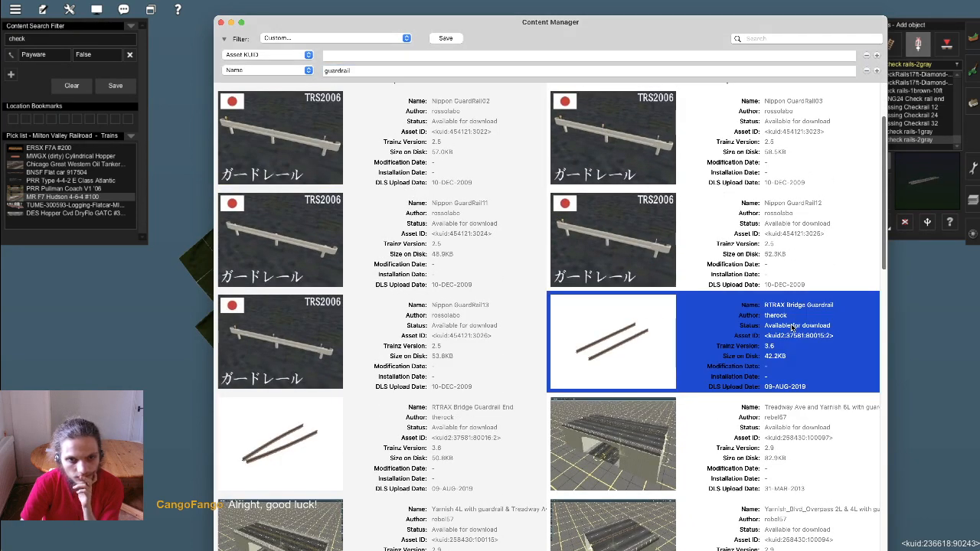
pyautogui.keyDown('shift'); pyautogui.click(473, 438); pyautogui.keyUp('shift')
pyautogui.rightClick(473, 438)
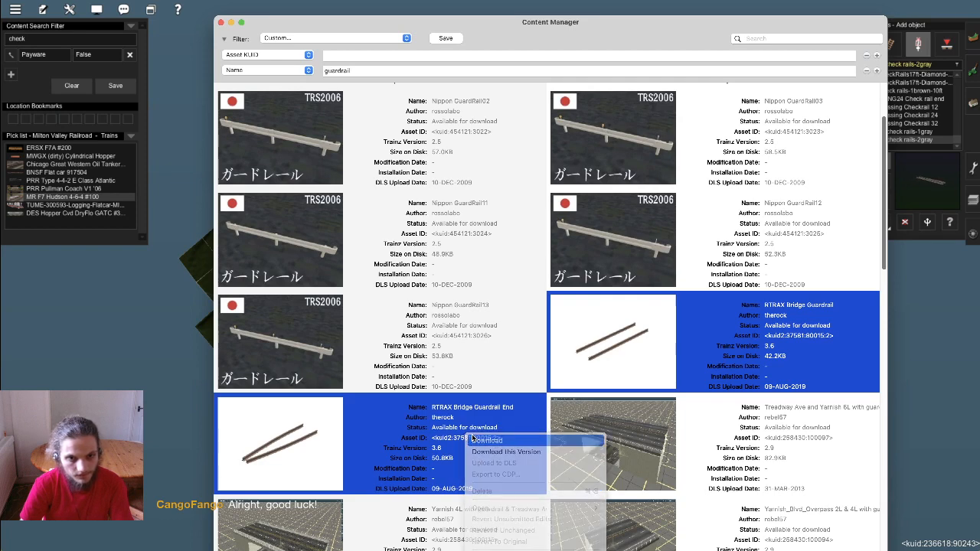
pyautogui.click(474, 440)
pyautogui.click(250, 83)
pyautogui.click(246, 48)
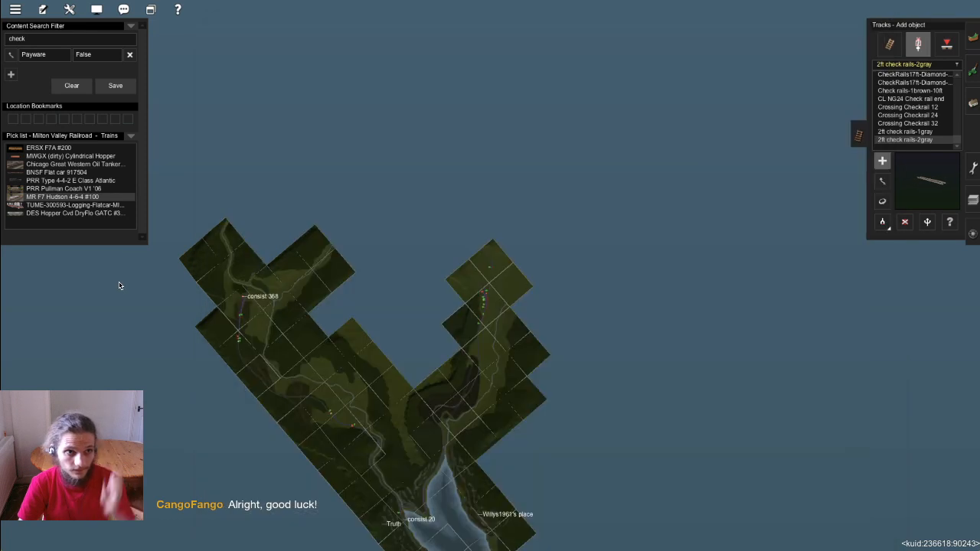
# Step: Apply the saved Today content filter and switch from the map to the 3D route view
pyautogui.click(131, 27)
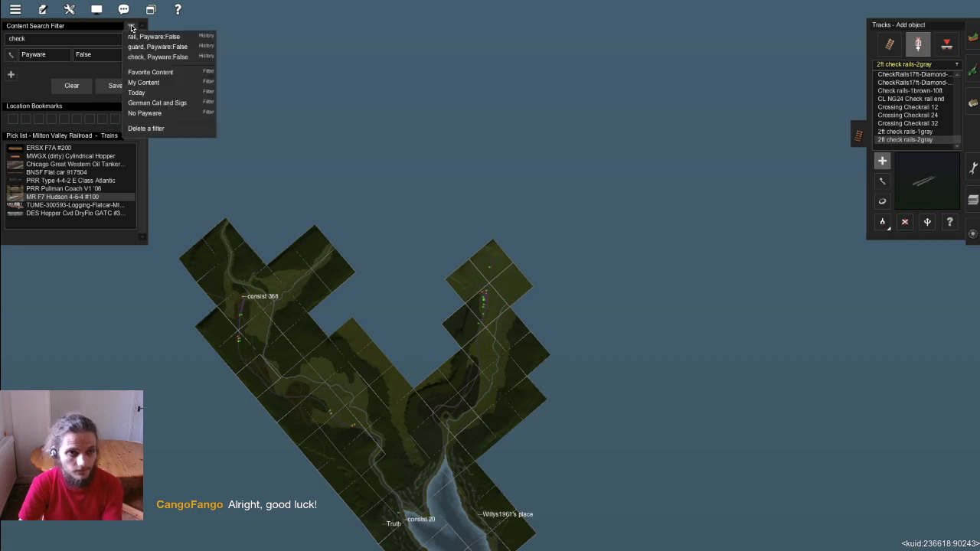
pyautogui.click(136, 92)
pyautogui.press('m')
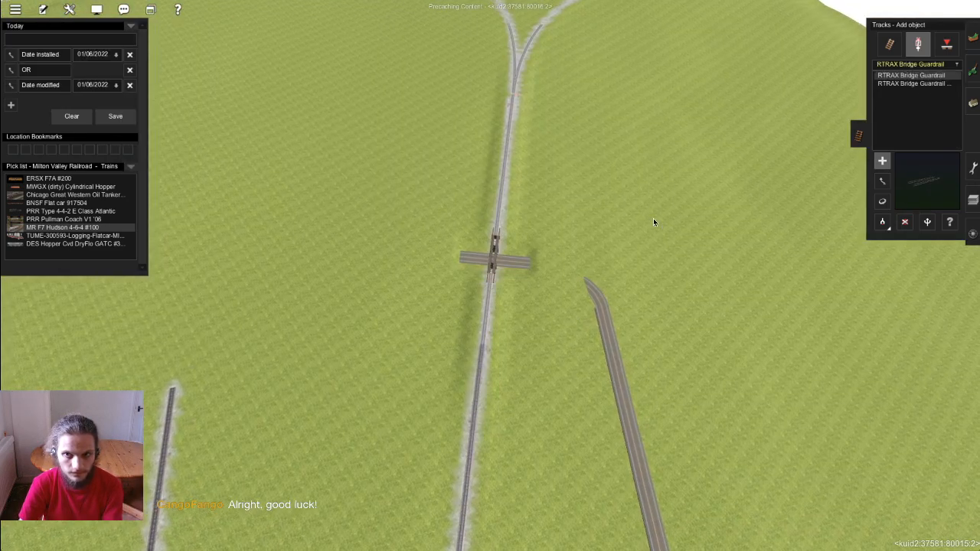
# Step: Place an RTRAX Bridge Guardrail on the bridge track and move it to the near end of the deck
pyautogui.scroll(-5, 499, 253)
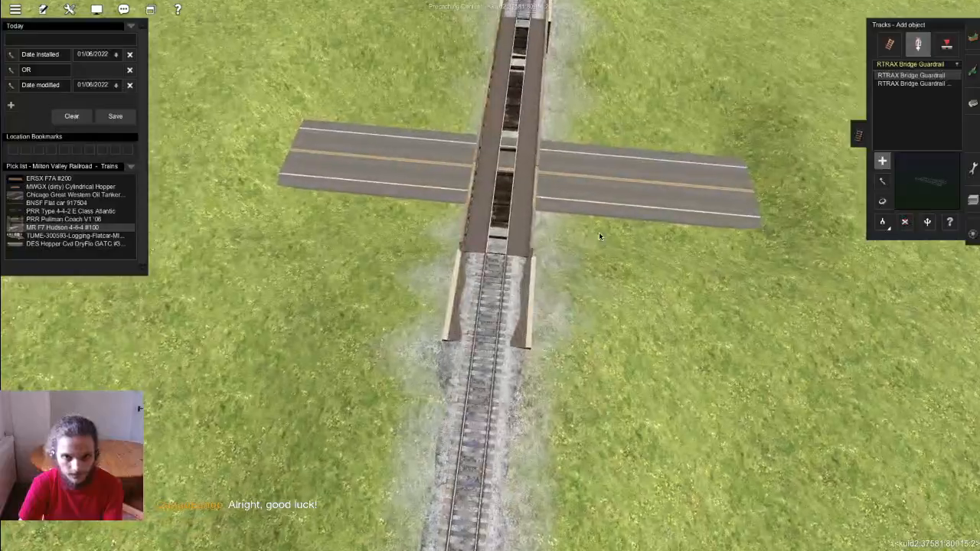
pyautogui.scroll(4, 598, 232)
pyautogui.click(529, 269)
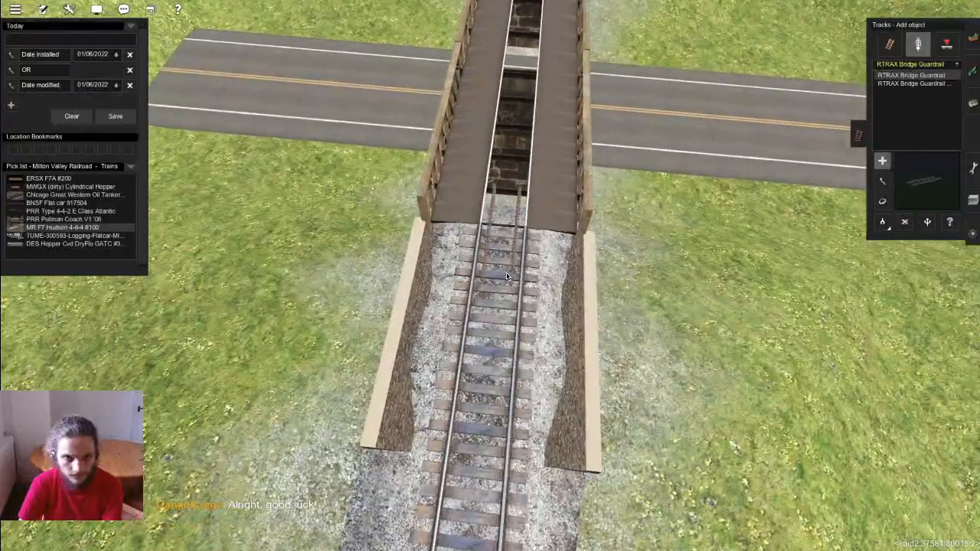
pyautogui.scroll(4, 507, 270)
pyautogui.scroll(-5, 501, 215)
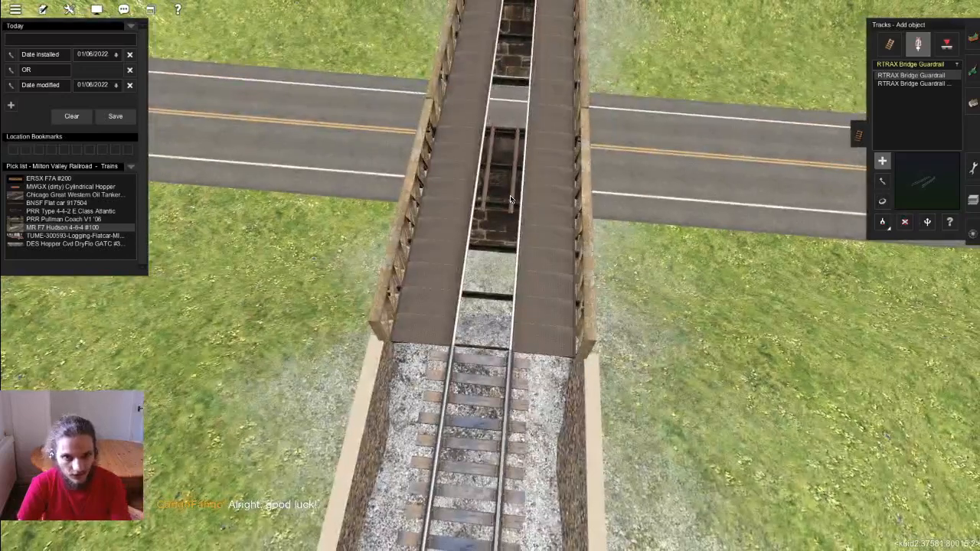
pyautogui.press('m')
pyautogui.moveTo(511, 199); pyautogui.dragTo(503, 332)
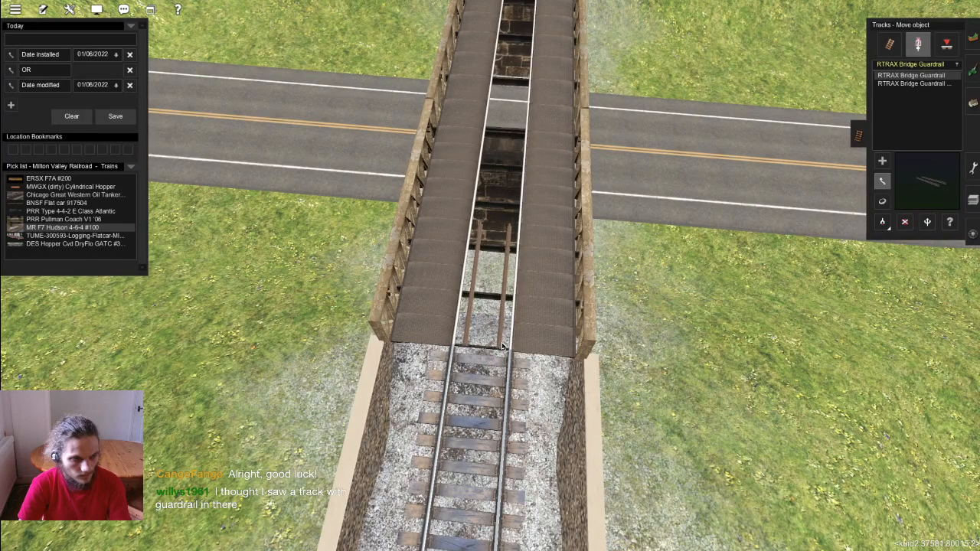
# Step: Add a second RTRAX Bridge Guardrail on the deck track, continuing from the first section
pyautogui.press('a')
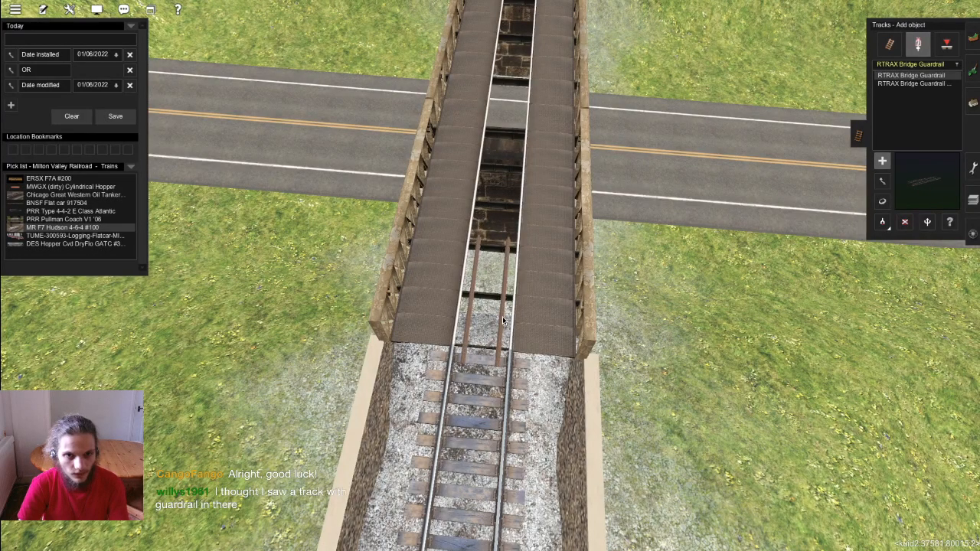
pyautogui.scroll(6, 502, 324)
pyautogui.scroll(-3, 501, 306)
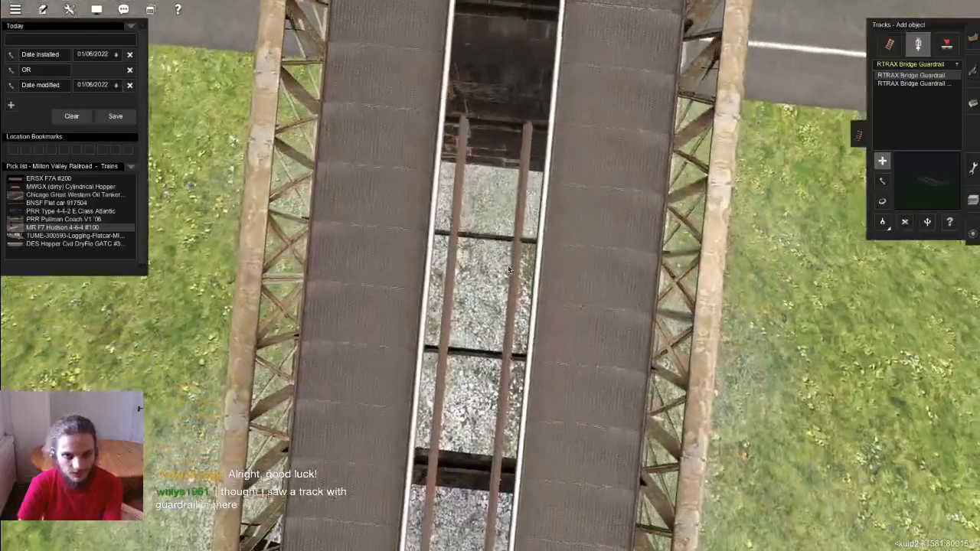
pyautogui.scroll(2, 505, 264)
pyautogui.scroll(-5, 503, 261)
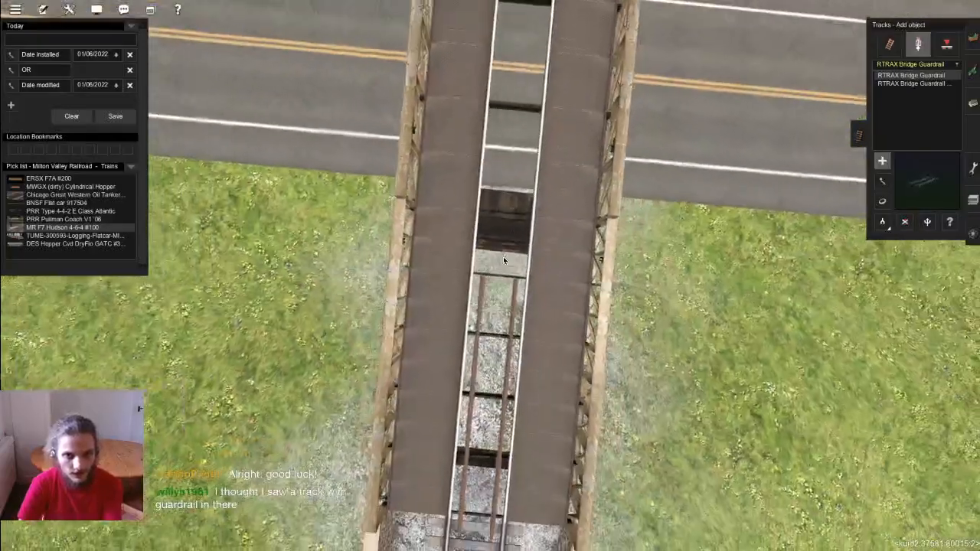
pyautogui.click(503, 260)
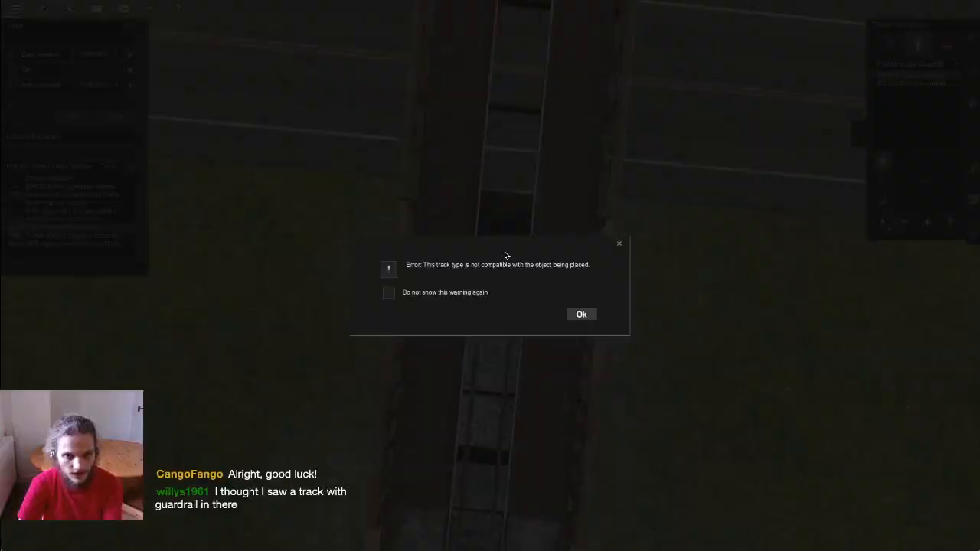
pyautogui.click(581, 316)
pyautogui.click(508, 240)
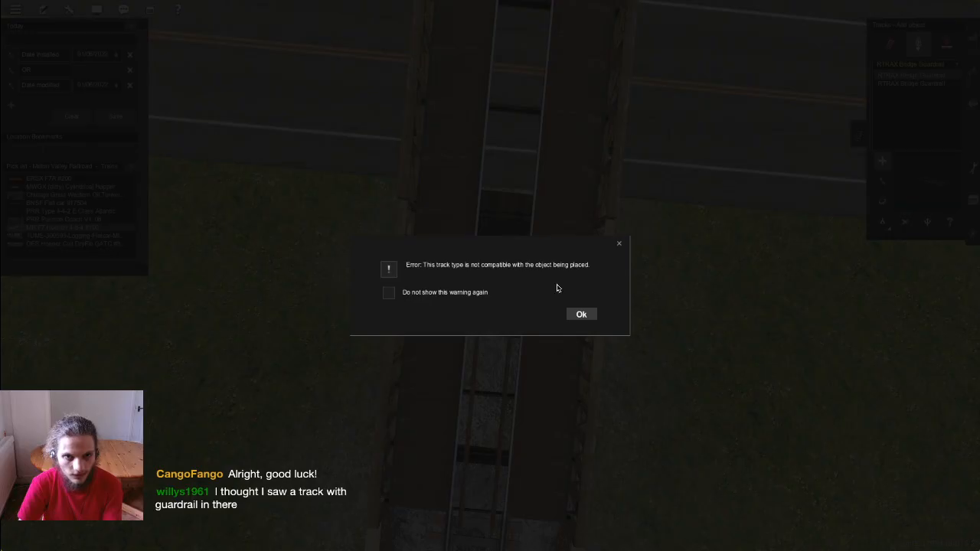
pyautogui.click(582, 315)
pyautogui.click(505, 233)
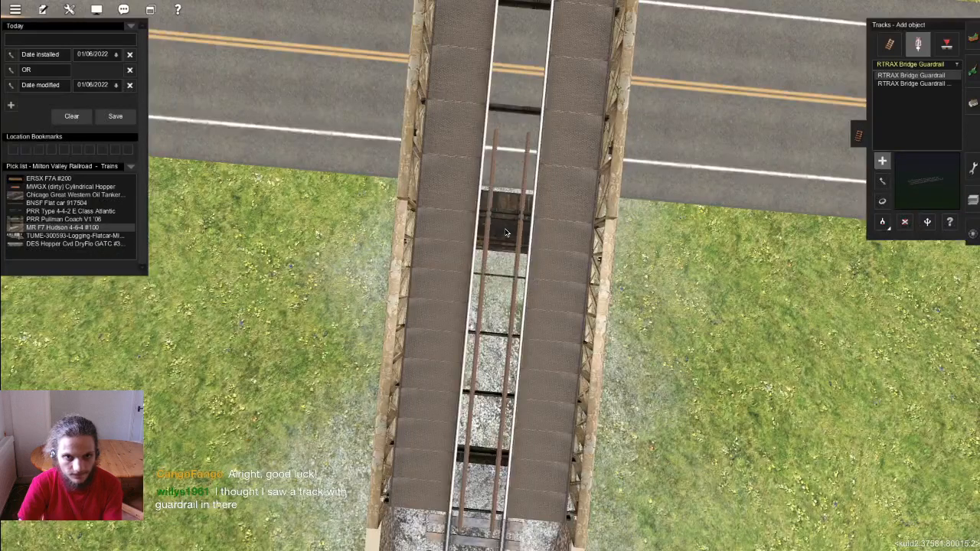
# Step: Add further RTRAX Bridge Guardrail sections on the deck above the road, closing the gap to the previous section
pyautogui.press('Up')
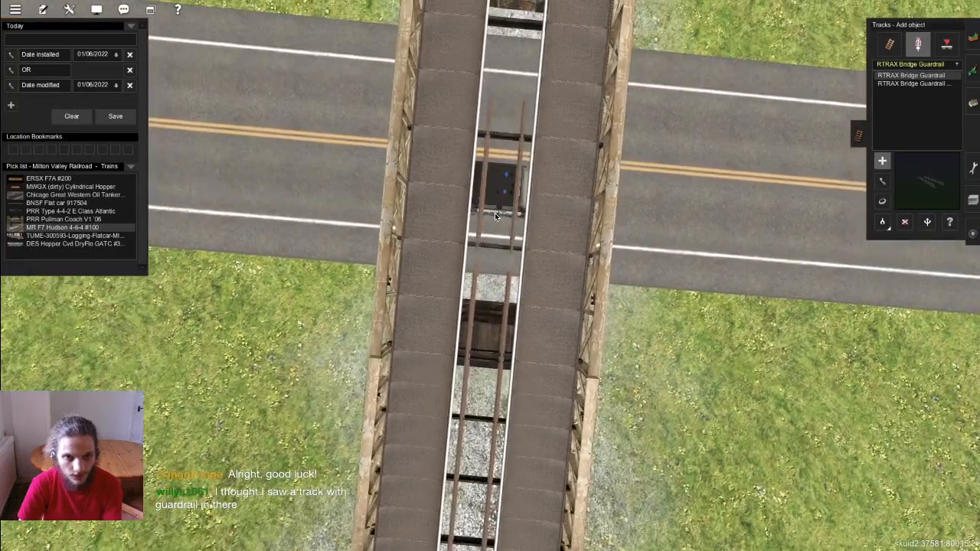
pyautogui.press('m')
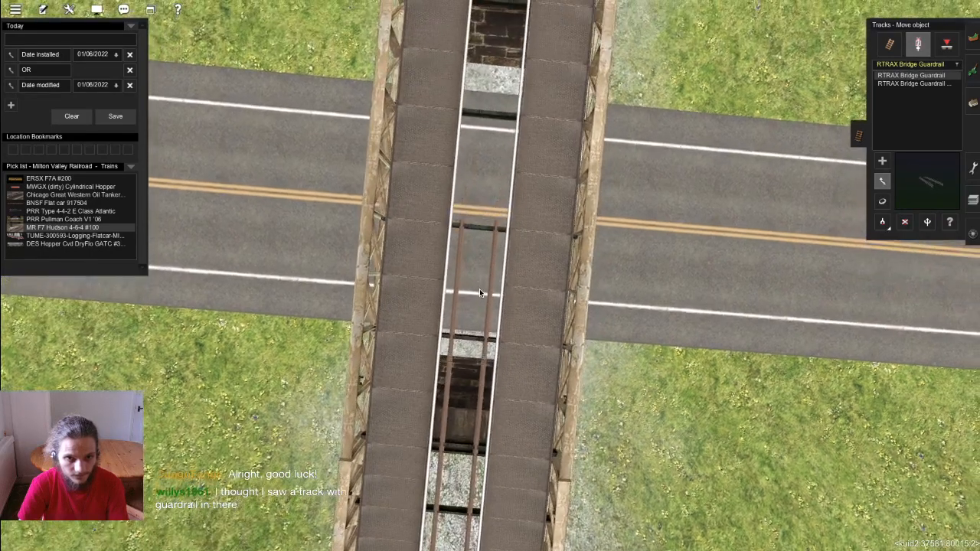
pyautogui.click(487, 179)
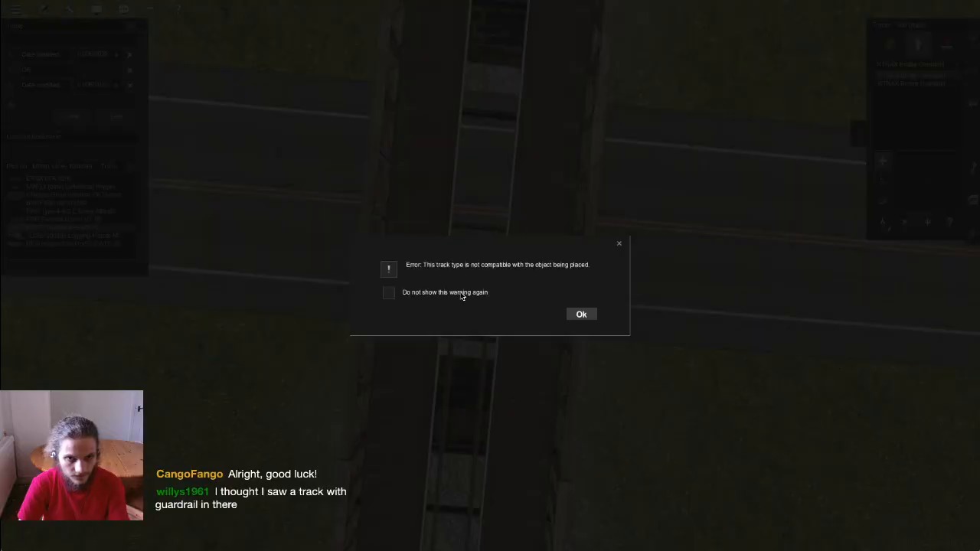
pyautogui.click(581, 314)
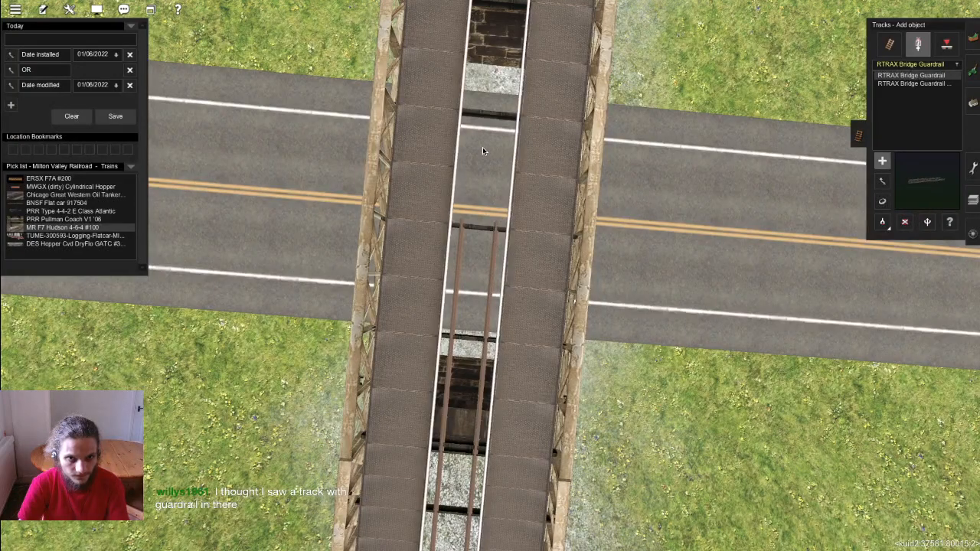
pyautogui.rightClick(484, 184)
pyautogui.click(498, 348)
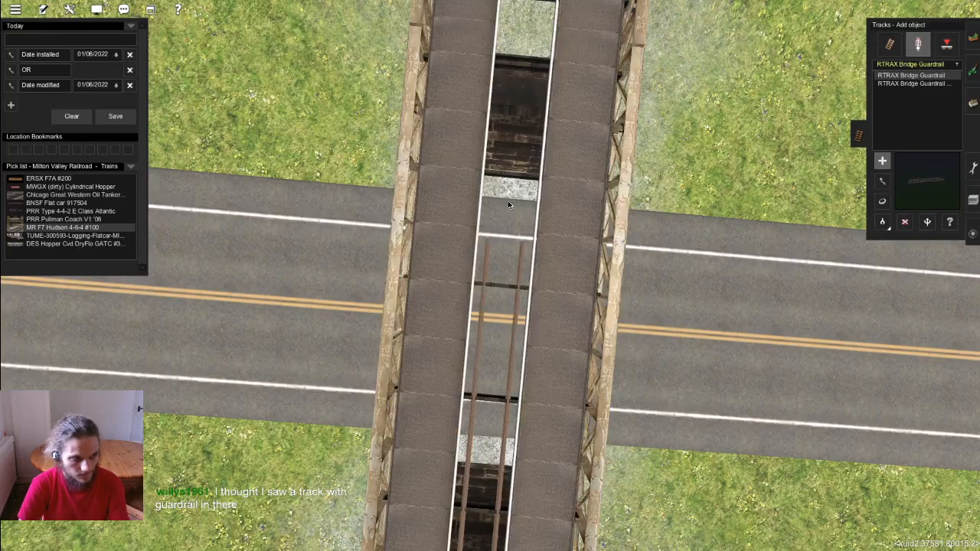
pyautogui.click(509, 205)
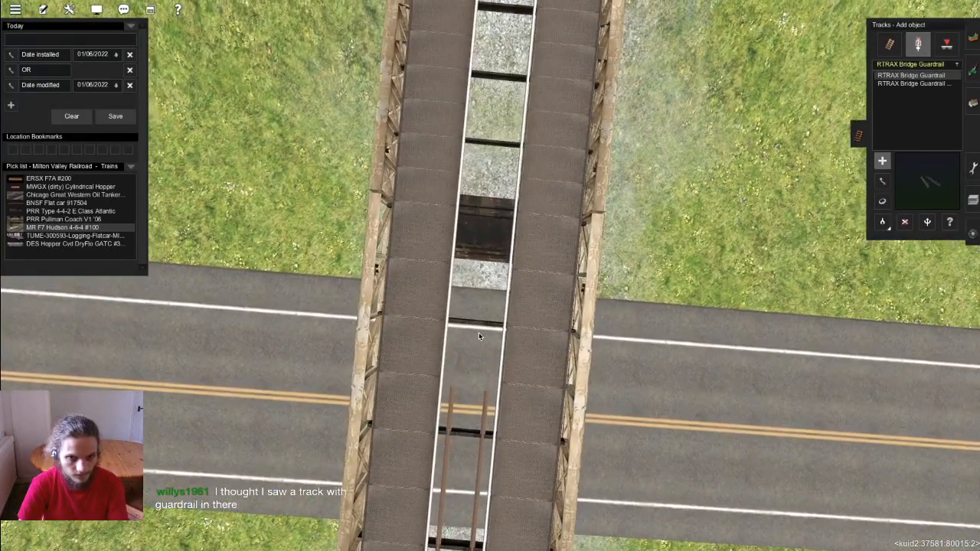
# Step: Continue the RTRAX Bridge Guardrail sections to the far end of the deck and shift the last one back towards the bridge
pyautogui.click(472, 327)
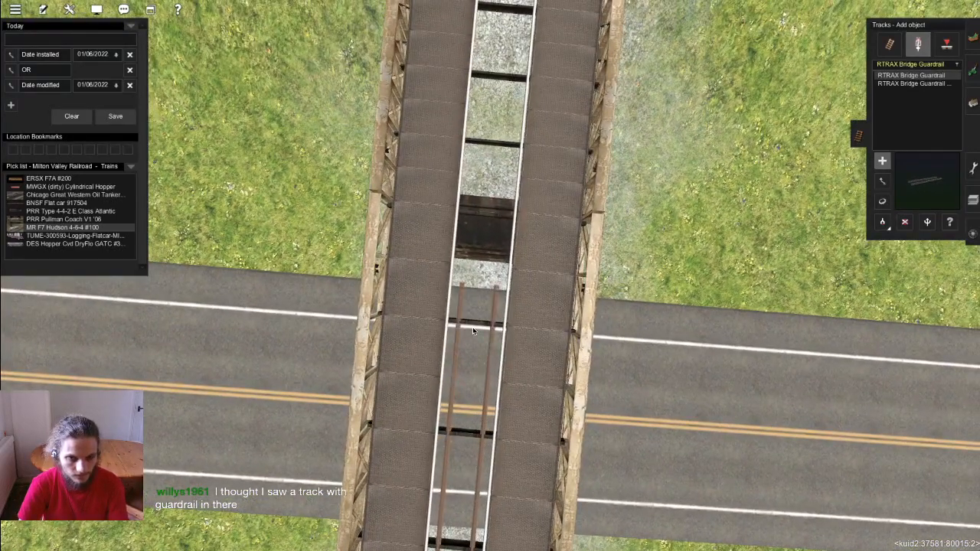
pyautogui.click(483, 234)
pyautogui.middleClick(495, 123)
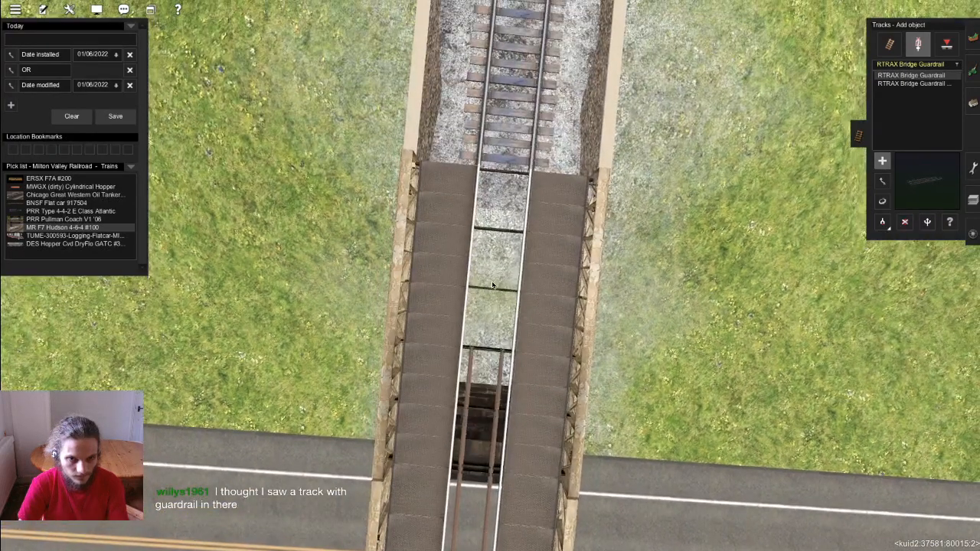
pyautogui.click(493, 291)
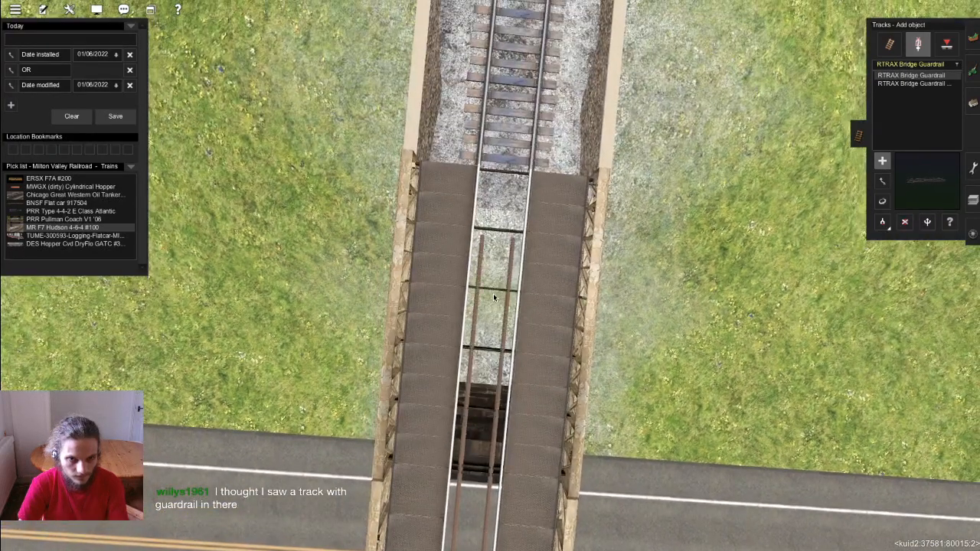
pyautogui.click(497, 221)
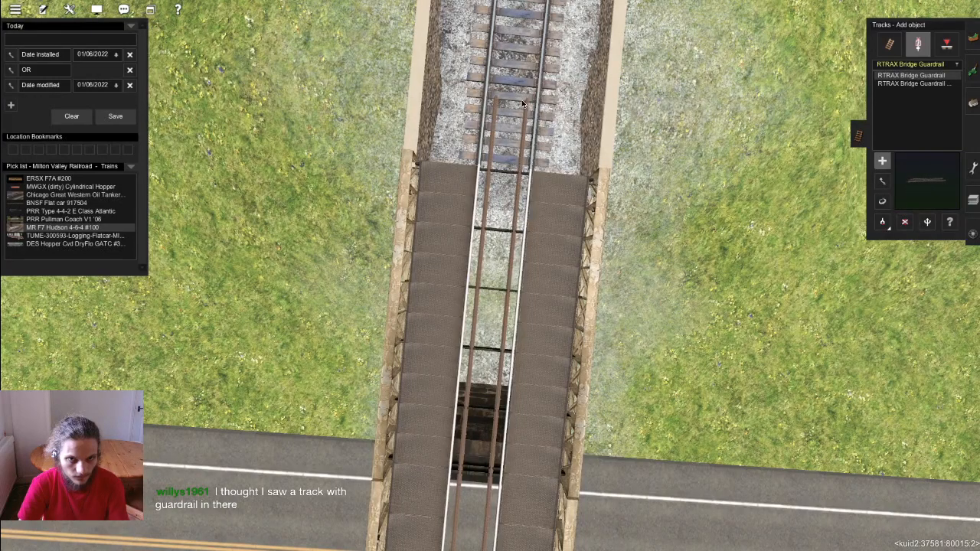
pyautogui.press('m')
pyautogui.moveTo(516, 198); pyautogui.dragTo(501, 229)
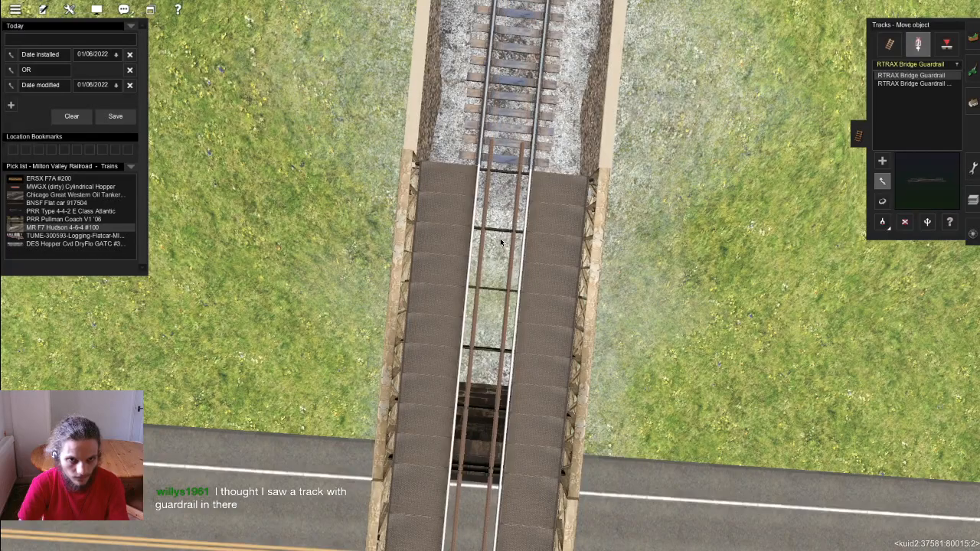
# Step: Place an RTRAX Bridge Guardrail End on the approach track and shift it to meet the guardrails at the deck's edge
pyautogui.moveTo(499, 246); pyautogui.dragTo(499, 243)
pyautogui.moveTo(499, 243); pyautogui.dragTo(761, 162, button='right')
pyautogui.scroll(-5, 463, 352)
pyautogui.scroll(5, 463, 352)
pyautogui.press('a')
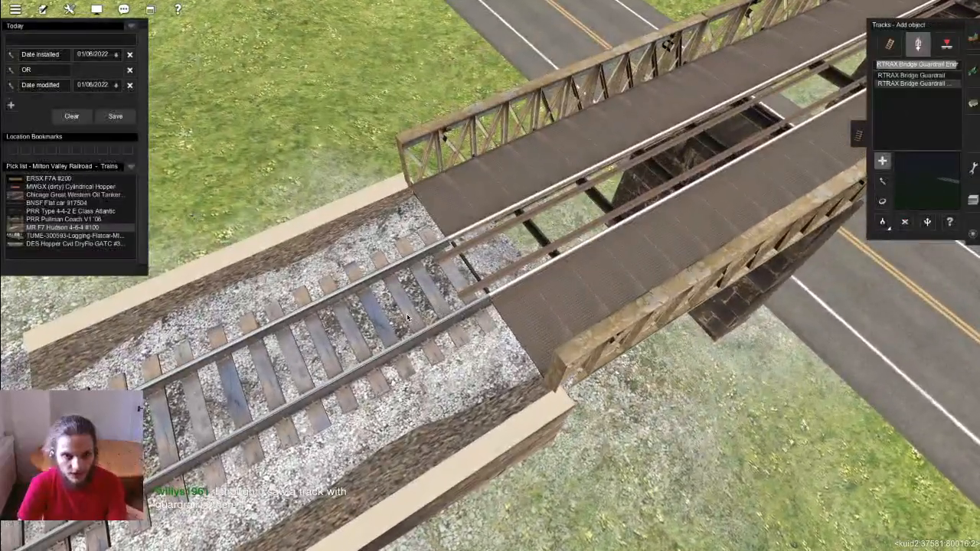
pyautogui.click(408, 317)
pyautogui.moveTo(402, 329); pyautogui.dragTo(451, 303)
# Step: Place an RTRAX Bridge Guardrail End at the opposite end of the bridge, turn it away from the deck and align it with the guardrails
pyautogui.scroll(-5, 657, 256)
pyautogui.moveTo(657, 257); pyautogui.dragTo(519, 258, button='right')
pyautogui.scroll(5, 519, 259)
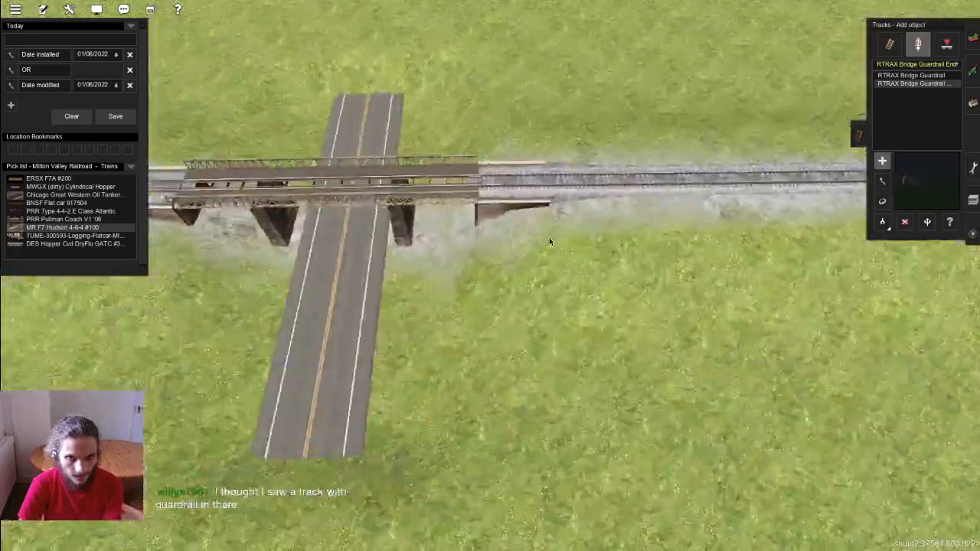
pyautogui.scroll(-4, 519, 259)
pyautogui.scroll(4, 508, 284)
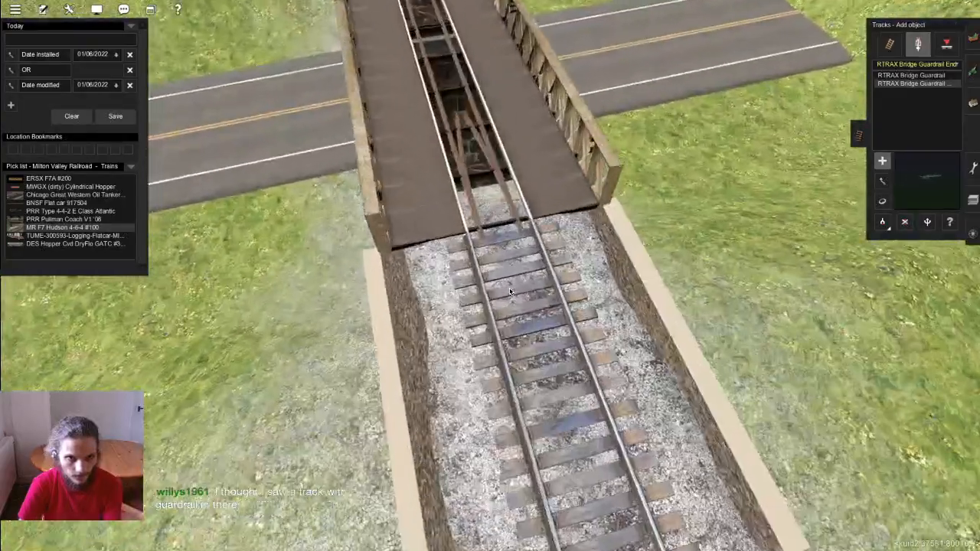
pyautogui.press('r')
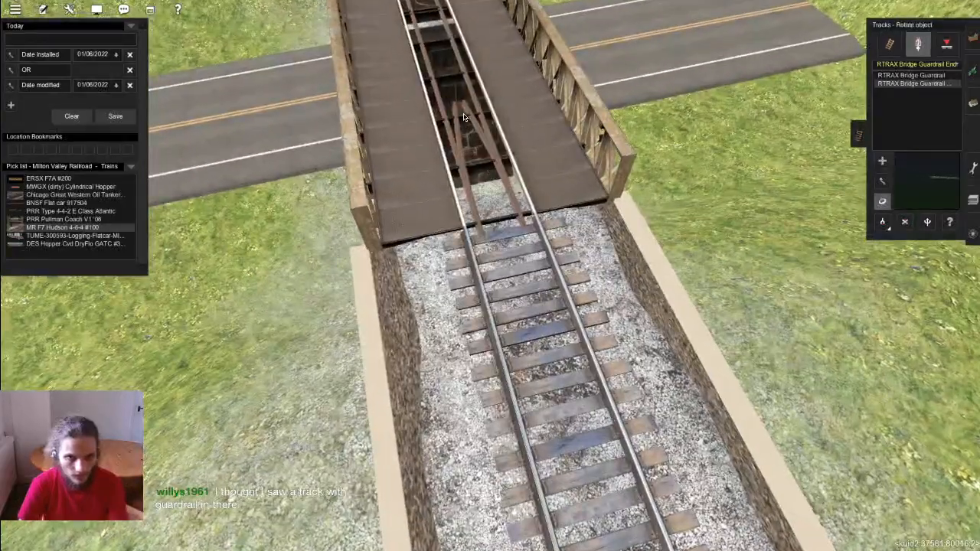
pyautogui.moveTo(463, 116); pyautogui.dragTo(463, 116)
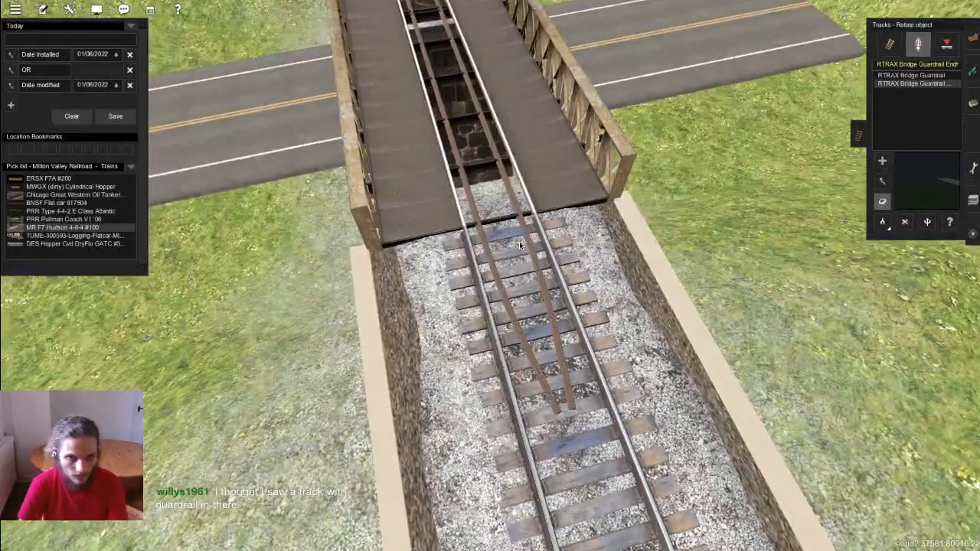
pyautogui.moveTo(516, 238); pyautogui.dragTo(561, 347)
pyautogui.press('m')
pyautogui.moveTo(534, 289); pyautogui.dragTo(533, 287)
# Step: Examine the guardrail ends and the guardrail joints along the deck at track level with the fly camera
pyautogui.press('Down')
pyautogui.press('F6')
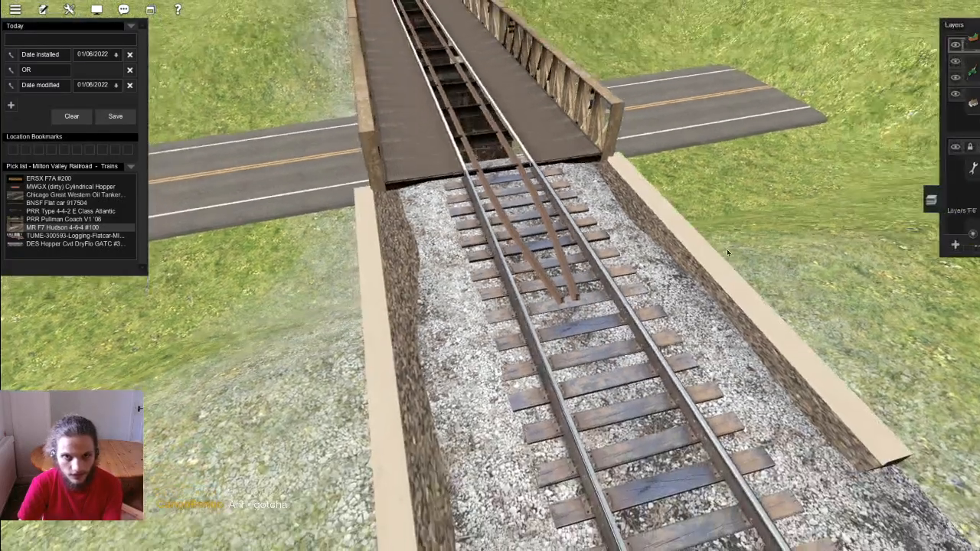
pyautogui.scroll(3, 520, 243)
pyautogui.scroll(-5, 521, 243)
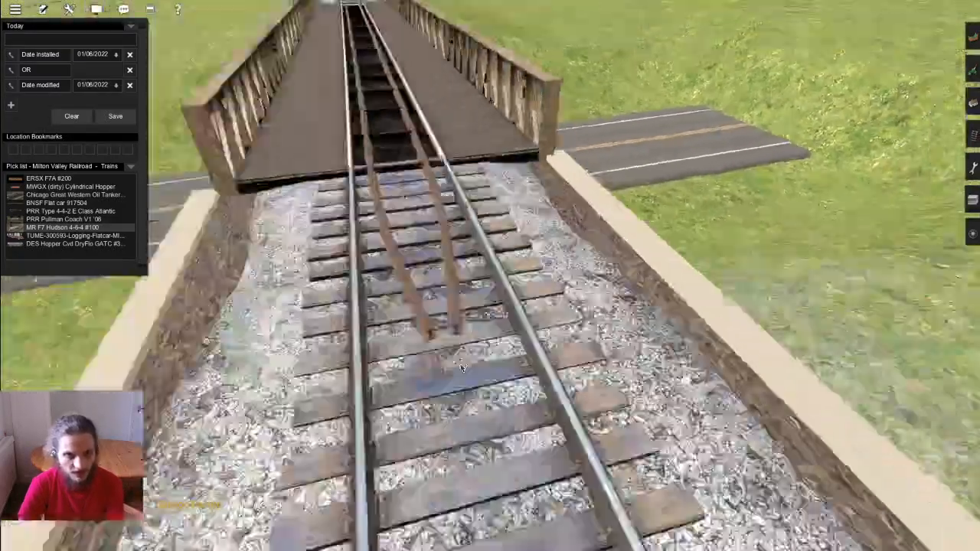
pyautogui.hotkey('alt', 'y')
pyautogui.press('w')
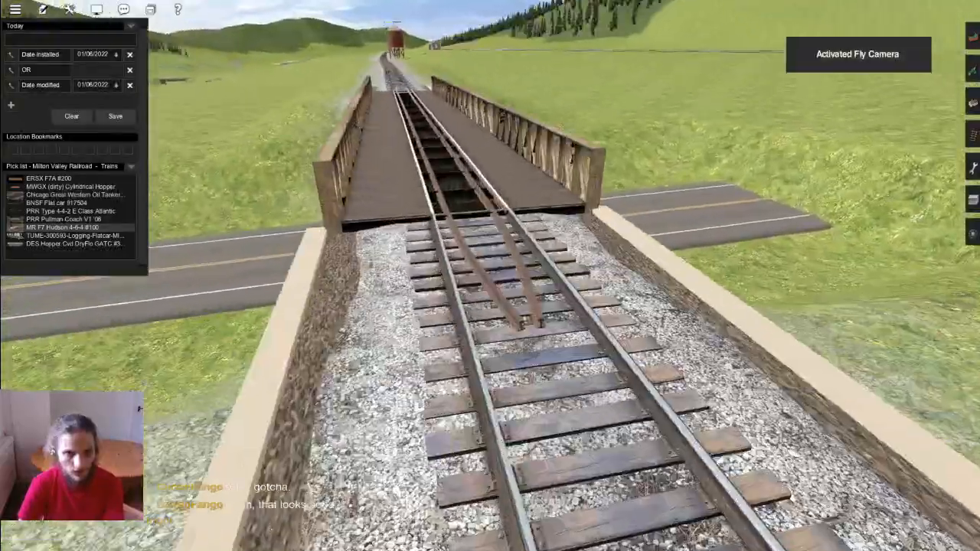
pyautogui.press('w')
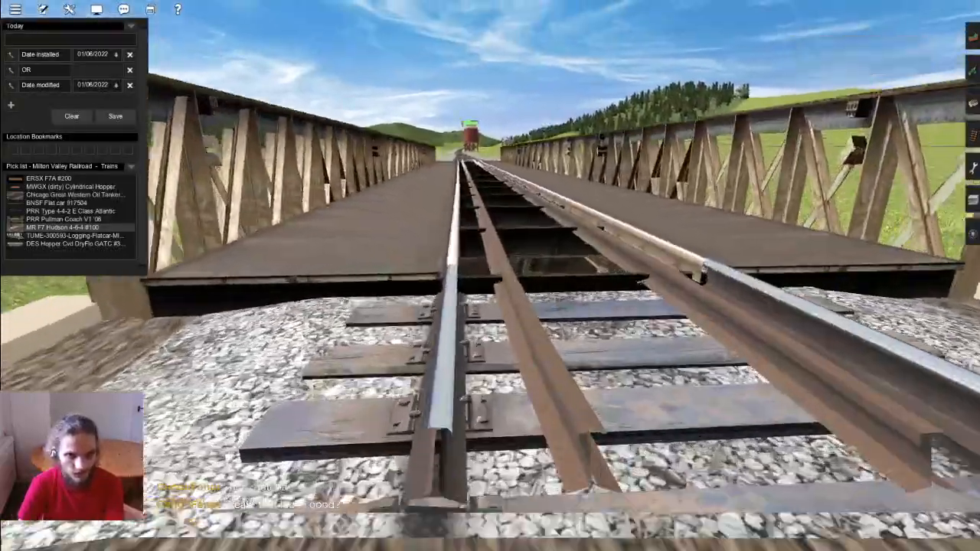
pyautogui.press('s')
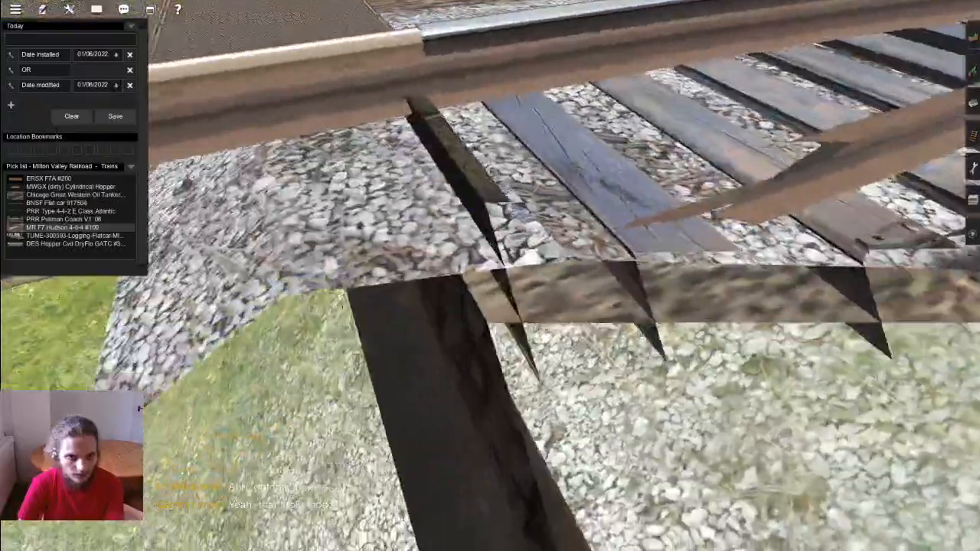
pyautogui.press('a')
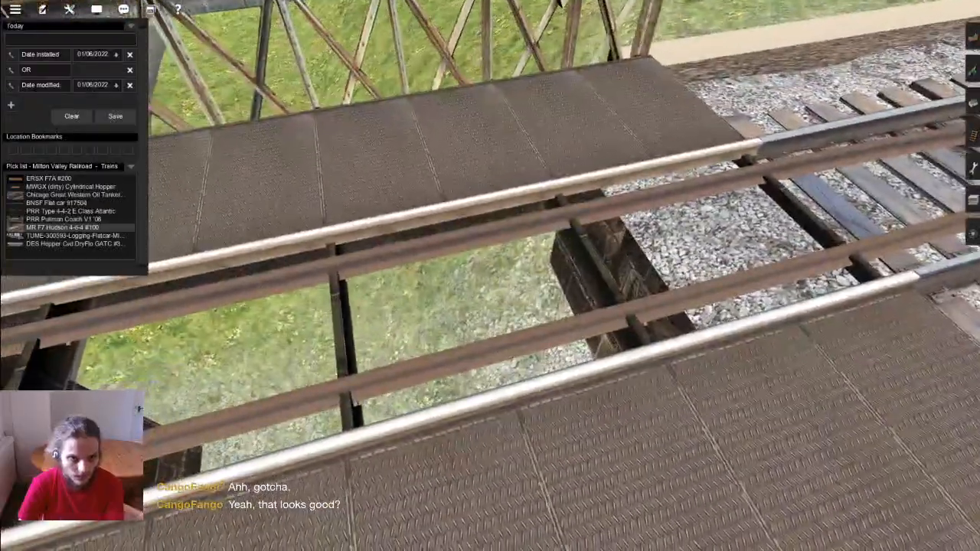
pyautogui.press('a')
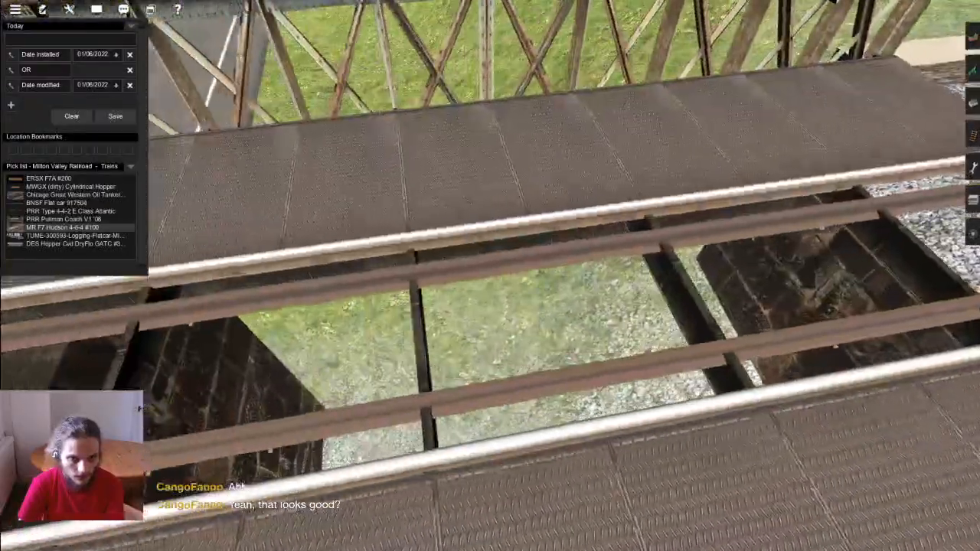
pyautogui.press('a')
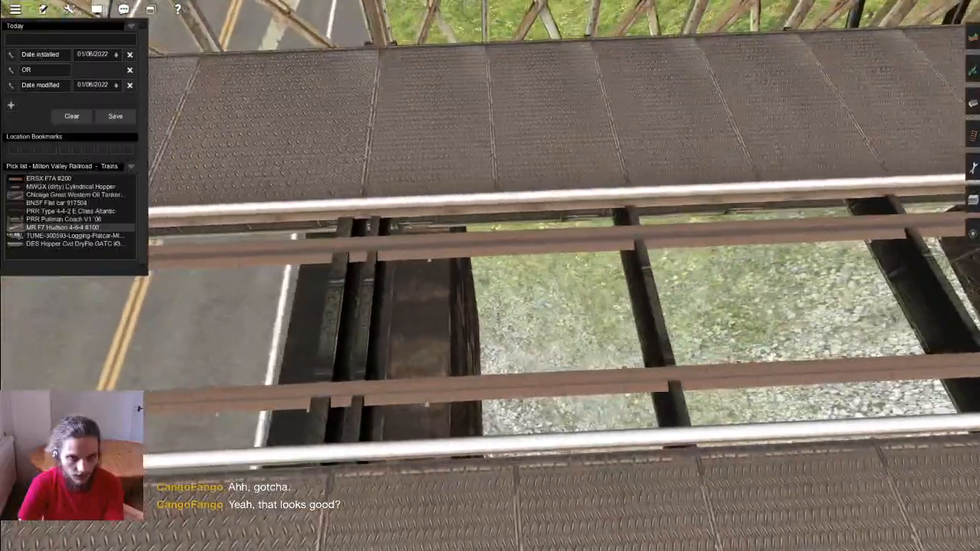
pyautogui.press('a')
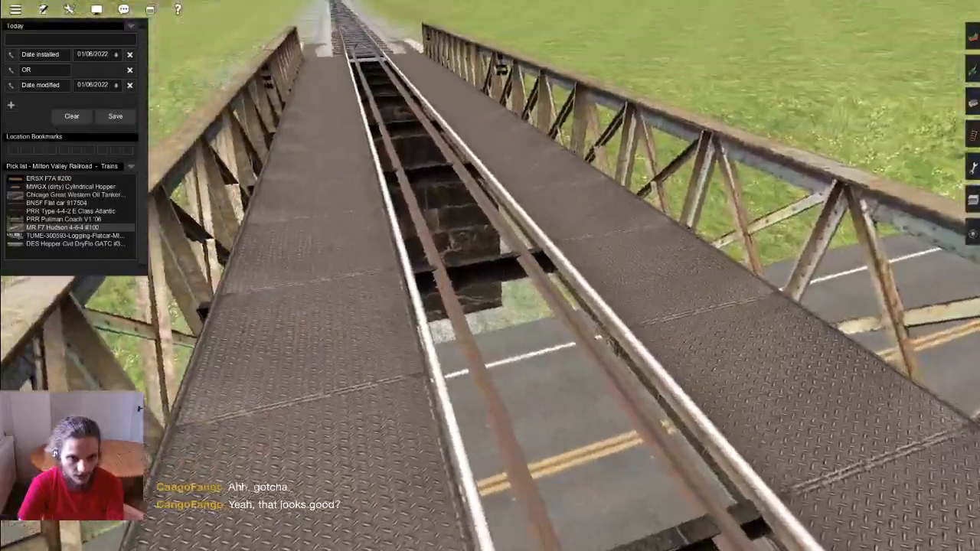
pyautogui.press('w')
pyautogui.press('s')
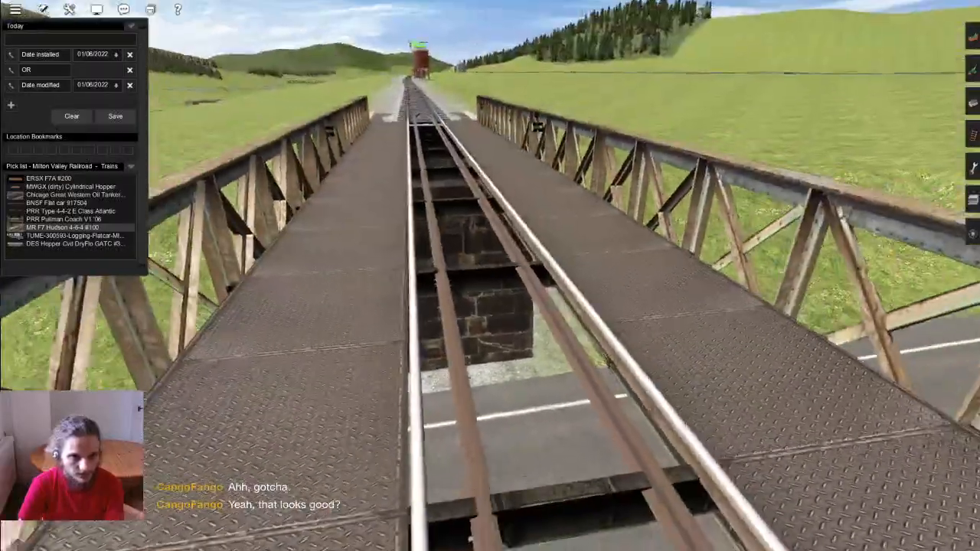
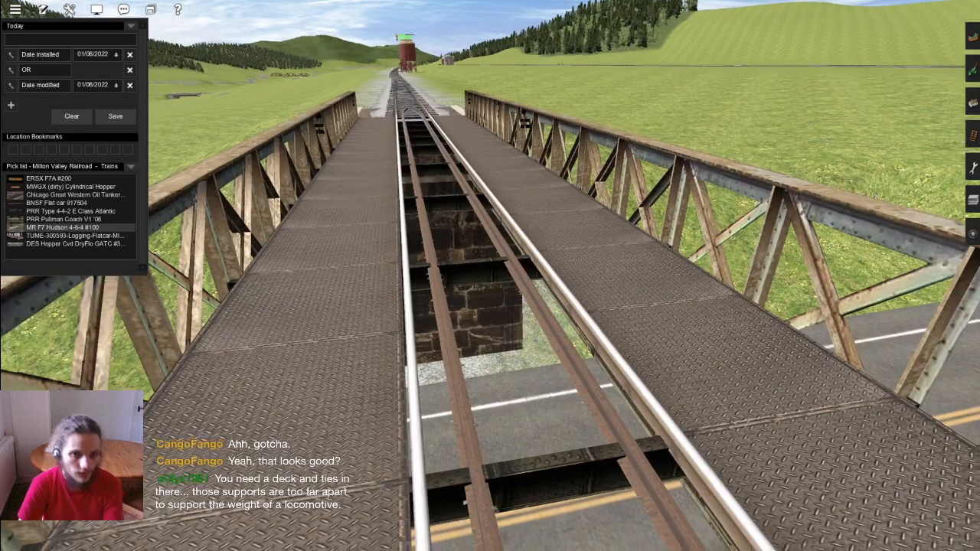
# Step: Examine the open spaces between the deck supports from above and from both ends, and return to the roaming camera
pyautogui.moveTo(327, 172); pyautogui.dragTo(520, 306, button='right')
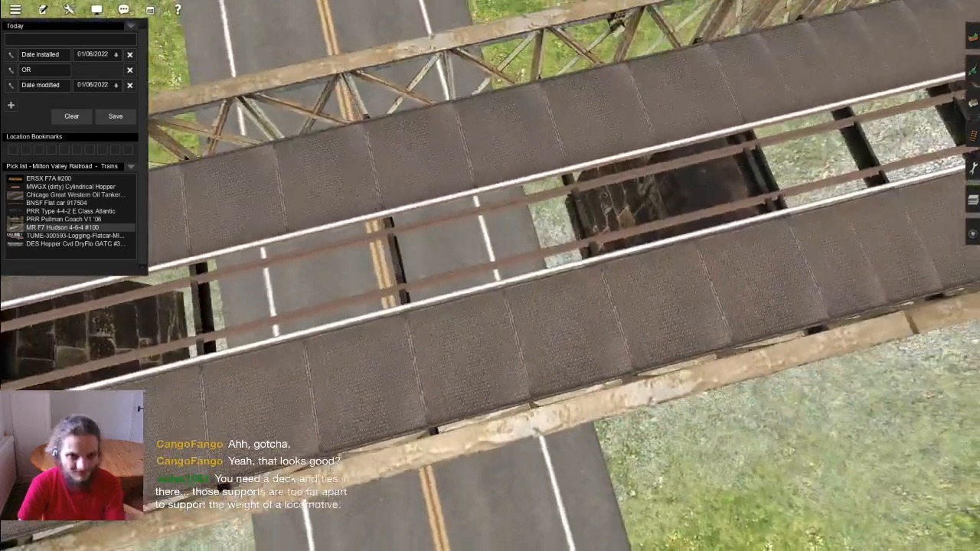
pyautogui.scroll(-4, 490, 276)
pyautogui.press('Left')
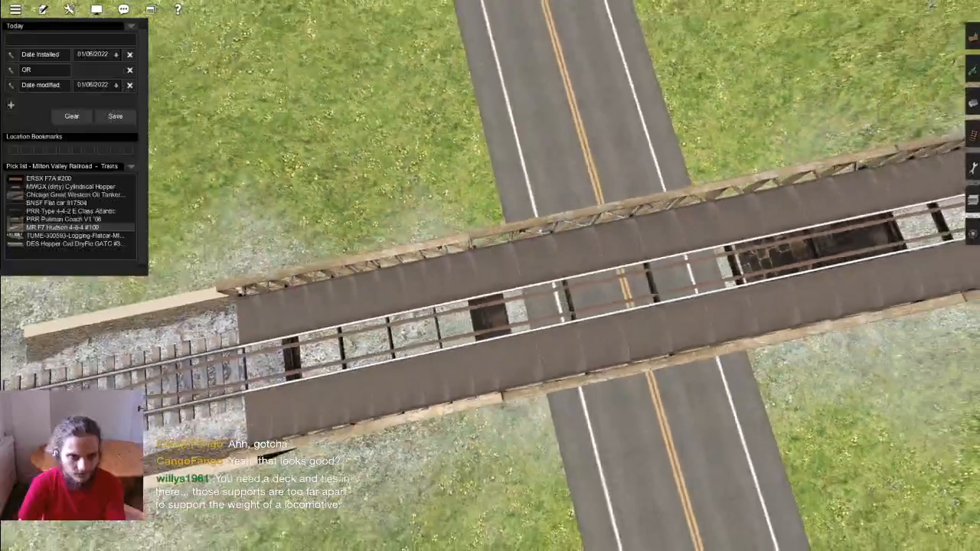
pyautogui.press('Left')
pyautogui.moveTo(490, 276); pyautogui.dragTo(612, 291, button='right')
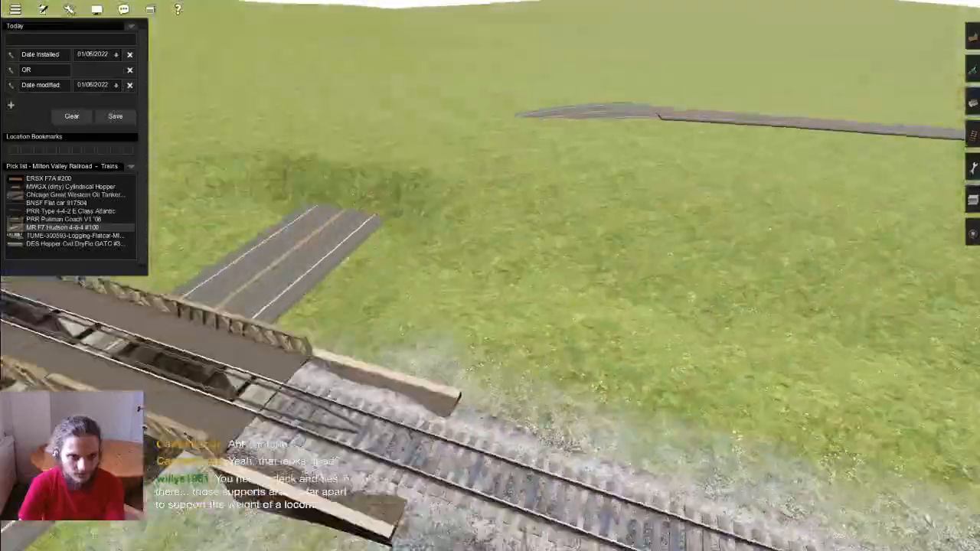
pyautogui.press('Left')
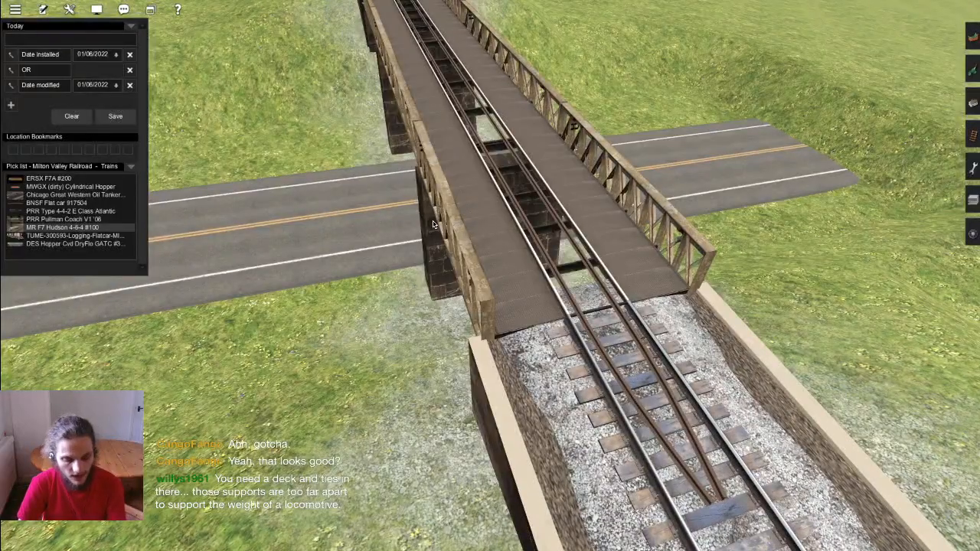
pyautogui.press('4')
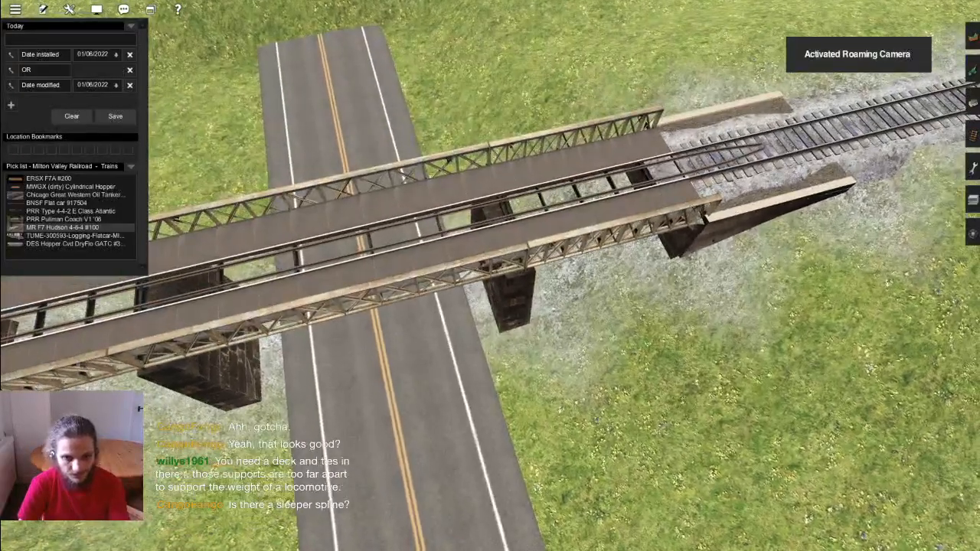
# Step: Switch to Content Manager and search for assets in the Spline category with "tie" in the name
pyautogui.press('super+Tab')
pyautogui.scroll(-5, 119, 335)
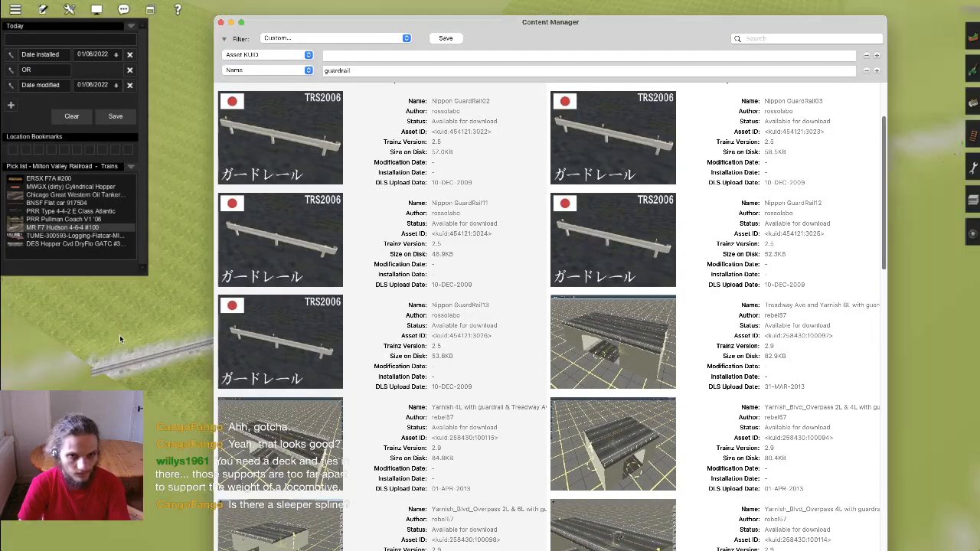
pyautogui.click(355, 70)
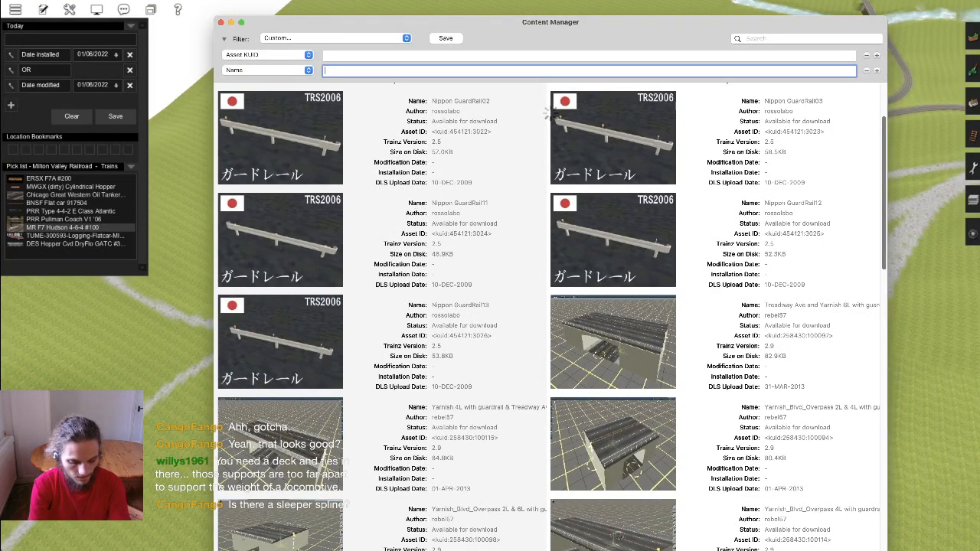
pyautogui.click(261, 54)
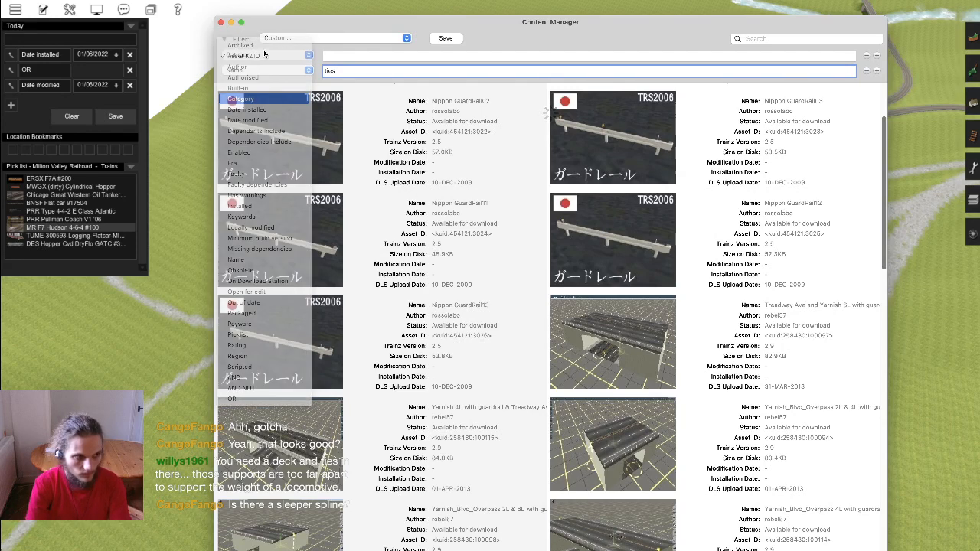
pyautogui.click(240, 99)
pyautogui.click(381, 55)
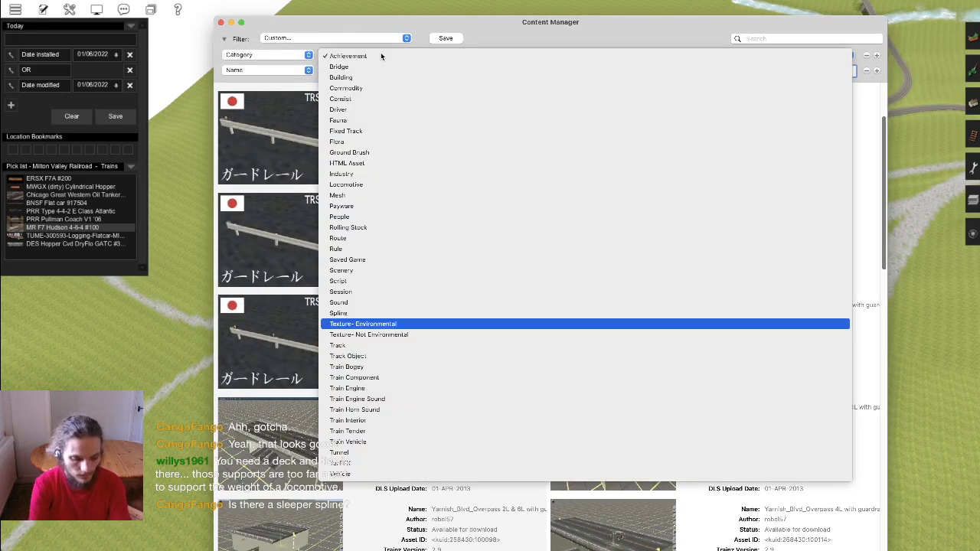
pyautogui.press('l')
pyautogui.press('Return')
pyautogui.click(382, 56)
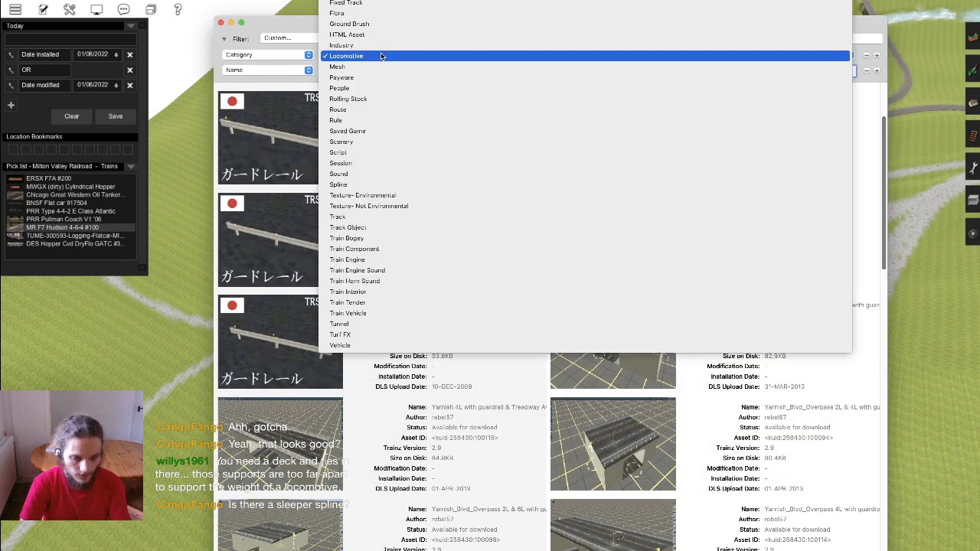
pyautogui.press('s')
pyautogui.press('p')
pyautogui.press('Return')
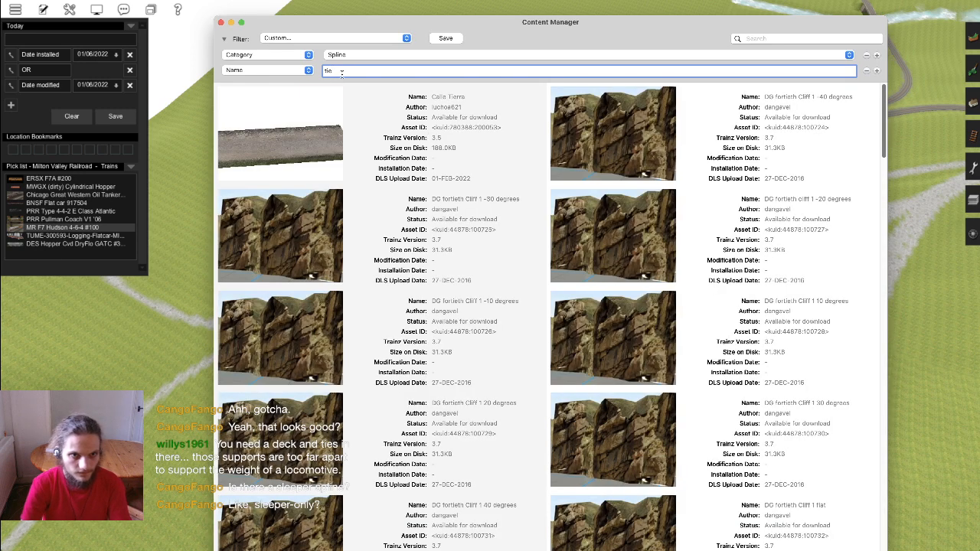
# Step: Change the name filter to "sleeper" and look through the matching spline assets
pyautogui.press('BackSpace')
pyautogui.press('BackSpace')
pyautogui.press('BackSpace')
pyautogui.write('sleepr')
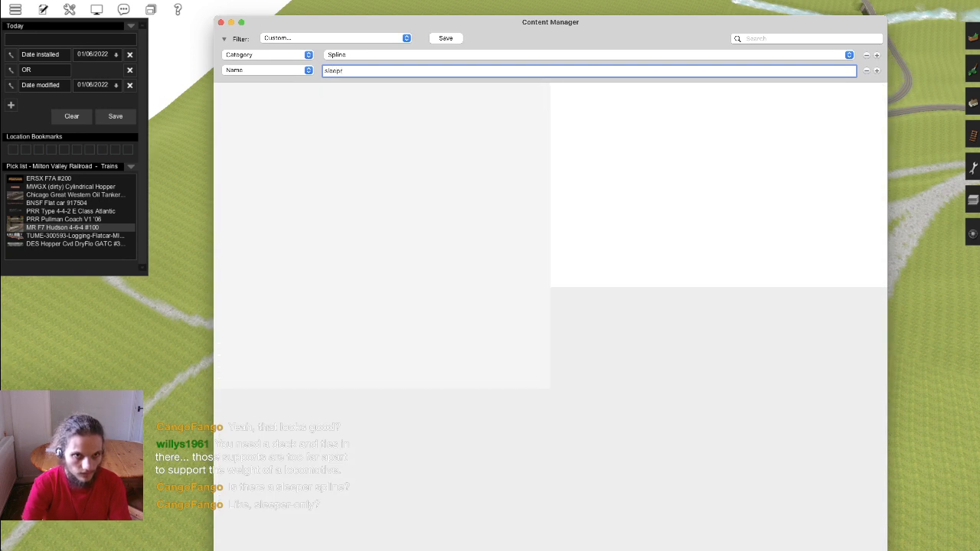
pyautogui.press('BackSpace')
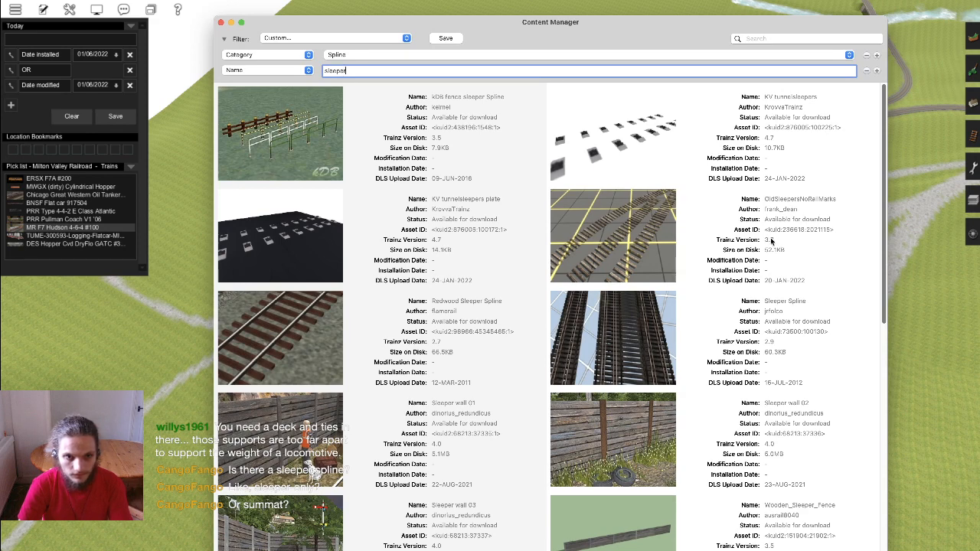
pyautogui.scroll(-5, 770, 239)
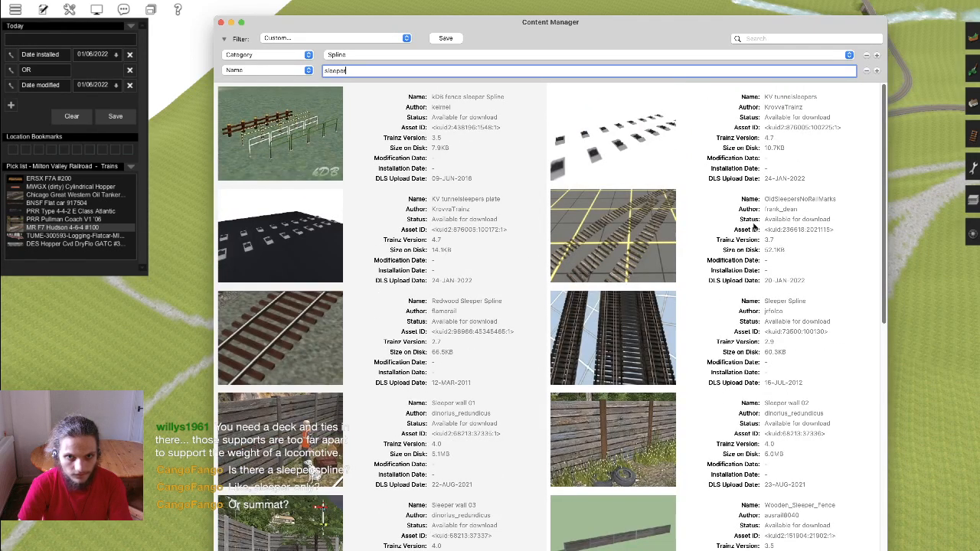
# Step: Download the OldSleepersNoRailMarks spline and close Content Manager
pyautogui.rightClick(754, 226)
pyautogui.click(761, 228)
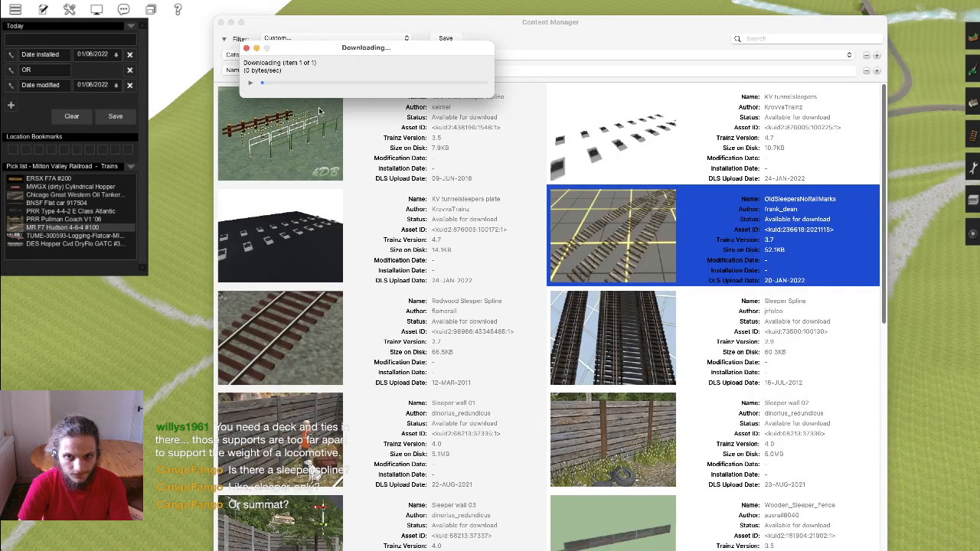
pyautogui.click(219, 22)
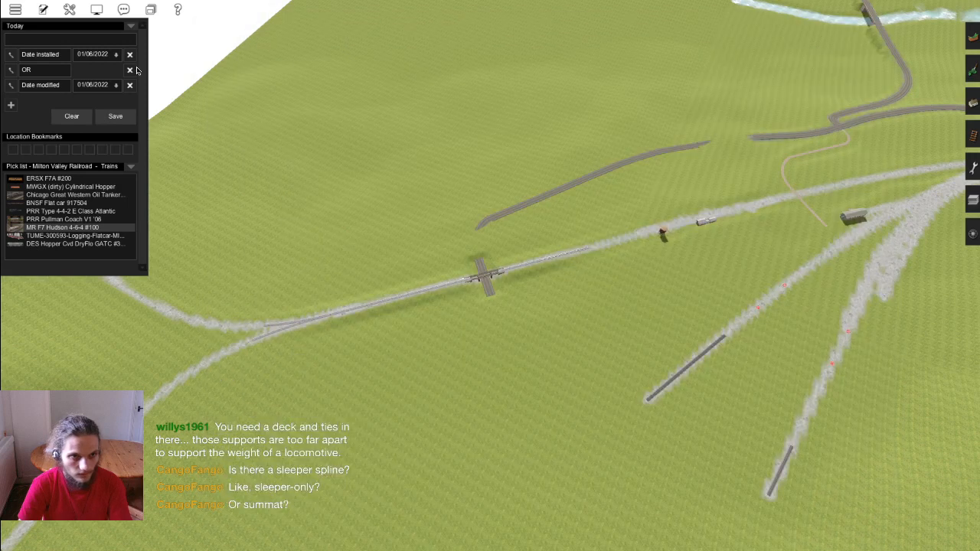
# Step: Lay an OldSleepersNoRailMarks spline under the rails from one end of the bridge to the other
pyautogui.click(131, 27)
pyautogui.click(146, 95)
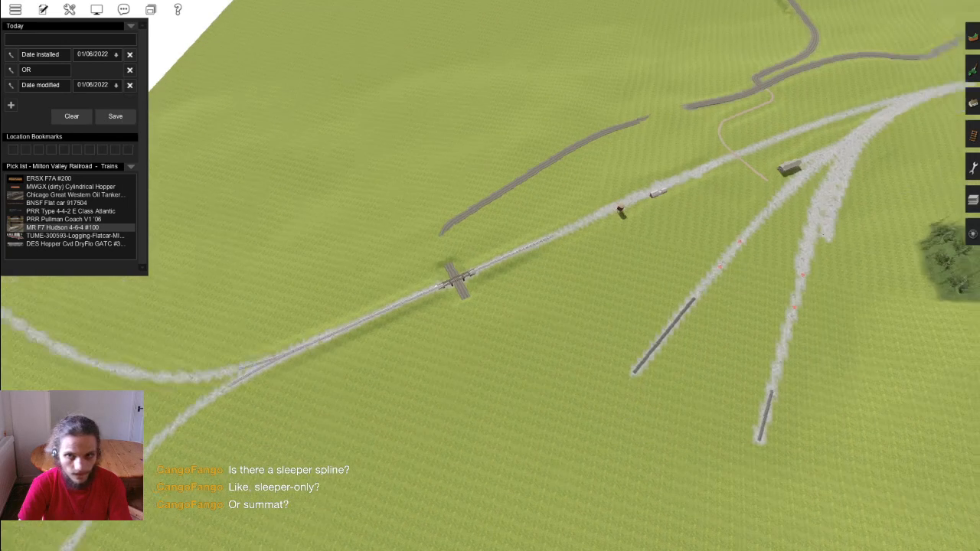
pyautogui.click(971, 102)
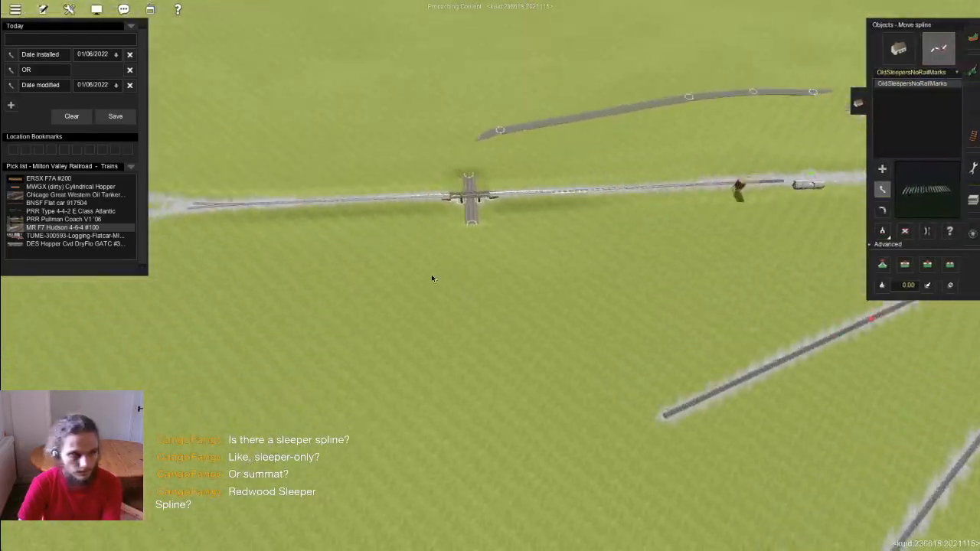
pyautogui.rightClick(535, 195)
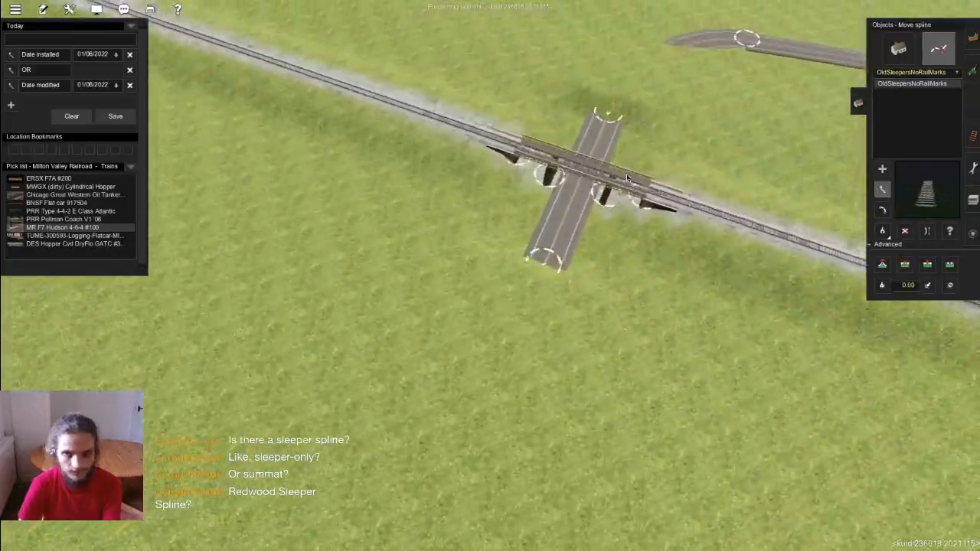
pyautogui.rightClick(674, 194)
pyautogui.press('Right')
pyautogui.scroll(3, 526, 243)
pyautogui.rightClick(363, 258)
pyautogui.scroll(-2, 398, 284)
pyautogui.scroll(2, 451, 322)
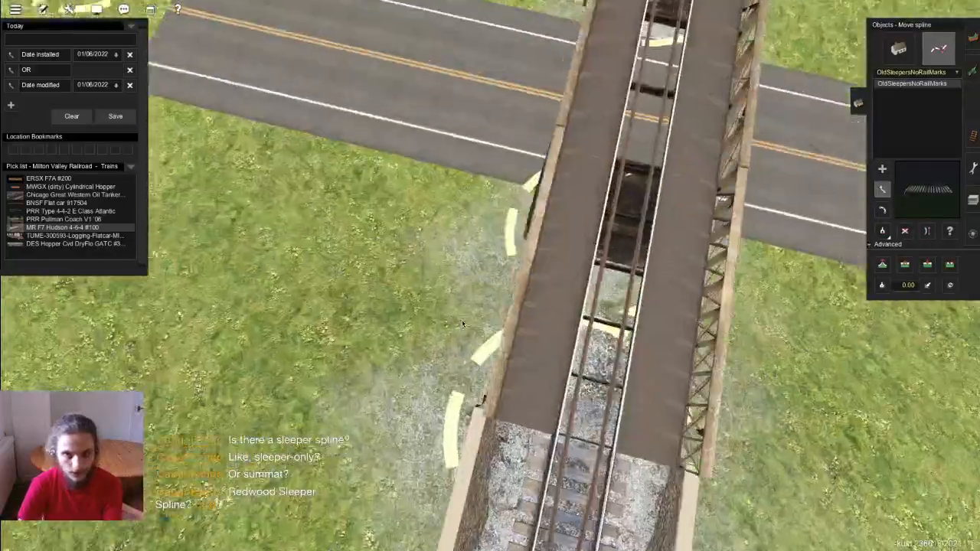
pyautogui.rightClick(451, 321)
pyautogui.press('a')
pyautogui.rightClick(551, 294)
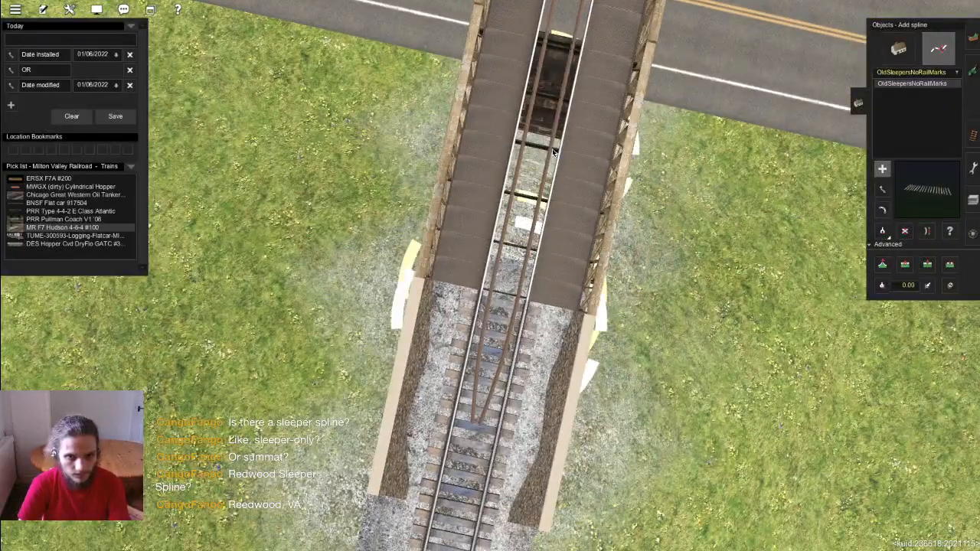
pyautogui.rightClick(568, 39)
pyautogui.scroll(-3, 568, 40)
pyautogui.rightClick(520, 114)
pyautogui.rightClick(502, 191)
pyautogui.scroll(5, 490, 304)
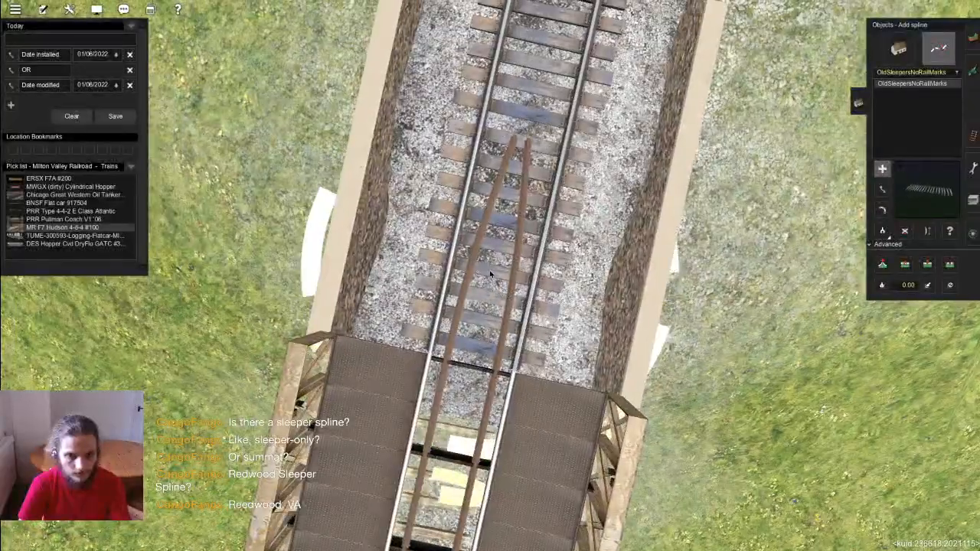
# Step: Adjust the height of the old sleeper spline's end vertex so the sleepers sit just beneath the rails
pyautogui.press('Down')
pyautogui.press('Right')
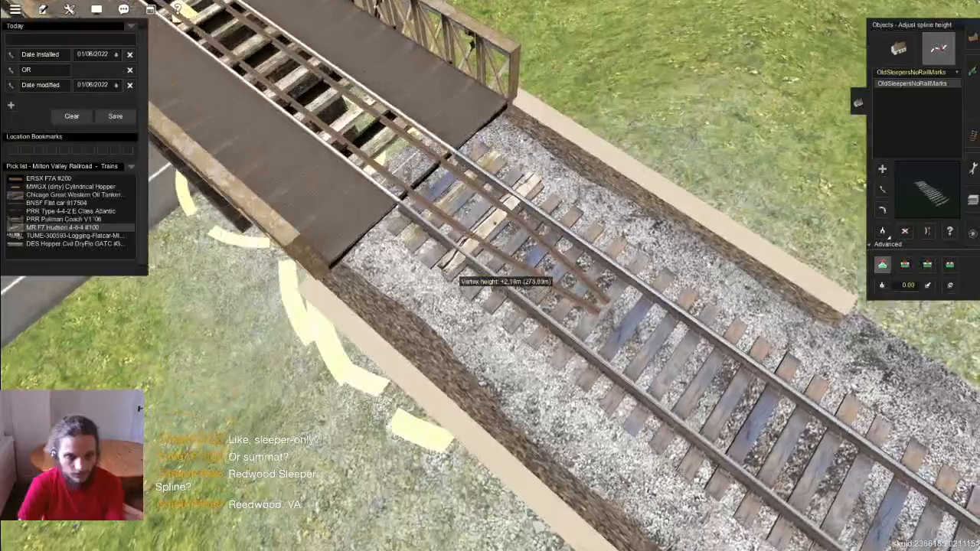
pyautogui.press('m')
pyautogui.moveTo(513, 298); pyautogui.dragTo(452, 245)
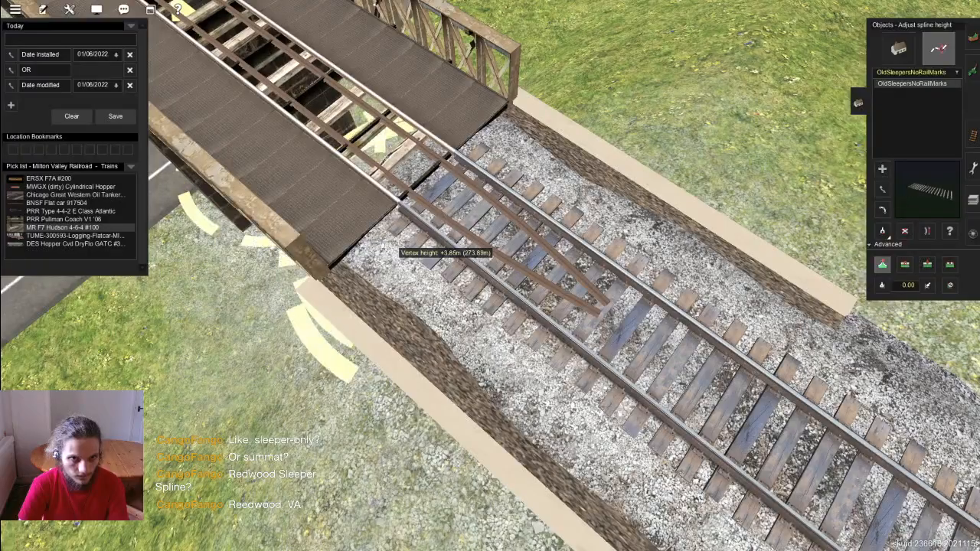
# Step: Reposition the opposite end of the old sleeper spline so it lines up with the centre of the bridge track
pyautogui.rightClick(441, 240)
pyautogui.scroll(-4, 442, 226)
pyautogui.press('Left')
pyautogui.rightClick(442, 219)
pyautogui.scroll(3, 467, 234)
pyautogui.scroll(-3, 475, 236)
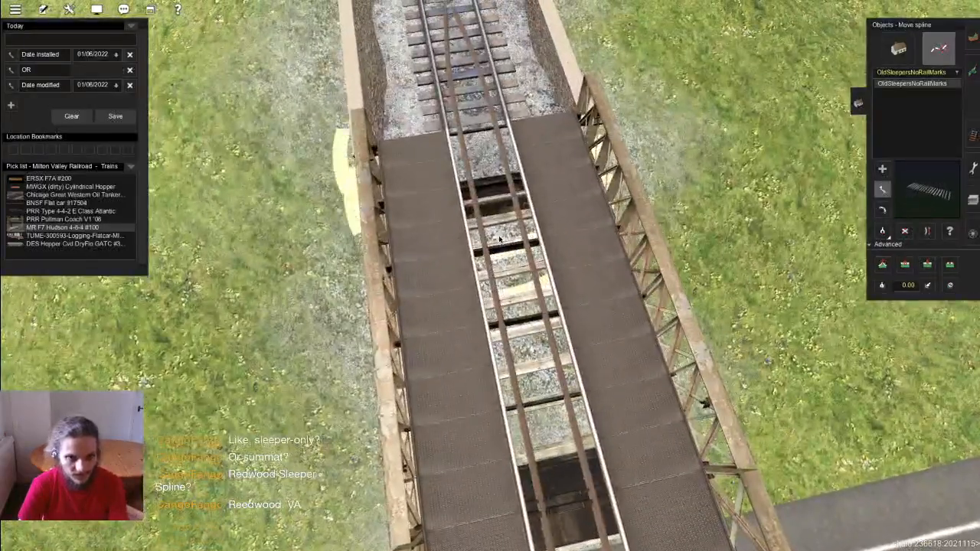
pyautogui.press('m')
pyautogui.click(493, 229)
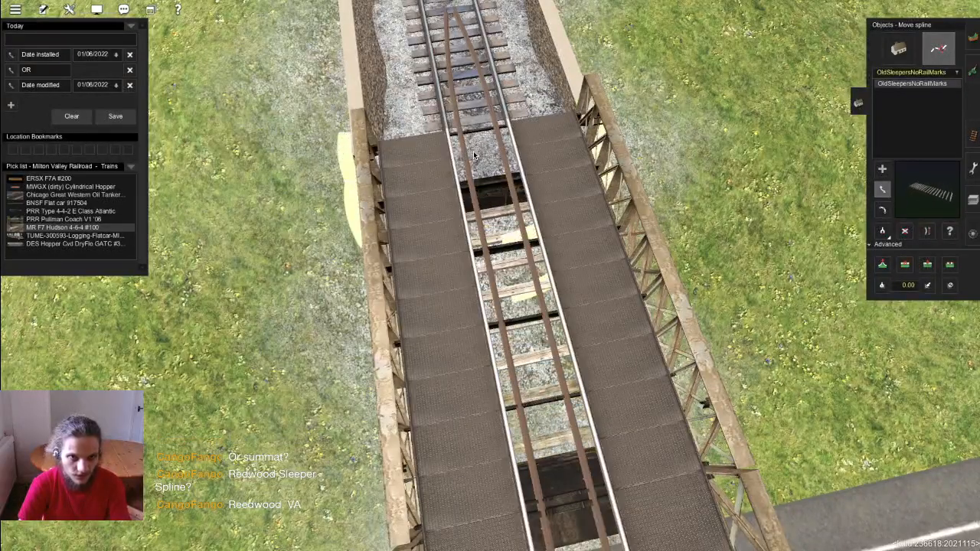
pyautogui.moveTo(482, 180)
pyautogui.mouseDown()
pyautogui.moveTo(478, 163)
pyautogui.moveTo(480, 190)
pyautogui.mouseUp()
# Step: Examine the spacing and fit of the old sleepers along the bridge from low angles and from the approach
pyautogui.press('Down')
pyautogui.press('Down')
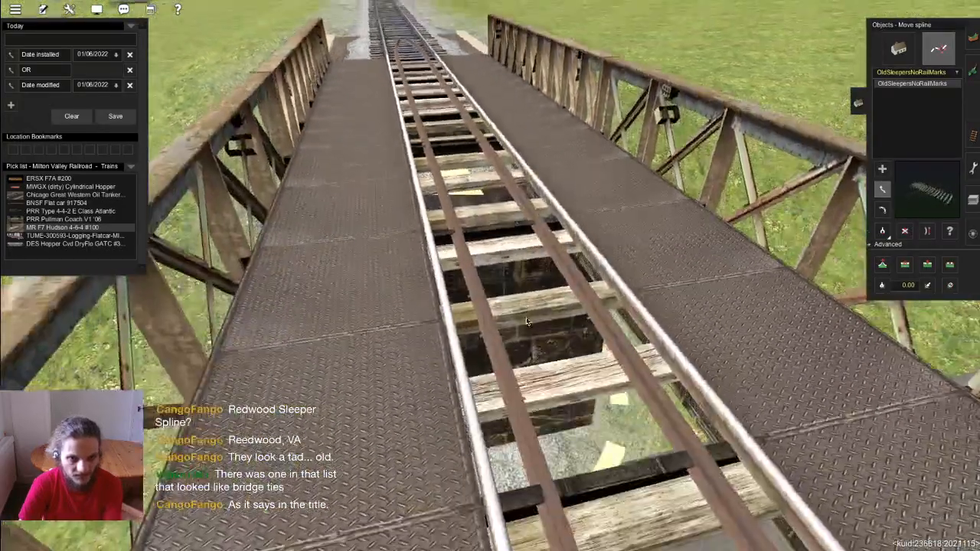
pyautogui.press('Left')
pyautogui.scroll(2, 470, 278)
pyautogui.scroll(-4, 508, 288)
pyautogui.press('Left')
pyautogui.scroll(3, 470, 291)
pyautogui.scroll(-3, 475, 288)
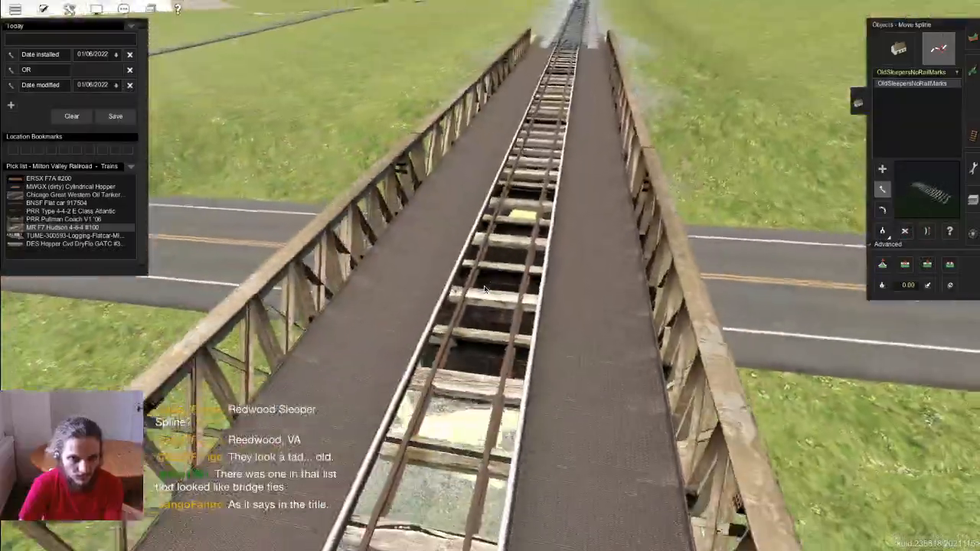
pyautogui.scroll(-3, 483, 290)
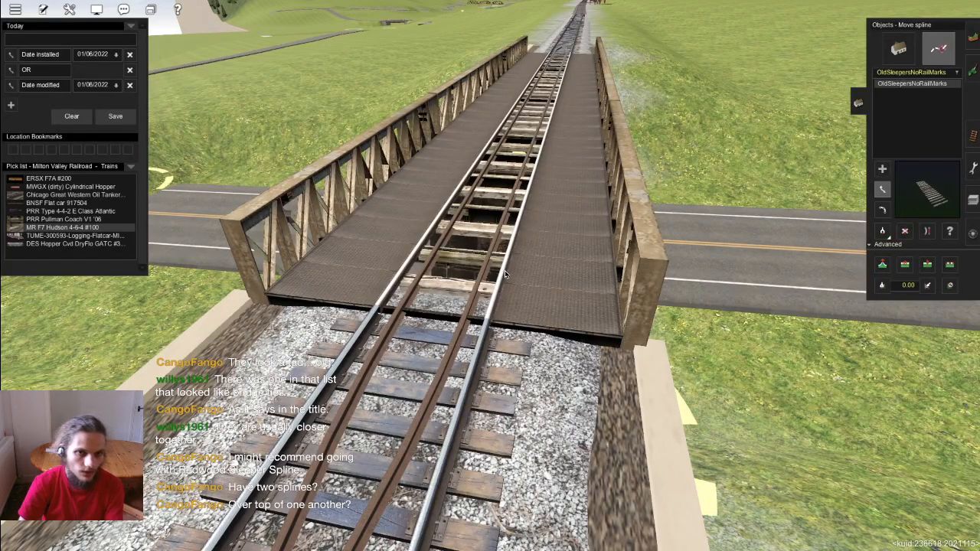
pyautogui.press('Up')
pyautogui.scroll(-3, 528, 320)
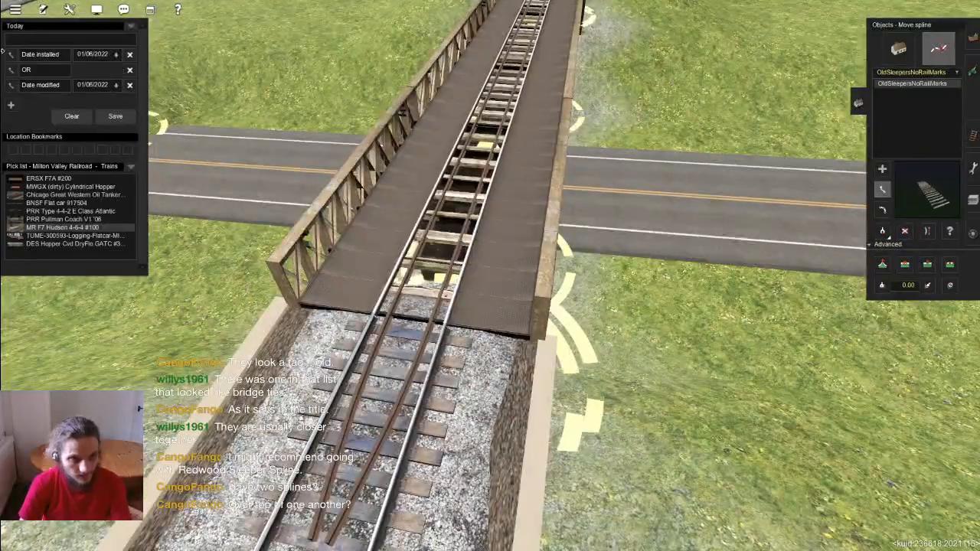
# Step: Switch to Content Manager, download the asset named Sleeper Spline, and return to the route editor
pyautogui.press('super+Tab')
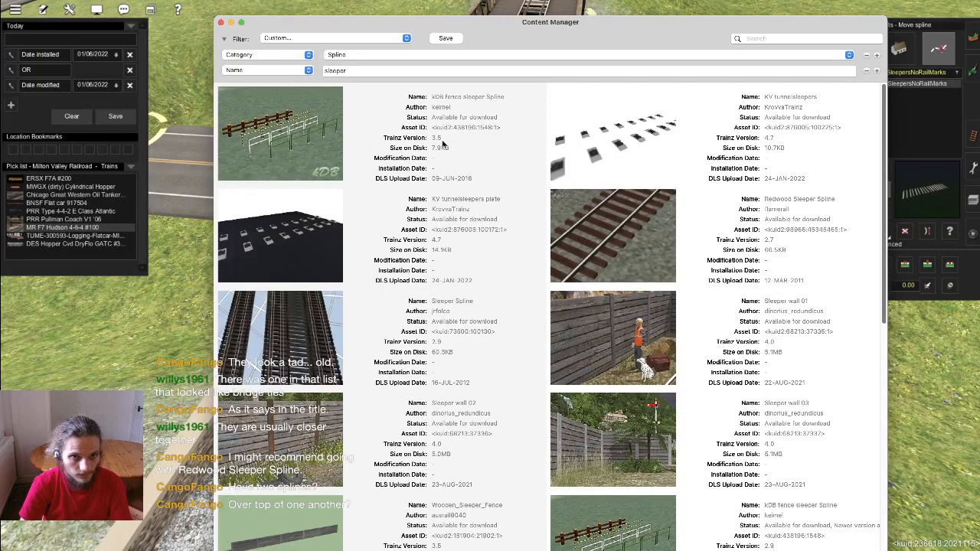
pyautogui.click(387, 345)
pyautogui.rightClick(448, 352)
pyautogui.click(459, 361)
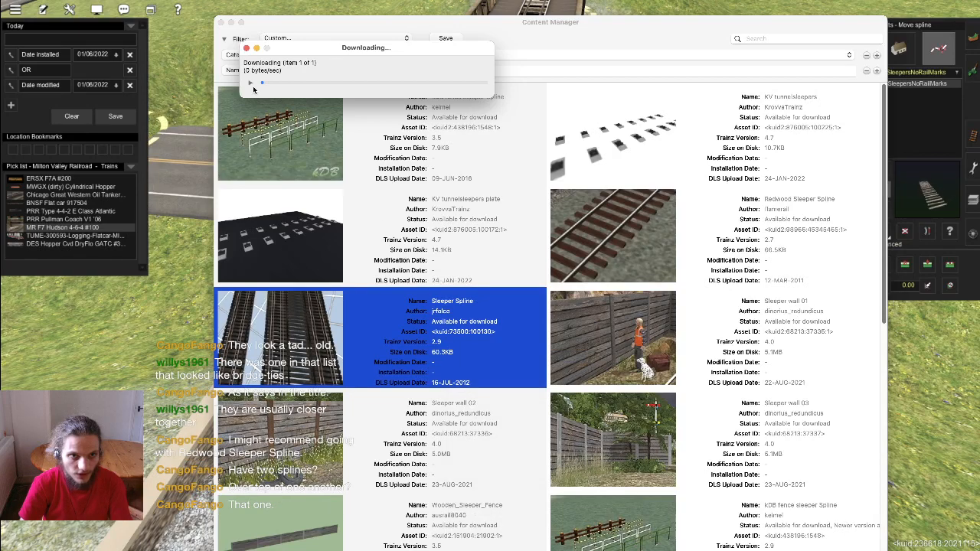
pyautogui.press('super+Tab')
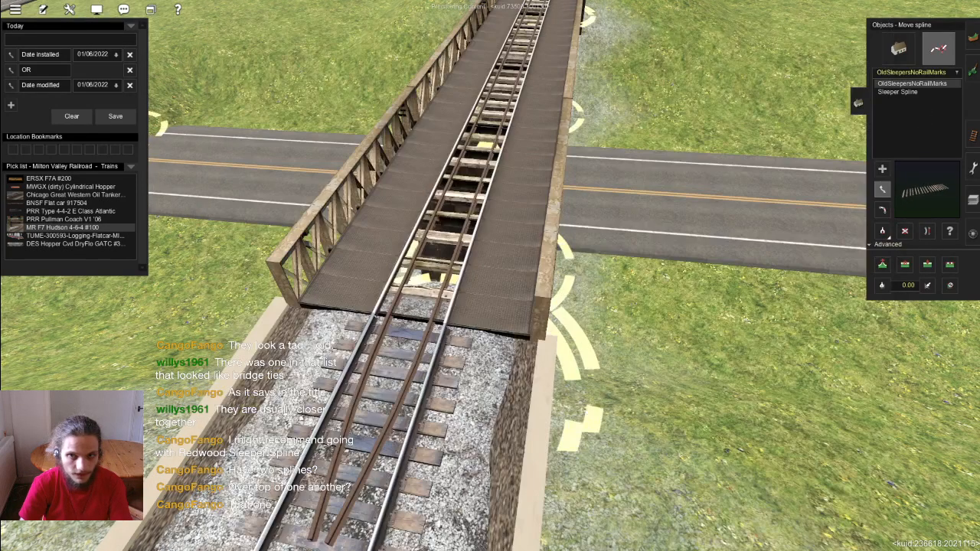
# Step: Lay a trial Sleeper Spline on the ground beside the bridge and inspect its closely spaced sleepers
pyautogui.click(926, 91)
pyautogui.click(712, 452)
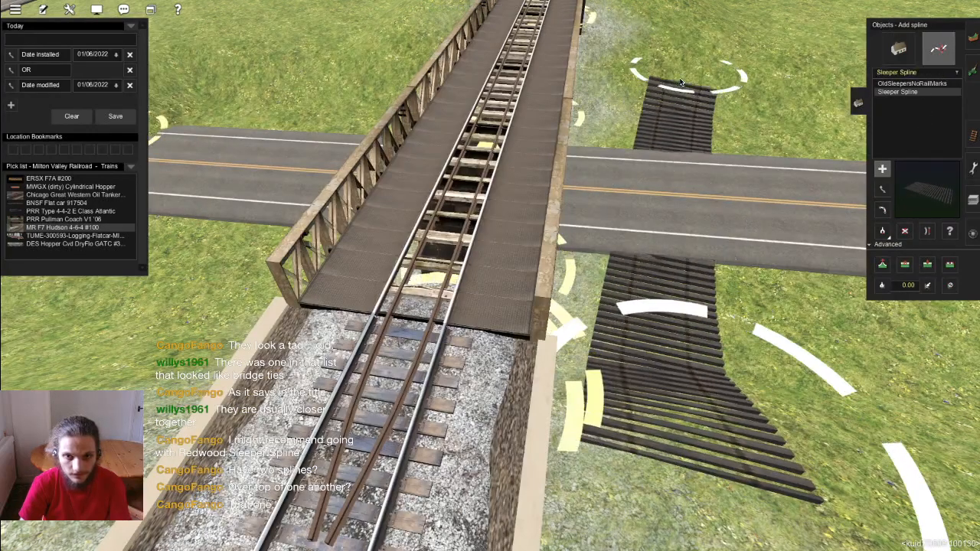
pyautogui.click(646, 48)
pyautogui.moveTo(630, 264); pyautogui.dragTo(498, 336, button='right')
pyautogui.scroll(3, 381, 304)
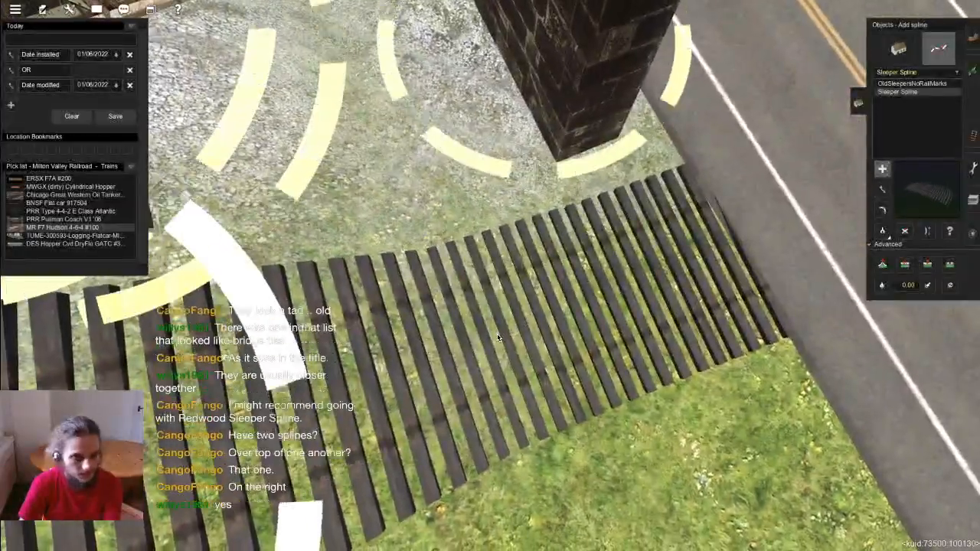
pyautogui.scroll(-5, 498, 337)
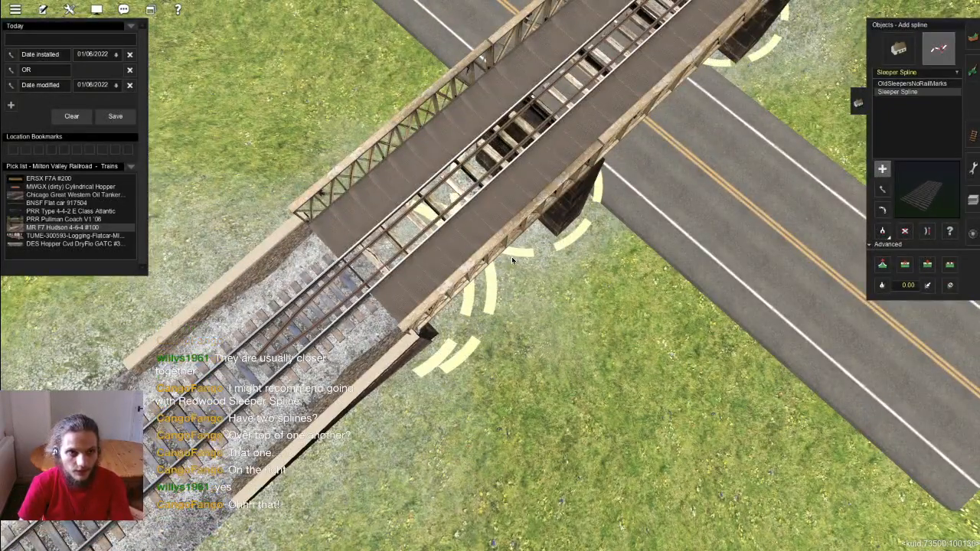
# Step: Switch to Content Manager, check the preview of the installed Sleeper Spline asset, and return to the route editor
pyautogui.press('super+Tab')
pyautogui.scroll(-10, 475, 344)
pyautogui.click(563, 399)
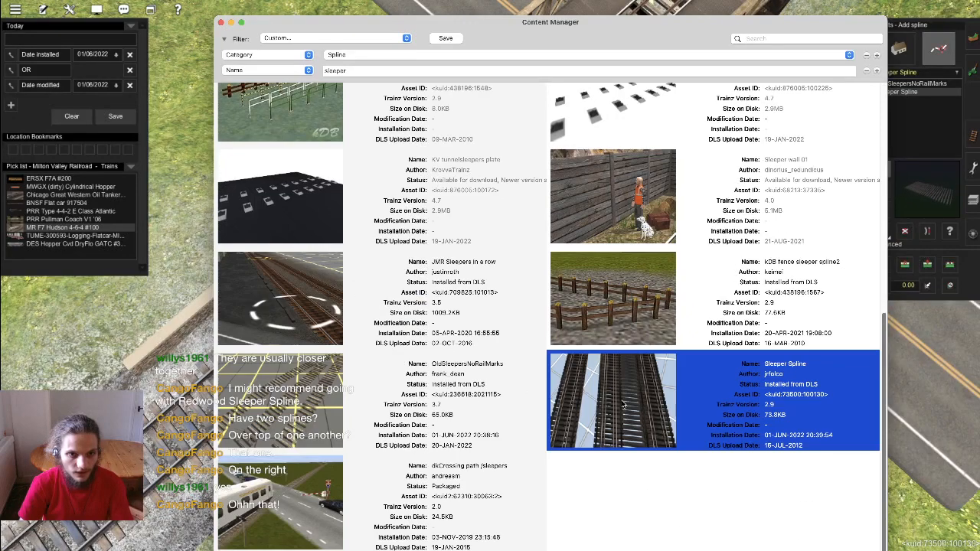
pyautogui.press('super+Tab')
pyautogui.press('super+Tab')
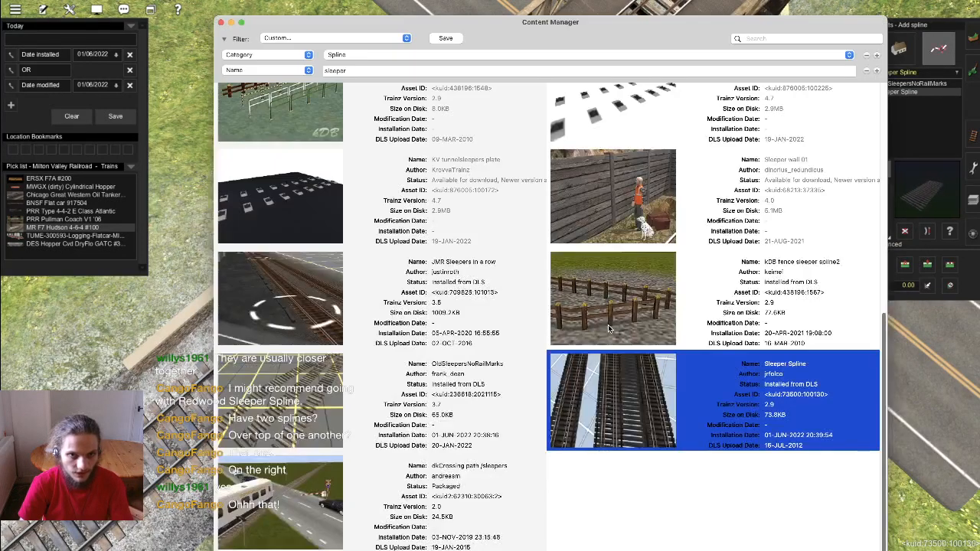
pyautogui.press('super+Tab')
pyautogui.press('super+Tab')
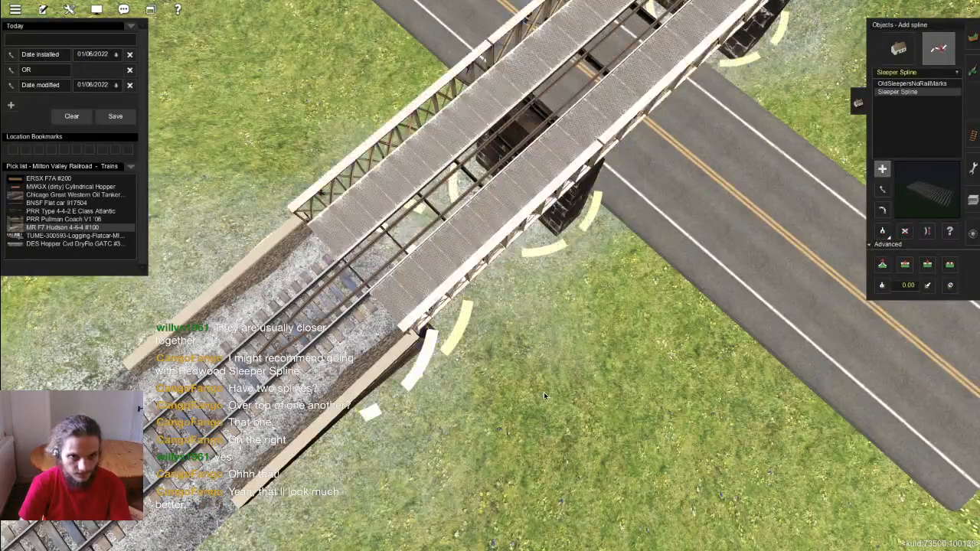
# Step: Lay a Sleeper Spline across the road alongside the bridge
pyautogui.click(477, 420)
pyautogui.moveTo(636, 192); pyautogui.dragTo(601, 245, button='right')
pyautogui.moveTo(567, 291); pyautogui.dragTo(579, 349, button='right')
pyautogui.scroll(-5, 579, 350)
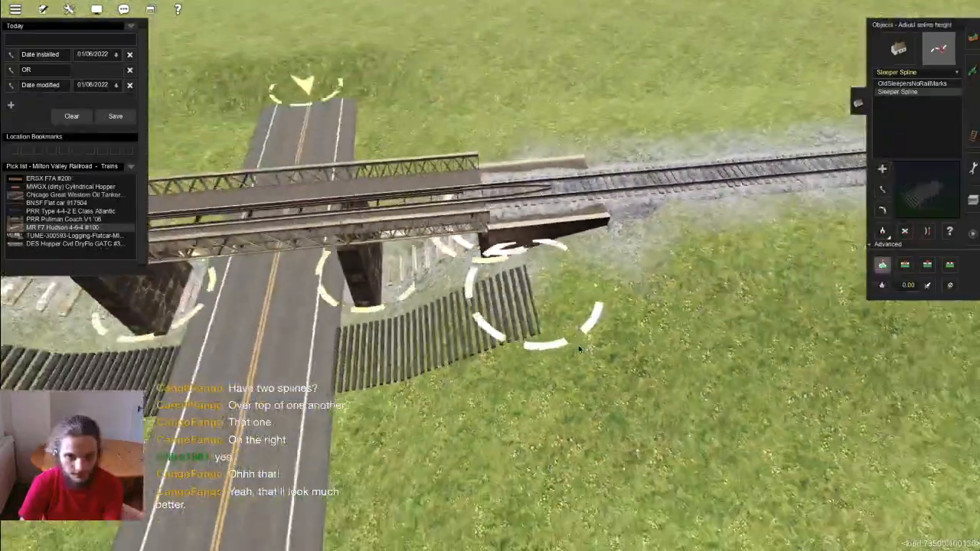
pyautogui.scroll(4, 574, 349)
# Step: Move one end of the Sleeper Spline under the track at the bridge end and adjust its height beneath the rails
pyautogui.moveTo(555, 342); pyautogui.dragTo(496, 355)
pyautogui.moveTo(536, 356); pyautogui.dragTo(480, 316, button='right')
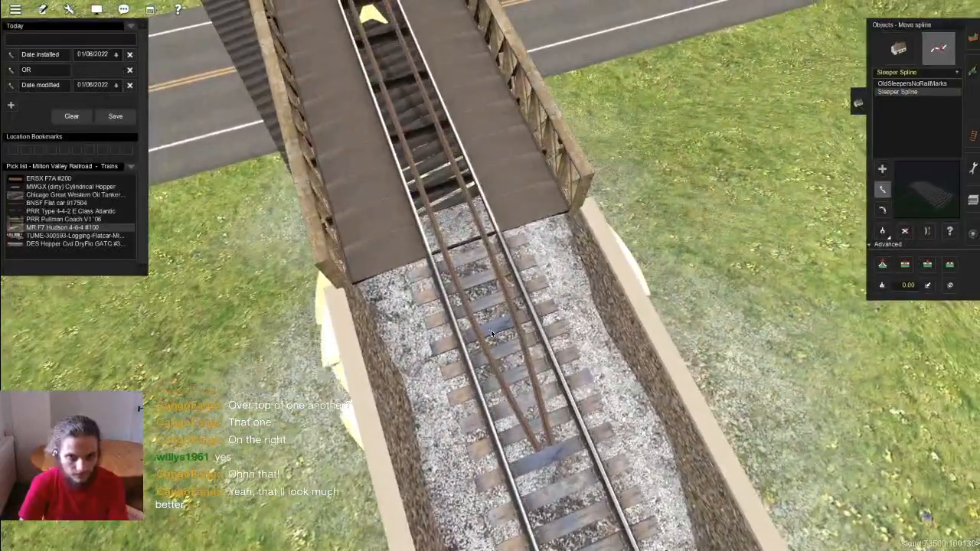
pyautogui.press('h')
pyautogui.moveTo(489, 330); pyautogui.dragTo(471, 289)
pyautogui.press('m')
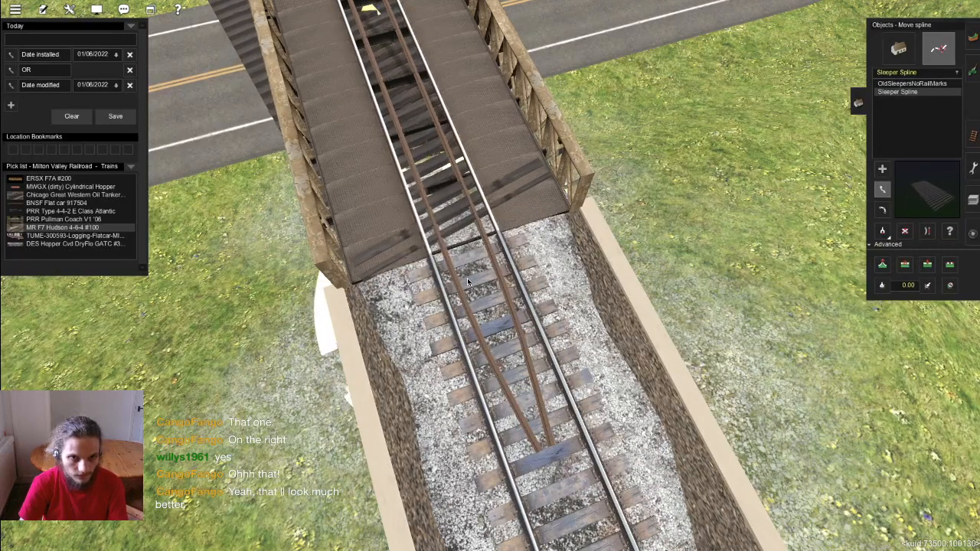
pyautogui.press('h')
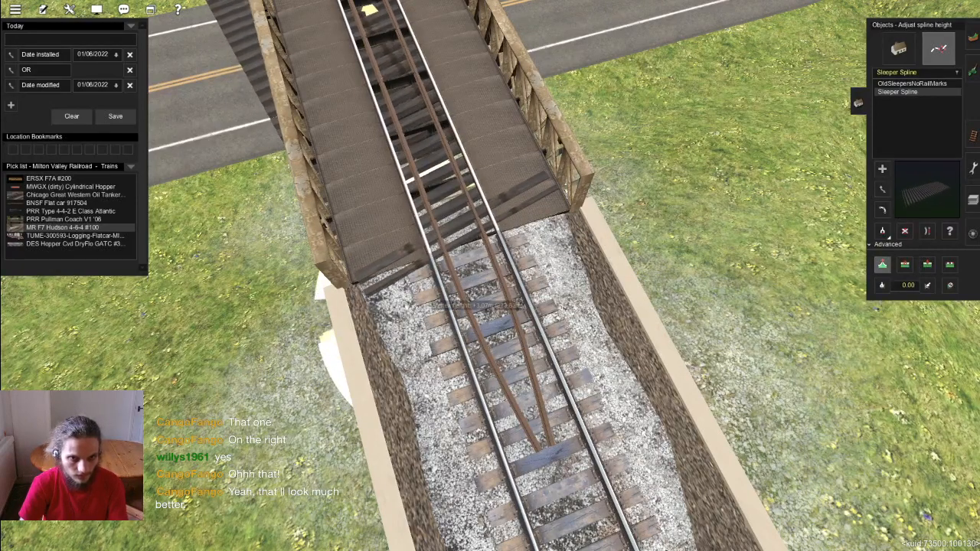
pyautogui.moveTo(476, 306); pyautogui.dragTo(476, 309)
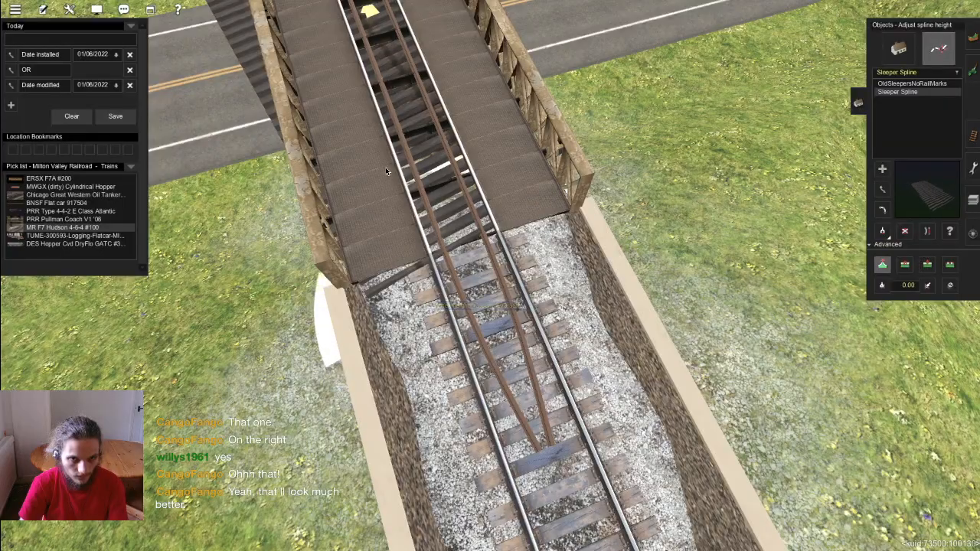
# Step: Move the other end of the Sleeper Spline under the track at the opposite bridge end and adjust its height to match
pyautogui.press('m')
pyautogui.rightClick(321, 164)
pyautogui.scroll(-4, 389, 175)
pyautogui.rightClick(410, 107)
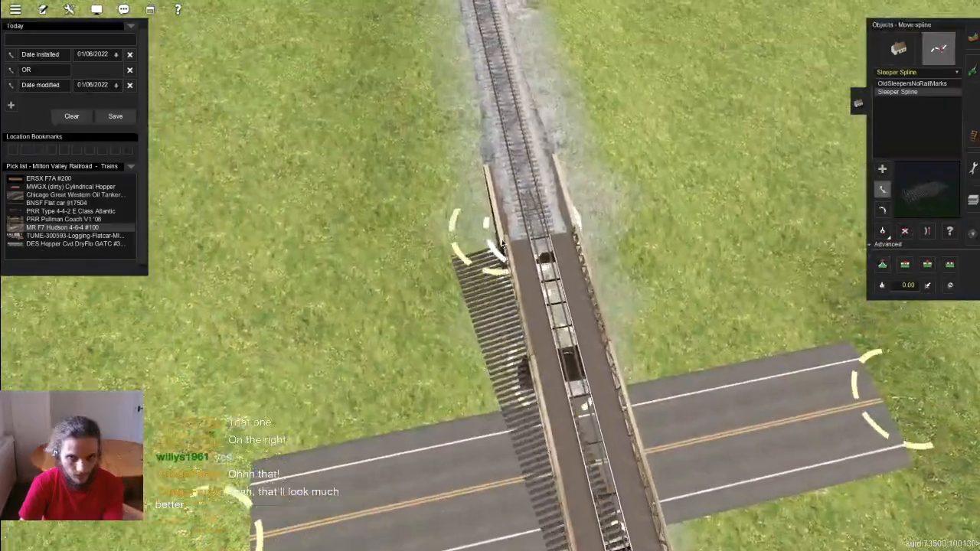
pyautogui.scroll(3, 502, 243)
pyautogui.moveTo(502, 244); pyautogui.dragTo(480, 289)
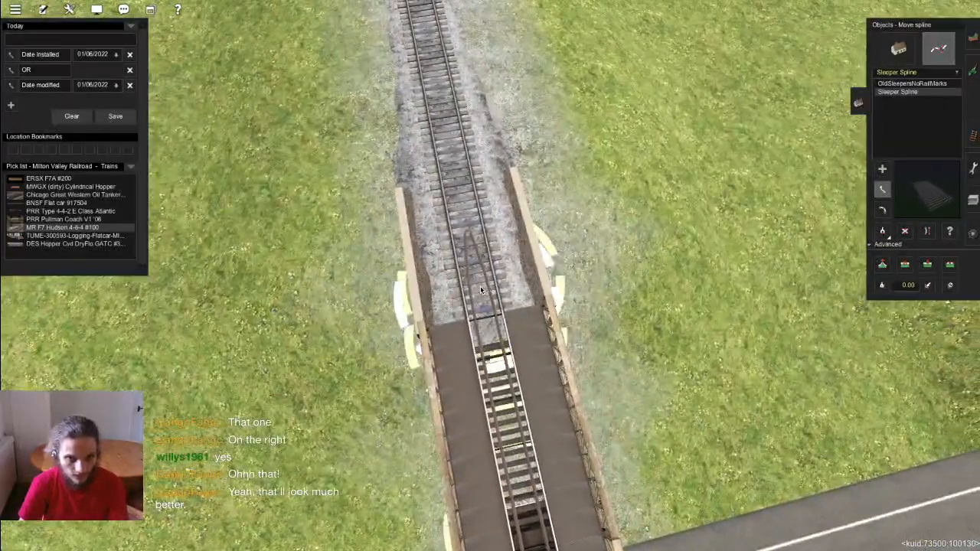
pyautogui.press('h')
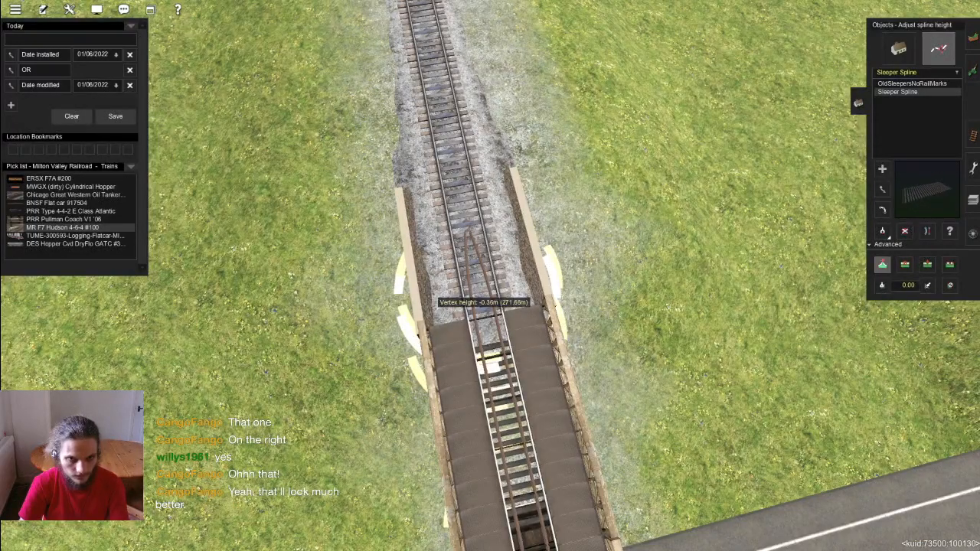
pyautogui.moveTo(482, 303)
pyautogui.mouseDown()
pyautogui.moveTo(482, 277)
pyautogui.moveTo(482, 286)
pyautogui.mouseUp()
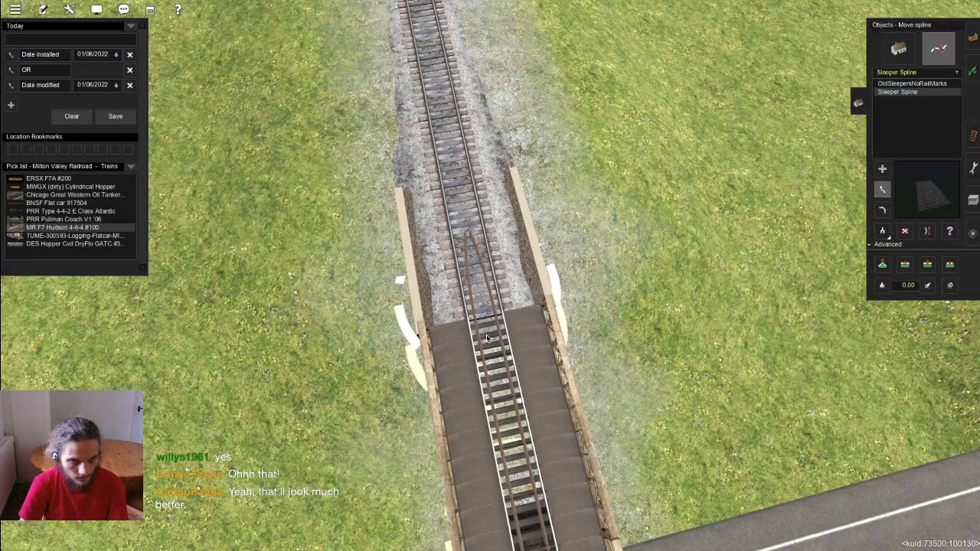
# Step: Inspect the new sleepers along the whole bridge from the side and from the track, with the object tools closed
pyautogui.press('Down')
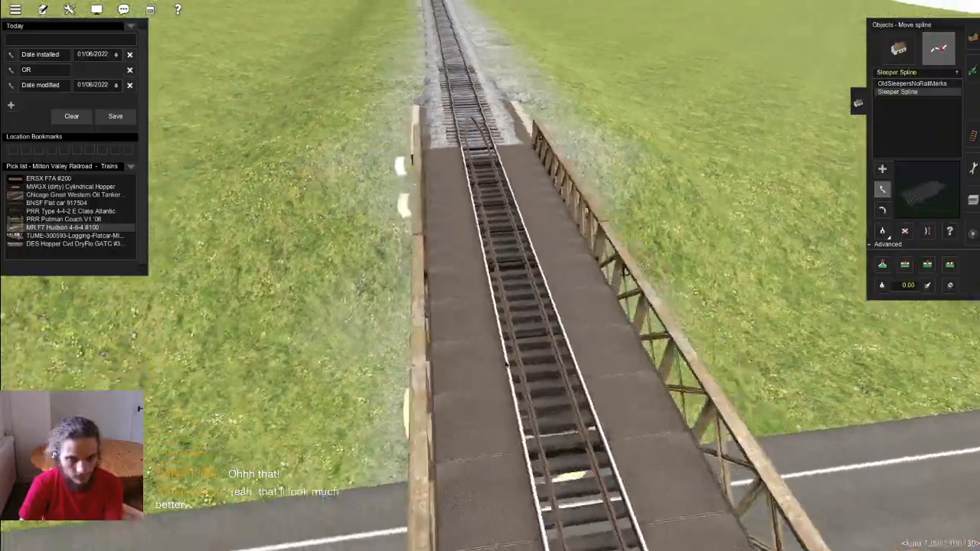
pyautogui.press('Left')
pyautogui.scroll(3, 474, 361)
pyautogui.moveTo(474, 361); pyautogui.dragTo(503, 259, button='right')
pyautogui.scroll(-4, 474, 304)
pyautogui.scroll(-3, 503, 259)
pyautogui.press('pageup')
pyautogui.click(971, 200)
pyautogui.press('Left')
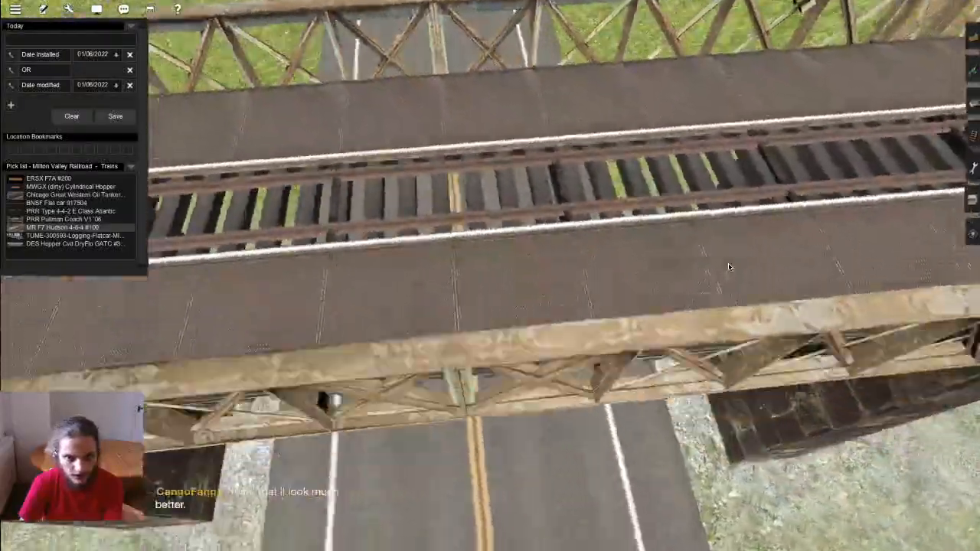
pyautogui.moveTo(729, 267); pyautogui.dragTo(467, 275, button='right')
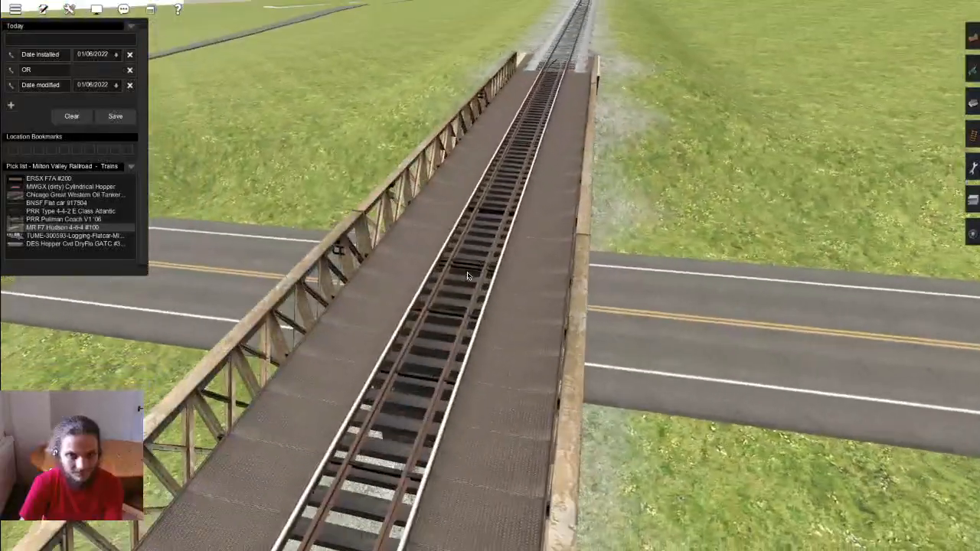
# Step: Delete the leftover Sleeper Spline lying on the ground beside the bridge pier
pyautogui.press('Left')
pyautogui.press('Down')
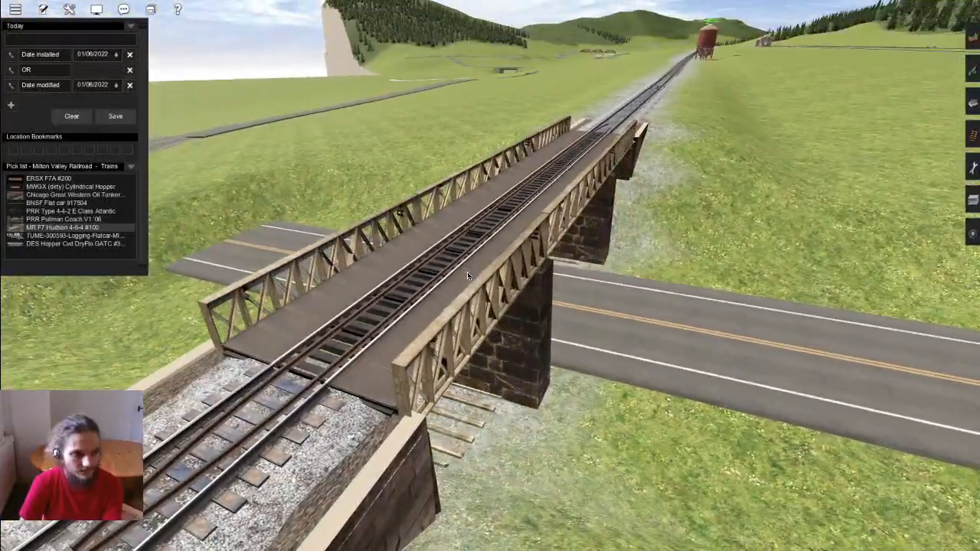
pyautogui.press('Left')
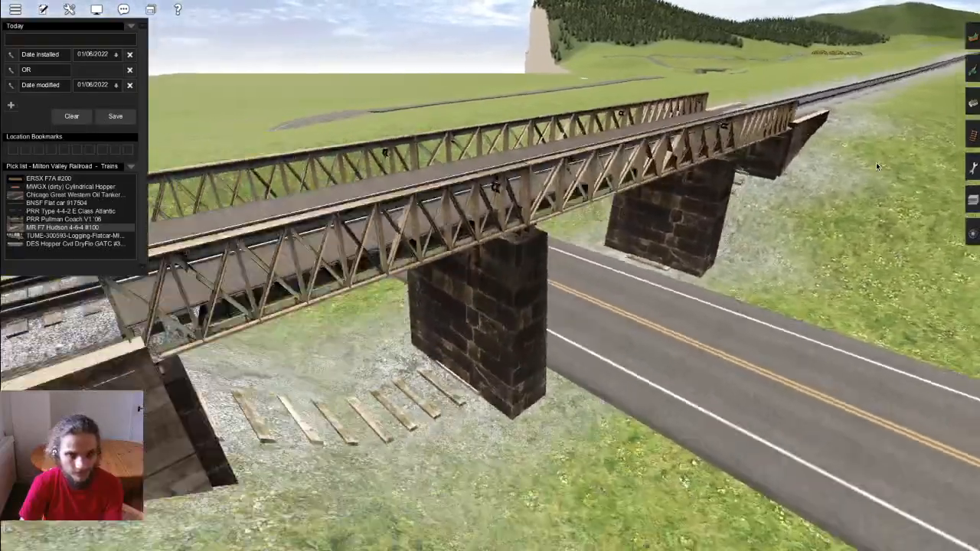
pyautogui.press('Left')
pyautogui.press('F3')
pyautogui.press('d')
pyautogui.click(504, 264)
pyautogui.press('Left')
pyautogui.scroll(-5, 505, 264)
pyautogui.press('F3')
# Step: Save the route after viewing the finished bridge from along the road
pyautogui.press('Left')
pyautogui.scroll(-3, 501, 279)
pyautogui.press('Down')
pyautogui.press('Left')
pyautogui.press('Left')
pyautogui.hotkey('ctrl', 's')
pyautogui.press('Return')
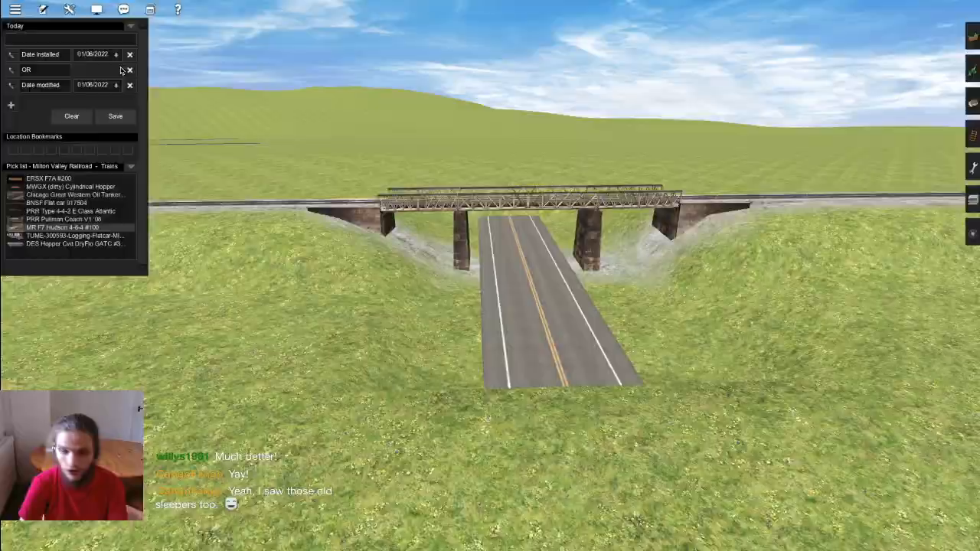
# Step: Apply the No Payware filter, search the objects for "ruler" and choose the Surveyor Ruler - Vertical Feet
pyautogui.click(131, 26)
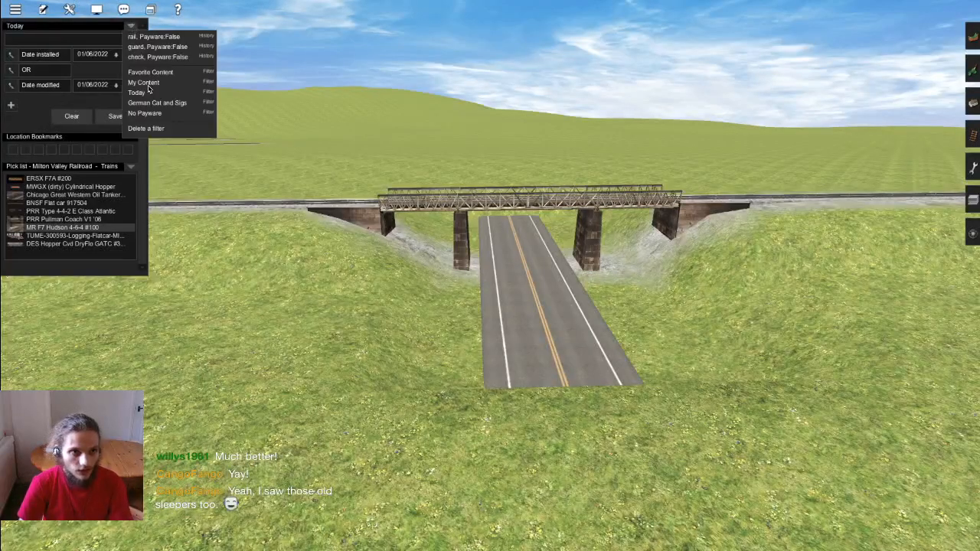
pyautogui.click(147, 112)
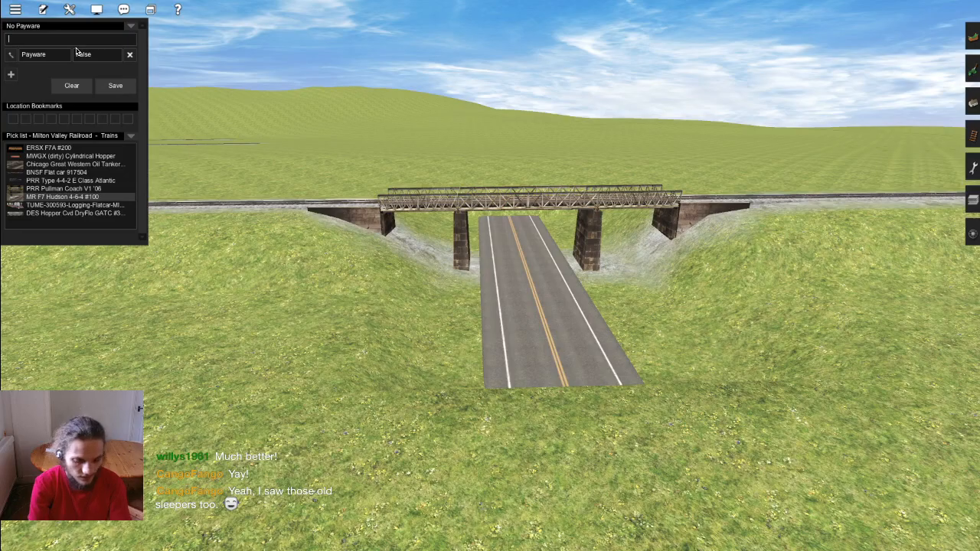
pyautogui.write('ruler')
pyautogui.click(972, 36)
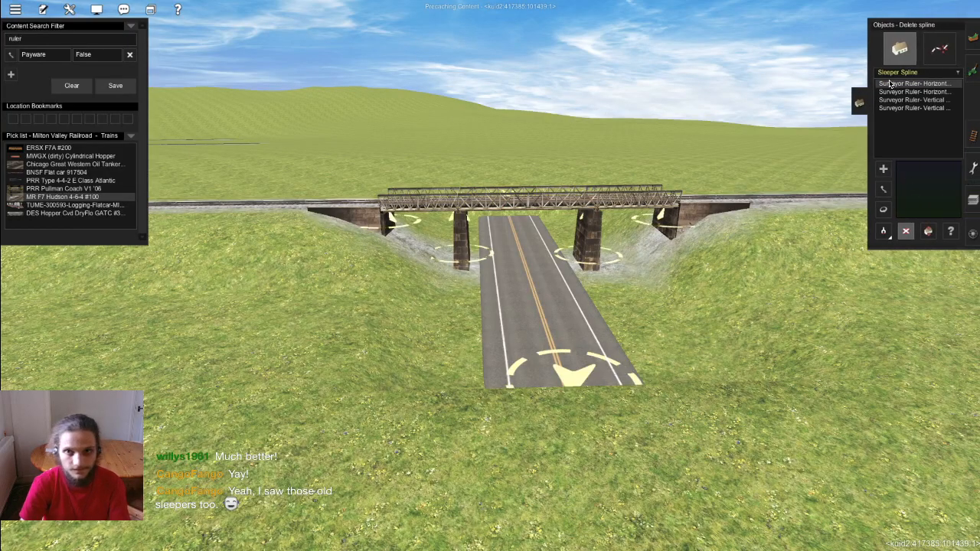
pyautogui.click(934, 100)
# Step: Place the vertical ruler on the road in front of the bridge, rotate it to face along the road and move it onto the centre line
pyautogui.scroll(5, 452, 320)
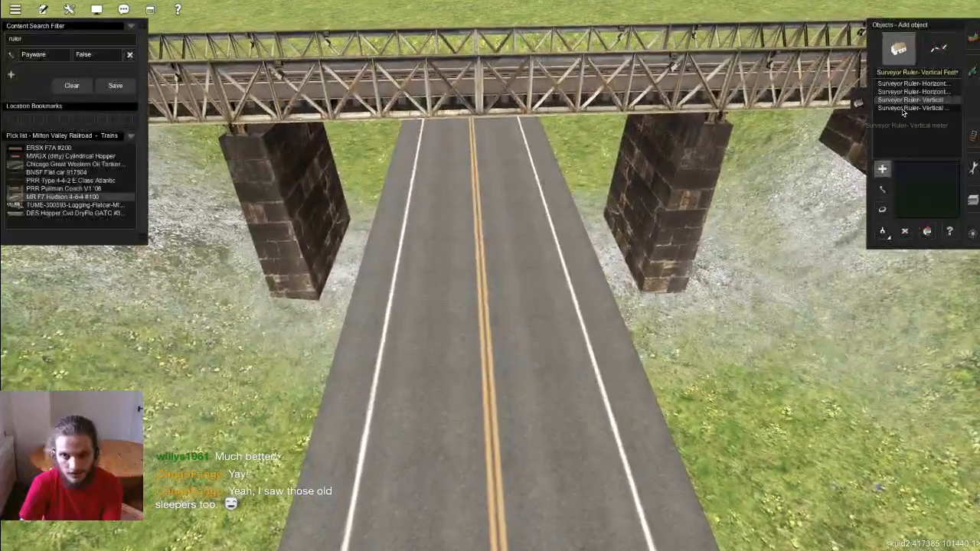
pyautogui.click(449, 285)
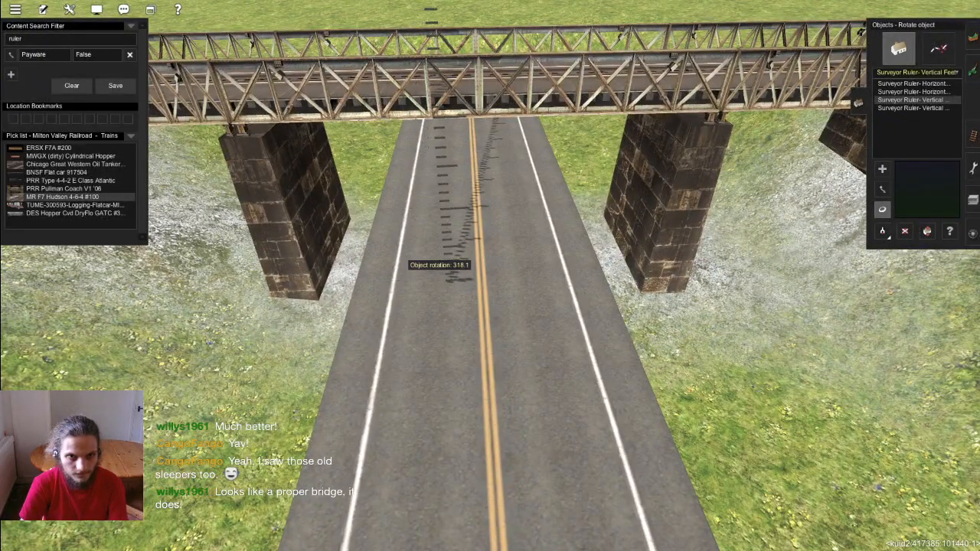
pyautogui.moveTo(400, 272); pyautogui.dragTo(387, 272)
pyautogui.press('Up')
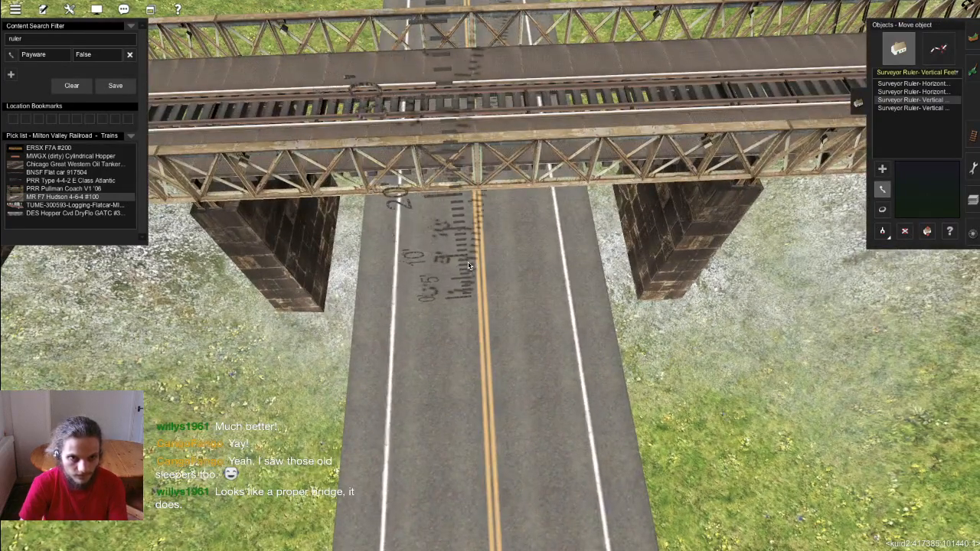
pyautogui.press('r')
pyautogui.moveTo(473, 260); pyautogui.dragTo(466, 264)
pyautogui.press('Down')
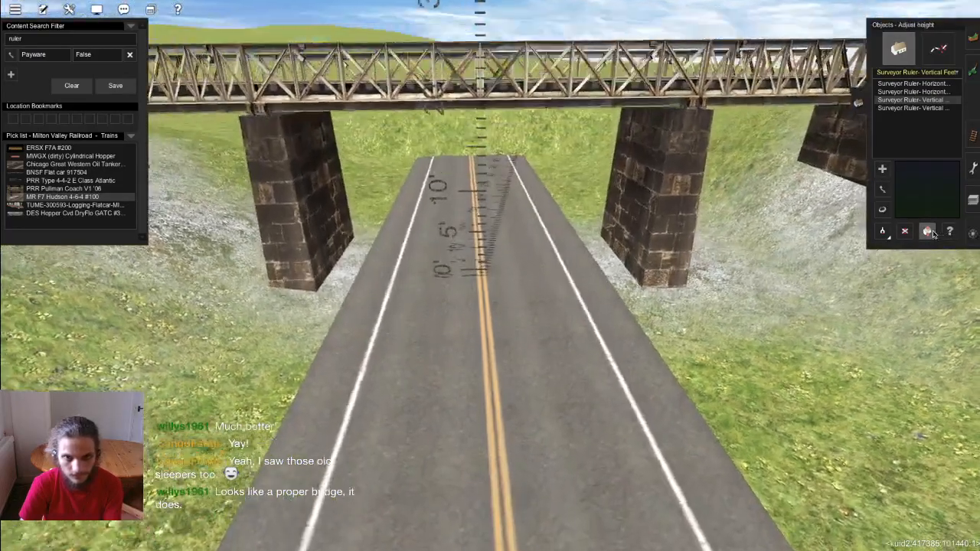
# Step: Lower the vertical ruler to a height of about -0.30 m so its zero mark meets the road surface
pyautogui.press('h')
pyautogui.scroll(5, 473, 252)
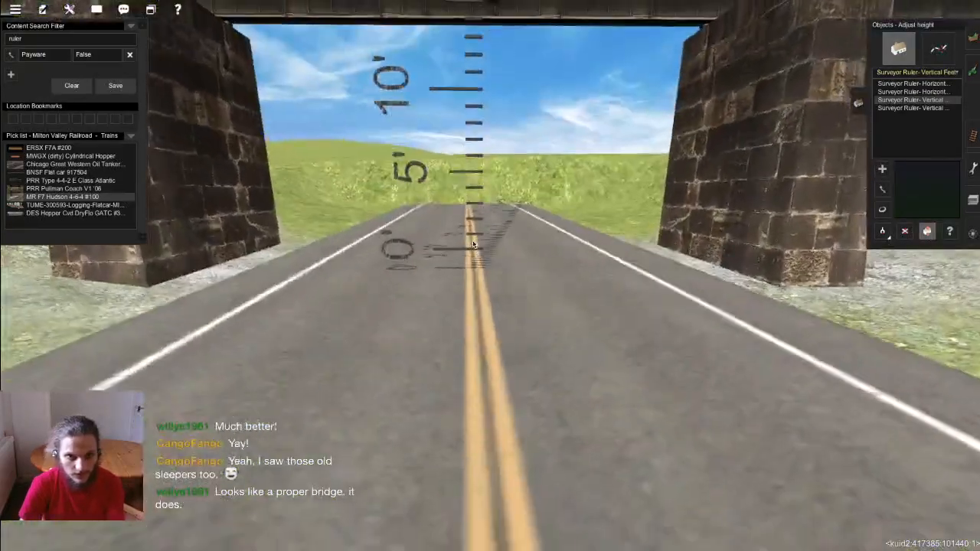
pyautogui.moveTo(475, 253); pyautogui.dragTo(475, 264)
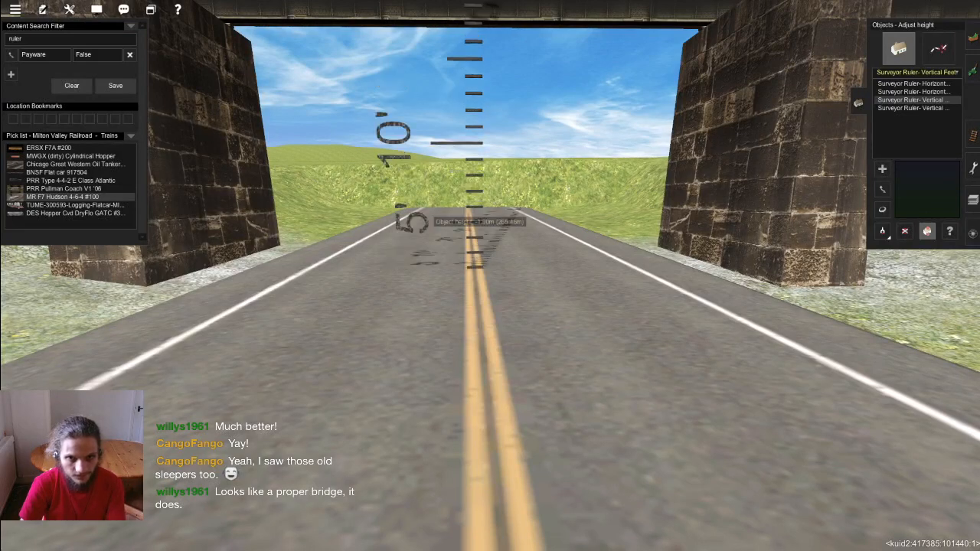
pyautogui.press('Up')
pyautogui.moveTo(479, 230)
pyautogui.mouseDown()
pyautogui.moveTo(479, 218)
pyautogui.moveTo(479, 227)
pyautogui.mouseUp()
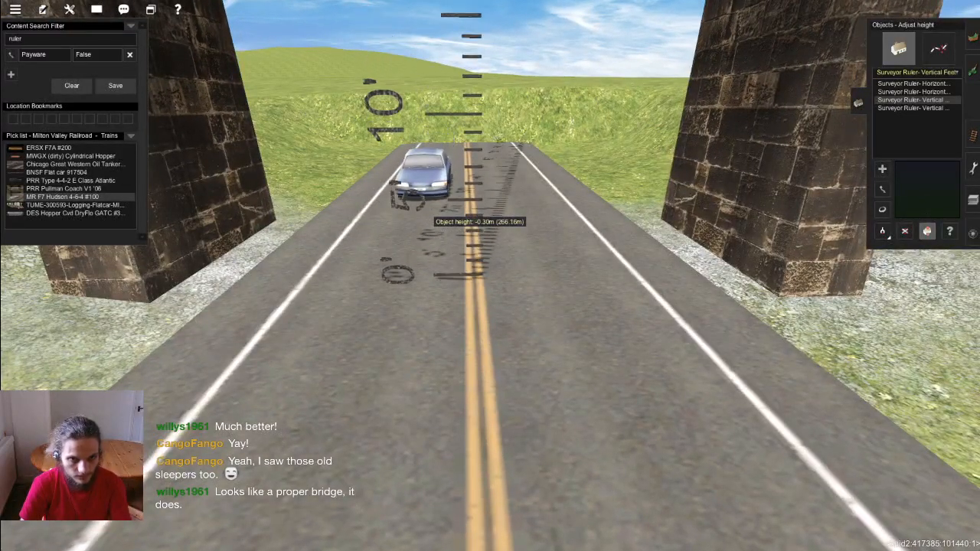
pyautogui.scroll(-5, 486, 301)
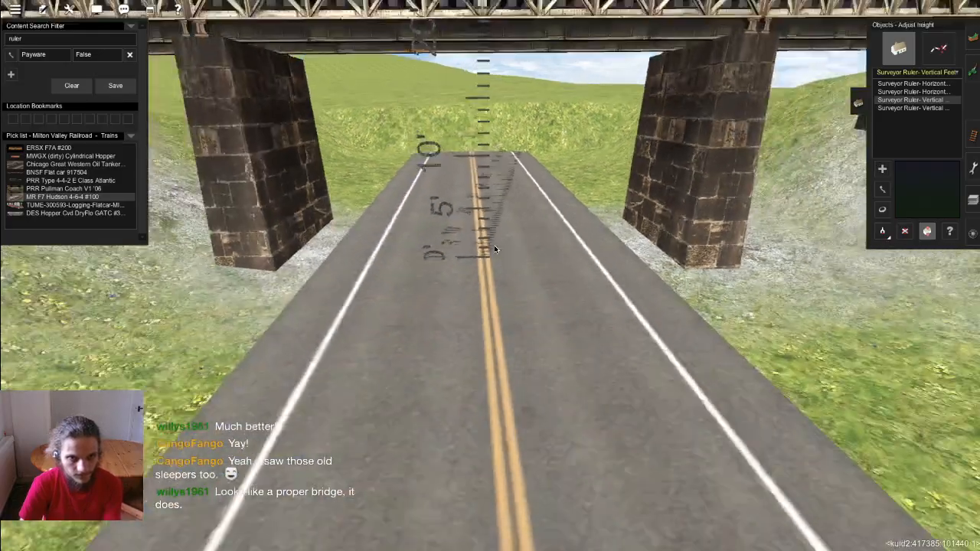
# Step: Check the clearance between the road and the underside of the bridge against the ruler from several angles
pyautogui.scroll(5, 488, 268)
pyautogui.scroll(-3, 488, 268)
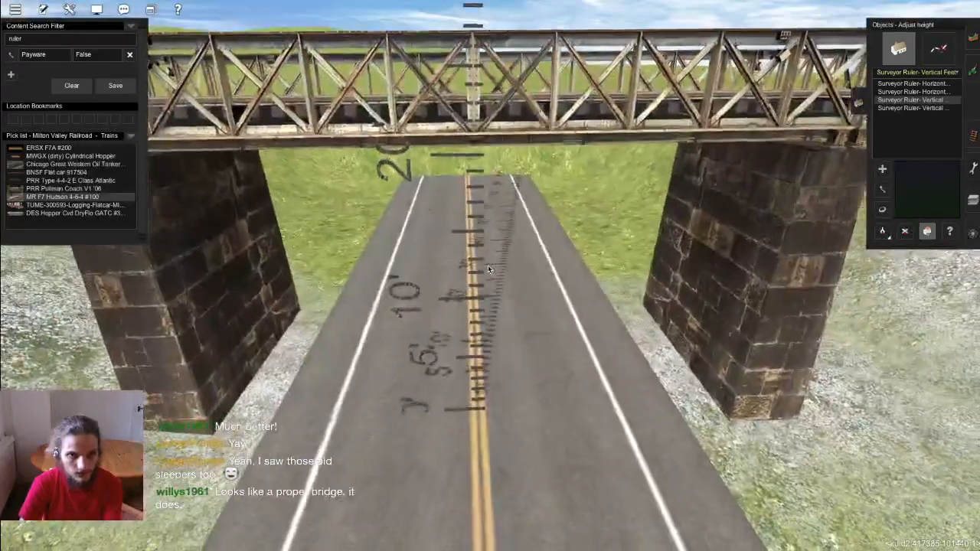
pyautogui.press('Down')
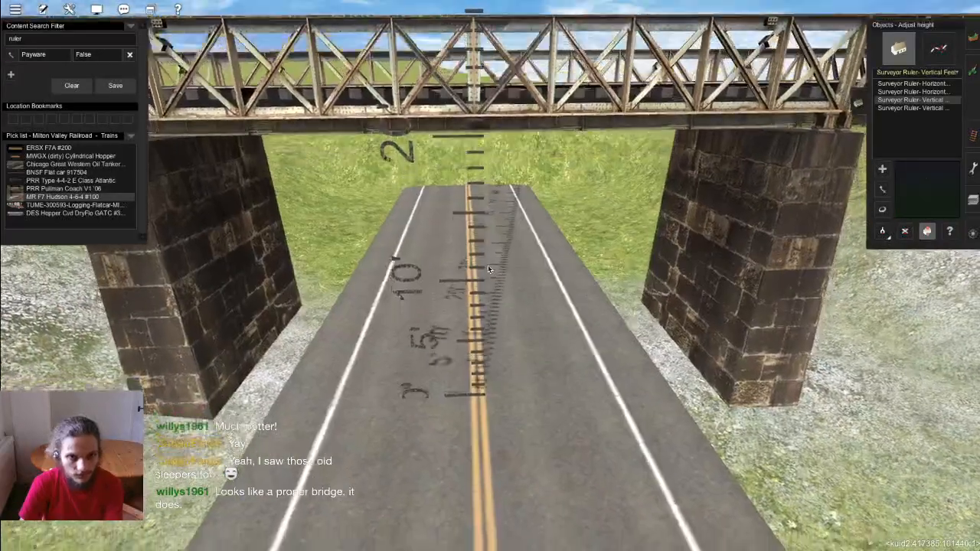
pyautogui.press('Down')
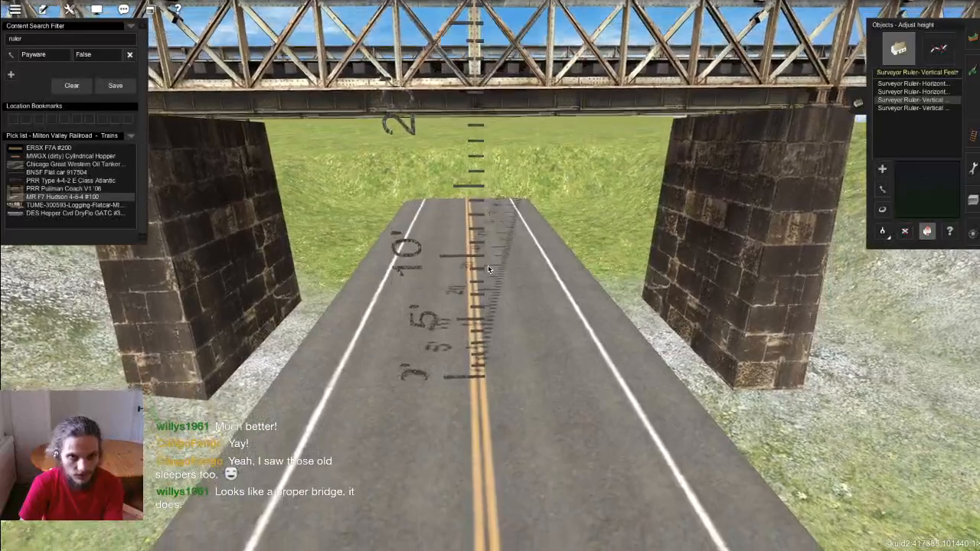
pyautogui.press('Up')
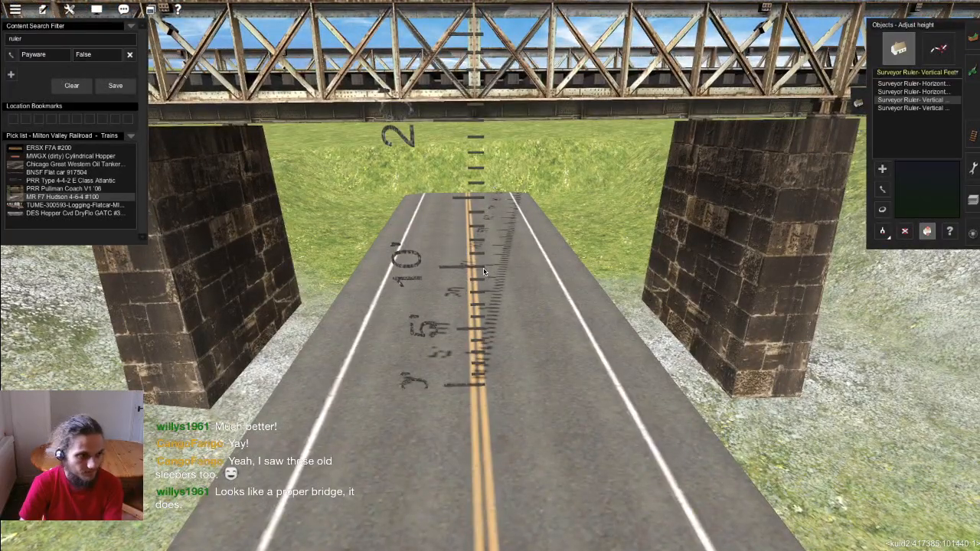
pyautogui.scroll(-10, 484, 271)
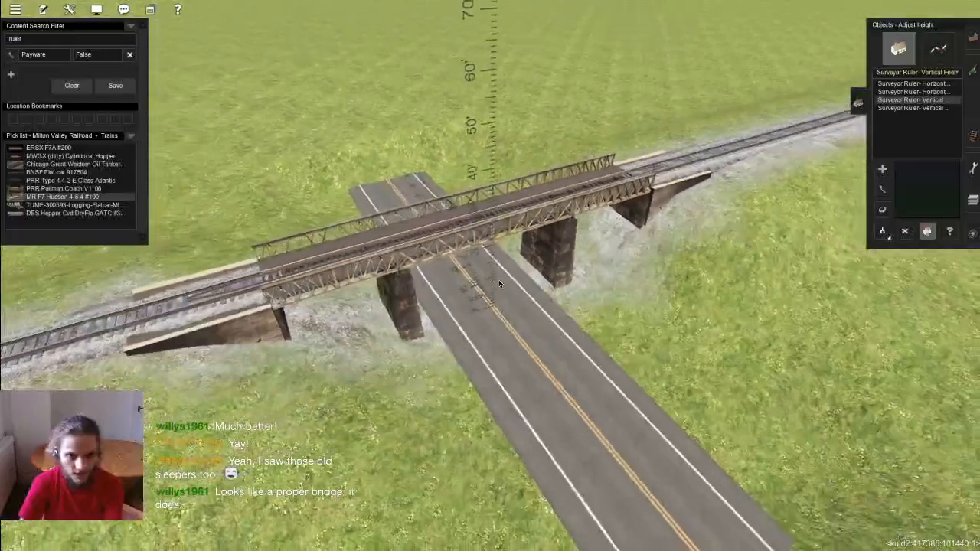
pyautogui.scroll(10, 486, 277)
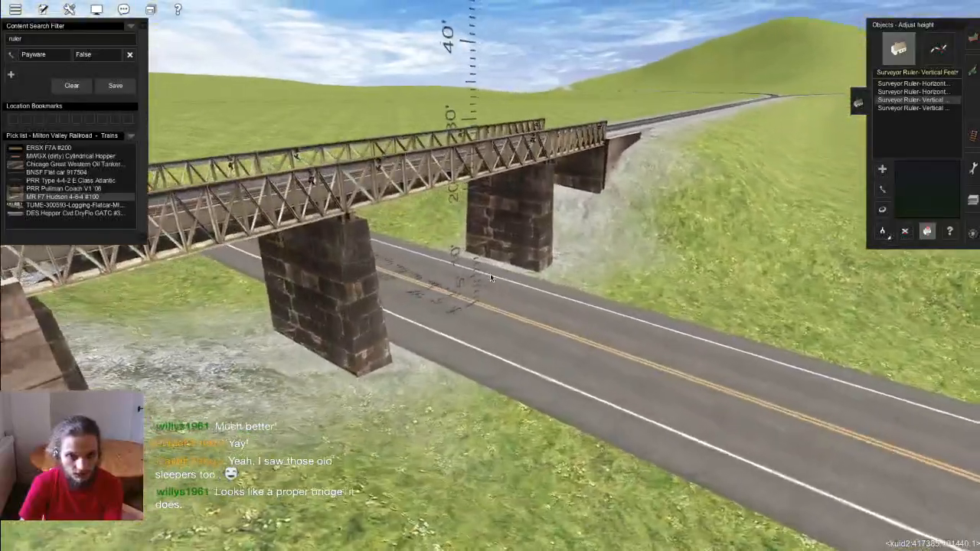
pyautogui.scroll(3, 488, 273)
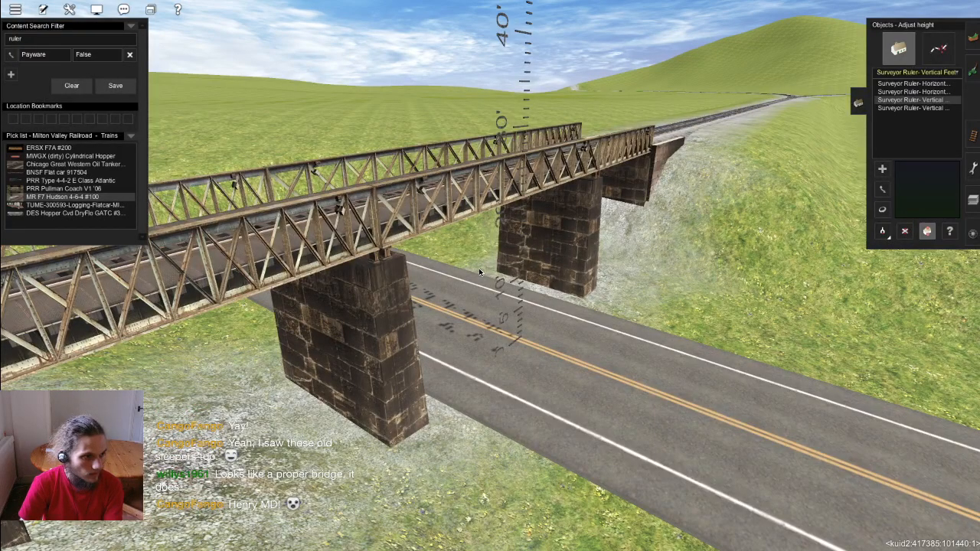
pyautogui.press('Left')
pyautogui.press('Right')
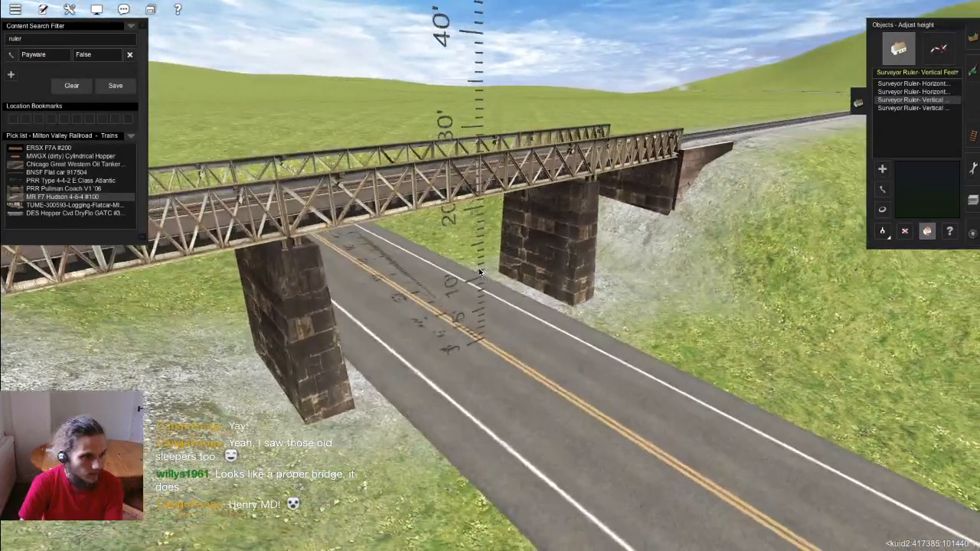
pyautogui.press('Left')
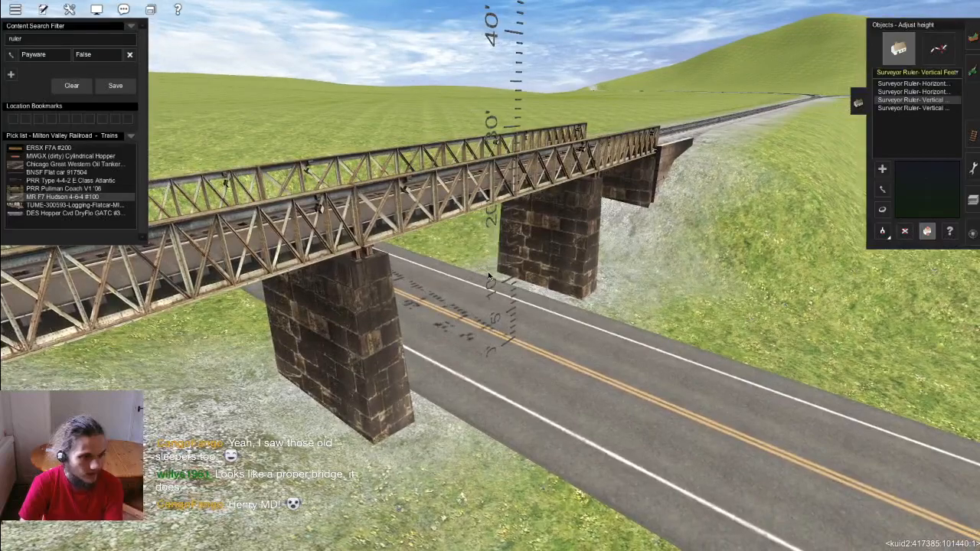
pyautogui.press('Up')
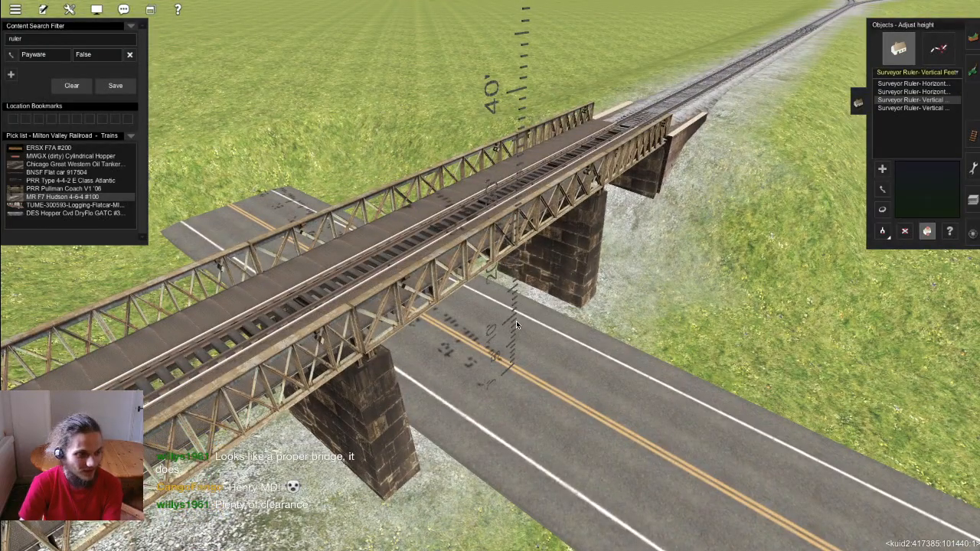
# Step: Delete the vertical ruler from the road
pyautogui.press('Delete')
pyautogui.click(515, 322)
pyautogui.scroll(-5, 478, 296)
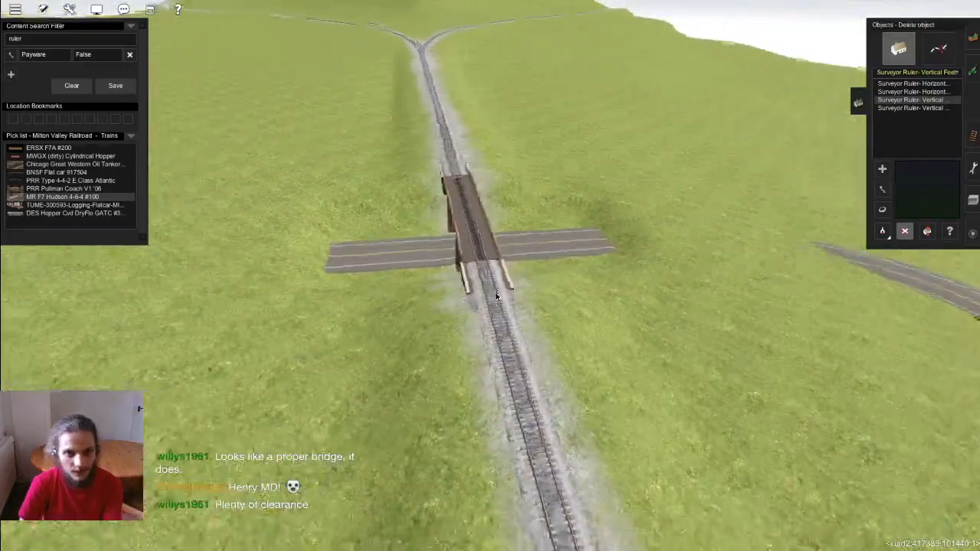
# Step: Open the advanced spline options with the height adjustment tool, and examine the nearby road for uneven stretches
pyautogui.rightClick(555, 350)
pyautogui.press('Left')
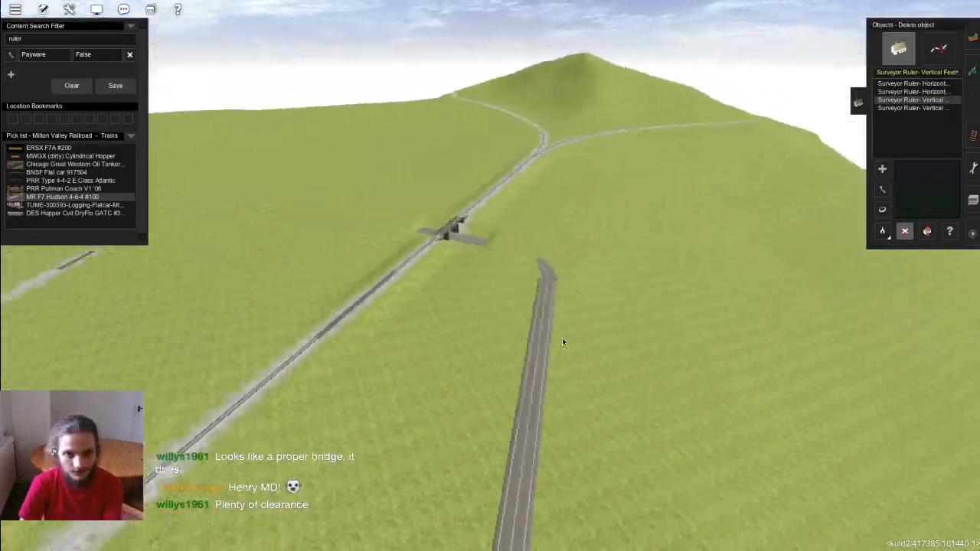
pyautogui.press('Down')
pyautogui.click(938, 49)
pyautogui.rightClick(678, 329)
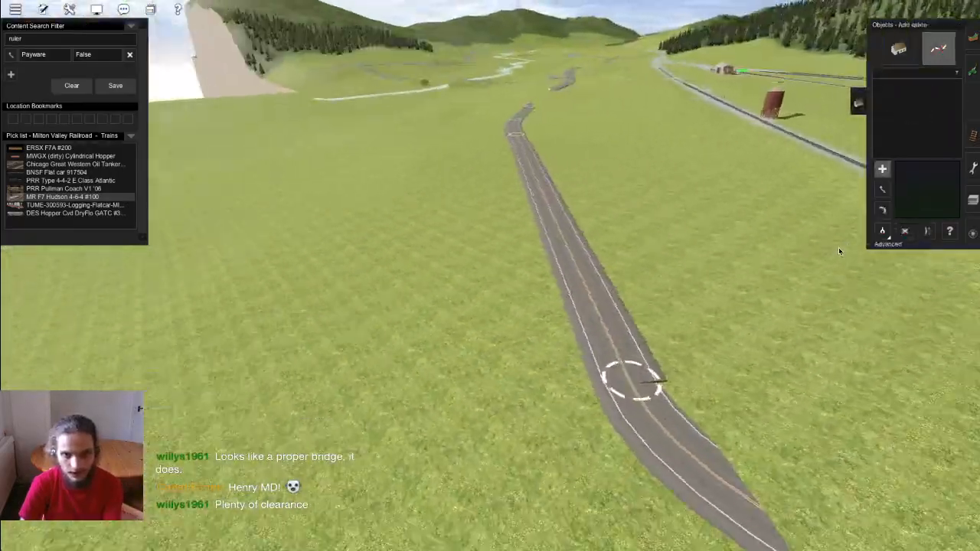
pyautogui.click(888, 243)
pyautogui.scroll(3, 629, 360)
pyautogui.click(881, 263)
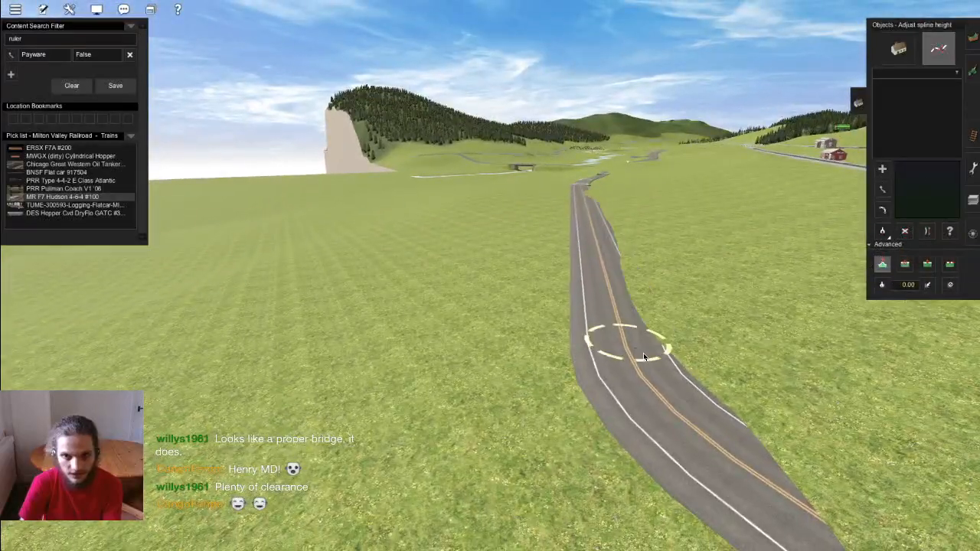
pyautogui.rightClick(565, 209)
pyautogui.press('Up')
pyautogui.rightClick(466, 215)
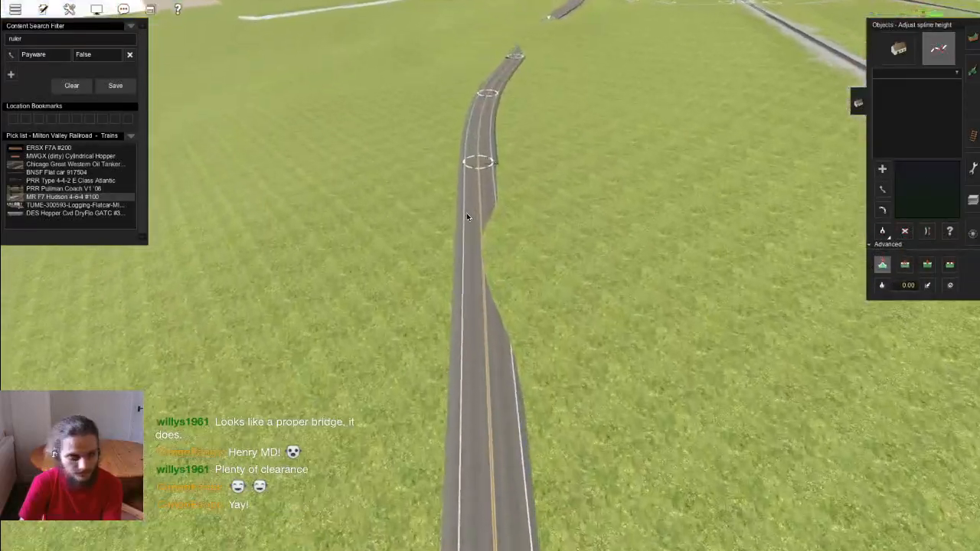
pyautogui.rightClick(525, 138)
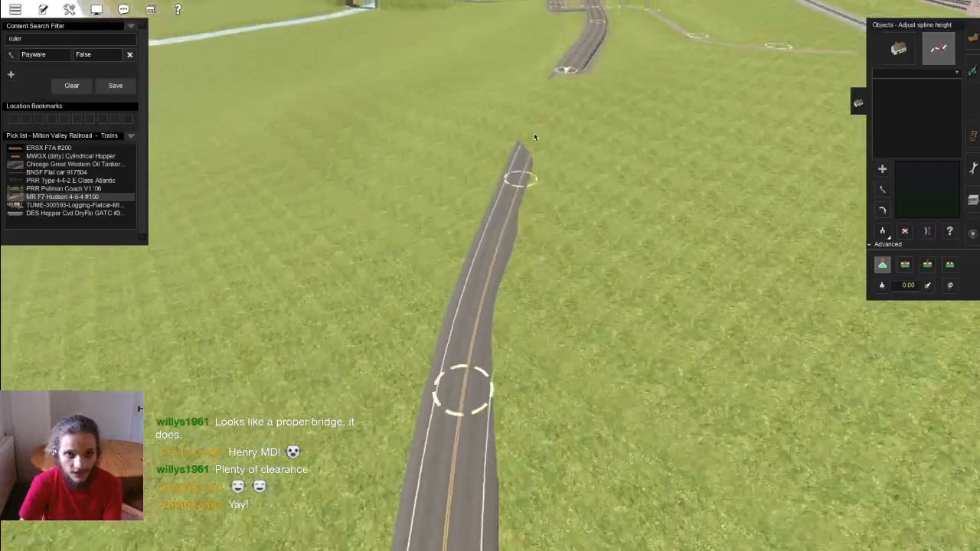
pyautogui.press('Left')
# Step: Flatten the terrain along the uneven stretch of the road spline
pyautogui.click(949, 264)
pyautogui.press('Down')
pyautogui.press('Up')
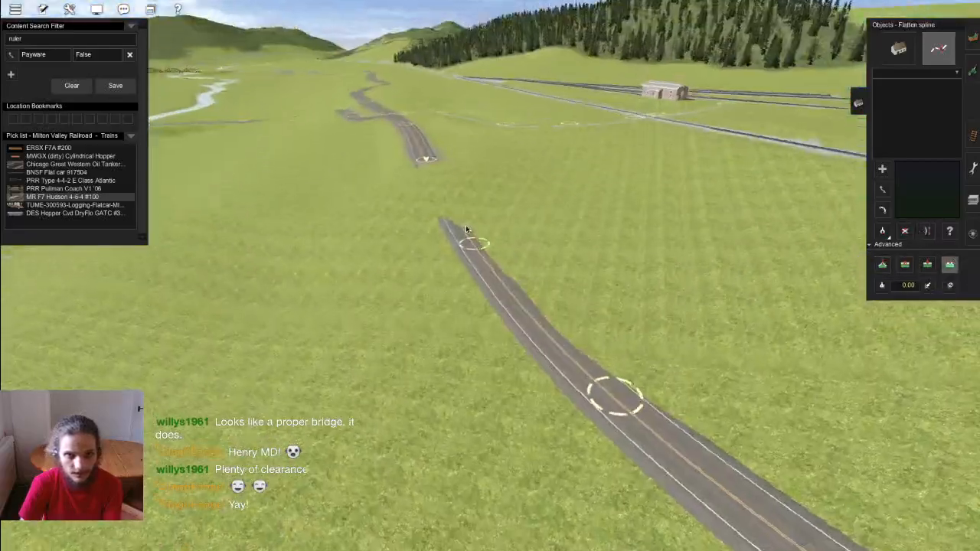
pyautogui.press('Left')
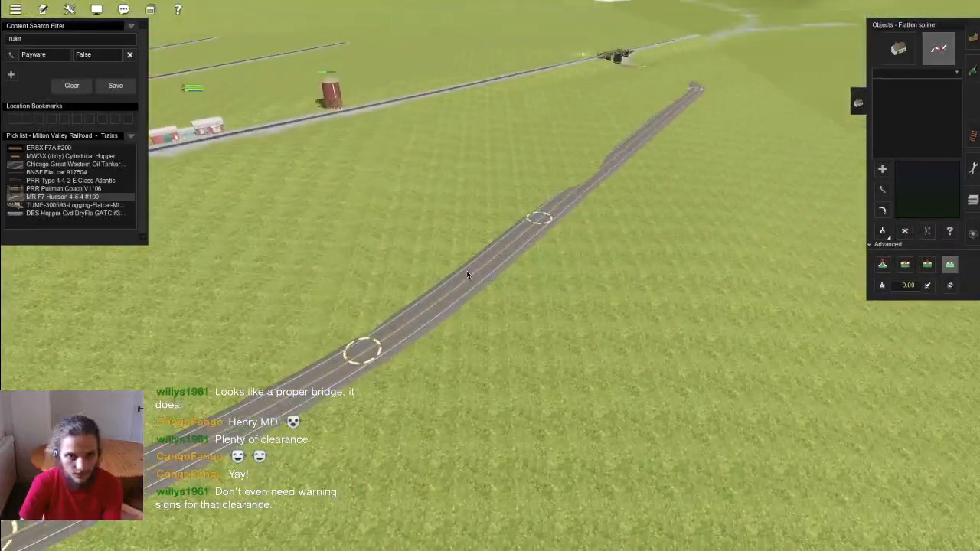
# Step: Join the road to the section under the bridge with a smooth curve, and flatten the terrain along it
pyautogui.press('Left')
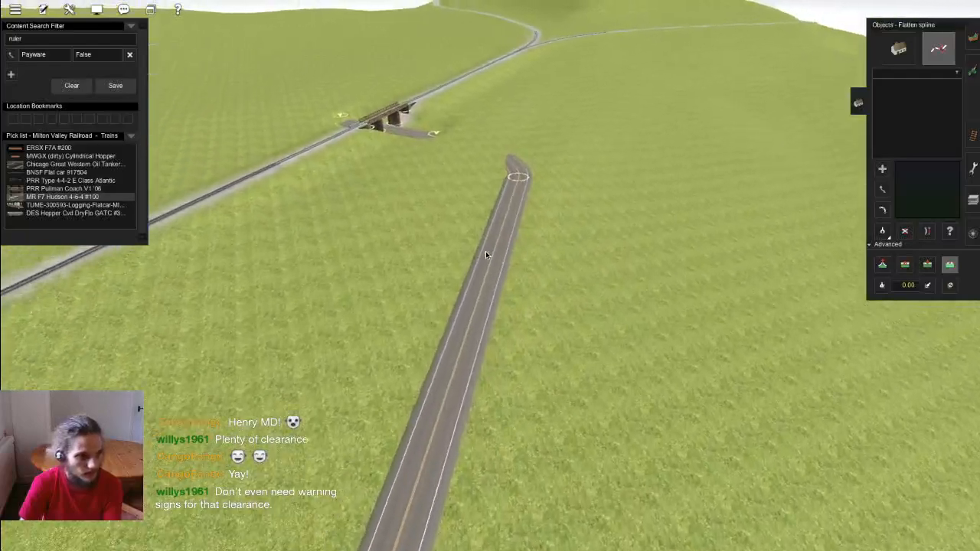
pyautogui.press('Left')
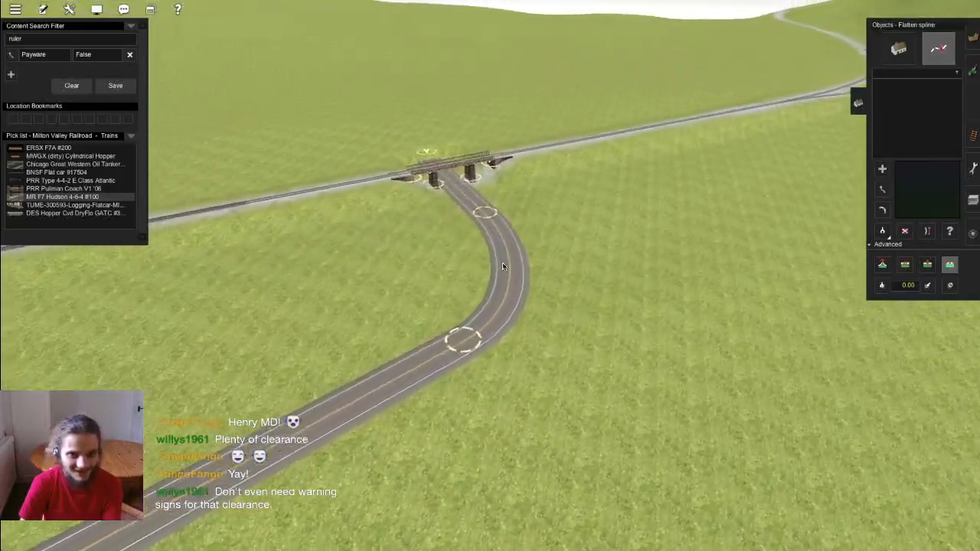
pyautogui.press('Left')
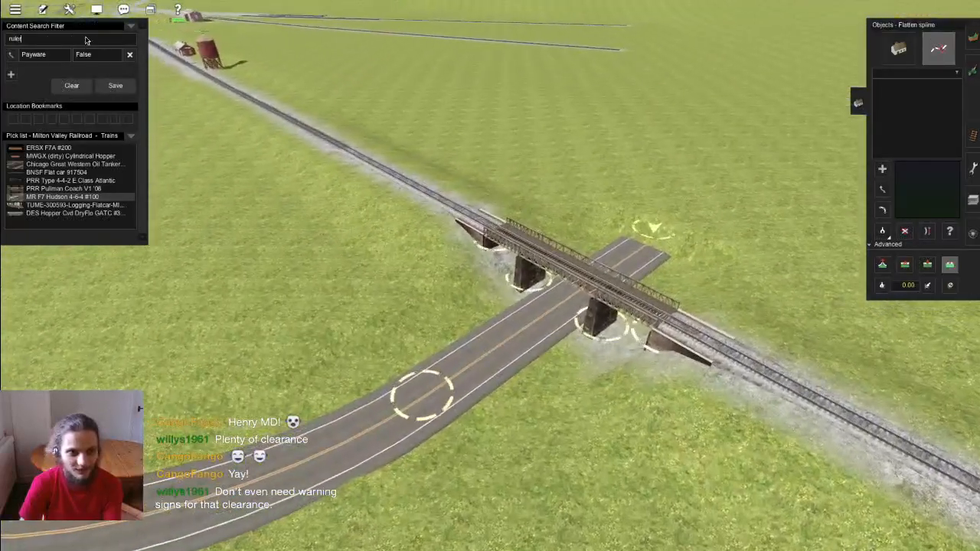
# Step: Lay a straight two-lane YARNish2 road section on the open side of the railway bridge and position its near end
pyautogui.click(938, 49)
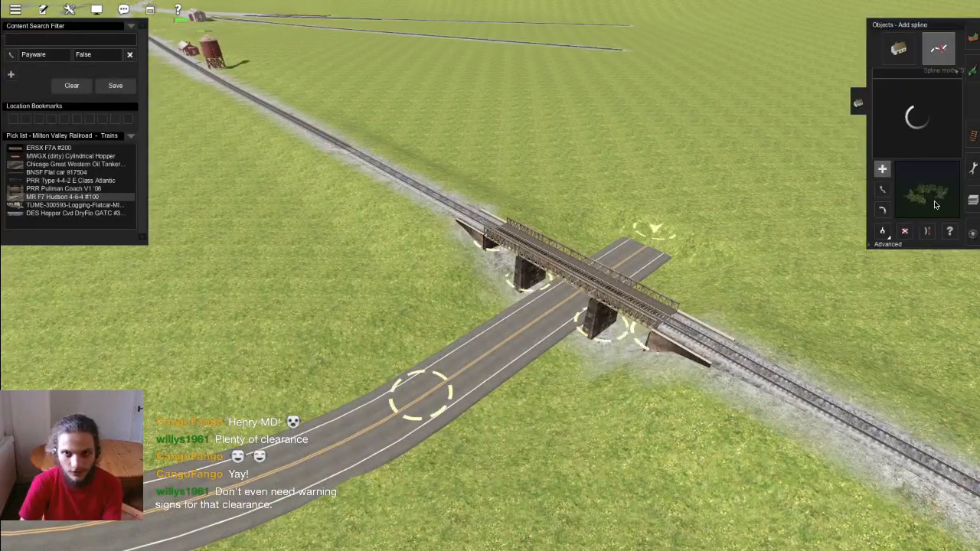
pyautogui.click(496, 330)
pyautogui.press('Left')
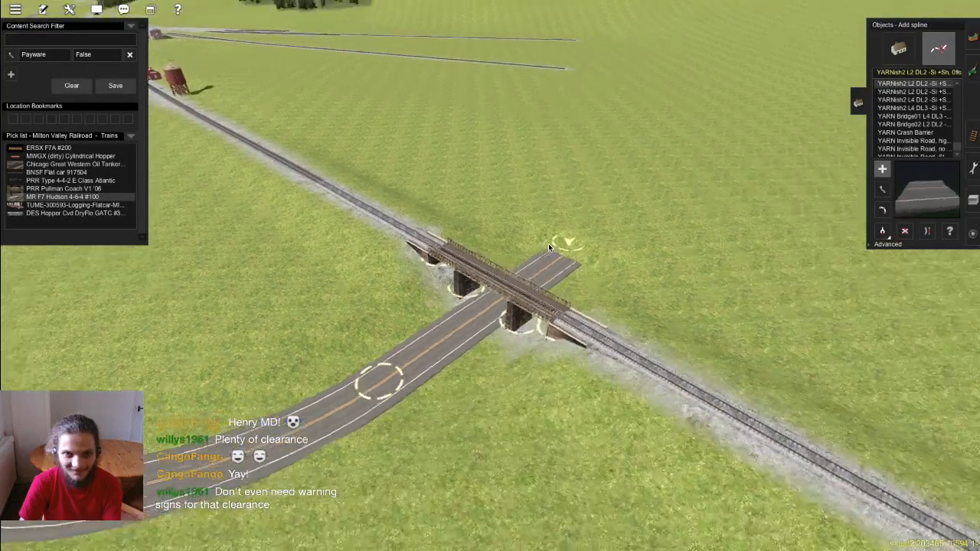
pyautogui.press('Left')
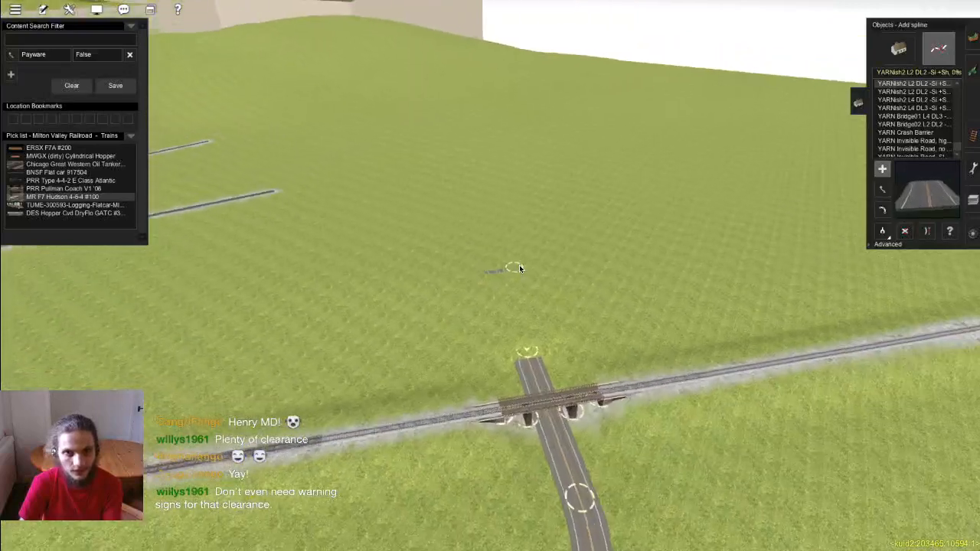
pyautogui.press('Left')
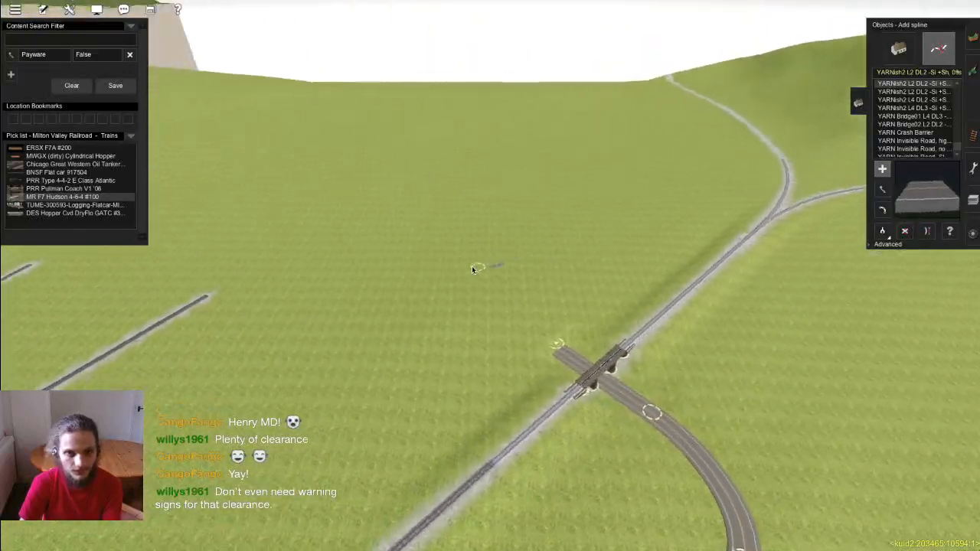
pyautogui.press('Left')
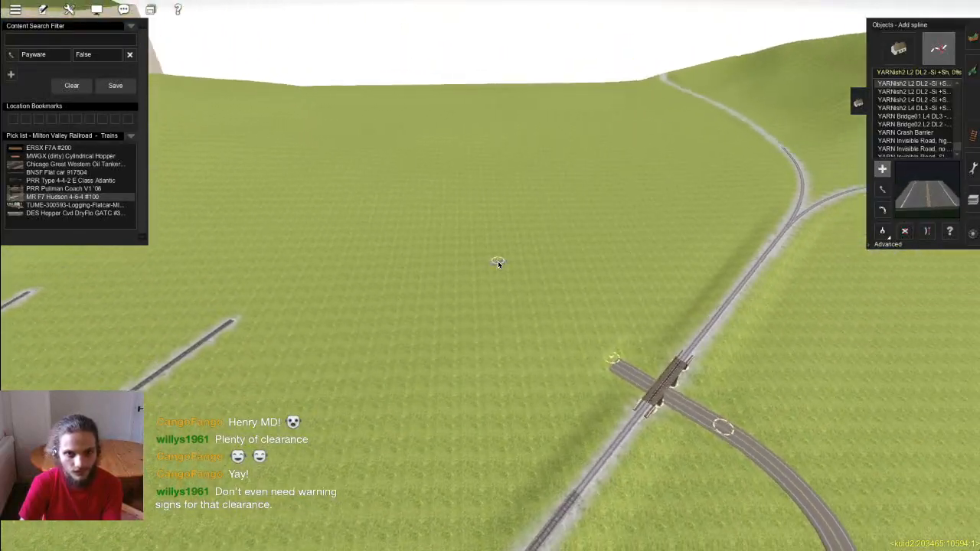
pyautogui.press('Down')
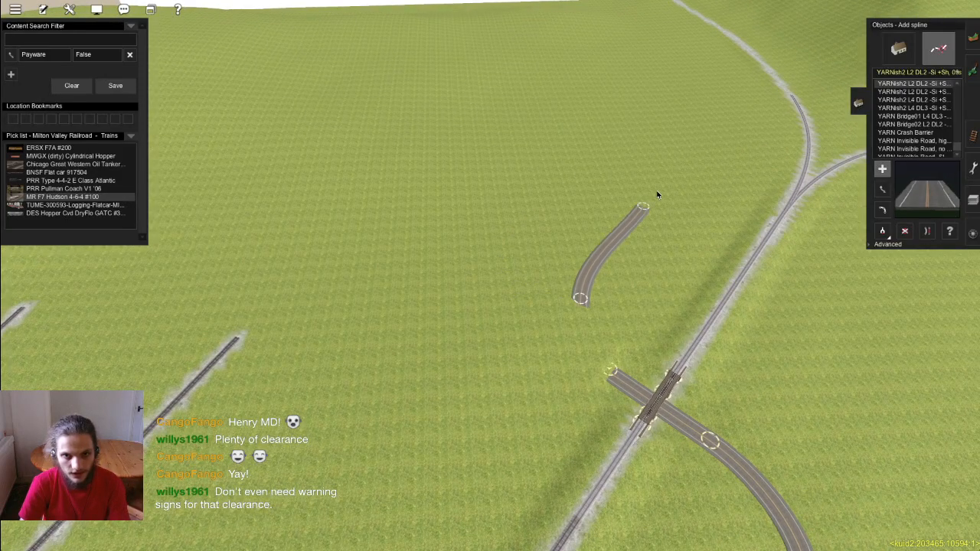
pyautogui.press('Left')
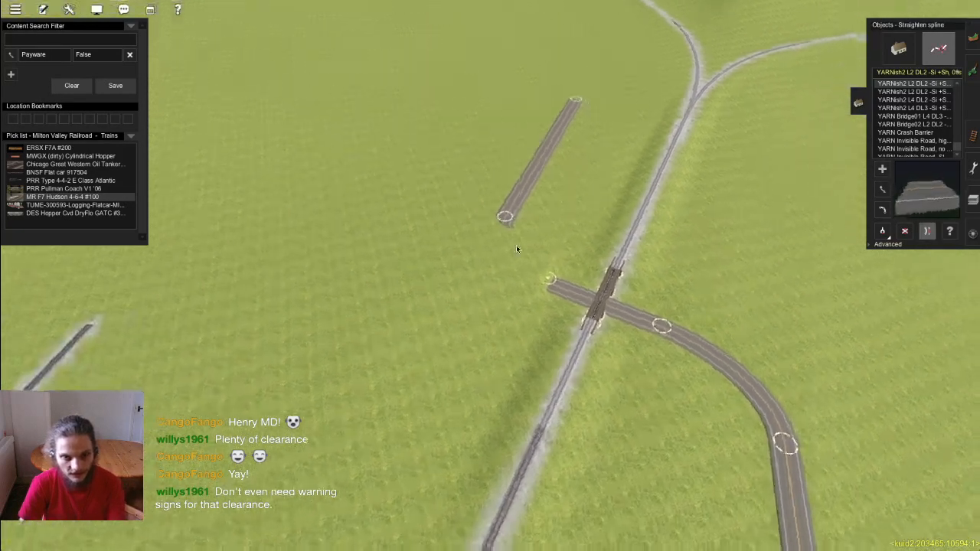
pyautogui.press('m')
pyautogui.moveTo(496, 257); pyautogui.dragTo(499, 253)
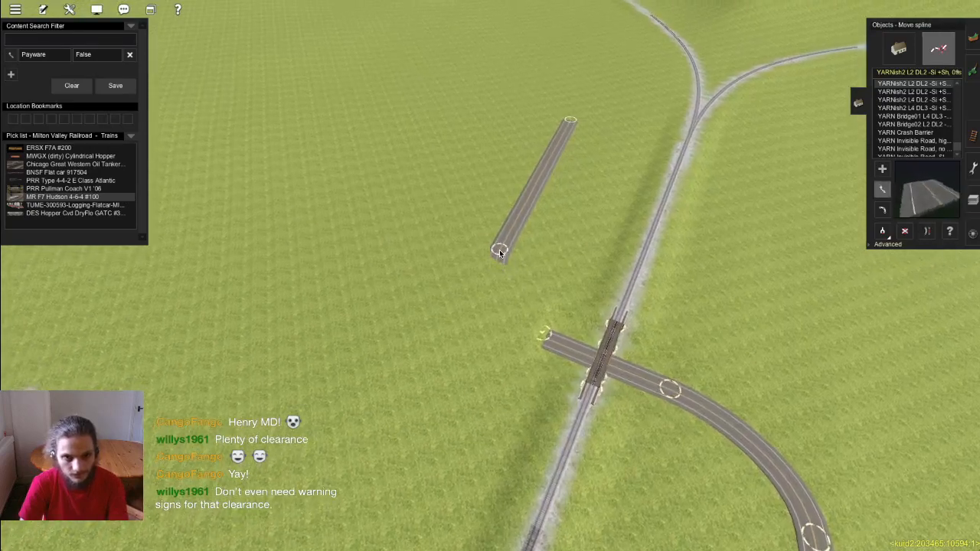
# Step: Widen the road bend beside the bridge by moving its outer spline point and inserting an extra point in the curve
pyautogui.press('Left')
pyautogui.press('Up')
pyautogui.rightClick(681, 418)
pyautogui.click(886, 244)
pyautogui.rightClick(407, 242)
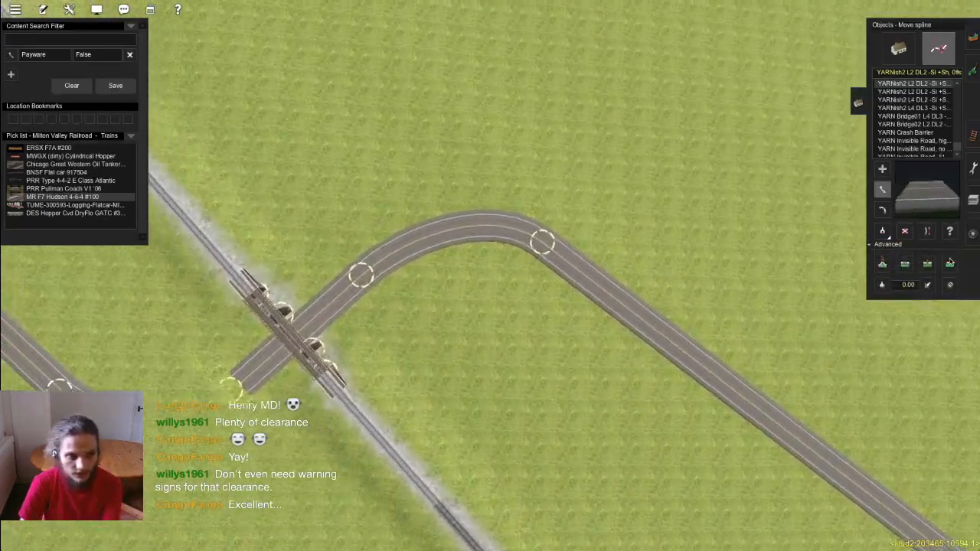
pyautogui.moveTo(608, 245); pyautogui.dragTo(675, 285)
pyautogui.press('i')
pyautogui.click(522, 245)
pyautogui.press('m')
pyautogui.moveTo(522, 245); pyautogui.dragTo(512, 230)
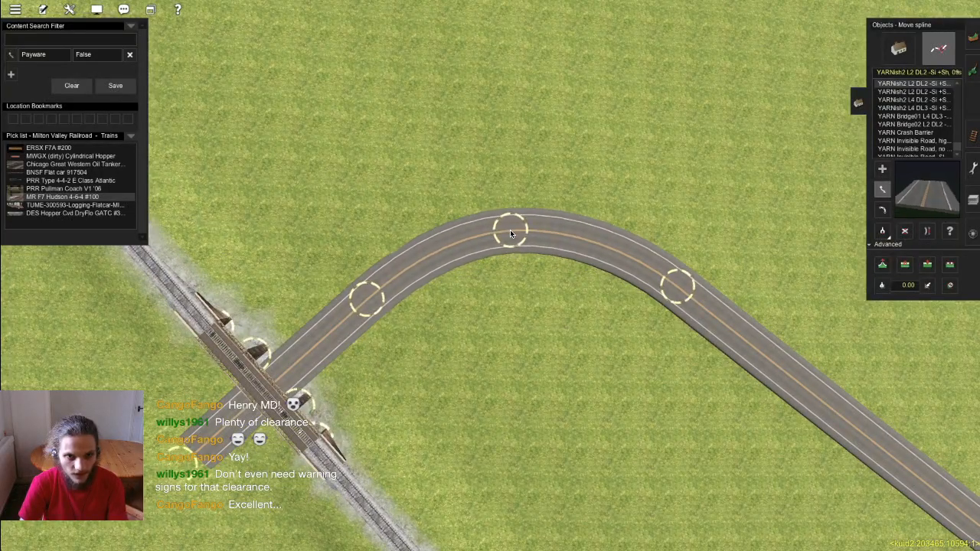
# Step: Extend the new road section toward the road end under the bridge by adding and positioning another spline point
pyautogui.moveTo(153, 343); pyautogui.dragTo(499, 227, button='right')
pyautogui.press('i')
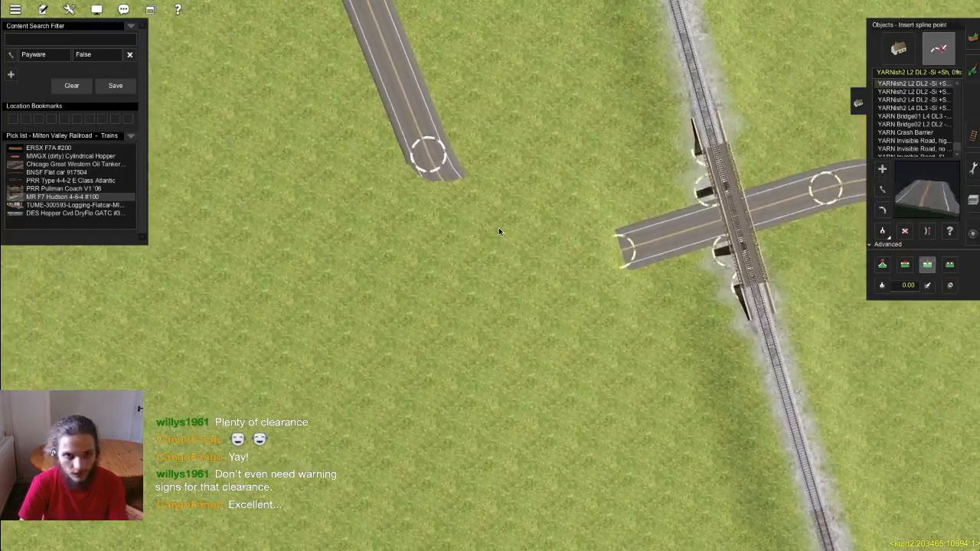
pyautogui.click(501, 233)
pyautogui.moveTo(502, 239); pyautogui.dragTo(495, 239)
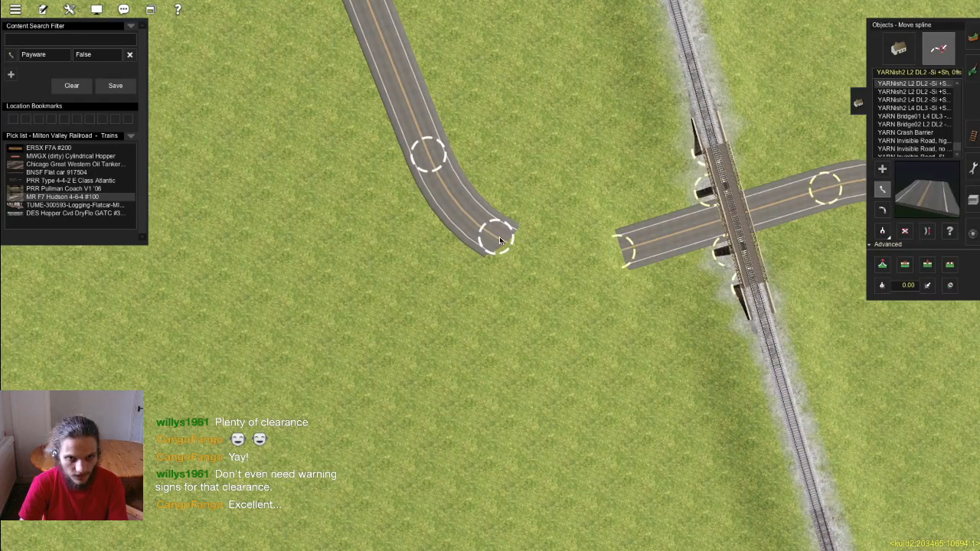
# Step: Lower the new road's spline points to match the road under the bridge, and flatten the terrain along the connecting curve
pyautogui.press('Down')
pyautogui.press('h')
pyautogui.press('Left')
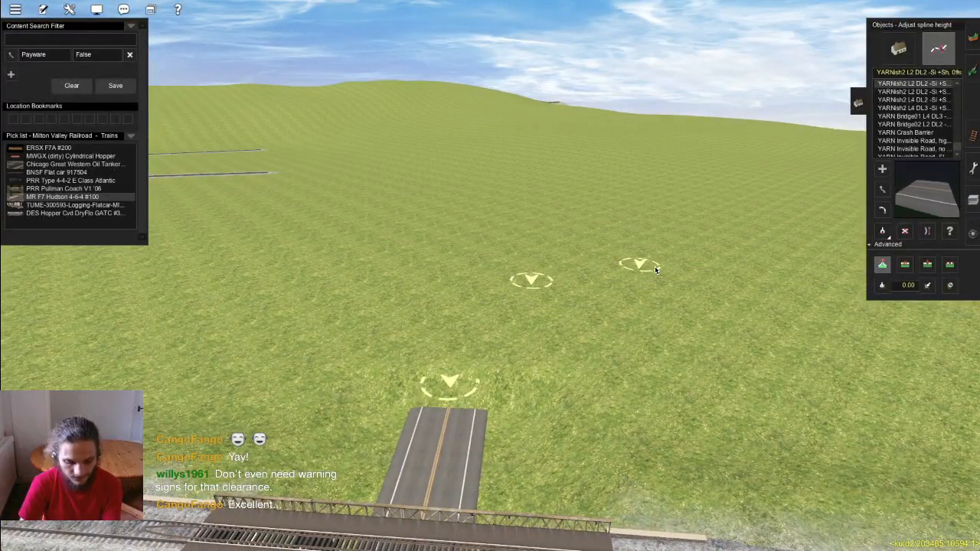
pyautogui.press('F8')
pyautogui.press('Down')
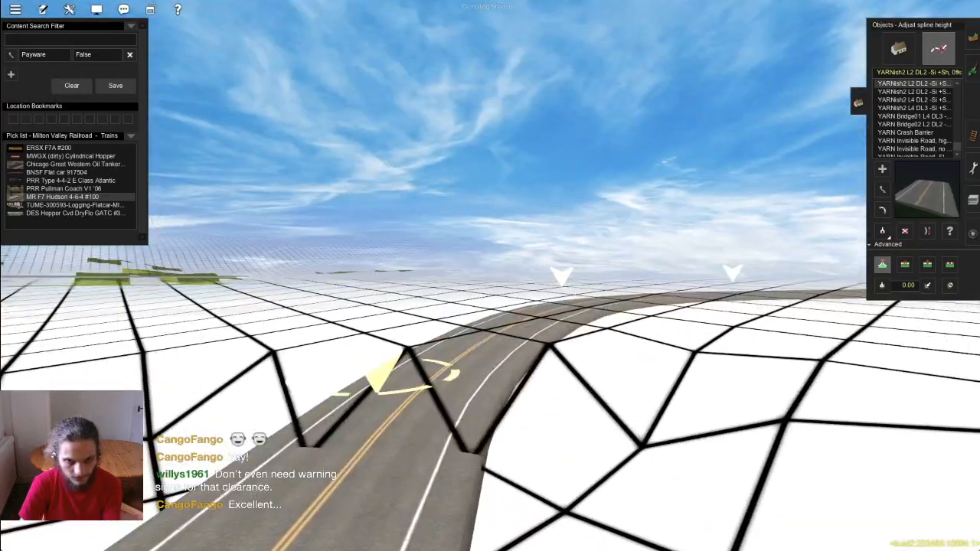
pyautogui.press('Left')
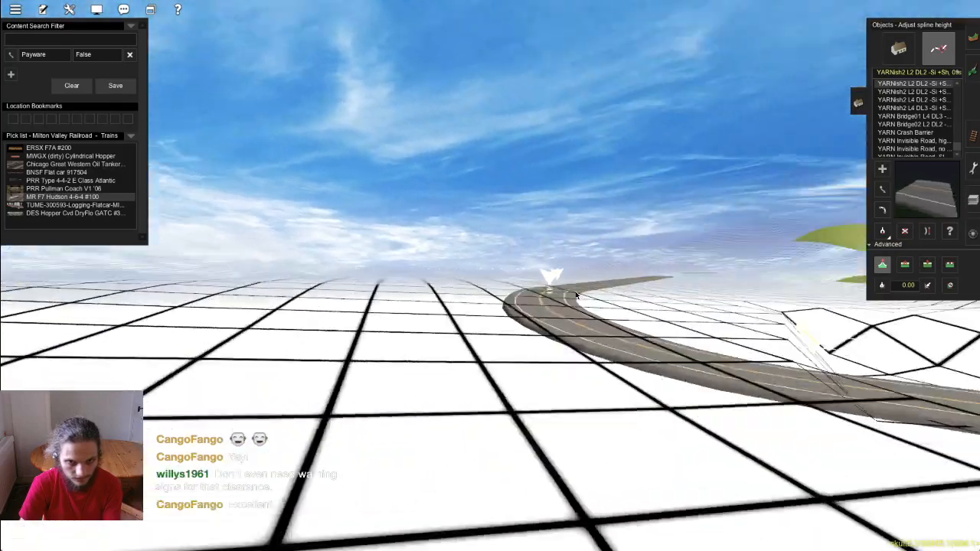
pyautogui.press('Up')
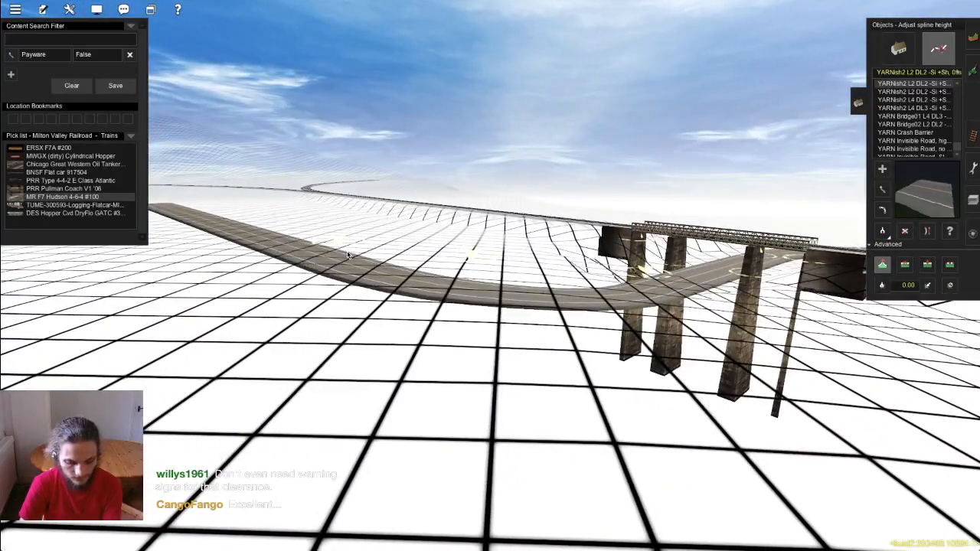
pyautogui.press('F8')
pyautogui.scroll(-5, 410, 275)
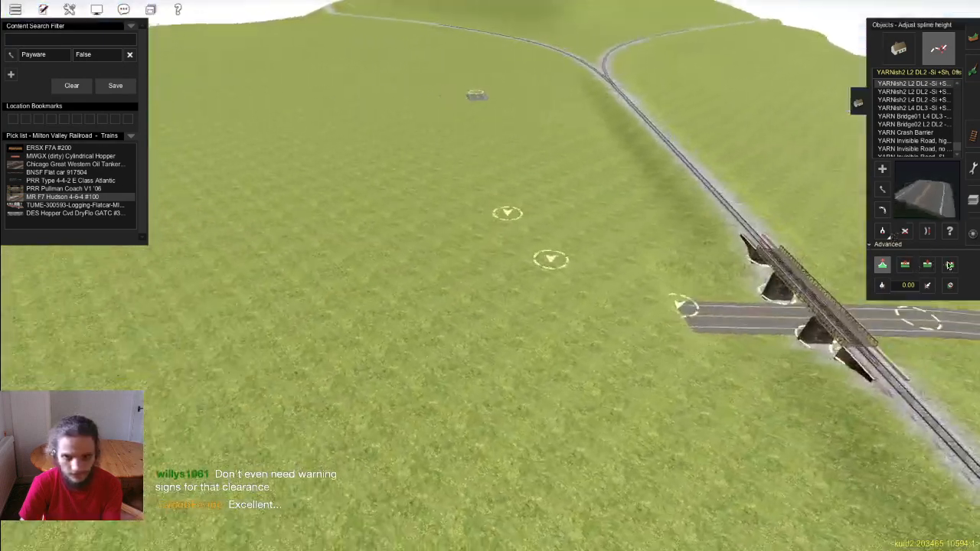
pyautogui.click(949, 265)
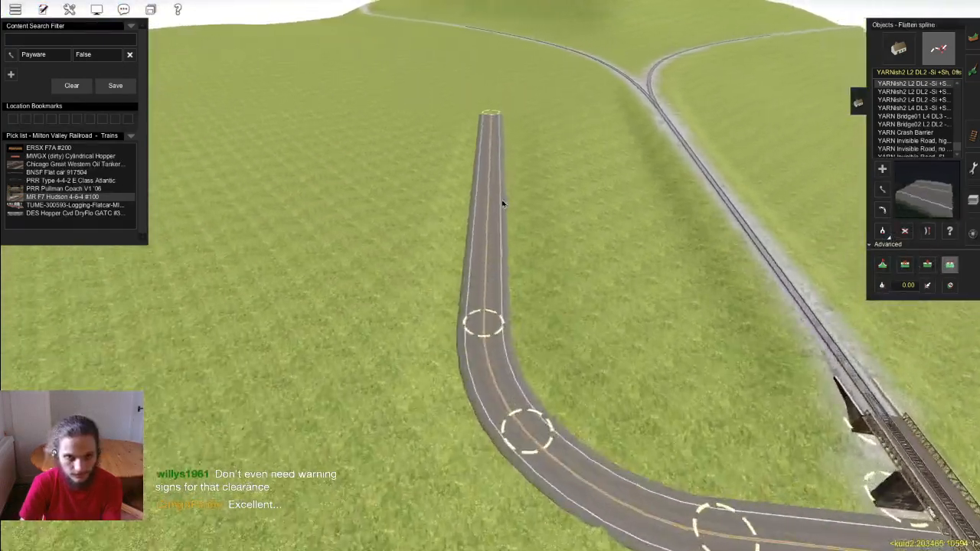
# Step: Continue the new road alongside the railway toward the hill, and straighten its last section
pyautogui.rightClick(502, 203)
pyautogui.press('a')
pyautogui.click(498, 272)
pyautogui.moveTo(505, 253)
pyautogui.mouseDown(button='right')
pyautogui.moveTo(536, 212)
pyautogui.moveTo(520, 176)
pyautogui.moveTo(494, 239)
pyautogui.mouseUp(button='right')
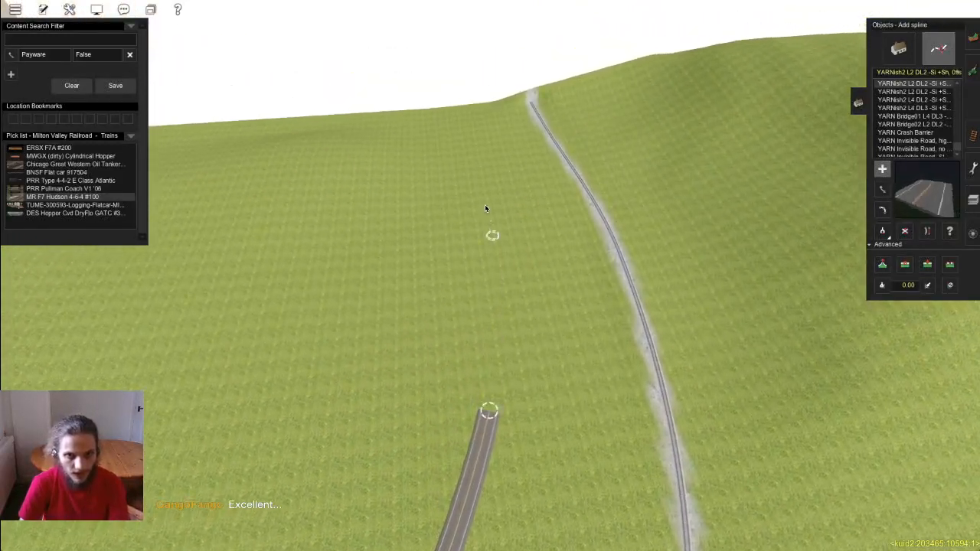
pyautogui.press('Up')
pyautogui.click(473, 193)
pyautogui.press('s')
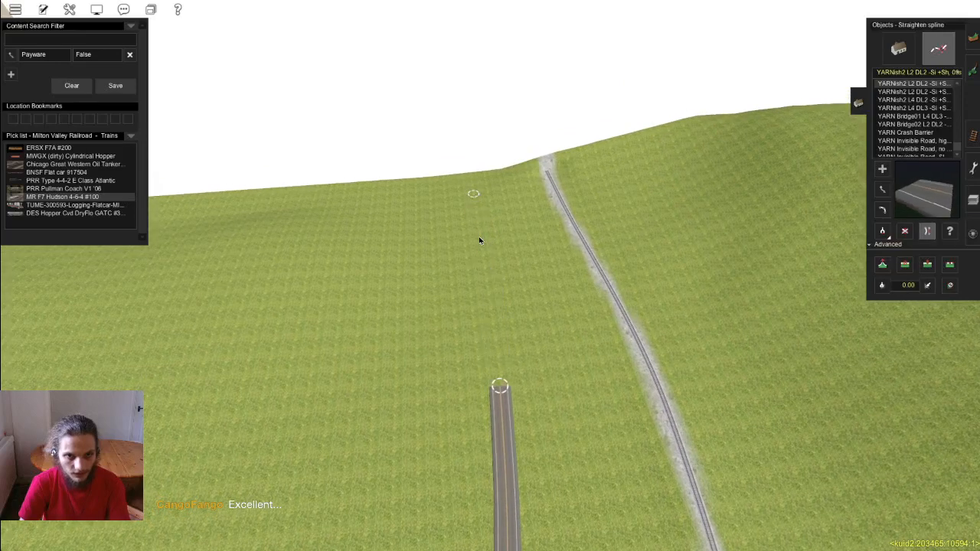
# Step: Examine the course of the new road beside the railway on the map and from several viewpoints
pyautogui.press('m')
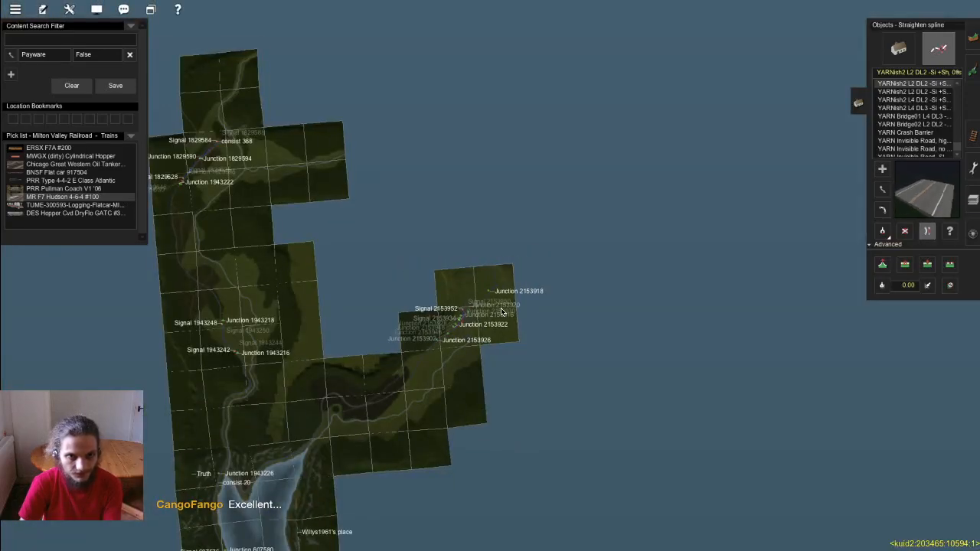
pyautogui.scroll(3, 501, 312)
pyautogui.scroll(3, 567, 253)
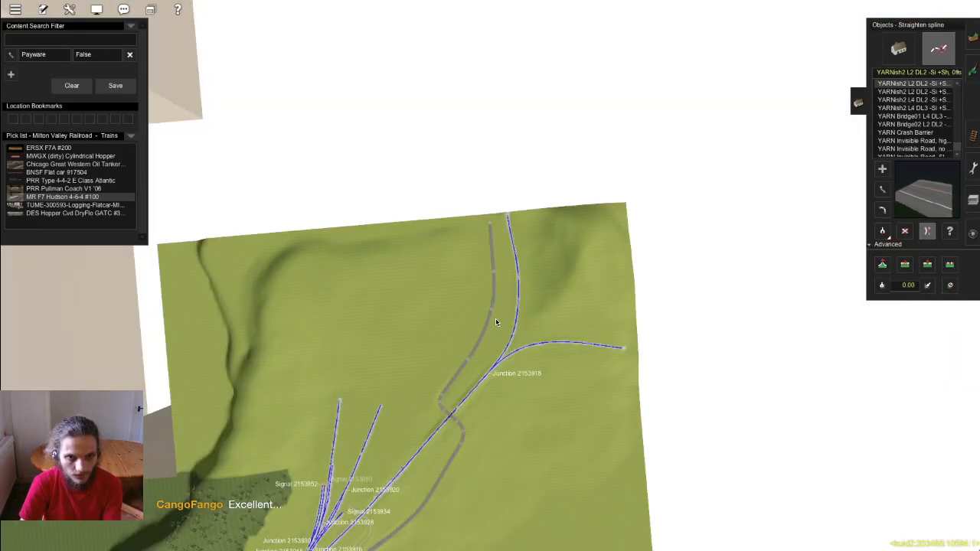
pyautogui.scroll(6, 526, 306)
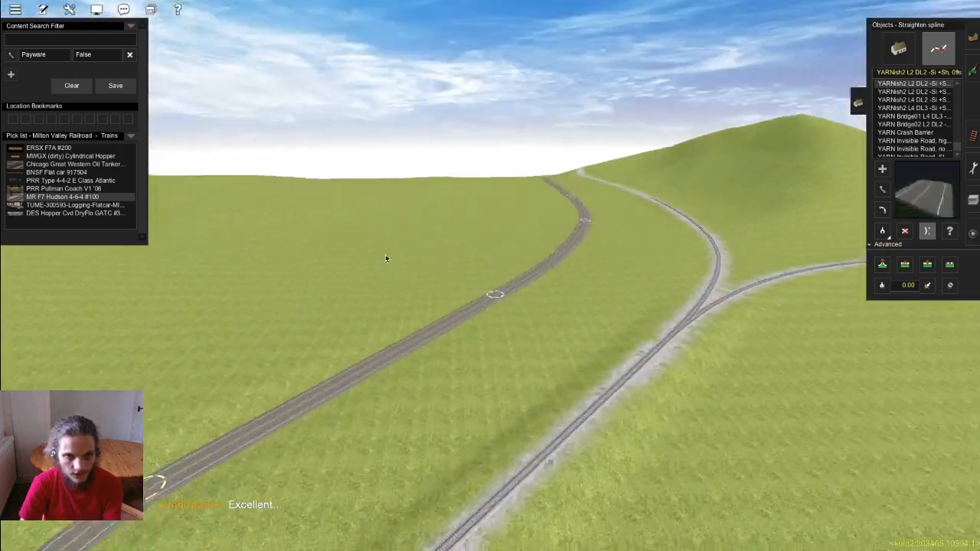
pyautogui.scroll(-5, 533, 276)
pyautogui.press('Left')
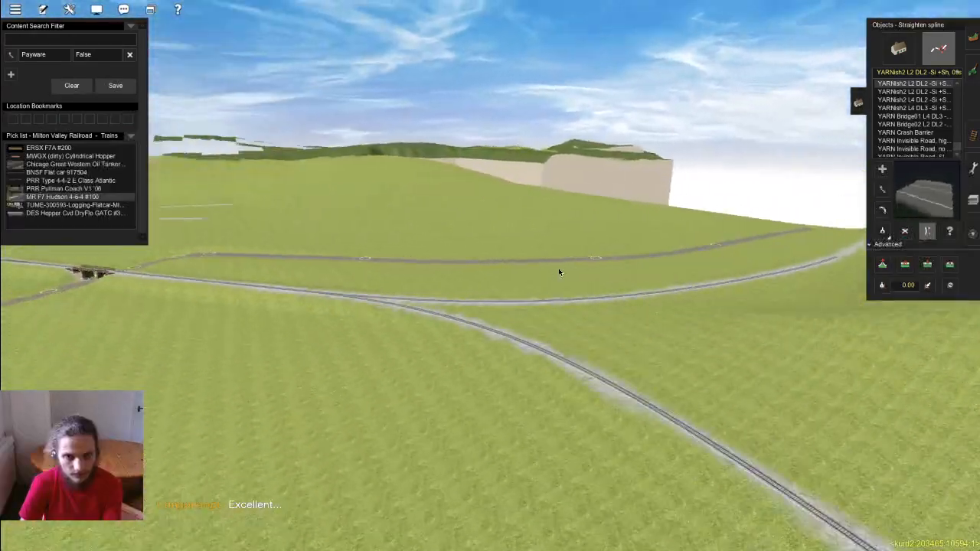
pyautogui.rightClick(559, 272)
pyautogui.scroll(3, 551, 287)
pyautogui.press('Left')
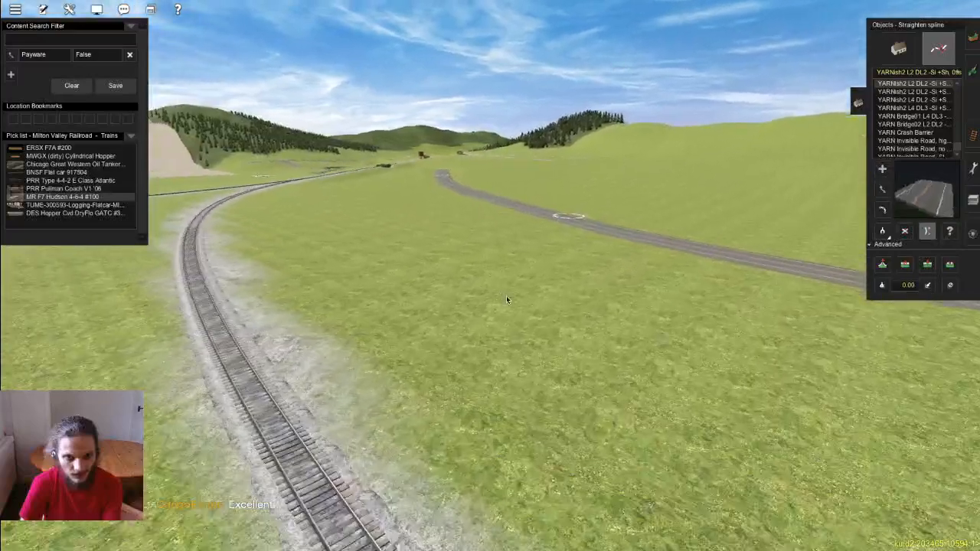
pyautogui.press('Left')
pyautogui.scroll(-3, 489, 257)
pyautogui.press('Up')
pyautogui.rightClick(461, 217)
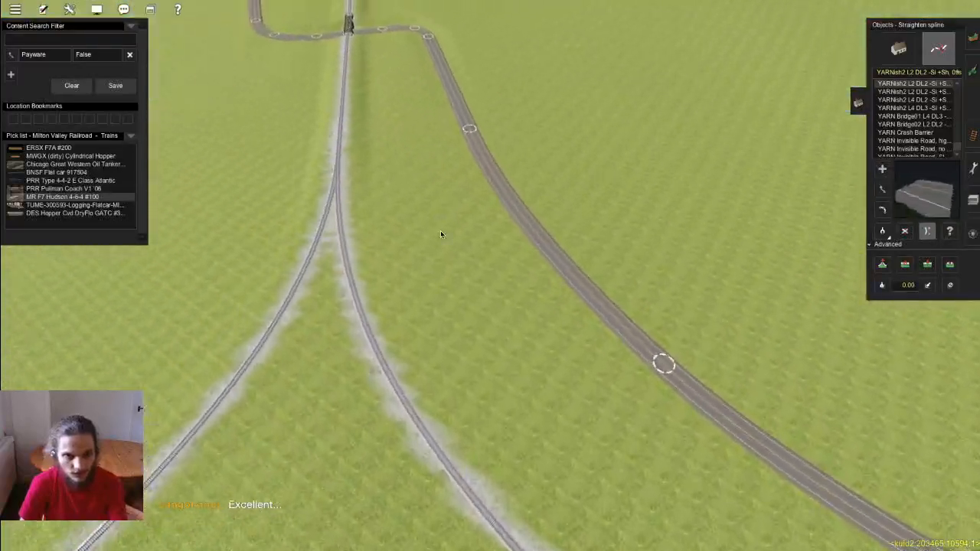
# Step: Reposition the spline points at the bend beyond the bridge to bring the road closer to the railway in a smooth curve
pyautogui.press('m')
pyautogui.moveTo(555, 184); pyautogui.dragTo(477, 247)
pyautogui.rightClick(483, 95)
pyautogui.press('Up')
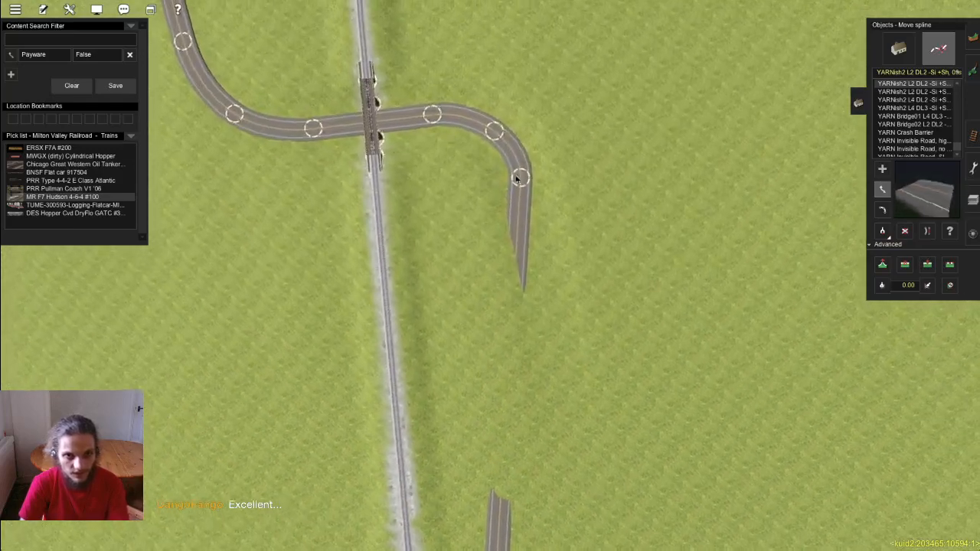
pyautogui.moveTo(526, 192); pyautogui.dragTo(525, 191)
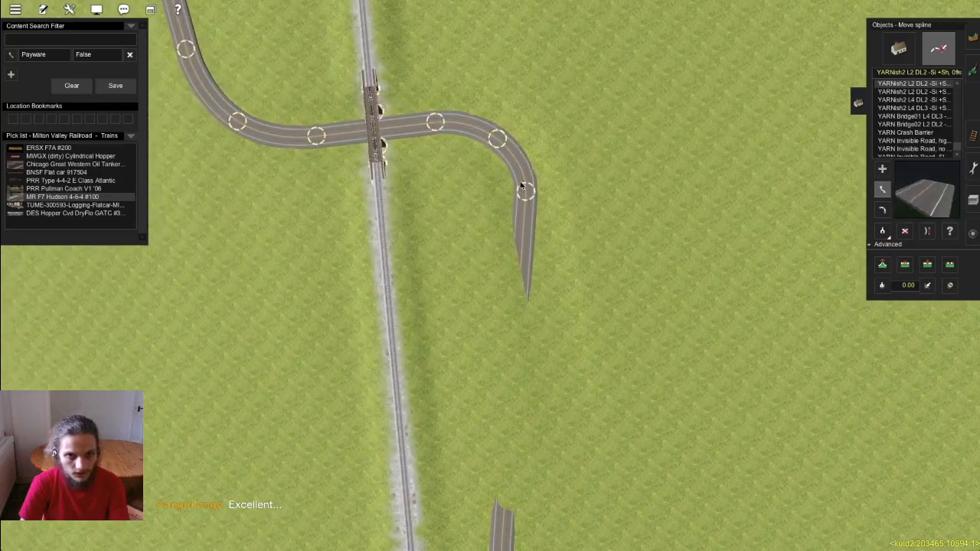
pyautogui.moveTo(497, 139); pyautogui.dragTo(496, 134)
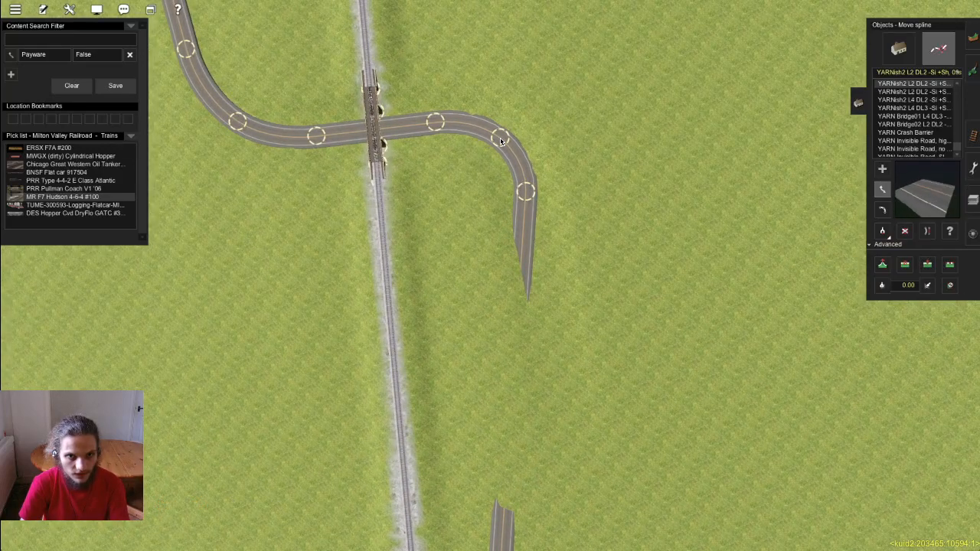
# Step: Move the road's remaining spline points toward the hill so the road follows the railway closely
pyautogui.moveTo(477, 369); pyautogui.dragTo(492, 237, button='right')
pyautogui.moveTo(487, 220); pyautogui.dragTo(577, 239)
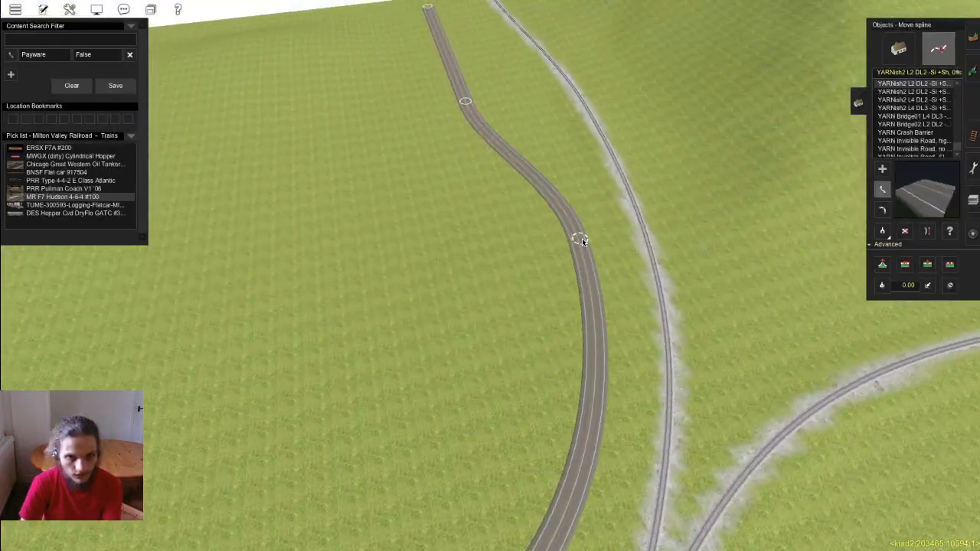
pyautogui.moveTo(466, 101); pyautogui.dragTo(534, 100)
pyautogui.rightClick(509, 94)
pyautogui.moveTo(392, 104); pyautogui.dragTo(414, 96)
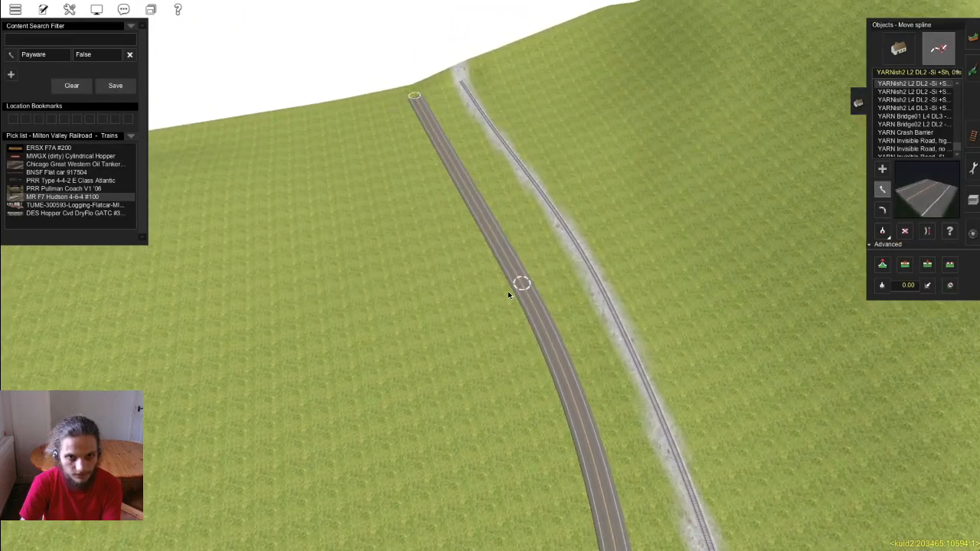
# Step: Adjust the road's spline points near the railway junction so the curve runs parallel to the track
pyautogui.moveTo(491, 433); pyautogui.dragTo(492, 286, button='right')
pyautogui.press('Up')
pyautogui.moveTo(522, 169); pyautogui.dragTo(529, 159)
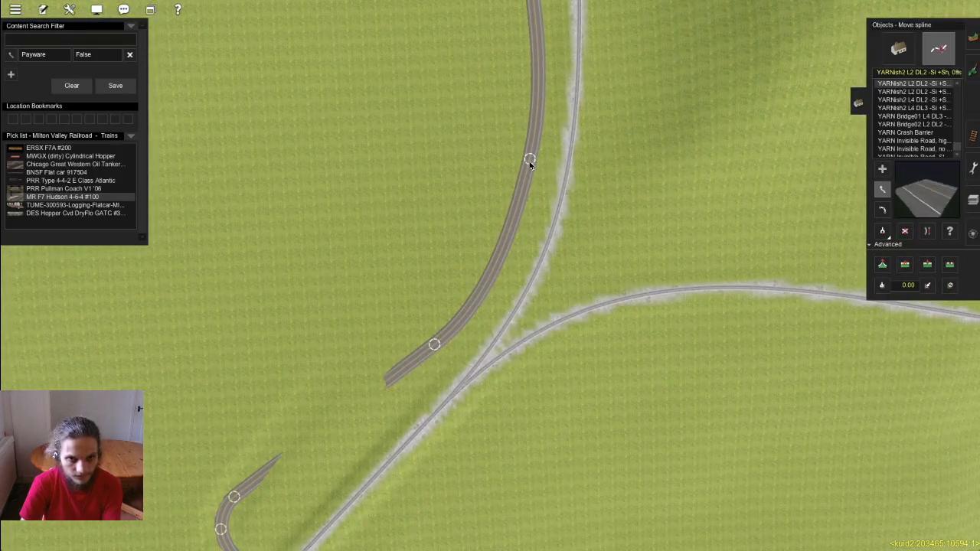
pyautogui.press('Down')
pyautogui.press('Up')
pyautogui.scroll(-1, 528, 216)
pyautogui.rightClick(520, 214)
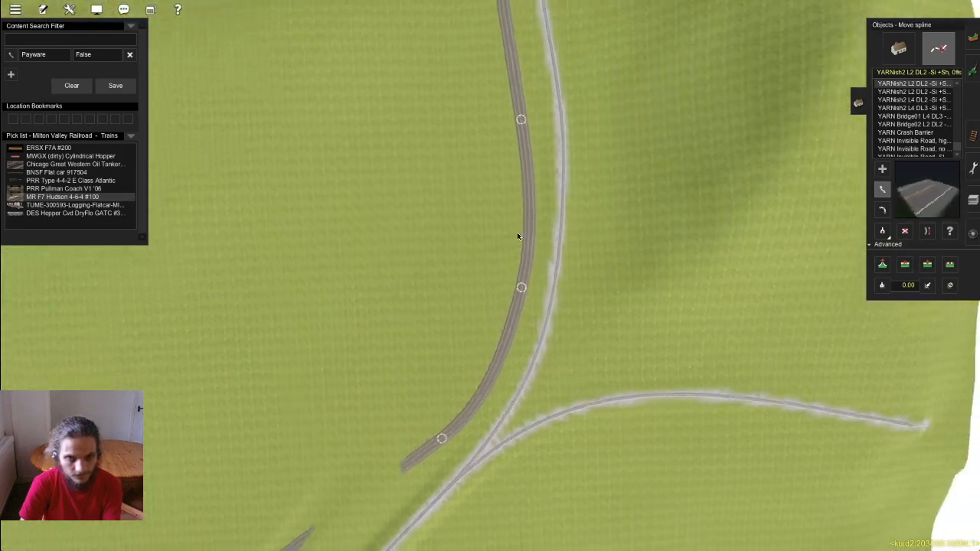
pyautogui.moveTo(486, 384); pyautogui.dragTo(485, 383)
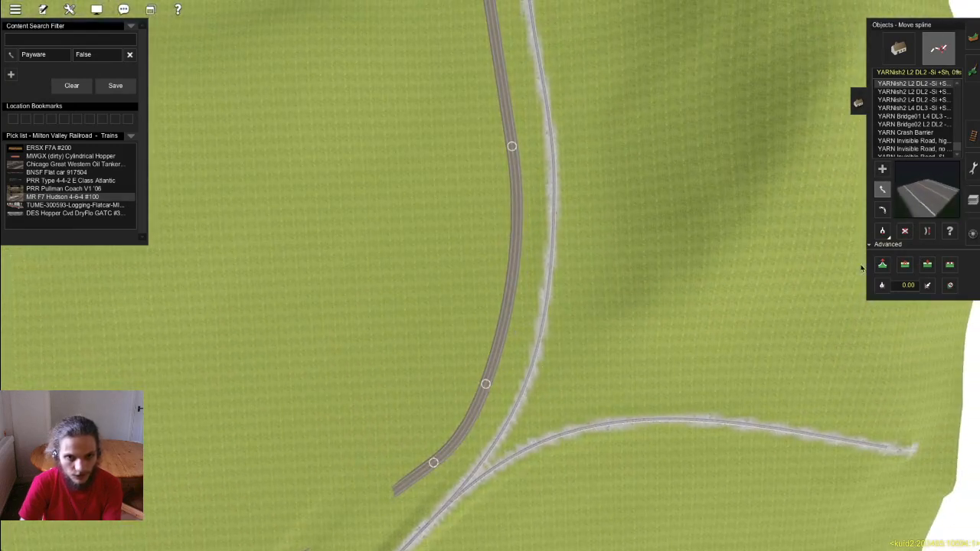
# Step: Insert another spline point in the long curve beside the track, and fine-tune the neighbouring point to smooth the bend
pyautogui.click(514, 243)
pyautogui.moveTo(514, 243)
pyautogui.mouseDown()
pyautogui.moveTo(512, 267)
pyautogui.moveTo(516, 258)
pyautogui.mouseUp()
pyautogui.moveTo(485, 384); pyautogui.dragTo(491, 374)
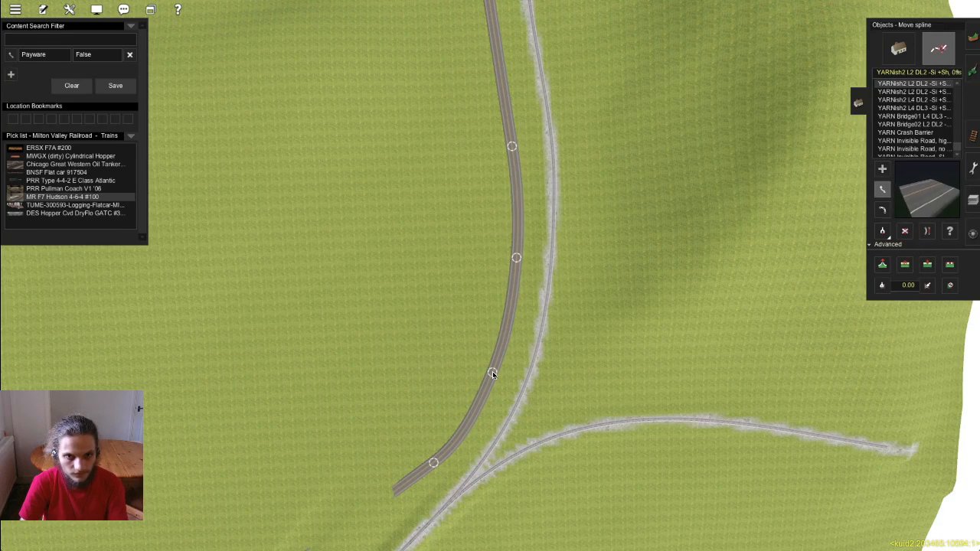
# Step: Adjust the height of the spline point at the road's end, beside the end of the railway track
pyautogui.moveTo(440, 427); pyautogui.dragTo(811, 272, button='right')
pyautogui.press('h')
pyautogui.click(517, 289)
pyautogui.moveTo(518, 289); pyautogui.dragTo(477, 323, button='right')
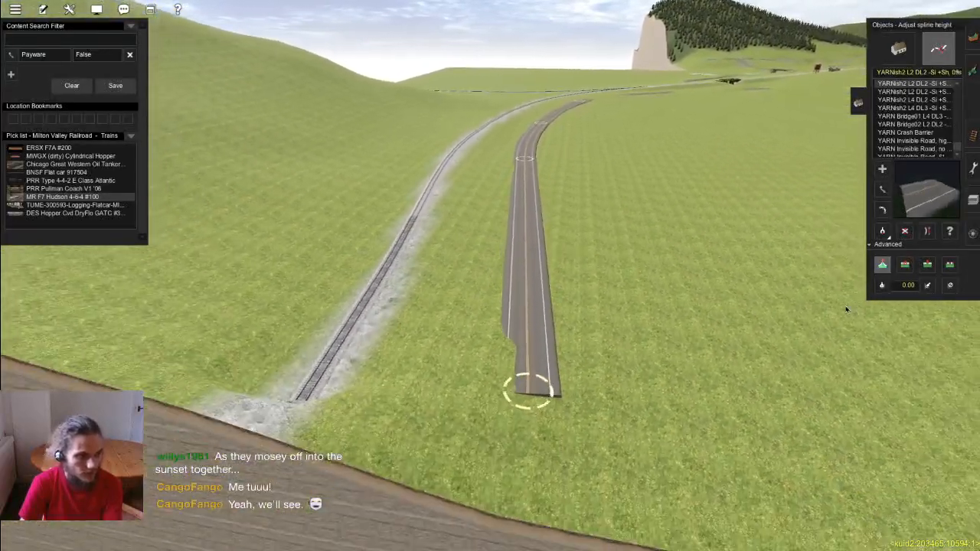
pyautogui.moveTo(520, 233); pyautogui.dragTo(557, 193, button='right')
# Step: Travel across the route to the timber yard and pick up its unmarked road spline, YARNish2 L2 DL0 -Si -Sh, for placement
pyautogui.press('g')
pyautogui.press('m')
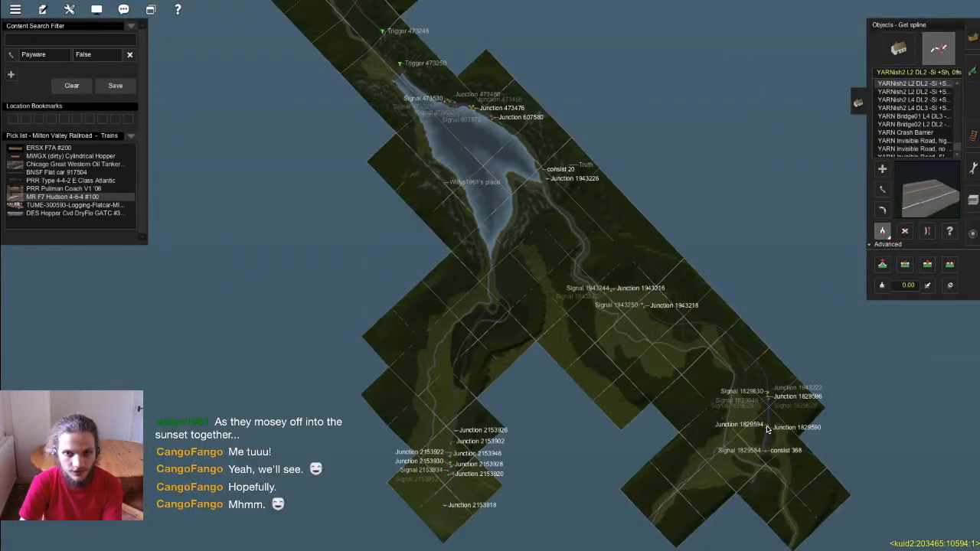
pyautogui.scroll(5, 767, 431)
pyautogui.press('m')
pyautogui.scroll(-10, 476, 305)
pyautogui.press('m')
pyautogui.scroll(-2, 652, 263)
pyautogui.rightClick(813, 206)
pyautogui.rightClick(515, 394)
pyautogui.moveTo(518, 395); pyautogui.dragTo(428, 415, button='right')
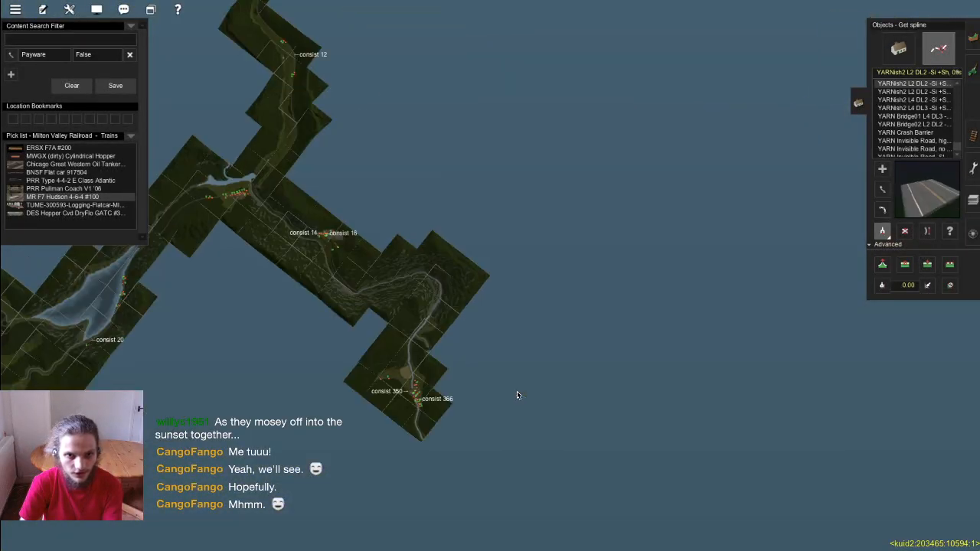
pyautogui.scroll(15, 466, 325)
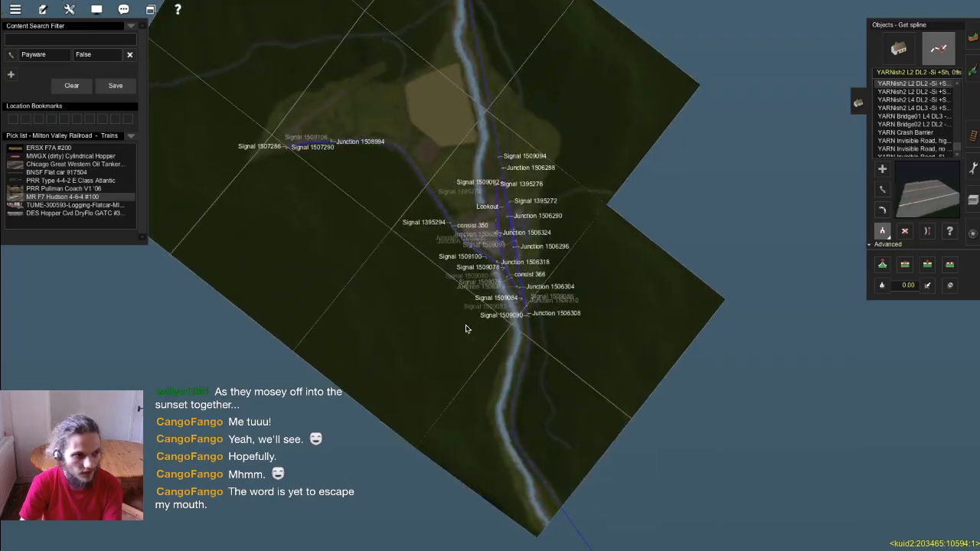
pyautogui.scroll(-10, 478, 281)
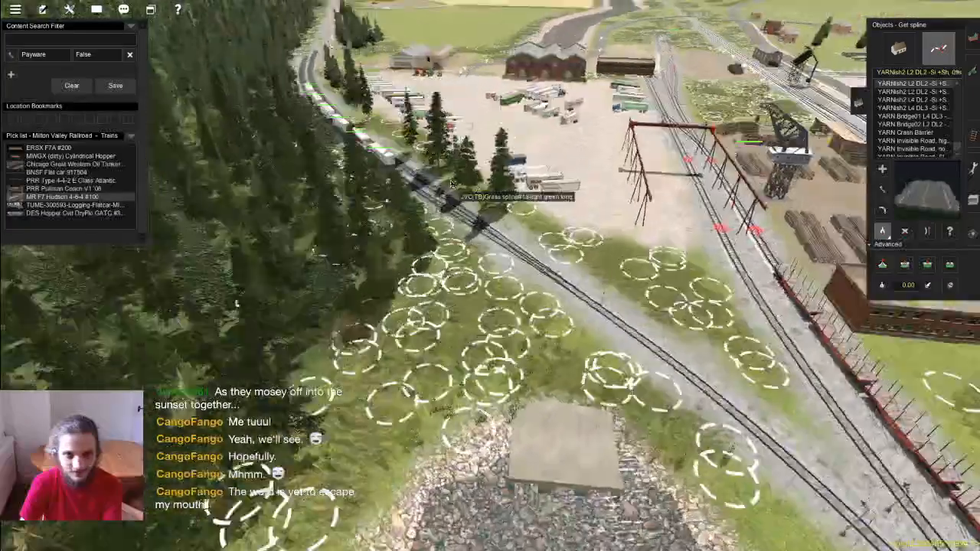
pyautogui.moveTo(451, 184); pyautogui.dragTo(565, 280, button='right')
pyautogui.press('Up')
pyautogui.scroll(-15, 565, 280)
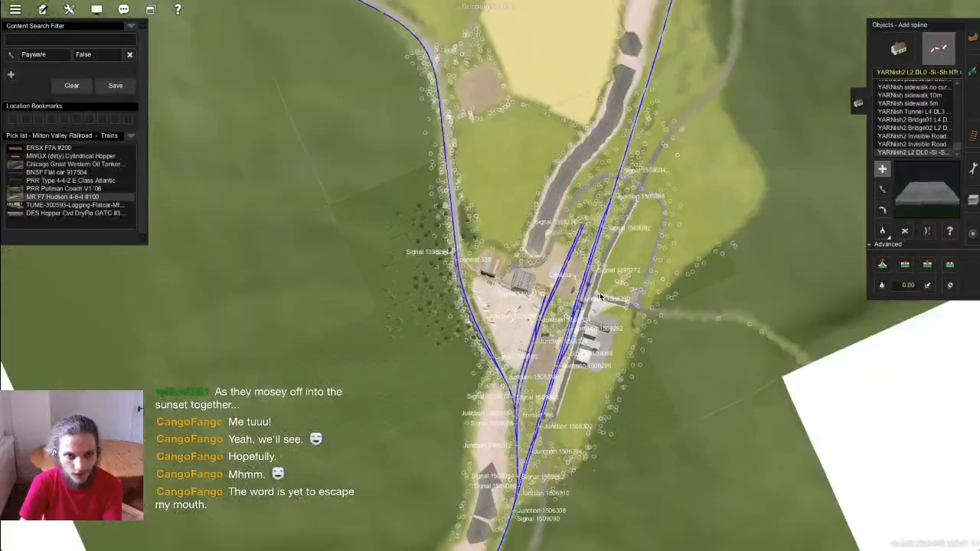
# Step: Return to the railway bridge and lay a side road that branches off past the bend and curves round toward the sidings
pyautogui.moveTo(293, 163); pyautogui.dragTo(470, 215, button='right')
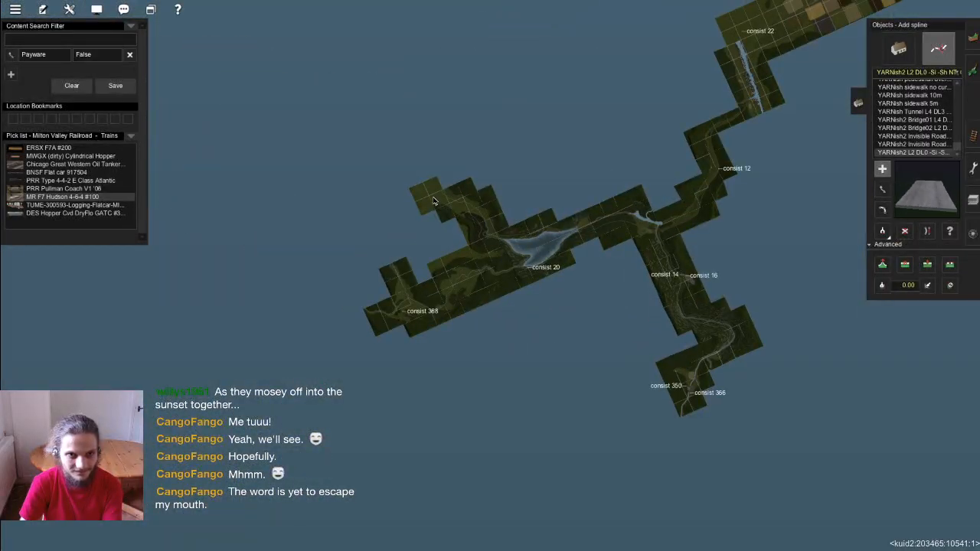
pyautogui.scroll(15, 462, 212)
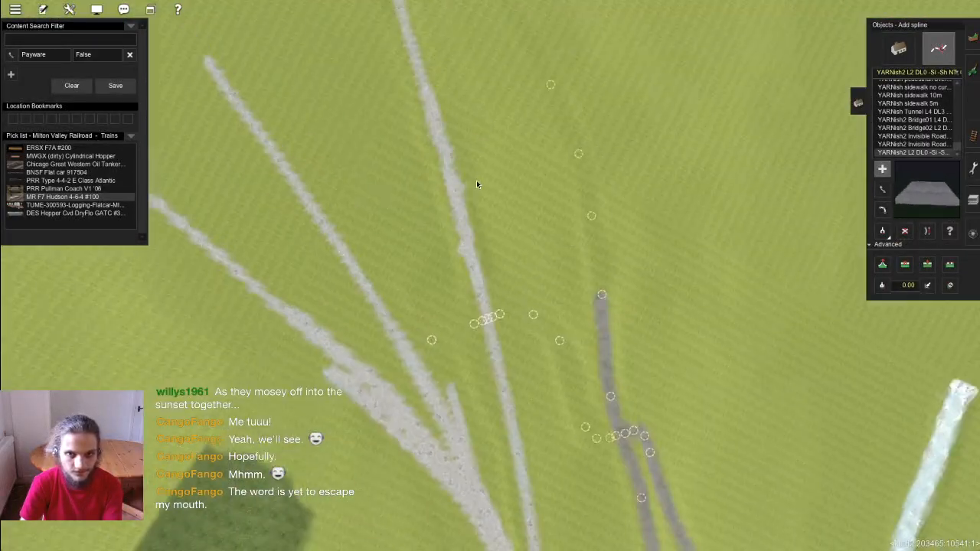
pyautogui.moveTo(476, 184); pyautogui.dragTo(534, 300, button='right')
pyautogui.scroll(5, 467, 260)
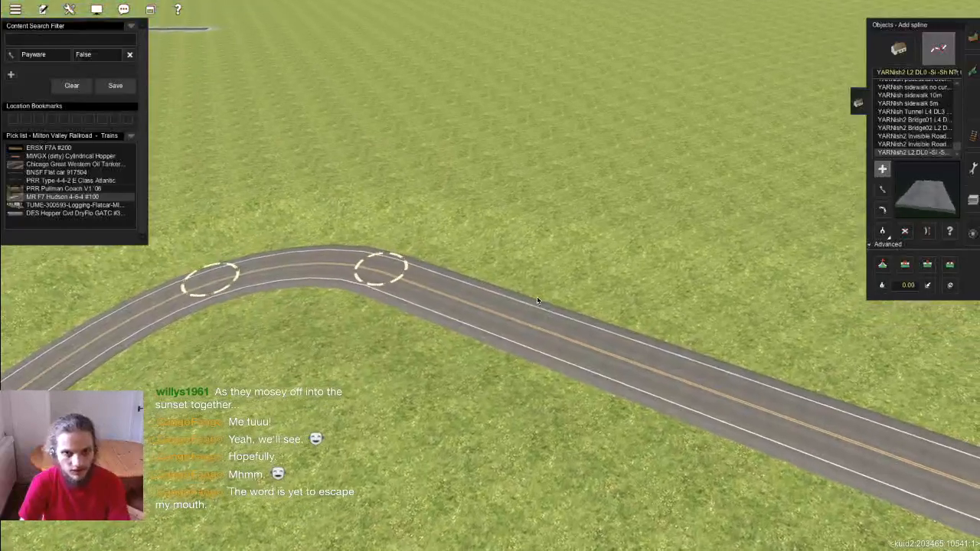
pyautogui.click(554, 306)
pyautogui.click(650, 145)
pyautogui.moveTo(617, 181); pyautogui.dragTo(513, 252, button='right')
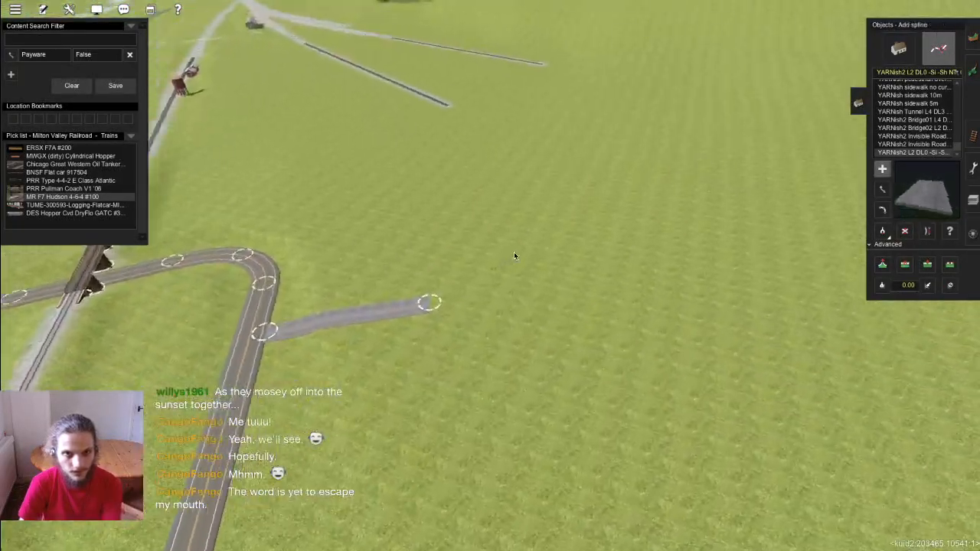
pyautogui.click(395, 333)
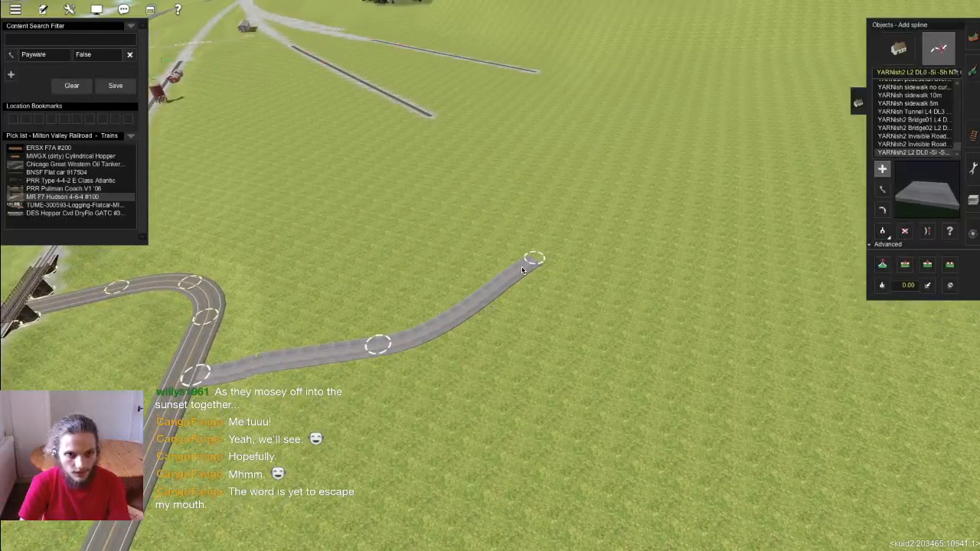
pyautogui.click(548, 157)
pyautogui.rightClick(513, 122)
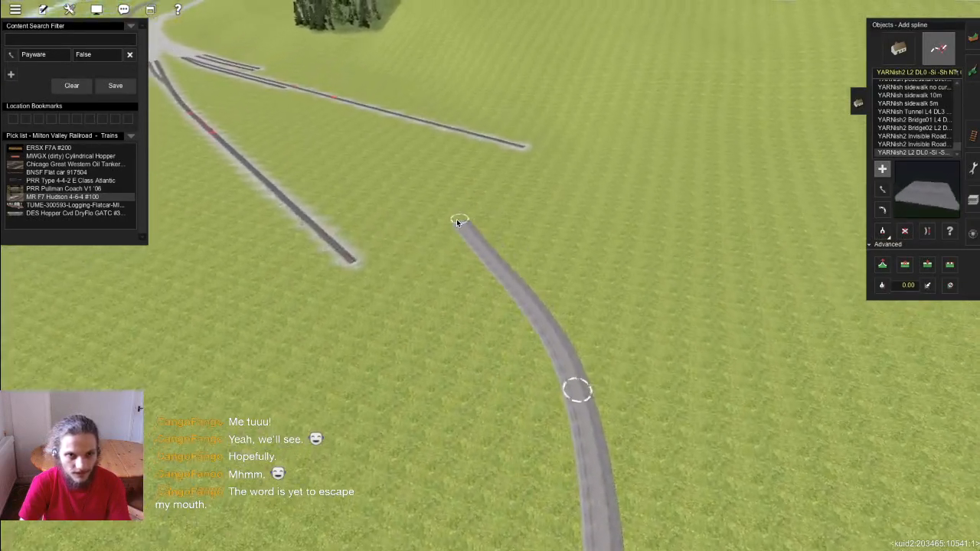
# Step: Move the side road's last spline points closer to the siding tracks to reshape its final curve
pyautogui.press('Down')
pyautogui.press('m')
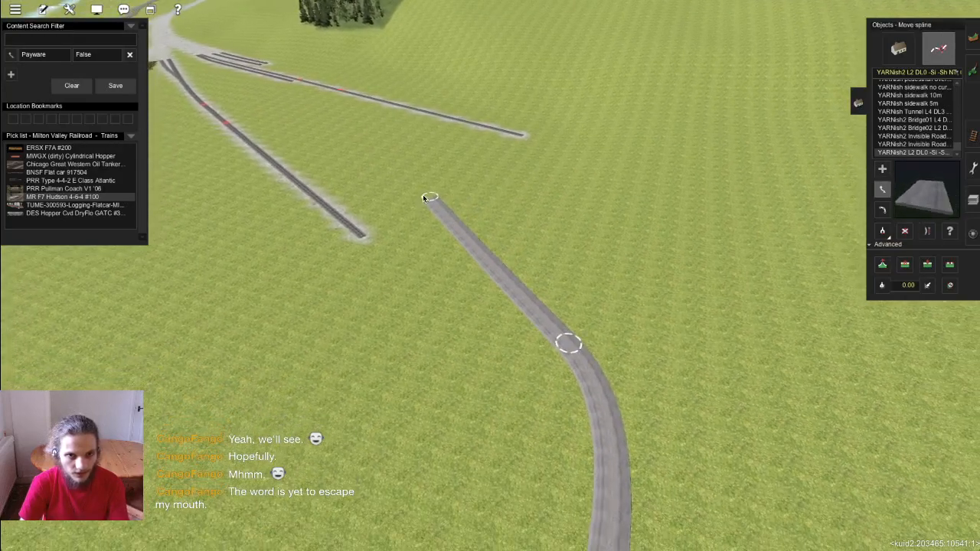
pyautogui.moveTo(567, 337); pyautogui.dragTo(548, 272)
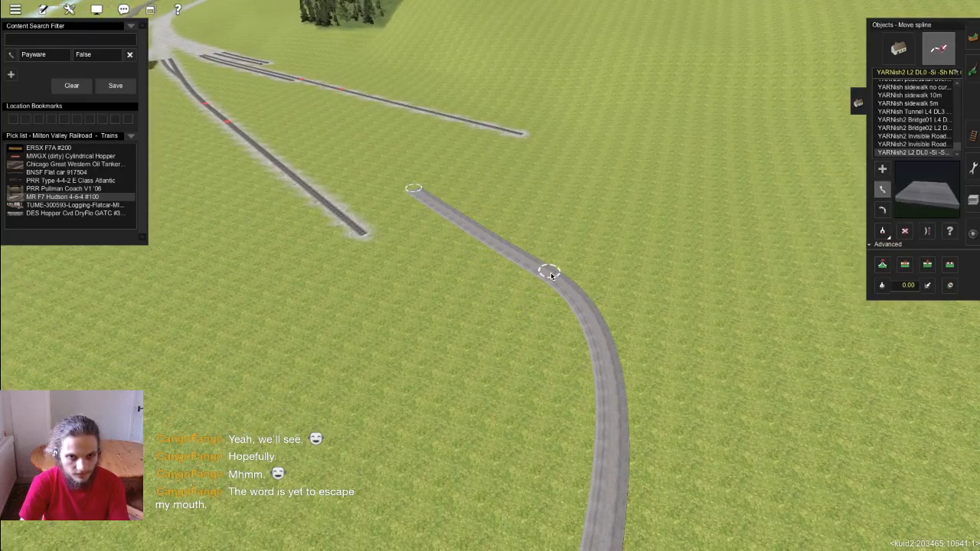
pyautogui.rightClick(451, 378)
pyautogui.scroll(-4, 502, 284)
pyautogui.press('Up')
pyautogui.press('Left')
pyautogui.press('Up')
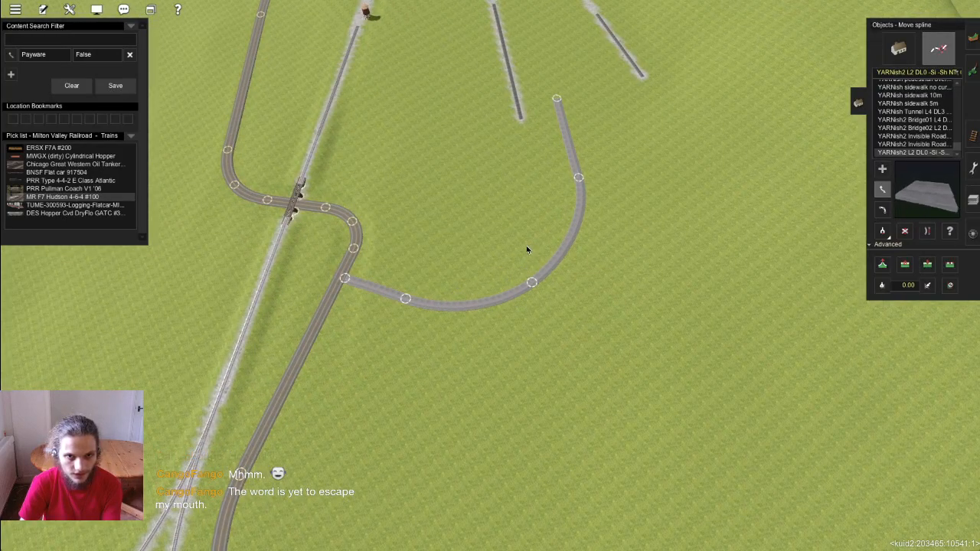
# Step: Activate the Flatten spline tool near the side road's junction with the main road
pyautogui.rightClick(527, 250)
pyautogui.press('Up')
pyautogui.press('Down')
pyautogui.press('Left')
pyautogui.rightClick(416, 288)
pyautogui.scroll(3, 638, 312)
pyautogui.click(949, 265)
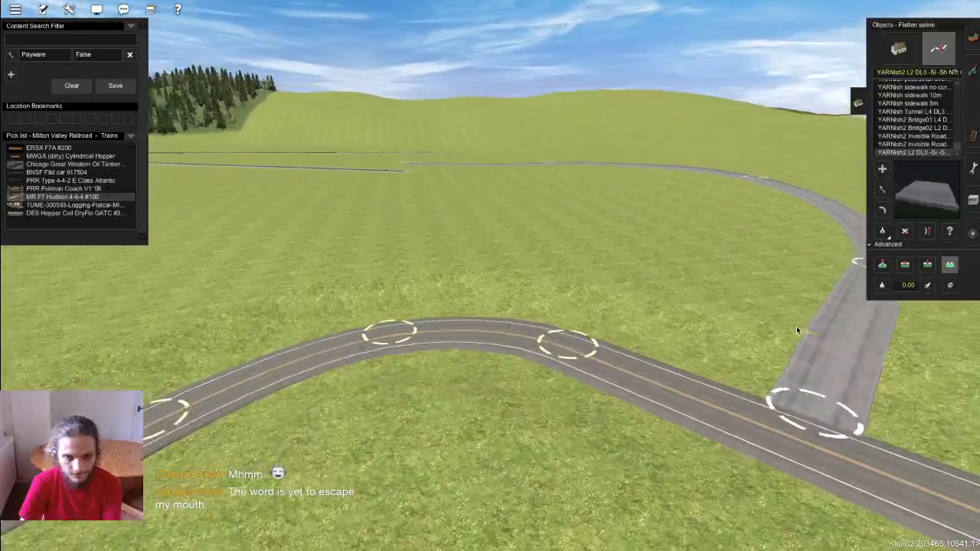
# Step: Examine the side road, the railway bridge and the siding tracks from several angles
pyautogui.scroll(-5, 631, 307)
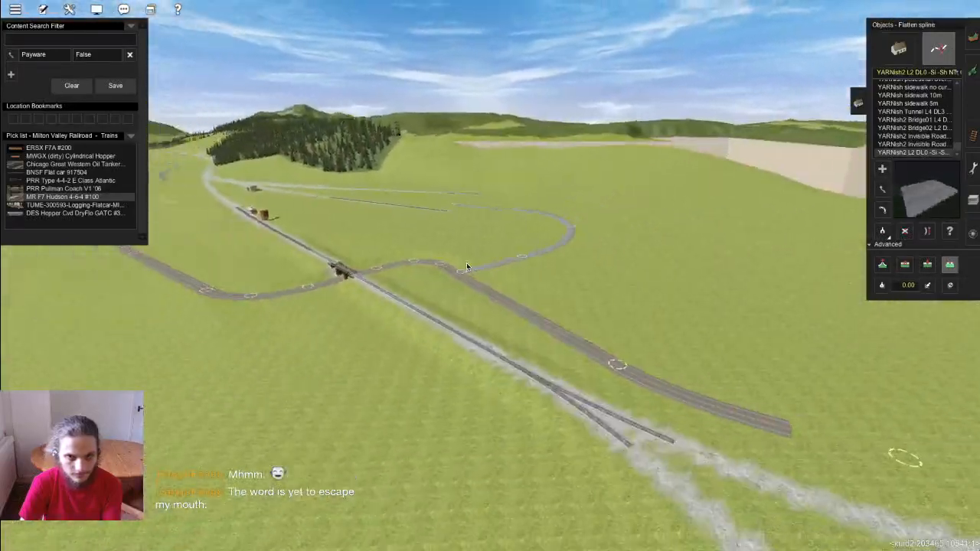
pyautogui.rightClick(466, 262)
pyautogui.press('Up')
pyautogui.press('Right')
pyautogui.press('Down')
pyautogui.press('Right')
pyautogui.press('Up')
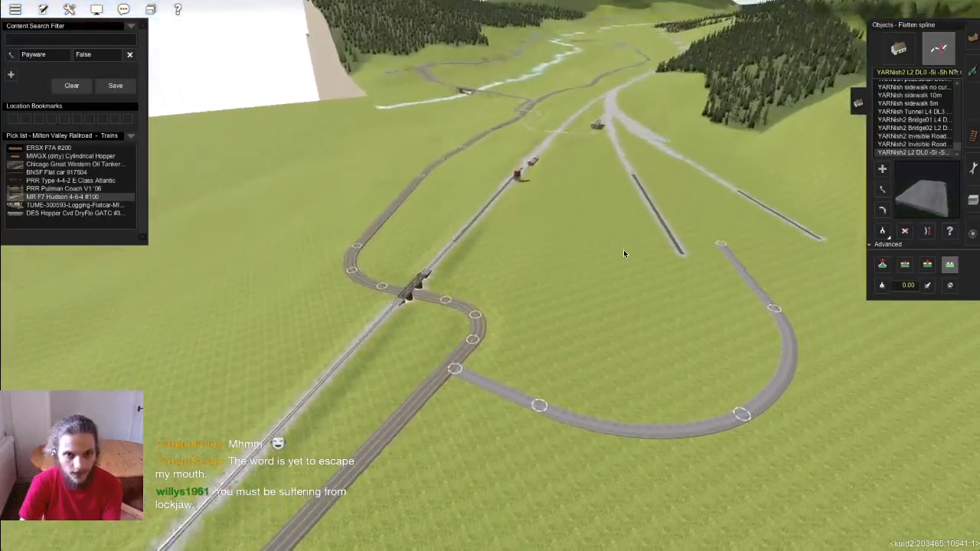
pyautogui.press('Down')
pyautogui.hotkey('ctrl', 'F2')
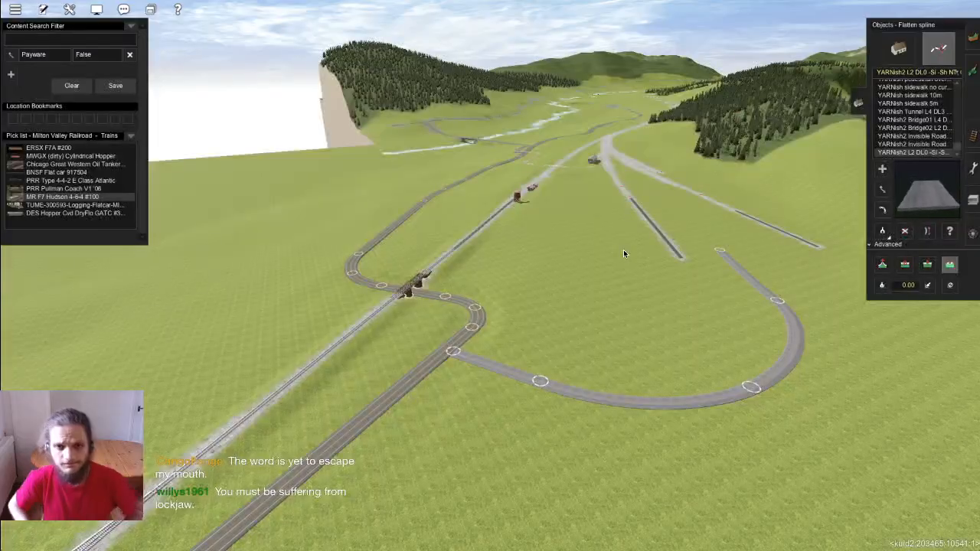
pyautogui.moveTo(622, 259); pyautogui.dragTo(495, 257, button='right')
pyautogui.press('Left')
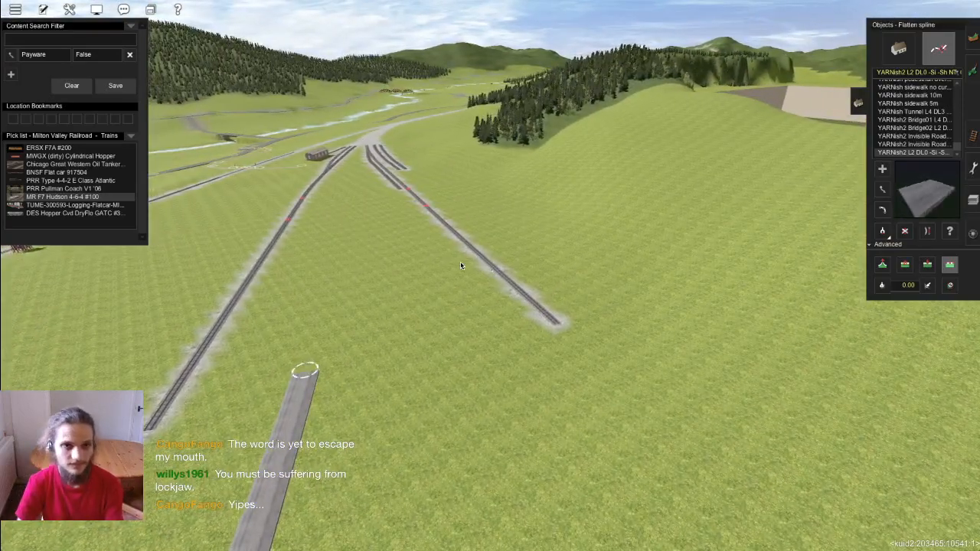
pyautogui.rightClick(298, 226)
pyautogui.press('Left')
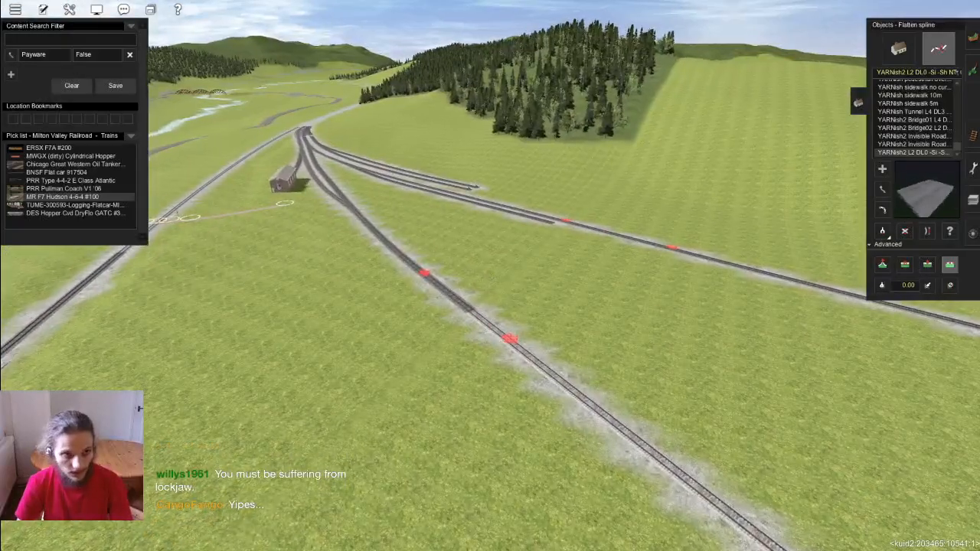
# Step: Switch to the browser and view the ant photo and introduction in the Wikipedia article on Odontomachus
pyautogui.hotkey('alt', 'Tab')
pyautogui.hotkey('alt', 'Tab')
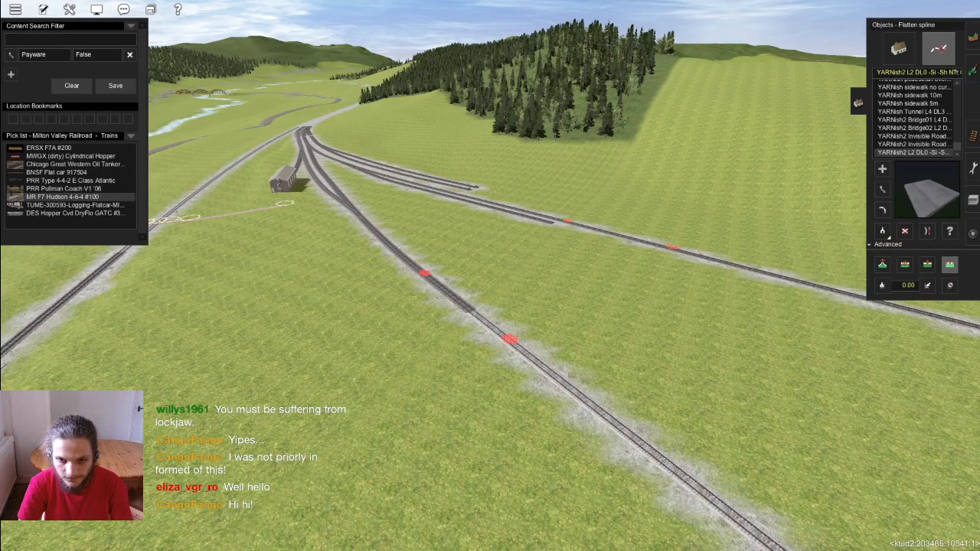
pyautogui.moveTo(979, 526); pyautogui.dragTo(228, 75)
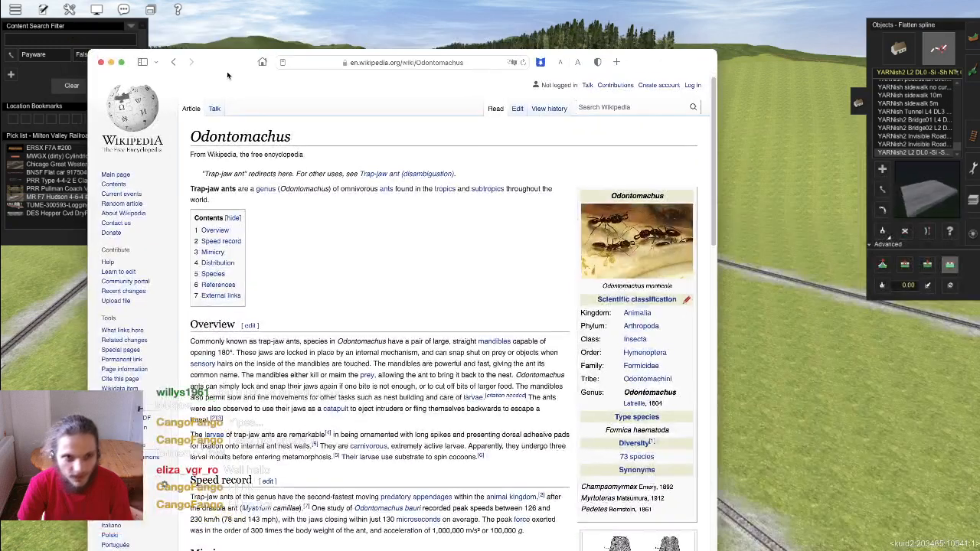
pyautogui.click(619, 227)
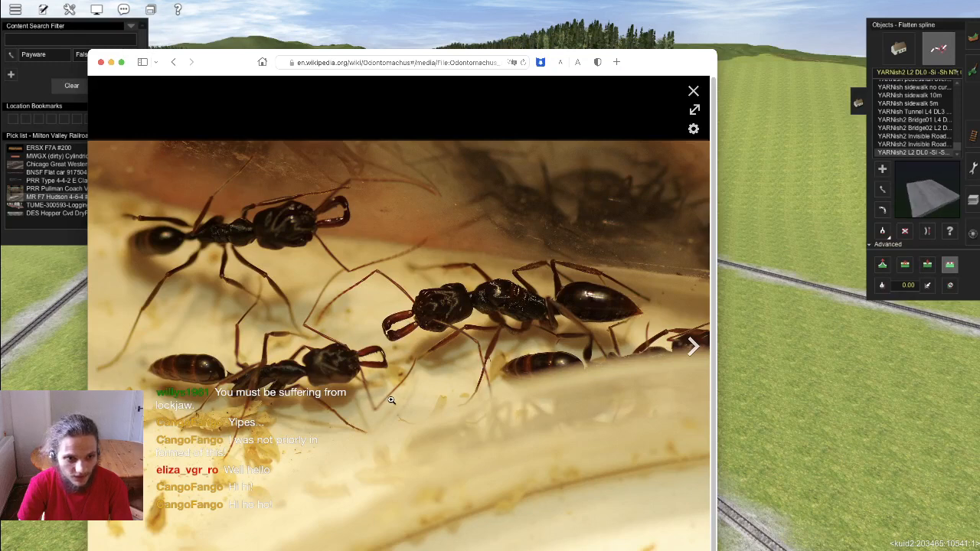
pyautogui.press('Escape')
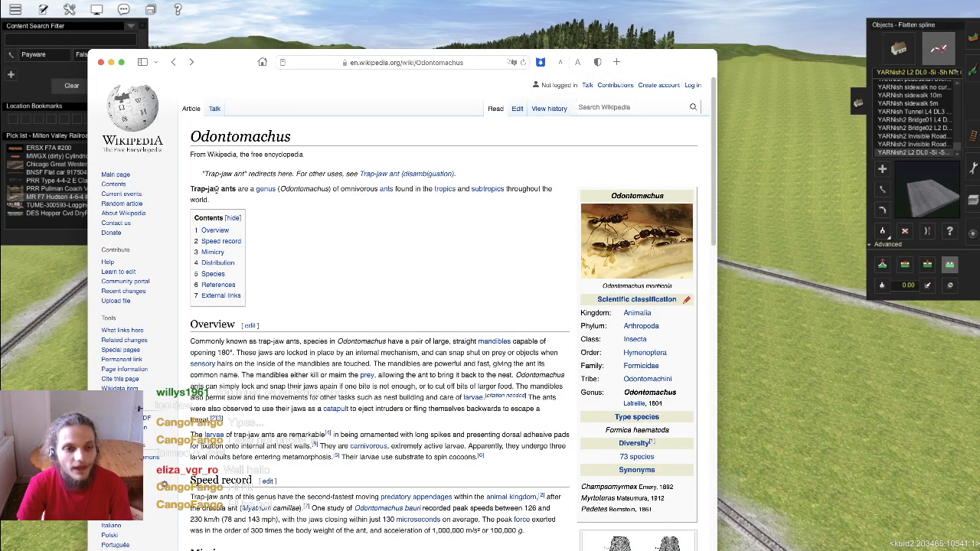
pyautogui.moveTo(216, 189); pyautogui.dragTo(191, 191)
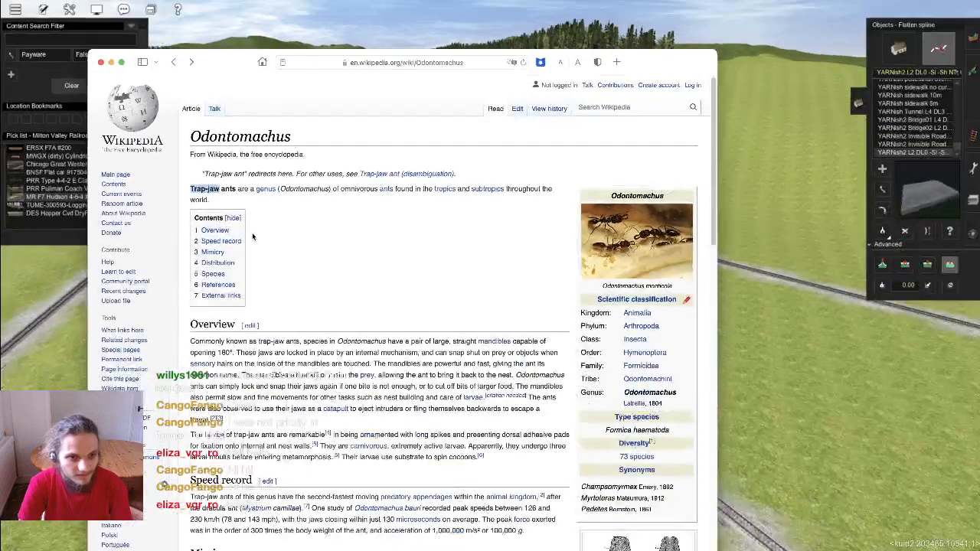
# Step: Switch back to Trainz and inspect the ground between the two sidings and the side road's end
pyautogui.press('super+Tab')
pyautogui.press('Left')
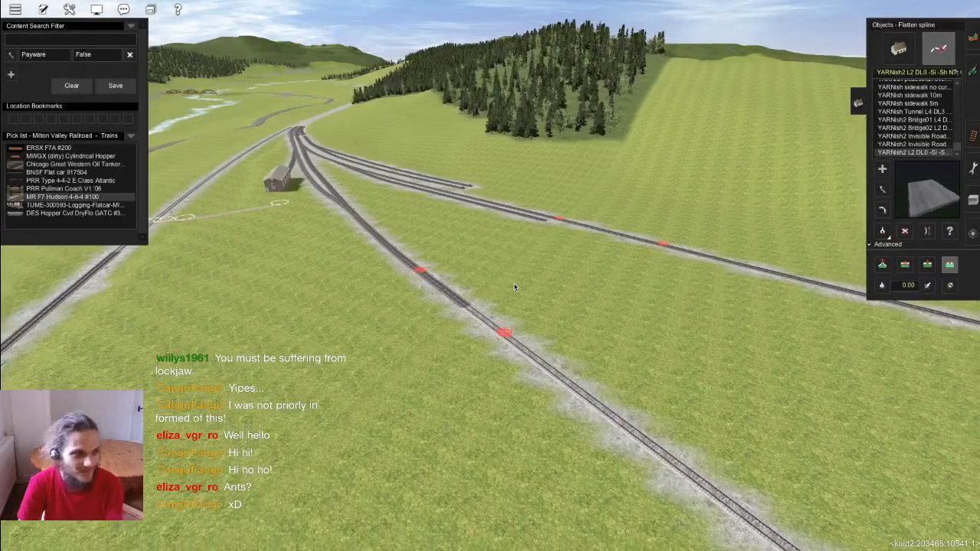
pyautogui.press('Left')
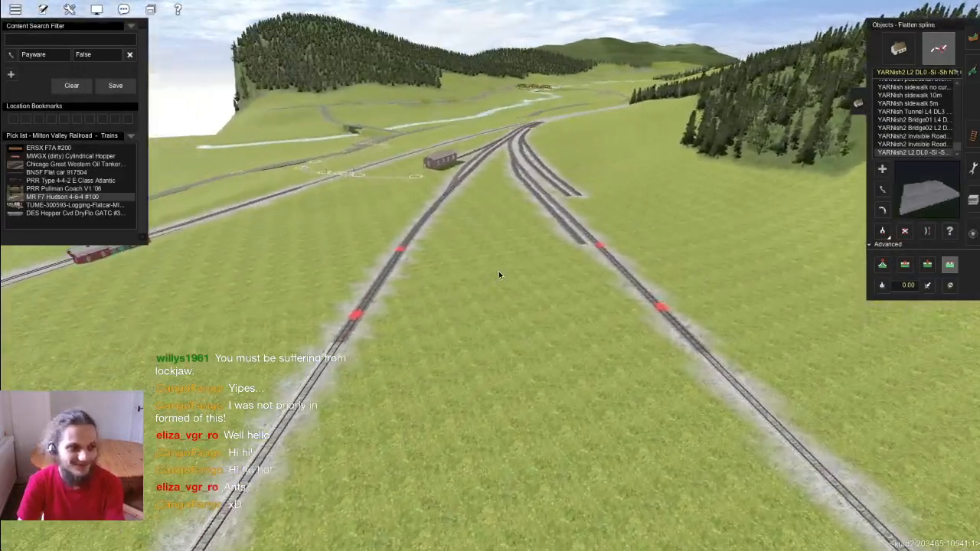
pyautogui.scroll(-4, 490, 284)
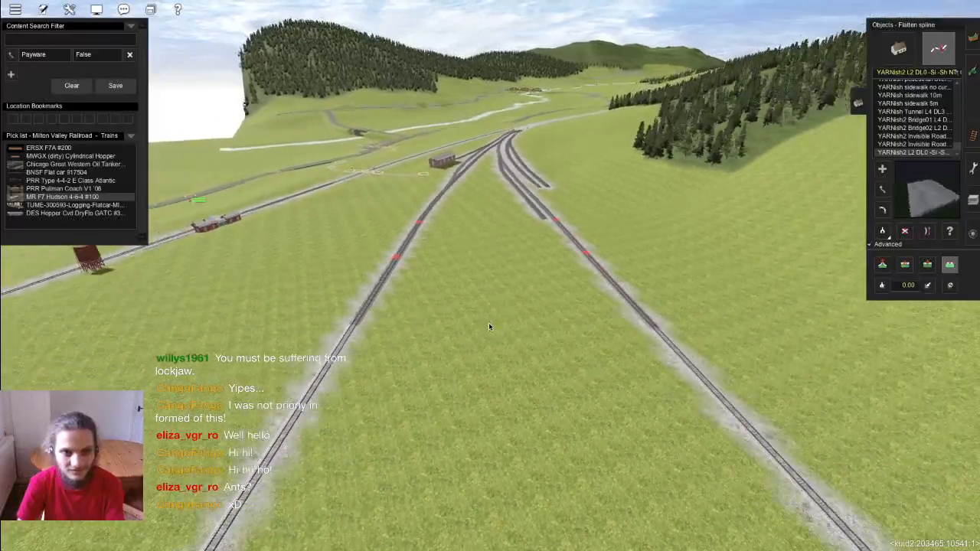
pyautogui.rightClick(489, 327)
pyautogui.press('Right')
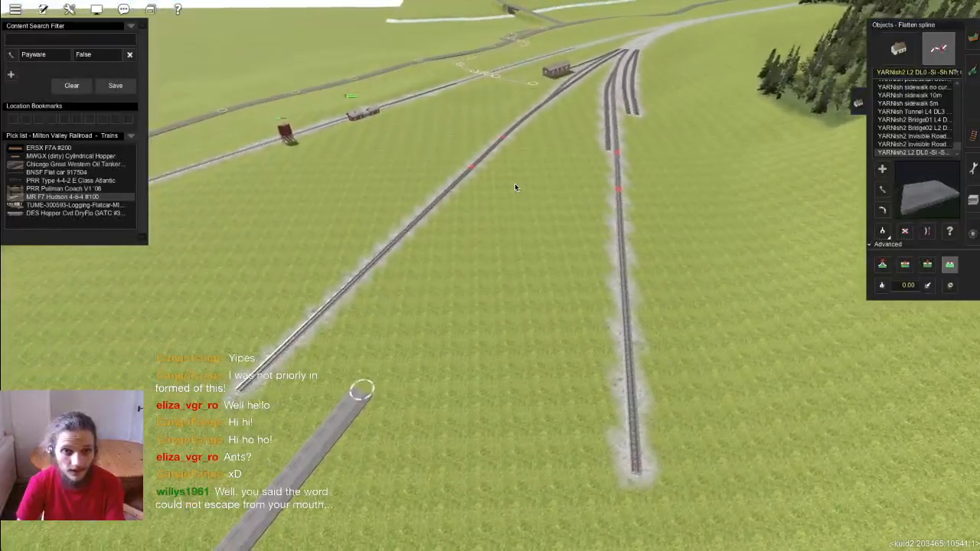
# Step: Examine the new sidings beside the main line and the track markers on them from several angles
pyautogui.rightClick(521, 190)
pyautogui.press('Left')
pyautogui.press('Left')
pyautogui.press('Left')
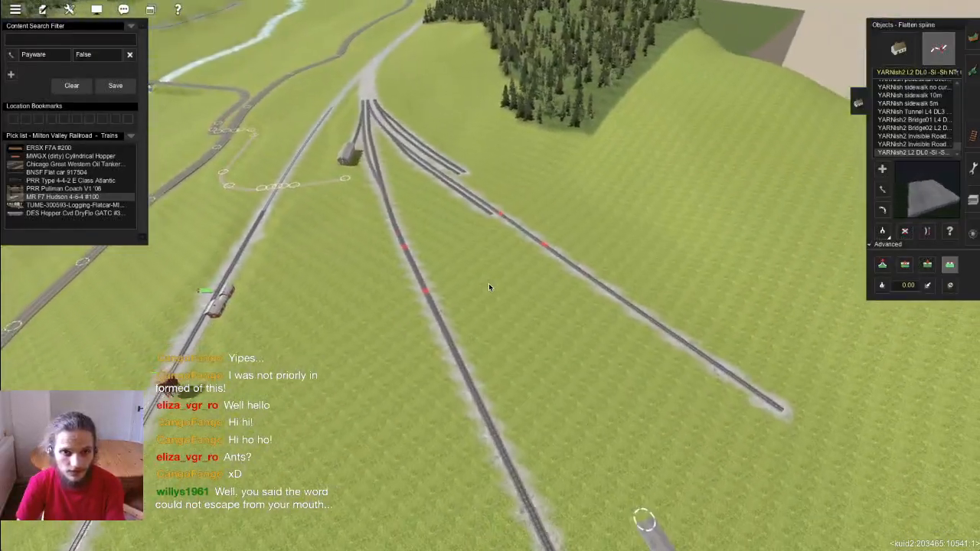
pyautogui.press('Left')
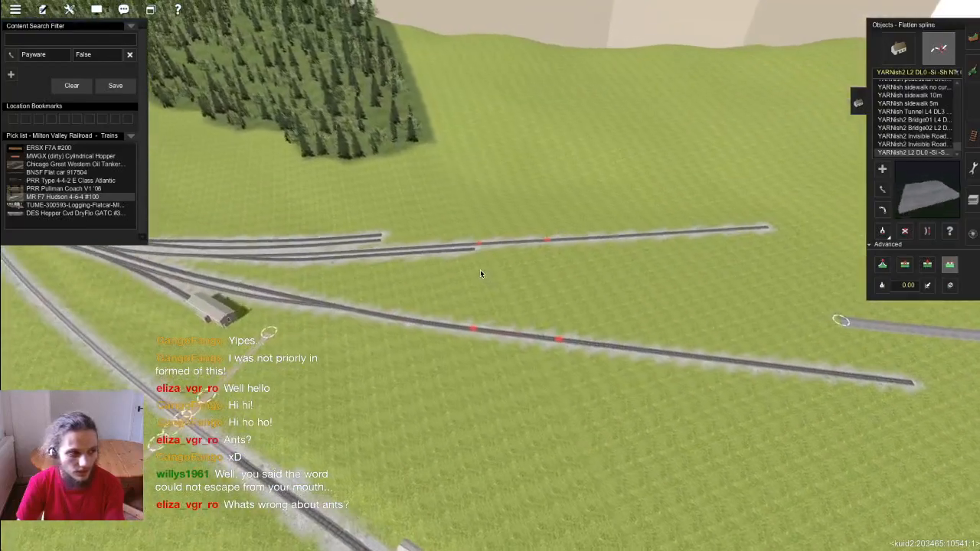
pyautogui.press('Left')
pyautogui.press('Down')
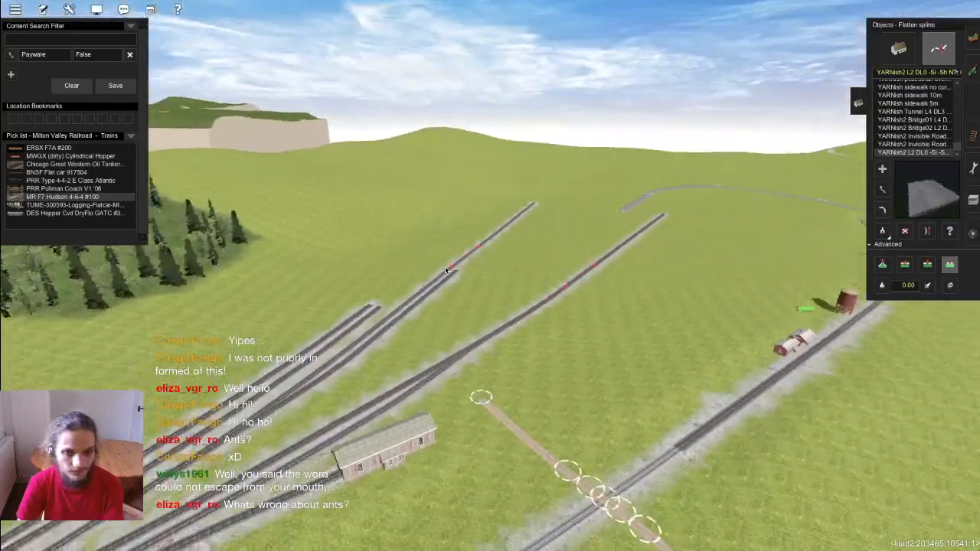
pyautogui.press('Up')
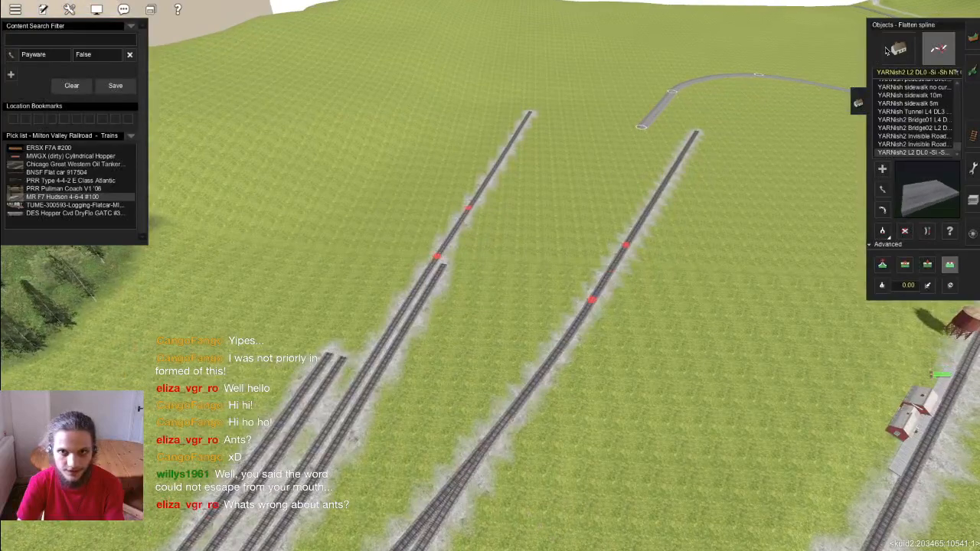
# Step: Switch to adding scenery objects and bring the industrial district at the far end of the route into view
pyautogui.click(893, 49)
pyautogui.scroll(-15, 598, 283)
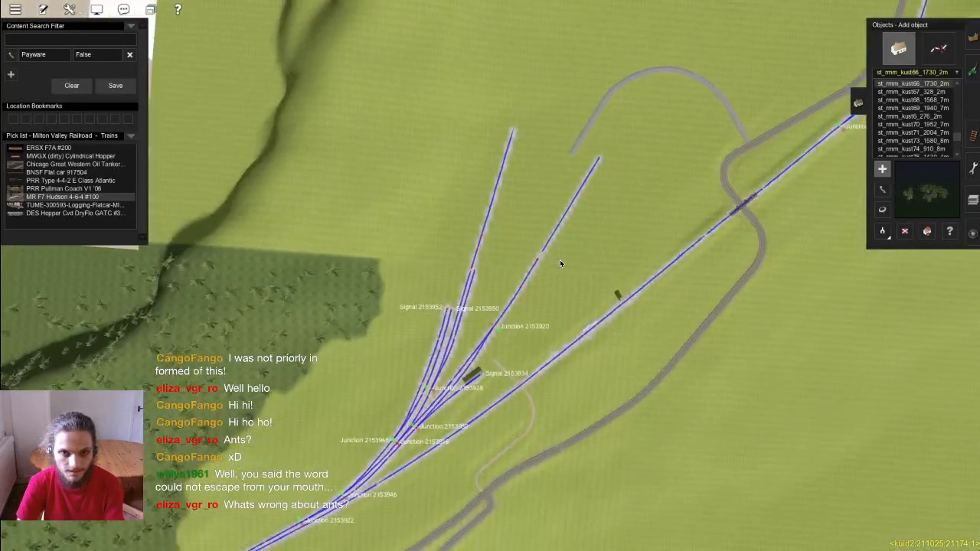
pyautogui.scroll(-5, 383, 433)
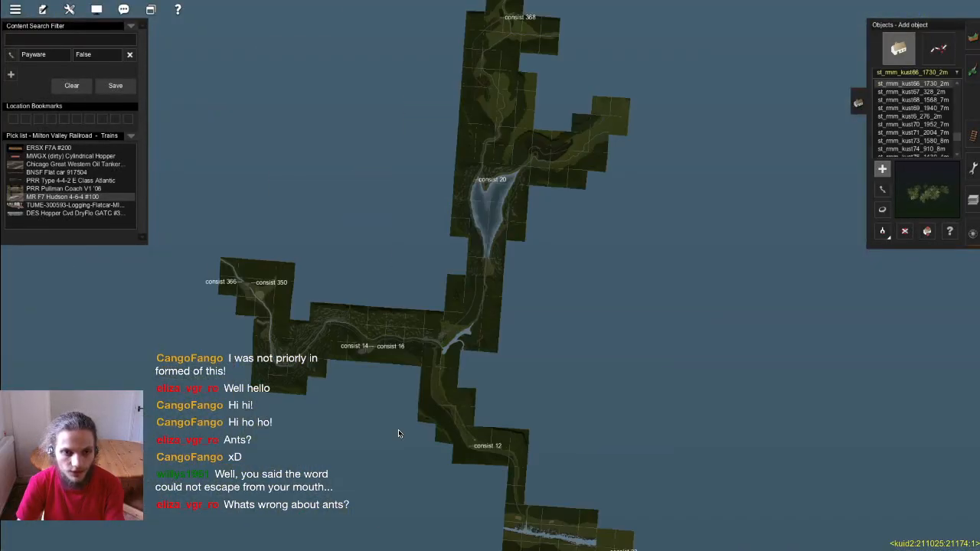
pyautogui.rightClick(540, 480)
pyautogui.rightClick(519, 472)
pyautogui.rightClick(486, 465)
pyautogui.rightClick(473, 443)
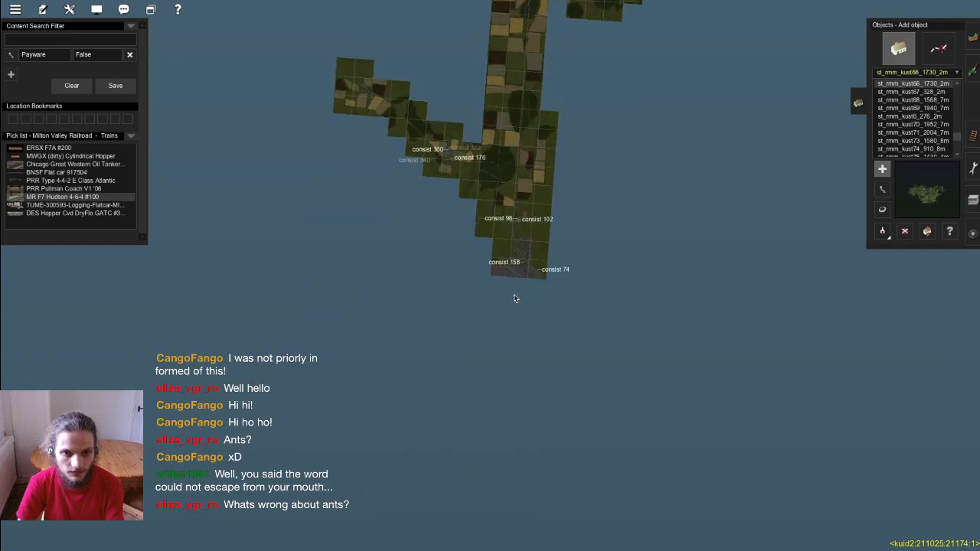
pyautogui.scroll(2, 511, 243)
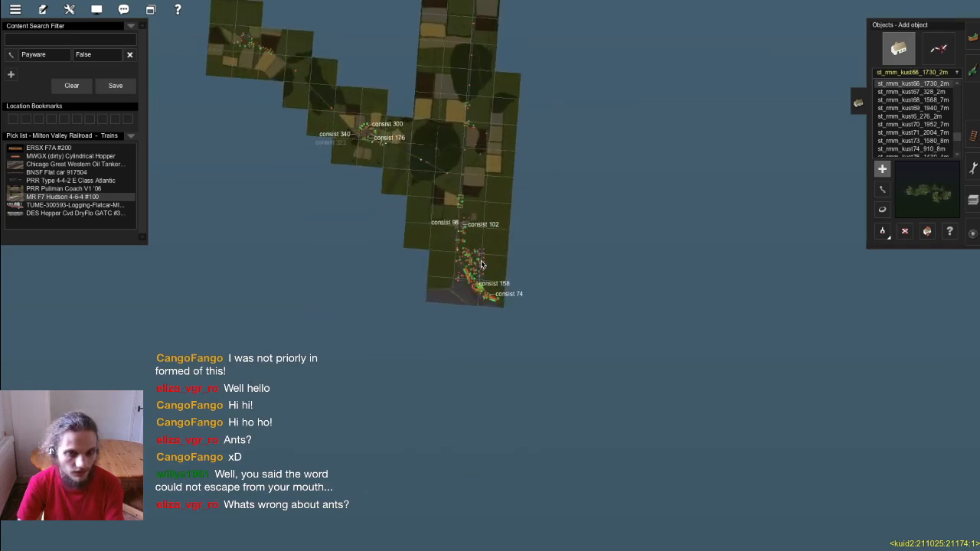
pyautogui.scroll(5, 481, 263)
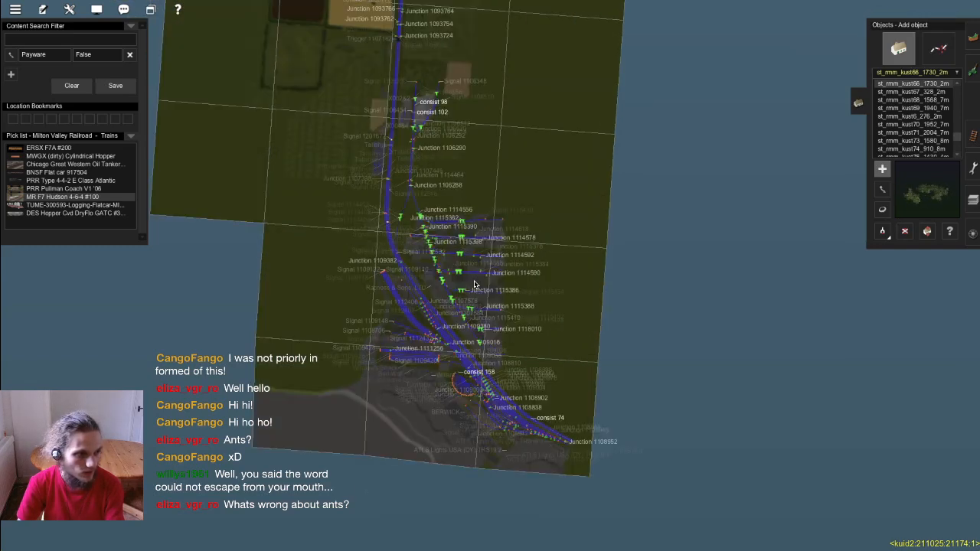
pyautogui.scroll(5, 473, 284)
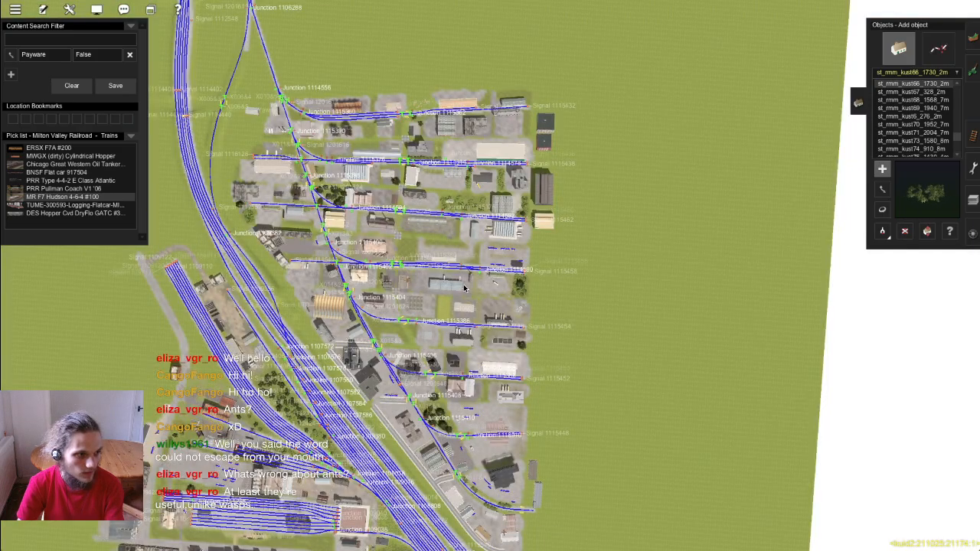
pyautogui.scroll(6, 464, 288)
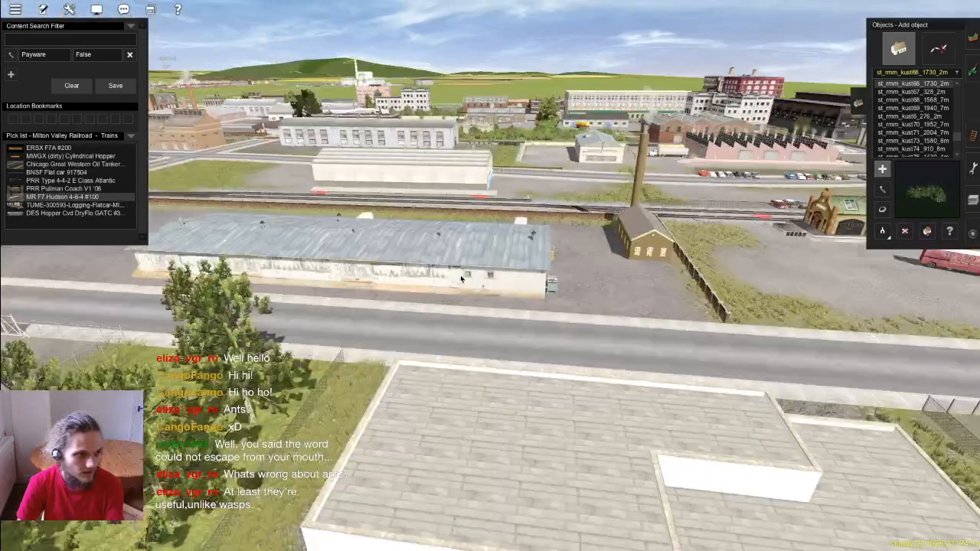
# Step: Examine the rail-served buildings in the industrial district for one that suits the new siding
pyautogui.scroll(-3, 462, 278)
pyautogui.press('Left')
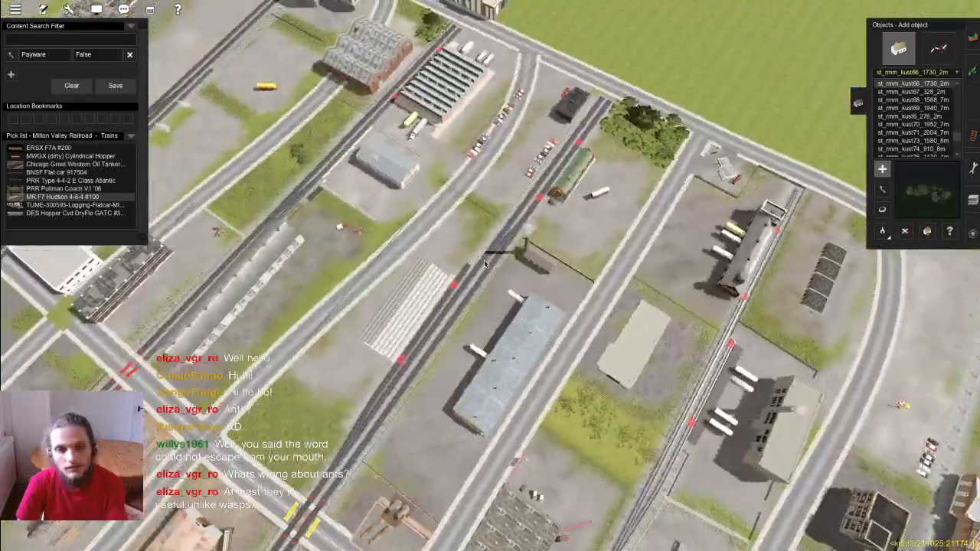
pyautogui.press('Down')
pyautogui.rightClick(472, 265)
pyautogui.scroll(5, 471, 273)
pyautogui.scroll(-5, 443, 304)
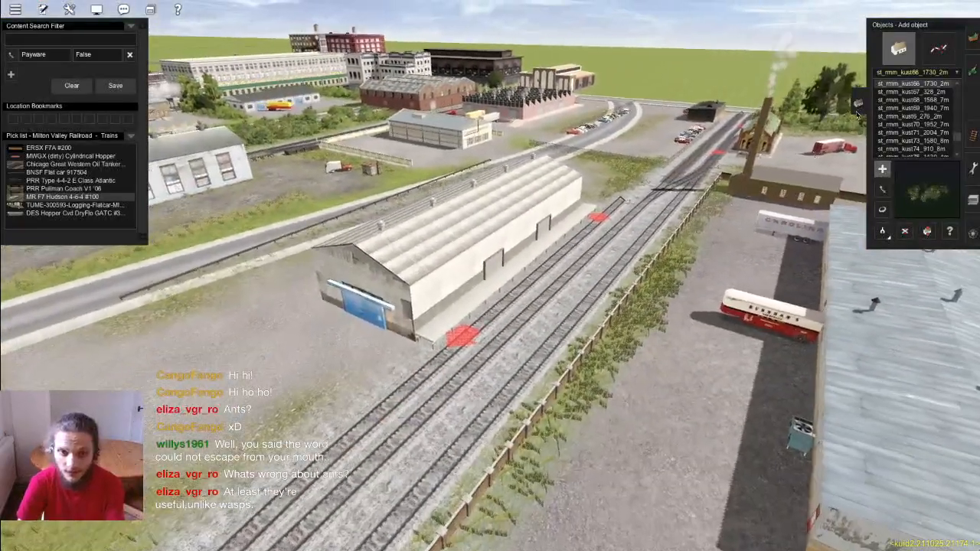
pyautogui.scroll(-3, 588, 294)
pyautogui.scroll(-3, 588, 294)
pyautogui.rightClick(842, 306)
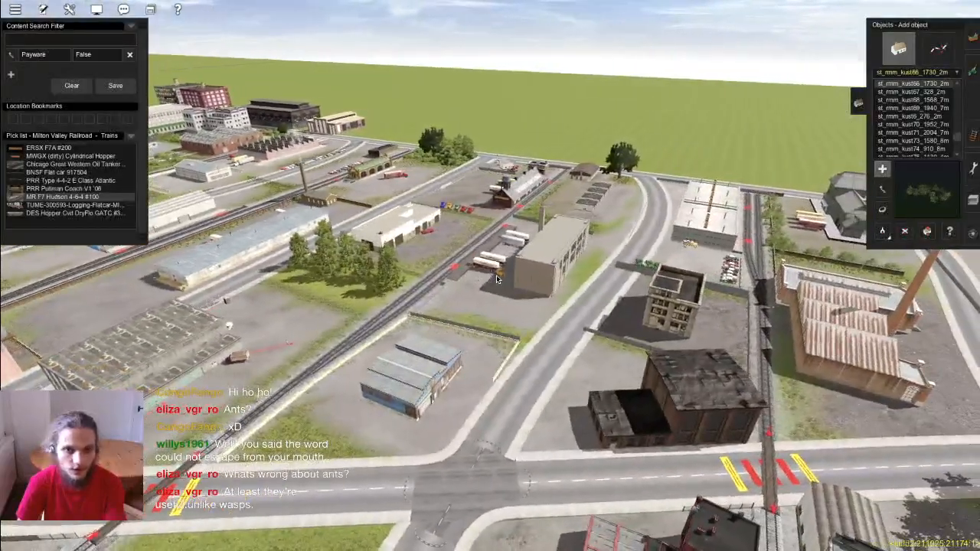
pyautogui.scroll(-5, 528, 280)
pyautogui.scroll(6, 525, 282)
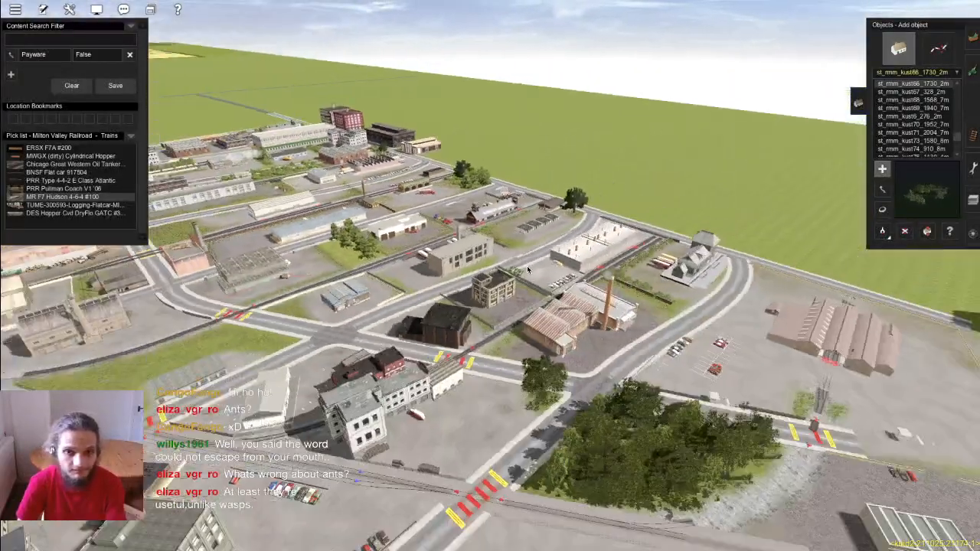
pyautogui.scroll(5, 493, 283)
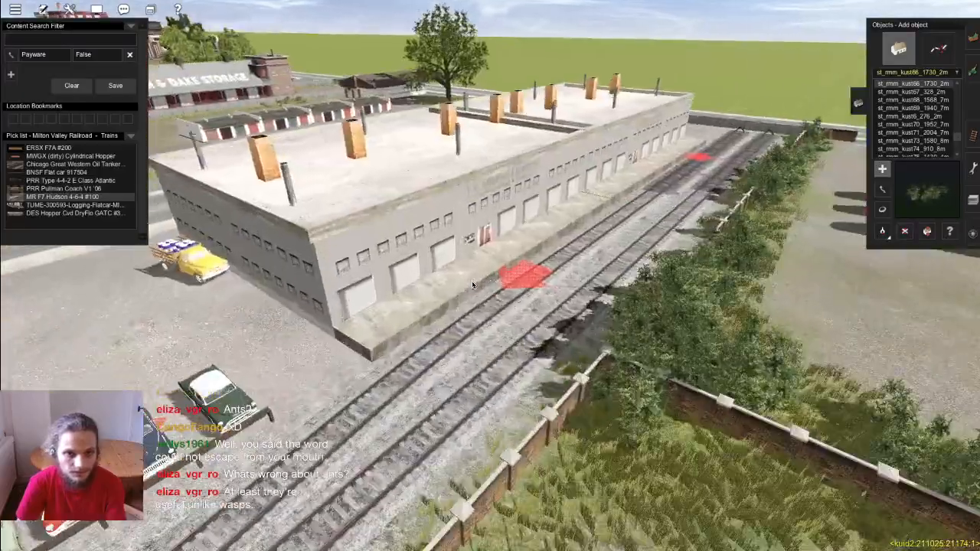
# Step: Pick the grey warehouse with brick chimneys beside the tracks as the object to place
pyautogui.scroll(-4, 905, 228)
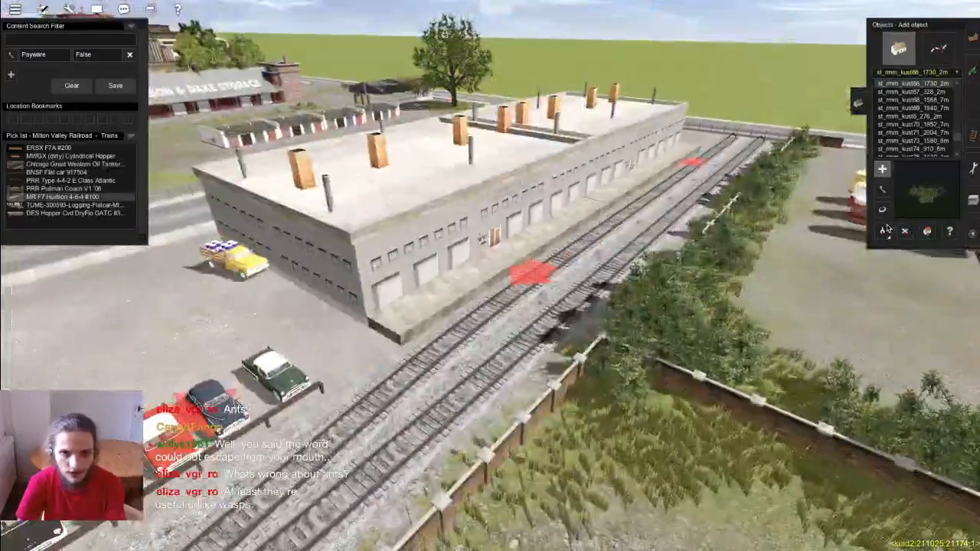
pyautogui.press('Up')
pyautogui.click(882, 231)
pyautogui.click(476, 194)
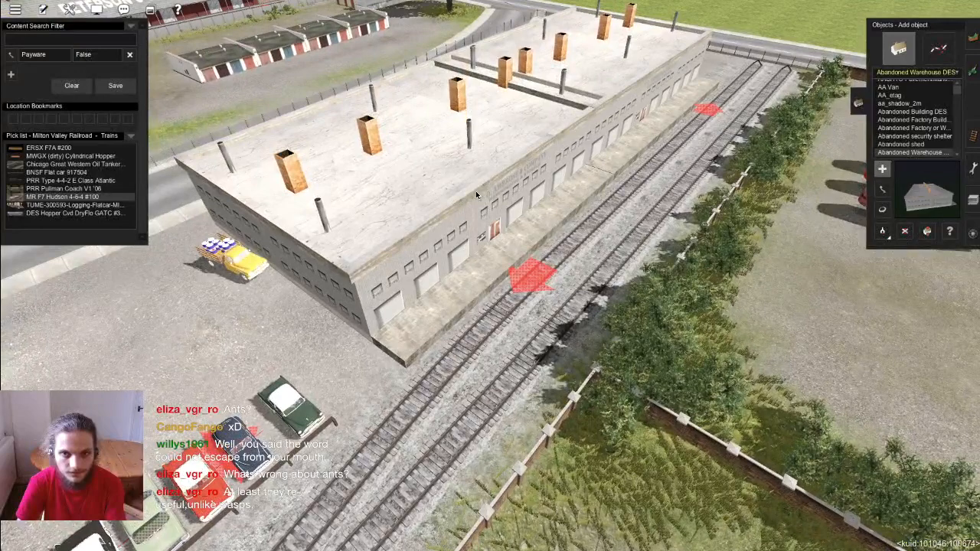
# Step: Return to the new sidings, place an Abandoned Warehouse DES over the marked siding and rotate it roughly parallel to the track
pyautogui.press('m')
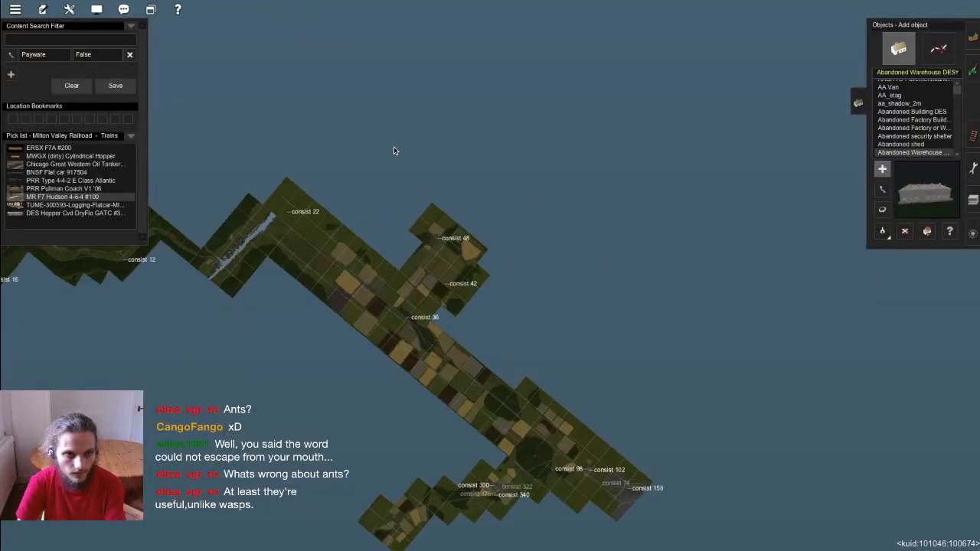
pyautogui.press('Left')
pyautogui.press('Up')
pyautogui.scroll(10, 597, 227)
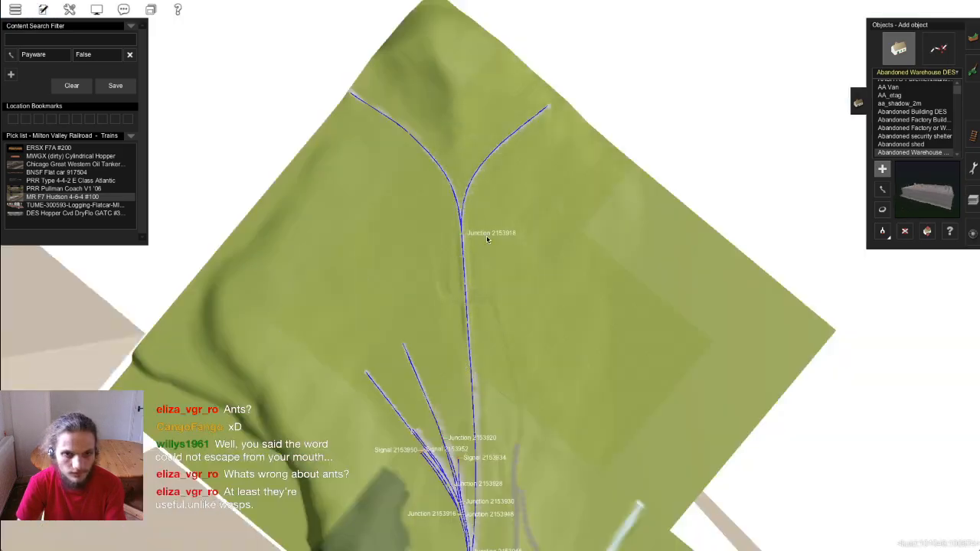
pyautogui.scroll(5, 489, 290)
pyautogui.scroll(-10, 475, 267)
pyautogui.rightClick(468, 439)
pyautogui.press('Left')
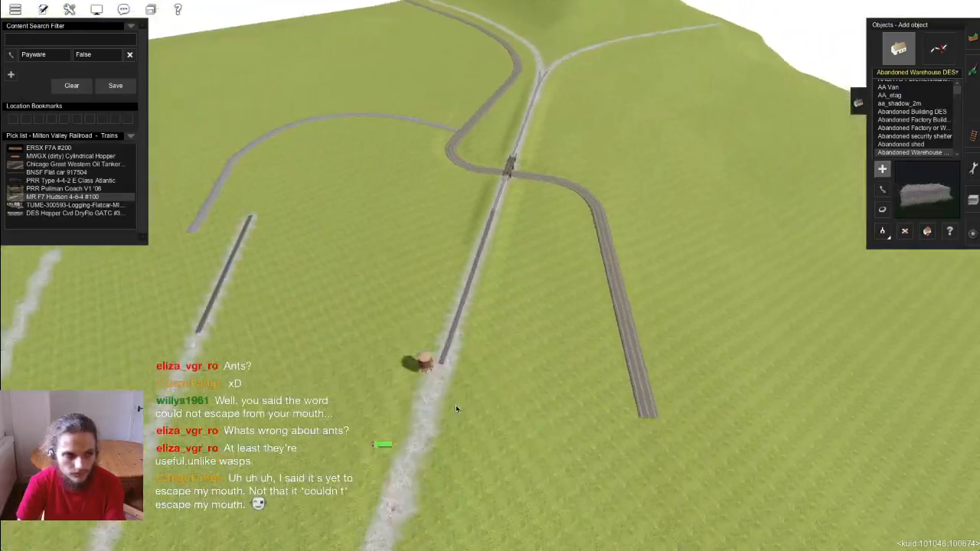
pyautogui.press('Left')
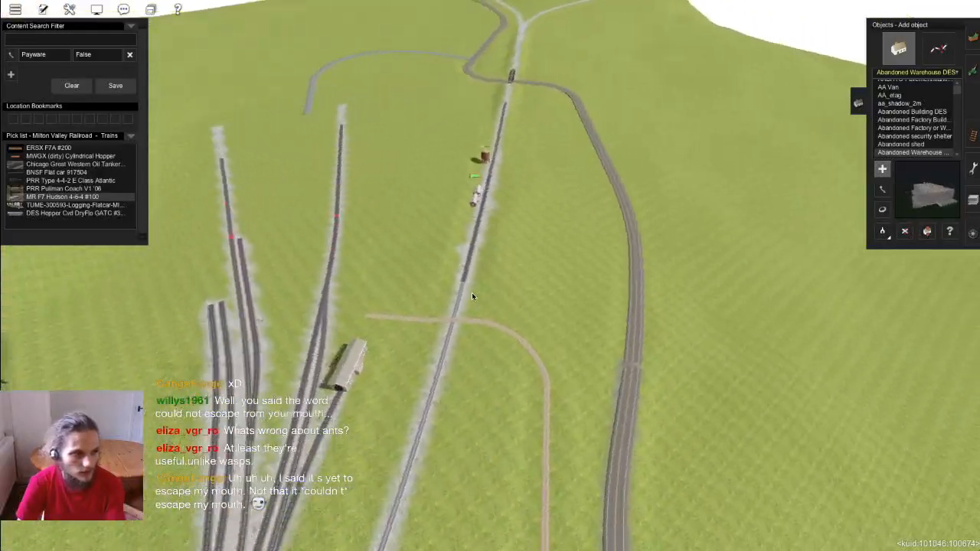
pyautogui.press('Left')
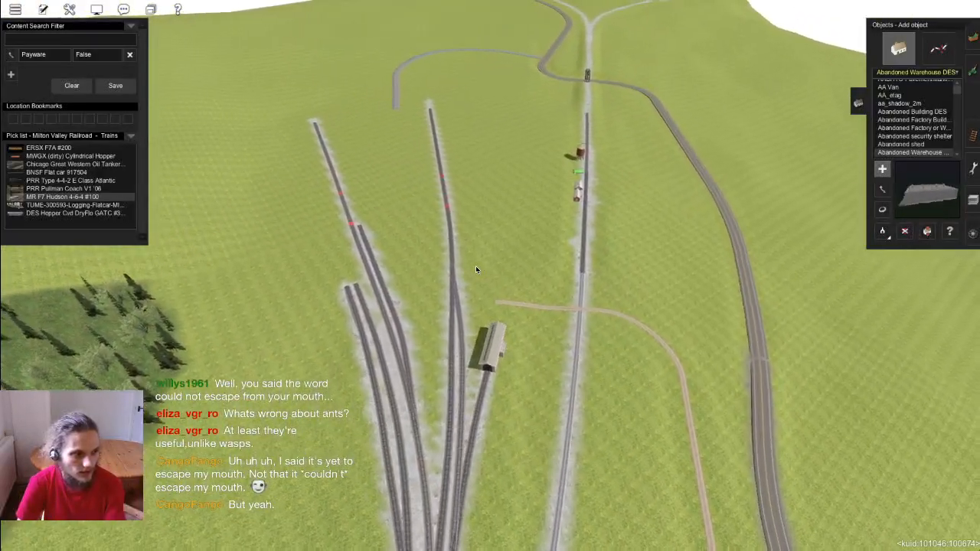
pyautogui.scroll(5, 484, 274)
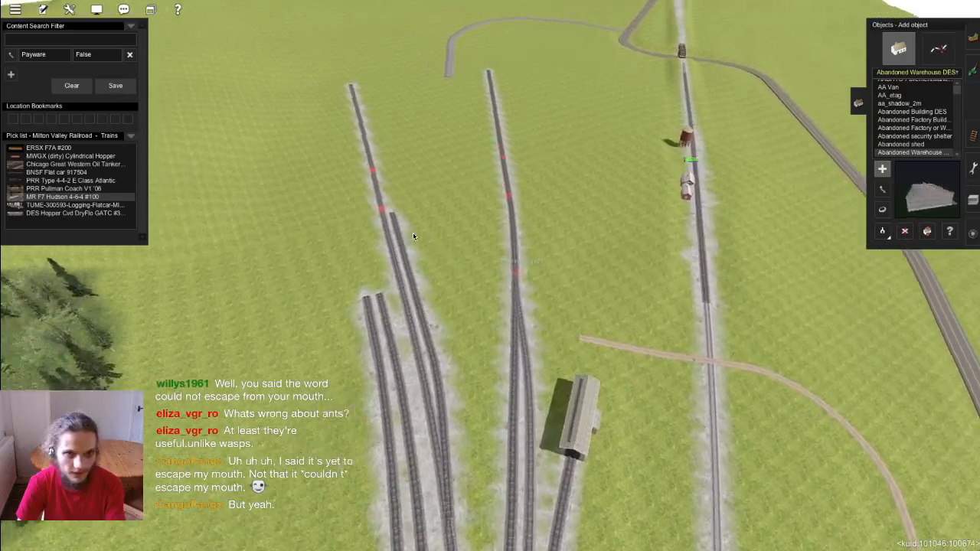
pyautogui.press('Left')
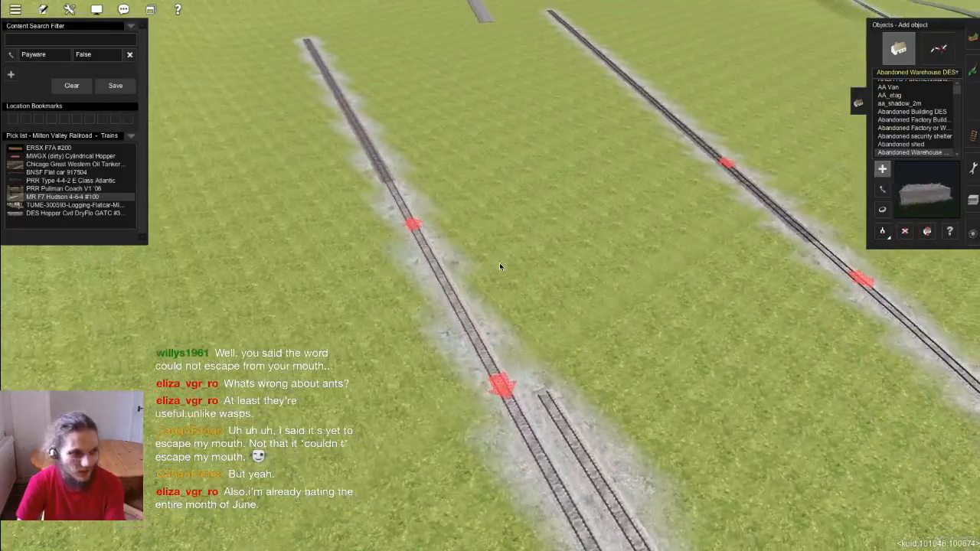
pyautogui.press('Left')
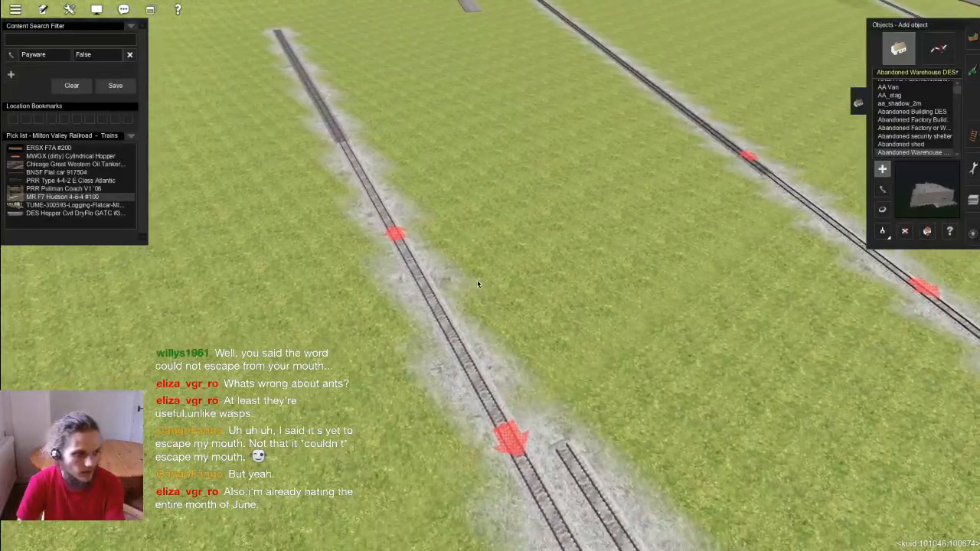
pyautogui.moveTo(541, 298); pyautogui.dragTo(620, 298)
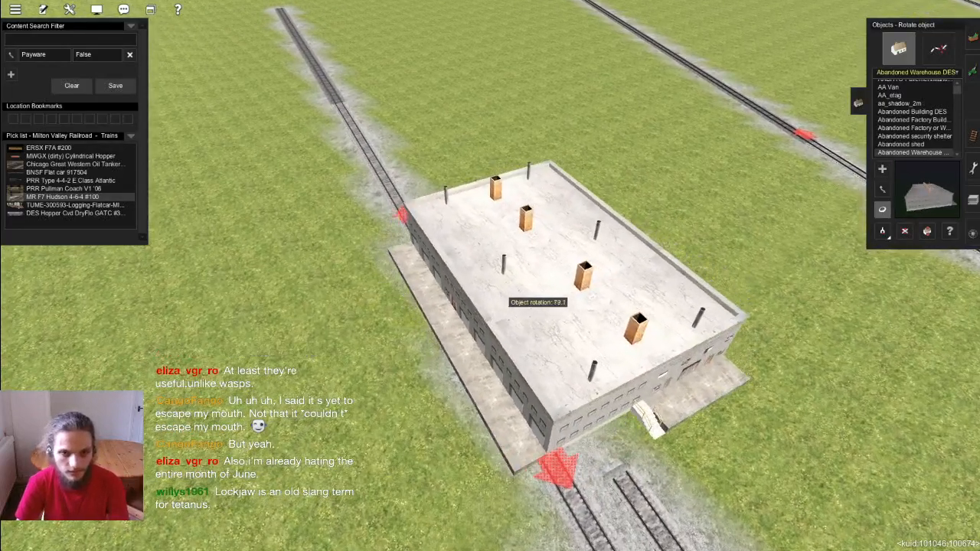
# Step: Move the warehouse off the marked siding and refine its rotation so the long loading dock faces along the track
pyautogui.press('m')
pyautogui.moveTo(525, 291); pyautogui.dragTo(547, 289)
pyautogui.press('r')
pyautogui.press('m')
pyautogui.scroll(6, 548, 307)
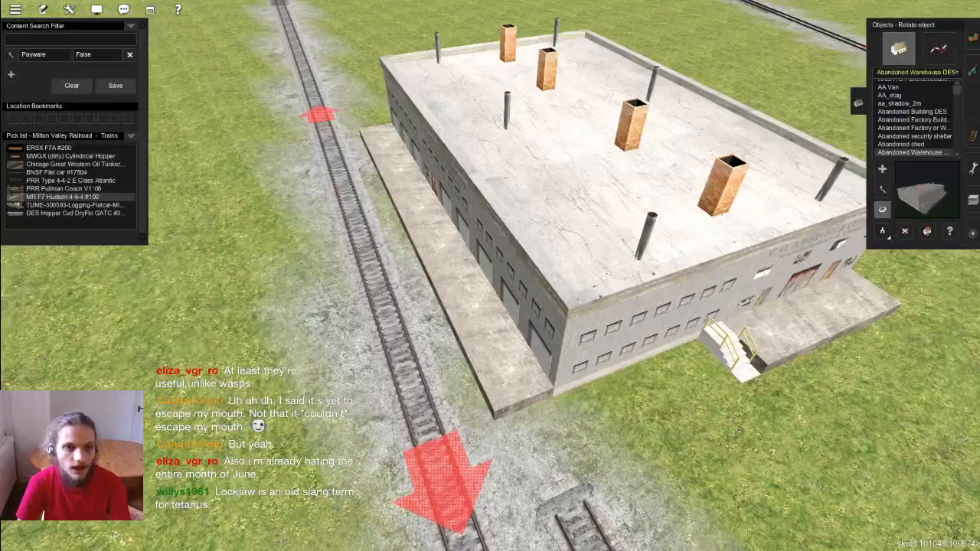
# Step: Nudge the warehouse toward the siding so its loading dock sits close alongside the rails between the track markers
pyautogui.moveTo(589, 260)
pyautogui.mouseDown()
pyautogui.moveTo(605, 260)
pyautogui.moveTo(608, 247)
pyautogui.moveTo(586, 246)
pyautogui.moveTo(591, 253)
pyautogui.mouseUp()
pyautogui.press('m')
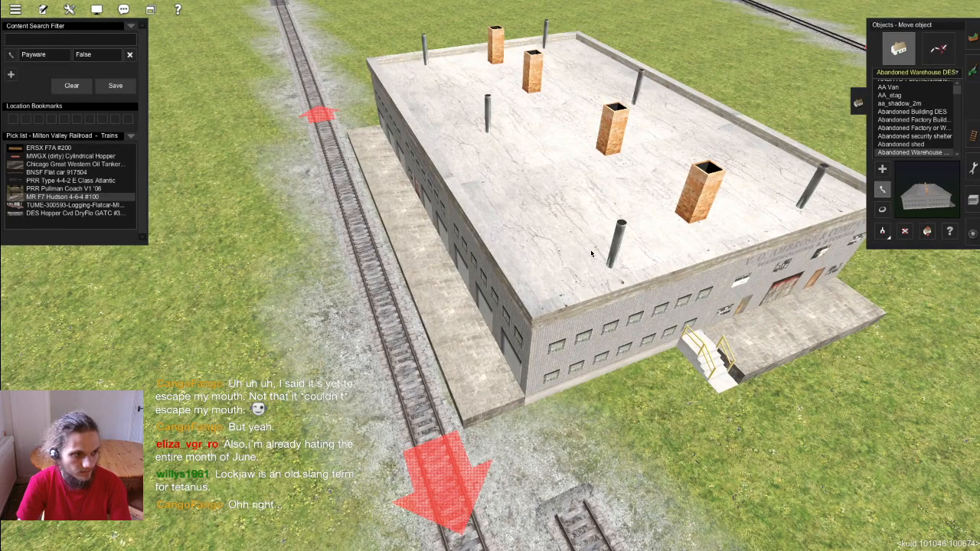
pyautogui.moveTo(589, 253); pyautogui.dragTo(588, 254)
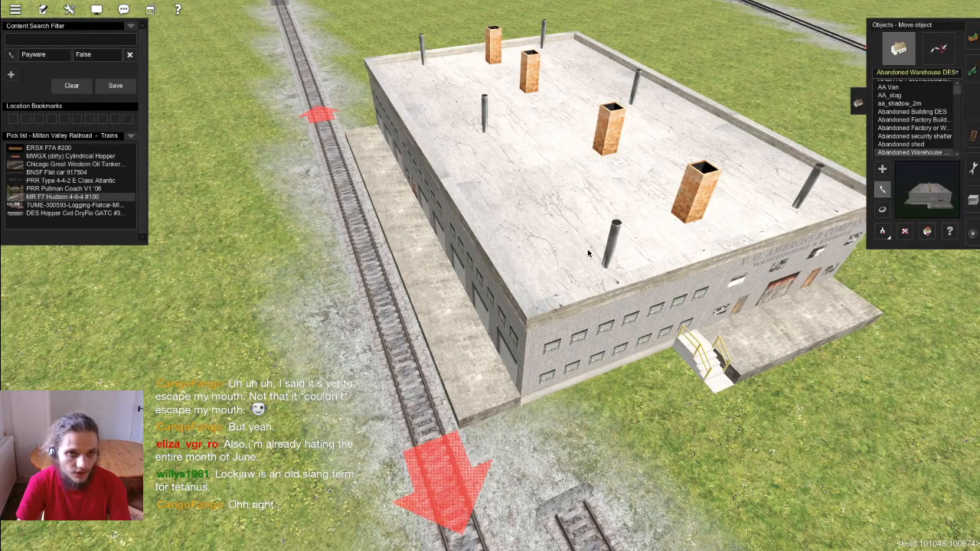
# Step: Check the loading dock's clearance and alignment with the siding from near and far, and return to the route overview map
pyautogui.moveTo(559, 300); pyautogui.dragTo(579, 229, button='right')
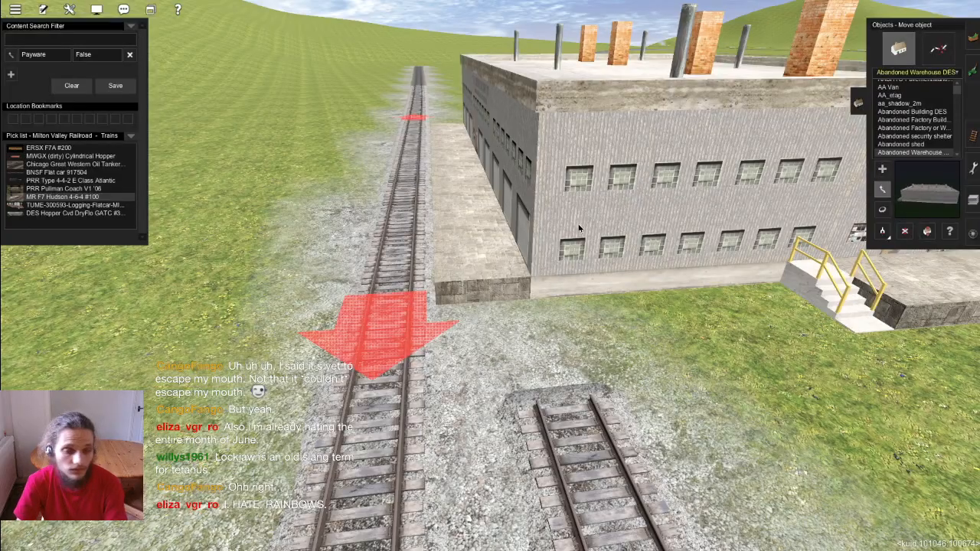
pyautogui.scroll(-10, 496, 277)
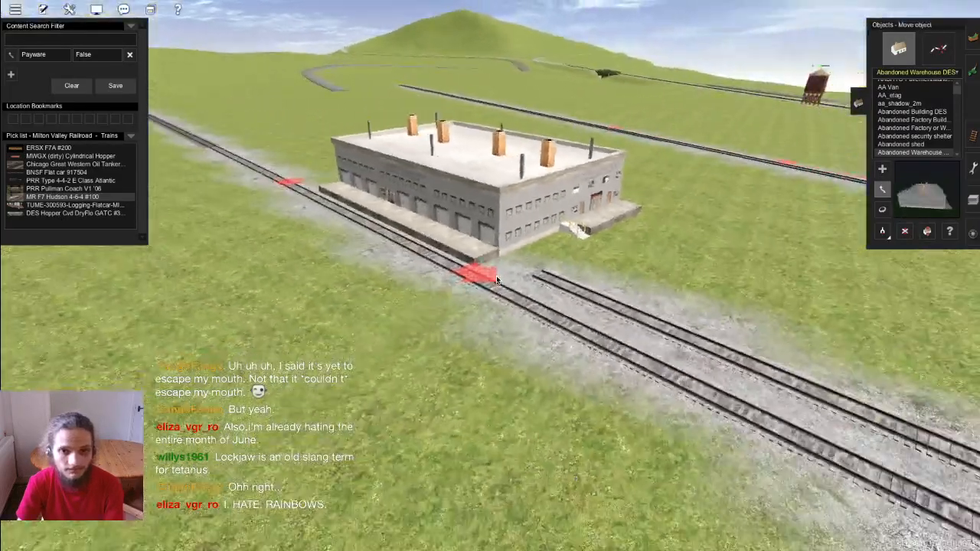
pyautogui.scroll(5, 486, 271)
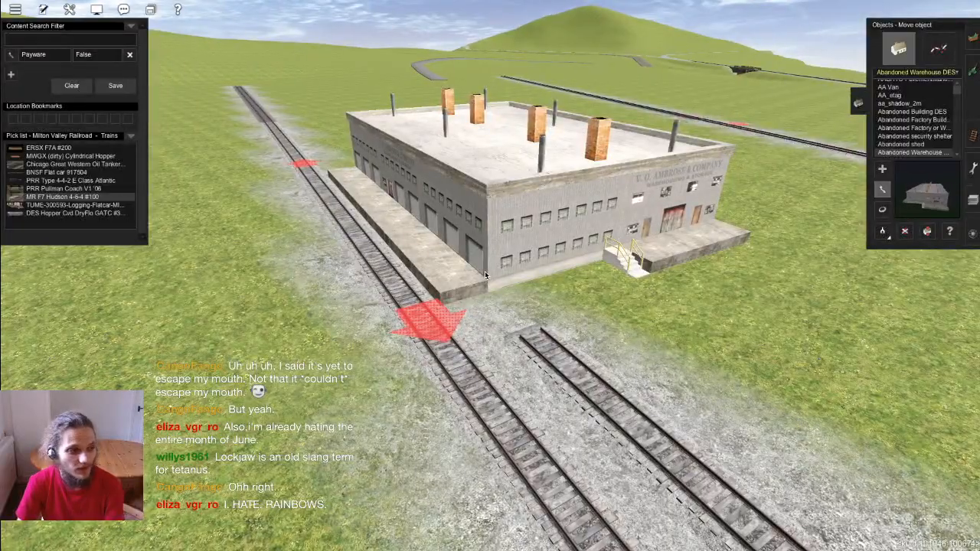
pyautogui.scroll(-5, 486, 270)
pyautogui.scroll(10, 475, 271)
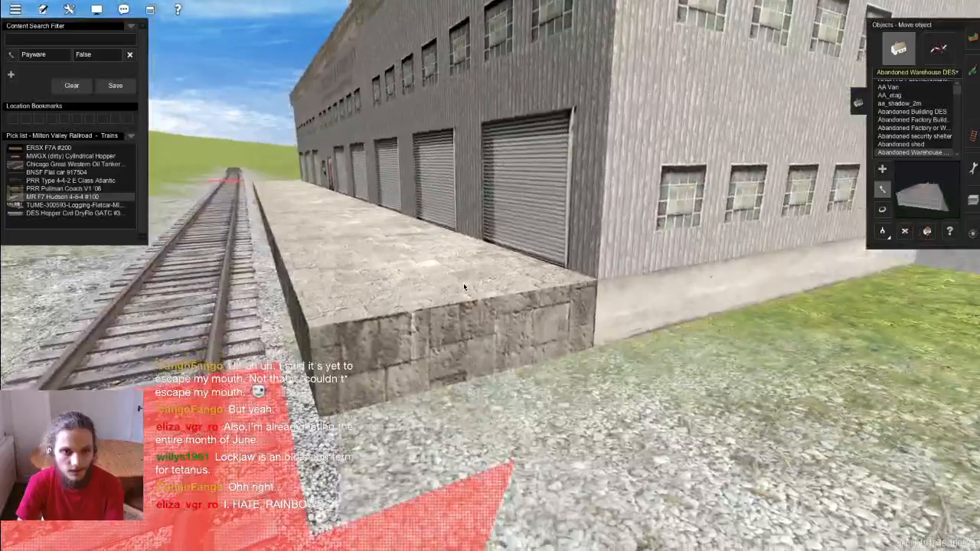
pyautogui.scroll(-10, 456, 280)
pyautogui.scroll(-15, 425, 277)
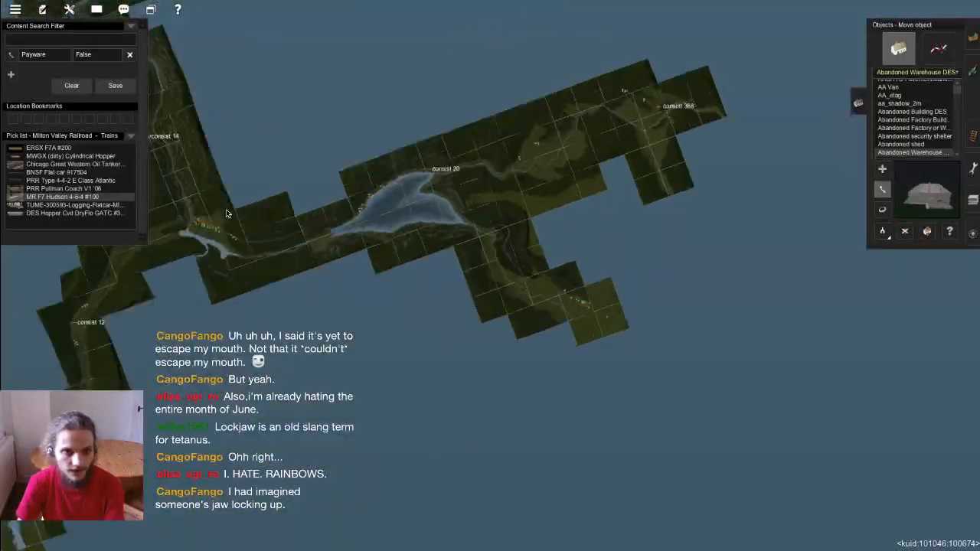
# Step: Travel across the route map to the existing industrial area on the branch near consists 300 and 176
pyautogui.moveTo(226, 214); pyautogui.dragTo(411, 248, button='right')
pyautogui.rightClick(431, 401)
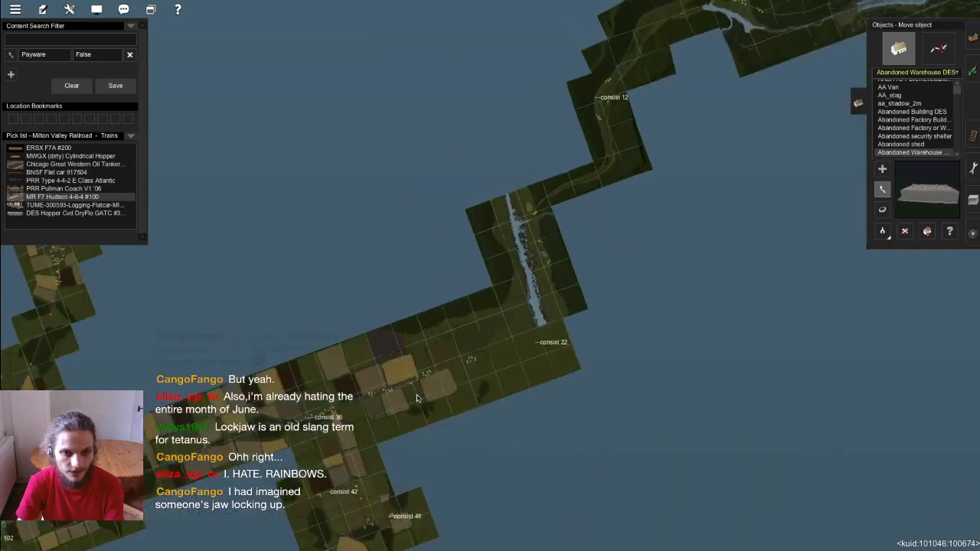
pyautogui.rightClick(301, 354)
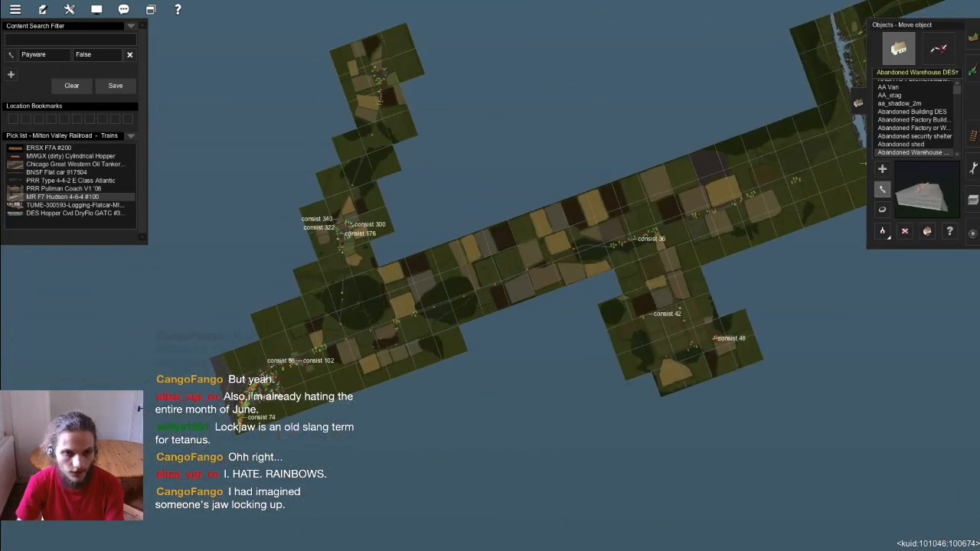
pyautogui.scroll(10, 638, 69)
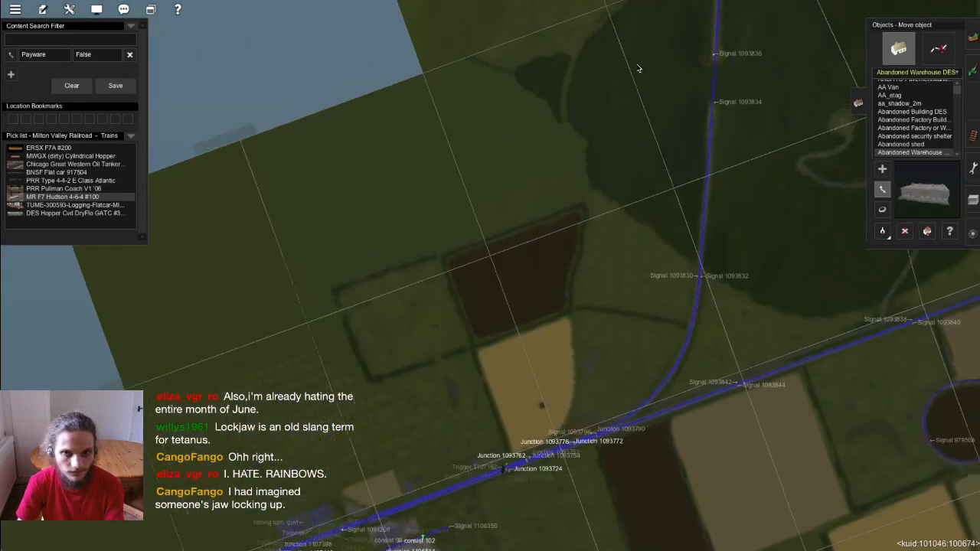
pyautogui.rightClick(639, 68)
pyautogui.rightClick(638, 69)
pyautogui.rightClick(454, 69)
pyautogui.scroll(10, 490, 243)
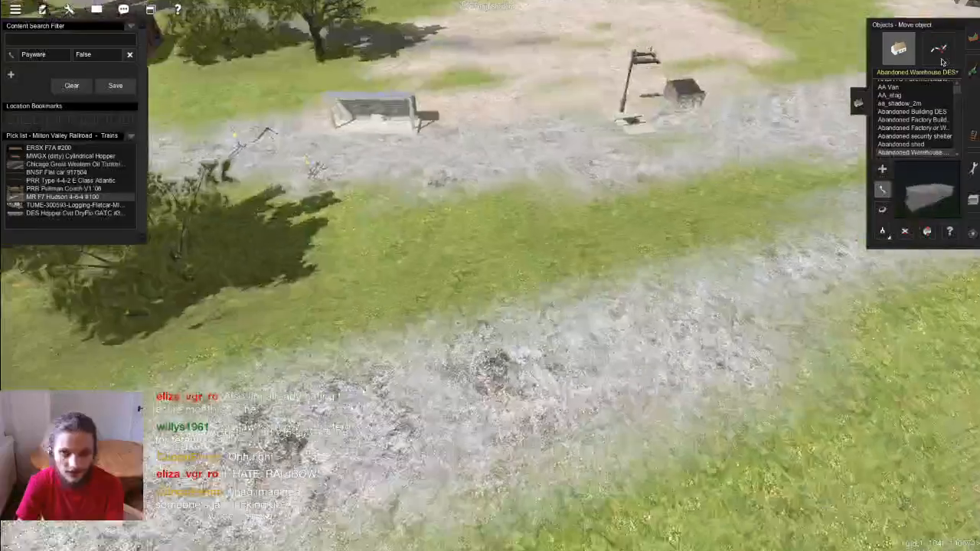
# Step: Pick up the SL|GD - Coal unloading grid spline from the existing siding beside the silos for reuse
pyautogui.click(939, 51)
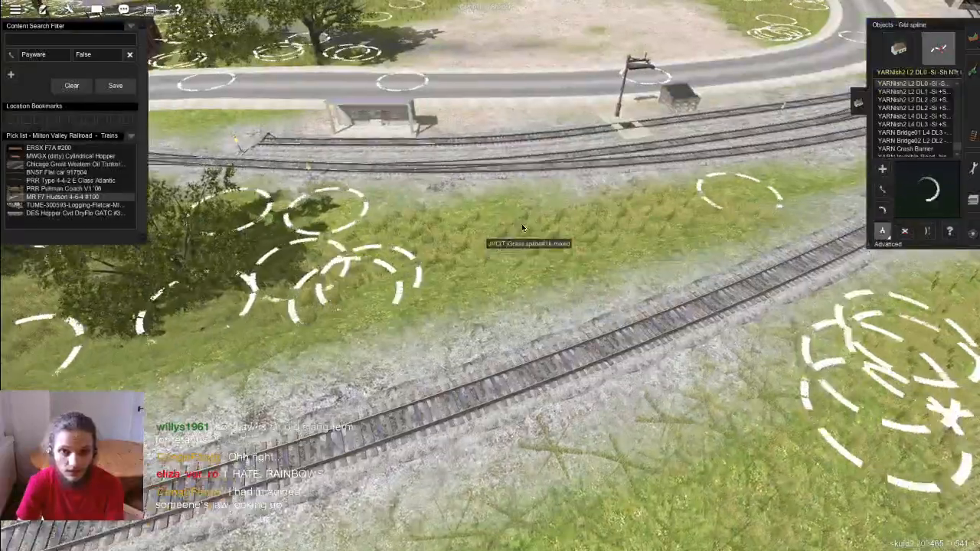
pyautogui.scroll(-3, 539, 248)
pyautogui.rightClick(539, 251)
pyautogui.rightClick(597, 168)
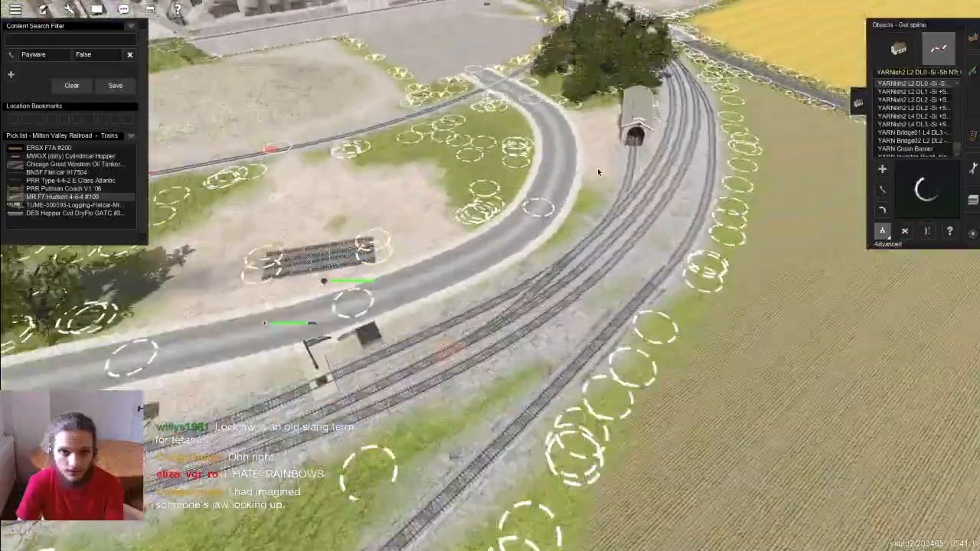
pyautogui.scroll(-5, 451, 283)
pyautogui.scroll(4, 466, 272)
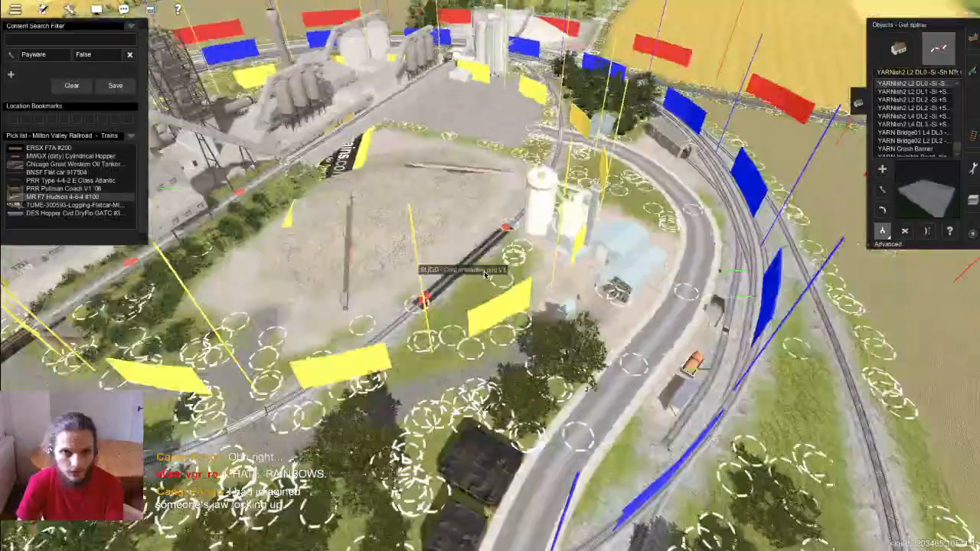
pyautogui.click(484, 271)
pyautogui.scroll(10, 484, 271)
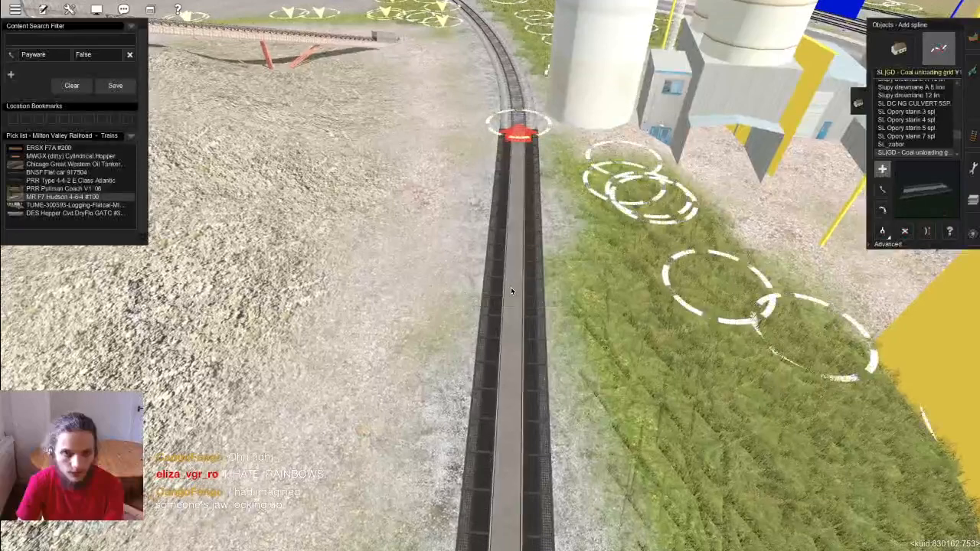
# Step: Return over the route map to the new sidings on the branch tip beyond the lake at consist 20
pyautogui.scroll(-15, 511, 287)
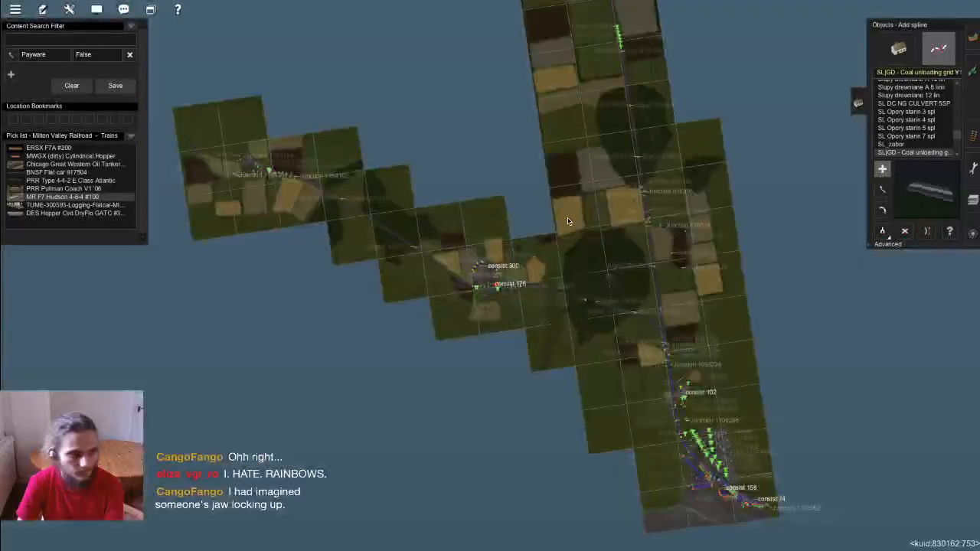
pyautogui.scroll(-5, 570, 211)
pyautogui.press('Up')
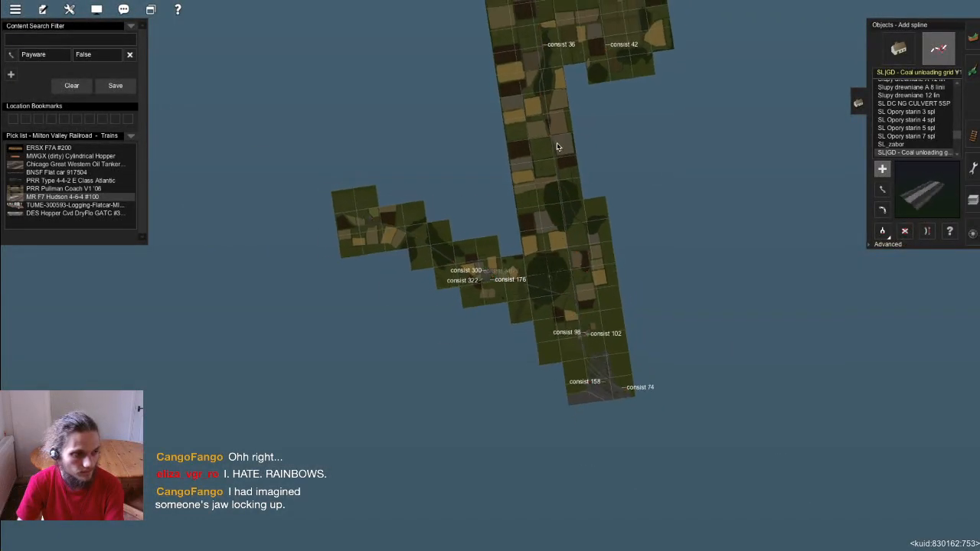
pyautogui.rightClick(305, 143)
pyautogui.rightClick(298, 149)
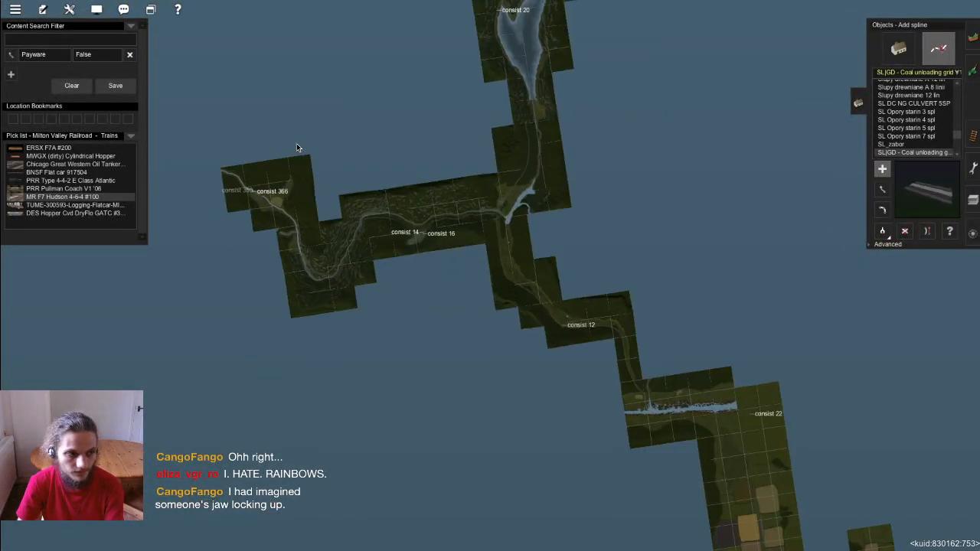
pyautogui.rightClick(298, 149)
pyautogui.rightClick(628, 84)
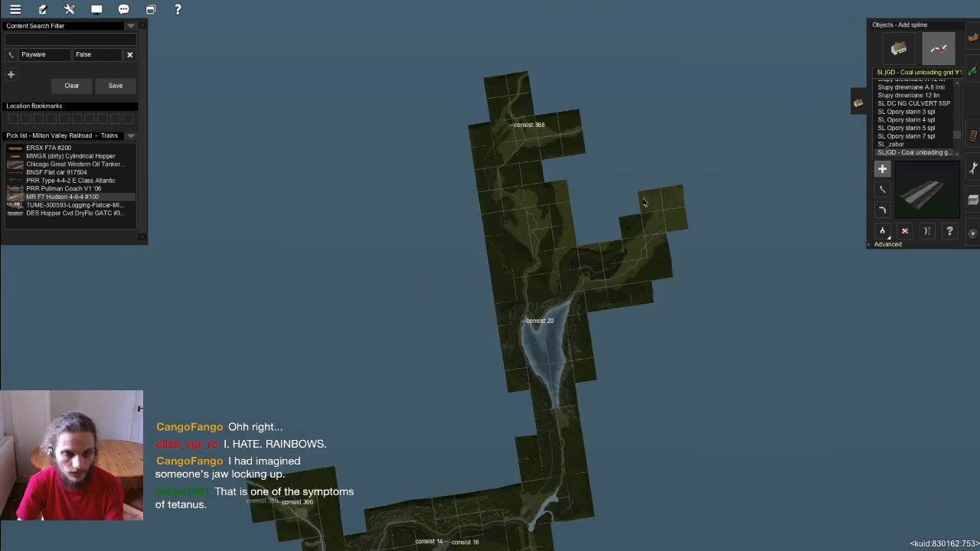
pyautogui.scroll(10, 717, 278)
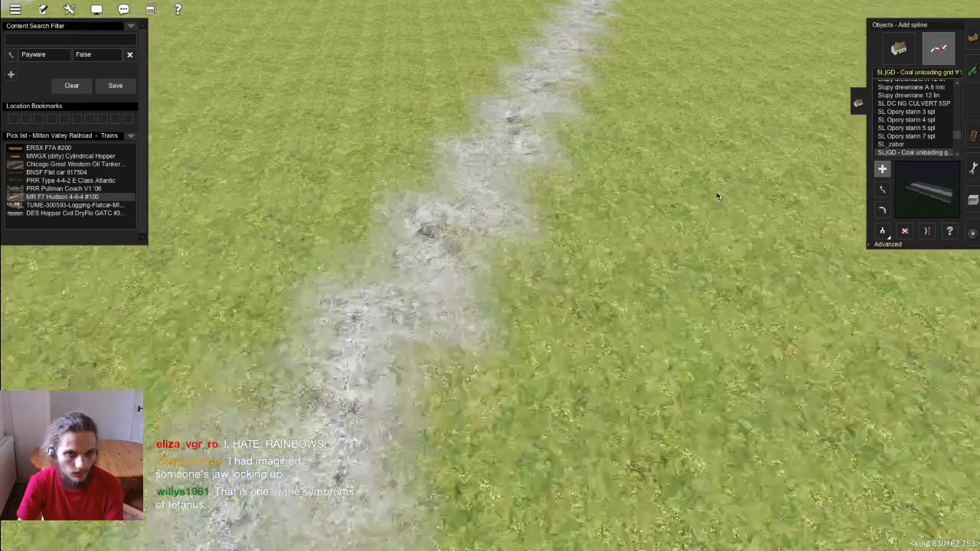
# Step: Inspect the siding between the red track markers as a spot for the unloading grid, and return to the route map
pyautogui.scroll(-5, 717, 196)
pyautogui.press('Left')
pyautogui.rightClick(380, 374)
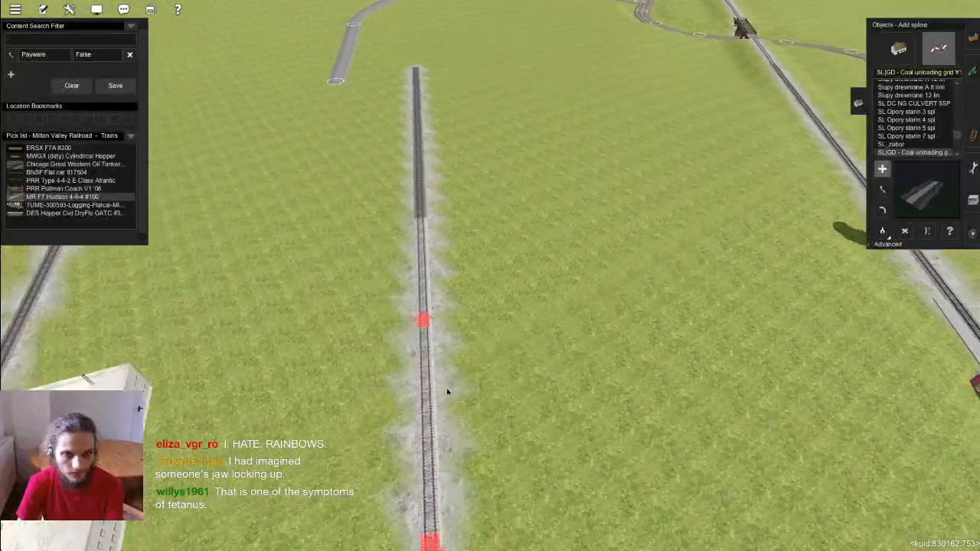
pyautogui.press('Left')
pyautogui.rightClick(433, 545)
pyautogui.scroll(6, 490, 278)
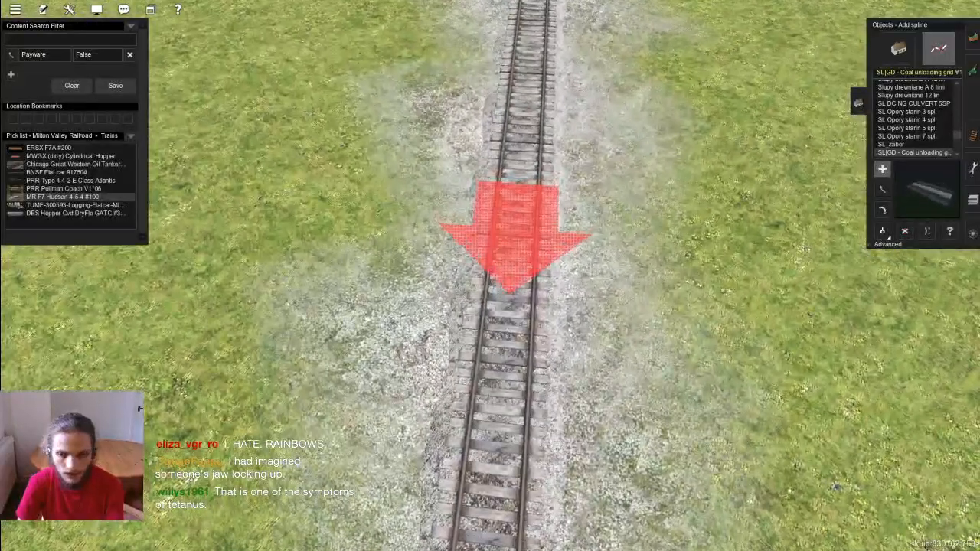
pyautogui.press('m')
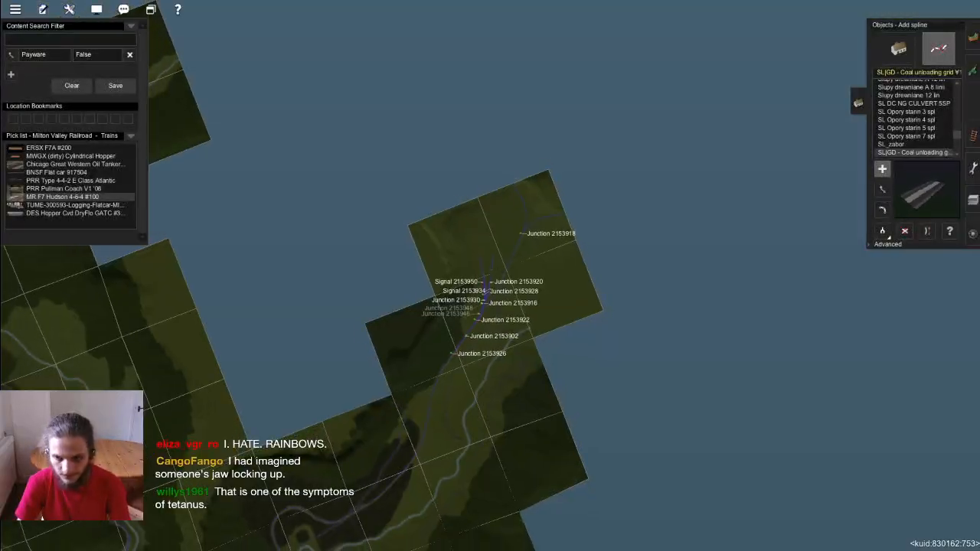
# Step: Switch to the browser's "train flour unloader" image results and preview the pneumatic conveying, flour rail car unloading and freight train photos
pyautogui.hotkey('alt', 'Tab')
pyautogui.hotkey('alt', 'Tab')
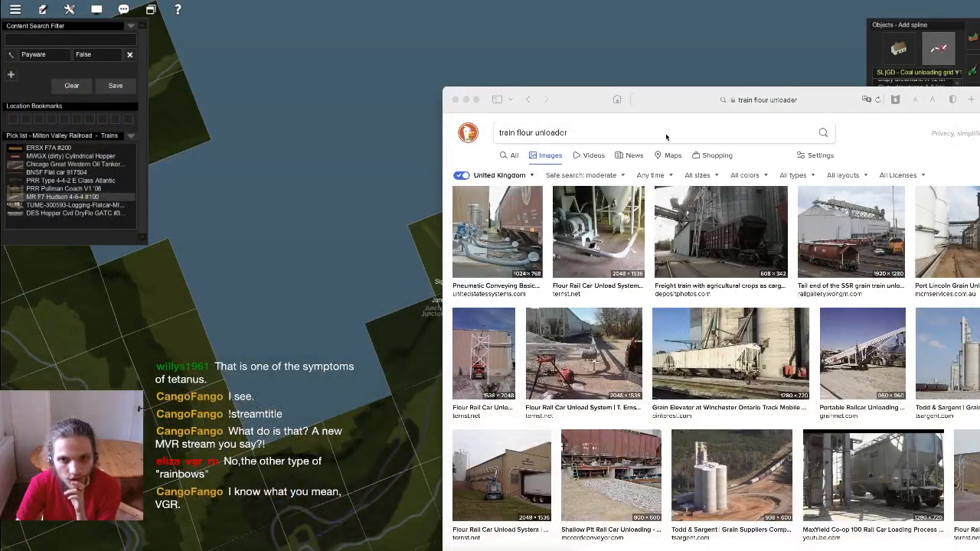
pyautogui.moveTo(602, 100); pyautogui.dragTo(583, 93)
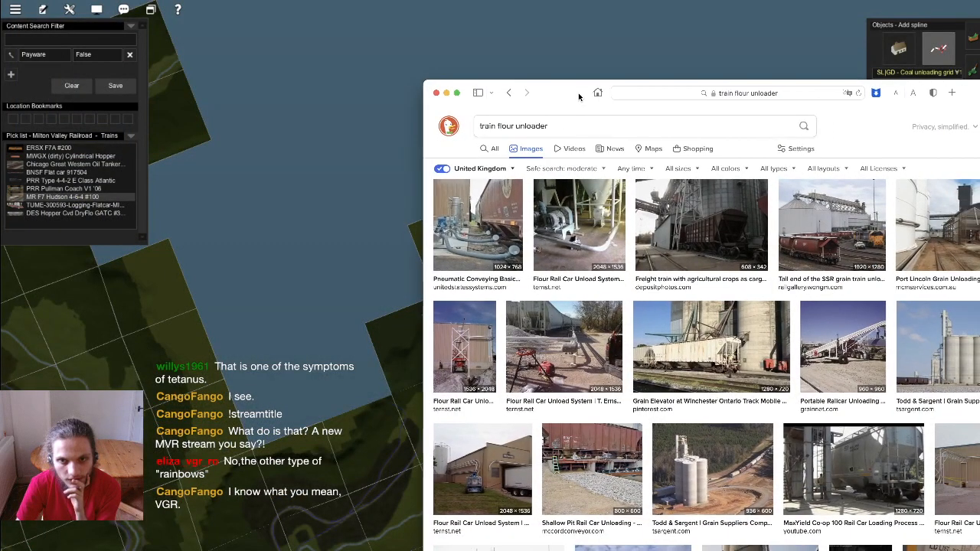
pyautogui.click(517, 229)
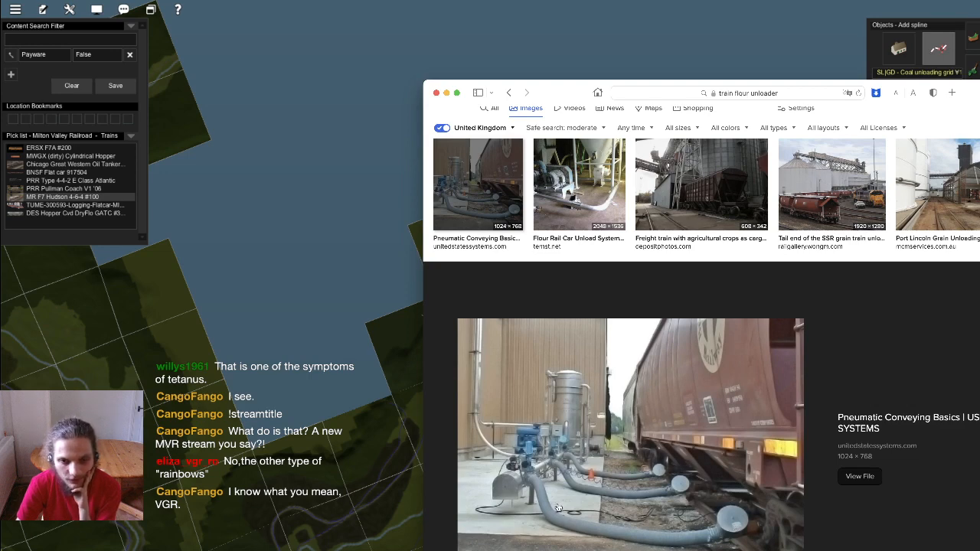
pyautogui.click(554, 189)
pyautogui.click(679, 192)
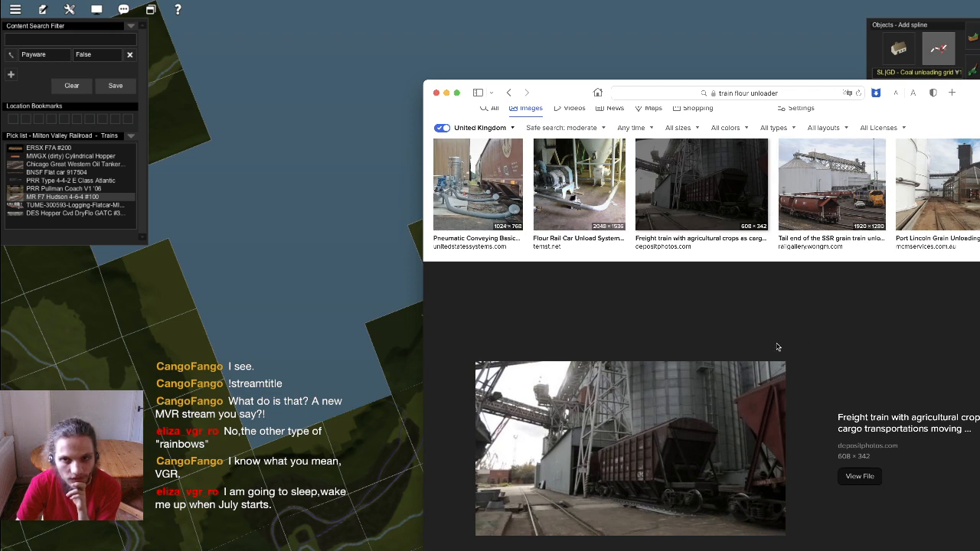
# Step: Browse further through the railcar unloader images and open the "Railcar Unloading Experts" photo of equipment between the rails
pyautogui.scroll(-5, 783, 343)
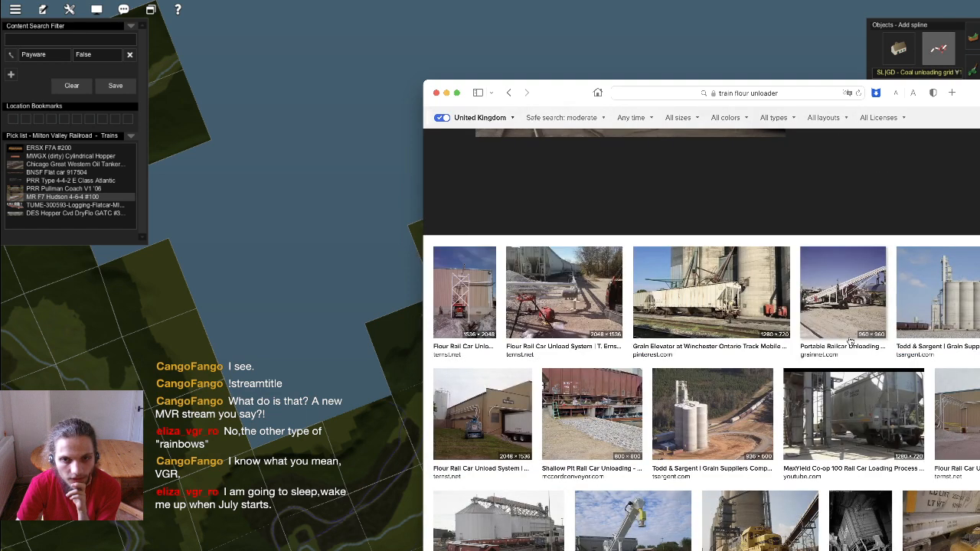
pyautogui.scroll(-5, 850, 342)
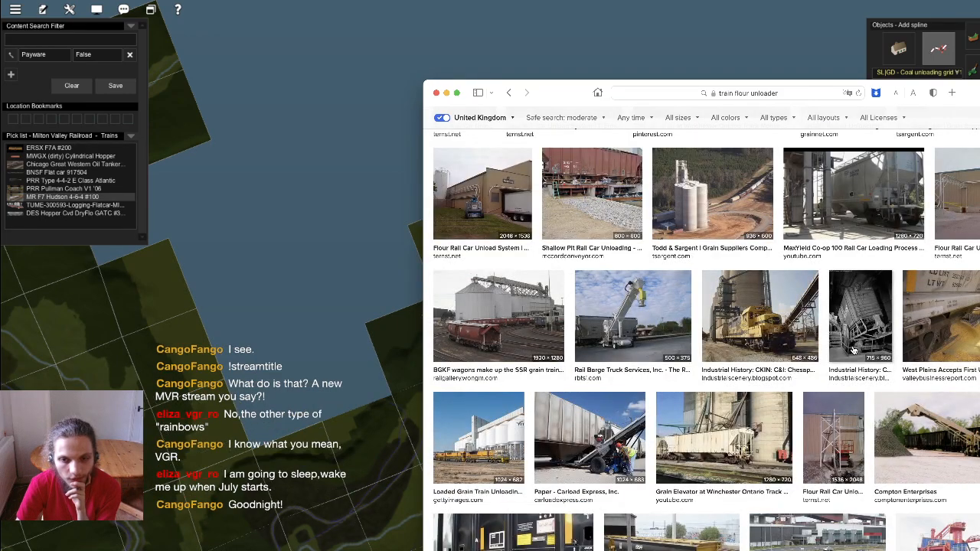
pyautogui.scroll(-2, 852, 349)
pyautogui.scroll(-2, 843, 358)
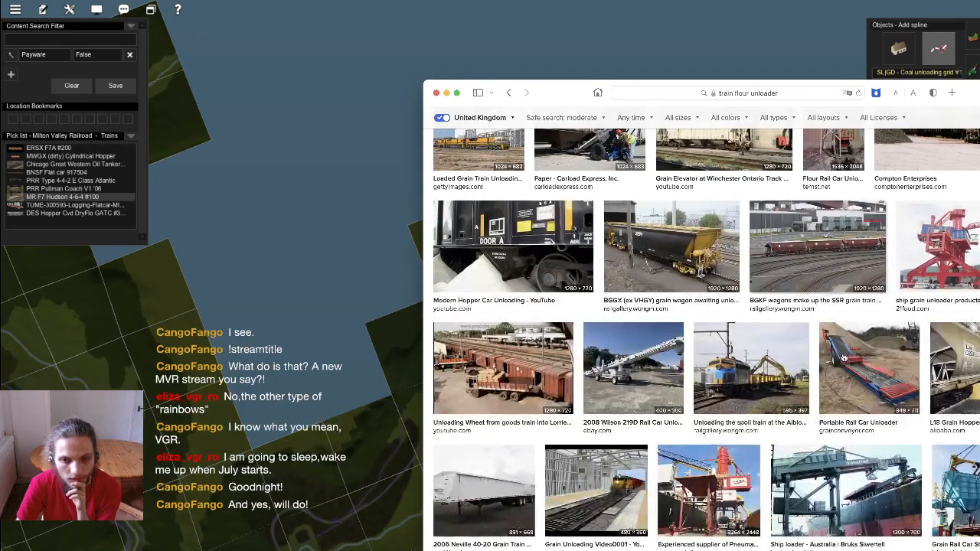
pyautogui.scroll(-2, 843, 358)
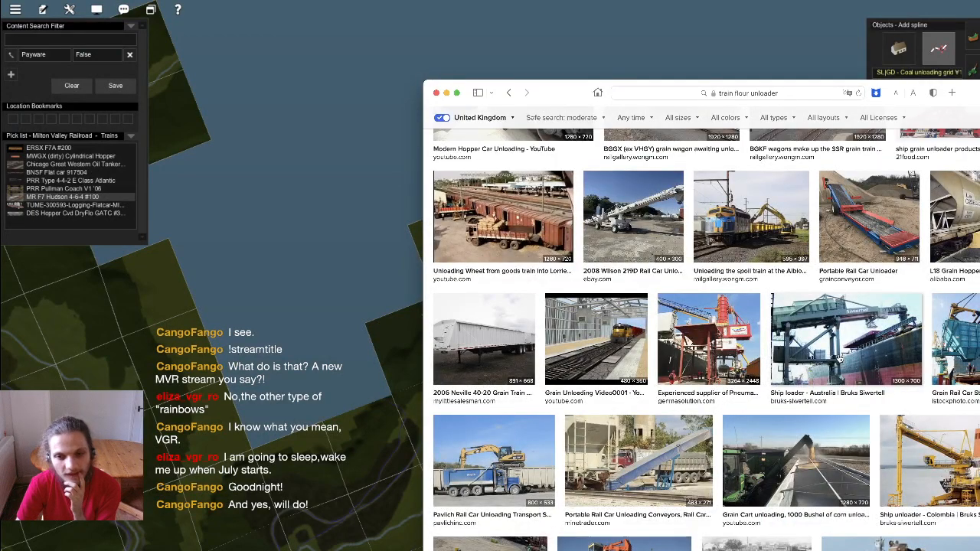
pyautogui.scroll(-5, 839, 358)
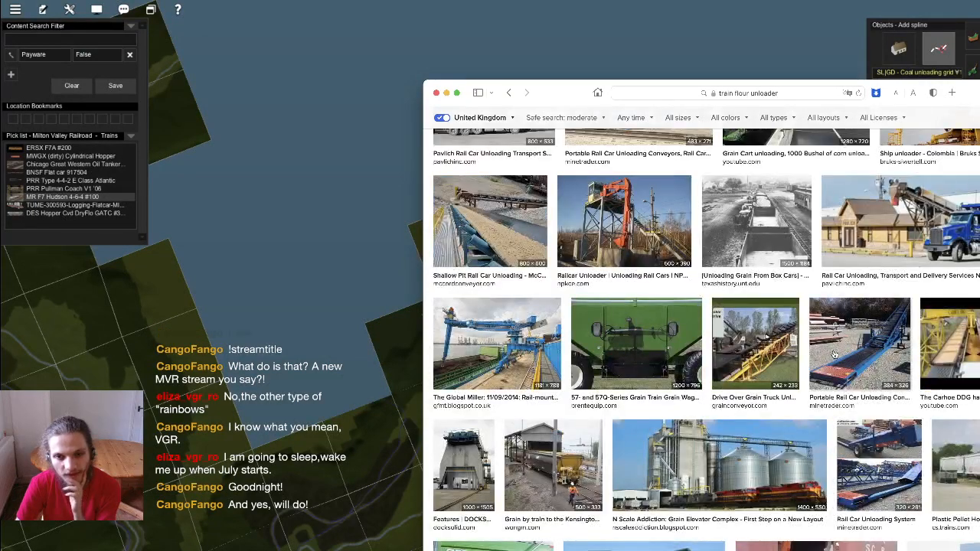
pyautogui.scroll(-2, 832, 355)
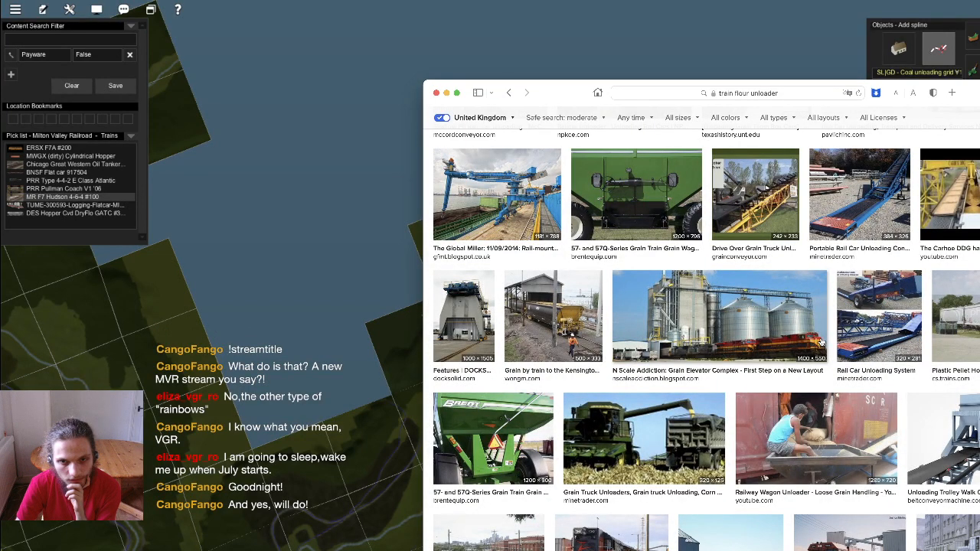
pyautogui.scroll(-4, 819, 341)
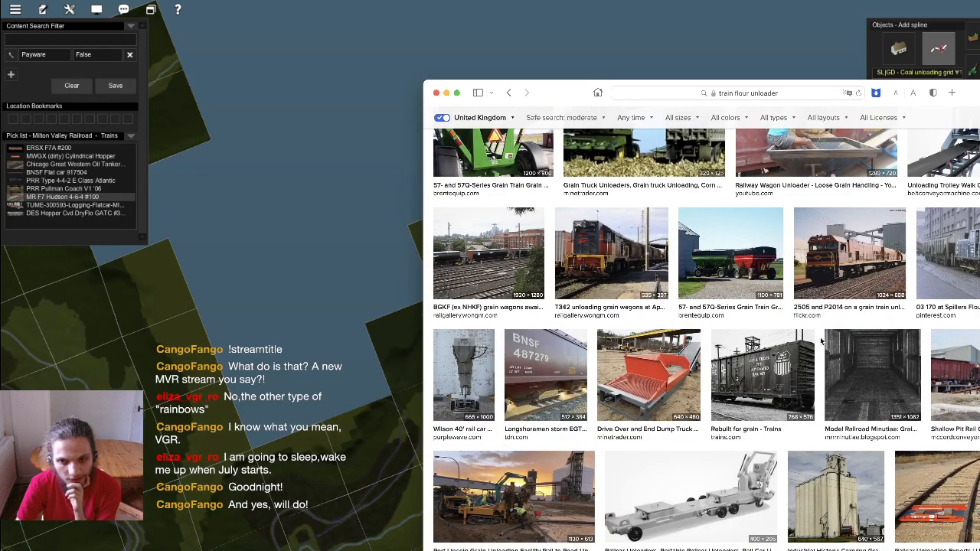
pyautogui.click(945, 506)
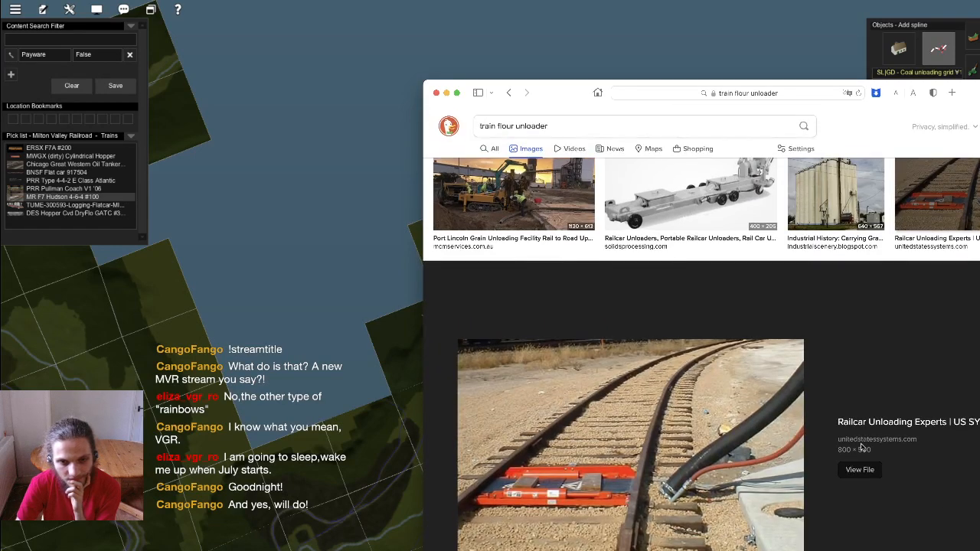
# Step: Examine more unloading images and open "Railway unloading station of the grain terminal" to study its track and silo layout
pyautogui.scroll(2, 846, 458)
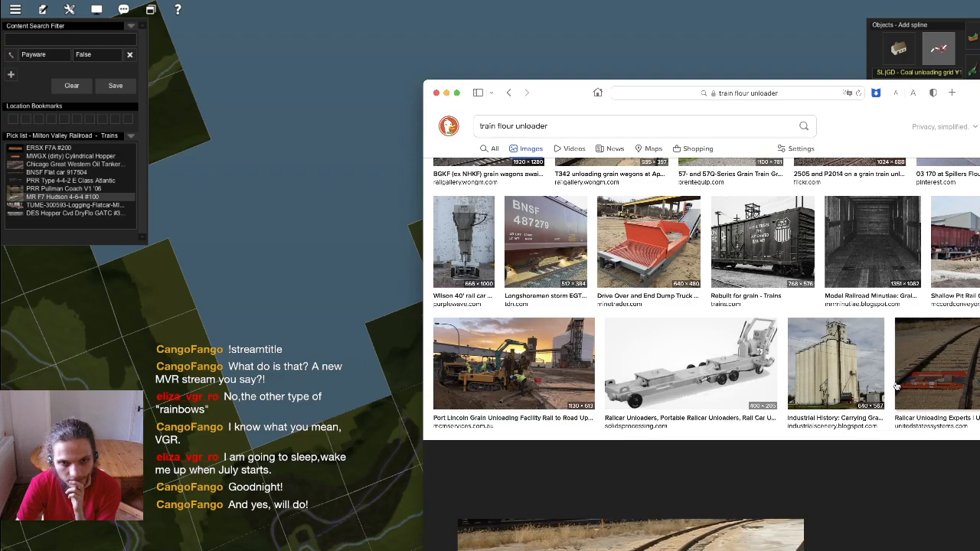
pyautogui.scroll(-2, 666, 334)
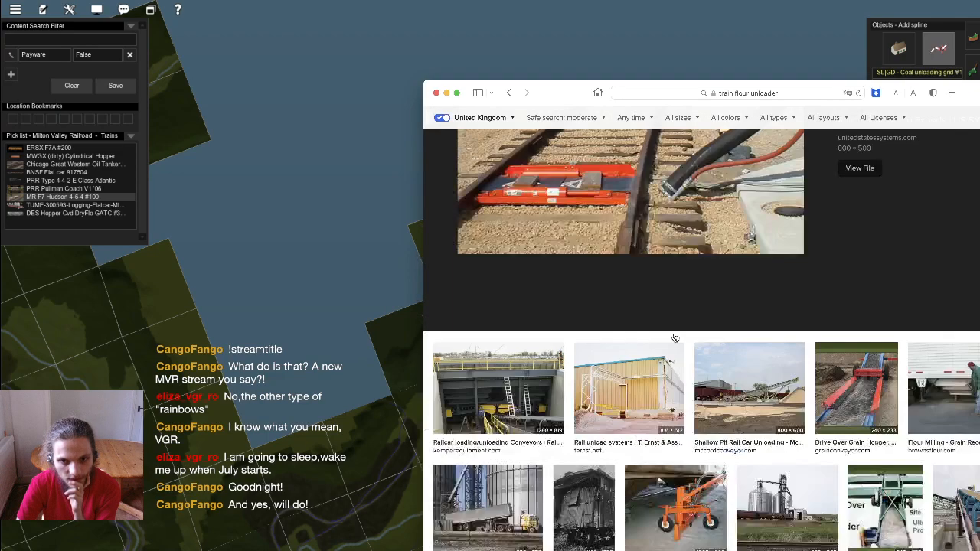
pyautogui.scroll(-2, 682, 339)
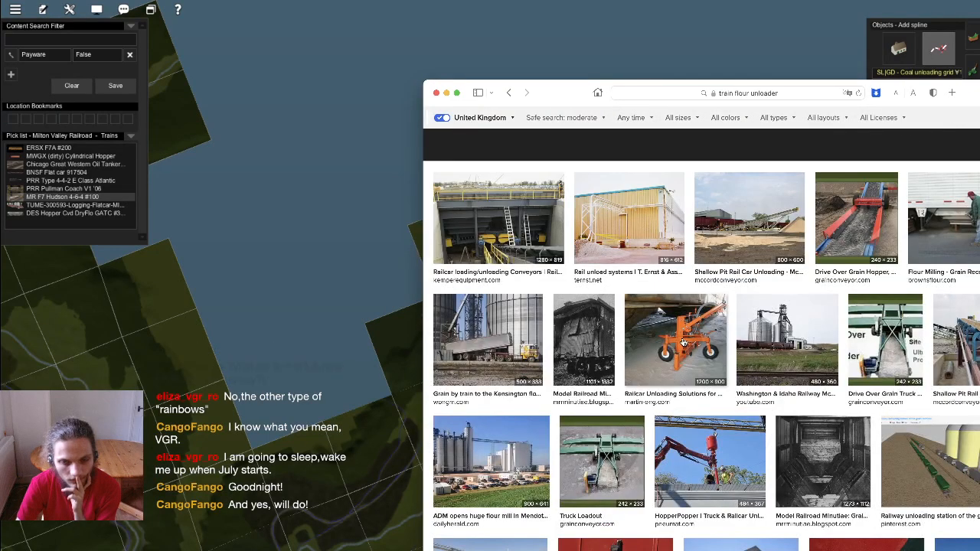
pyautogui.scroll(-2, 684, 343)
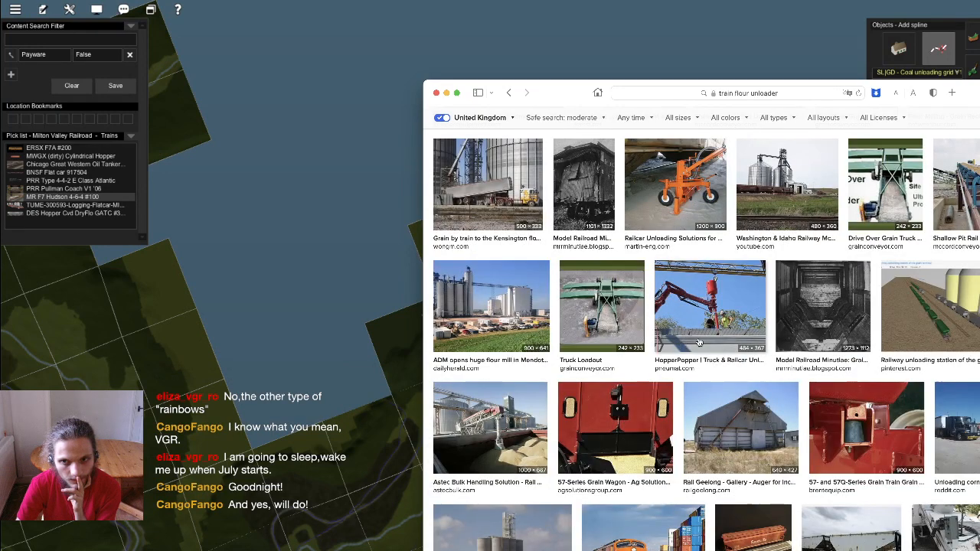
pyautogui.click(973, 301)
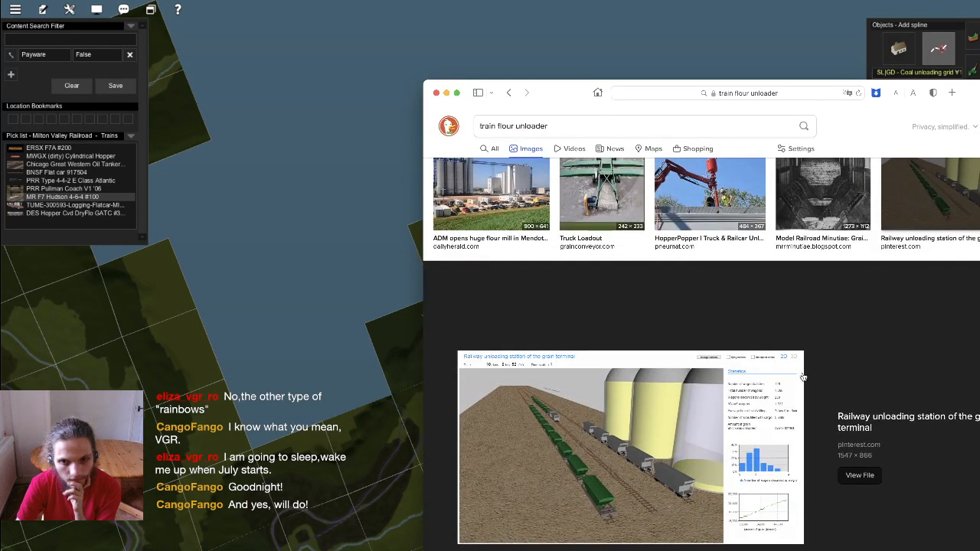
pyautogui.scroll(-2, 800, 376)
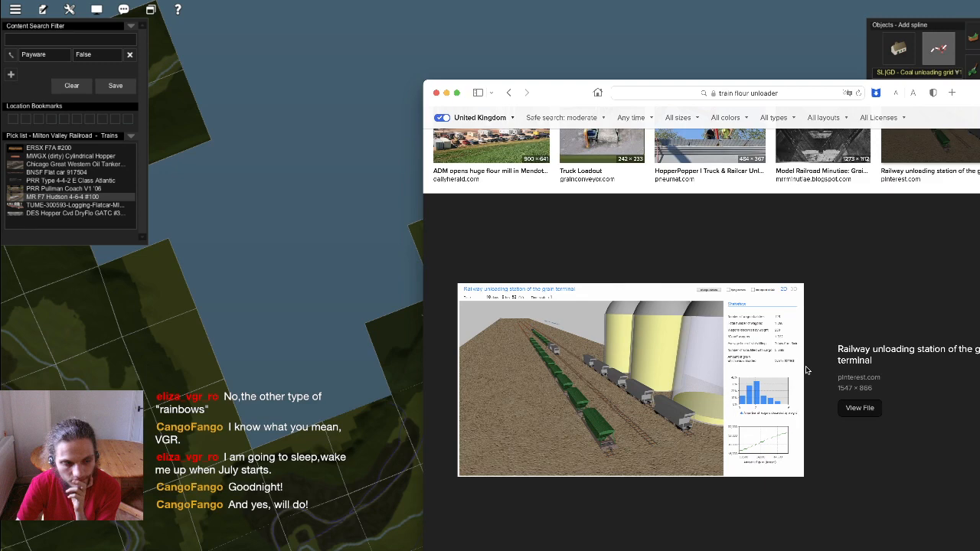
pyautogui.scroll(-1, 793, 411)
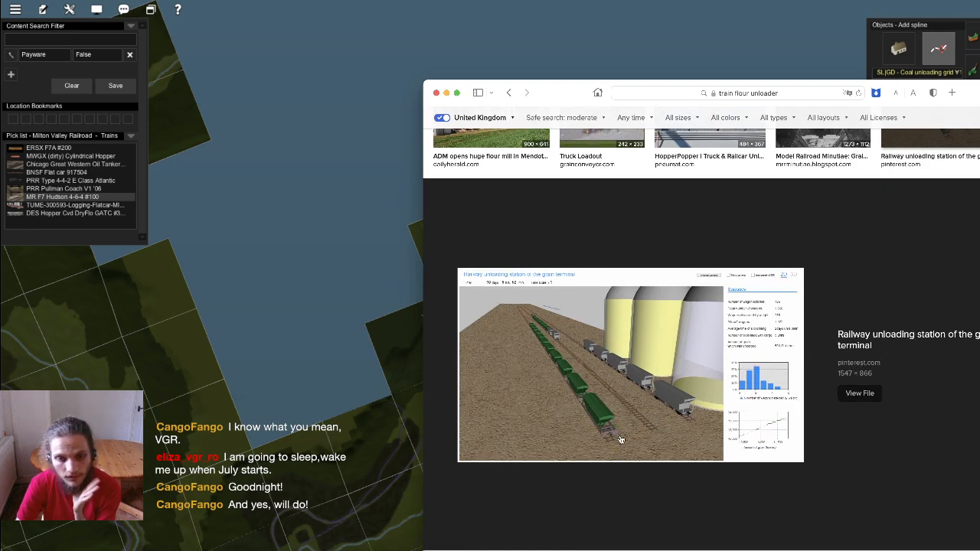
# Step: Browse further through the train flour unloader images and open the "Hard Car Unloaders" photo of the trackside platform with its unloading arm
pyautogui.scroll(-5, 666, 430)
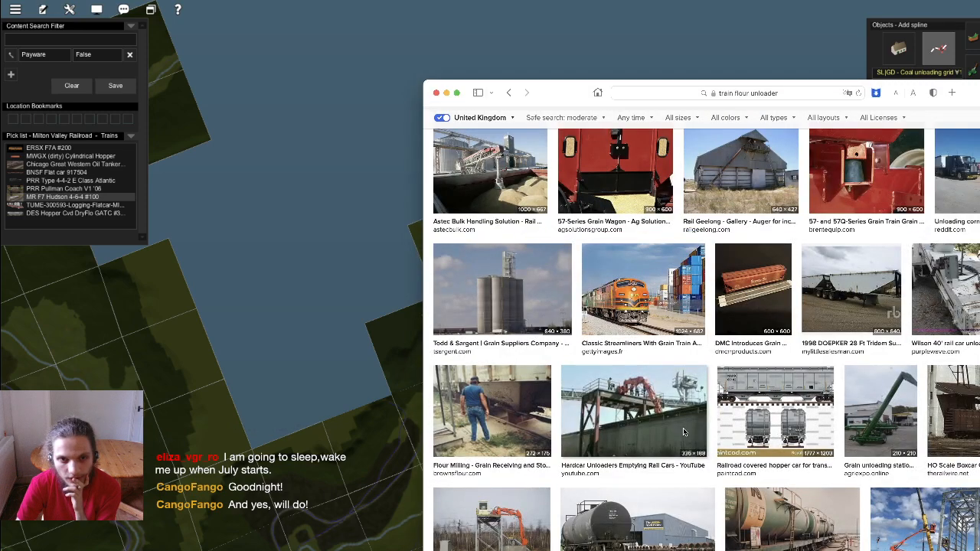
pyautogui.scroll(-2, 684, 432)
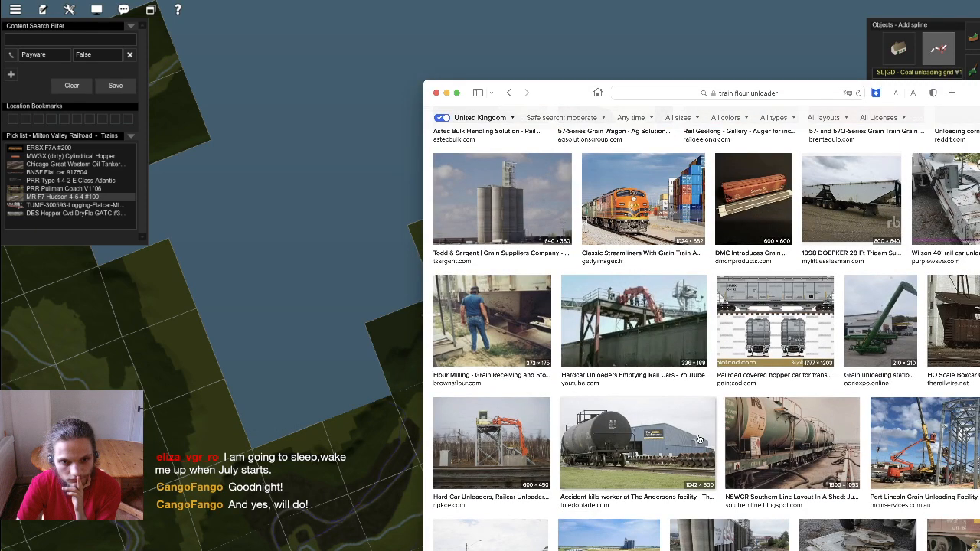
pyautogui.scroll(-2, 698, 439)
pyautogui.scroll(-3, 698, 439)
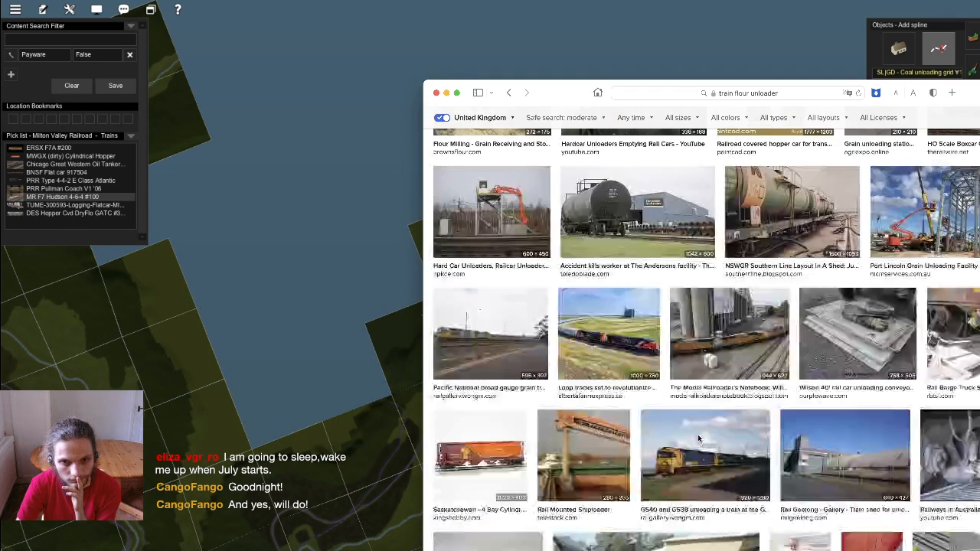
pyautogui.click(492, 214)
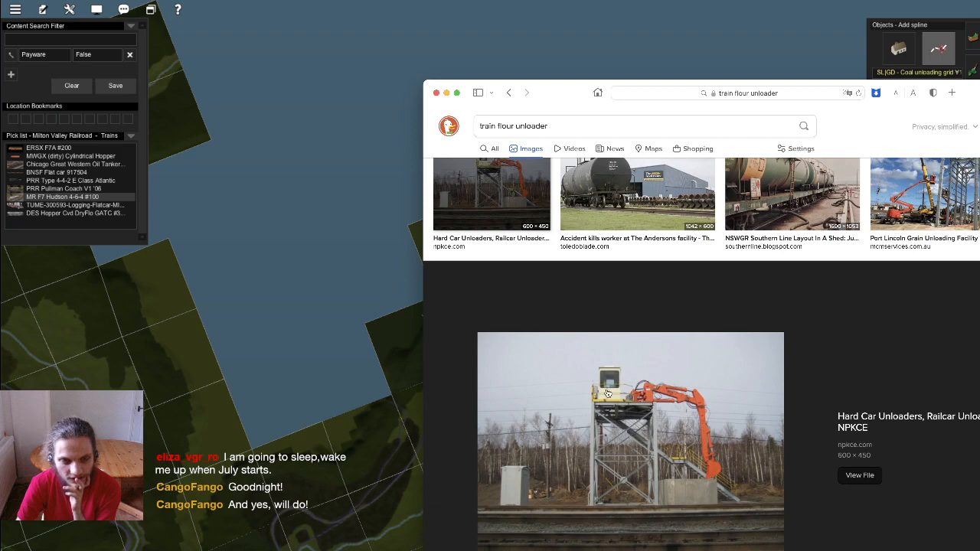
pyautogui.scroll(-5, 689, 524)
pyautogui.scroll(-3, 678, 528)
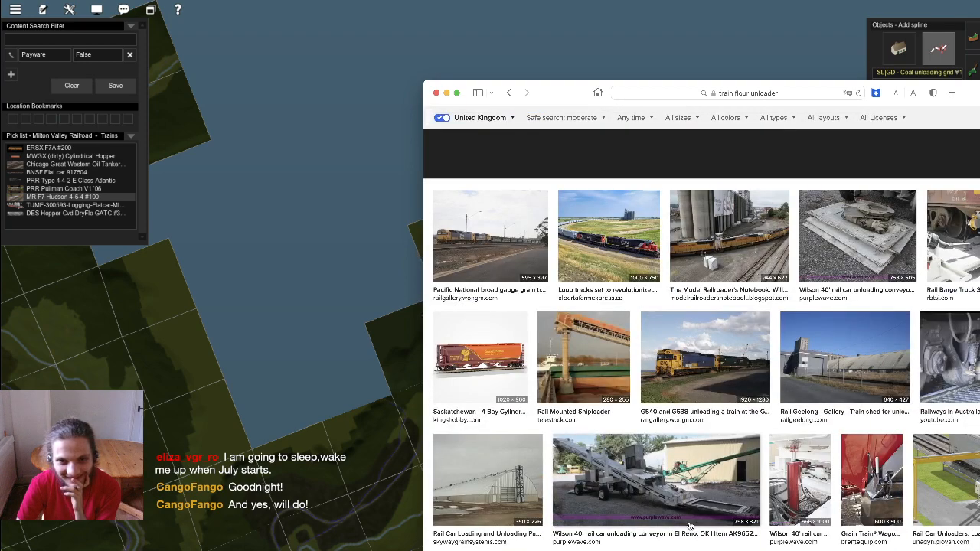
# Step: Examine the remaining image results for grain conveyors, rail pits and hopper car unloading setups
pyautogui.scroll(-4, 688, 525)
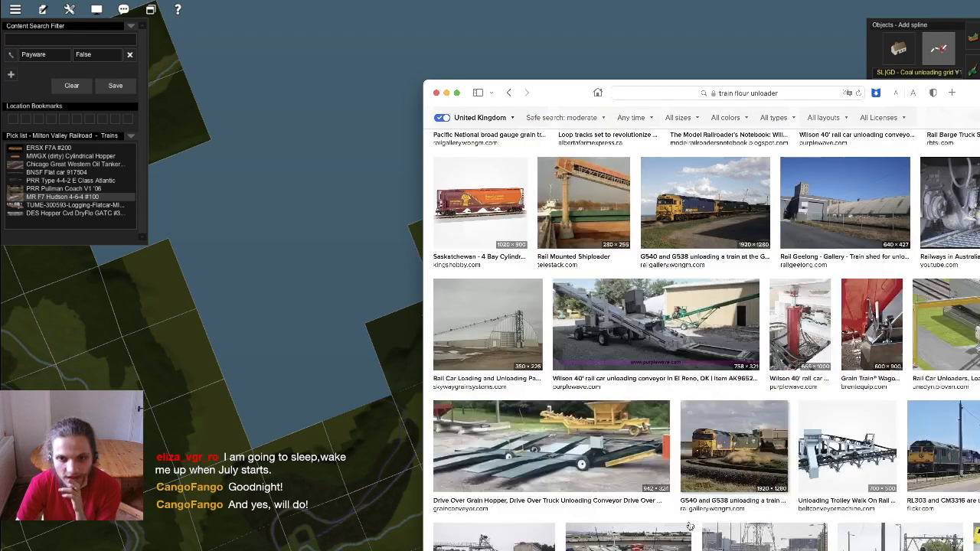
pyautogui.scroll(-1, 689, 521)
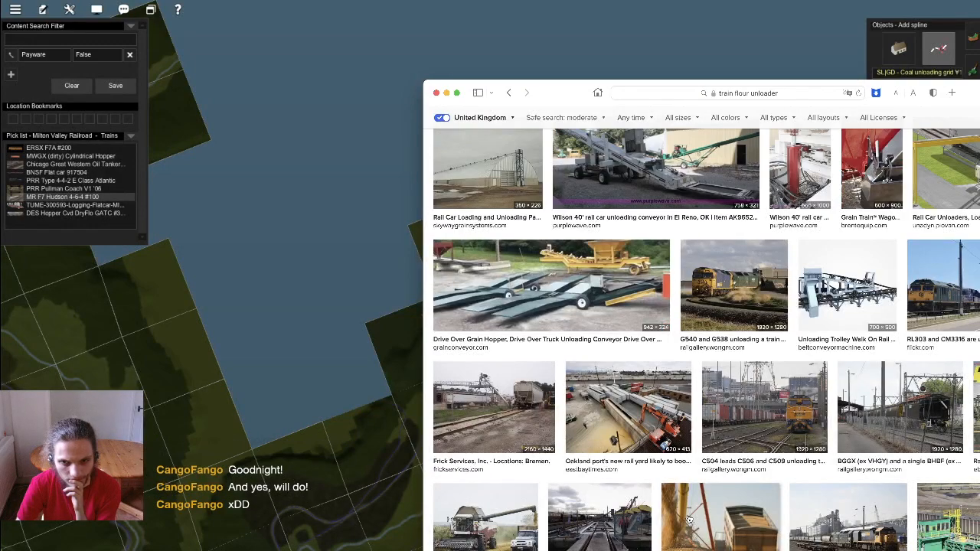
pyautogui.scroll(-1, 693, 513)
pyautogui.scroll(-3, 695, 503)
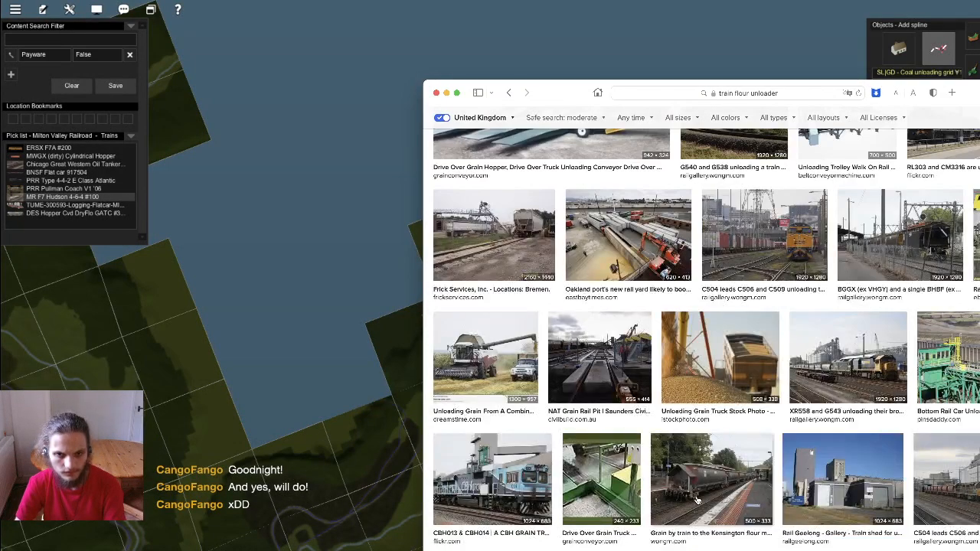
pyautogui.scroll(-2, 697, 496)
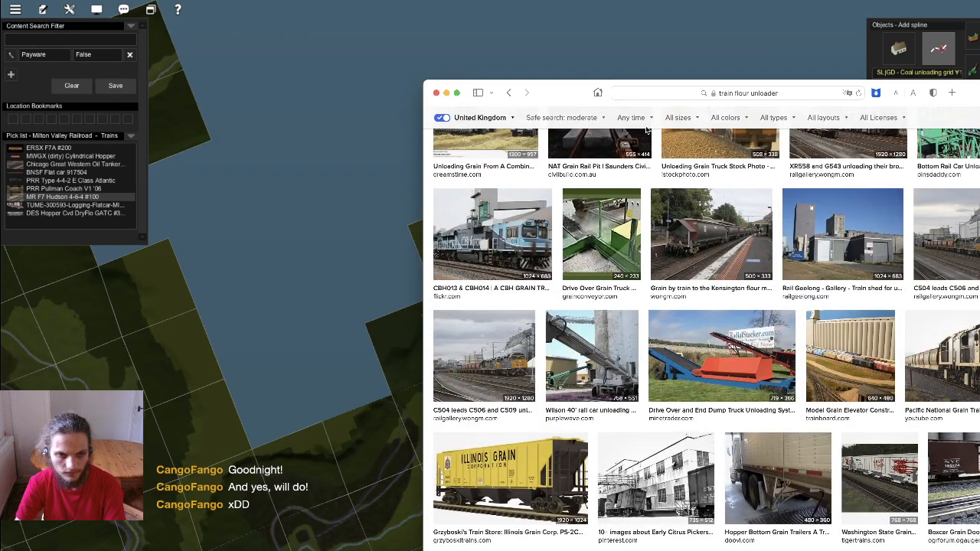
# Step: Return to the Trainz route, show the siding between the red track markers in 3D, and filter the content by "pump"
pyautogui.press('super+Tab')
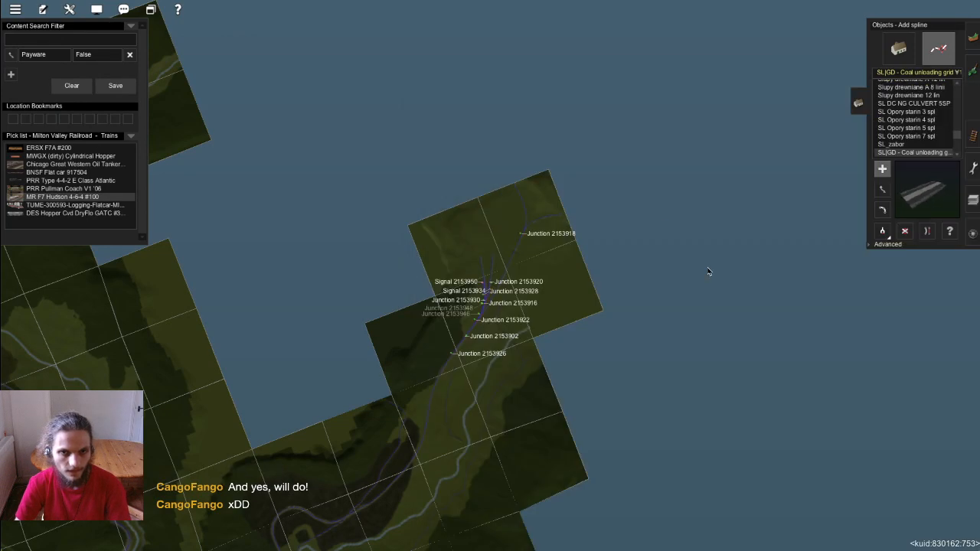
pyautogui.press('m')
pyautogui.press('Down')
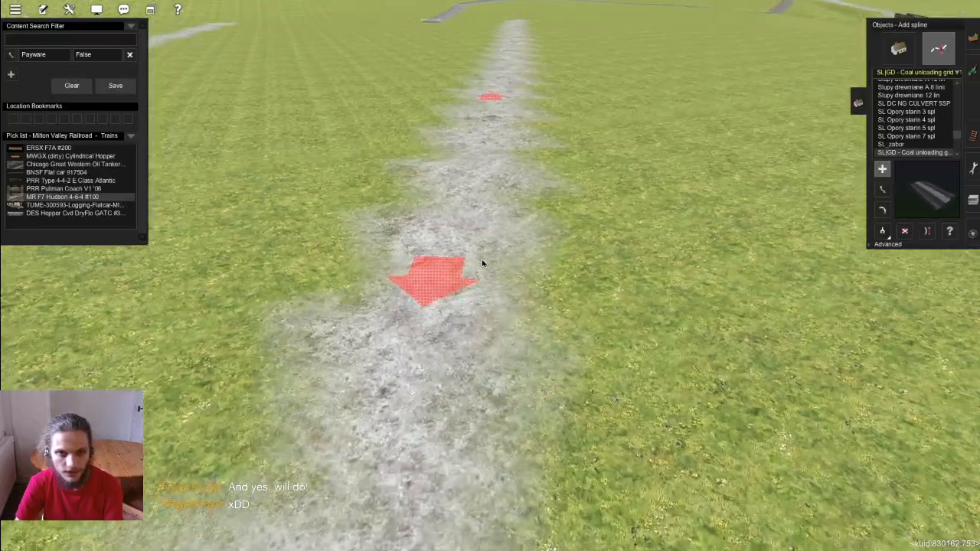
pyautogui.press('Right')
pyautogui.scroll(-3, 534, 245)
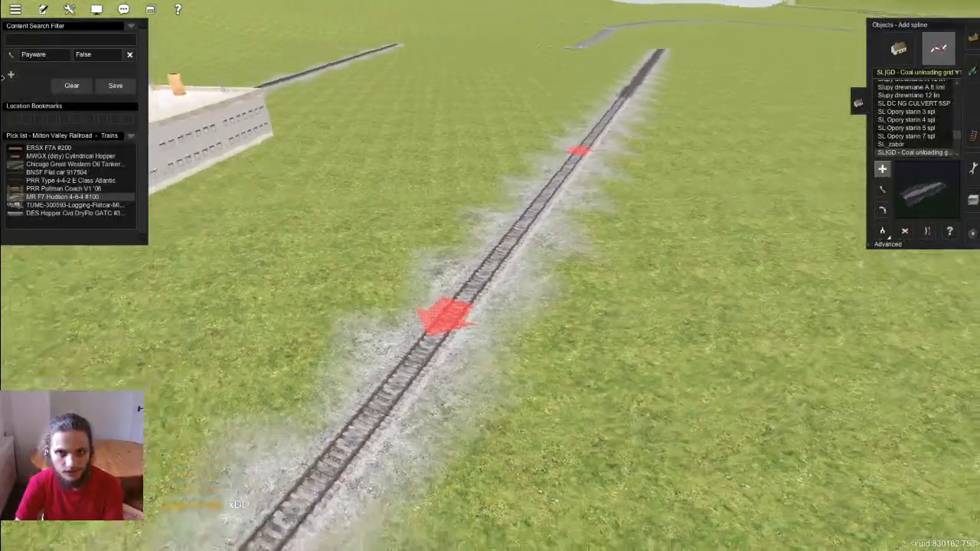
pyautogui.click(27, 39)
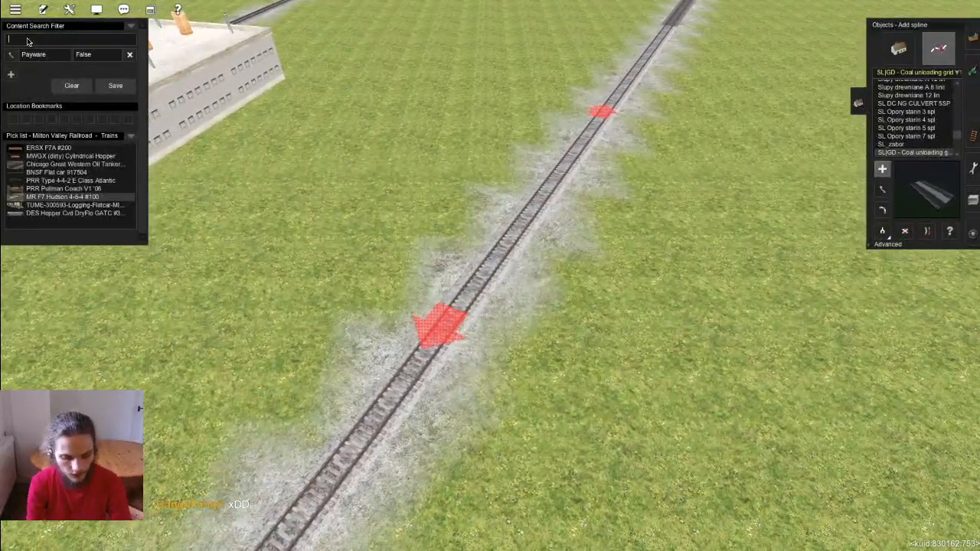
pyautogui.write('pump')
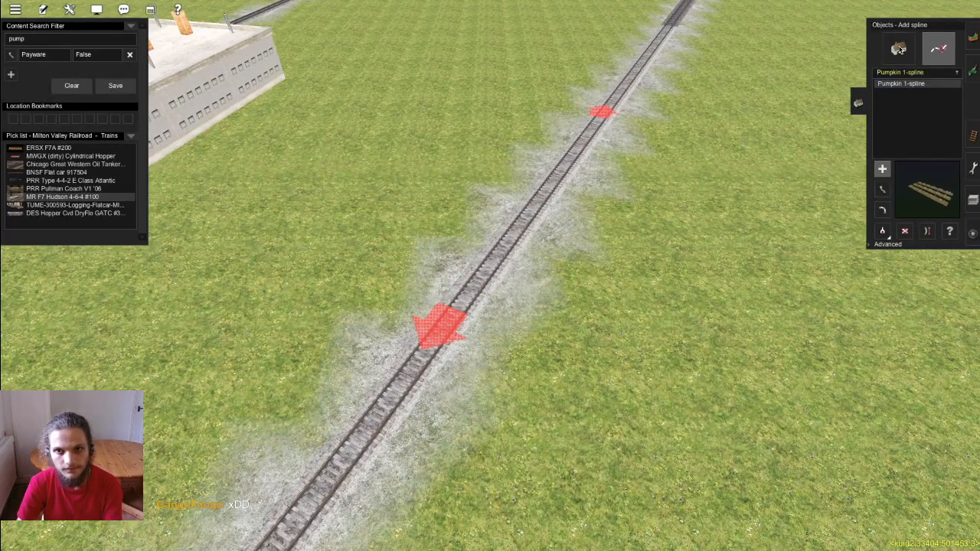
# Step: Try laying the Pumpkin 1-spline beside the siding between the red markers, and undo it
pyautogui.click(541, 336)
pyautogui.click(648, 173)
pyautogui.scroll(2, 628, 223)
pyautogui.press('Down')
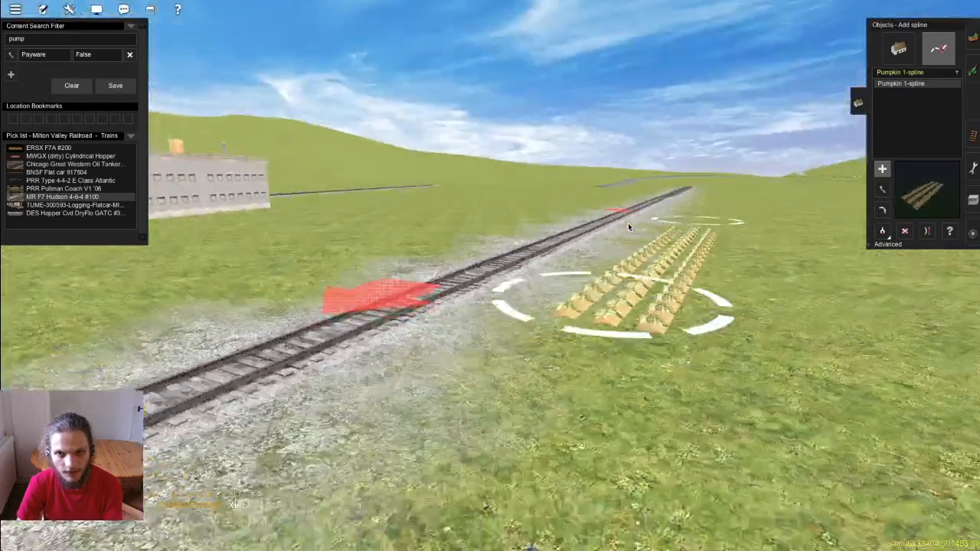
pyautogui.press('Up')
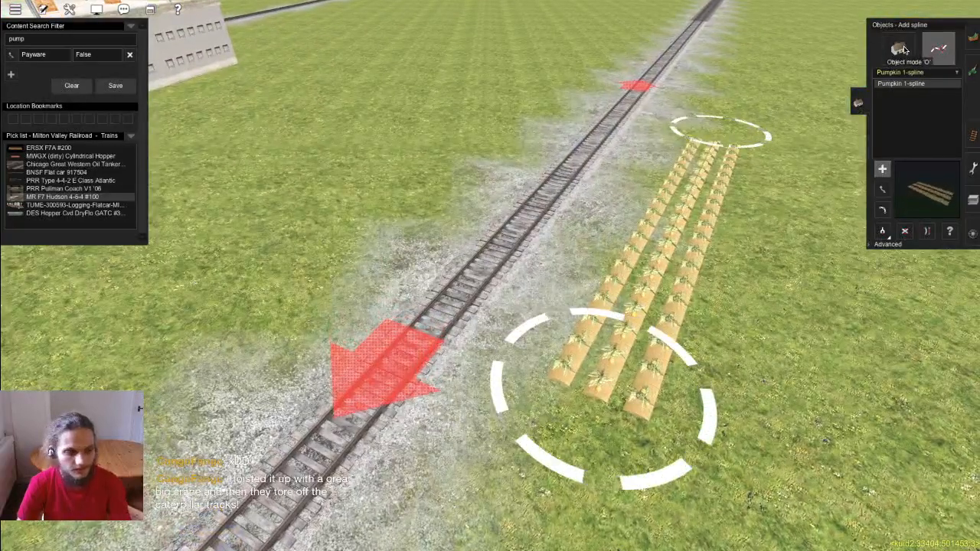
pyautogui.hotkey('ctrl', 'z')
# Step: Preview the pump-related scenery objects one after another and choose UK Depot fuel pump
pyautogui.click(902, 50)
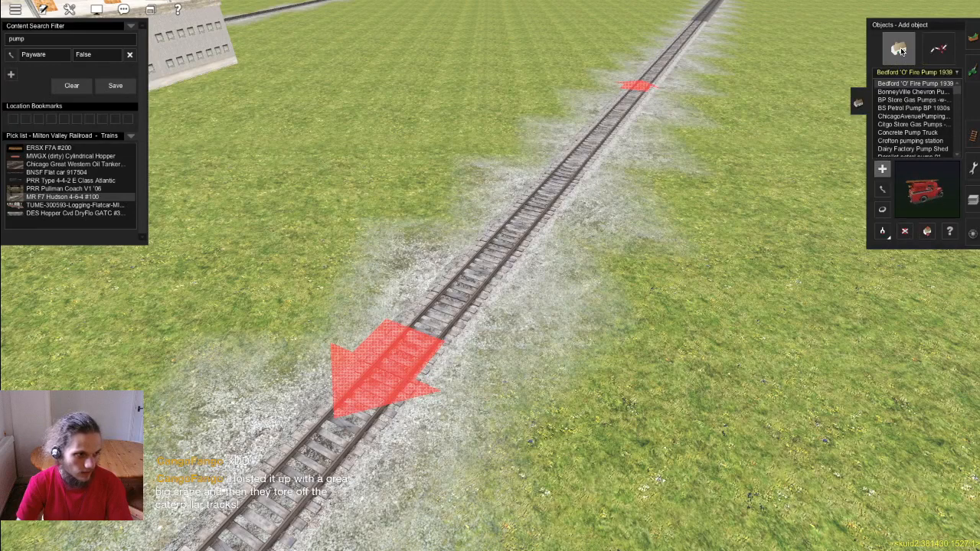
pyautogui.click(910, 92)
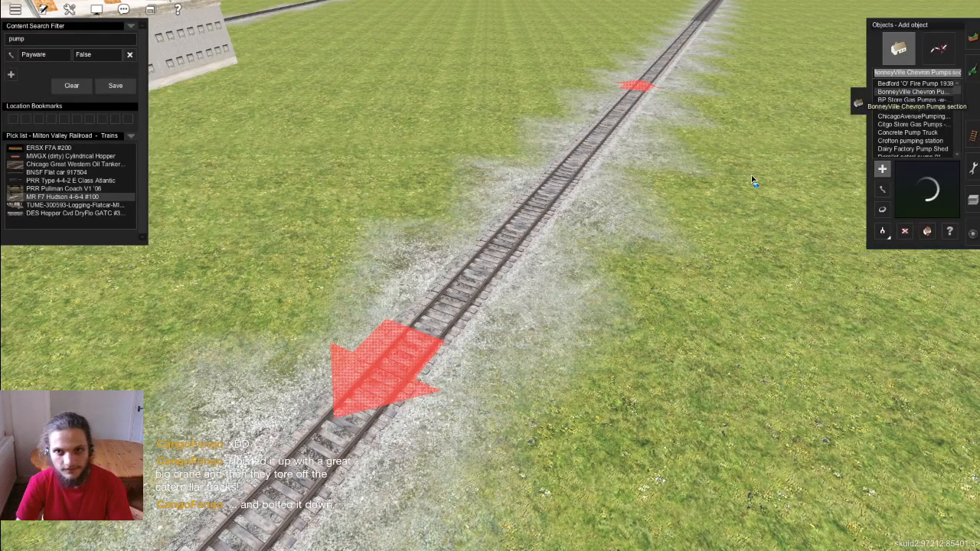
pyautogui.press('Down')
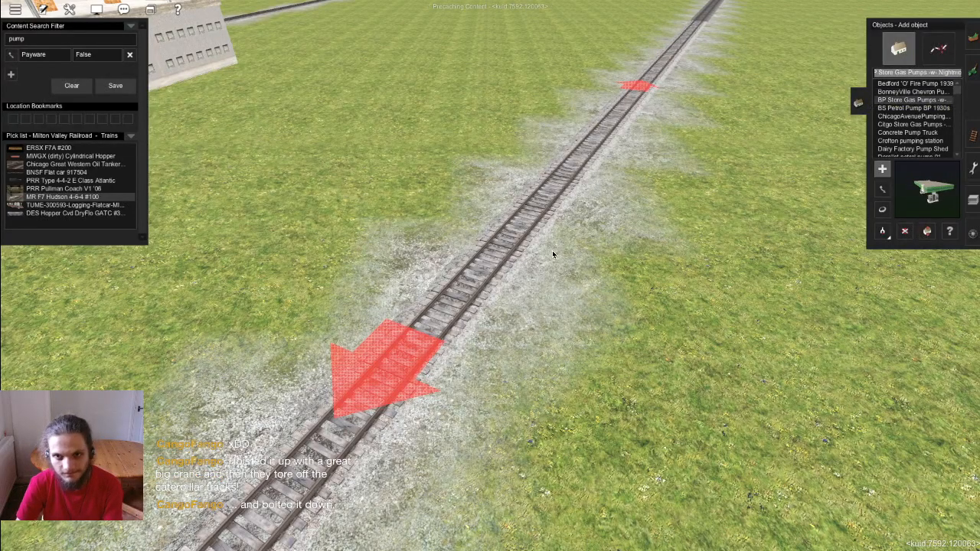
pyautogui.press('Down')
pyautogui.press('Down')
pyautogui.press('Down')
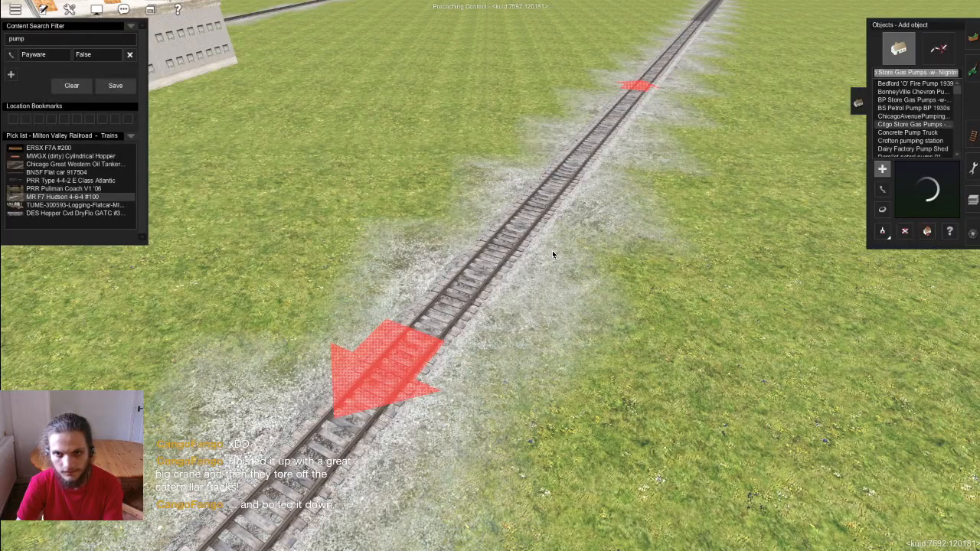
pyautogui.press('Down')
pyautogui.press('Down')
pyautogui.press('Down')
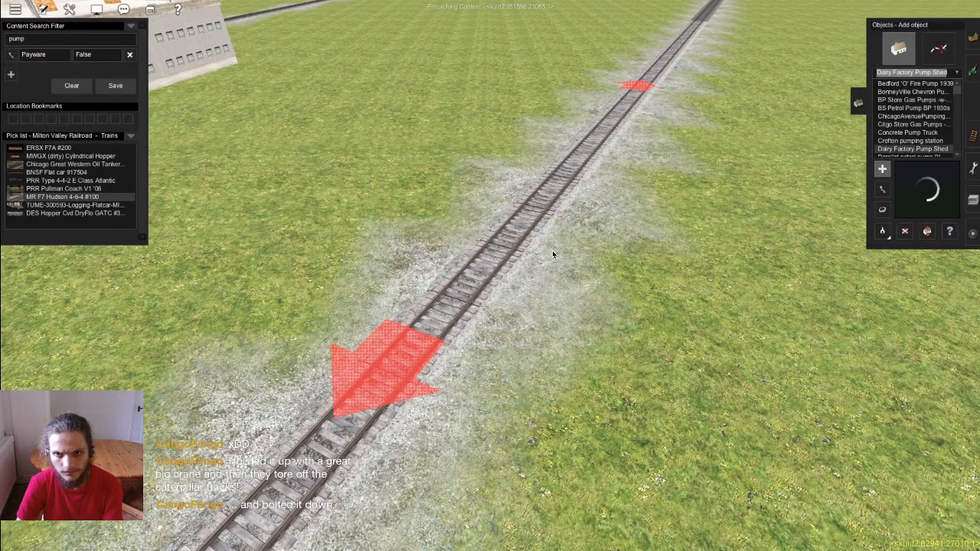
pyautogui.press('Down')
pyautogui.press('Down')
pyautogui.press('Down')
pyautogui.press('Down')
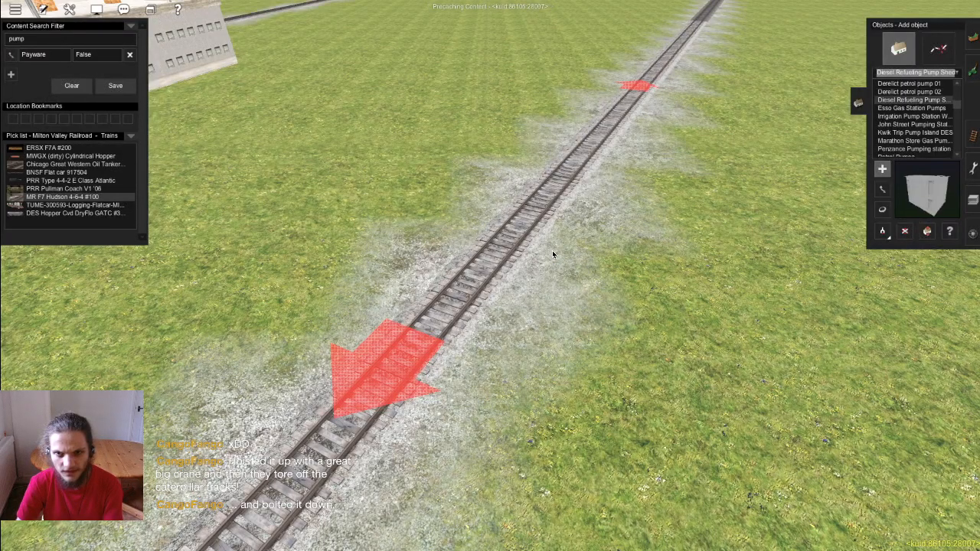
pyautogui.press('Down')
pyautogui.press('Down')
pyautogui.press('Down')
pyautogui.press('Down')
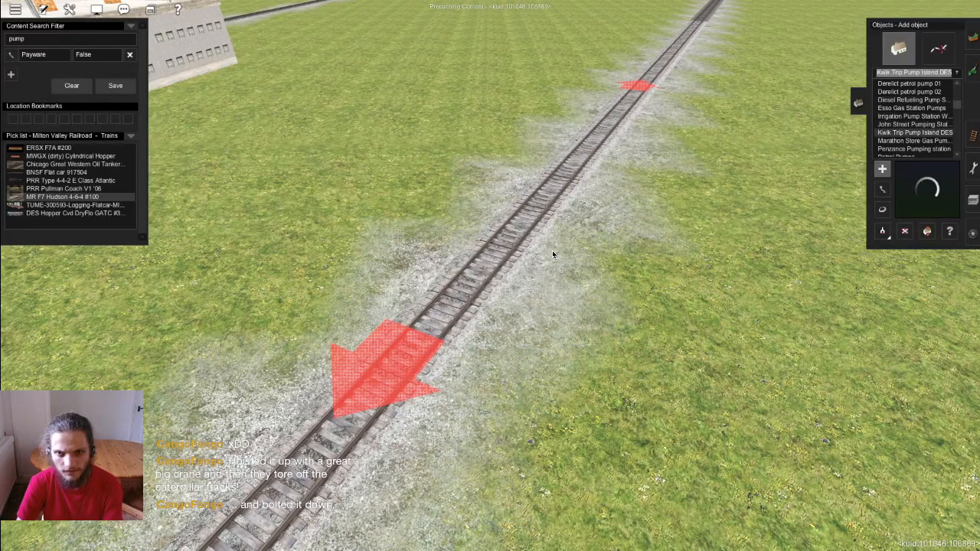
pyautogui.press('Down')
pyautogui.press('Down')
pyautogui.press('Down')
pyautogui.press('Down')
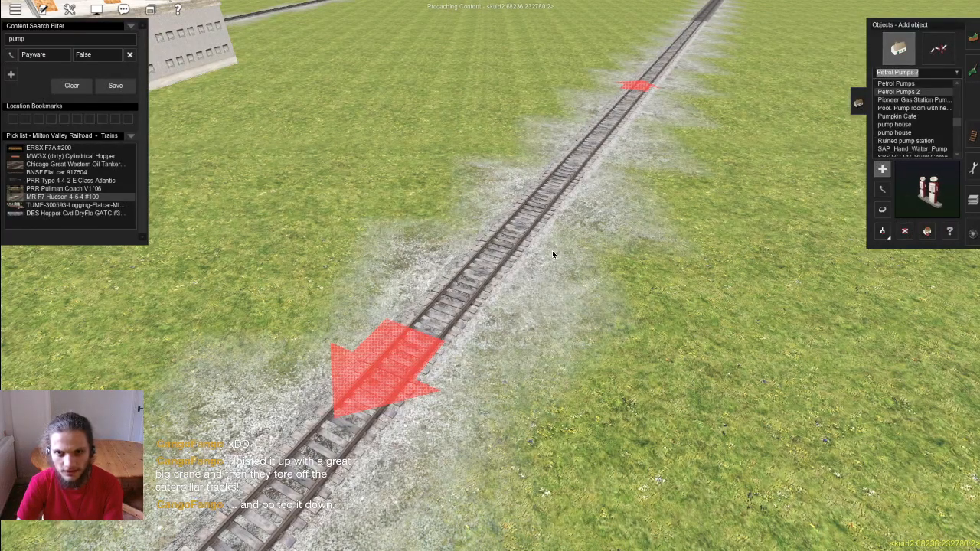
pyautogui.press('Down')
pyautogui.press('Down')
pyautogui.press('Down')
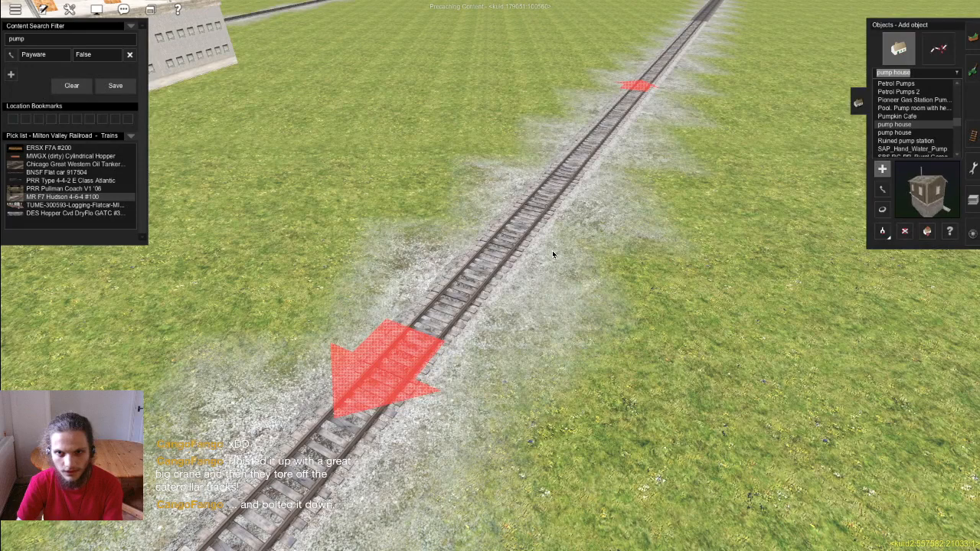
pyautogui.press('Down')
pyautogui.press('Down')
pyautogui.press('Down')
pyautogui.press('Down')
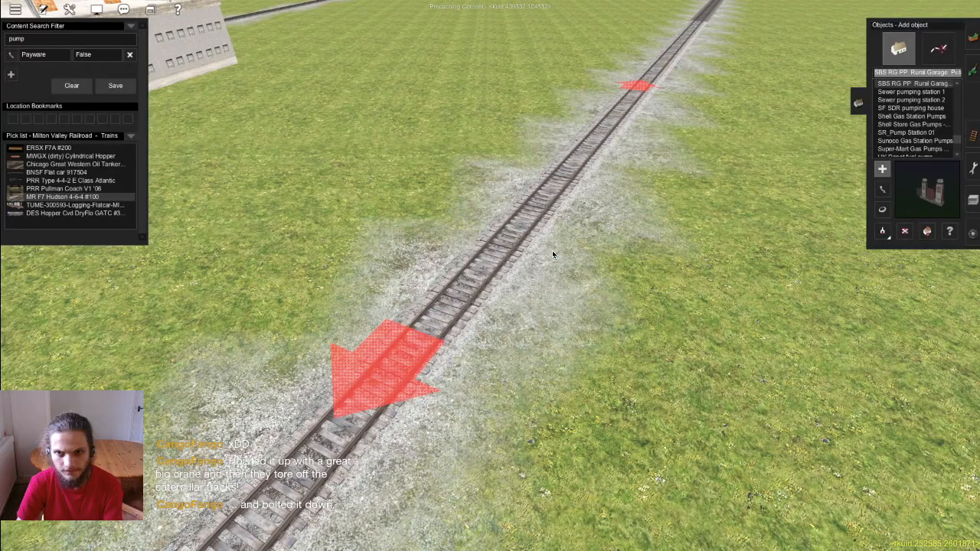
pyautogui.press('Up')
pyautogui.press('Down')
pyautogui.press('Down')
pyautogui.press('Down')
pyautogui.press('Down')
pyautogui.press('Down')
pyautogui.press('Down')
pyautogui.press('Down')
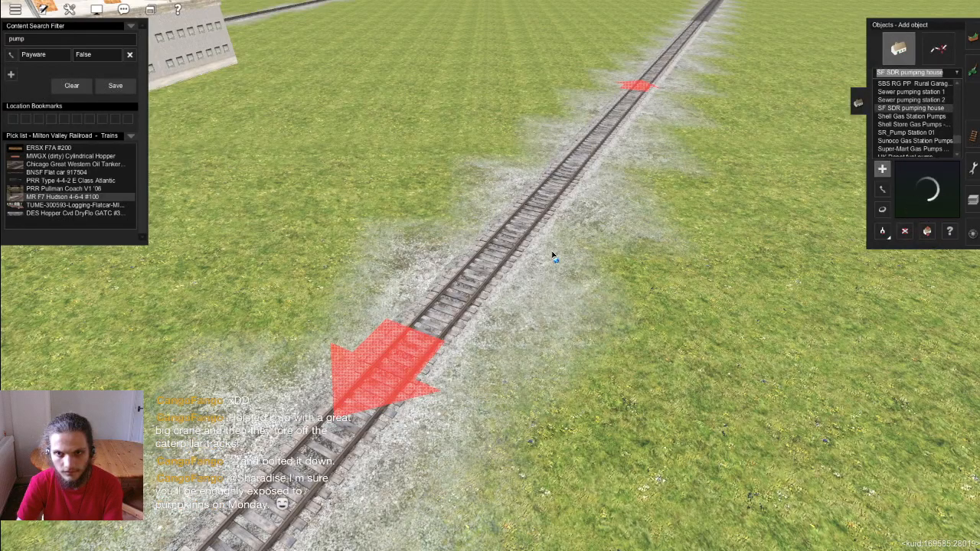
pyautogui.press('Down')
pyautogui.press('Down')
pyautogui.press('Down')
pyautogui.press('Down')
pyautogui.press('Up')
# Step: Place the UK Depot fuel pump on the grass beside the siding and inspect it against the track
pyautogui.click(410, 222)
pyautogui.rightClick(425, 227)
pyautogui.scroll(3, 490, 265)
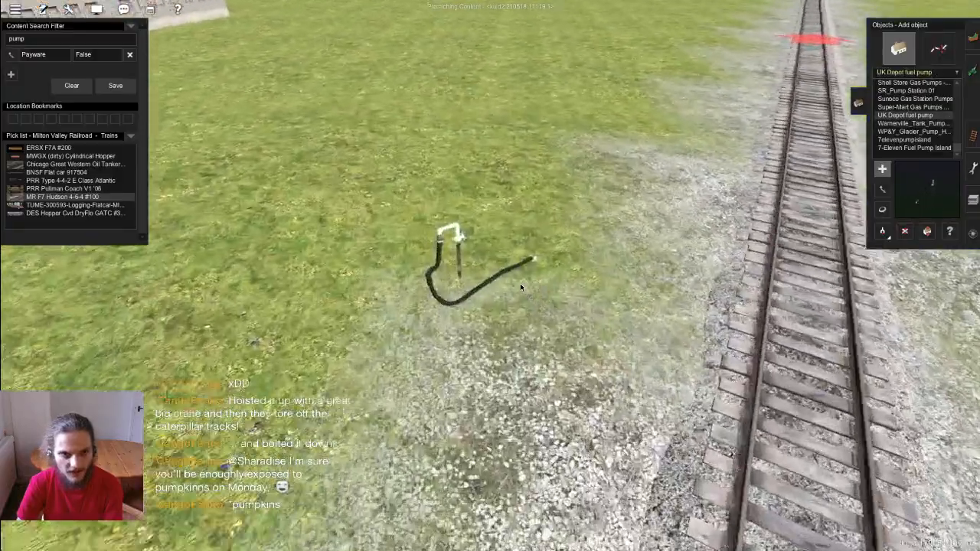
pyautogui.press('Left')
pyautogui.scroll(-3, 487, 274)
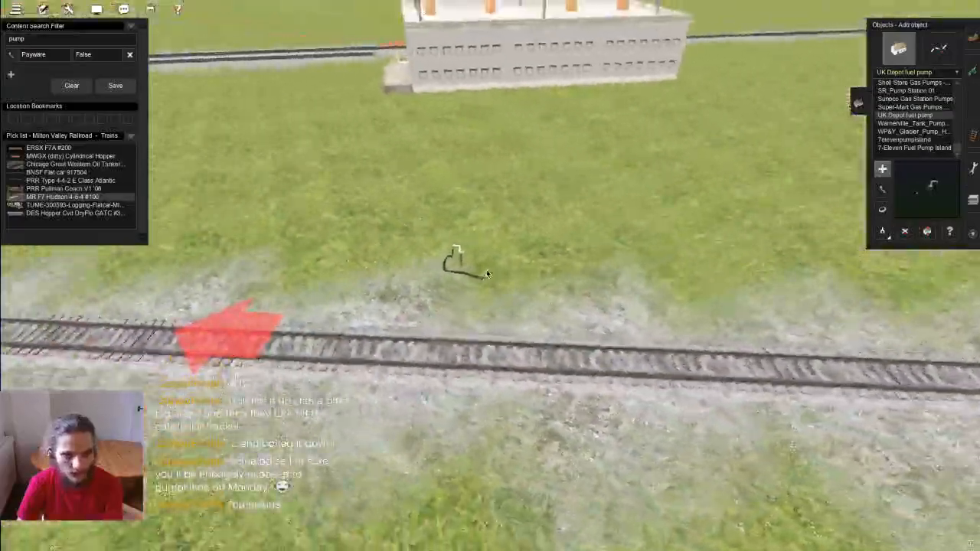
pyautogui.scroll(3, 487, 274)
pyautogui.moveTo(486, 274)
pyautogui.mouseDown(button='right')
pyautogui.moveTo(473, 285)
pyautogui.moveTo(487, 279)
pyautogui.mouseUp(button='right')
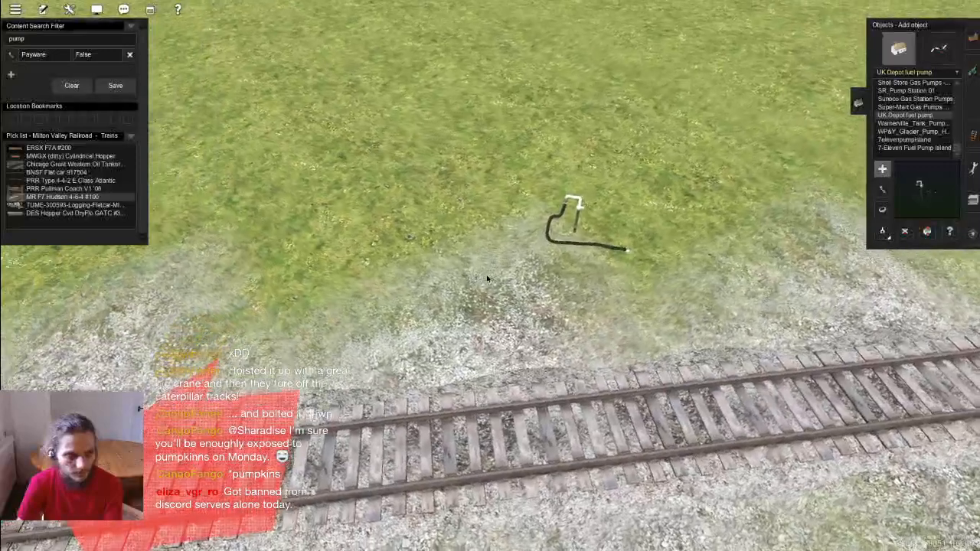
pyautogui.press('Left')
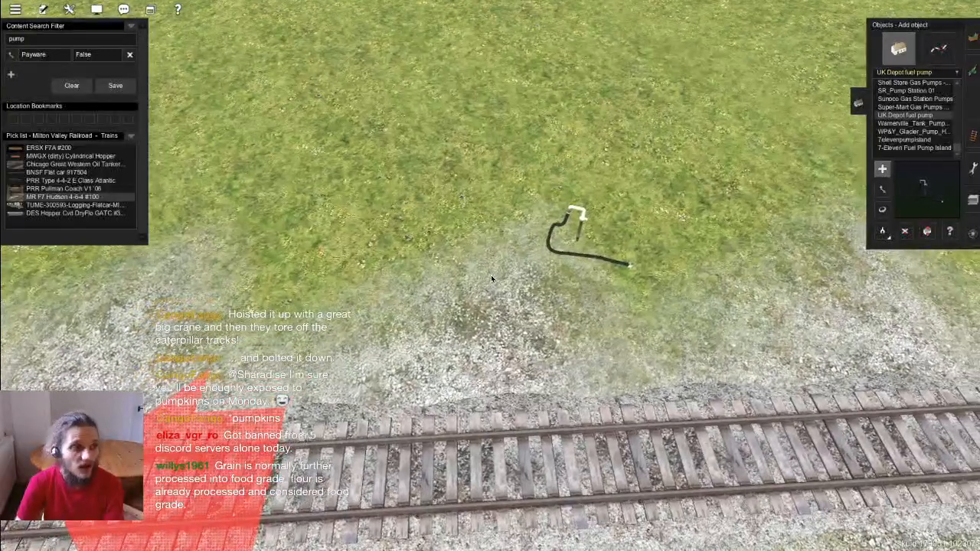
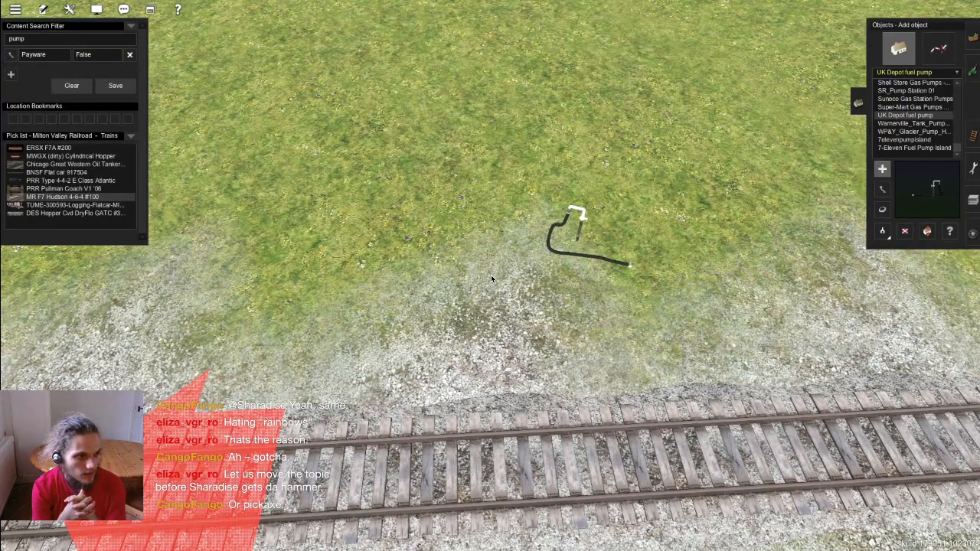
# Step: Rotate the UK Depot fuel pump so its hose points toward the siding track
pyautogui.rightClick(535, 288)
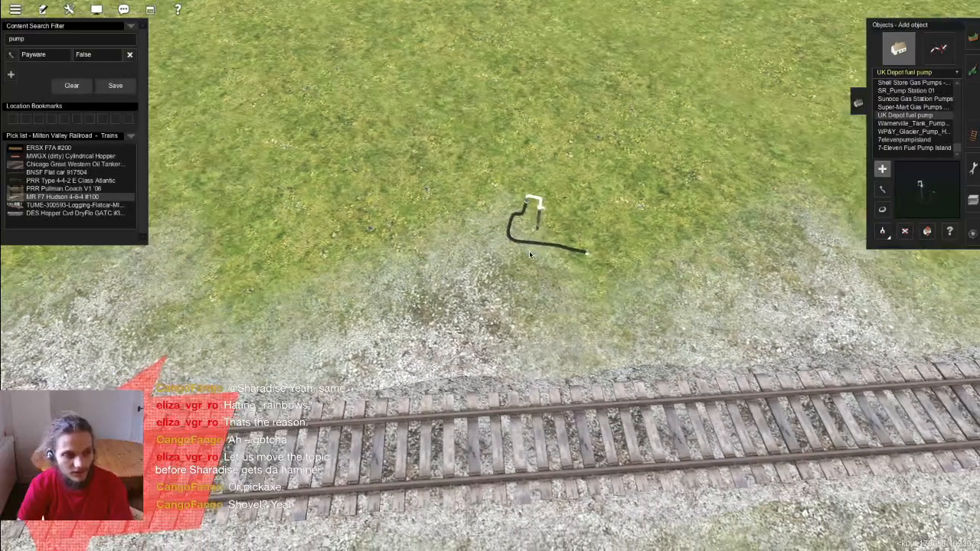
pyautogui.press('r')
pyautogui.moveTo(537, 201); pyautogui.dragTo(542, 218)
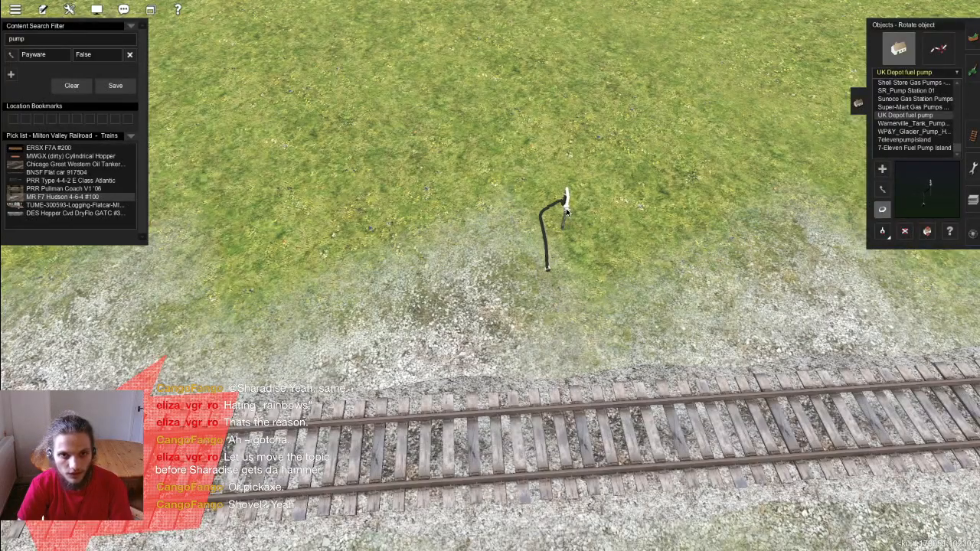
# Step: Move the UK Depot fuel pump across the ballast closer to the siding so its hose end reaches the track
pyautogui.press('m')
pyautogui.click(410, 247)
pyautogui.rightClick(448, 267)
pyautogui.scroll(-5, 513, 287)
pyautogui.press('Left')
pyautogui.scroll(6, 495, 288)
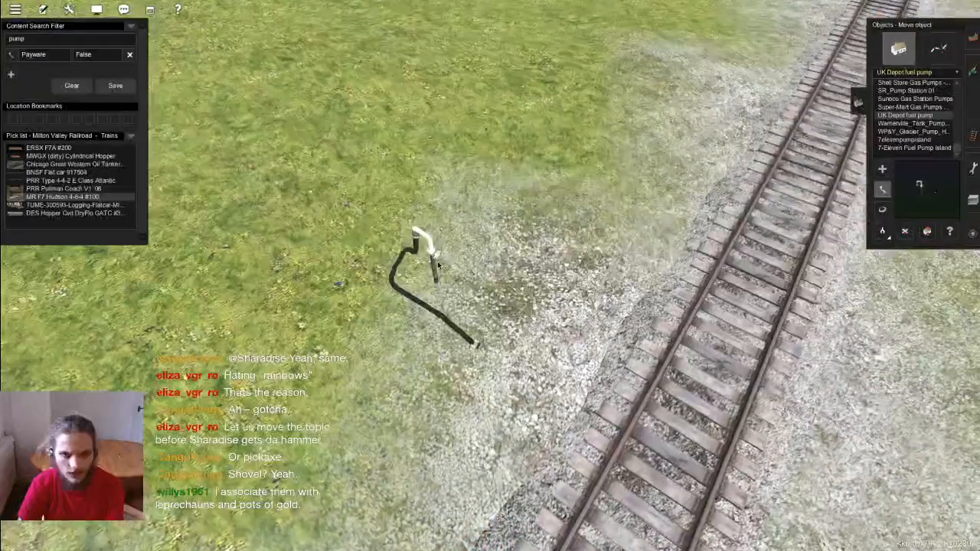
pyautogui.moveTo(438, 265); pyautogui.dragTo(547, 298)
pyautogui.scroll(-6, 548, 299)
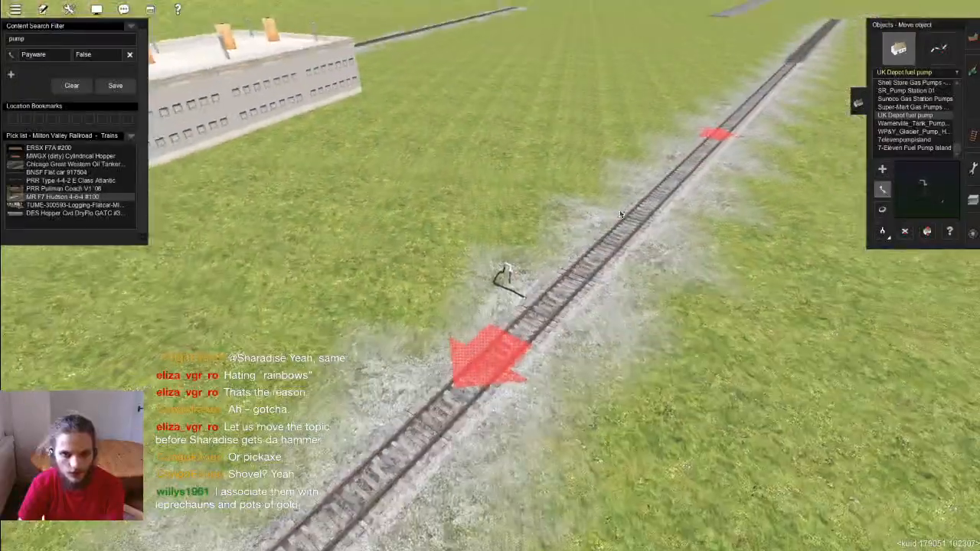
pyautogui.scroll(3, 621, 215)
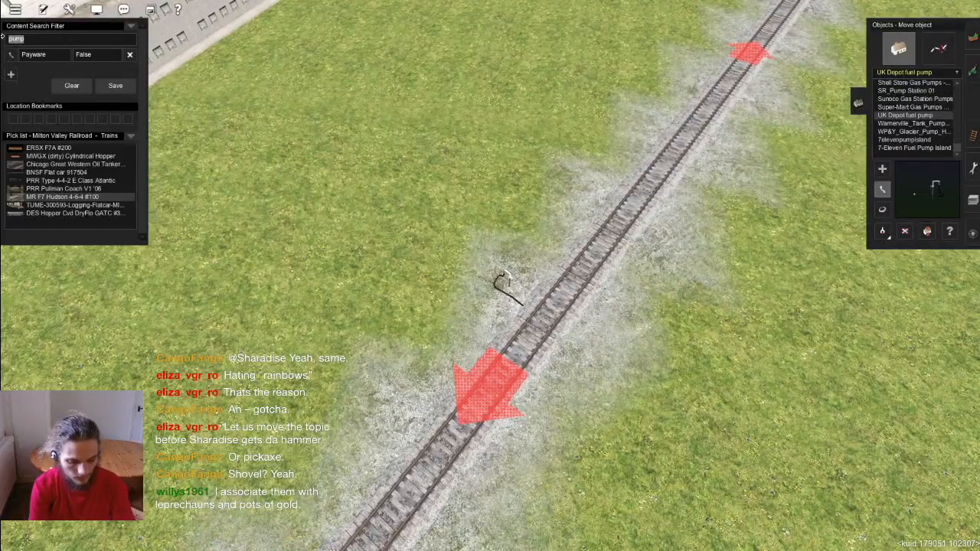
# Step: Search the scenery objects for cement, and filter the spline objects by conc
pyautogui.write('cement')
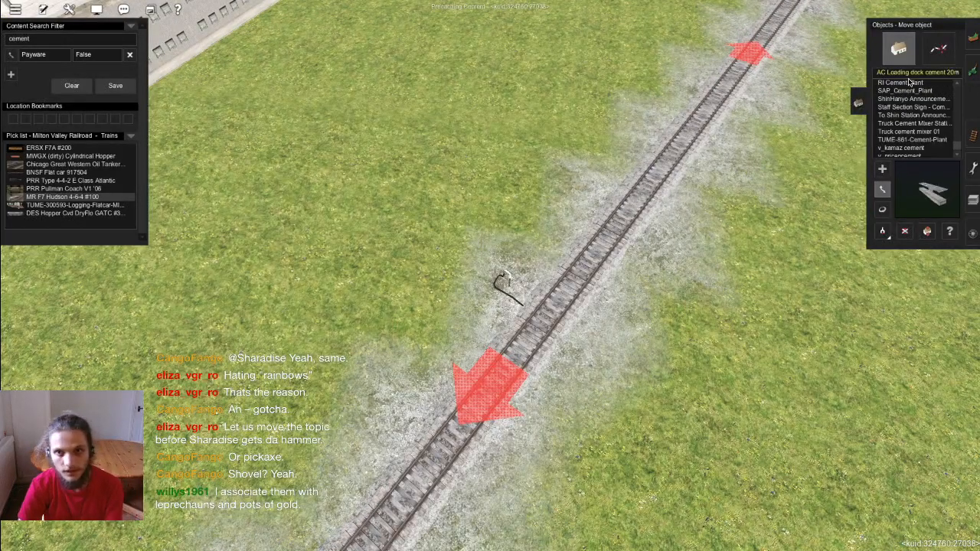
pyautogui.click(939, 49)
pyautogui.click(42, 42)
pyautogui.write('cor')
pyautogui.press('BackSpace')
pyautogui.write('nc')
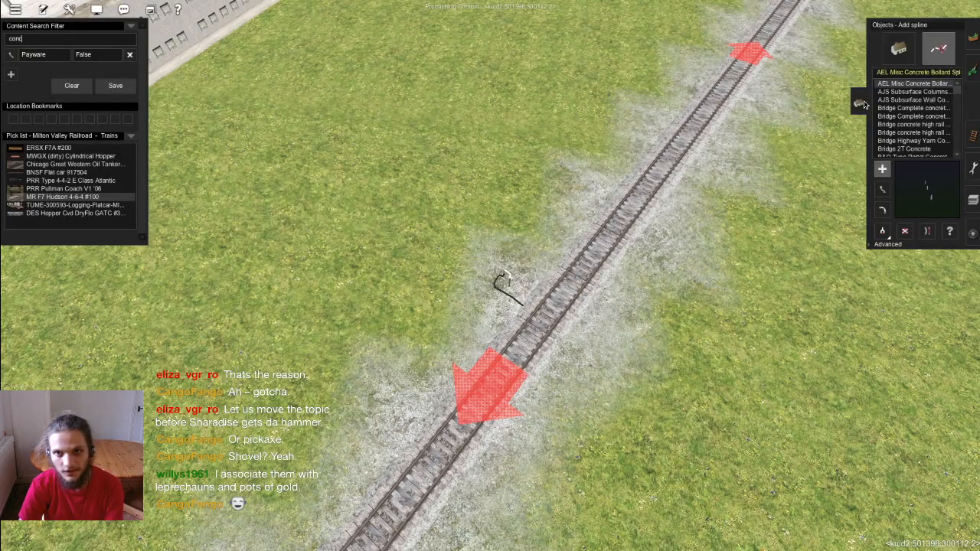
# Step: Preview the first concrete splines in the filtered list one after another and choose CL Concrete Spline - 01
pyautogui.click(905, 99)
pyautogui.press('Down')
pyautogui.press('Down')
pyautogui.press('Down')
pyautogui.press('Down')
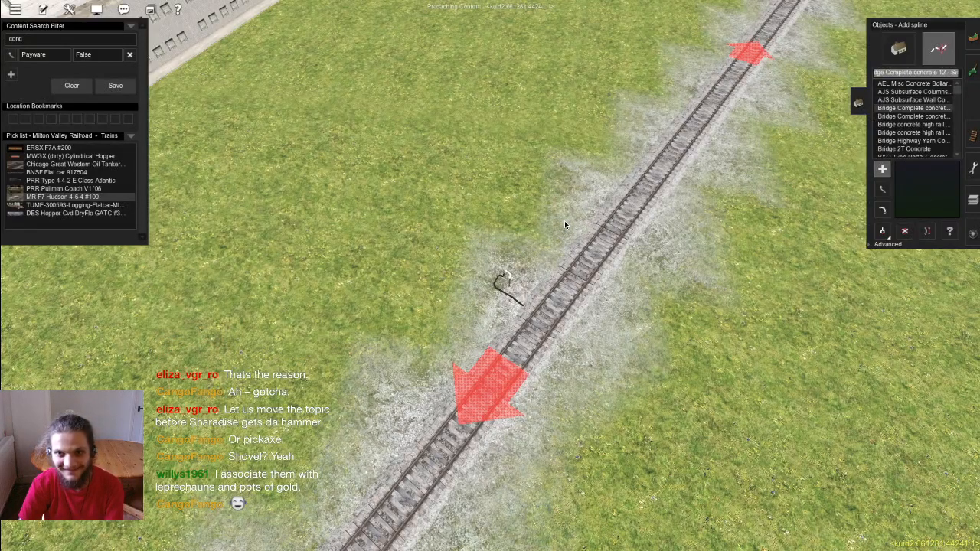
pyautogui.press('Down')
pyautogui.press('Down')
pyautogui.press('Down')
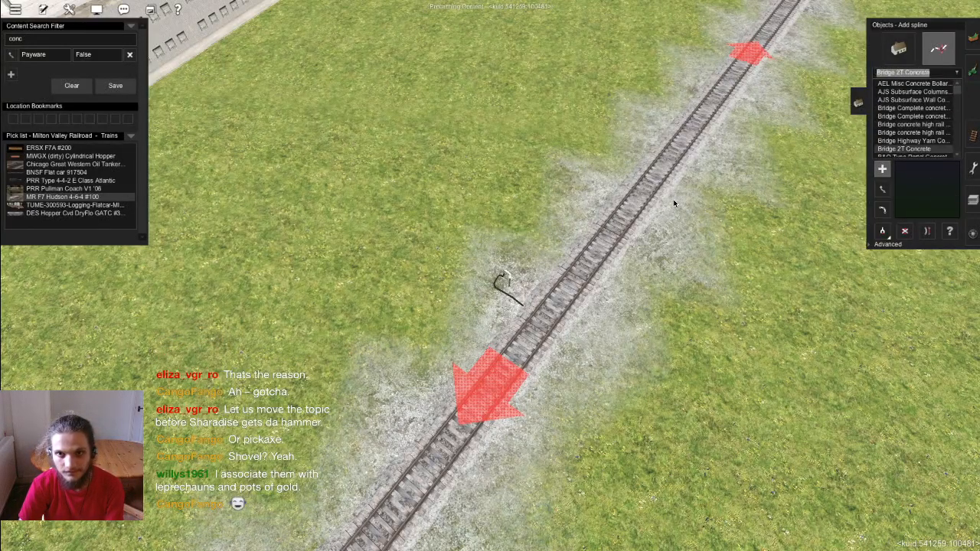
pyautogui.press('Down')
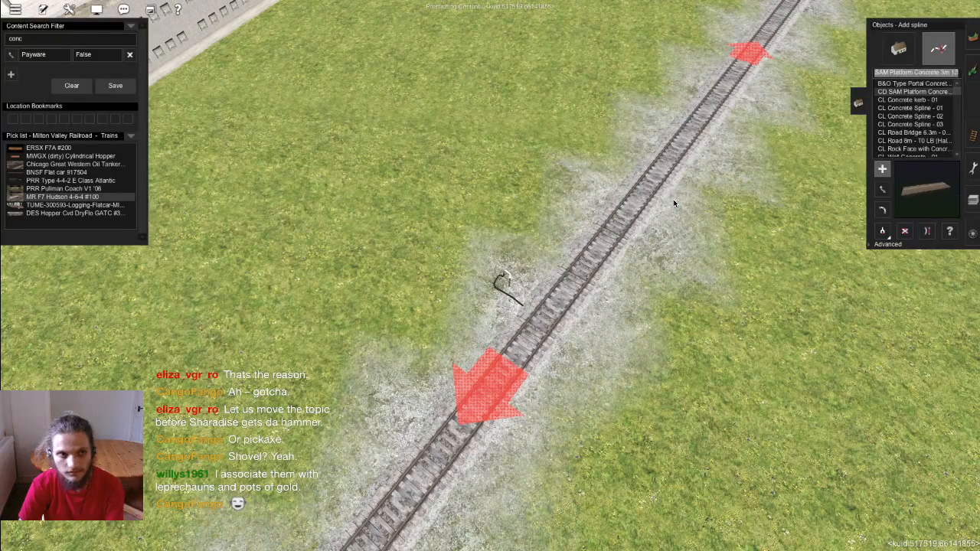
pyautogui.press('Down')
pyautogui.press('Down')
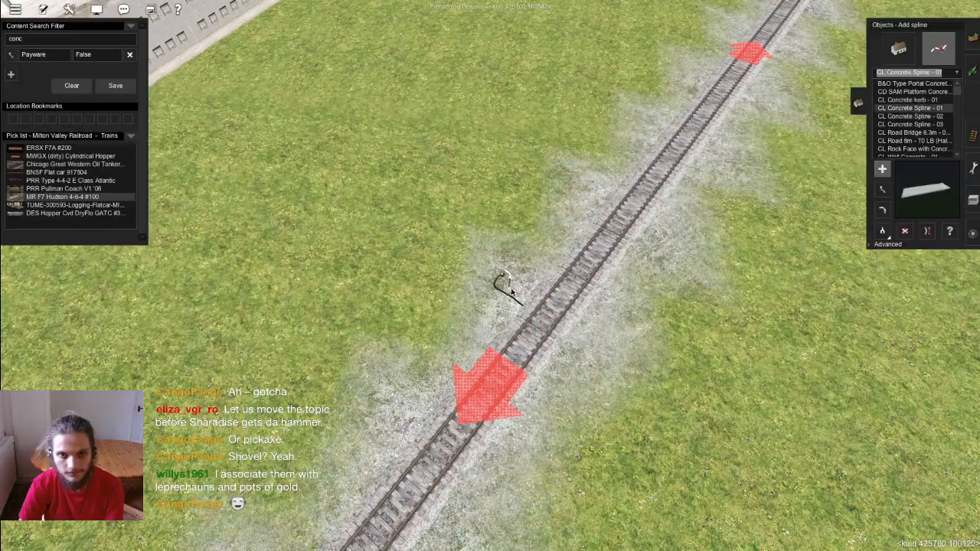
# Step: Try laying CL Concrete Spline - 01 under the fuel pump and CL Concrete Spline - 02 next to it, undoing the second one
pyautogui.moveTo(489, 298); pyautogui.dragTo(613, 156)
pyautogui.scroll(5, 611, 162)
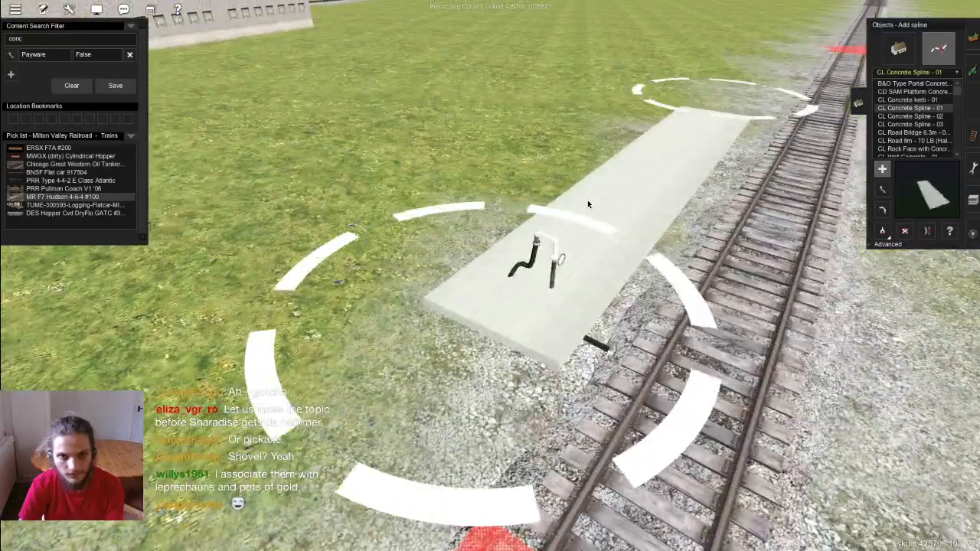
pyautogui.rightClick(570, 209)
pyautogui.click(889, 116)
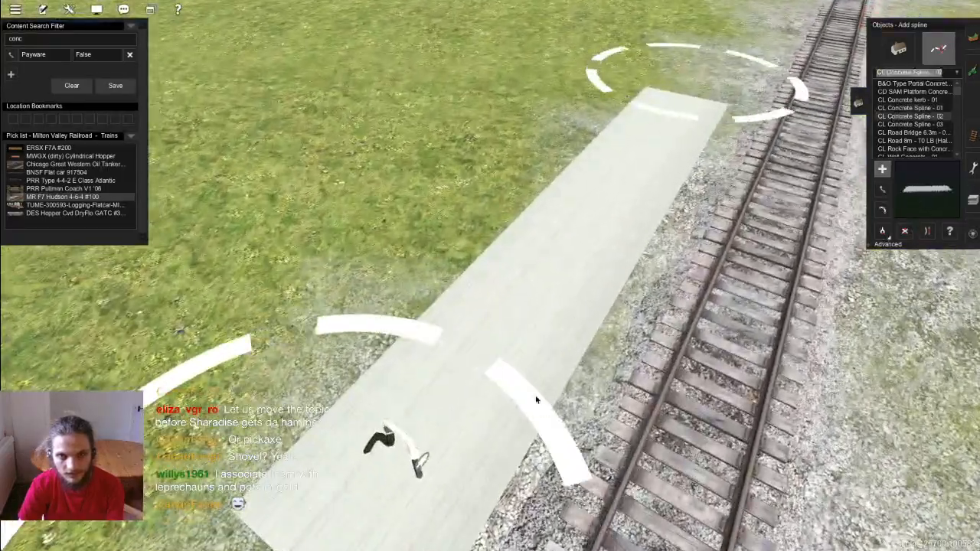
pyautogui.rightClick(539, 394)
pyautogui.moveTo(704, 313); pyautogui.dragTo(772, 171)
pyautogui.hotkey('ctrl', 'z')
# Step: Replace the test slab under the fuel pump with CL Concrete Spline - 03, laid parallel to the siding
pyautogui.click(930, 125)
pyautogui.moveTo(640, 402)
pyautogui.mouseDown()
pyautogui.moveTo(790, 102)
pyautogui.moveTo(782, 110)
pyautogui.mouseUp()
pyautogui.hotkey('ctrl', 'z')
pyautogui.hotkey('ctrl', 'z')
pyautogui.moveTo(277, 357)
pyautogui.mouseDown()
pyautogui.moveTo(679, 20)
pyautogui.moveTo(676, 11)
pyautogui.mouseUp()
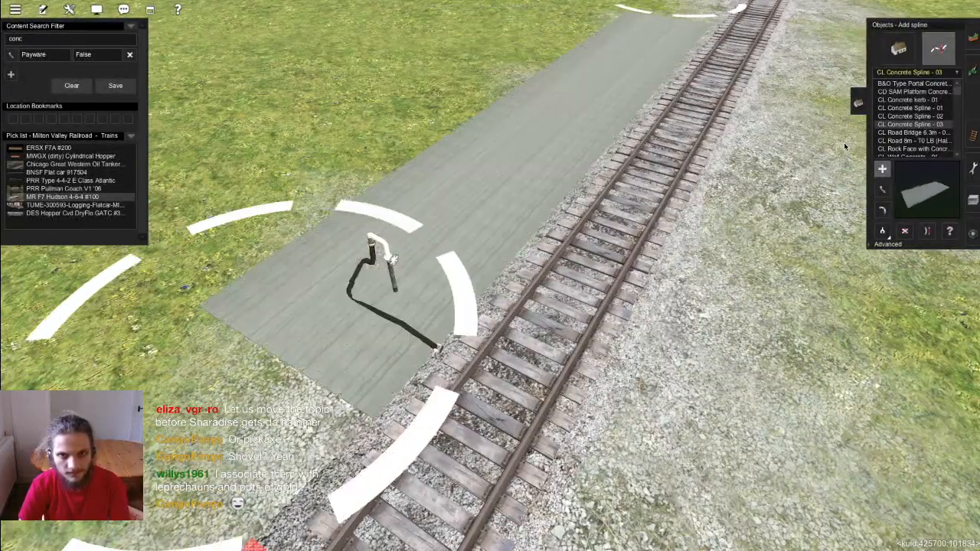
# Step: Try out further concrete splines beside the siding, including CL Road Bridge 6.3m and Concrete base 17x10m, and preview the concrete fences
pyautogui.click(911, 133)
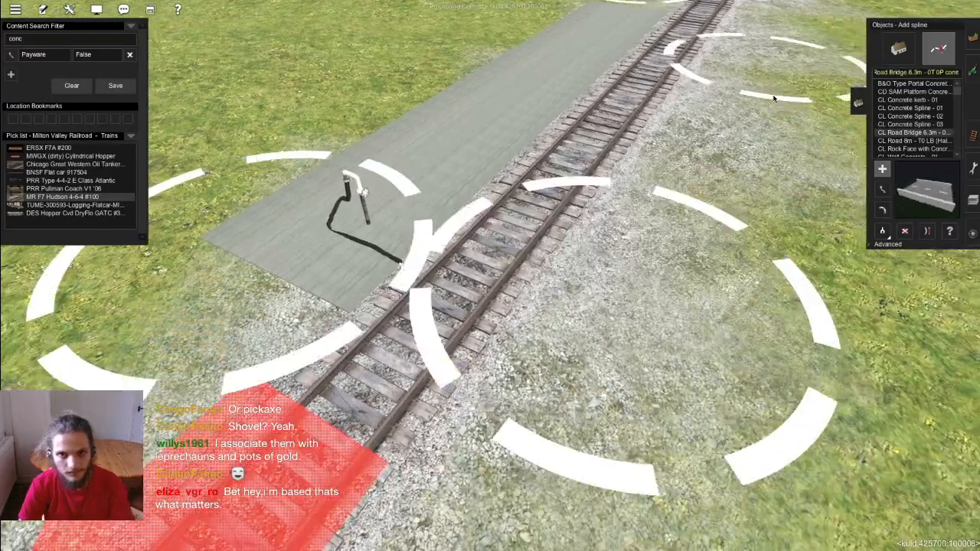
pyautogui.click(912, 149)
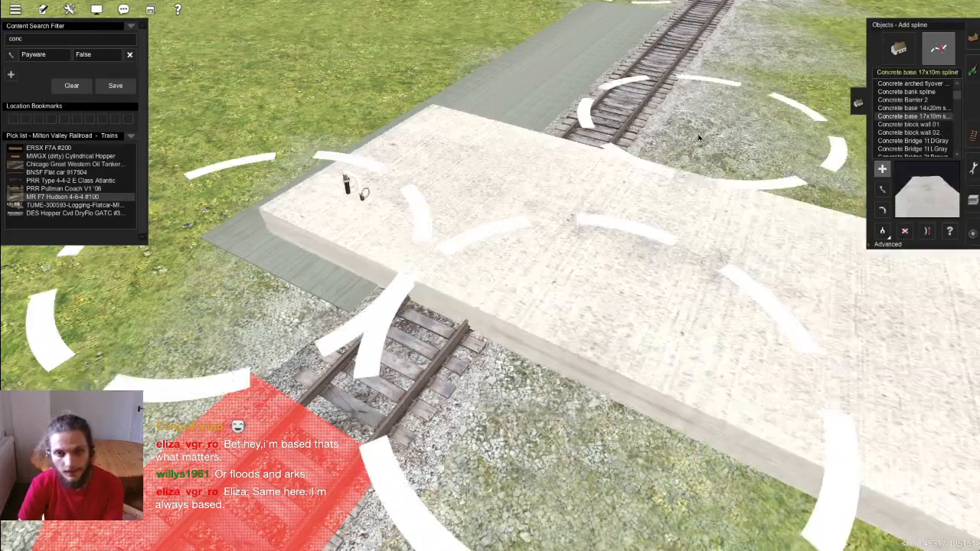
pyautogui.scroll(-5, 581, 385)
pyautogui.click(918, 125)
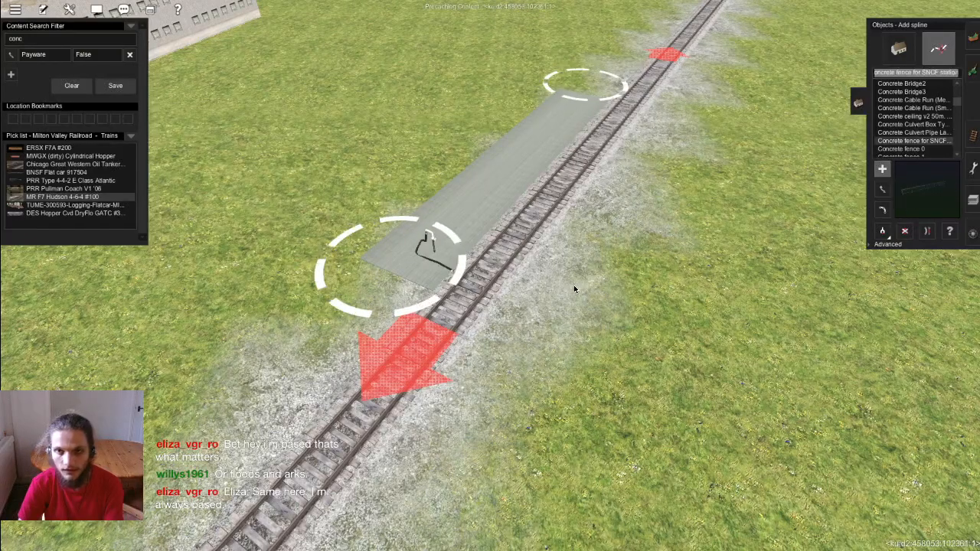
pyautogui.press('Down')
pyautogui.press('Down')
pyautogui.press('Down')
# Step: Try laying the Concrete flyover base 10x9m spline on the opposite side of the siding and adjust its far end
pyautogui.click(568, 348)
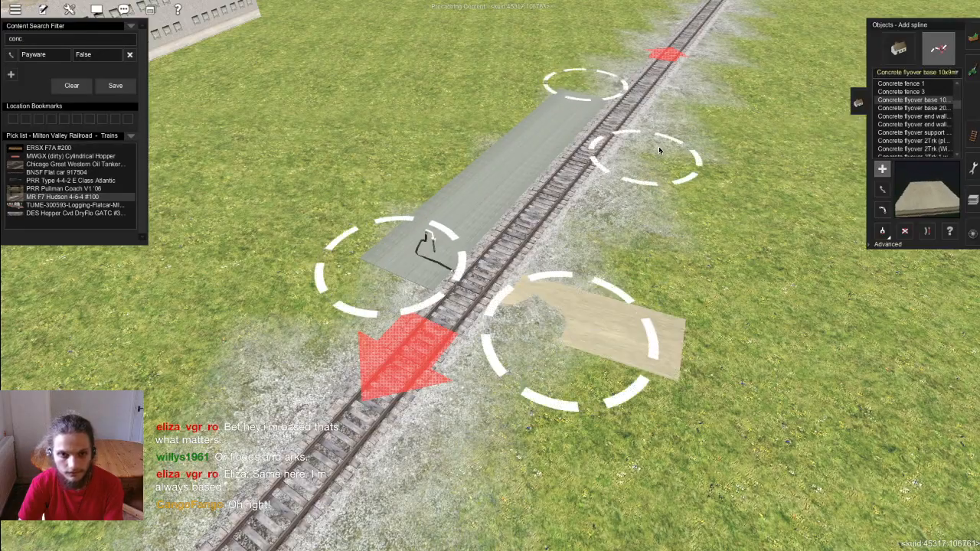
pyautogui.click(656, 144)
pyautogui.scroll(3, 657, 145)
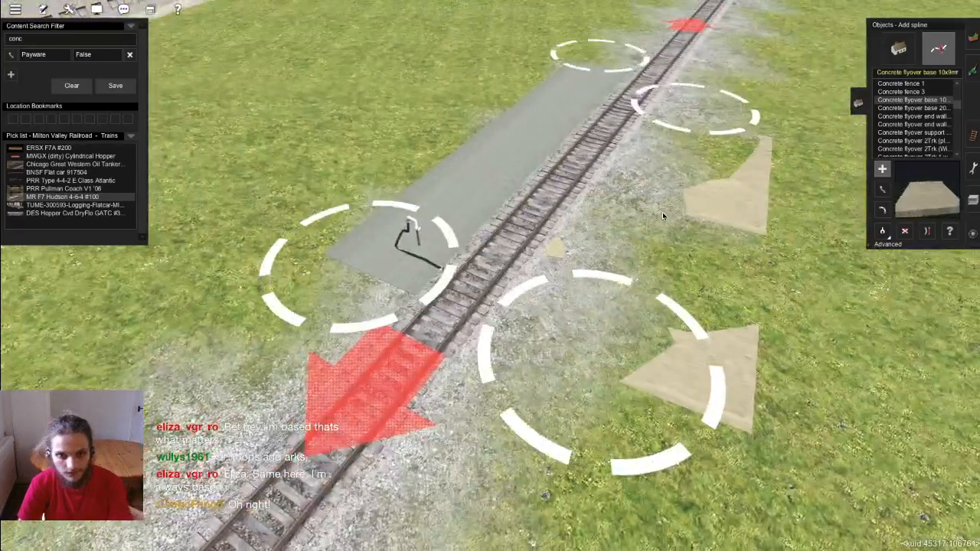
pyautogui.moveTo(695, 107); pyautogui.dragTo(765, 61)
pyautogui.click(887, 244)
pyautogui.moveTo(736, 83); pyautogui.dragTo(736, 62)
# Step: Lay the Concrete flyover base 10x9m spline on the grass directly alongside the grey concrete slab
pyautogui.press('d')
pyautogui.click(679, 184)
pyautogui.moveTo(679, 184); pyautogui.dragTo(391, 320, button='right')
pyautogui.press('a')
pyautogui.click(386, 320)
pyautogui.click(693, 76)
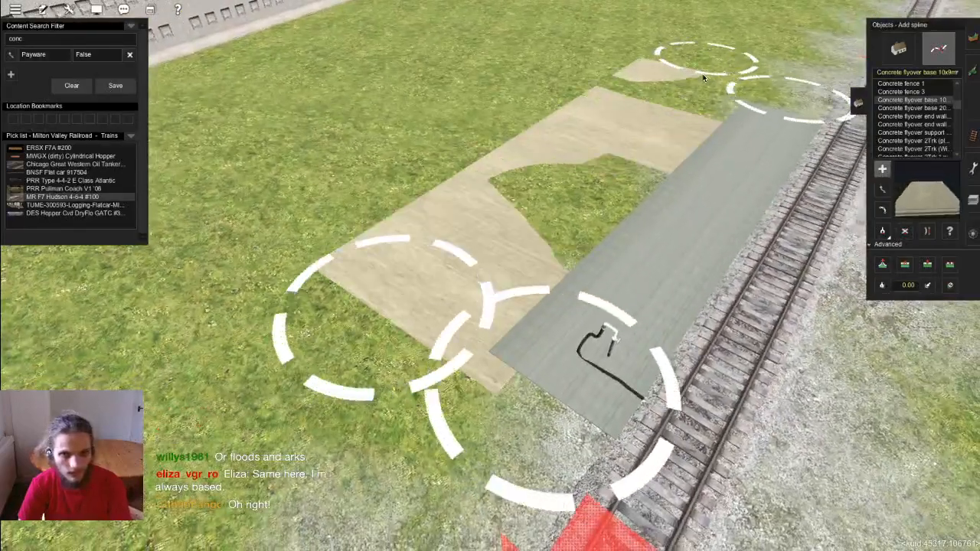
# Step: Raise the end vertices of the concrete flyover base slightly so its whole surface clears the grass
pyautogui.press('h')
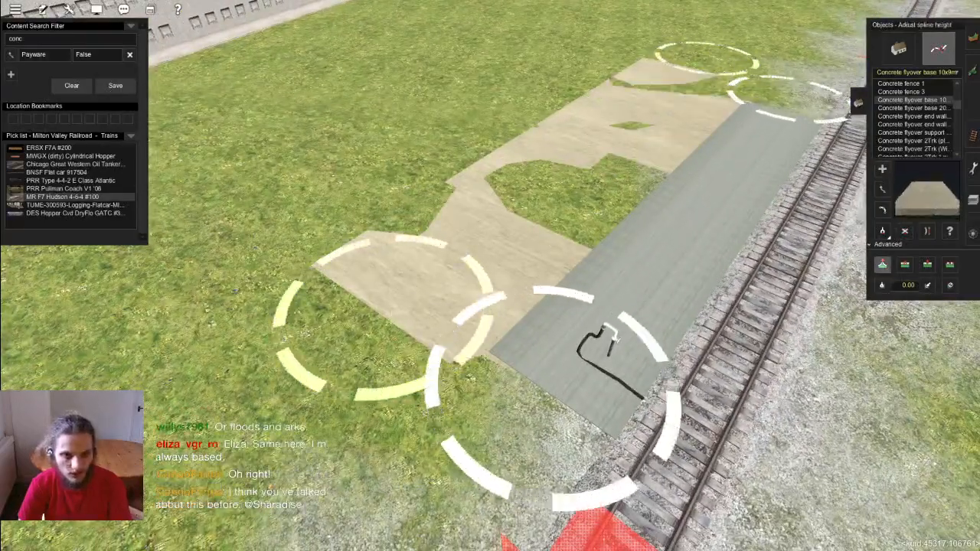
pyautogui.moveTo(412, 288); pyautogui.dragTo(413, 280)
pyautogui.moveTo(390, 308)
pyautogui.mouseDown(button='right')
pyautogui.moveTo(420, 310)
pyautogui.moveTo(385, 315)
pyautogui.mouseUp(button='right')
pyautogui.moveTo(323, 317); pyautogui.dragTo(328, 329)
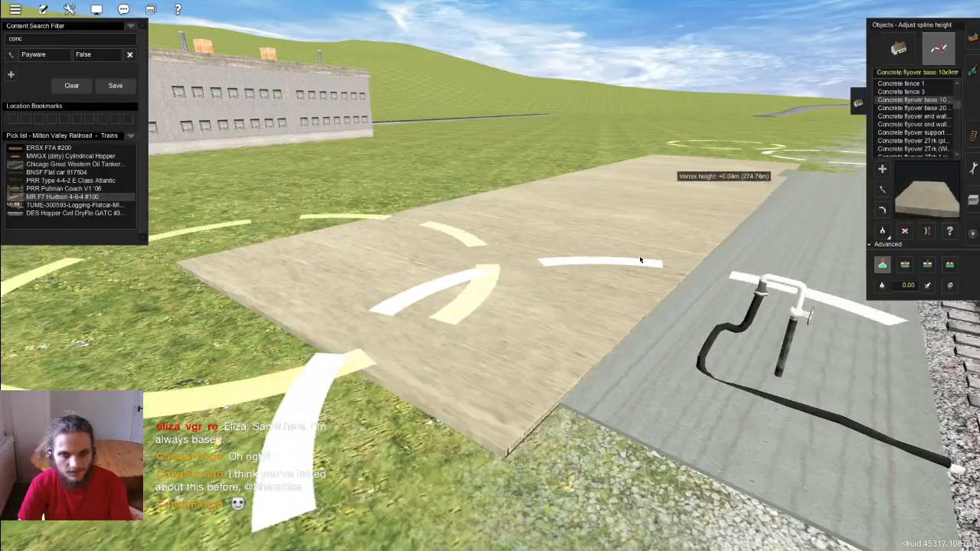
pyautogui.scroll(-10, 609, 281)
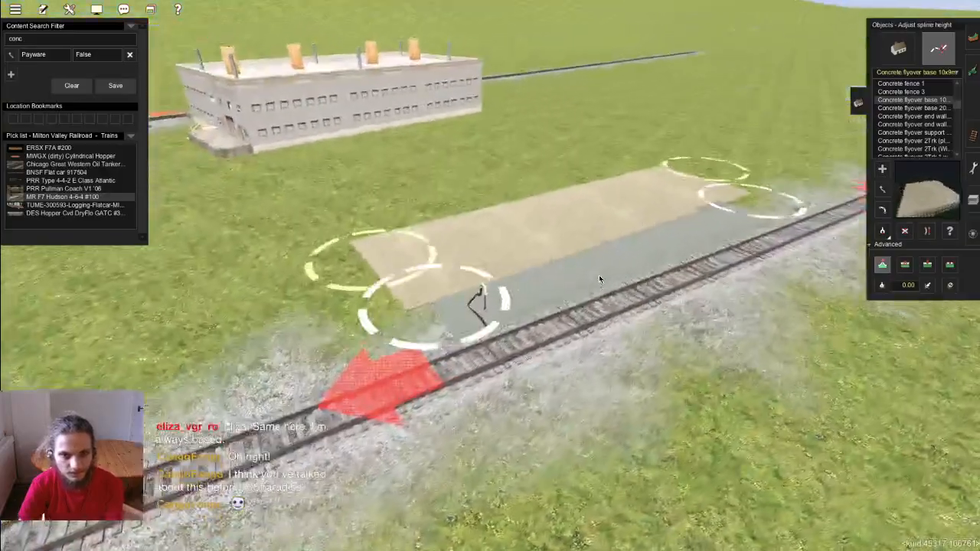
# Step: Preview the remaining concrete flyover splines and the concrete footpath splines, comparing them with the laid slabs
pyautogui.moveTo(598, 274); pyautogui.dragTo(636, 237, button='right')
pyautogui.press('Down')
pyautogui.press('Down')
pyautogui.press('Down')
pyautogui.press('Down')
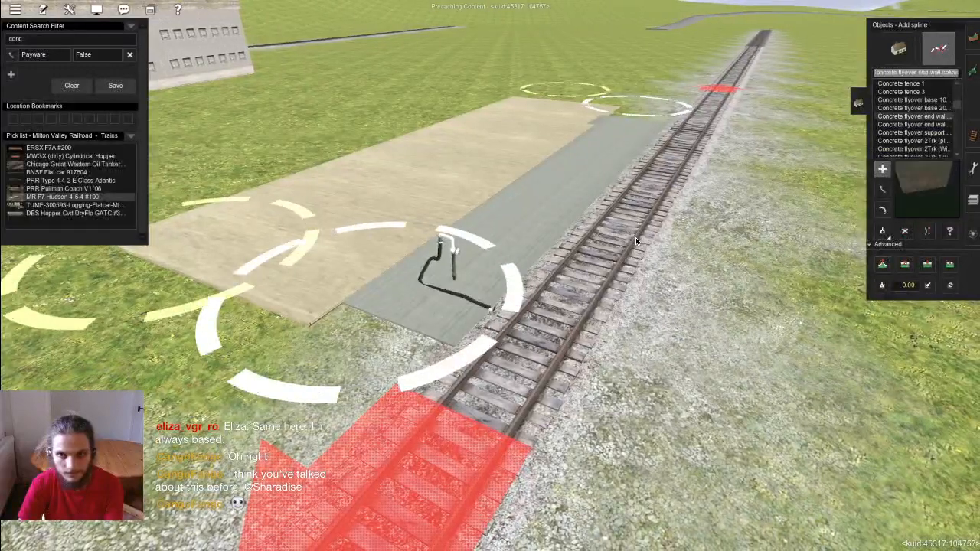
pyautogui.press('Down')
pyautogui.press('Down')
pyautogui.press('Down')
pyautogui.press('Down')
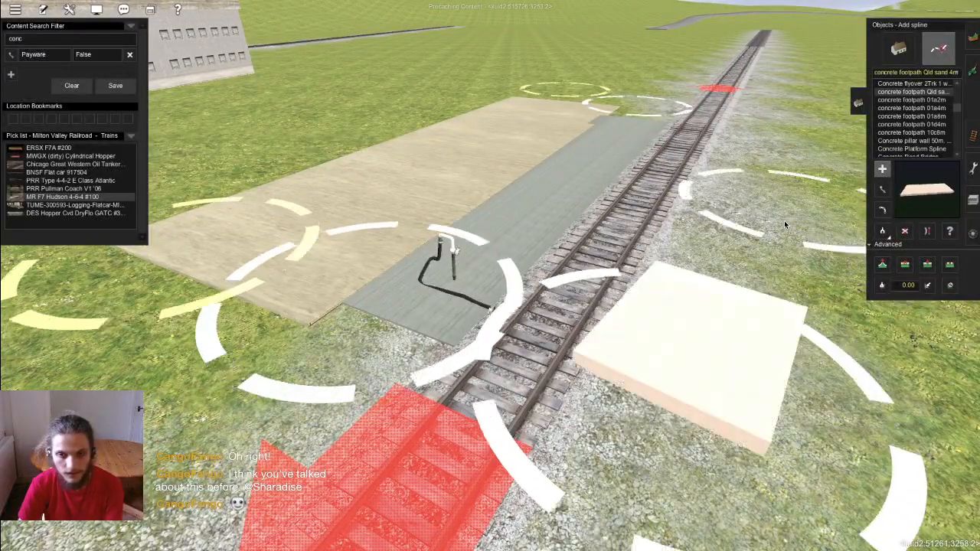
pyautogui.press('Down')
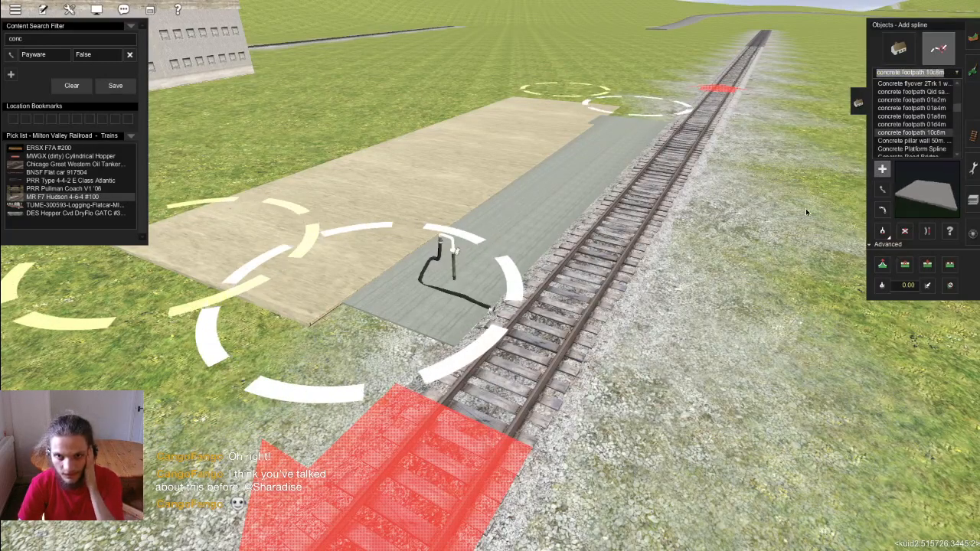
# Step: Try laying the concrete footpath 01a4m spline along the free side of the siding, and undo it
pyautogui.click(922, 110)
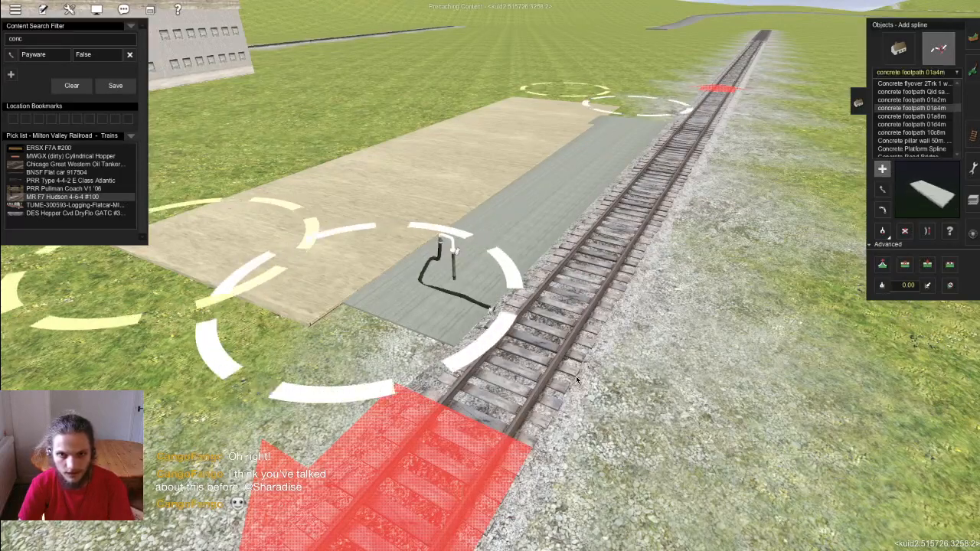
pyautogui.moveTo(585, 374); pyautogui.dragTo(719, 132)
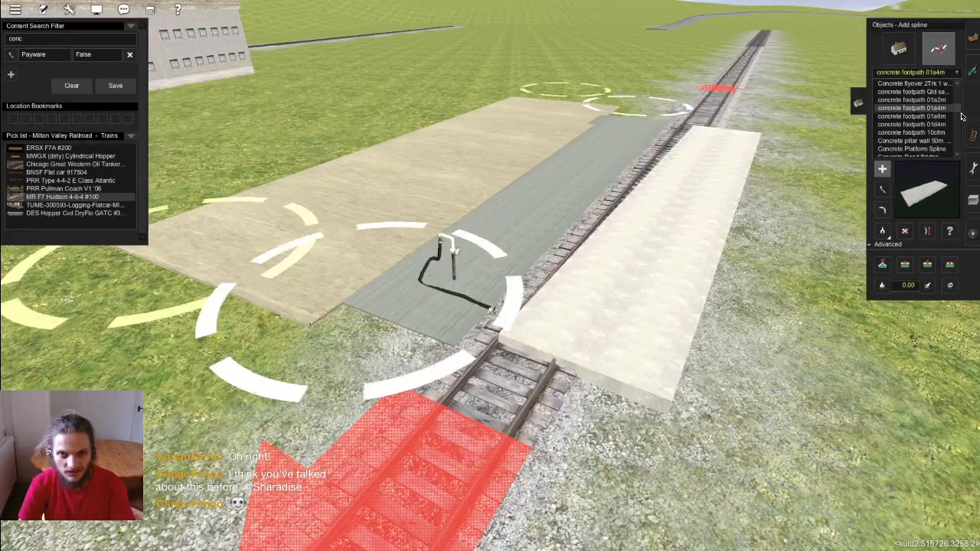
pyautogui.hotkey('ctrl', 'z')
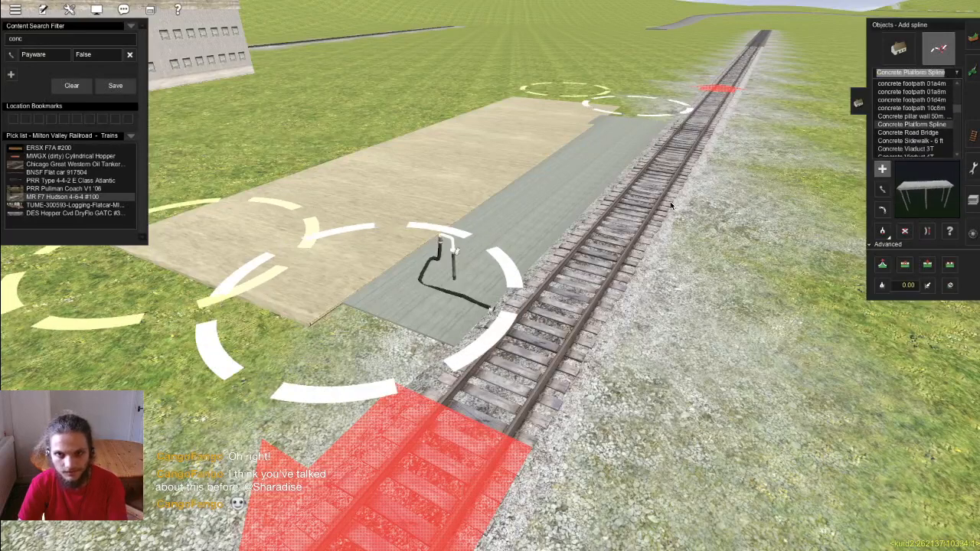
# Step: Preview the concrete road bridge, sidewalk, viaduct, wall and slab splines in turn and choose Conc Slab 10 m
pyautogui.click(907, 132)
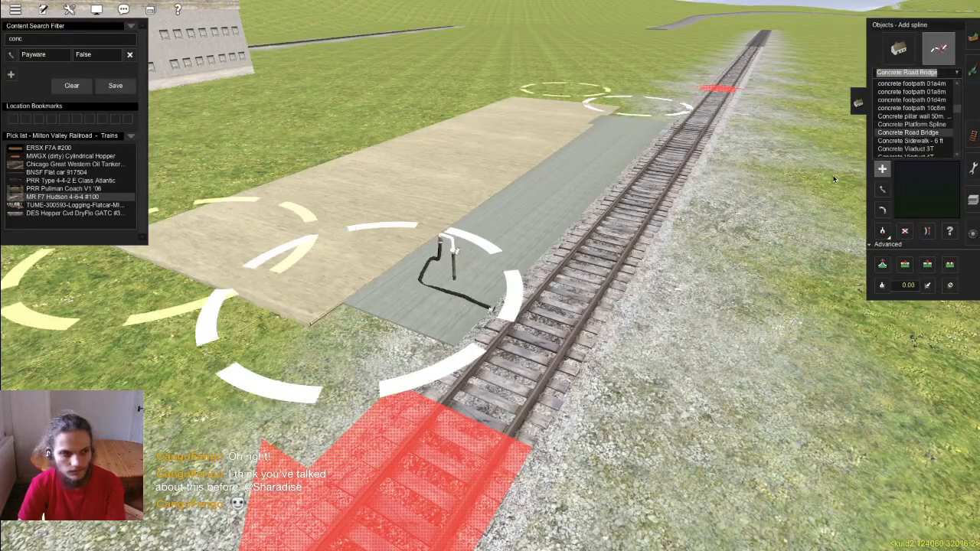
pyautogui.press('Down')
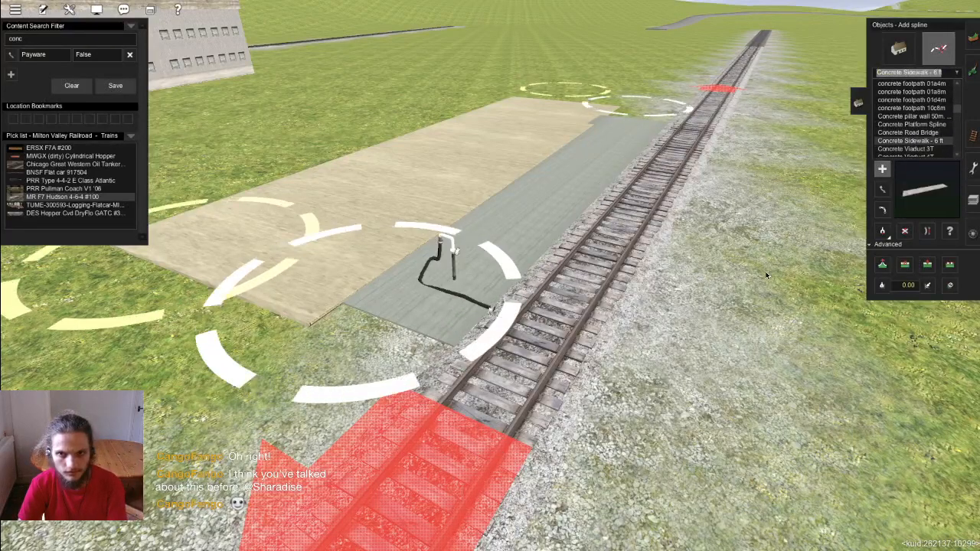
pyautogui.scroll(-1, 917, 148)
pyautogui.press('Down')
pyautogui.press('Down')
pyautogui.press('Down')
pyautogui.press('Down')
pyautogui.press('Down')
pyautogui.press('Down')
pyautogui.press('Down')
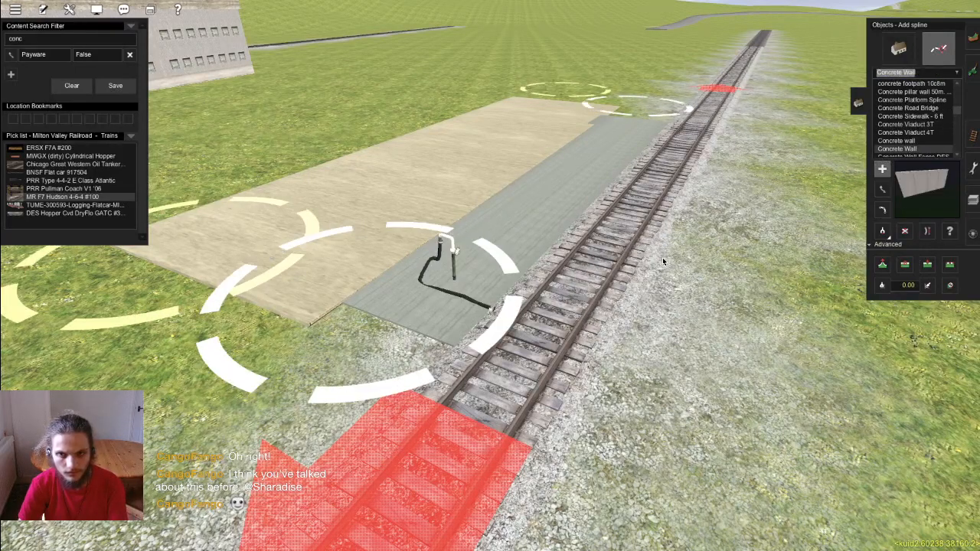
pyautogui.press('Down')
pyautogui.press('Down')
pyautogui.press('Down')
pyautogui.press('Down')
pyautogui.press('Down')
pyautogui.press('Down')
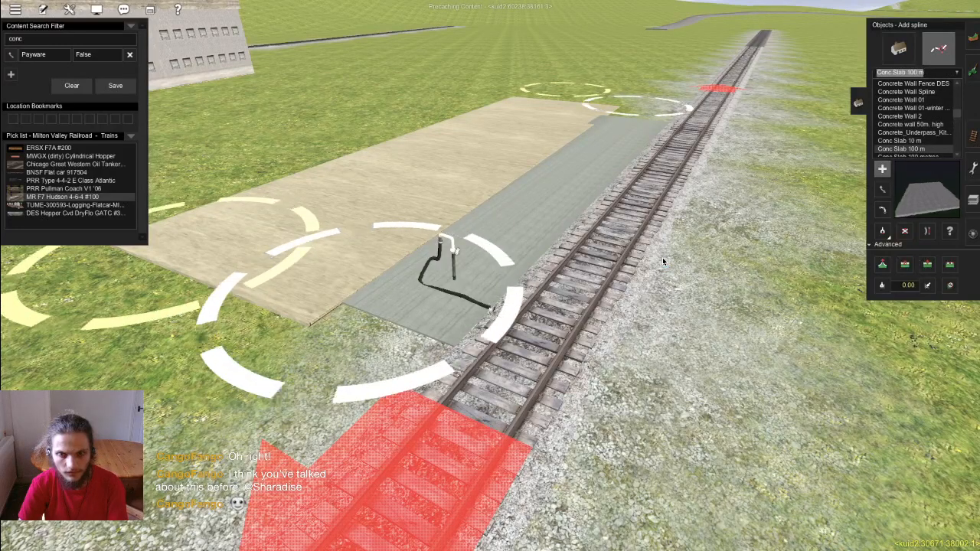
pyautogui.press('Up')
# Step: Try laying the Conc Slab 10 m spline twice on the free side of the siding, undoing each attempt
pyautogui.click(756, 249)
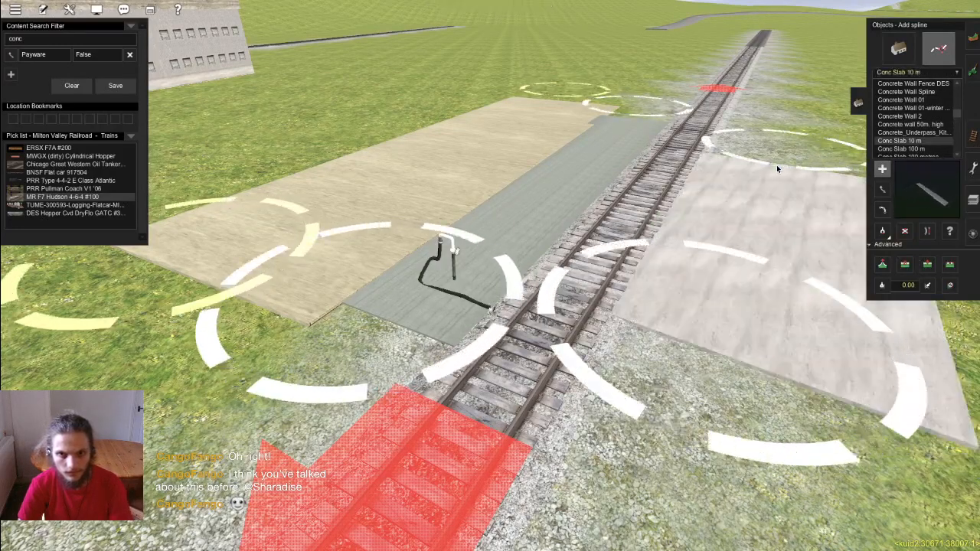
pyautogui.hotkey('ctrl', 'z')
pyautogui.click(633, 385)
pyautogui.click(752, 100)
pyautogui.hotkey('ctrl', 'z')
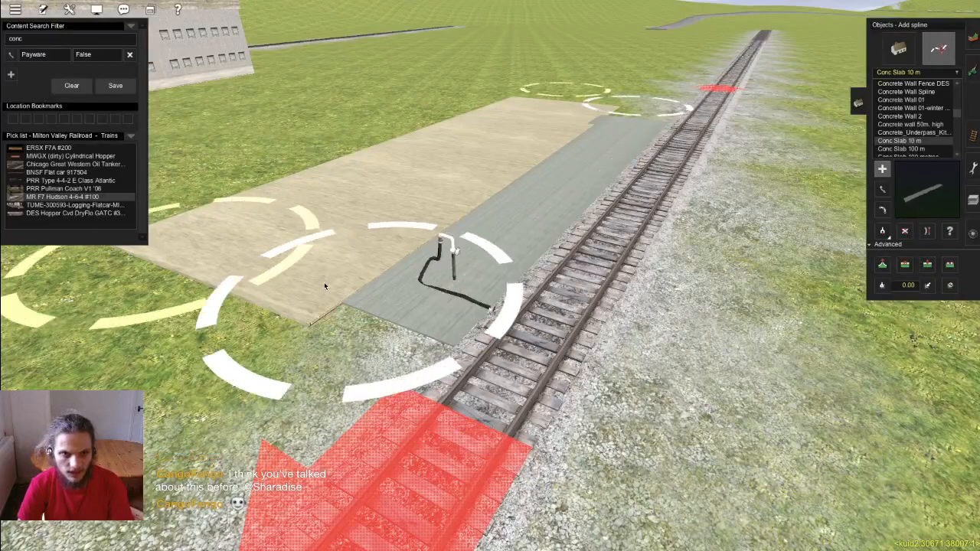
# Step: Try laying Conc Slab 10 m over the concrete flyover base, and undo both the slab and the flyover base
pyautogui.rightClick(280, 284)
pyautogui.click(180, 370)
pyautogui.click(535, 192)
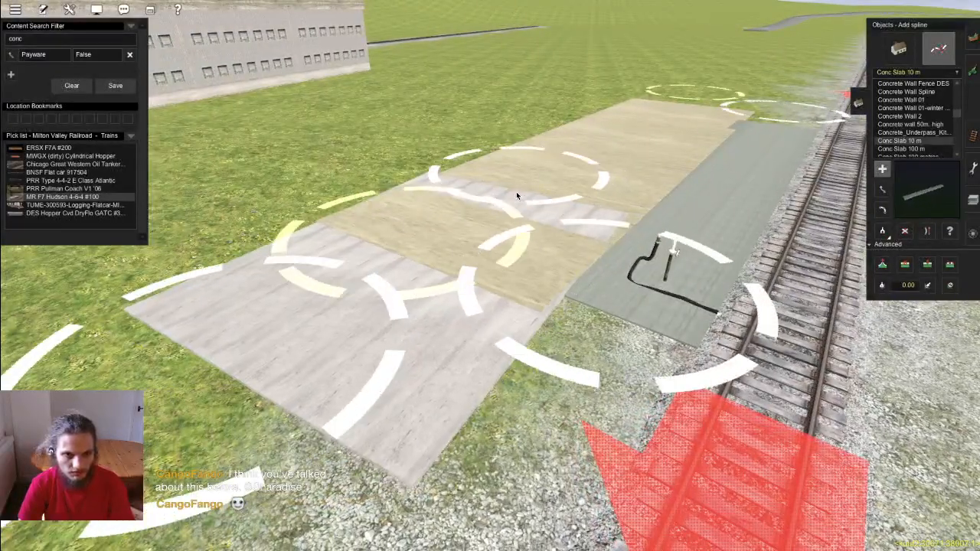
pyautogui.hotkey('ctrl', 'z')
pyautogui.hotkey('ctrl', 'z')
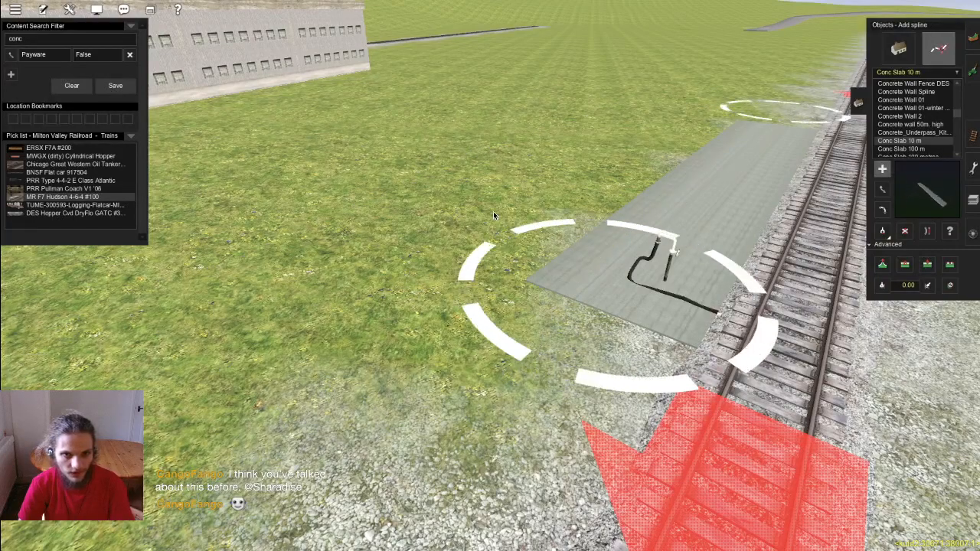
# Step: Lay a wider concrete slab spline beside the Conc Slab 10 m strip, on its side away from the track
pyautogui.click(421, 261)
pyautogui.click(679, 109)
pyautogui.rightClick(688, 276)
# Step: Try laying Conc Slab 100 m, Conc Slab 100 metres and Conc0F45W in turn on the free side of the siding, and undo them
pyautogui.click(918, 150)
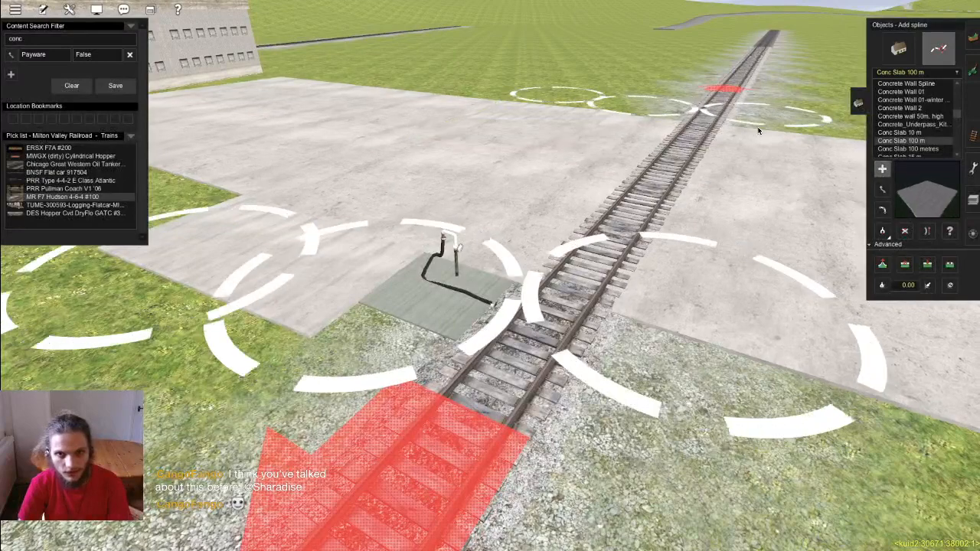
pyautogui.press('Down')
pyautogui.click(726, 329)
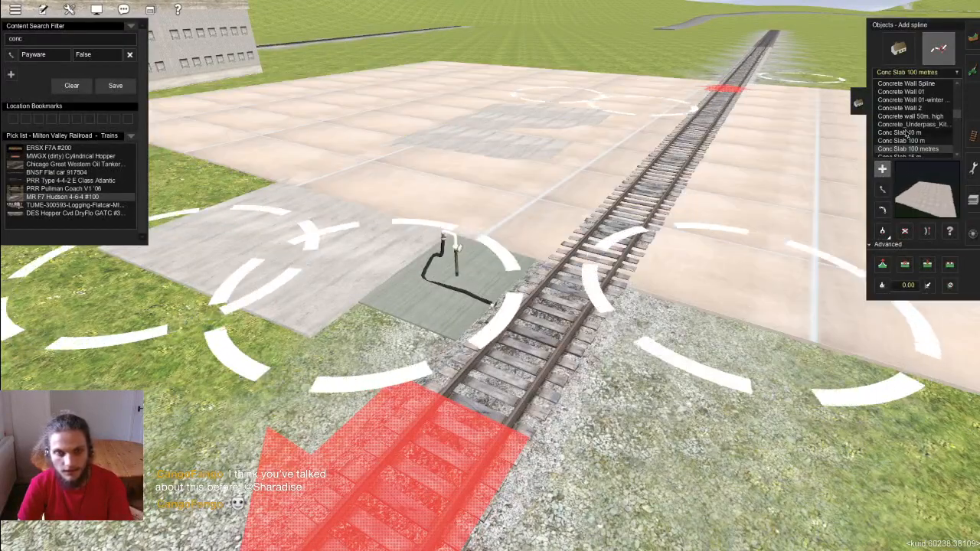
pyautogui.scroll(-1, 924, 138)
pyautogui.press('Down')
pyautogui.press('Down')
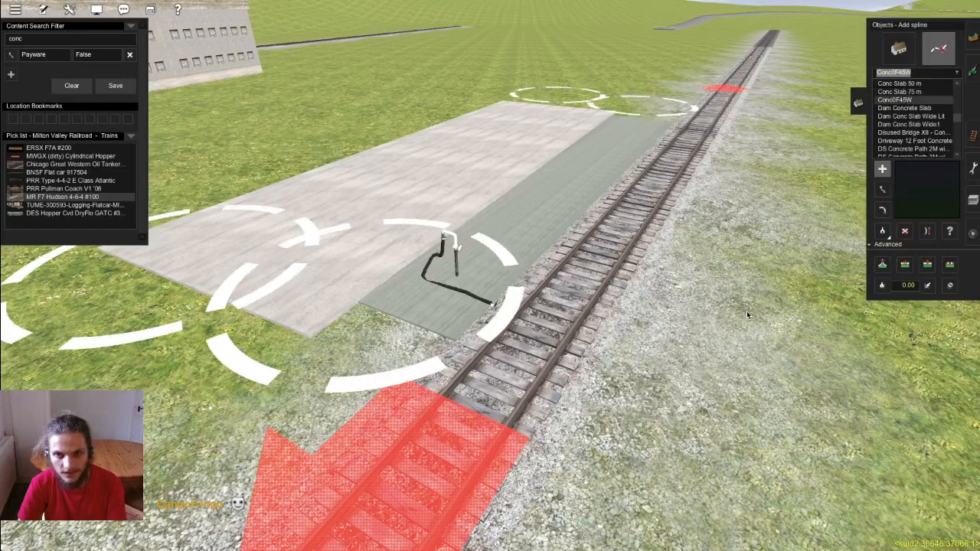
pyautogui.click(771, 373)
pyautogui.hotkey('ctrl', 'z')
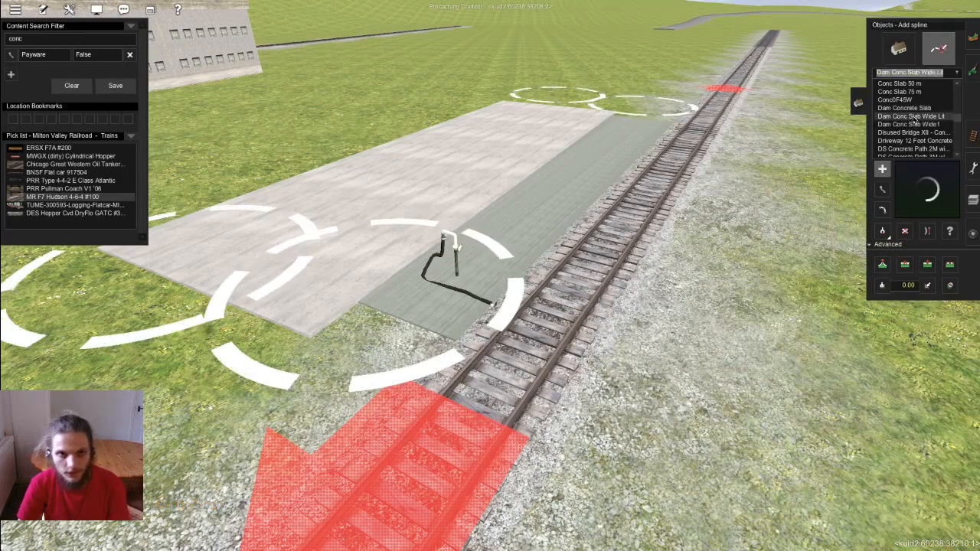
# Step: Preview further concrete splines, including Driveway 12 Foot Concrete, DS Concrete Path 2M width, the bowstring arch bridge and FMA Concrete fence
pyautogui.press('Down')
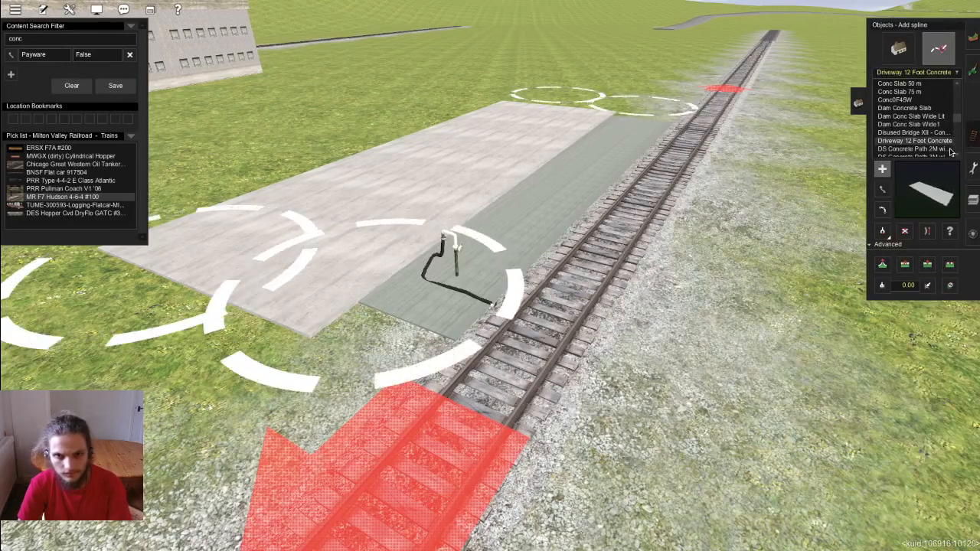
pyautogui.scroll(-1, 904, 140)
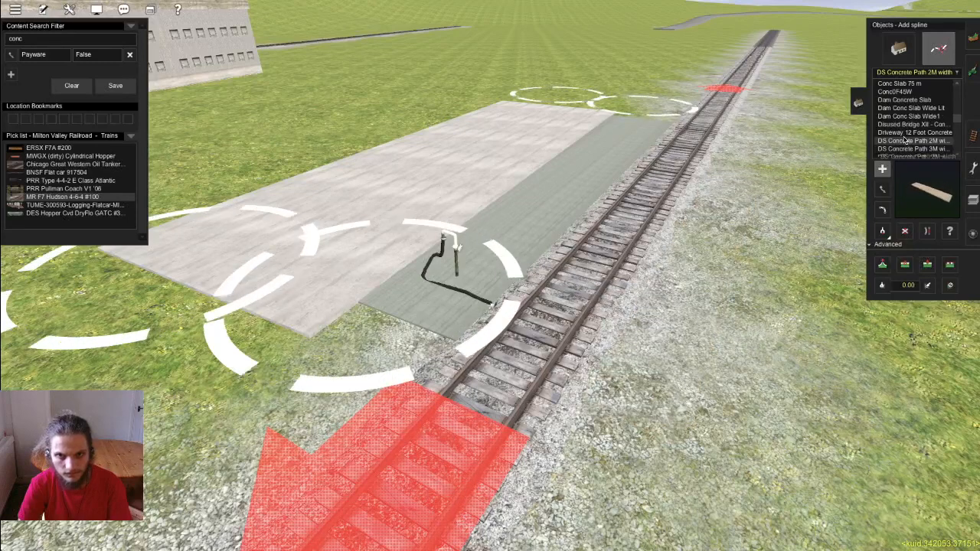
pyautogui.click(913, 141)
pyautogui.scroll(-3, 911, 130)
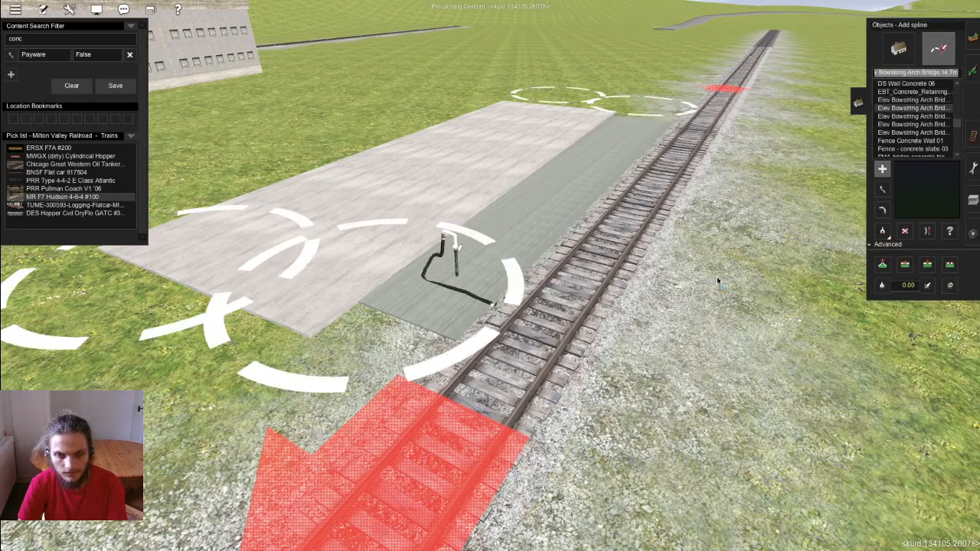
pyautogui.press('Down')
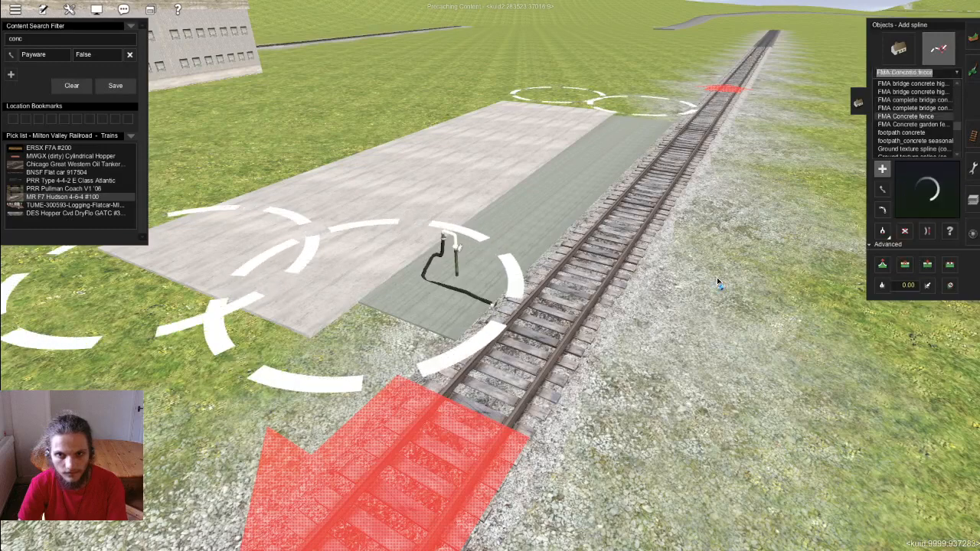
# Step: Try laying the footpath concrete spline on the free side of the siding, undo it, and preview footpath_concrete seasonal
pyautogui.press('Up')
pyautogui.click(716, 276)
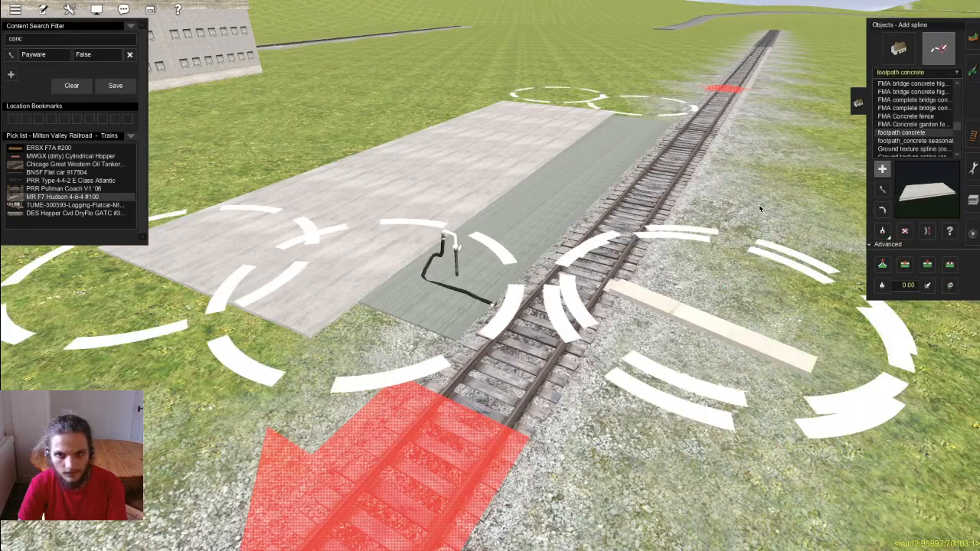
pyautogui.click(940, 139)
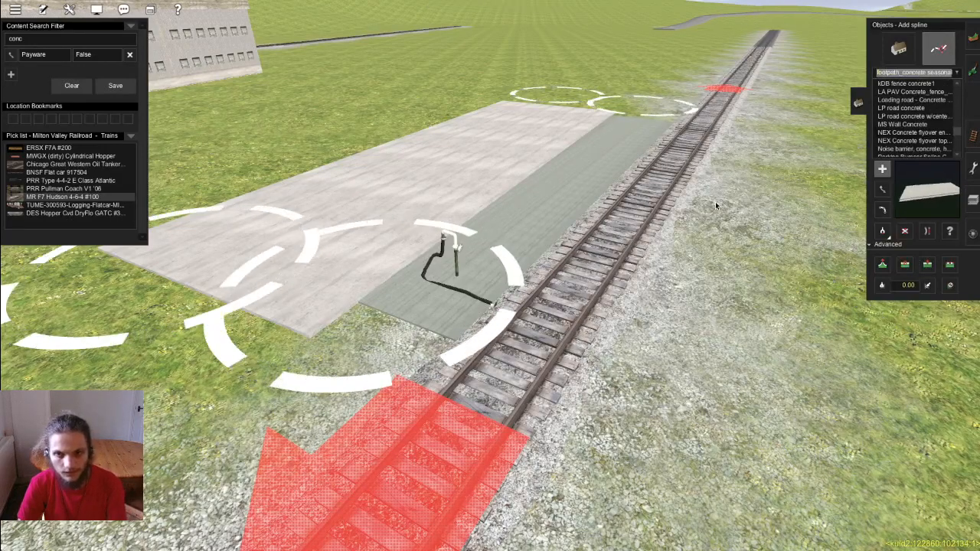
pyautogui.click(921, 139)
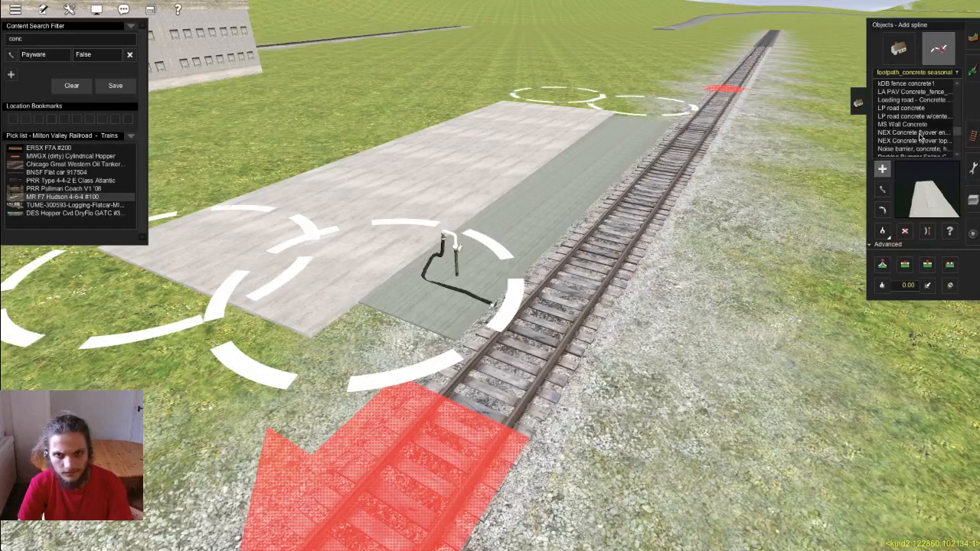
pyautogui.scroll(3, 926, 114)
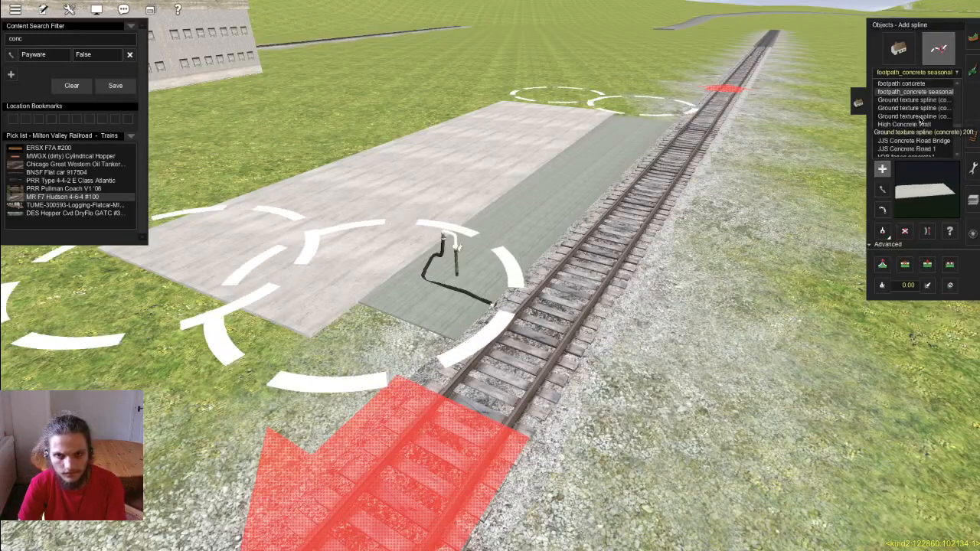
# Step: Lay the Ground texture spline (concrete) 20ft along the free side of the siding, undoing a first short stretch
pyautogui.click(912, 99)
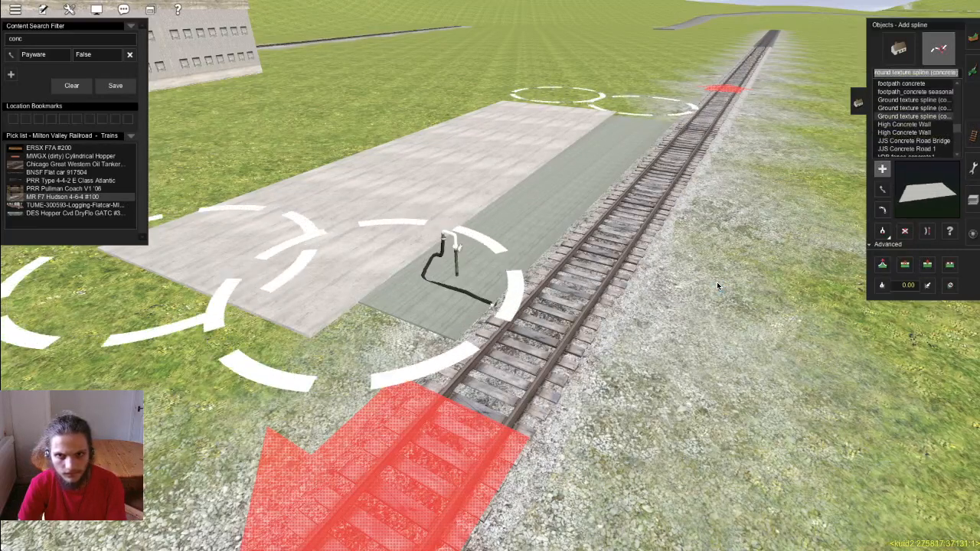
pyautogui.click(717, 285)
pyautogui.click(776, 164)
pyautogui.hotkey('ctrl', 'z')
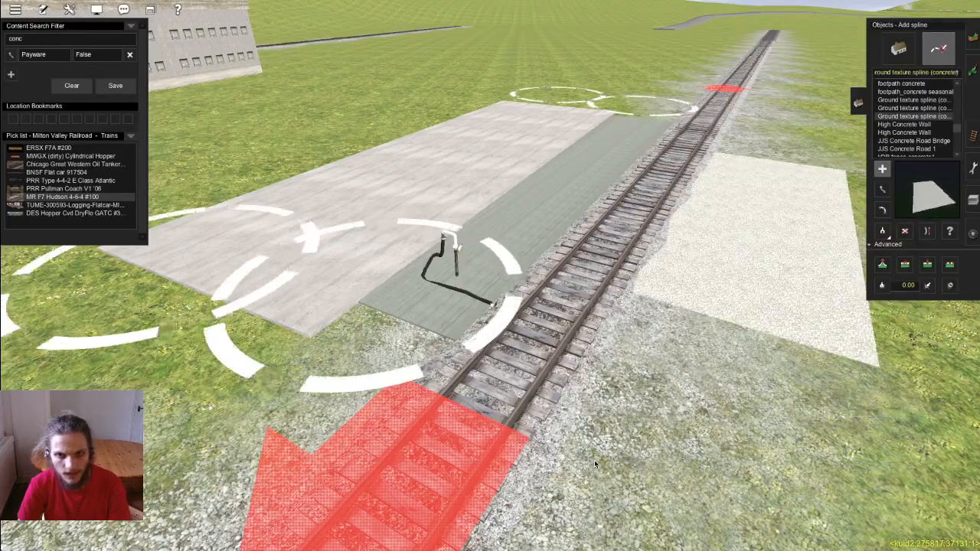
pyautogui.click(666, 479)
pyautogui.click(770, 127)
# Step: Move both ends of the ground texture strip across the track to the far side of the wide concrete slab
pyautogui.moveTo(654, 277); pyautogui.dragTo(545, 267, button='right')
pyautogui.press('m')
pyautogui.moveTo(421, 194); pyautogui.dragTo(548, 128)
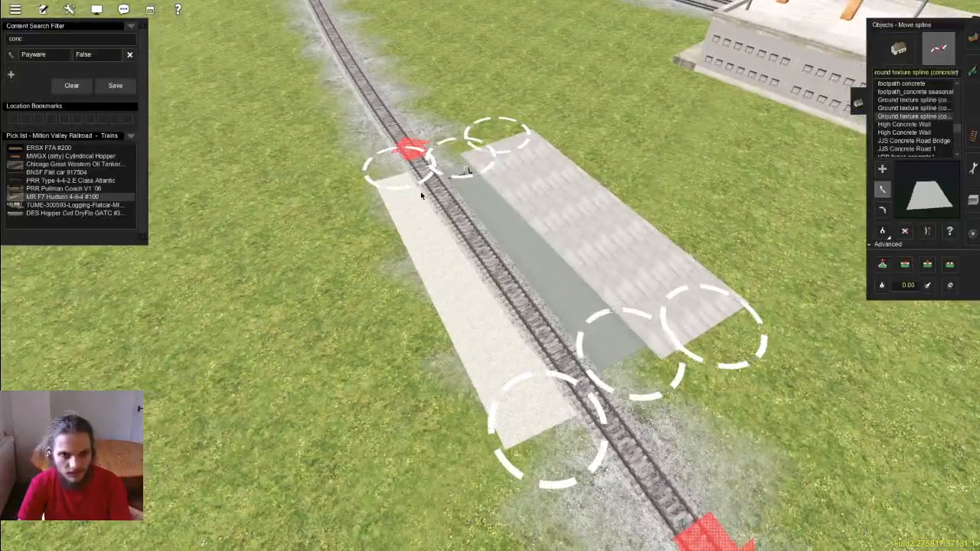
pyautogui.moveTo(545, 444); pyautogui.dragTo(793, 274)
pyautogui.press('a')
# Step: Try laying the Ground texture spline (concrete) 10ft beside the moved strip, undo it, and preview High Concrete Wall
pyautogui.click(919, 108)
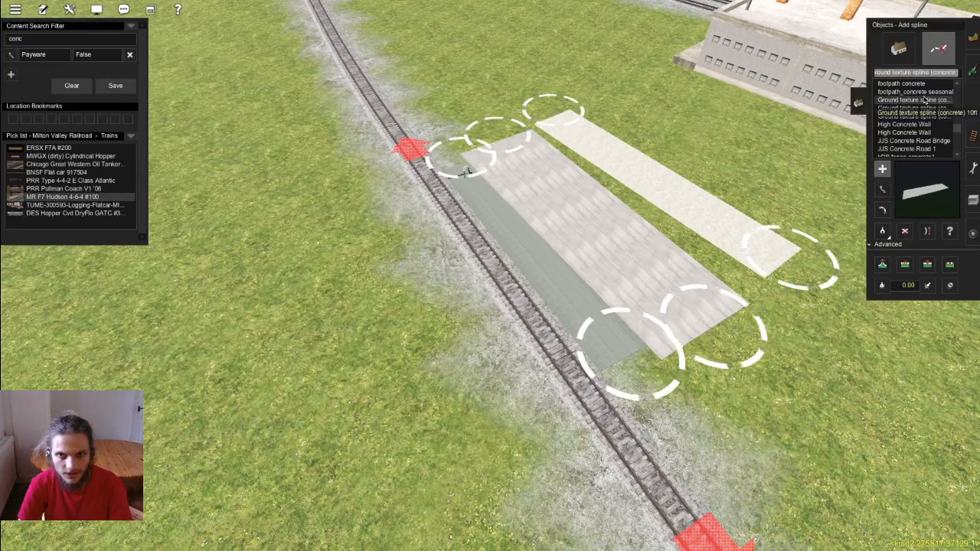
pyautogui.click(616, 134)
pyautogui.click(825, 197)
pyautogui.click(943, 128)
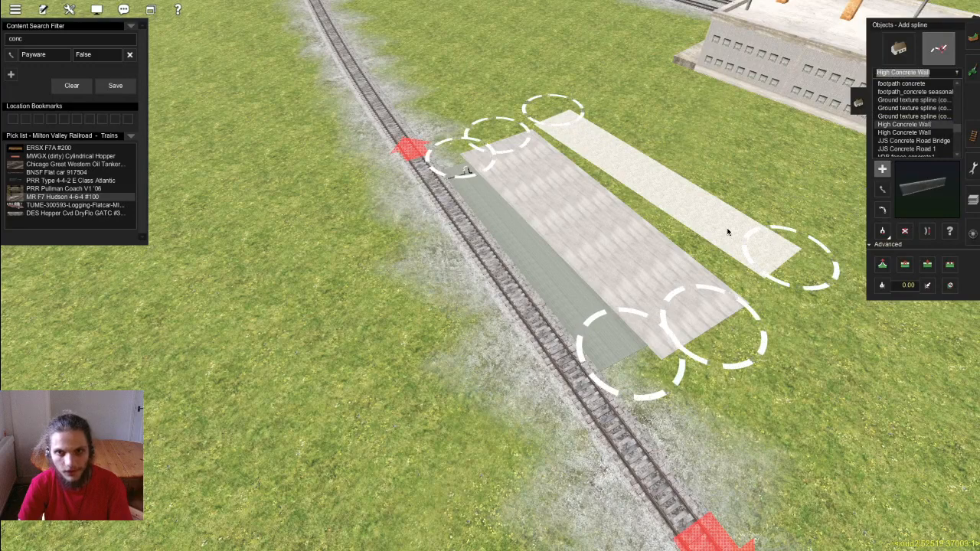
# Step: Lay the JJS Concrete Road 1 spline on the building side of the ground texture strip, undoing a first misplaced point
pyautogui.click(908, 149)
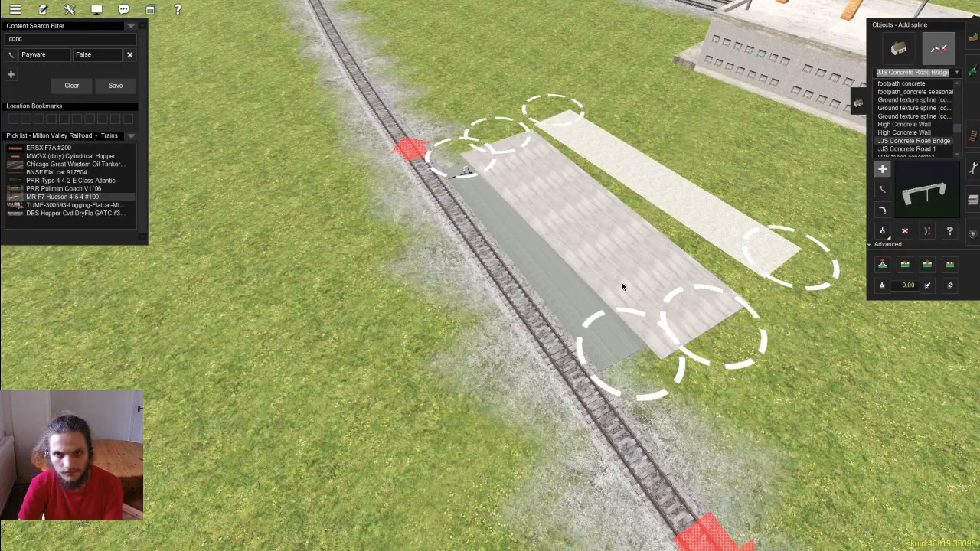
pyautogui.click(826, 412)
pyautogui.hotkey('ctrl', 'z')
pyautogui.click(818, 232)
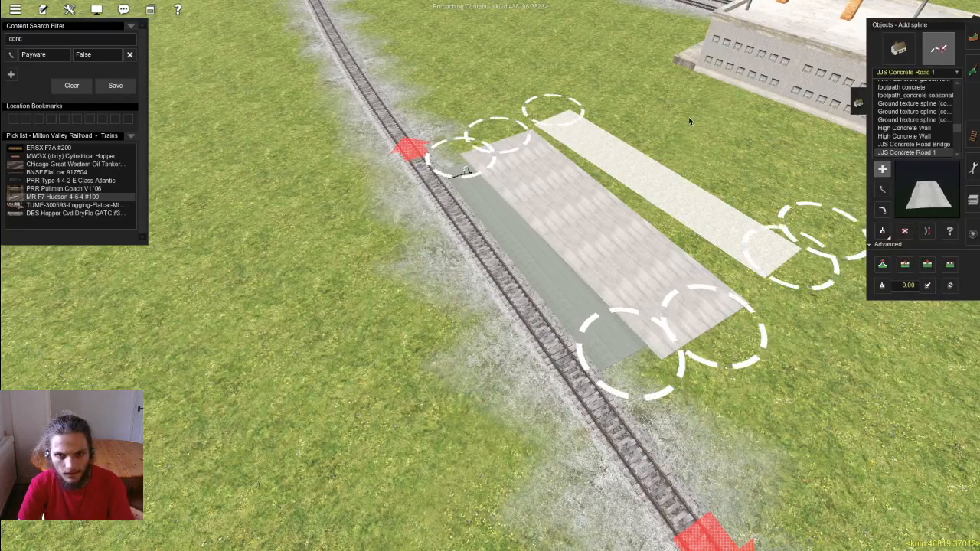
pyautogui.click(603, 97)
# Step: Examine the four concrete strips side by side, both close up and from above, to compare their textures and edges
pyautogui.moveTo(632, 219); pyautogui.dragTo(497, 269, button='right')
pyautogui.scroll(3, 536, 256)
pyautogui.press('Left')
pyautogui.press('Down')
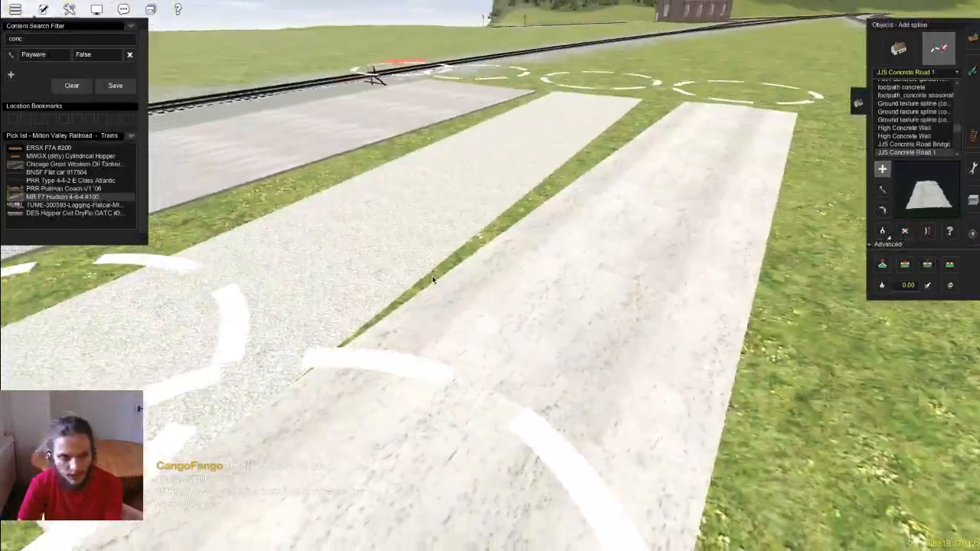
pyautogui.scroll(-3, 432, 276)
pyautogui.press('Right')
pyautogui.press('Up')
pyautogui.scroll(3, 533, 261)
pyautogui.press('Left')
pyautogui.rightClick(533, 262)
pyautogui.press('Down')
pyautogui.scroll(-3, 447, 284)
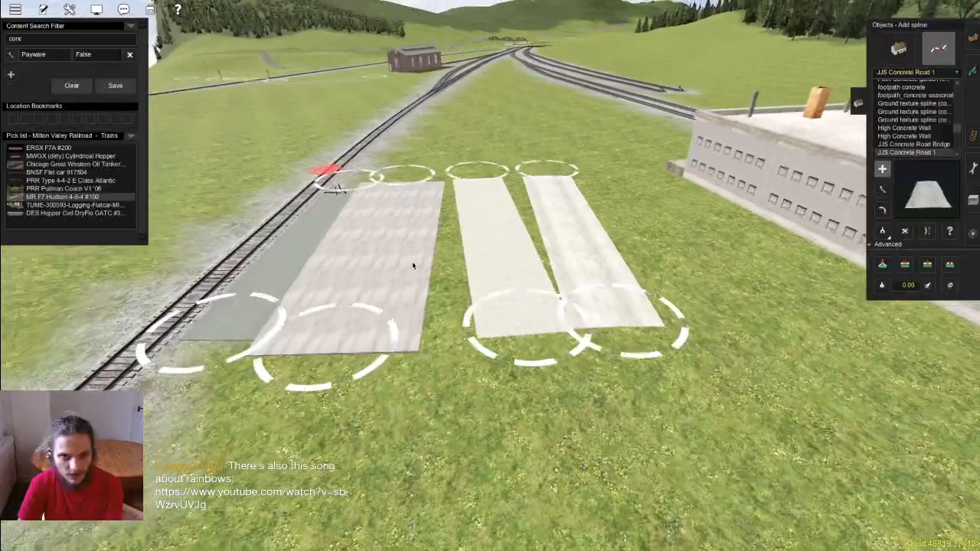
pyautogui.press('Up')
pyautogui.press('Right')
pyautogui.rightClick(460, 288)
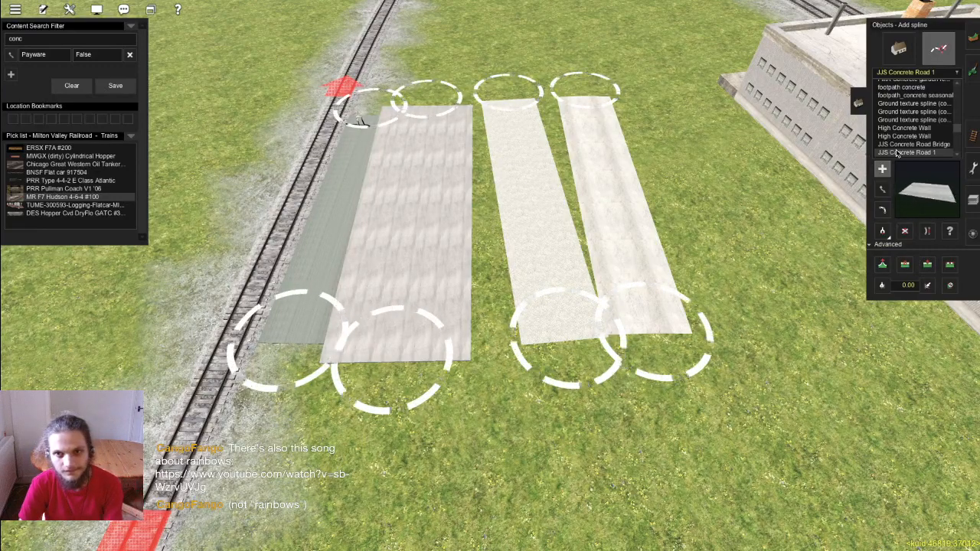
# Step: Try laying the Loading road - Concrete slabs spline beside the JJS Concrete Road 1 strip, and undo it
pyautogui.press('Down')
pyautogui.press('Down')
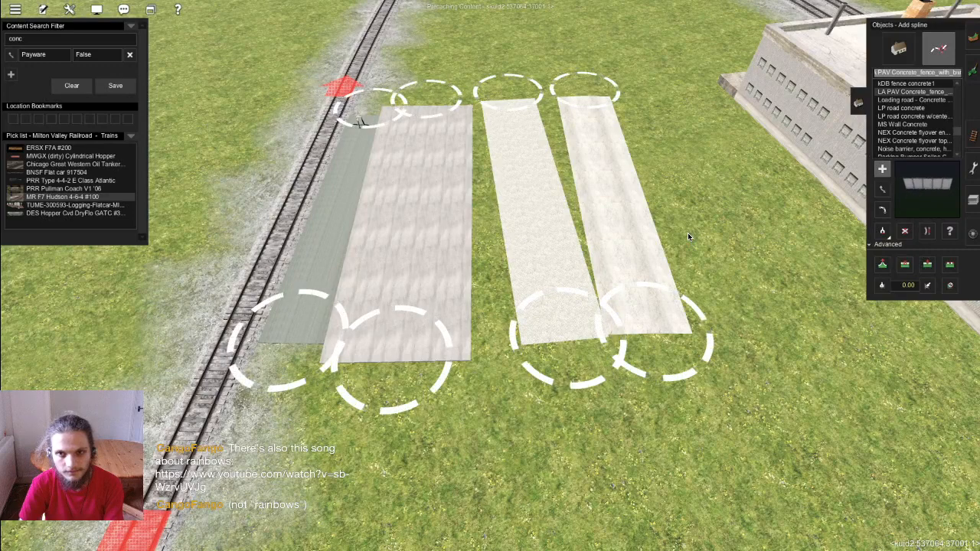
pyautogui.press('Down')
pyautogui.press('Down')
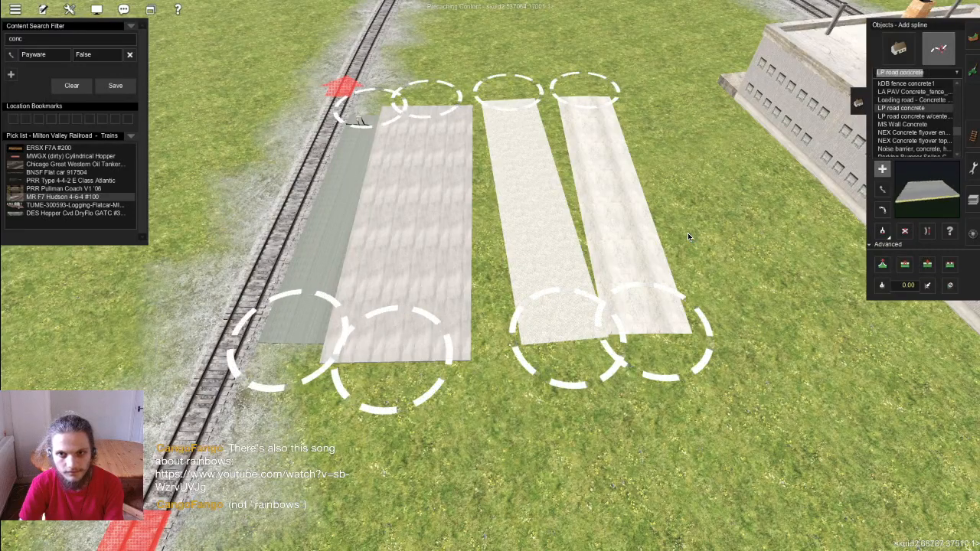
pyautogui.press('Up')
pyautogui.click(752, 376)
pyautogui.click(667, 116)
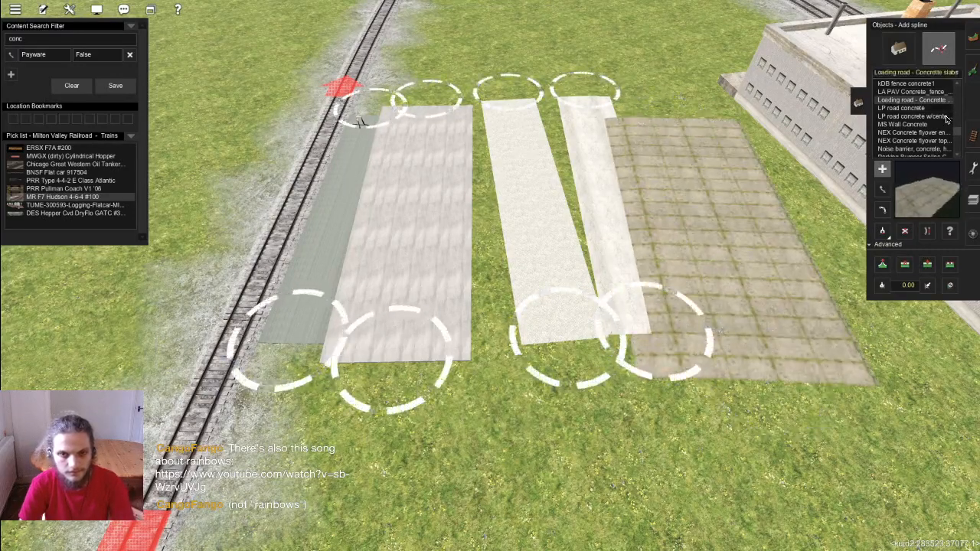
pyautogui.hotkey('ctrl', 'z')
# Step: Browse the remaining concrete splines and lay Road - Concrete slabs 4x between the JJS Concrete Road 1 strip and the building
pyautogui.press('Down')
pyautogui.press('Down')
pyautogui.press('Down')
pyautogui.press('Down')
pyautogui.press('Down')
pyautogui.press('Down')
pyautogui.press('Down')
pyautogui.press('Down')
pyautogui.press('Down')
pyautogui.press('Down')
pyautogui.press('Down')
pyautogui.press('Down')
pyautogui.press('Down')
pyautogui.press('Down')
pyautogui.press('Up')
pyautogui.press('Up')
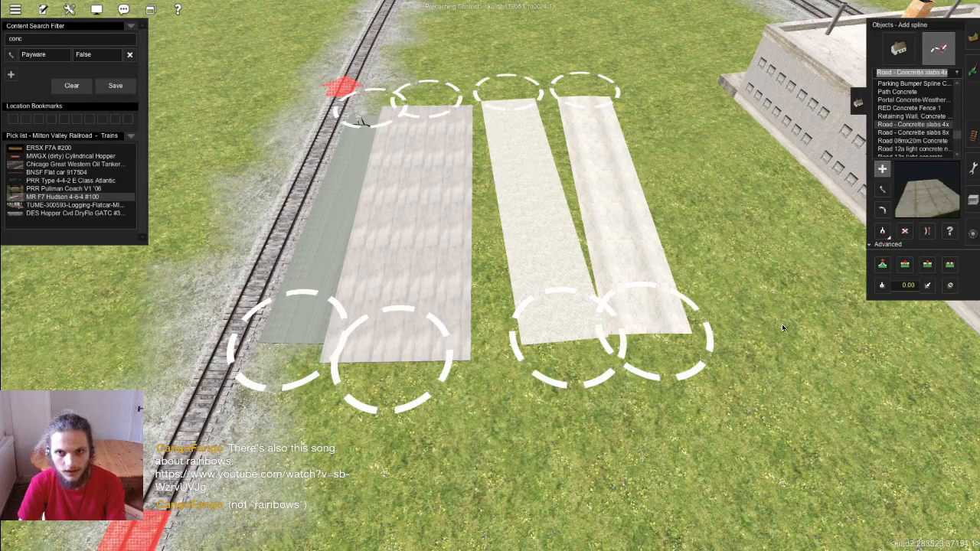
pyautogui.click(802, 344)
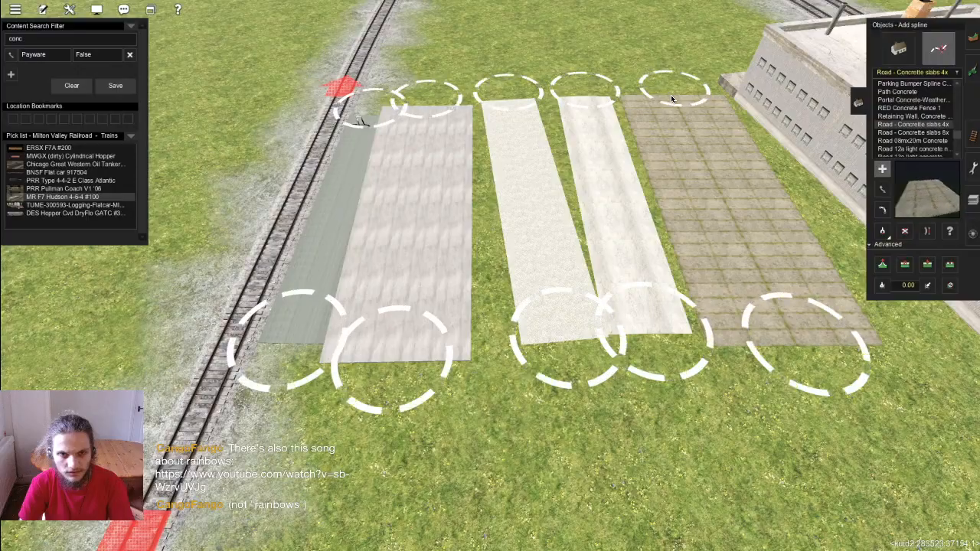
# Step: Inspect the Road - Concrete slabs 4x strip next to the other samples, and delete it
pyautogui.rightClick(569, 363)
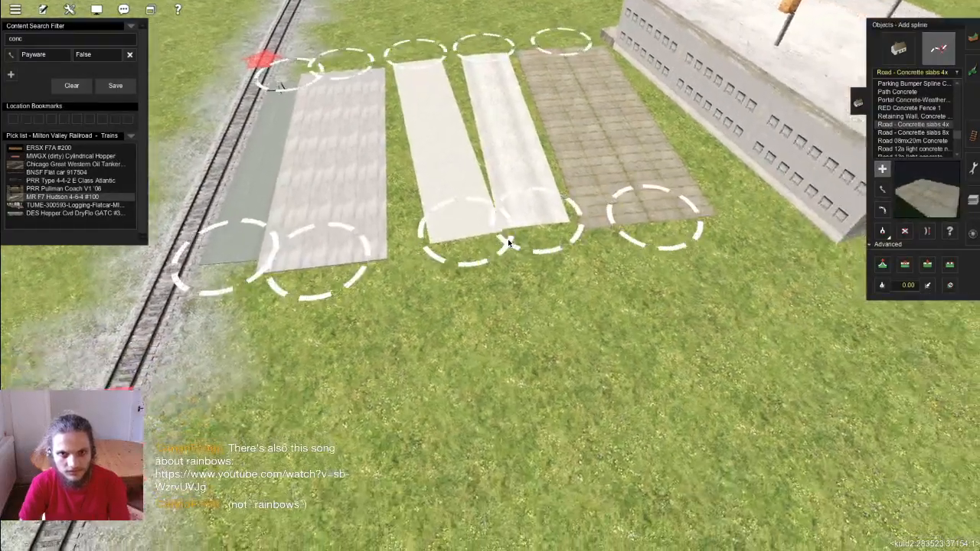
pyautogui.press('Left')
pyautogui.press('Left')
pyautogui.press('Down')
pyautogui.scroll(-3, 477, 281)
pyautogui.press('Right')
pyautogui.scroll(-3, 587, 221)
pyautogui.click(904, 230)
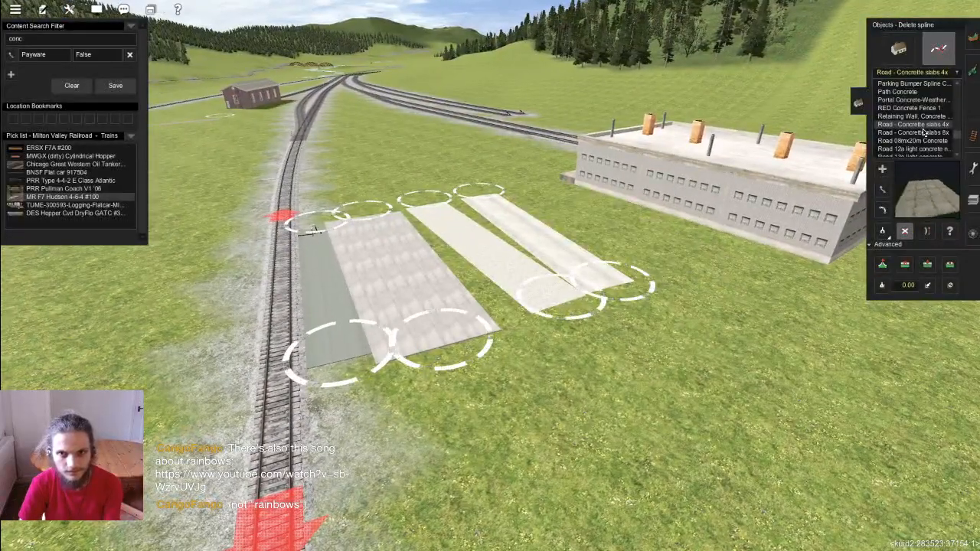
# Step: Try laying Road 08mx20m Concrete in front of the building, inspect it against the other strips, and undo it
pyautogui.click(918, 141)
pyautogui.moveTo(676, 434); pyautogui.dragTo(645, 230)
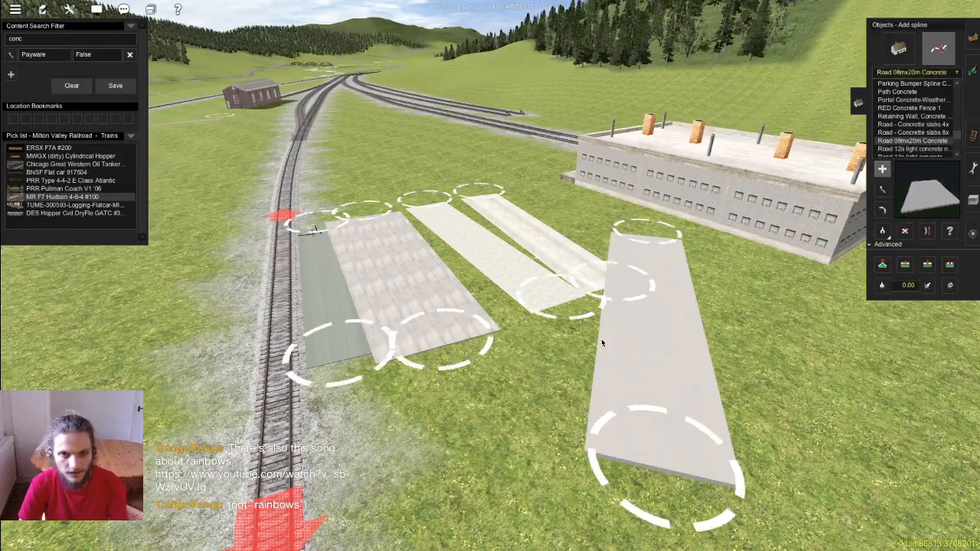
pyautogui.rightClick(600, 332)
pyautogui.press('Left')
pyautogui.scroll(3, 600, 332)
pyautogui.scroll(-2, 600, 331)
pyautogui.press('Left')
pyautogui.hotkey('ctrl', 'z')
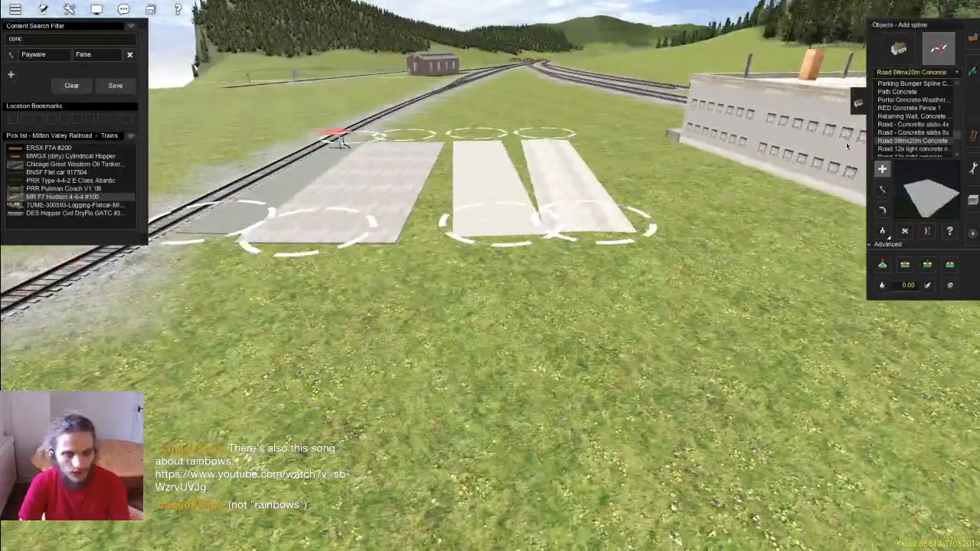
# Step: Browse the SAM bridge, fence and road splines and lay SAM Road Concrete slabs 7.5m beside the sample strips
pyautogui.click(914, 151)
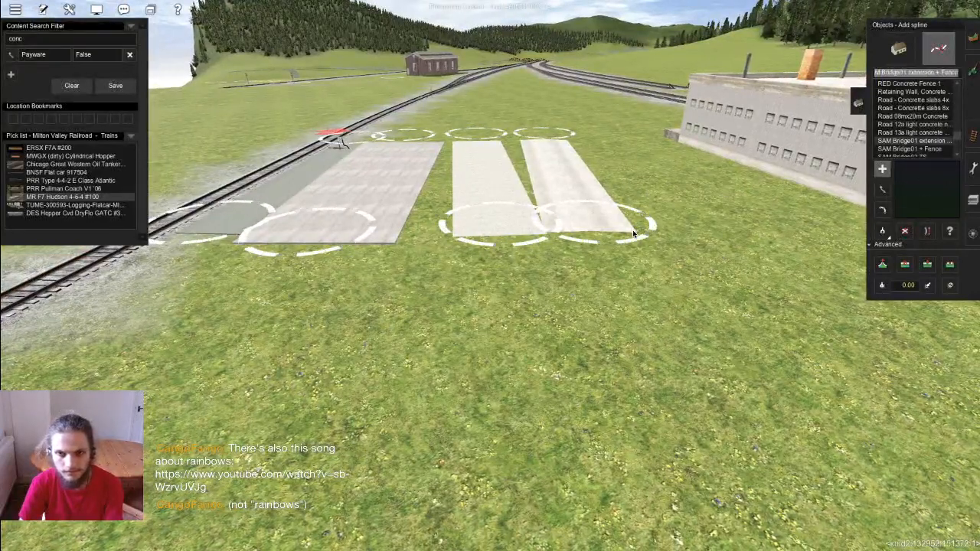
pyautogui.press('Down')
pyautogui.press('Down')
pyautogui.press('Down')
pyautogui.press('Down')
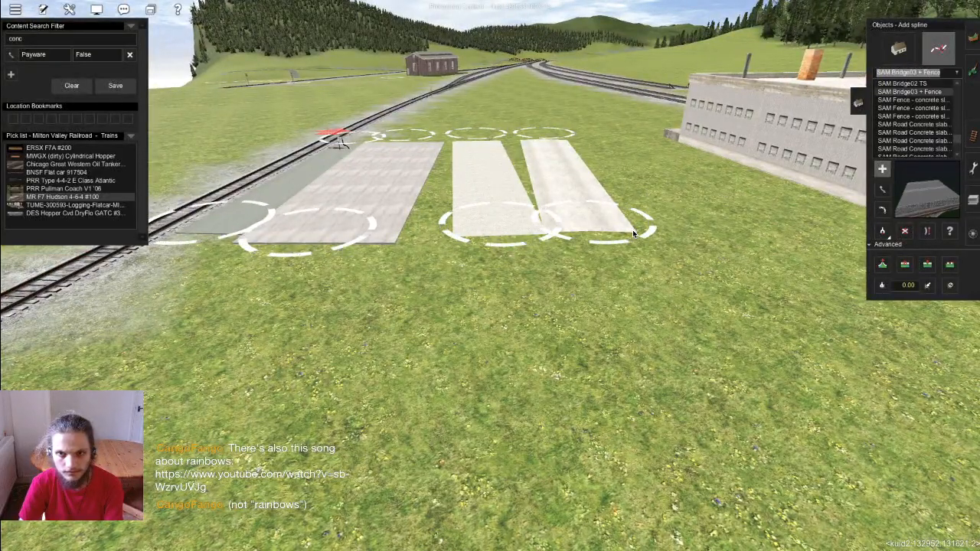
pyautogui.press('Down')
pyautogui.press('Down')
pyautogui.press('Down')
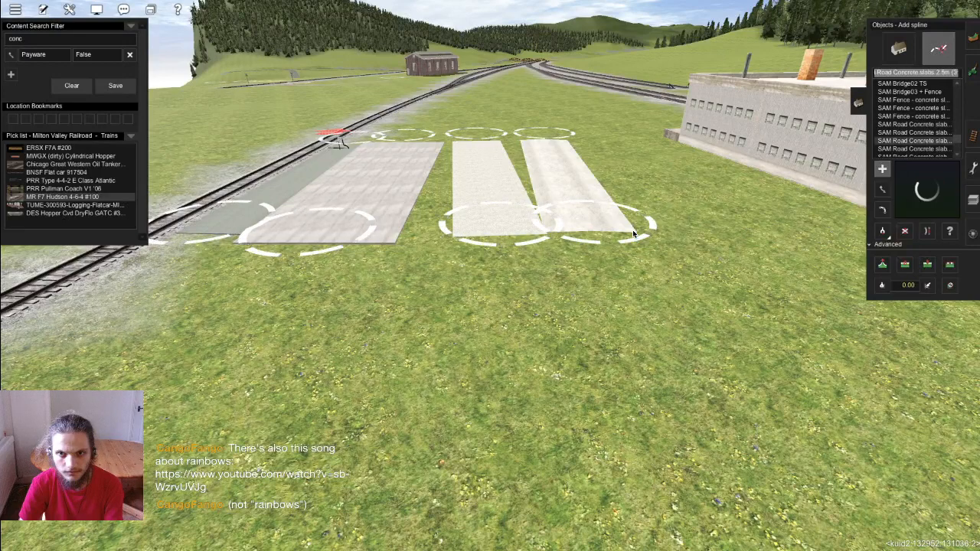
pyautogui.press('Down')
pyautogui.press('Down')
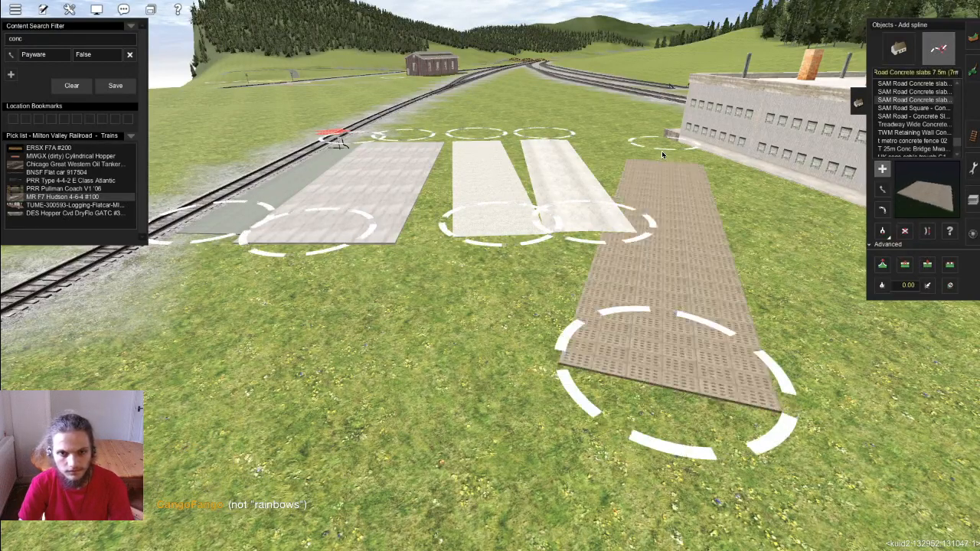
# Step: Undo the SAM Road concrete slabs strip and lay the Treadway Wide Concrete Driveway spline beside the other sample strips
pyautogui.press('Down')
pyautogui.press('Down')
pyautogui.press('Down')
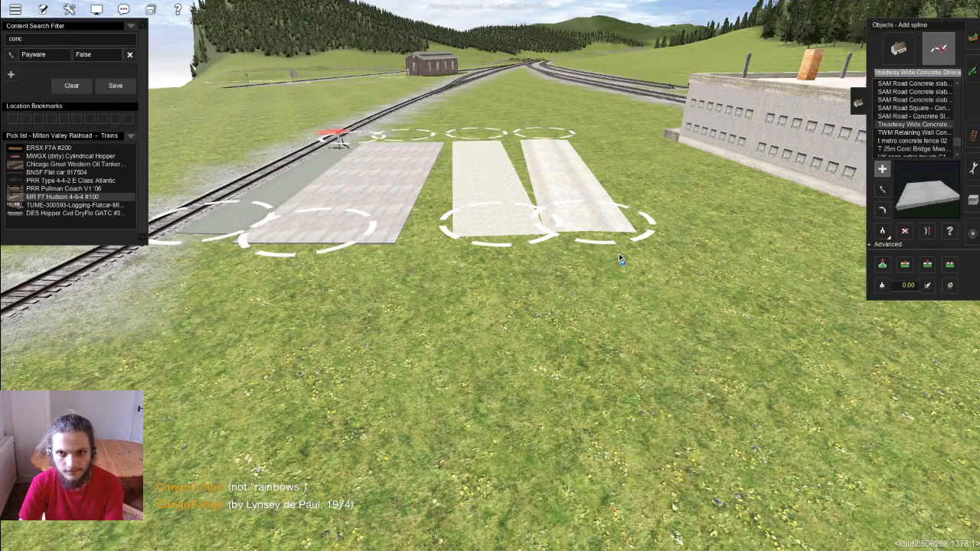
pyautogui.click(594, 383)
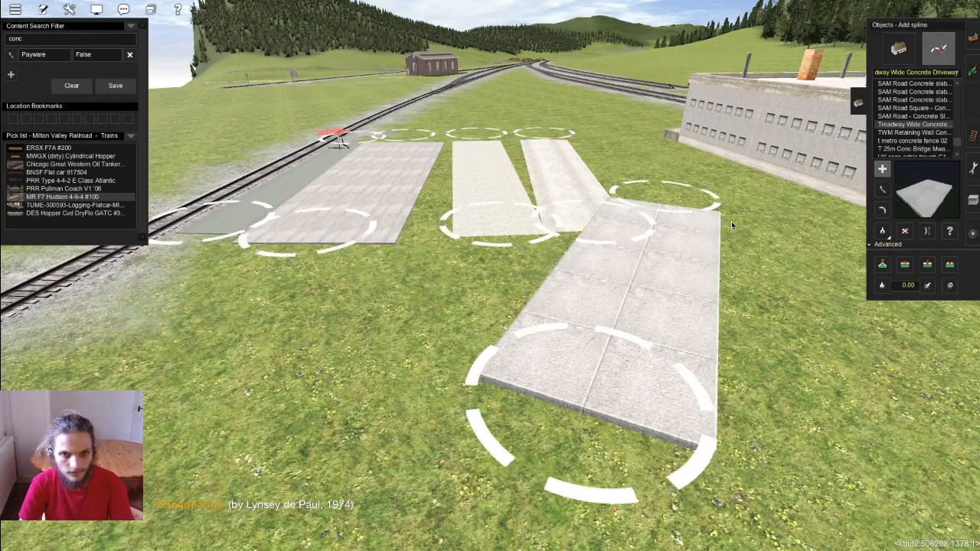
pyautogui.hotkey('ctrl', 'z')
pyautogui.click(613, 144)
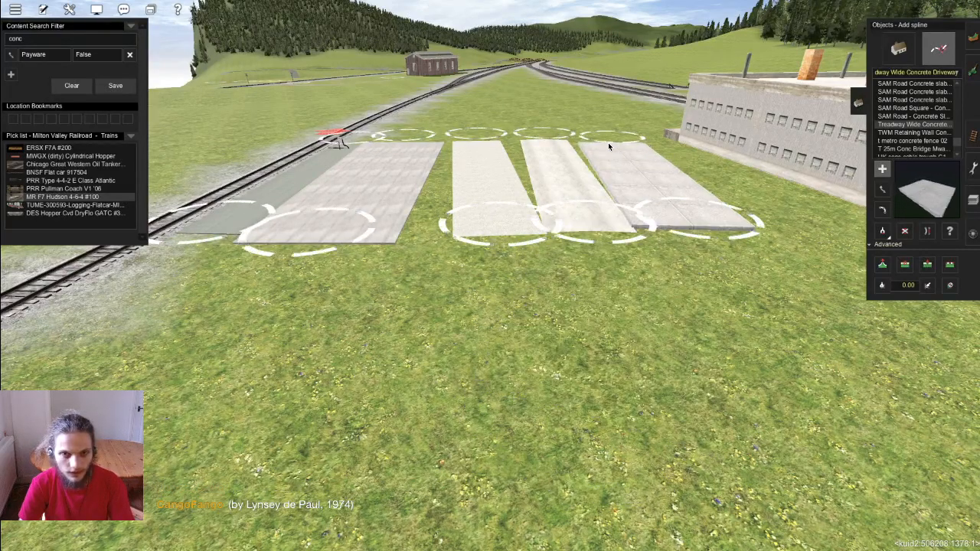
# Step: Browse the concrete fence, bridge and walkway splines and try laying VTR Walkway Conc 1 10m in front of the sample strips
pyautogui.click(932, 134)
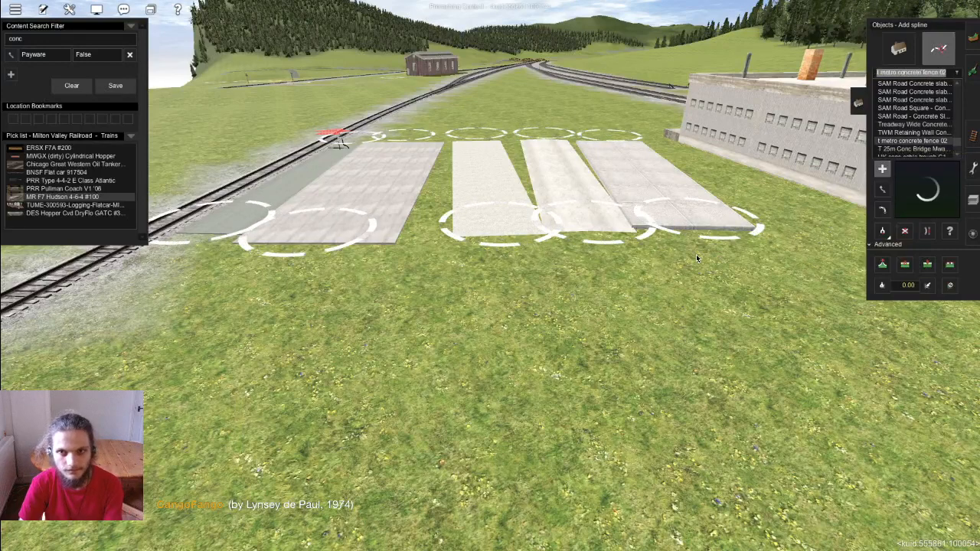
pyautogui.press('Down')
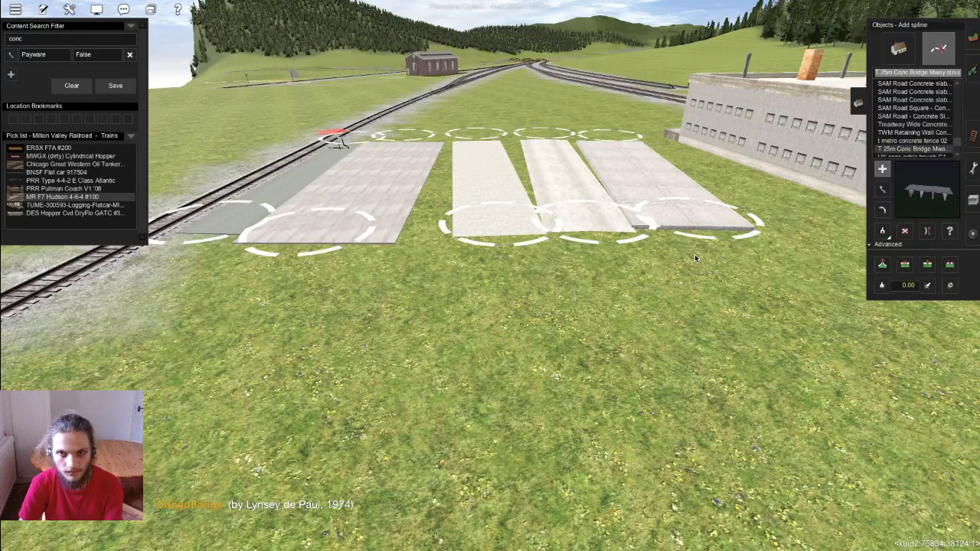
pyautogui.press('Down')
pyautogui.press('Down')
pyautogui.press('Down')
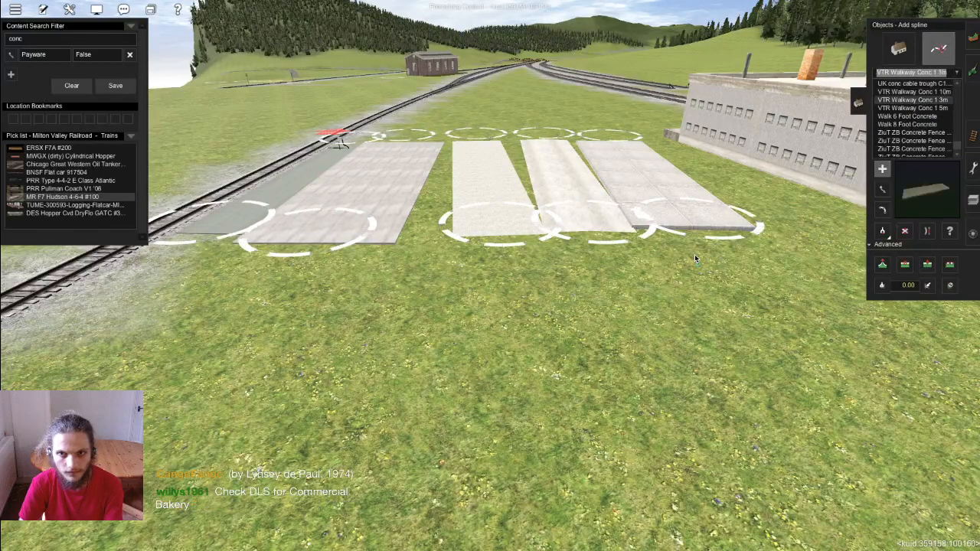
pyautogui.press('Up')
pyautogui.click(460, 441)
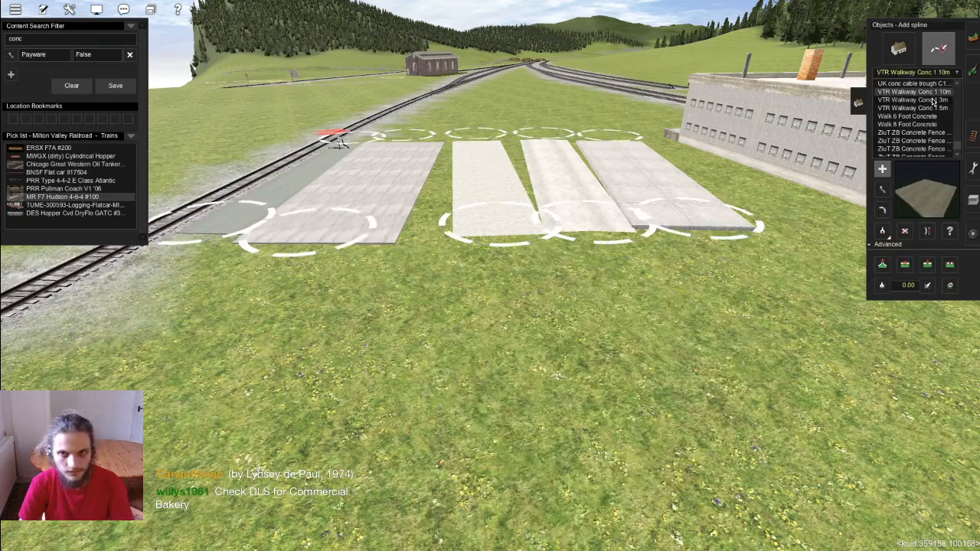
# Step: Check the narrower VTR Walkway Conc 1 splines and try laying Walk 8 Foot Concrete in front of the samples
pyautogui.click(931, 100)
pyautogui.press('Down')
pyautogui.press('Down')
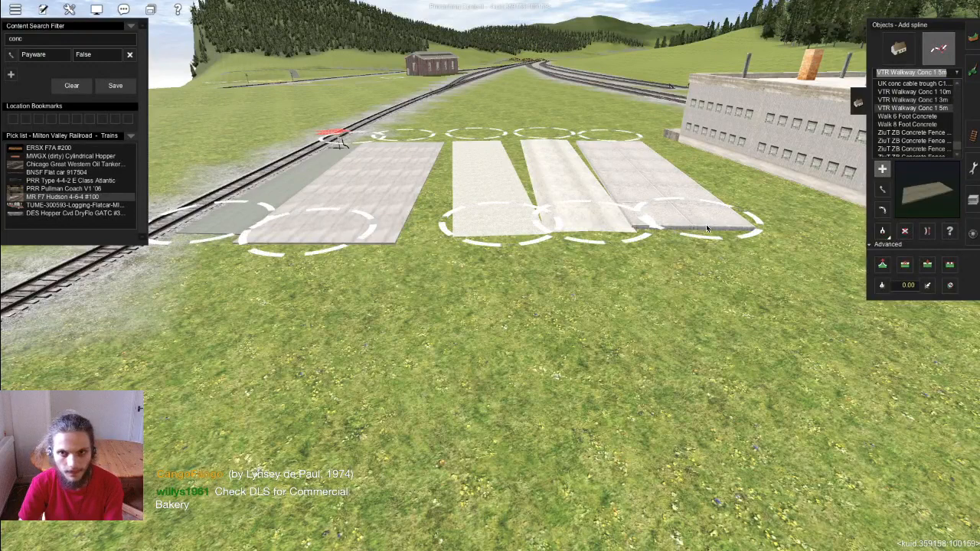
pyautogui.press('Down')
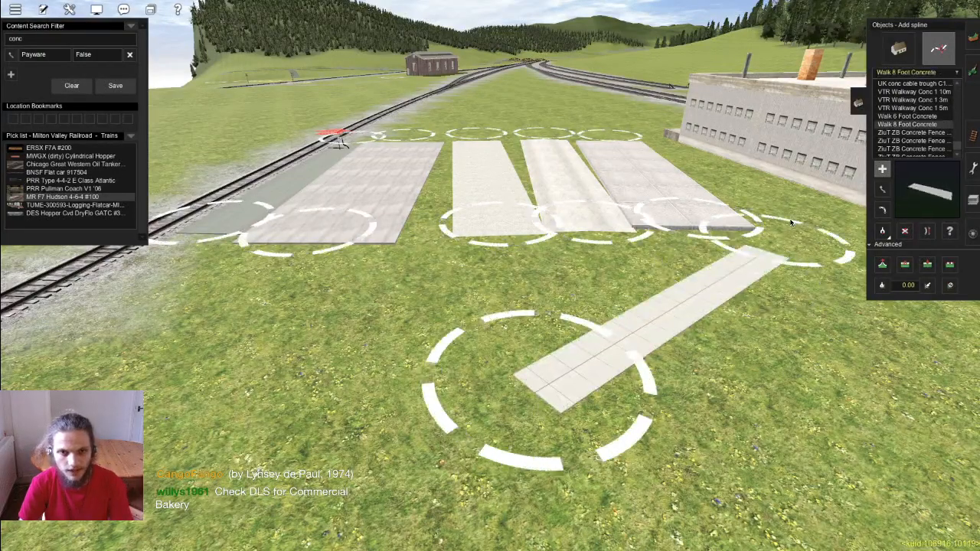
# Step: Browse the remaining ZiuT ZB fence, zx fence, 25m Conc Bridge Mway and concrete sidewalk splines for usable paving
pyautogui.press('Down')
pyautogui.press('Down')
pyautogui.press('Down')
pyautogui.press('Down')
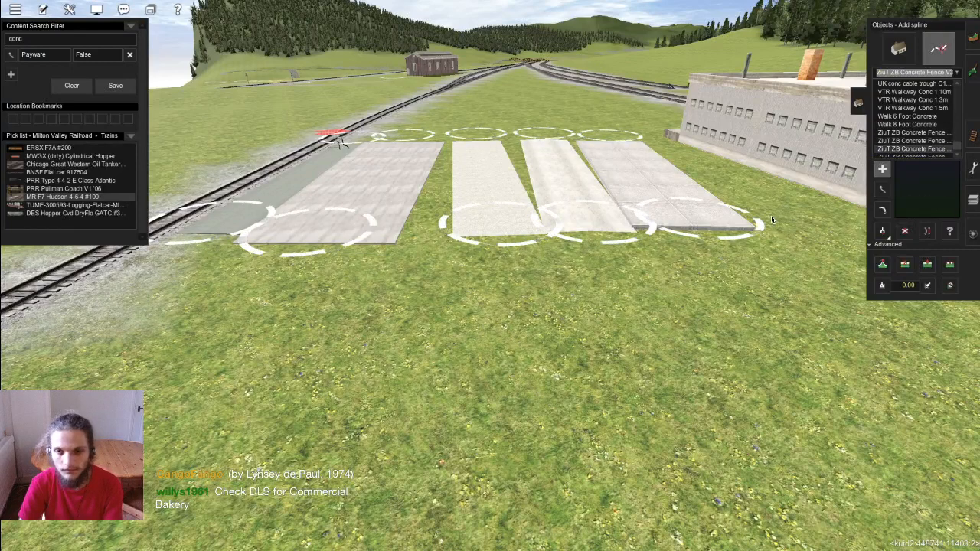
pyautogui.press('Down')
pyautogui.press('Down')
pyautogui.press('Down')
pyautogui.press('Down')
pyautogui.press('Down')
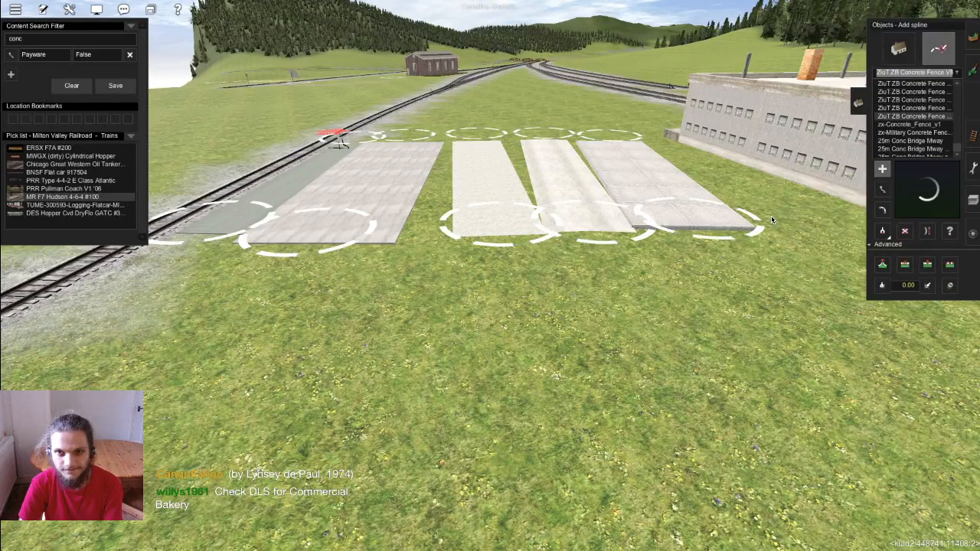
pyautogui.press('Down')
pyautogui.press('Down')
pyautogui.press('Down')
pyautogui.press('Down')
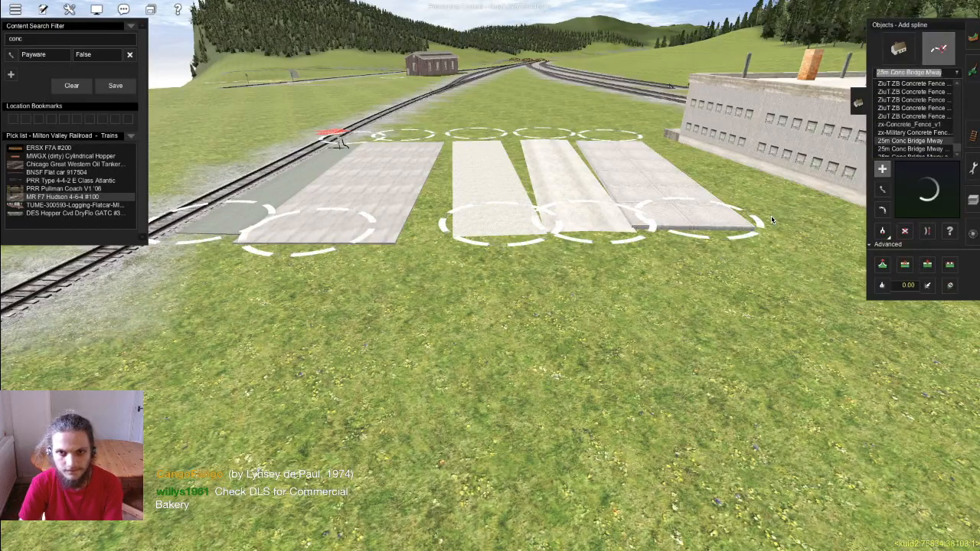
pyautogui.press('Down')
pyautogui.moveTo(657, 252); pyautogui.dragTo(569, 297, button='right')
pyautogui.scroll(-15, 568, 297)
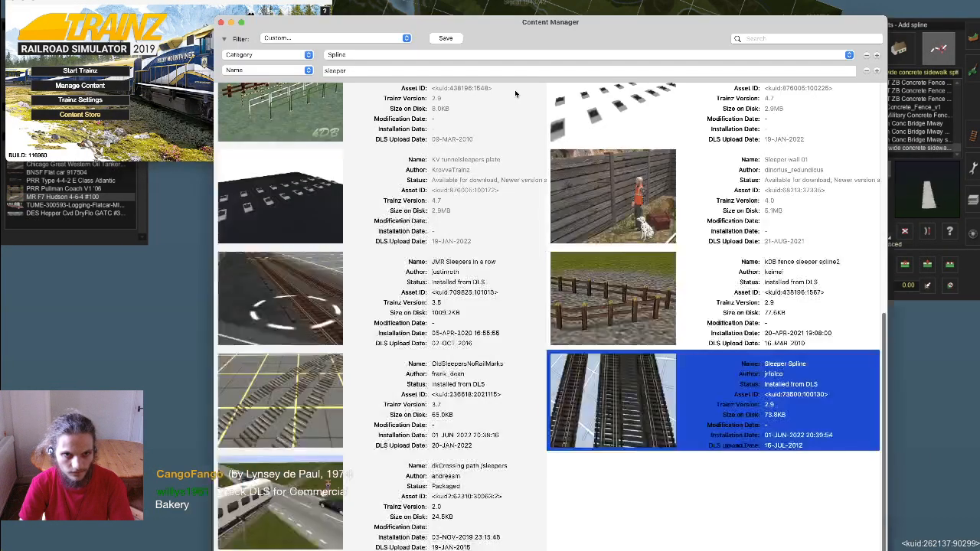
# Step: Switch to Content Manager, search custom content named "commercial bakery" without the installed condition, and select the installed version
pyautogui.press('super+Tab')
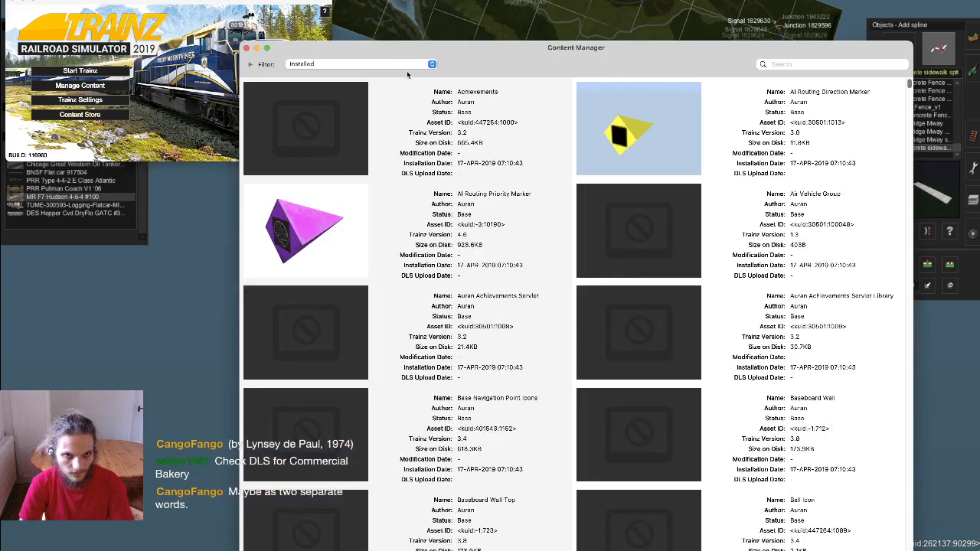
pyautogui.click(406, 64)
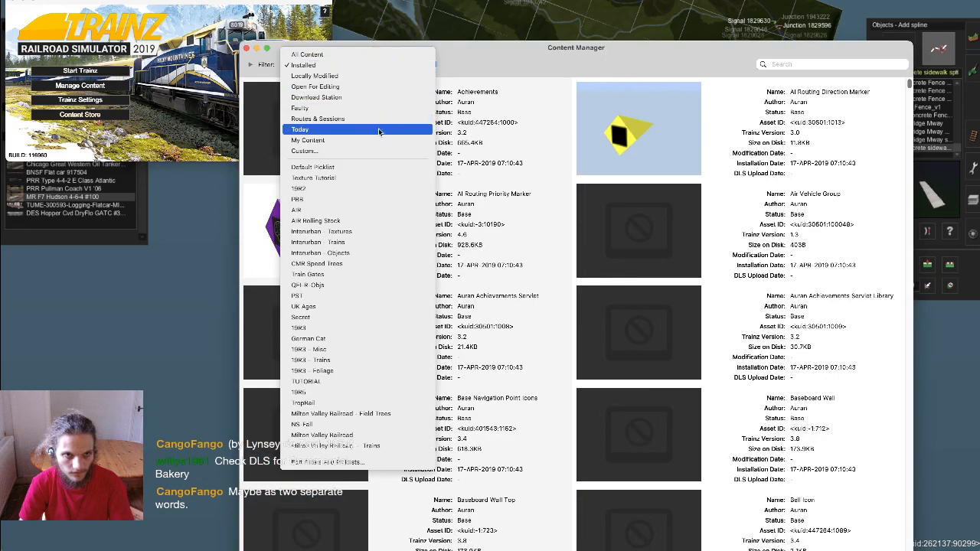
pyautogui.click(383, 147)
pyautogui.click(401, 96)
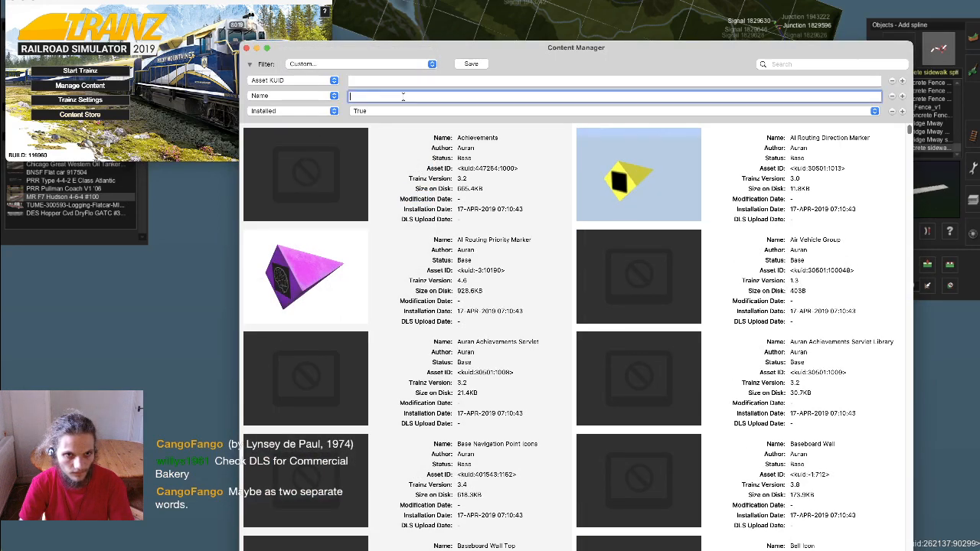
pyautogui.write('commercial bakery')
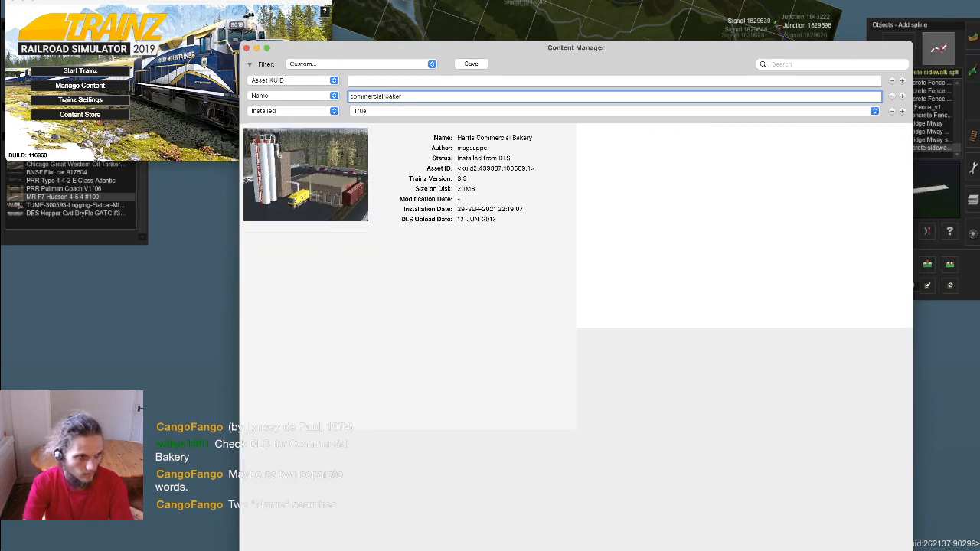
pyautogui.click(892, 112)
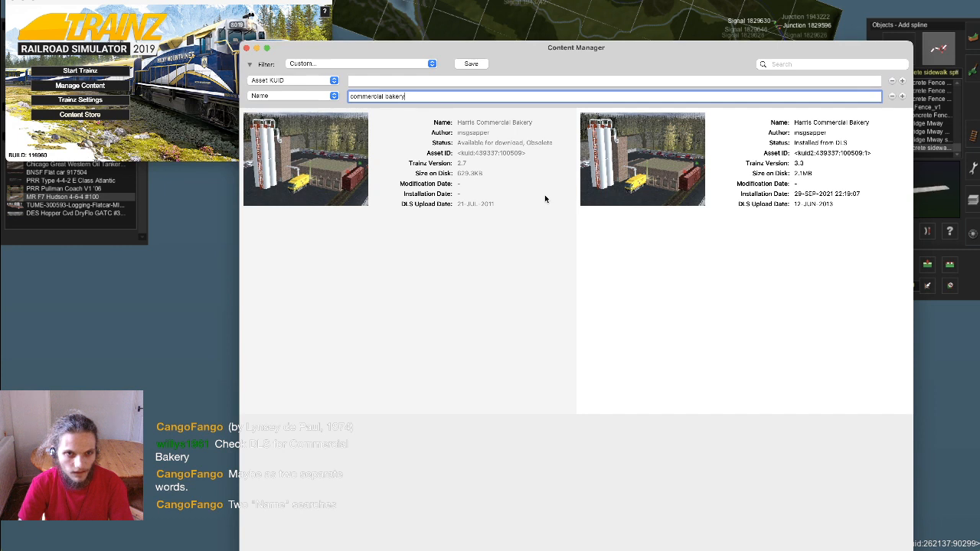
pyautogui.click(740, 163)
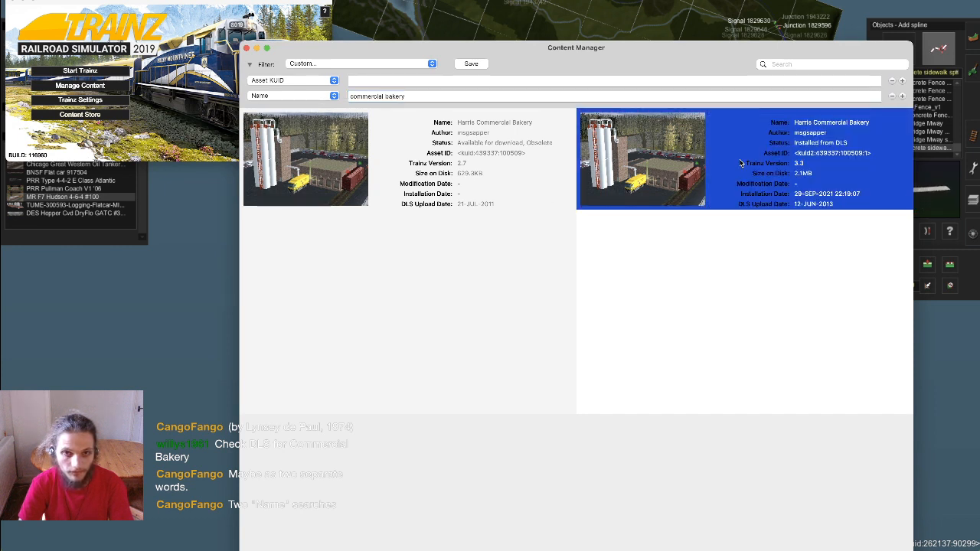
# Step: Return to the Trainz route editor, filter the content by "commercial bakery", and place Harris Commercial Bakery near the concrete samples
pyautogui.click(92, 389)
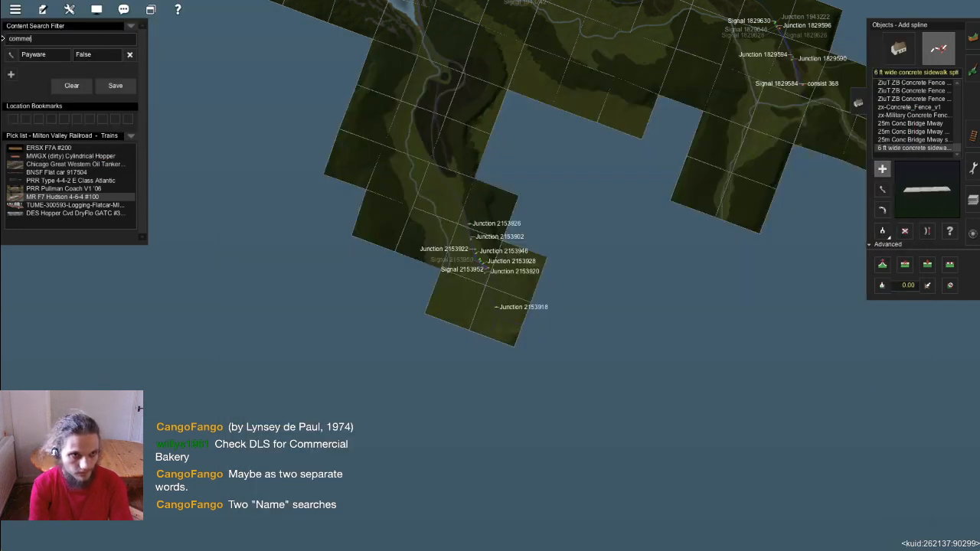
pyautogui.write('y')
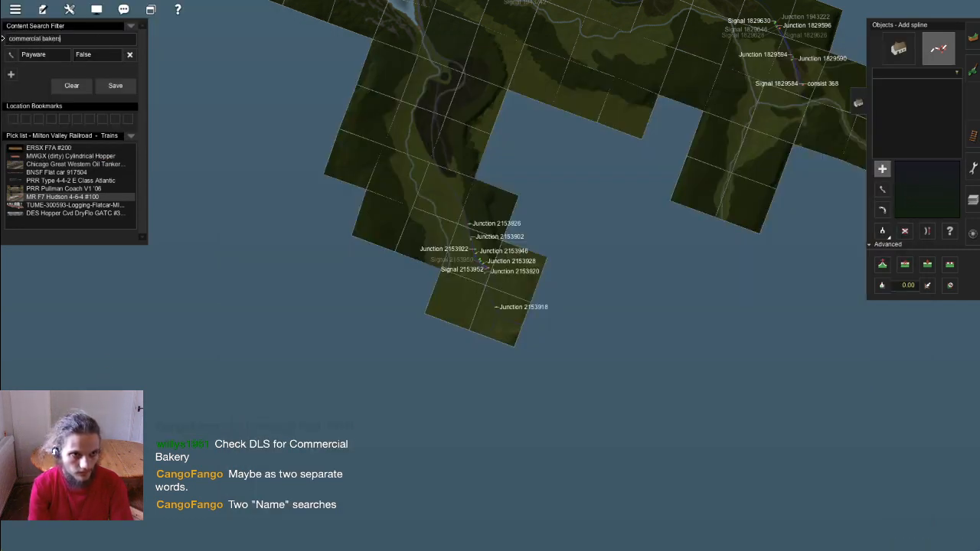
pyautogui.click(449, 258)
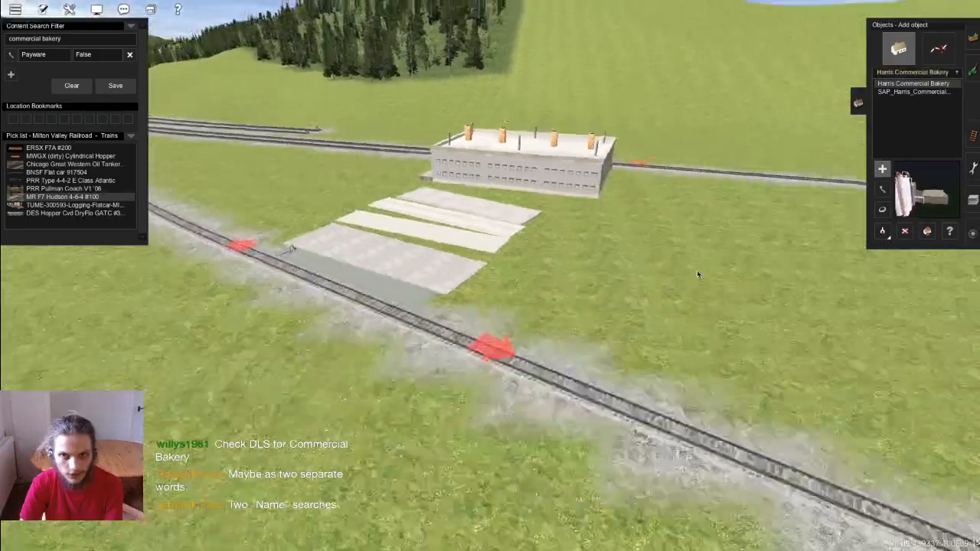
pyautogui.click(697, 270)
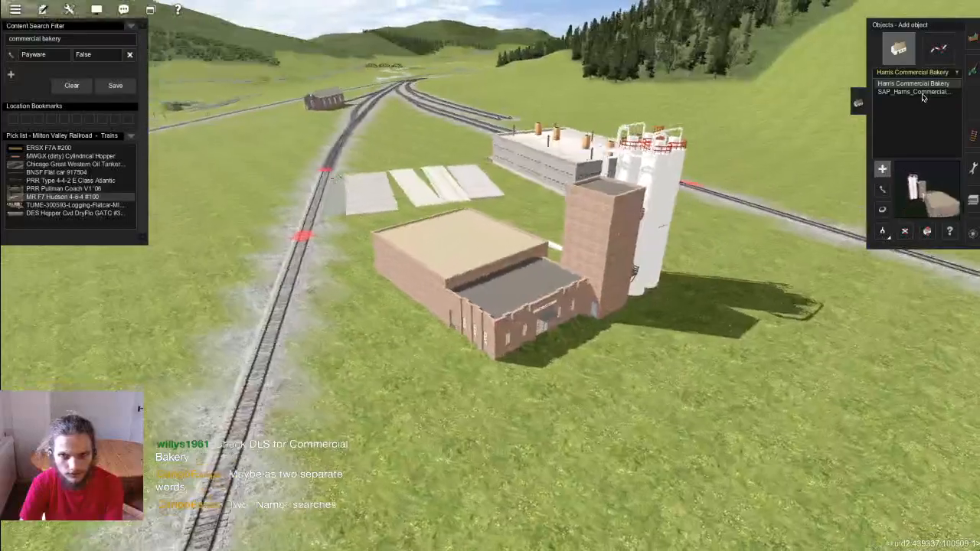
# Step: Place the SAP_Harris_Commercial_Bakery variant on the grass beside the siding and rotate it
pyautogui.click(920, 92)
pyautogui.click(700, 359)
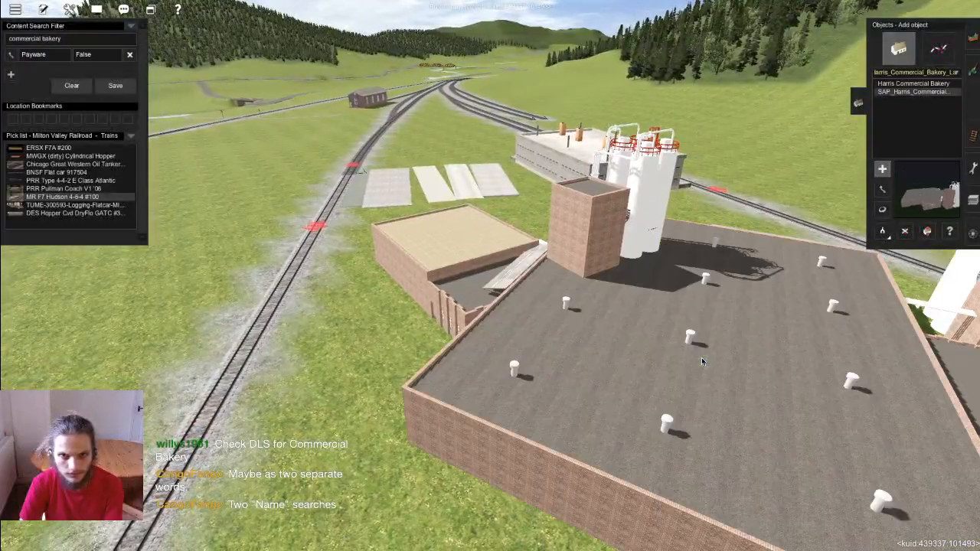
pyautogui.rightClick(579, 304)
pyautogui.press('Up')
pyautogui.press('r')
pyautogui.moveTo(573, 289); pyautogui.dragTo(603, 323)
pyautogui.press('Down')
pyautogui.press('Left')
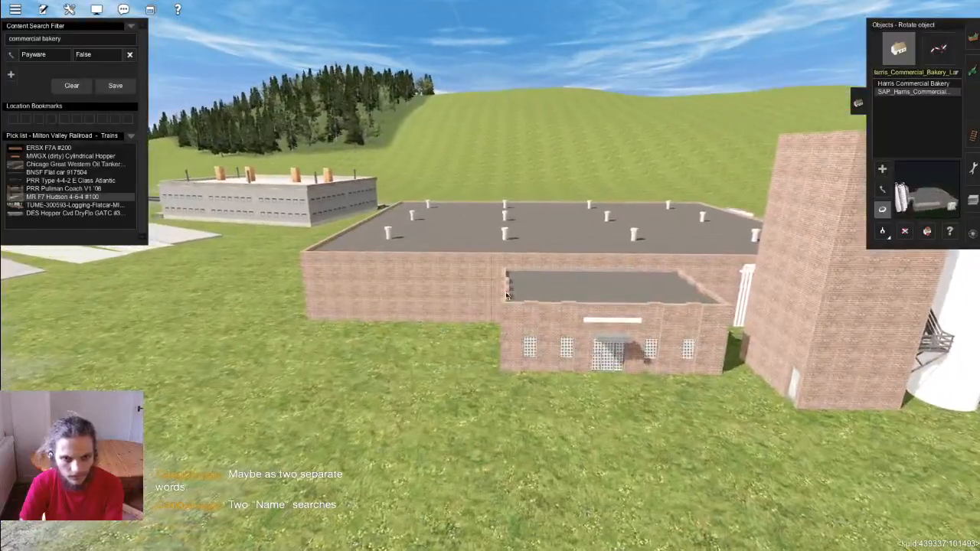
# Step: Name the bakery "Ha you read this!" in its properties and check the lettering on its entrance sign
pyautogui.scroll(5, 602, 323)
pyautogui.moveTo(603, 323); pyautogui.dragTo(937, 228, button='right')
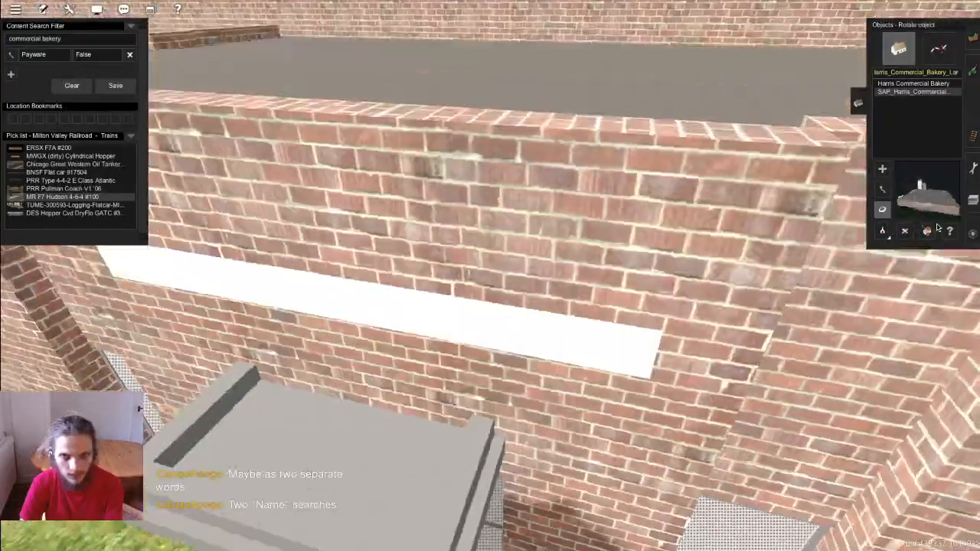
pyautogui.click(949, 230)
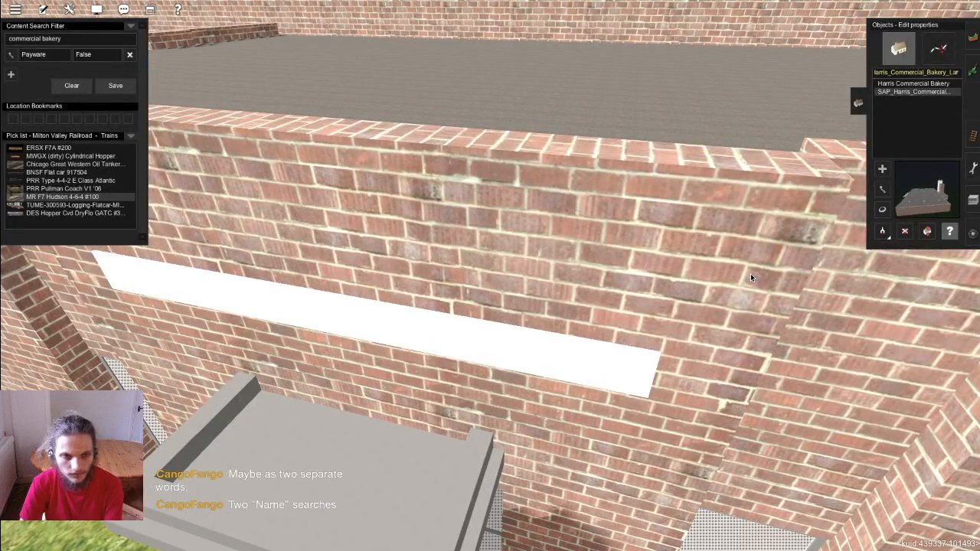
pyautogui.click(750, 274)
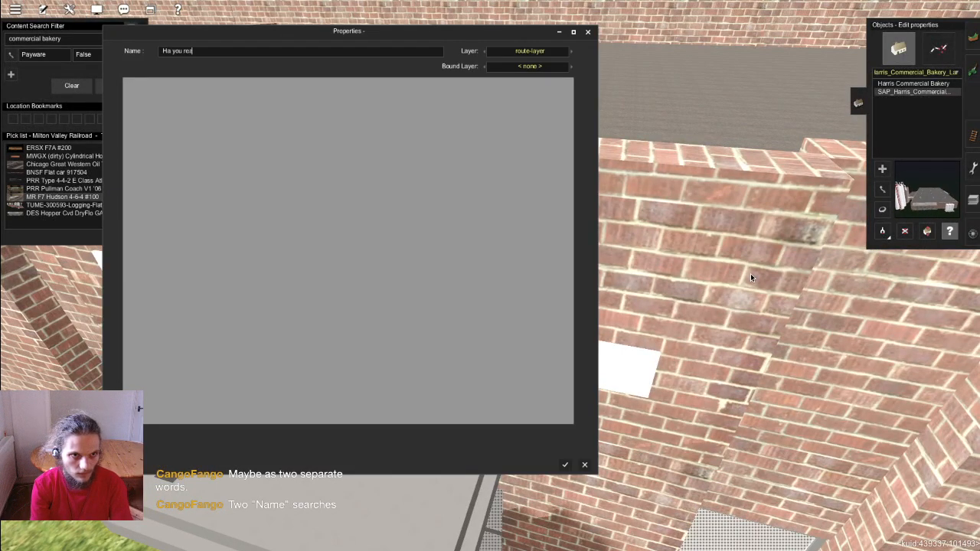
pyautogui.press('Escape')
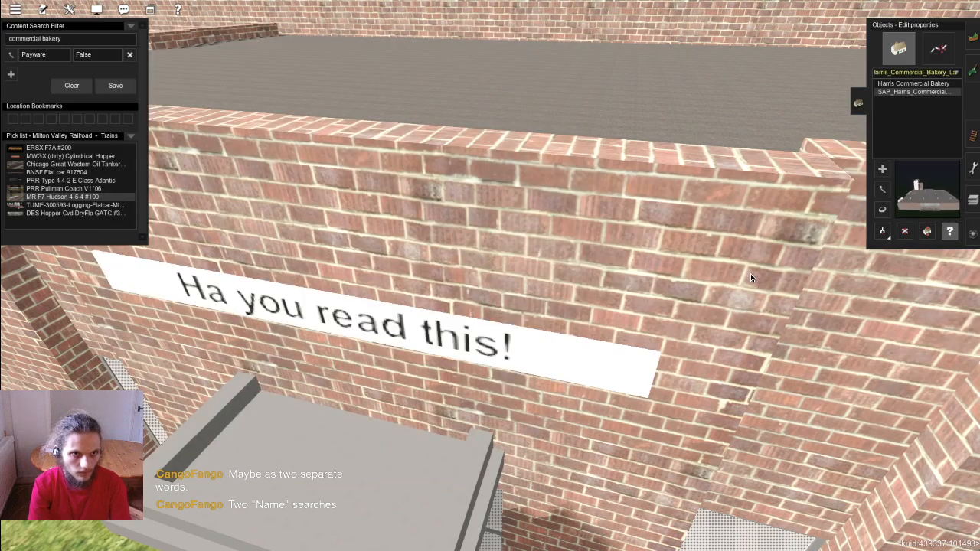
pyautogui.moveTo(708, 278); pyautogui.dragTo(771, 347, button='right')
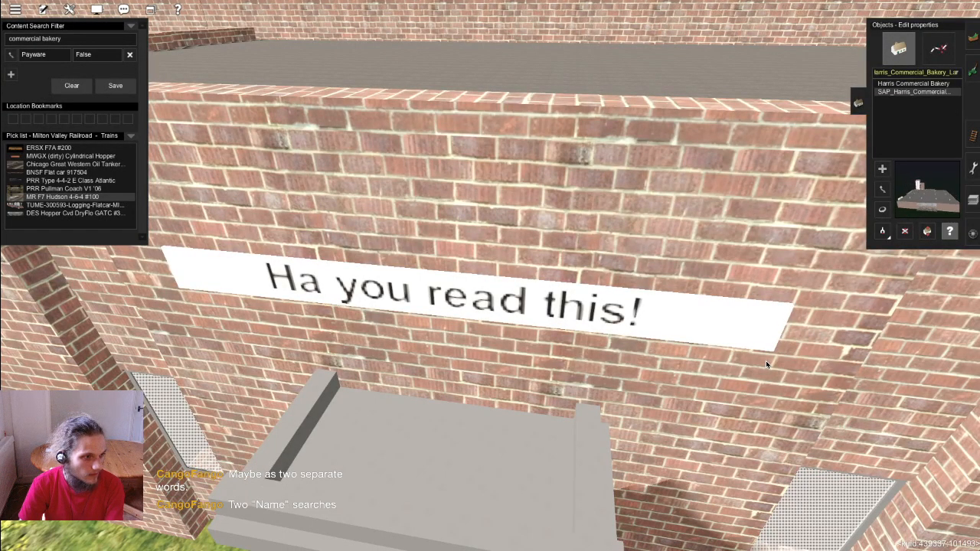
pyautogui.scroll(-10, 765, 360)
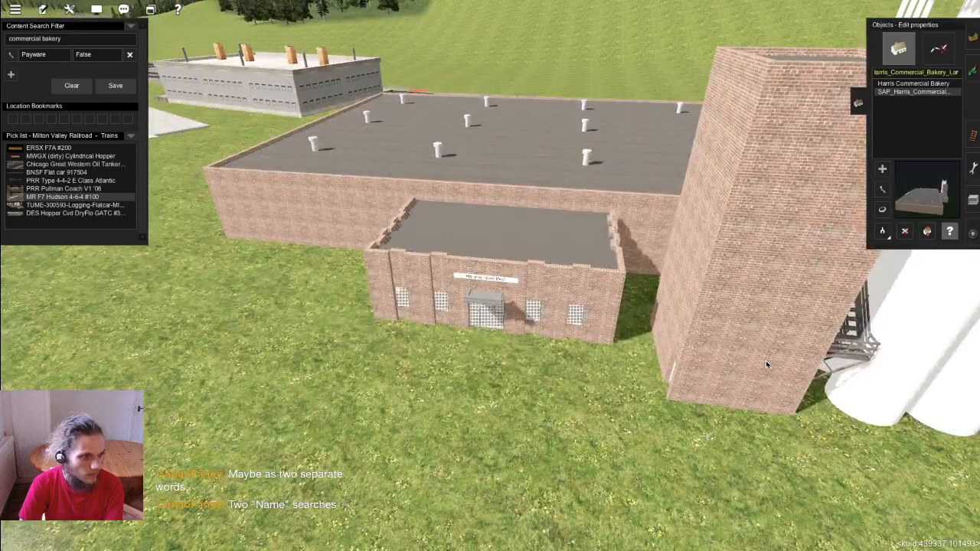
# Step: Rotate the named bakery beside the siding and inspect its loading dock and silos
pyautogui.scroll(-5, 765, 361)
pyautogui.moveTo(765, 360); pyautogui.dragTo(689, 313, button='right')
pyautogui.moveTo(508, 249); pyautogui.dragTo(663, 306, button='right')
pyautogui.press('r')
pyautogui.moveTo(663, 307); pyautogui.dragTo(632, 312)
pyautogui.rightClick(555, 330)
pyautogui.scroll(10, 556, 330)
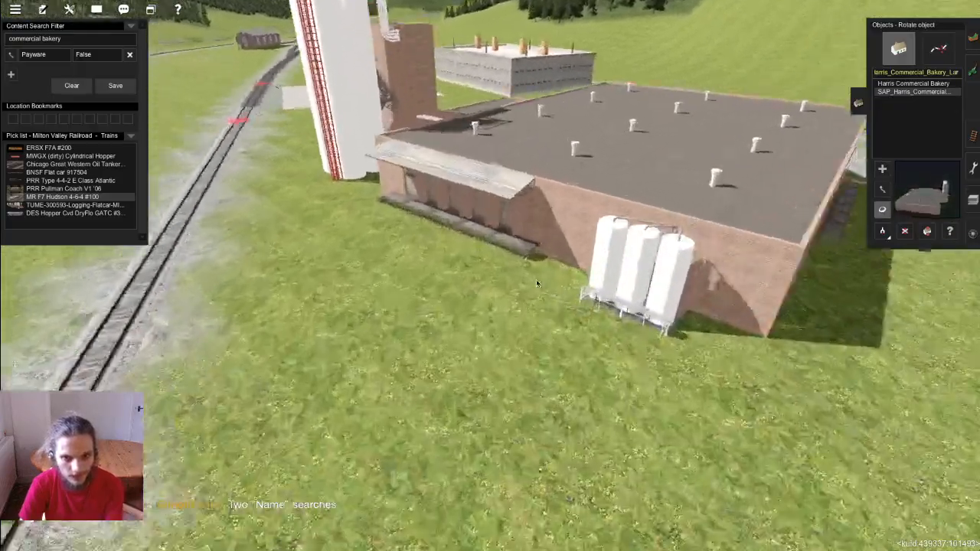
pyautogui.scroll(-8, 468, 285)
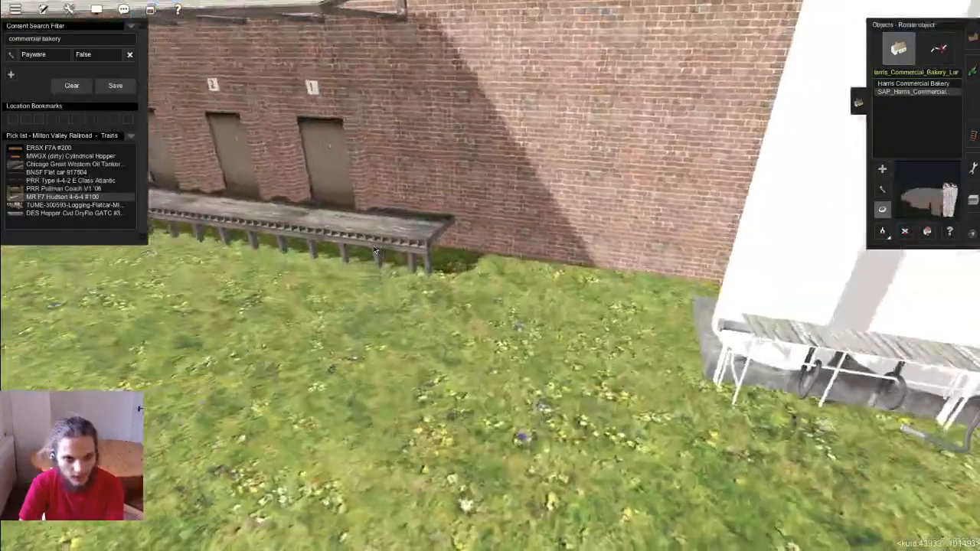
pyautogui.scroll(3, 337, 264)
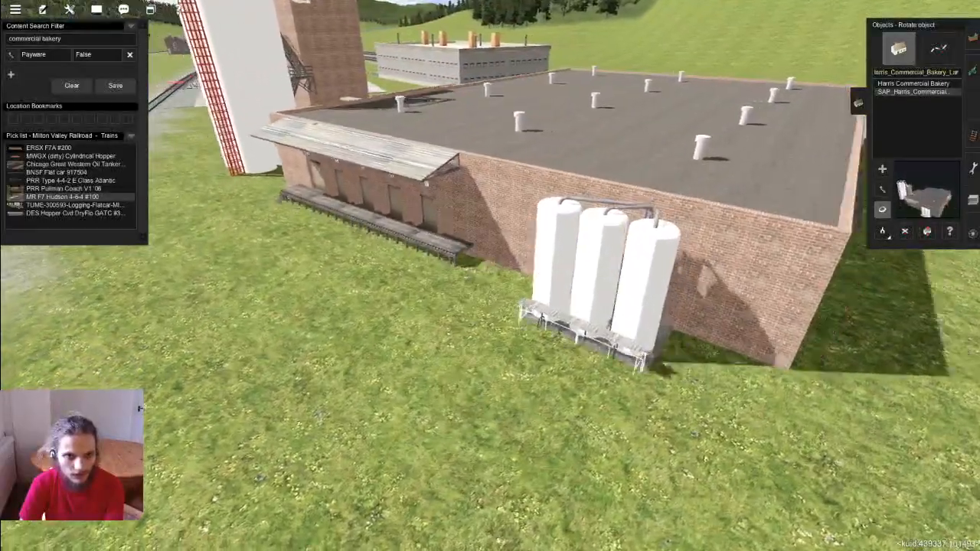
# Step: Make small adjustments to the bakery's rotation and look over the siding beside the concrete sample strips
pyautogui.moveTo(558, 271); pyautogui.dragTo(583, 259, button='right')
pyautogui.scroll(-3, 584, 259)
pyautogui.moveTo(583, 258); pyautogui.dragTo(586, 258)
pyautogui.moveTo(561, 270); pyautogui.dragTo(583, 277, button='right')
pyautogui.scroll(-3, 583, 277)
pyautogui.moveTo(584, 277); pyautogui.dragTo(597, 274)
pyautogui.press('m')
pyautogui.press('Up')
pyautogui.press('Left')
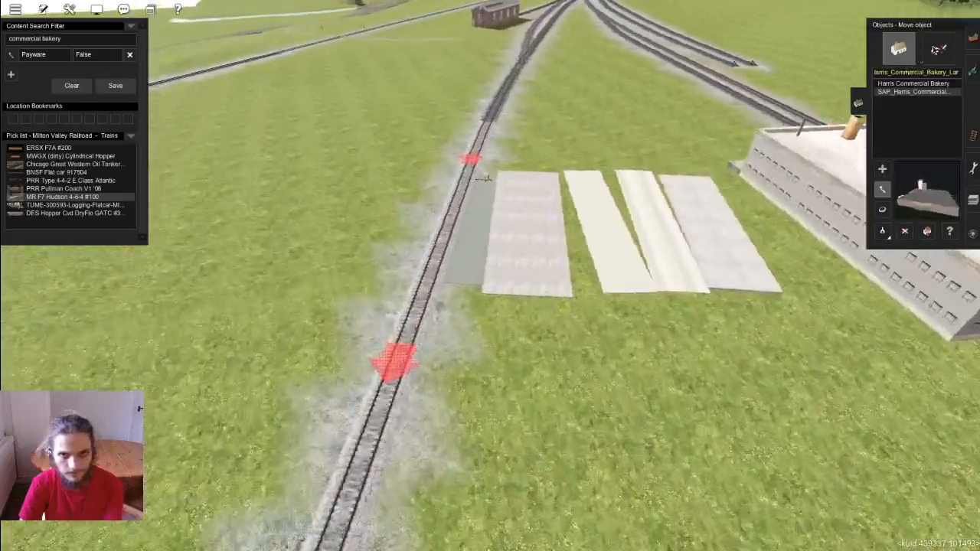
# Step: Delete the concrete sample strips beside the siding, keeping only the second cream-coloured spline
pyautogui.click(938, 48)
pyautogui.press('d')
pyautogui.click(439, 261)
pyautogui.moveTo(479, 263); pyautogui.dragTo(456, 267, button='right')
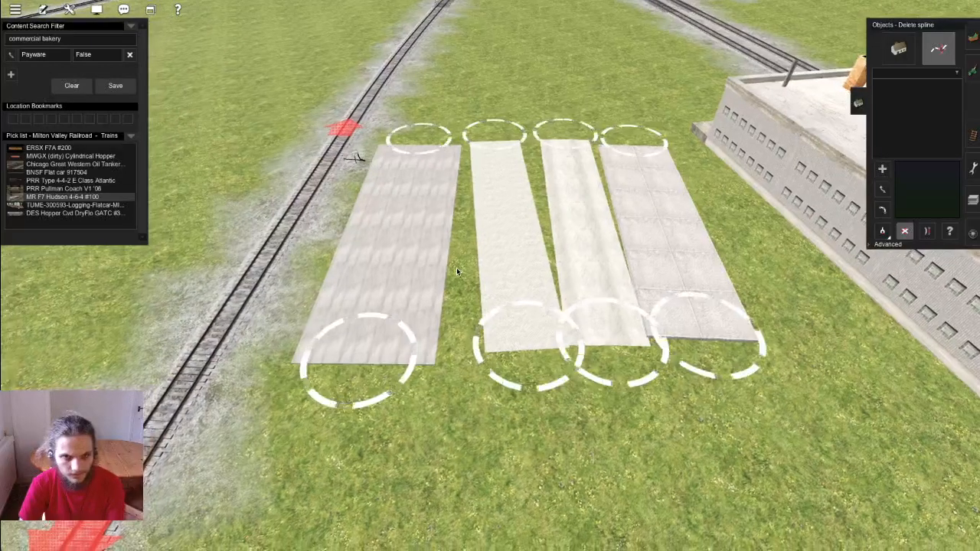
pyautogui.click(409, 247)
pyautogui.click(521, 249)
pyautogui.click(580, 251)
pyautogui.hotkey('ctrl', 'z')
pyautogui.click(664, 249)
# Step: Move the near end of the remaining paving strip close to the siding track
pyautogui.press('m')
pyautogui.moveTo(303, 343)
pyautogui.mouseDown()
pyautogui.moveTo(249, 389)
pyautogui.moveTo(306, 352)
pyautogui.mouseUp()
pyautogui.press('Down')
pyautogui.press('Left')
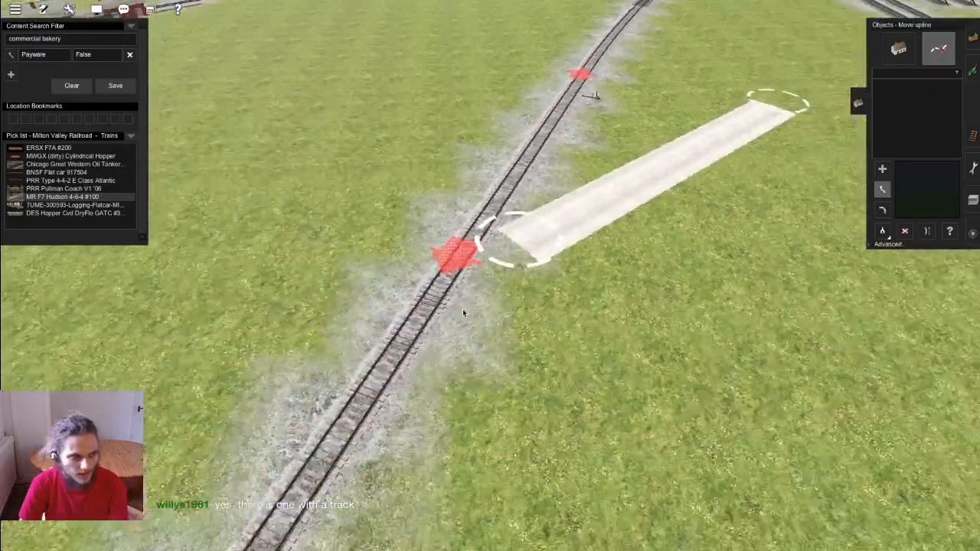
pyautogui.press('Left')
pyautogui.press('Up')
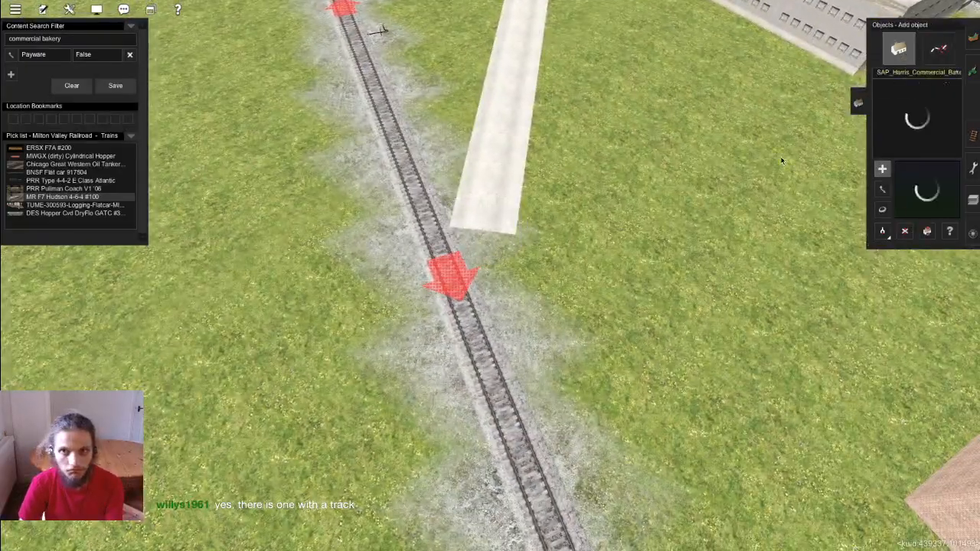
# Step: Place the smaller Harris Commercial Bakery on the grass beside the large bakery and compare the two buildings
pyautogui.click(898, 48)
pyautogui.press('Left')
pyautogui.press('pagedown')
pyautogui.click(913, 84)
pyautogui.press('Left')
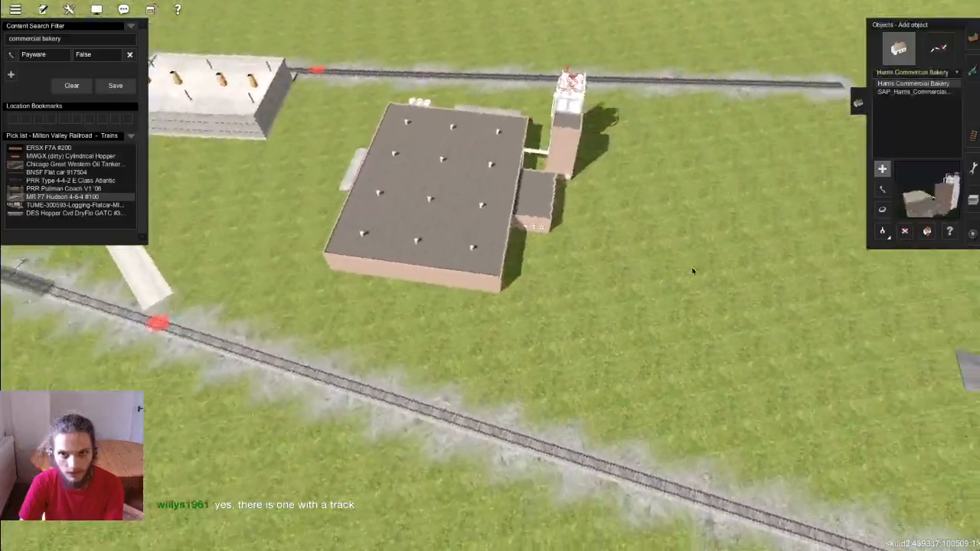
pyautogui.press('Left')
pyautogui.click(604, 287)
pyautogui.press('Right')
pyautogui.press('pageup')
pyautogui.press('Right')
pyautogui.press('Down')
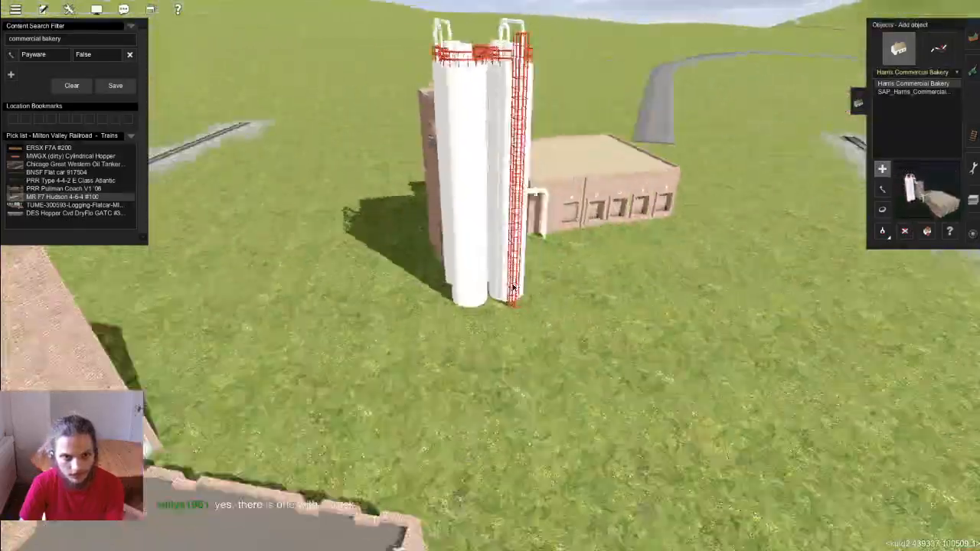
pyautogui.press('Right')
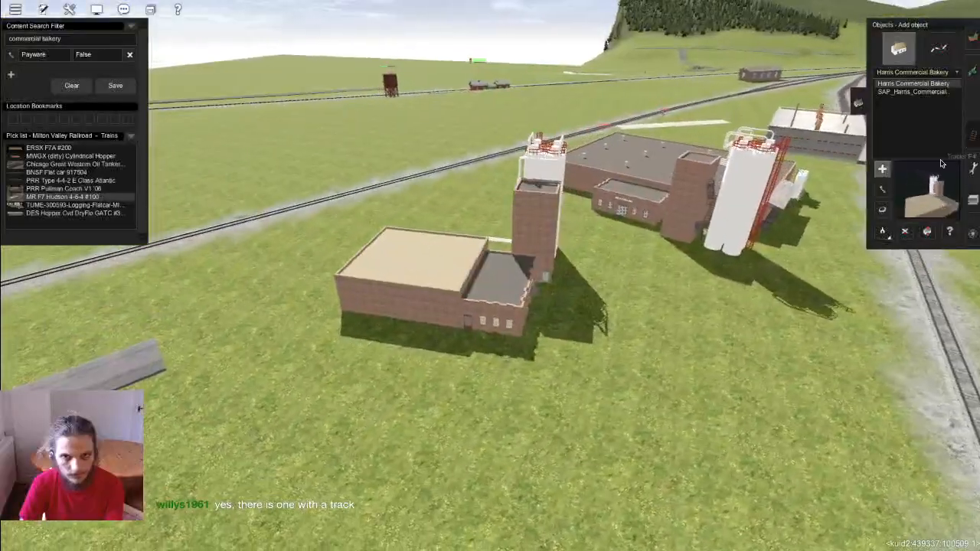
pyautogui.click(968, 141)
pyautogui.press('Right')
pyautogui.press('Up')
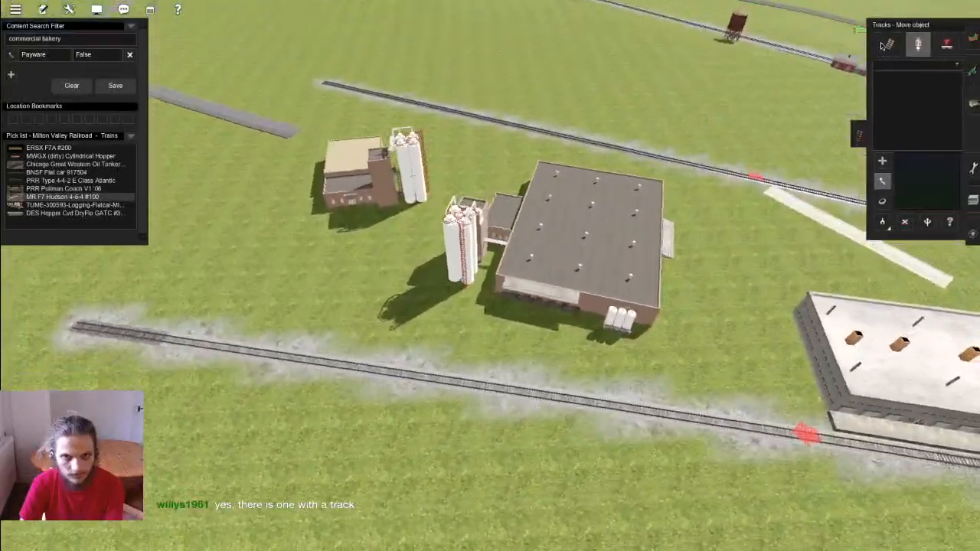
pyautogui.click(886, 44)
pyautogui.rightClick(529, 232)
pyautogui.press('Right')
pyautogui.scroll(3, 497, 269)
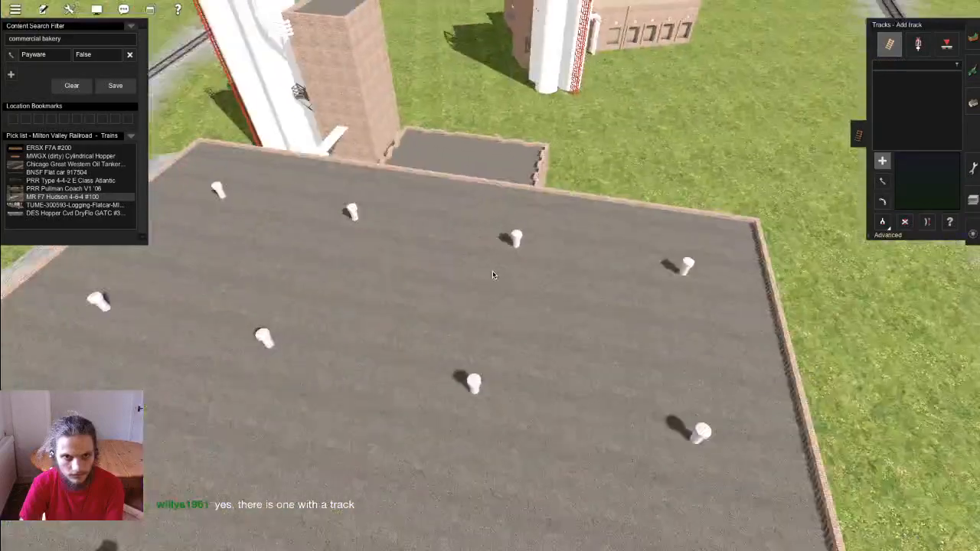
pyautogui.scroll(-3, 497, 267)
# Step: Switch to Content Manager and filter assets by names containing "bakery" and "commercial"
pyautogui.press('super+Tab')
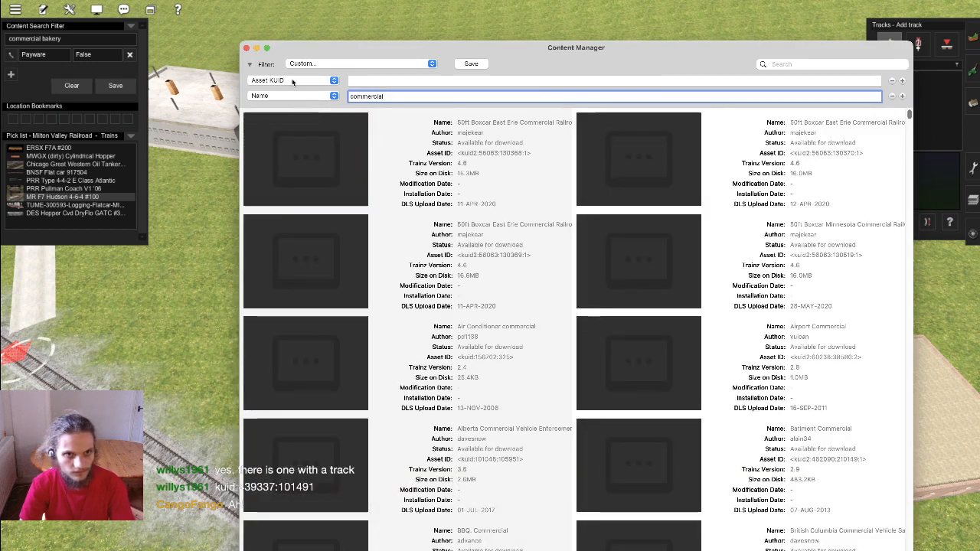
pyautogui.click(292, 82)
pyautogui.click(293, 284)
pyautogui.write('bakery')
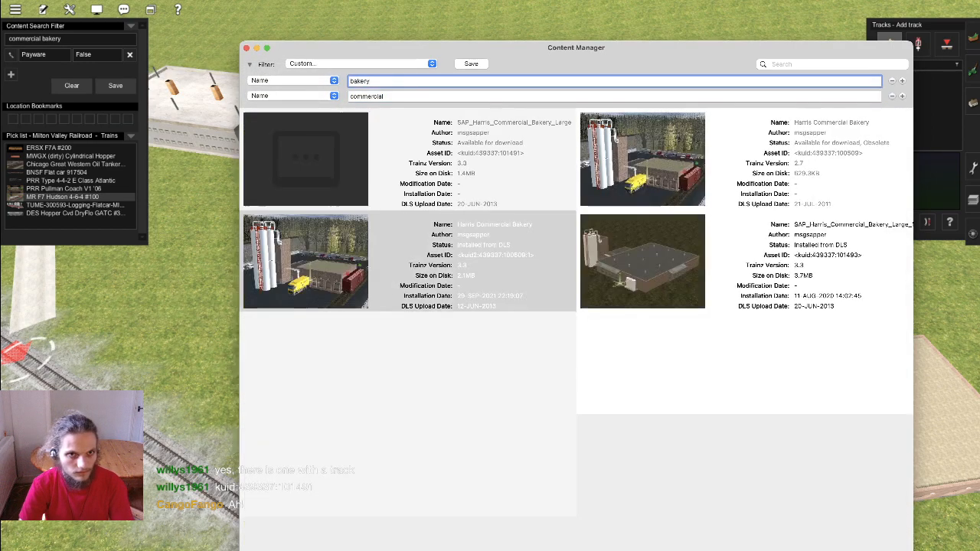
# Step: Download SAP_Harris_Commercial_Bakery_Large with asset ID kuid:439337:101491 and return to the route
pyautogui.click(502, 169)
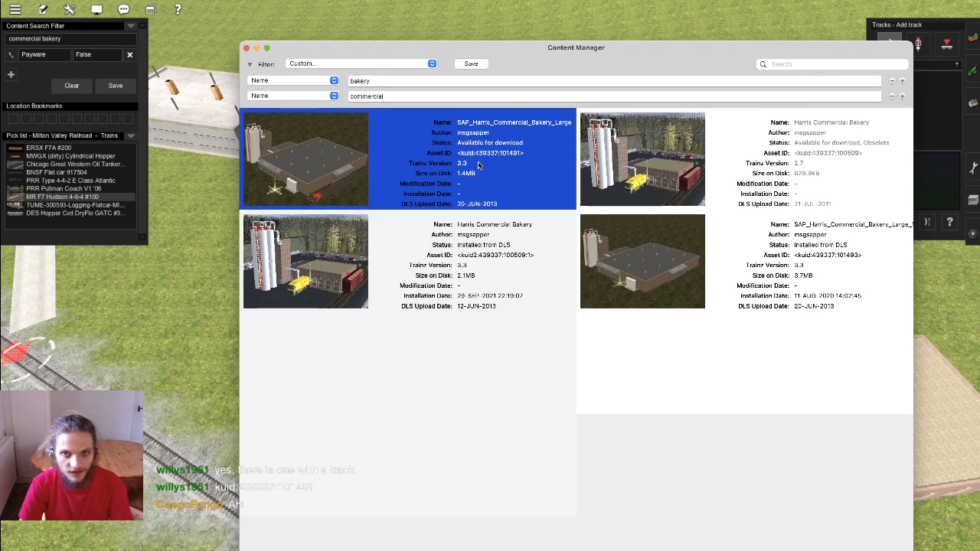
pyautogui.rightClick(479, 165)
pyautogui.click(482, 166)
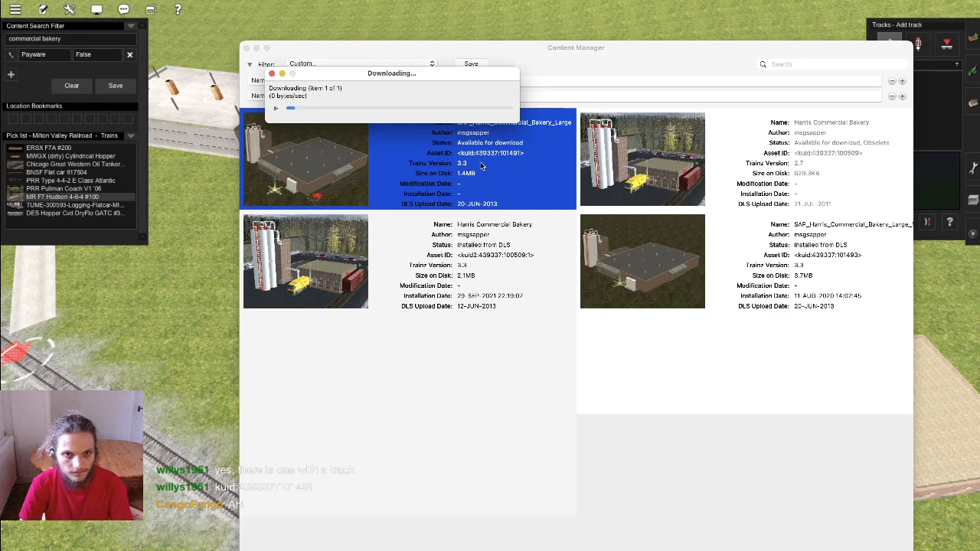
pyautogui.click(231, 185)
# Step: Try placing the already installed SAP_Harris_Commercial_Bakery variant over the siding, then undo the placement
pyautogui.click(972, 104)
pyautogui.press('s')
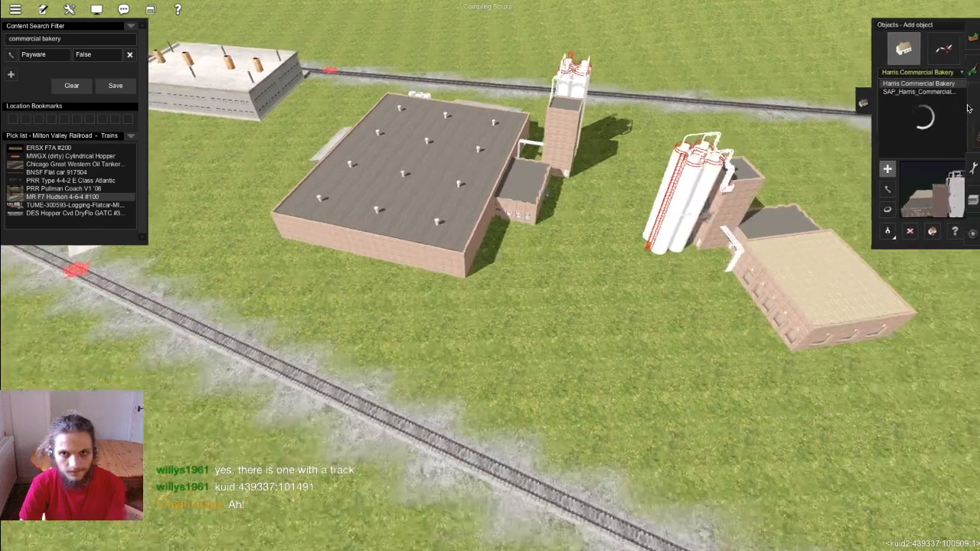
pyautogui.click(935, 93)
pyautogui.click(416, 344)
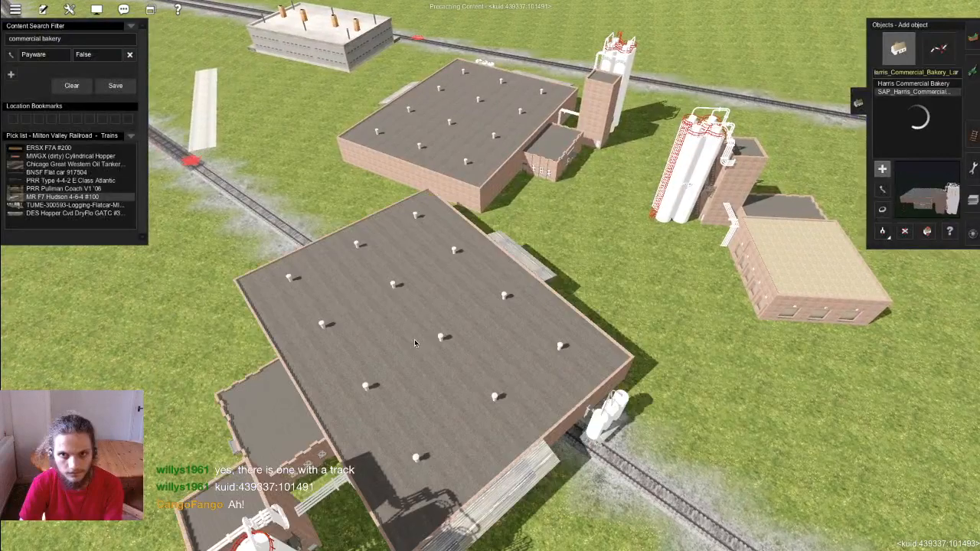
pyautogui.rightClick(415, 343)
pyautogui.hotkey('ctrl', 'z')
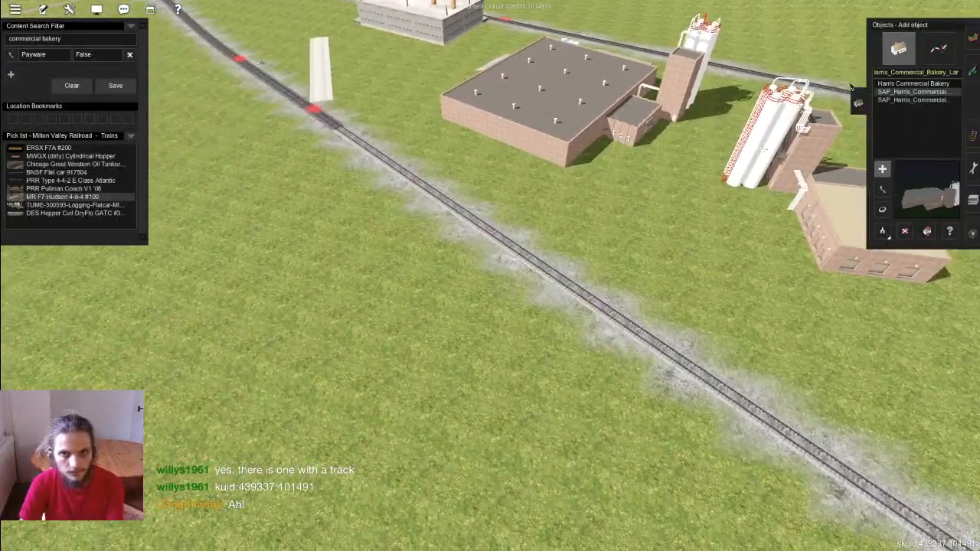
# Step: Place the kuid:439337:101493 large bakery over the siding and rotate it
pyautogui.click(546, 229)
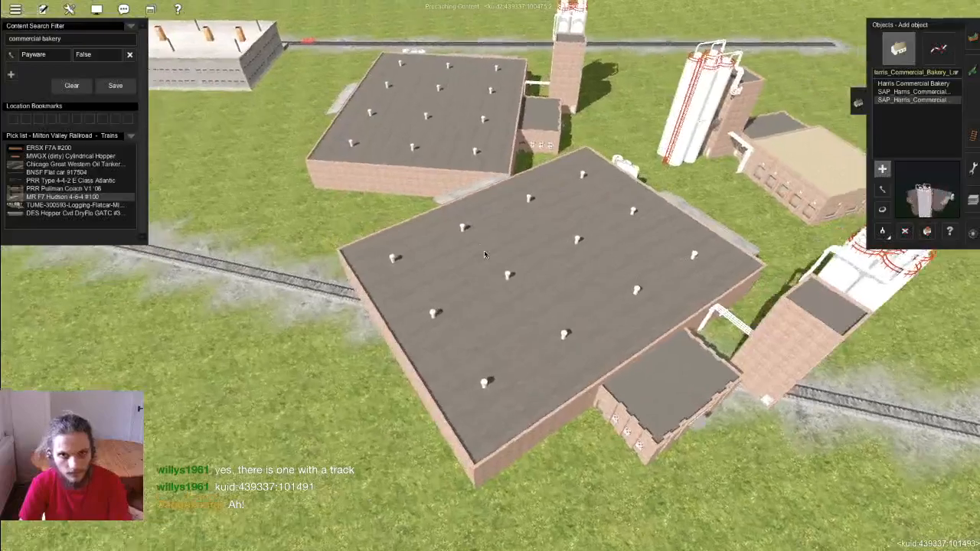
pyautogui.press('r')
pyautogui.moveTo(483, 254); pyautogui.dragTo(551, 254)
pyautogui.press('Down')
pyautogui.scroll(-5, 489, 276)
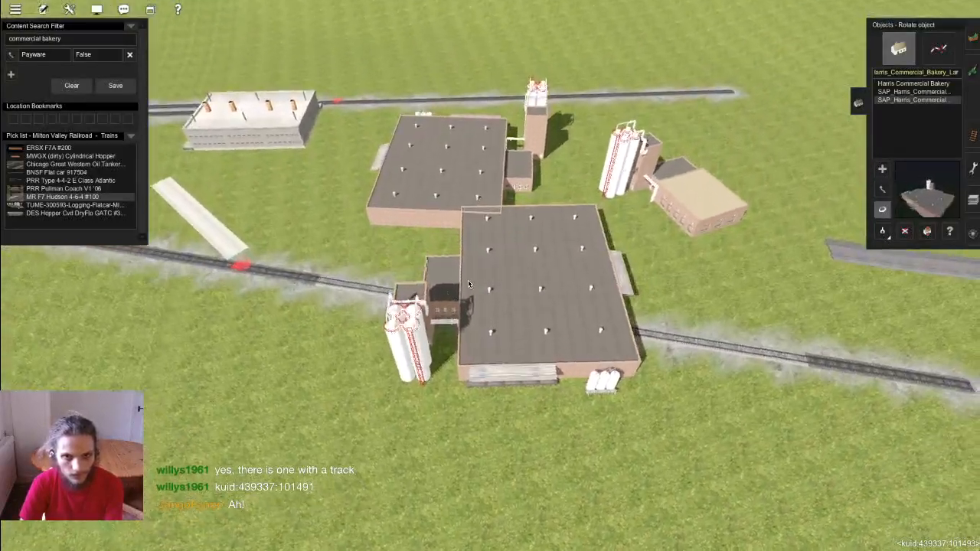
# Step: Move the large bakery to the far end of the siding and rotate it to about 92 degrees
pyautogui.press('Left')
pyautogui.press('m')
pyautogui.moveTo(513, 271); pyautogui.dragTo(687, 332)
pyautogui.press('r')
pyautogui.moveTo(641, 301); pyautogui.dragTo(617, 315)
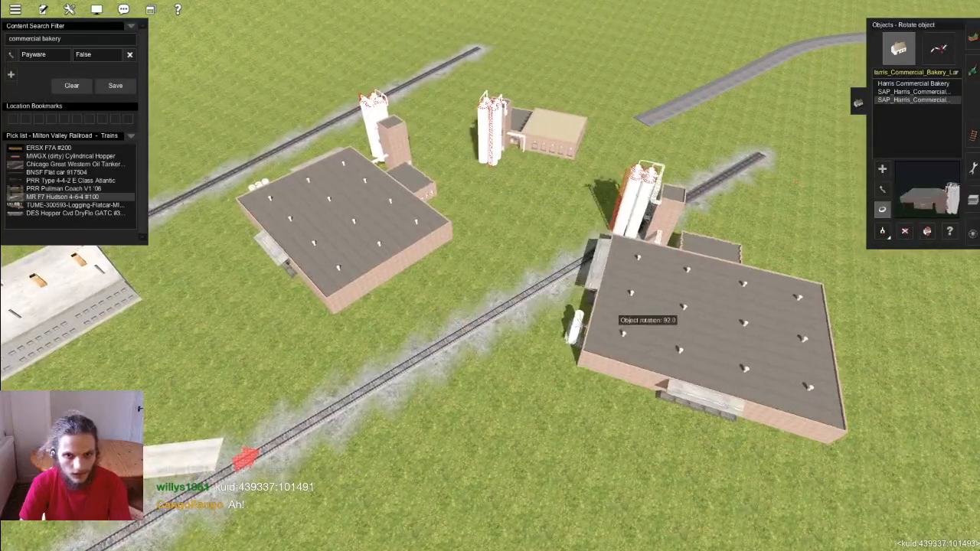
# Step: Replace the bakery at the siding with the kuid:439337:101491 variant that has its own track, and rotate it
pyautogui.press('d')
pyautogui.click(636, 314)
pyautogui.click(572, 301)
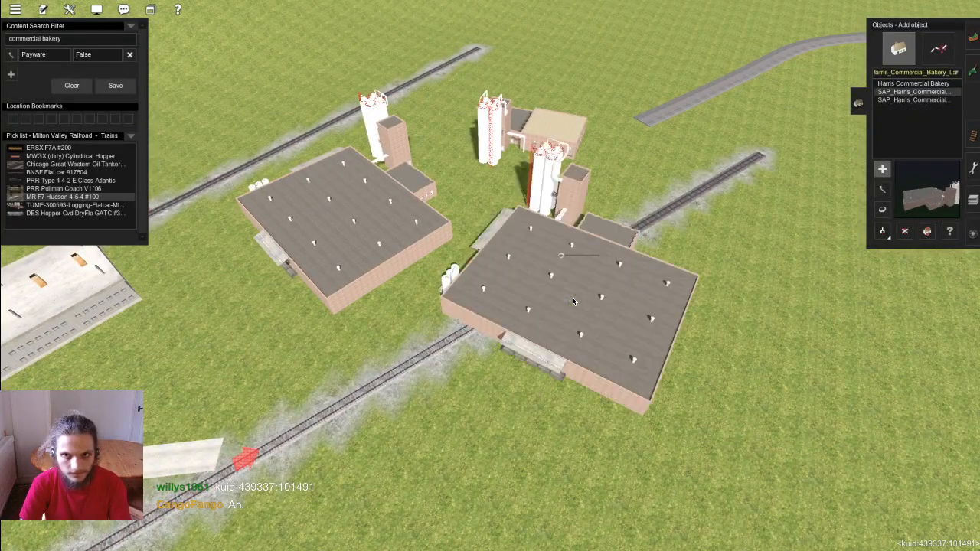
pyautogui.press('r')
pyautogui.moveTo(559, 289); pyautogui.dragTo(574, 307)
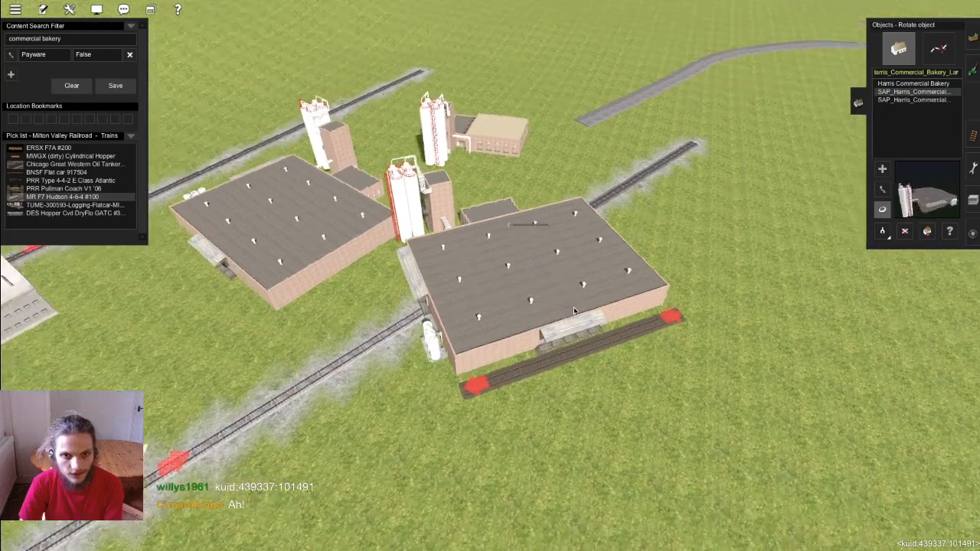
# Step: Open the properties of the new bakery with attached track, then close them without changes
pyautogui.rightClick(573, 307)
pyautogui.scroll(3, 574, 307)
pyautogui.press('Down')
pyautogui.press('Up')
pyautogui.click(950, 230)
pyautogui.click(525, 273)
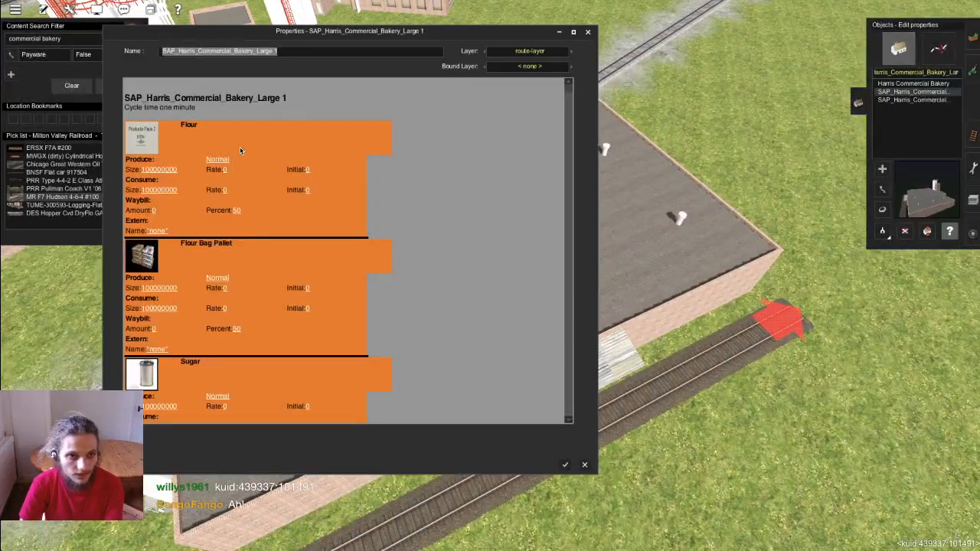
pyautogui.click(584, 465)
# Step: Inspect the new bakery's lettered loading doors and the dock alongside its attached track
pyautogui.press('Left')
pyautogui.press('Down')
pyautogui.rightClick(413, 295)
pyautogui.press('Left')
pyautogui.press('Right')
pyautogui.rightClick(630, 229)
pyautogui.scroll(5, 630, 230)
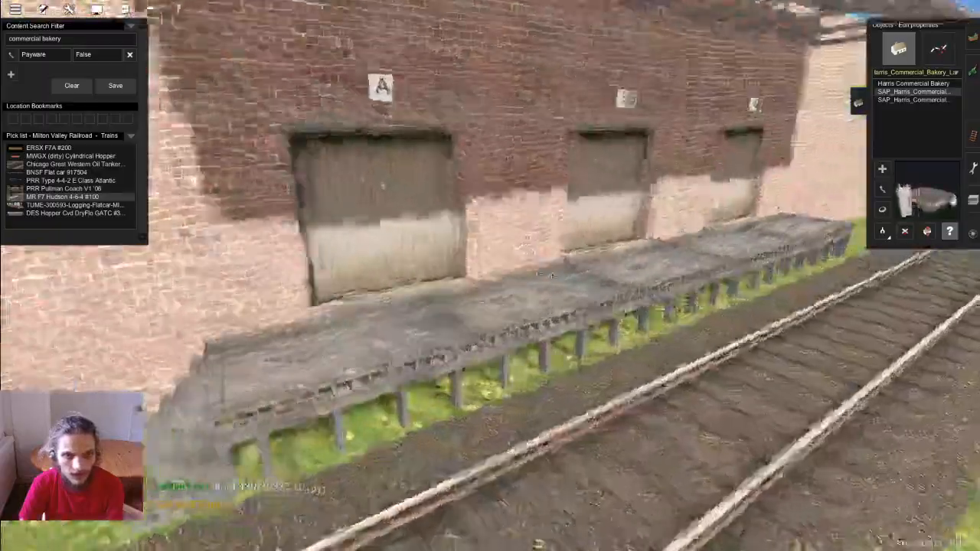
pyautogui.scroll(-5, 552, 272)
# Step: Read through the full list of commodities in the new bakery's properties, then close it without changes
pyautogui.click(476, 225)
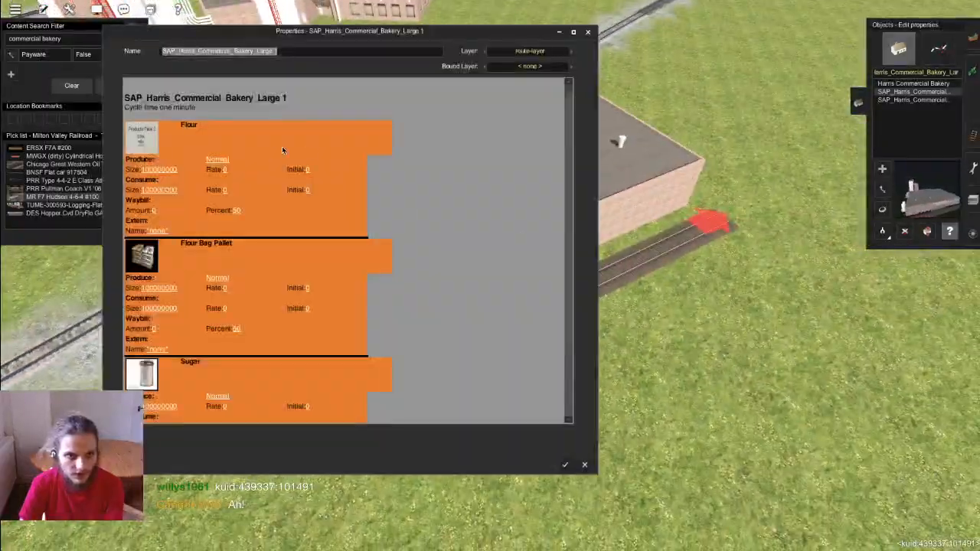
pyautogui.scroll(-1, 354, 184)
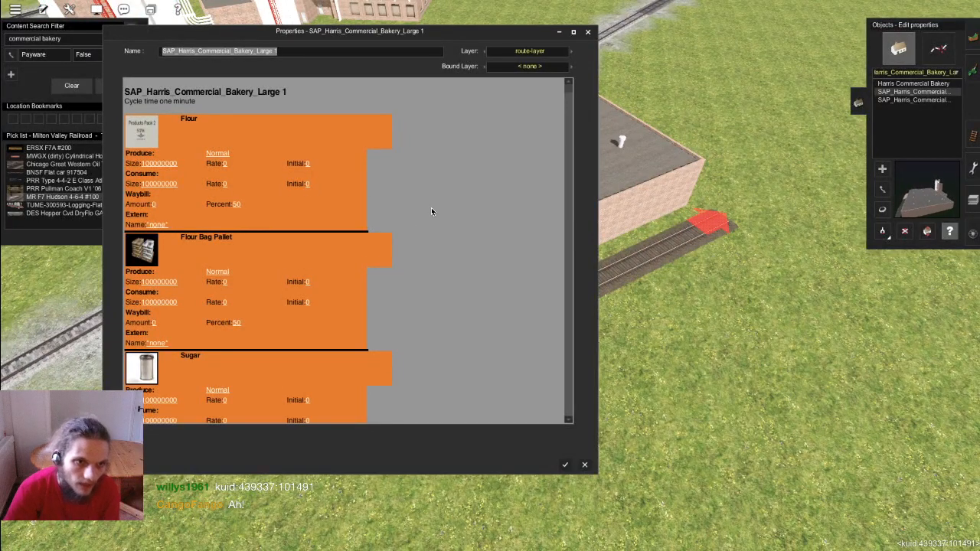
pyautogui.scroll(-10, 390, 248)
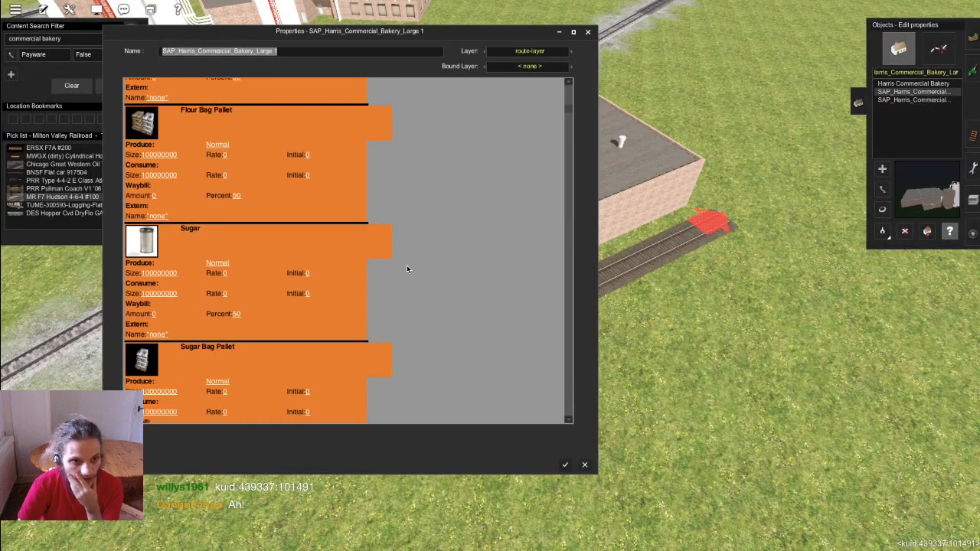
pyautogui.scroll(-2, 424, 287)
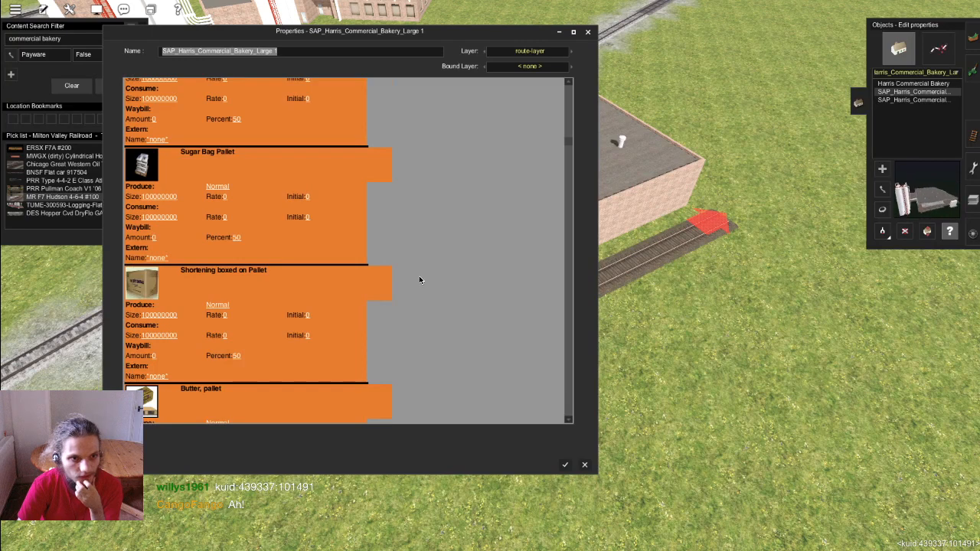
pyautogui.scroll(-10, 402, 314)
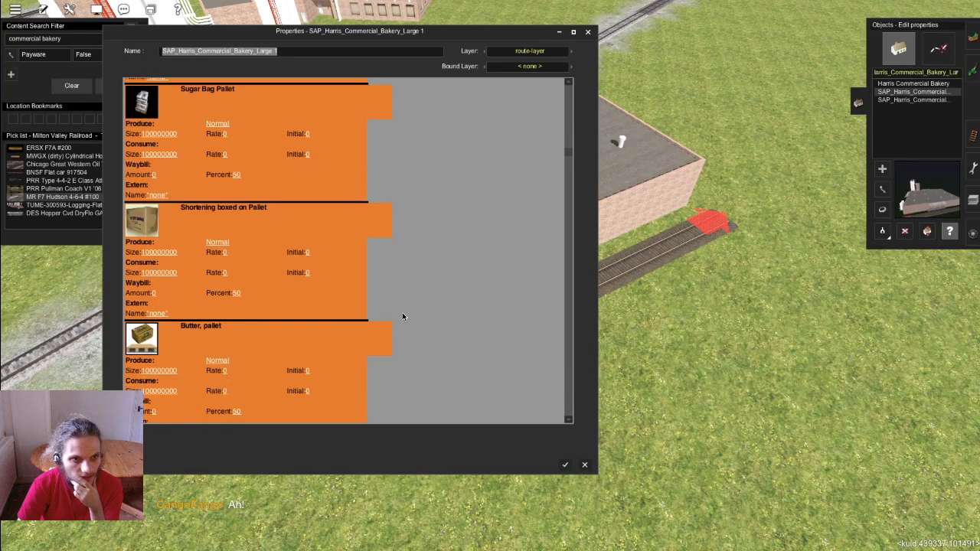
pyautogui.scroll(-19, 406, 313)
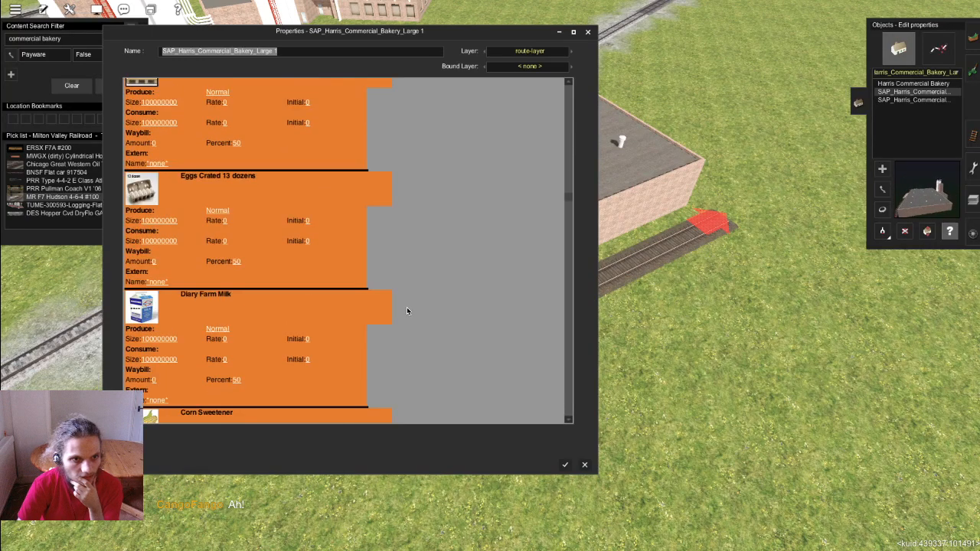
pyautogui.scroll(-20, 406, 307)
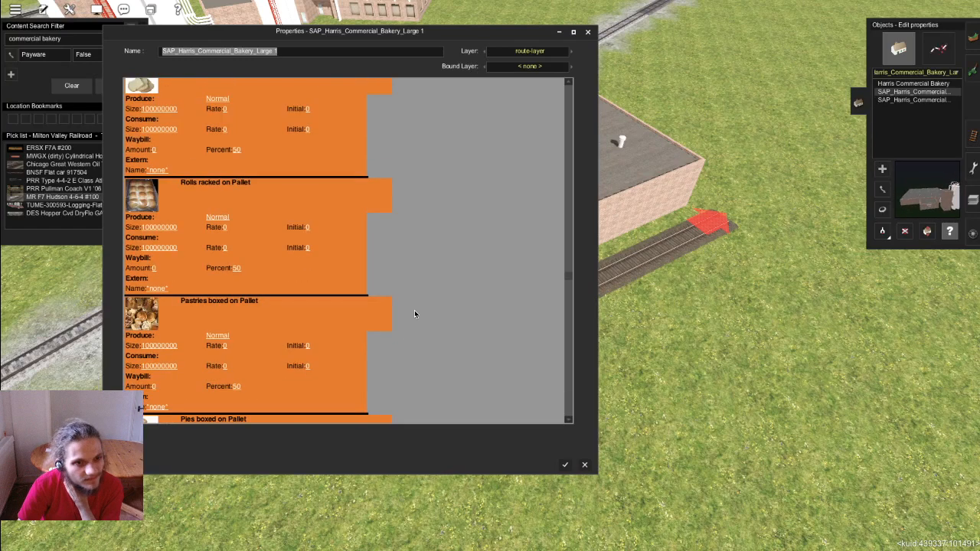
pyautogui.scroll(-15, 414, 312)
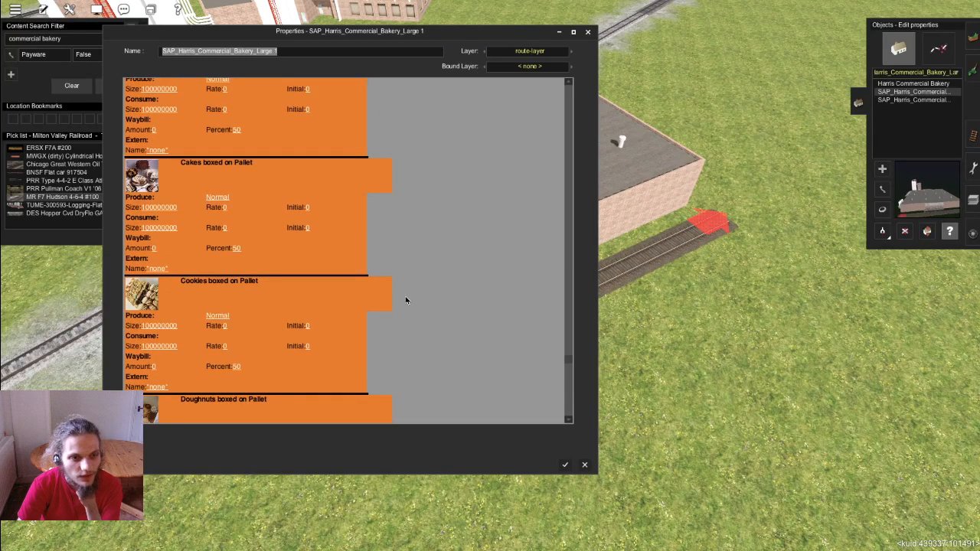
pyautogui.scroll(-6, 435, 311)
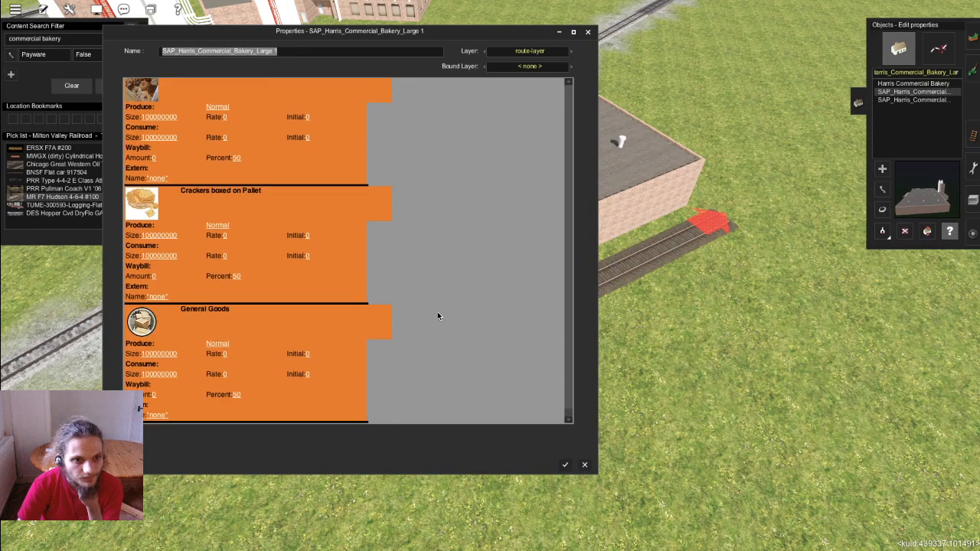
pyautogui.scroll(20, 448, 359)
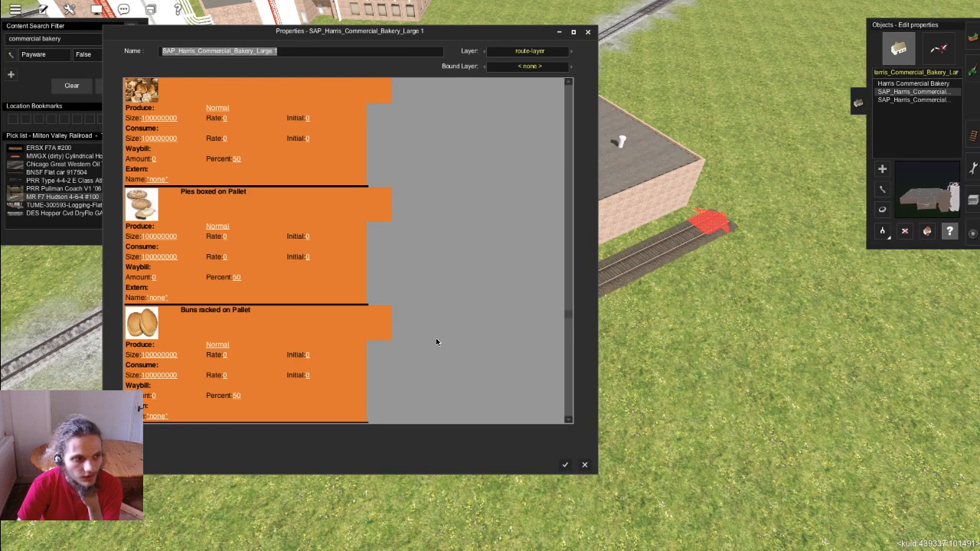
pyautogui.scroll(5, 453, 277)
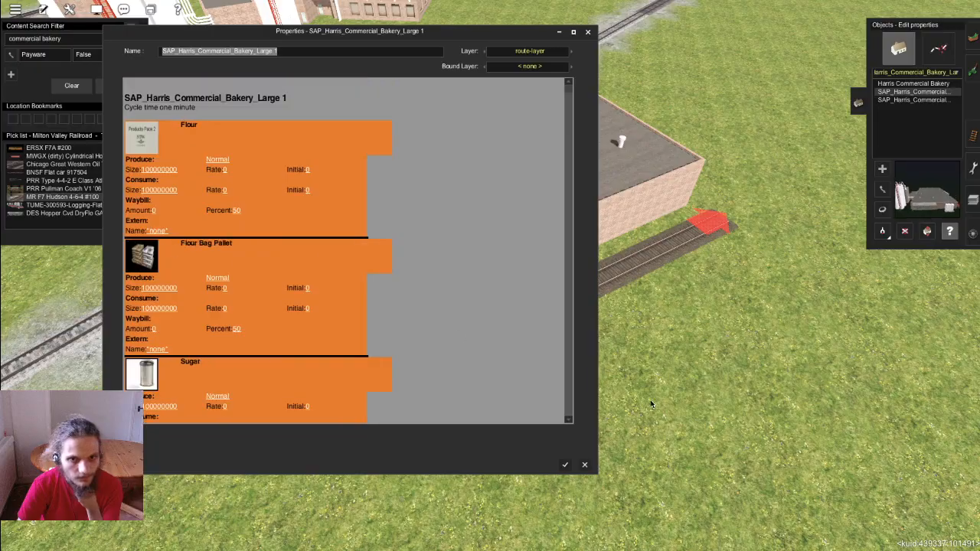
pyautogui.click(585, 465)
# Step: Examine the clearance between the bakery's canopied loading platform and its attached track
pyautogui.scroll(-5, 482, 265)
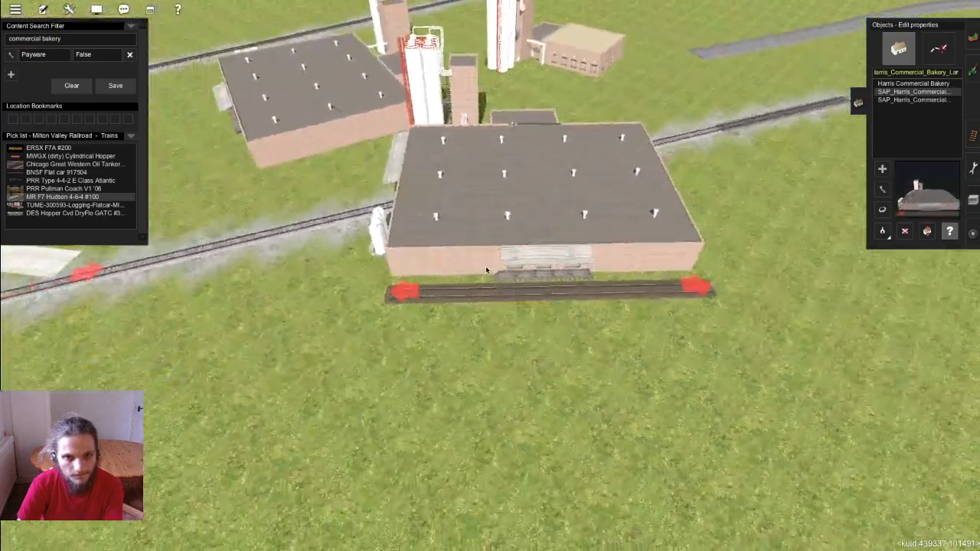
pyautogui.scroll(10, 494, 281)
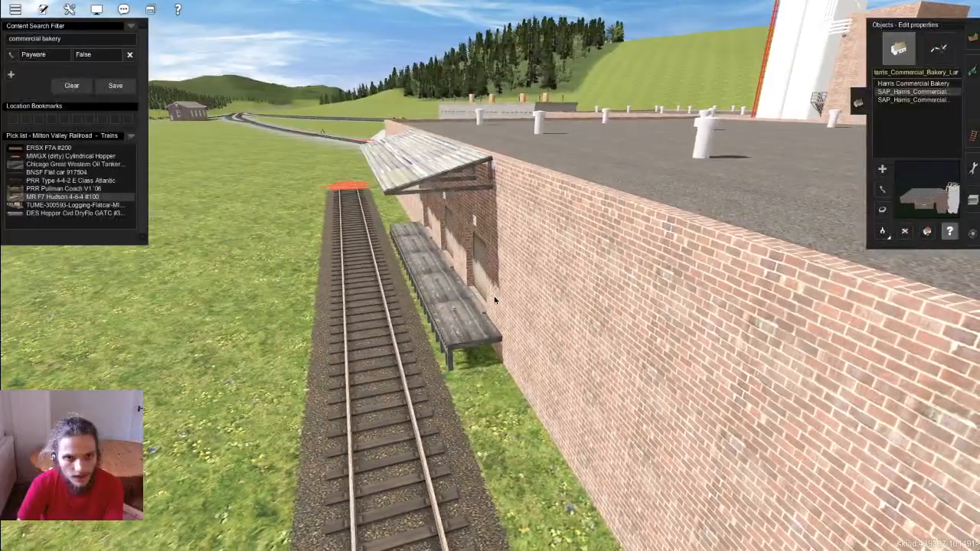
# Step: Move the large bakery with attached track off the siding onto the open grass
pyautogui.scroll(-6, 447, 314)
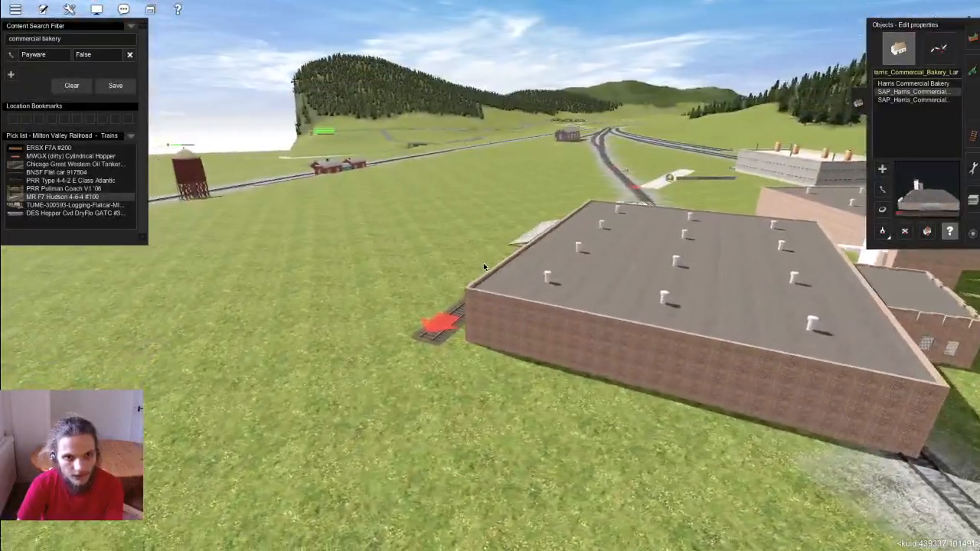
pyautogui.scroll(5, 484, 264)
pyautogui.scroll(5, 390, 190)
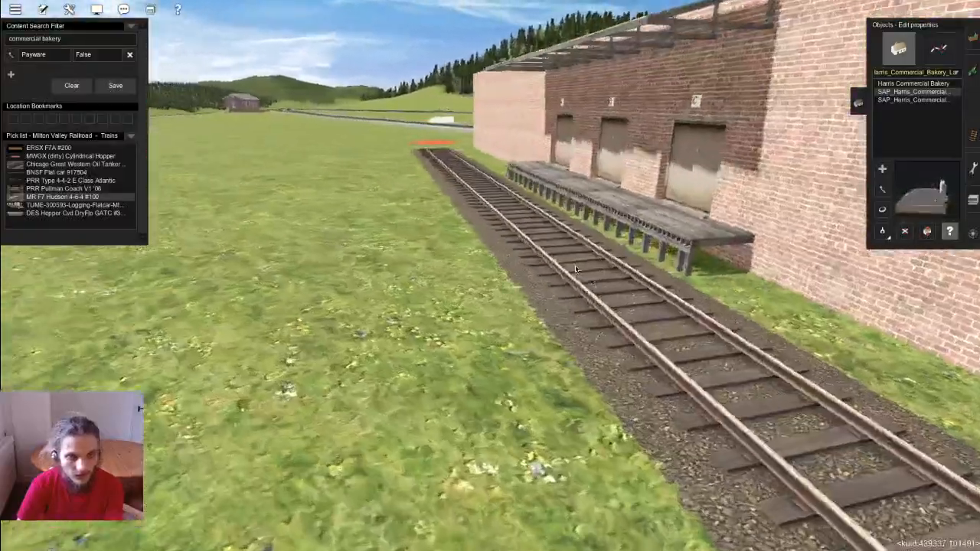
pyautogui.scroll(-6, 502, 271)
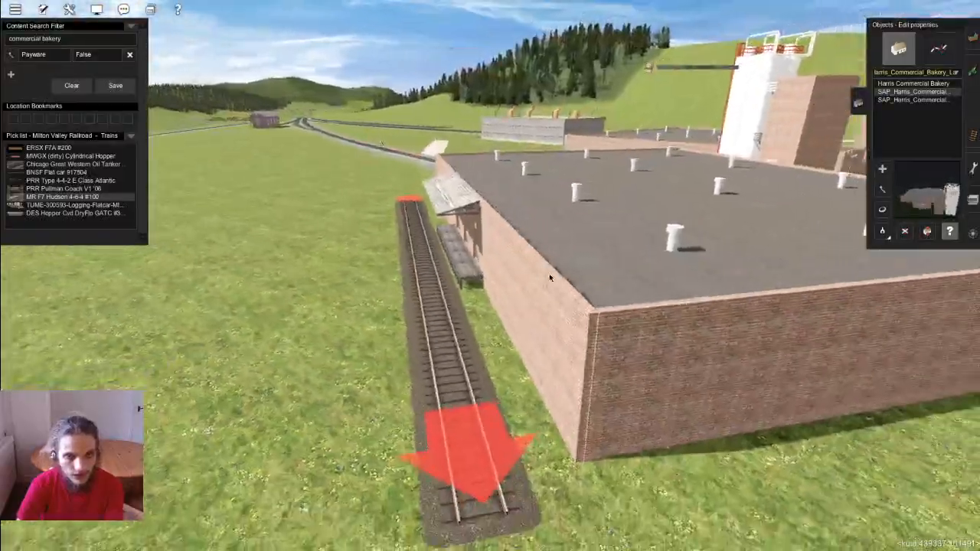
pyautogui.scroll(3, 504, 276)
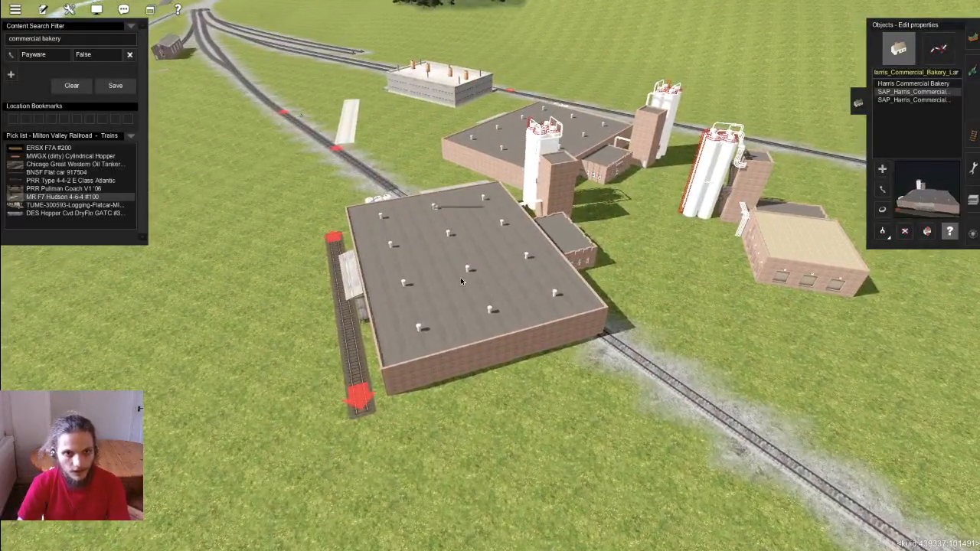
pyautogui.rightClick(460, 278)
pyautogui.press('m')
pyautogui.moveTo(541, 270); pyautogui.dragTo(165, 502)
pyautogui.moveTo(433, 271); pyautogui.dragTo(480, 266, button='right')
pyautogui.rightClick(419, 122)
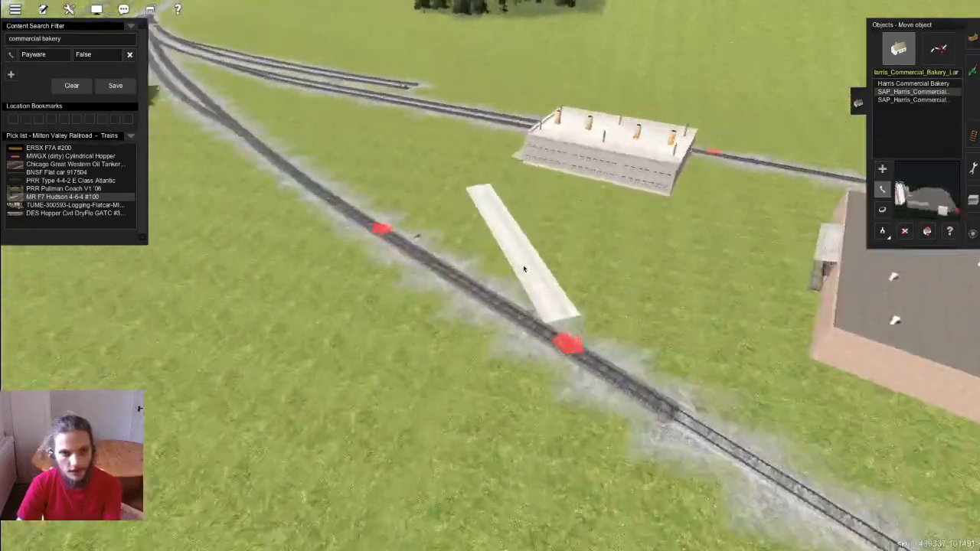
# Step: Reposition both ends of the concrete strip so that it runs directly alongside the siding between the red track markers
pyautogui.scroll(3, 505, 299)
pyautogui.press('Left')
pyautogui.scroll(-3, 703, 249)
pyautogui.scroll(2, 703, 249)
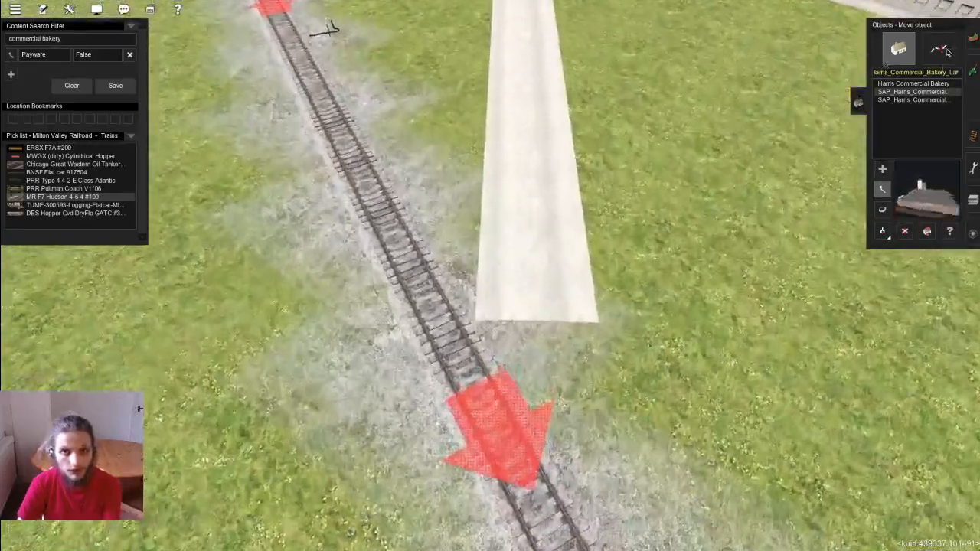
pyautogui.click(937, 49)
pyautogui.scroll(-2, 574, 241)
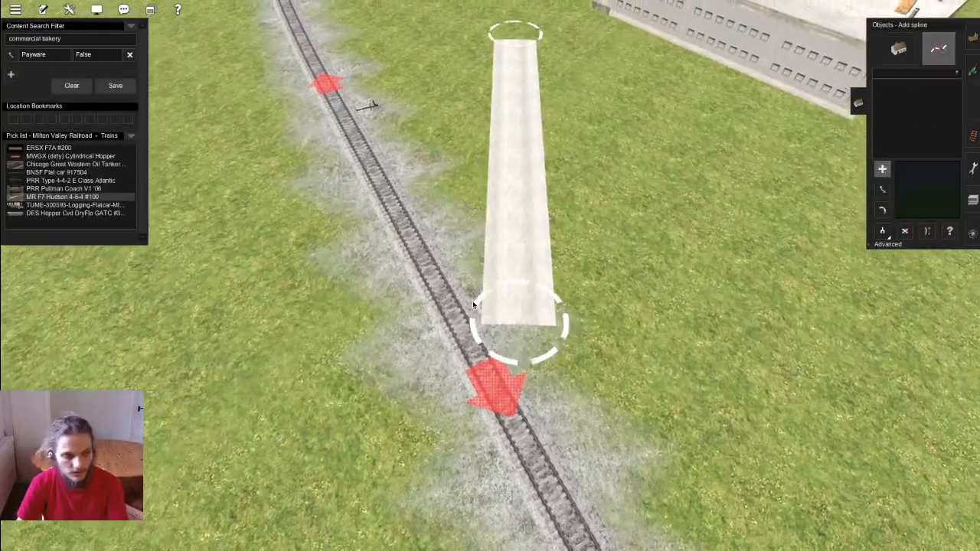
pyautogui.press('m')
pyautogui.moveTo(529, 338); pyautogui.dragTo(556, 370)
pyautogui.moveTo(516, 81); pyautogui.dragTo(360, 77)
pyautogui.moveTo(672, 322); pyautogui.dragTo(911, 88, button='right')
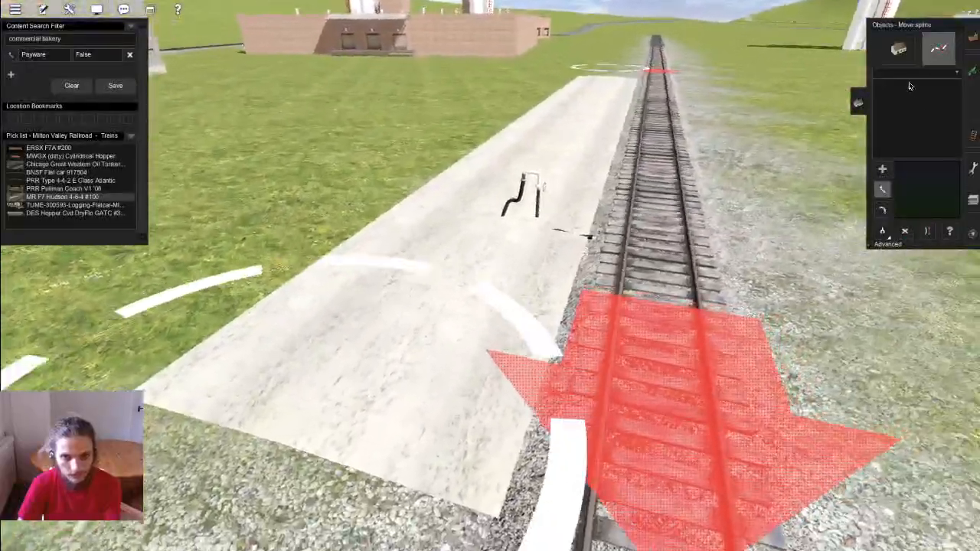
# Step: Shift the small pipe unloading object slightly across the concrete strip beside the siding
pyautogui.click(898, 48)
pyautogui.click(881, 189)
pyautogui.moveTo(559, 175); pyautogui.dragTo(542, 185)
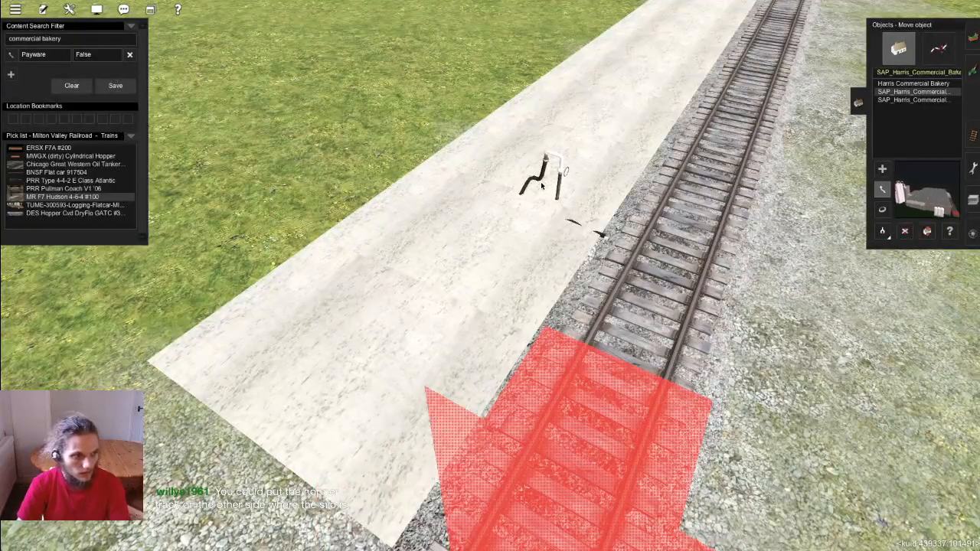
# Step: Relocate the large bakery with attached track to the other siding, where the white factory with rooftop chimneys stands
pyautogui.scroll(-8, 547, 188)
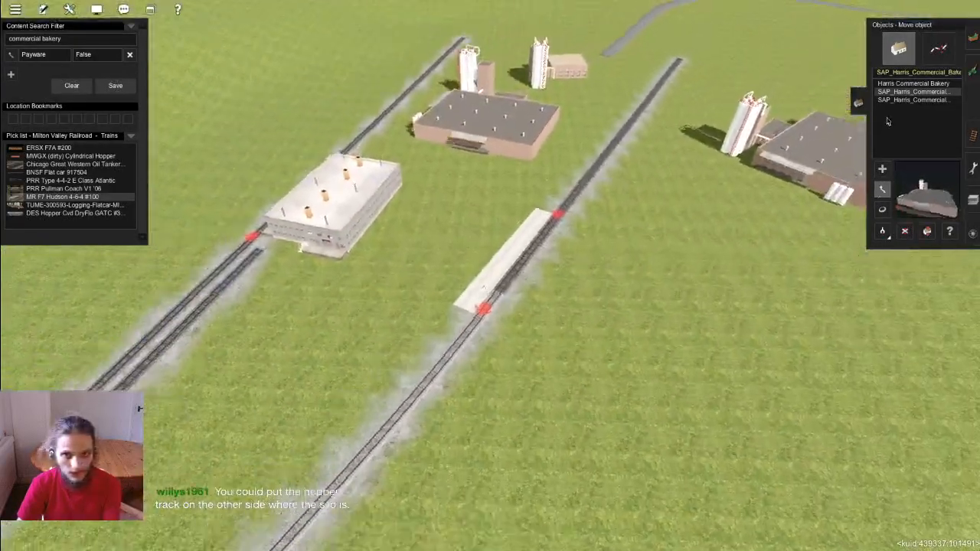
pyautogui.press('r')
pyautogui.moveTo(714, 199); pyautogui.dragTo(356, 254)
pyautogui.press('m')
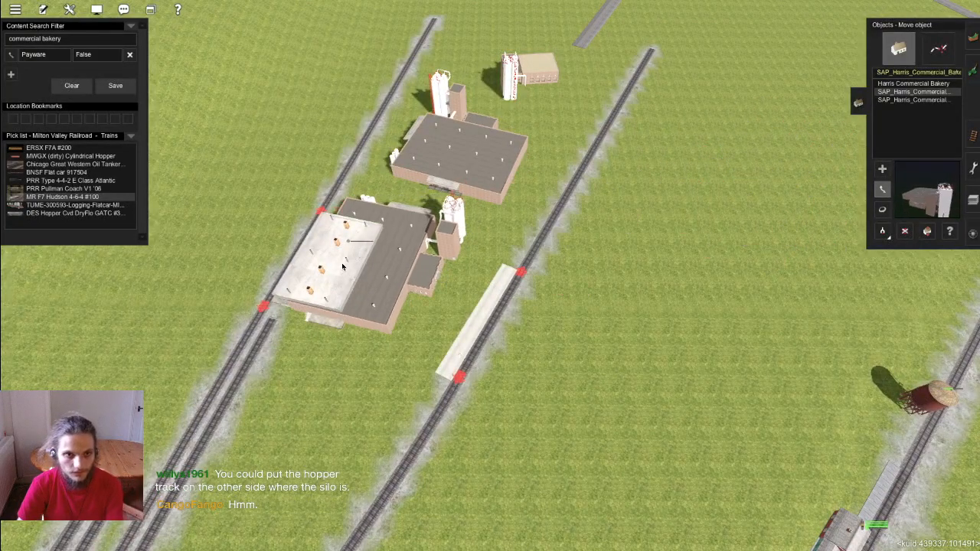
# Step: Move the white factory away beyond the concrete strip and shift the bakery so its attached track approaches the siding
pyautogui.rightClick(342, 266)
pyautogui.scroll(4, 343, 266)
pyautogui.press('Left')
pyautogui.press('Down')
pyautogui.moveTo(470, 287); pyautogui.dragTo(720, 115)
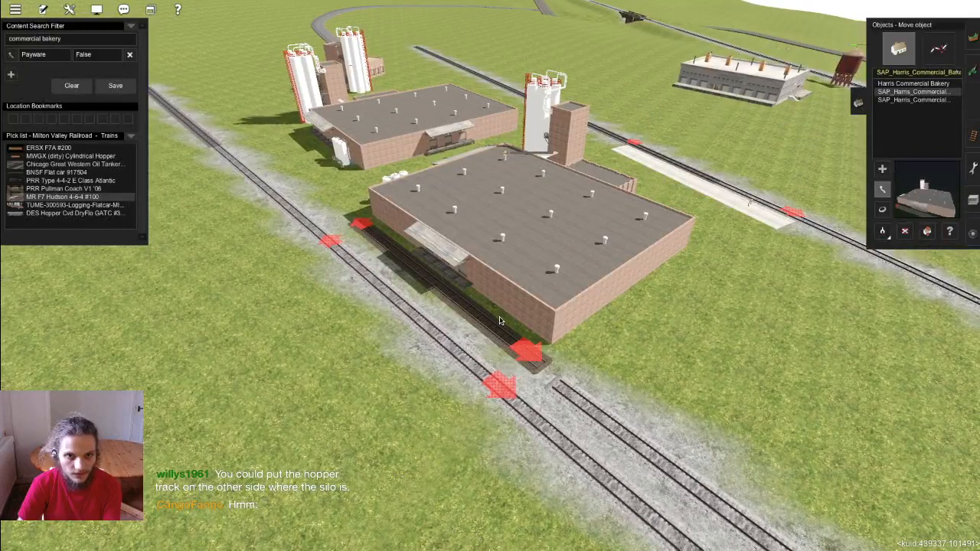
pyautogui.moveTo(574, 256); pyautogui.dragTo(548, 276)
# Step: Examine how the bakery's attached track and corner wall line up with the siding and the neighbouring stub track
pyautogui.rightClick(537, 328)
pyautogui.scroll(4, 490, 307)
pyautogui.press('Down')
pyautogui.press('Left')
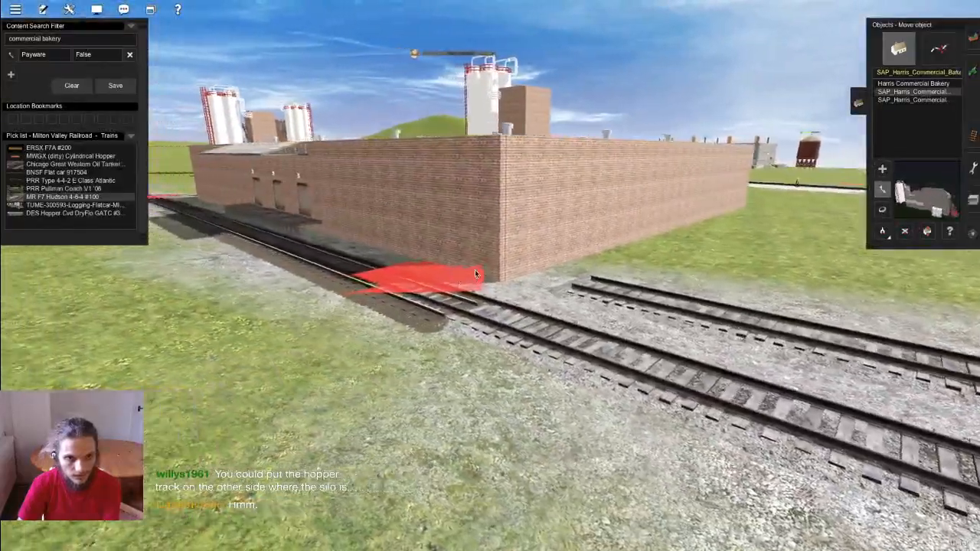
pyautogui.press('Left')
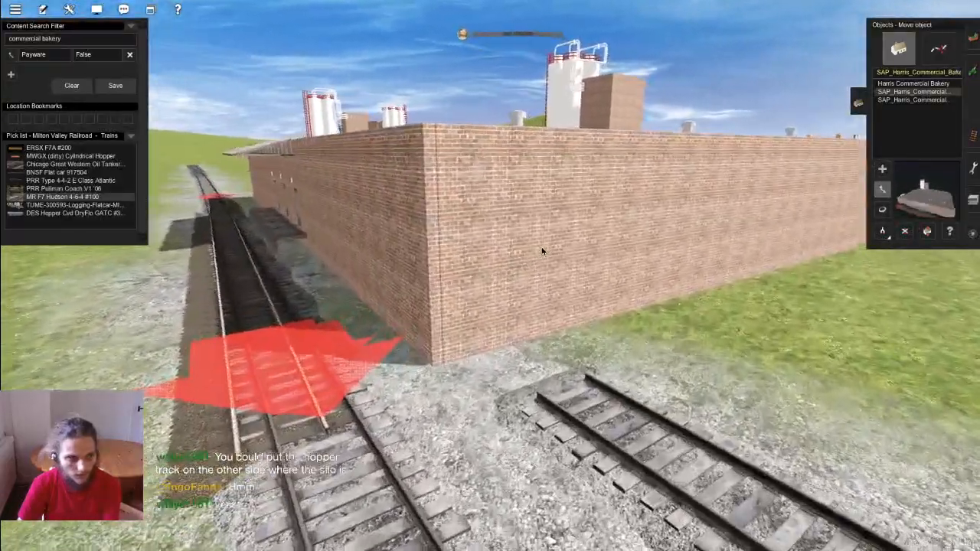
pyautogui.scroll(-5, 590, 230)
pyautogui.press('Up')
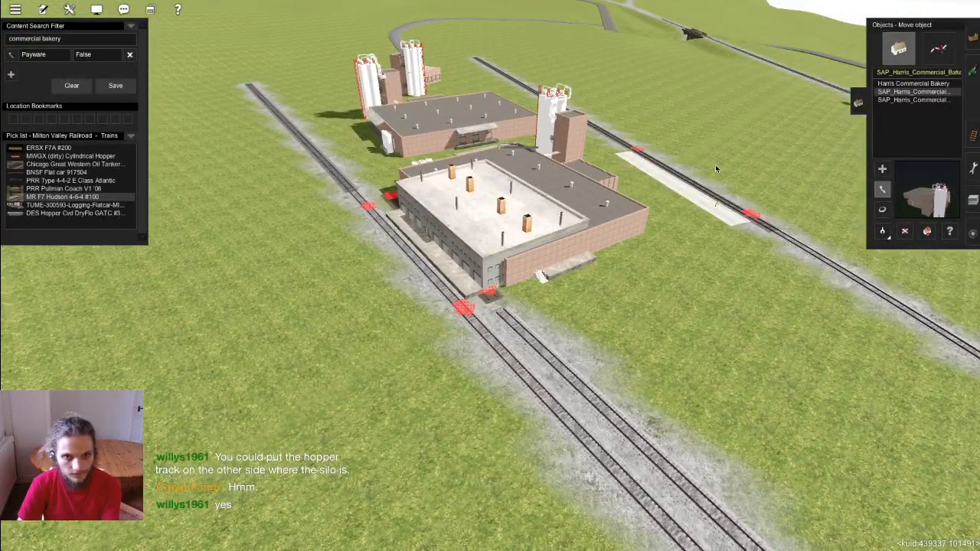
# Step: Undo the recent moves of the factory and the bakery
pyautogui.scroll(2, 625, 231)
pyautogui.moveTo(620, 152); pyautogui.dragTo(662, 134)
pyautogui.hotkey('ctrl', 'z')
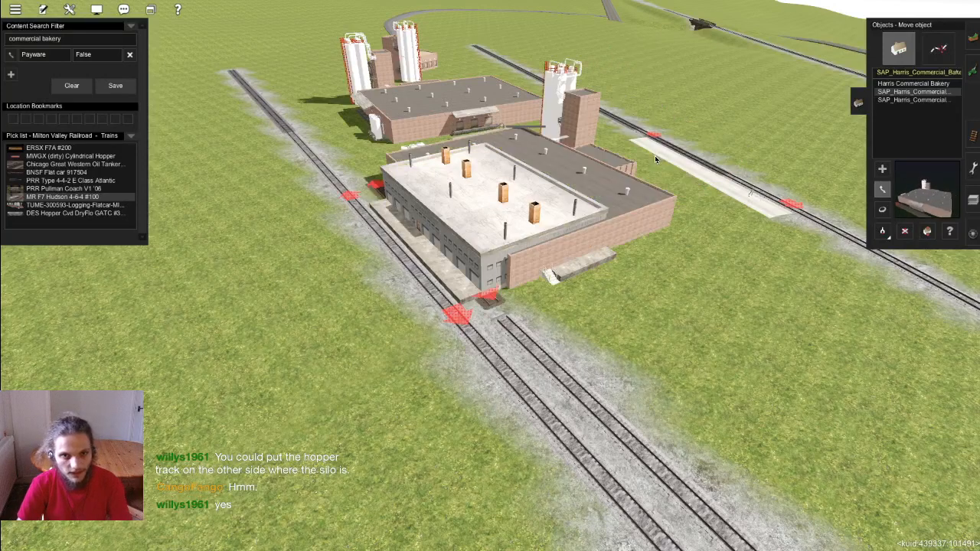
pyautogui.hotkey('ctrl', 'z')
pyautogui.hotkey('ctrl', 'y')
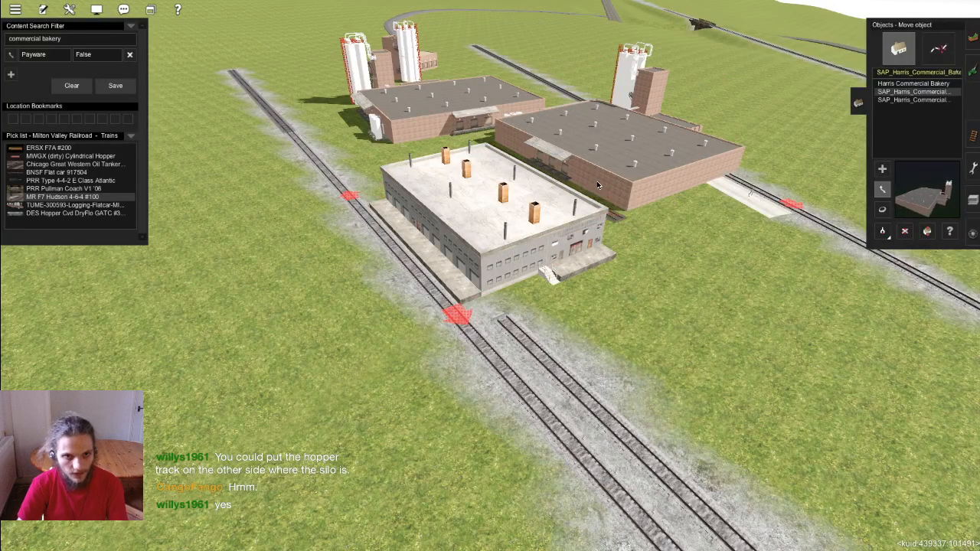
# Step: Move the white factory out beyond the concrete strip and place the bakery with its attached track over the siding
pyautogui.moveTo(475, 249); pyautogui.dragTo(733, 89)
pyautogui.moveTo(613, 196); pyautogui.dragTo(498, 240)
pyautogui.scroll(1, 498, 240)
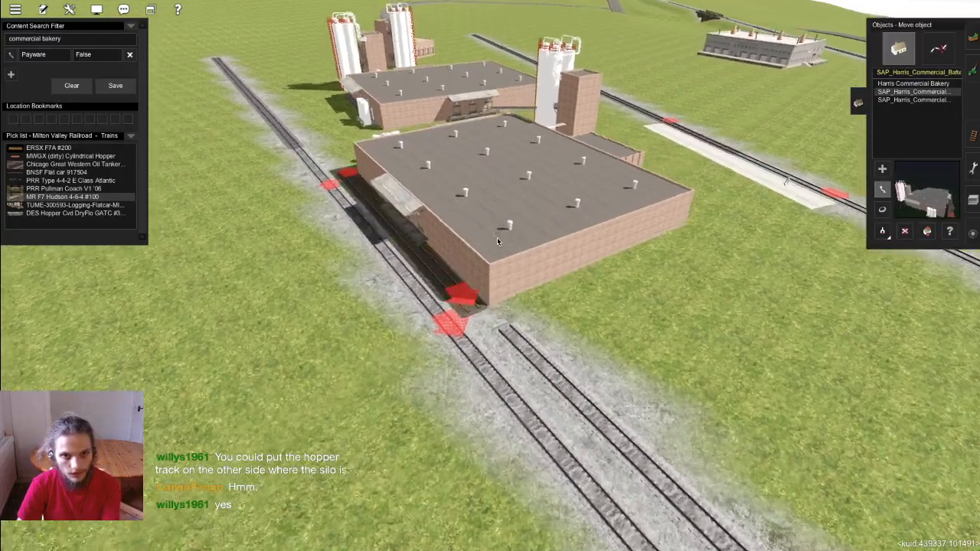
pyautogui.scroll(5, 497, 256)
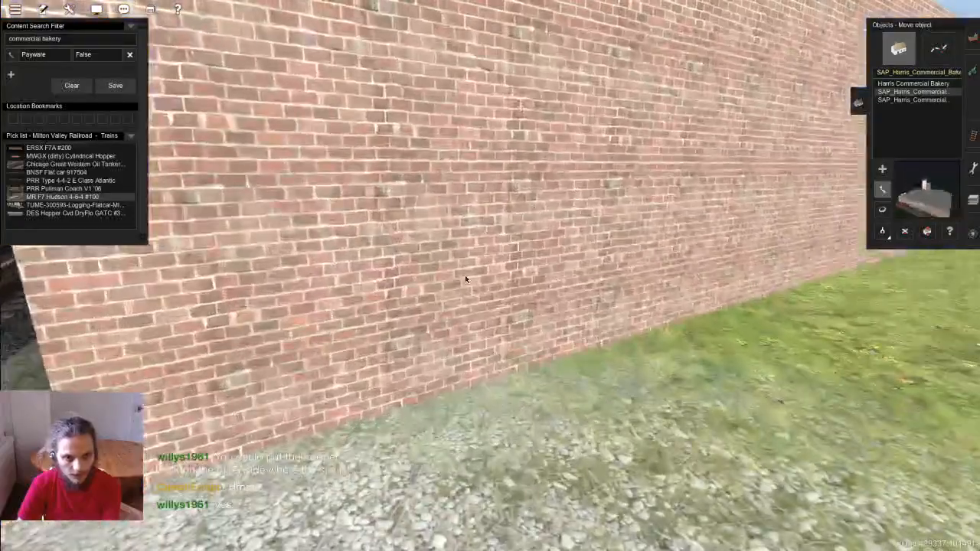
pyautogui.scroll(-5, 482, 260)
pyautogui.scroll(2, 506, 237)
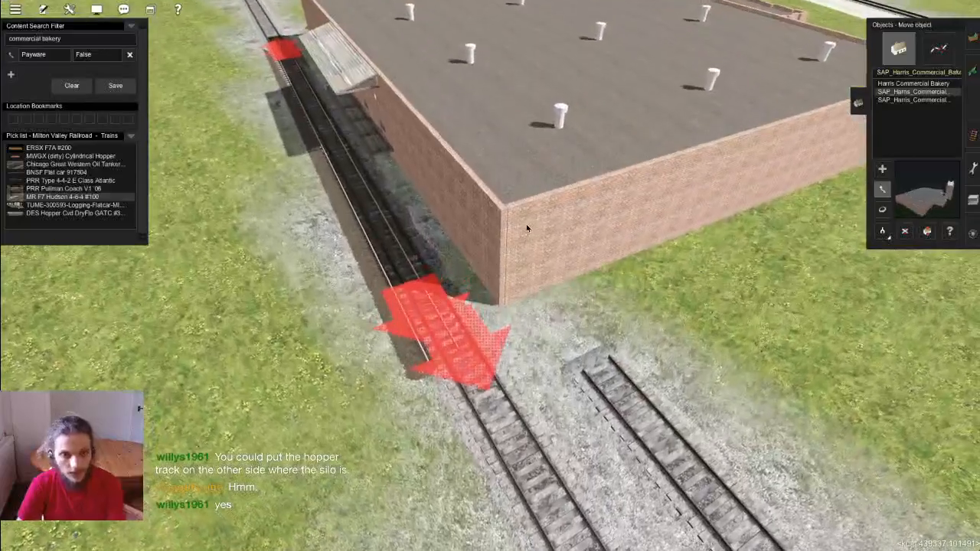
# Step: Rotate the bakery to about 347 degrees so that its attached track runs parallel to the siding
pyautogui.press('r')
pyautogui.scroll(-5, 720, 143)
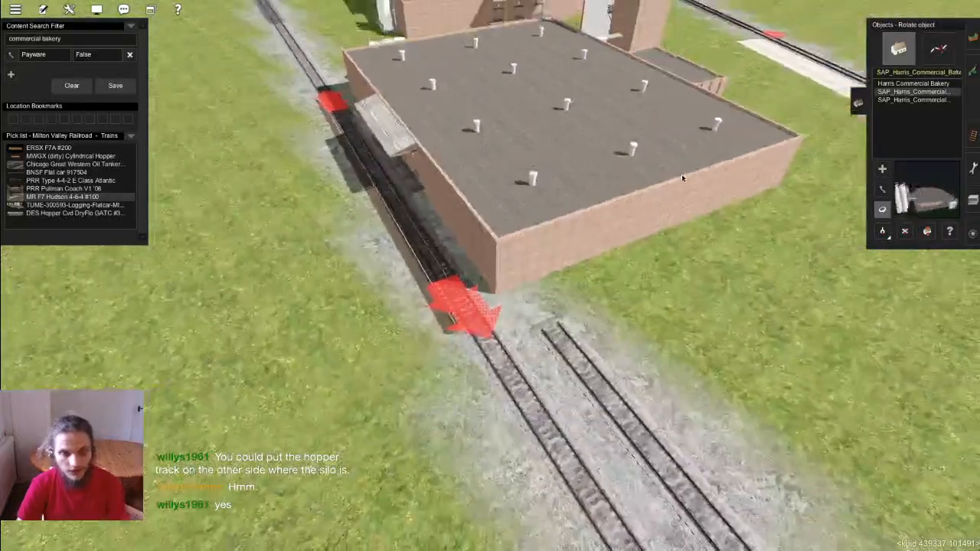
pyautogui.moveTo(681, 174); pyautogui.dragTo(641, 200, button='right')
pyautogui.moveTo(280, 357); pyautogui.dragTo(610, 200, button='right')
pyautogui.moveTo(610, 201); pyautogui.dragTo(617, 200)
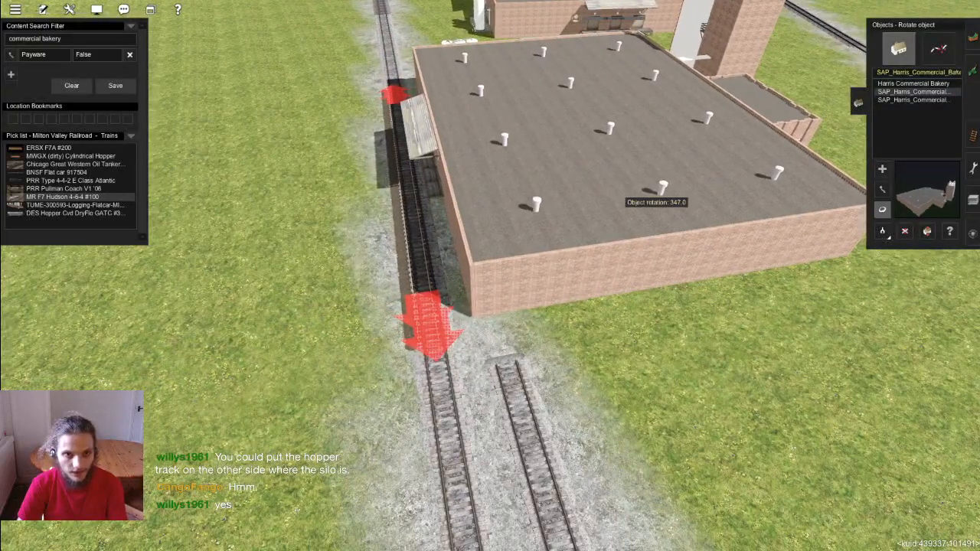
# Step: Delete the siding's track section between the red markers and move the bakery's attached track into the gap
pyautogui.moveTo(629, 202); pyautogui.dragTo(413, 237)
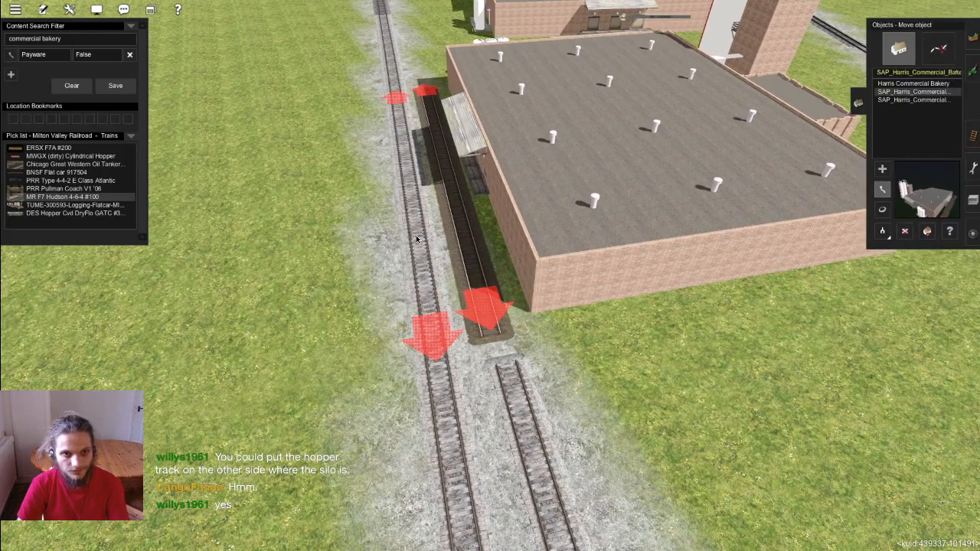
pyautogui.click(421, 237)
pyautogui.press('x')
pyautogui.moveTo(615, 207); pyautogui.dragTo(607, 212)
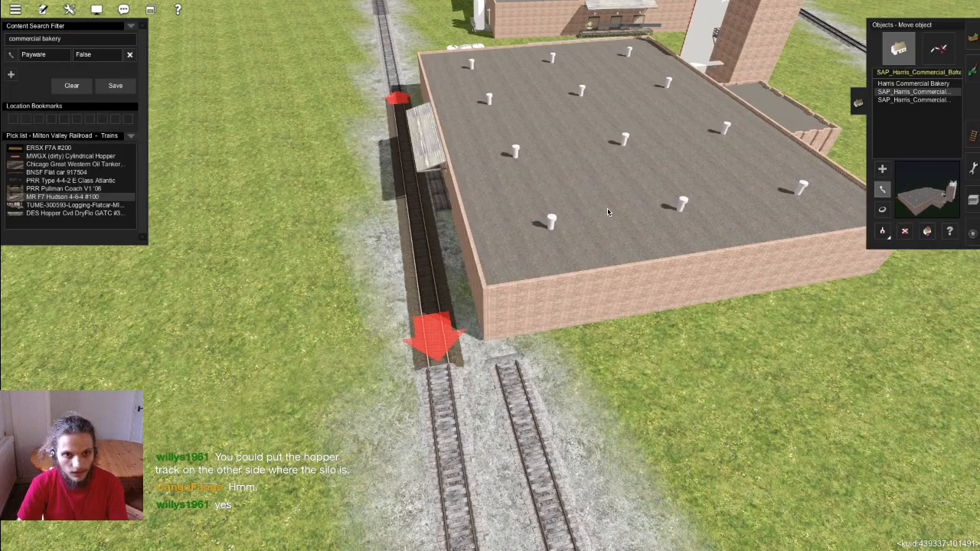
# Step: Move the siding's open track end to meet the near end of the bakery's attached track
pyautogui.rightClick(457, 343)
pyautogui.scroll(3, 456, 343)
pyautogui.click(972, 135)
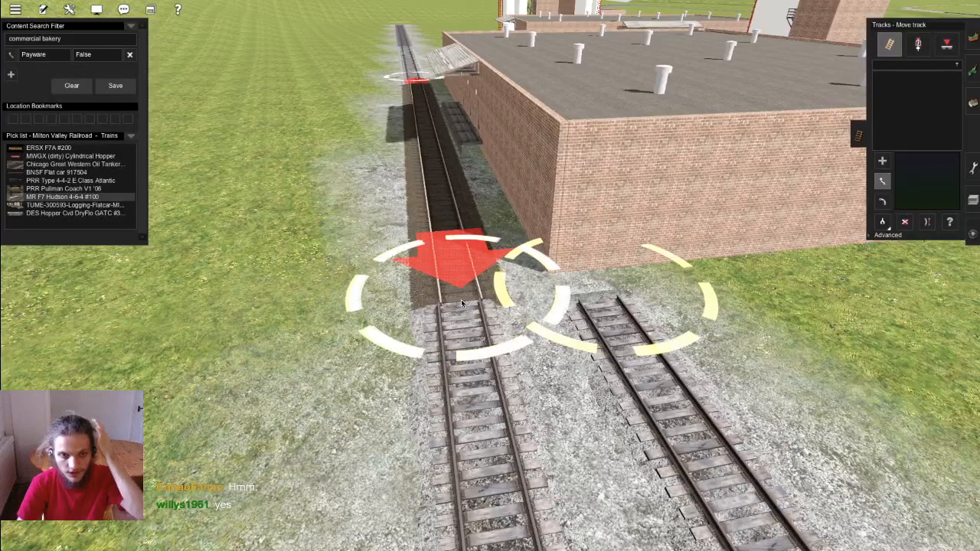
pyautogui.moveTo(459, 317)
pyautogui.mouseDown()
pyautogui.moveTo(485, 307)
pyautogui.moveTo(464, 311)
pyautogui.mouseUp()
pyautogui.scroll(-3, 452, 229)
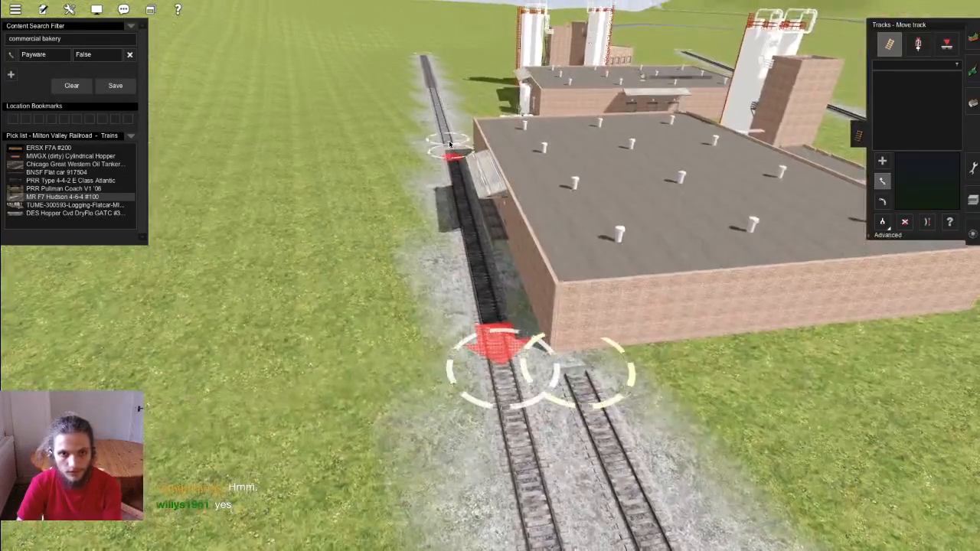
# Step: Examine the space between the bakery's end wall and the end of the neighbouring stub track
pyautogui.scroll(5, 636, 288)
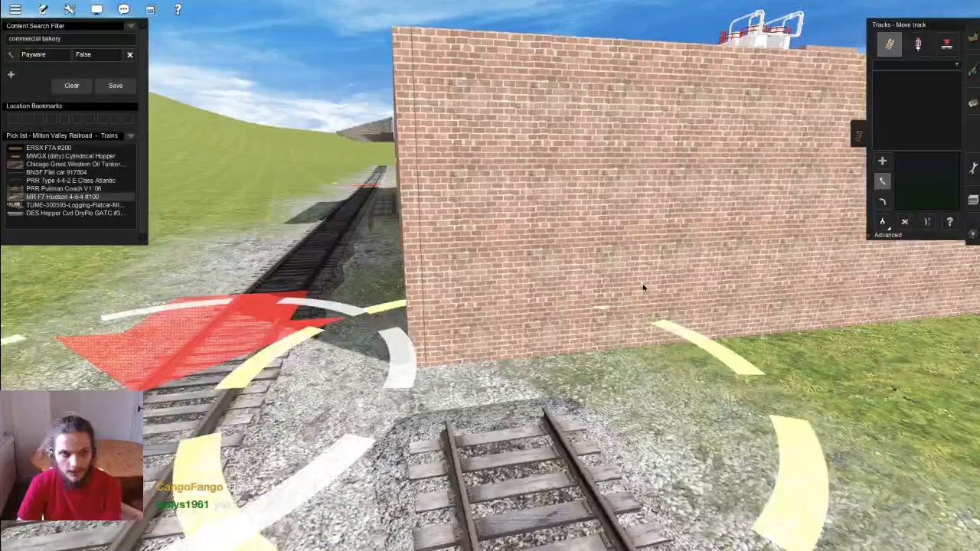
pyautogui.rightClick(643, 289)
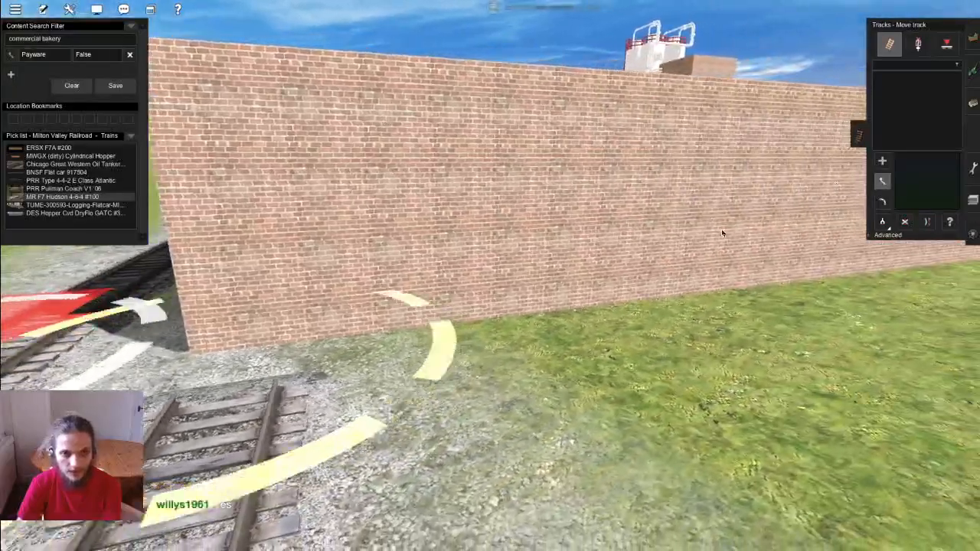
pyautogui.scroll(-4, 588, 268)
pyautogui.scroll(5, 497, 261)
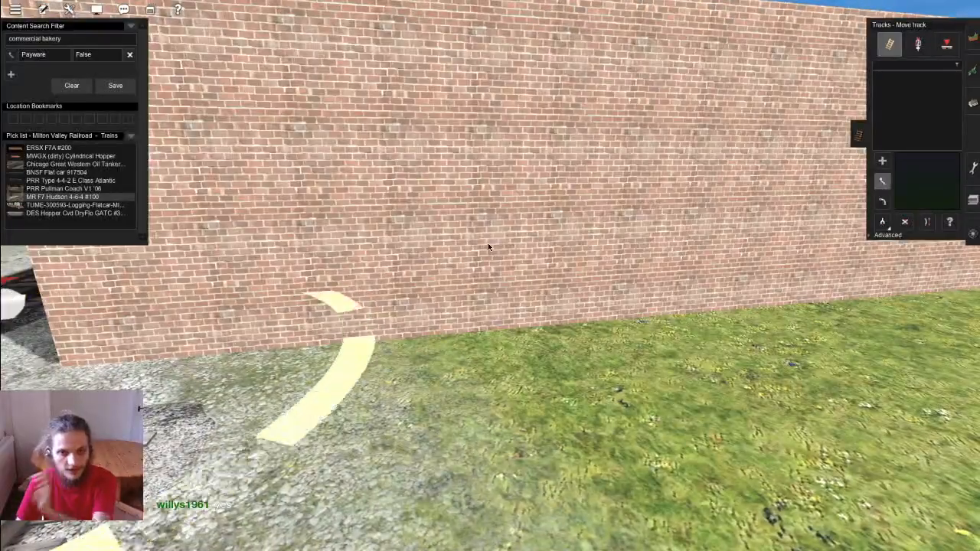
pyautogui.scroll(-4, 483, 293)
pyautogui.press('Left')
pyautogui.press('Up')
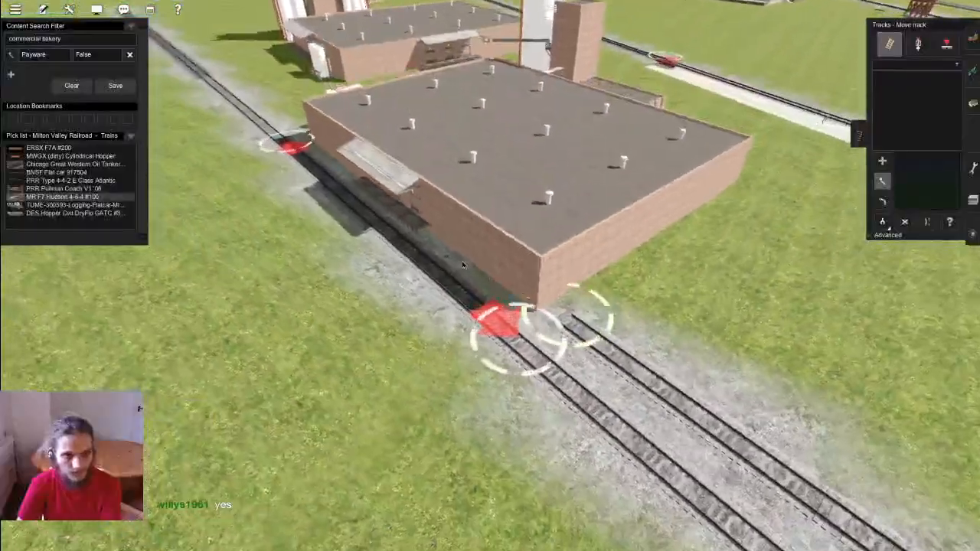
# Step: Open the properties of the bakery on the siding, review its flour and sugar commodity settings, and close them without changes
pyautogui.scroll(4, 463, 261)
pyautogui.press('Down')
pyautogui.press('F3')
pyautogui.scroll(5, 437, 238)
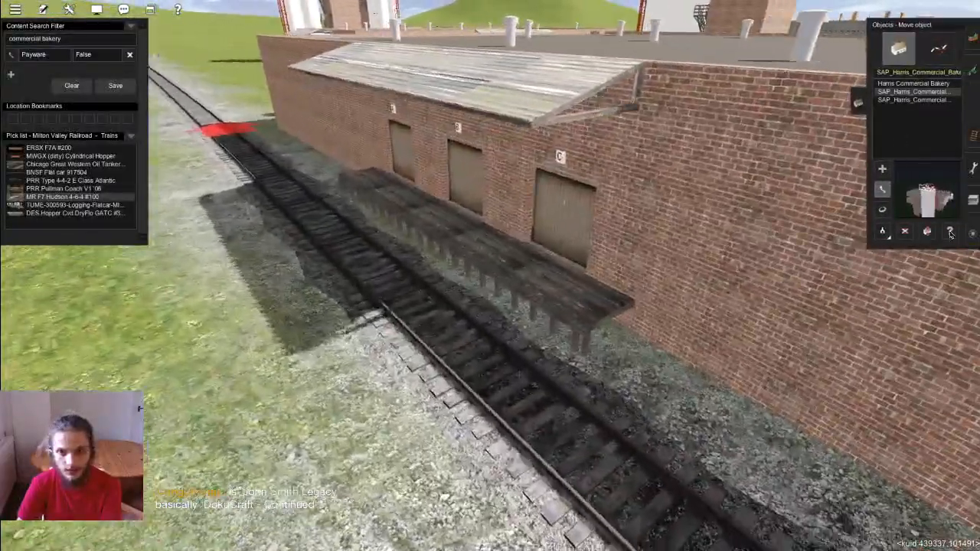
pyautogui.click(949, 233)
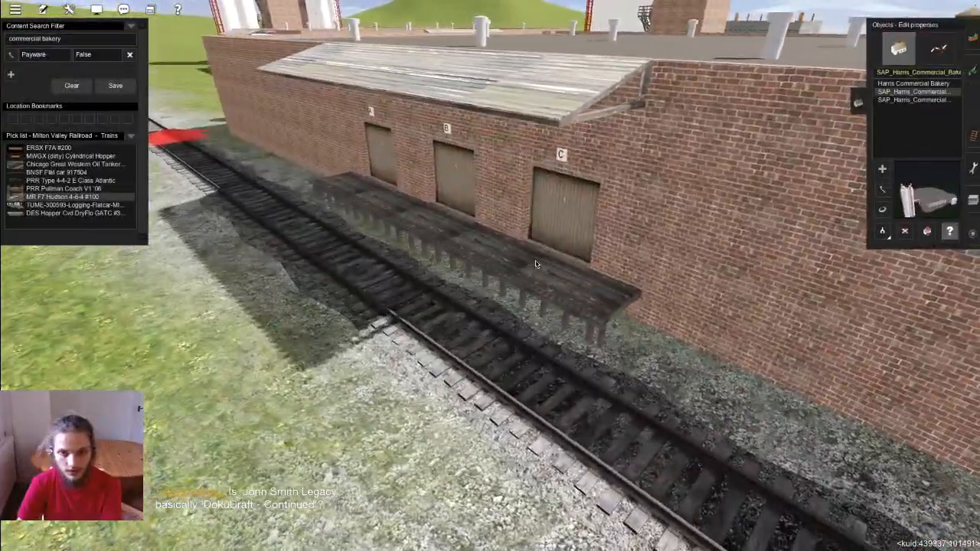
pyautogui.press('Up')
pyautogui.scroll(-5, 508, 289)
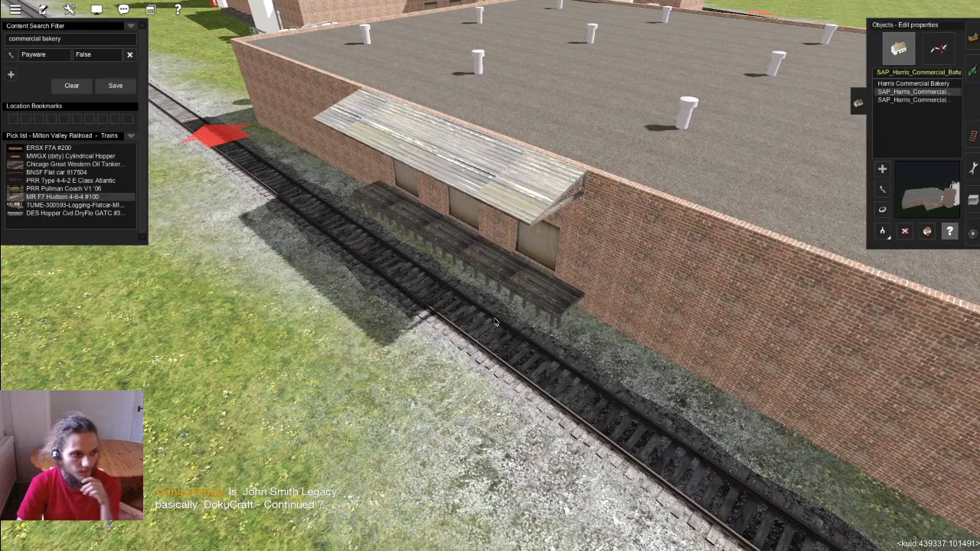
pyautogui.click(495, 322)
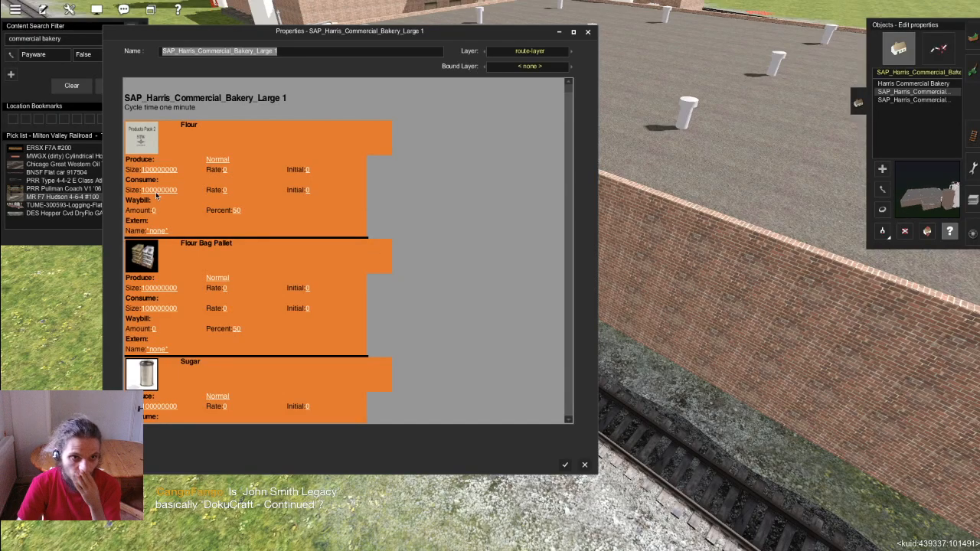
pyautogui.press('Escape')
pyautogui.scroll(-5, 657, 235)
pyautogui.press('Left')
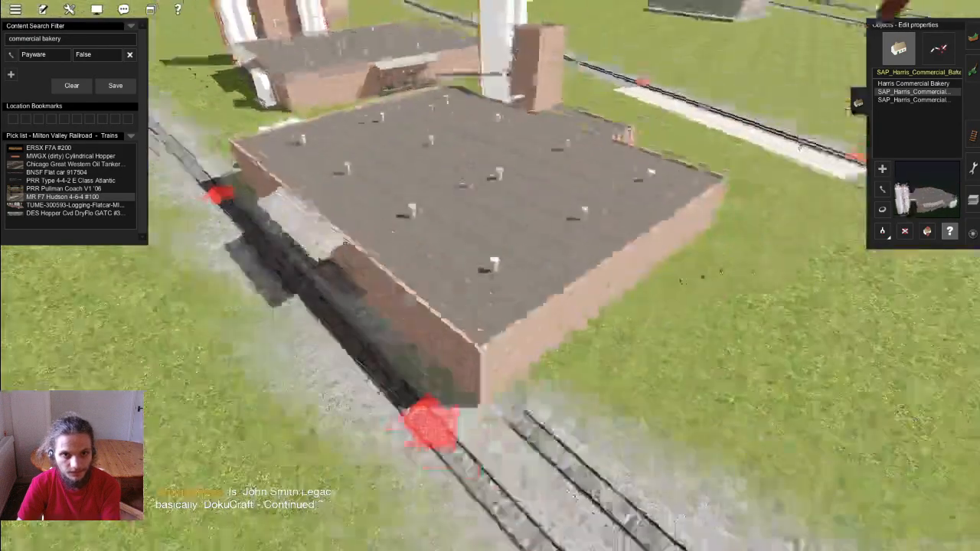
# Step: Delete the two spare bakery buildings standing in the field, keeping only the bakery on the siding
pyautogui.rightClick(599, 241)
pyautogui.press('Left')
pyautogui.scroll(3, 580, 237)
pyautogui.rightClick(477, 206)
pyautogui.scroll(5, 476, 206)
pyautogui.scroll(-5, 797, 422)
pyautogui.press('Left')
pyautogui.press('d')
pyautogui.click(644, 191)
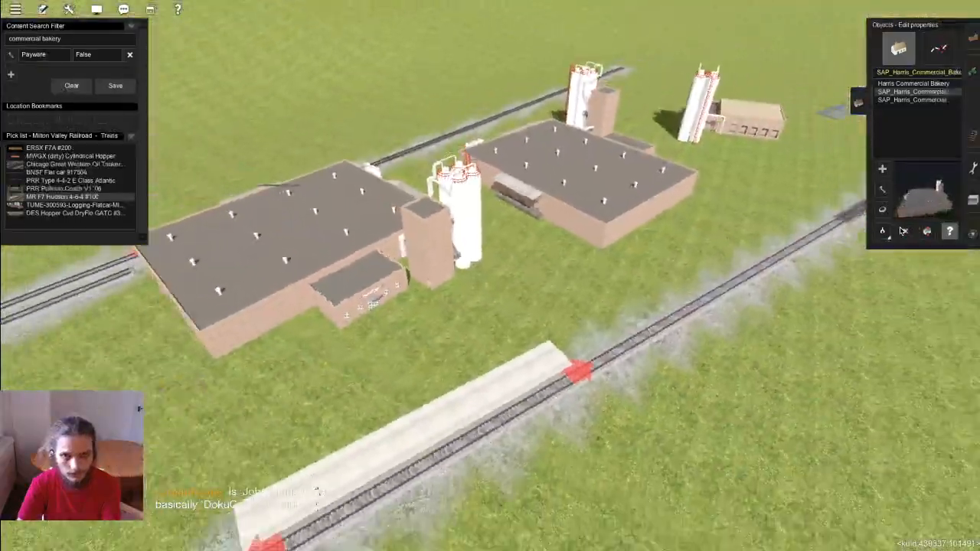
pyautogui.click(716, 137)
pyautogui.rightClick(437, 357)
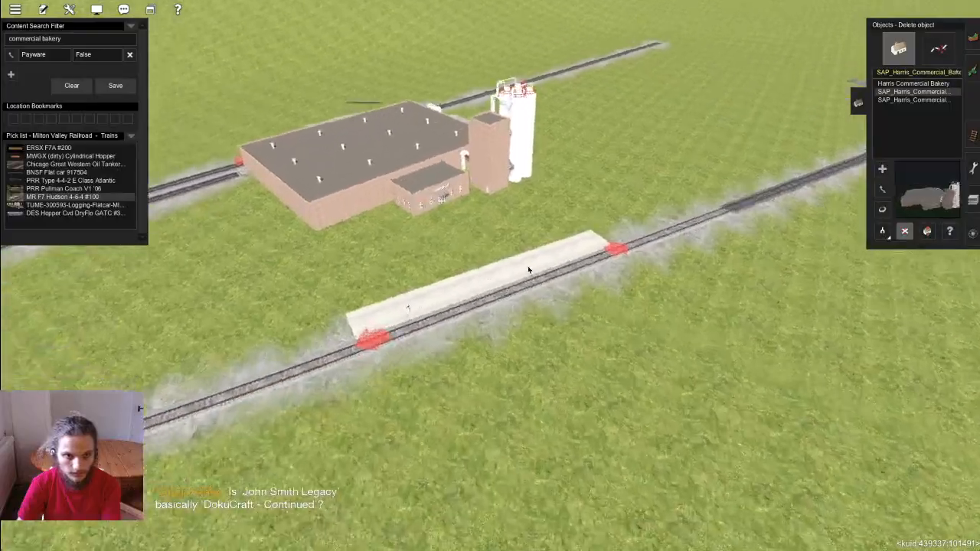
# Step: Assign the Multiple Industry New object on the middle siding to the Temp Locked layer
pyautogui.scroll(-3, 534, 258)
pyautogui.scroll(-5, 562, 281)
pyautogui.press('Left')
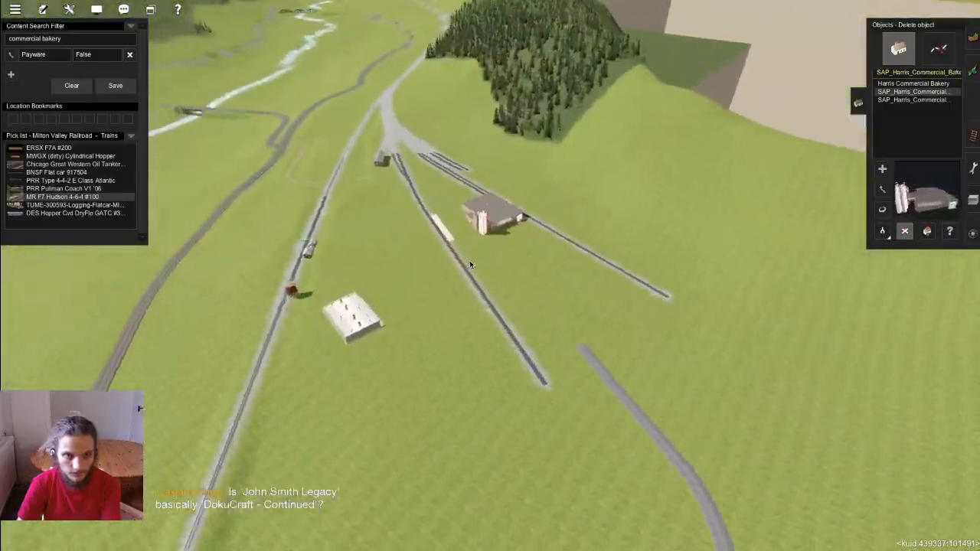
pyautogui.scroll(5, 470, 247)
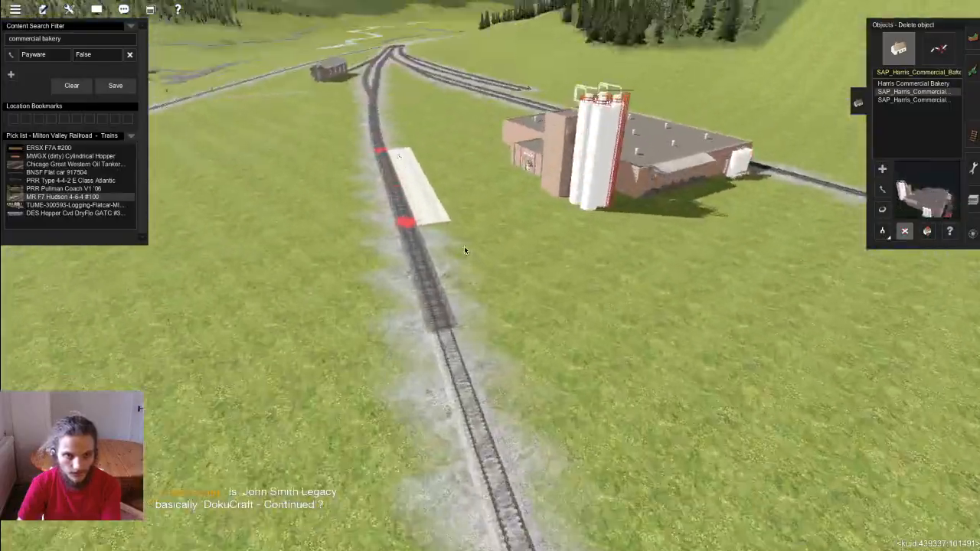
pyautogui.press('Down')
pyautogui.scroll(3, 447, 241)
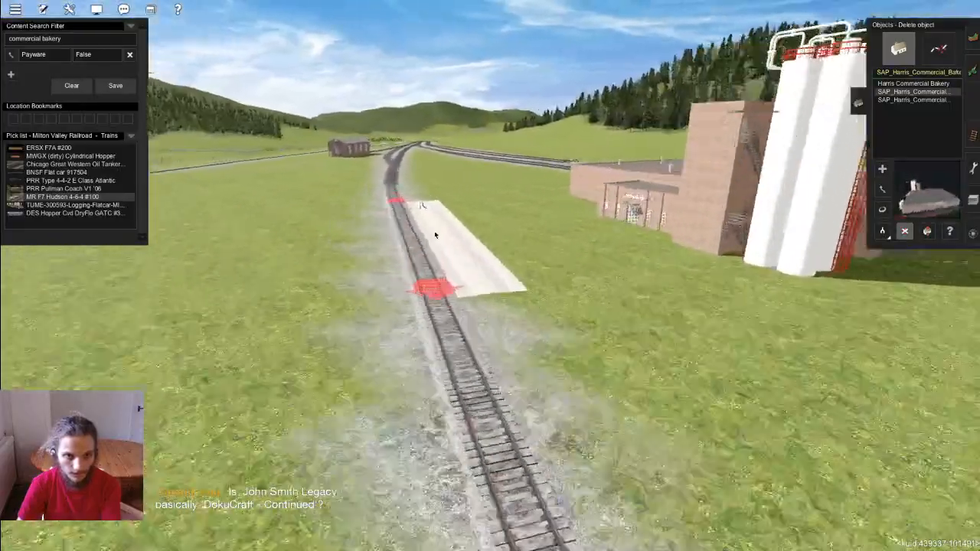
pyautogui.press('Left')
pyautogui.press('Left')
pyautogui.scroll(4, 844, 159)
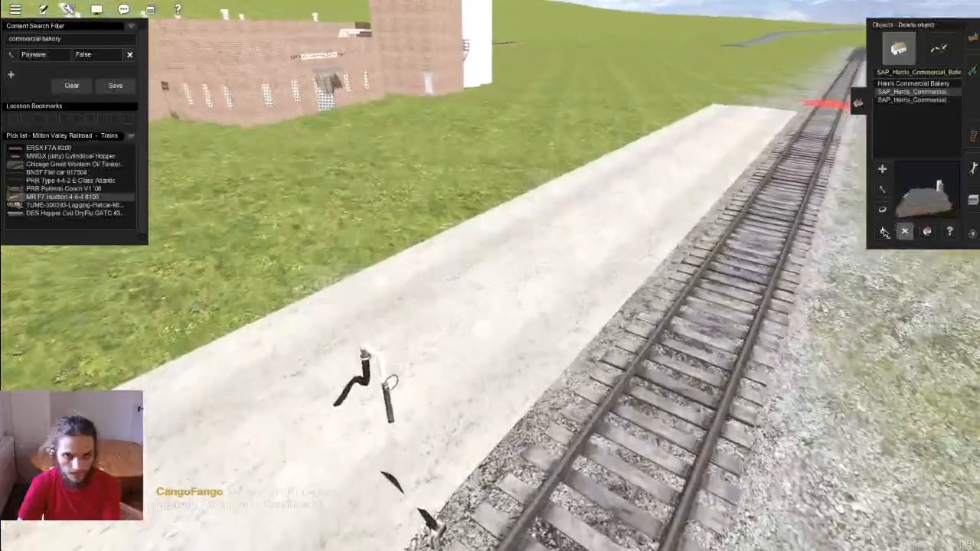
pyautogui.click(882, 232)
pyautogui.rightClick(385, 406)
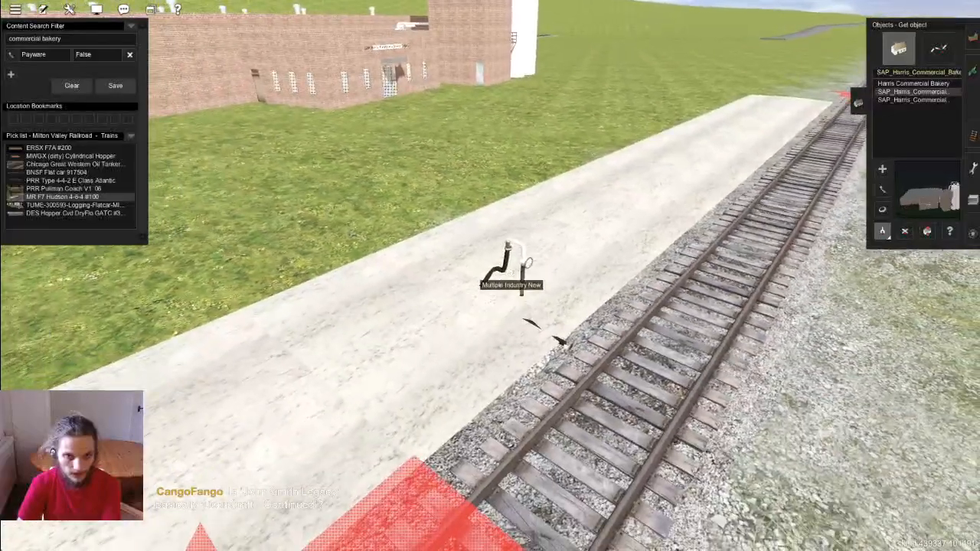
pyautogui.scroll(-4, 510, 268)
pyautogui.hotkey('shift', '/')
pyautogui.click(630, 250)
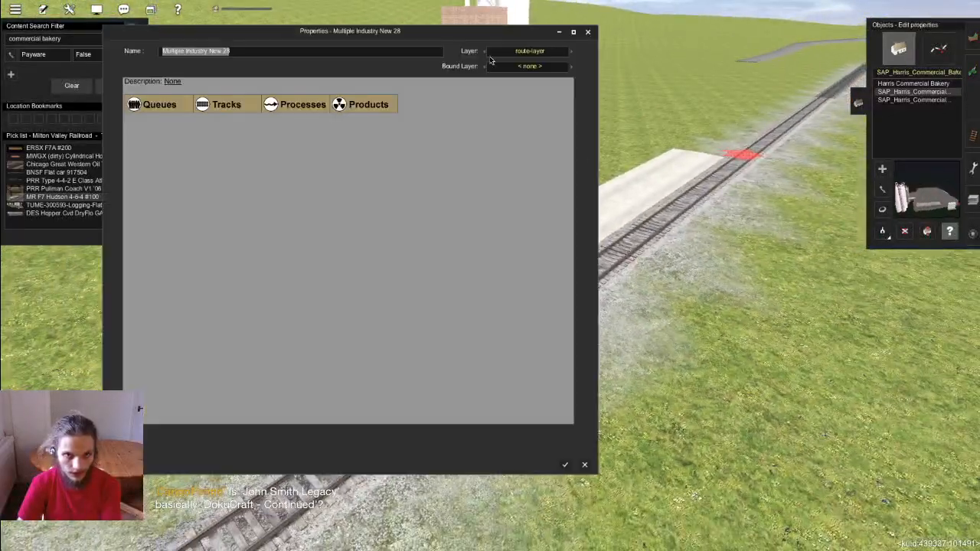
pyautogui.click(530, 51)
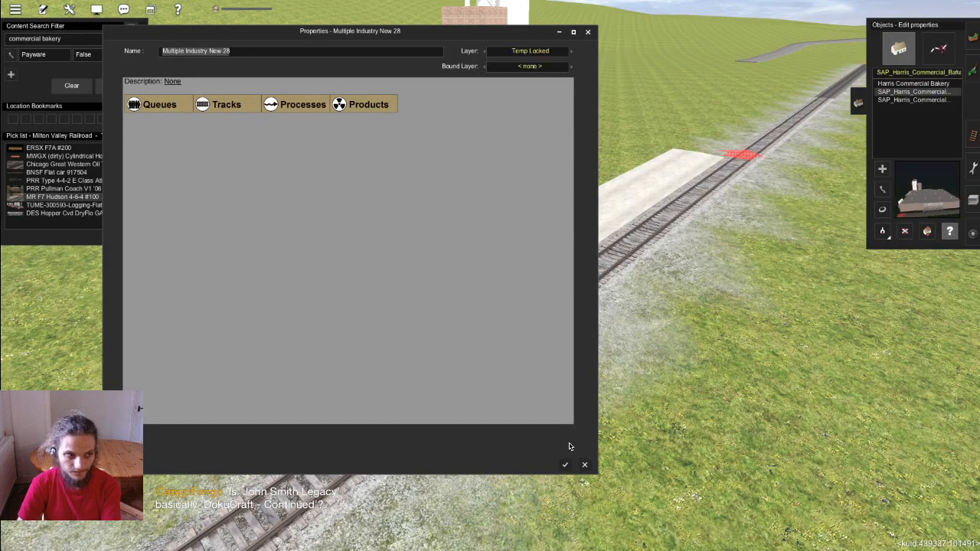
pyautogui.click(562, 466)
# Step: Filter the assets for "concre" and replace the road strip beside the industry track with the Treadway Wide Concrete Driveway spline
pyautogui.scroll(5, 571, 228)
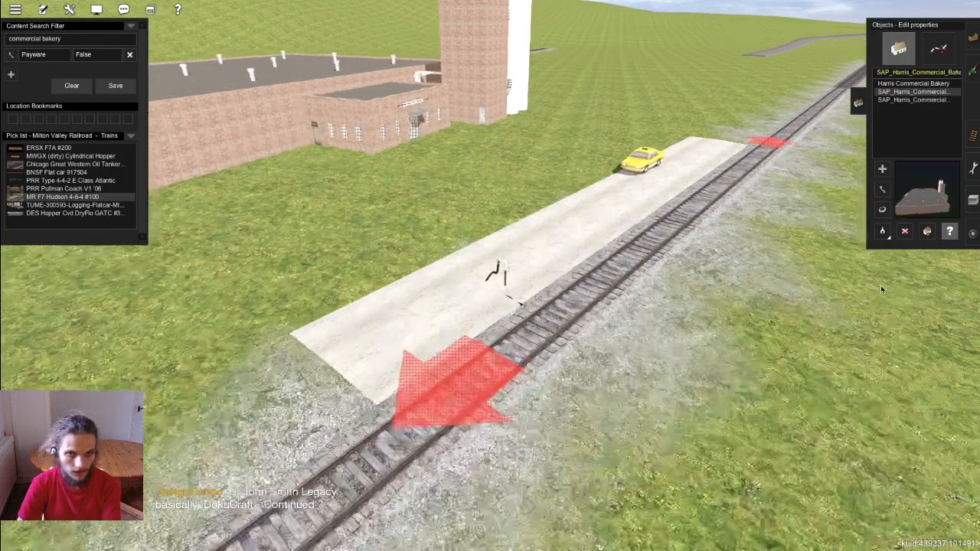
pyautogui.scroll(8, 571, 228)
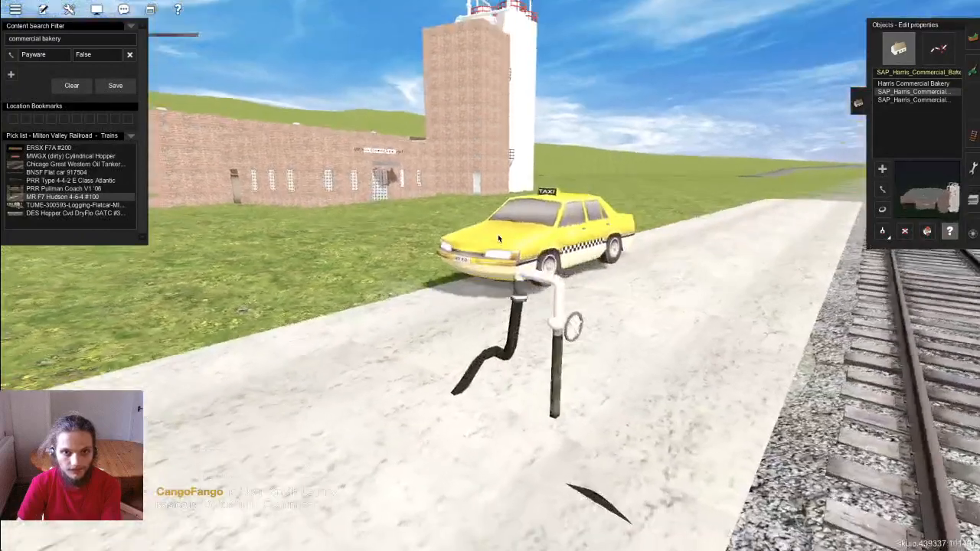
pyautogui.scroll(3, 516, 256)
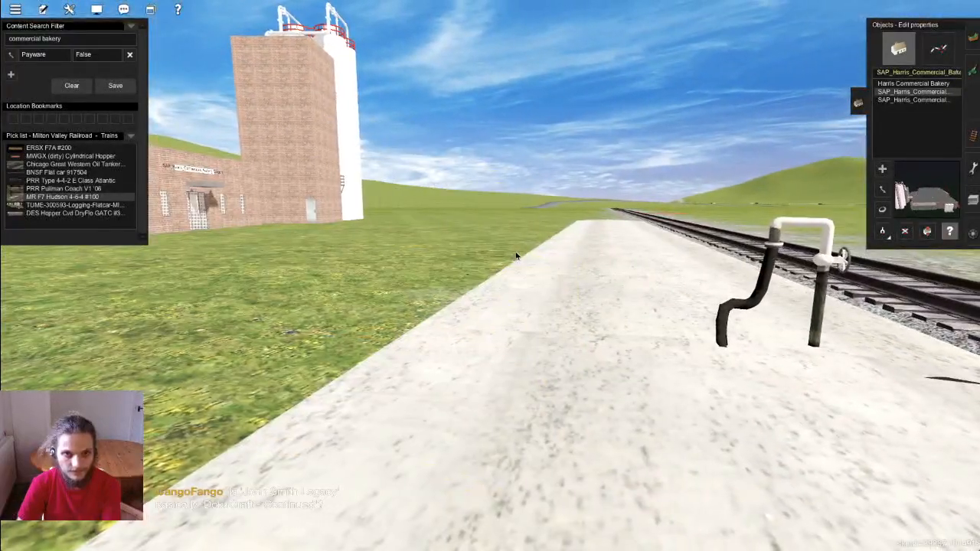
pyautogui.scroll(-10, 517, 254)
pyautogui.scroll(5, 508, 282)
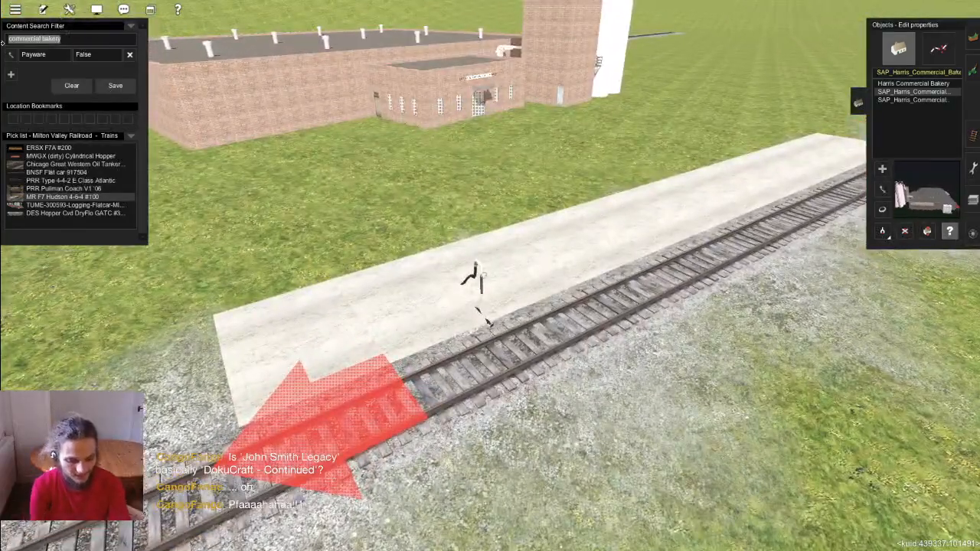
pyautogui.write('concre')
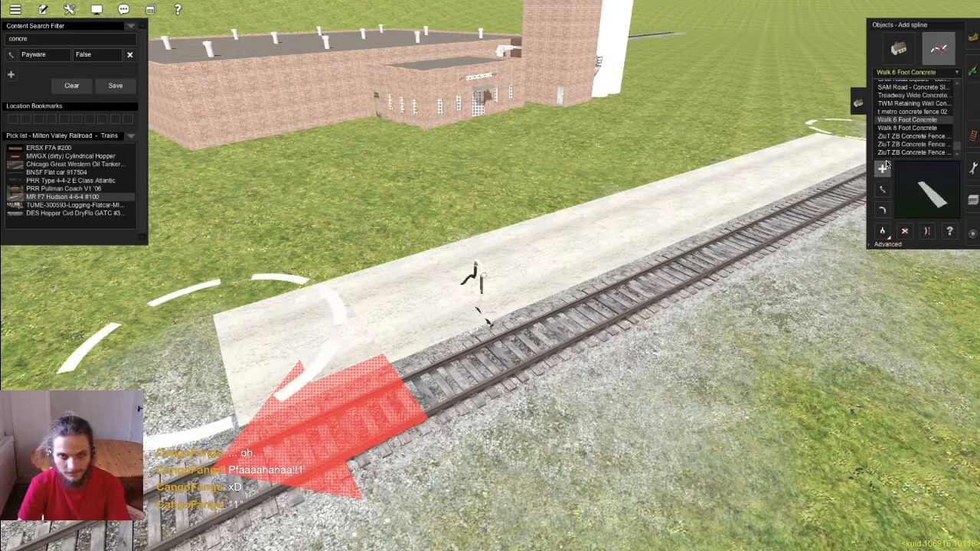
pyautogui.click(908, 128)
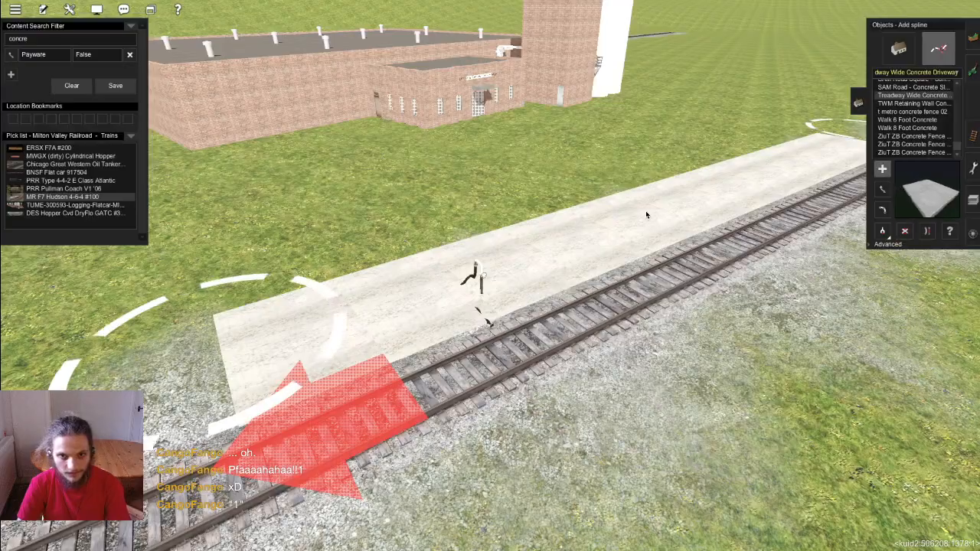
pyautogui.click(447, 317)
pyautogui.moveTo(548, 242); pyautogui.dragTo(633, 249, button='right')
pyautogui.press('Left')
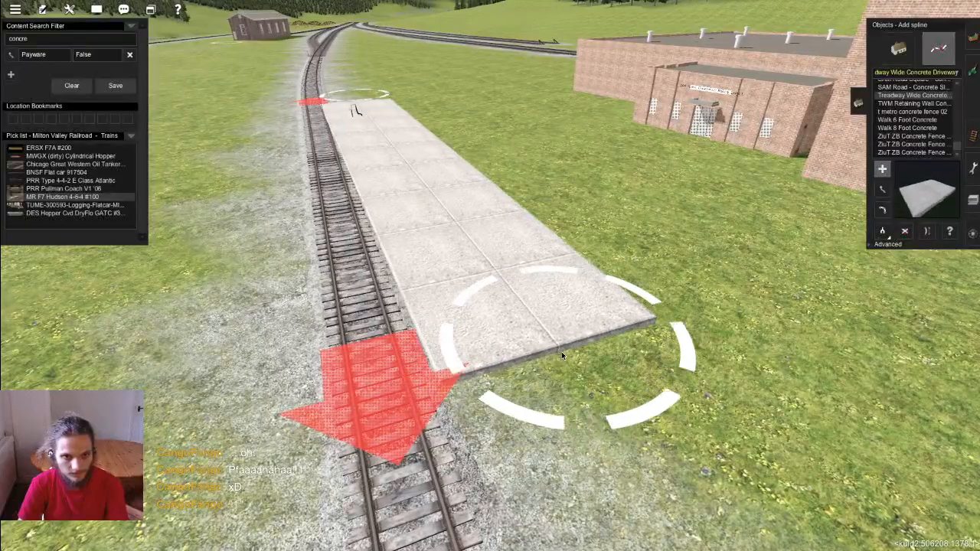
# Step: Move the end points of the concrete driveway so that its edge runs alongside the industry track
pyautogui.click(556, 353)
pyautogui.press('m')
pyautogui.moveTo(400, 162); pyautogui.dragTo(477, 228, button='right')
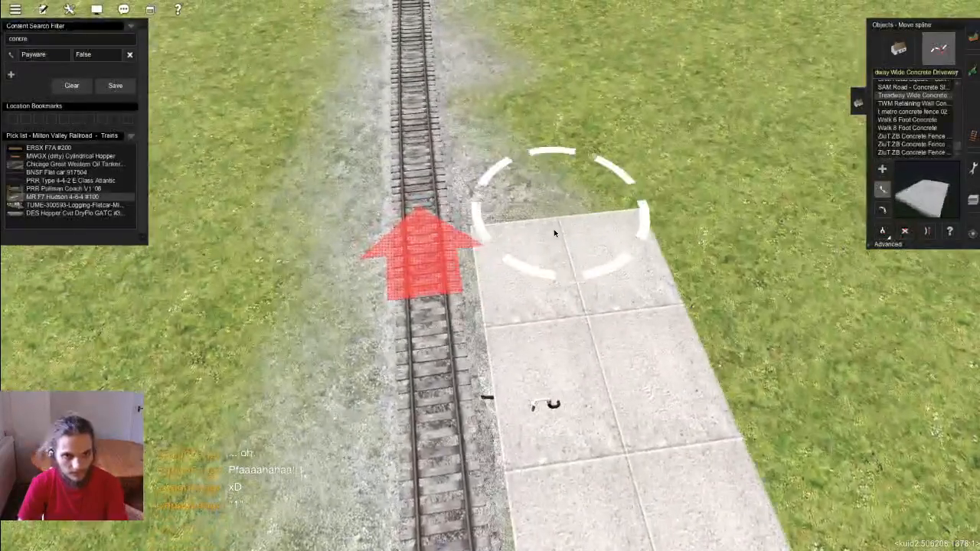
pyautogui.moveTo(554, 233); pyautogui.dragTo(546, 234)
pyautogui.moveTo(498, 410); pyautogui.dragTo(475, 401, button='right')
pyautogui.scroll(-5, 496, 411)
pyautogui.scroll(5, 474, 398)
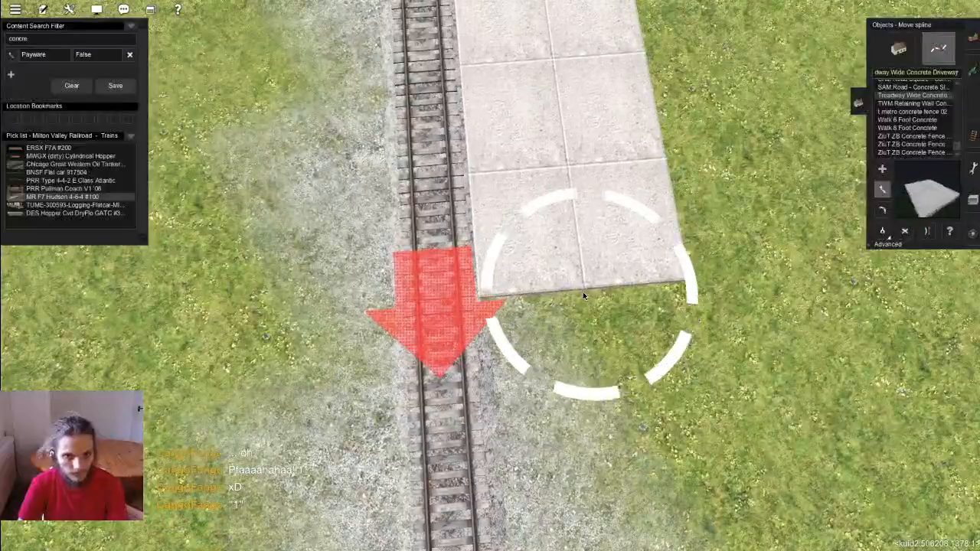
pyautogui.moveTo(584, 293); pyautogui.dragTo(450, 75, button='right')
pyautogui.scroll(-5, 521, 148)
pyautogui.moveTo(520, 148); pyautogui.dragTo(534, 253, button='right')
pyautogui.scroll(4, 534, 253)
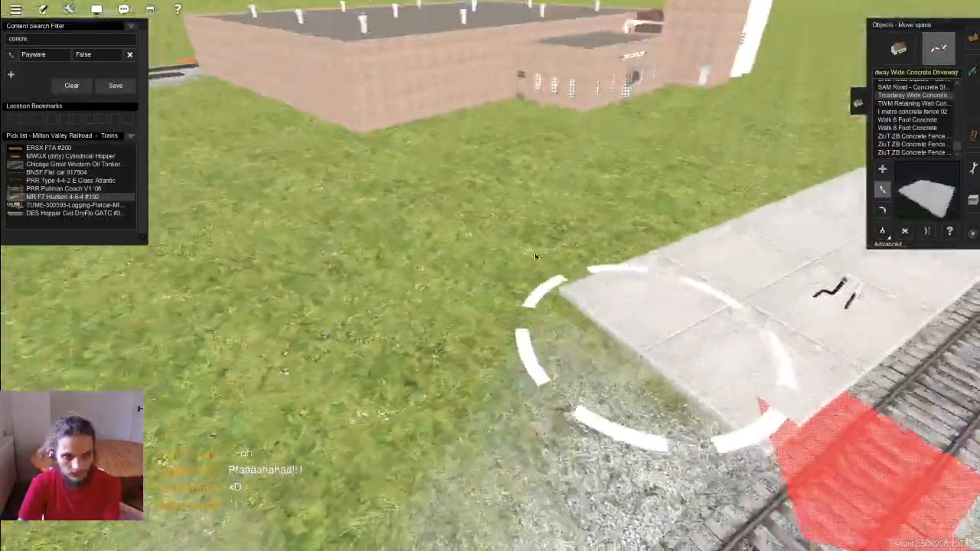
pyautogui.scroll(6, 587, 264)
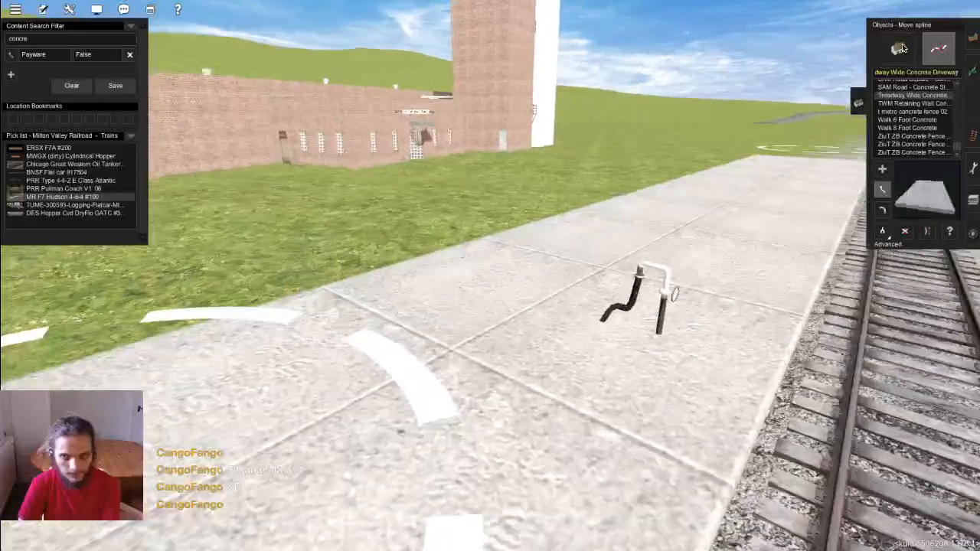
# Step: Lower the two ends of the concrete driveway to vertex heights of -0.26 m and -0.24 m
pyautogui.click(899, 49)
pyautogui.press('pagedown')
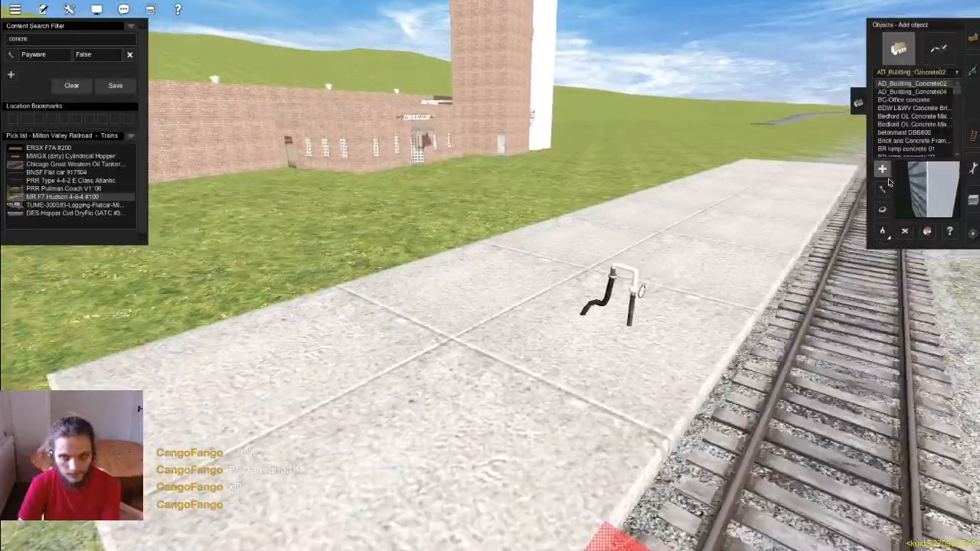
pyautogui.click(938, 48)
pyautogui.press('Down')
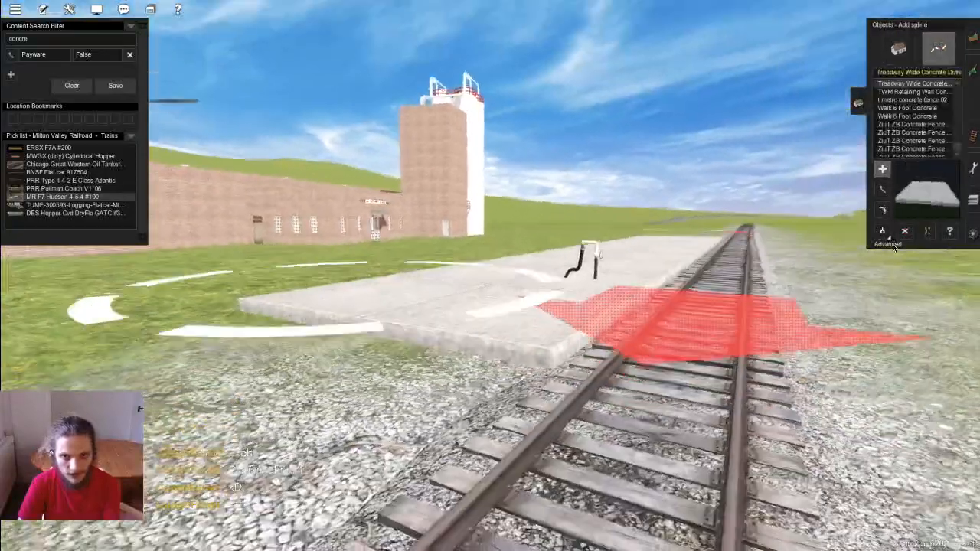
pyautogui.click(888, 245)
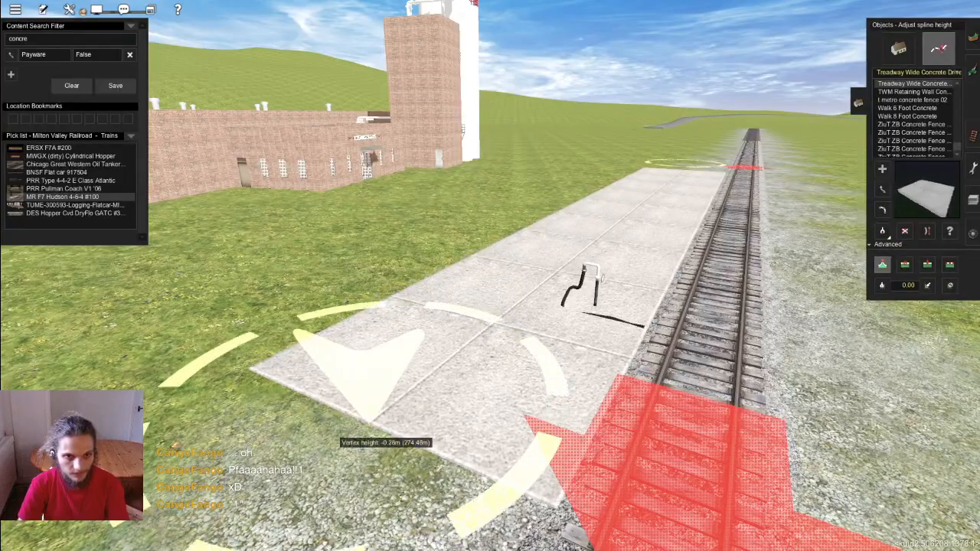
pyautogui.moveTo(690, 181); pyautogui.dragTo(453, 291, button='right')
pyautogui.rightClick(514, 255)
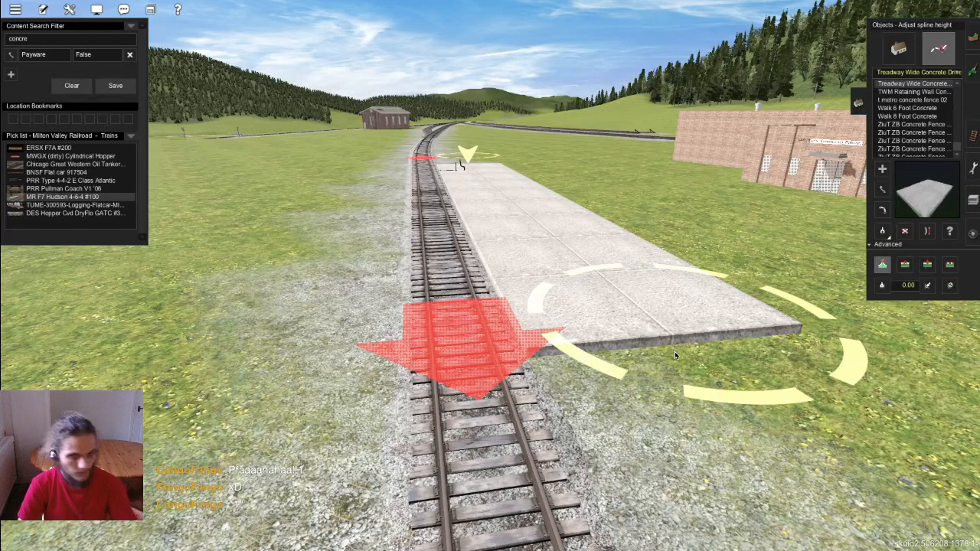
pyautogui.moveTo(650, 382); pyautogui.dragTo(650, 360)
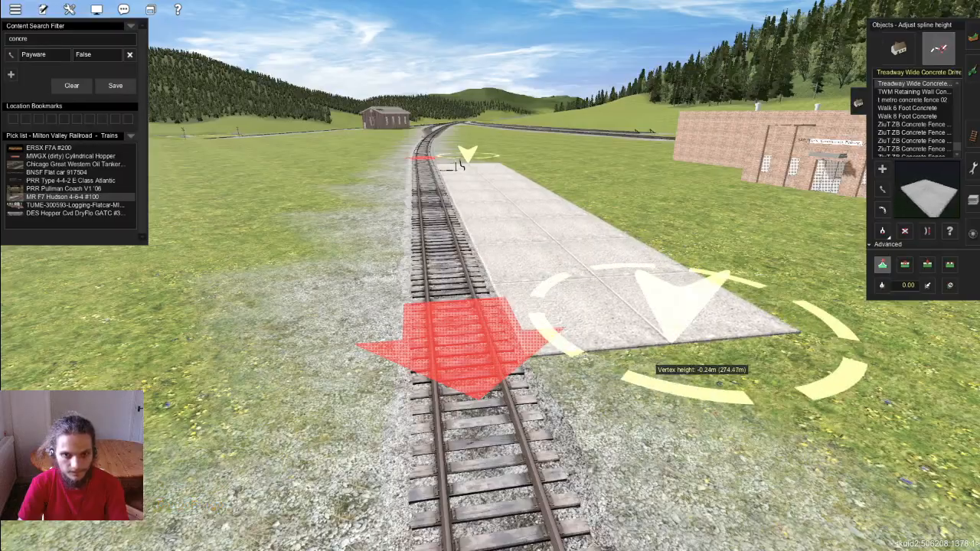
# Step: Examine from close up how the industry's pipe and hose sit on the concrete beside the track
pyautogui.rightClick(455, 184)
pyautogui.press('Left')
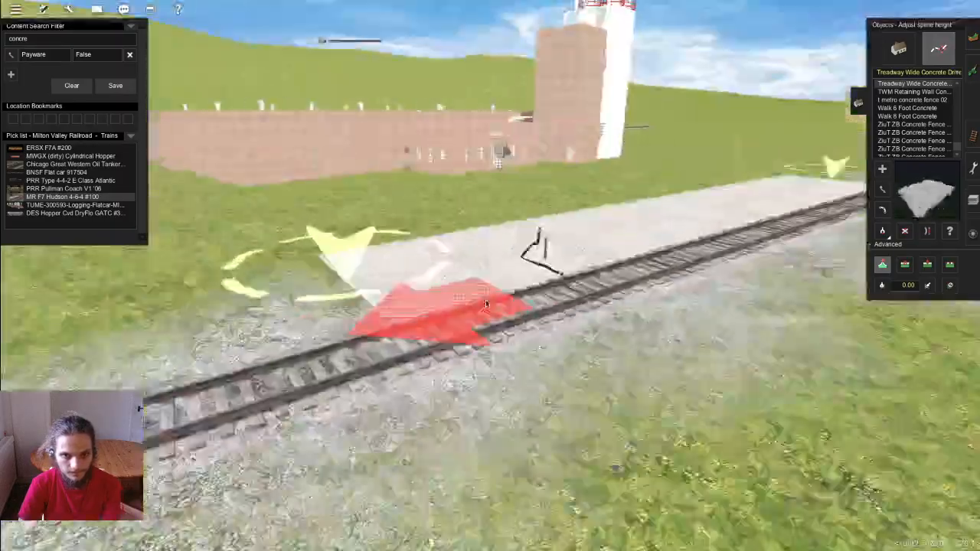
pyautogui.press('Right')
pyautogui.press('Left')
pyautogui.press('Up')
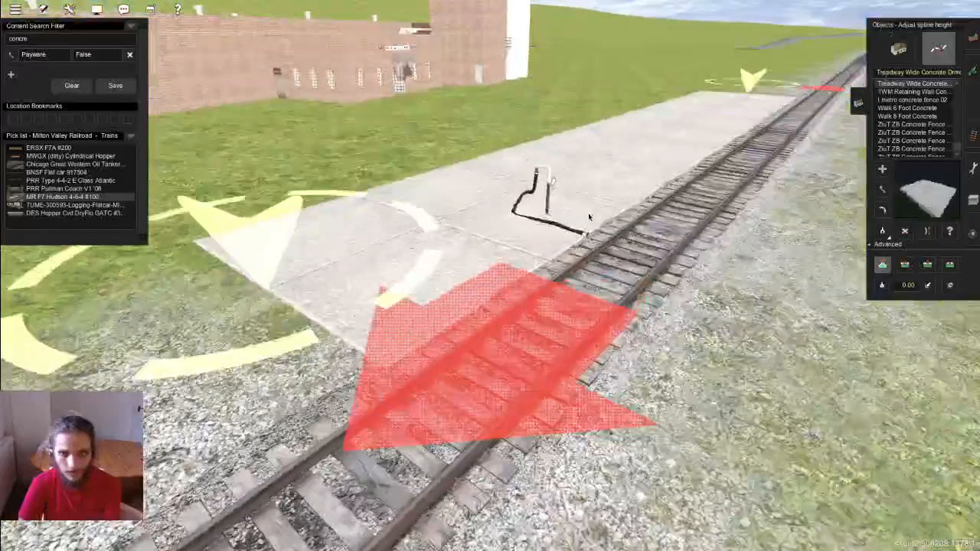
pyautogui.click(898, 48)
pyautogui.scroll(2, 838, 219)
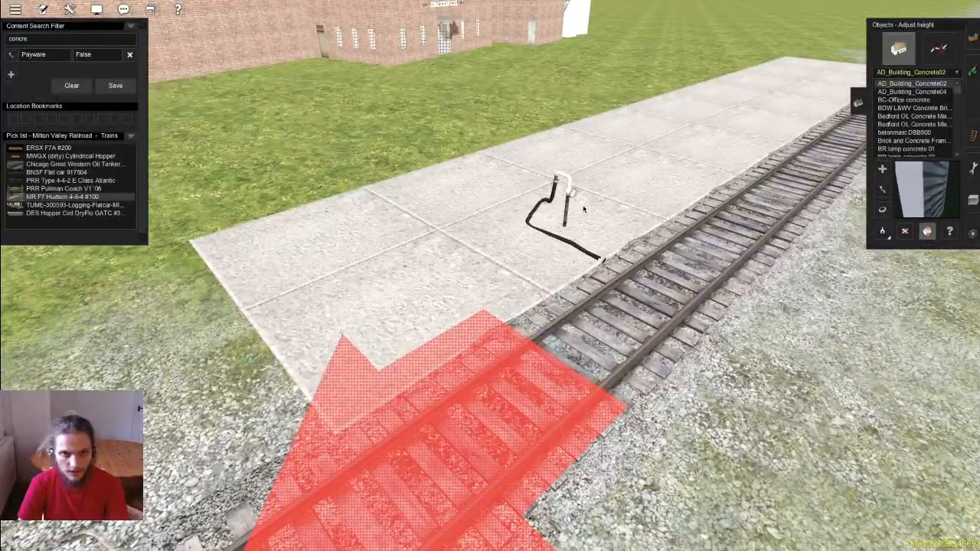
pyautogui.scroll(5, 547, 201)
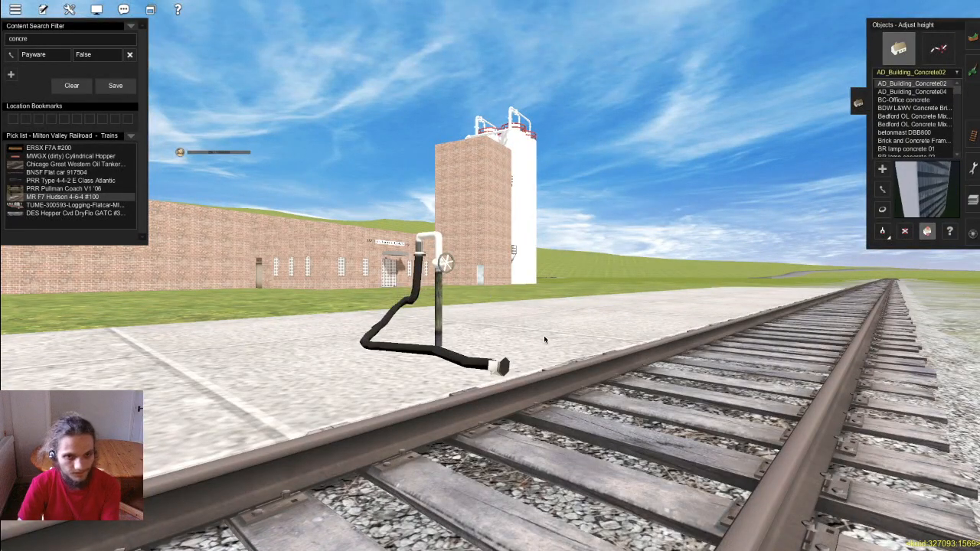
pyautogui.scroll(-5, 544, 339)
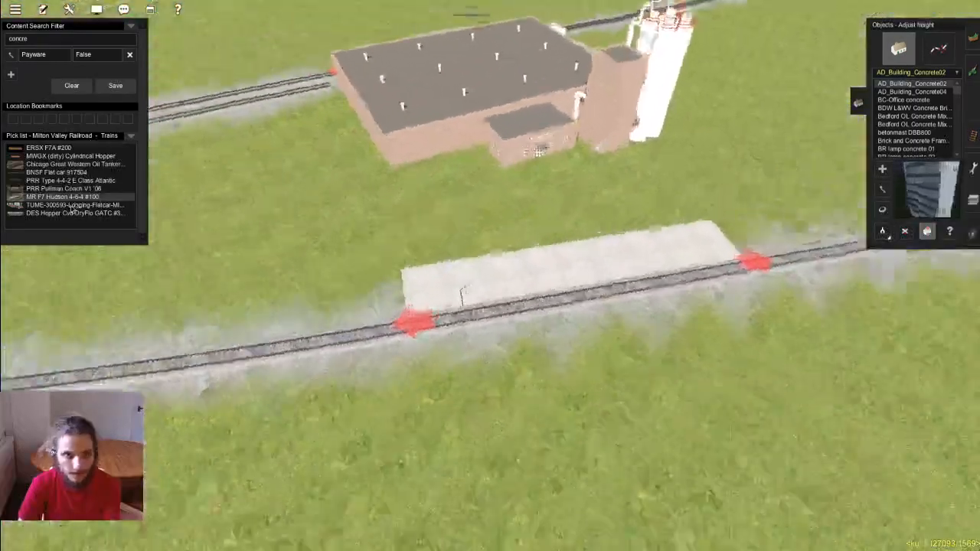
# Step: Change the active layer and place two DES Hopper Cvd DryFlo GATC cars end to end on the track beside the concrete
pyautogui.click(71, 212)
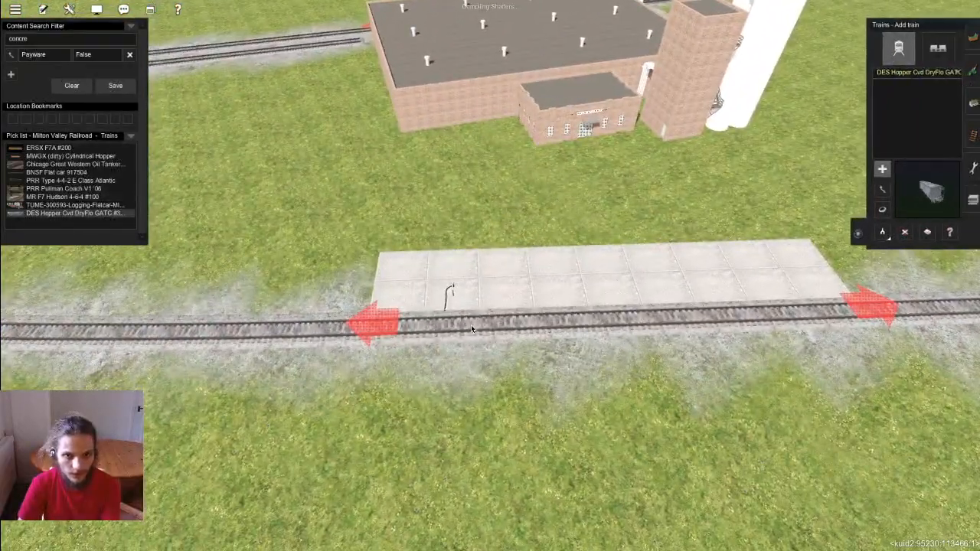
pyautogui.click(472, 329)
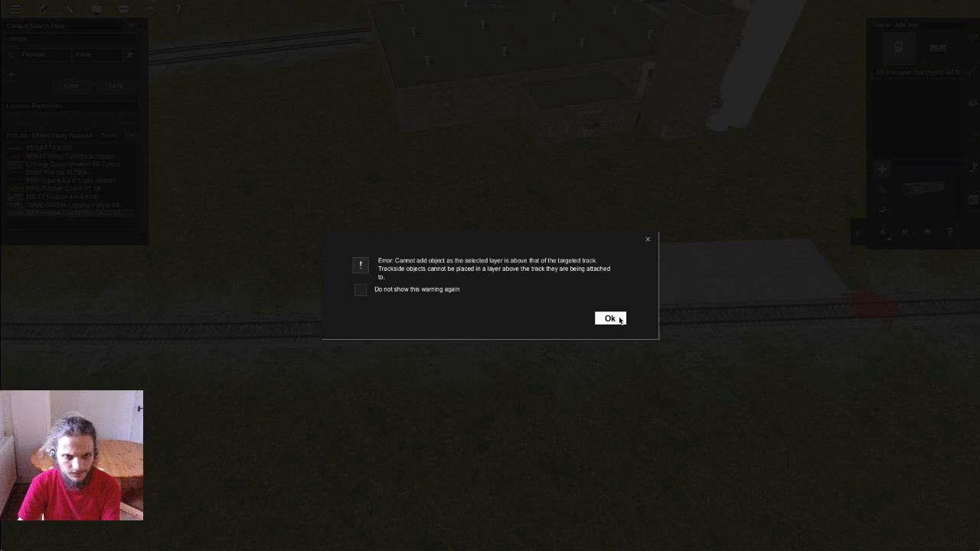
pyautogui.click(610, 319)
pyautogui.click(971, 198)
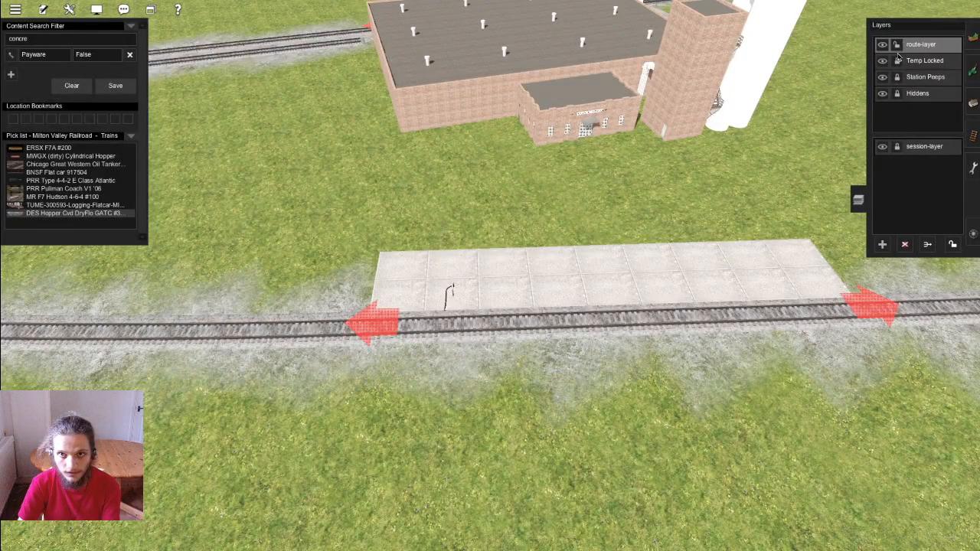
pyautogui.click(974, 236)
pyautogui.click(536, 318)
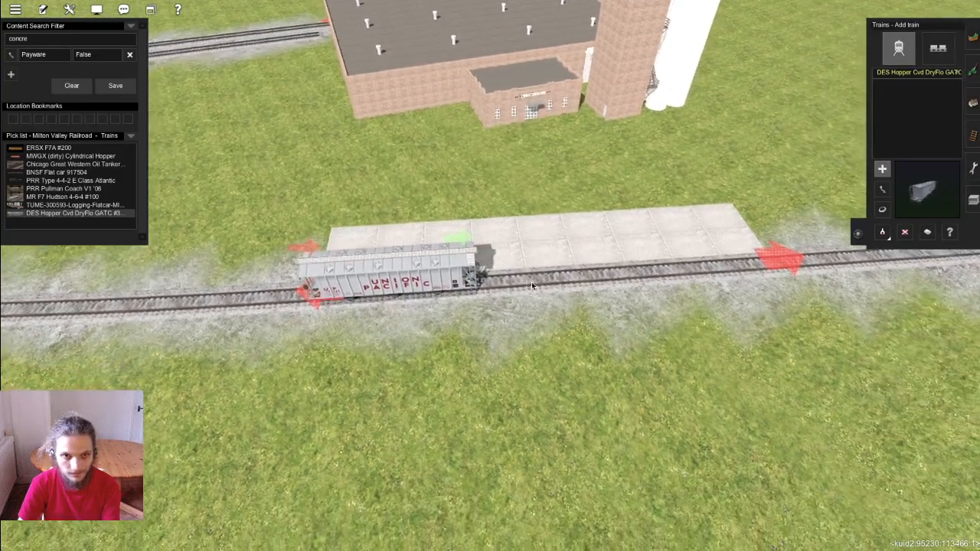
pyautogui.click(532, 285)
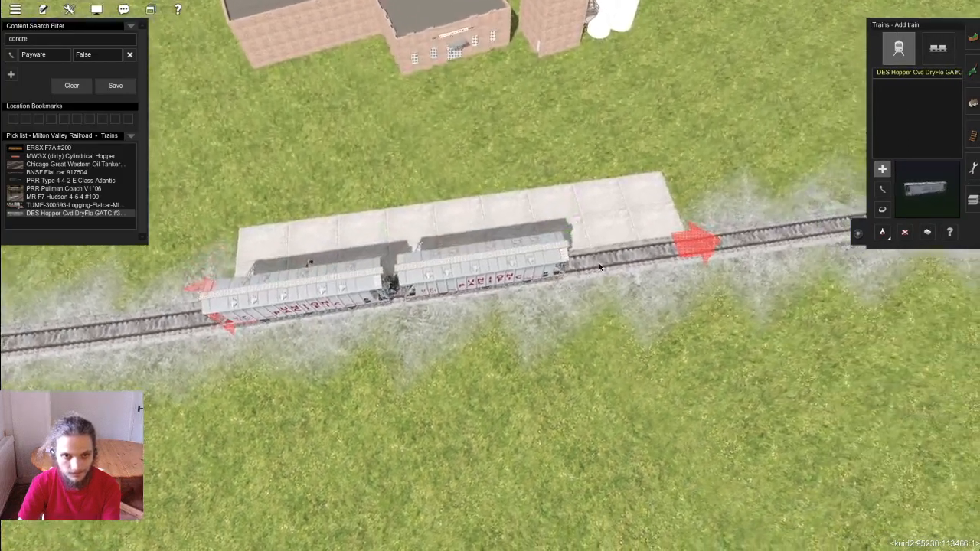
# Step: Add a third DES Hopper Cvd DryFlo GATC car to the pair and slide the cars along the track beside the concrete
pyautogui.click(490, 284)
pyautogui.press('Right')
pyautogui.press('Right')
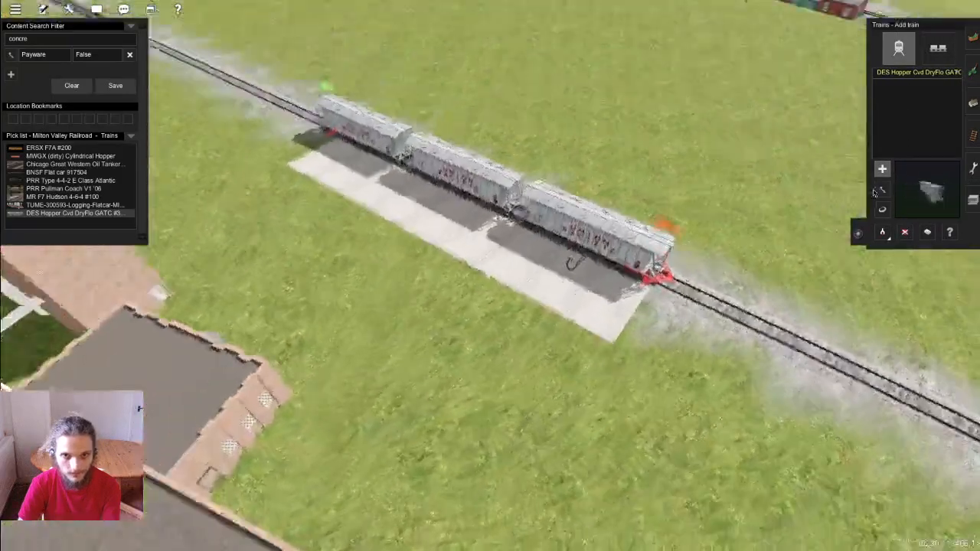
pyautogui.press('m')
pyautogui.moveTo(596, 222); pyautogui.dragTo(617, 232)
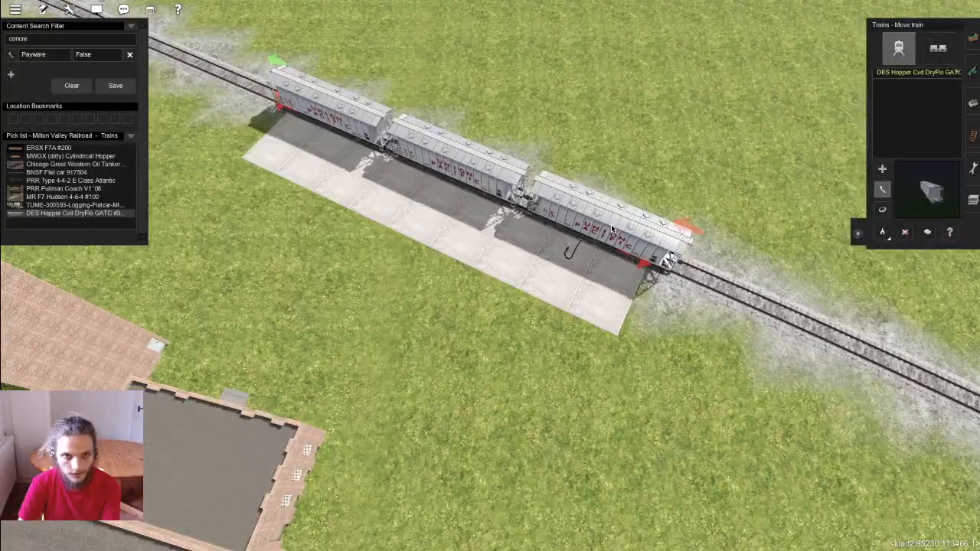
# Step: Examine from close up and at ground level how the concrete driveway's height and edge sit beside the hopper cars
pyautogui.press('Down')
pyautogui.press('pageup')
pyautogui.click(972, 199)
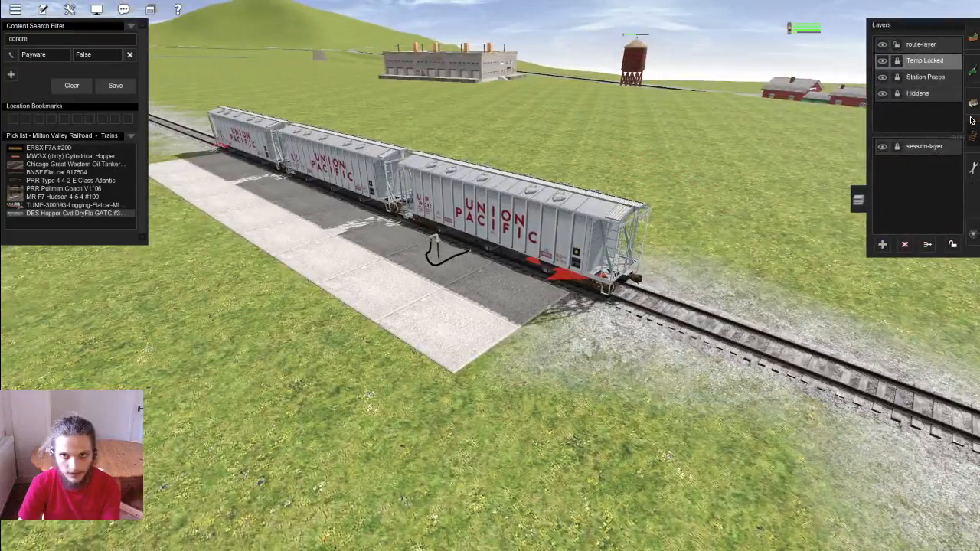
pyautogui.click(971, 121)
pyautogui.scroll(5, 736, 204)
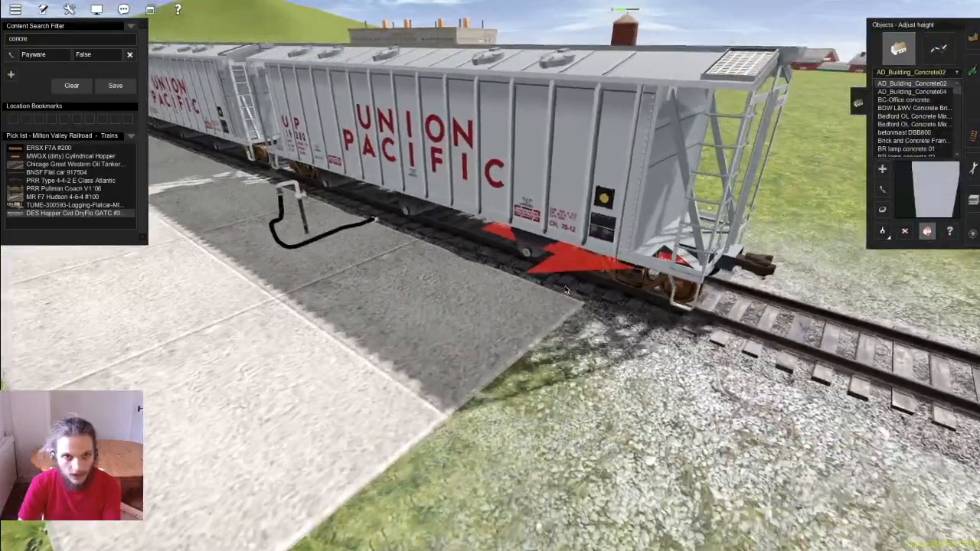
pyautogui.hotkey('alt', 'y')
pyautogui.moveTo(564, 287); pyautogui.dragTo(490, 253, button='right')
pyautogui.press('Left')
pyautogui.press('Left')
pyautogui.press('Left')
pyautogui.press('Up')
pyautogui.press('Left')
pyautogui.press('Down')
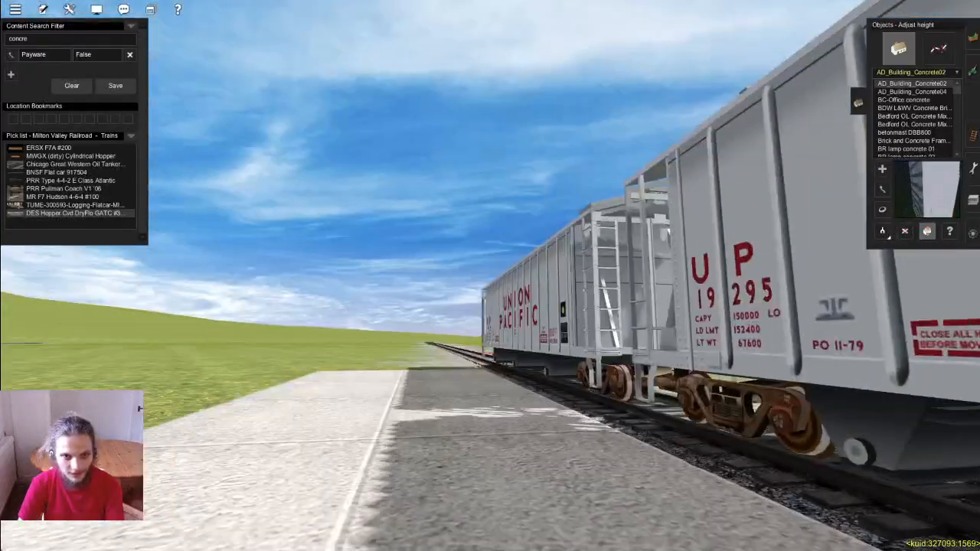
pyautogui.hotkey('alt', 'y')
pyautogui.moveTo(622, 358); pyautogui.dragTo(436, 278, button='right')
pyautogui.scroll(3, 436, 277)
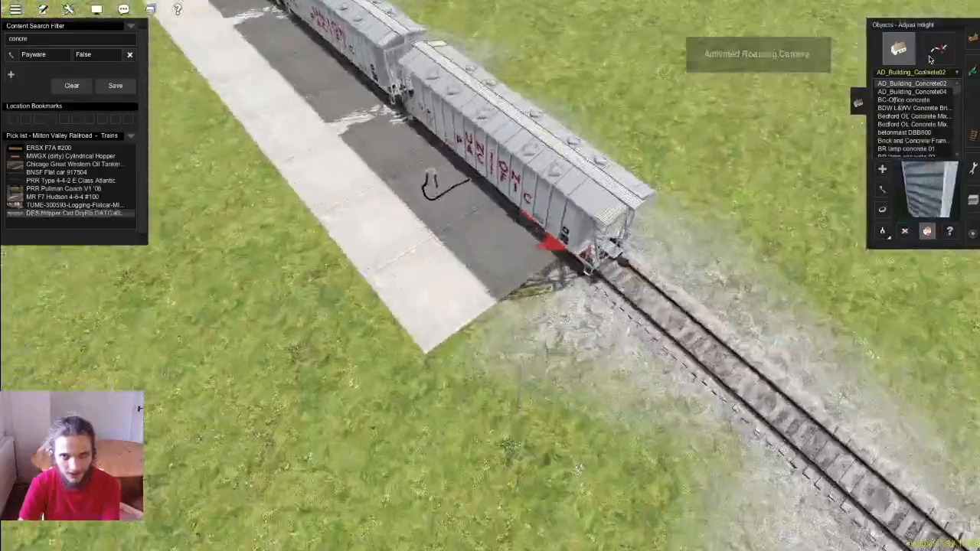
# Step: Extend the concrete driveway's end nearest the pipe and hose along the track, past the end of the last hopper car
pyautogui.click(938, 48)
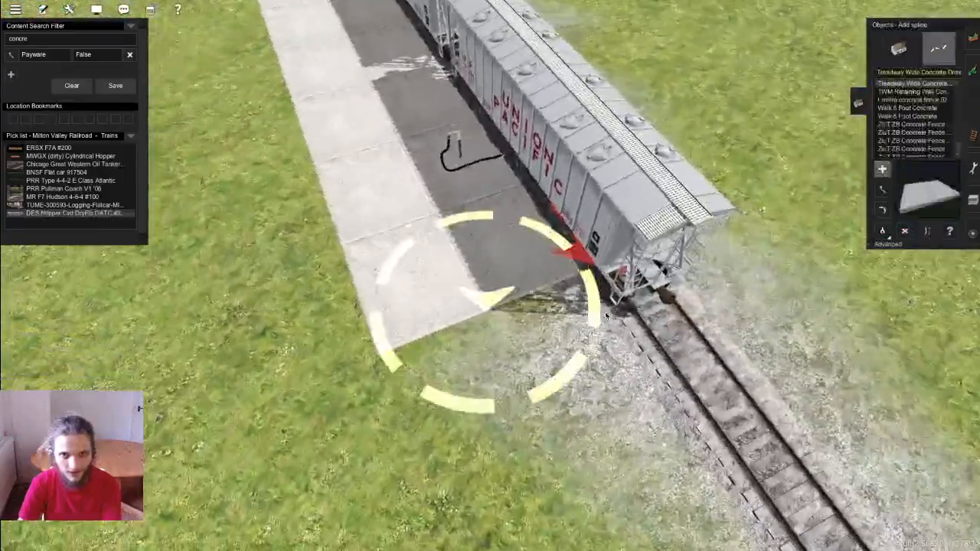
pyautogui.click(882, 189)
pyautogui.moveTo(528, 319); pyautogui.dragTo(548, 427)
pyautogui.moveTo(548, 427); pyautogui.dragTo(540, 294, button='right')
pyautogui.scroll(2, 540, 294)
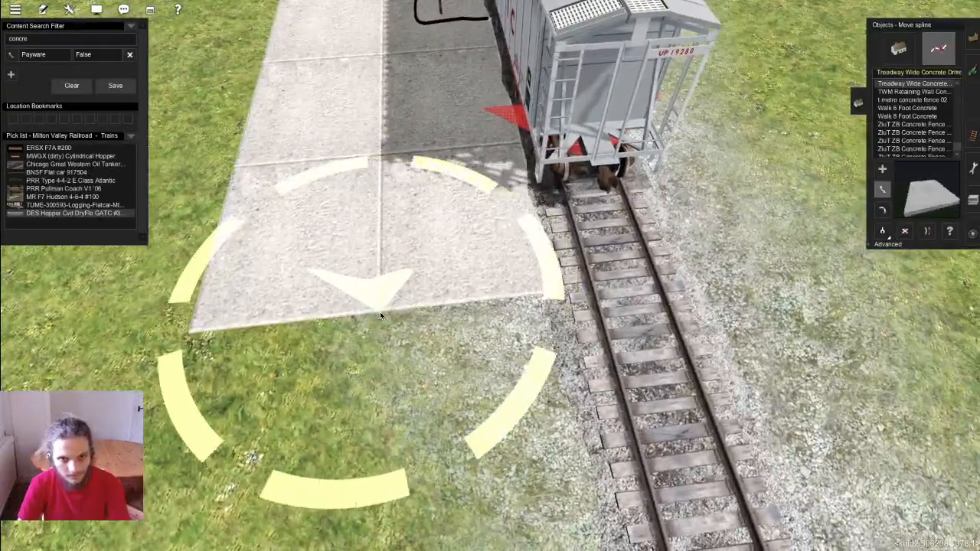
# Step: Extend the opposite end of the concrete driveway past the hopper car at the other end of the train
pyautogui.rightClick(398, 112)
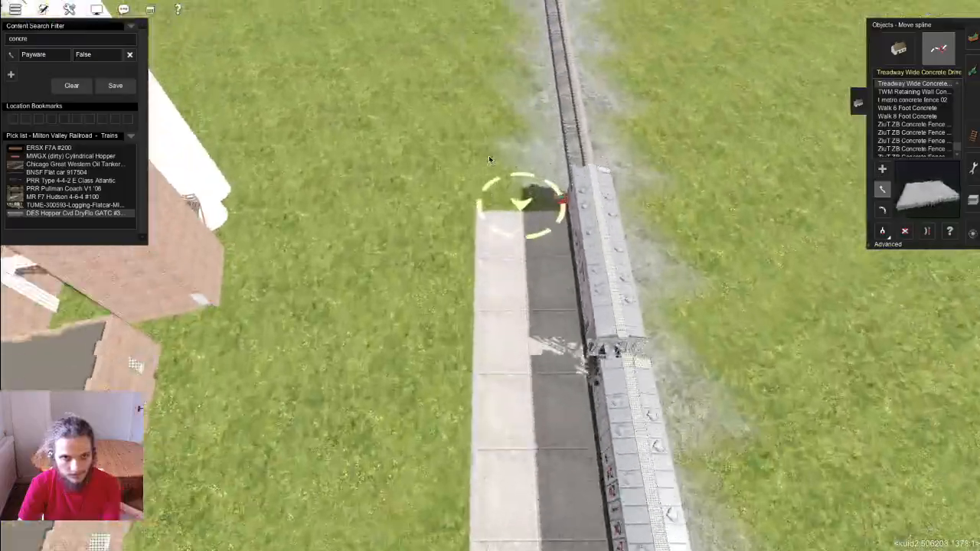
pyautogui.press('Left')
pyautogui.scroll(3, 485, 158)
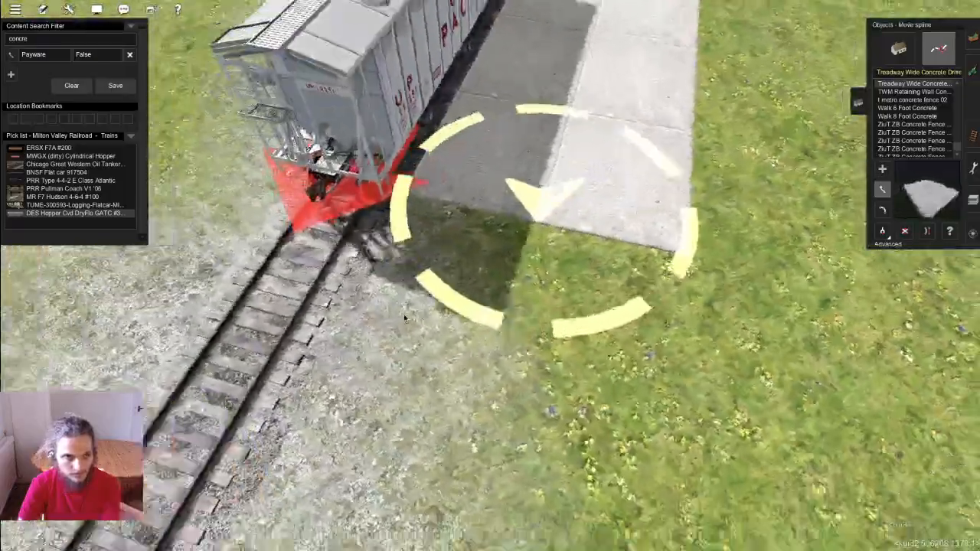
pyautogui.press('Left')
pyautogui.scroll(-2, 404, 318)
pyautogui.scroll(3, 623, 230)
pyautogui.moveTo(667, 186); pyautogui.dragTo(698, 361)
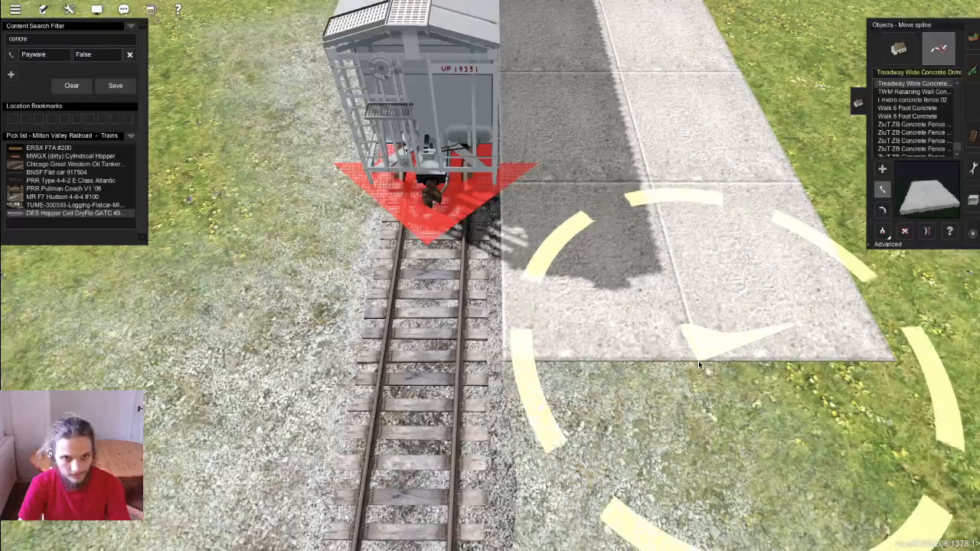
# Step: Readjust the driveway's end near the pipe and hose so that its edge stays parallel and close to the track
pyautogui.rightClick(587, 166)
pyautogui.scroll(-4, 499, 131)
pyautogui.rightClick(521, 68)
pyautogui.press('Left')
pyautogui.press('Left')
pyautogui.scroll(4, 480, 255)
pyautogui.rightClick(590, 284)
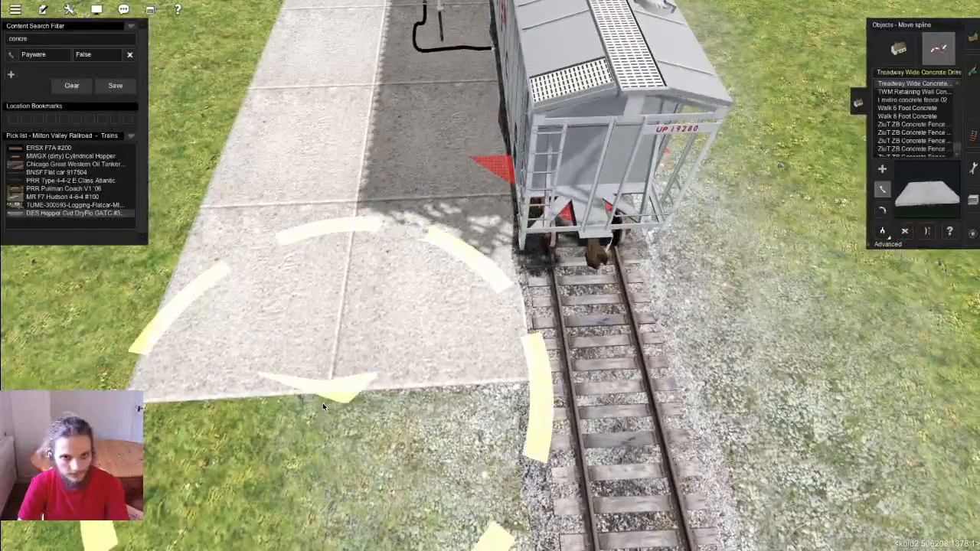
pyautogui.click(322, 402)
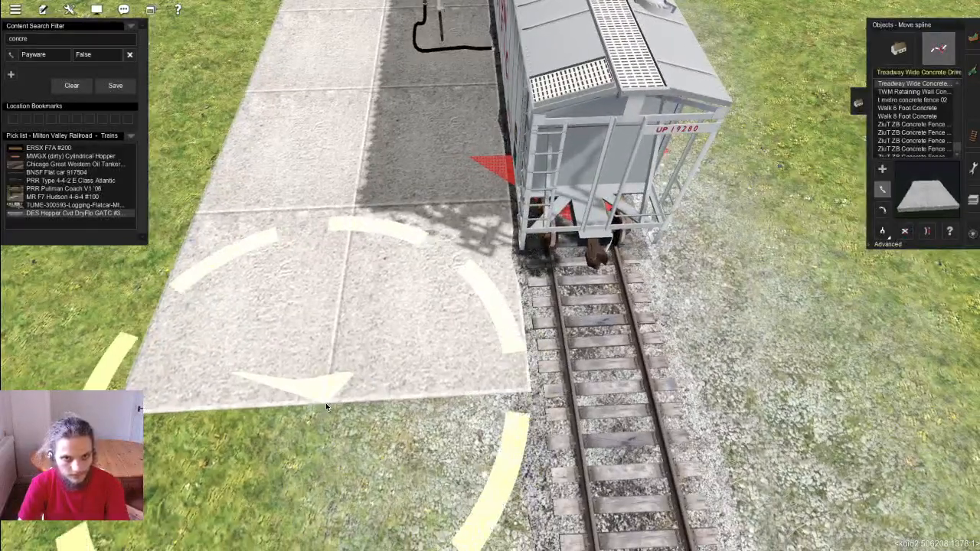
# Step: Move the pipe and hose object slightly closer to the hopper car on the concrete
pyautogui.scroll(-2, 670, 196)
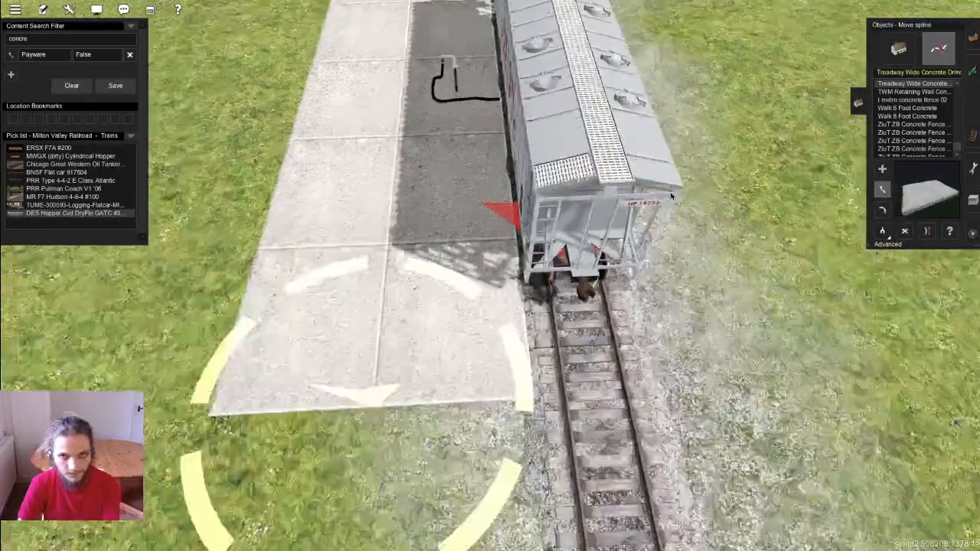
pyautogui.scroll(-3, 670, 196)
pyautogui.press('Left')
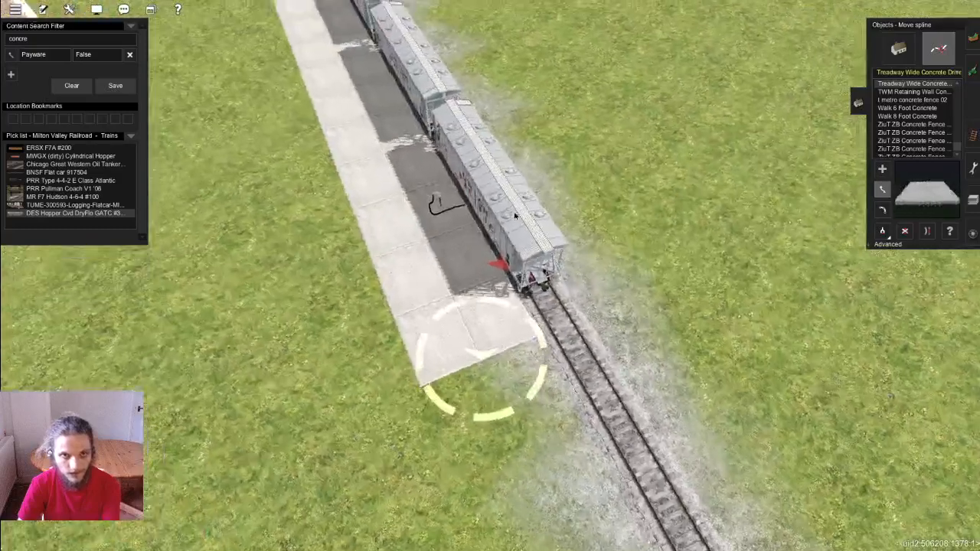
pyautogui.scroll(4, 670, 196)
pyautogui.click(898, 48)
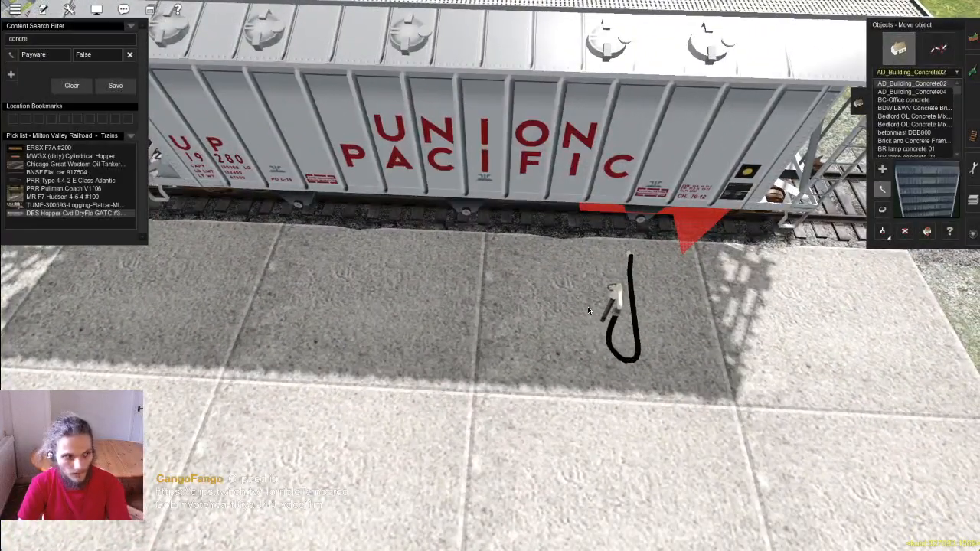
pyautogui.moveTo(587, 310); pyautogui.dragTo(594, 306)
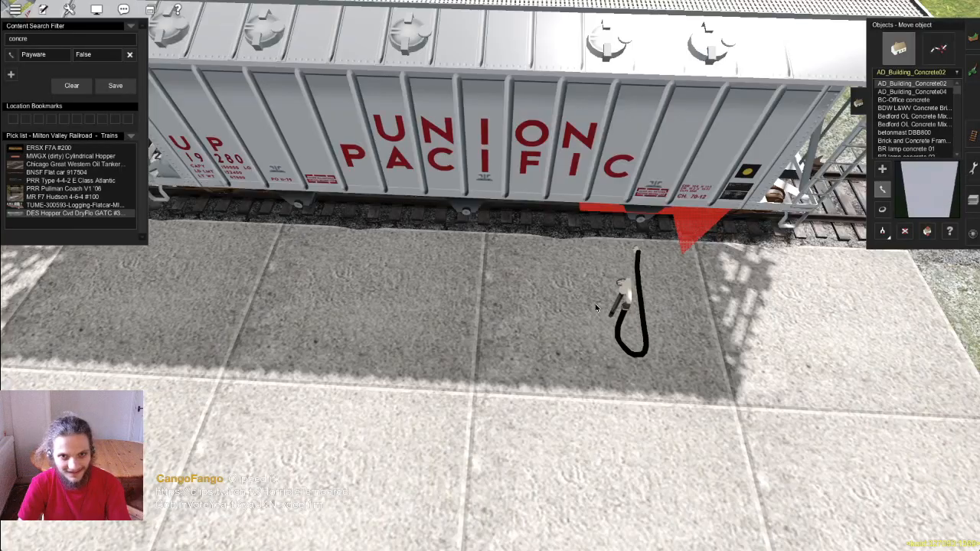
# Step: Try to copy the pipe and hose by selecting the area around them and pasting it farther along the concrete
pyautogui.scroll(-5, 588, 313)
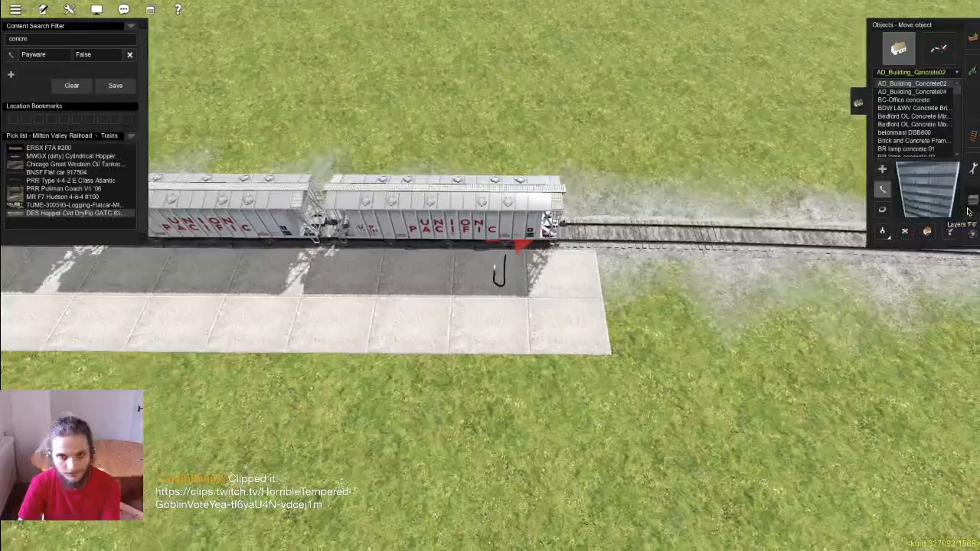
pyautogui.click(968, 211)
pyautogui.scroll(3, 931, 62)
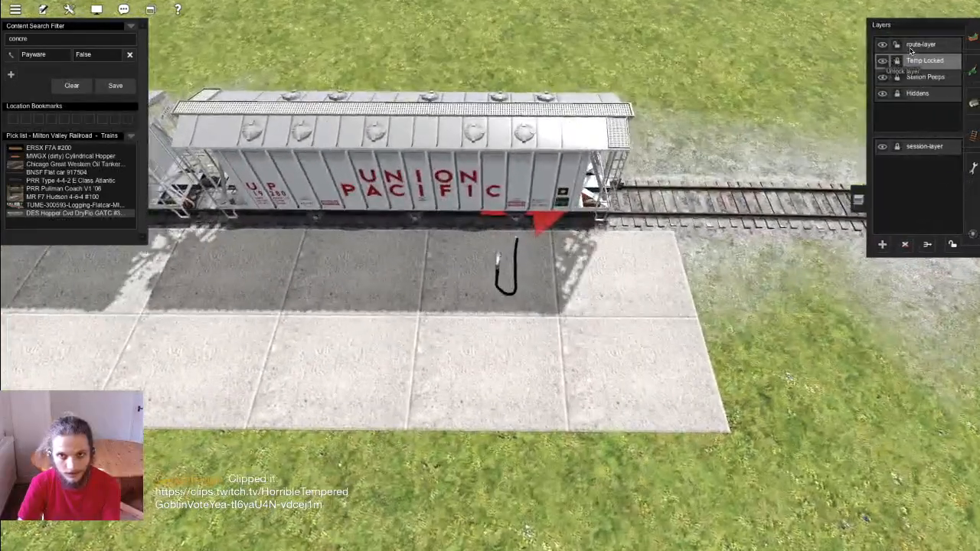
pyautogui.click(971, 165)
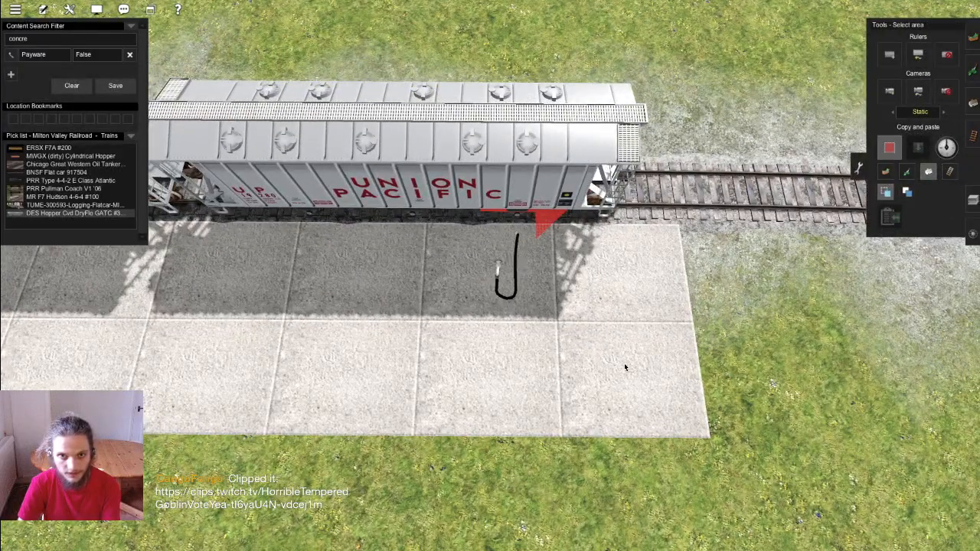
pyautogui.click(536, 228)
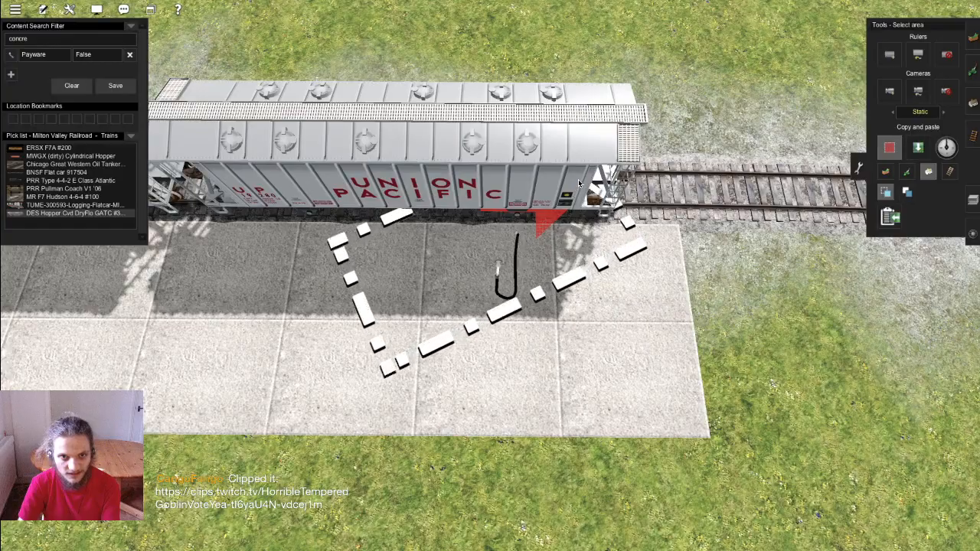
pyautogui.click(917, 147)
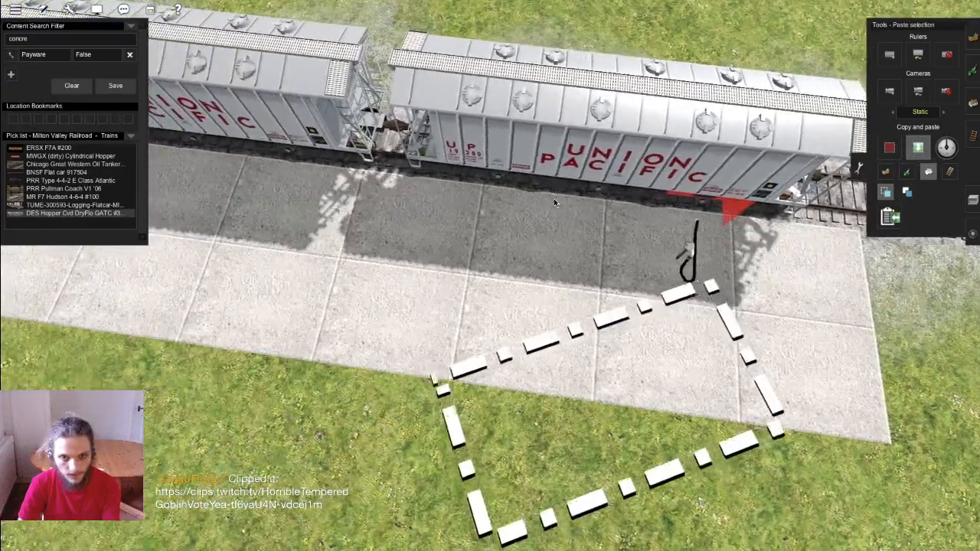
pyautogui.click(481, 212)
pyautogui.scroll(-3, 481, 212)
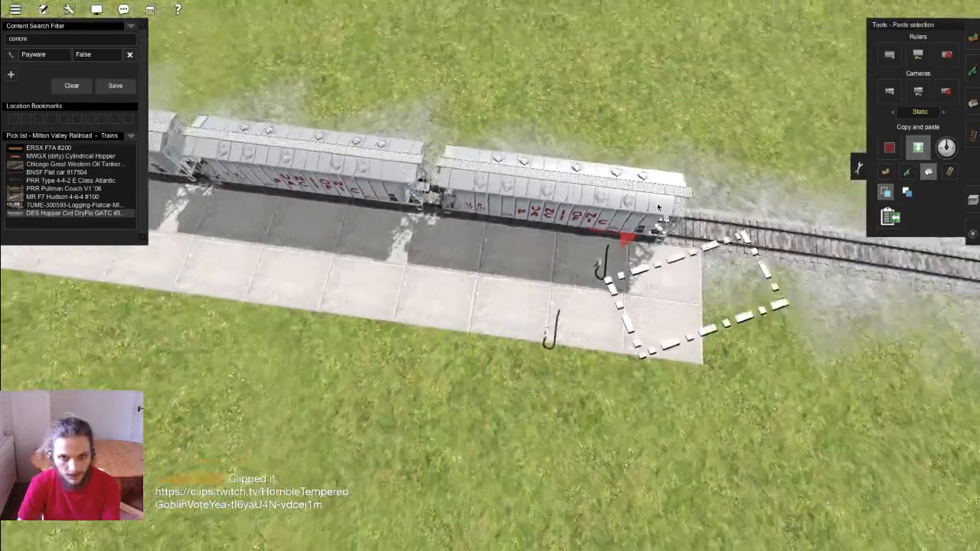
pyautogui.scroll(2, 663, 203)
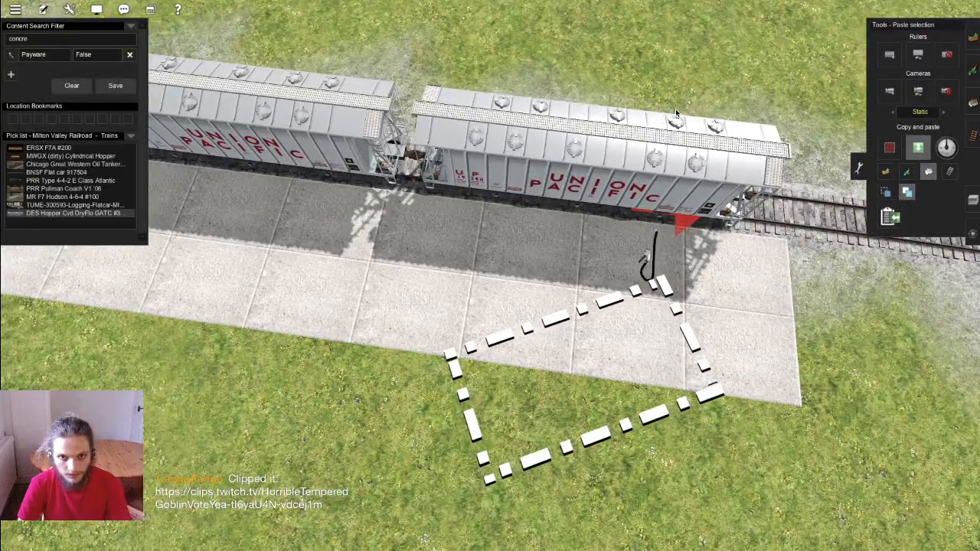
# Step: Select a larger area enclosing the pipe and hose and the end of the concrete for copying
pyautogui.moveTo(668, 228); pyautogui.dragTo(611, 431)
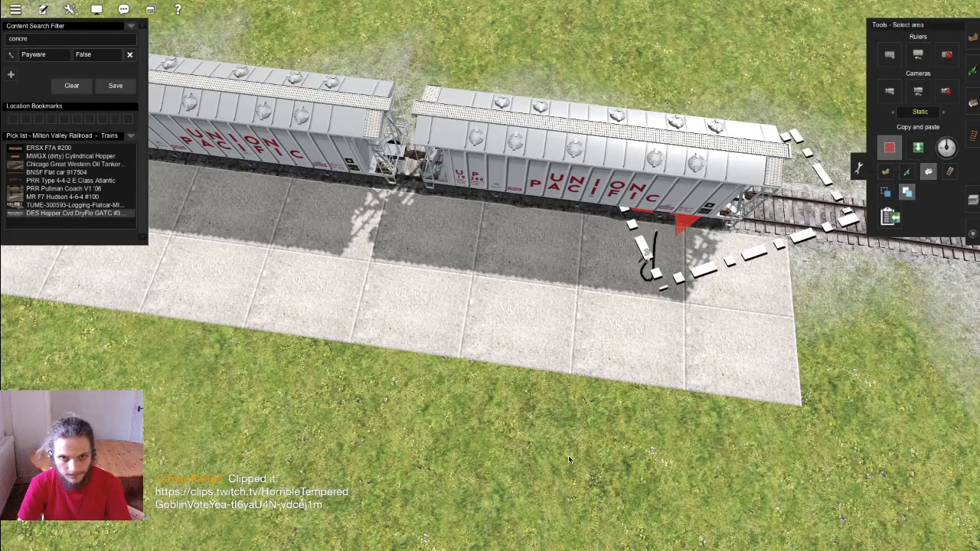
pyautogui.moveTo(564, 468); pyautogui.dragTo(513, 476)
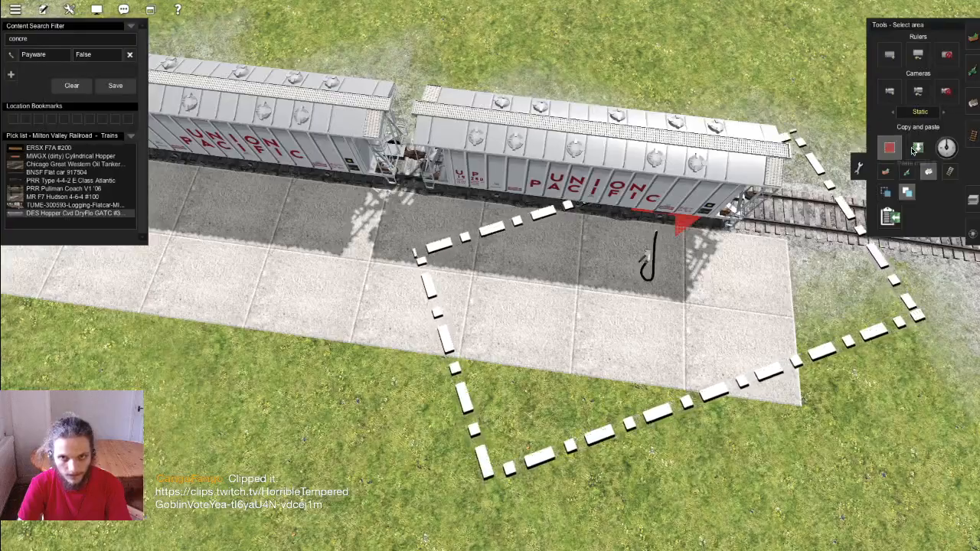
# Step: Paste copies of the copied unloading hose onto the concrete pad beside the middle and far-end hopper cars
pyautogui.hotkey('ctrl', 'v')
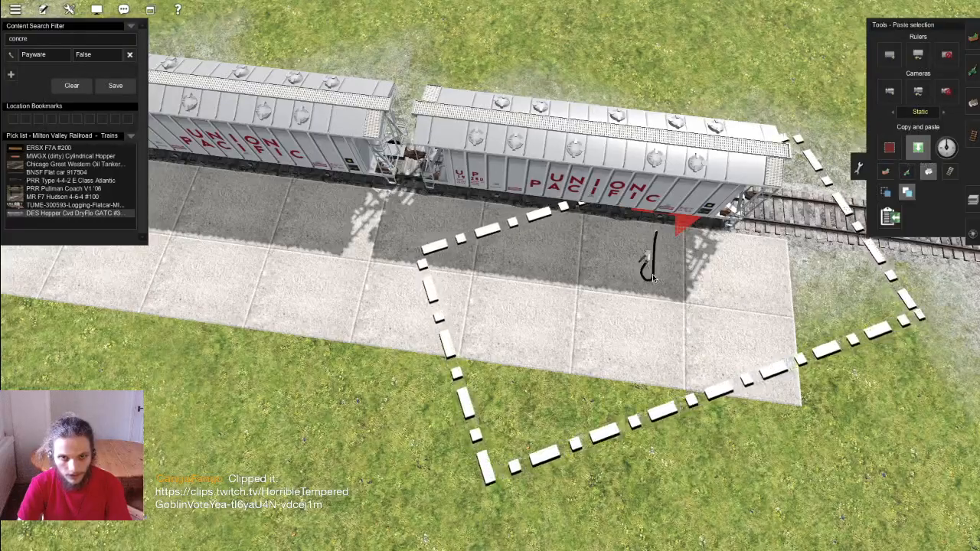
pyautogui.moveTo(653, 278); pyautogui.dragTo(444, 360)
pyautogui.scroll(3, 505, 336)
pyautogui.scroll(-3, 505, 336)
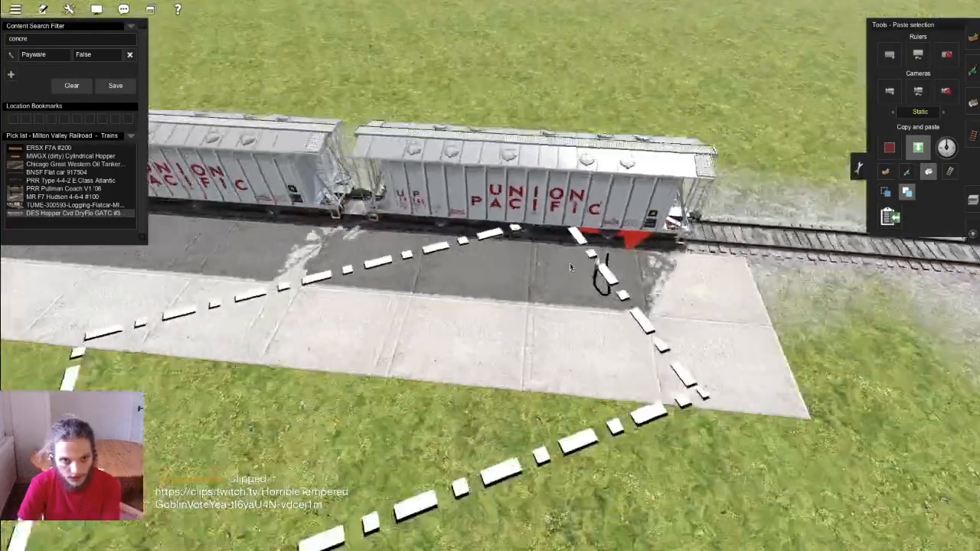
pyautogui.scroll(-3, 569, 267)
pyautogui.click(588, 269)
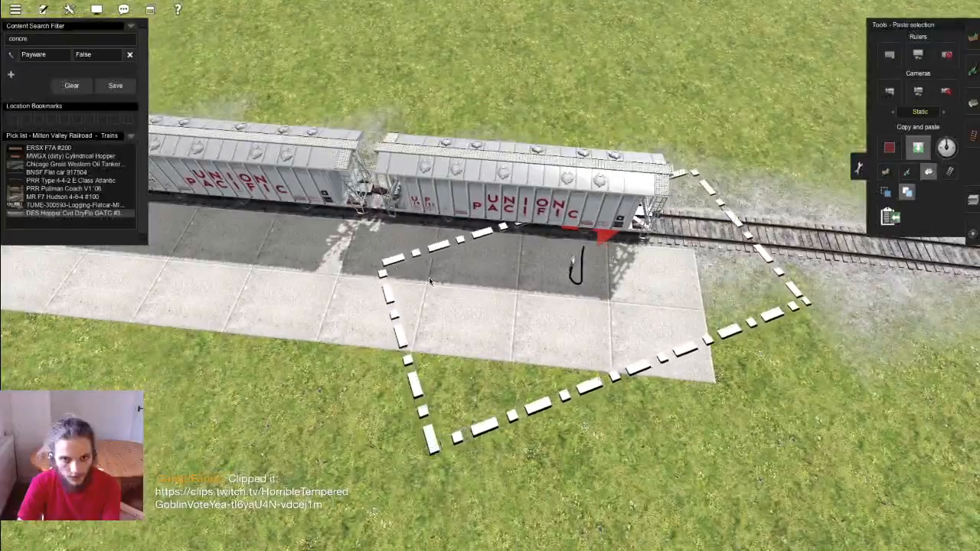
pyautogui.rightClick(218, 230)
pyautogui.click(367, 238)
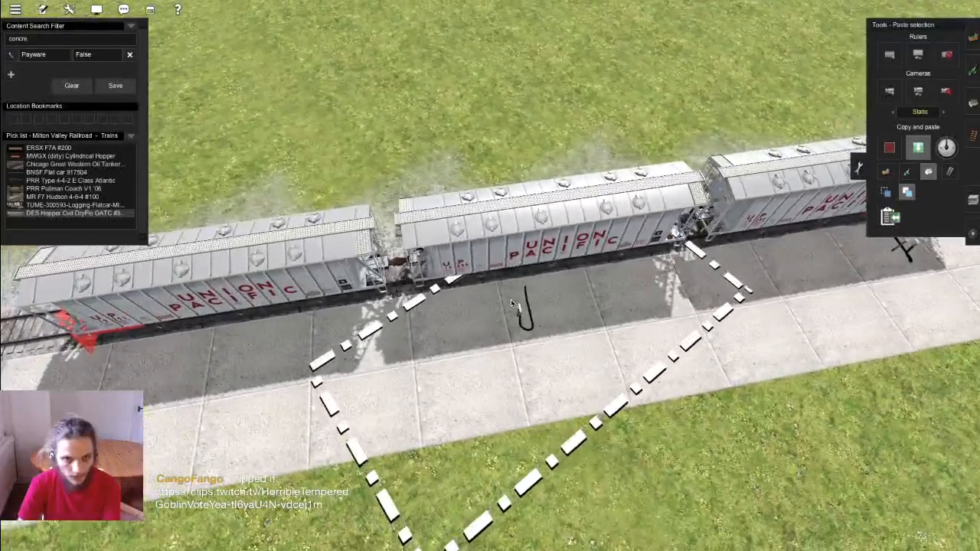
pyautogui.rightClick(268, 386)
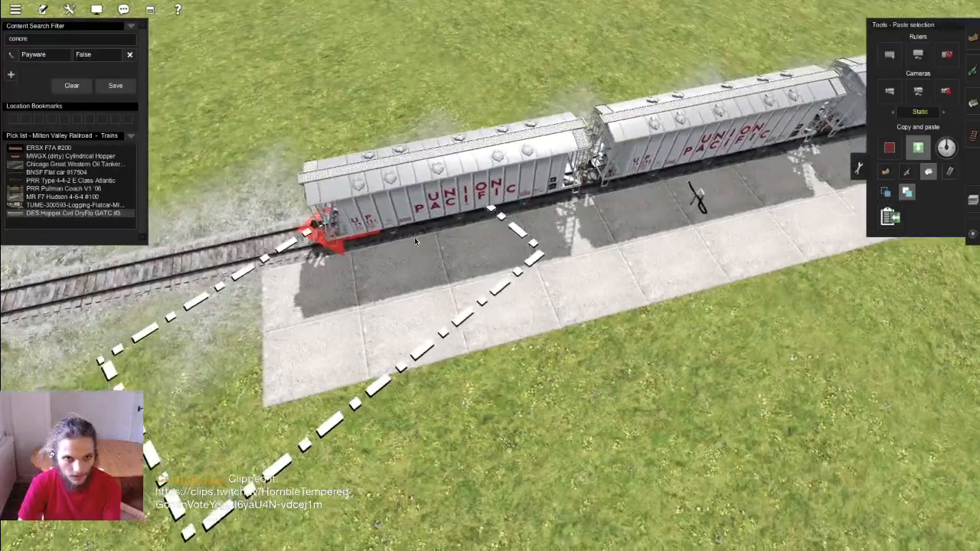
pyautogui.click(414, 237)
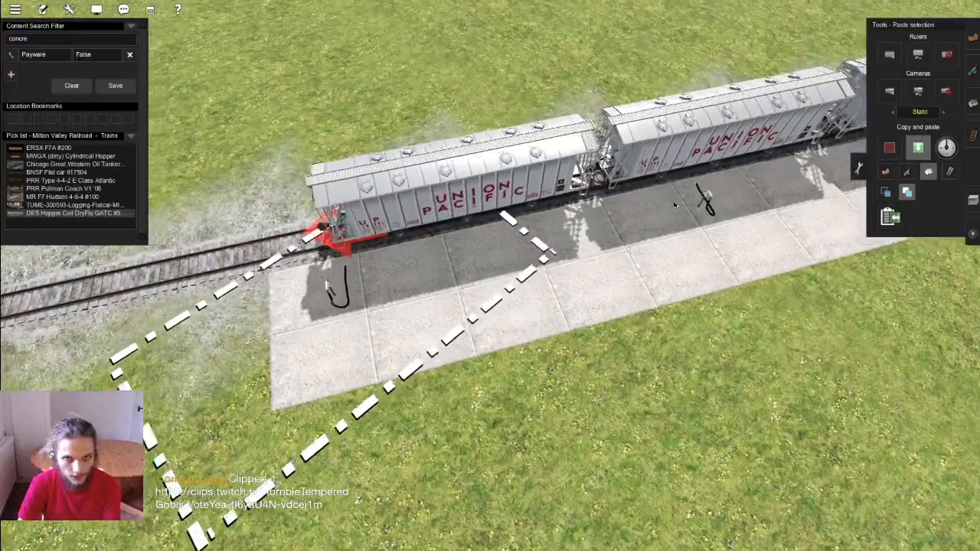
# Step: Switch to moving scenery objects and spread the pasted hoses apart beside the far-end hopper car
pyautogui.press('Left')
pyautogui.click(973, 103)
pyautogui.press('pageup')
pyautogui.press('Right')
pyautogui.press('Up')
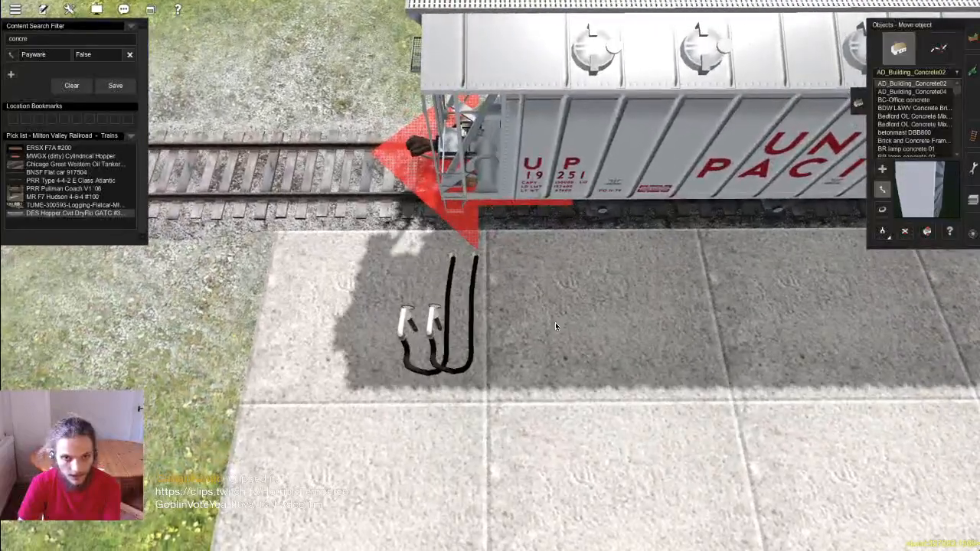
pyautogui.rightClick(612, 317)
pyautogui.scroll(-3, 568, 316)
pyautogui.scroll(2, 503, 294)
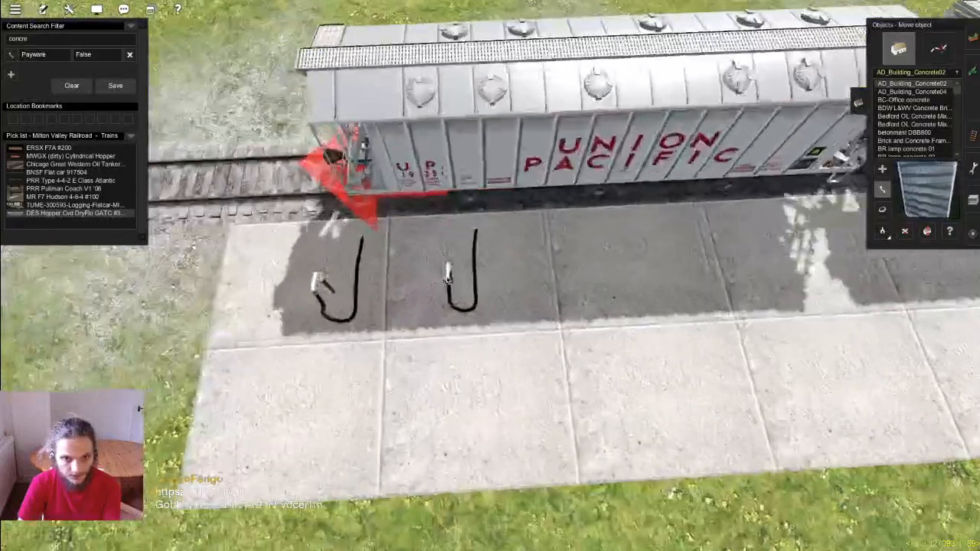
pyautogui.moveTo(446, 281); pyautogui.dragTo(462, 275)
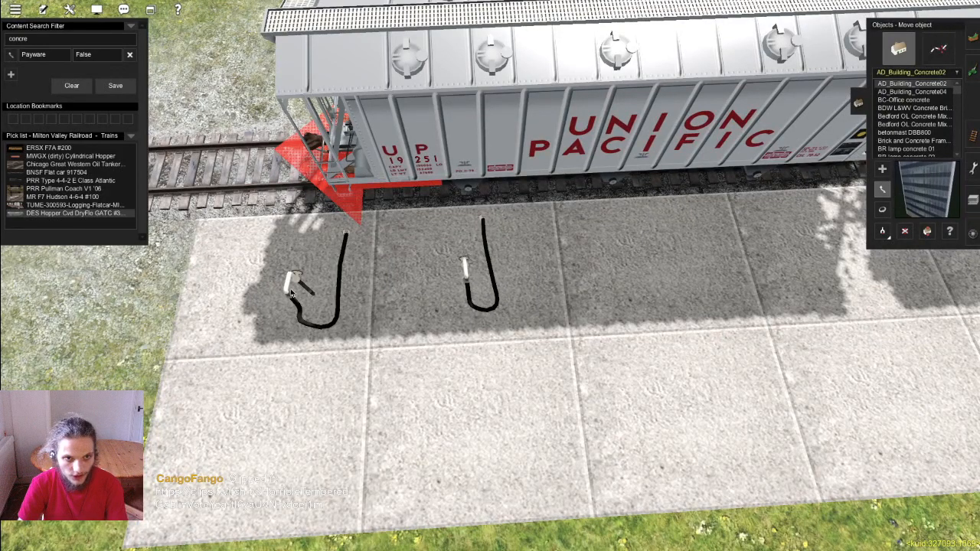
# Step: Space three hoses evenly along the concrete pad beside the far-end hopper car
pyautogui.moveTo(604, 278); pyautogui.dragTo(579, 276)
pyautogui.moveTo(579, 275); pyautogui.dragTo(538, 274, button='right')
pyautogui.click(528, 274)
pyautogui.moveTo(261, 314); pyautogui.dragTo(514, 295, button='right')
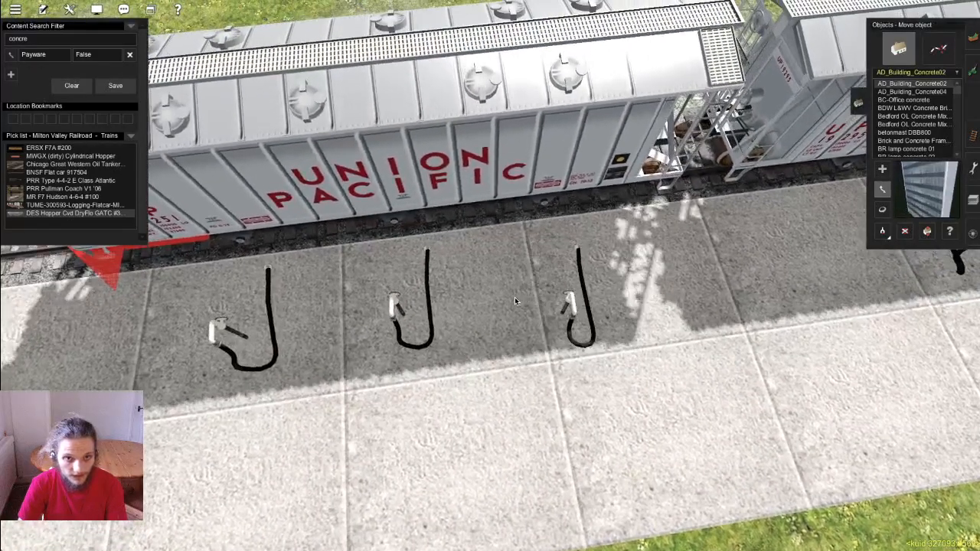
pyautogui.moveTo(508, 294); pyautogui.dragTo(503, 292)
pyautogui.moveTo(502, 294); pyautogui.dragTo(476, 347, button='right')
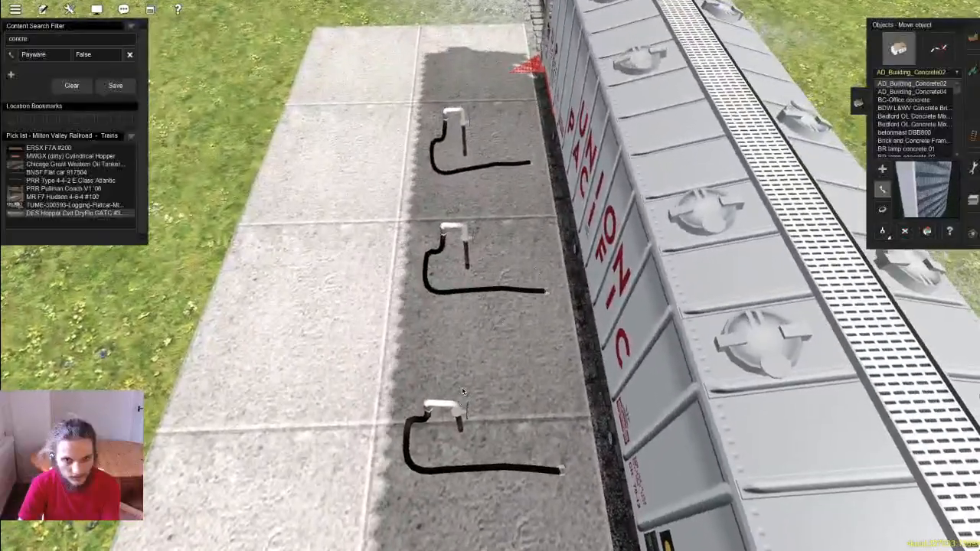
# Step: Nudge the second and third hoses into line with the first one along the concrete pad
pyautogui.moveTo(464, 411); pyautogui.dragTo(467, 410)
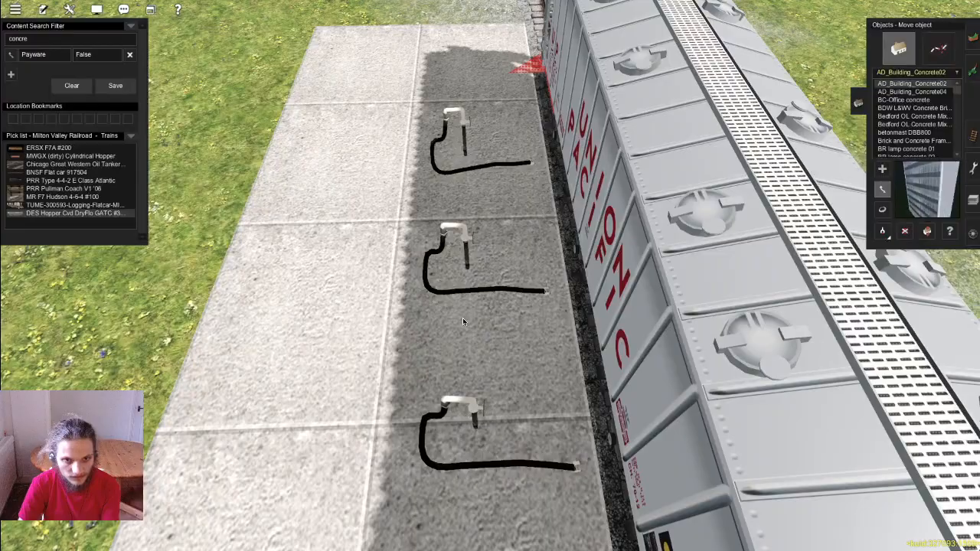
pyautogui.moveTo(464, 234); pyautogui.dragTo(467, 239)
pyautogui.scroll(-3, 550, 386)
pyautogui.moveTo(550, 386); pyautogui.dragTo(450, 265, button='right')
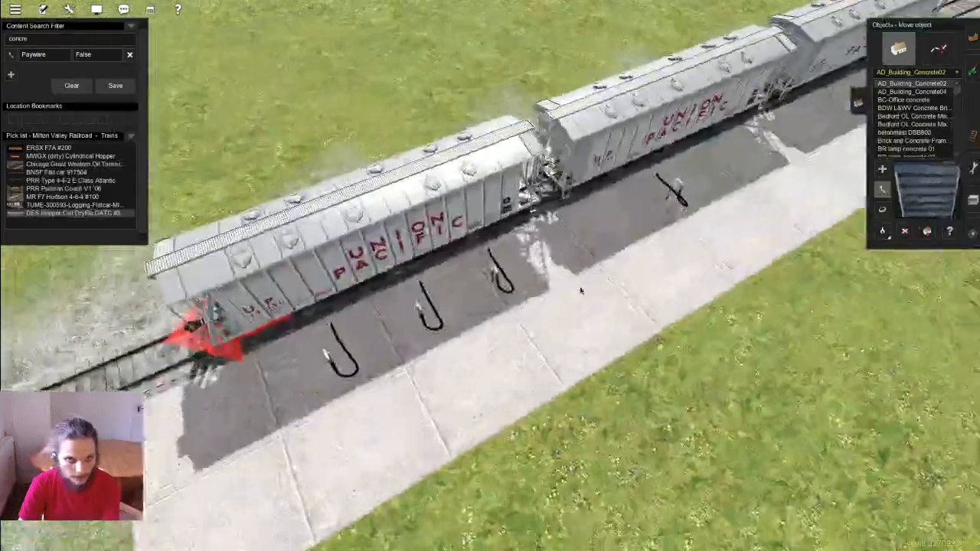
# Step: Rotate the third hose beside the far-end hopper car to about 334 degrees
pyautogui.press('r')
pyautogui.scroll(6, 400, 278)
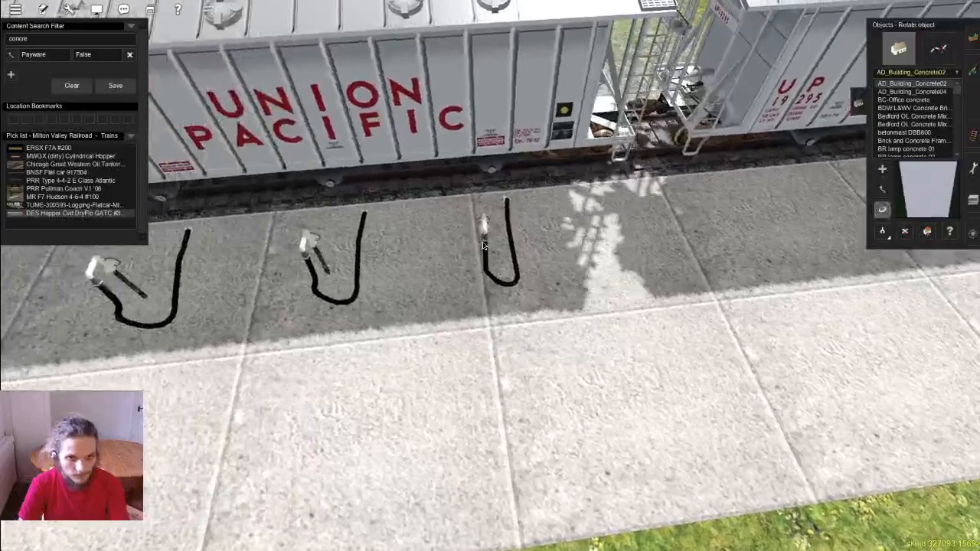
pyautogui.moveTo(482, 245); pyautogui.dragTo(490, 245)
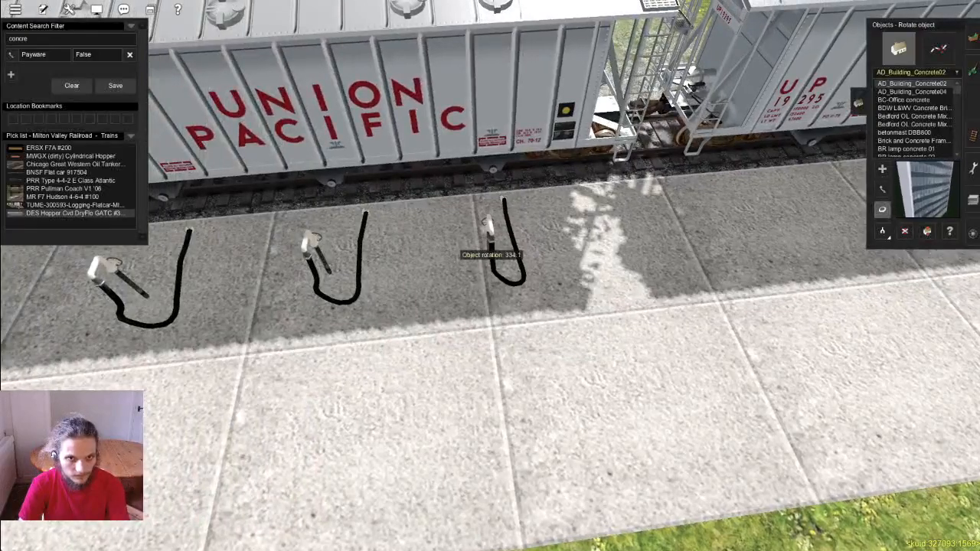
# Step: Arrange three hoses at spaced positions on the pad beside the middle hopper car
pyautogui.moveTo(707, 247); pyautogui.dragTo(538, 303, button='right')
pyautogui.press('m')
pyautogui.press('r')
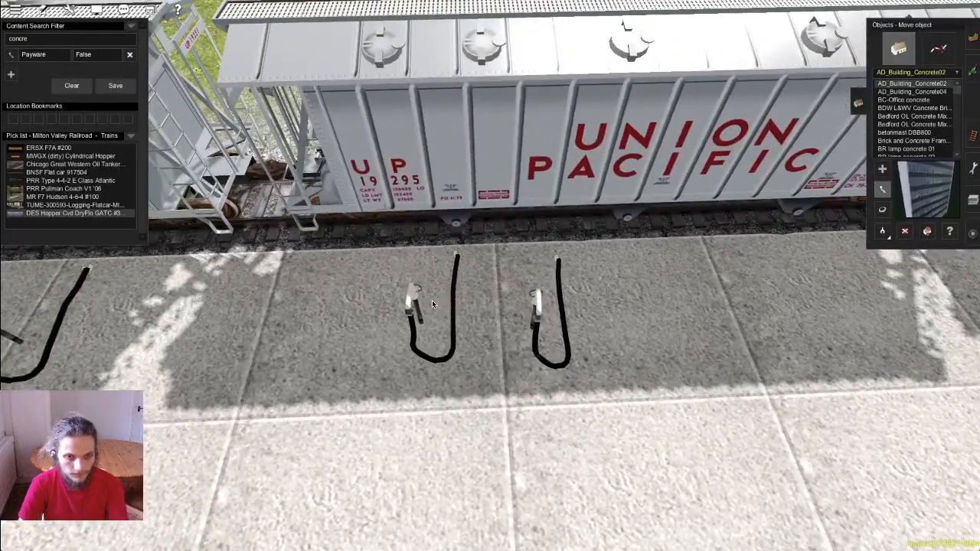
pyautogui.moveTo(432, 300); pyautogui.dragTo(414, 299)
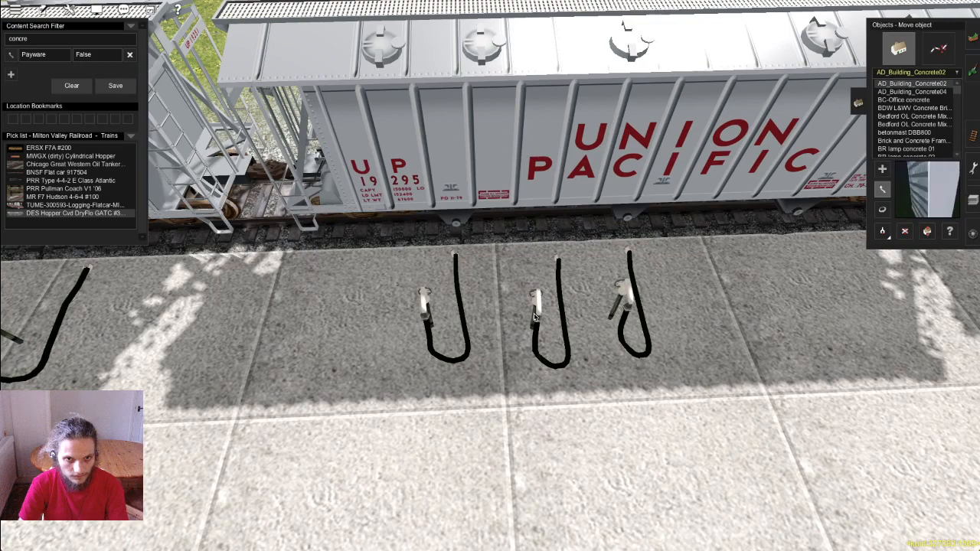
pyautogui.moveTo(539, 306); pyautogui.dragTo(517, 265, button='right')
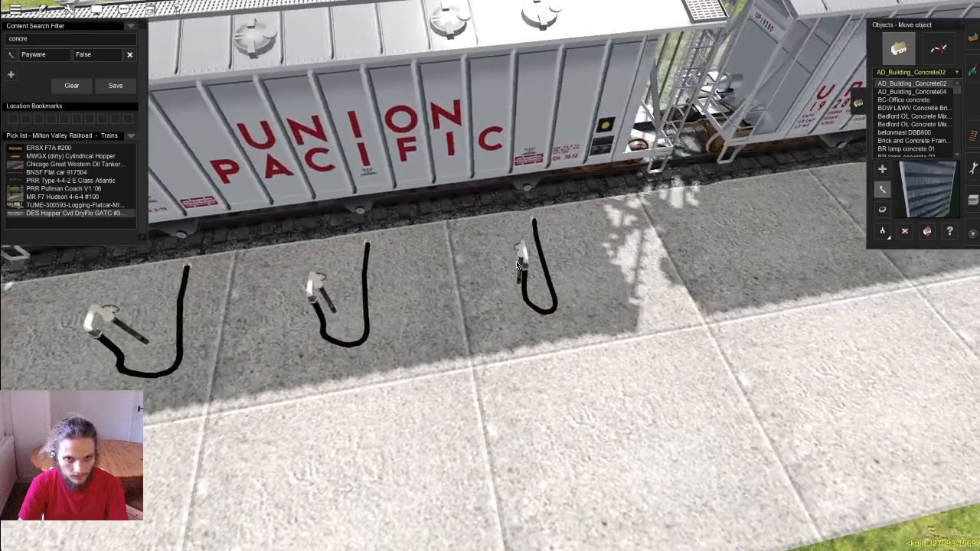
pyautogui.moveTo(521, 266); pyautogui.dragTo(528, 265)
pyautogui.press('a')
pyautogui.press('Right')
pyautogui.scroll(-5, 700, 248)
pyautogui.click(477, 304)
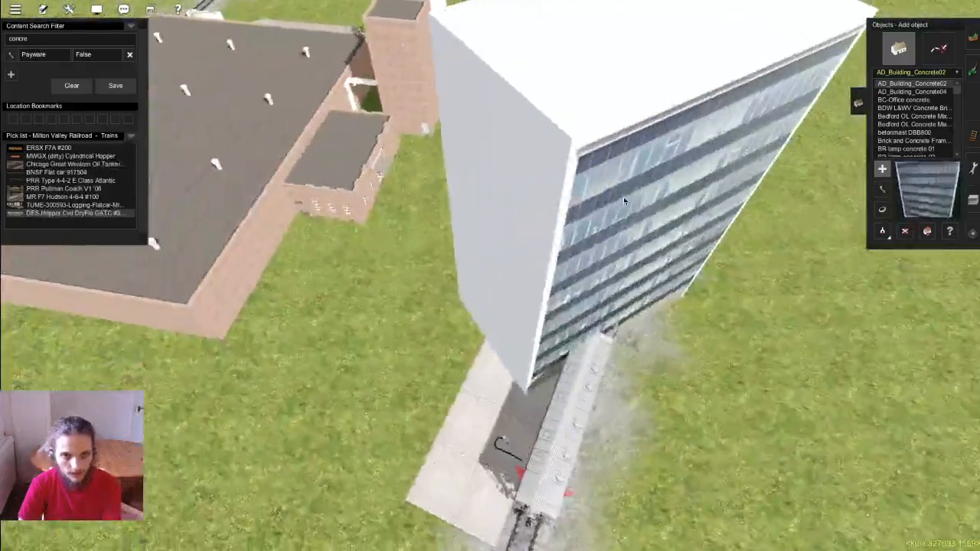
pyautogui.press('Right')
pyautogui.press('d')
pyautogui.click(627, 209)
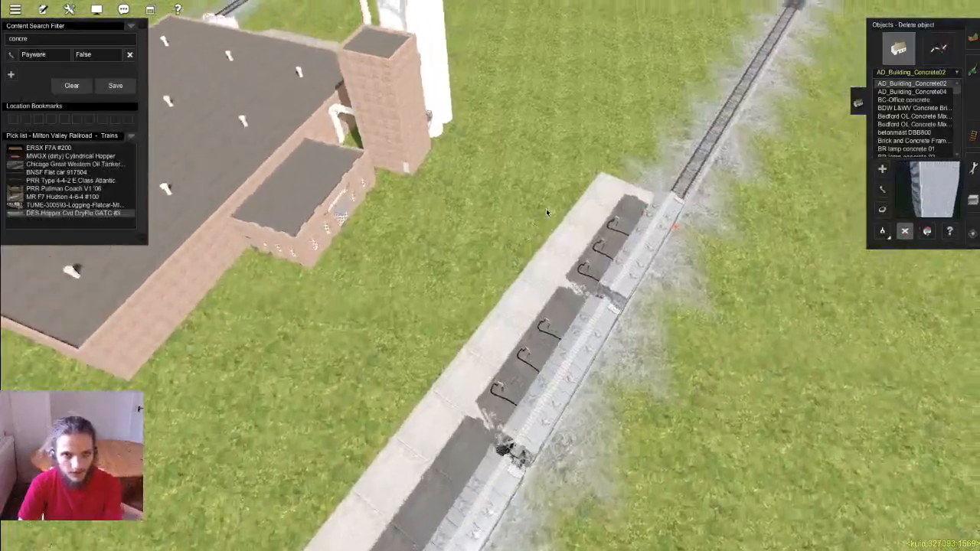
# Step: Examine the hose spacing along the hopper cars and the pad's position relative to the bakery building
pyautogui.press('Right')
pyautogui.rightClick(386, 281)
pyautogui.press('Down')
pyautogui.scroll(3, 392, 266)
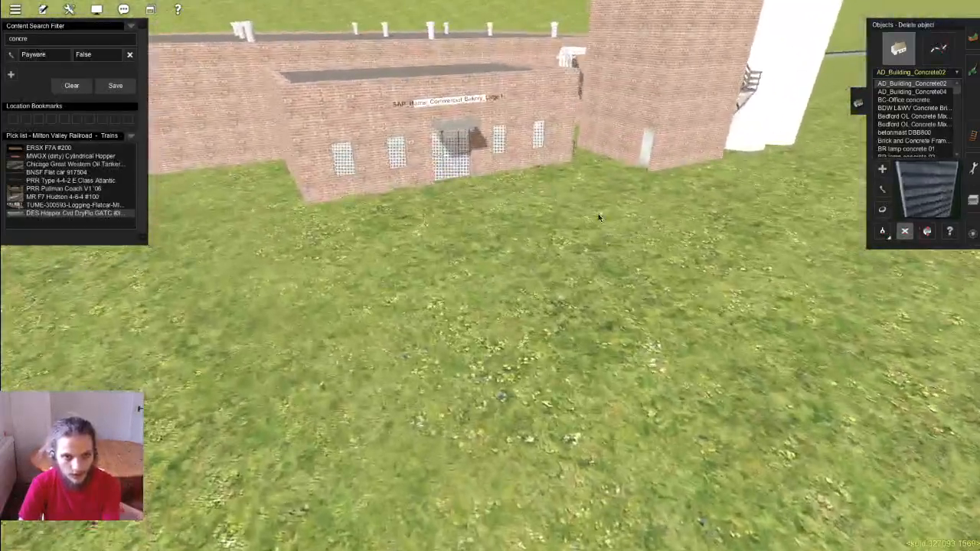
pyautogui.scroll(-5, 599, 217)
pyautogui.press('Right')
pyautogui.press('Right')
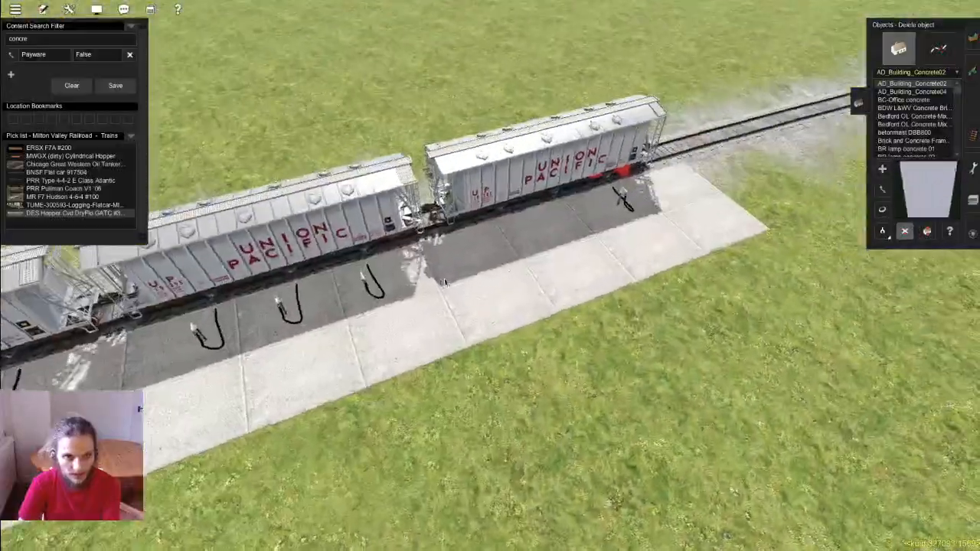
pyautogui.rightClick(414, 296)
pyautogui.scroll(3, 414, 296)
pyautogui.scroll(-5, 413, 296)
pyautogui.press('Right')
pyautogui.scroll(4, 608, 264)
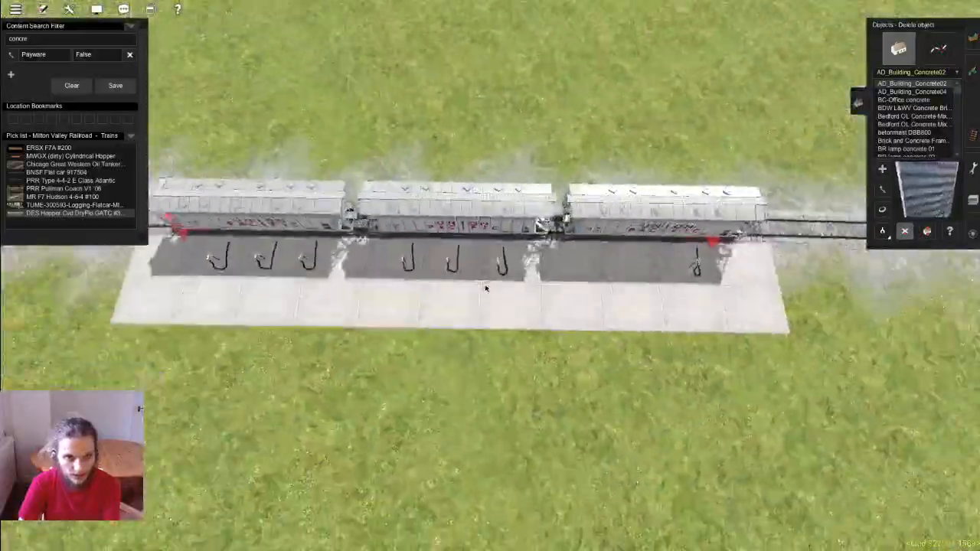
pyautogui.scroll(-5, 608, 263)
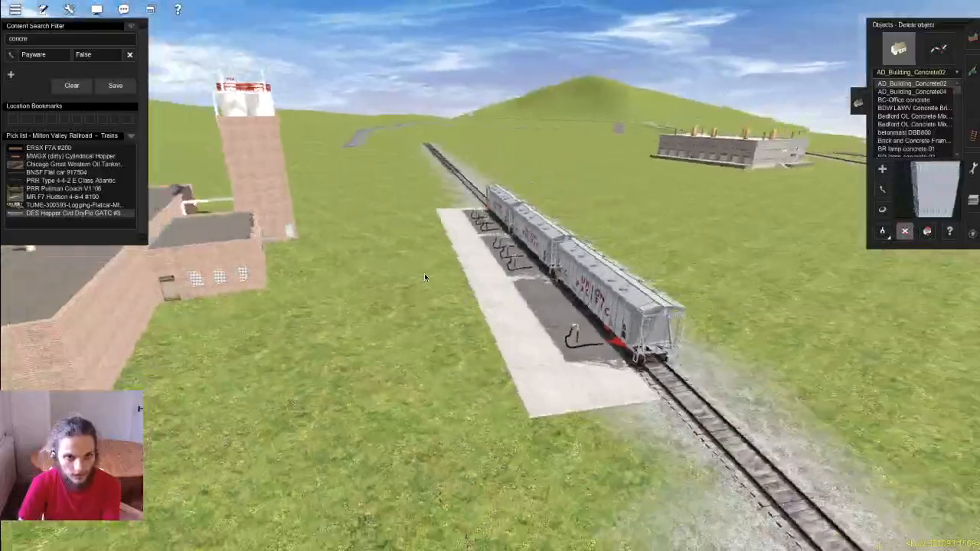
# Step: Arrange three hoses at spaced positions on the pad beside the remaining hopper car
pyautogui.press('Right')
pyautogui.press('Right')
pyautogui.scroll(5, 504, 269)
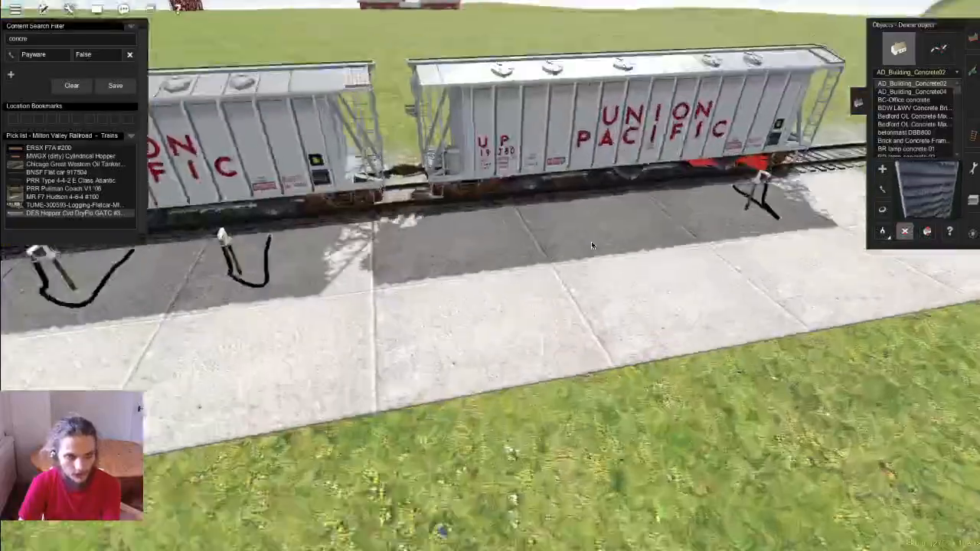
pyautogui.scroll(2, 503, 269)
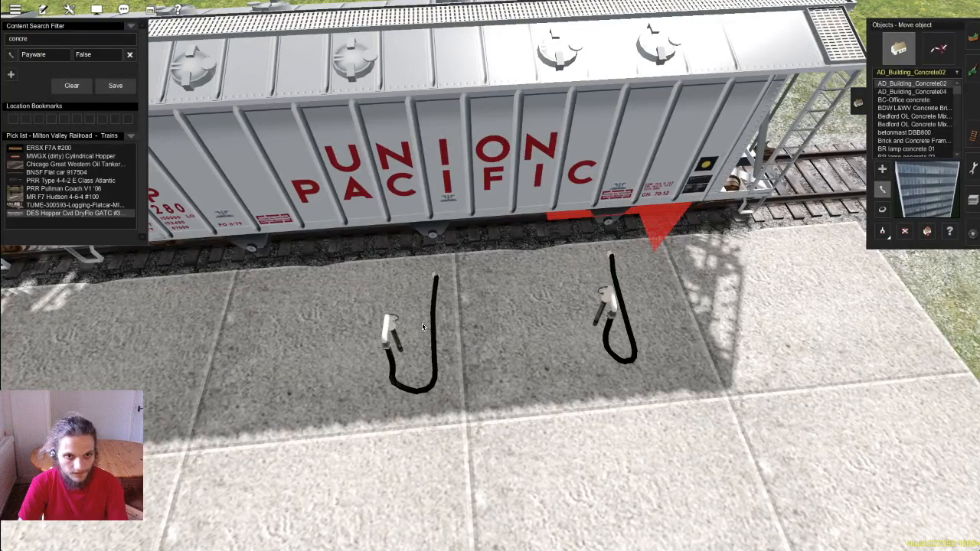
pyautogui.press('r')
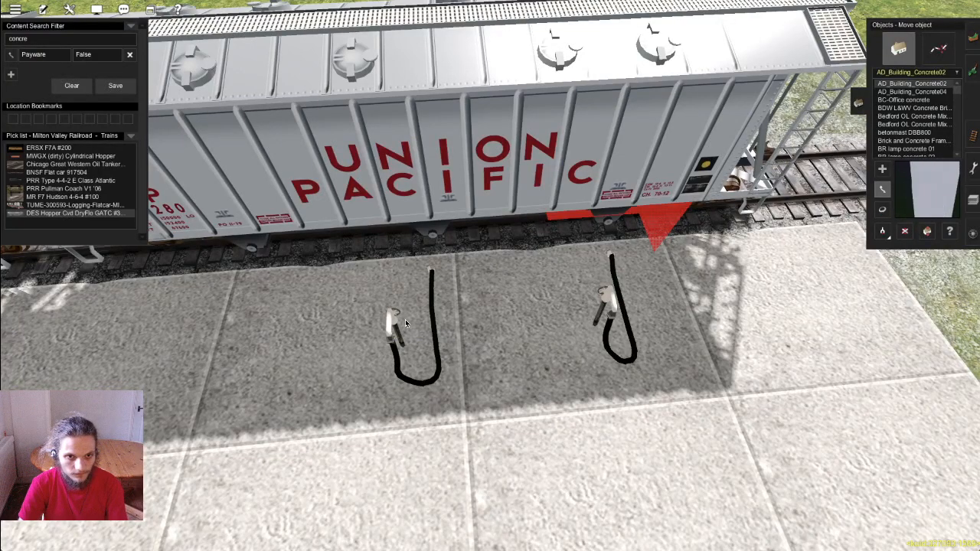
pyautogui.moveTo(369, 289); pyautogui.dragTo(630, 276, button='right')
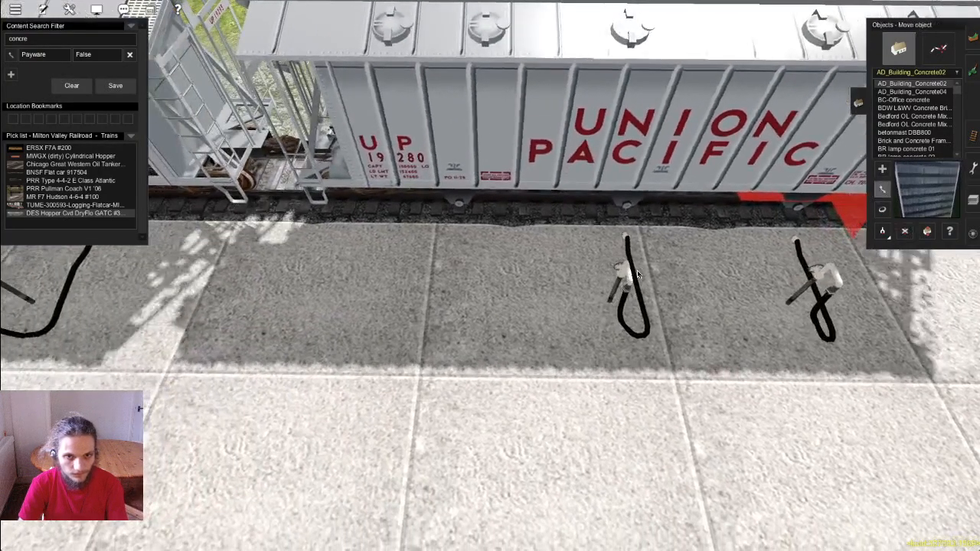
pyautogui.moveTo(440, 275); pyautogui.dragTo(425, 277)
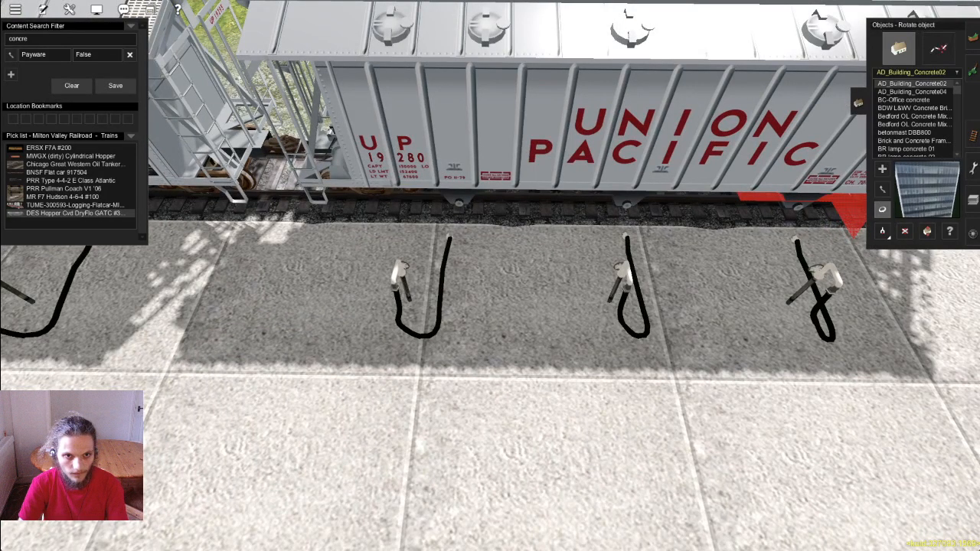
pyautogui.moveTo(625, 260); pyautogui.dragTo(473, 274, button='right')
# Step: Examine the bakery's surroundings and the trackside loading dock with its doors and canopy
pyautogui.scroll(-5, 689, 253)
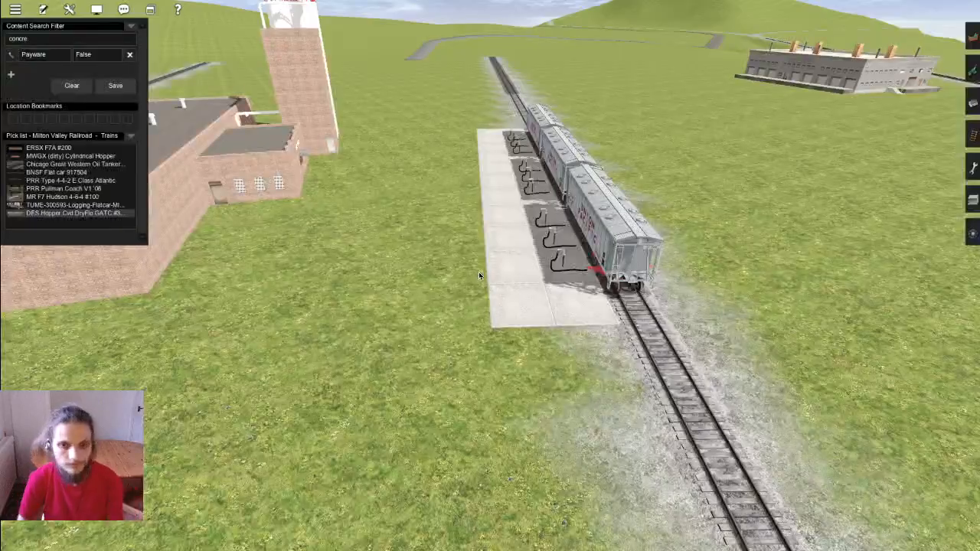
pyautogui.moveTo(479, 271); pyautogui.dragTo(367, 314, button='right')
pyautogui.scroll(3, 367, 317)
pyautogui.scroll(-6, 359, 319)
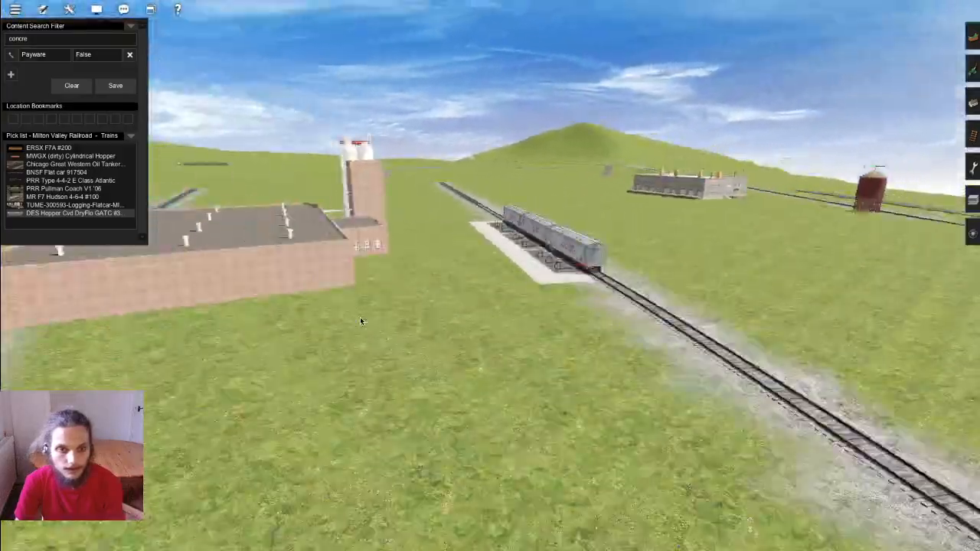
pyautogui.scroll(5, 403, 285)
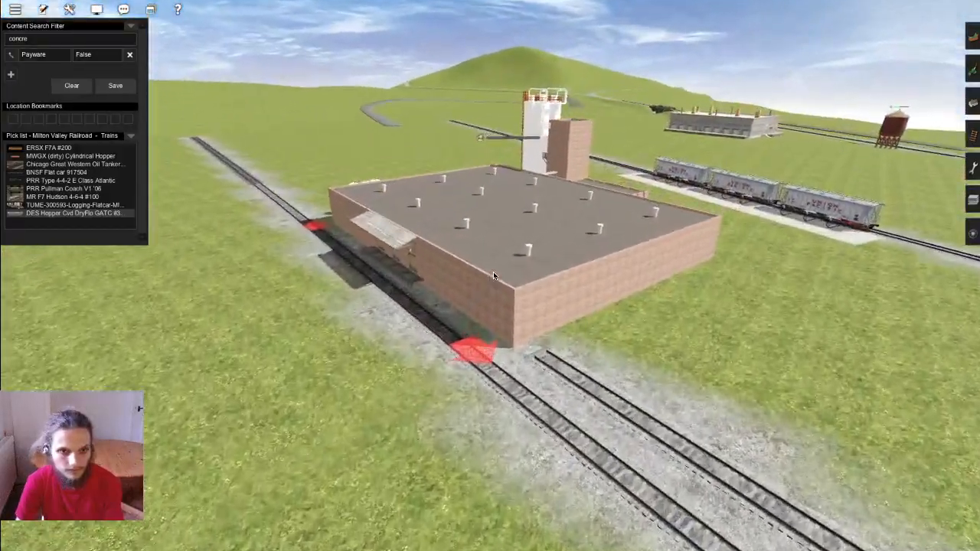
pyautogui.moveTo(493, 275); pyautogui.dragTo(448, 272, button='right')
pyautogui.scroll(5, 522, 265)
pyautogui.scroll(5, 449, 272)
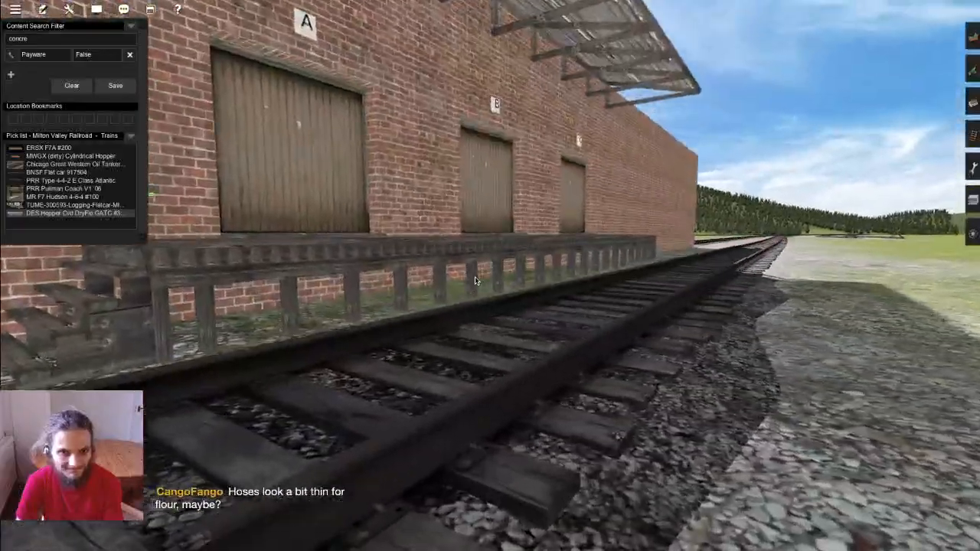
pyautogui.moveTo(474, 280); pyautogui.dragTo(610, 271, button='right')
pyautogui.scroll(-10, 611, 270)
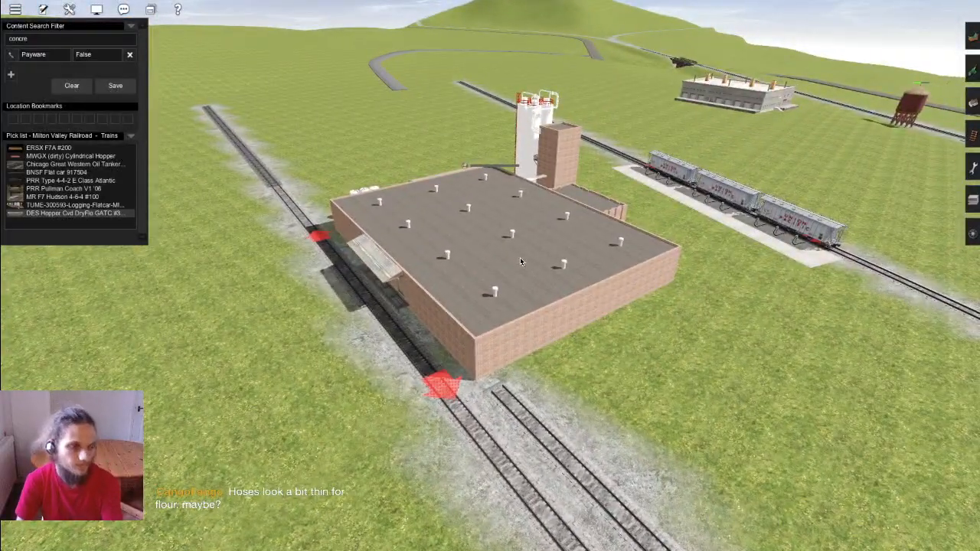
# Step: Inspect the row of unloading hoses beside the hopper cars from ground level
pyautogui.rightClick(568, 232)
pyautogui.scroll(8, 571, 262)
pyautogui.moveTo(571, 263); pyautogui.dragTo(501, 311, button='right')
pyautogui.scroll(3, 502, 307)
pyautogui.scroll(-5, 505, 314)
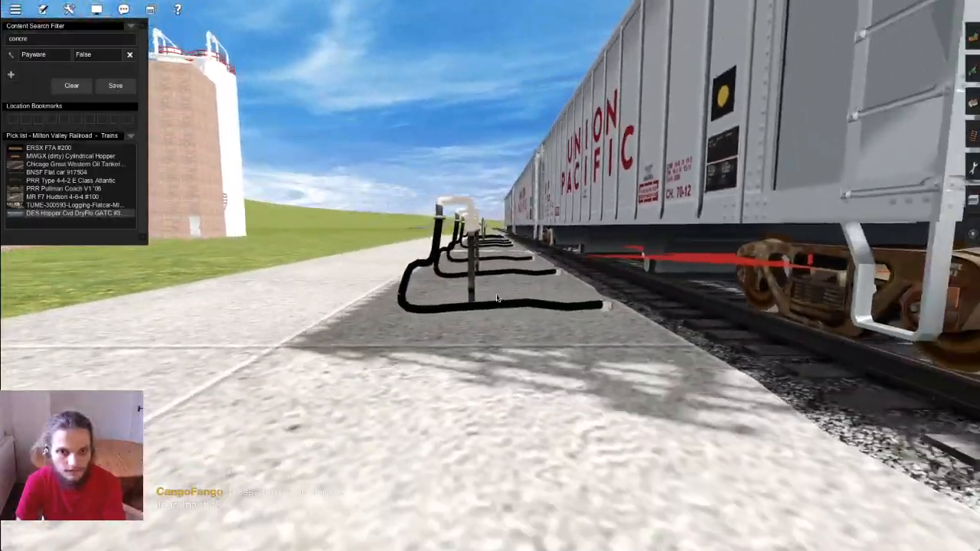
# Step: Examine the hose ends, valves and outlet alignment along the hopper cars from close up
pyautogui.press('w')
pyautogui.press('s')
pyautogui.press('d')
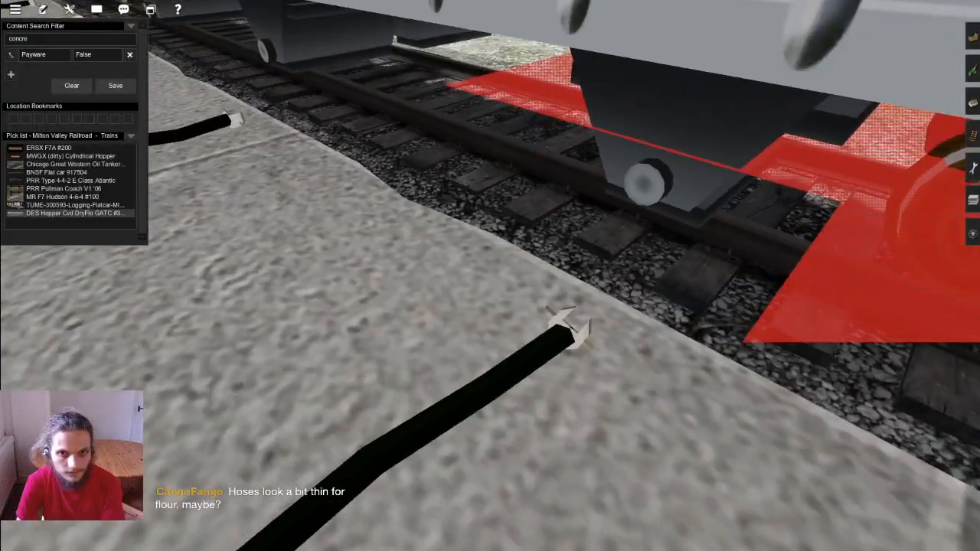
pyautogui.press('d')
pyautogui.press('Up')
pyautogui.press('Left')
pyautogui.press('Down')
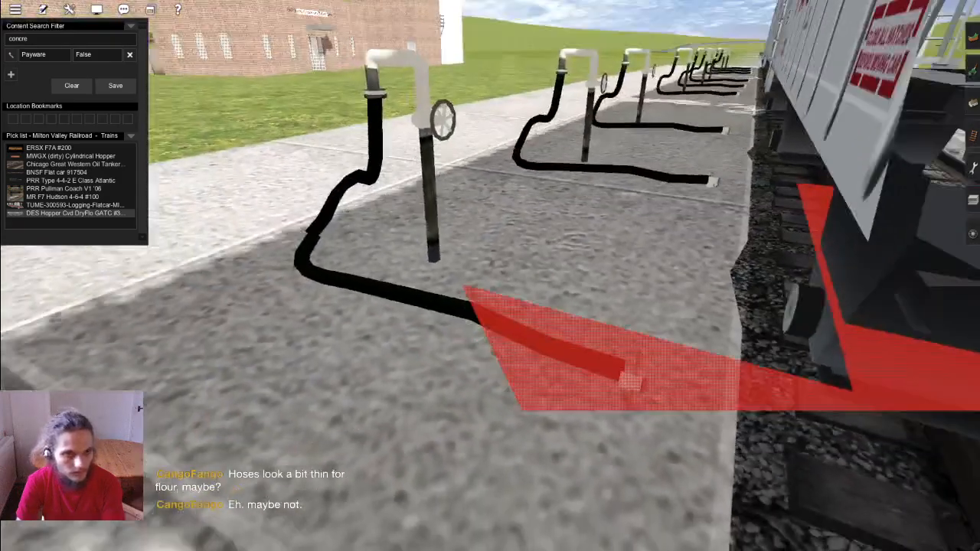
pyautogui.press('w')
pyautogui.press('Down')
pyautogui.press('Right')
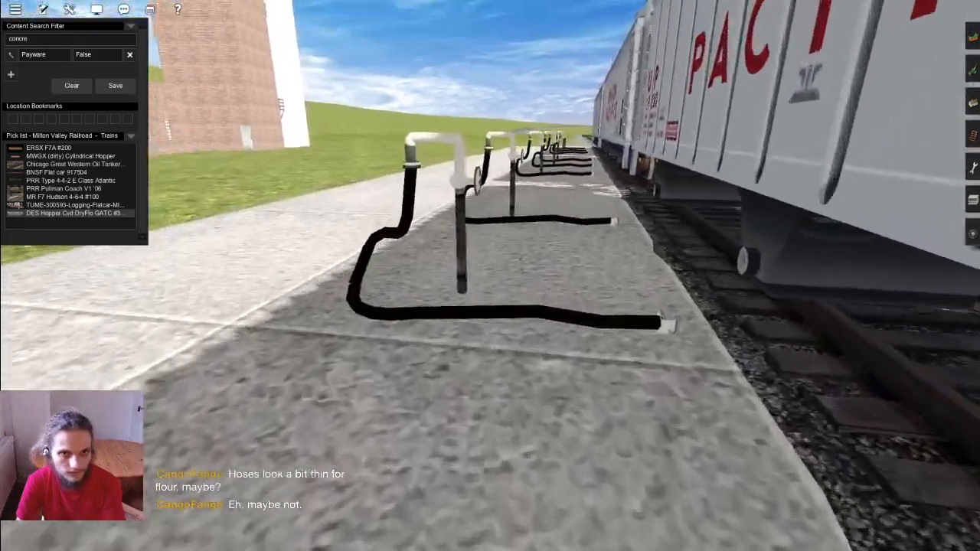
pyautogui.press('w')
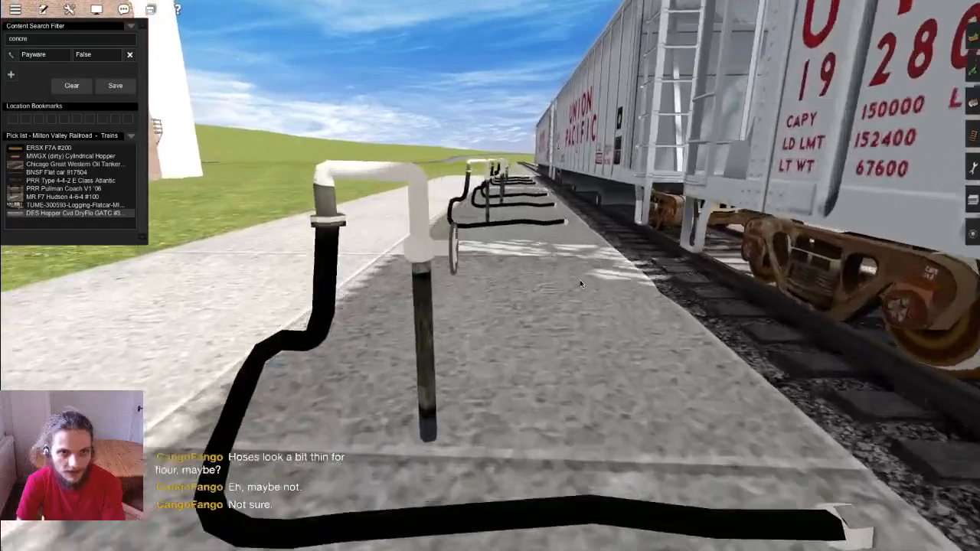
# Step: Clear the content search text and view the coupling between two hopper cars from the far side of the track
pyautogui.press('w')
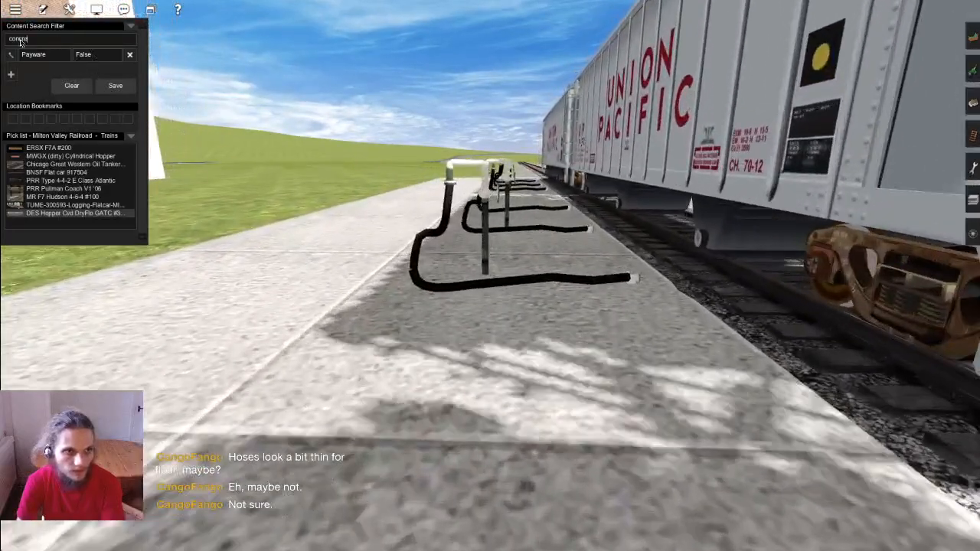
pyautogui.press('w')
pyautogui.moveTo(580, 310); pyautogui.dragTo(428, 348, button='right')
pyautogui.press('d')
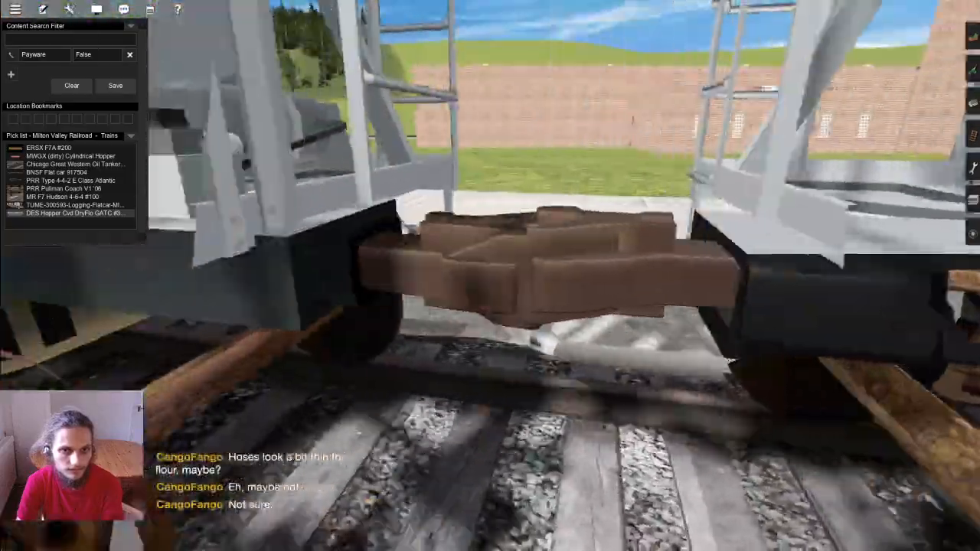
pyautogui.press('s')
pyautogui.press('w')
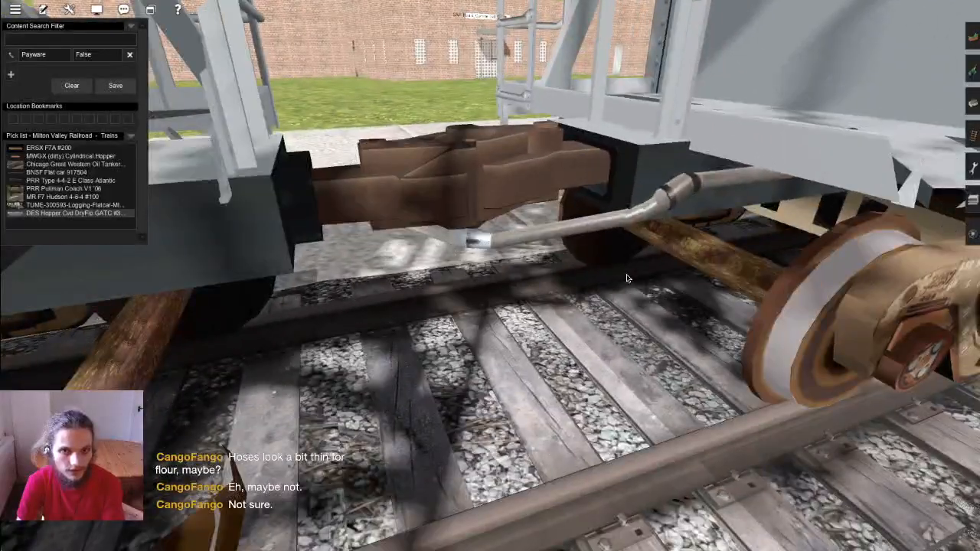
# Step: Return to the roaming camera above the hopper cars and bring up the list of spline objects
pyautogui.hotkey('alt', 'y')
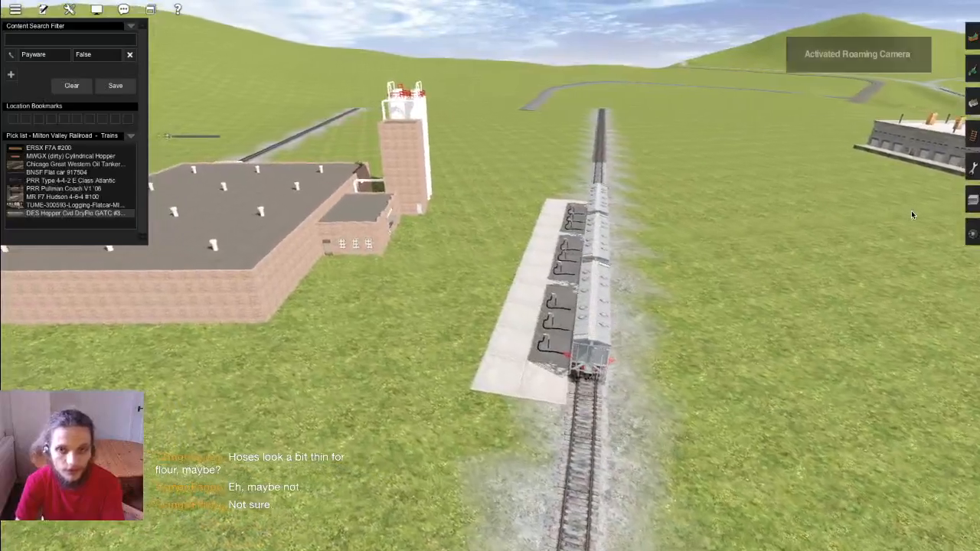
pyautogui.moveTo(558, 320); pyautogui.dragTo(943, 110, button='right')
pyautogui.click(971, 103)
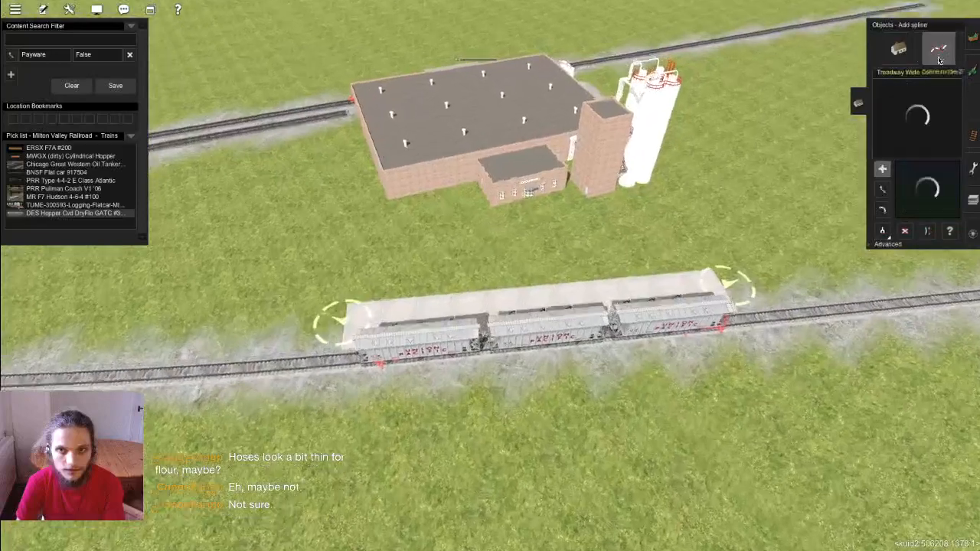
pyautogui.click(929, 72)
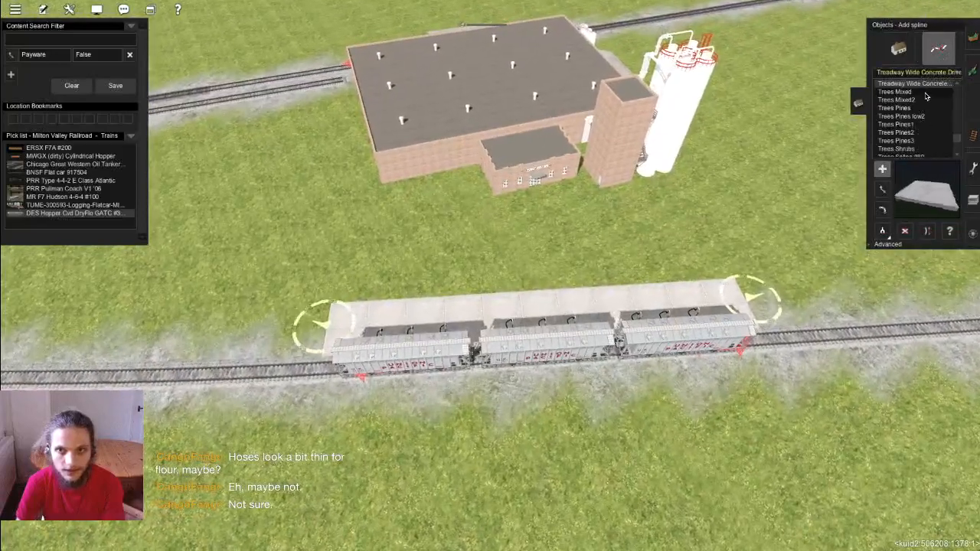
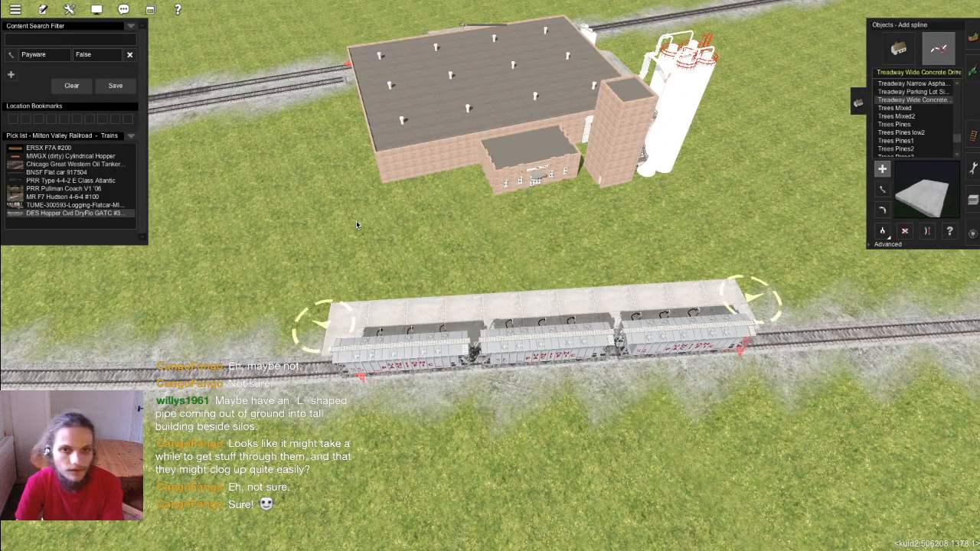
# Step: Examine the open ground between the bakery's brick tower and the concrete unloading pad
pyautogui.rightClick(558, 280)
pyautogui.scroll(3, 507, 267)
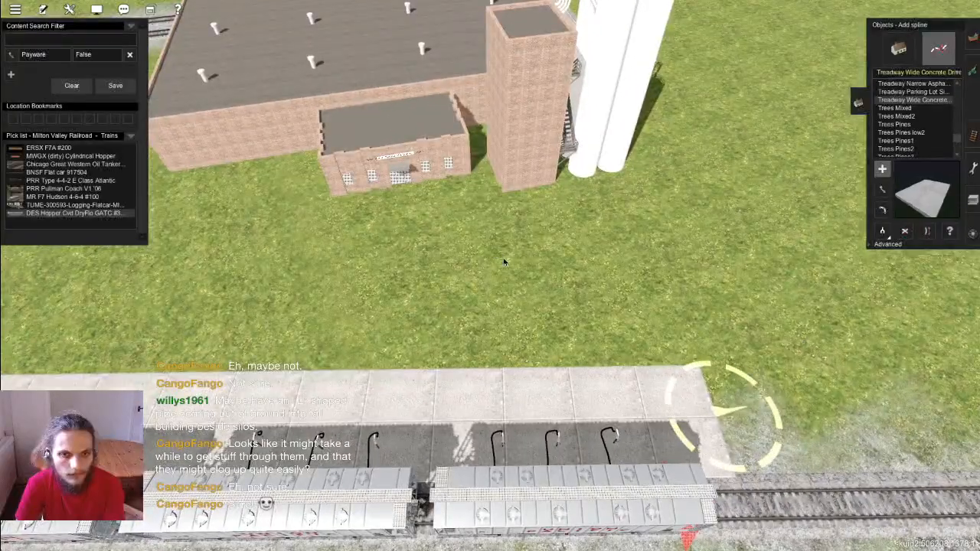
pyautogui.scroll(2, 498, 253)
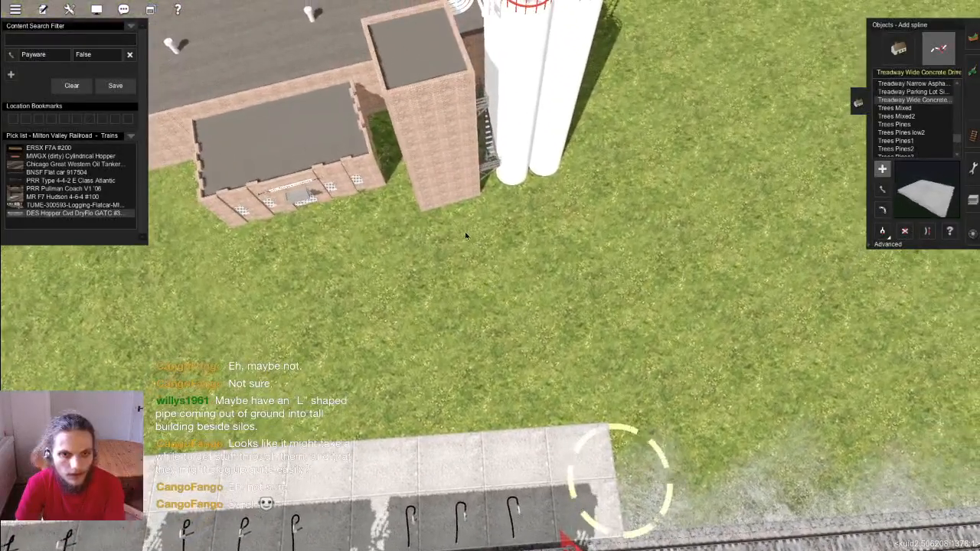
pyautogui.moveTo(447, 221); pyautogui.dragTo(574, 311, button='right')
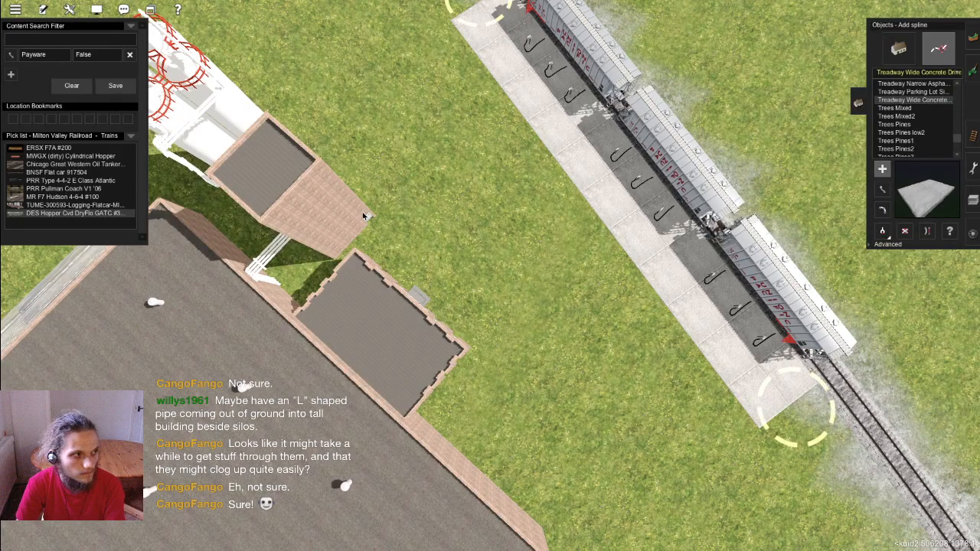
pyautogui.moveTo(365, 216); pyautogui.dragTo(46, 38, button='right')
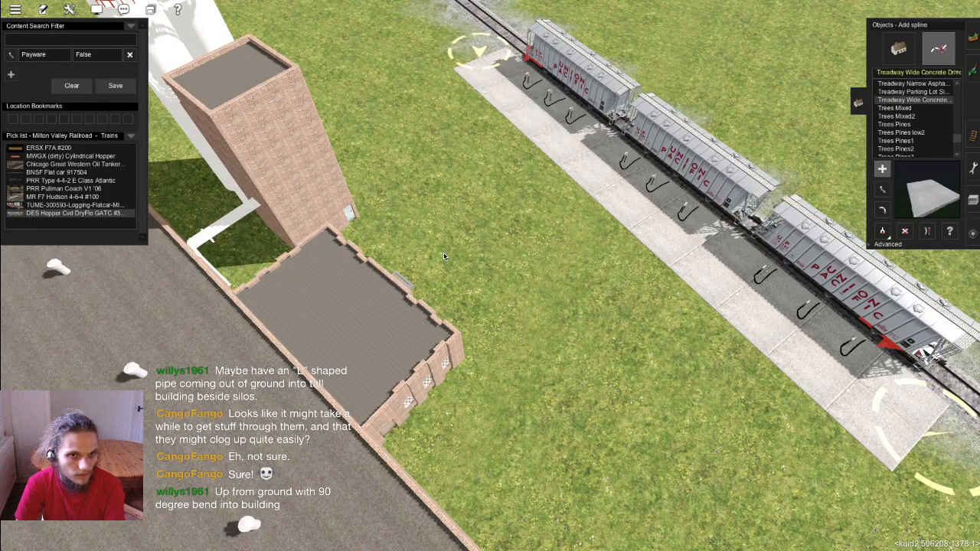
pyautogui.press('Down')
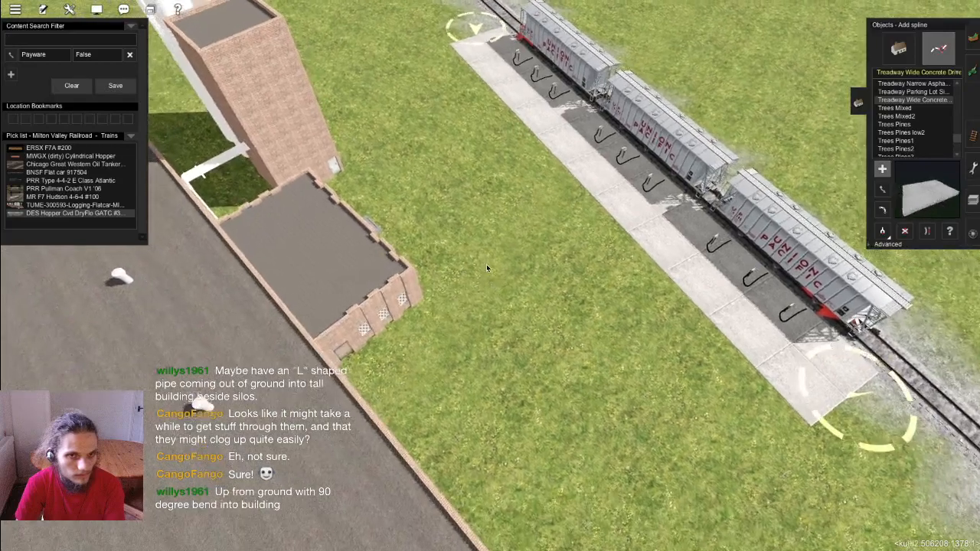
pyautogui.press('Down')
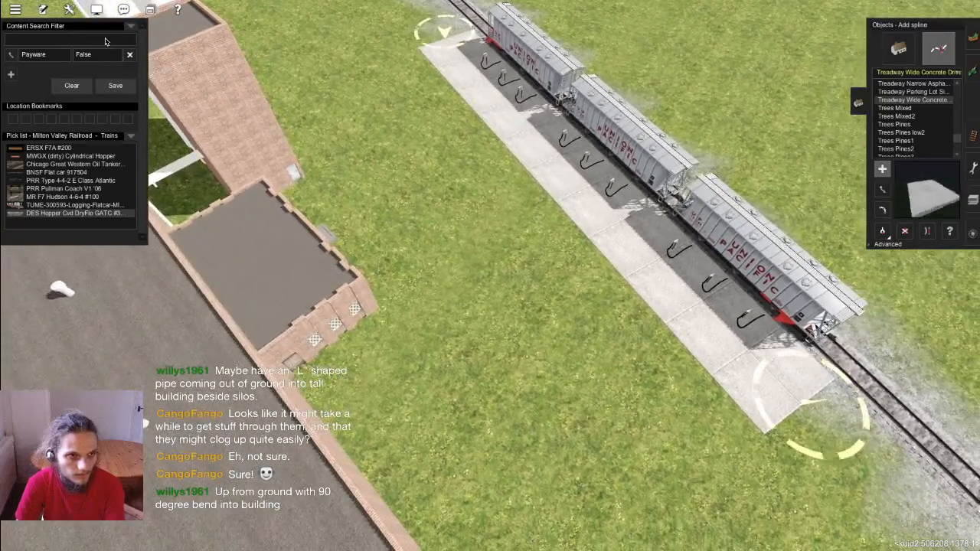
# Step: Filter the spline objects by "steam pipe" and try out a spline on the grass
pyautogui.press('Up')
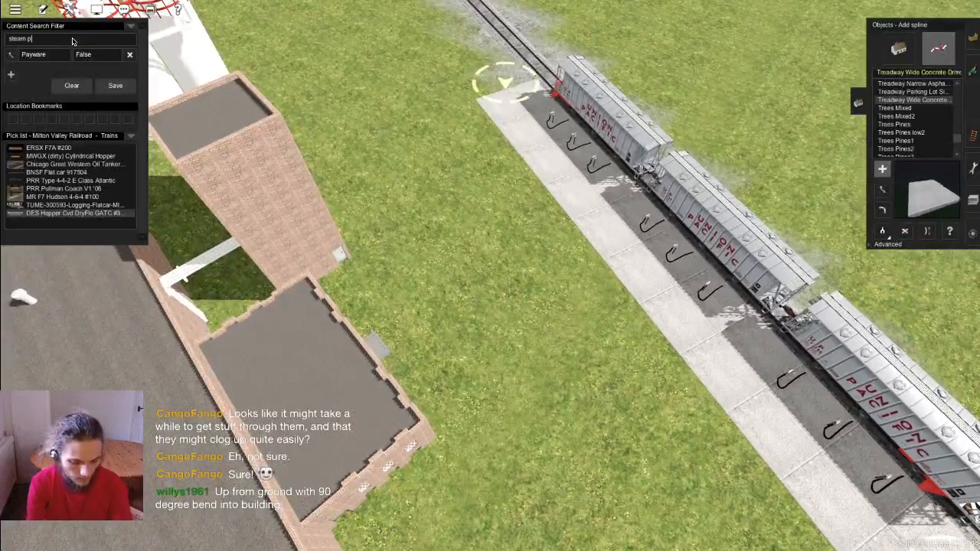
pyautogui.click(530, 332)
pyautogui.scroll(3, 530, 332)
pyautogui.hotkey('ctrl', 'z')
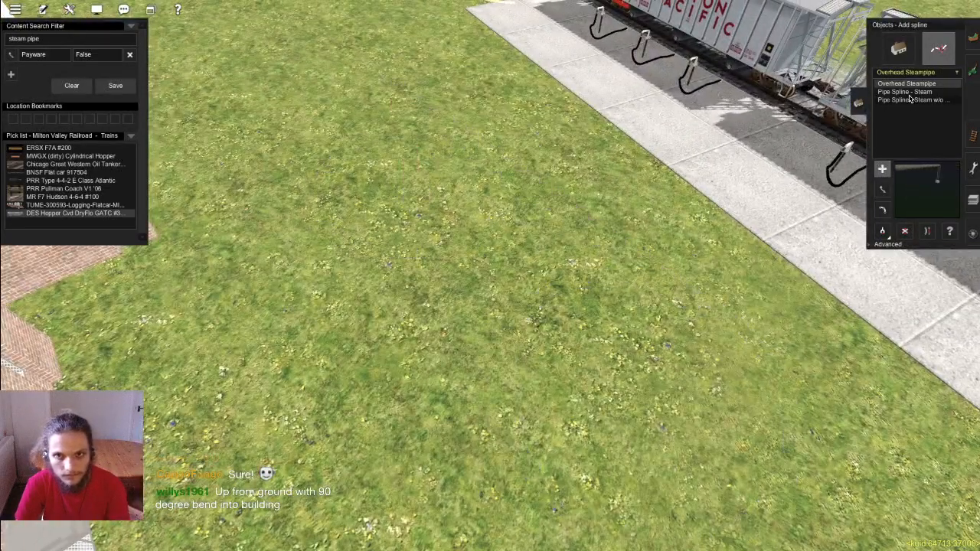
# Step: Try out the Pipe Spline - Steam and Overhead Steampipe splines on the grass beside the pad
pyautogui.click(907, 92)
pyautogui.click(628, 346)
pyautogui.hotkey('ctrl', 'z')
pyautogui.click(907, 83)
pyautogui.click(532, 191)
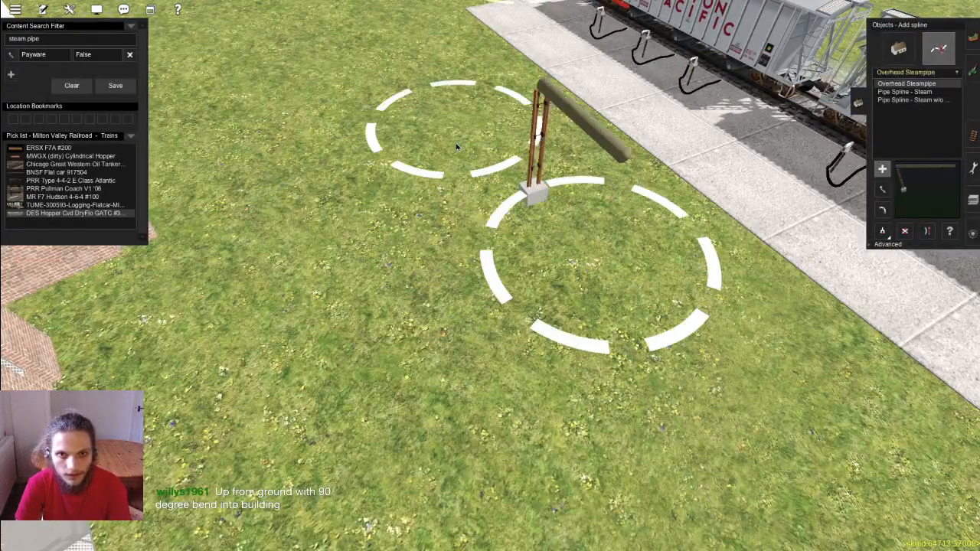
pyautogui.hotkey('ctrl', 'z')
# Step: Lay an Overhead Steampipe from the concrete pad across the grass, bending into the bakery's brick tower beside the silos
pyautogui.moveTo(505, 150); pyautogui.dragTo(509, 353, button='right')
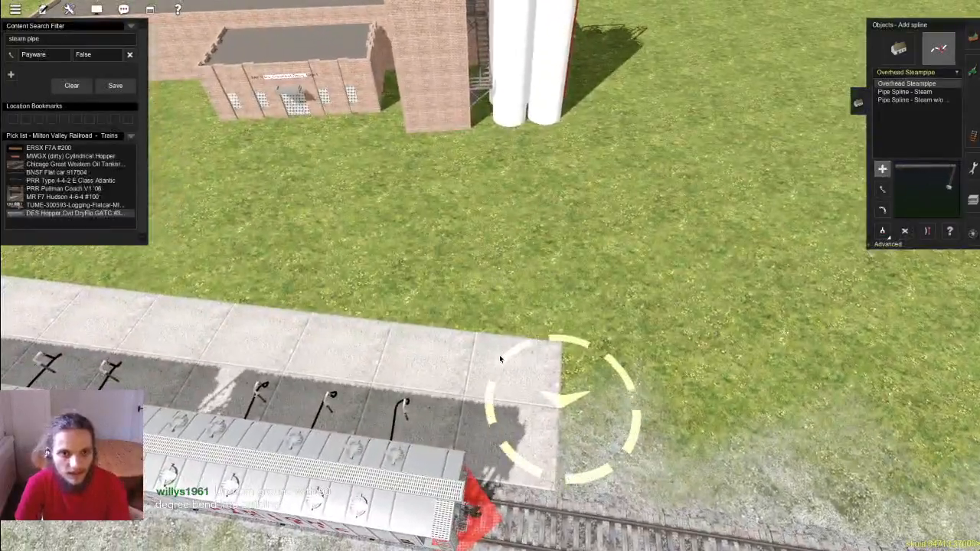
pyautogui.moveTo(460, 330); pyautogui.dragTo(493, 335, button='right')
pyautogui.moveTo(506, 417); pyautogui.dragTo(546, 163)
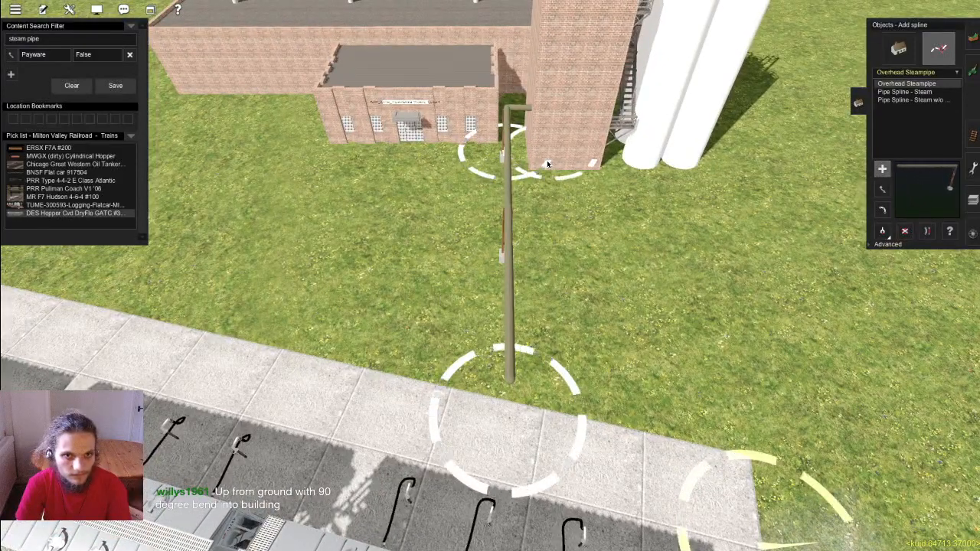
pyautogui.rightClick(476, 334)
# Step: Insert a spline point in the overhead steam pipe at its middle support
pyautogui.press('Left')
pyautogui.scroll(3, 573, 344)
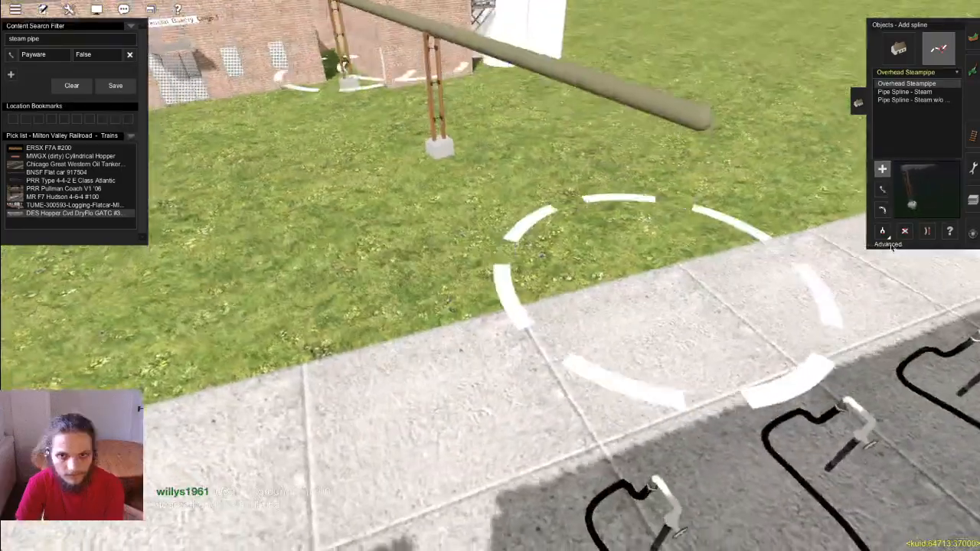
pyautogui.click(888, 244)
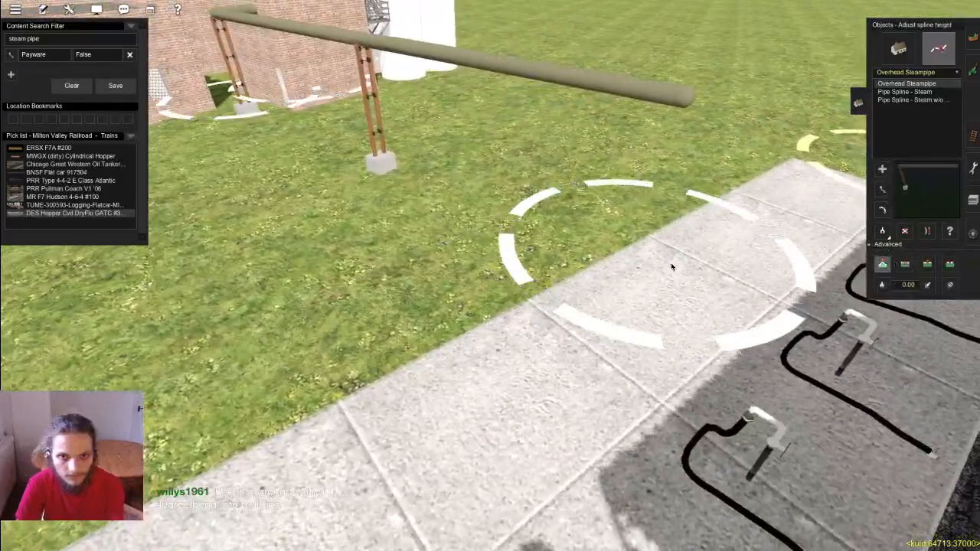
pyautogui.scroll(-3, 605, 279)
pyautogui.press('Up')
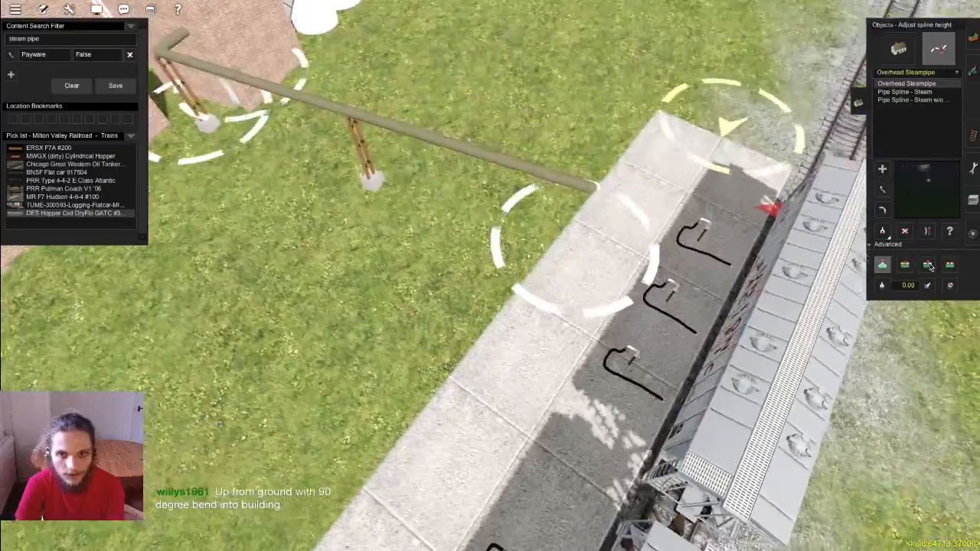
pyautogui.click(926, 264)
pyautogui.scroll(3, 427, 176)
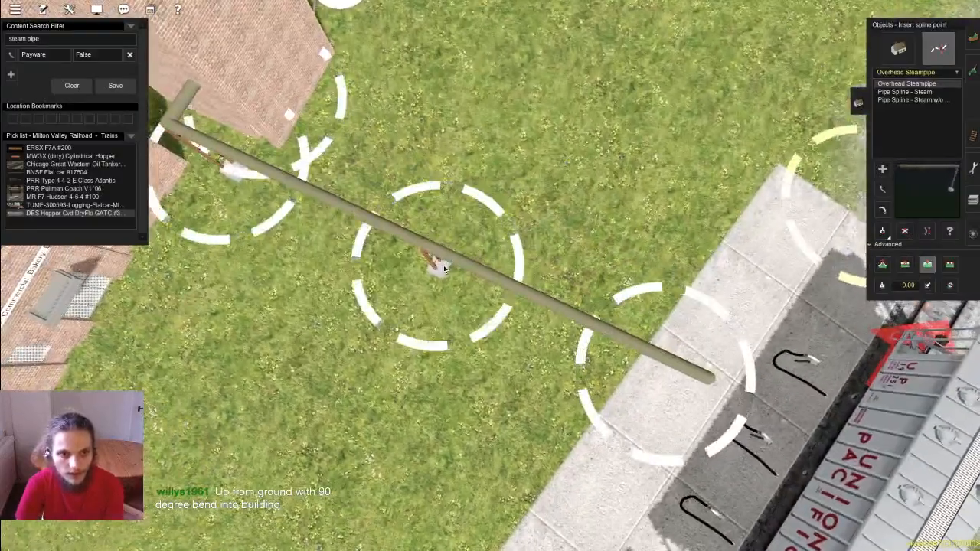
pyautogui.press('Down')
# Step: Split the steam pipe at its middle support and lower its end at the concrete pad
pyautogui.click(882, 265)
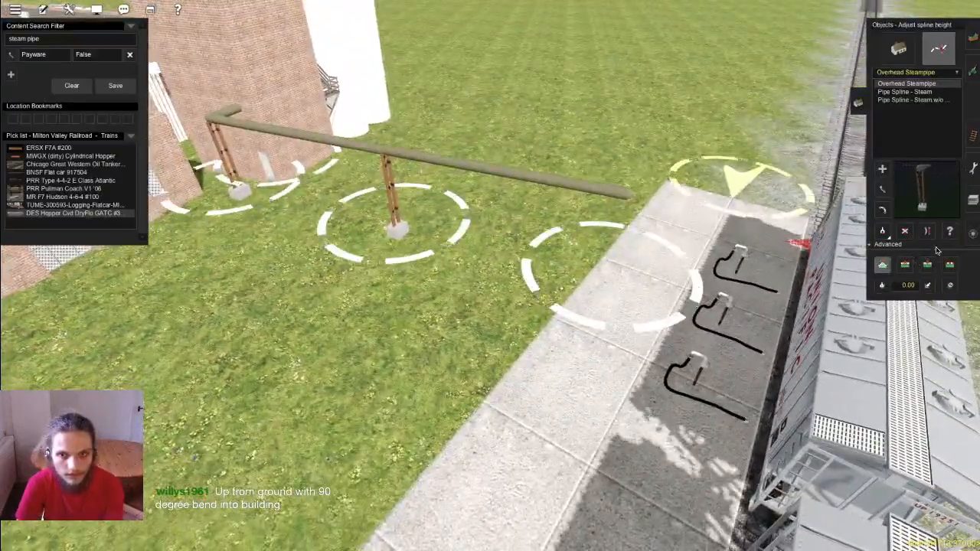
pyautogui.click(906, 264)
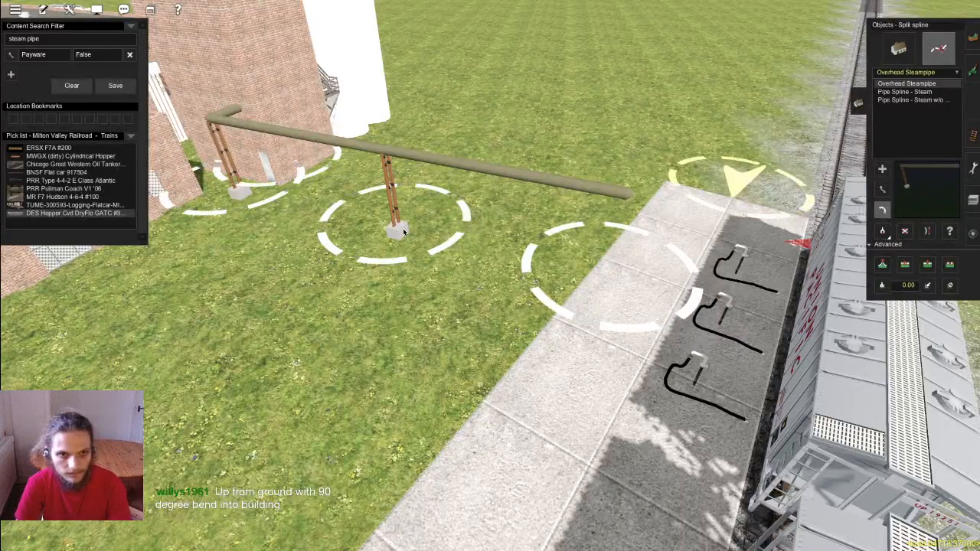
pyautogui.moveTo(605, 287); pyautogui.dragTo(605, 317)
pyautogui.press('Down')
pyautogui.press('Up')
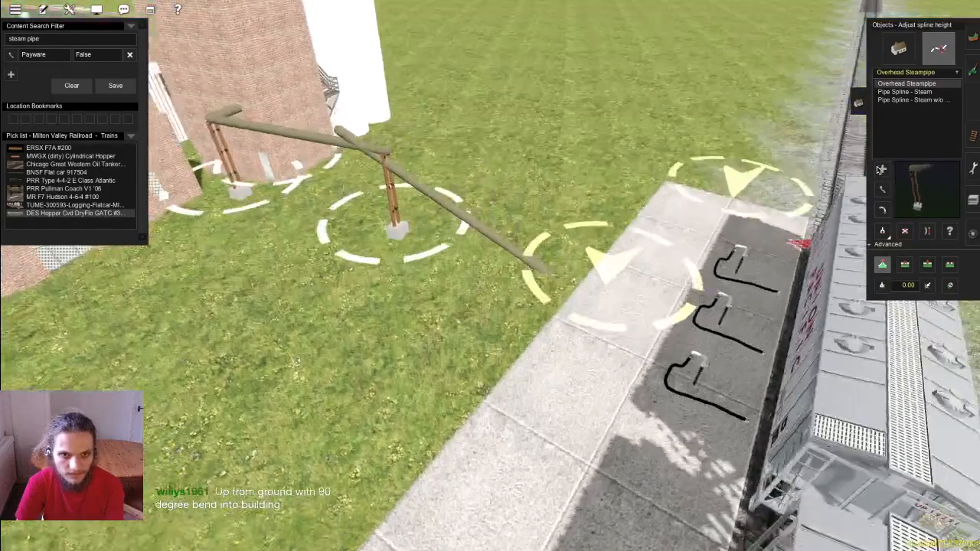
# Step: Try to move the steam pipe's middle spline point towards the concrete pad
pyautogui.press('m')
pyautogui.moveTo(432, 243); pyautogui.dragTo(501, 291)
pyautogui.press('Left')
pyautogui.press('Down')
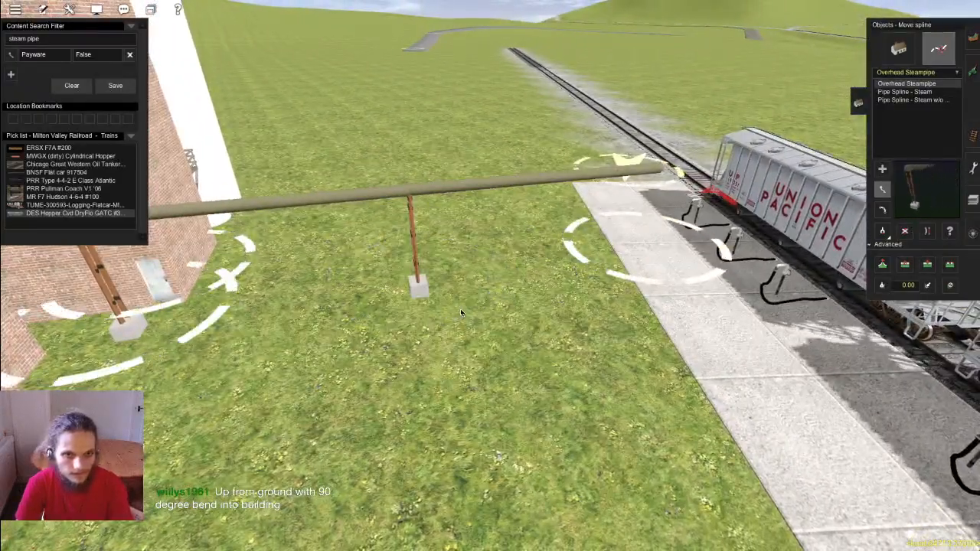
# Step: Examine the overhead steam pipe's run between the brick tower and the concrete pad from several angles
pyautogui.press('Left')
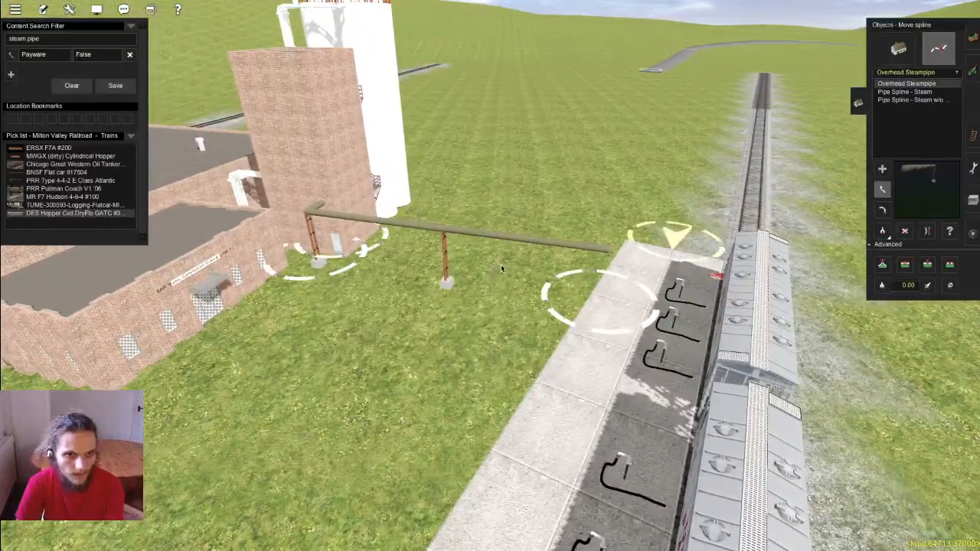
pyautogui.press('Left')
pyautogui.press('Up')
pyautogui.scroll(3, 491, 273)
pyautogui.press('Left')
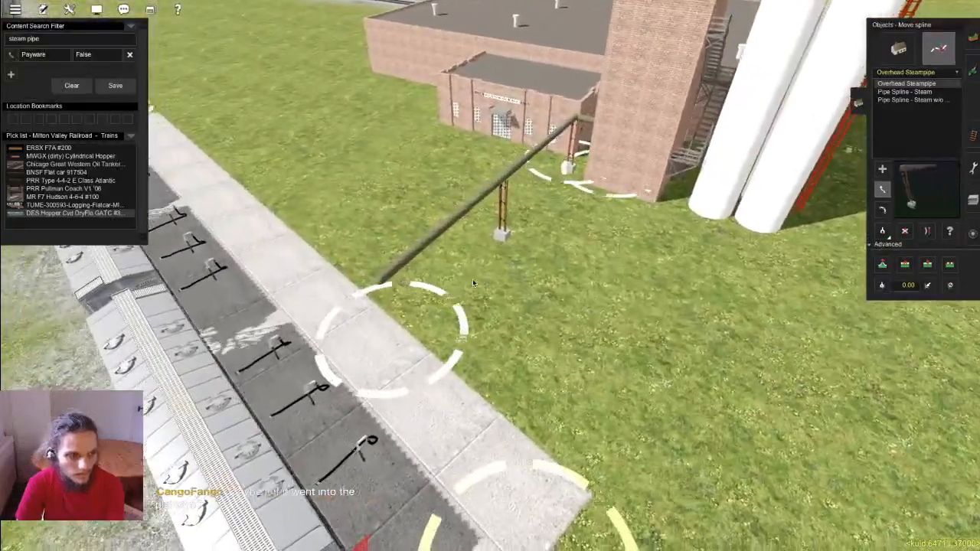
pyautogui.press('Left')
pyautogui.press('Left')
pyautogui.press('Down')
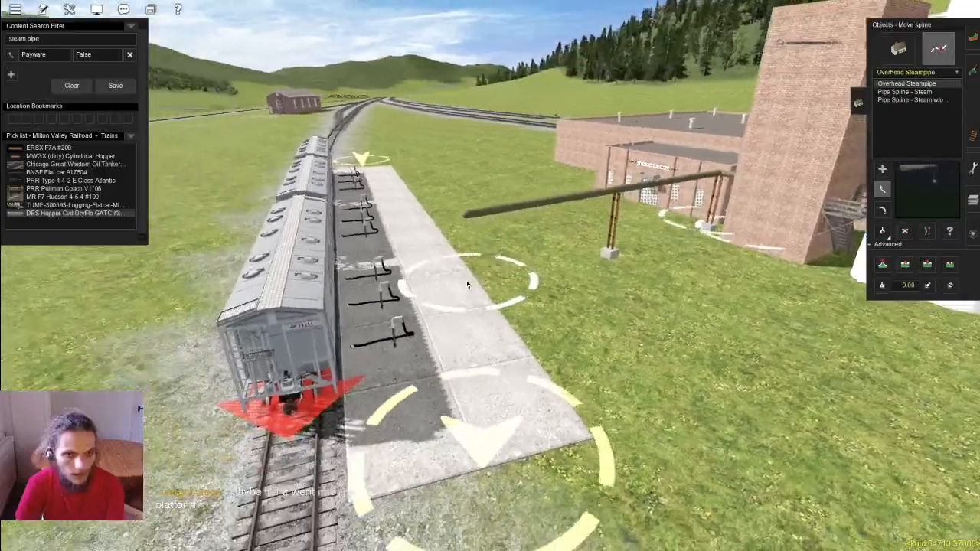
pyautogui.press('Left')
pyautogui.scroll(3, 467, 284)
pyautogui.scroll(-3, 730, 270)
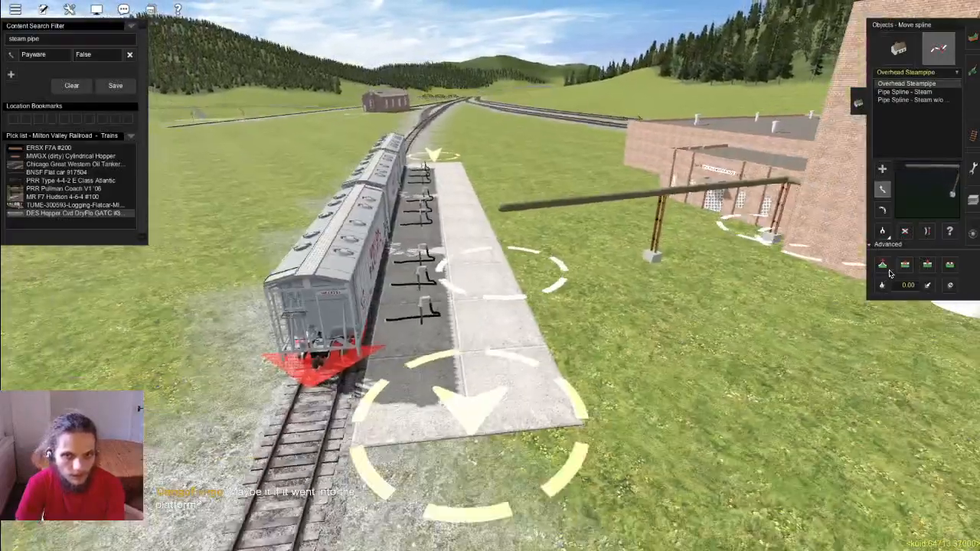
# Step: Lower the steam pipe's pad-side end so the pipe slopes from the brick tower down to the concrete pad
pyautogui.click(883, 265)
pyautogui.moveTo(501, 266); pyautogui.dragTo(502, 273)
pyautogui.scroll(3, 502, 272)
pyautogui.press('Left')
pyautogui.scroll(2, 534, 269)
pyautogui.scroll(-3, 540, 271)
pyautogui.press('Down')
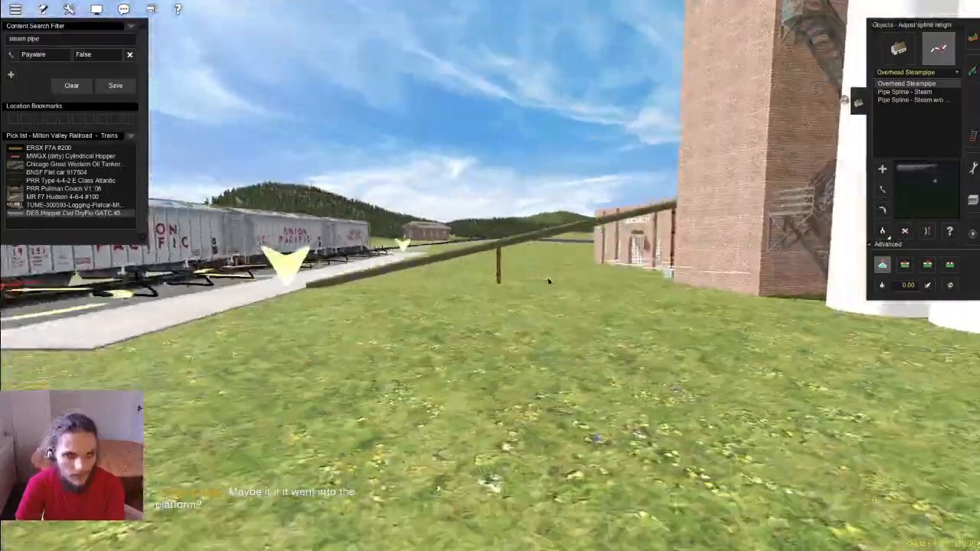
# Step: Try to shift the overhead steam pipe's tower-side end away from the bakery wall and adjust its height
pyautogui.press('Up')
pyautogui.press('Left')
pyautogui.press('Left')
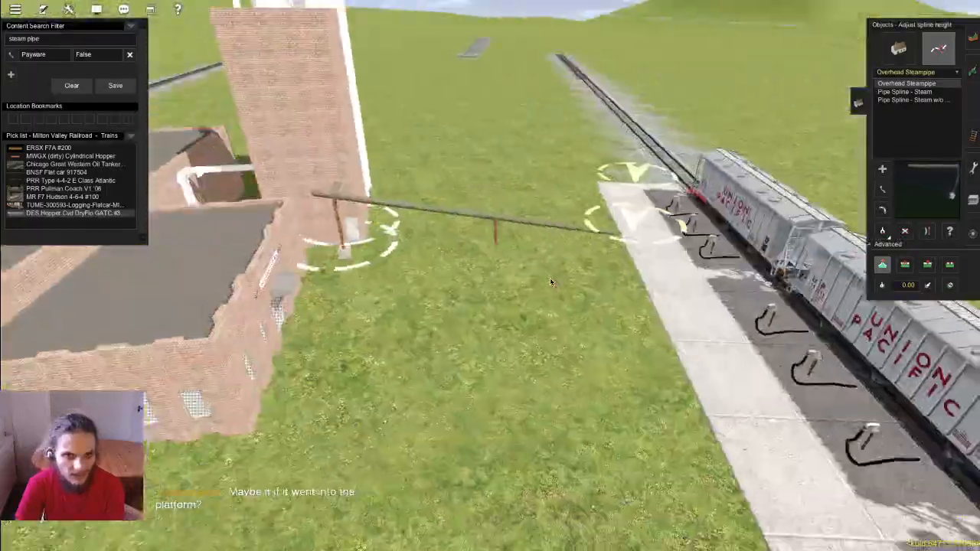
pyautogui.press('Down')
pyautogui.press('Up')
pyautogui.rightClick(333, 271)
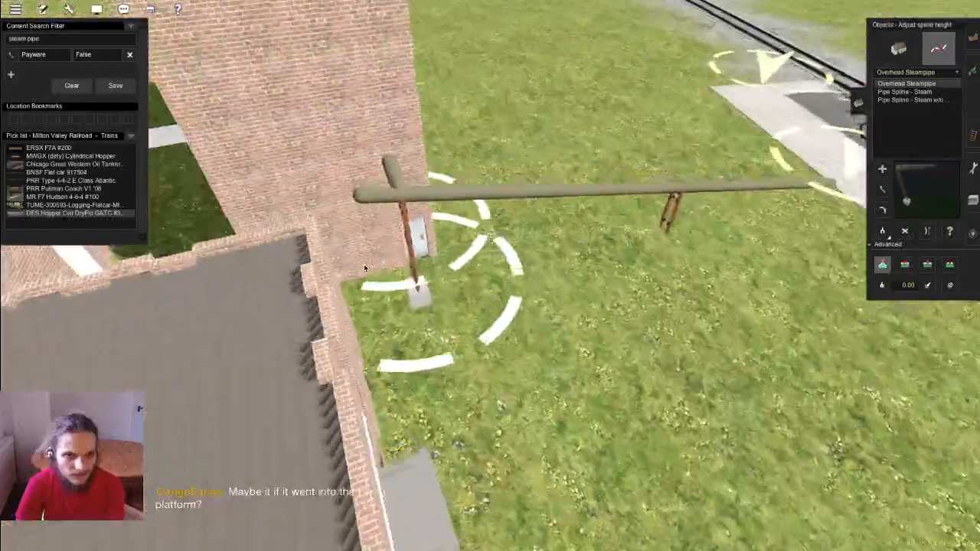
pyautogui.press('m')
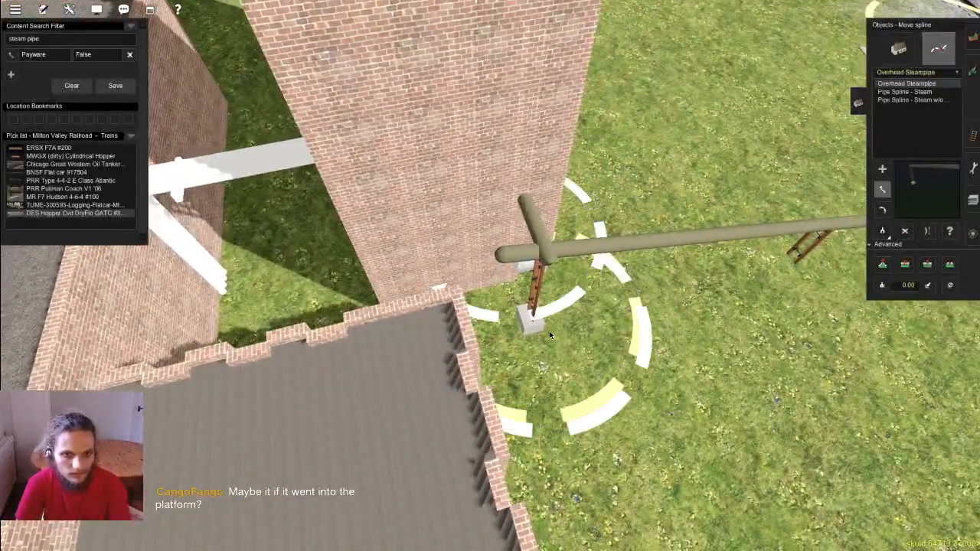
pyautogui.moveTo(528, 301); pyautogui.dragTo(560, 314)
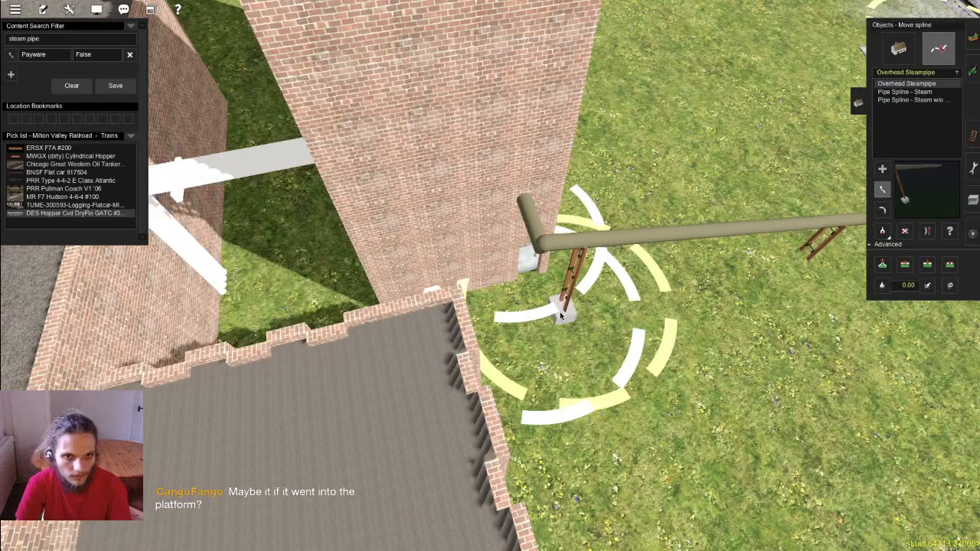
pyautogui.press('h')
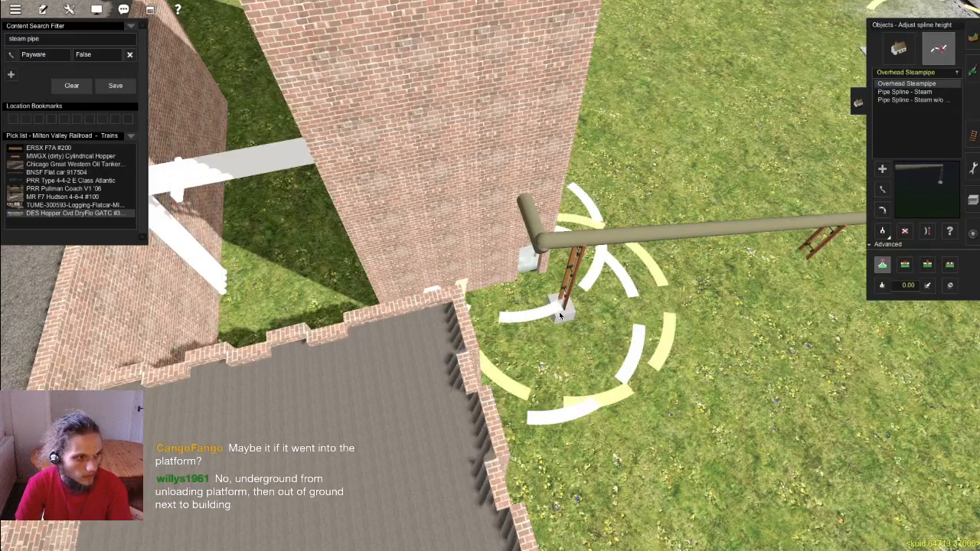
pyautogui.moveTo(559, 313); pyautogui.dragTo(571, 301)
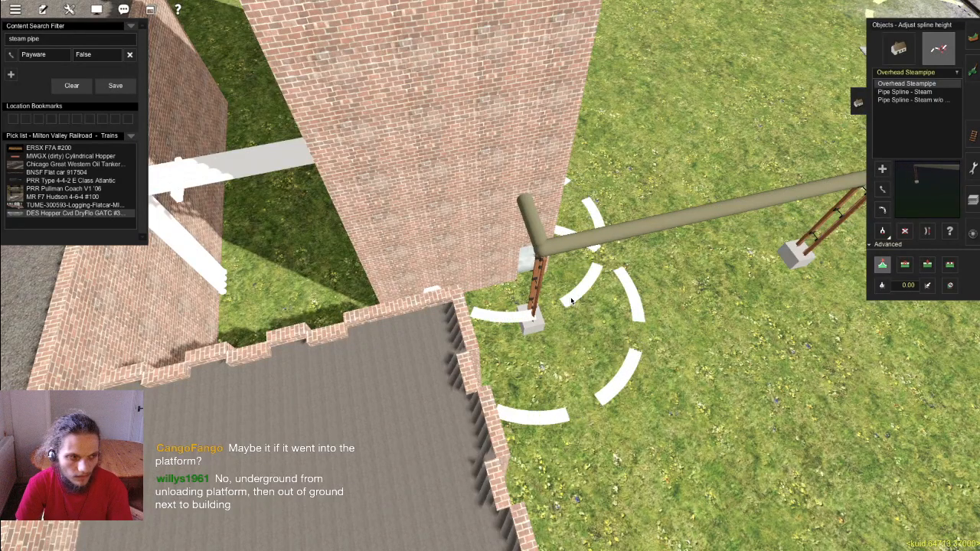
# Step: Delete the overhead steam pipe between the brick tower and the concrete pad, including the short stub at the tower
pyautogui.rightClick(698, 227)
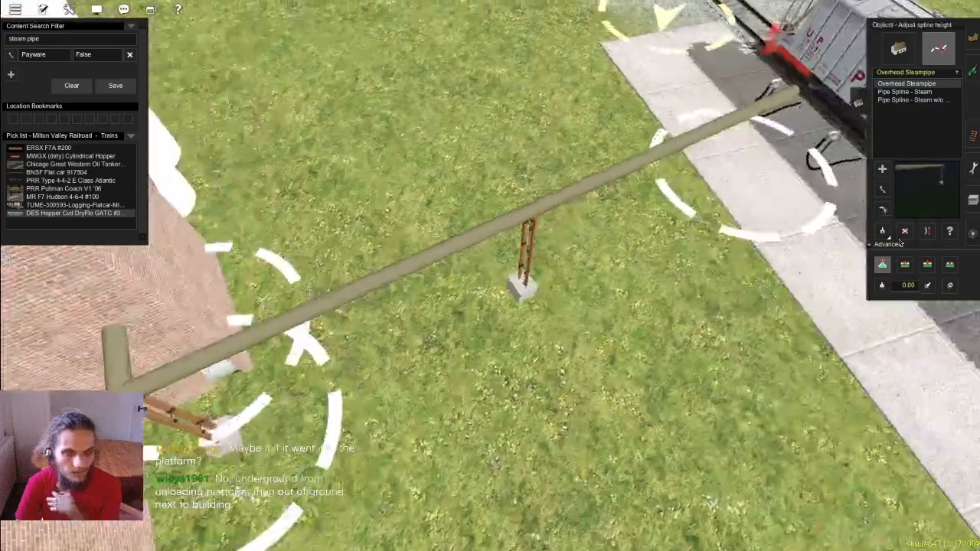
pyautogui.press('d')
pyautogui.click(441, 311)
pyautogui.rightClick(170, 387)
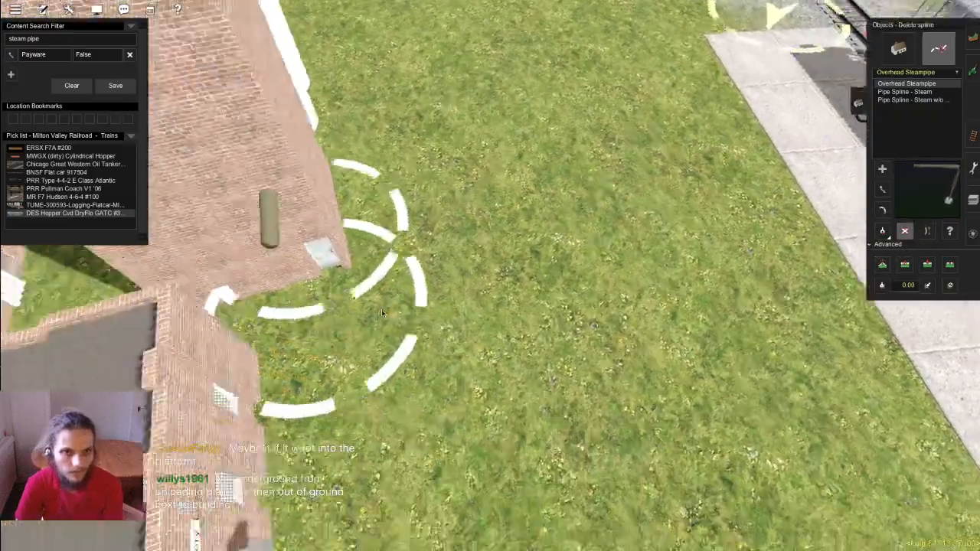
pyautogui.press('Left')
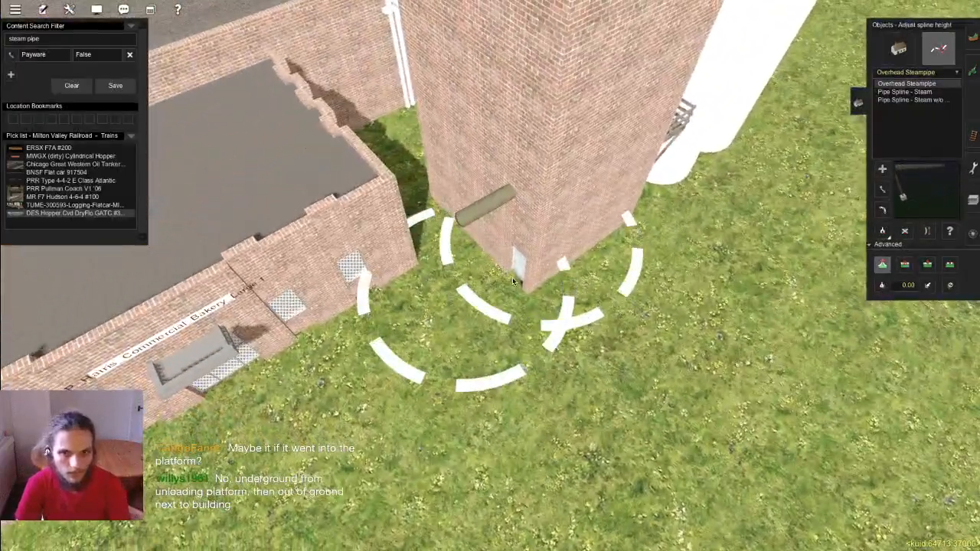
pyautogui.click(502, 272)
# Step: Prepare to add a new spline near the tower door and filter the available splines by "pipe"
pyautogui.press('a')
pyautogui.scroll(-5, 511, 280)
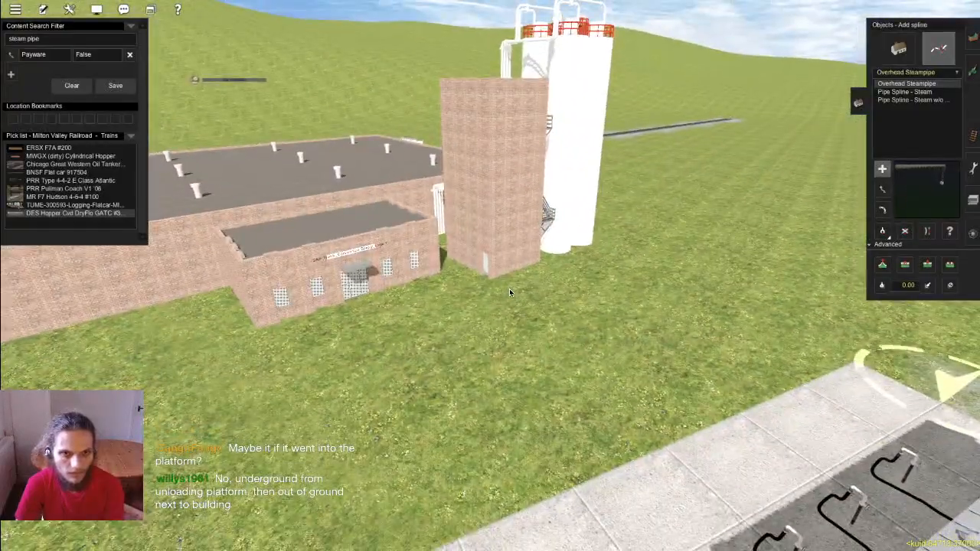
pyautogui.scroll(5, 509, 289)
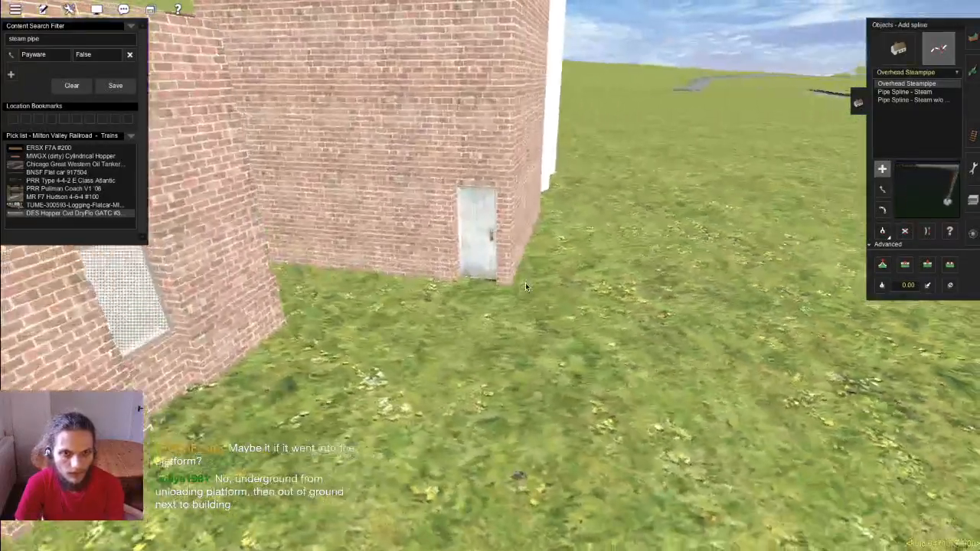
pyautogui.scroll(-5, 525, 286)
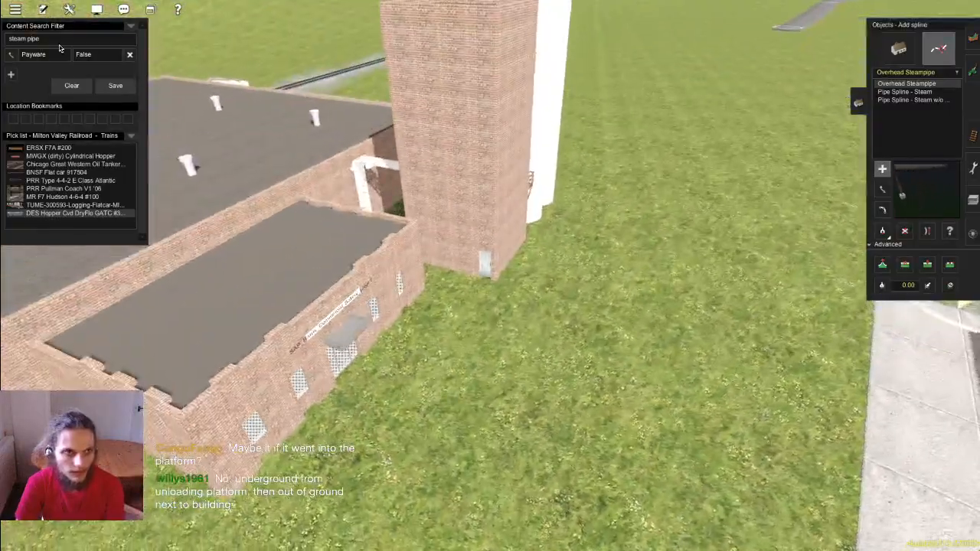
pyautogui.scroll(5, 528, 268)
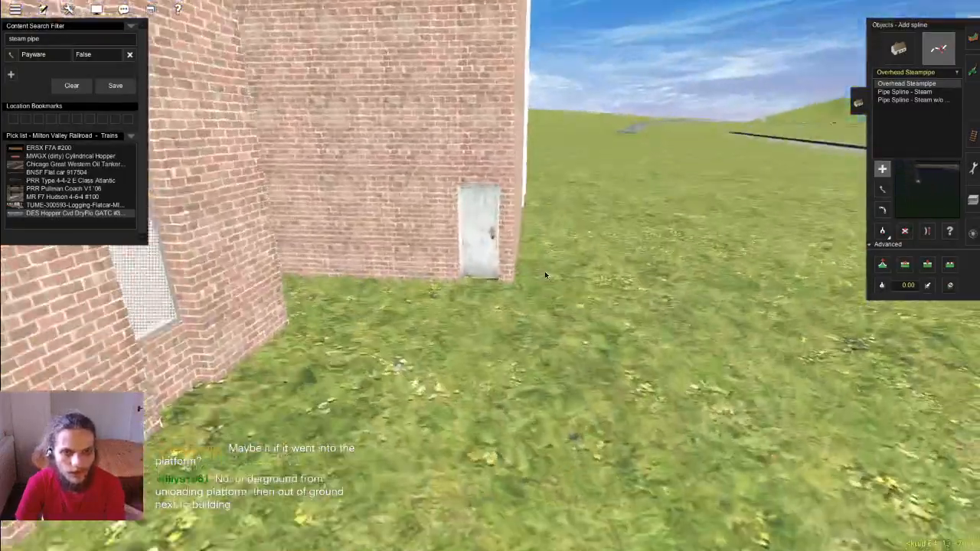
pyautogui.moveTo(545, 275); pyautogui.dragTo(568, 273, button='right')
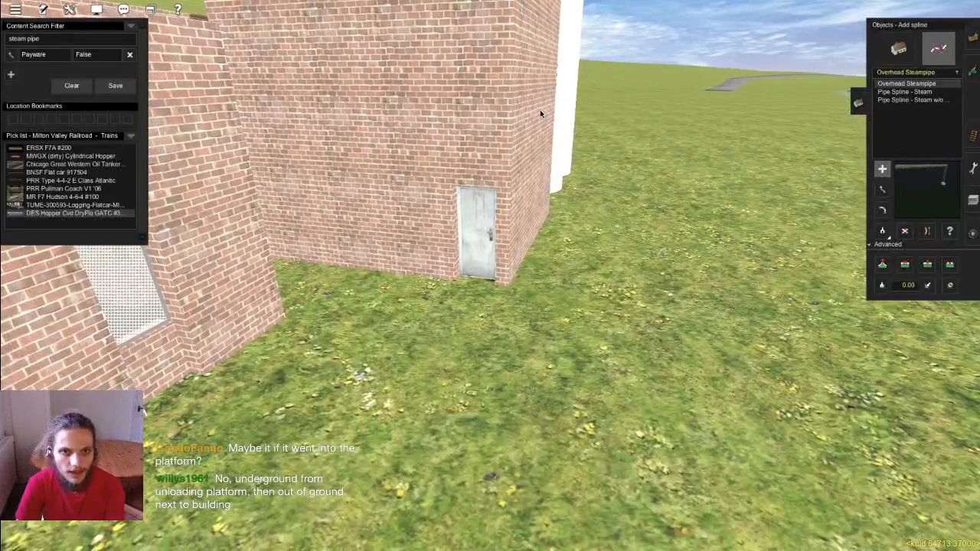
pyautogui.rightClick(520, 231)
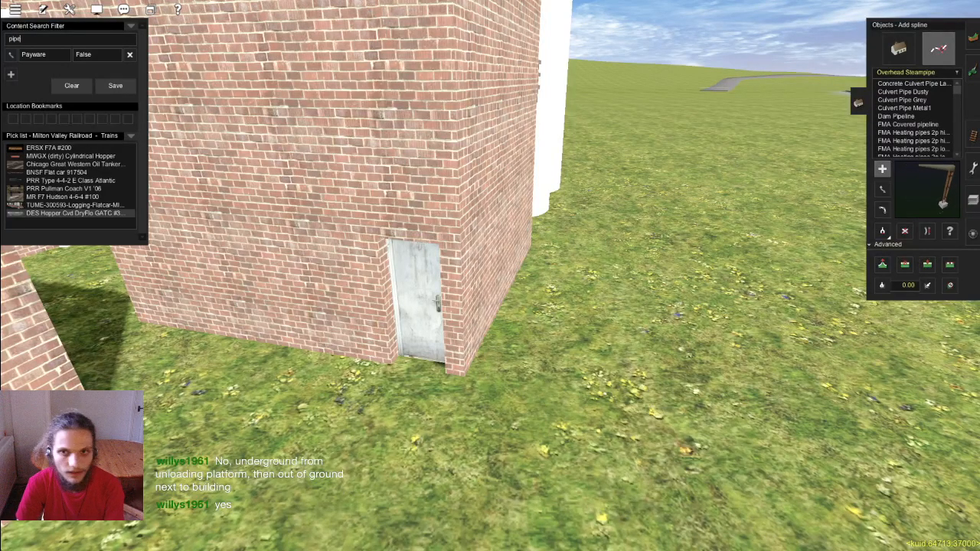
pyautogui.rightClick(546, 374)
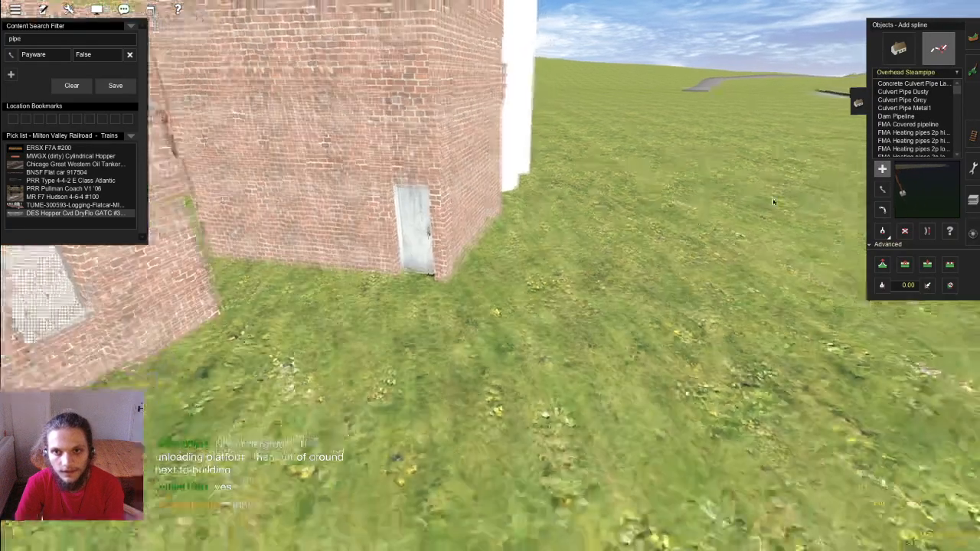
# Step: Try out the Dam Pipeline, FMA Covered pipeline, FMA Pipelines 4p console and Industrial pipe 0 splines beside the tower
pyautogui.rightClick(447, 228)
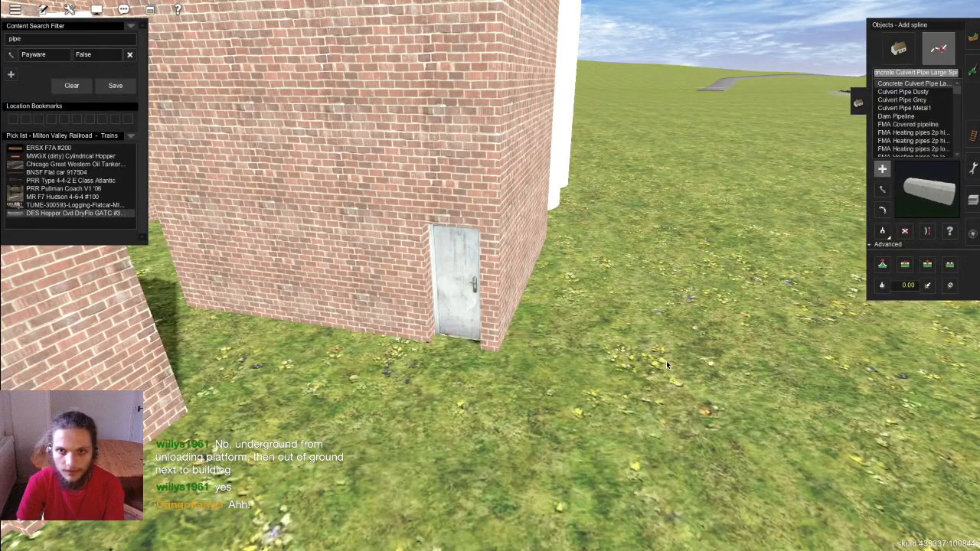
pyautogui.click(901, 99)
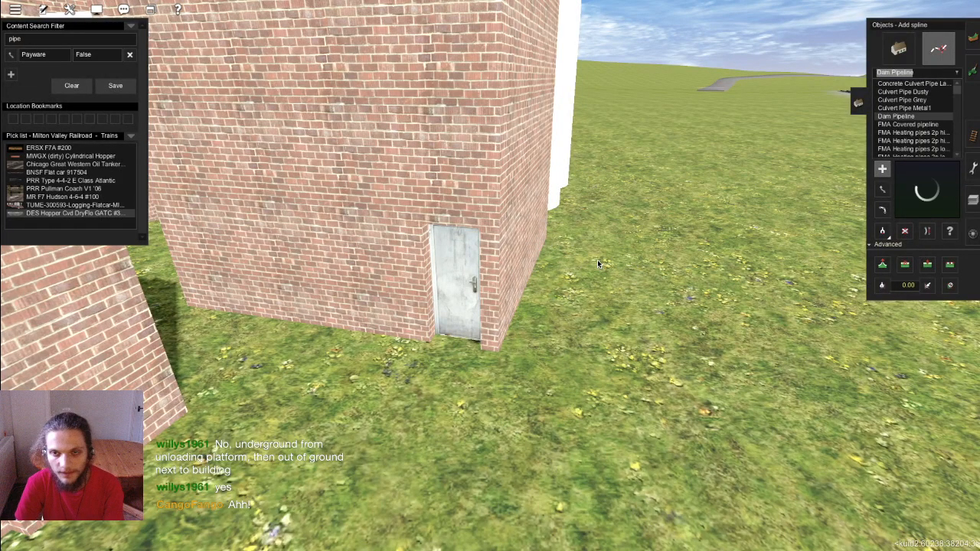
pyautogui.click(610, 361)
pyautogui.press('Up')
pyautogui.scroll(-5, 635, 266)
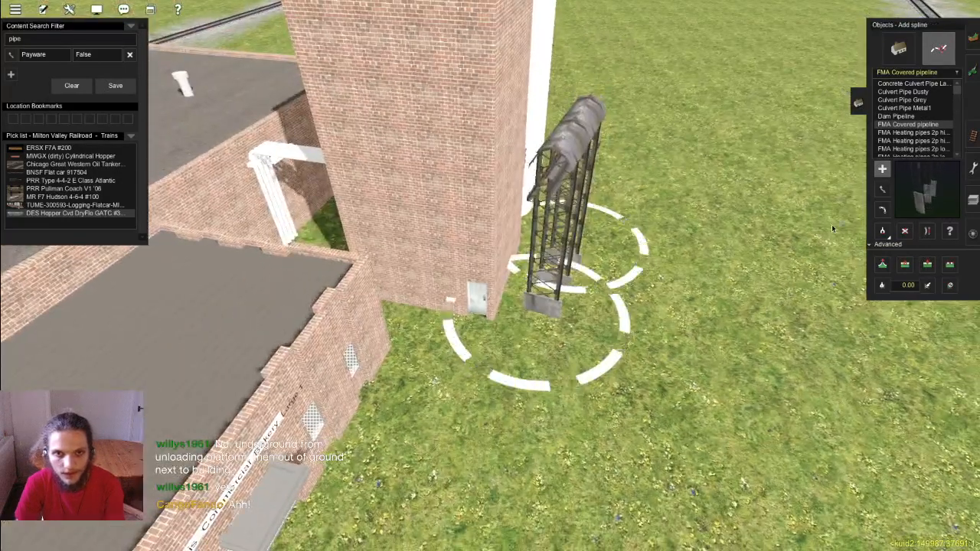
pyautogui.click(914, 141)
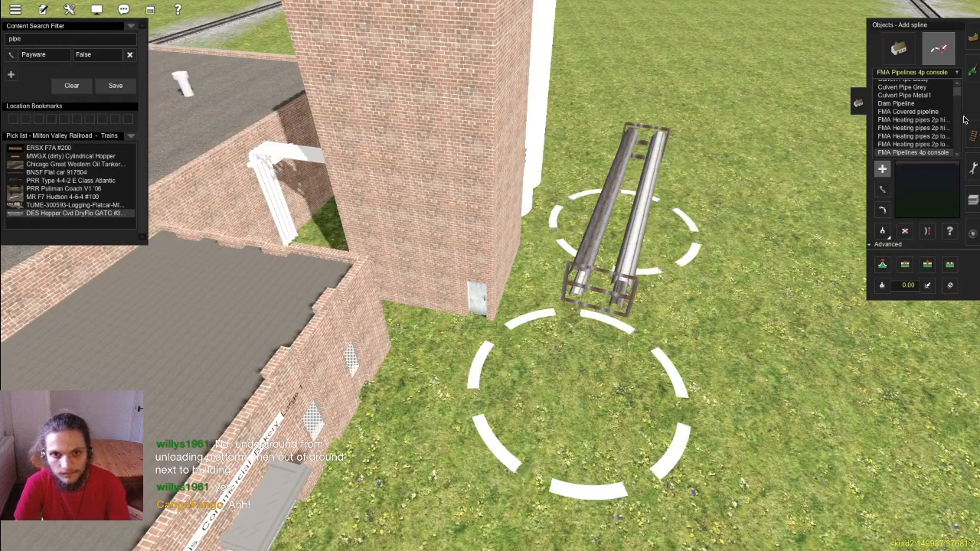
pyautogui.click(916, 157)
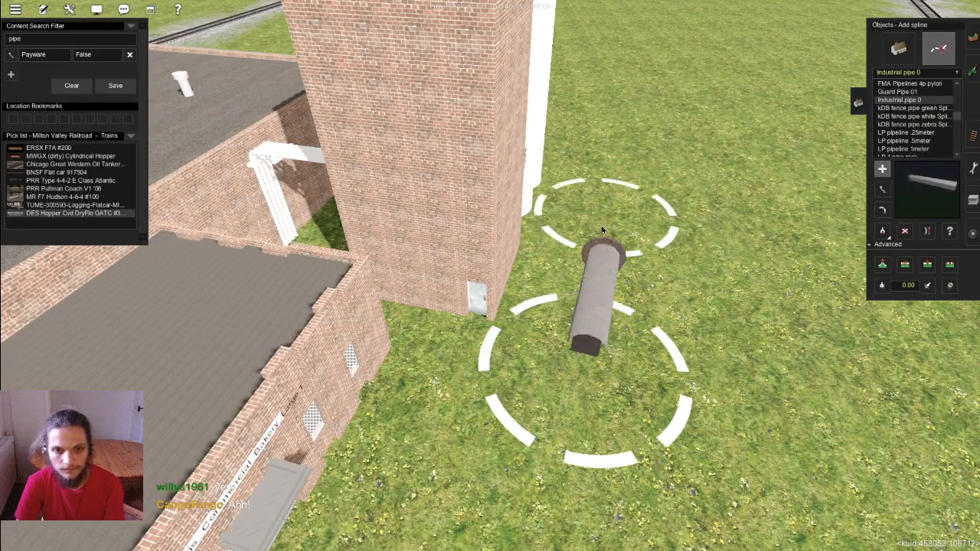
pyautogui.scroll(5, 604, 229)
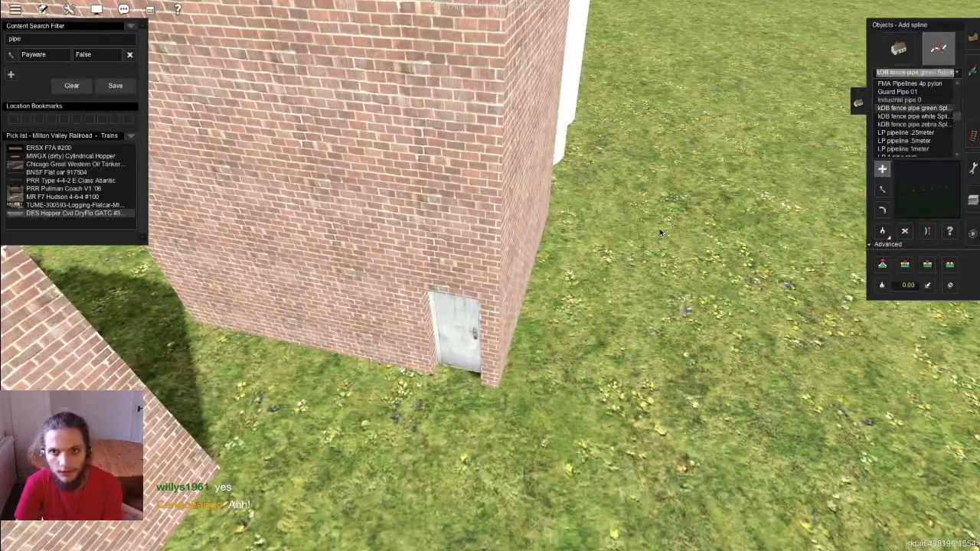
# Step: Place a short LP pipeline .25meter spline on the grass running outward from the tower's corner near the door
pyautogui.press('Down')
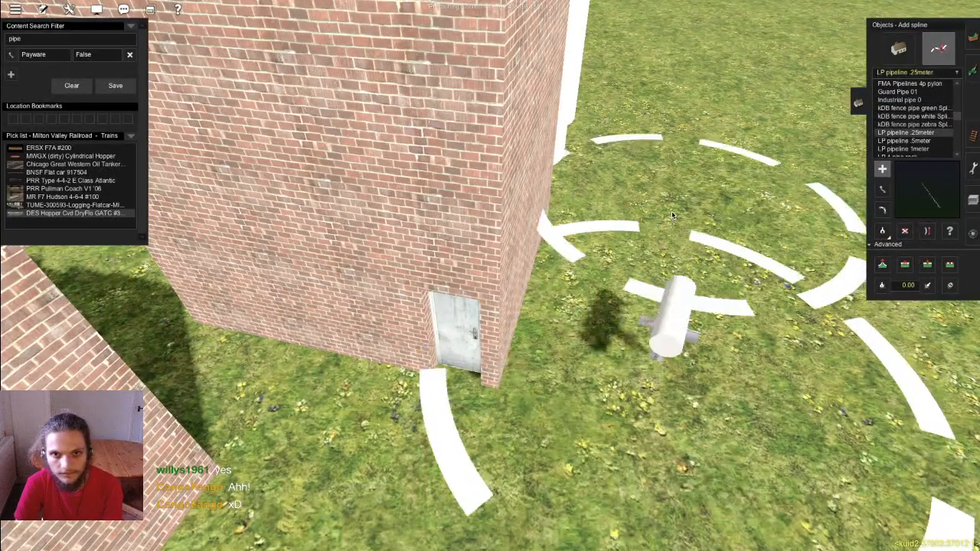
pyautogui.scroll(5, 671, 210)
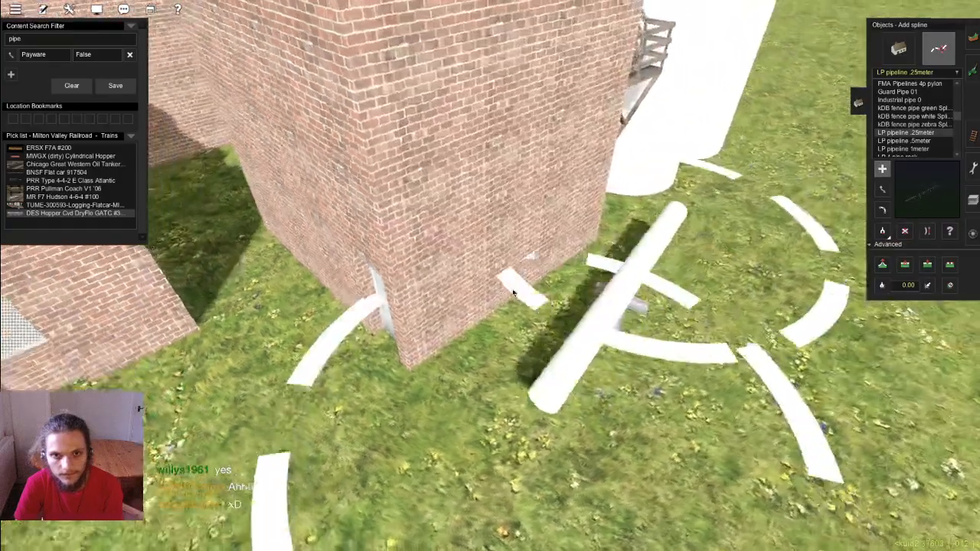
pyautogui.press('Left')
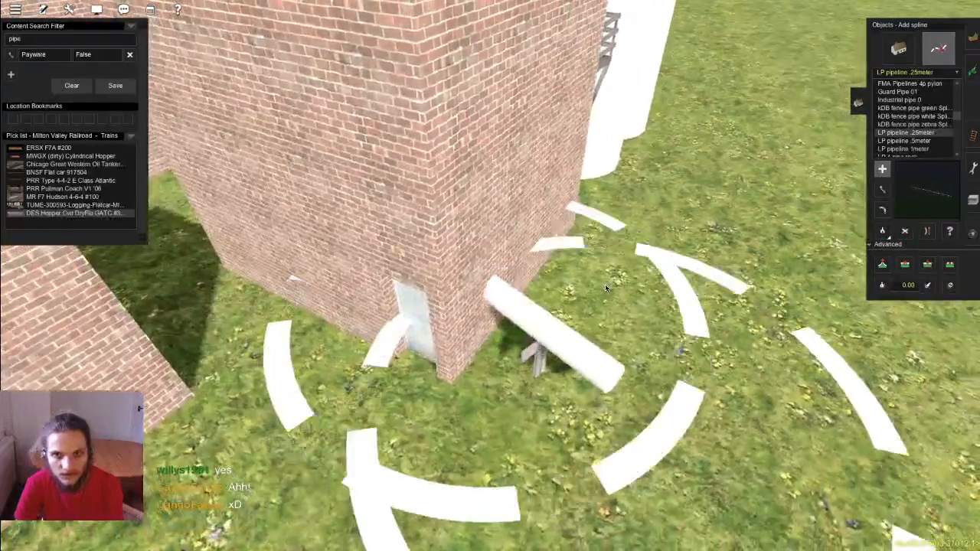
pyautogui.press('Down')
pyautogui.rightClick(519, 326)
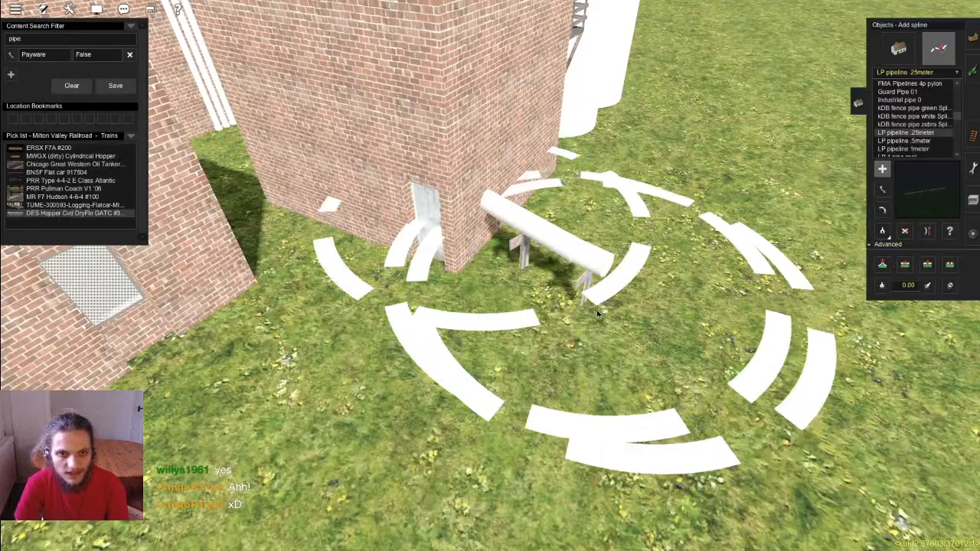
# Step: Lower the LP pipeline's outer end to the ground and raise its tower-side end steeply up beside the tower wall
pyautogui.press('h')
pyautogui.moveTo(597, 294); pyautogui.dragTo(601, 309)
pyautogui.moveTo(490, 275); pyautogui.dragTo(488, 206)
pyautogui.scroll(-2, 490, 276)
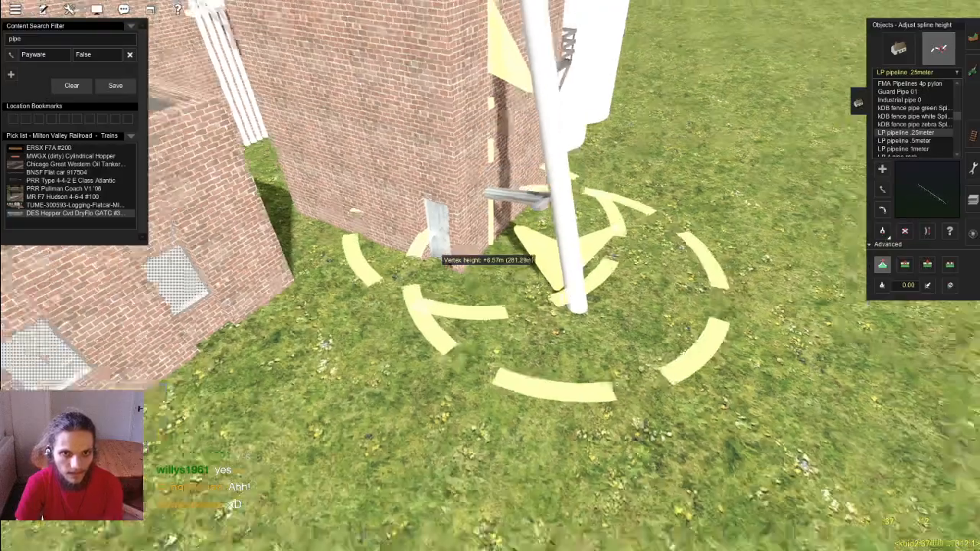
pyautogui.scroll(-3, 490, 276)
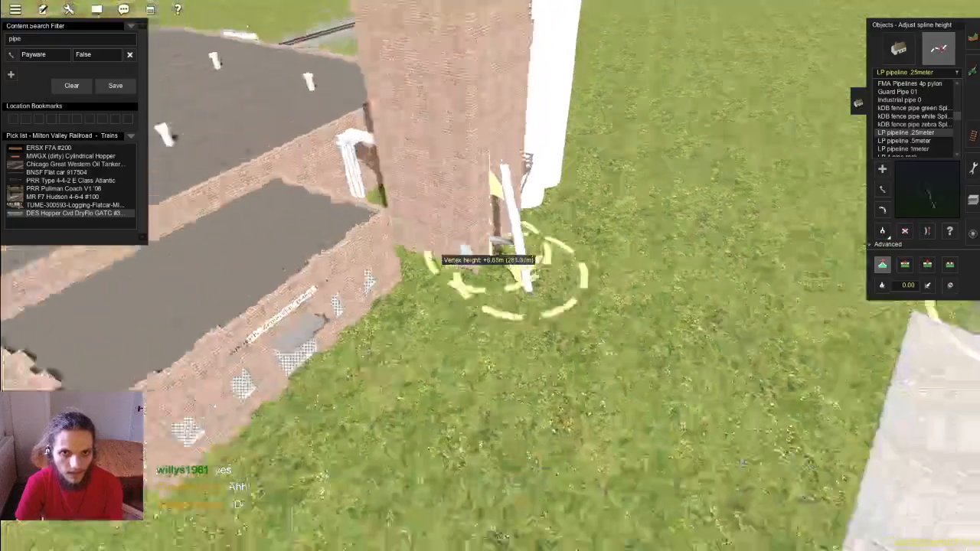
pyautogui.scroll(3, 490, 276)
pyautogui.press('Left')
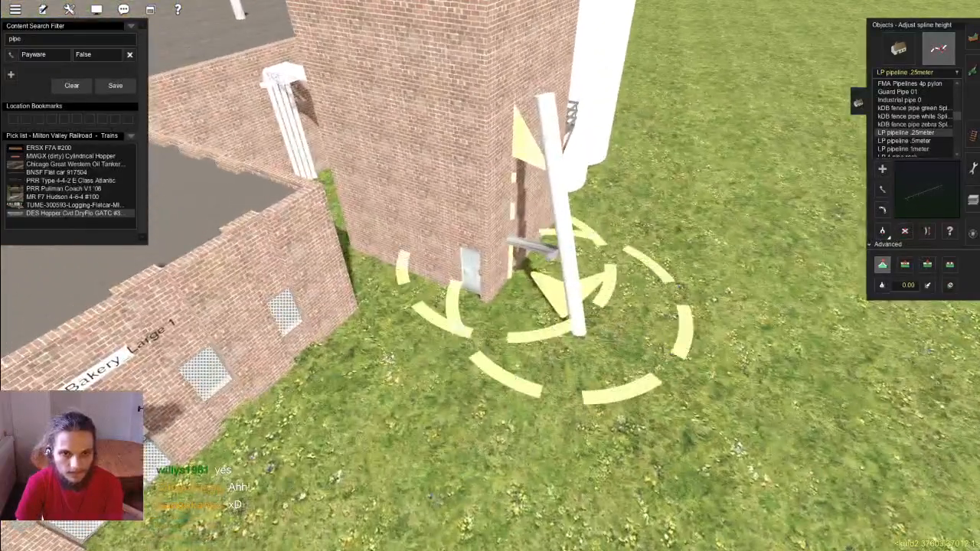
pyautogui.moveTo(557, 341); pyautogui.dragTo(557, 378)
# Step: Move the pipe's ground end beneath its raised end so it stands vertical, and shorten the pipe by lowering its top
pyautogui.press('m')
pyautogui.moveTo(550, 315); pyautogui.dragTo(542, 298)
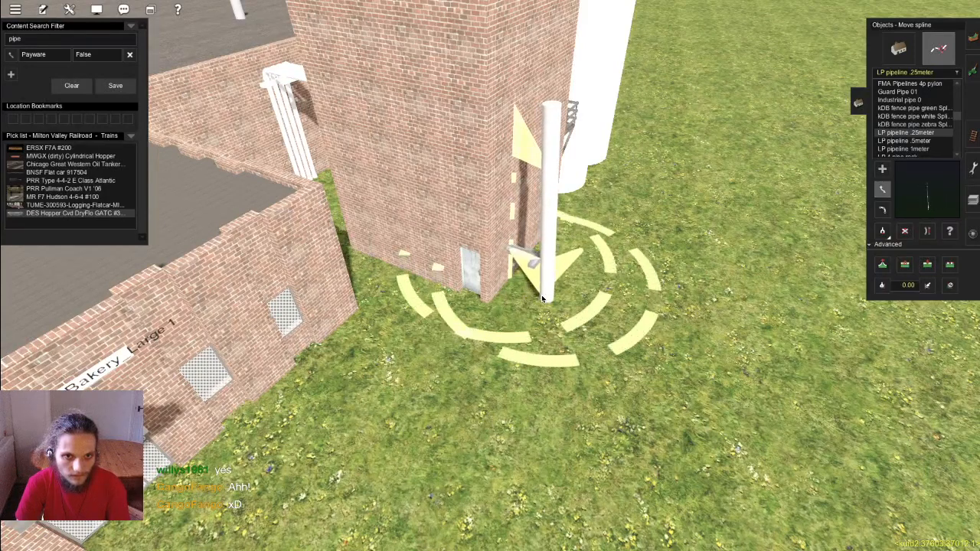
pyautogui.press('a')
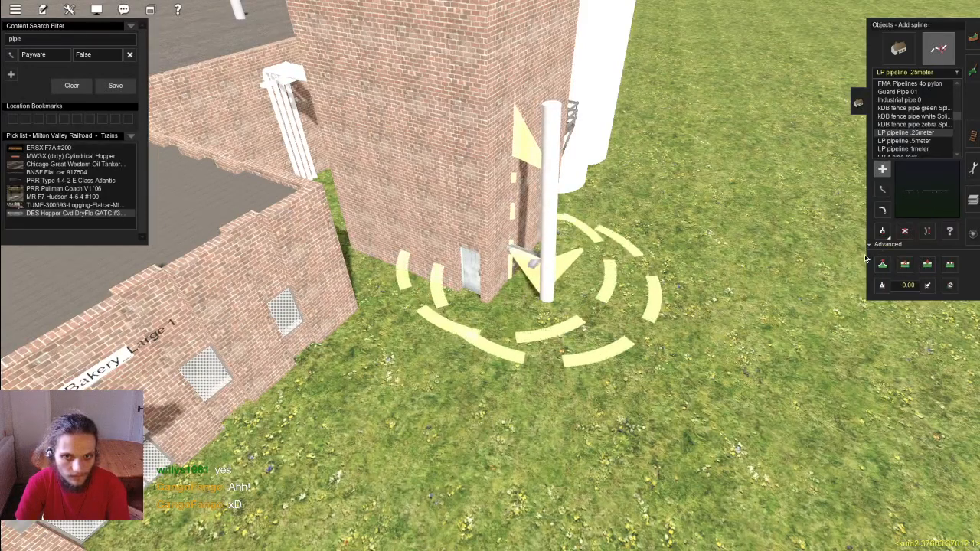
pyautogui.press('h')
pyautogui.moveTo(542, 299); pyautogui.dragTo(543, 313)
# Step: Place a second LP pipeline .25meter piece beside the vertical pipe and raise its near end about 2.95 m
pyautogui.press('a')
pyautogui.click(590, 343)
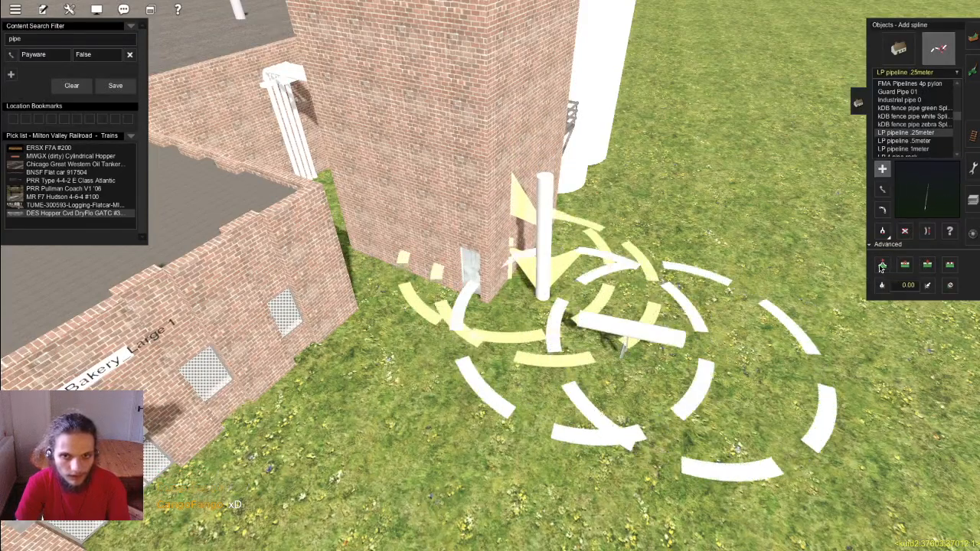
pyautogui.press('h')
pyautogui.moveTo(597, 374); pyautogui.dragTo(597, 361)
# Step: Copy the raised end's vertex height of 277.67 m to the second pipe's other end to level it
pyautogui.press('g')
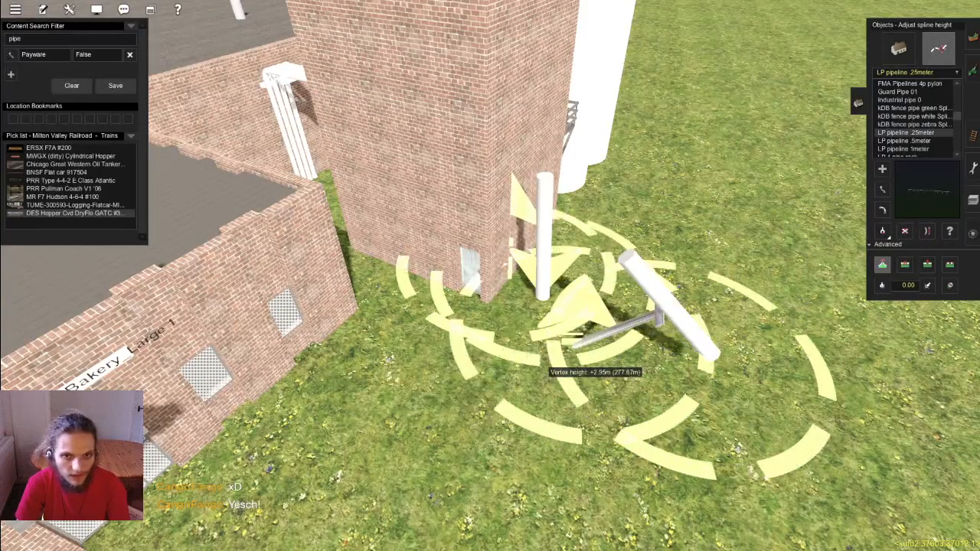
pyautogui.click(578, 354)
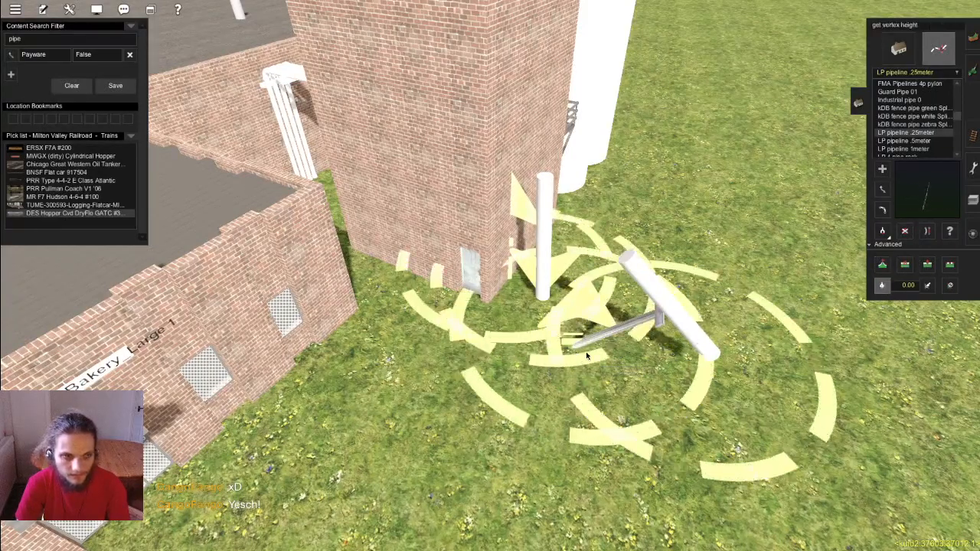
pyautogui.click(649, 414)
pyautogui.press('m')
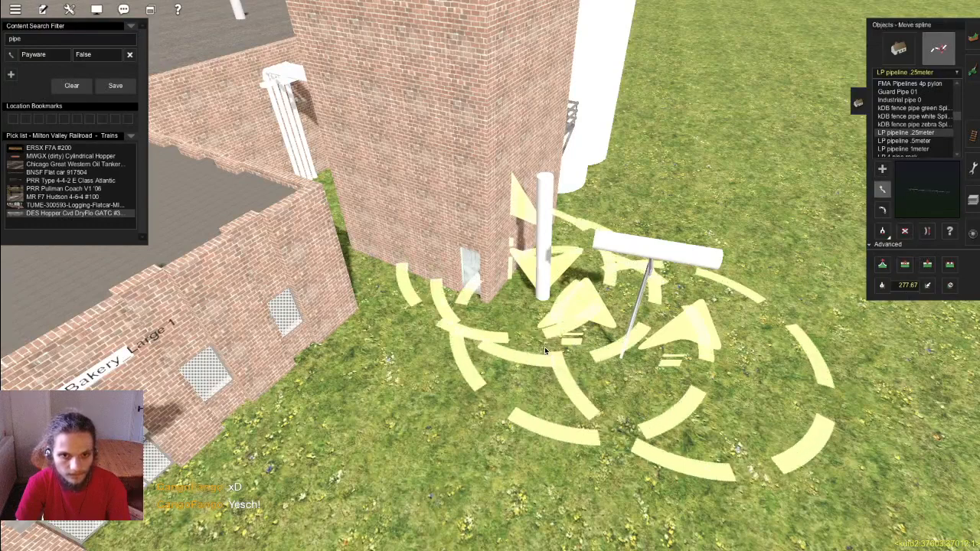
# Step: Move the second pipe between the tower wall and the vertical pipe's top, raising its wall-side end to 278.04 m
pyautogui.moveTo(649, 414); pyautogui.dragTo(488, 274)
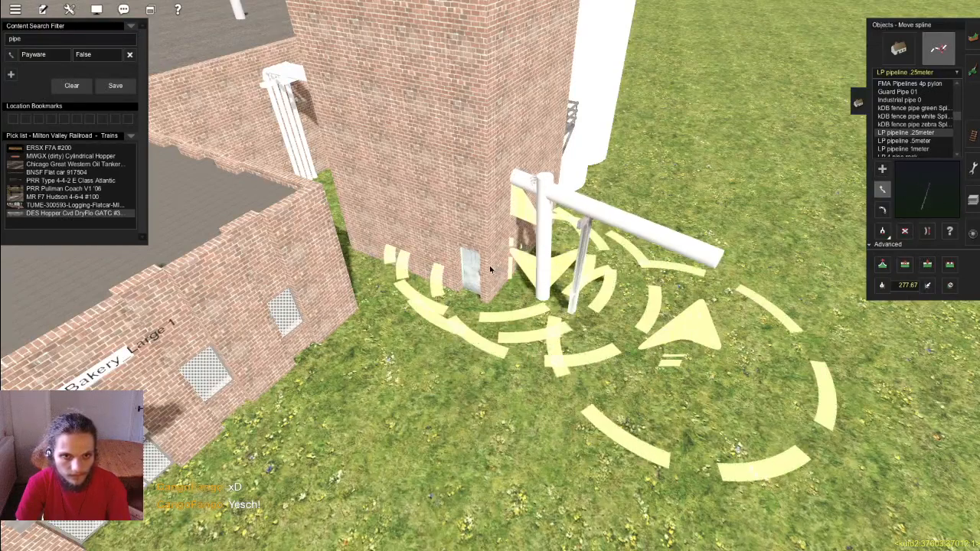
pyautogui.press('h')
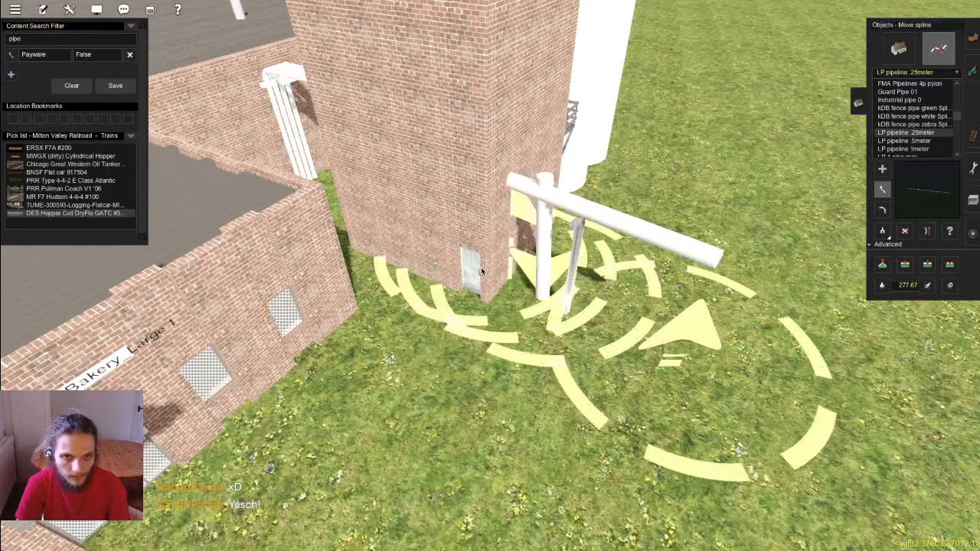
pyautogui.moveTo(518, 258); pyautogui.dragTo(518, 245)
pyautogui.click(883, 284)
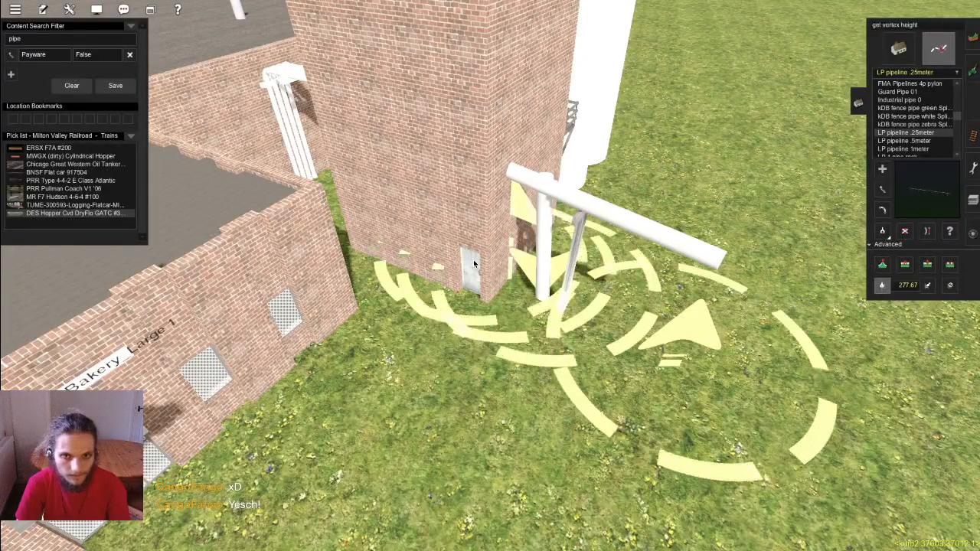
pyautogui.press('m')
pyautogui.moveTo(687, 361); pyautogui.dragTo(538, 299)
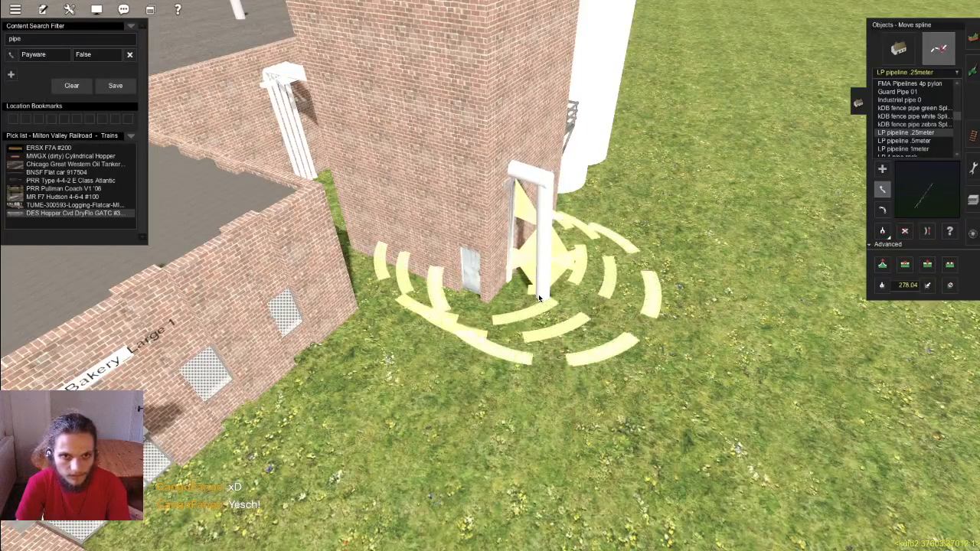
# Step: Adjust the corner between the horizontal and vertical pipes so their ends meet beside the tower
pyautogui.scroll(5, 520, 280)
pyautogui.scroll(-3, 519, 284)
pyautogui.moveTo(517, 290); pyautogui.dragTo(338, 297, button='right')
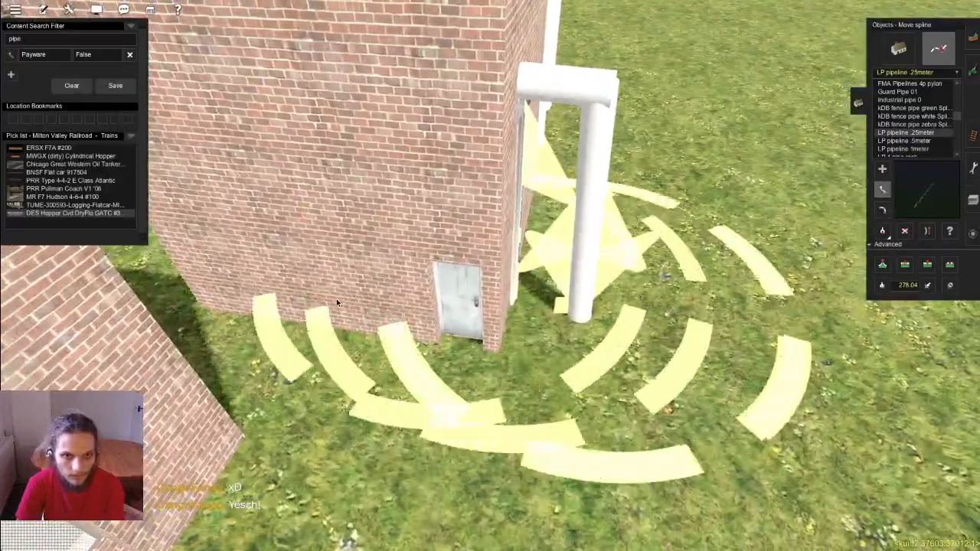
pyautogui.moveTo(419, 295); pyautogui.dragTo(361, 309, button='right')
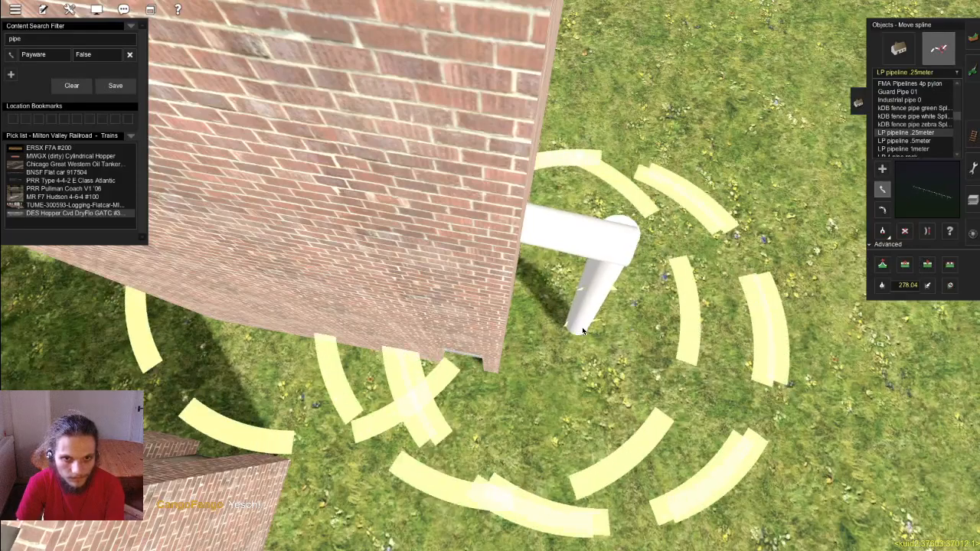
pyautogui.moveTo(555, 329)
pyautogui.mouseDown()
pyautogui.moveTo(538, 316)
pyautogui.moveTo(565, 321)
pyautogui.mouseUp()
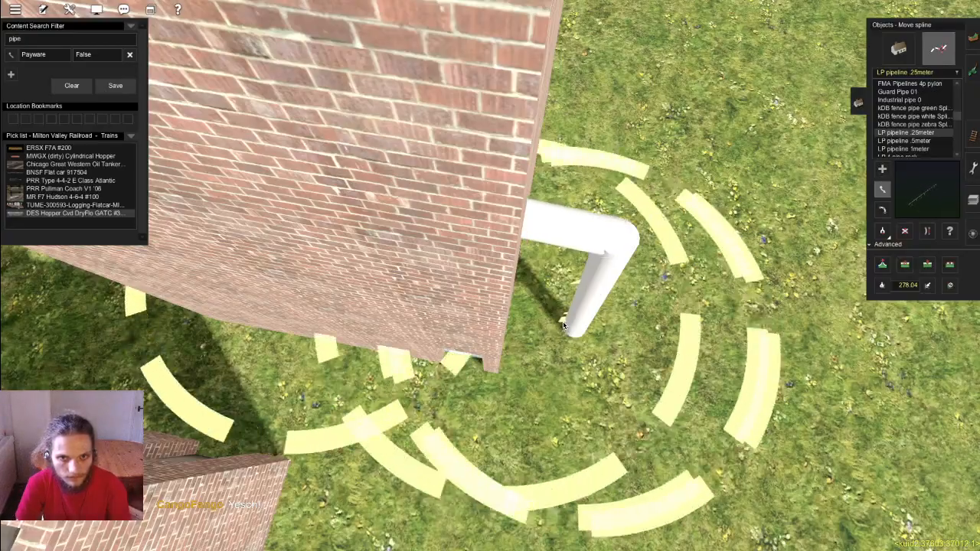
pyautogui.moveTo(563, 325); pyautogui.dragTo(459, 347, button='right')
pyautogui.press('m')
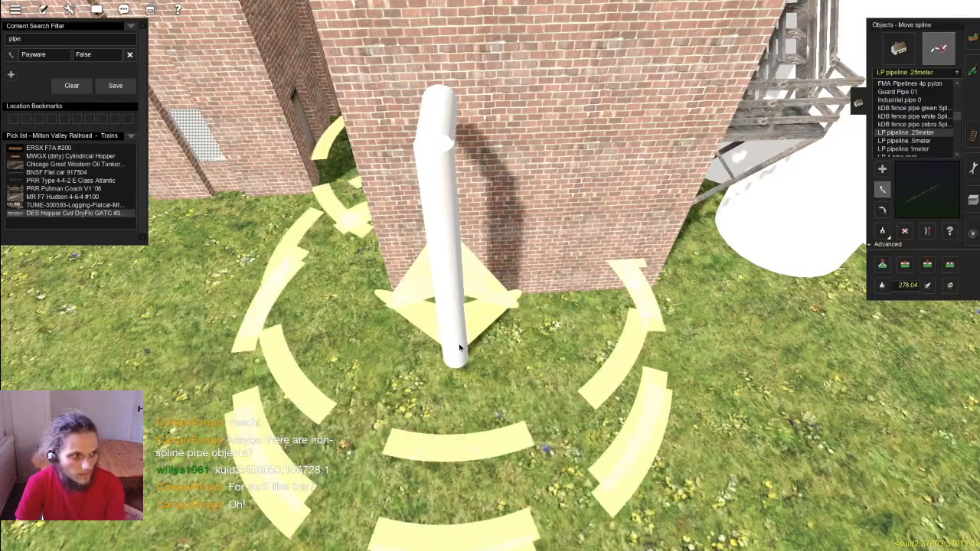
pyautogui.press('Left')
pyautogui.scroll(-5, 470, 349)
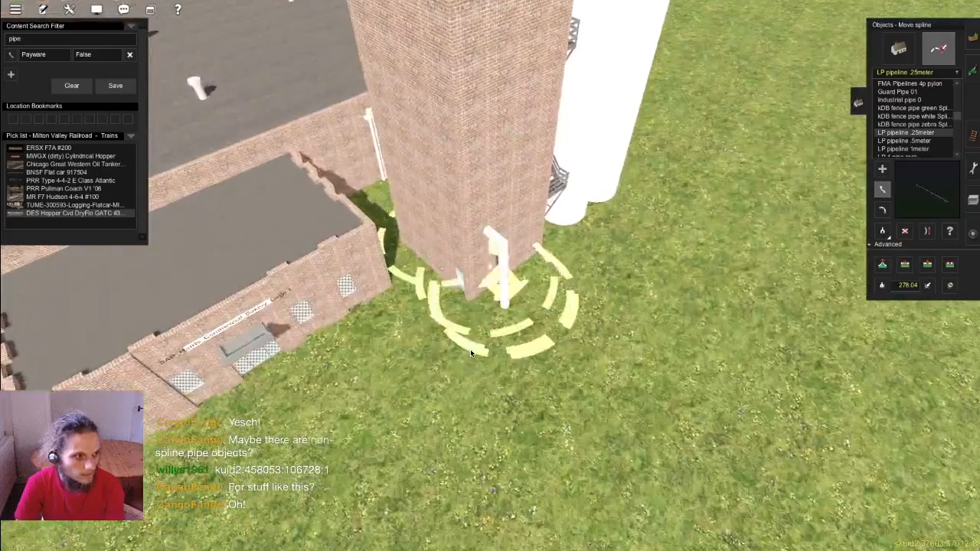
pyautogui.scroll(5, 470, 349)
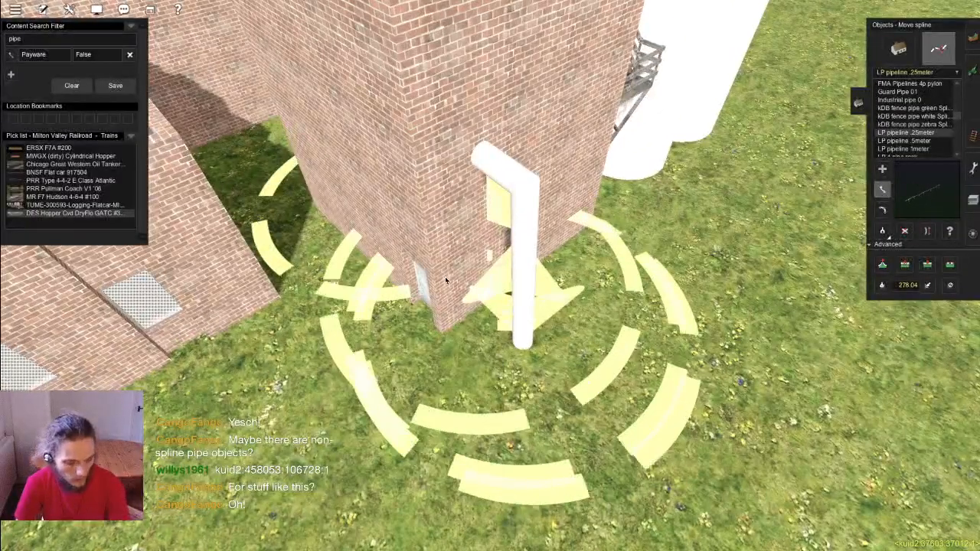
# Step: Switch to Content Manager and search the installed assets for Asset KUID kuid2:458053:106728:1
pyautogui.press('super+Tab')
pyautogui.click(381, 64)
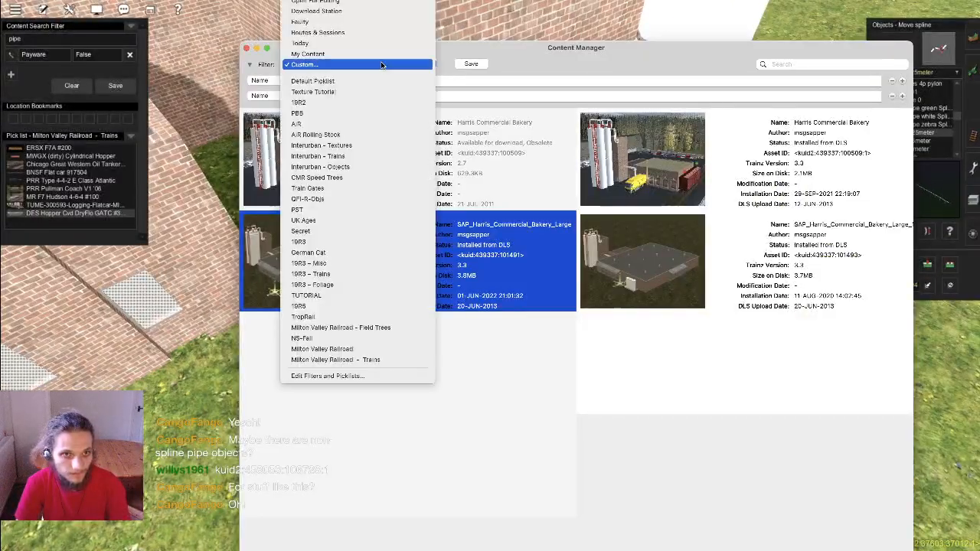
pyautogui.click(352, 64)
pyautogui.click(352, 64)
pyautogui.click(352, 64)
pyautogui.click(353, 63)
pyautogui.click(348, 57)
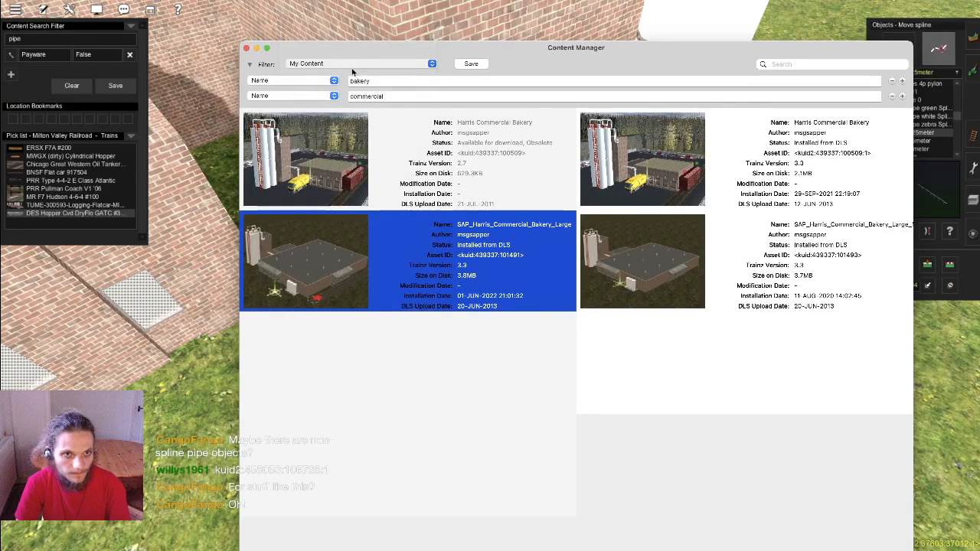
pyautogui.click(350, 63)
pyautogui.click(349, 66)
pyautogui.click(350, 65)
pyautogui.click(352, 72)
pyautogui.click(359, 81)
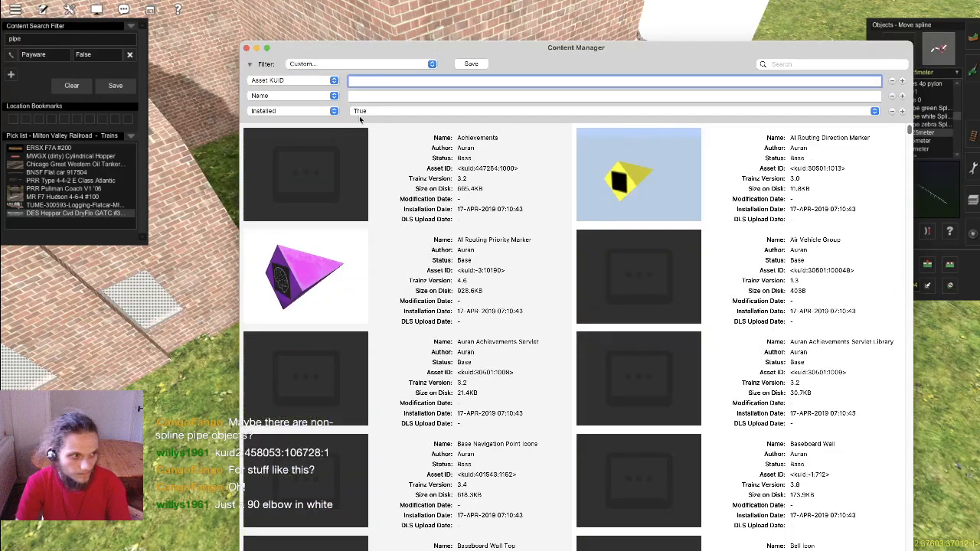
pyautogui.write('kuid2:458053')
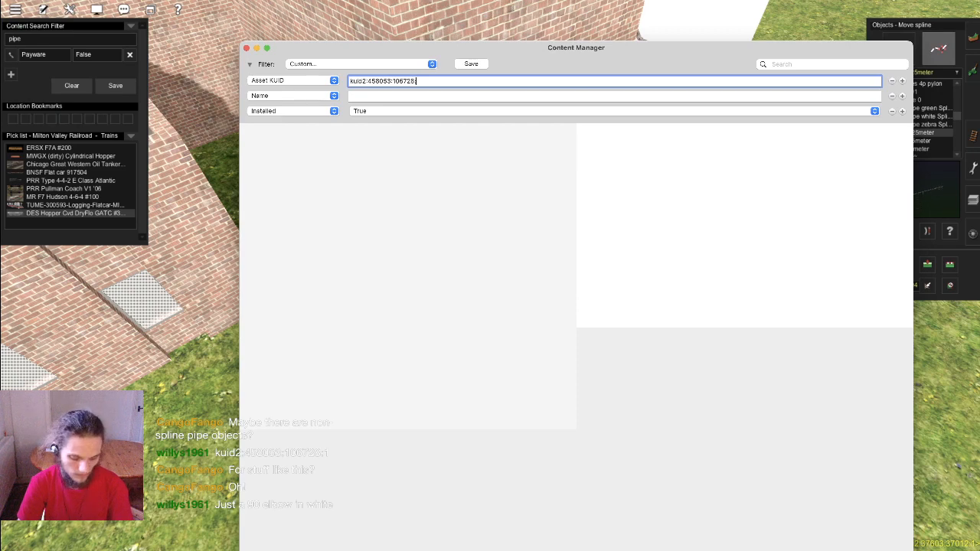
pyautogui.write(':1')
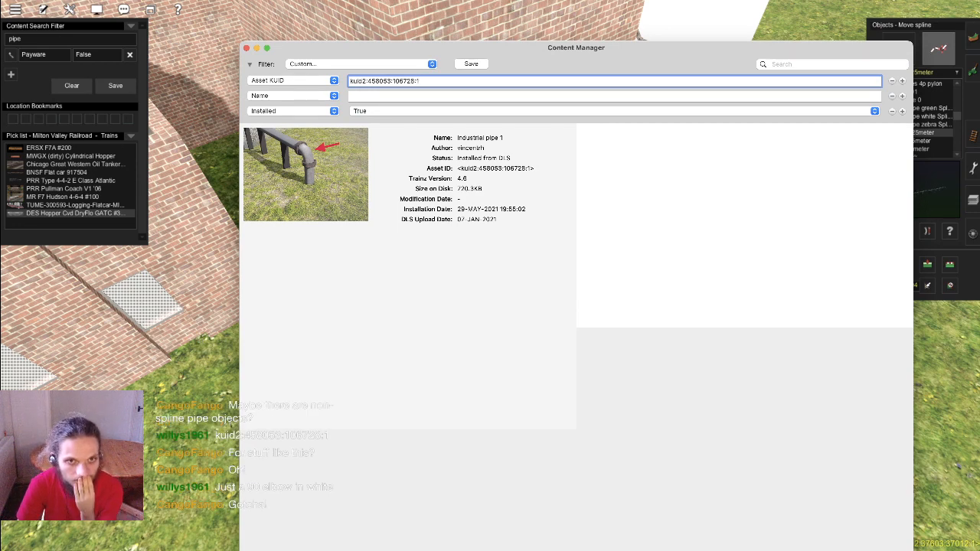
# Step: Return to the route editor and filter the placeable objects for "industrial pipe 1"
pyautogui.press('super+Tab')
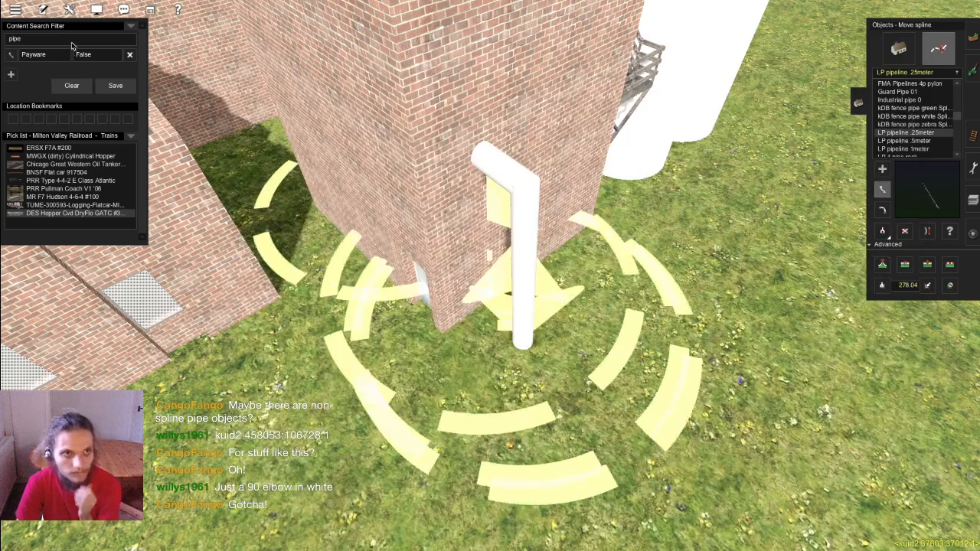
pyautogui.moveTo(23, 39); pyautogui.dragTo(2, 39)
pyautogui.write('industrial')
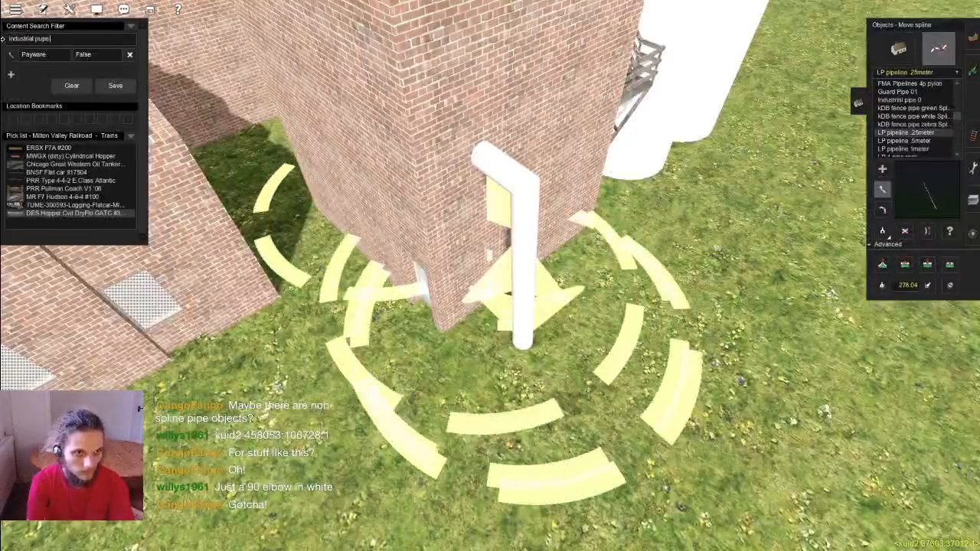
pyautogui.write(' pipe ')
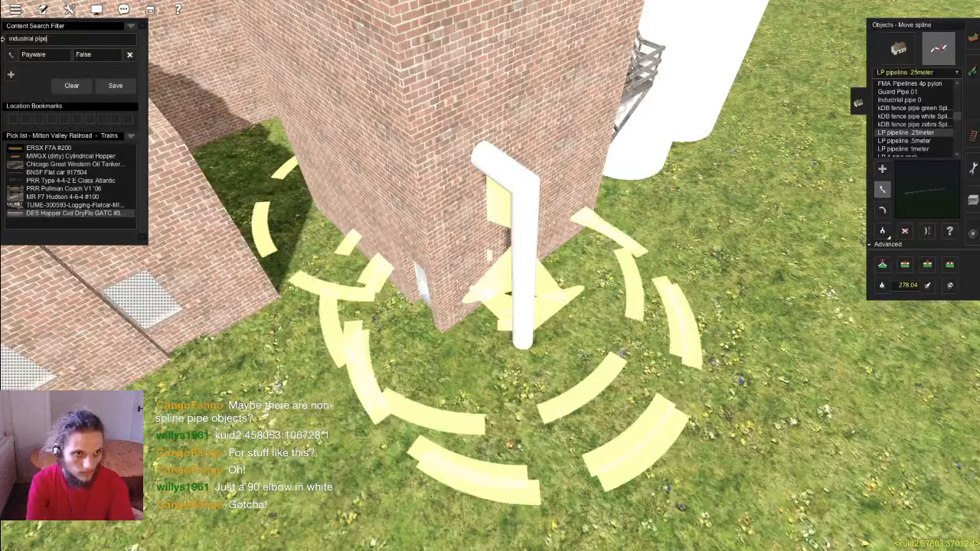
pyautogui.write('1')
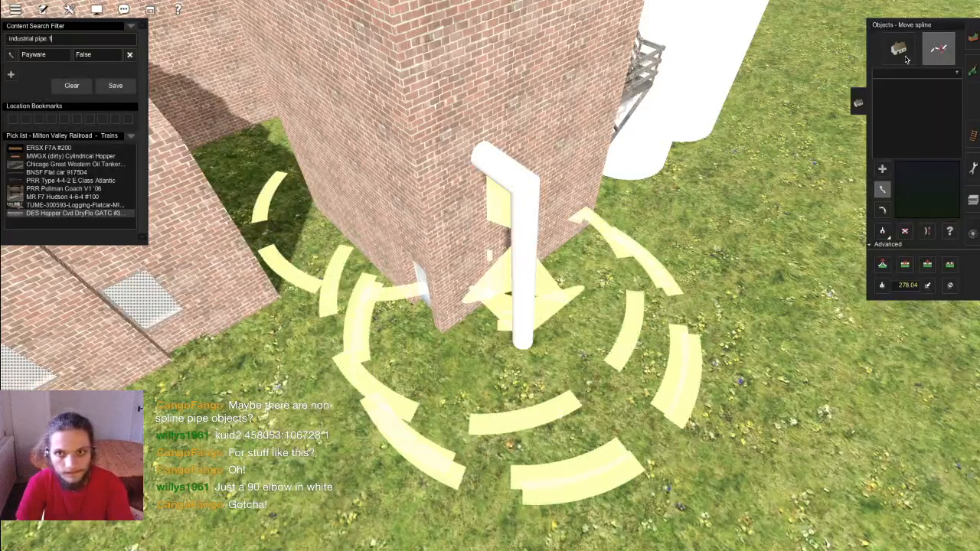
pyautogui.press('Return')
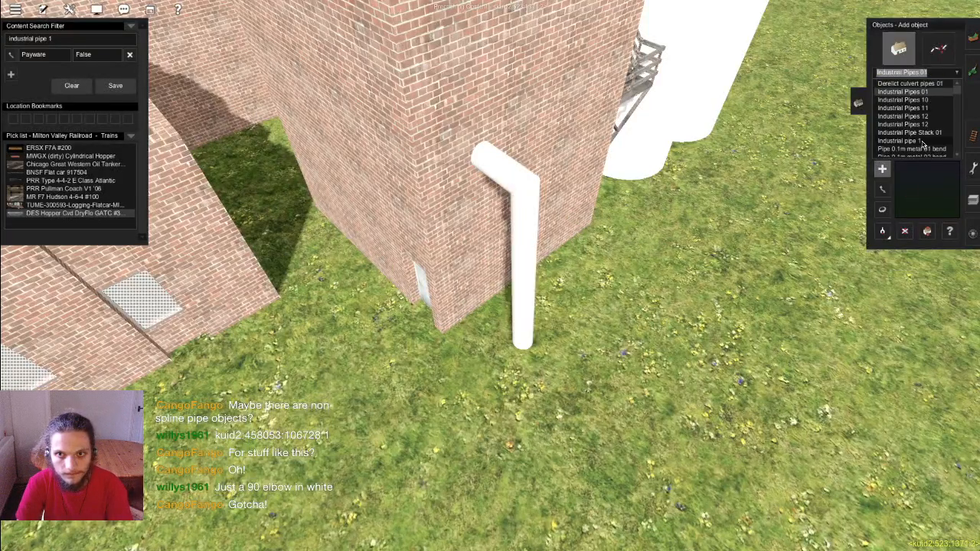
# Step: Try an Industrial pipe 1 elbow on the ground beside the vertical pipe, and delete it
pyautogui.click(533, 365)
pyautogui.moveTo(534, 365); pyautogui.dragTo(587, 338)
pyautogui.press('Down')
pyautogui.press('Left')
pyautogui.press('Up')
pyautogui.press('m')
pyautogui.press('d')
pyautogui.click(588, 338)
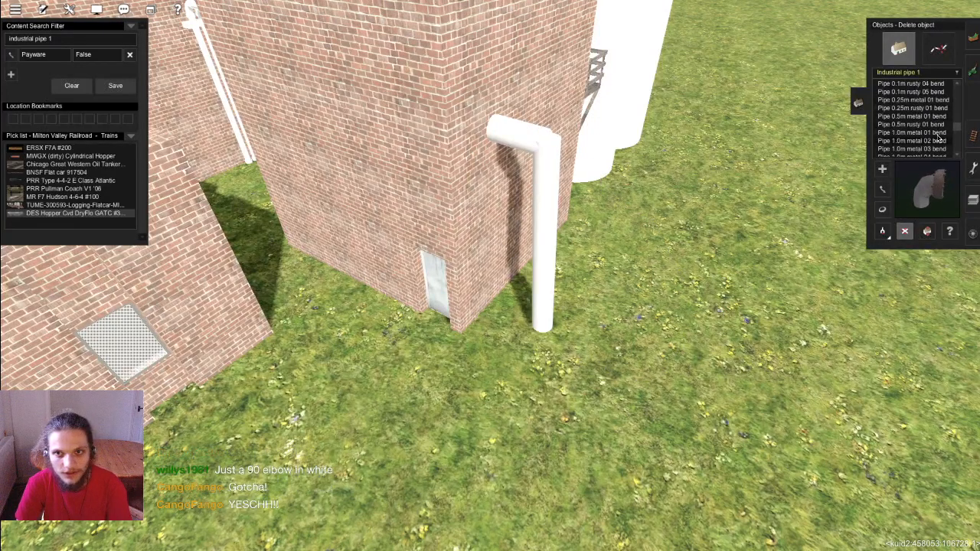
# Step: Look through the listed pipe bend objects for an elbow suited to the white pipe's corner
pyautogui.click(934, 109)
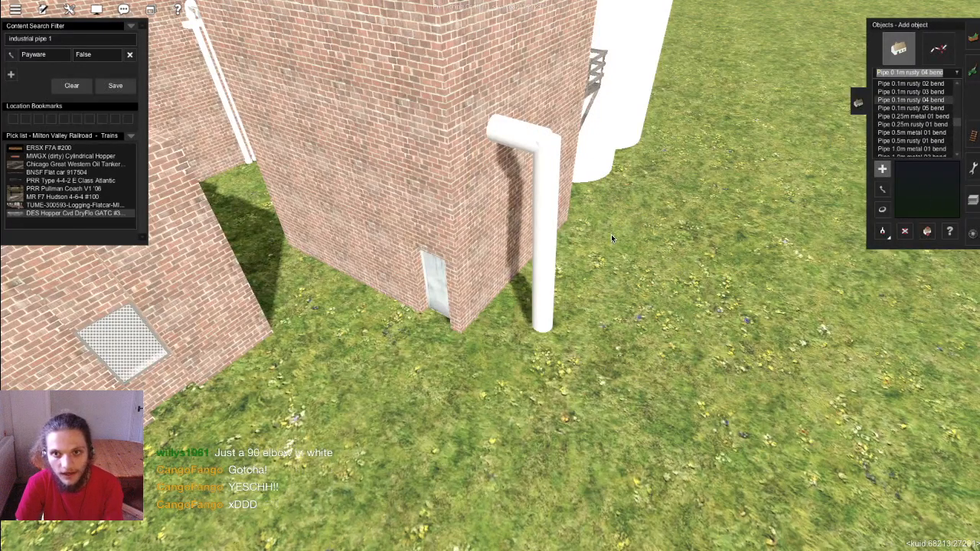
pyautogui.press('Up')
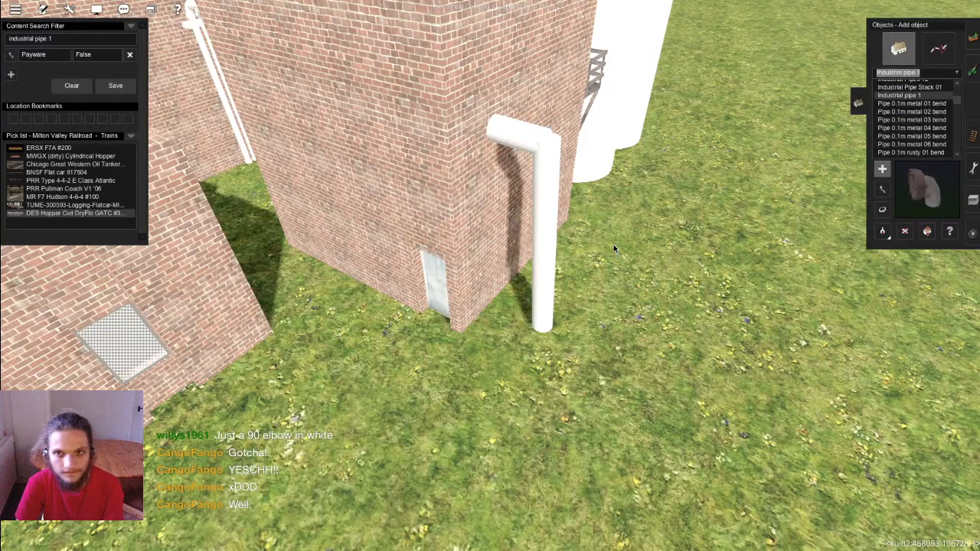
pyautogui.click(611, 260)
pyautogui.scroll(2, 611, 259)
pyautogui.press('Left')
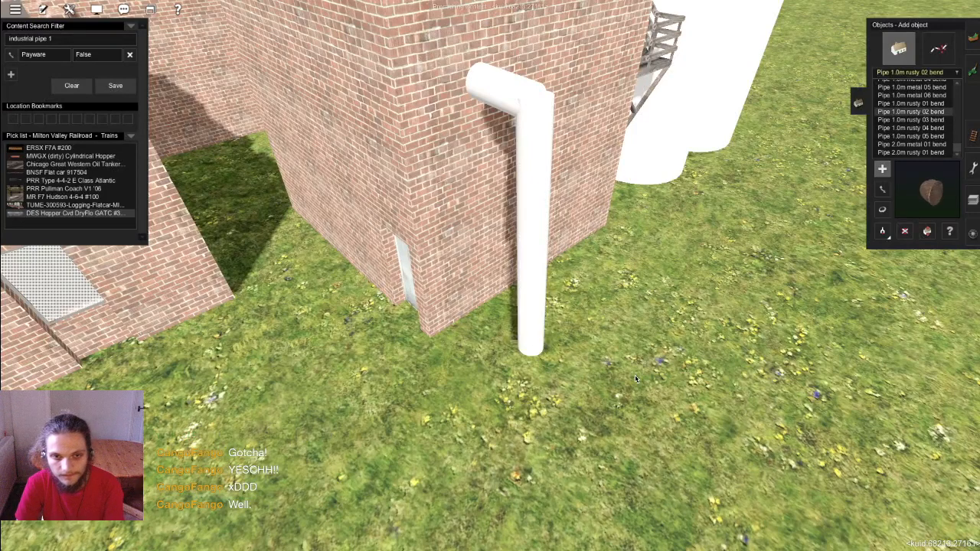
pyautogui.scroll(2, 928, 131)
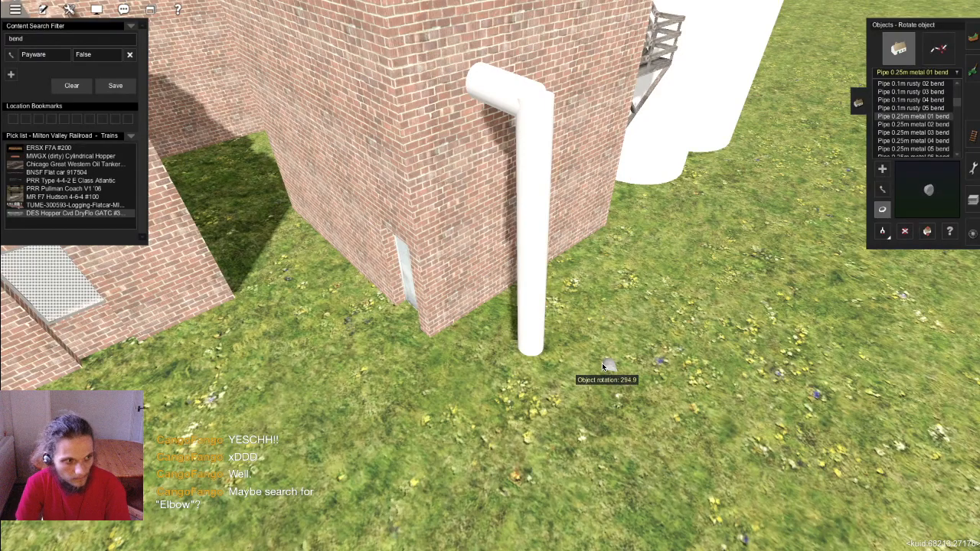
# Step: Raise the Pipe 0.25m metal 01 bend to compare it with the white pipe, and delete it
pyautogui.press('h')
pyautogui.moveTo(612, 374); pyautogui.dragTo(612, 186)
pyautogui.press('Right')
pyautogui.press('Right')
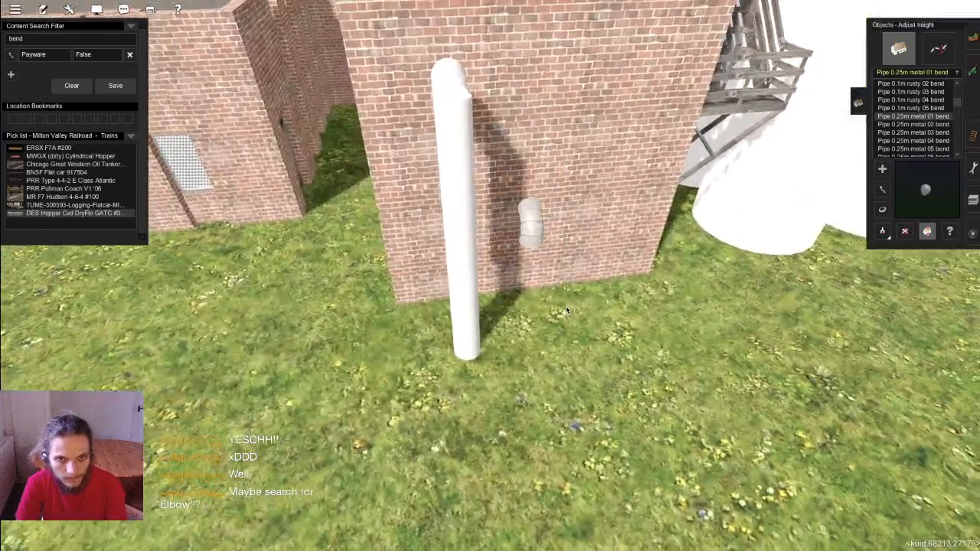
pyautogui.press('d')
pyautogui.click(605, 221)
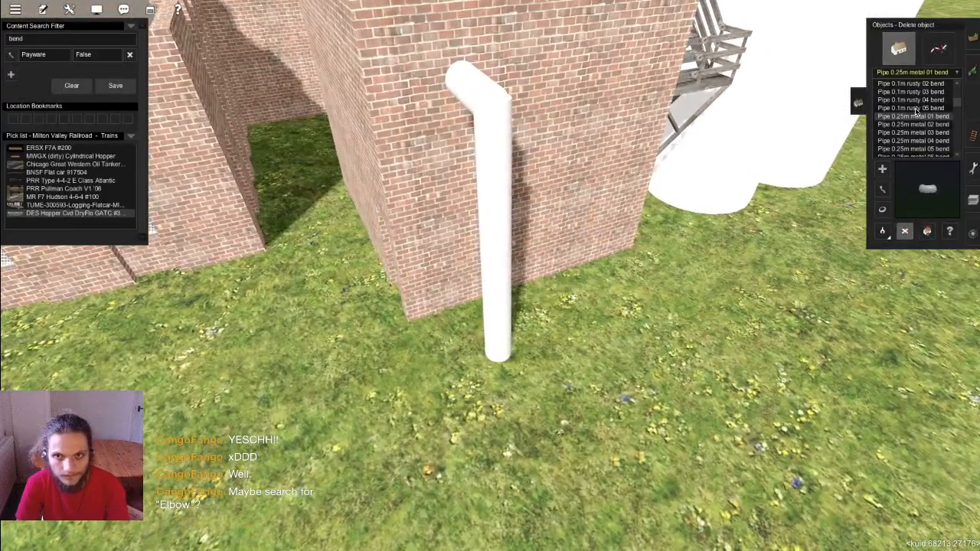
# Step: Place a Pipe 0.5m metal 01 bend at the vertical pipe's base and raise it 3.00 m
pyautogui.scroll(4, 928, 134)
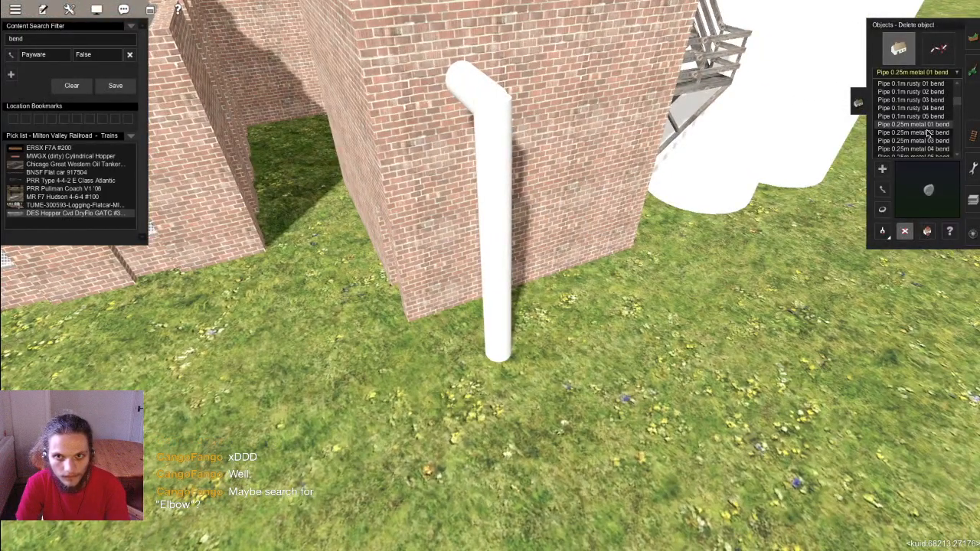
pyautogui.click(910, 107)
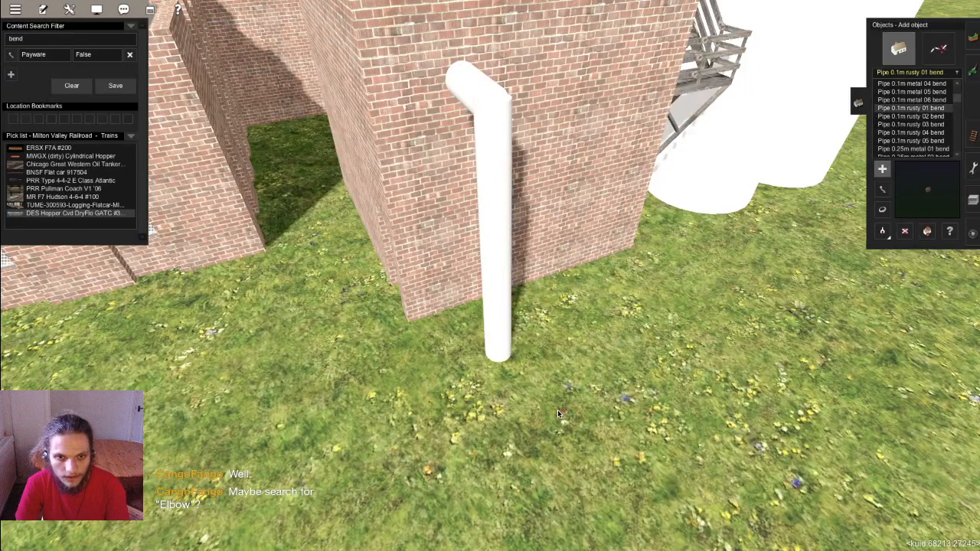
pyautogui.scroll(-3, 930, 123)
pyautogui.scroll(-3, 930, 126)
pyautogui.click(928, 125)
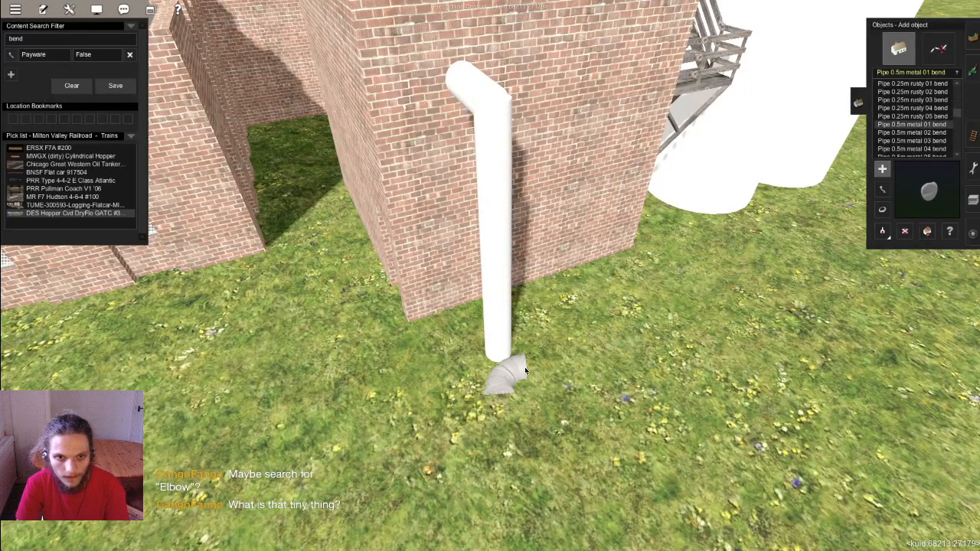
pyautogui.press('h')
pyautogui.moveTo(513, 372); pyautogui.dragTo(500, 286)
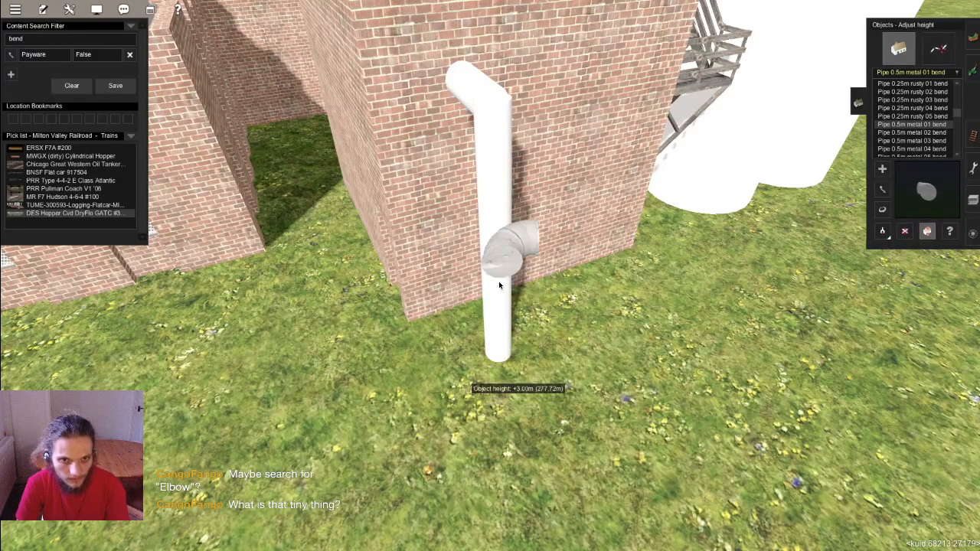
# Step: Undo the raised bend and place a Pipe 0.5m metal 02 bend on the grass beside the vertical pipe
pyautogui.click(921, 133)
pyautogui.hotkey('ctrl', 'z')
pyautogui.click(578, 380)
pyautogui.hotkey('ctrl', 'z')
pyautogui.hotkey('ctrl', 'z')
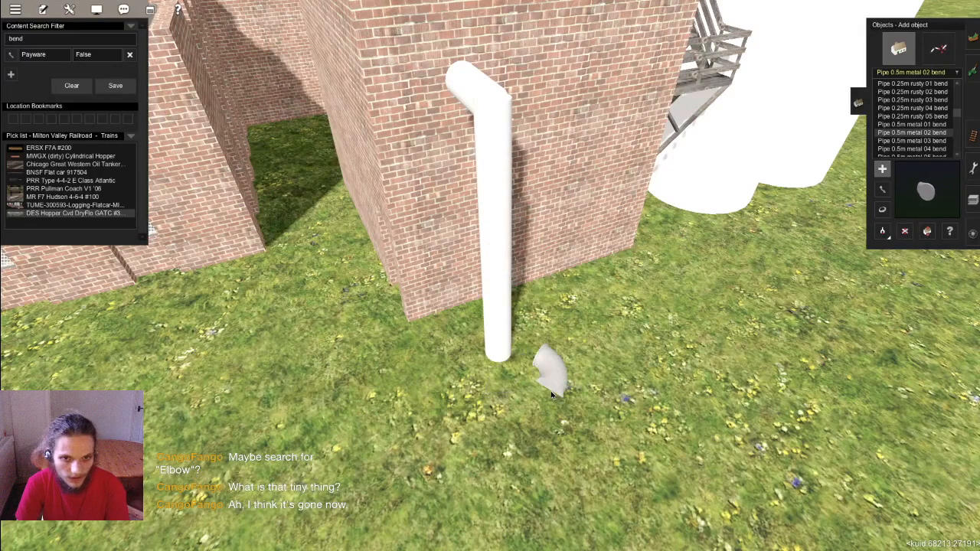
# Step: Look through the Pipe 0.5m metal 03, 04 and 05 bends for an elbow matching the white pipe
pyautogui.click(909, 142)
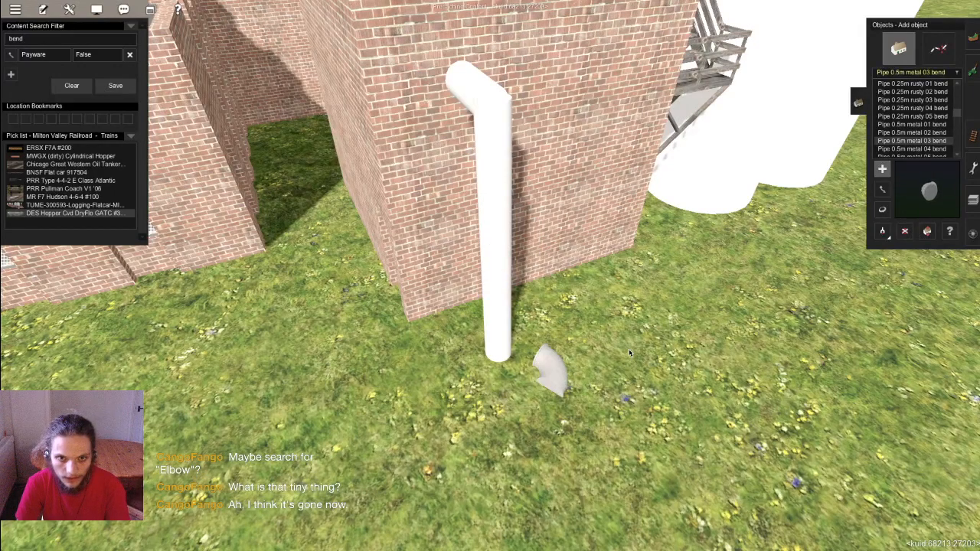
pyautogui.click(943, 150)
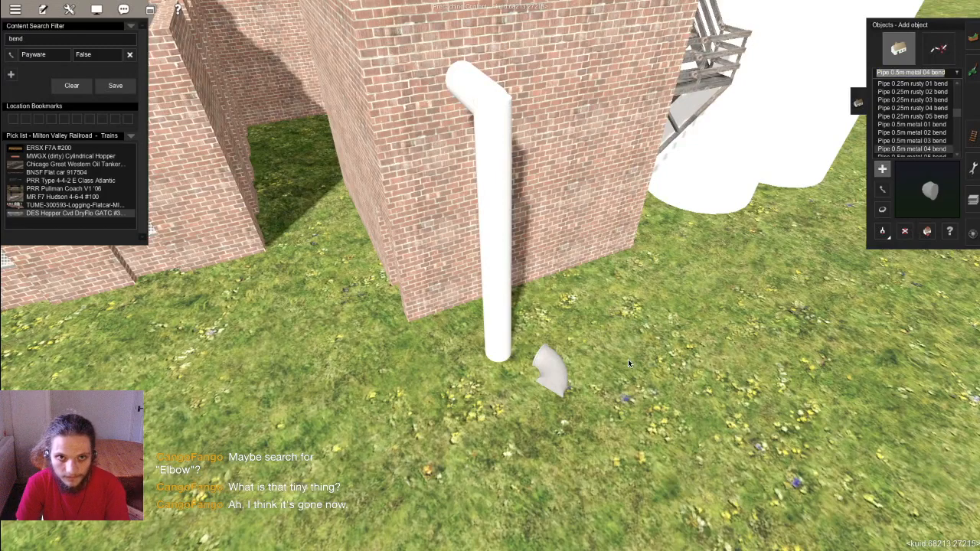
pyautogui.click(628, 359)
pyautogui.click(938, 155)
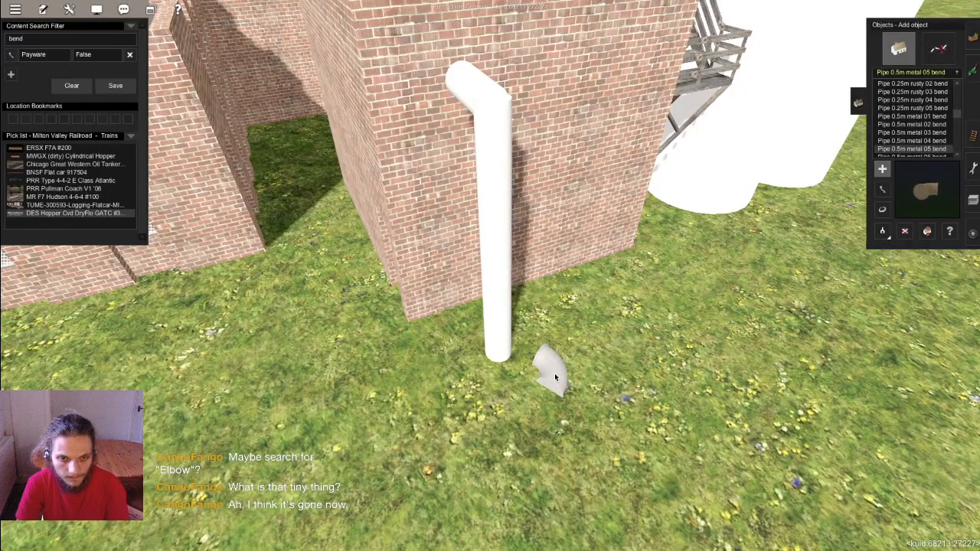
# Step: Raise the grey metal bend off the grass beside the white pipe and roll it about 88.5 degrees
pyautogui.moveTo(550, 374); pyautogui.dragTo(583, 195)
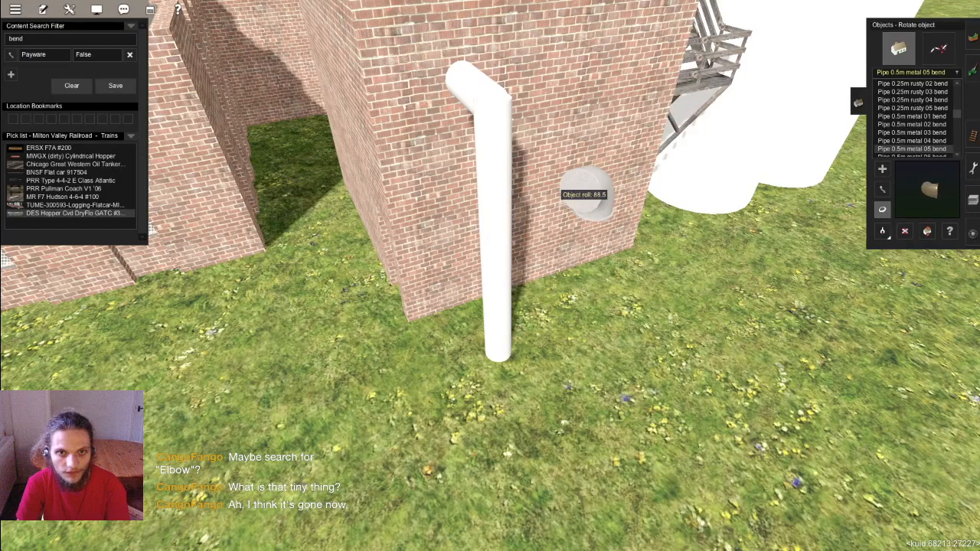
pyautogui.moveTo(587, 194); pyautogui.dragTo(591, 206)
pyautogui.press('m')
# Step: Move the grey bend onto the white pipe's upper corner and adjust its height to cover the joint
pyautogui.moveTo(514, 396); pyautogui.dragTo(457, 320)
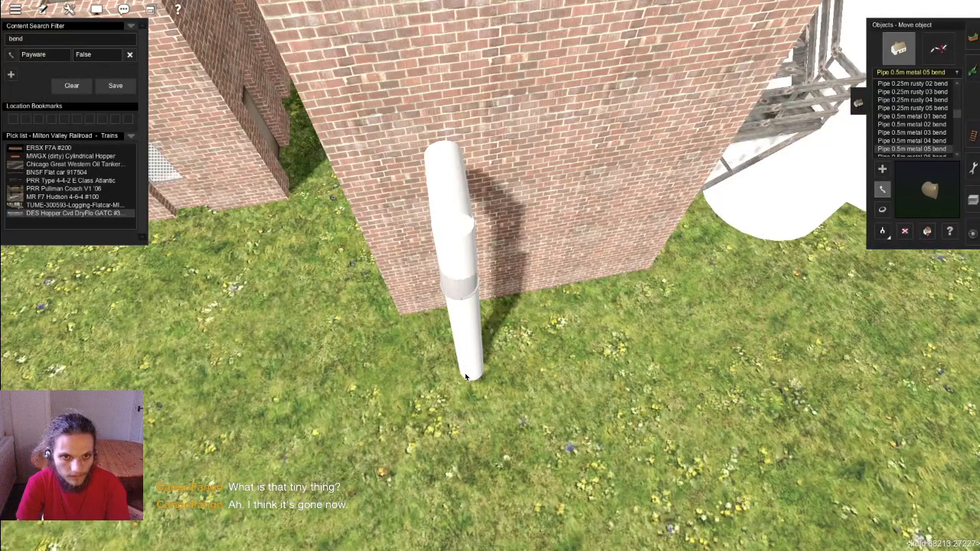
pyautogui.moveTo(465, 372); pyautogui.dragTo(466, 371)
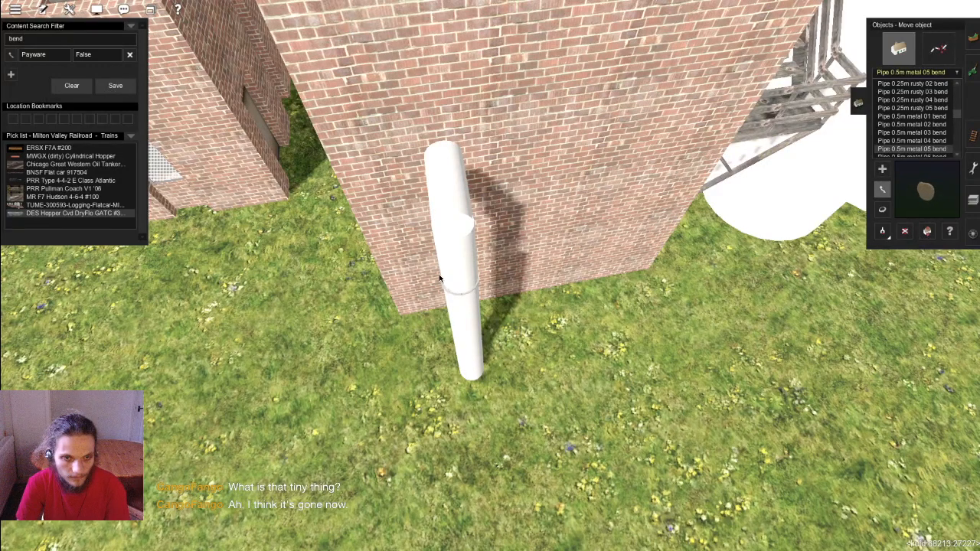
pyautogui.moveTo(459, 290); pyautogui.dragTo(459, 289)
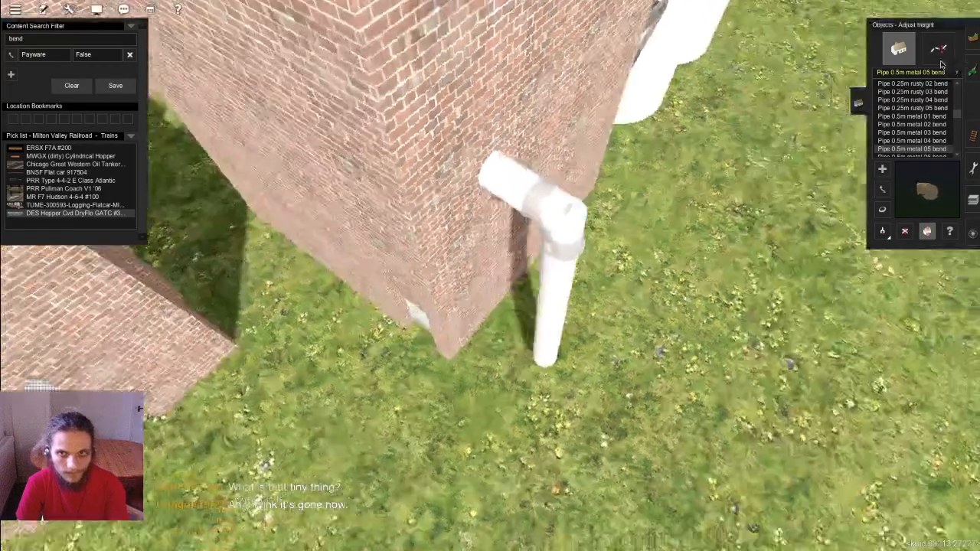
# Step: Search the available splines for "pipe 0.5"
pyautogui.click(939, 48)
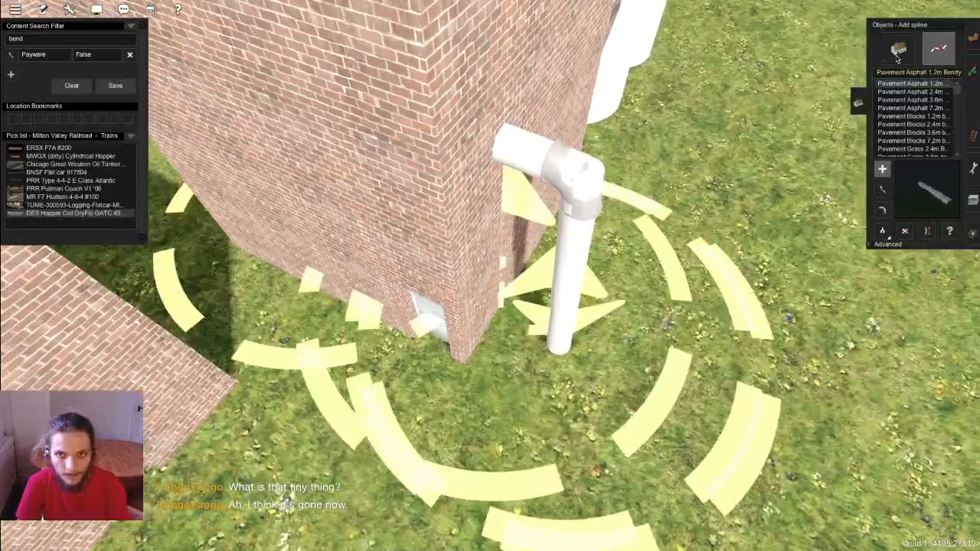
pyautogui.click(898, 49)
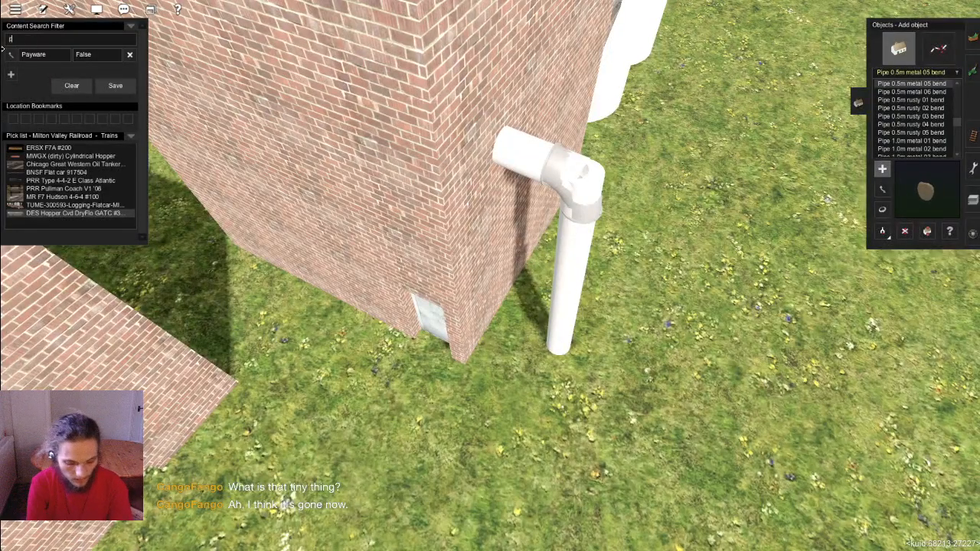
pyautogui.write('.5')
pyautogui.click(939, 49)
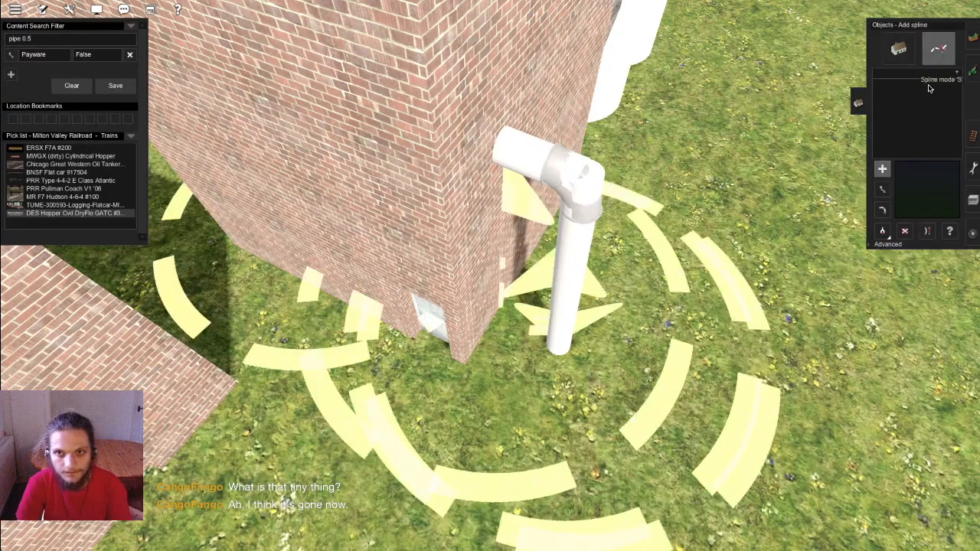
# Step: Try to adjust the spline vertex height at the base of the white vertical pipe
pyautogui.click(887, 244)
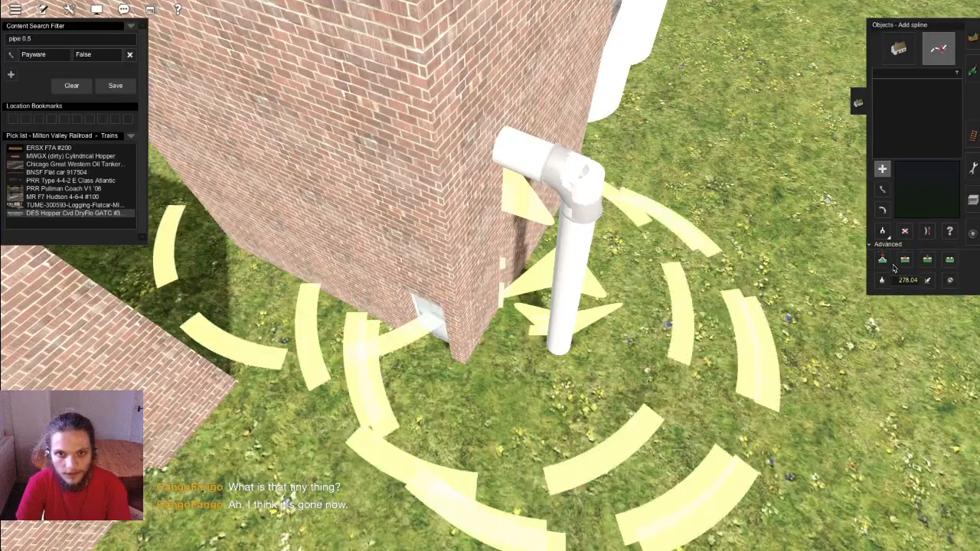
pyautogui.click(881, 264)
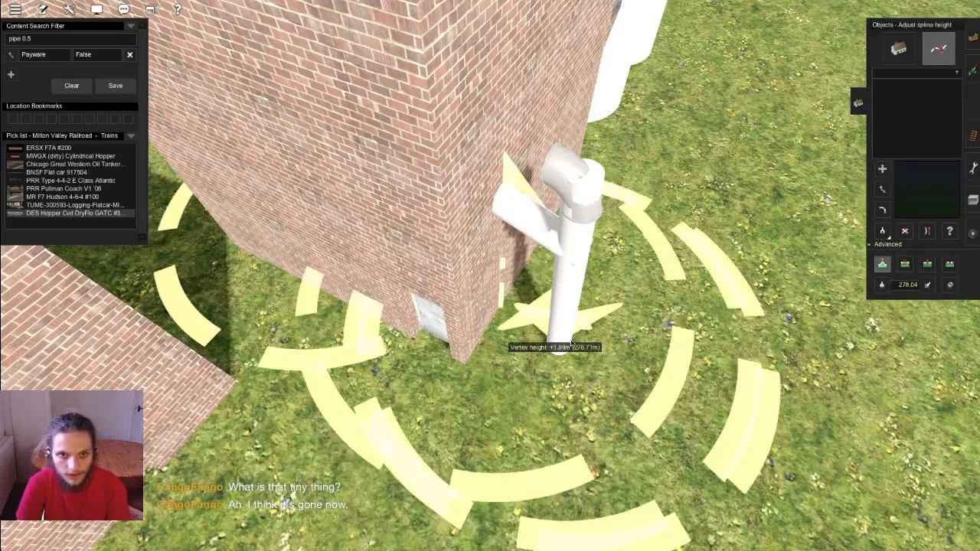
pyautogui.moveTo(594, 346); pyautogui.dragTo(536, 323)
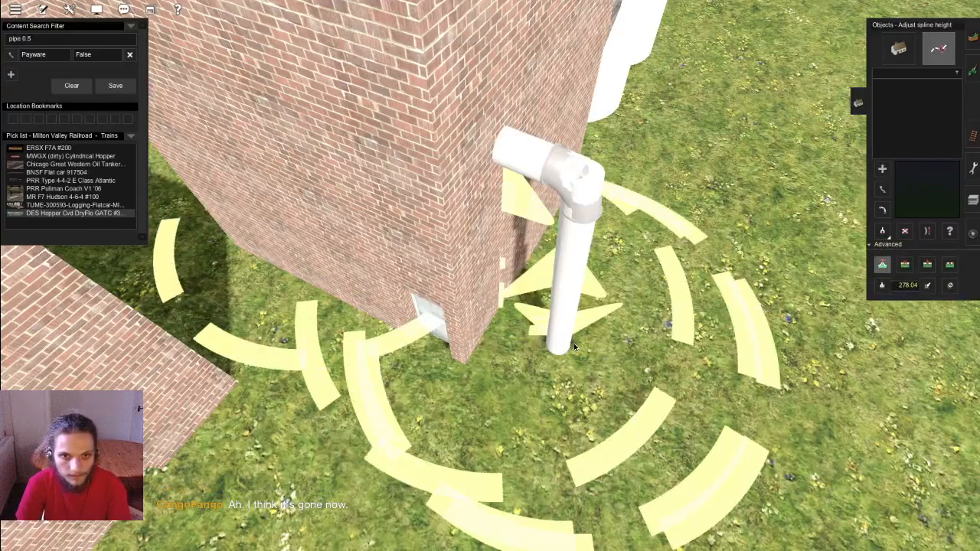
pyautogui.moveTo(559, 348)
pyautogui.moveTo(559, 348); pyautogui.dragTo(637, 355)
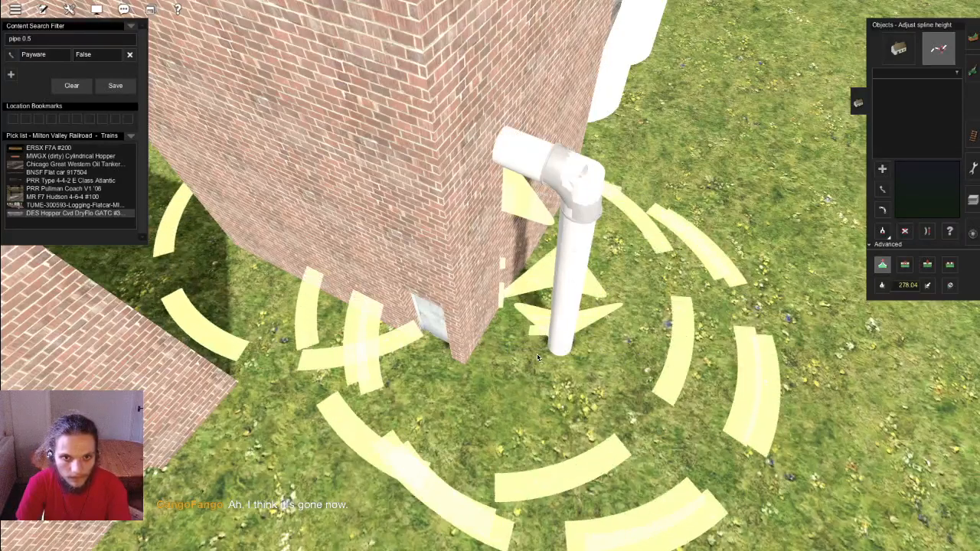
# Step: Shift the white pipe's spline vertices so the horizontal and vertical sections line up with the grey elbow
pyautogui.moveTo(436, 314); pyautogui.dragTo(491, 304)
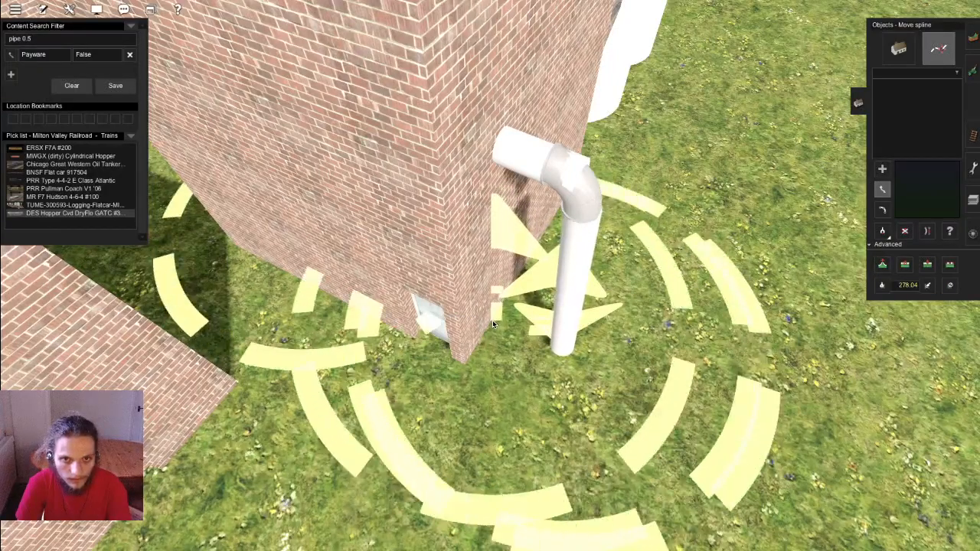
pyautogui.moveTo(497, 321); pyautogui.dragTo(468, 309, button='right')
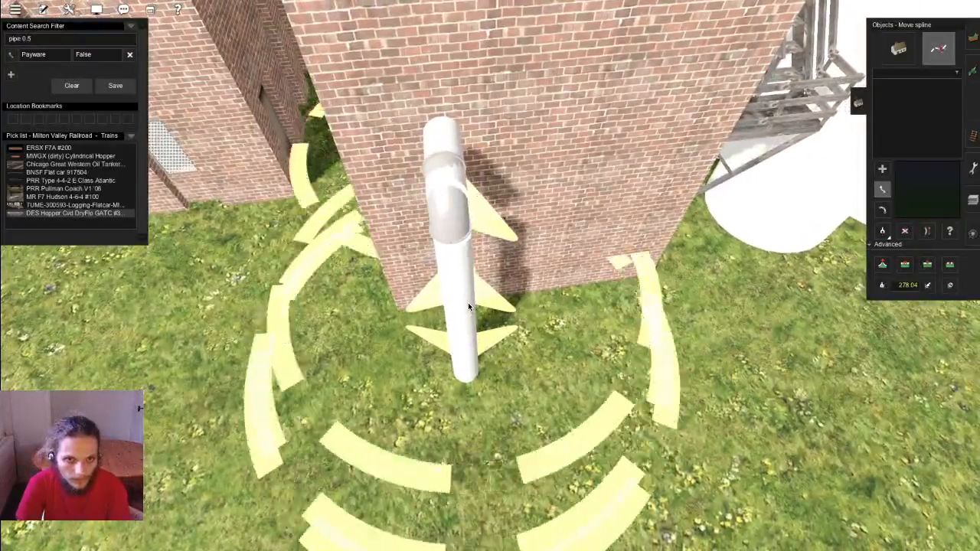
pyautogui.moveTo(485, 321); pyautogui.dragTo(512, 299, button='right')
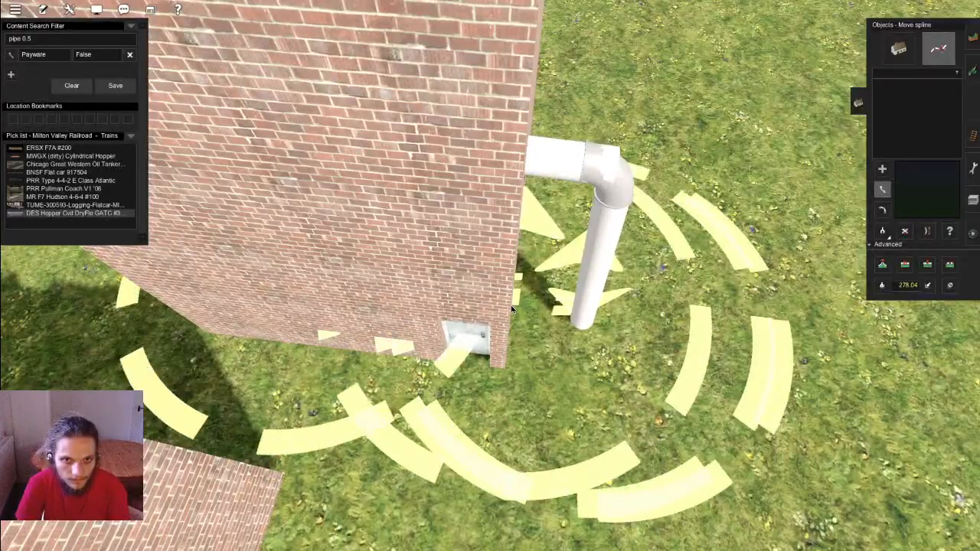
pyautogui.moveTo(516, 310)
pyautogui.mouseDown(button='right')
pyautogui.moveTo(594, 330)
pyautogui.moveTo(748, 332)
pyautogui.moveTo(533, 312)
pyautogui.mouseUp(button='right')
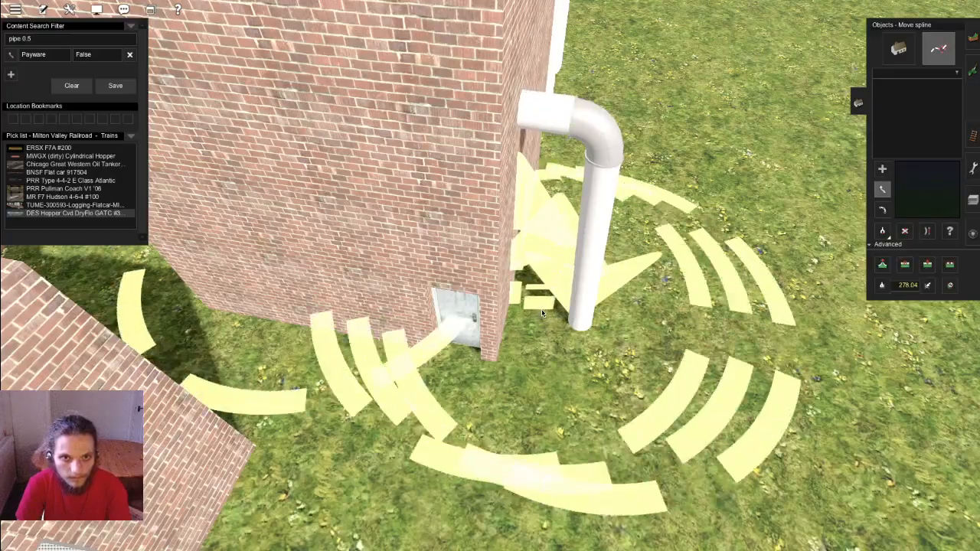
pyautogui.moveTo(542, 312); pyautogui.dragTo(463, 337, button='right')
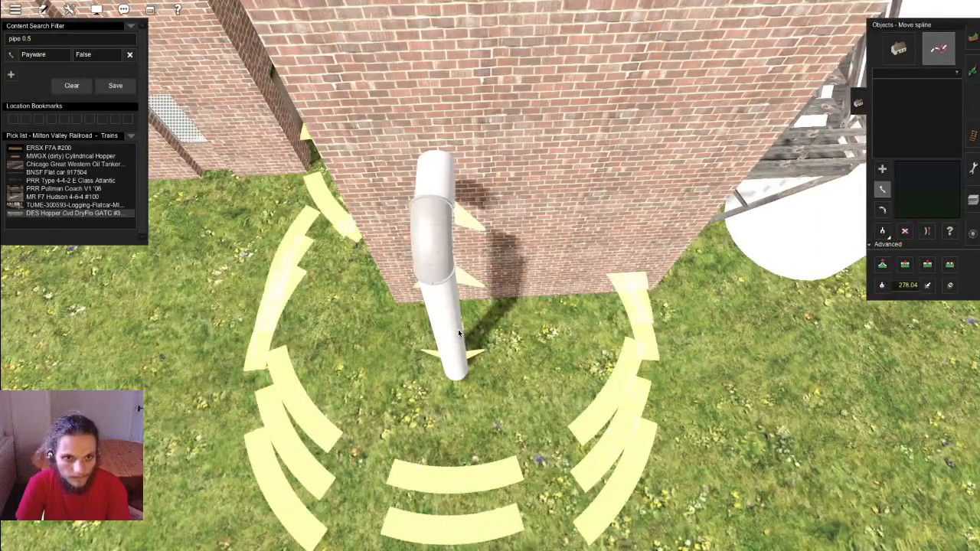
pyautogui.moveTo(457, 329); pyautogui.dragTo(493, 376, button='right')
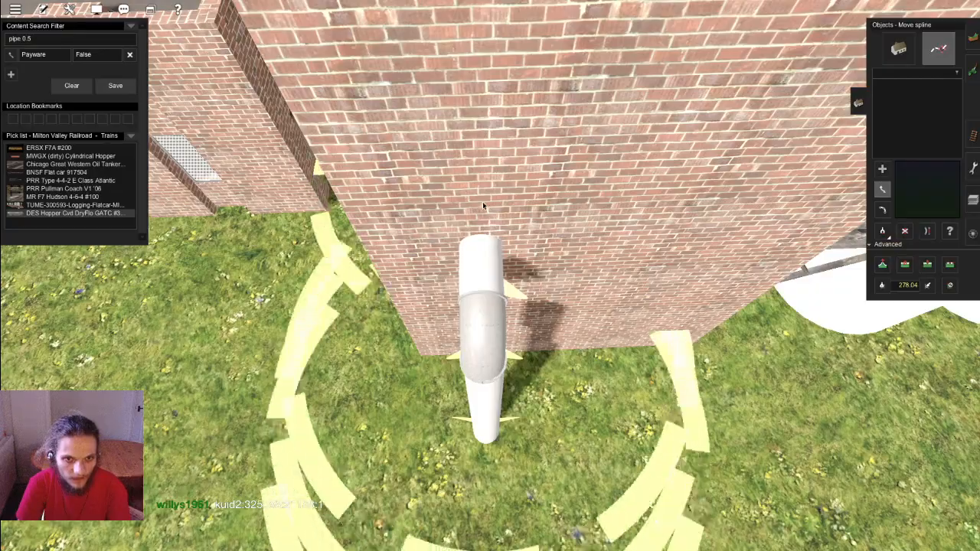
# Step: Examine the pipe and its elbow against the bakery tower from a distance and close up
pyautogui.scroll(-5, 597, 201)
pyautogui.press('F6')
pyautogui.moveTo(597, 202); pyautogui.dragTo(634, 325, button='right')
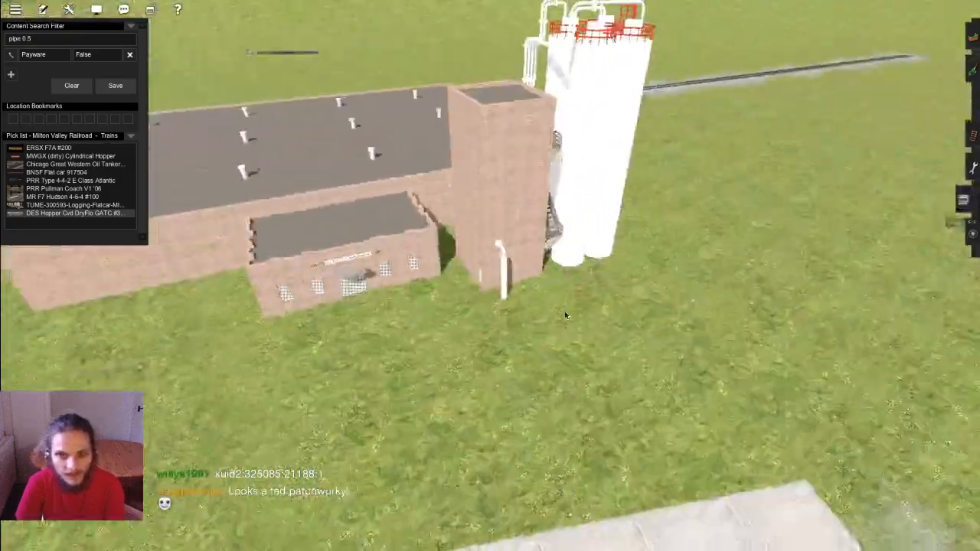
pyautogui.scroll(5, 610, 286)
pyautogui.click(971, 104)
pyautogui.scroll(4, 613, 306)
pyautogui.scroll(2, 619, 318)
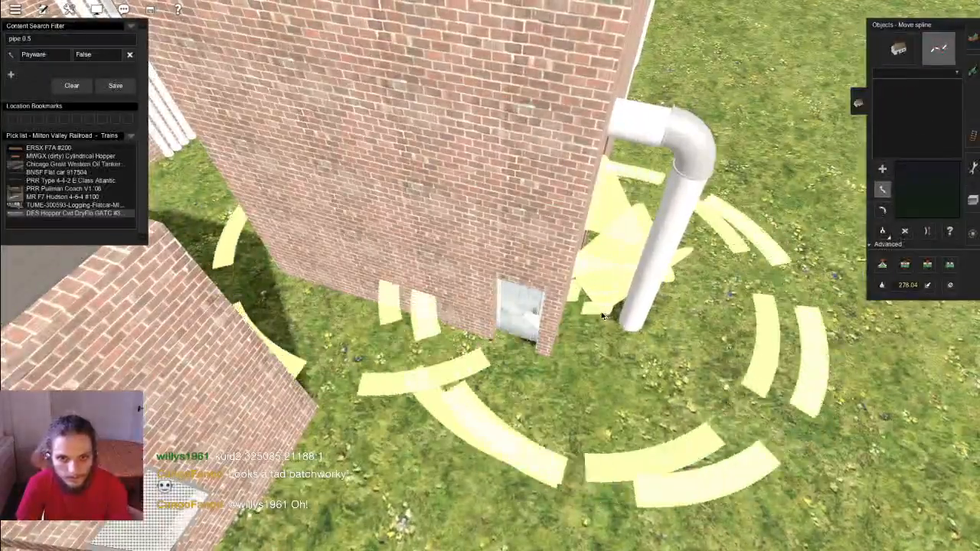
# Step: Nudge the vertical pipe so it sits centred under the elbow, and check the fit from the bakery's front
pyautogui.moveTo(602, 315); pyautogui.dragTo(490, 339, button='right')
pyautogui.scroll(3, 639, 285)
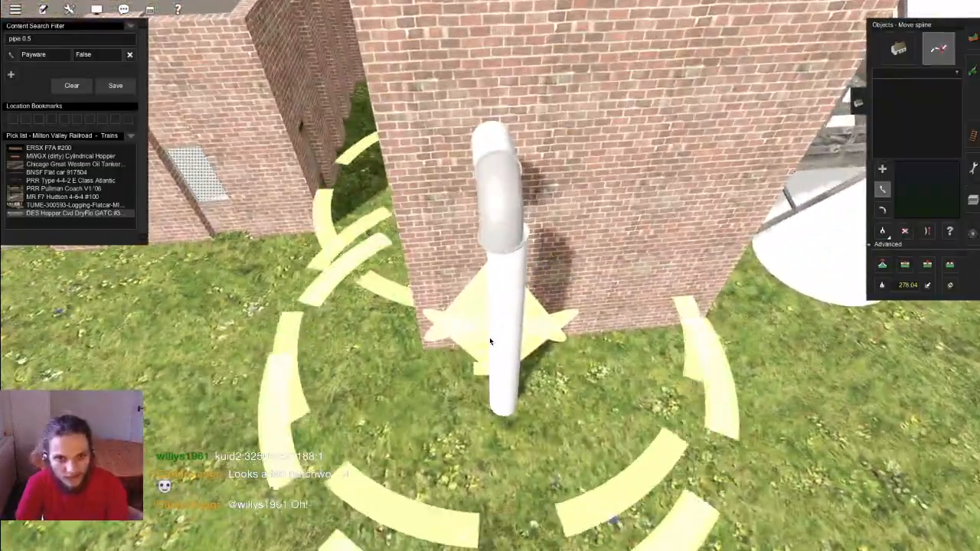
pyautogui.moveTo(492, 334)
pyautogui.mouseDown()
pyautogui.moveTo(492, 349)
pyautogui.moveTo(500, 342)
pyautogui.mouseUp()
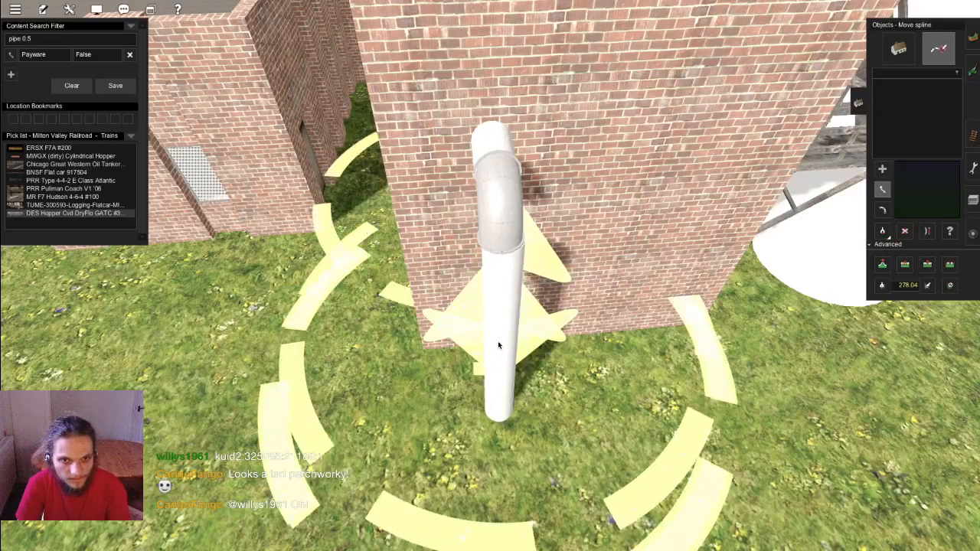
pyautogui.press('Down')
pyautogui.press('Left')
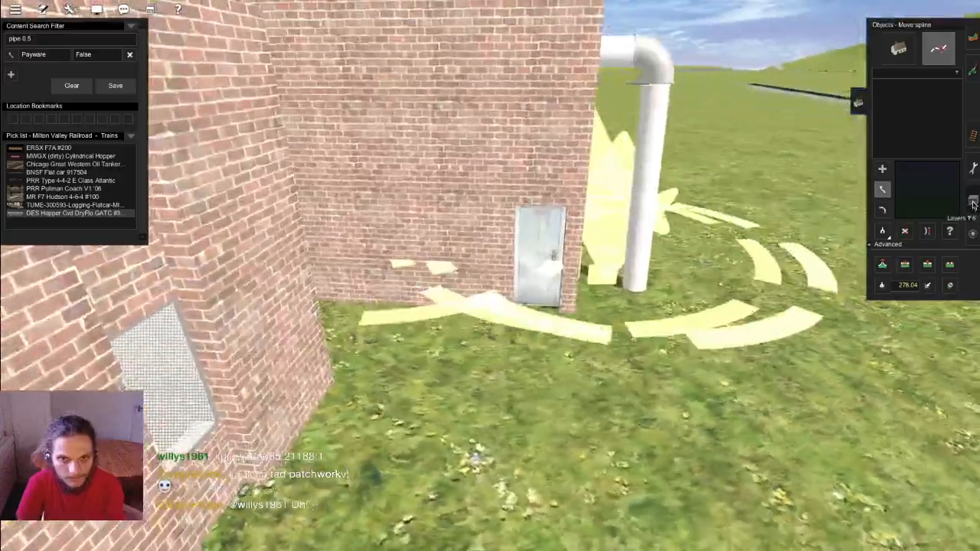
pyautogui.press('Left')
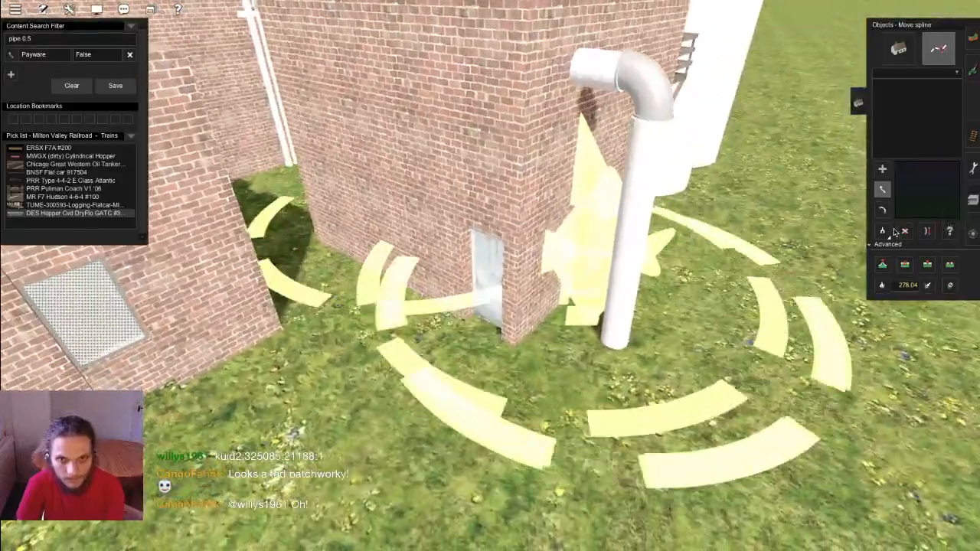
pyautogui.press('Down')
pyautogui.scroll(-5, 526, 374)
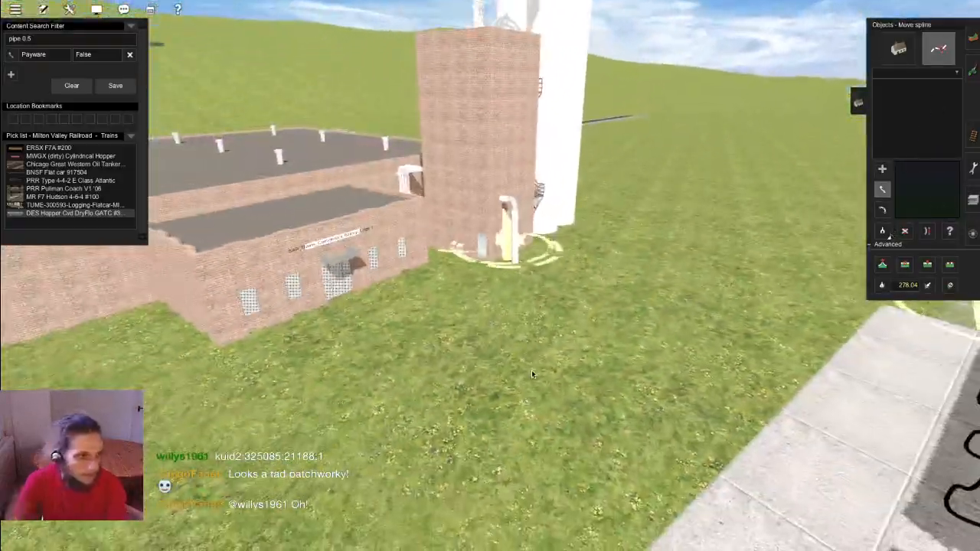
pyautogui.scroll(3, 532, 372)
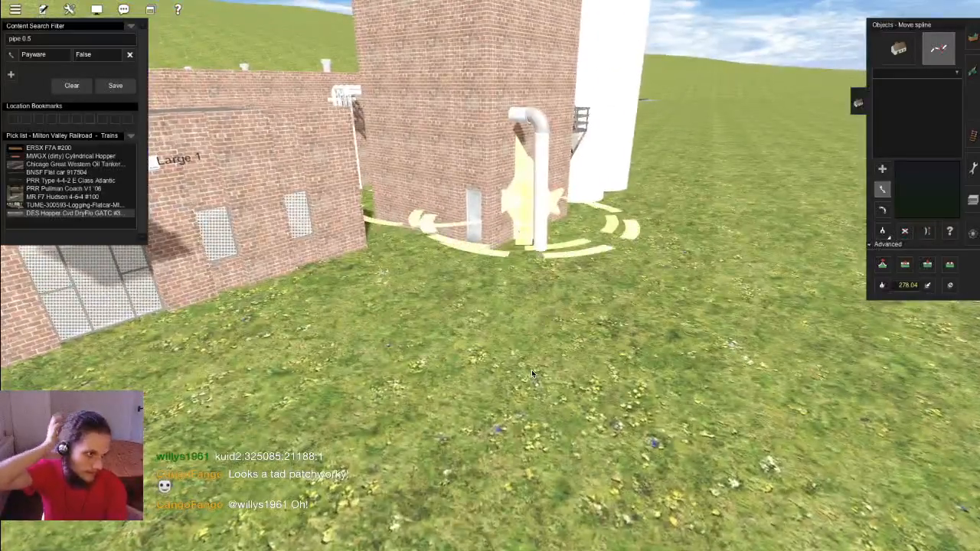
# Step: Switch to Content Manager, find asset kuid2:325085:21188:1 without the Installed filter, and download it
pyautogui.press('super+Tab')
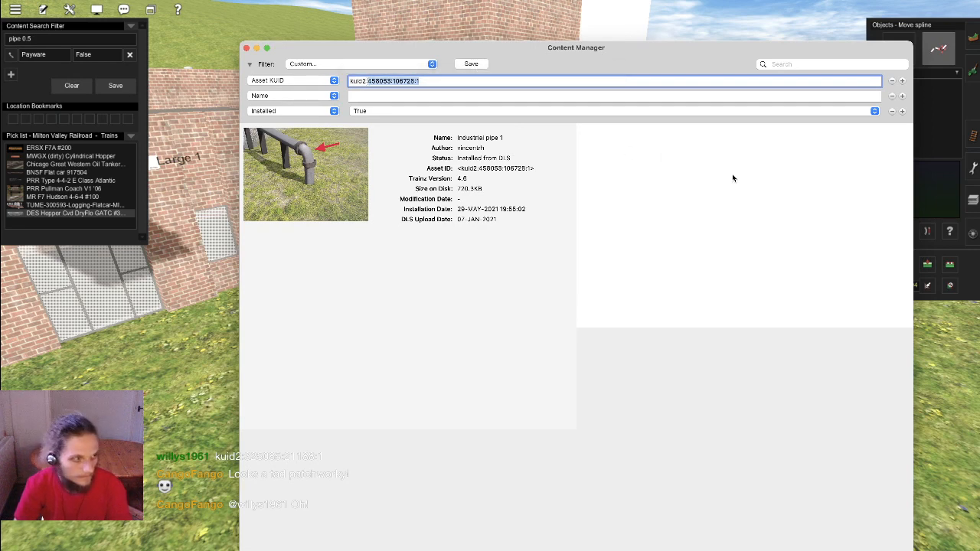
pyautogui.write('3250')
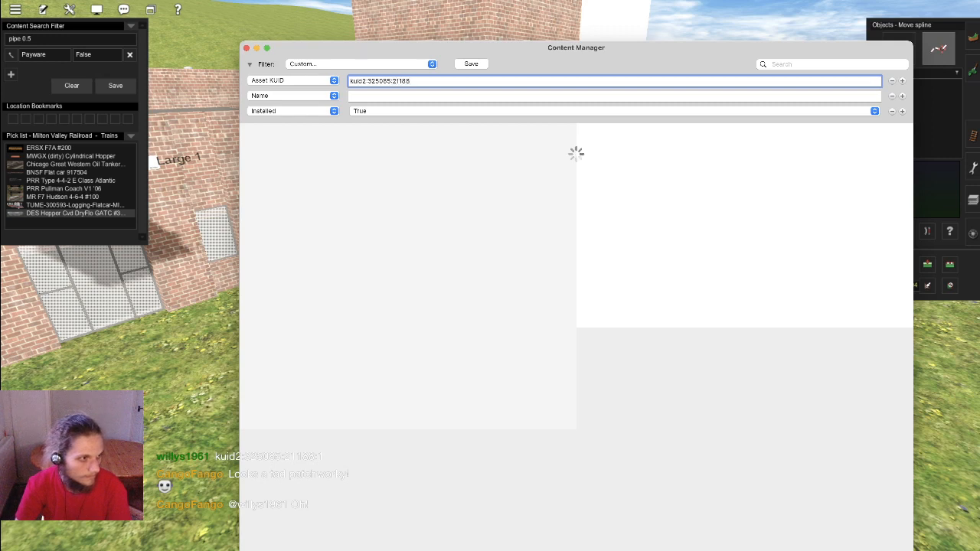
pyautogui.click(891, 112)
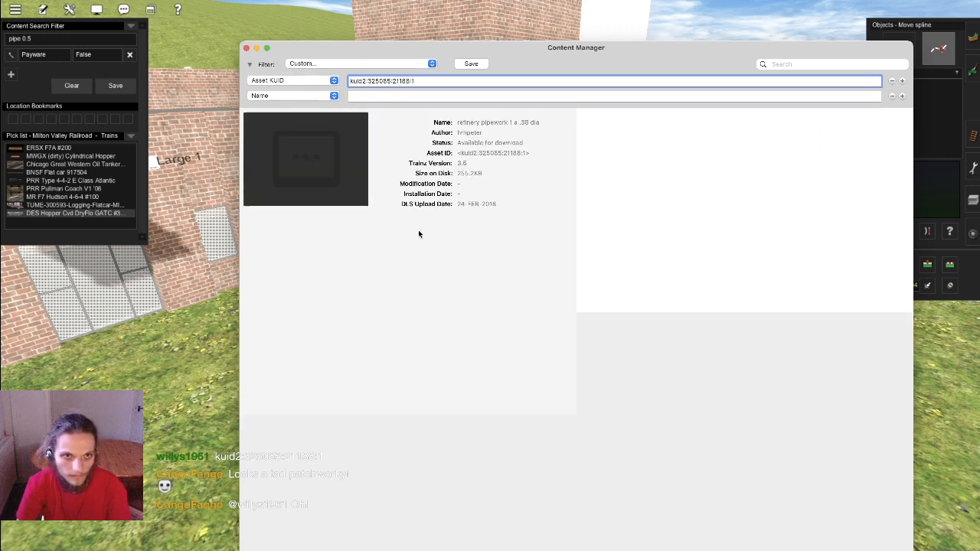
pyautogui.rightClick(465, 184)
pyautogui.click(473, 189)
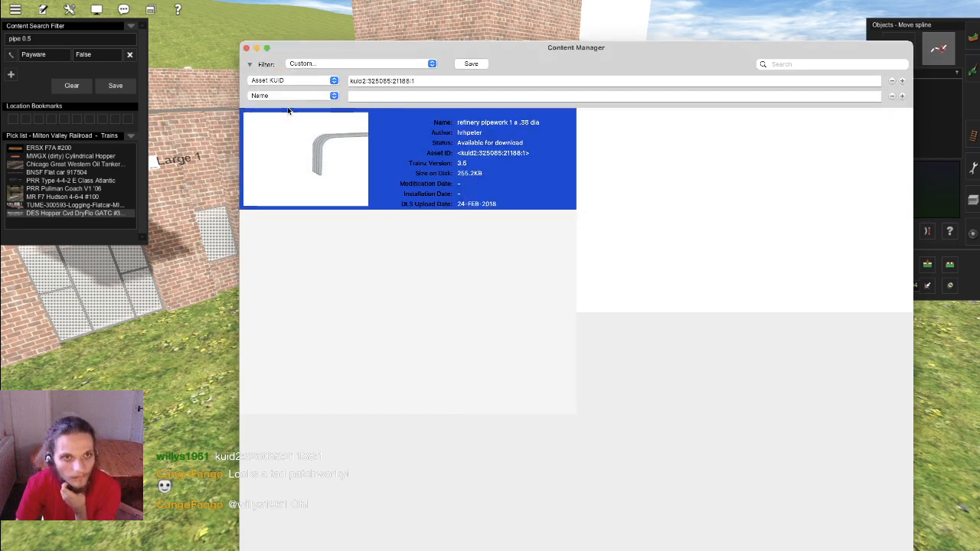
pyautogui.click(915, 62)
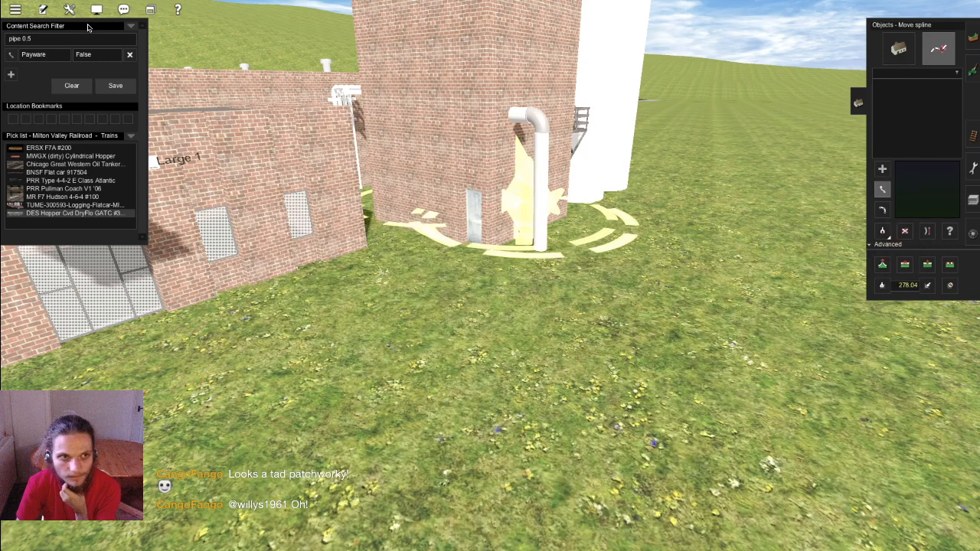
# Step: Back in the Trainz editor, filter the content to Today and bring up the refinery pipework 1 a .38 dia object
pyautogui.click(131, 26)
pyautogui.click(151, 105)
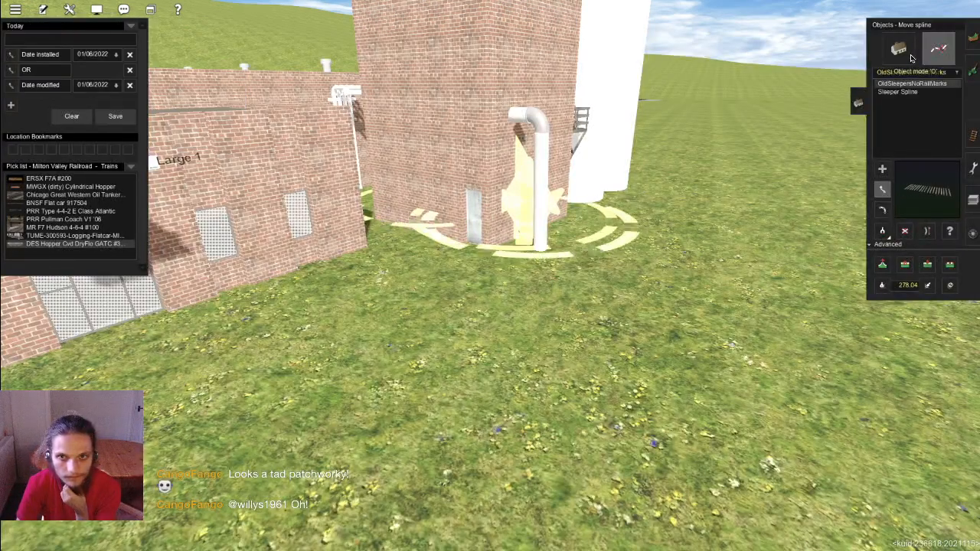
pyautogui.click(899, 49)
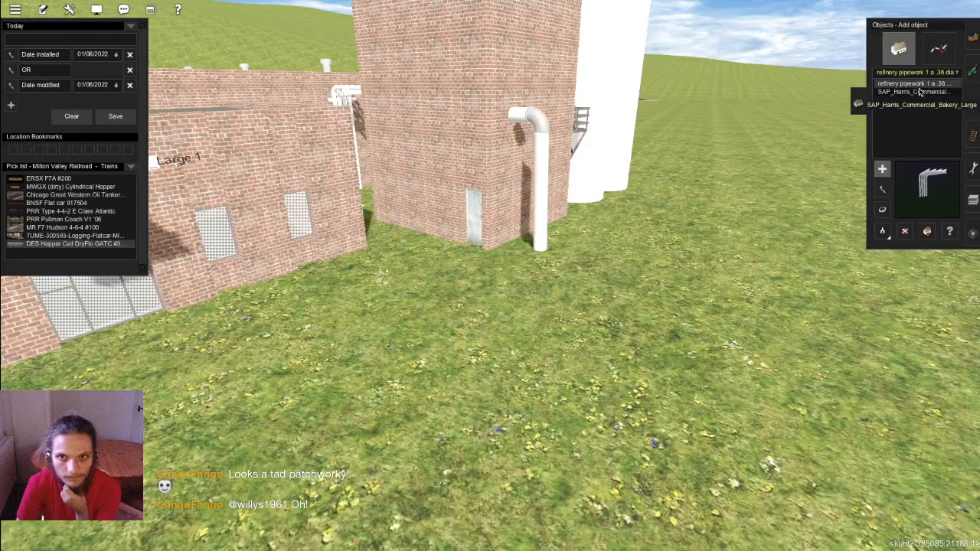
# Step: Place the refinery pipework 1 a .38 dia object beside the bakery tower and rotate it so its upper ends point toward the building
pyautogui.click(671, 227)
pyautogui.scroll(-5, 598, 255)
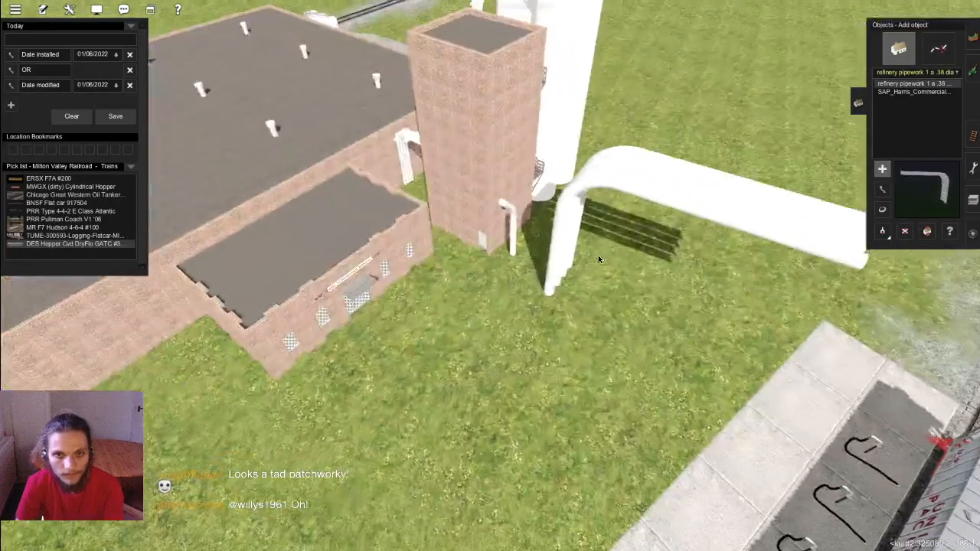
pyautogui.press('r')
pyautogui.moveTo(598, 211)
pyautogui.mouseDown()
pyautogui.moveTo(574, 205)
pyautogui.moveTo(608, 196)
pyautogui.mouseUp()
pyautogui.scroll(5, 609, 196)
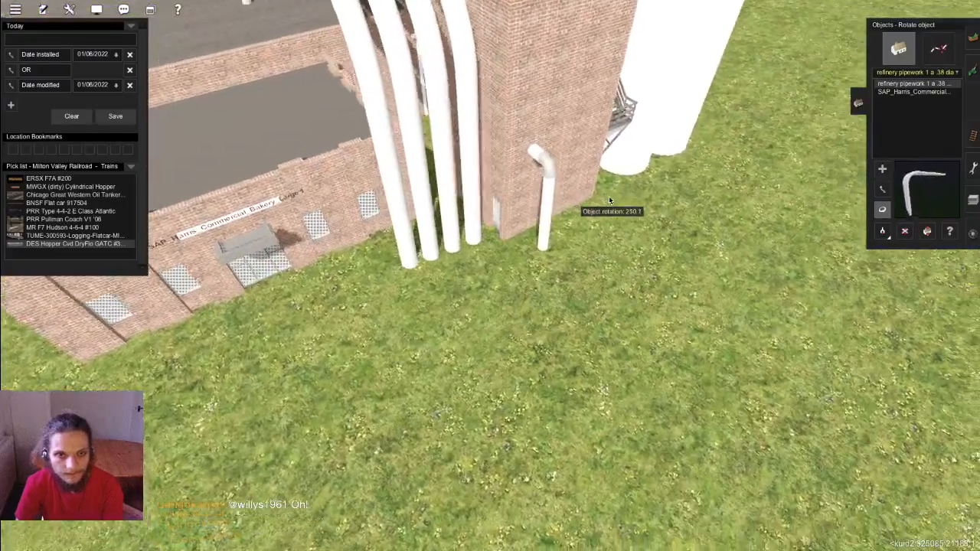
pyautogui.press('Up')
pyautogui.press('Left')
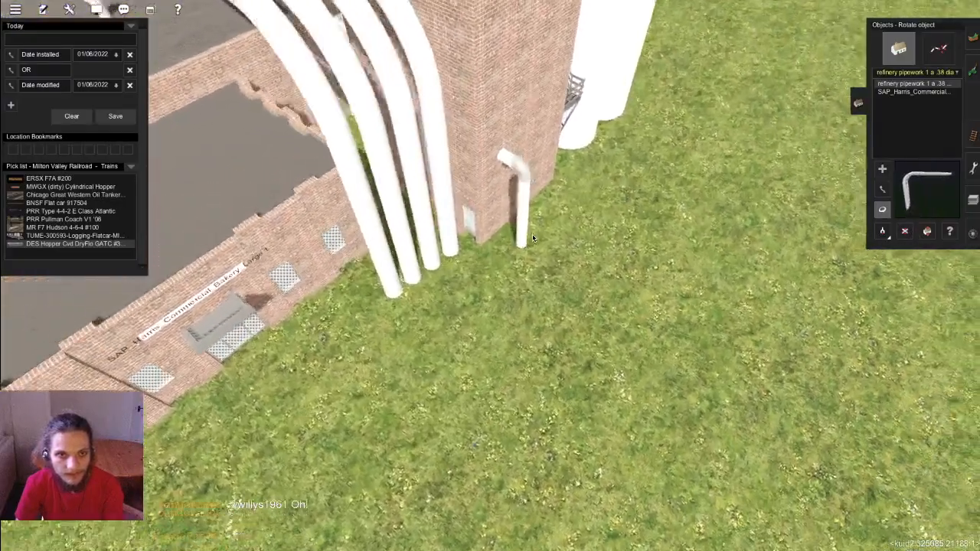
# Step: Shift the four-pipe refinery pipework on the grass by the tower and delete it
pyautogui.rightClick(430, 246)
pyautogui.press('m')
pyautogui.moveTo(479, 267); pyautogui.dragTo(504, 349)
pyautogui.press('d')
pyautogui.click(504, 348)
pyautogui.press('Down')
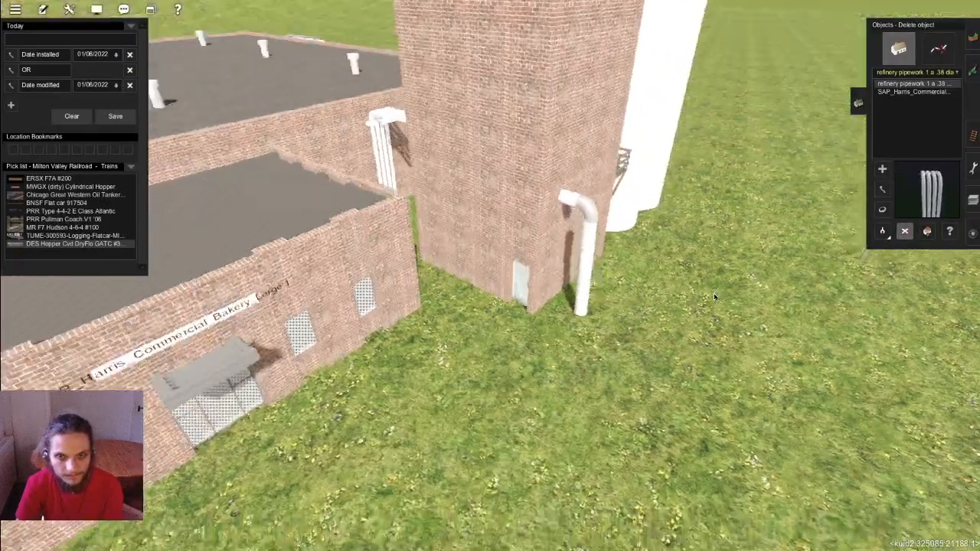
# Step: Try to adjust the spline height of the vertical pipe at its base beside the tower
pyautogui.press('Right')
pyautogui.press('pageup')
pyautogui.click(938, 49)
pyautogui.press('pagedown')
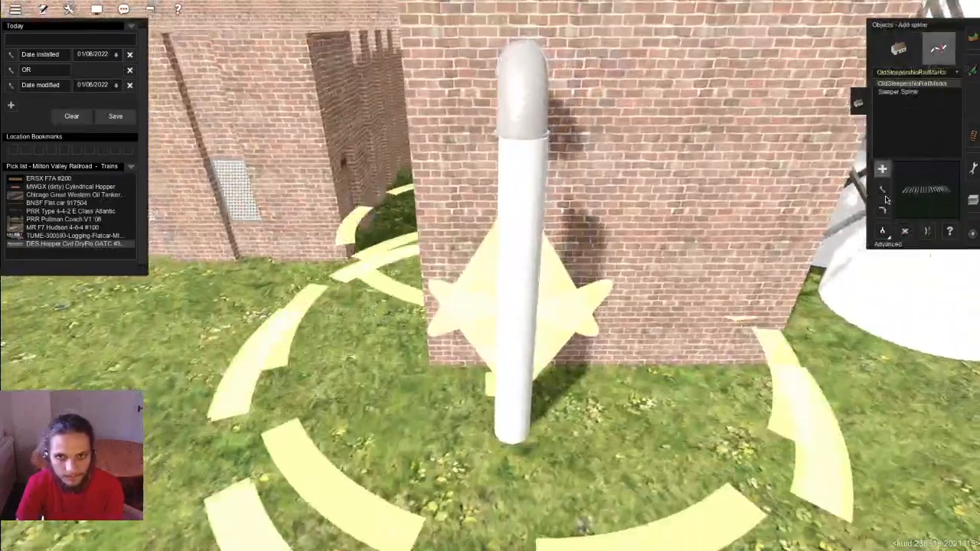
pyautogui.press('Left')
pyautogui.click(882, 189)
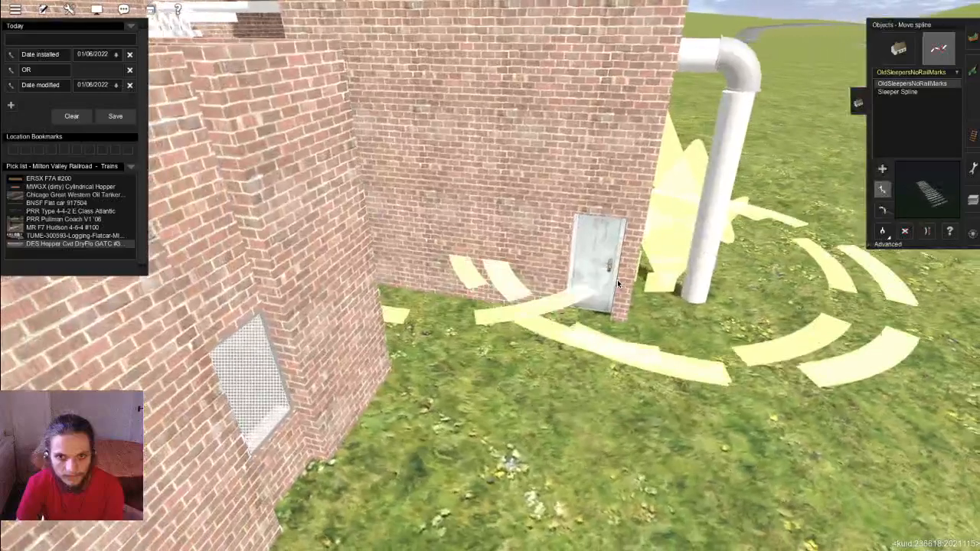
pyautogui.press('Right')
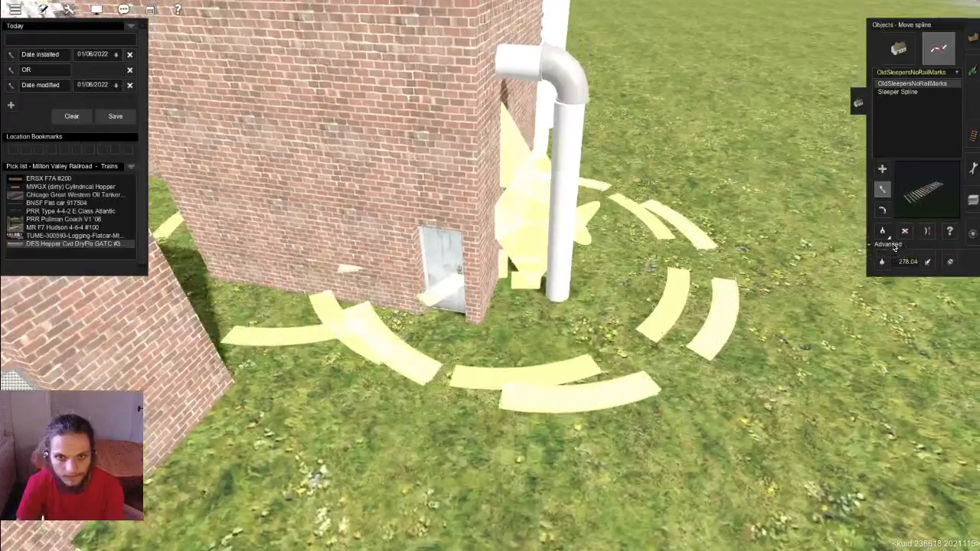
pyautogui.click(888, 244)
pyautogui.click(882, 262)
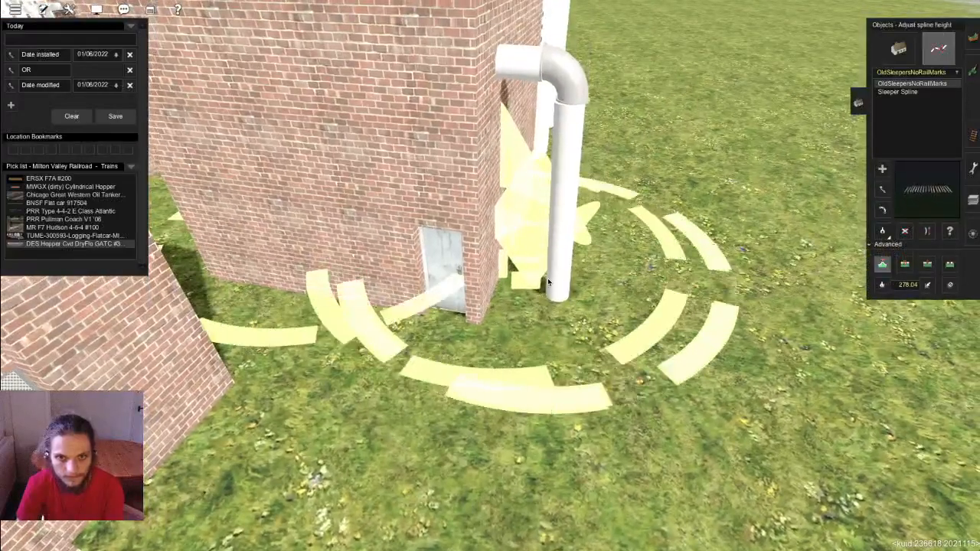
pyautogui.moveTo(539, 294); pyautogui.dragTo(539, 299)
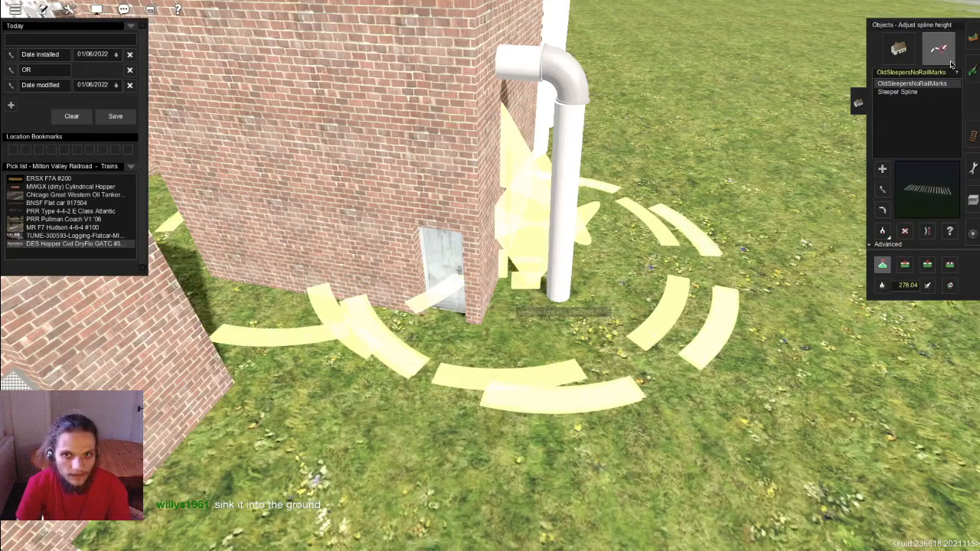
# Step: Place the refinery pipework again, at the tower corner next to the vertical pipe
pyautogui.click(899, 48)
pyautogui.scroll(-5, 540, 292)
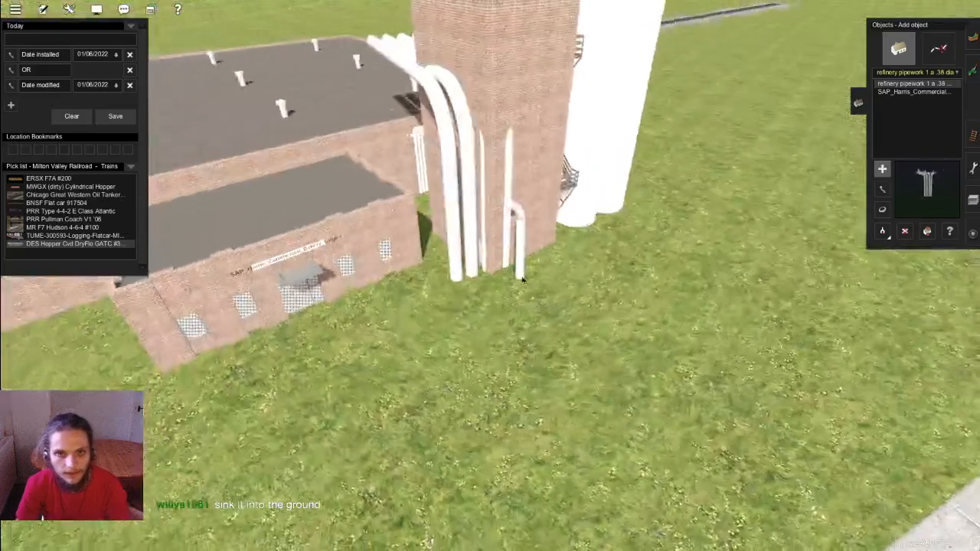
pyautogui.click(927, 230)
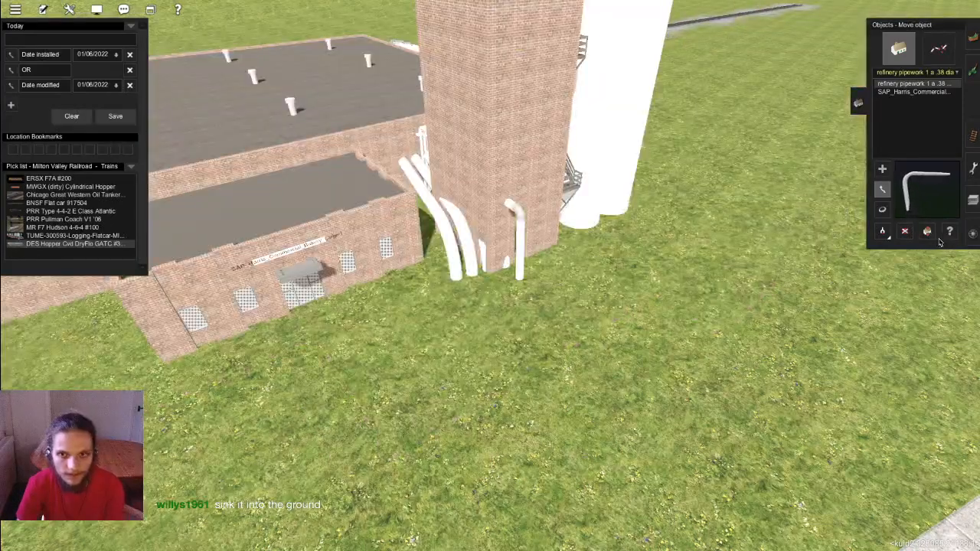
# Step: Open the bakery's properties, look through its layer options, and close them
pyautogui.click(949, 230)
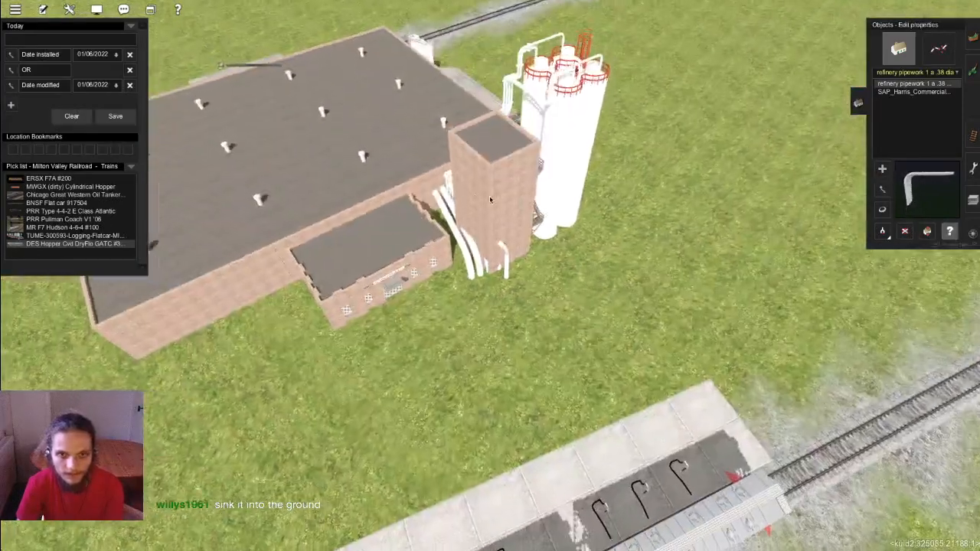
pyautogui.click(466, 198)
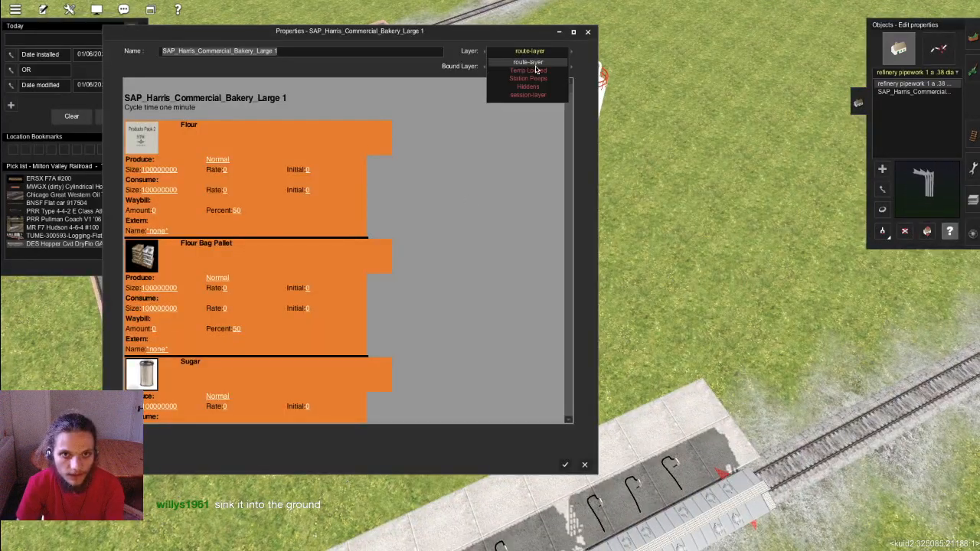
pyautogui.click(564, 464)
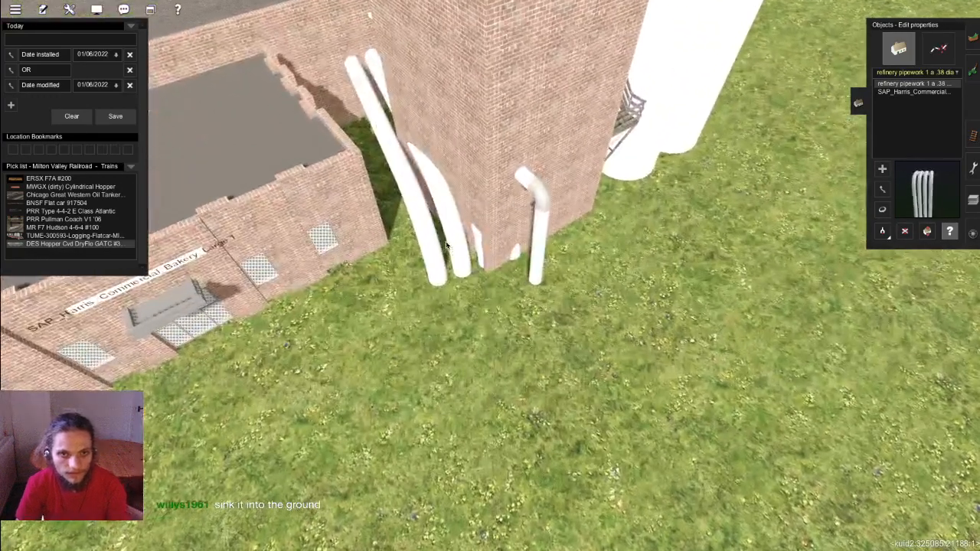
# Step: Move the four-pipe pipework from the tower's door side to the wall behind the elbow pipe
pyautogui.press('m')
pyautogui.moveTo(446, 245); pyautogui.dragTo(646, 152)
pyautogui.press('r')
pyautogui.press('m')
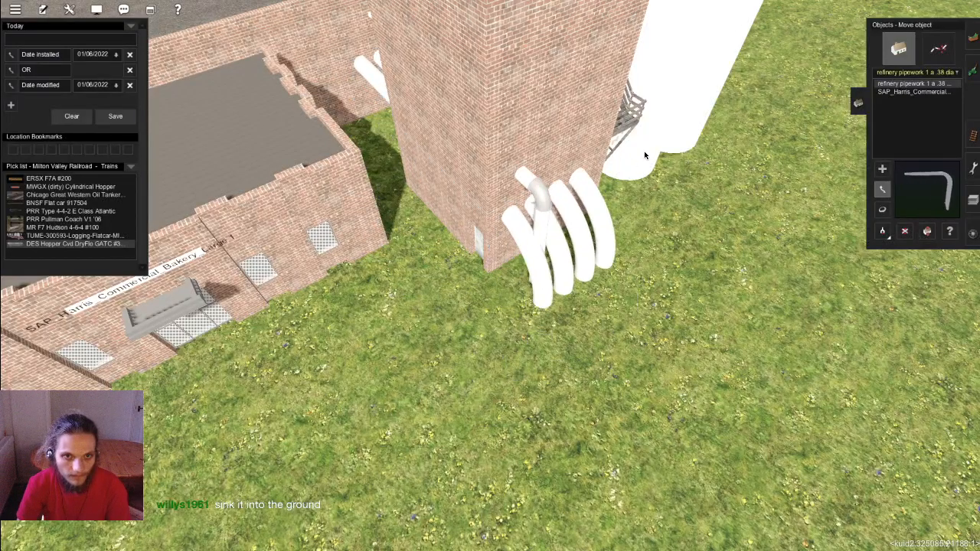
# Step: Reposition the pipework outside the tower so its horizontal ends run into the brick wall around the elbow pipe
pyautogui.moveTo(630, 170); pyautogui.dragTo(374, 228, button='right')
pyautogui.scroll(-3, 444, 239)
pyautogui.scroll(5, 374, 228)
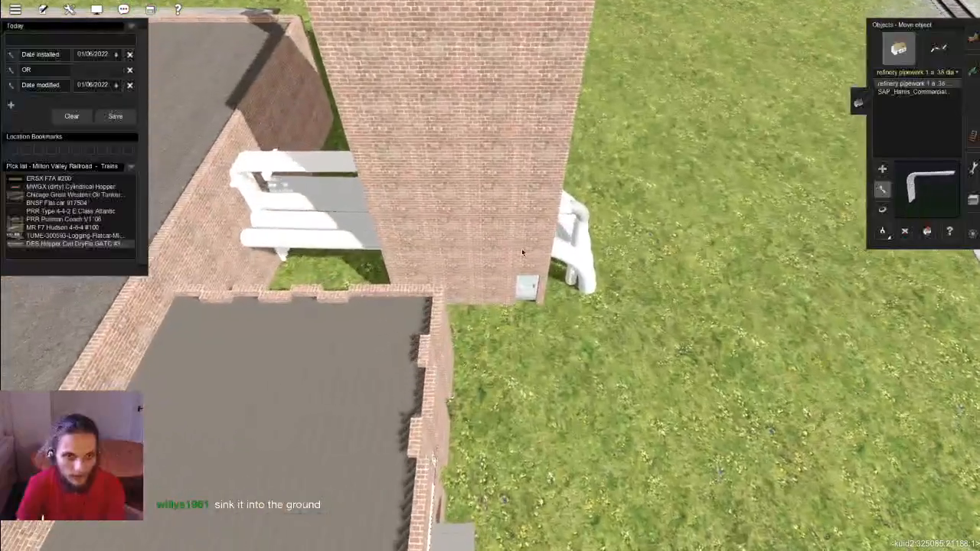
pyautogui.moveTo(580, 242); pyautogui.dragTo(731, 182)
pyautogui.press('Down')
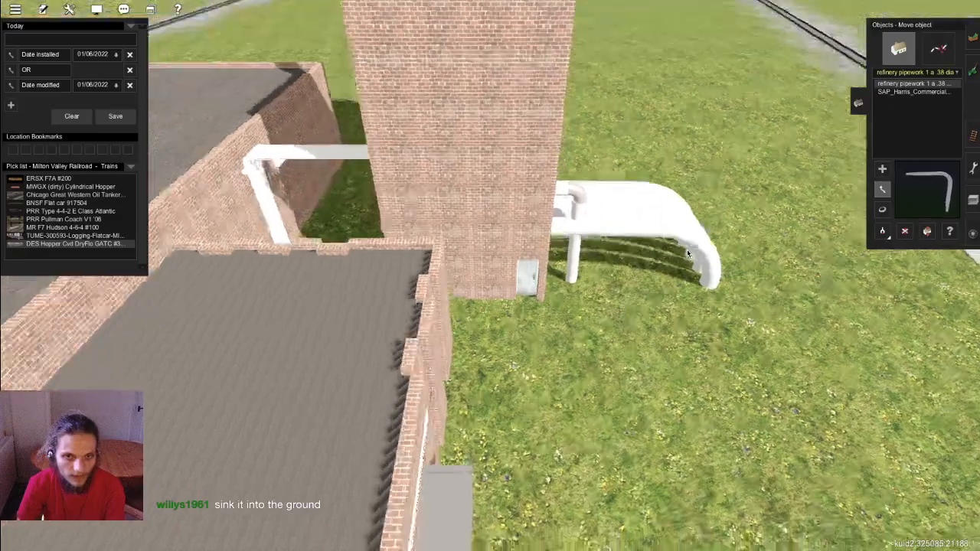
pyautogui.press('Up')
pyautogui.moveTo(678, 236); pyautogui.dragTo(666, 130)
# Step: Examine how the four-pipe pipework fits against the tower and the unloading area, from a distance and close up
pyautogui.moveTo(666, 130); pyautogui.dragTo(491, 275, button='right')
pyautogui.scroll(-8, 505, 304)
pyautogui.scroll(5, 459, 280)
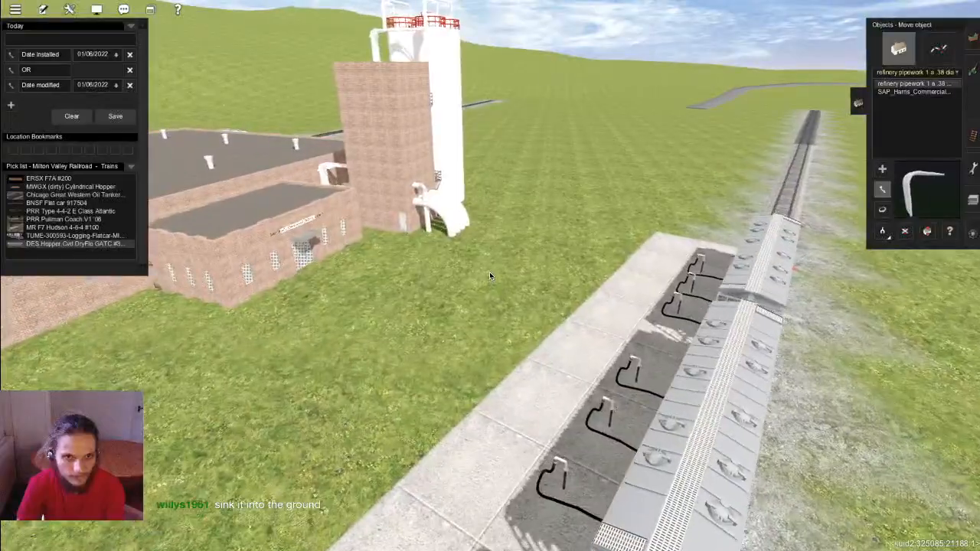
pyautogui.scroll(5, 501, 273)
pyautogui.press('Up')
pyautogui.scroll(-3, 490, 277)
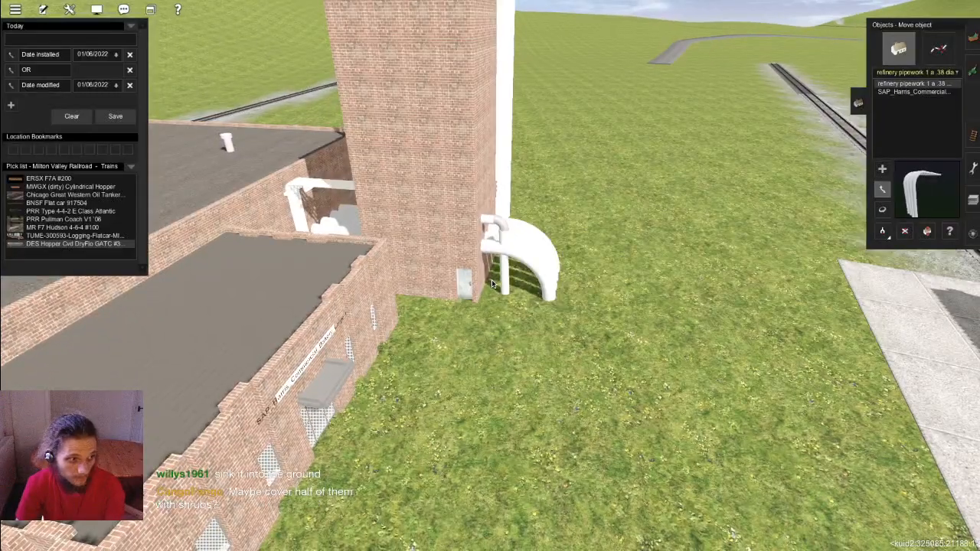
pyautogui.moveTo(491, 279); pyautogui.dragTo(489, 281, button='right')
pyautogui.scroll(-3, 488, 280)
pyautogui.scroll(5, 490, 280)
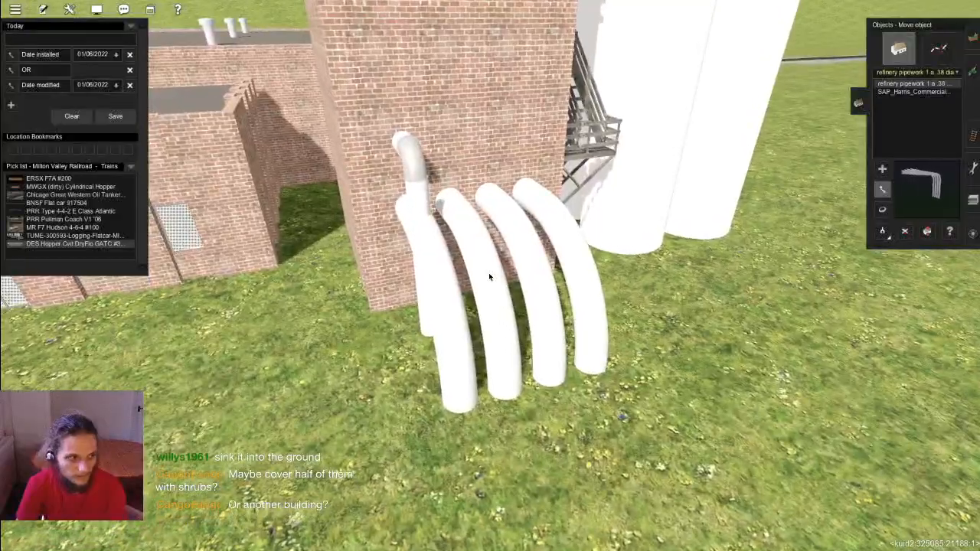
pyautogui.scroll(-4, 488, 272)
pyautogui.moveTo(489, 273)
pyautogui.mouseDown(button='right')
pyautogui.moveTo(390, 309)
pyautogui.moveTo(499, 274)
pyautogui.mouseUp(button='right')
# Step: Pull the four-pipe pipework farther out from the tower wall and check its fit from above and the side
pyautogui.moveTo(499, 274); pyautogui.dragTo(629, 227)
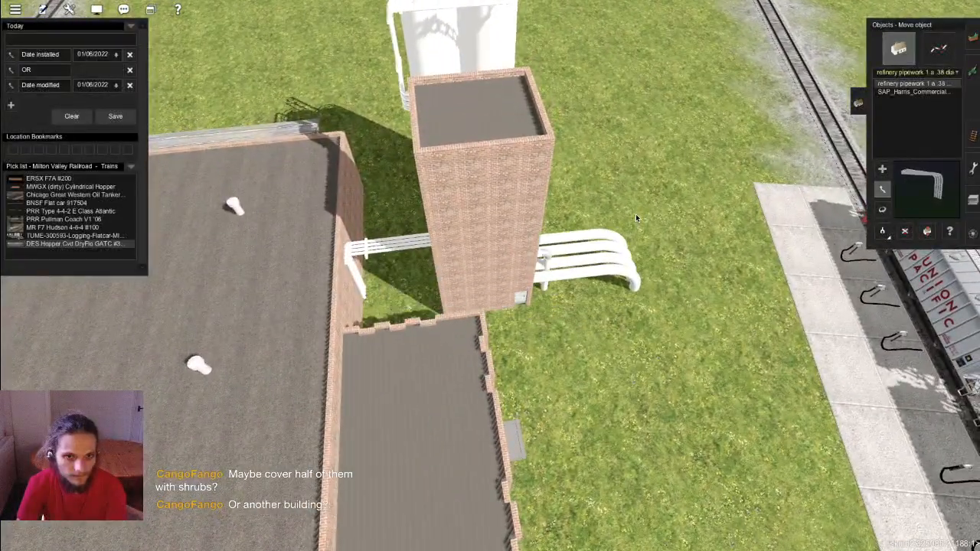
pyautogui.scroll(6, 635, 213)
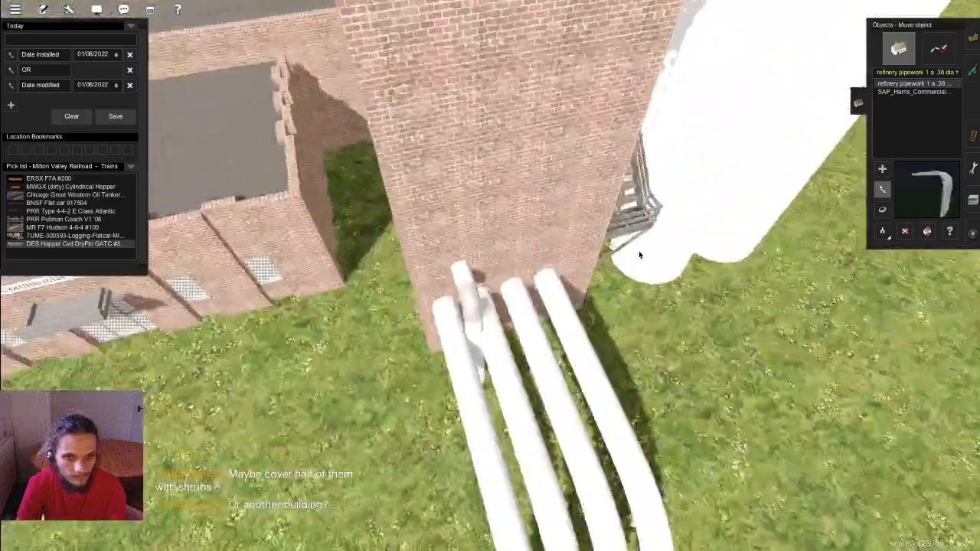
pyautogui.scroll(-5, 465, 277)
pyautogui.scroll(2, 465, 277)
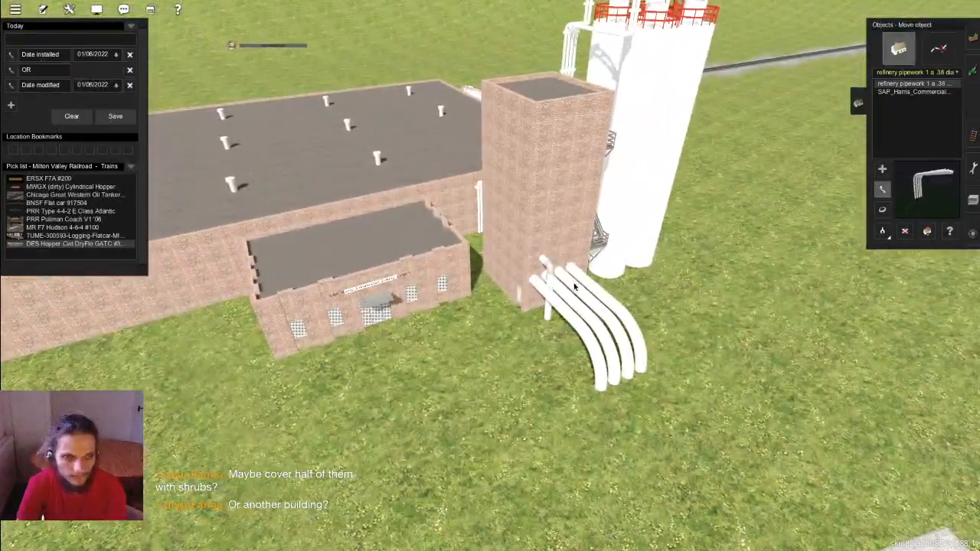
# Step: Delete the four-pipe refinery pipework from beside the tower, leaving the single elbow pipe in place
pyautogui.hotkey('ctrl', 'F2')
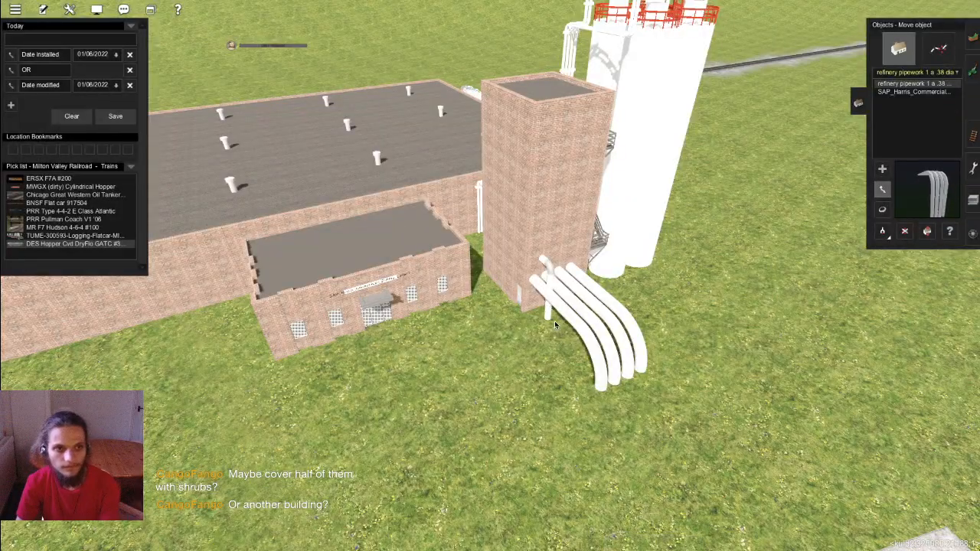
pyautogui.scroll(4, 497, 275)
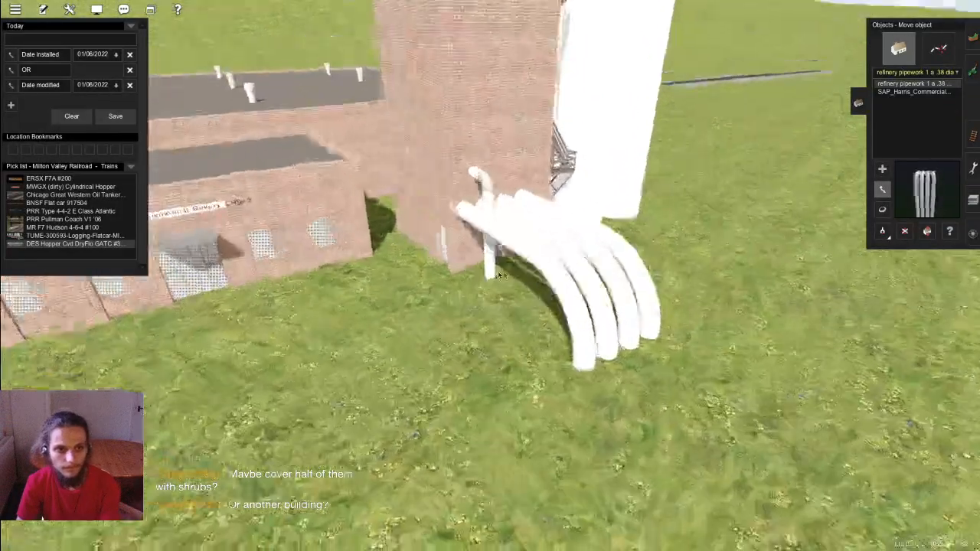
pyautogui.scroll(-2, 496, 275)
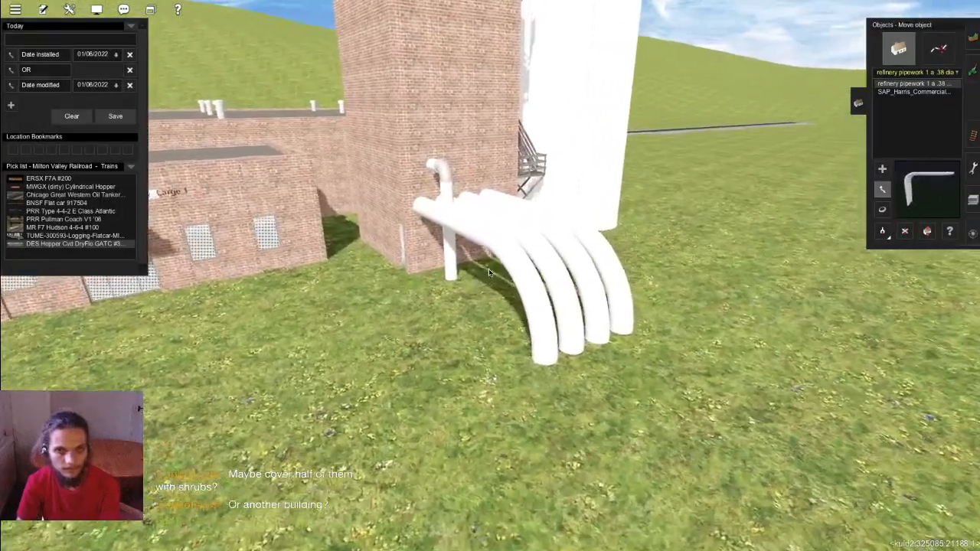
pyautogui.moveTo(489, 272); pyautogui.dragTo(575, 251, button='right')
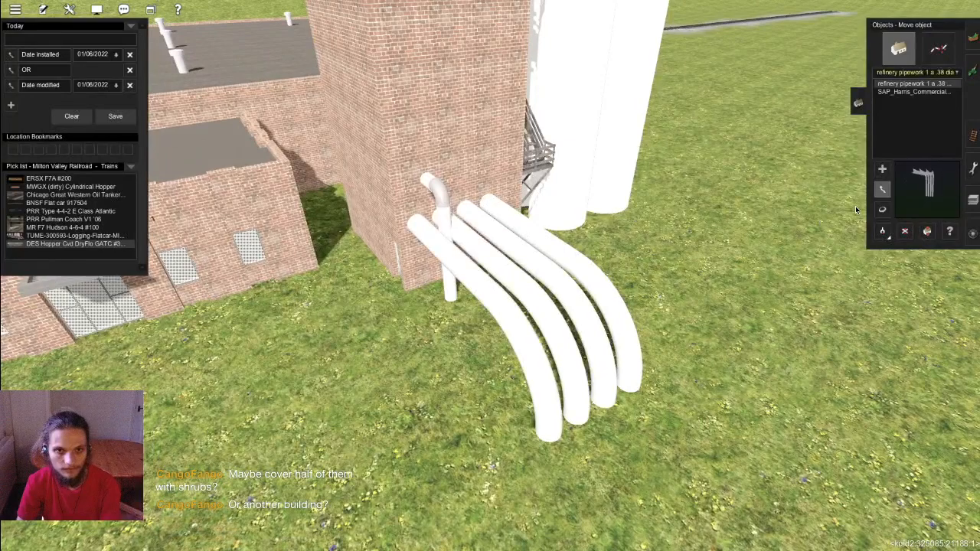
pyautogui.scroll(-3, 665, 287)
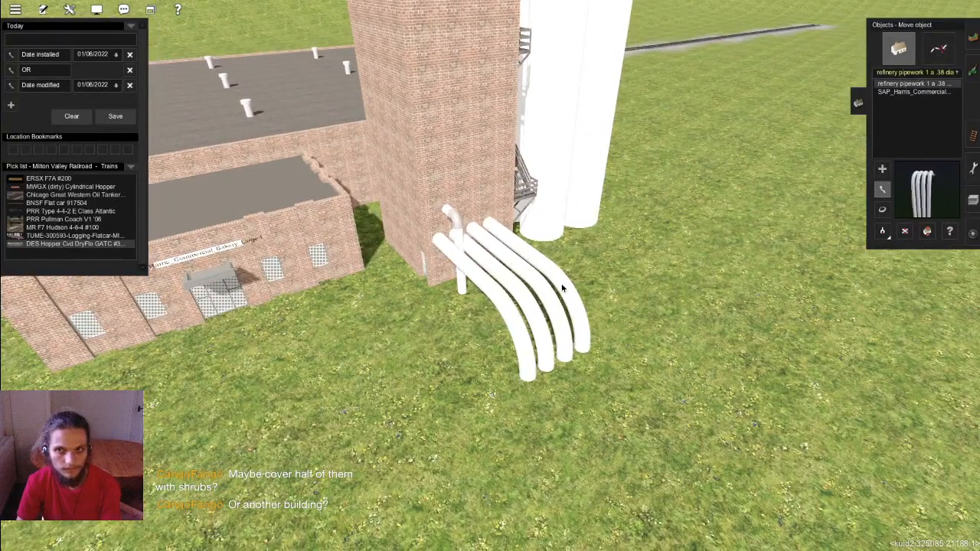
pyautogui.moveTo(561, 288); pyautogui.dragTo(561, 288, button='right')
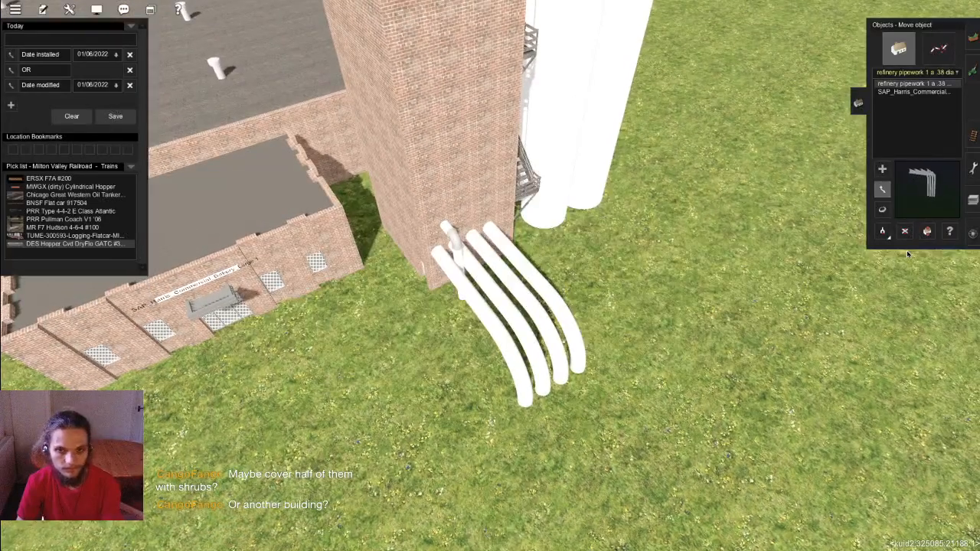
pyautogui.press('Down')
pyautogui.click(904, 231)
pyautogui.scroll(4, 545, 278)
pyautogui.click(548, 284)
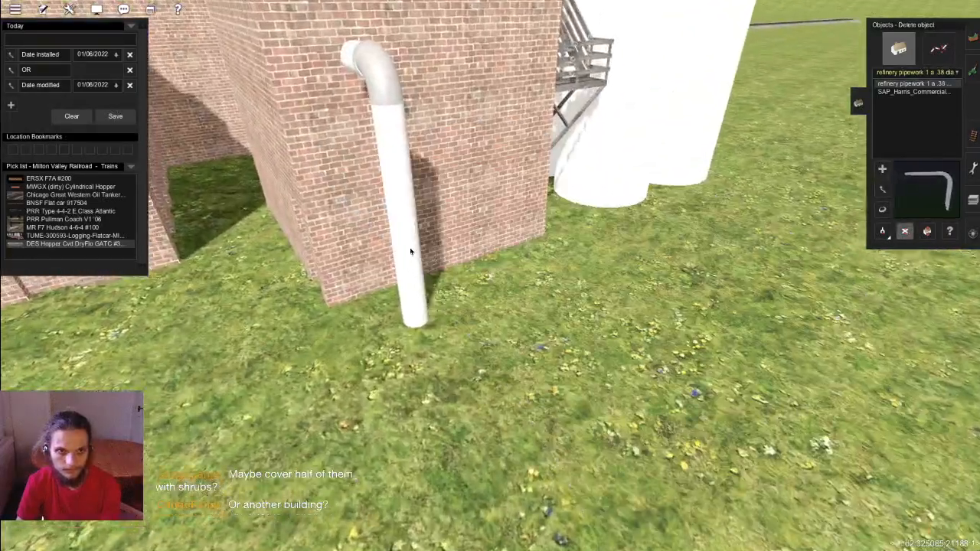
# Step: Adjust the vertex height of the pipe spline beside the tower door to about 3.99 m
pyautogui.press('Right')
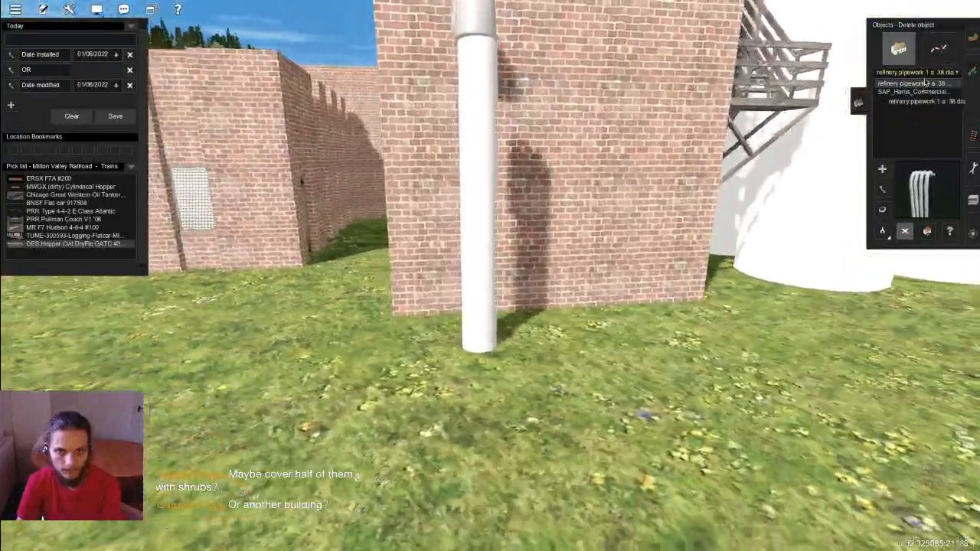
pyautogui.click(938, 48)
pyautogui.press('Up')
pyautogui.press('Left')
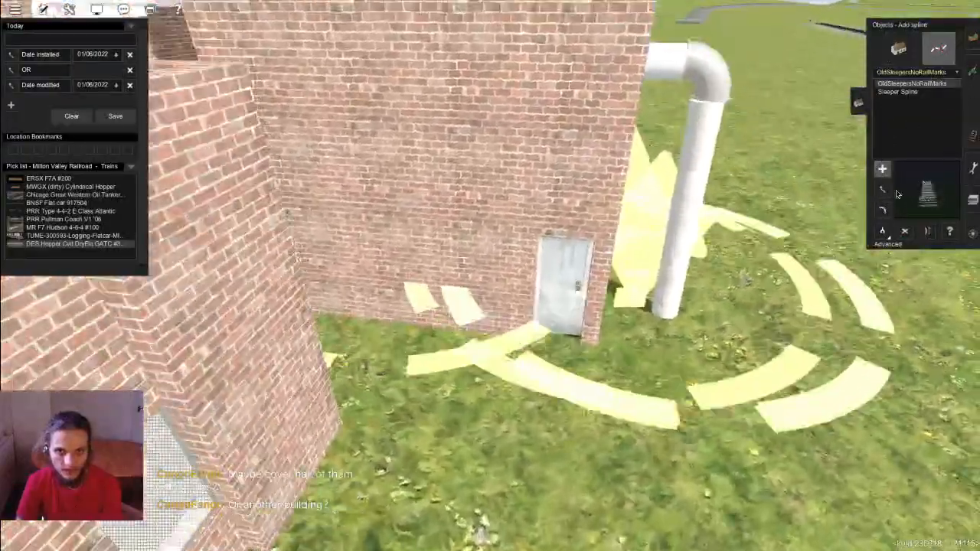
pyautogui.click(882, 188)
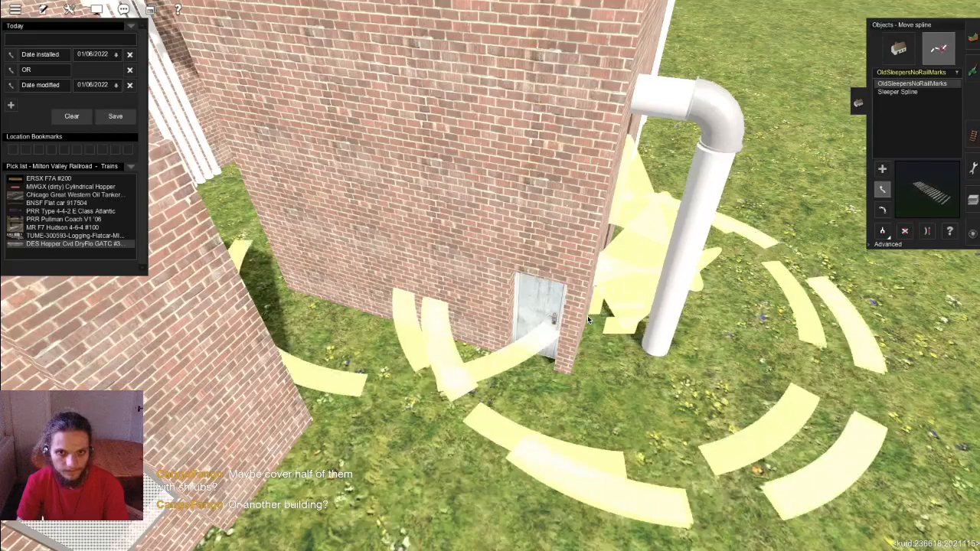
pyautogui.click(892, 244)
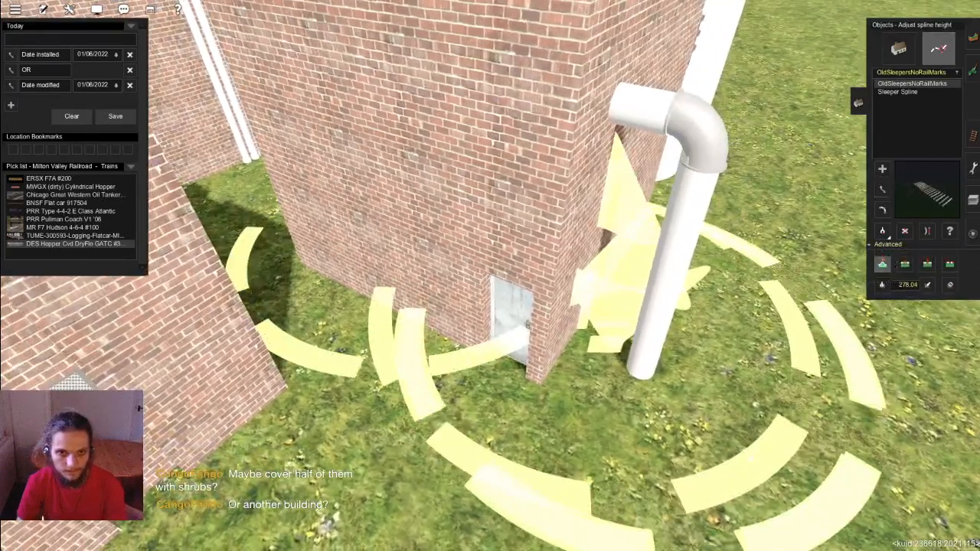
pyautogui.moveTo(526, 325)
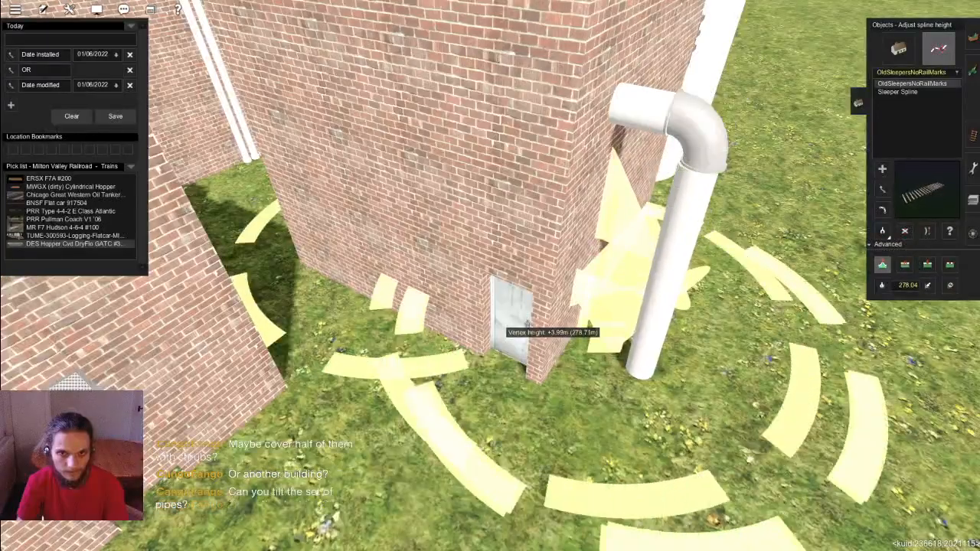
pyautogui.moveTo(526, 325); pyautogui.dragTo(527, 323)
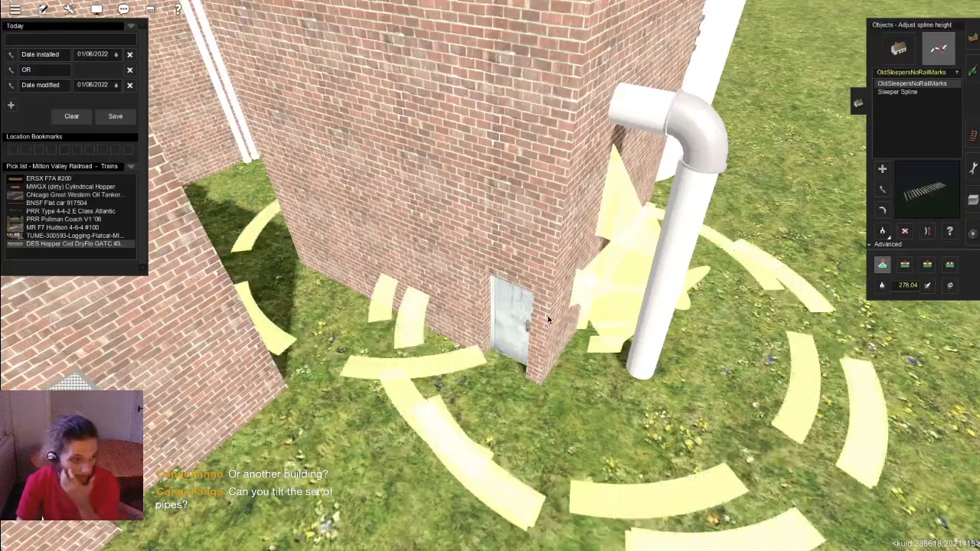
# Step: Fine-tune the position of the pipe spline against the tower's brick wall
pyautogui.moveTo(548, 320); pyautogui.dragTo(403, 321, button='right')
pyautogui.press('m')
pyautogui.moveTo(391, 335); pyautogui.dragTo(410, 339)
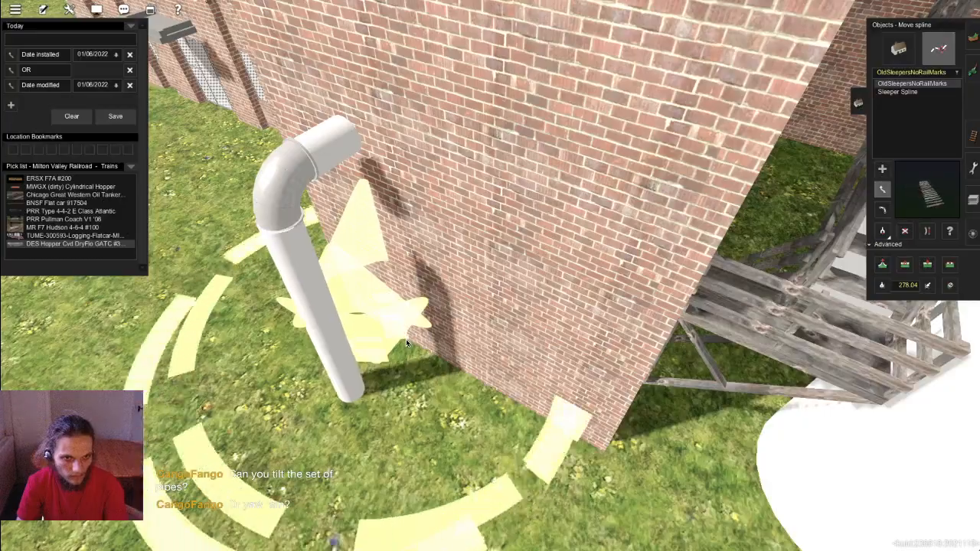
pyautogui.moveTo(405, 341); pyautogui.dragTo(412, 347, button='right')
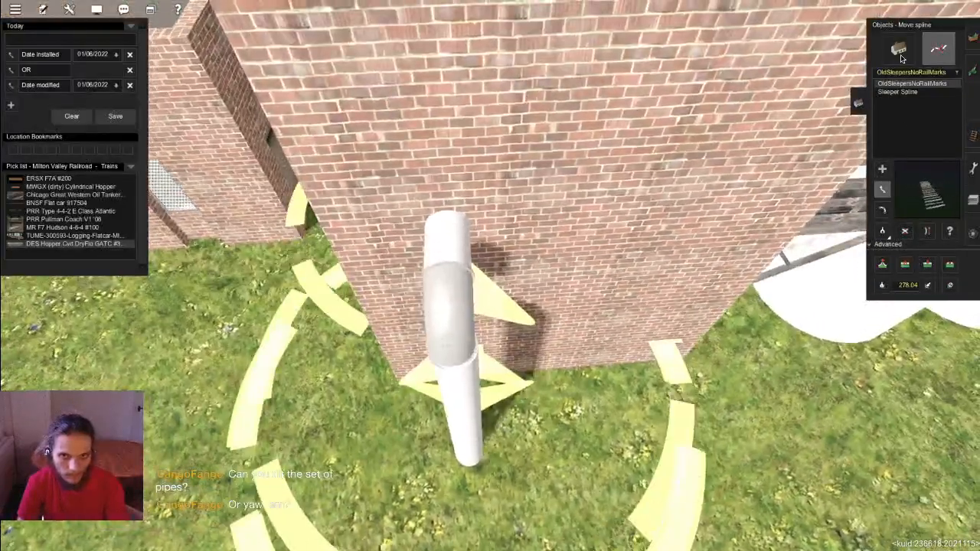
# Step: Fine-tune the elbow on the vertical pipe to a rotation of about 166.6 and a height of about 4.55 m
pyautogui.click(900, 52)
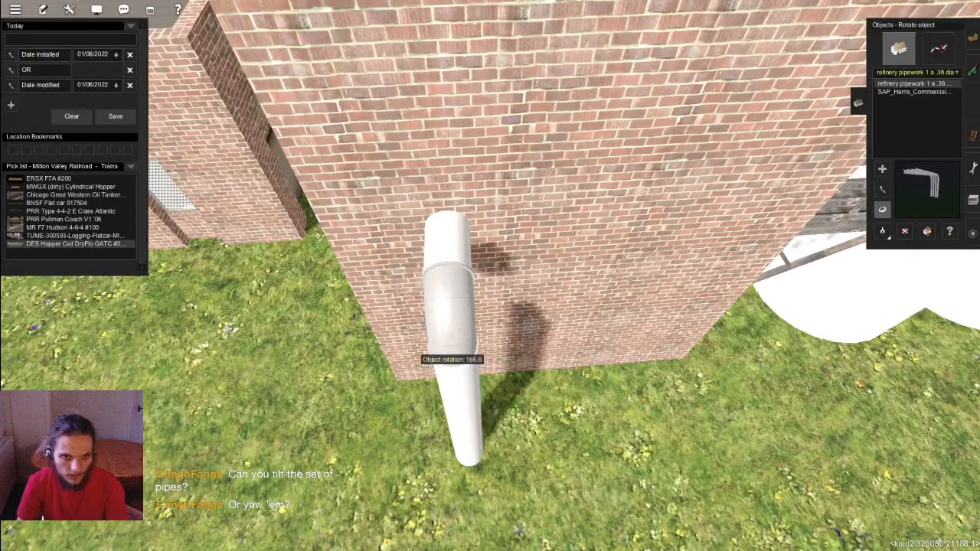
pyautogui.moveTo(464, 377); pyautogui.dragTo(467, 375, button='right')
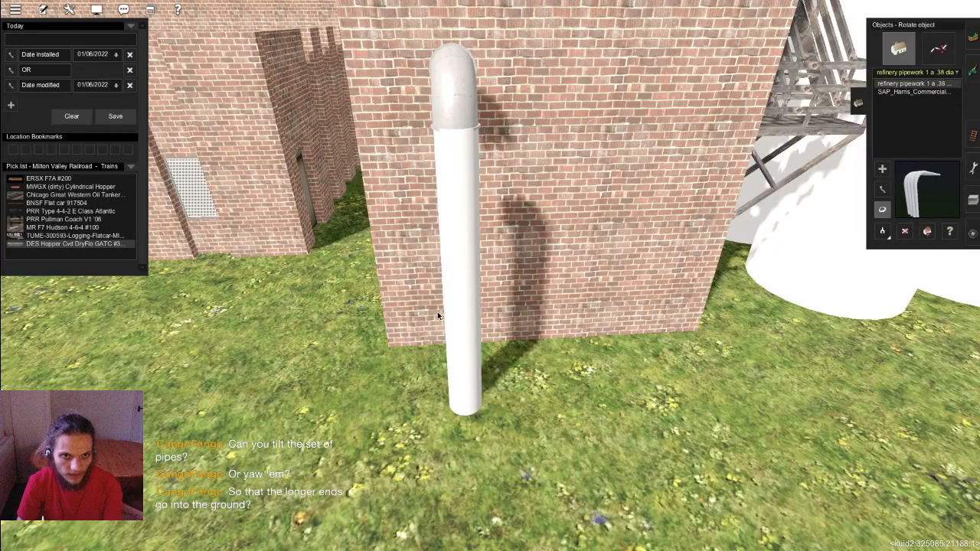
pyautogui.press('Left')
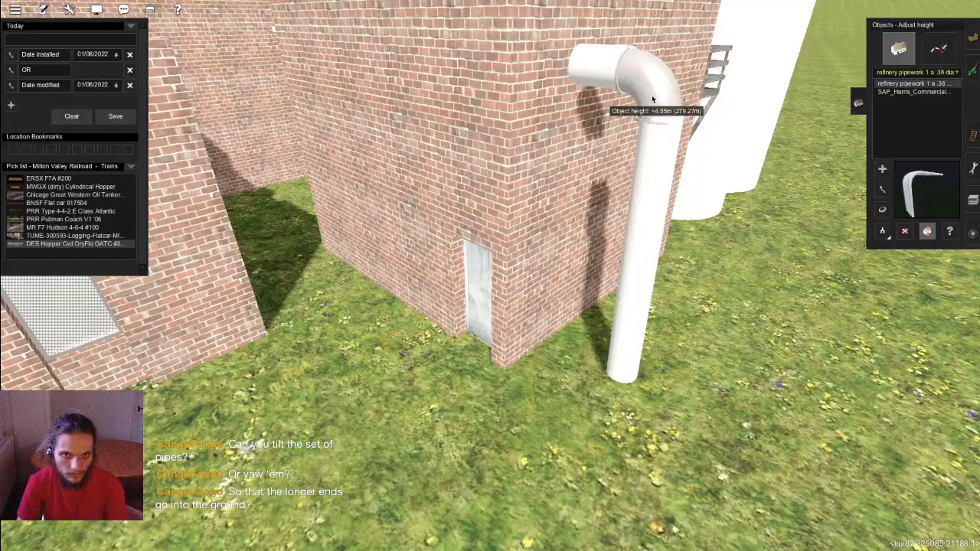
# Step: Put away the object tools and examine the elbow pipe, tower, silos and hopper unloading area from close up and afar
pyautogui.press('pagedown')
pyautogui.press('Down')
pyautogui.press('Right')
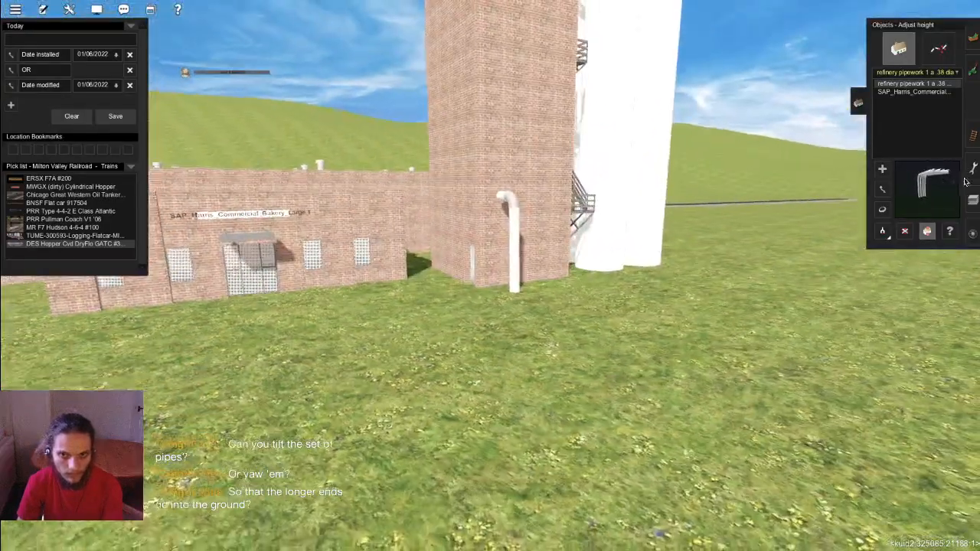
pyautogui.press('pageup')
pyautogui.press('Left')
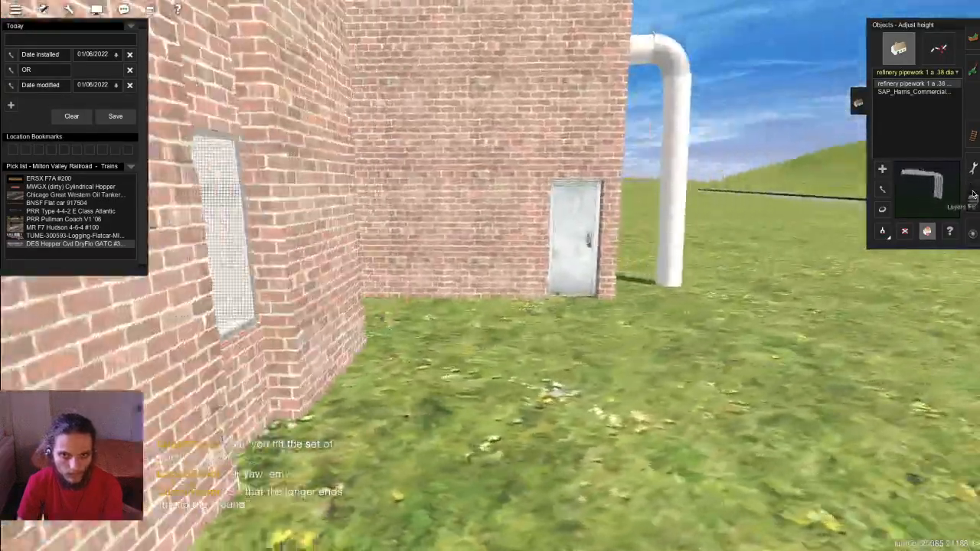
pyautogui.press('pagedown')
pyautogui.doubleClick(971, 198)
pyautogui.press('Right')
pyautogui.press('Up')
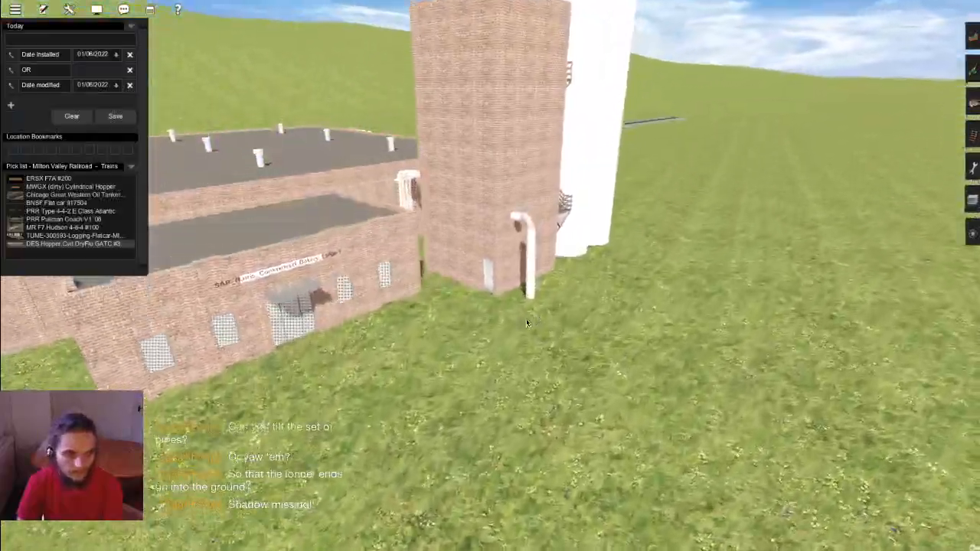
pyautogui.press('pagedown')
pyautogui.press('Right')
pyautogui.moveTo(499, 281)
pyautogui.mouseDown(button='right')
pyautogui.moveTo(470, 275)
pyautogui.moveTo(476, 246)
pyautogui.moveTo(472, 256)
pyautogui.moveTo(492, 271)
pyautogui.moveTo(483, 290)
pyautogui.mouseUp(button='right')
pyautogui.press('w')
pyautogui.press('w')
pyautogui.scroll(-5, 490, 284)
pyautogui.scroll(5, 491, 271)
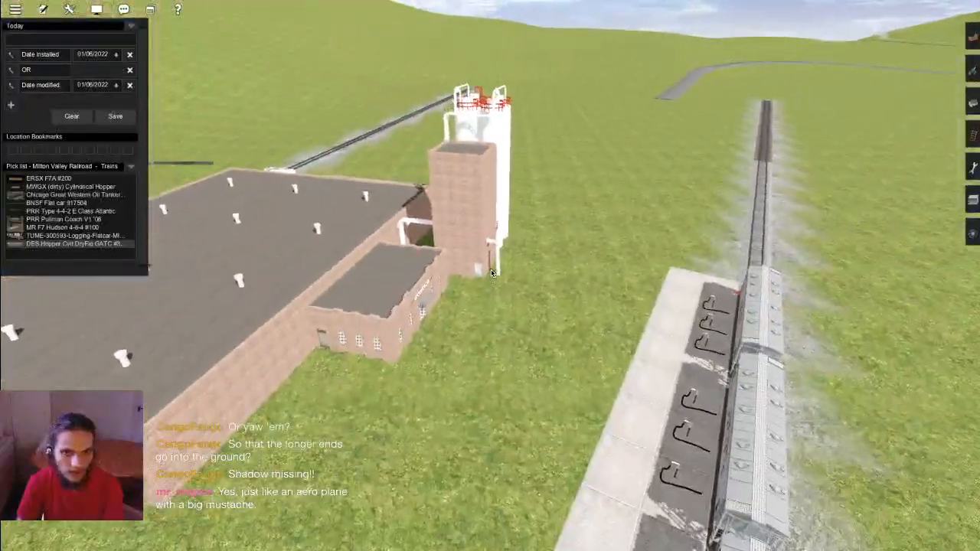
pyautogui.scroll(-5, 489, 274)
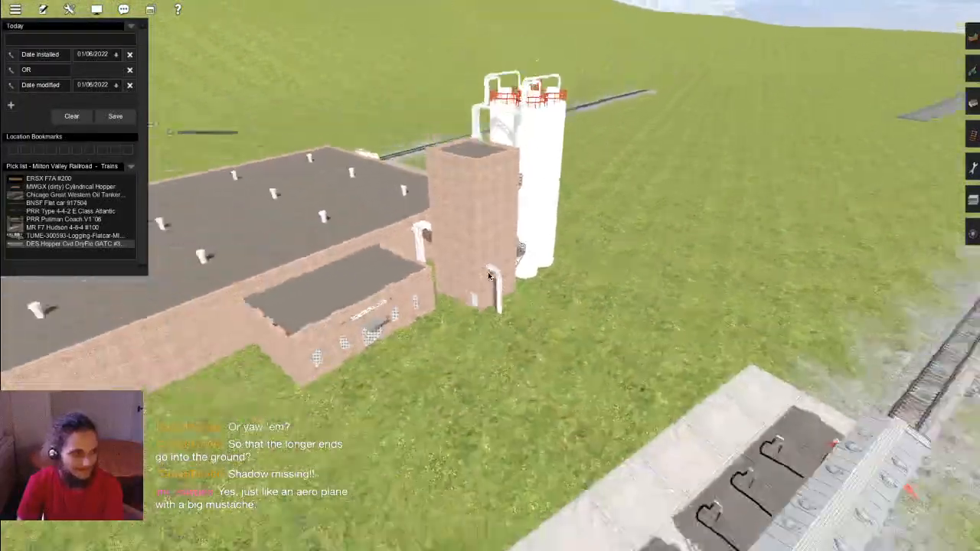
pyautogui.scroll(-3, 488, 276)
pyautogui.moveTo(489, 275); pyautogui.dragTo(488, 275, button='right')
pyautogui.scroll(8, 488, 275)
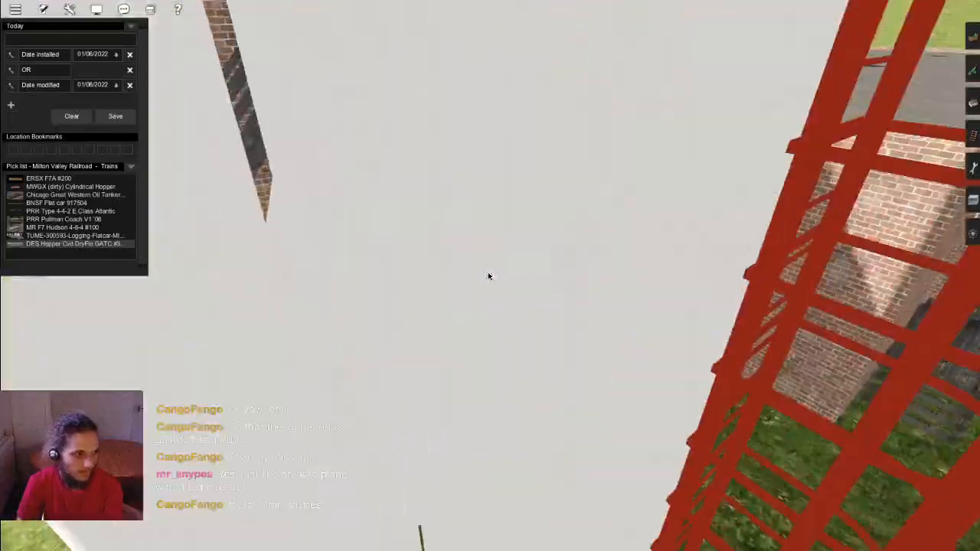
pyautogui.scroll(-5, 488, 275)
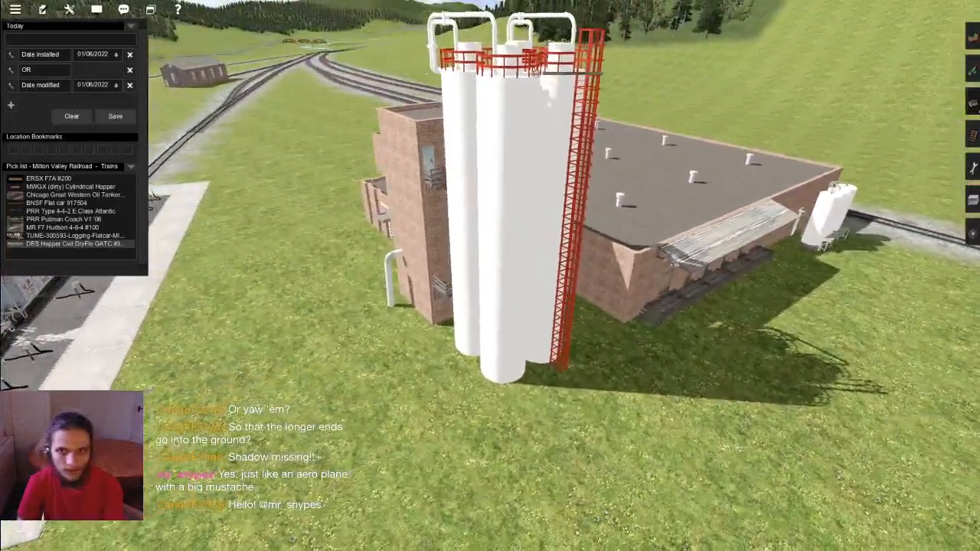
# Step: Try the four-pipe refinery pipework on the grass beside the silos, raised to about 7 m and rotated, and delete it
pyautogui.moveTo(488, 276); pyautogui.dragTo(612, 279, button='right')
pyautogui.press('F3')
pyautogui.press('s')
pyautogui.press('Left')
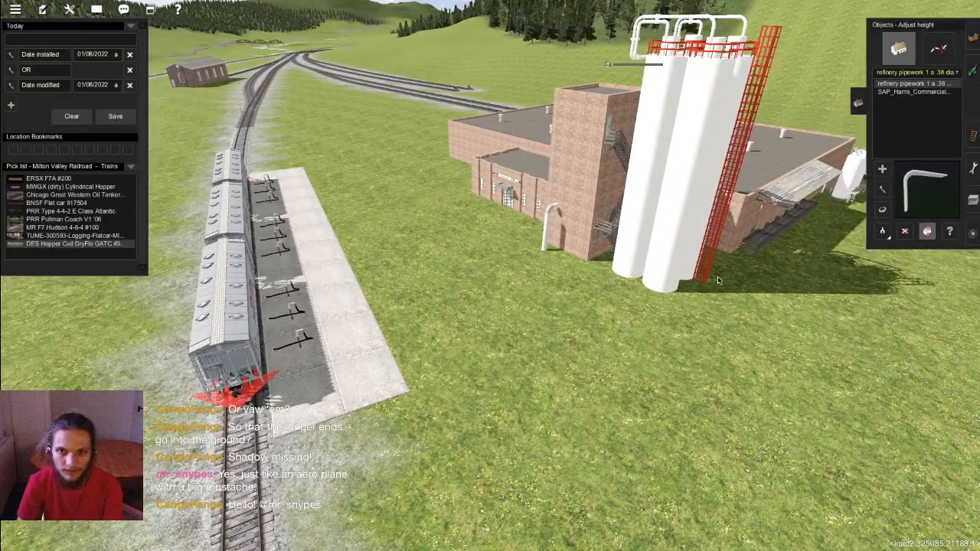
pyautogui.click(559, 366)
pyautogui.press('Left')
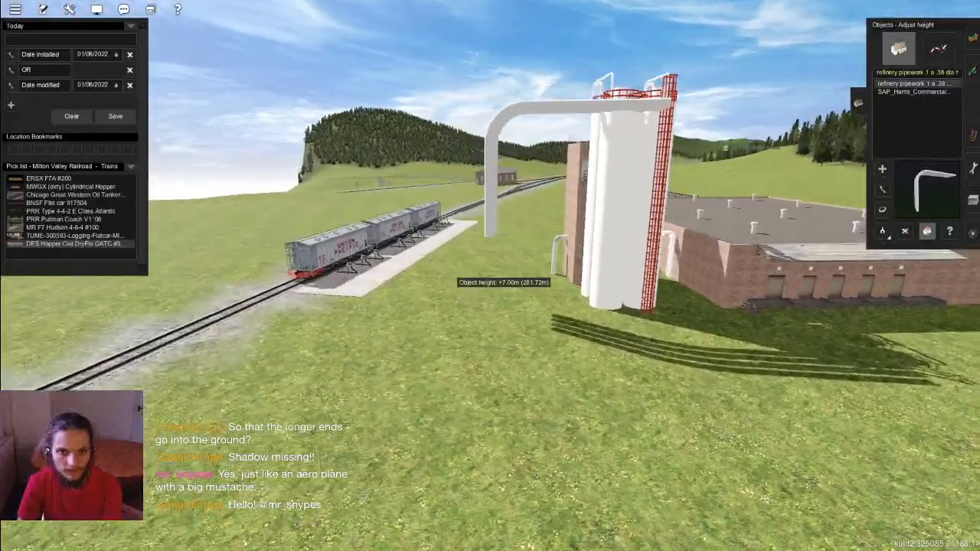
pyautogui.press('r')
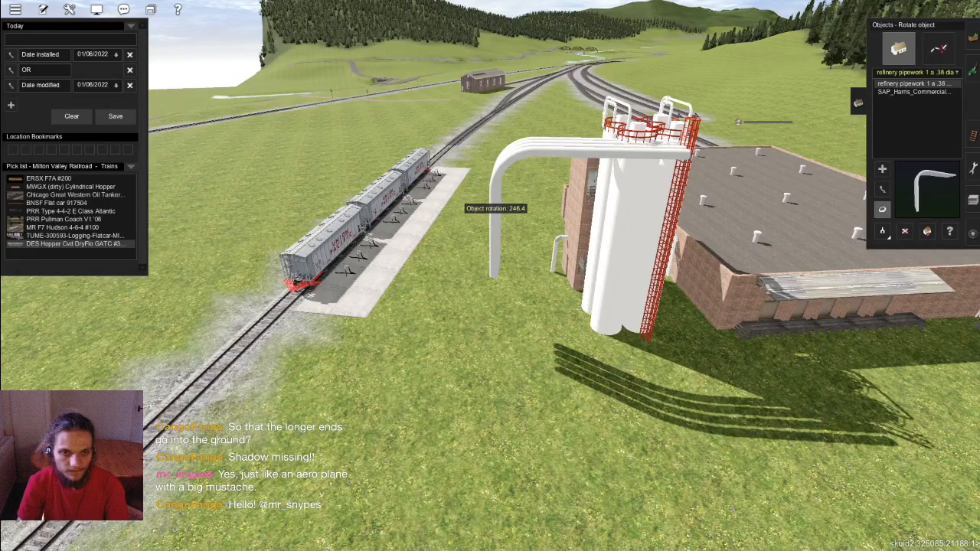
pyautogui.moveTo(494, 230); pyautogui.dragTo(482, 248)
pyautogui.press('d')
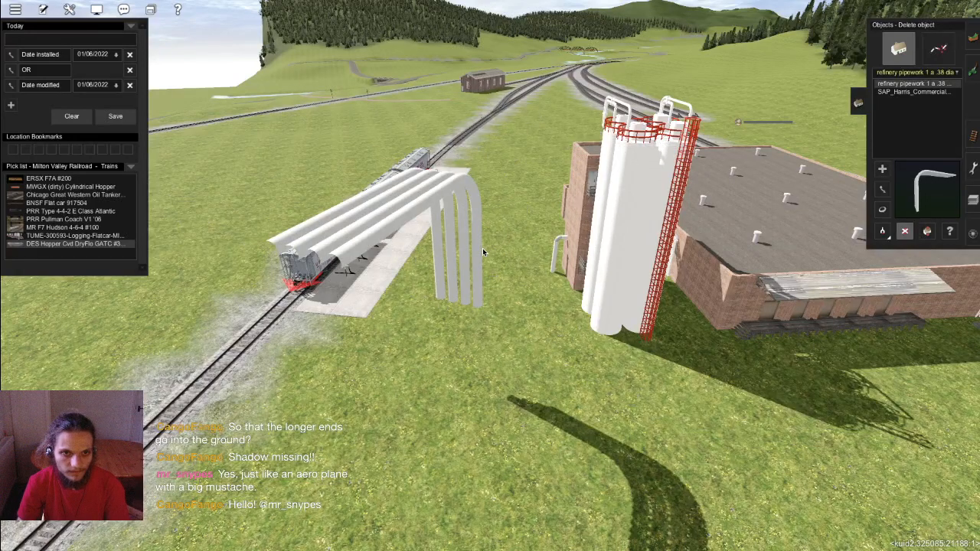
pyautogui.click(483, 248)
# Step: Examine the bakery, its tower pipe and the unloading pad with the parked hoppers from several angles and distances
pyautogui.press('w')
pyautogui.press('a')
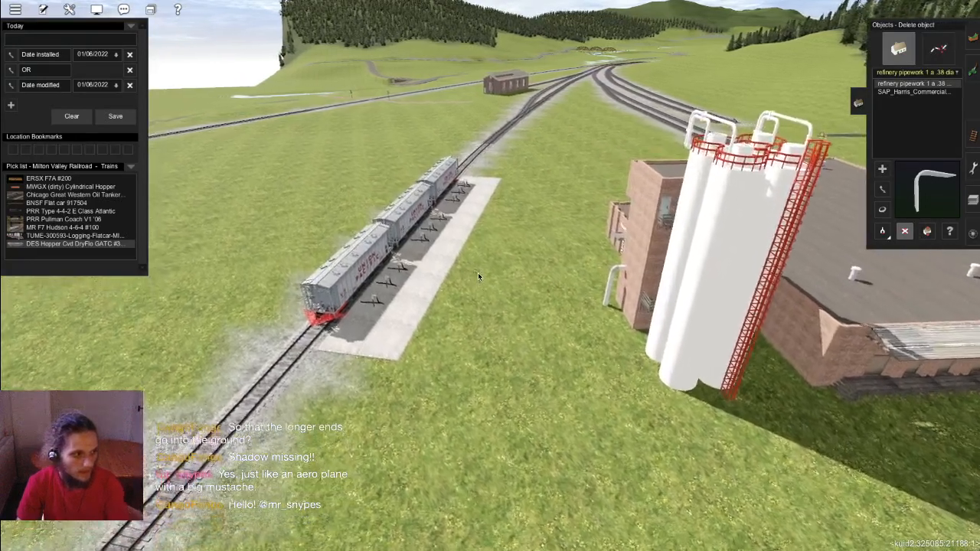
pyautogui.press('Left')
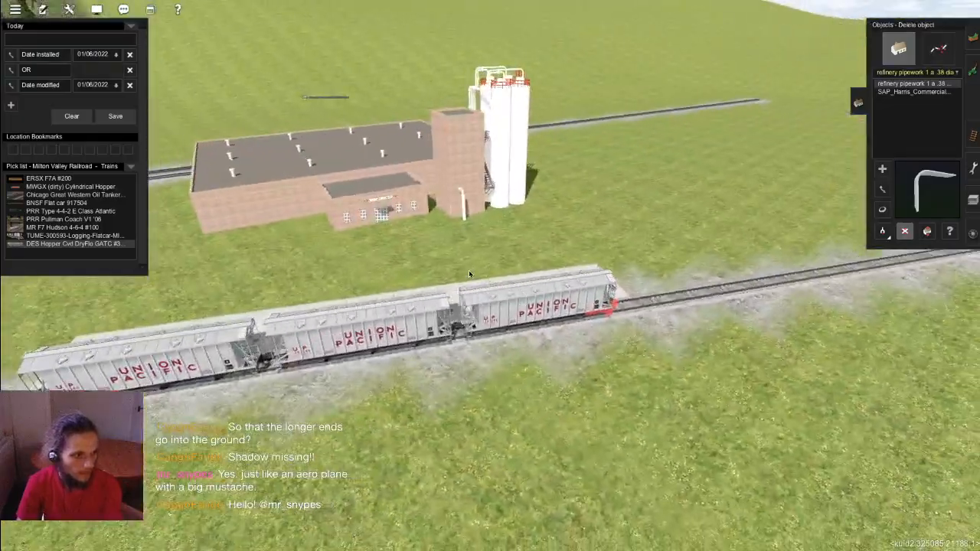
pyautogui.press('Right')
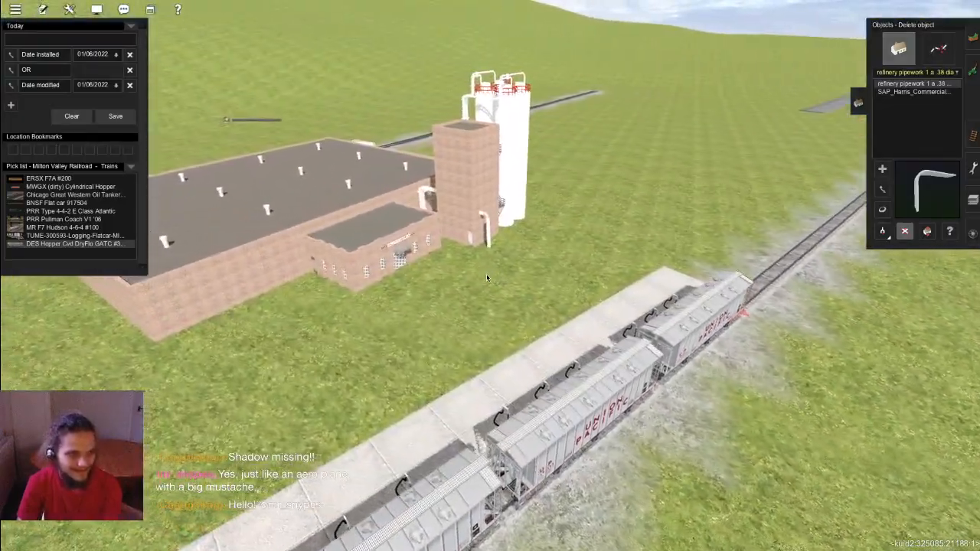
pyautogui.scroll(6, 488, 273)
pyautogui.scroll(-5, 479, 278)
pyautogui.press('a')
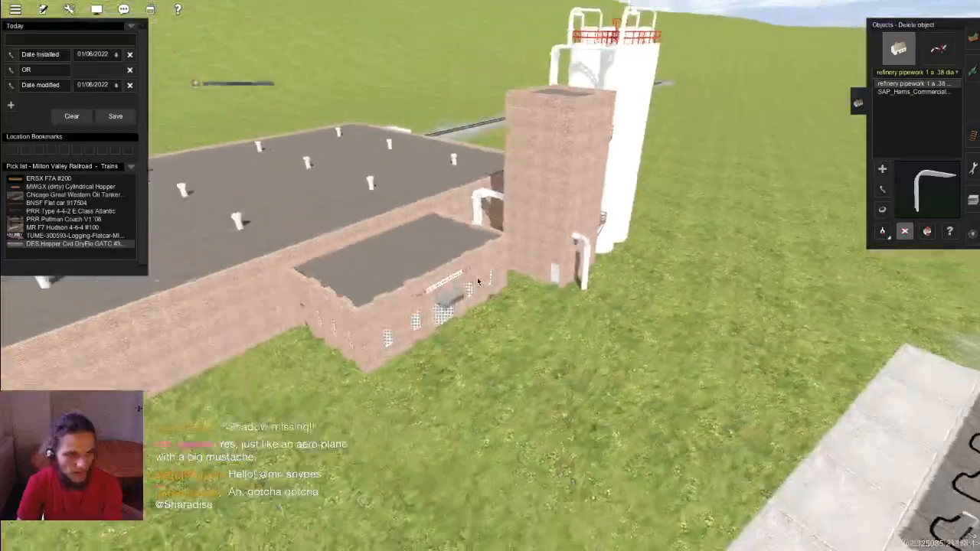
pyautogui.press('a')
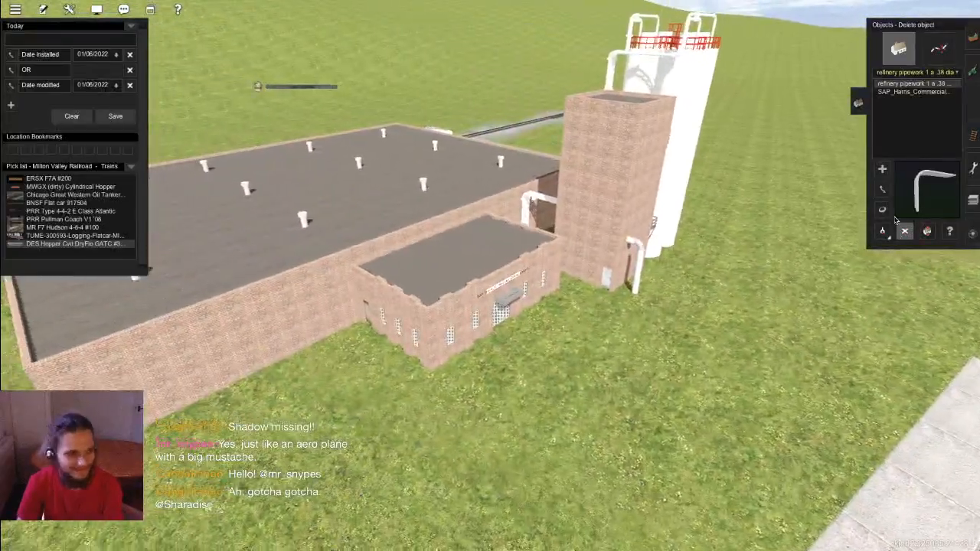
pyautogui.press('Right')
pyautogui.scroll(3, 900, 226)
pyautogui.scroll(-4, 906, 230)
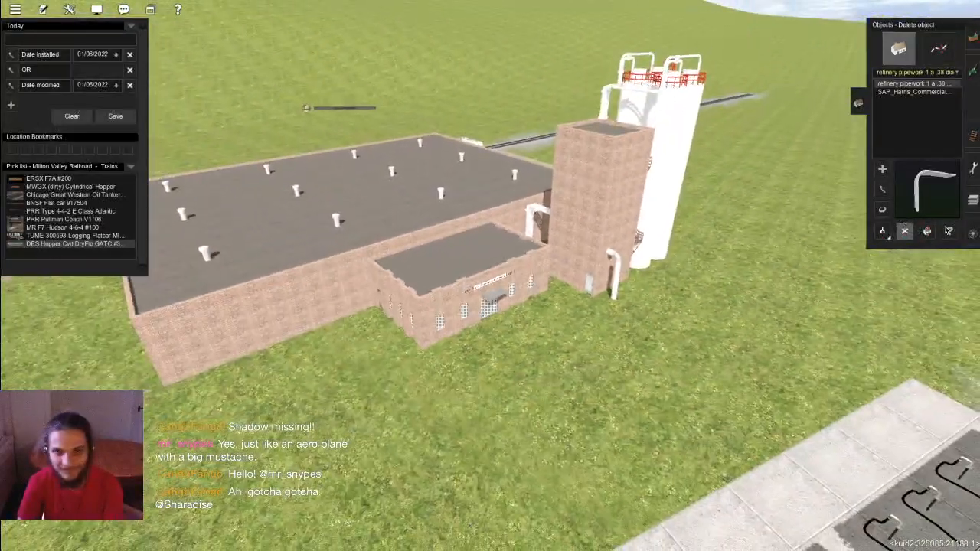
pyautogui.scroll(-6, 543, 301)
pyautogui.press('Right')
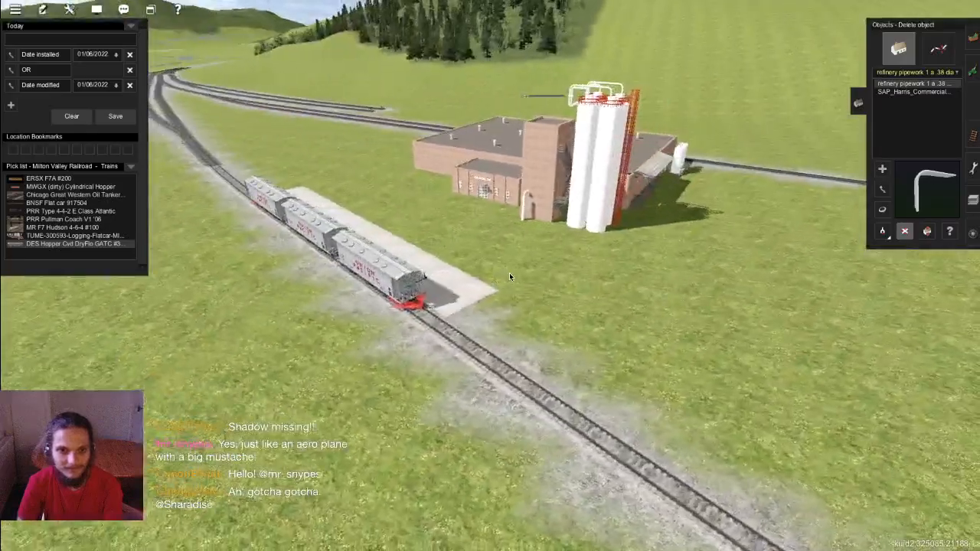
pyautogui.scroll(2, 484, 269)
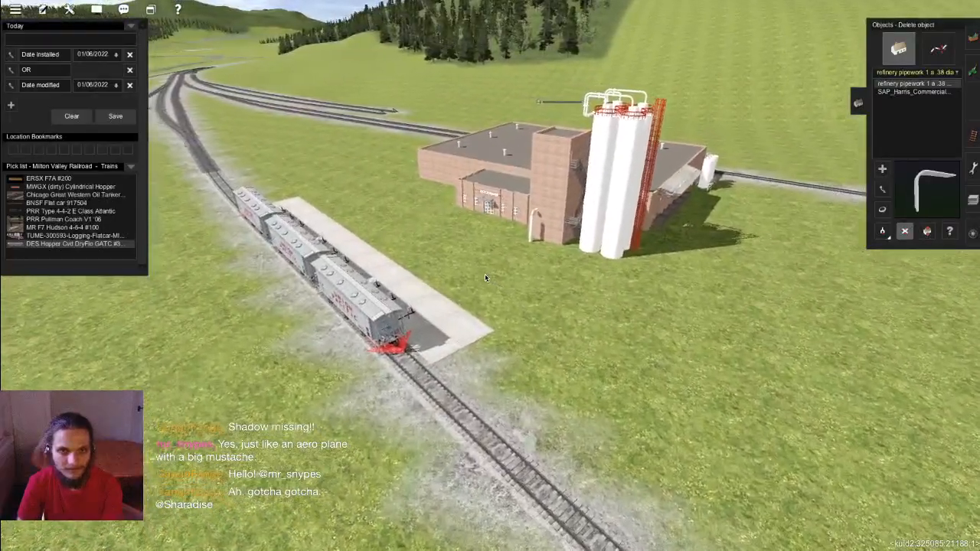
pyautogui.scroll(-3, 485, 278)
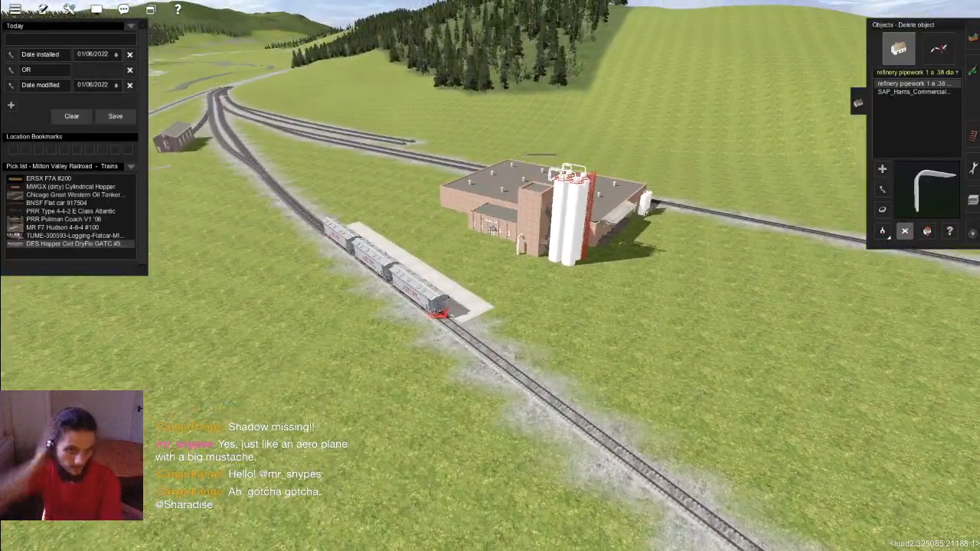
# Step: Examine the bakery's surroundings, the track ends and the unfinished road on the open grass from several angles
pyautogui.moveTo(490, 276); pyautogui.dragTo(702, 245, button='right')
pyautogui.scroll(-2, 514, 298)
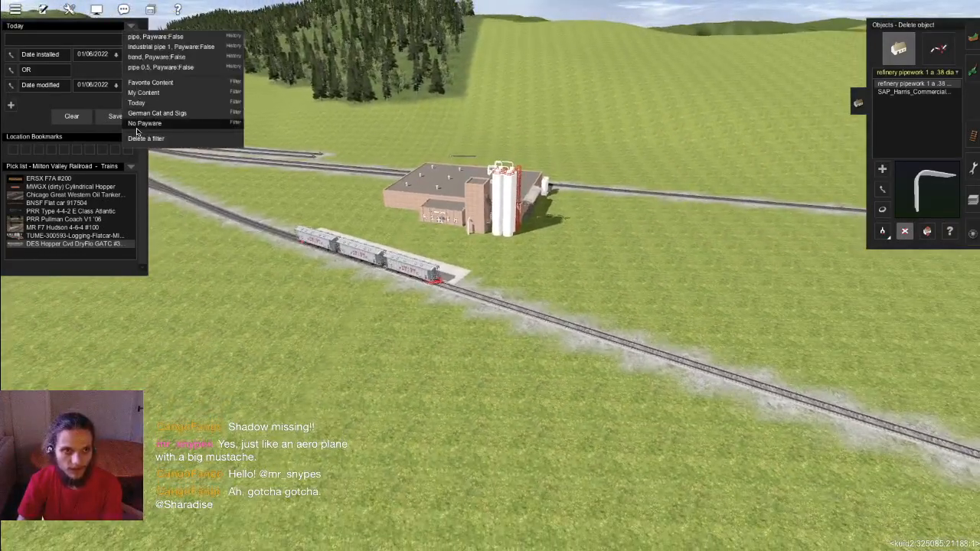
pyautogui.moveTo(510, 280); pyautogui.dragTo(673, 268, button='right')
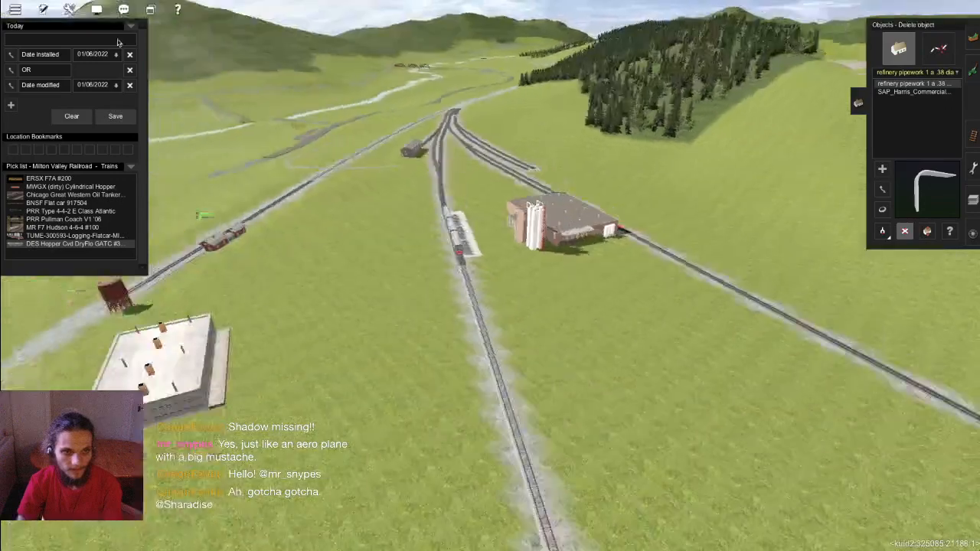
pyautogui.click(96, 10)
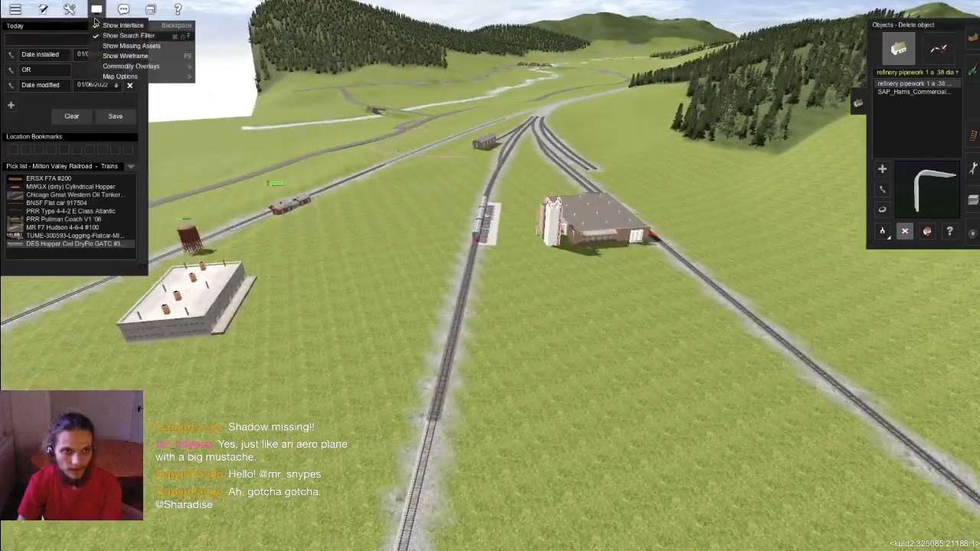
pyautogui.click(131, 26)
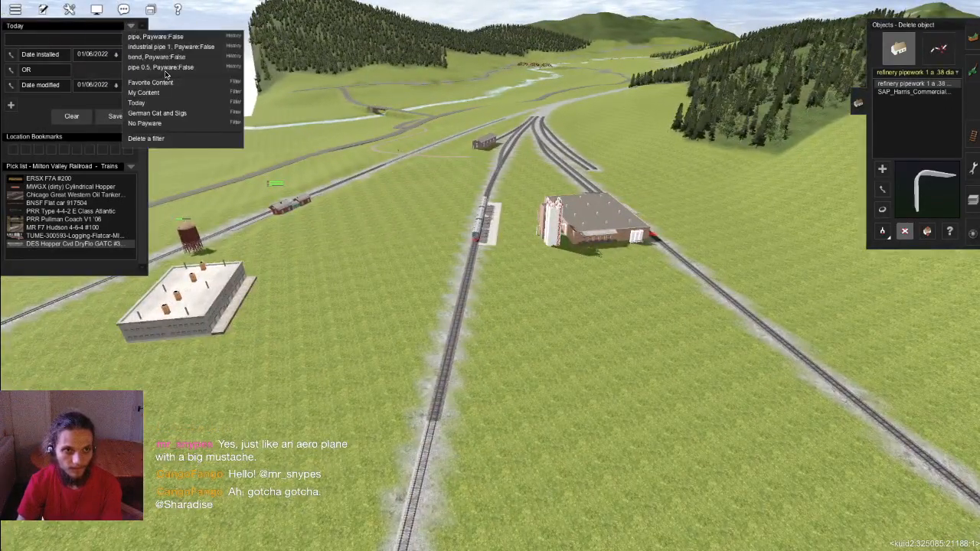
pyautogui.click(162, 103)
pyautogui.rightClick(372, 431)
pyautogui.scroll(-3, 485, 162)
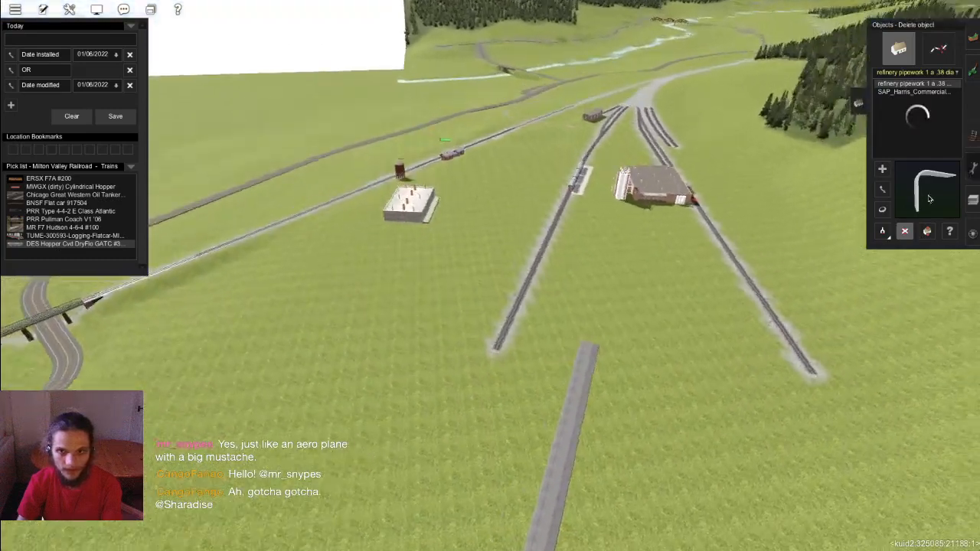
pyautogui.moveTo(573, 288); pyautogui.dragTo(504, 228, button='middle')
pyautogui.scroll(-2, 503, 225)
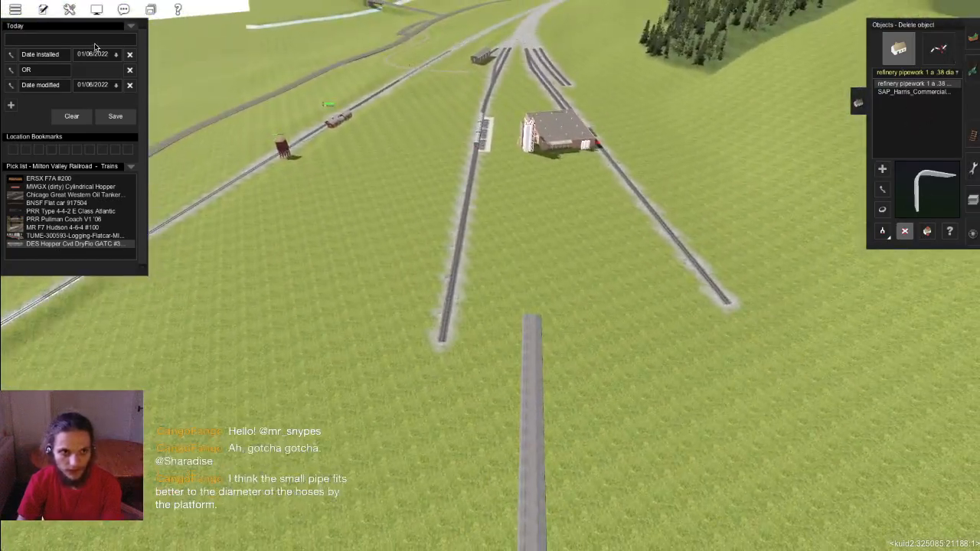
pyautogui.press('Left')
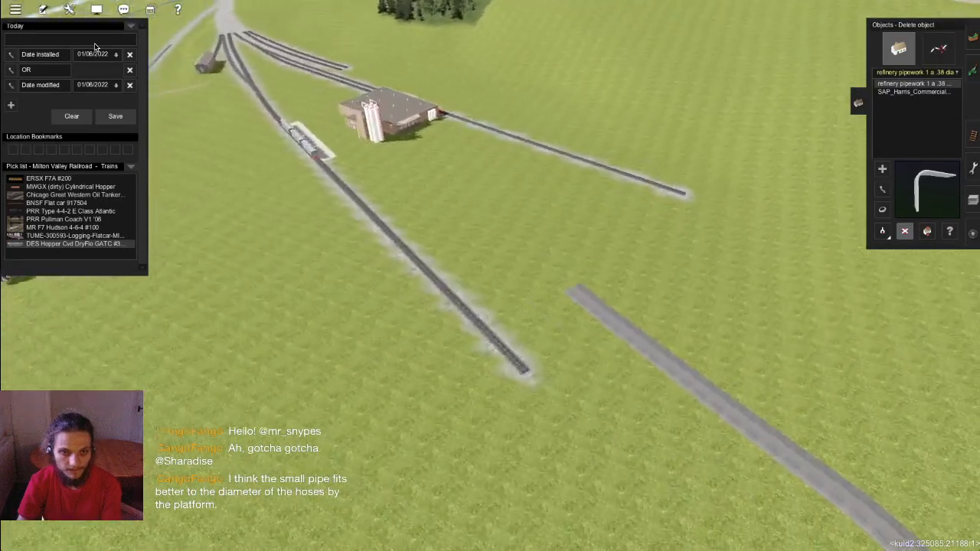
pyautogui.click(130, 26)
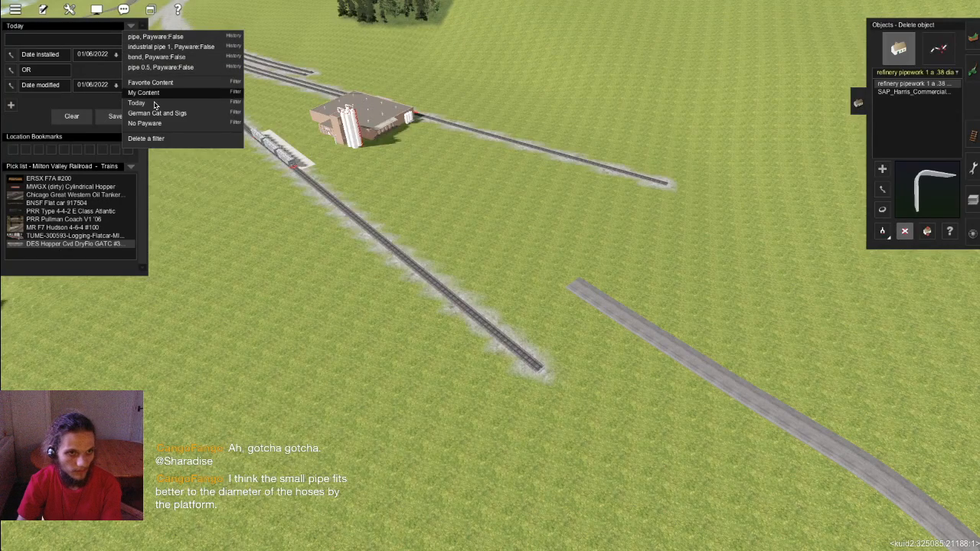
# Step: Examine the elbow pipe against the brick tower and hopper pad, both close up and from a distance
pyautogui.scroll(5, 397, 191)
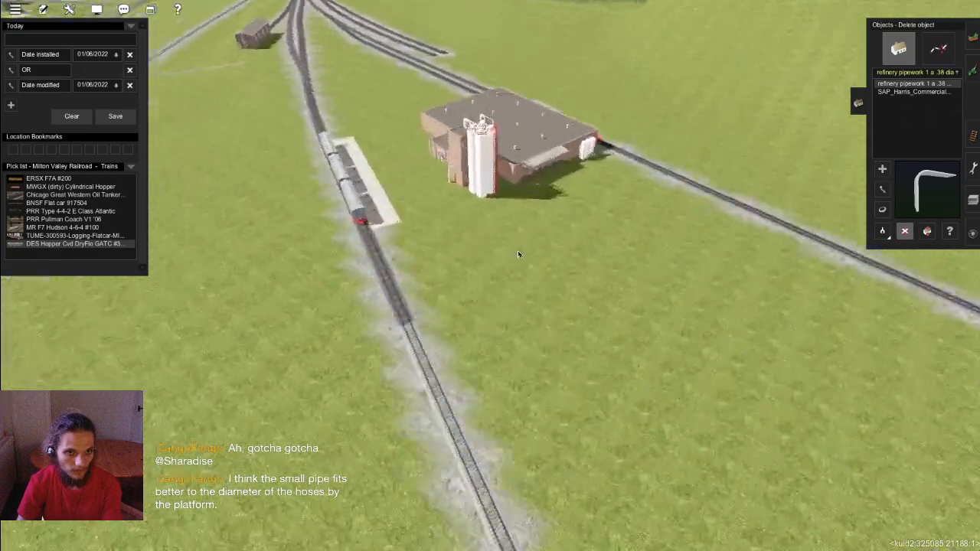
pyautogui.scroll(6, 458, 214)
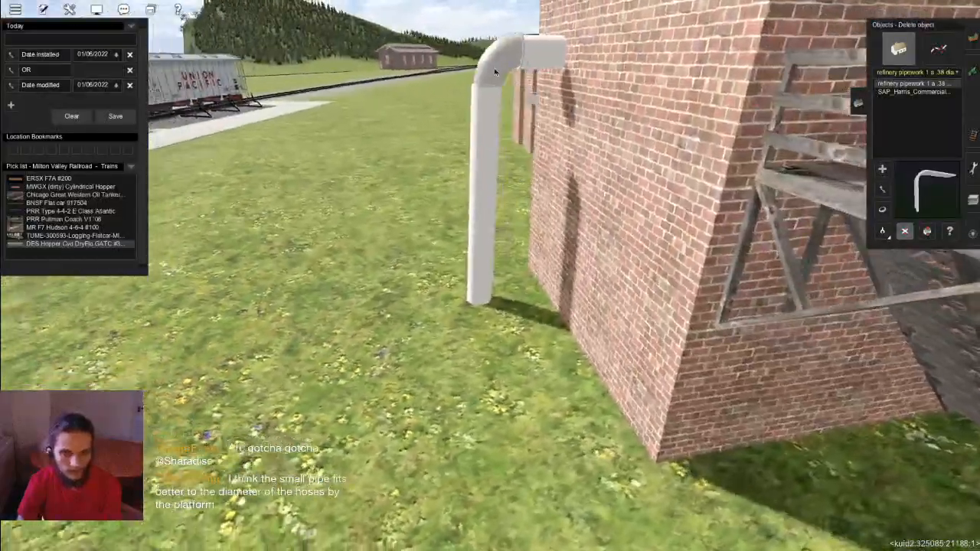
pyautogui.scroll(-6, 500, 176)
pyautogui.press('Left')
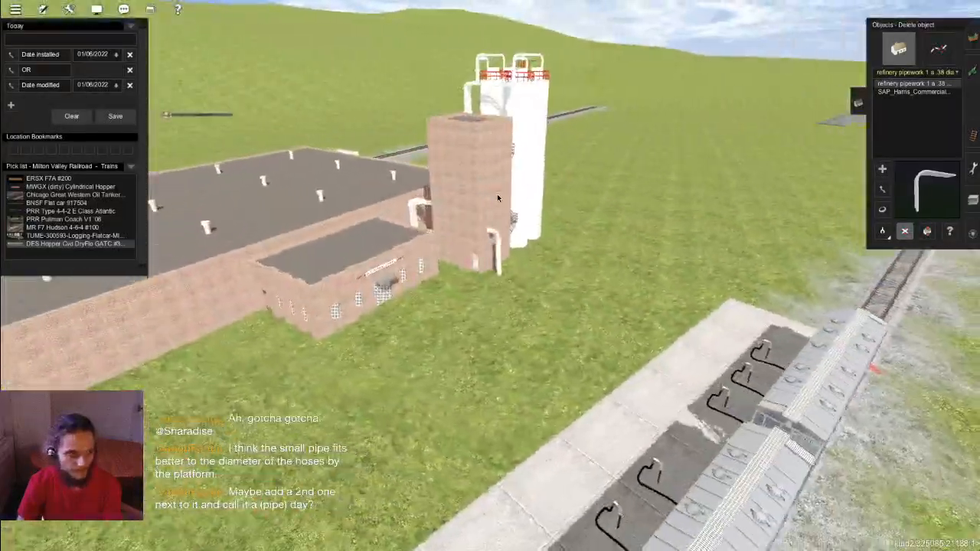
pyautogui.scroll(3, 497, 198)
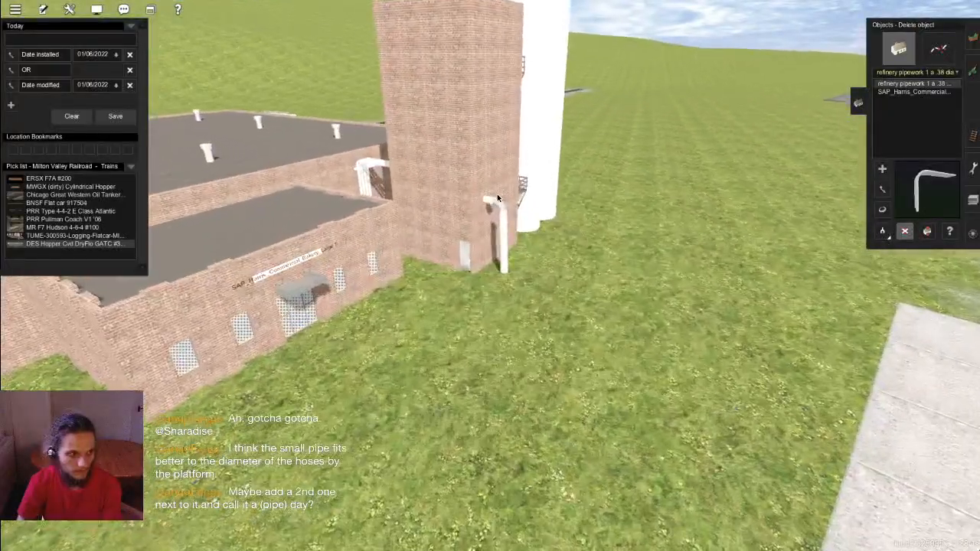
pyautogui.scroll(-7, 497, 197)
pyautogui.press('Left')
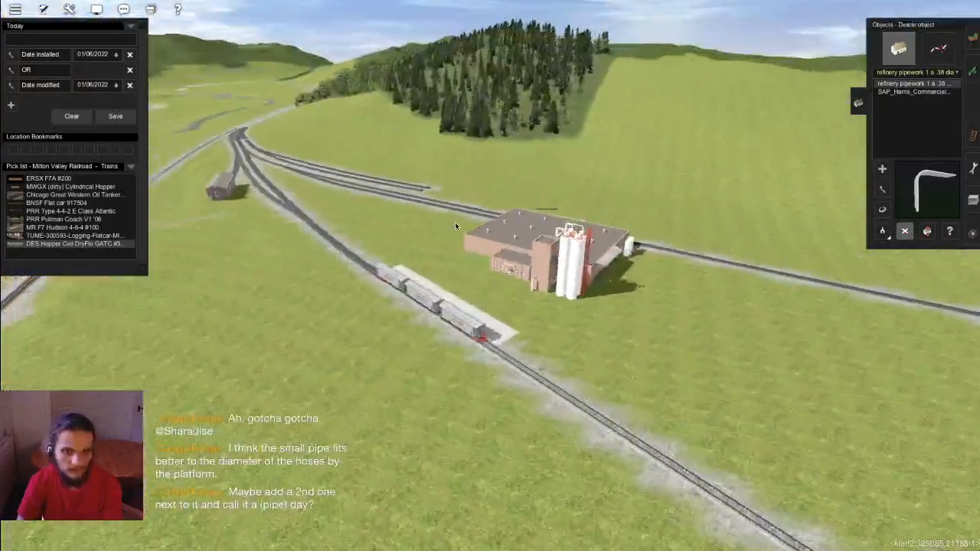
# Step: Apply the saved No Payware filter to the content search
pyautogui.scroll(3, 455, 222)
pyautogui.rightClick(412, 188)
pyautogui.press('Left')
pyautogui.rightClick(461, 191)
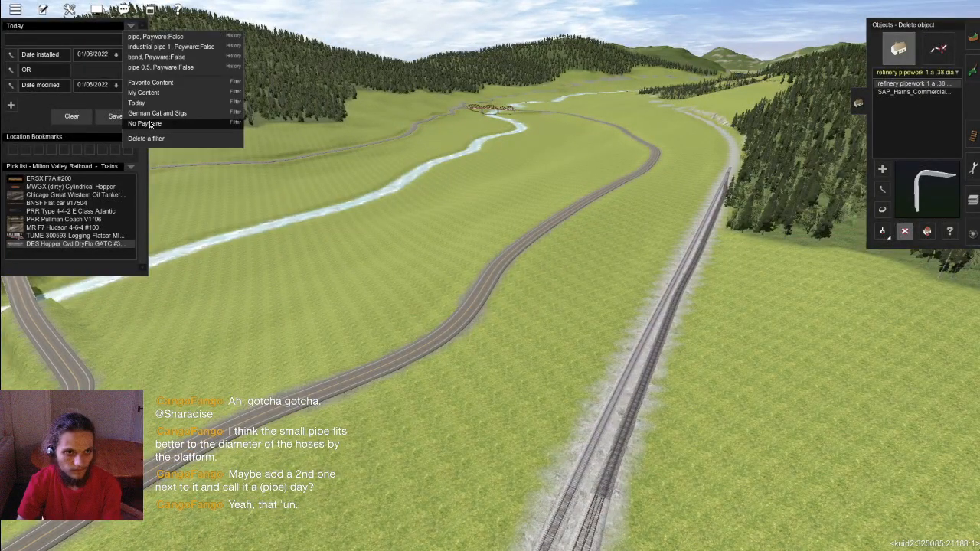
pyautogui.click(151, 124)
# Step: Go across the route map to the distant industrial town with the gravel truck yard
pyautogui.scroll(-10, 635, 223)
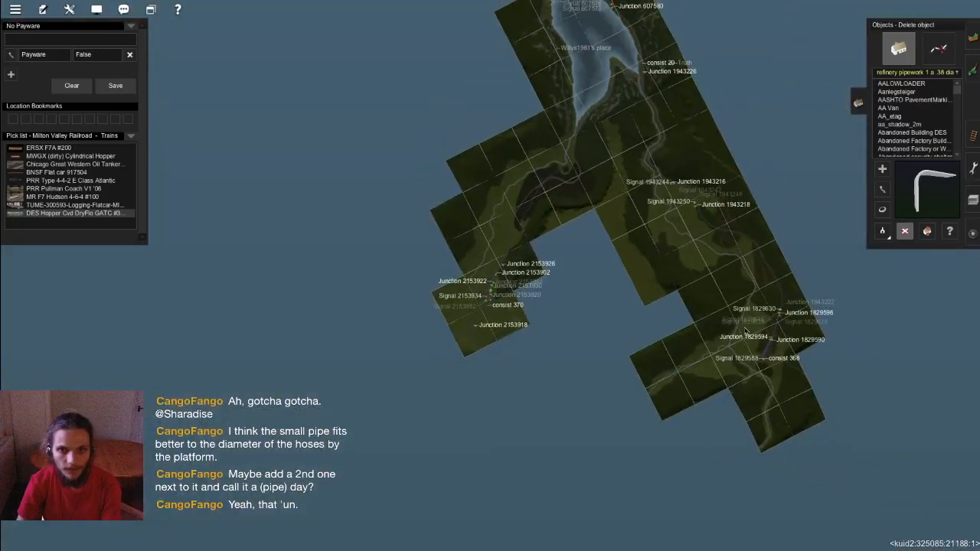
pyautogui.rightClick(598, 65)
pyautogui.rightClick(525, 58)
pyautogui.rightClick(612, 61)
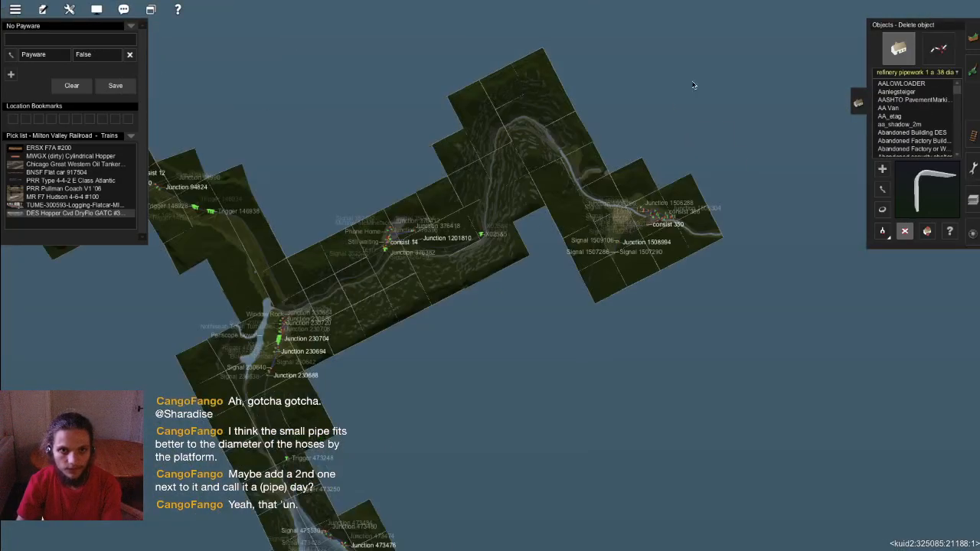
pyautogui.rightClick(630, 210)
pyautogui.press('m')
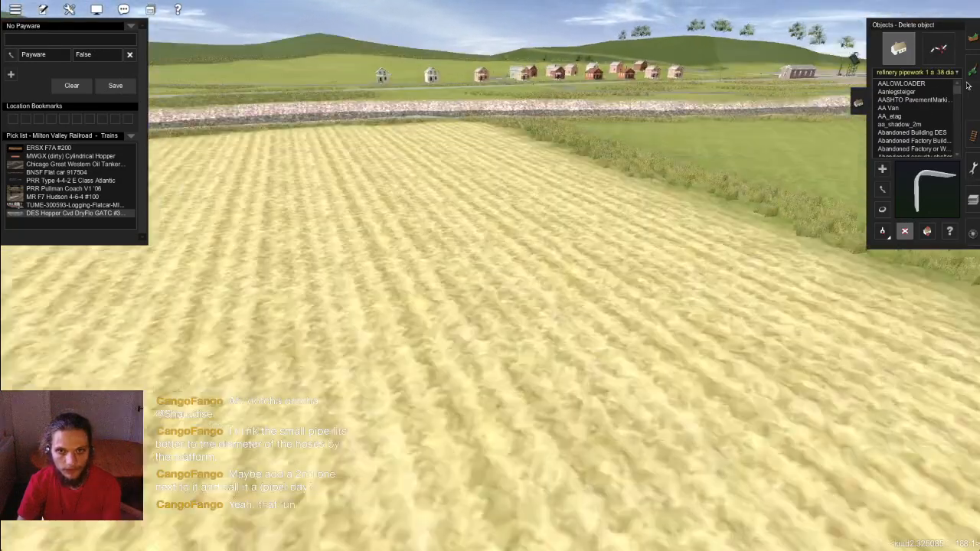
# Step: Open the ground painting tools and sample the PBR Donner P12 R 11 texture from the truck yard's gravel surface
pyautogui.press('F2')
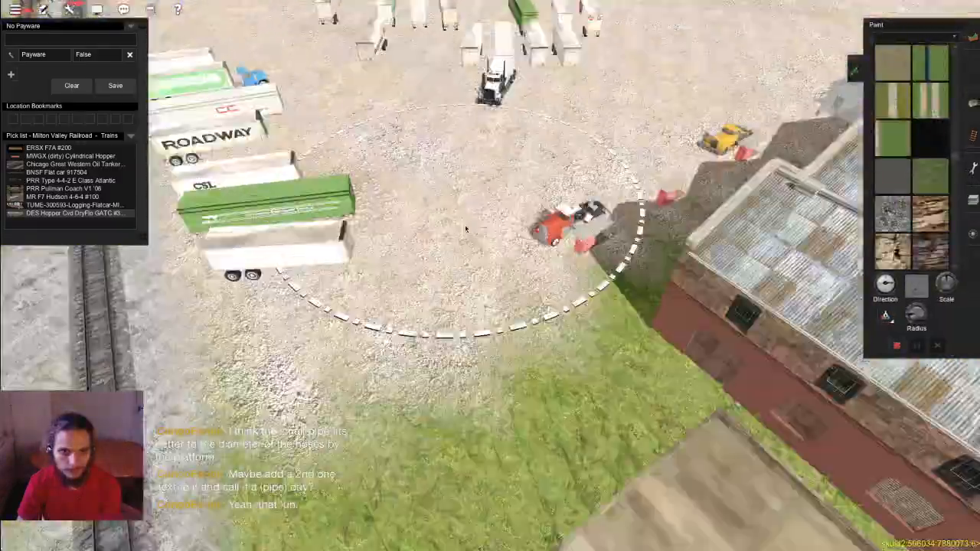
pyautogui.scroll(3, 465, 229)
pyautogui.scroll(-3, 842, 299)
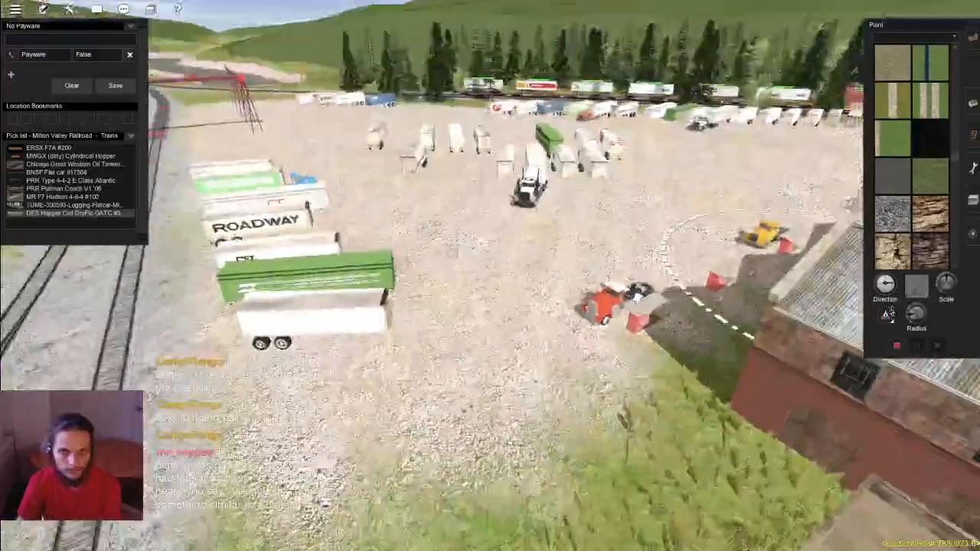
pyautogui.click(890, 311)
pyautogui.rightClick(558, 311)
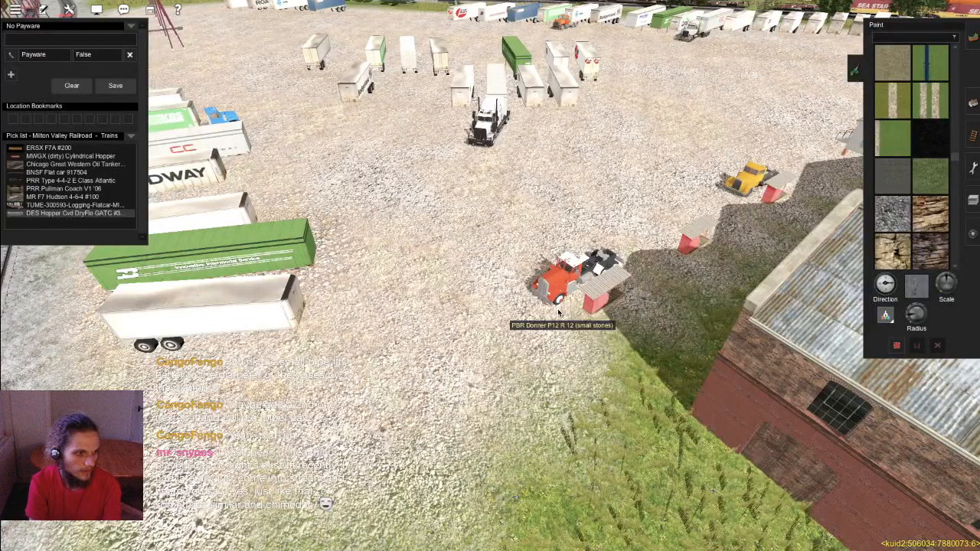
pyautogui.press('Down')
pyautogui.press('Up')
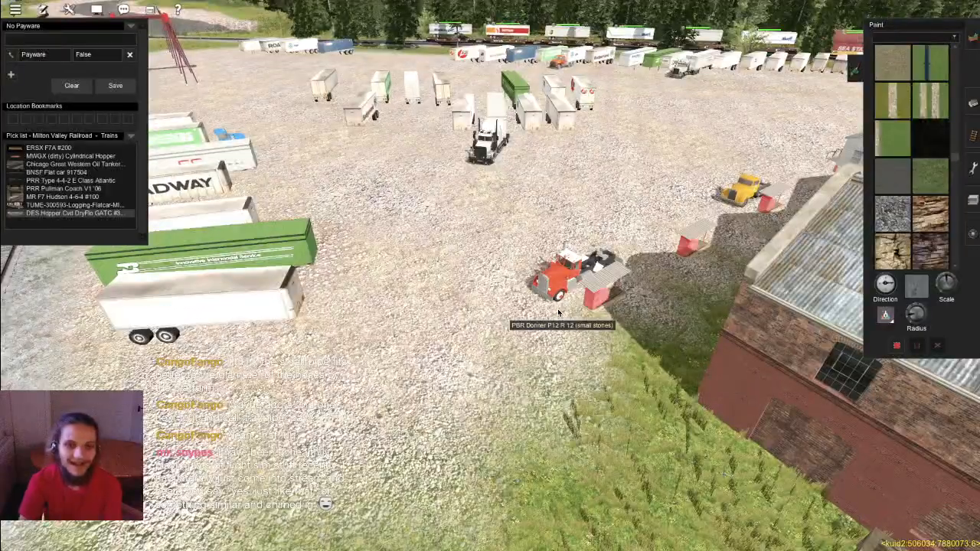
pyautogui.press('Up')
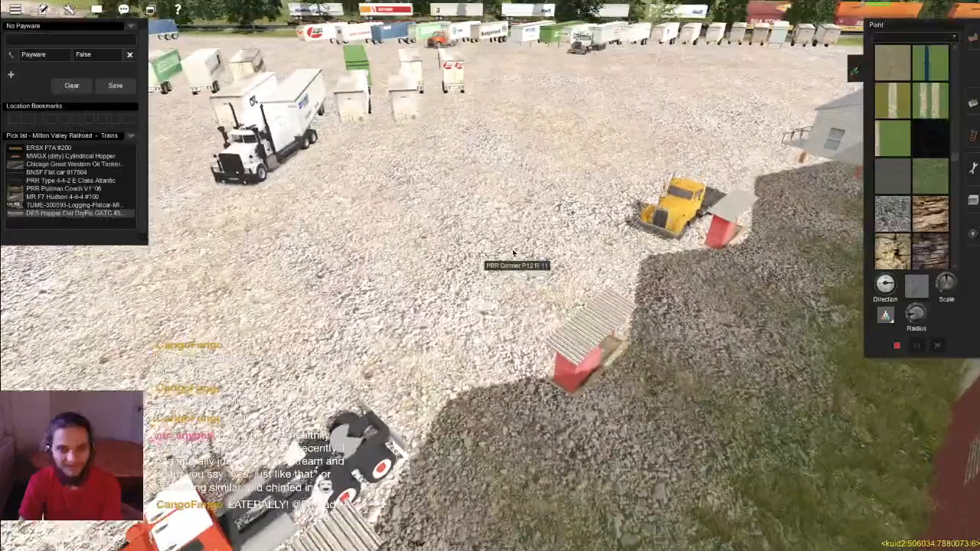
pyautogui.keyDown('shift'); pyautogui.click(513, 253); pyautogui.keyUp('shift')
pyautogui.press('pagedown')
pyautogui.press('Right')
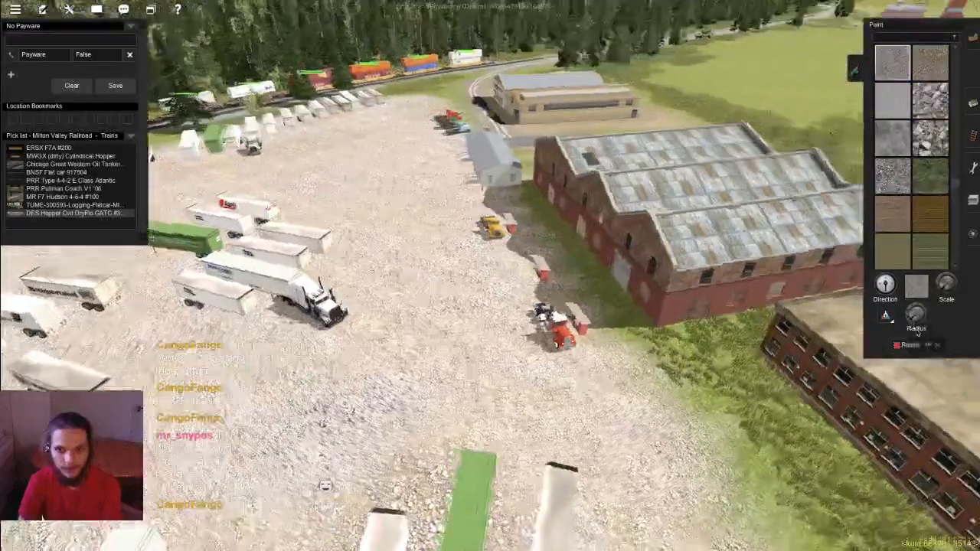
# Step: Return across the route map, past the large lake, to the junctions and tracks beside the commercial bakery
pyautogui.press('m')
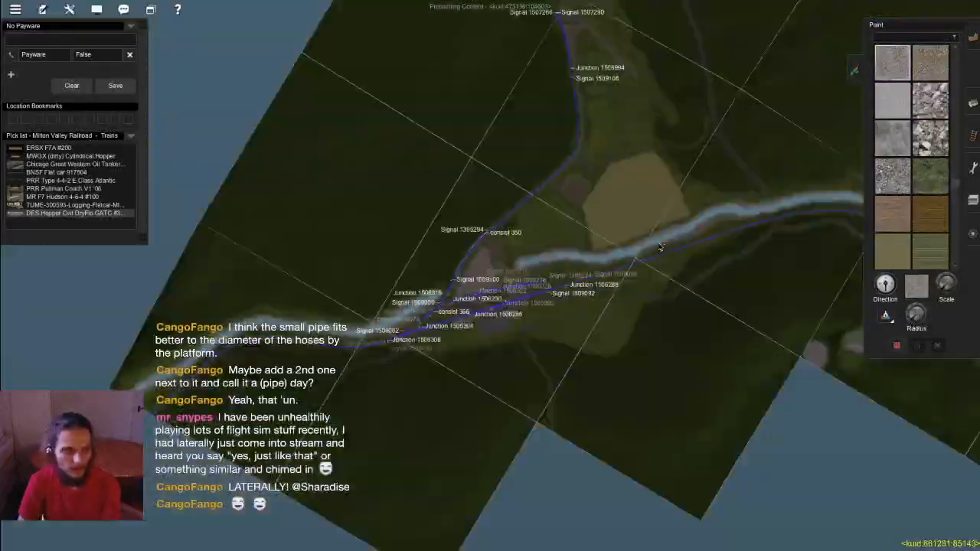
pyautogui.scroll(-3, 660, 247)
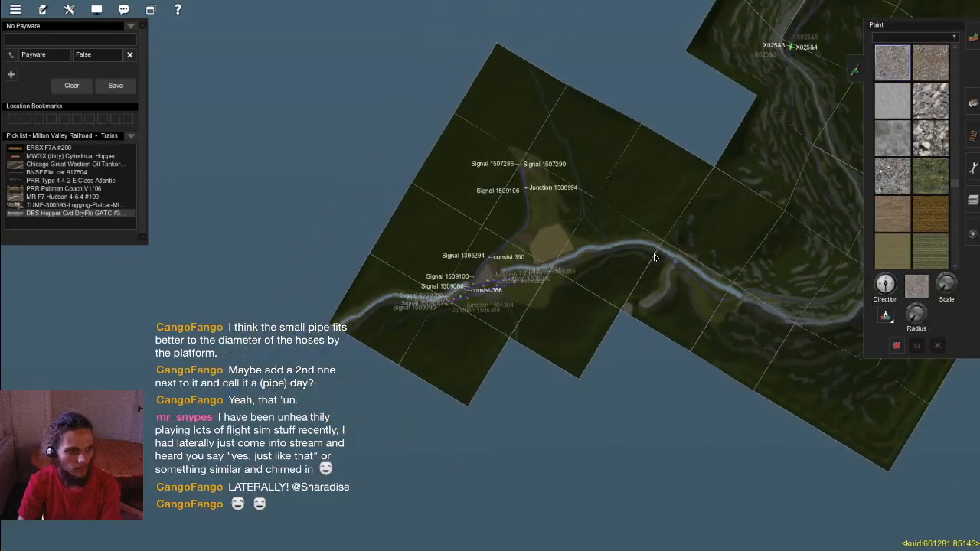
pyautogui.rightClick(694, 228)
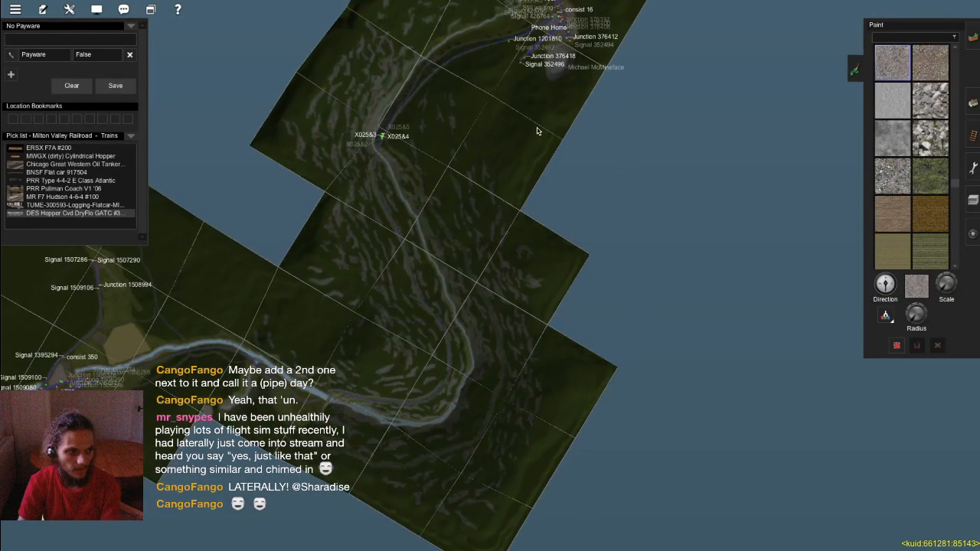
pyautogui.rightClick(538, 133)
pyautogui.rightClick(542, 124)
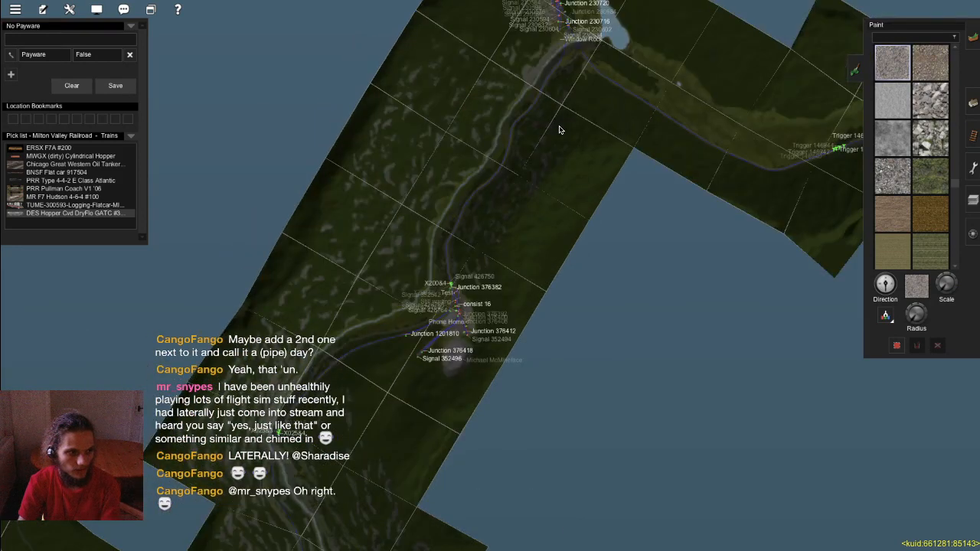
pyautogui.rightClick(559, 130)
pyautogui.rightClick(572, 136)
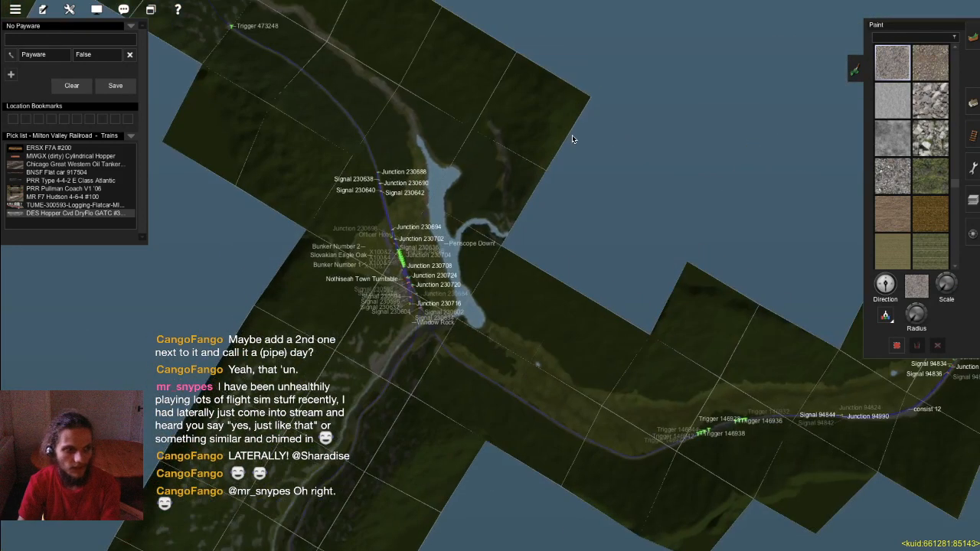
pyautogui.rightClick(372, 127)
pyautogui.rightClick(338, 152)
pyautogui.rightClick(338, 152)
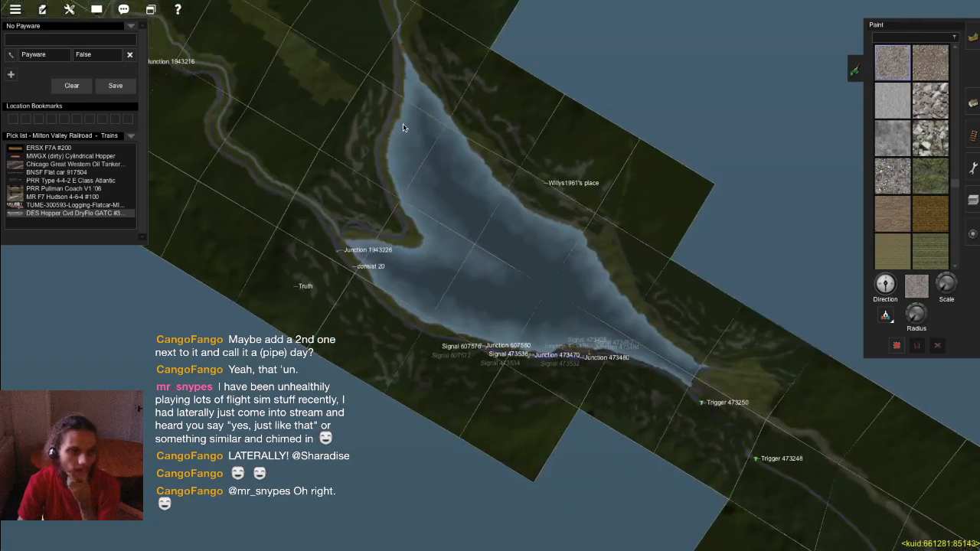
pyautogui.rightClick(408, 125)
pyautogui.rightClick(567, 91)
pyautogui.rightClick(522, 96)
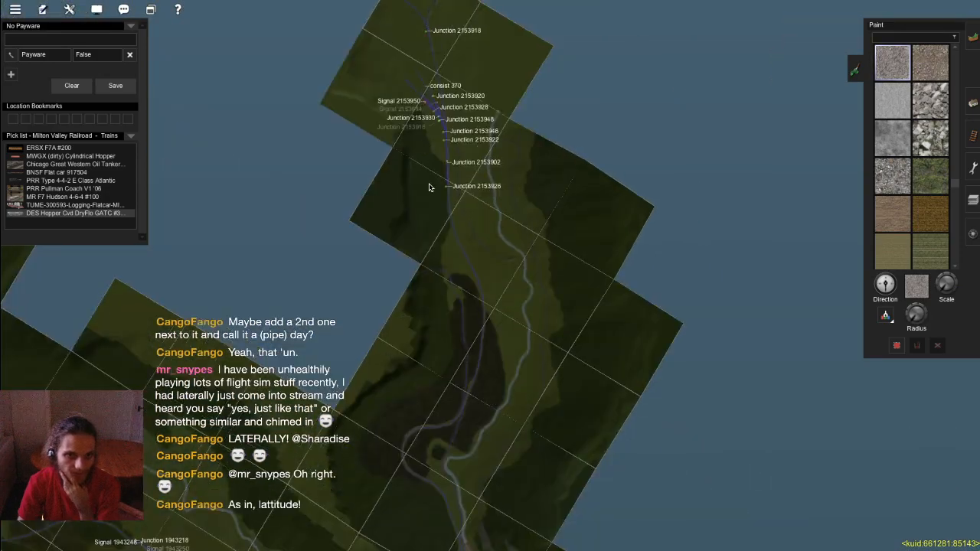
pyautogui.click(458, 107)
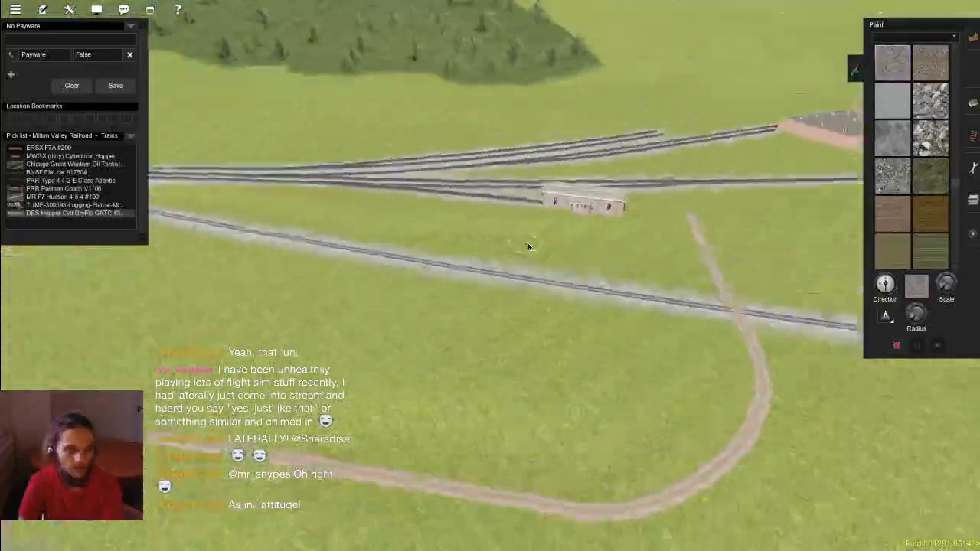
# Step: Paint a large filled yard of PBR Donner P12 R 11 gravel between the two tracks beside the bakery, reaching the road's end
pyautogui.moveTo(527, 243); pyautogui.dragTo(492, 228, button='right')
pyautogui.press('Left')
pyautogui.scroll(5, 521, 249)
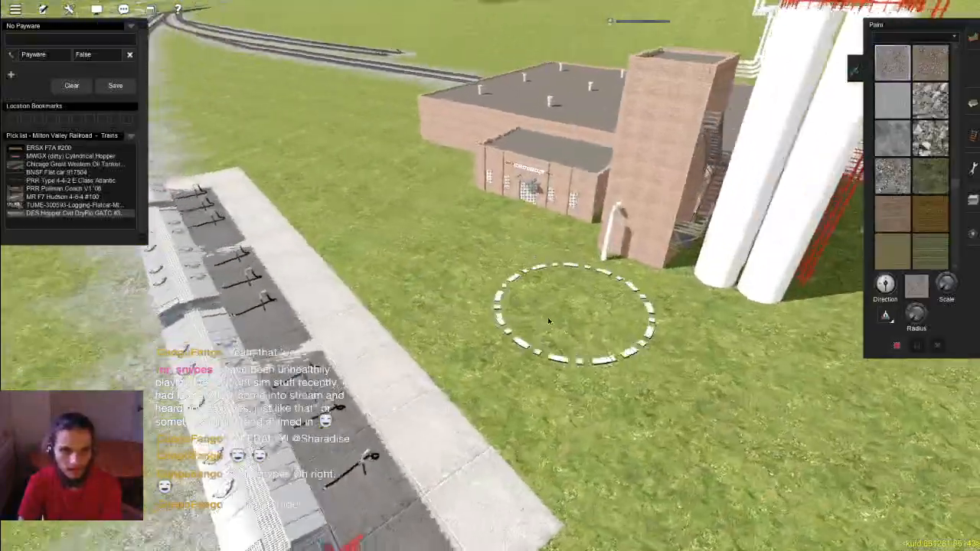
pyautogui.scroll(-4, 535, 333)
pyautogui.scroll(-5, 515, 350)
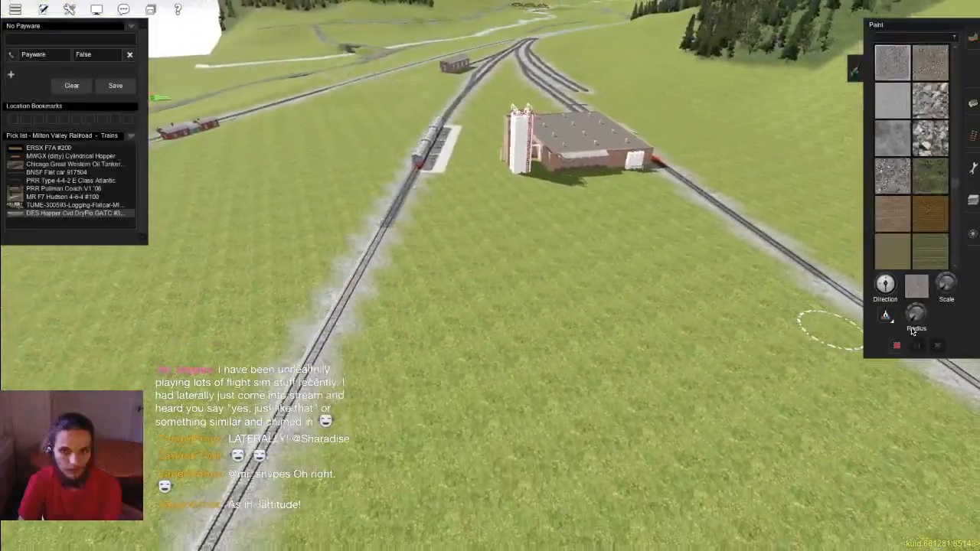
pyautogui.moveTo(609, 351); pyautogui.dragTo(495, 283)
pyautogui.press('Up')
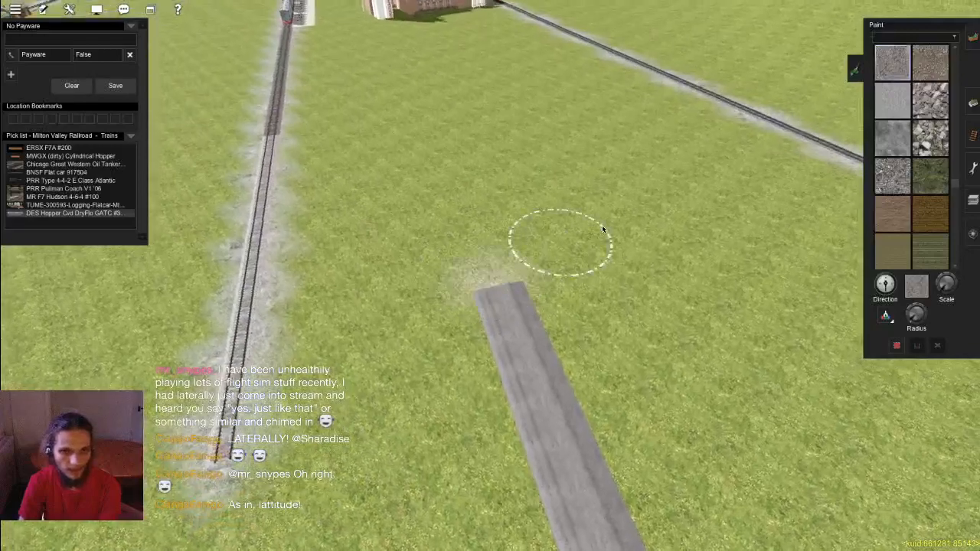
pyautogui.moveTo(529, 249); pyautogui.dragTo(630, 229)
pyautogui.press('Up')
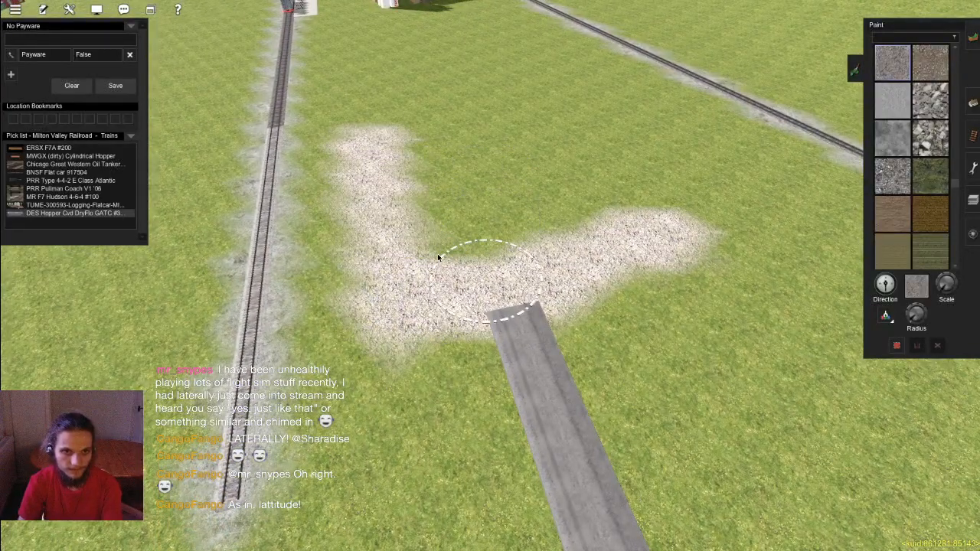
pyautogui.press('Up')
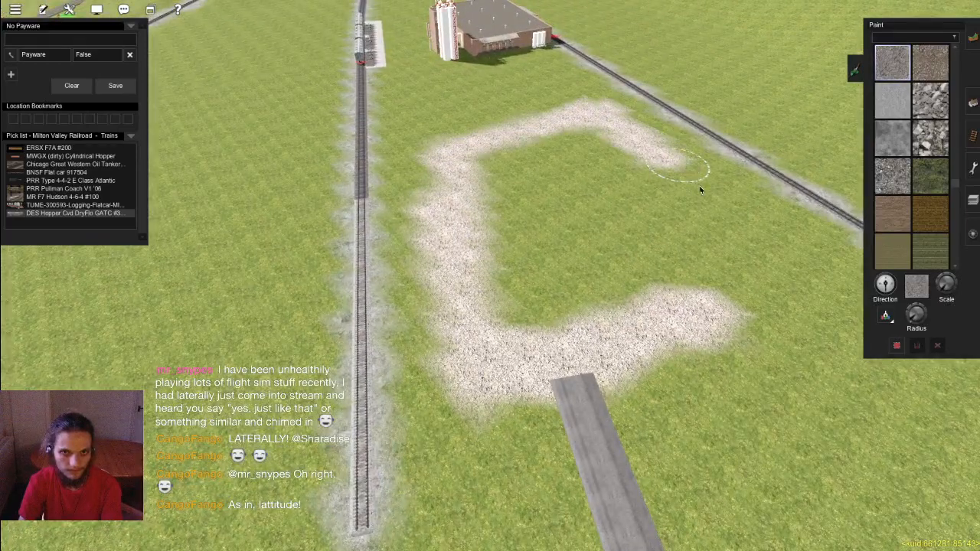
pyautogui.moveTo(708, 315); pyautogui.dragTo(728, 267)
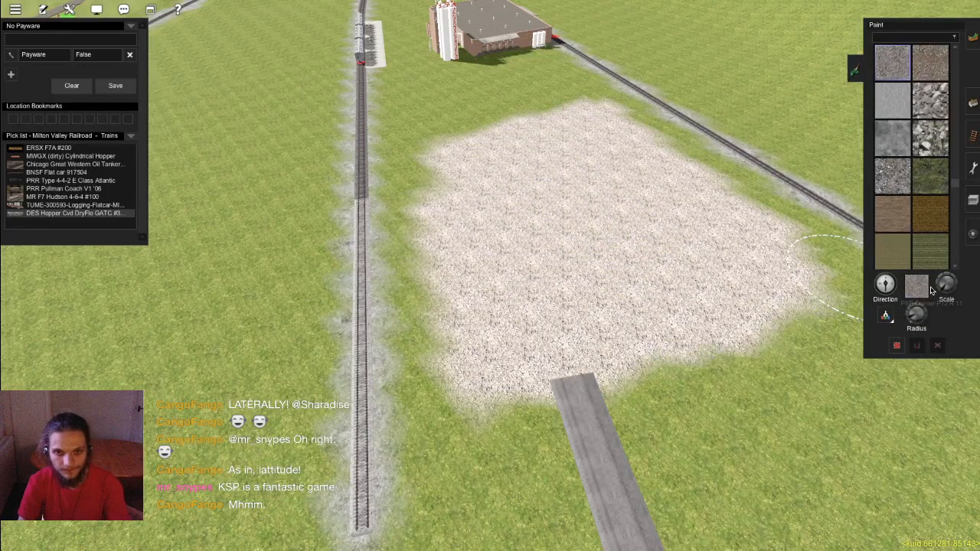
# Step: Blend scattered patches of the browner gravel texture into the large gravel yard at the road's end
pyautogui.scroll(5, 464, 201)
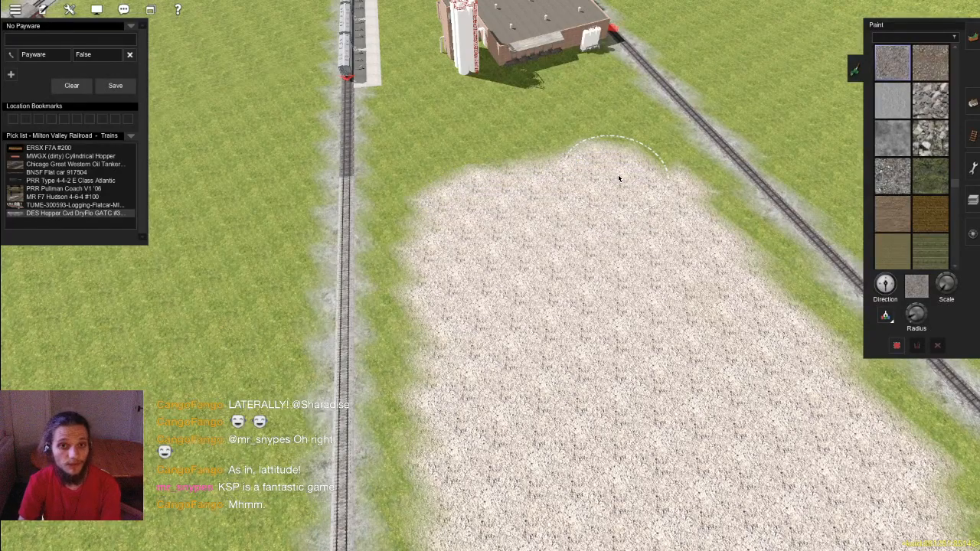
pyautogui.press('Left')
pyautogui.scroll(-5, 601, 352)
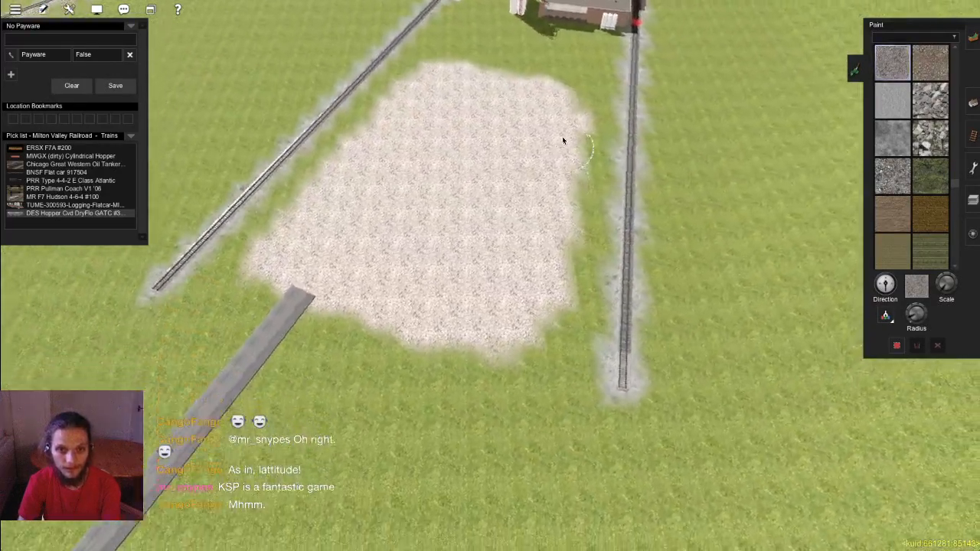
pyautogui.moveTo(525, 274)
pyautogui.mouseDown()
pyautogui.moveTo(522, 306)
pyautogui.moveTo(465, 282)
pyautogui.mouseUp()
pyautogui.rightClick(466, 282)
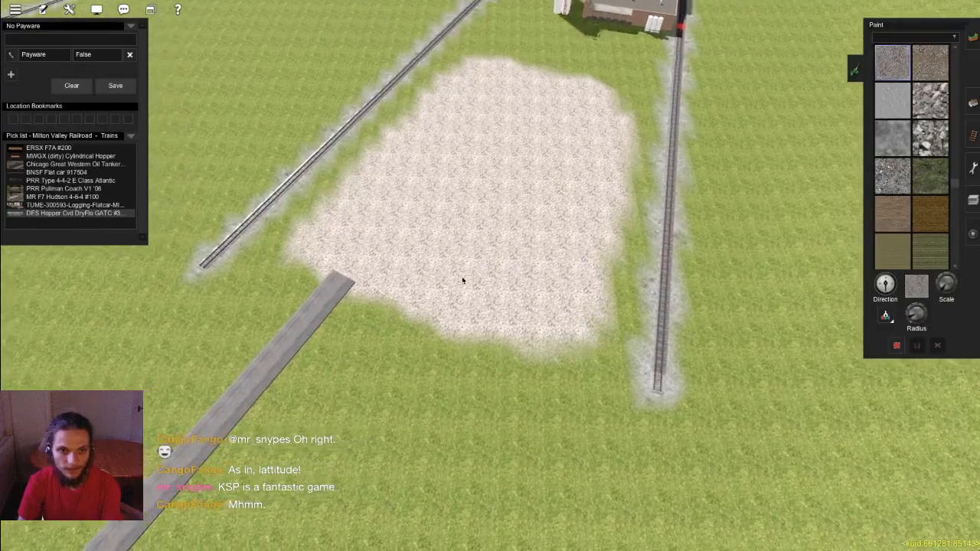
pyautogui.scroll(10, 493, 247)
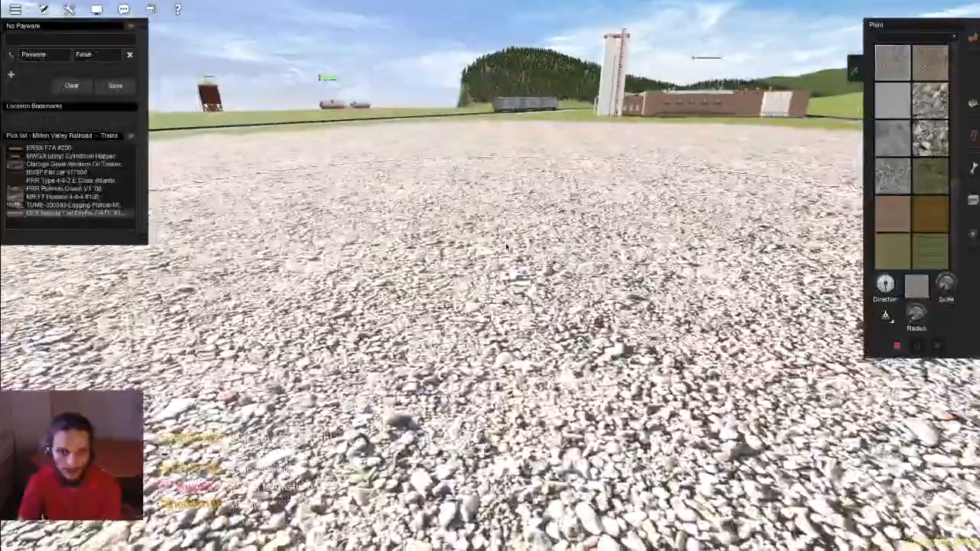
pyautogui.scroll(-6, 521, 230)
pyautogui.moveTo(527, 225); pyautogui.dragTo(874, 69, button='right')
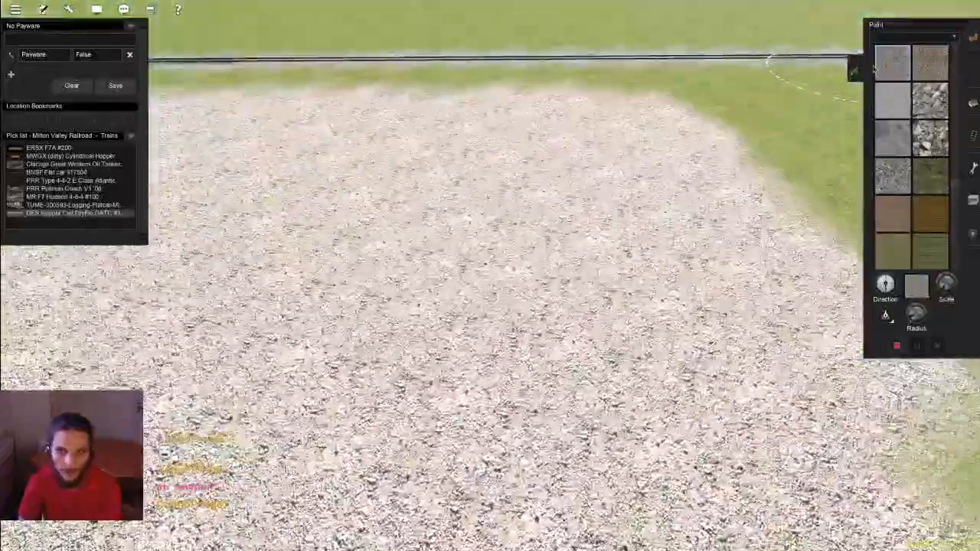
pyautogui.click(930, 62)
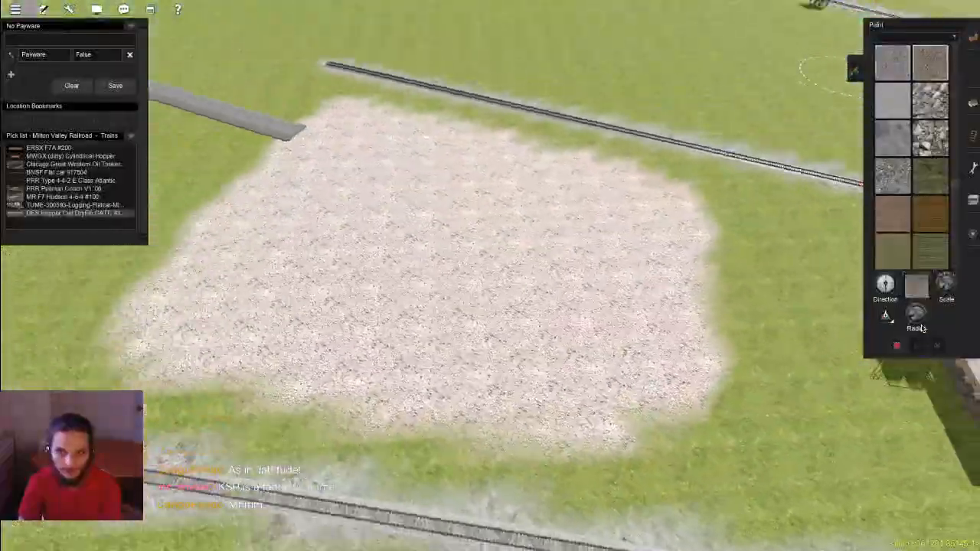
pyautogui.moveTo(561, 271); pyautogui.dragTo(631, 242)
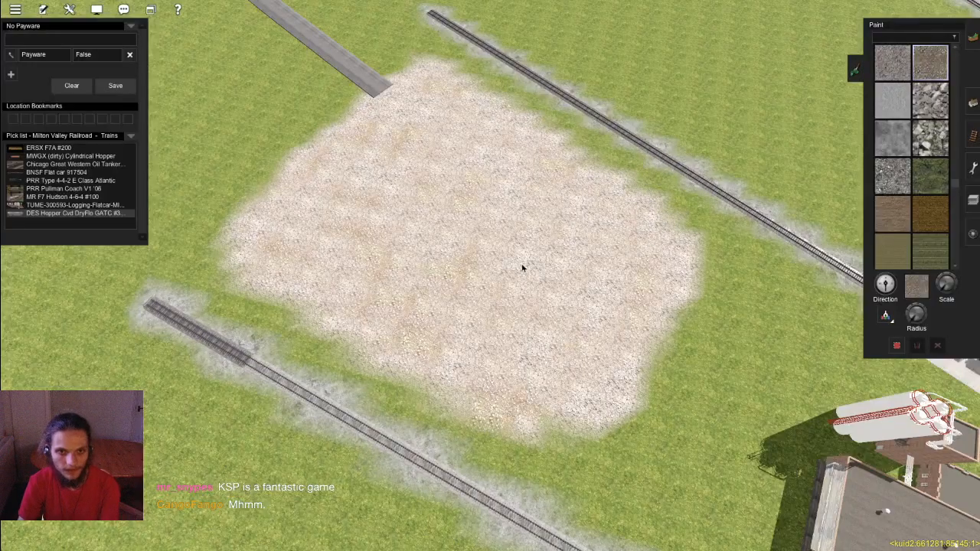
# Step: Examine the bakery's loading doors and the painted gravel yard from ground level and from above
pyautogui.moveTo(720, 331); pyautogui.dragTo(441, 273, button='right')
pyautogui.scroll(10, 441, 273)
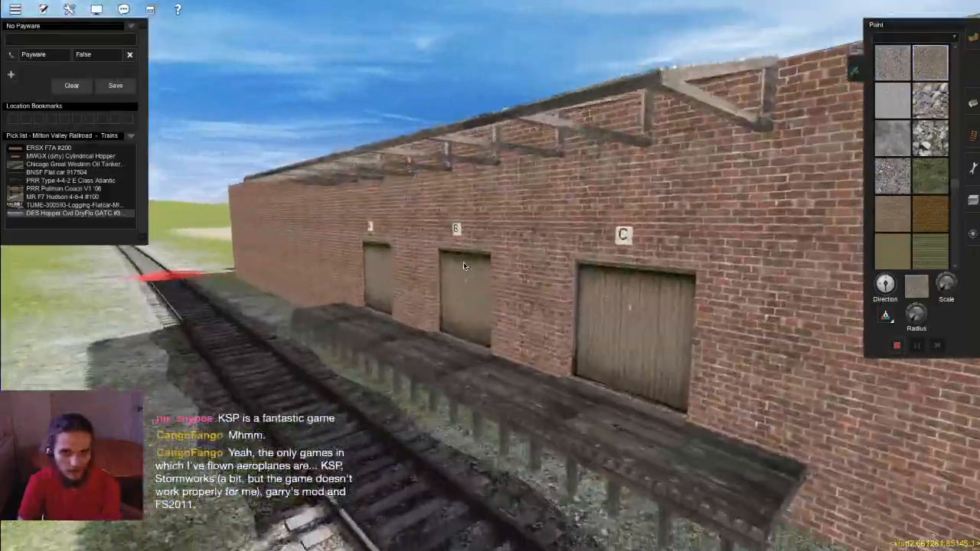
pyautogui.scroll(-5, 463, 265)
pyautogui.rightClick(496, 257)
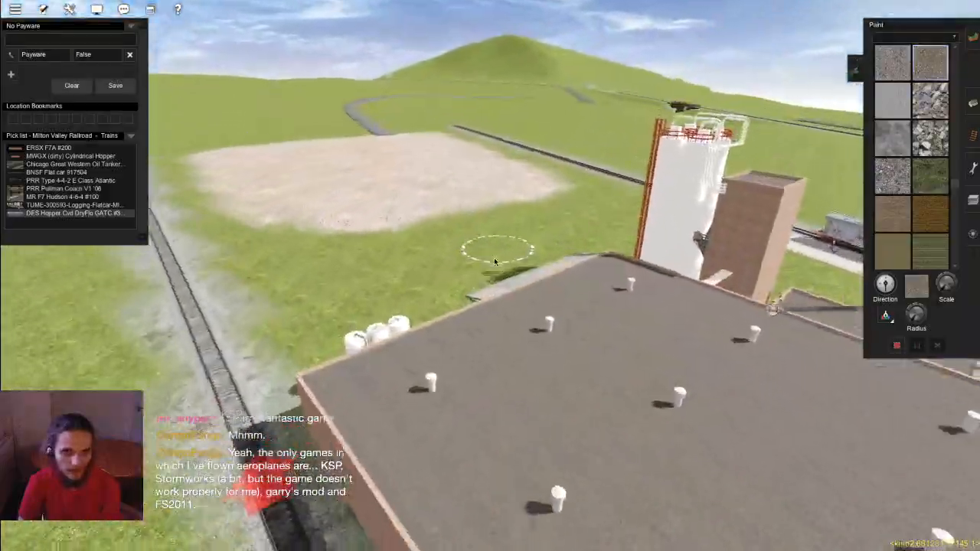
pyautogui.moveTo(496, 250); pyautogui.dragTo(543, 227, button='right')
pyautogui.scroll(6, 542, 228)
pyautogui.press('Left')
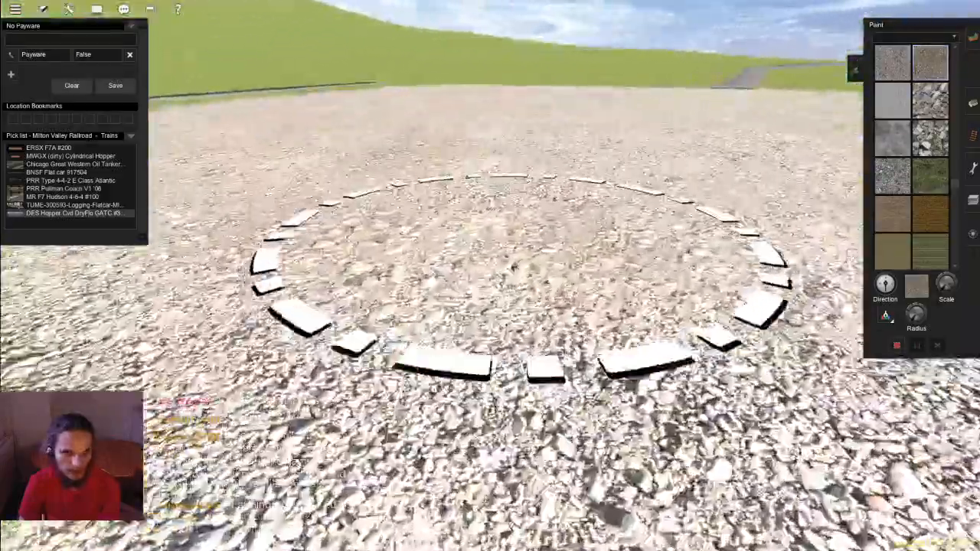
pyautogui.scroll(-6, 514, 267)
pyautogui.scroll(-6, 532, 255)
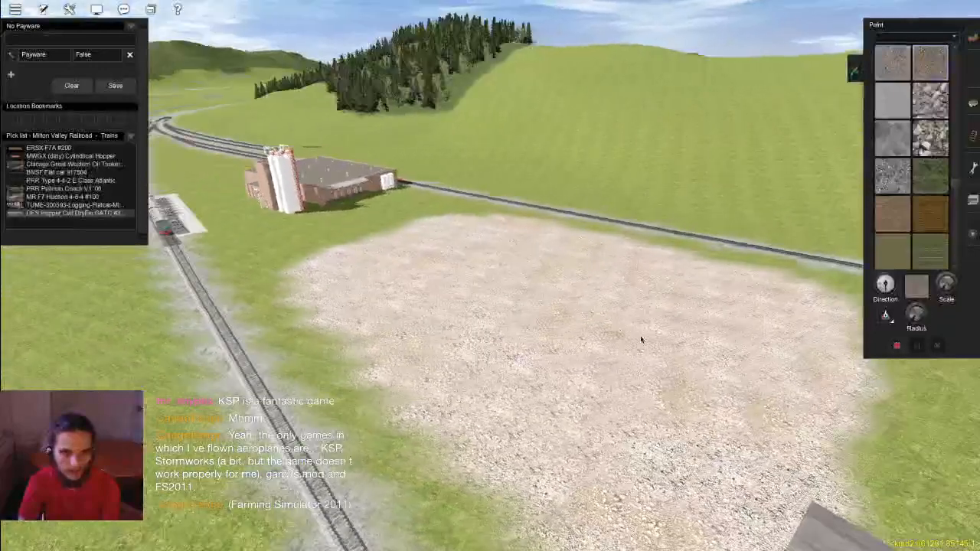
pyautogui.scroll(-3, 501, 289)
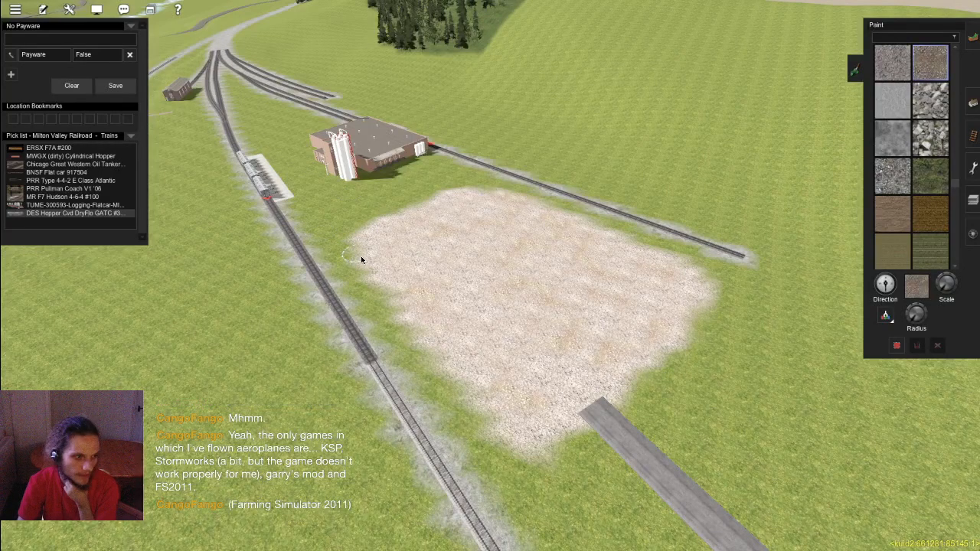
pyautogui.scroll(2, 488, 262)
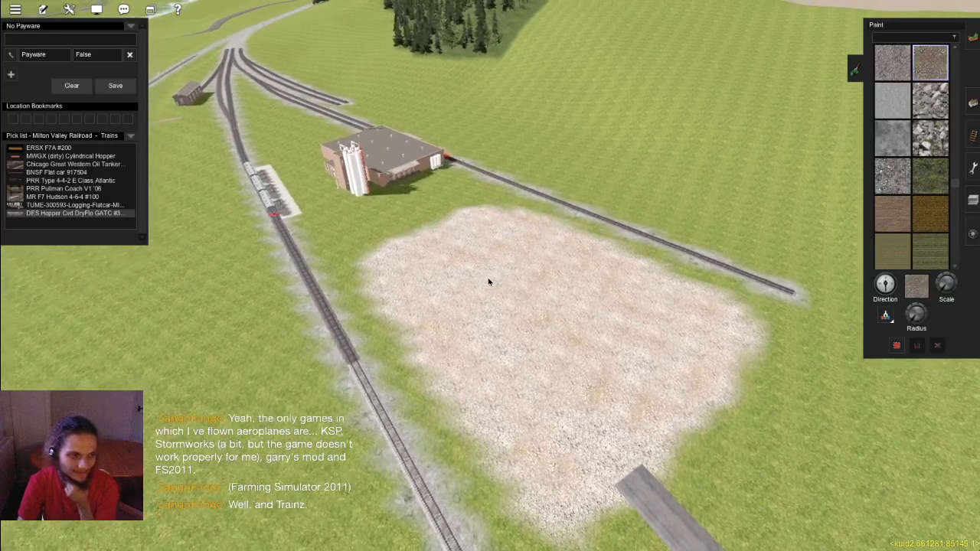
pyautogui.scroll(5, 489, 265)
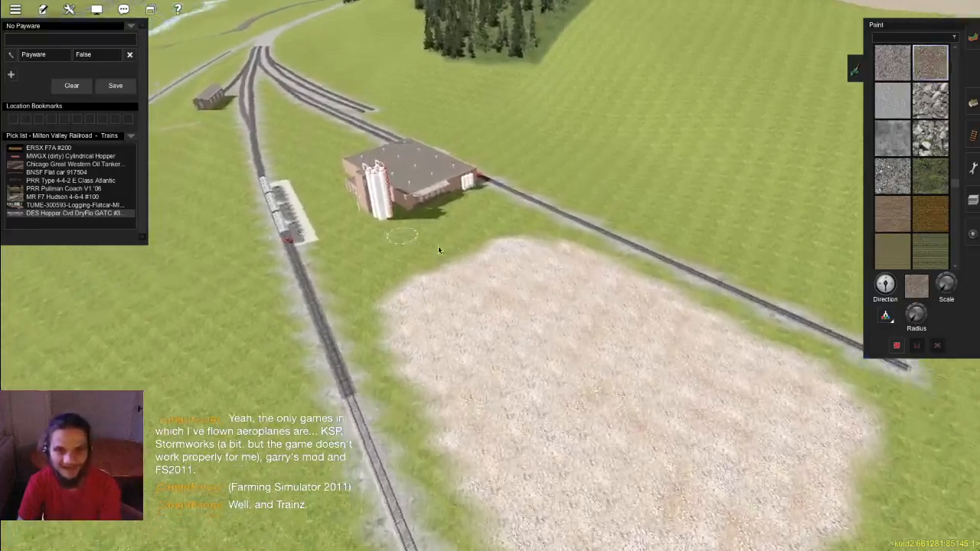
pyautogui.scroll(6, 438, 242)
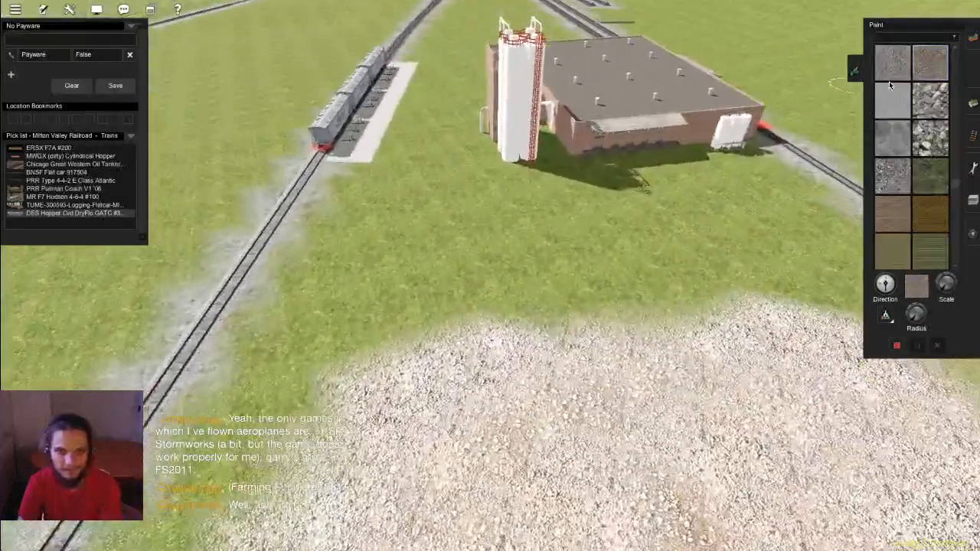
# Step: Paint PBR Donner P12 R 11 gravel along the bakery's loading dock and connect it to the large gravel yard
pyautogui.scroll(6, 589, 185)
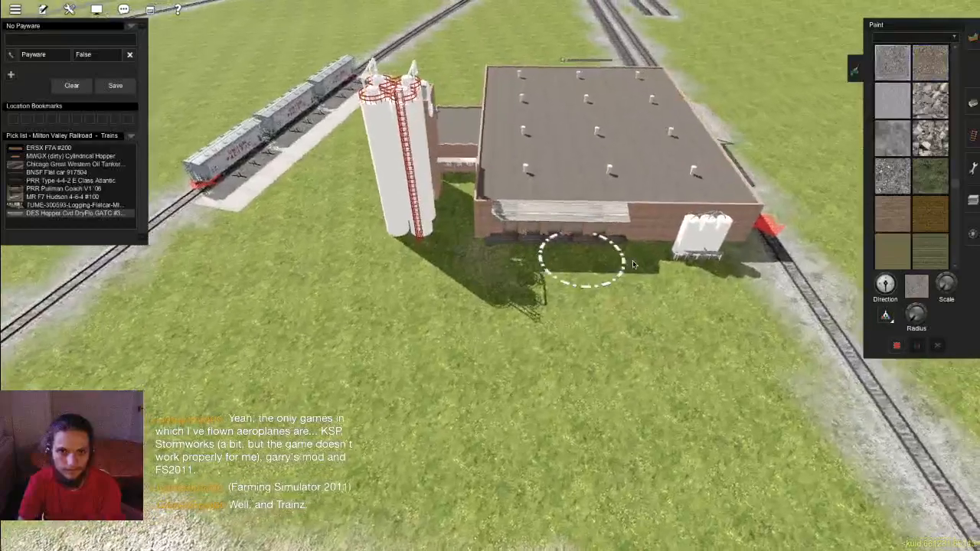
pyautogui.moveTo(612, 257)
pyautogui.mouseDown()
pyautogui.moveTo(554, 321)
pyautogui.moveTo(632, 350)
pyautogui.moveTo(481, 361)
pyautogui.mouseUp()
pyautogui.moveTo(481, 360); pyautogui.dragTo(594, 224, button='right')
pyautogui.moveTo(594, 224)
pyautogui.mouseDown()
pyautogui.moveTo(617, 243)
pyautogui.moveTo(645, 313)
pyautogui.moveTo(498, 252)
pyautogui.moveTo(446, 157)
pyautogui.mouseUp()
pyautogui.moveTo(609, 351)
pyautogui.mouseDown()
pyautogui.moveTo(666, 291)
pyautogui.moveTo(549, 115)
pyautogui.moveTo(602, 229)
pyautogui.mouseUp()
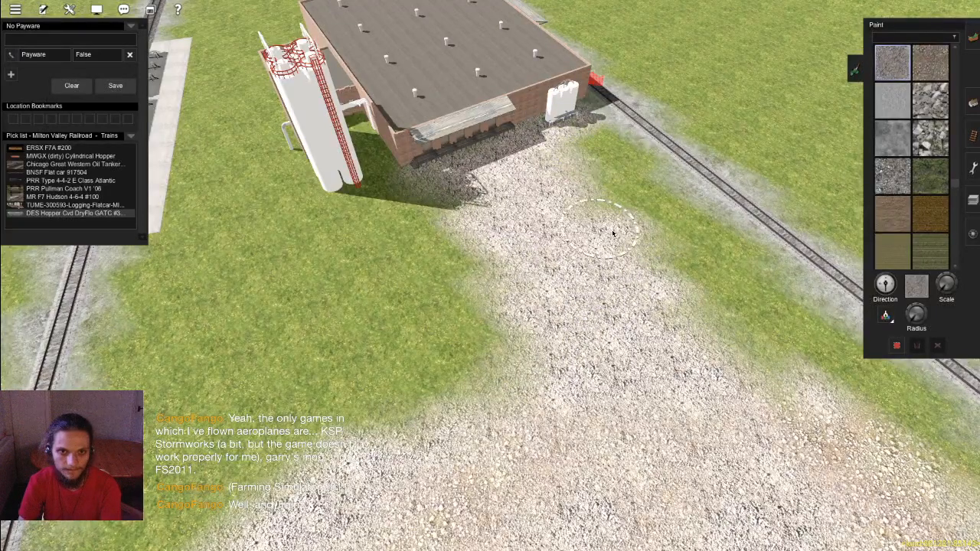
# Step: Blend patches of the browner gravel texture into the strip joining the loading dock to the yard
pyautogui.press('Left')
pyautogui.click(924, 65)
pyautogui.moveTo(594, 134)
pyautogui.mouseDown()
pyautogui.moveTo(528, 142)
pyautogui.moveTo(600, 286)
pyautogui.mouseUp()
pyautogui.moveTo(534, 216)
pyautogui.mouseDown()
pyautogui.moveTo(553, 322)
pyautogui.moveTo(628, 222)
pyautogui.mouseUp()
# Step: Paint a PBR Donner P12 R 11 gravel path from the bakery's office entrance to the hopper unloading platform
pyautogui.rightClick(410, 231)
pyautogui.press('Right')
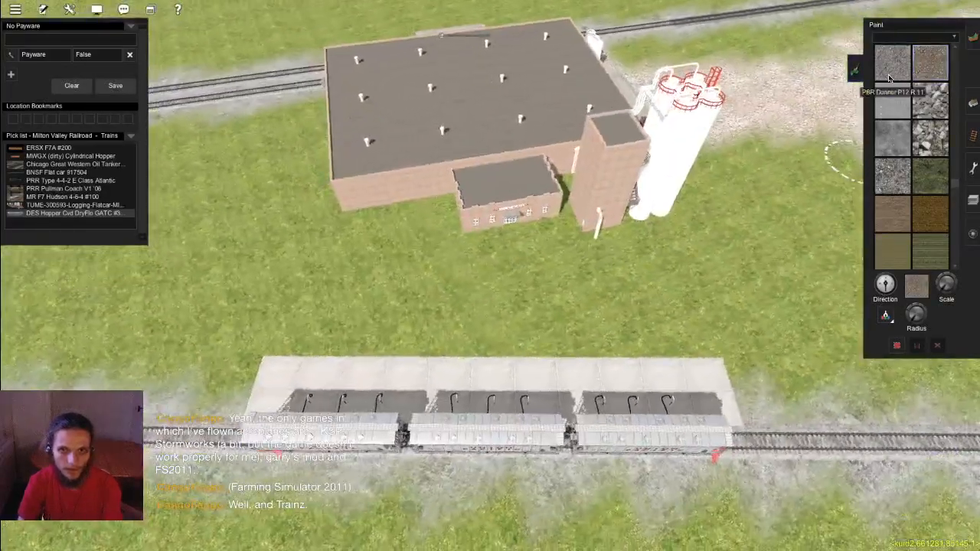
pyautogui.click(889, 78)
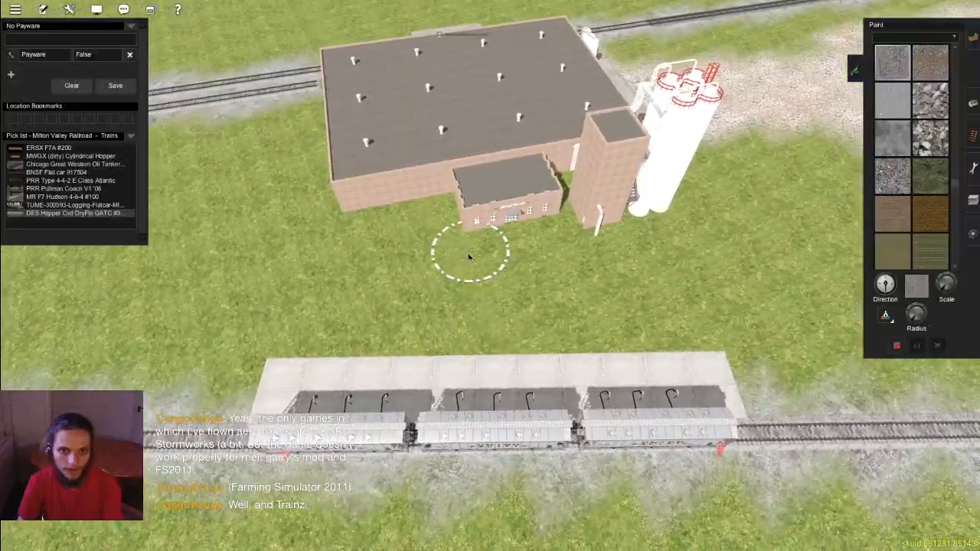
pyautogui.scroll(2, 470, 256)
pyautogui.moveTo(516, 214); pyautogui.dragTo(541, 359)
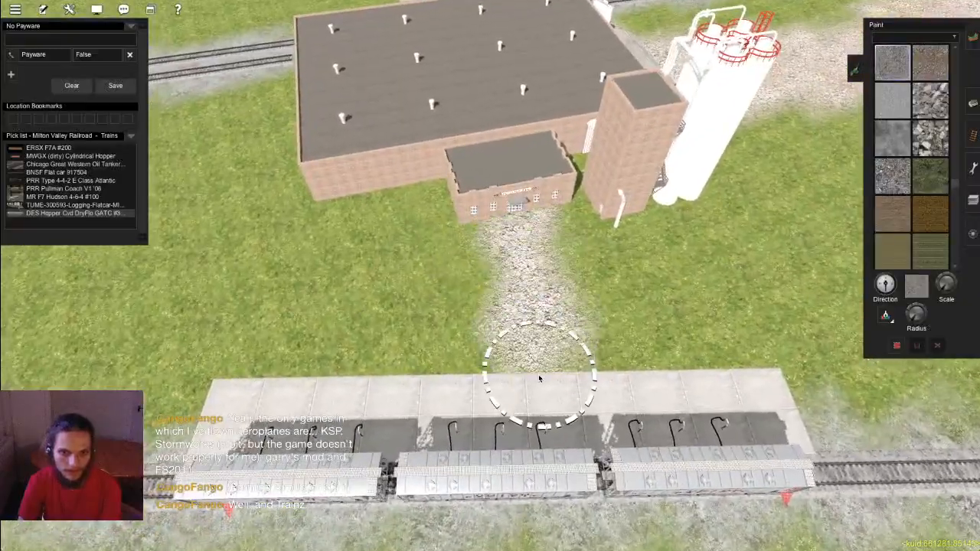
# Step: Paint gravel into the gap between the bakery's office annex and the brick tower
pyautogui.press('Down')
pyautogui.press('Left')
pyautogui.scroll(2, 561, 323)
pyautogui.rightClick(558, 301)
pyautogui.scroll(3, 495, 256)
pyautogui.scroll(-5, 545, 274)
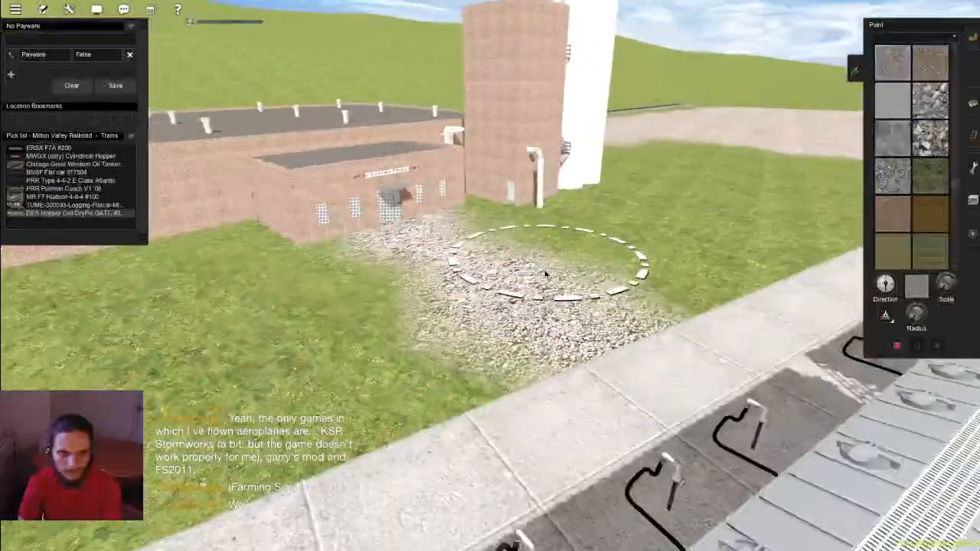
pyautogui.scroll(6, 548, 280)
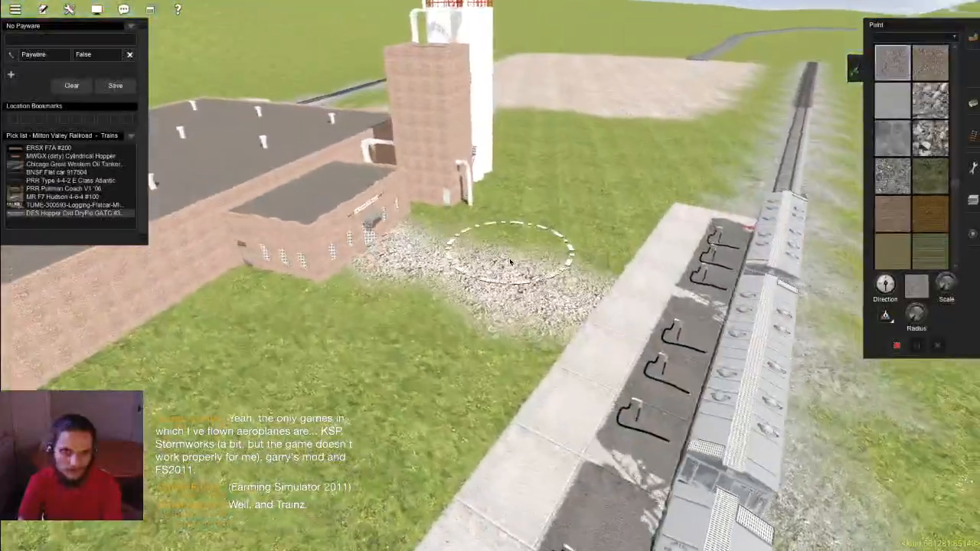
pyautogui.press('Down')
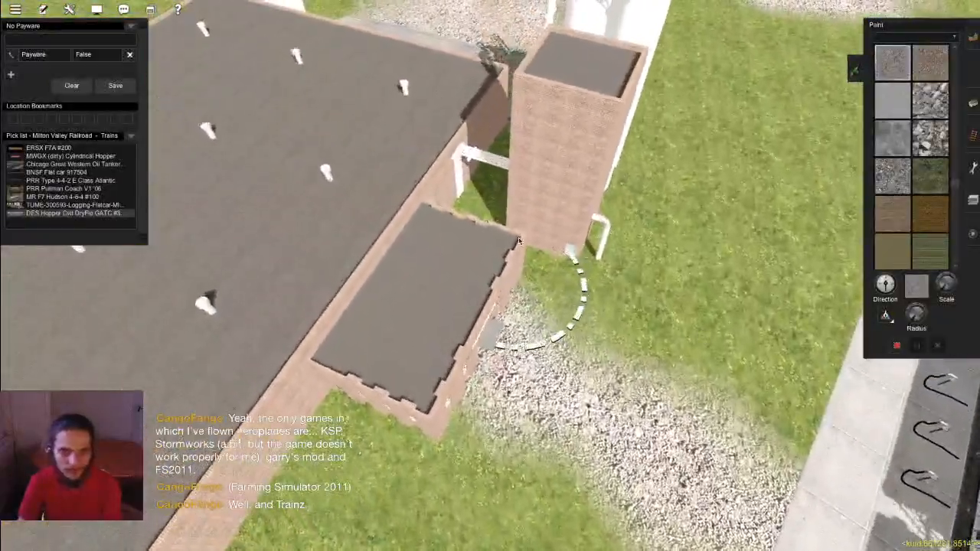
pyautogui.moveTo(519, 241); pyautogui.dragTo(506, 221)
pyautogui.rightClick(499, 153)
# Step: Paint gravel around the base of the white silos beside the brick tower
pyautogui.scroll(-4, 496, 289)
pyautogui.press('Left')
pyautogui.press('Up')
pyautogui.moveTo(564, 353); pyautogui.dragTo(541, 330)
pyautogui.rightClick(557, 306)
pyautogui.press('Left')
pyautogui.press('Left')
pyautogui.press('Up')
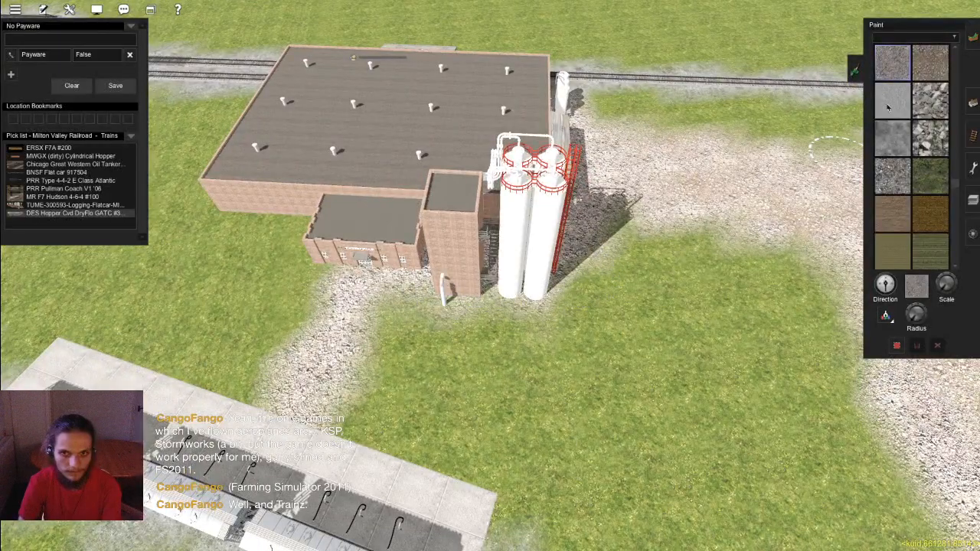
# Step: Blend the browner gravel texture into the path between the office entrance and the unloading platform
pyautogui.scroll(5, 640, 262)
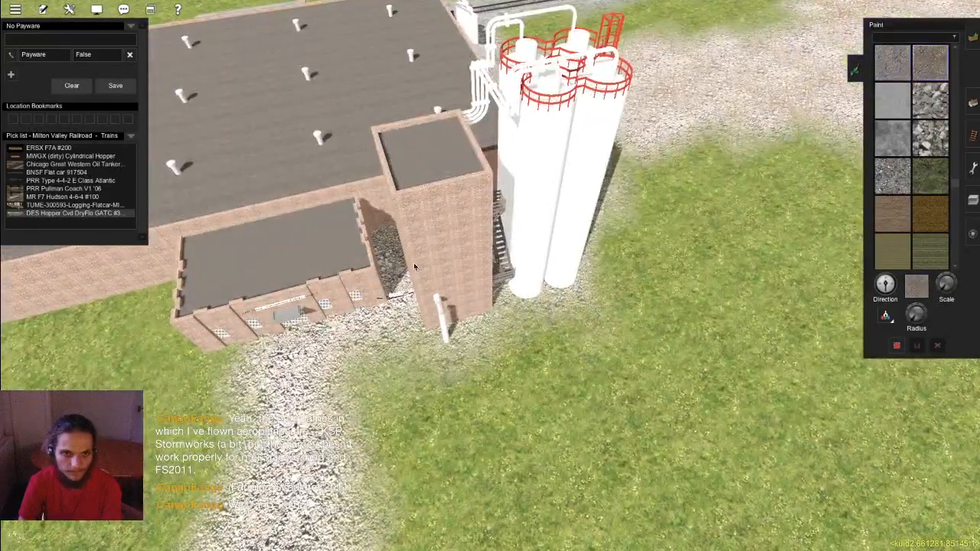
pyautogui.rightClick(349, 326)
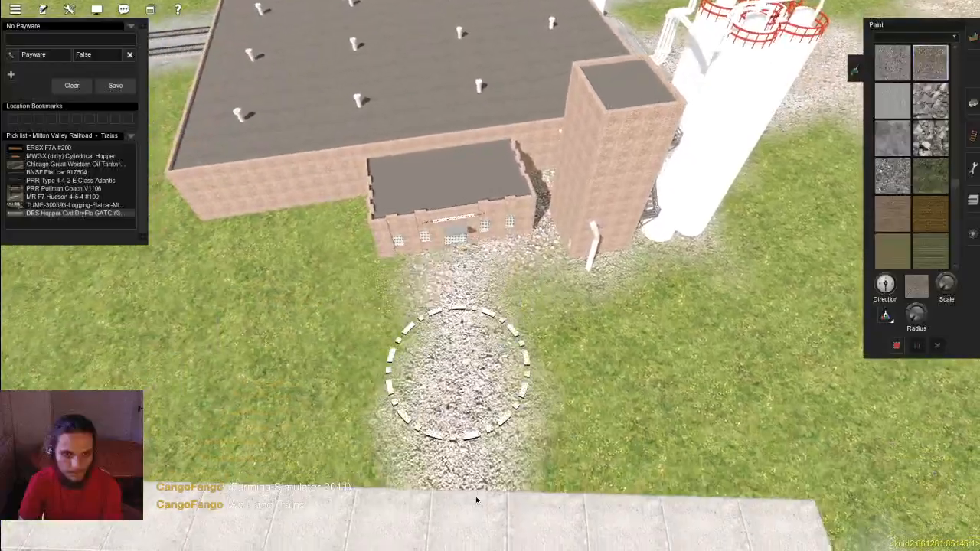
pyautogui.scroll(5, 475, 398)
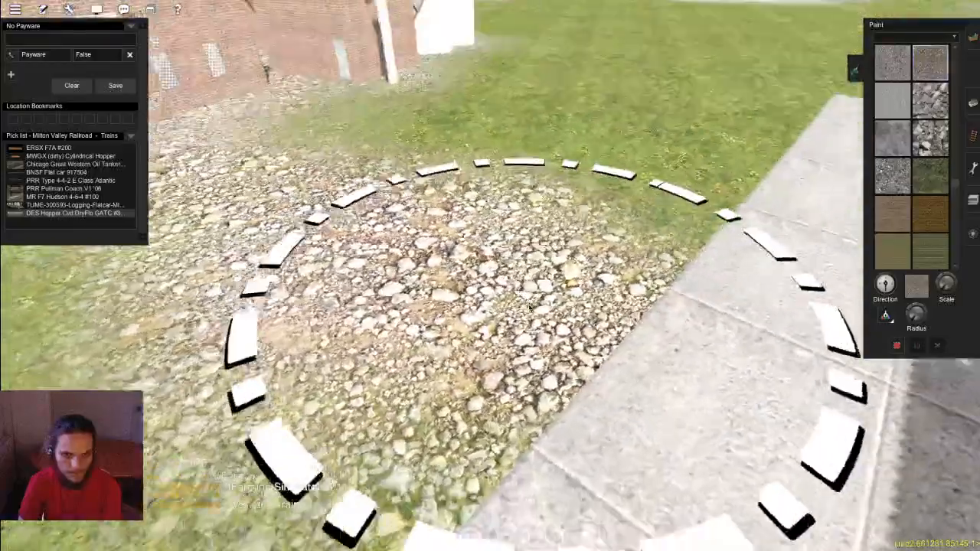
pyautogui.scroll(-5, 528, 306)
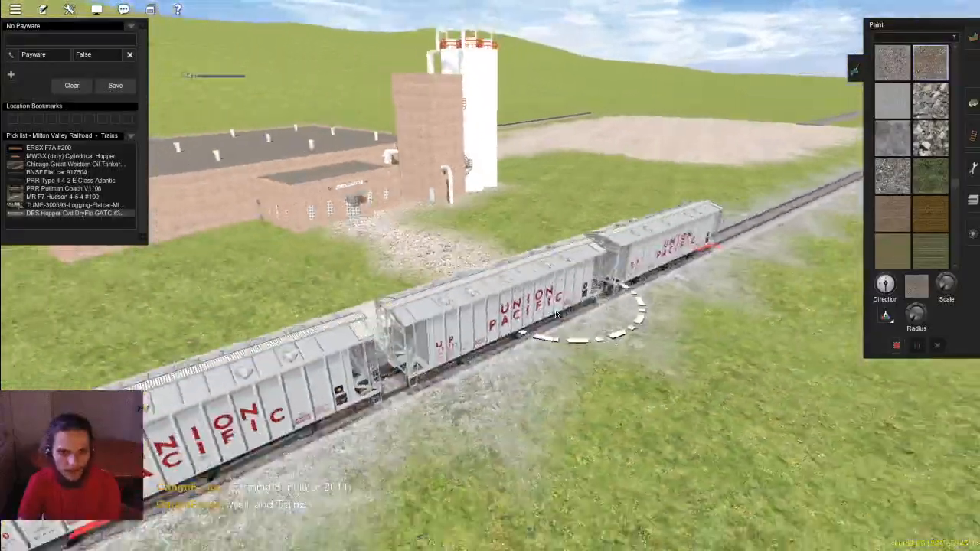
pyautogui.scroll(5, 558, 314)
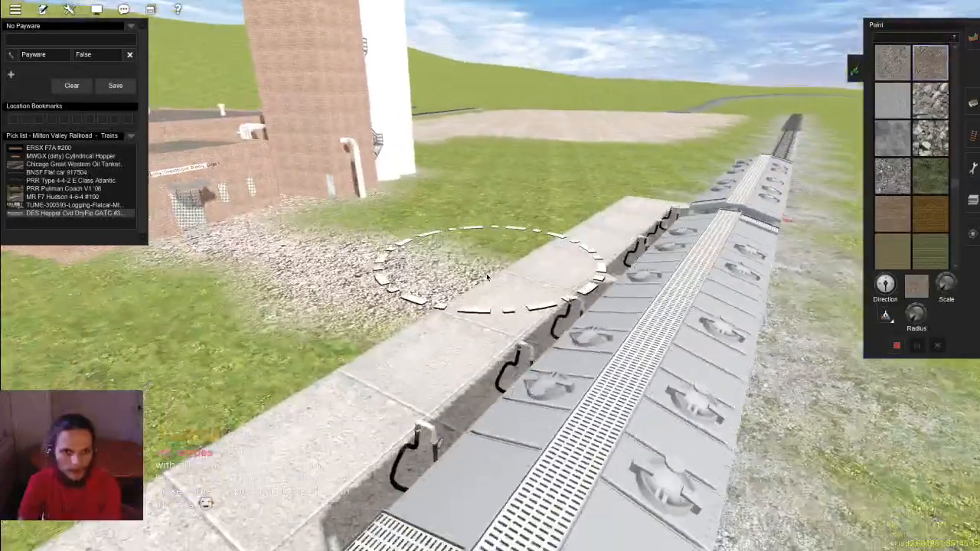
# Step: Paint a strip of gravel along the bakery-side edge of the hopper unloading platform
pyautogui.press('Down')
pyautogui.press('Up')
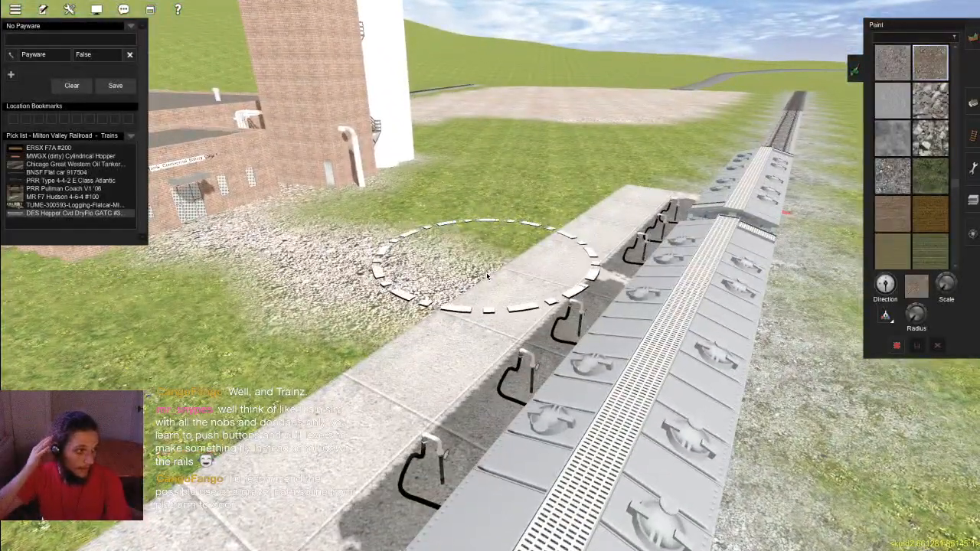
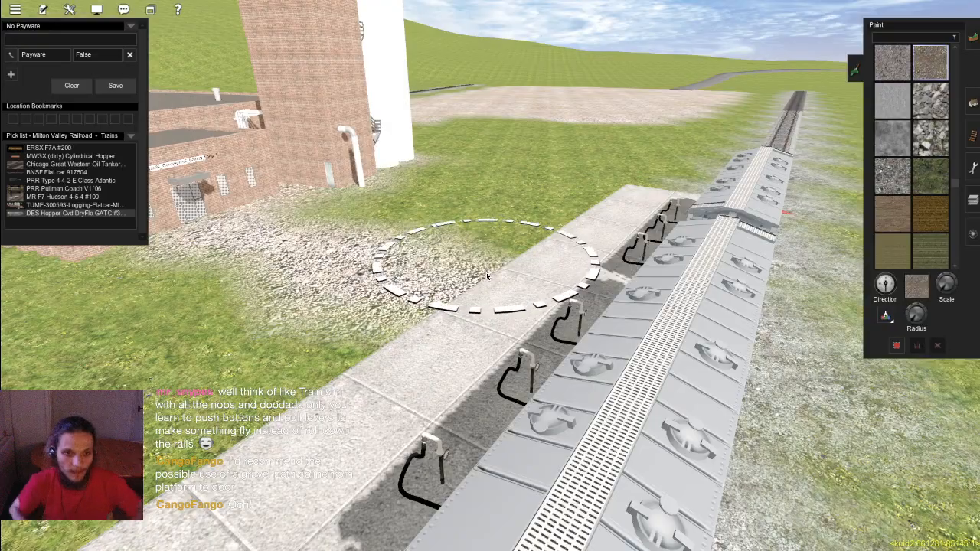
pyautogui.scroll(-5, 480, 280)
pyautogui.press('Up')
pyautogui.moveTo(392, 365)
pyautogui.mouseDown(button='right')
pyautogui.moveTo(735, 210)
pyautogui.moveTo(579, 187)
pyautogui.mouseUp(button='right')
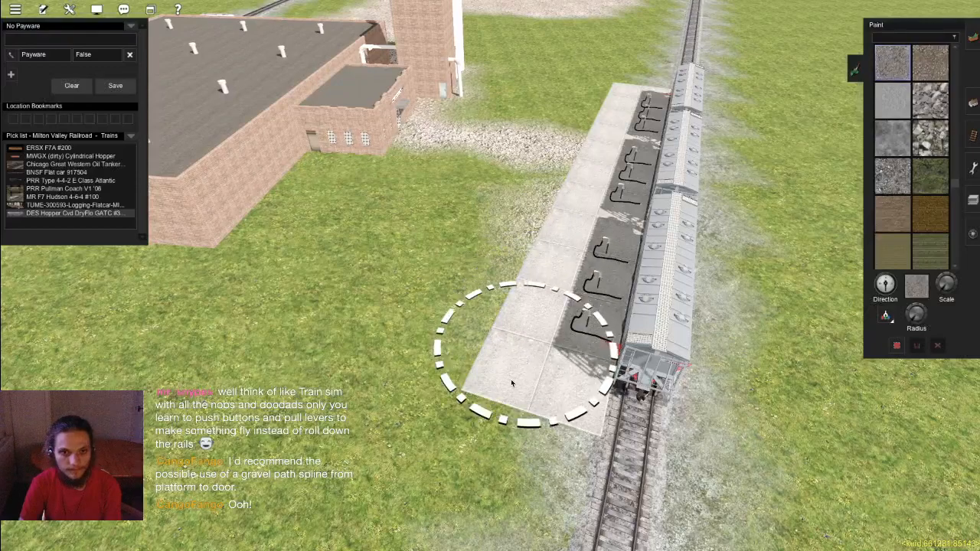
pyautogui.scroll(3, 528, 229)
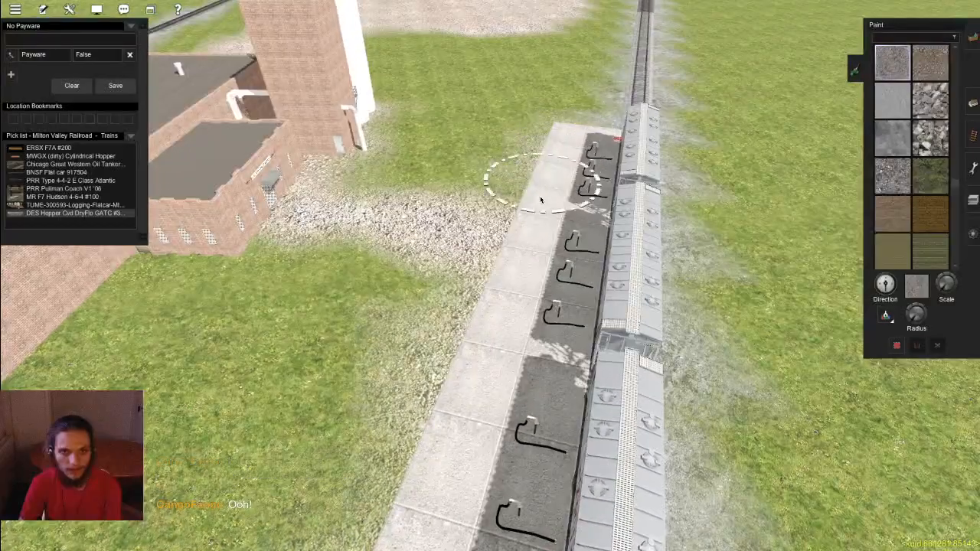
pyautogui.moveTo(541, 200)
pyautogui.mouseDown(button='right')
pyautogui.moveTo(473, 319)
pyautogui.moveTo(490, 367)
pyautogui.moveTo(519, 291)
pyautogui.moveTo(505, 240)
pyautogui.moveTo(529, 241)
pyautogui.moveTo(527, 267)
pyautogui.moveTo(551, 309)
pyautogui.moveTo(505, 262)
pyautogui.moveTo(339, 235)
pyautogui.moveTo(478, 287)
pyautogui.moveTo(491, 268)
pyautogui.moveTo(513, 280)
pyautogui.moveTo(498, 283)
pyautogui.moveTo(514, 269)
pyautogui.moveTo(498, 268)
pyautogui.moveTo(565, 229)
pyautogui.moveTo(553, 243)
pyautogui.moveTo(584, 276)
pyautogui.moveTo(501, 319)
pyautogui.moveTo(535, 274)
pyautogui.moveTo(465, 246)
pyautogui.moveTo(426, 310)
pyautogui.moveTo(415, 301)
pyautogui.moveTo(831, 324)
pyautogui.moveTo(630, 312)
pyautogui.mouseUp(button='right')
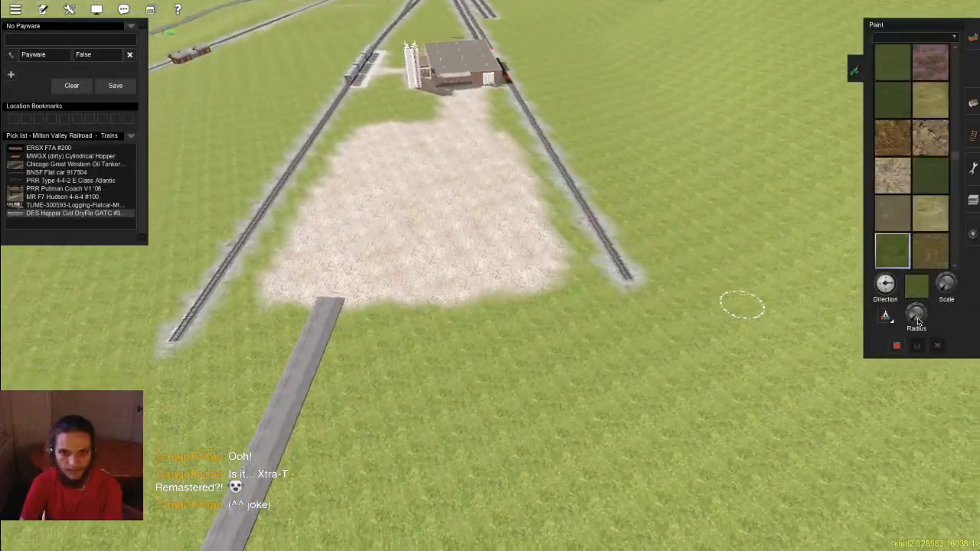
# Step: Paint grass with a large brush over the corner of the gravel yard nearest the end of the rail siding
pyautogui.scroll(5, 630, 313)
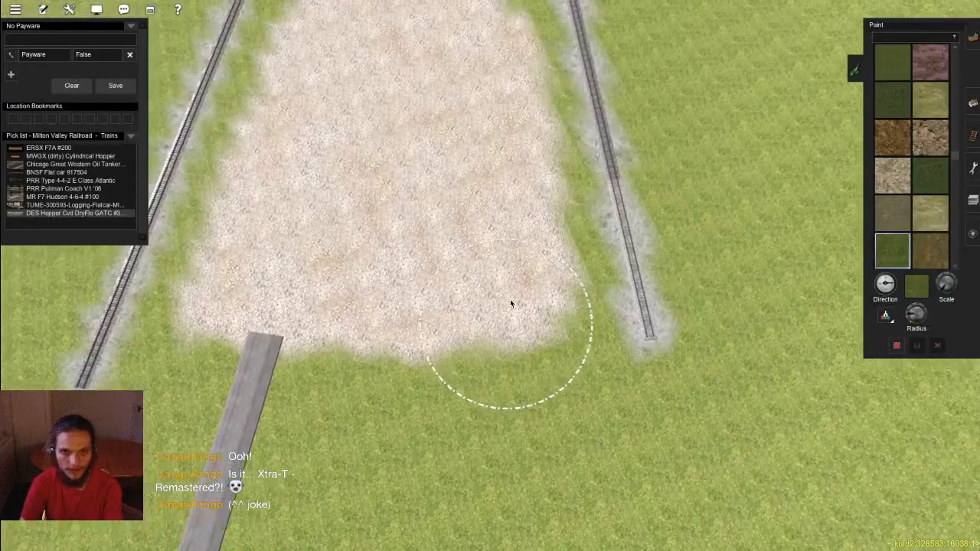
pyautogui.moveTo(509, 299)
pyautogui.mouseDown()
pyautogui.moveTo(501, 203)
pyautogui.moveTo(498, 219)
pyautogui.moveTo(506, 189)
pyautogui.moveTo(488, 231)
pyautogui.moveTo(472, 379)
pyautogui.mouseUp()
pyautogui.moveTo(495, 229); pyautogui.dragTo(498, 202)
# Step: Trim the new gravel boundary beside the siding with grass, using a smaller brush
pyautogui.scroll(5, 776, 221)
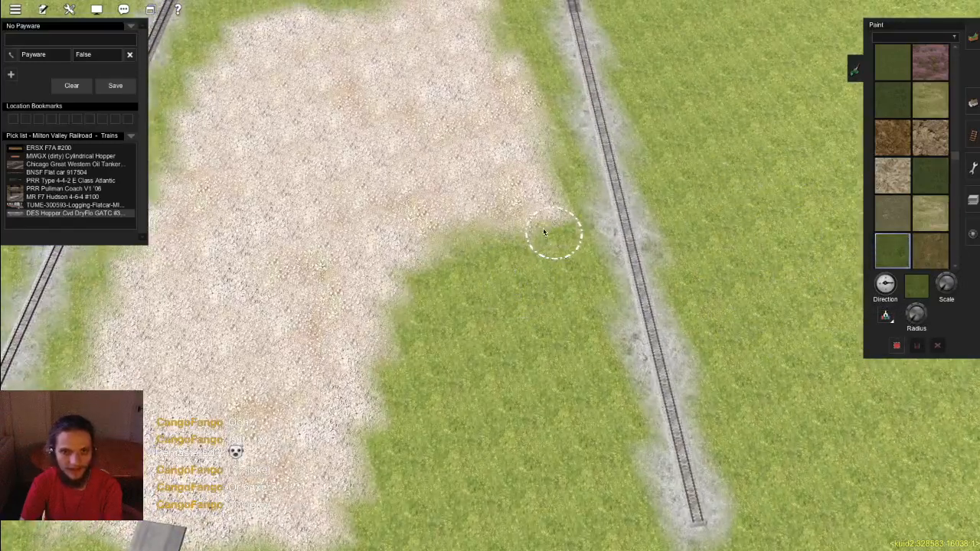
pyautogui.moveTo(499, 240)
pyautogui.mouseDown(button='right')
pyautogui.moveTo(516, 234)
pyautogui.moveTo(466, 282)
pyautogui.mouseUp(button='right')
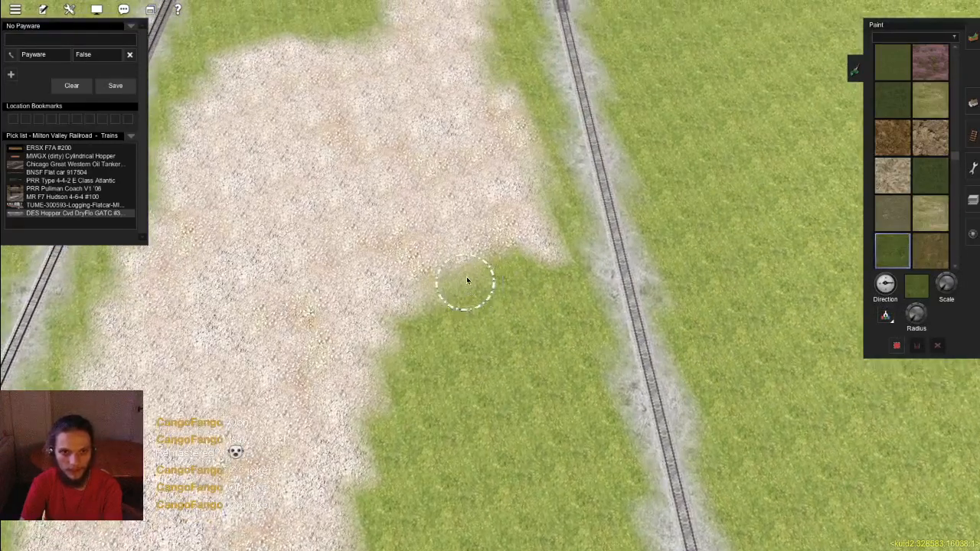
pyautogui.moveTo(471, 282); pyautogui.dragTo(556, 267)
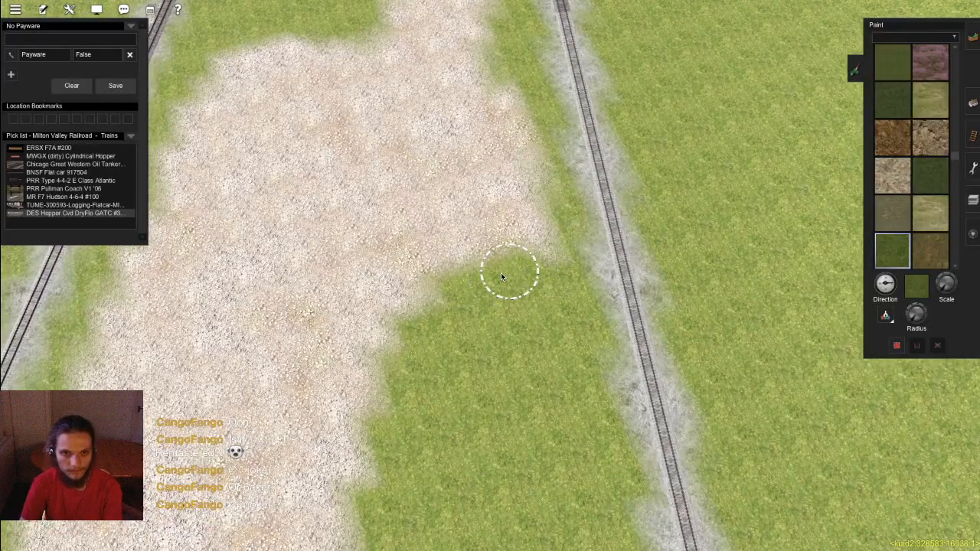
pyautogui.moveTo(453, 267); pyautogui.dragTo(475, 324)
pyautogui.moveTo(475, 324)
pyautogui.mouseDown(button='right')
pyautogui.moveTo(455, 328)
pyautogui.moveTo(551, 212)
pyautogui.moveTo(494, 195)
pyautogui.moveTo(504, 257)
pyautogui.mouseUp(button='right')
pyautogui.scroll(-2, 503, 257)
# Step: Filter the available content by "warehouse" and bring up the matching scenery objects
pyautogui.moveTo(477, 358)
pyautogui.mouseDown(button='right')
pyautogui.moveTo(455, 296)
pyautogui.moveTo(487, 269)
pyautogui.moveTo(498, 299)
pyautogui.moveTo(474, 263)
pyautogui.moveTo(398, 264)
pyautogui.moveTo(375, 145)
pyautogui.mouseUp(button='right')
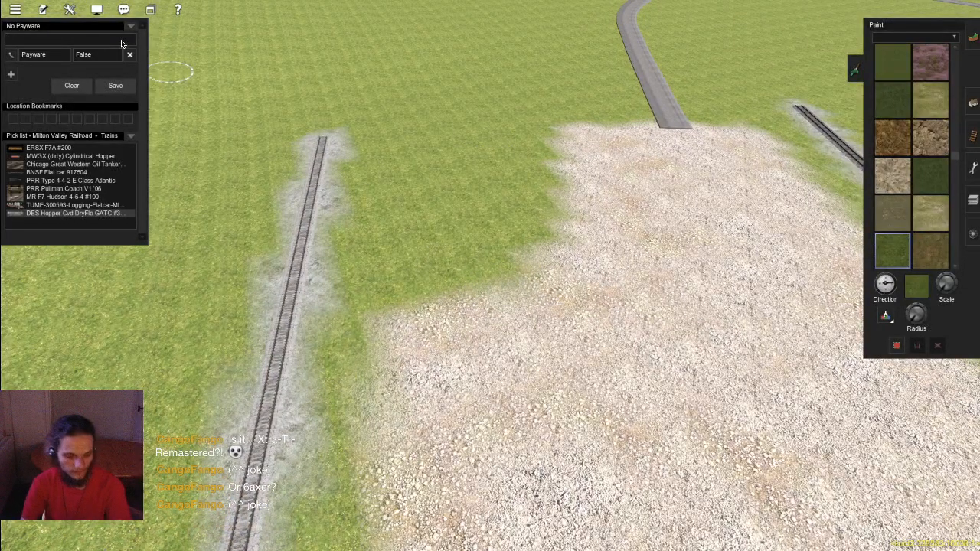
pyautogui.write('house')
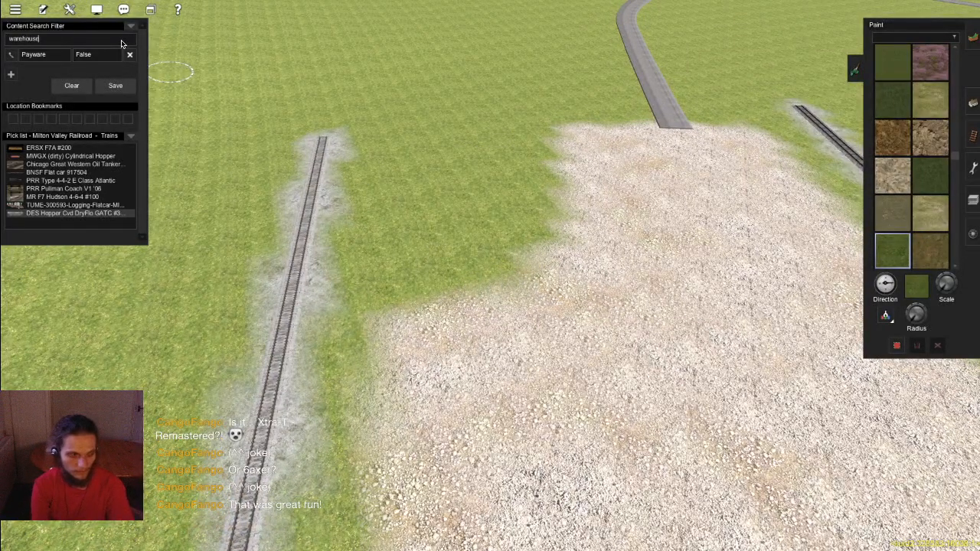
pyautogui.click(972, 102)
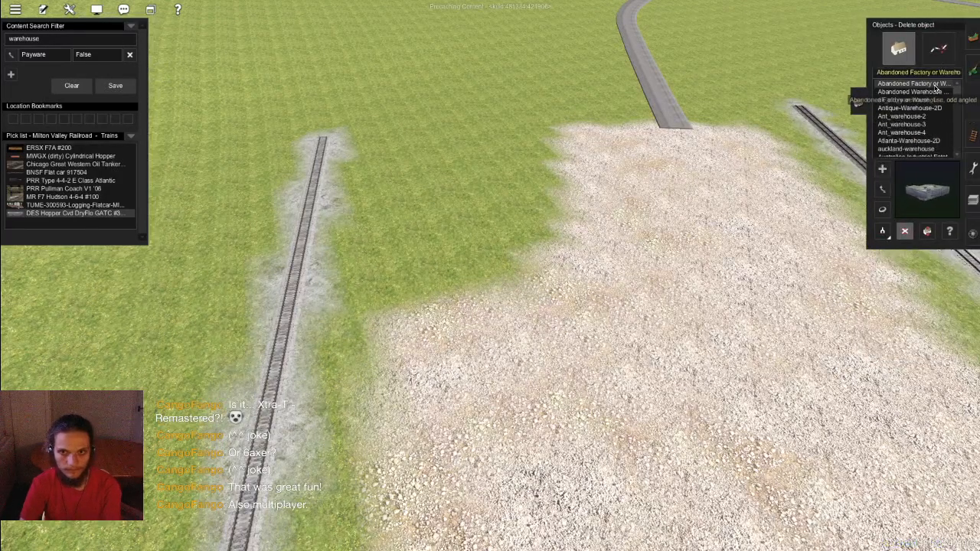
# Step: Preview the warehouse models from Abandoned Warehouse through the A1 Factory Warehouse series to BM Warehouse pink-blue
pyautogui.click(933, 91)
pyautogui.press('Down')
pyautogui.press('Down')
pyautogui.press('Down')
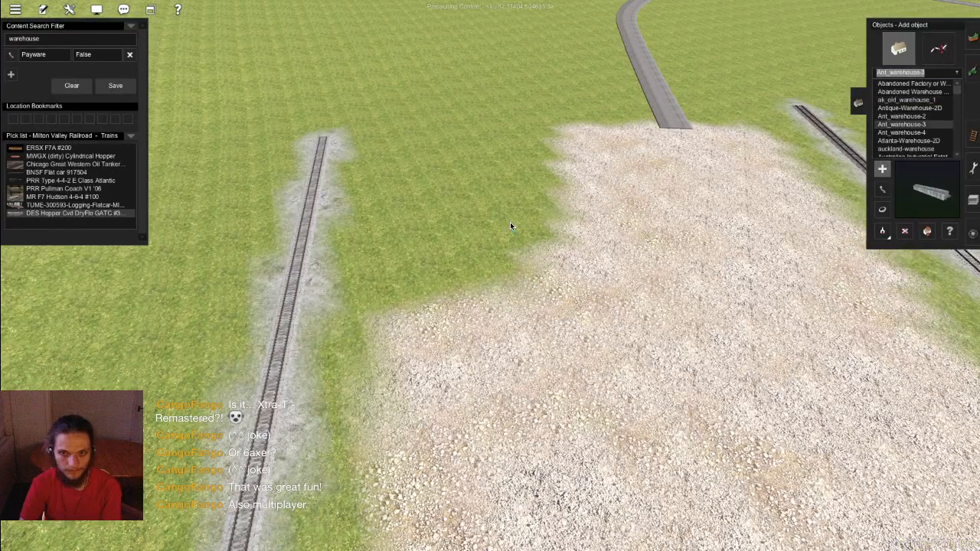
pyautogui.press('Down')
pyautogui.press('Down')
pyautogui.press('Down')
pyautogui.press('Down')
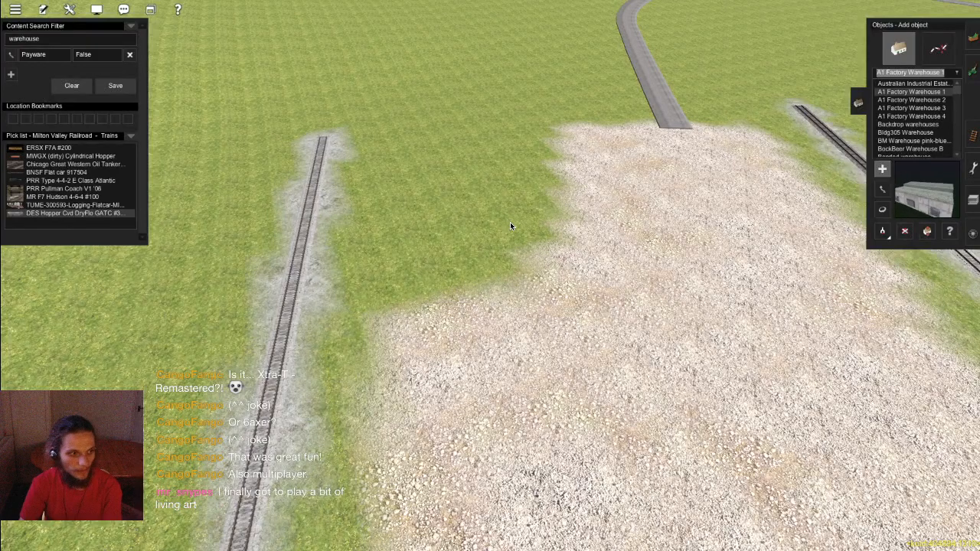
pyautogui.press('Down')
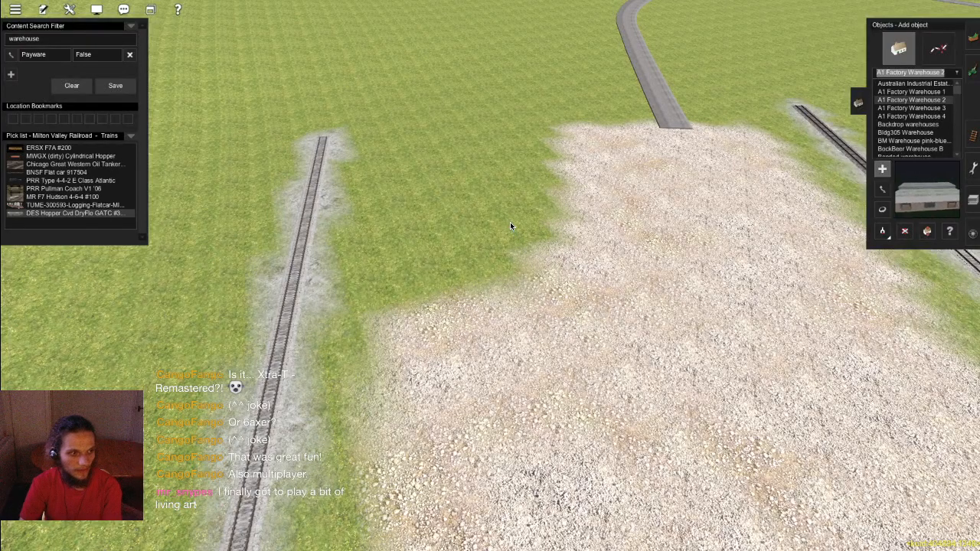
pyautogui.press('Down')
pyautogui.moveTo(452, 255); pyautogui.dragTo(708, 226, button='right')
pyautogui.press('Down')
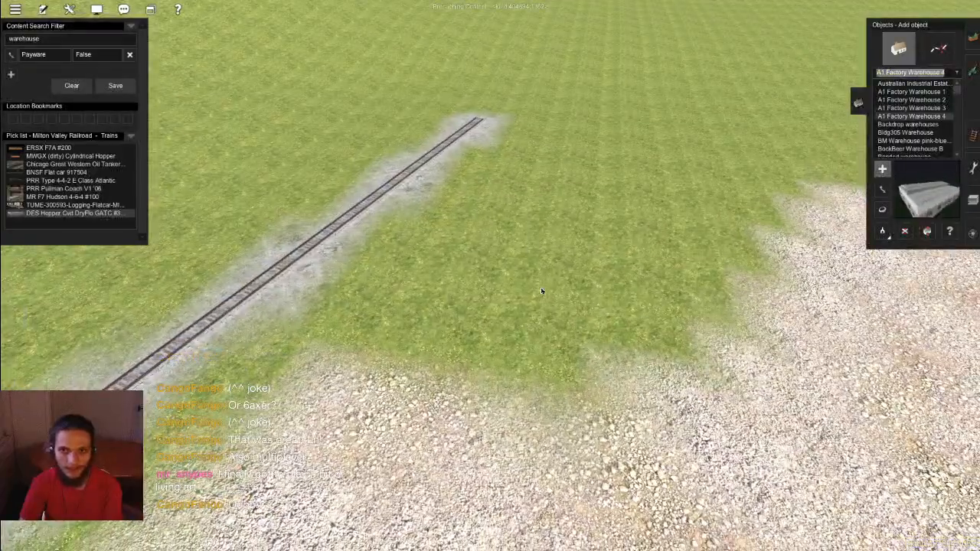
pyautogui.press('Down')
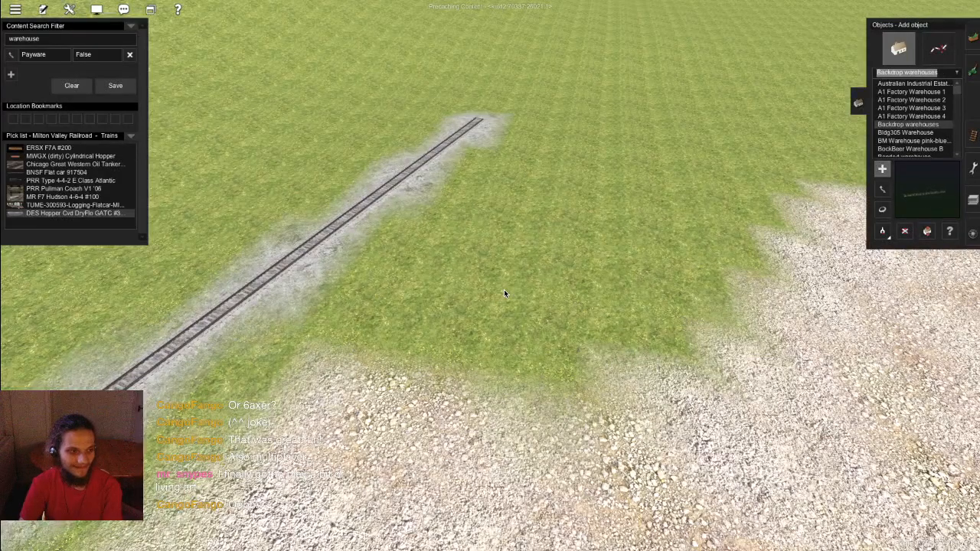
pyautogui.press('Down')
pyautogui.press('Down')
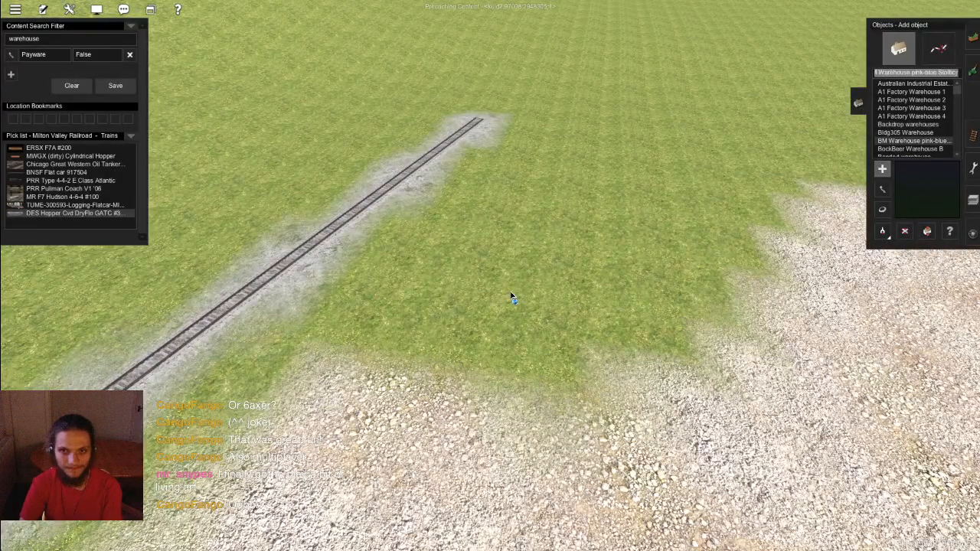
# Step: Try the BM Warehouse pink-blue building on the grass beside the siding's end and delete it
pyautogui.click(567, 287)
pyautogui.press('Down')
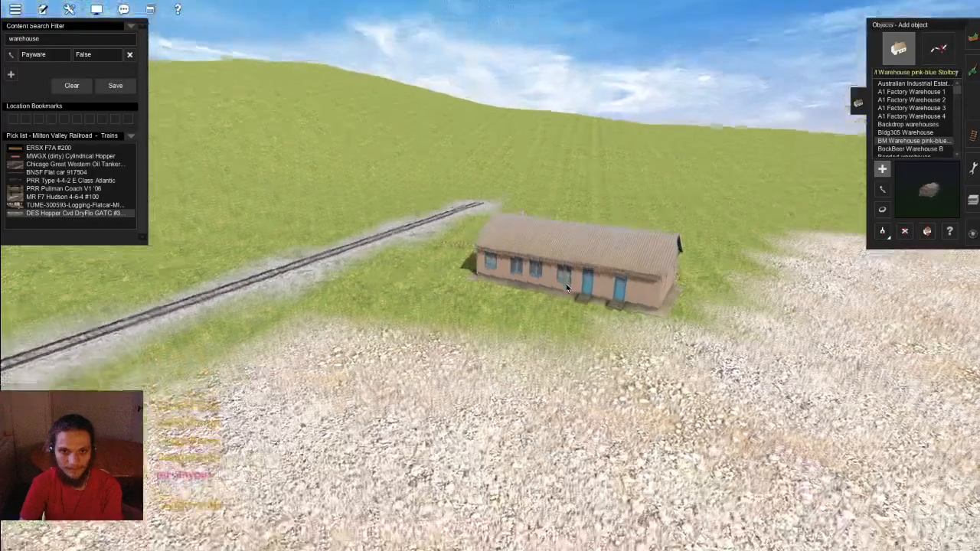
pyautogui.press('Up')
pyautogui.press('r')
pyautogui.moveTo(582, 277); pyautogui.dragTo(556, 290)
pyautogui.press('d')
pyautogui.click(583, 274)
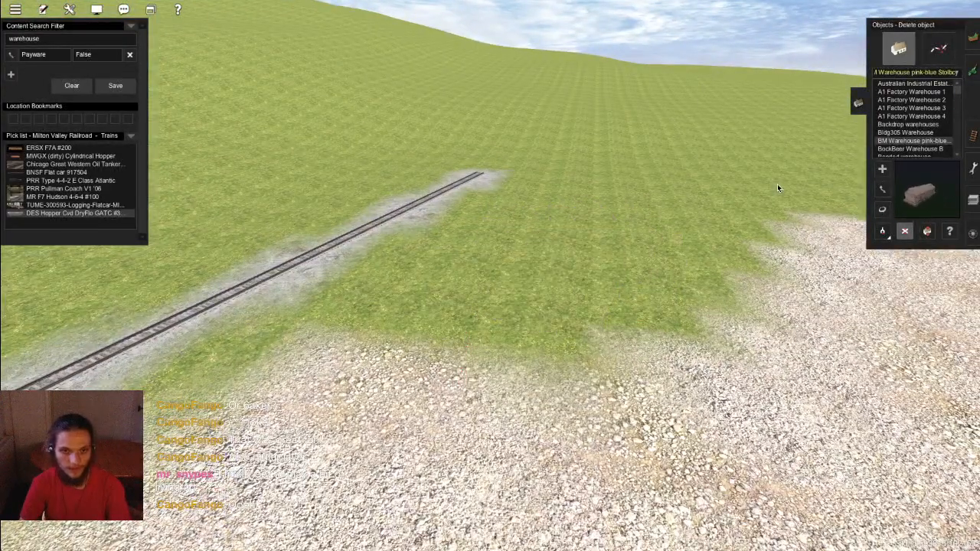
# Step: Try BockBeer Warehouse B on the grass between the siding and the gravel yard and undo its placement
pyautogui.click(889, 149)
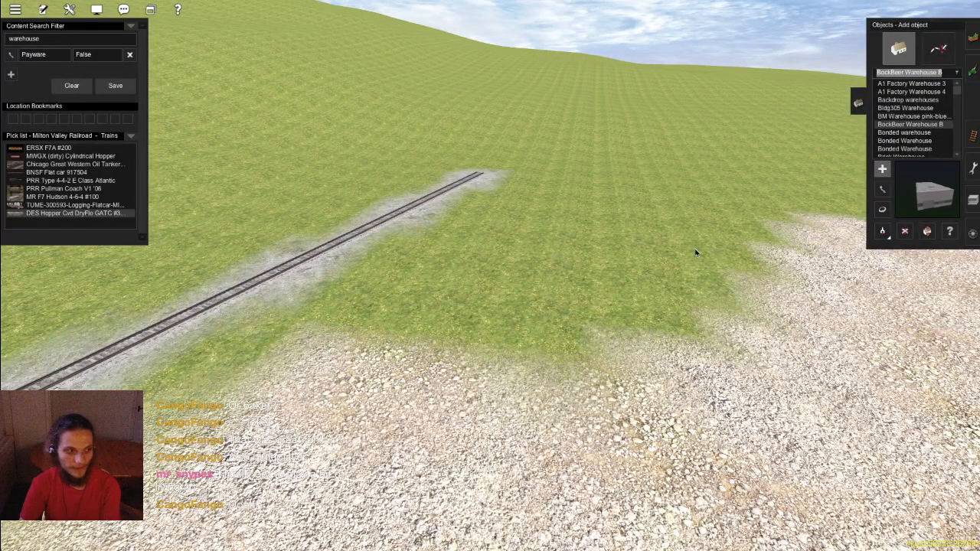
pyautogui.click(618, 287)
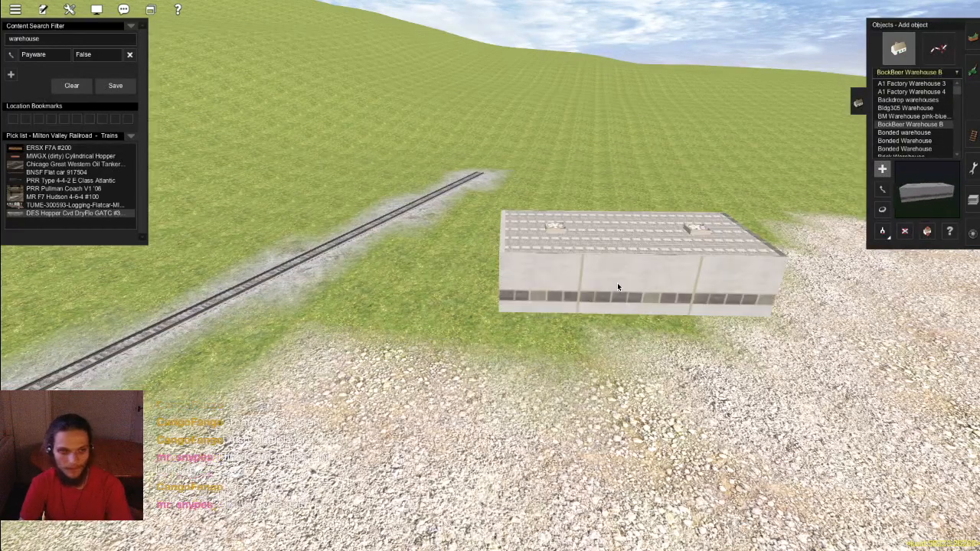
pyautogui.hotkey('ctrl', 'z')
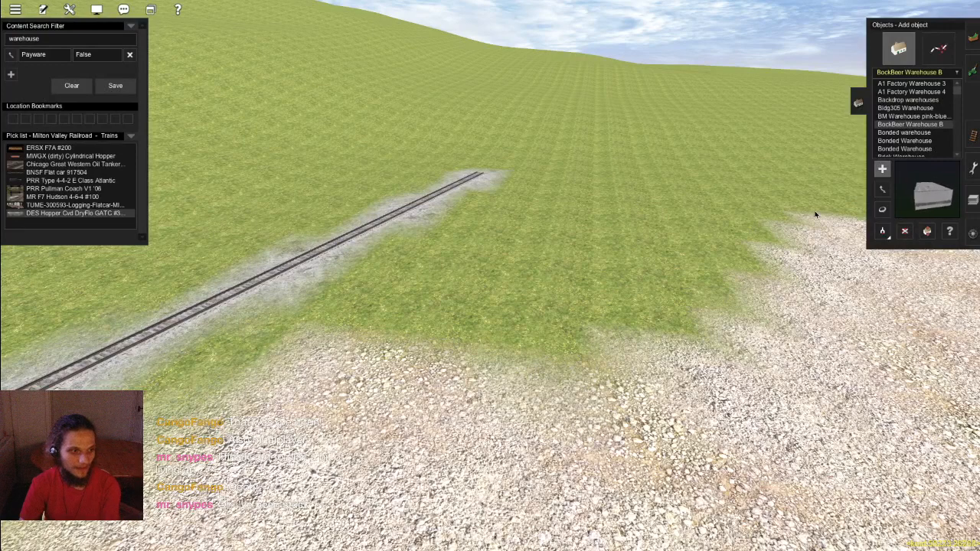
# Step: Preview the Bonded Warehouse and Brick Warehouse variants through to the BS small warehouse or factory model
pyautogui.click(904, 133)
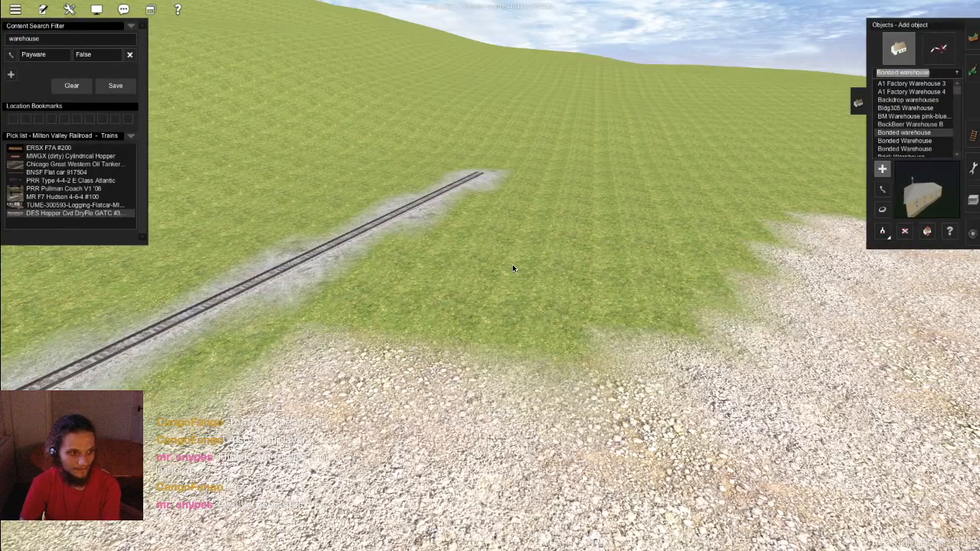
pyautogui.press('Down')
pyautogui.press('Down')
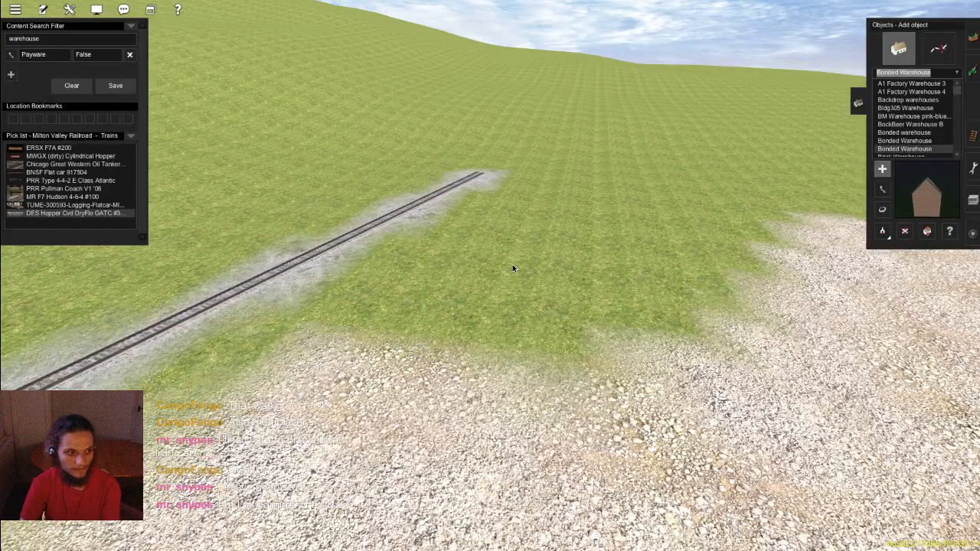
pyautogui.press('Down')
pyautogui.press('Down')
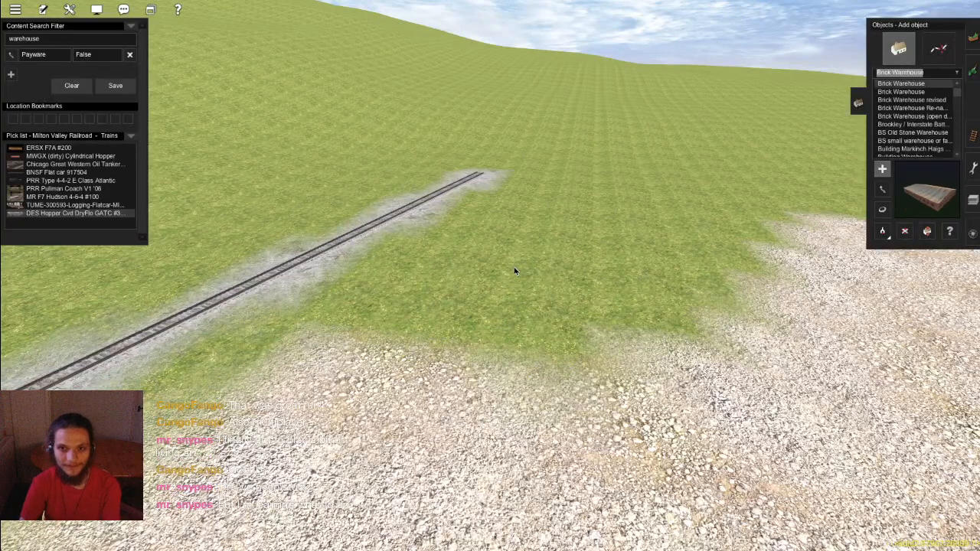
pyautogui.press('Down')
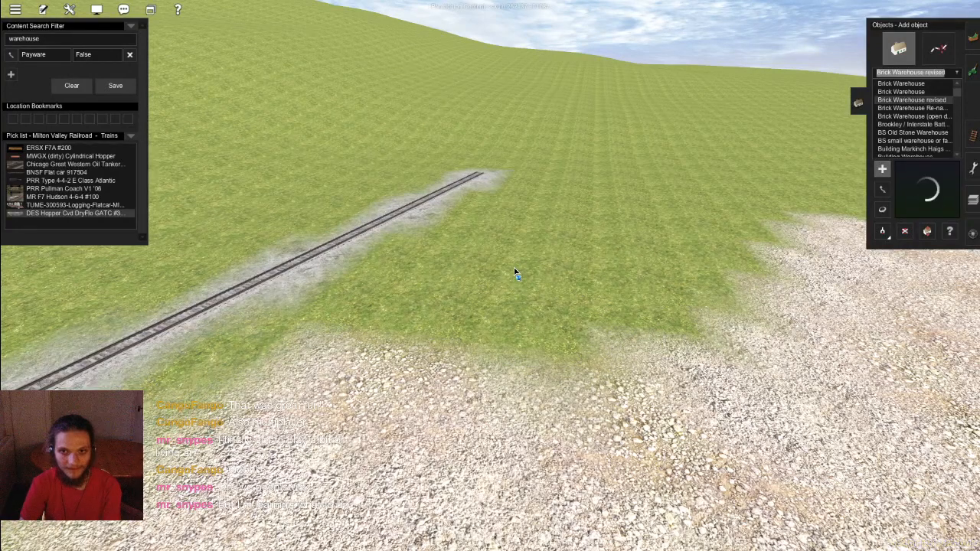
pyautogui.press('Down')
pyautogui.press('Down')
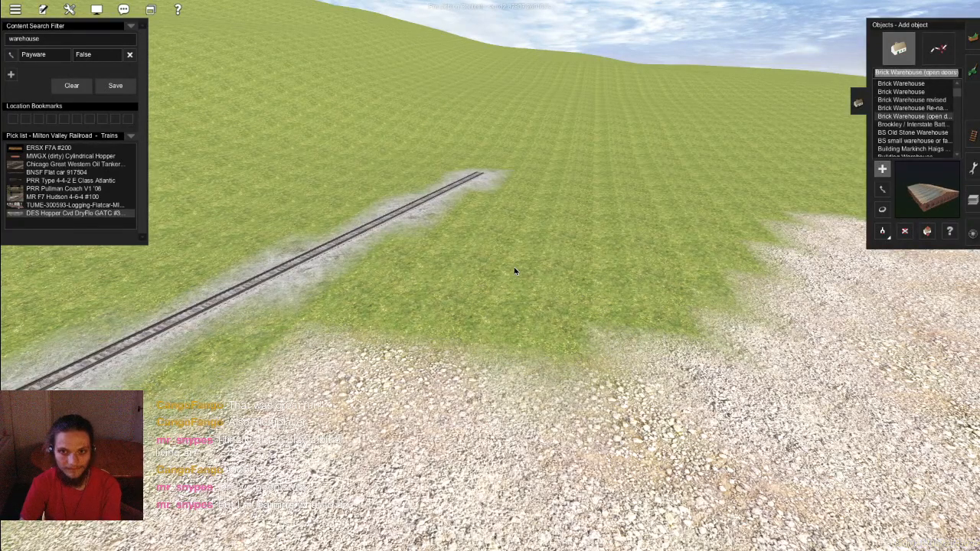
pyautogui.press('Down')
pyautogui.press('Down')
pyautogui.press('Down')
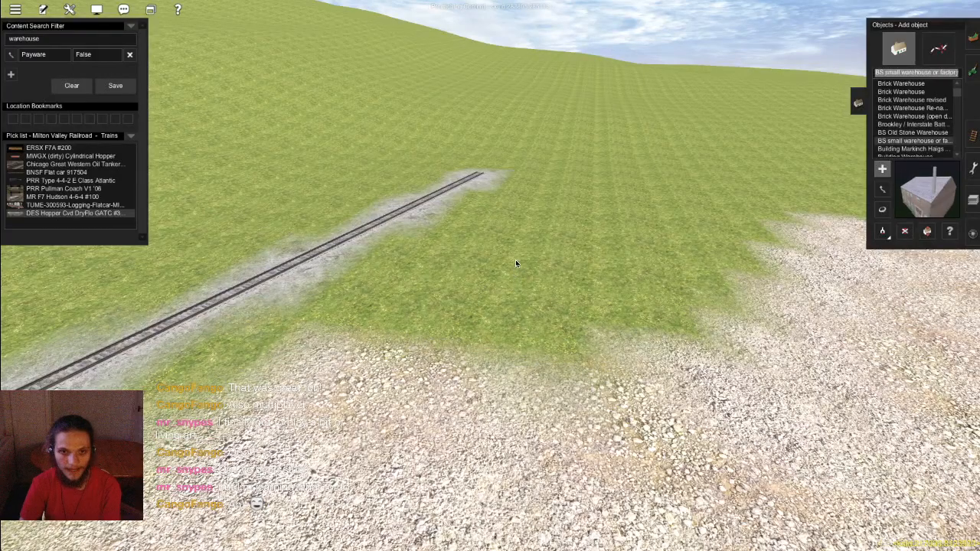
# Step: Try the BS small warehouse or factory building beside the siding's end and delete it
pyautogui.click(455, 295)
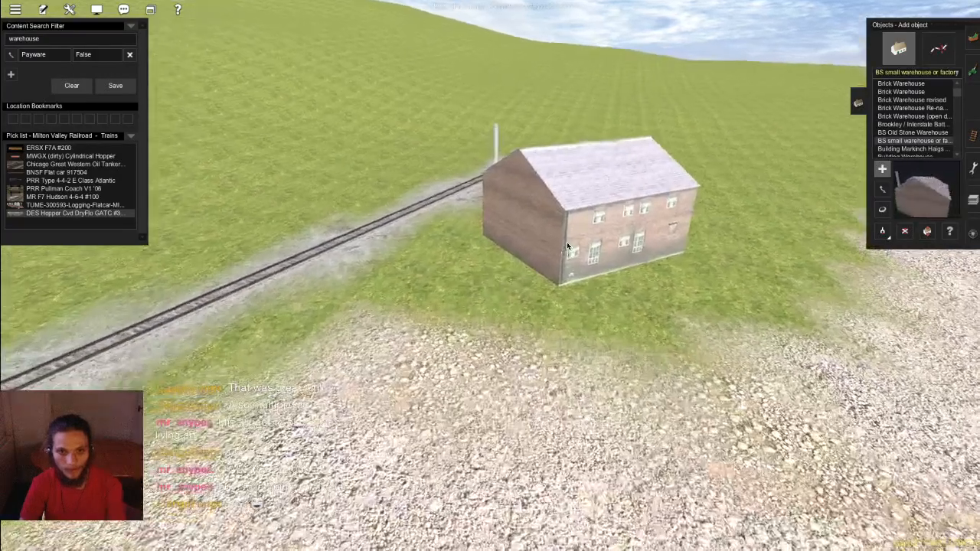
pyautogui.press('d')
pyautogui.click(566, 242)
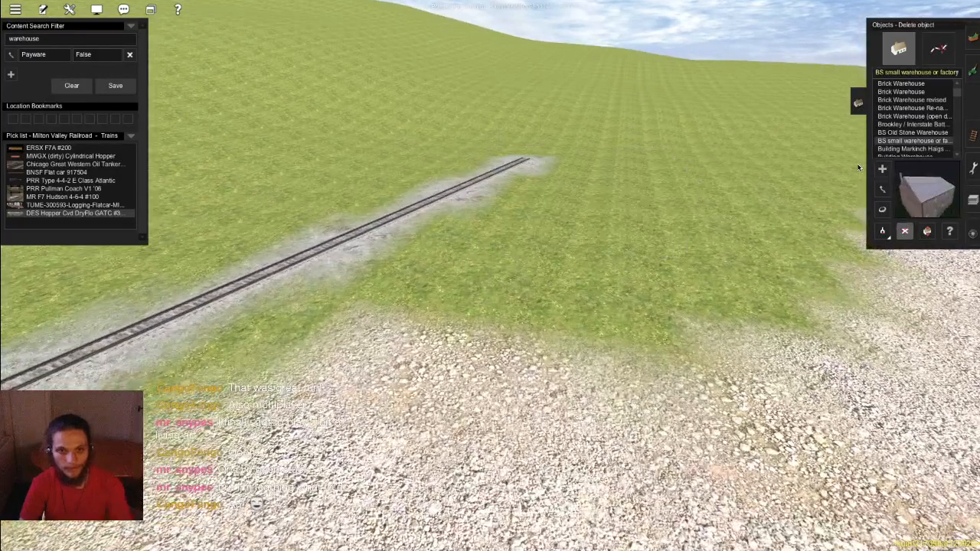
# Step: Preview the warehouse models from the Building Markinch Haigs whisky building through DS Warehouse 04
pyautogui.click(915, 149)
pyautogui.scroll(-1, 933, 130)
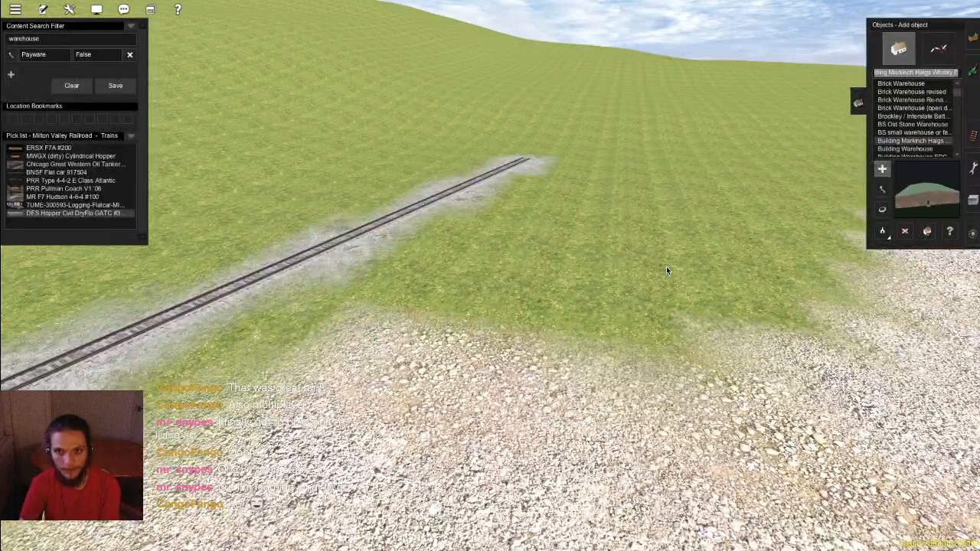
pyautogui.press('Down')
pyautogui.press('pagedown')
pyautogui.press('Down')
pyautogui.press('Down')
pyautogui.press('Down')
pyautogui.press('Down')
pyautogui.press('Down')
pyautogui.press('Down')
pyautogui.press('Down')
pyautogui.press('Down')
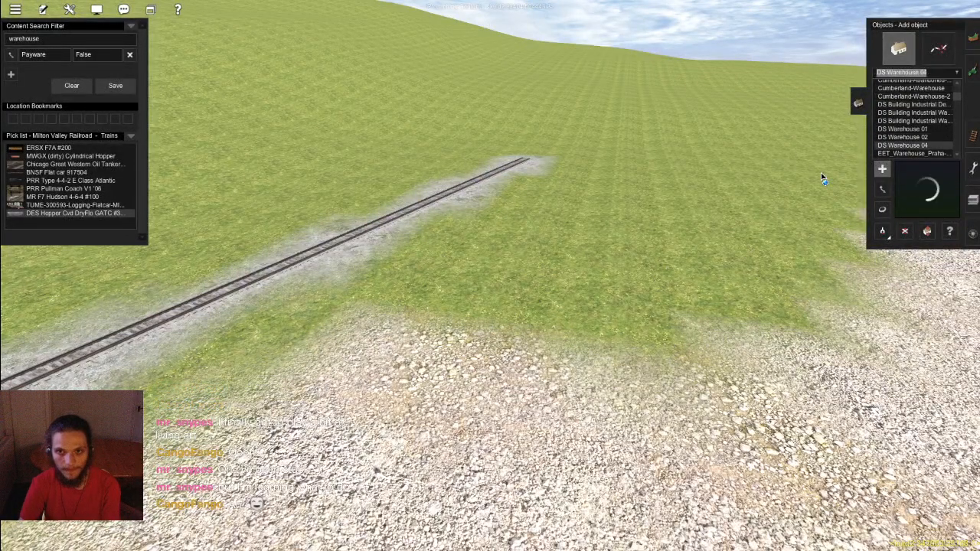
# Step: Preview the EET_Warehouse models and the EMT Industrial Building variants through to the trackside one
pyautogui.press('Up')
pyautogui.press('Up')
pyautogui.press('Down')
pyautogui.press('Down')
pyautogui.press('Down')
pyautogui.press('Down')
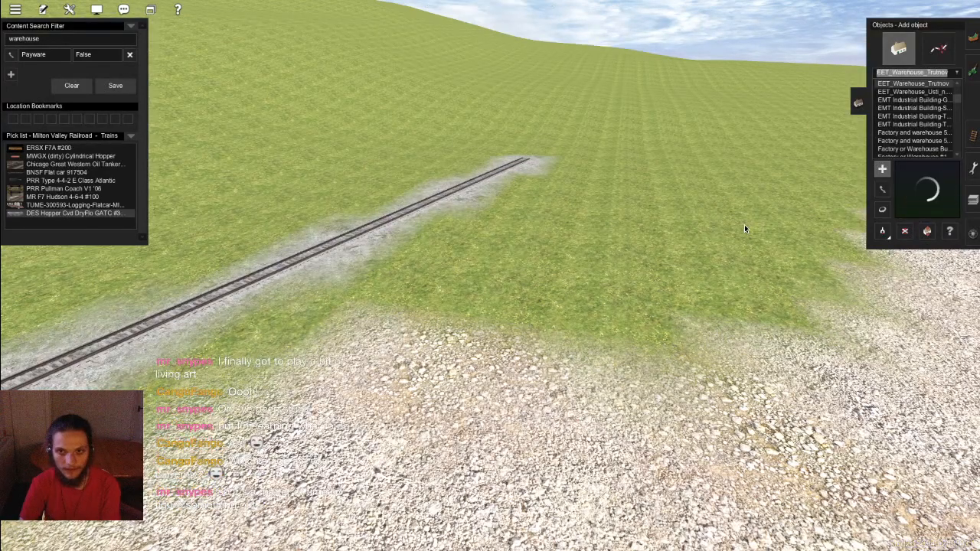
pyautogui.press('Down')
pyautogui.press('Down')
pyautogui.press('Down')
pyautogui.press('Down')
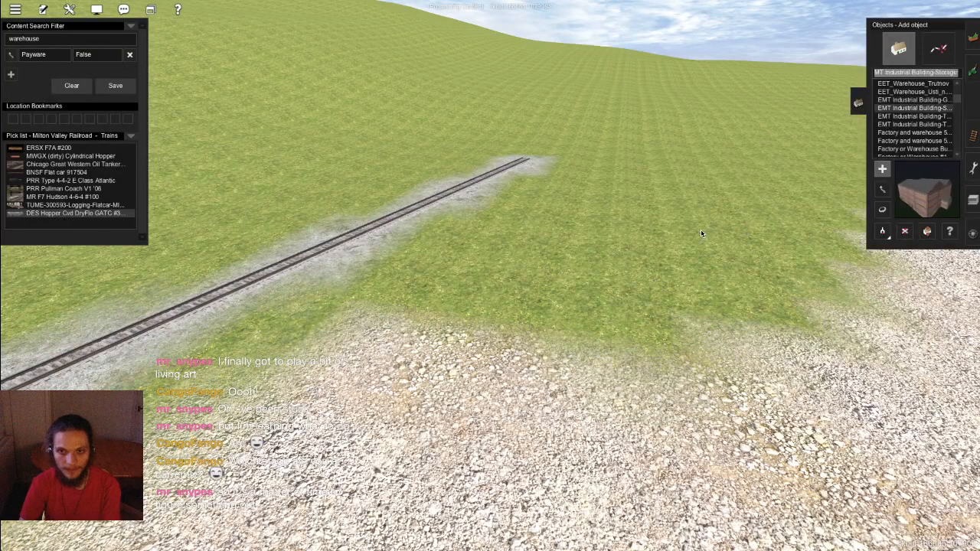
pyautogui.press('Down')
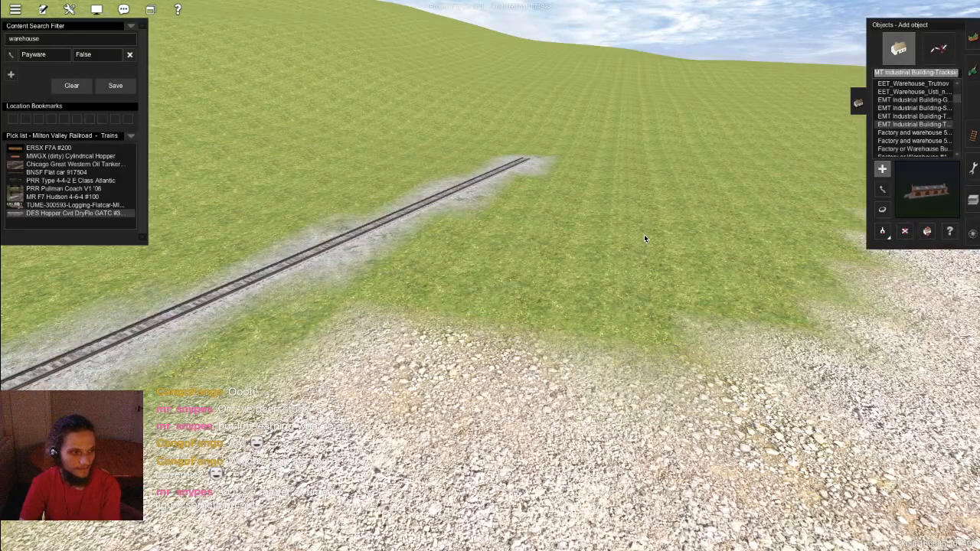
# Step: Preview the Factory and warehouse models, the Factory or Warehouse buildings and the FMA warehouses through FMA Trackside warehouse
pyautogui.press('Down')
pyautogui.press('Down')
pyautogui.press('Down')
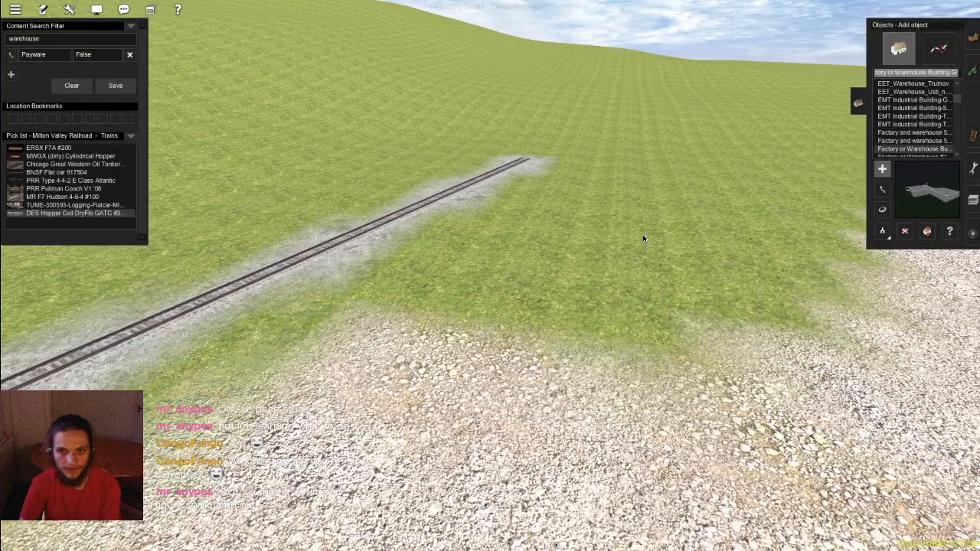
pyautogui.press('Down')
pyautogui.press('Down')
pyautogui.press('Down')
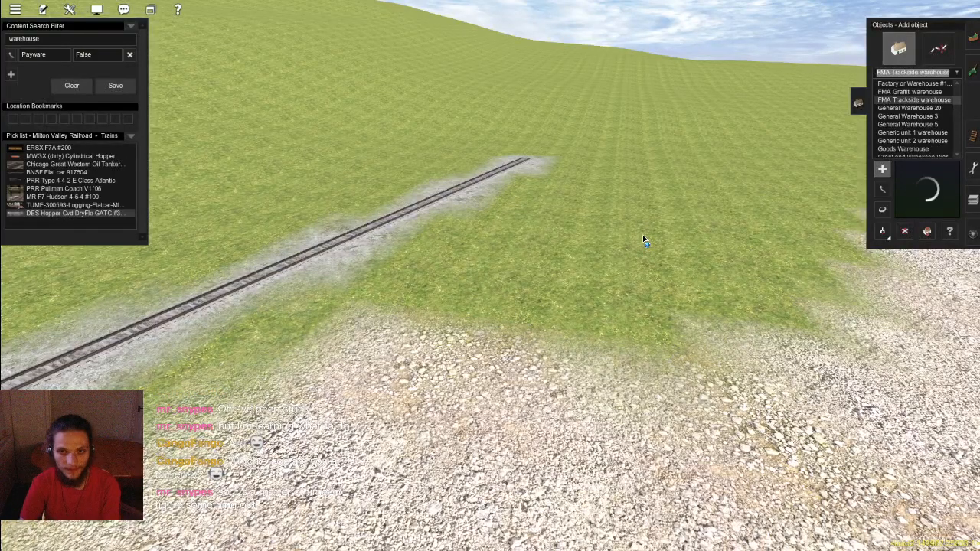
# Step: Preview the models from General Warehouse 20 through Goods Warehouse, GWR Warehouse Bldg 1 and Industry Warehouse Small
pyautogui.press('Down')
pyautogui.press('Down')
pyautogui.press('Down')
pyautogui.press('Down')
pyautogui.press('Down')
pyautogui.press('Down')
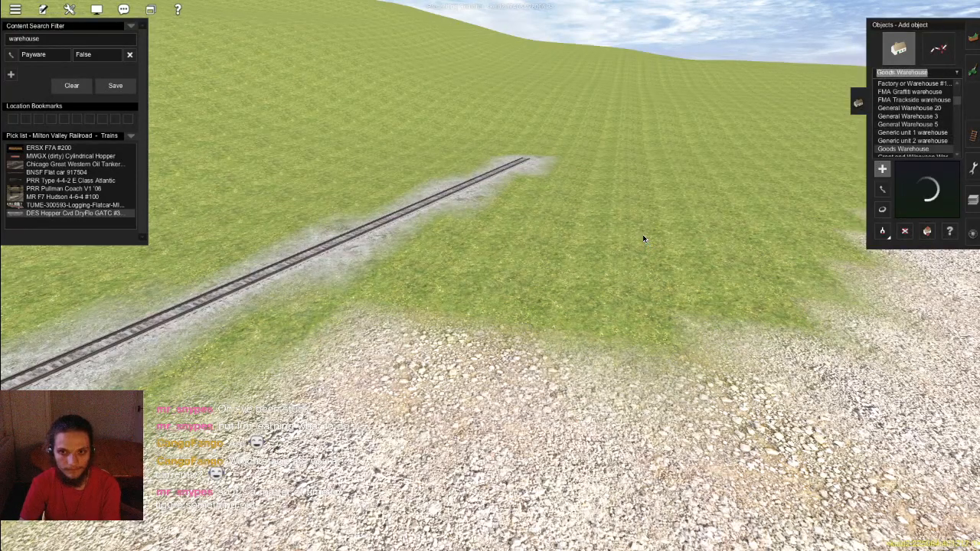
pyautogui.press('Down')
pyautogui.press('Down')
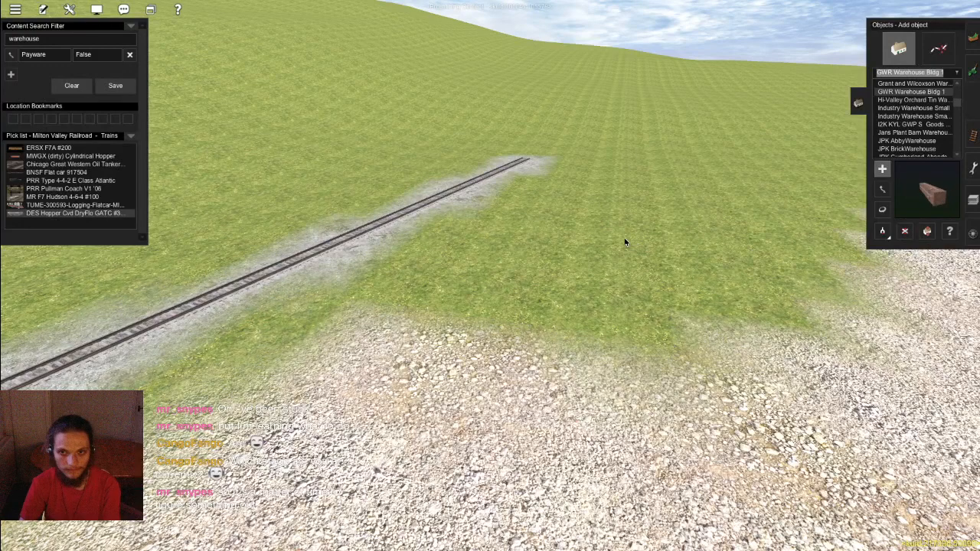
pyautogui.press('Down')
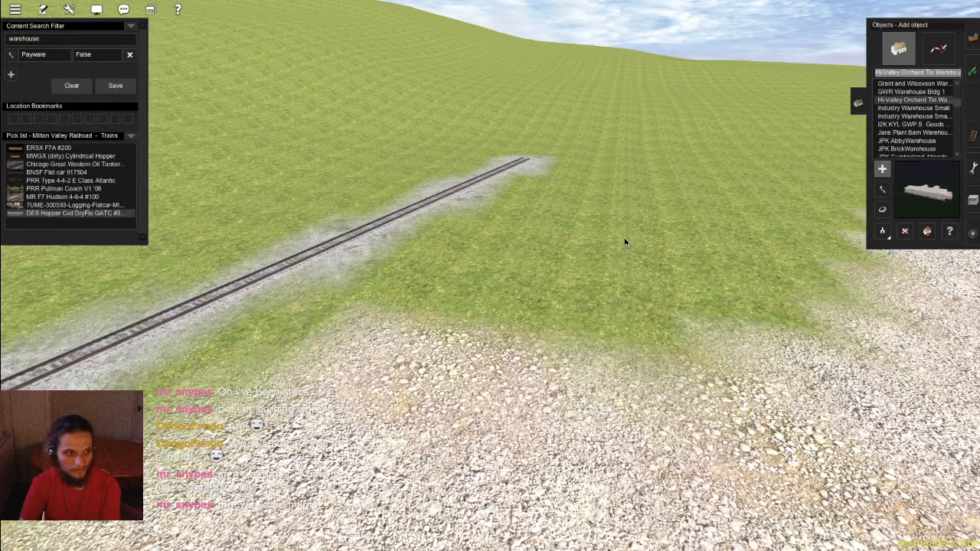
pyautogui.press('Down')
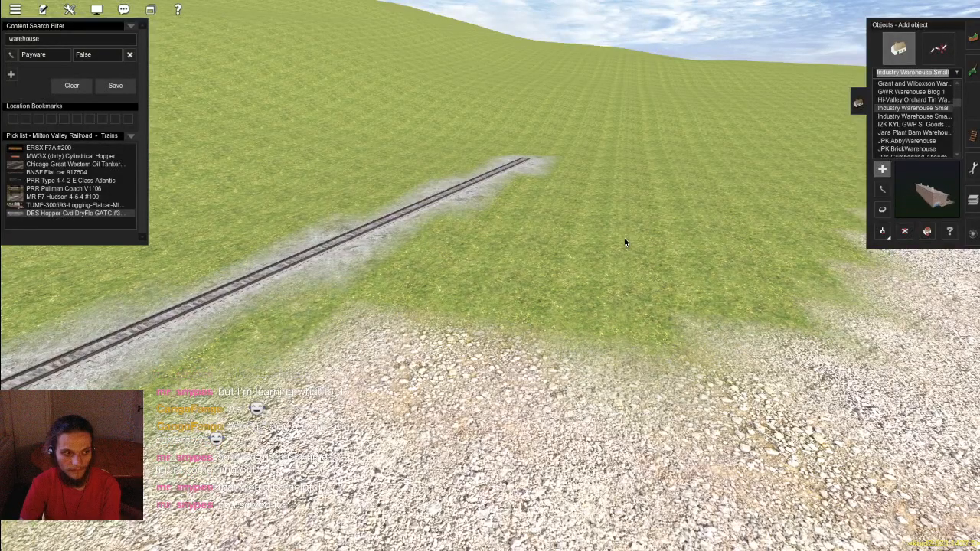
# Step: Browse the warehouse objects to Lumber Yard Warehouse 1 and place it on the grass between the siding and the gravel lot
pyautogui.press('Down')
pyautogui.press('Down')
pyautogui.press('Down')
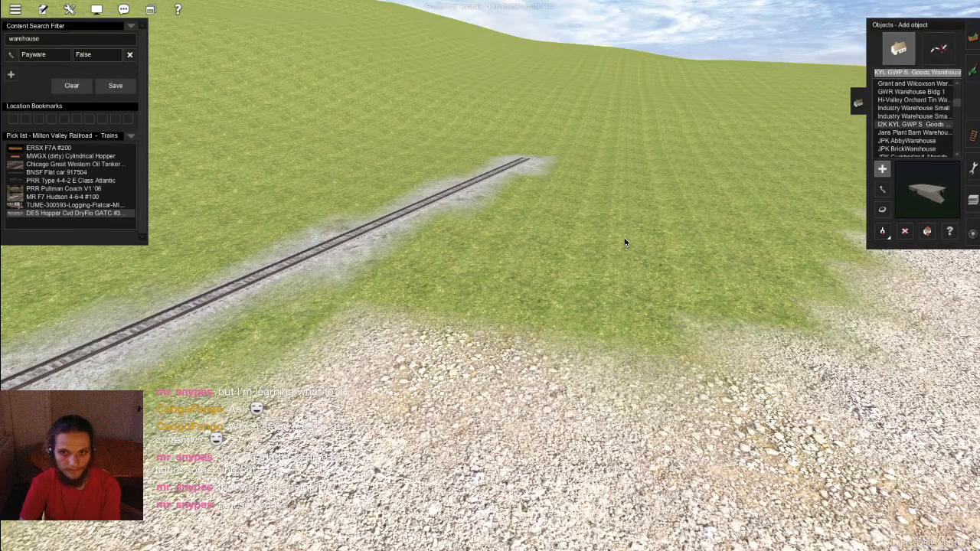
pyautogui.press('Down')
pyautogui.press('Down')
pyautogui.press('Down')
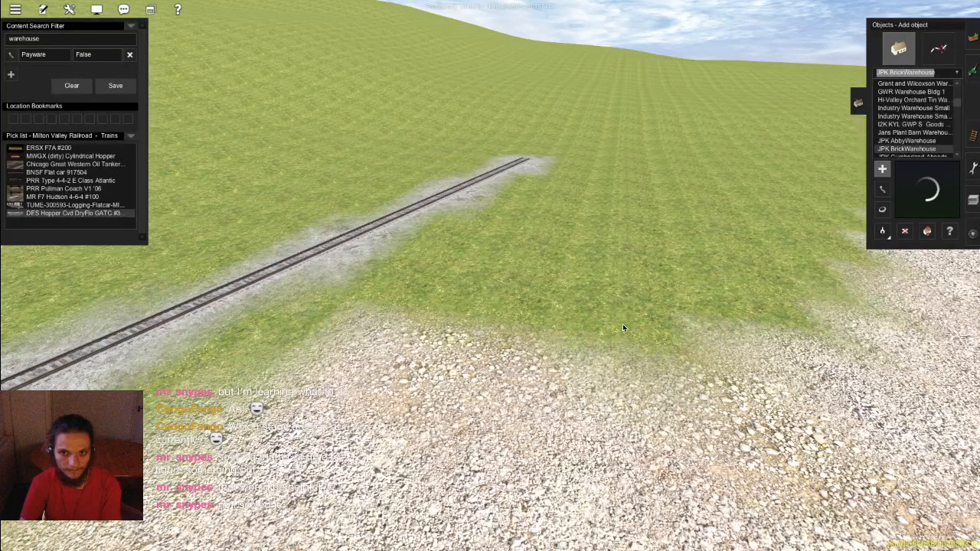
pyautogui.press('Down')
pyautogui.press('Down')
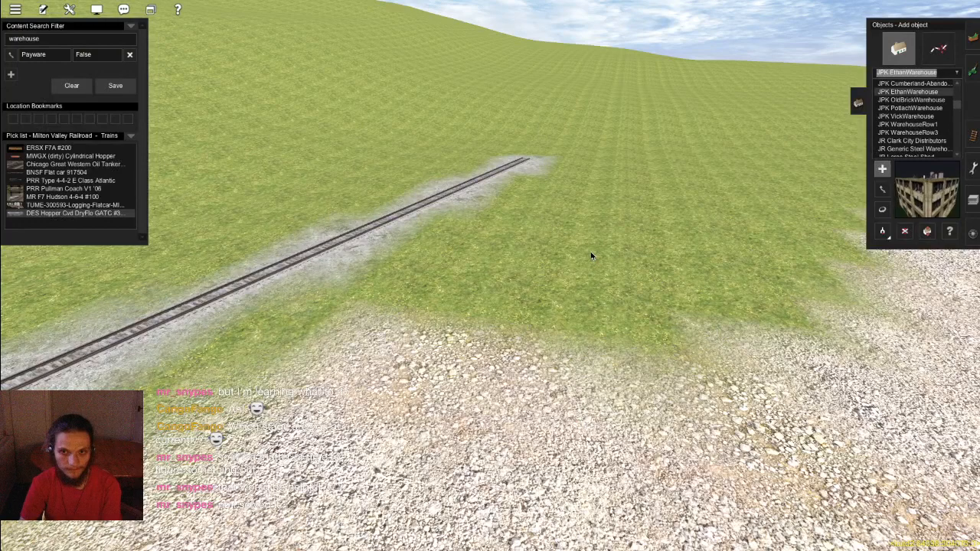
pyautogui.press('Down')
pyautogui.press('Down')
pyautogui.press('Down')
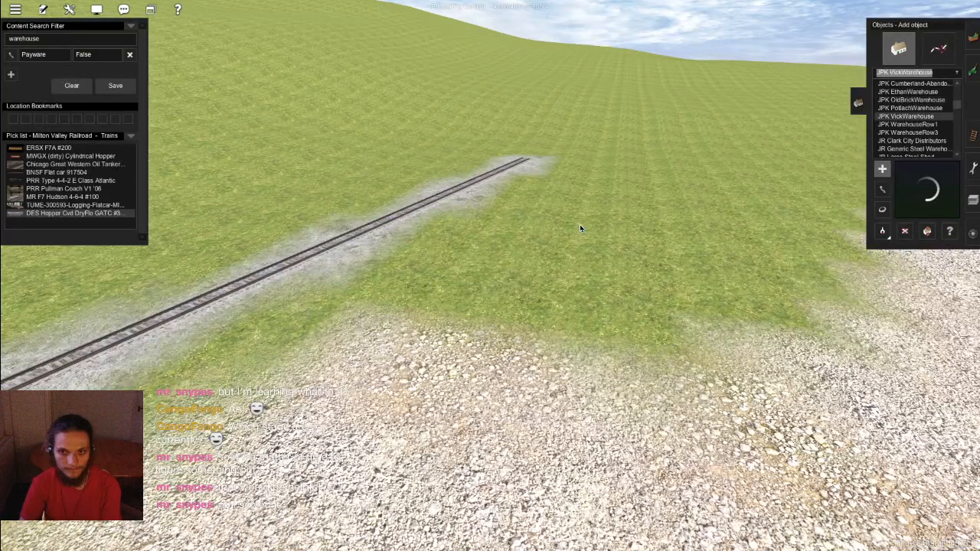
pyautogui.press('Down')
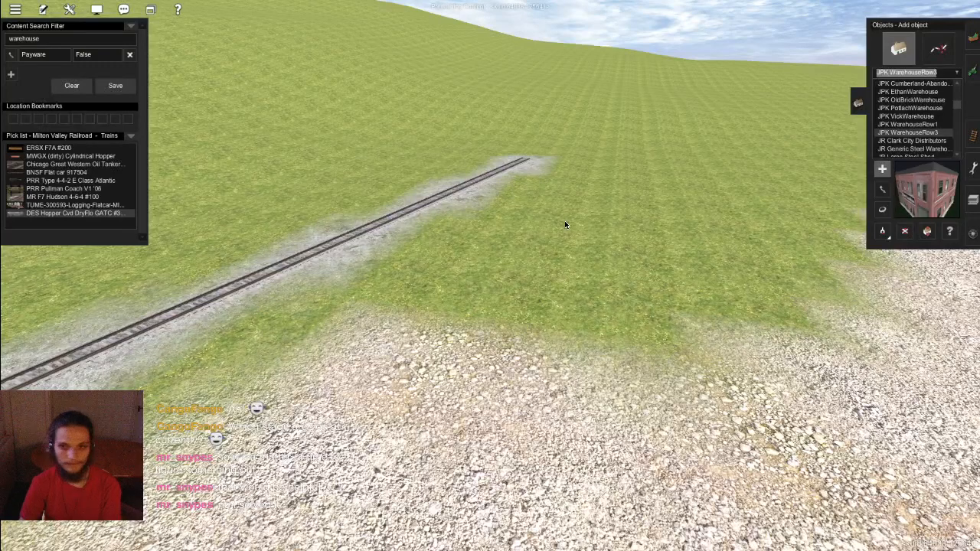
pyautogui.press('Down')
pyautogui.press('Down')
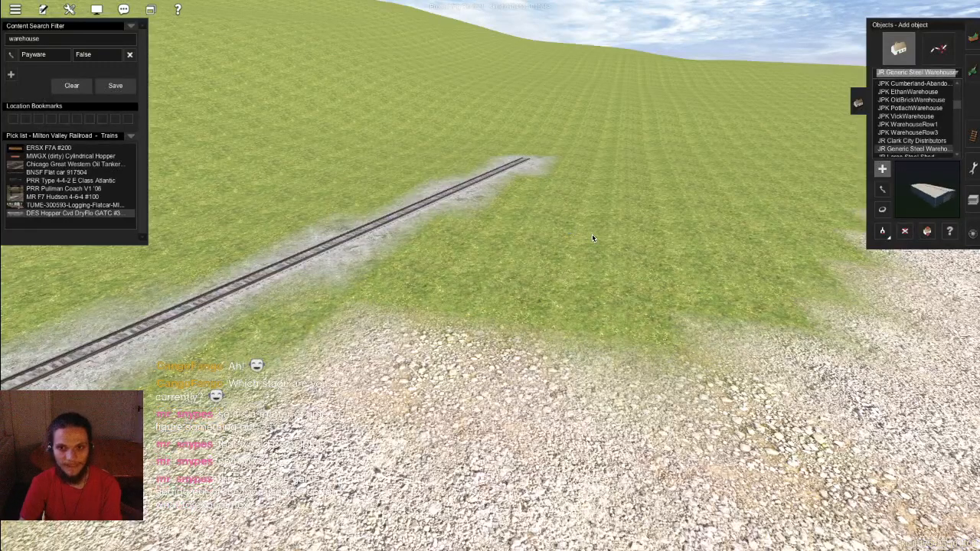
pyautogui.press('Down')
pyautogui.press('Down')
pyautogui.press('Down')
pyautogui.press('Down')
pyautogui.press('Down')
pyautogui.press('Down')
pyautogui.press('Down')
pyautogui.press('Down')
pyautogui.press('Down')
pyautogui.press('Down')
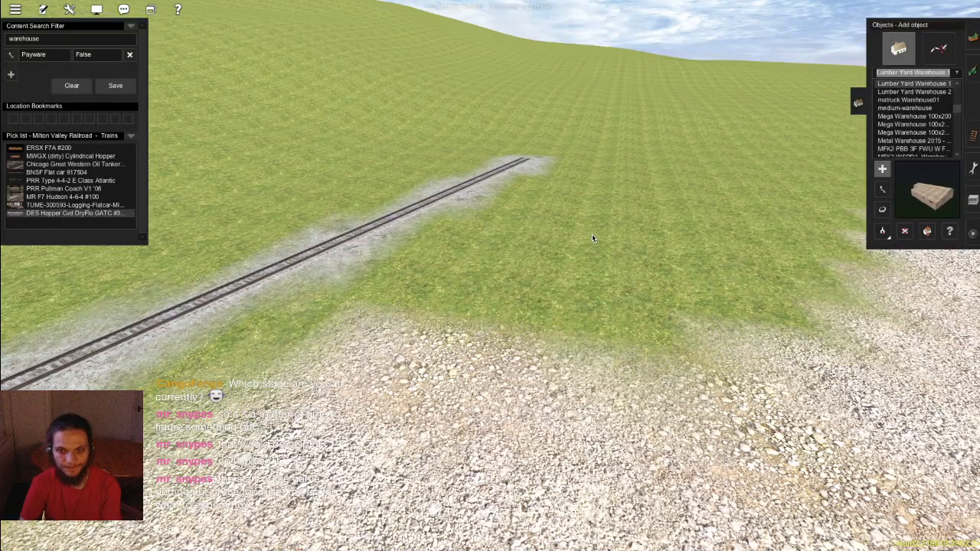
pyautogui.click(550, 241)
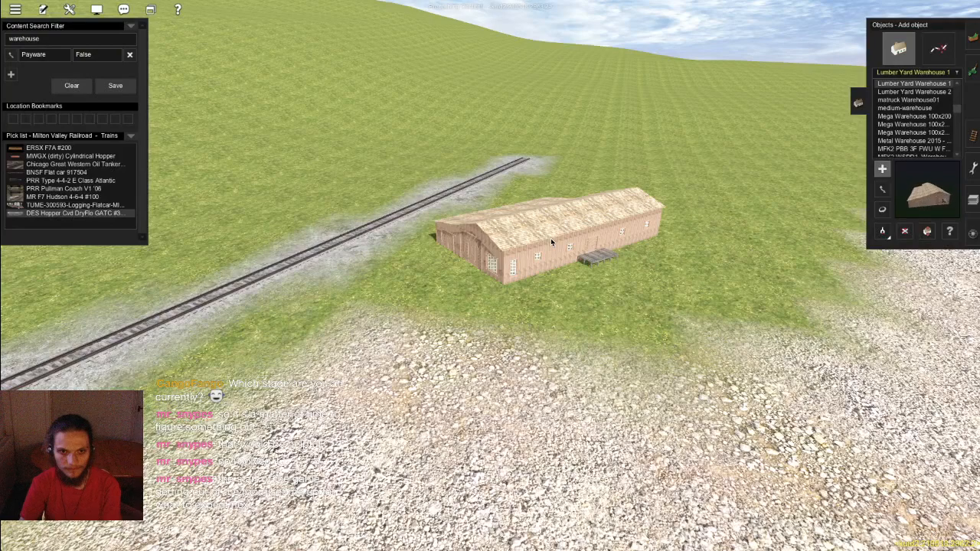
# Step: Travel across the route map to the industrial town around consist 158 at the far end of the route
pyautogui.scroll(-5, 550, 238)
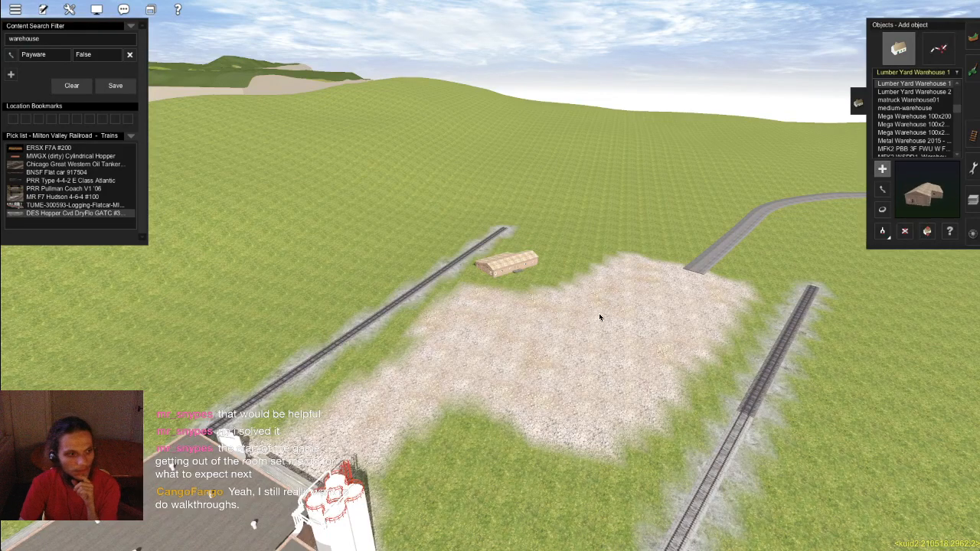
pyautogui.moveTo(597, 315); pyautogui.dragTo(672, 372, button='right')
pyautogui.press('m')
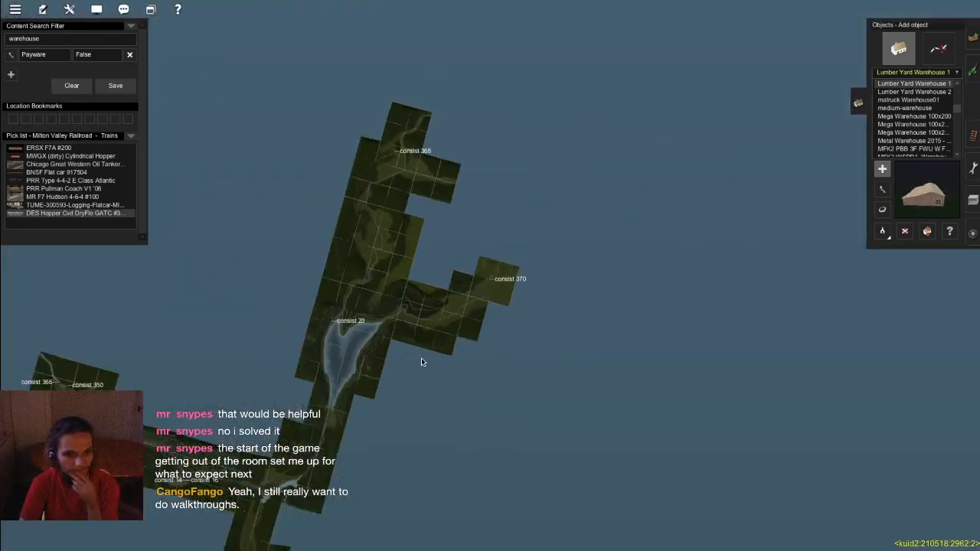
pyautogui.rightClick(331, 418)
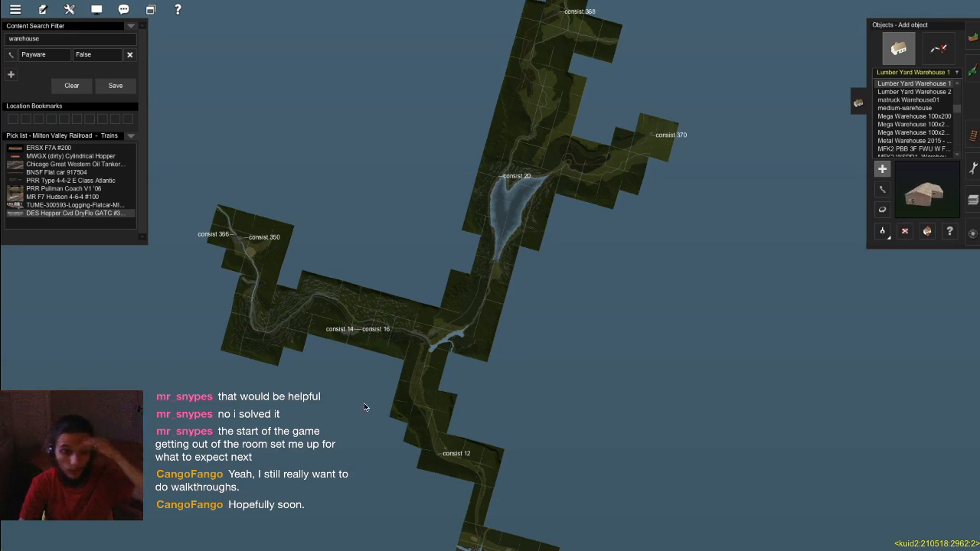
pyautogui.rightClick(470, 446)
pyautogui.scroll(-1, 503, 457)
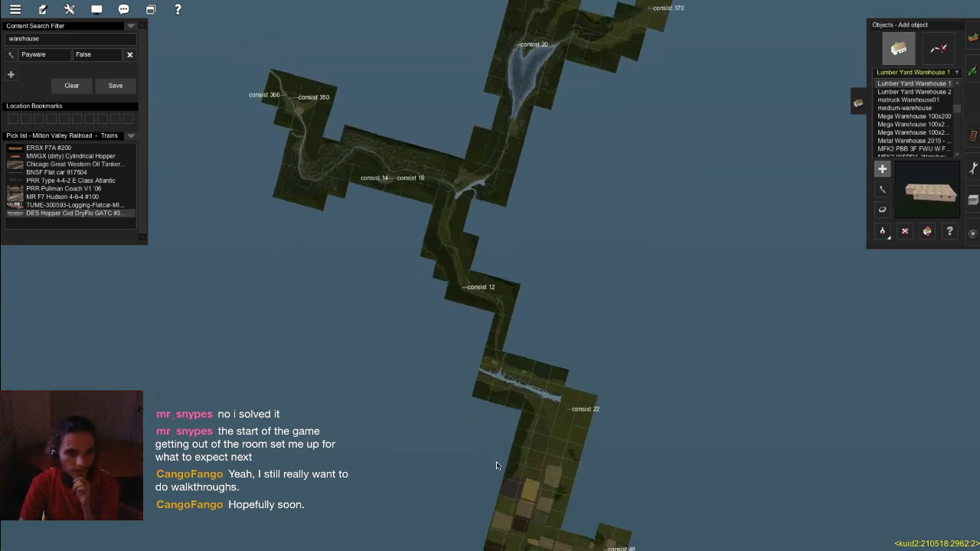
pyautogui.rightClick(501, 464)
pyautogui.rightClick(563, 388)
pyautogui.rightClick(394, 368)
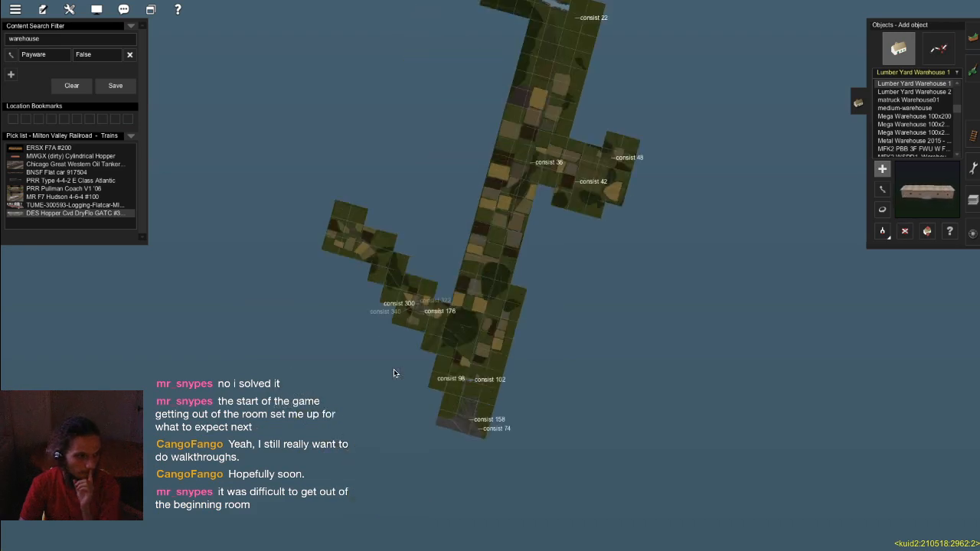
pyautogui.rightClick(470, 408)
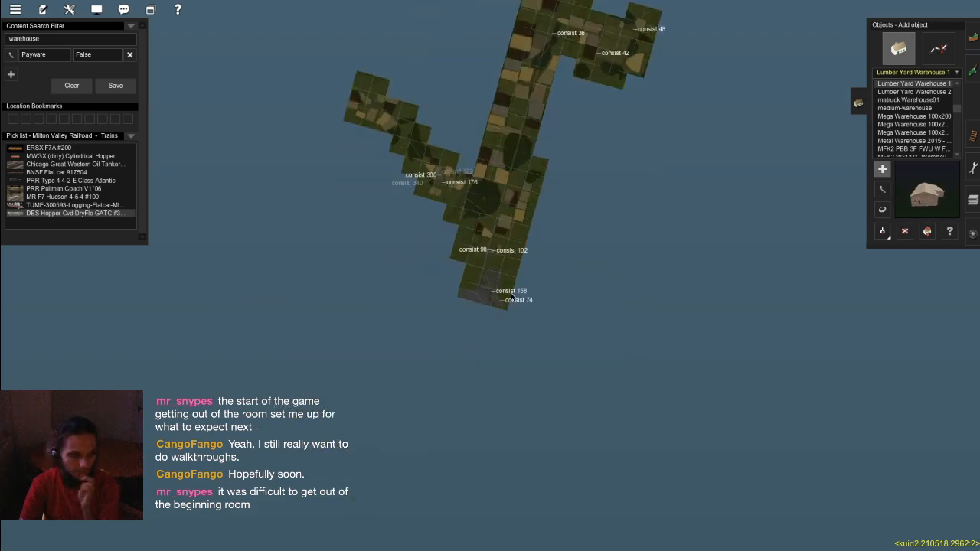
pyautogui.scroll(5, 468, 342)
pyautogui.scroll(5, 515, 292)
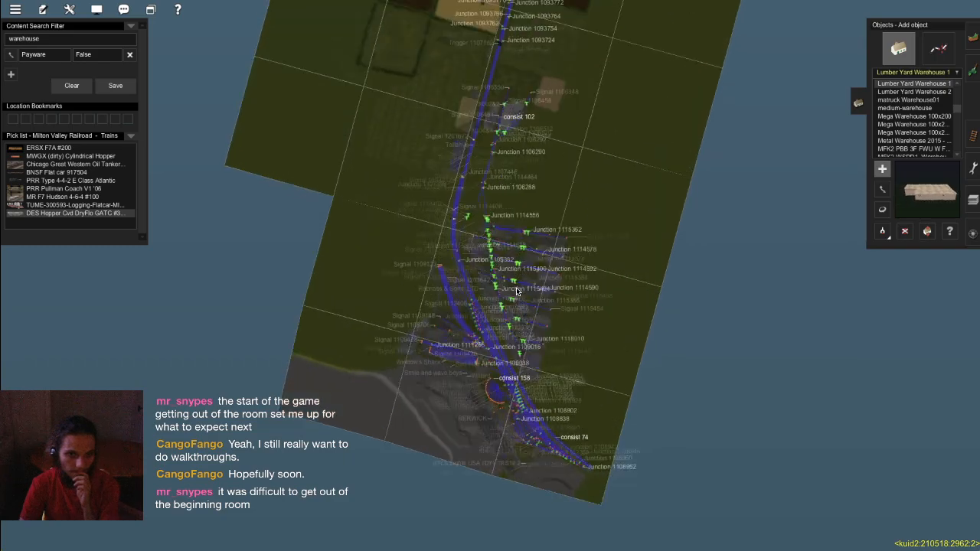
pyautogui.scroll(8, 528, 256)
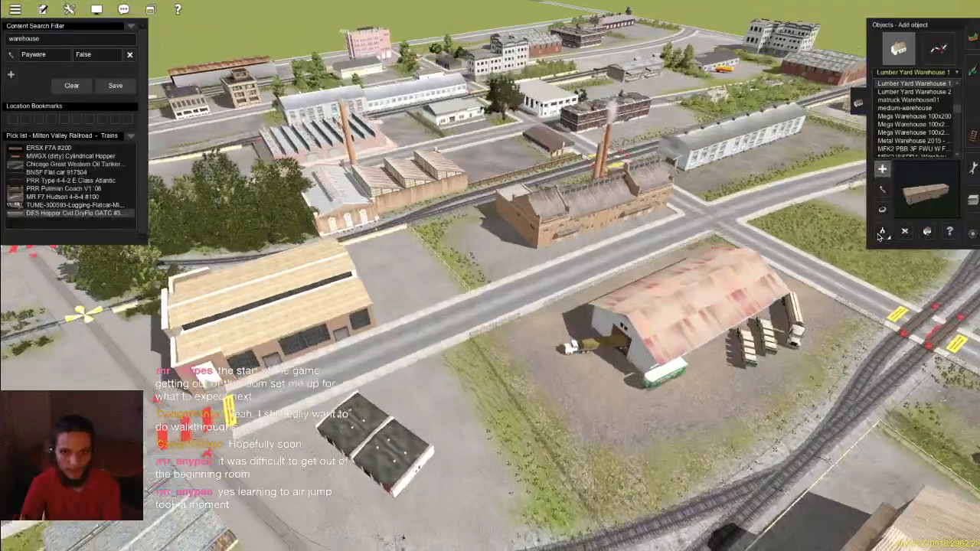
# Step: Find the small blue industrial building in the town and pick SAP_Old_Industrial_Bldg_3 as the object to place
pyautogui.click(881, 232)
pyautogui.moveTo(521, 301); pyautogui.dragTo(488, 280, button='right')
pyautogui.scroll(-4, 487, 285)
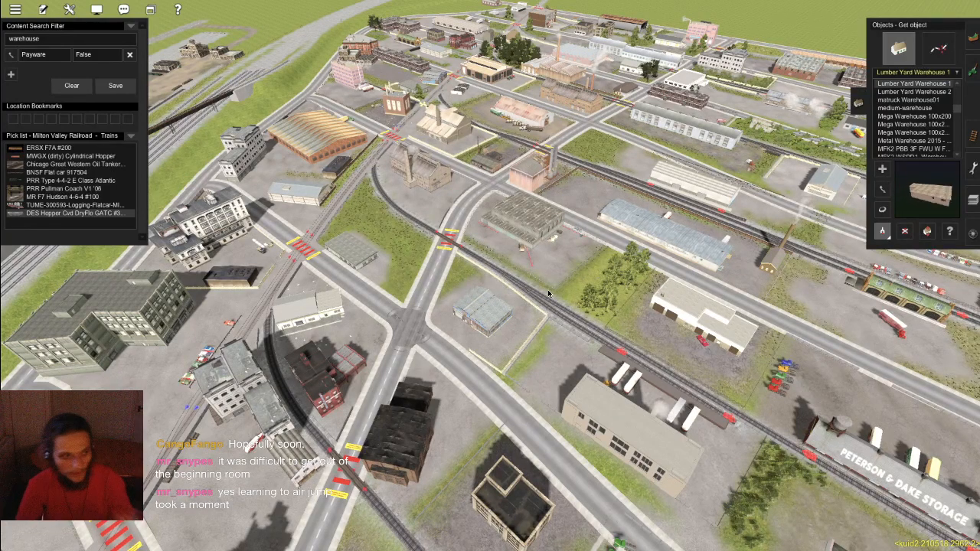
pyautogui.rightClick(628, 398)
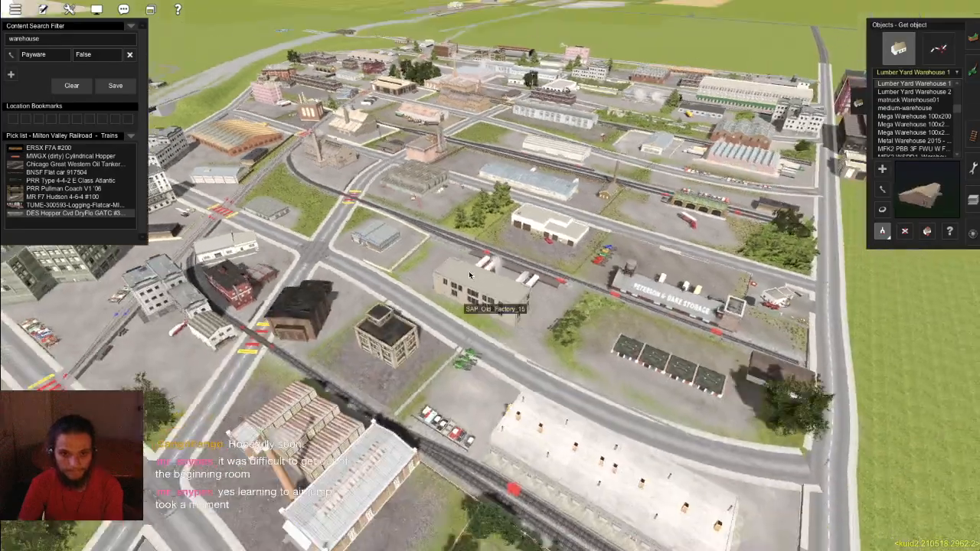
pyautogui.scroll(3, 489, 277)
pyautogui.scroll(5, 490, 277)
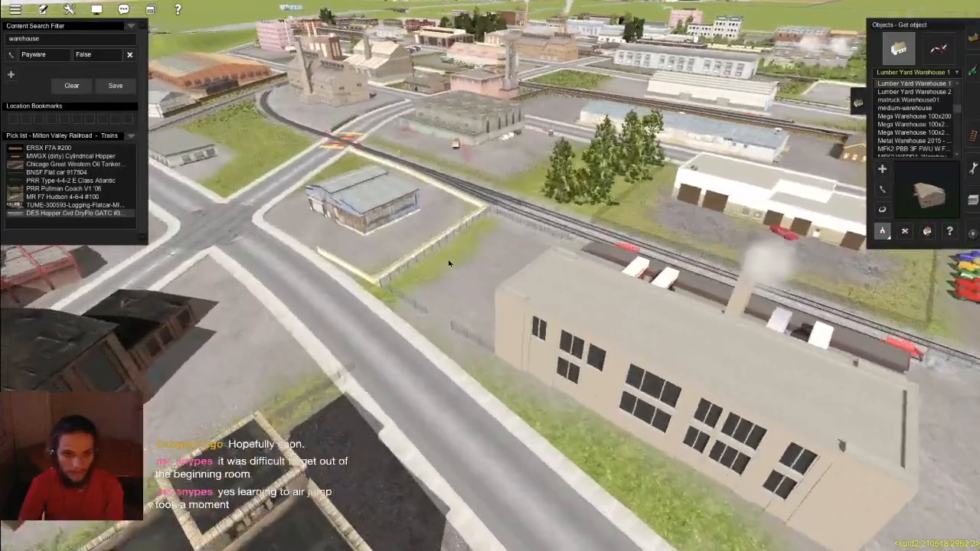
pyautogui.rightClick(449, 264)
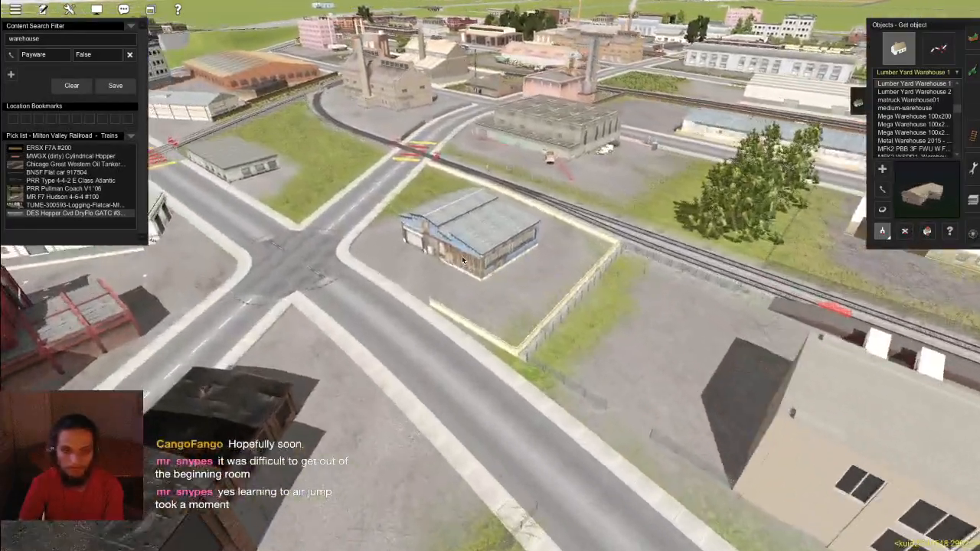
pyautogui.scroll(3, 486, 281)
pyautogui.scroll(5, 486, 281)
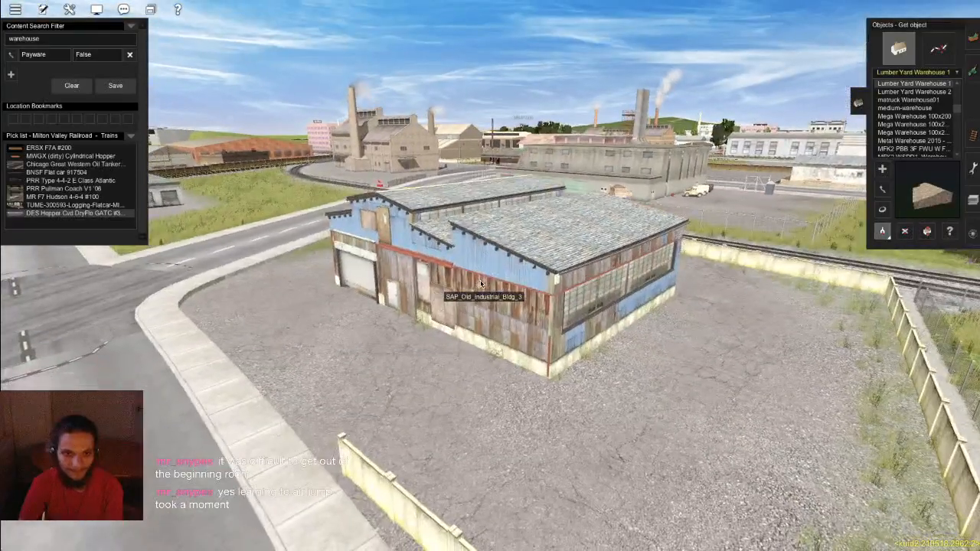
pyautogui.click(482, 283)
# Step: Travel back across the route map to the gravel lot near consist 370
pyautogui.moveTo(484, 284); pyautogui.dragTo(509, 293, button='right')
pyautogui.scroll(-10, 520, 331)
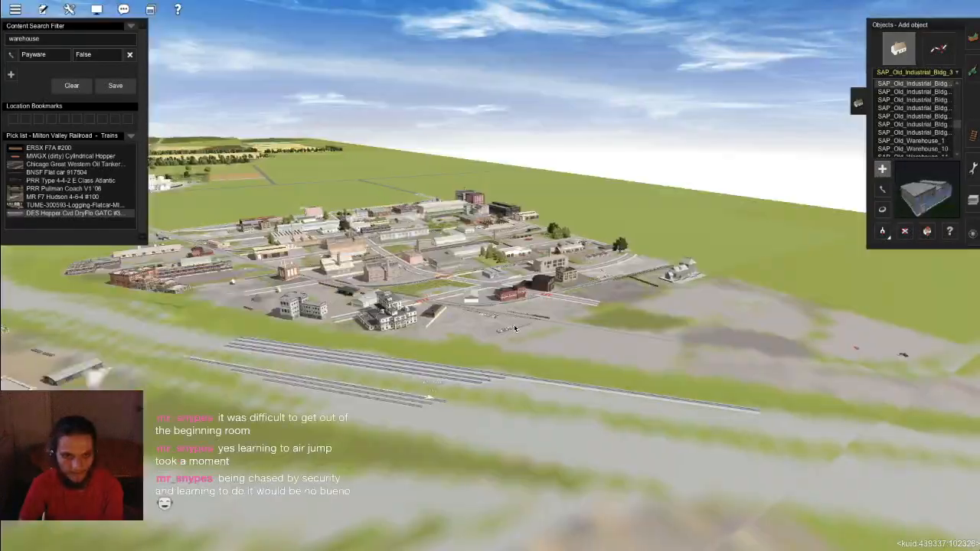
pyautogui.scroll(-3, 503, 340)
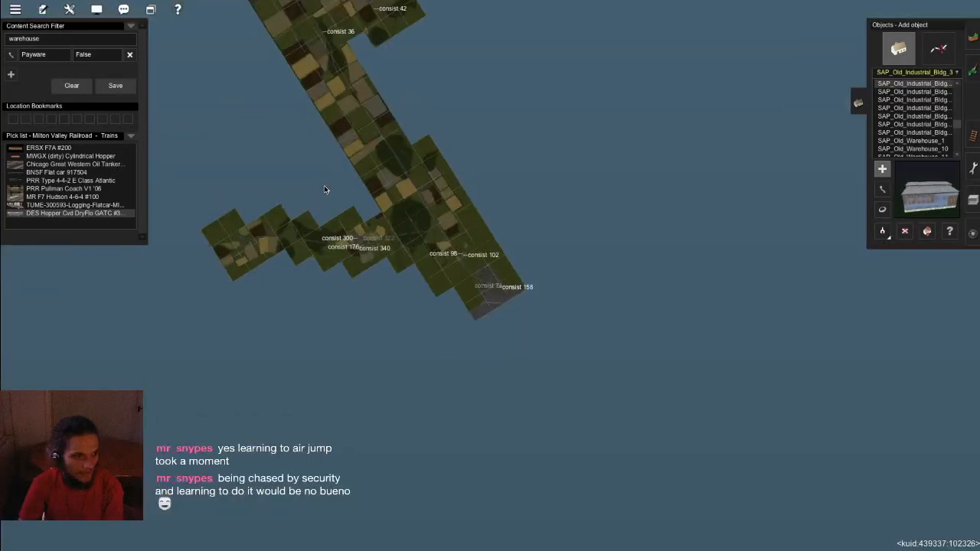
pyautogui.moveTo(403, 145); pyautogui.dragTo(366, 139, button='right')
pyautogui.rightClick(470, 118)
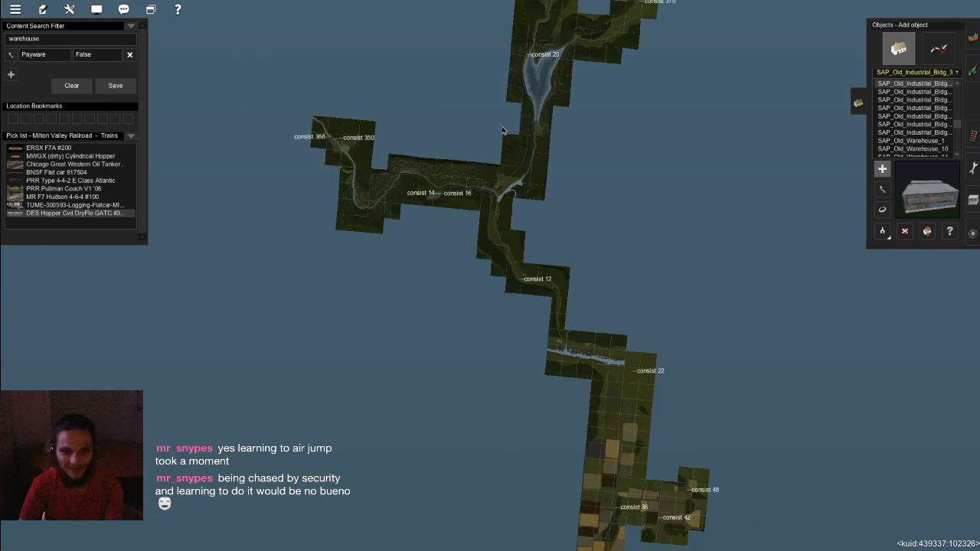
pyautogui.rightClick(559, 107)
pyautogui.rightClick(623, 142)
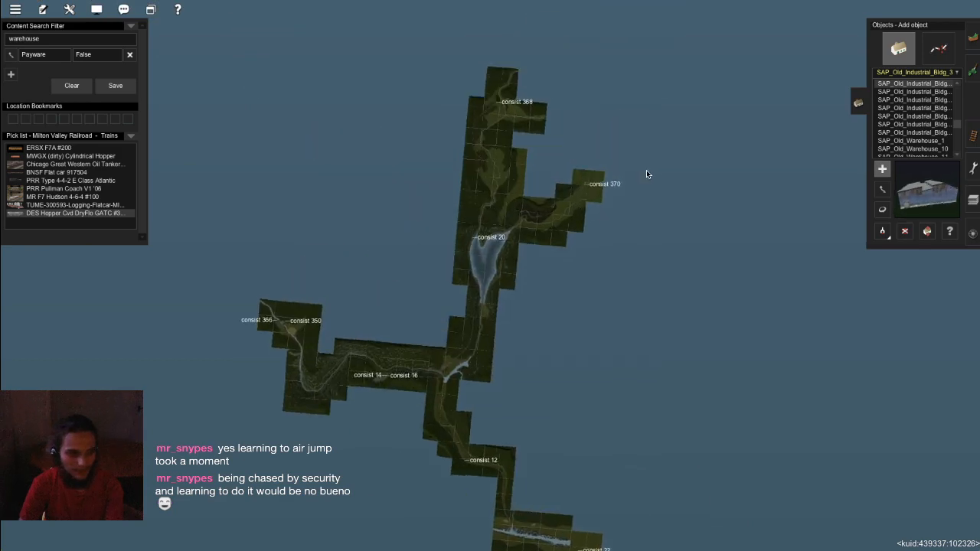
pyautogui.hotkey('ctrl', 'm')
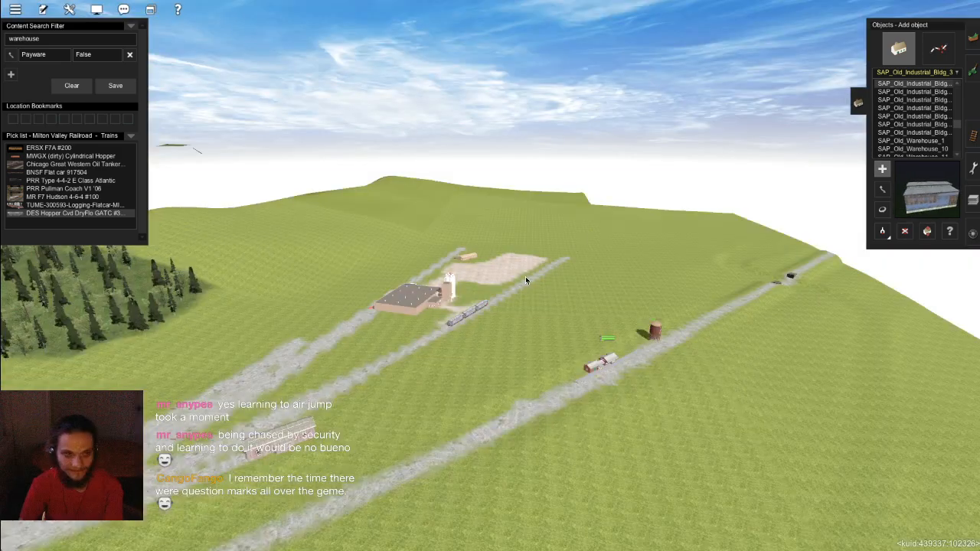
pyautogui.press('Left')
pyautogui.press('Up')
pyautogui.scroll(3, 496, 295)
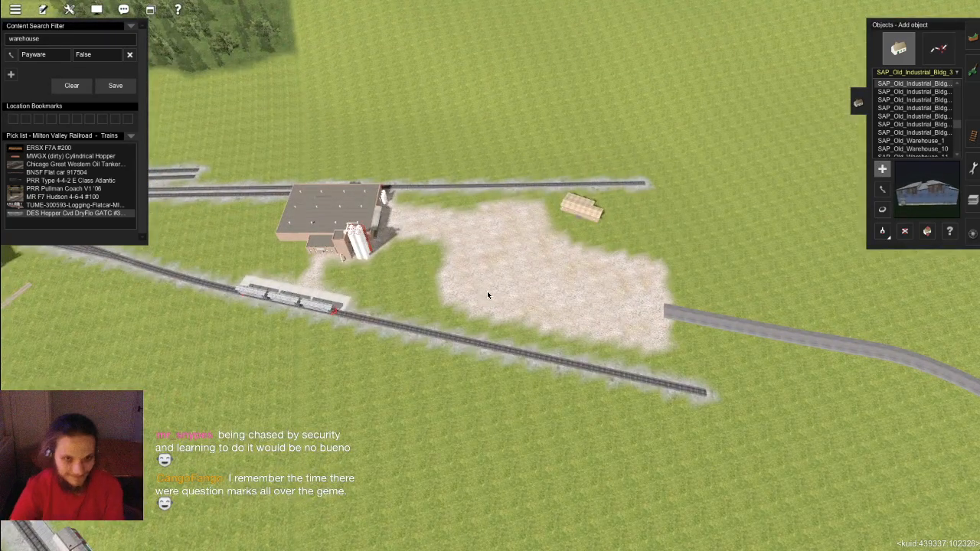
# Step: Place SAP_Old_Industrial_Bldg_3 at the edge of the gravel lot beside the lumber warehouse and rotate it
pyautogui.scroll(6, 529, 274)
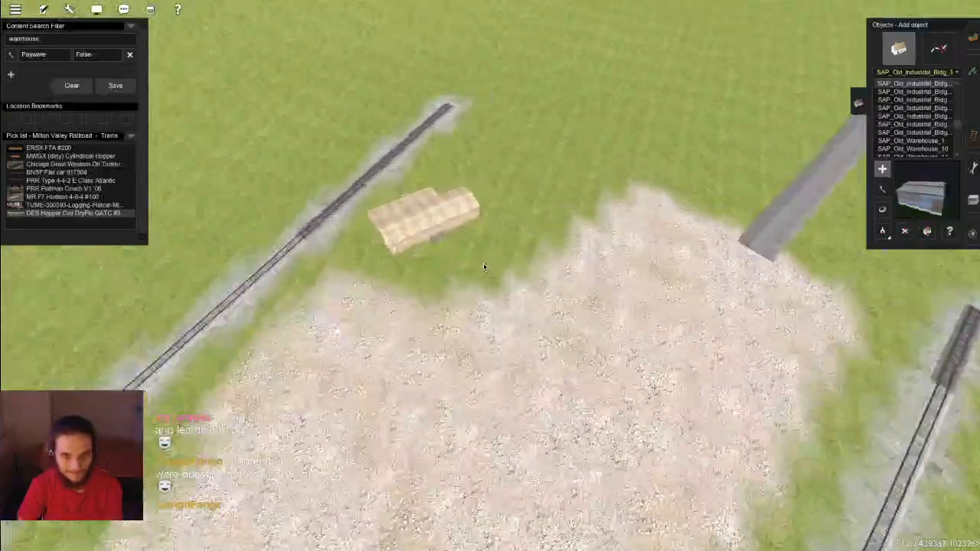
pyautogui.click(471, 282)
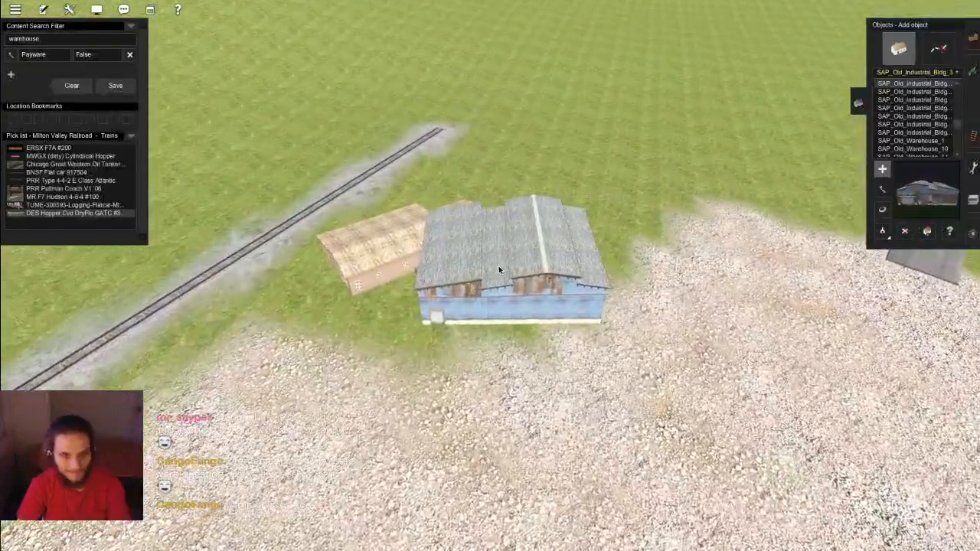
pyautogui.press('r')
pyautogui.moveTo(498, 267)
pyautogui.mouseDown()
pyautogui.moveTo(465, 271)
pyautogui.moveTo(507, 266)
pyautogui.mouseUp()
pyautogui.press('Down')
pyautogui.press('Up')
pyautogui.press('Left')
pyautogui.press('Right')
pyautogui.press('Up')
pyautogui.press('Right')
# Step: Move the lumber warehouse away from the blue building onto the open grass beyond the gravel lot
pyautogui.press('m')
pyautogui.moveTo(370, 324); pyautogui.dragTo(513, 55)
pyautogui.rightClick(410, 369)
# Step: Move the blue industrial building between the siding and the gravel lot, and adjust its rotation
pyautogui.moveTo(457, 271); pyautogui.dragTo(498, 232)
pyautogui.press('r')
pyautogui.moveTo(498, 271)
pyautogui.mouseDown()
pyautogui.moveTo(468, 271)
pyautogui.moveTo(502, 257)
pyautogui.mouseUp()
pyautogui.rightClick(518, 358)
pyautogui.press('Down')
pyautogui.press('Left')
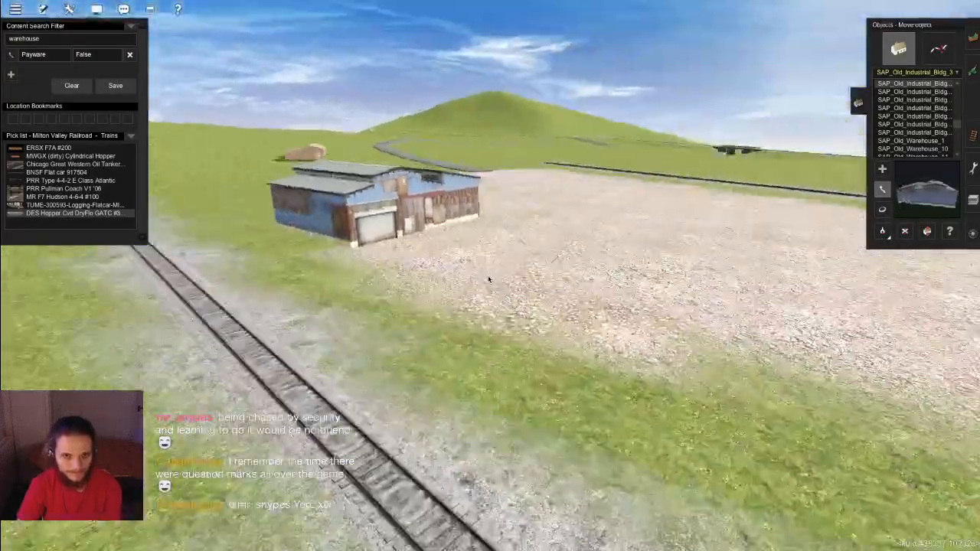
pyautogui.press('Up')
pyautogui.press('Left')
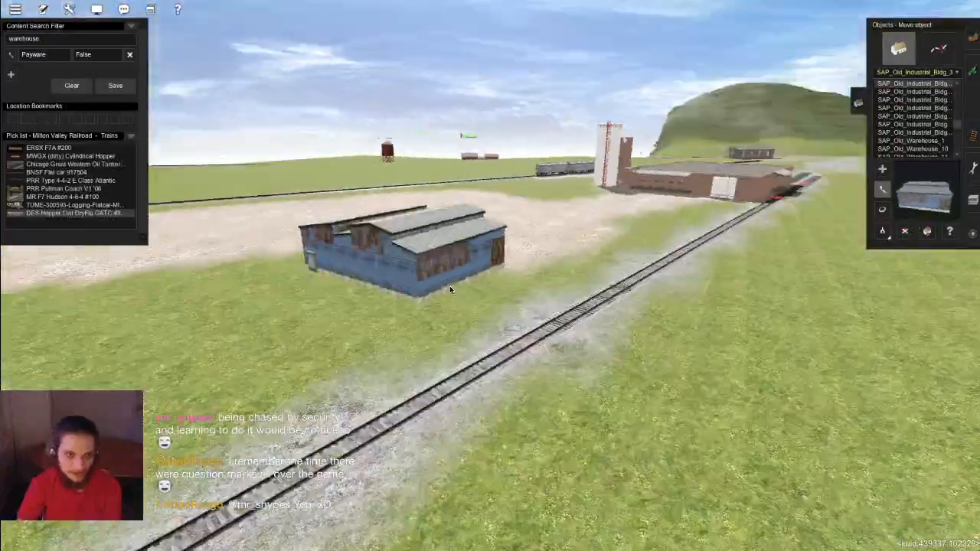
# Step: Move the lumber warehouse to the edge of the gravel lot, beside the end of the road
pyautogui.scroll(-5, 473, 284)
pyautogui.press('Left')
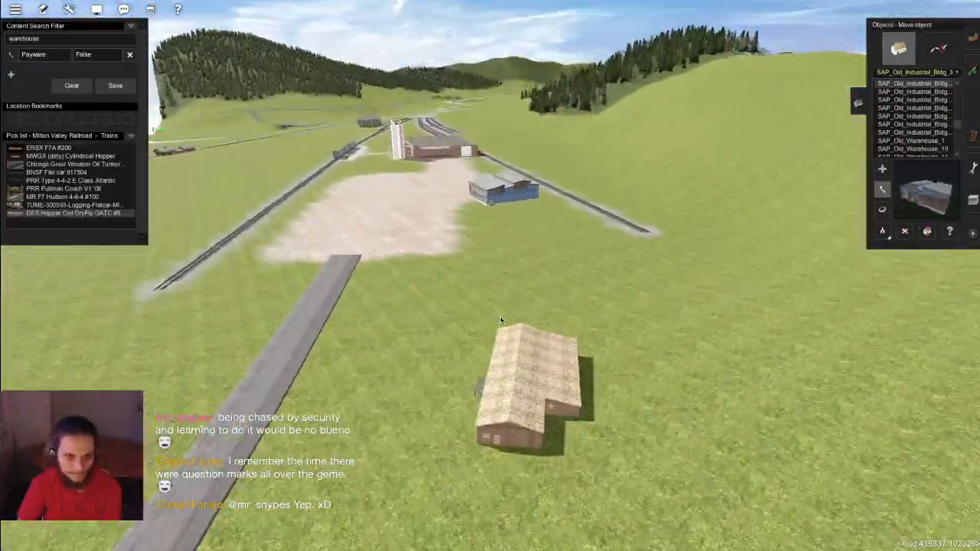
pyautogui.press('Up')
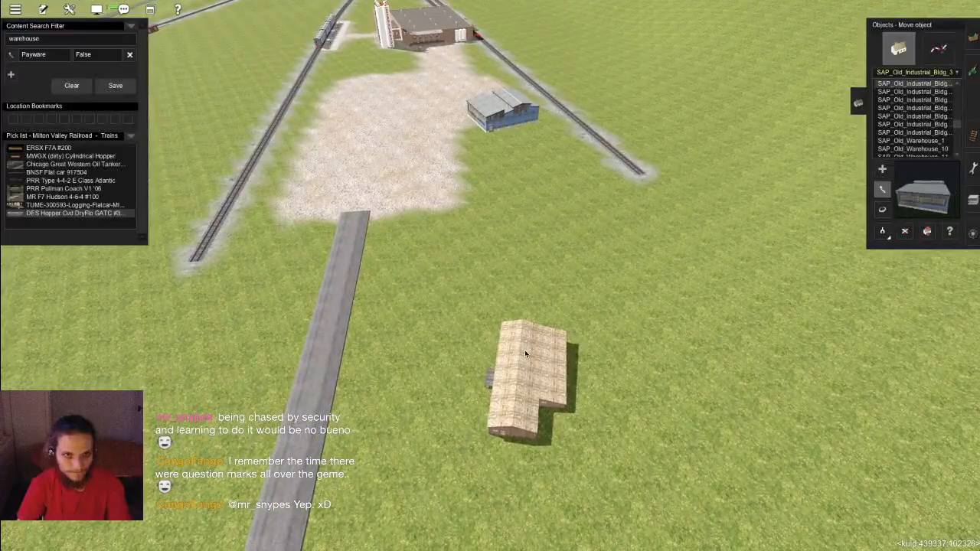
pyautogui.moveTo(523, 355); pyautogui.dragTo(413, 230)
# Step: Rotate the lumber warehouse so its long side runs along the road
pyautogui.scroll(2, 458, 259)
pyautogui.press('Left')
pyautogui.scroll(3, 490, 274)
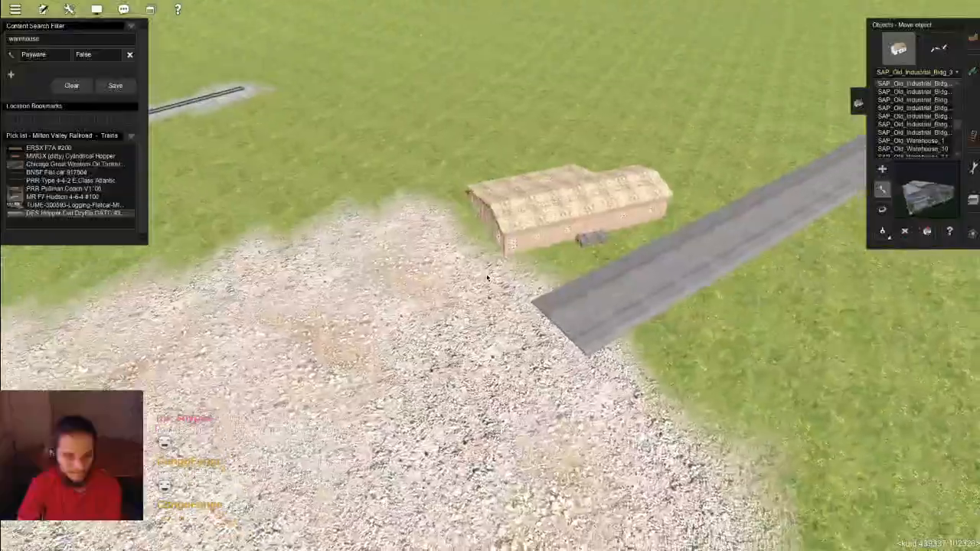
pyautogui.press('Down')
pyautogui.press('r')
pyautogui.moveTo(452, 247); pyautogui.dragTo(486, 258)
pyautogui.press('Right')
pyautogui.press('Right')
pyautogui.press('Up')
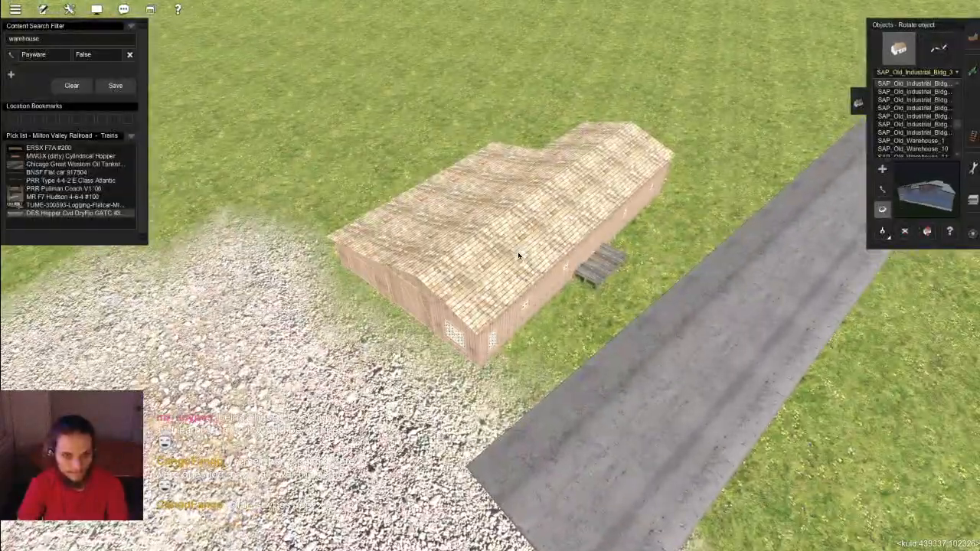
# Step: Delete the lumber warehouse standing between the gravel lot and the end of the road
pyautogui.moveTo(478, 253)
pyautogui.mouseDown()
pyautogui.moveTo(536, 253)
pyautogui.moveTo(484, 249)
pyautogui.mouseUp()
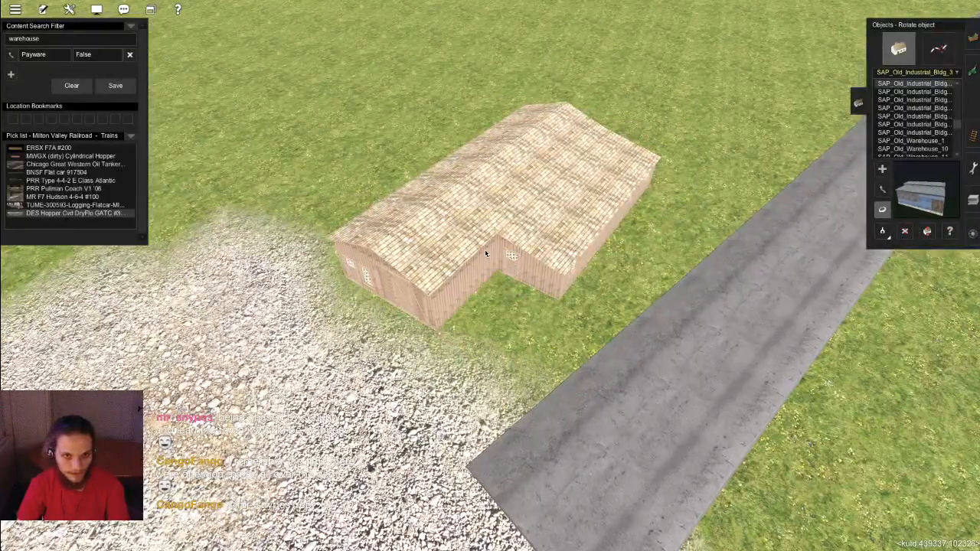
pyautogui.press('g')
pyautogui.press('d')
pyautogui.click(373, 294)
pyautogui.rightClick(373, 295)
# Step: Preview the other SAP_Old_Industrial_Bldg models as possible buildings for the gravel lot
pyautogui.press('Right')
pyautogui.press('pagedown')
pyautogui.click(934, 91)
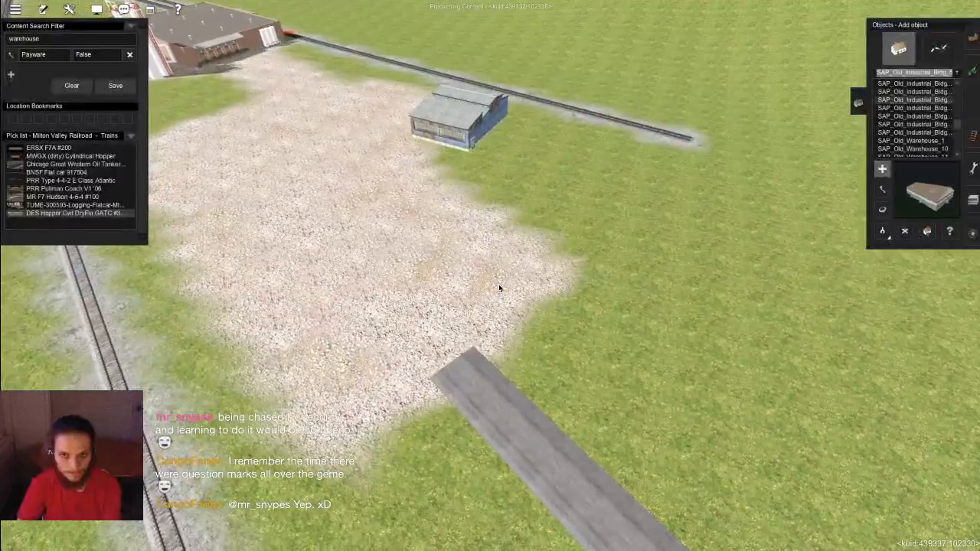
pyautogui.press('pagedown')
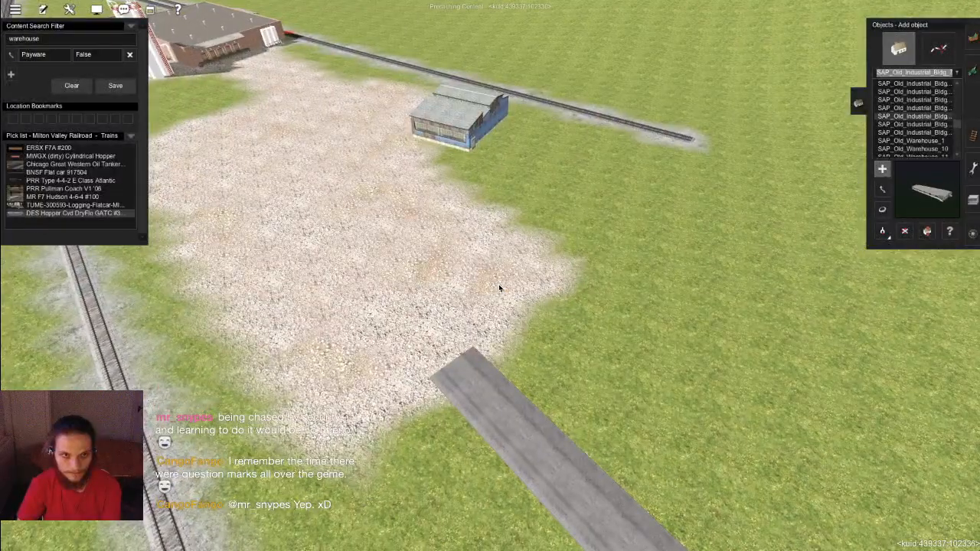
pyautogui.rightClick(394, 286)
pyautogui.press('Down')
pyautogui.press('Up')
pyautogui.press('Left')
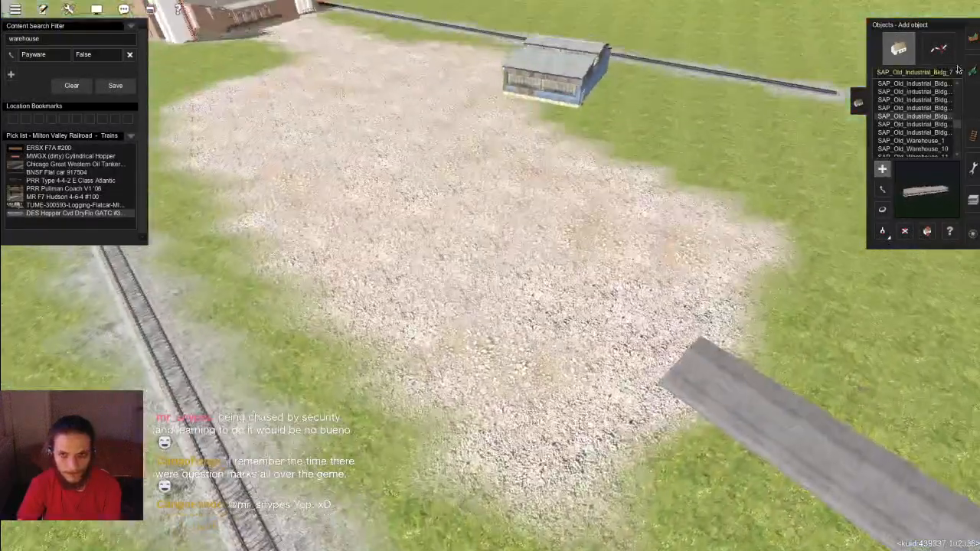
# Step: Switch to ground texture painting and clear the warehouse text from the content search filter
pyautogui.click(969, 71)
pyautogui.click(94, 38)
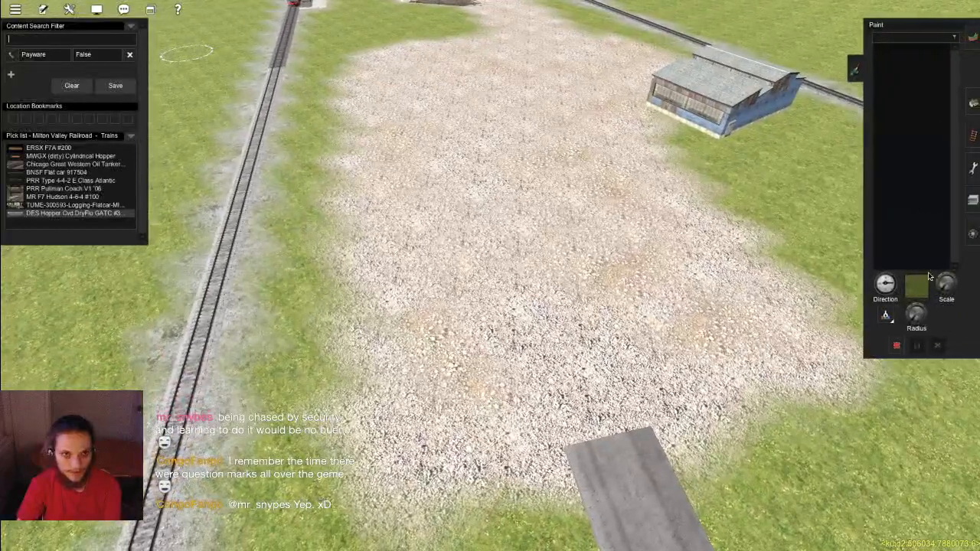
pyautogui.hotkey('ctrl', 'a')
pyautogui.press('BackSpace')
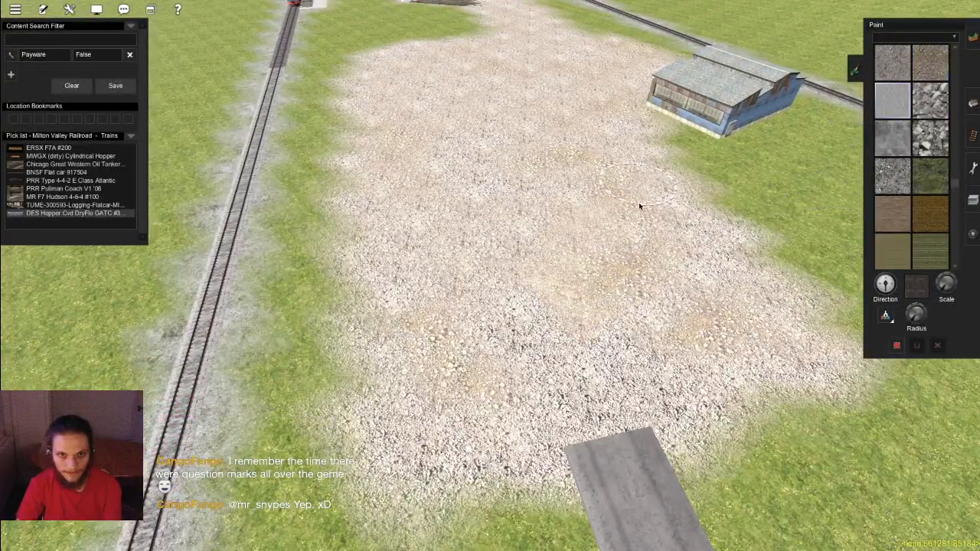
# Step: Paint a sandy ground texture over the gravel lot to blend the white gravel patches up to the factory
pyautogui.moveTo(538, 364); pyautogui.dragTo(485, 160, button='right')
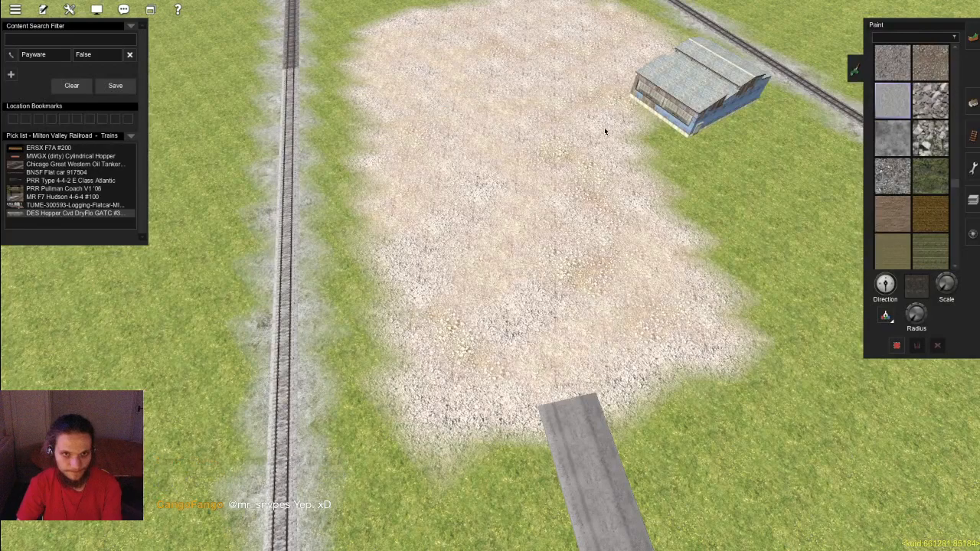
pyautogui.press('Up')
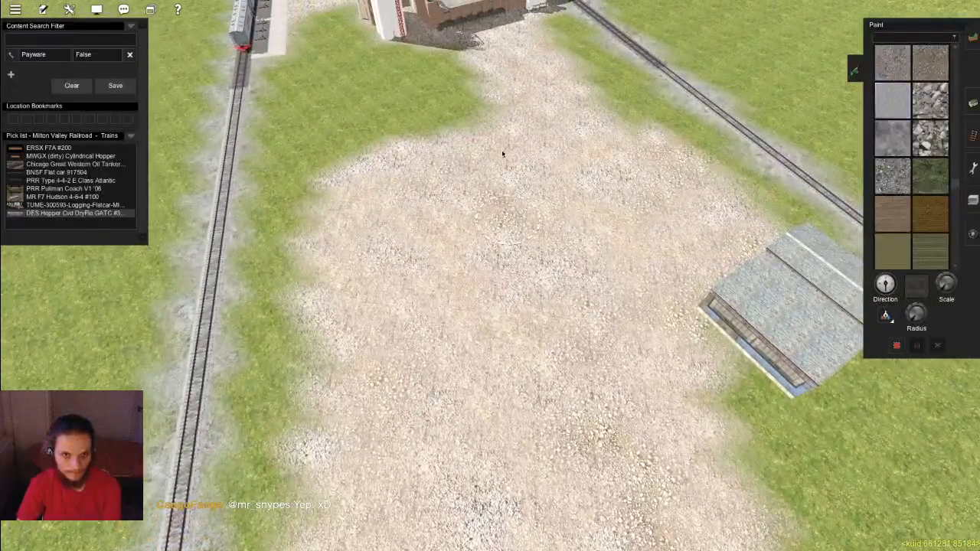
pyautogui.press('Up')
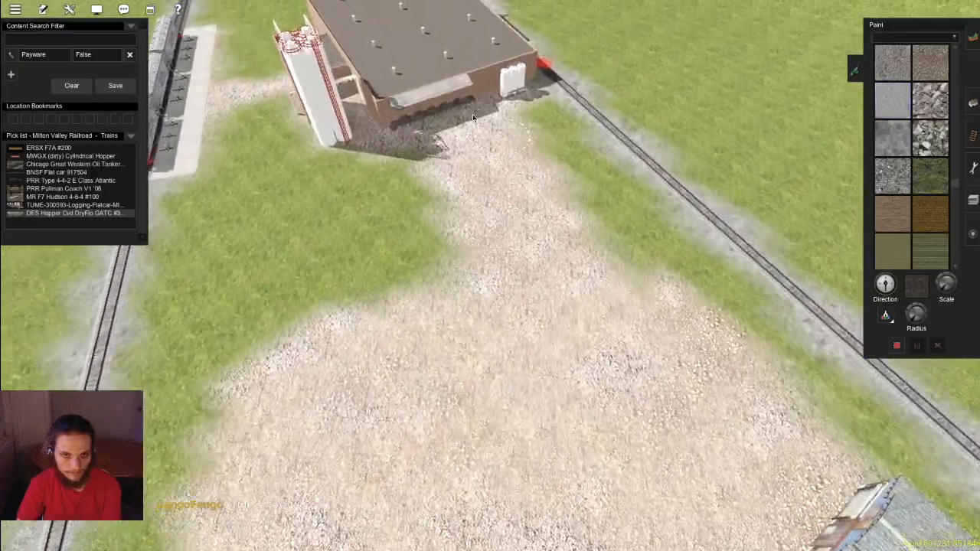
pyautogui.scroll(-5, 534, 268)
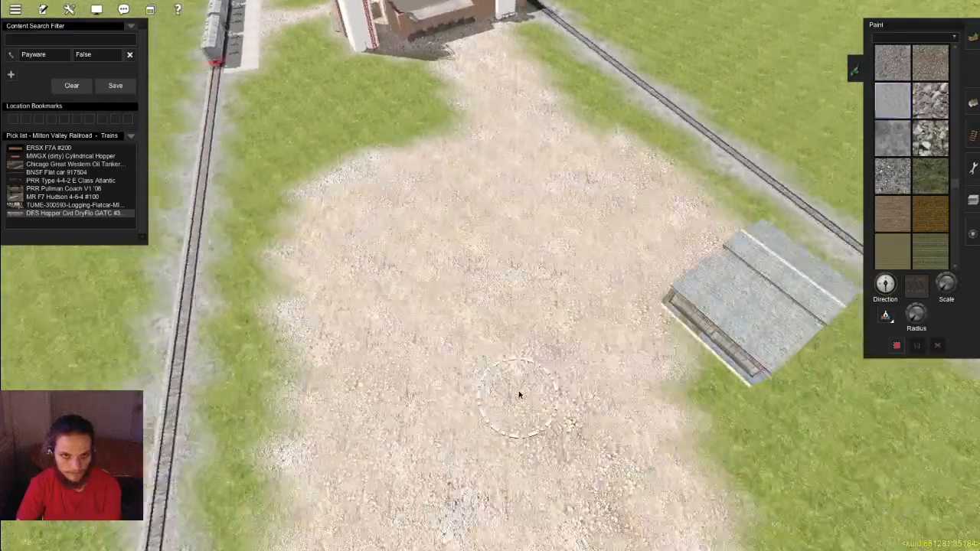
pyautogui.scroll(5, 462, 262)
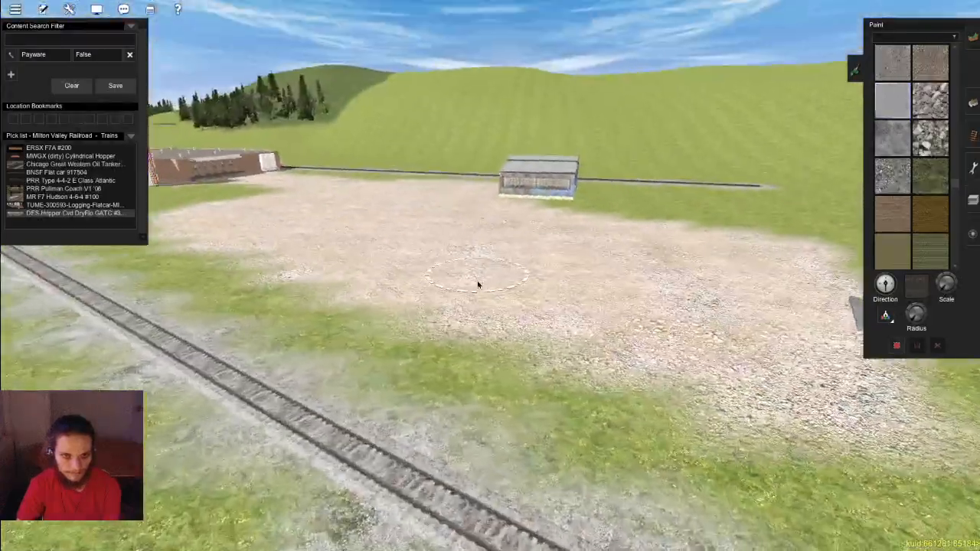
pyautogui.scroll(-5, 376, 241)
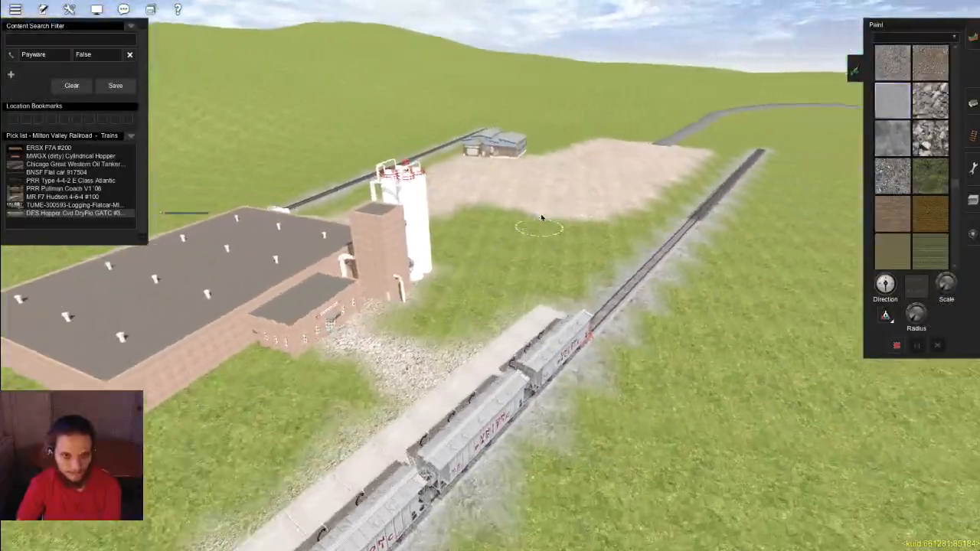
pyautogui.moveTo(542, 218)
pyautogui.mouseDown(button='right')
pyautogui.moveTo(638, 189)
pyautogui.moveTo(581, 195)
pyautogui.moveTo(527, 231)
pyautogui.mouseUp(button='right')
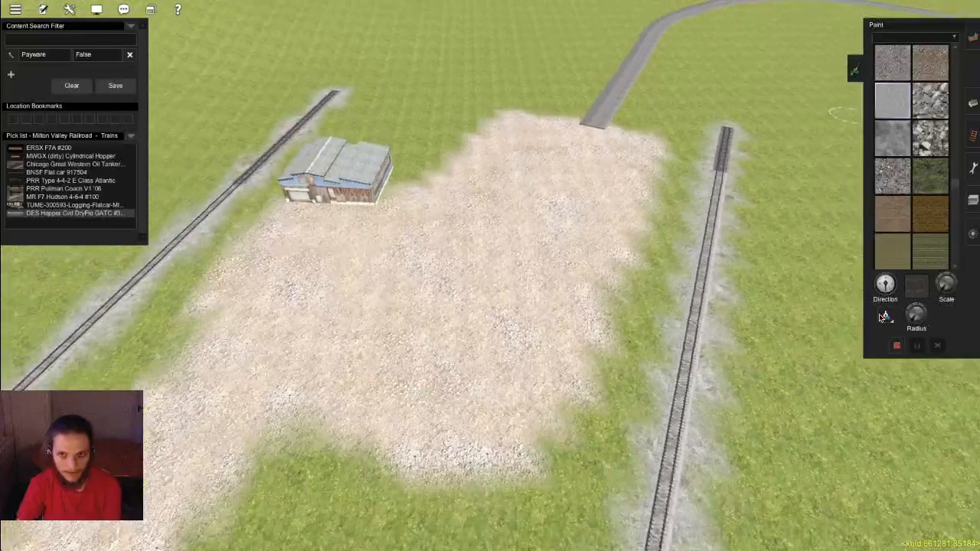
# Step: Sample the surrounding grass texture and paint a narrow grass strip through the middle of the gravel lot
pyautogui.click(885, 315)
pyautogui.click(797, 380)
pyautogui.moveTo(465, 271); pyautogui.dragTo(564, 124)
pyautogui.moveTo(530, 197)
pyautogui.mouseDown()
pyautogui.moveTo(492, 252)
pyautogui.moveTo(536, 142)
pyautogui.mouseUp()
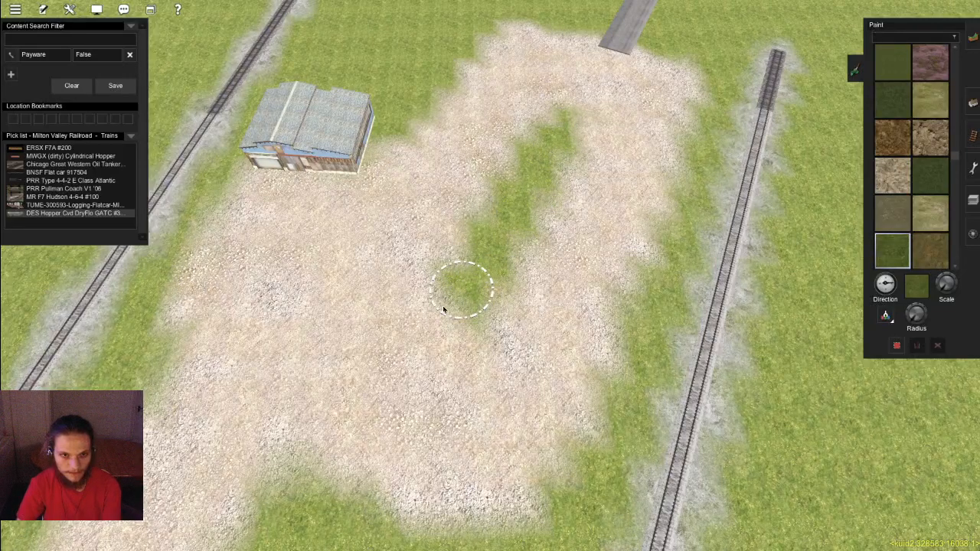
pyautogui.moveTo(463, 254); pyautogui.dragTo(482, 228)
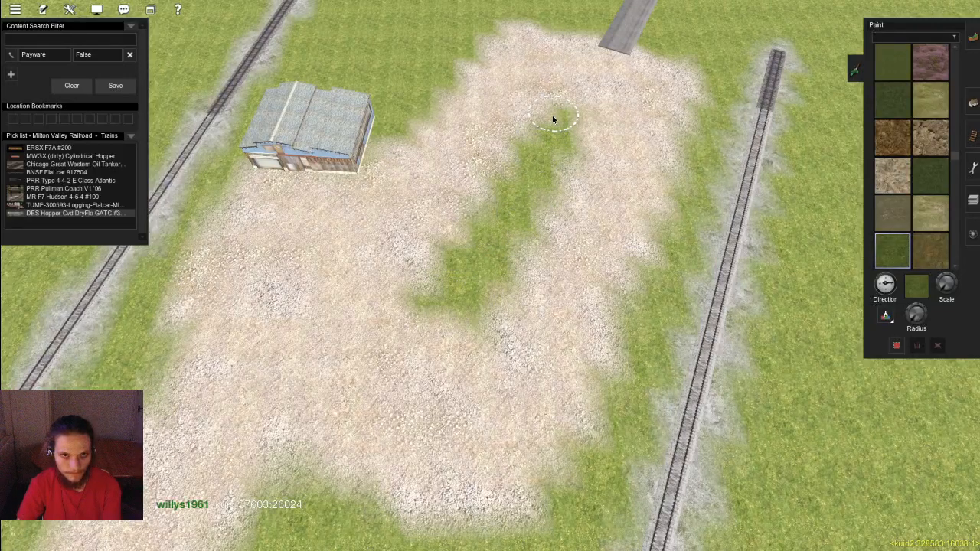
pyautogui.moveTo(458, 307)
pyautogui.mouseDown(button='right')
pyautogui.moveTo(509, 297)
pyautogui.moveTo(595, 188)
pyautogui.moveTo(531, 208)
pyautogui.moveTo(378, 344)
pyautogui.mouseUp(button='right')
pyautogui.scroll(-5, 378, 344)
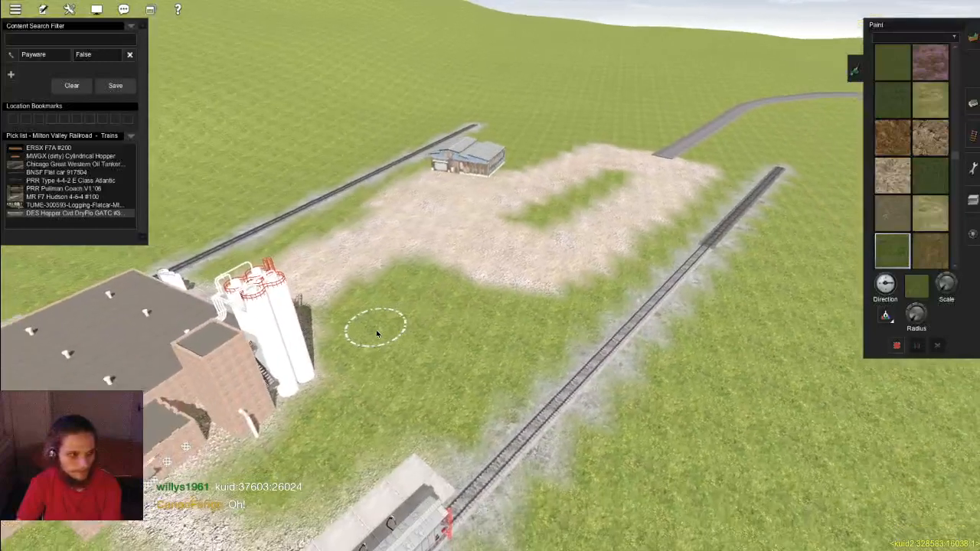
# Step: Switch to Content Manager, look up asset kuid:37603:26024, and return to the route editor
pyautogui.press('super+Tab')
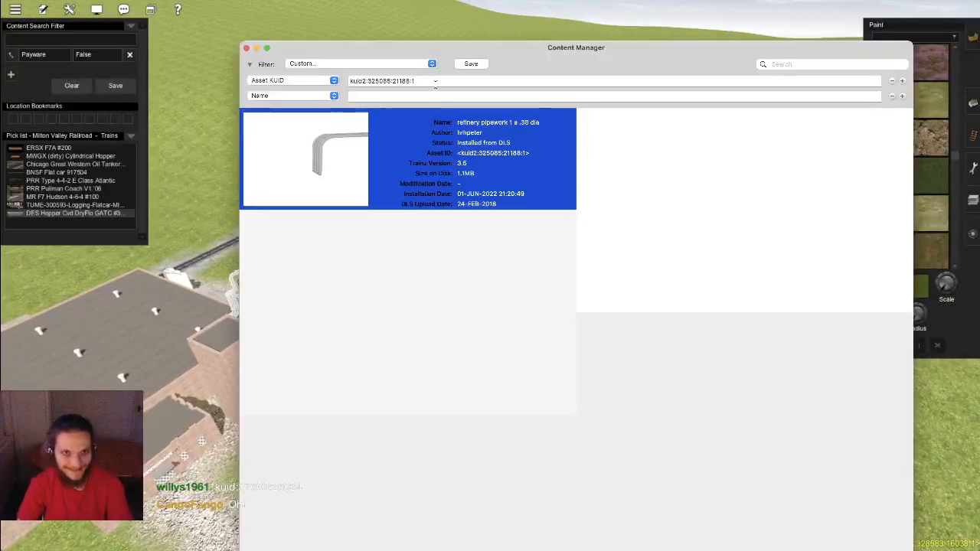
pyautogui.tripleClick(358, 81)
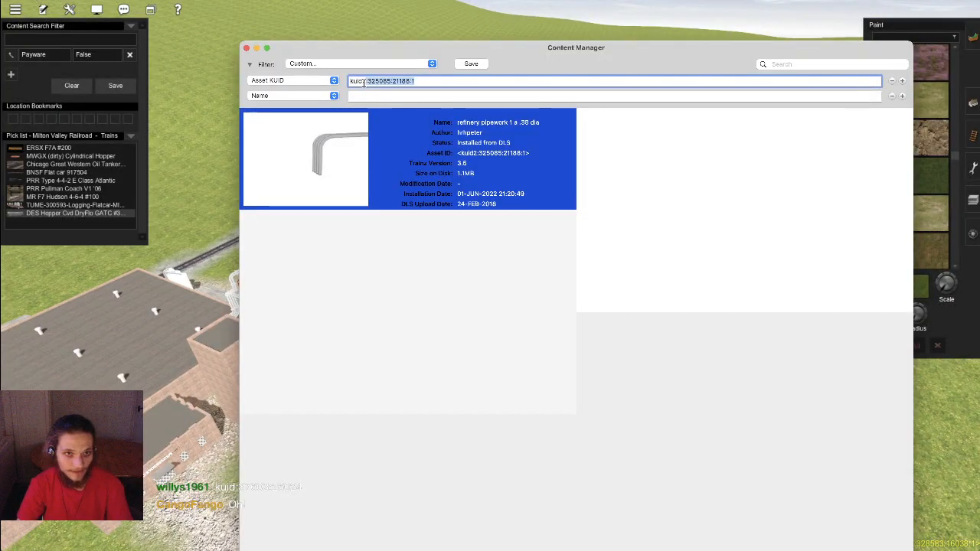
pyautogui.write(':')
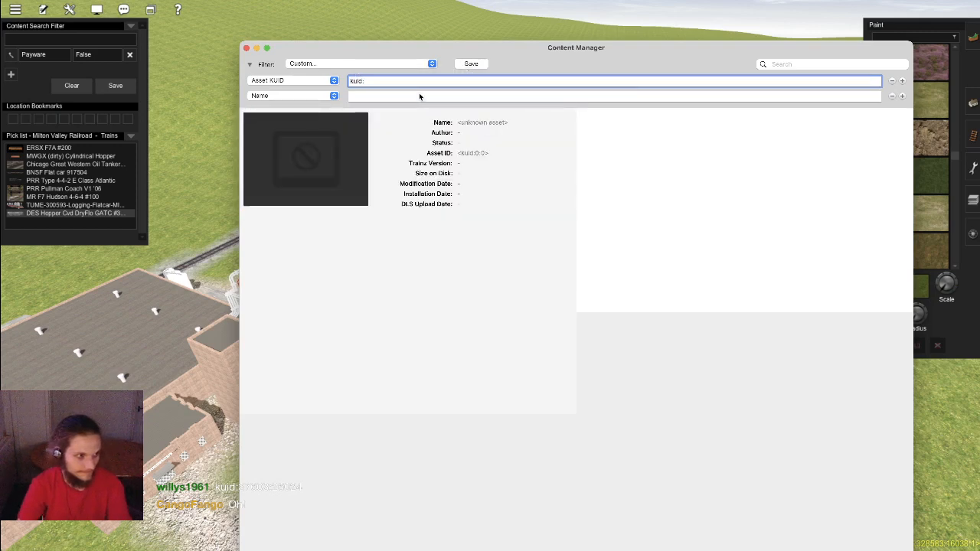
pyautogui.write('37603:26024')
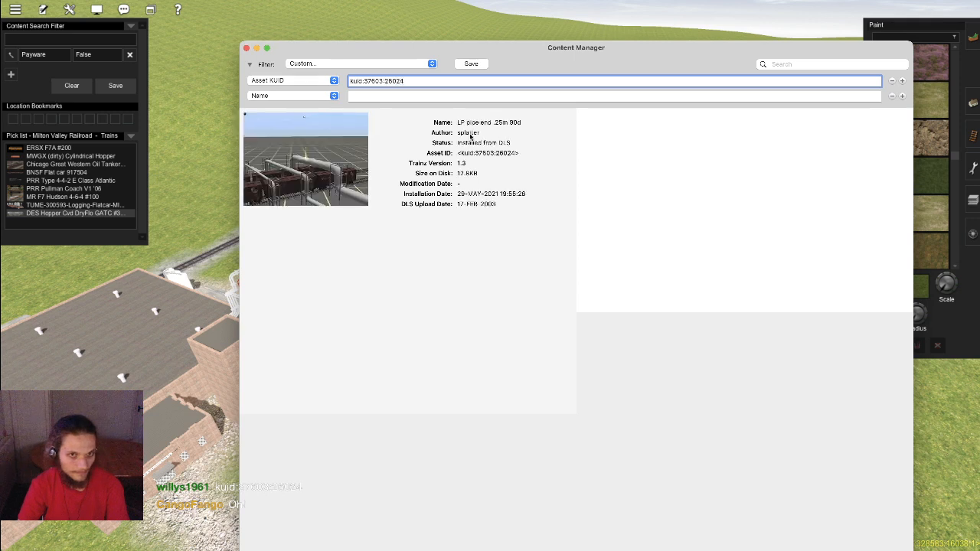
pyautogui.click(500, 170)
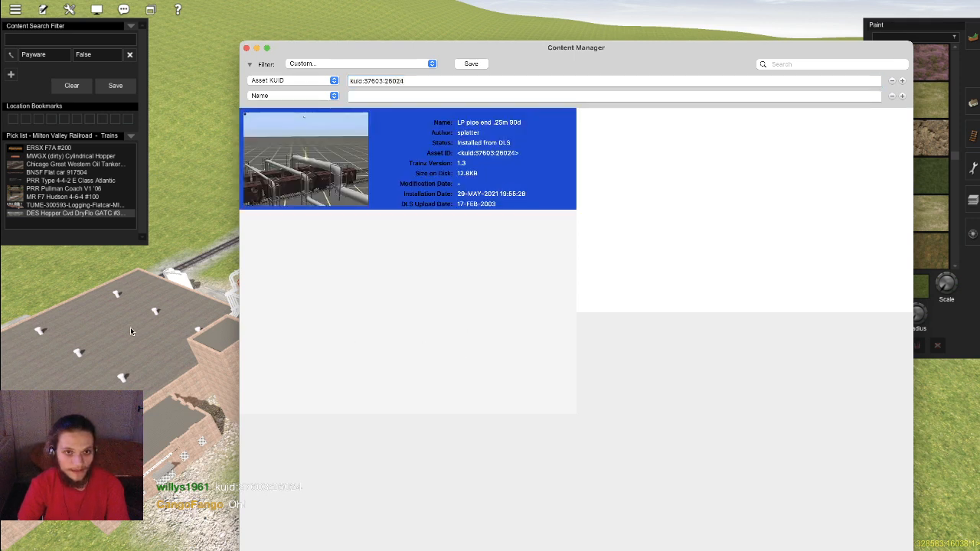
pyautogui.press('super+w')
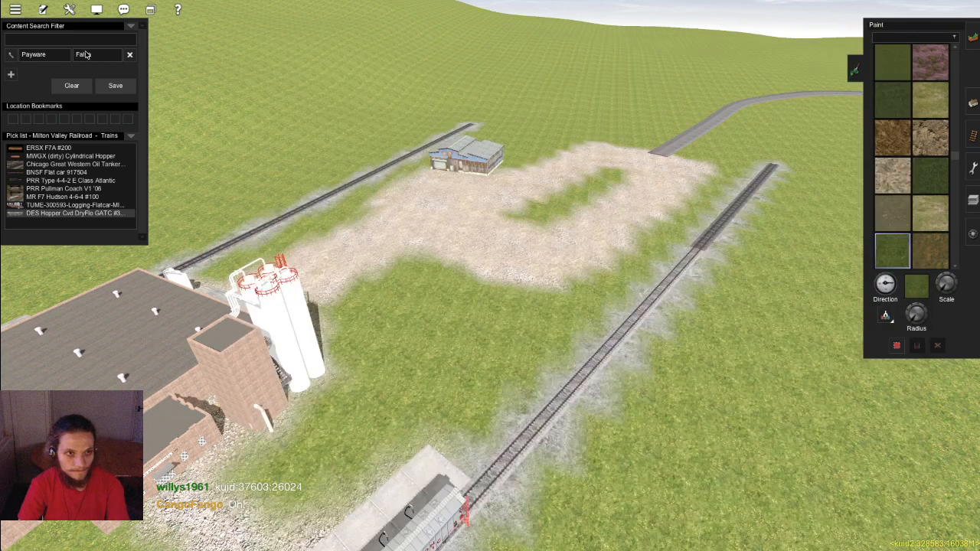
# Step: Add an Asset KUID criterion to the content search filter and set it to kuid:37603:26024
pyautogui.click(131, 28)
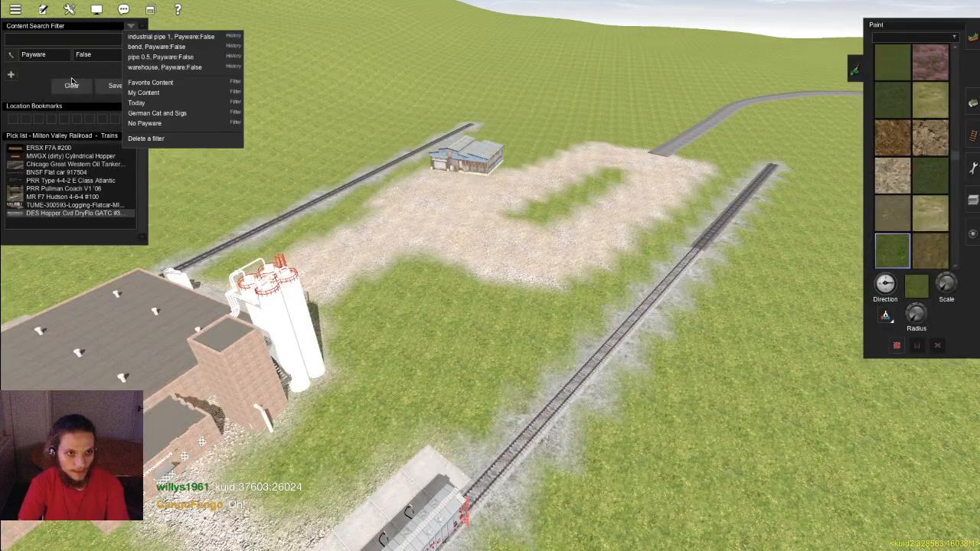
pyautogui.click(11, 74)
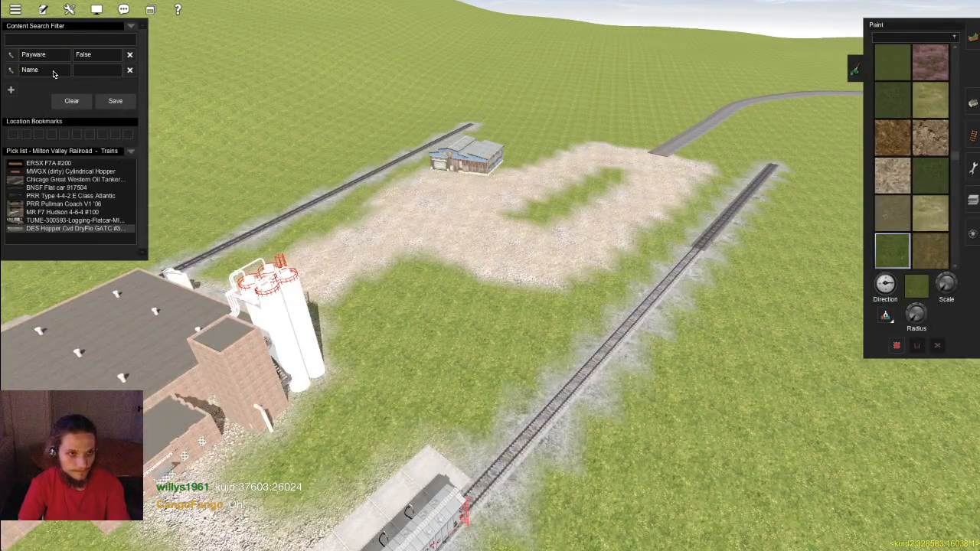
pyautogui.click(55, 71)
pyautogui.scroll(5, 56, 106)
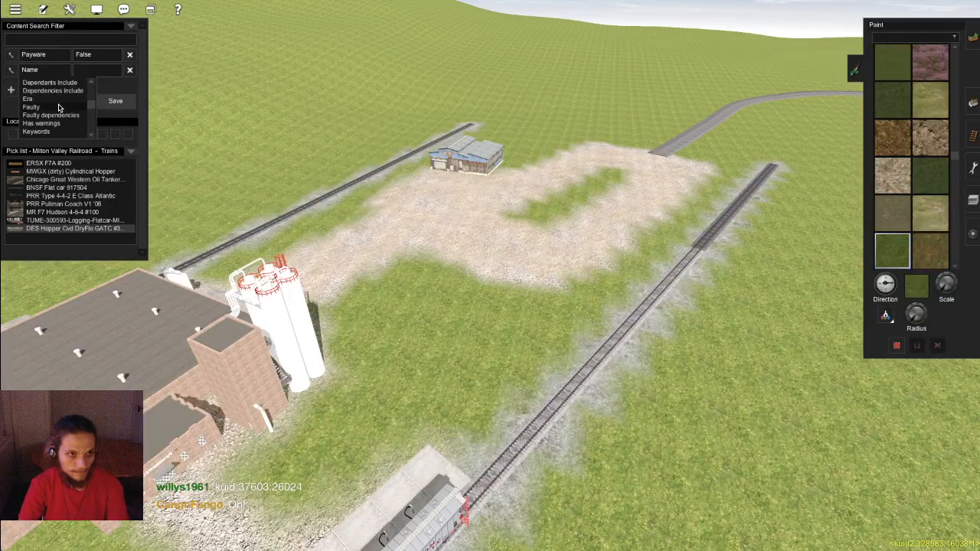
pyautogui.scroll(3, 73, 93)
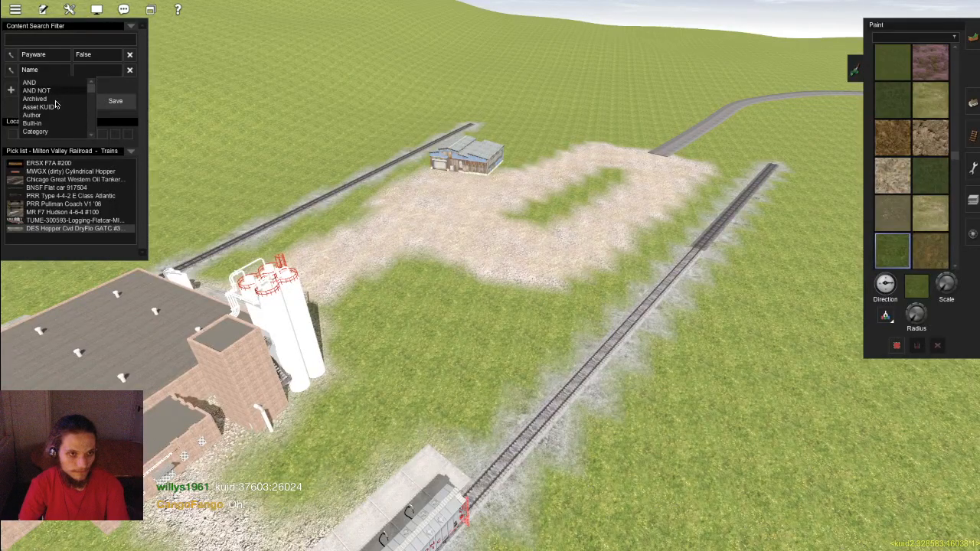
pyautogui.click(55, 108)
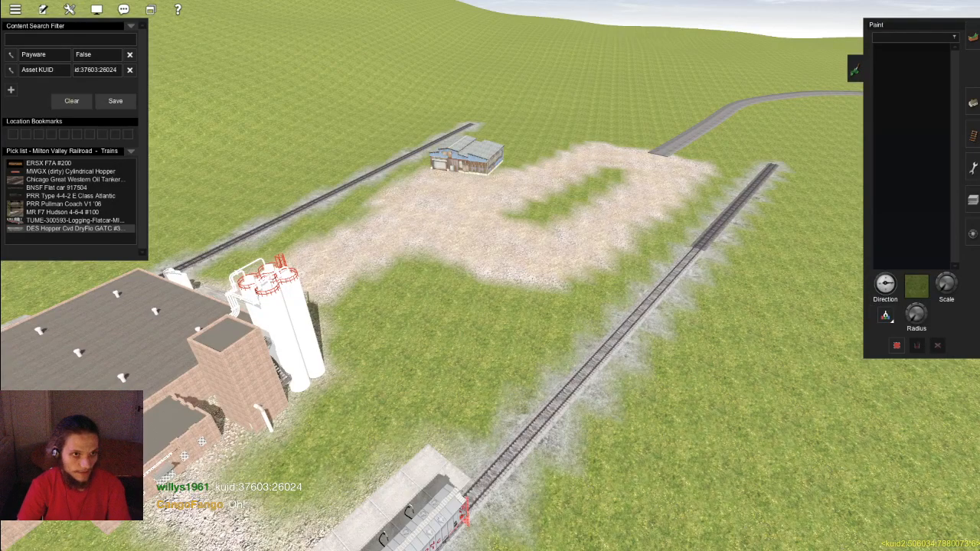
# Step: Place the LP pipe end .25m 90d object on the ground in front of the brick tower's downpipe
pyautogui.rightClick(515, 270)
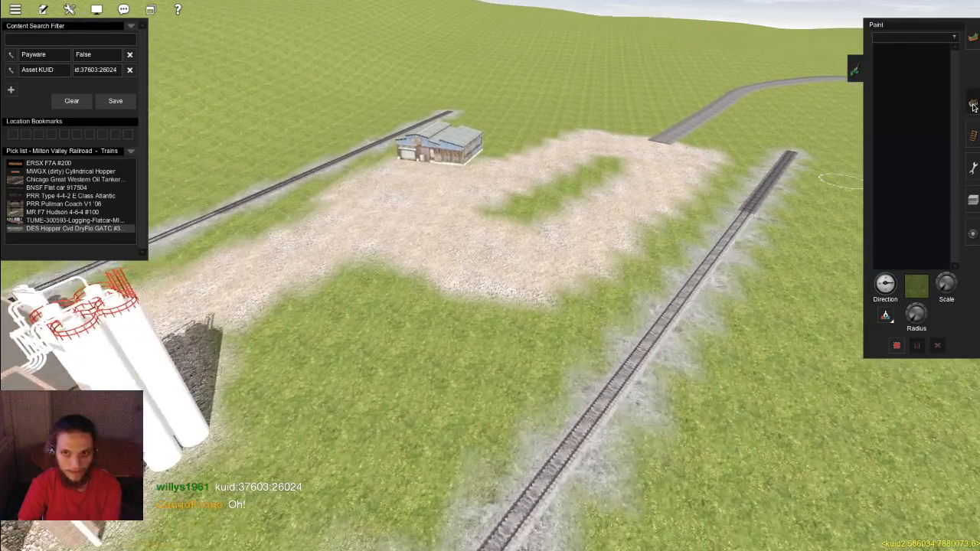
pyautogui.click(971, 102)
pyautogui.rightClick(341, 374)
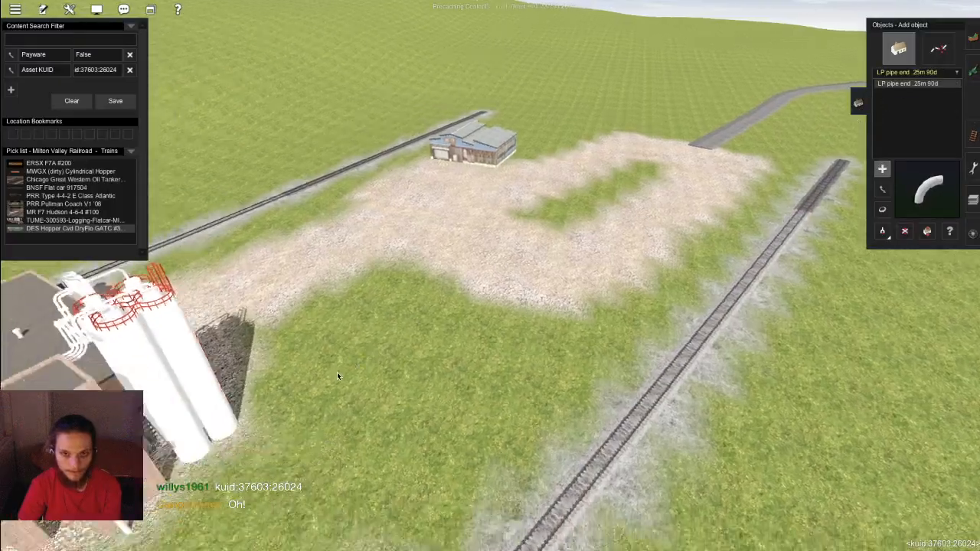
pyautogui.press('Left')
pyautogui.rightClick(541, 240)
pyautogui.scroll(3, 473, 273)
pyautogui.scroll(3, 473, 273)
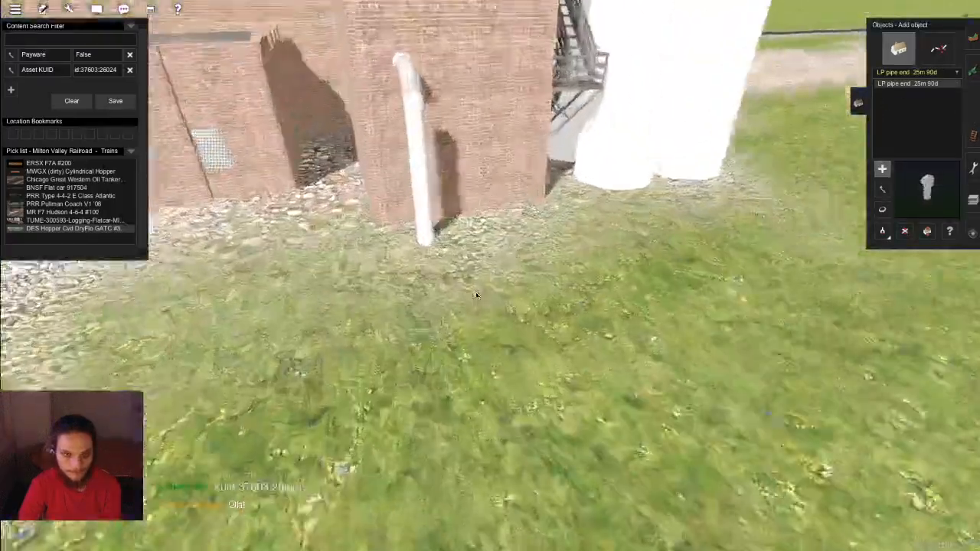
pyautogui.click(476, 295)
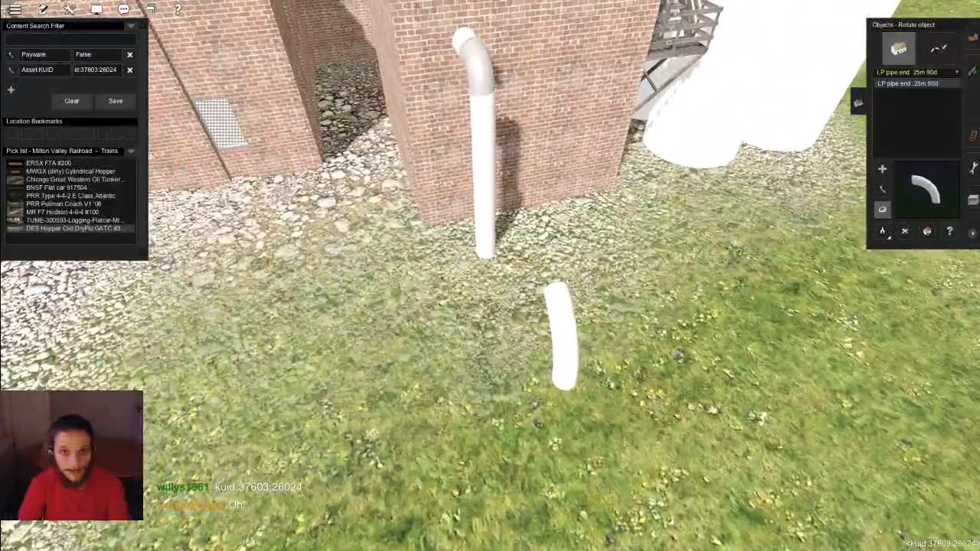
# Step: Move the new pipe end closer to the vertical downpipe and delete the old bend on top of the downpipe
pyautogui.press('m')
pyautogui.moveTo(555, 325); pyautogui.dragTo(518, 268)
pyautogui.rightClick(458, 184)
pyautogui.press('d')
pyautogui.click(524, 179)
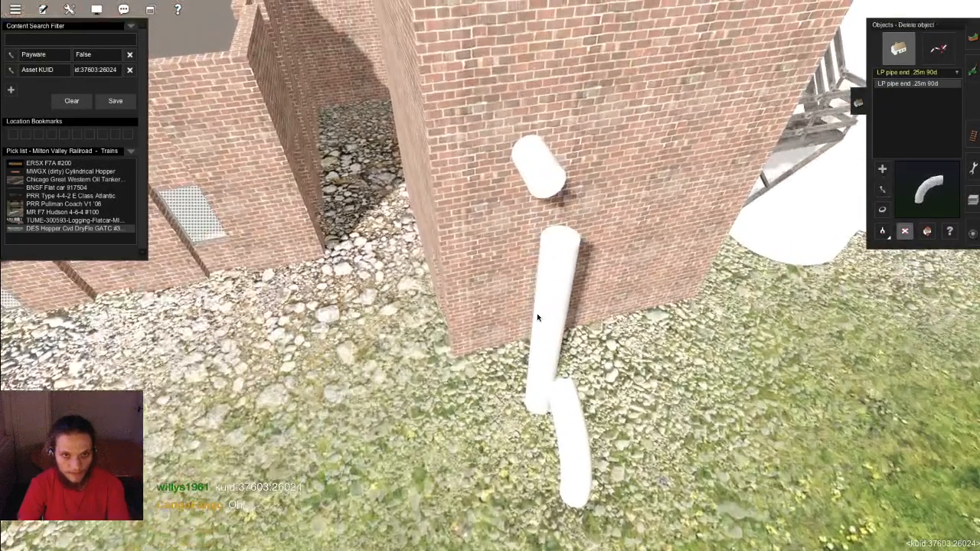
# Step: Align the new pipe end with the vertical downpipe and raise it about 4.1 m onto the pipe's top
pyautogui.press('m')
pyautogui.moveTo(577, 447); pyautogui.dragTo(538, 371)
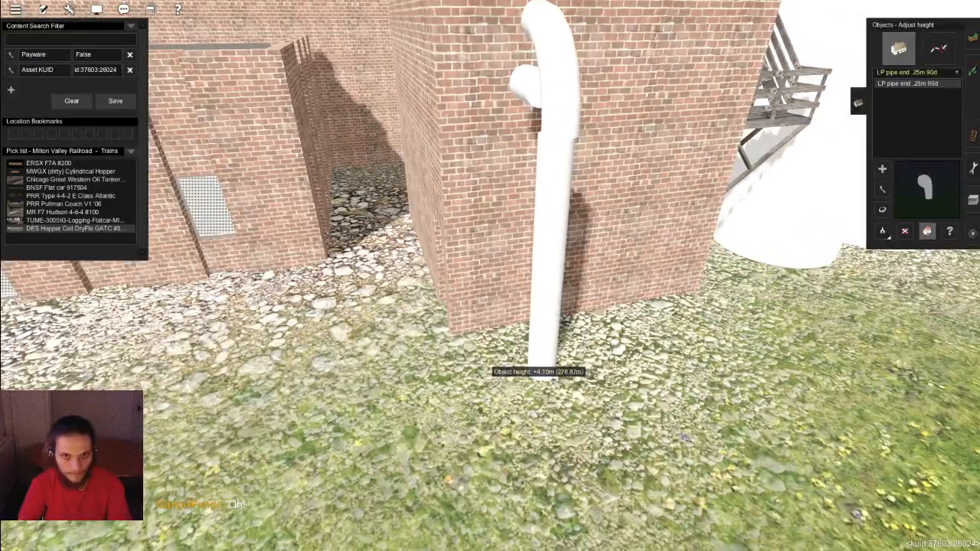
pyautogui.moveTo(617, 198); pyautogui.dragTo(649, 207, button='right')
pyautogui.moveTo(650, 207); pyautogui.dragTo(615, 250)
pyautogui.moveTo(570, 355); pyautogui.dragTo(617, 370)
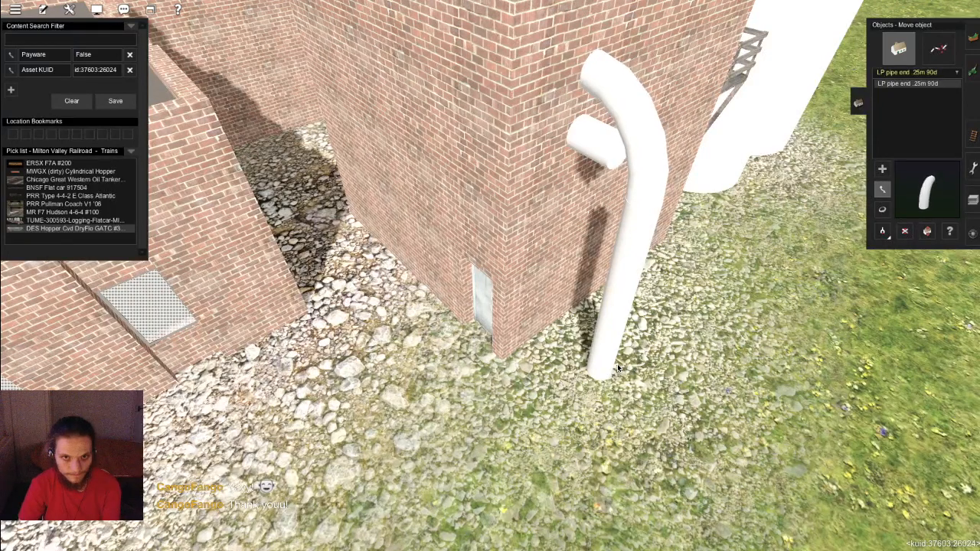
# Step: View the brick building from ground level with the walk camera
pyautogui.moveTo(617, 368); pyautogui.dragTo(497, 279, button='right')
pyautogui.press('5')
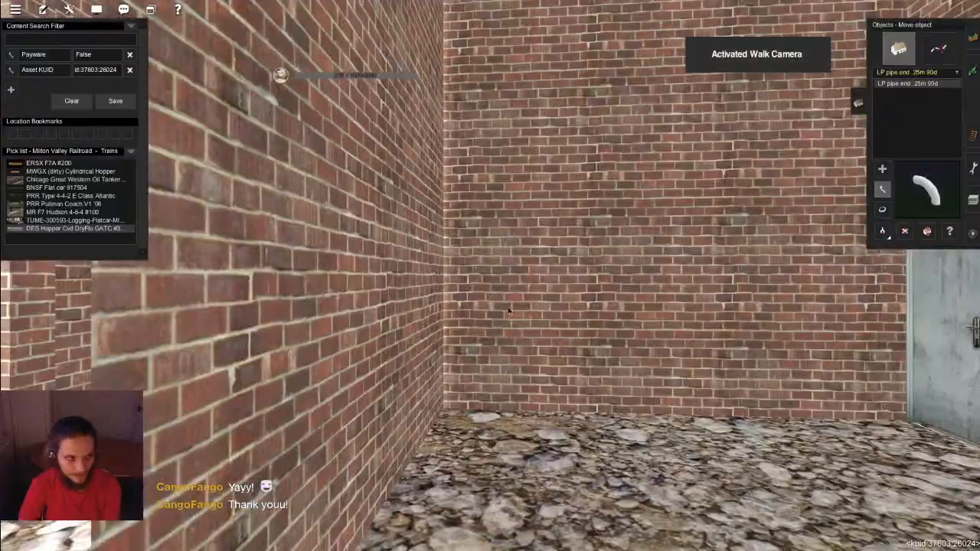
# Step: Delete the vertical pipe spline and the lower surplus bend in front of the brick tower, keeping the upper pipe end
pyautogui.press('4')
pyautogui.press('6')
pyautogui.press('w')
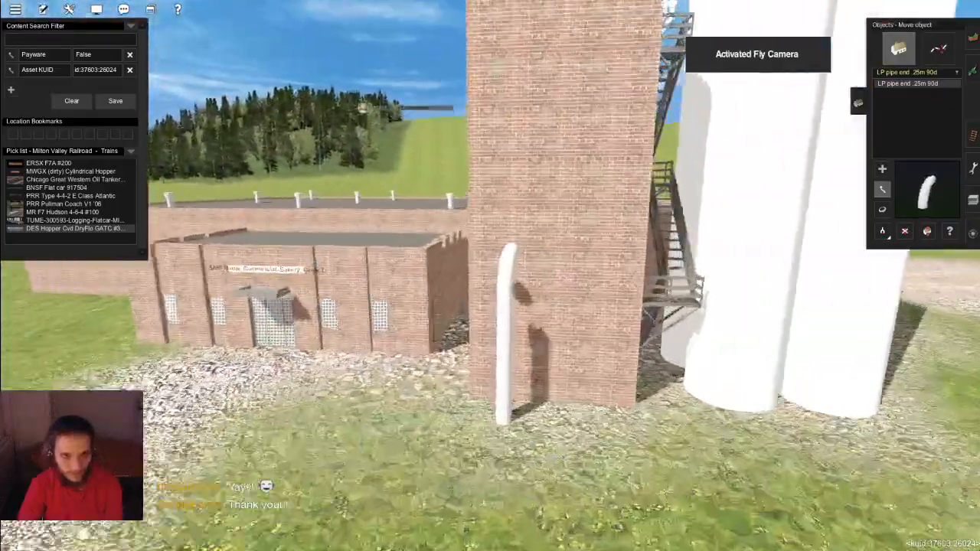
pyautogui.press('s')
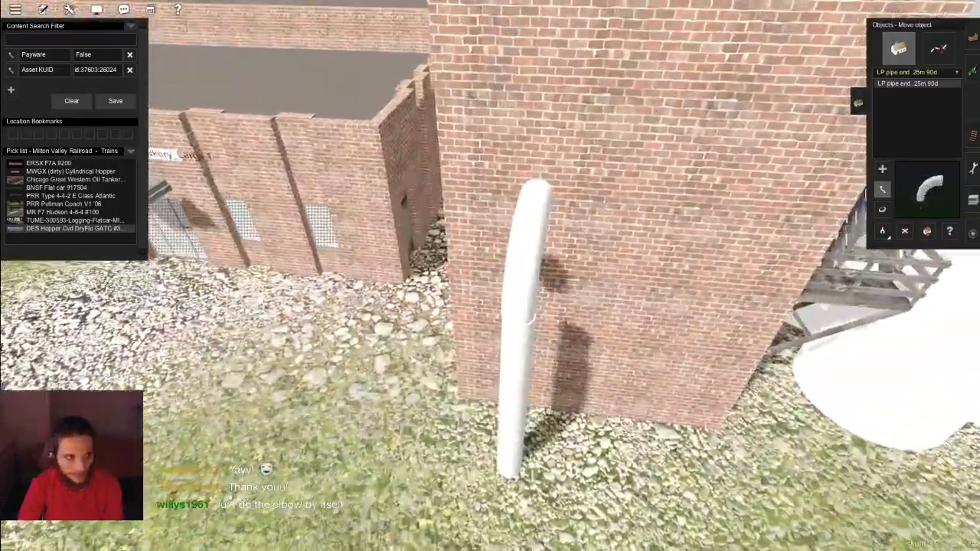
pyautogui.press('w')
pyautogui.press('w')
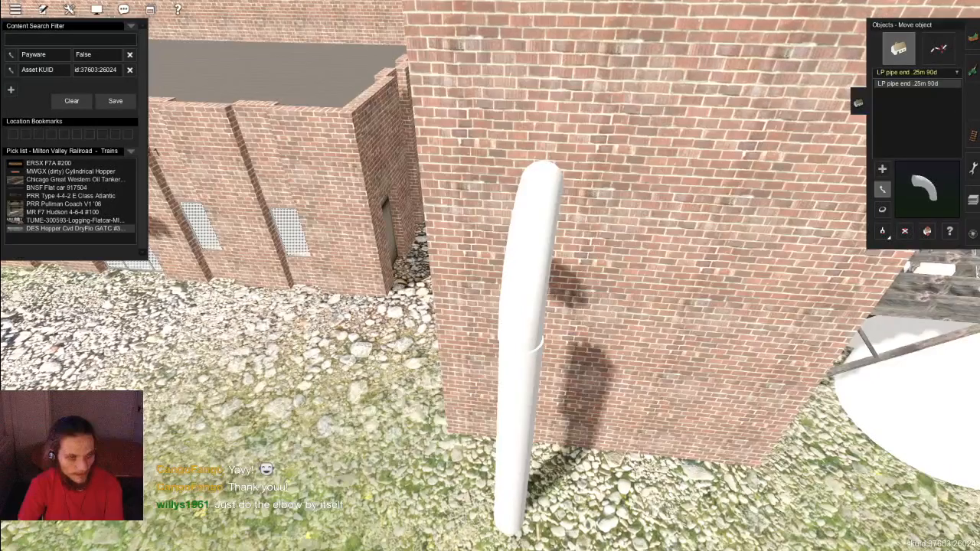
pyautogui.press('d')
pyautogui.moveTo(530, 276); pyautogui.dragTo(490, 306, button='right')
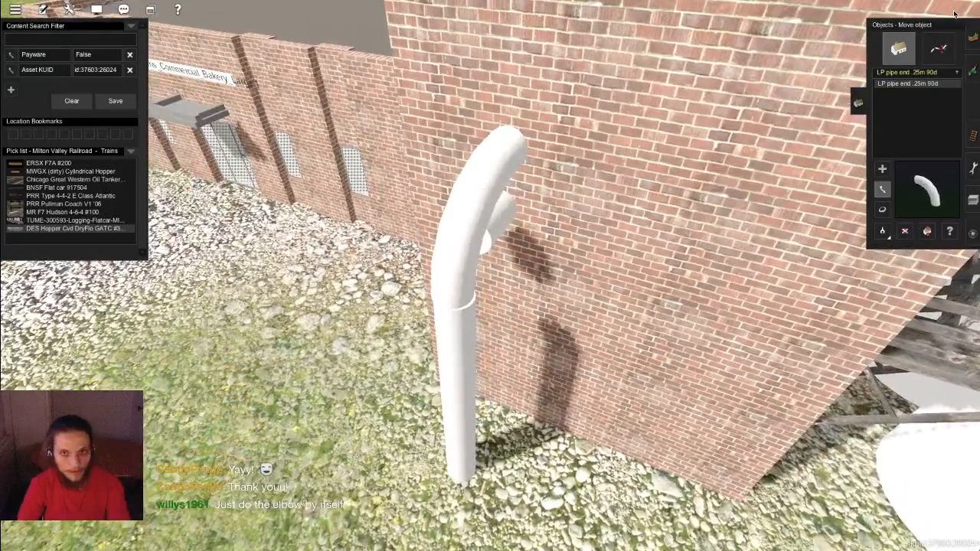
pyautogui.click(939, 49)
pyautogui.click(464, 465)
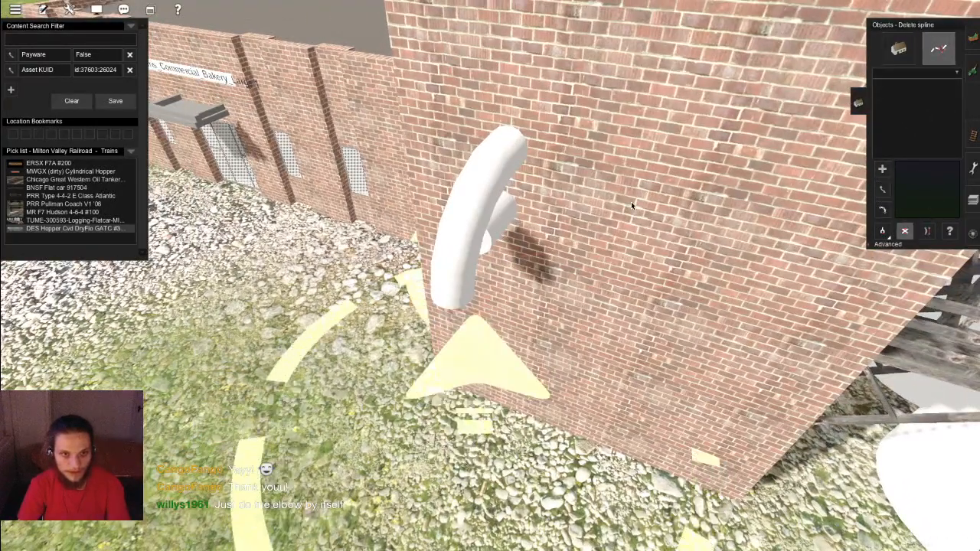
pyautogui.click(515, 205)
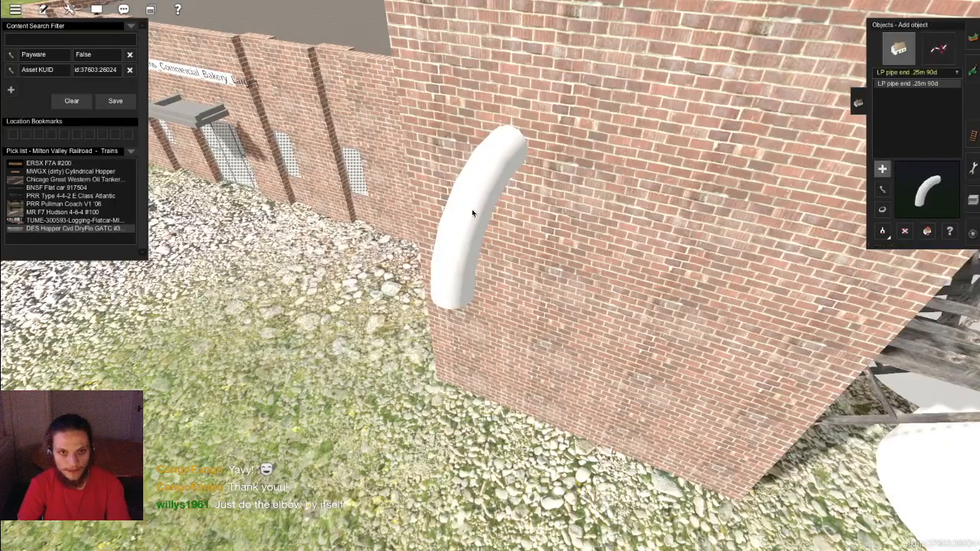
# Step: Lower the remaining pipe end at the brick tower's front wall to about 0.10 m above the ground
pyautogui.press('m')
pyautogui.moveTo(472, 211); pyautogui.dragTo(456, 277)
pyautogui.moveTo(459, 456); pyautogui.dragTo(520, 298)
pyautogui.hotkey('ctrl', 'y')
pyautogui.rightClick(572, 238)
pyautogui.scroll(3, 553, 253)
pyautogui.moveTo(553, 253); pyautogui.dragTo(529, 275, button='right')
pyautogui.moveTo(527, 273); pyautogui.dragTo(499, 295)
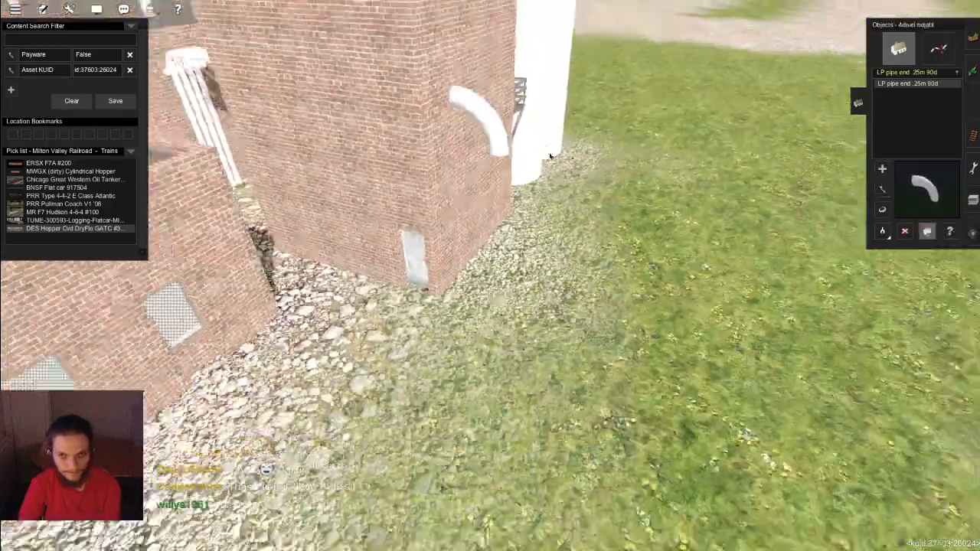
pyautogui.click(926, 232)
pyautogui.press('Down')
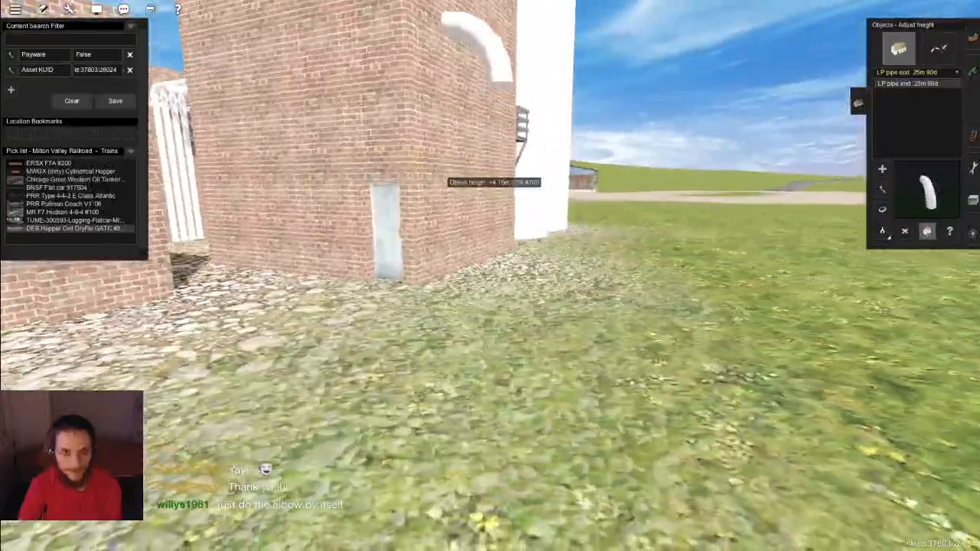
pyautogui.press('Right')
pyautogui.press('Right')
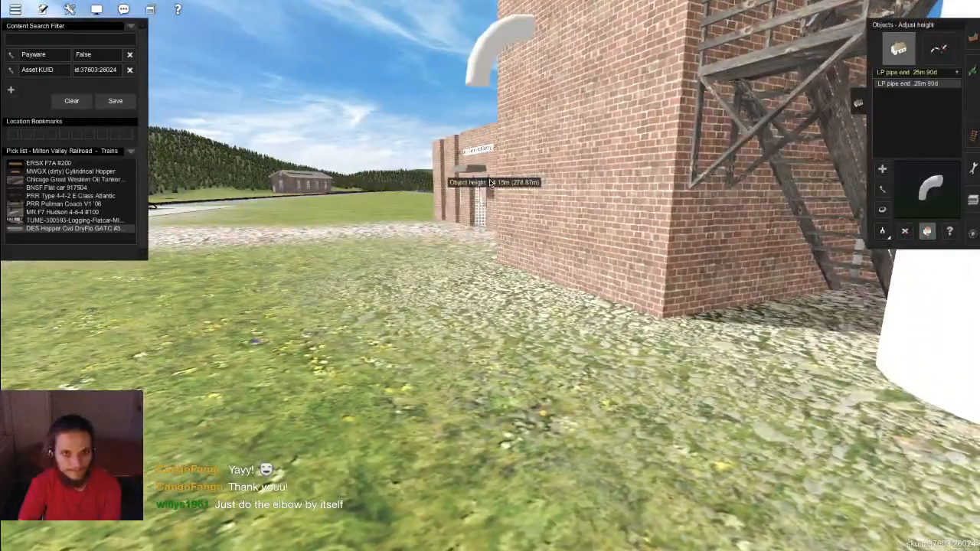
pyautogui.scroll(-4, 491, 183)
pyautogui.moveTo(853, 328); pyautogui.dragTo(413, 177, button='right')
pyautogui.scroll(4, 436, 219)
pyautogui.scroll(-3, 459, 138)
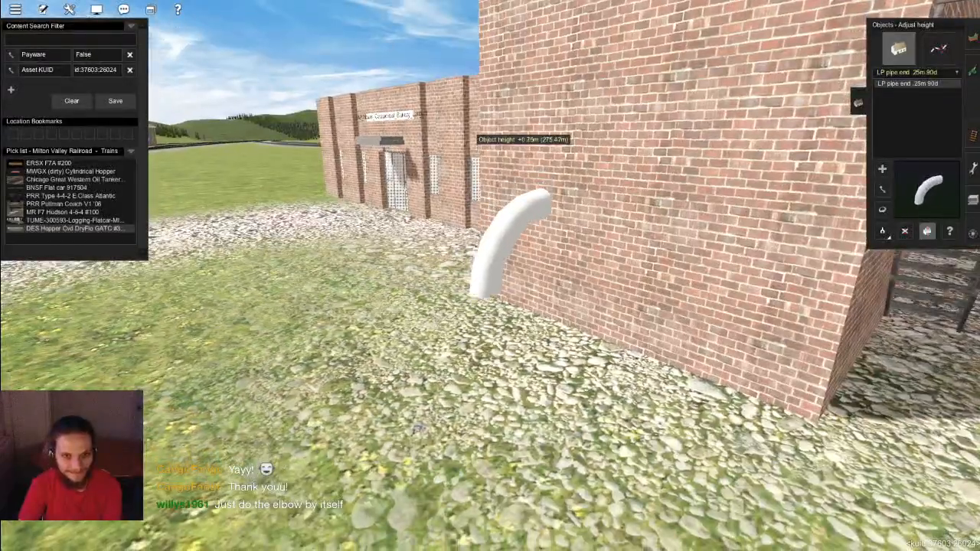
pyautogui.moveTo(497, 238); pyautogui.dragTo(498, 264)
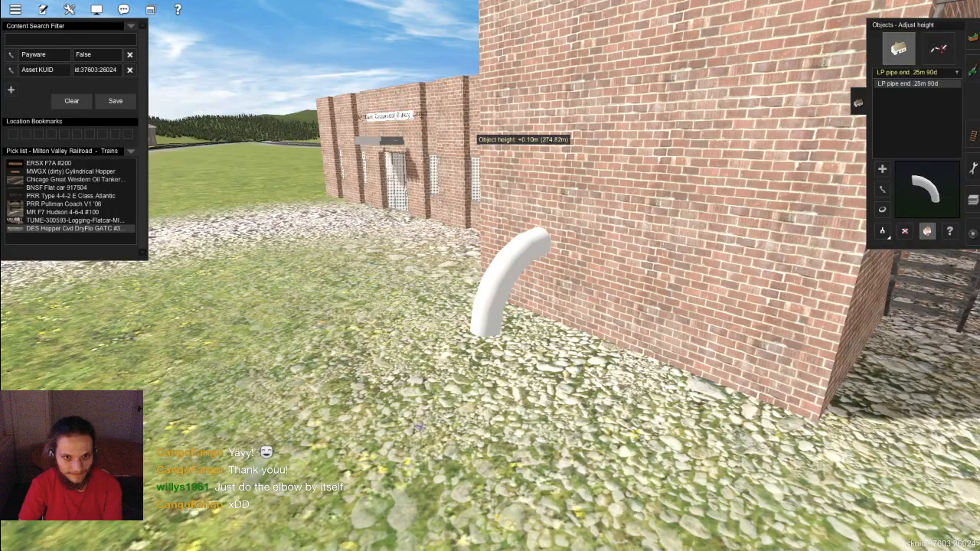
# Step: Move the lowered pipe end along the tower's front wall to the corner nearest the silos
pyautogui.moveTo(534, 149); pyautogui.dragTo(946, 197, button='right')
pyautogui.scroll(-10, 536, 299)
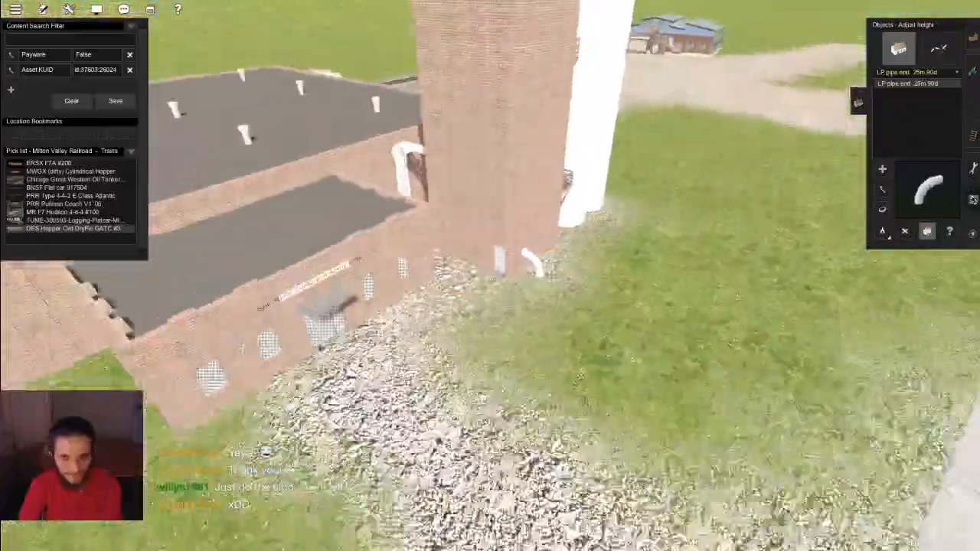
pyautogui.scroll(10, 516, 288)
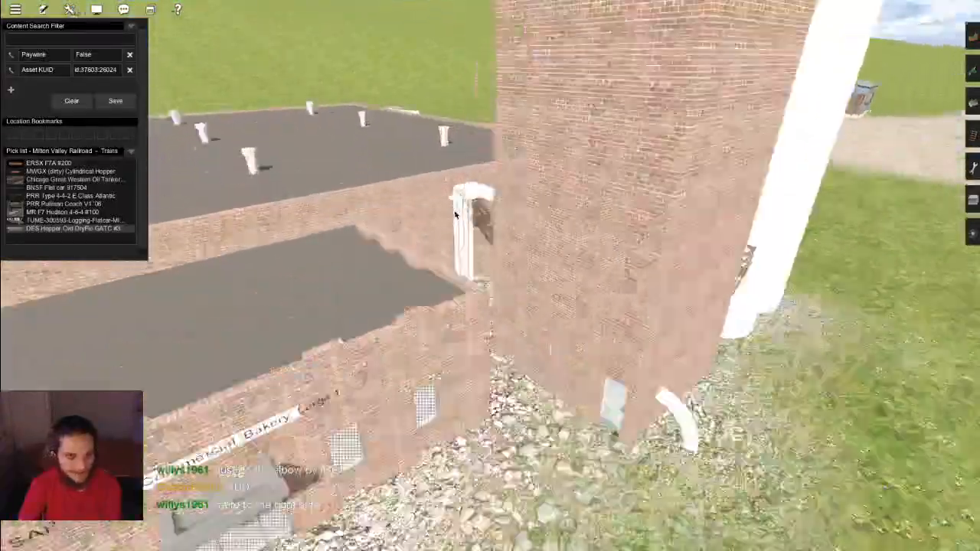
pyautogui.moveTo(454, 215); pyautogui.dragTo(674, 503, button='right')
pyautogui.press('Left')
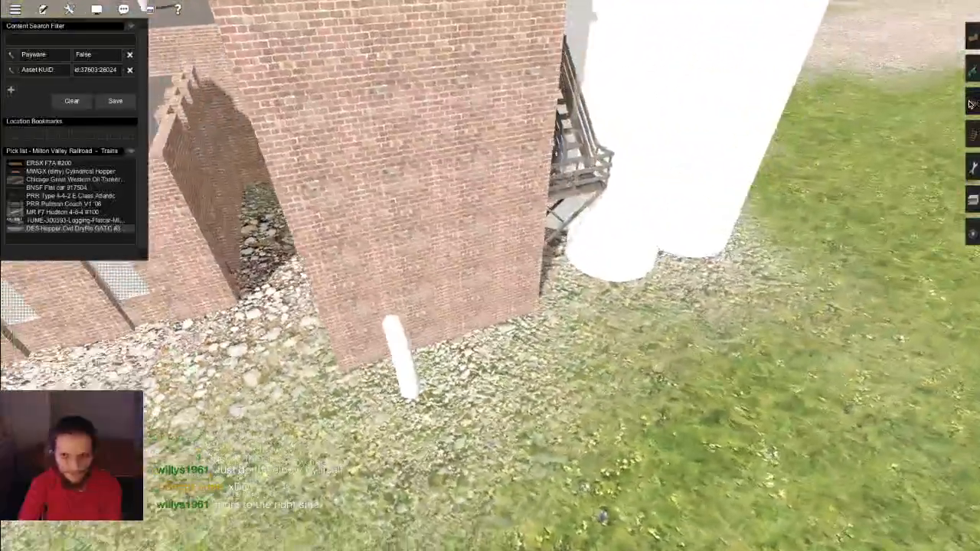
pyautogui.click(970, 102)
pyautogui.click(882, 189)
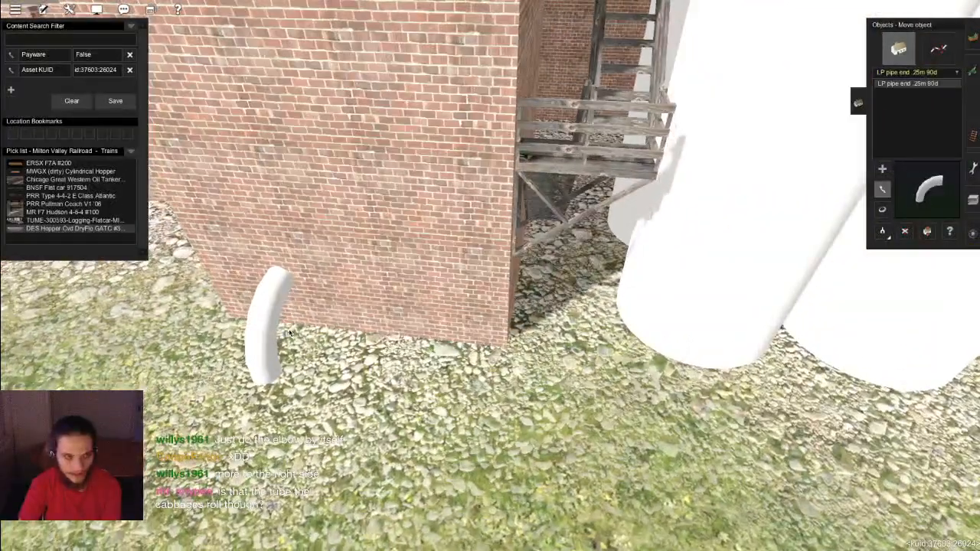
pyautogui.moveTo(265, 323); pyautogui.dragTo(436, 346)
pyautogui.press('Right')
pyautogui.press('Down')
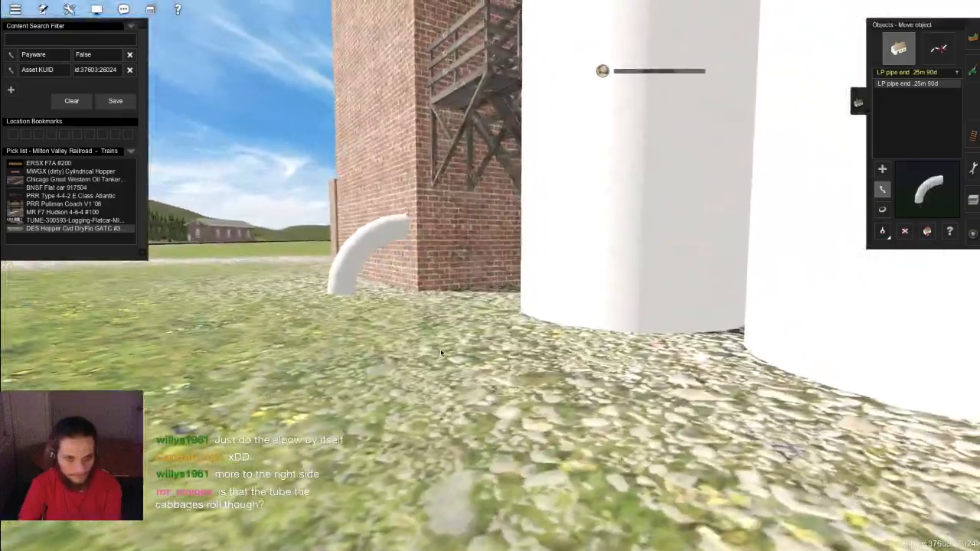
pyautogui.press('Left')
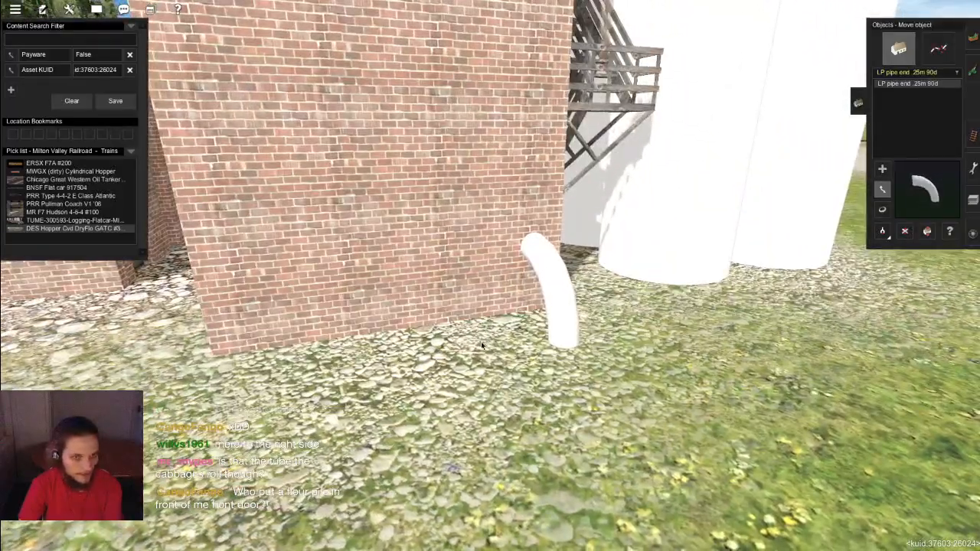
# Step: Examine the unloading hoses on the concrete pad beside the hopper cars
pyautogui.scroll(-6, 543, 332)
pyautogui.rightClick(494, 321)
pyautogui.press('Up')
pyautogui.press('Left')
pyautogui.scroll(4, 472, 278)
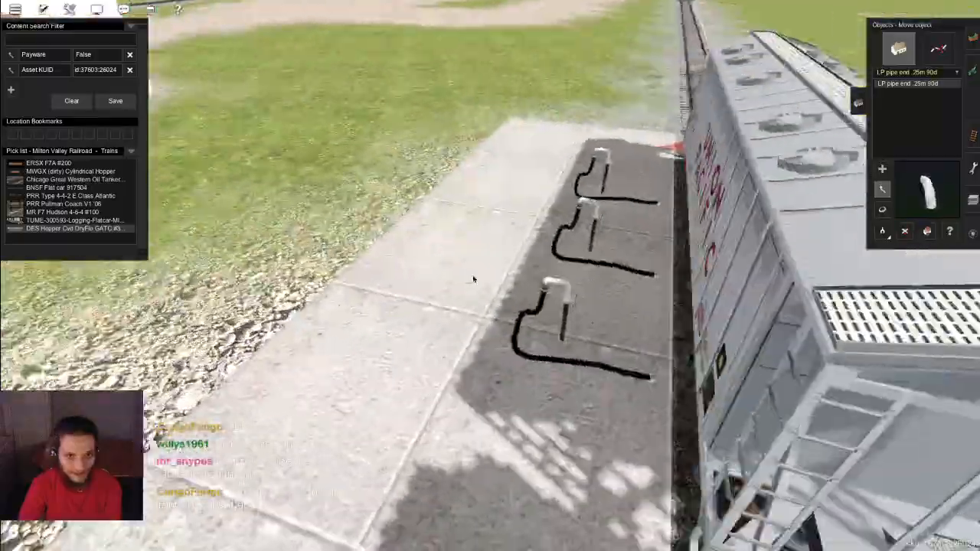
pyautogui.press('Down')
pyautogui.press('Right')
pyautogui.scroll(-3, 561, 311)
pyautogui.rightClick(561, 312)
pyautogui.press('Left')
pyautogui.scroll(-3, 464, 304)
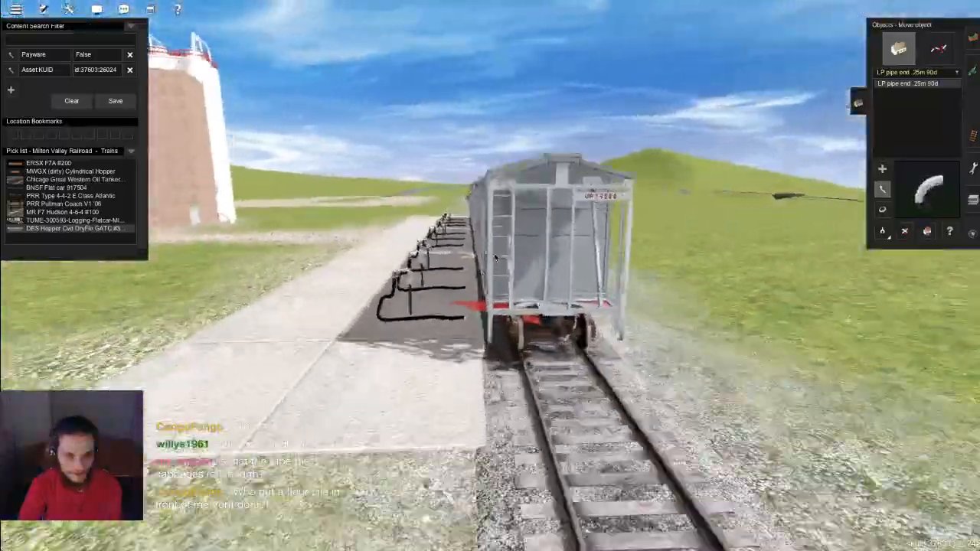
pyautogui.scroll(5, 471, 304)
# Step: Survey the whole route layout from map height and return to the bakery site
pyautogui.scroll(-10, 479, 303)
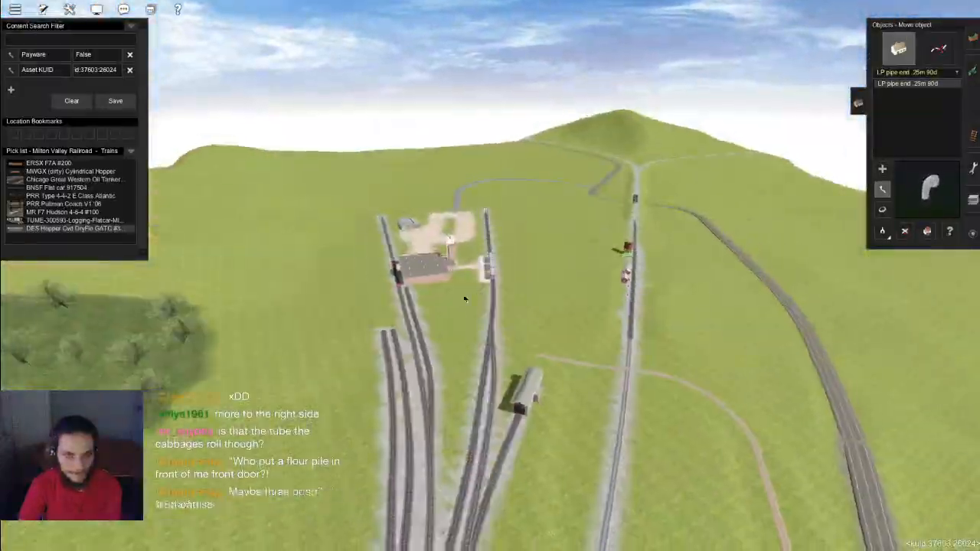
pyautogui.scroll(-15, 472, 302)
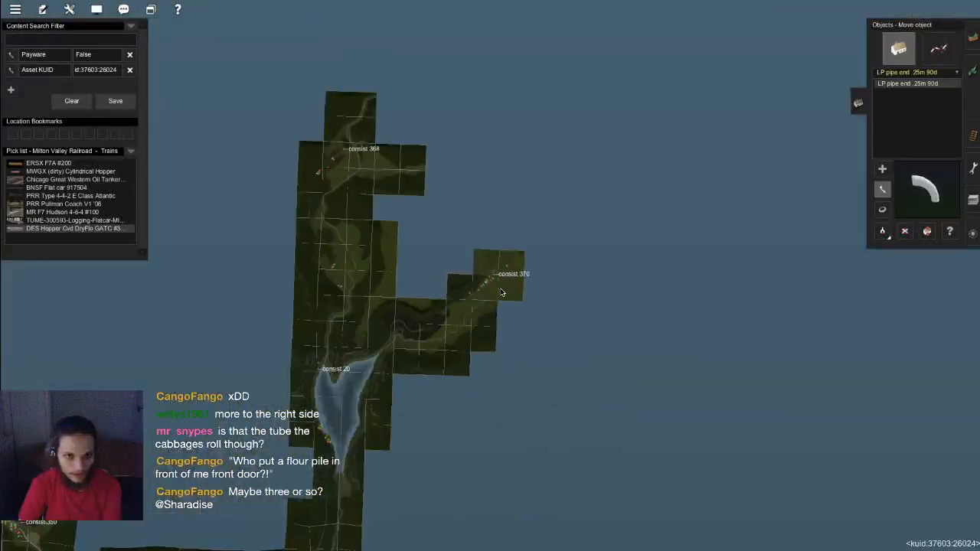
pyautogui.scroll(-3, 503, 276)
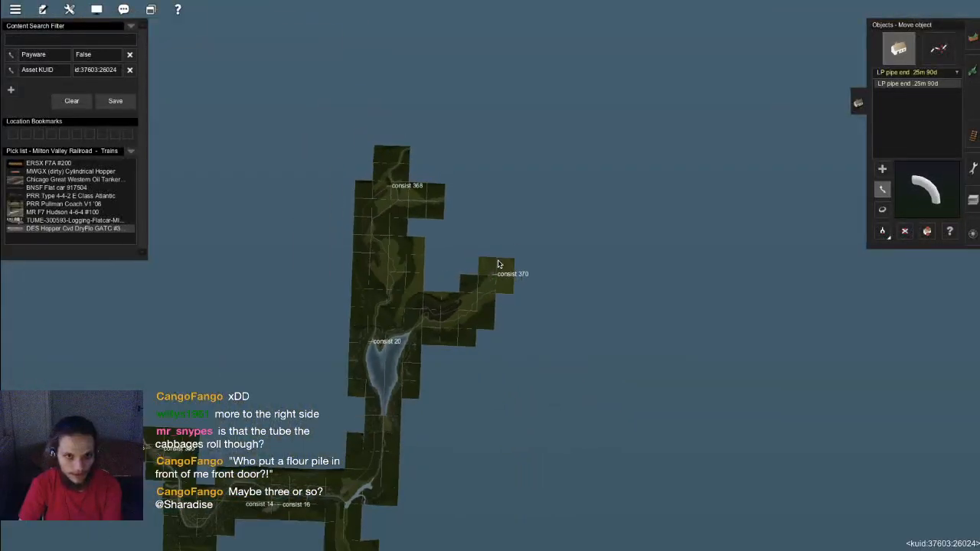
pyautogui.scroll(-3, 488, 291)
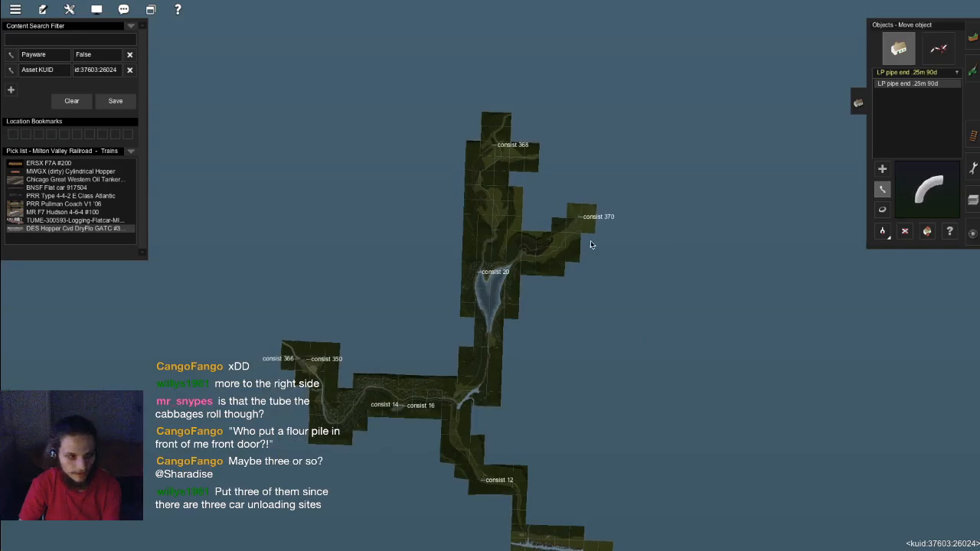
pyautogui.scroll(12, 583, 243)
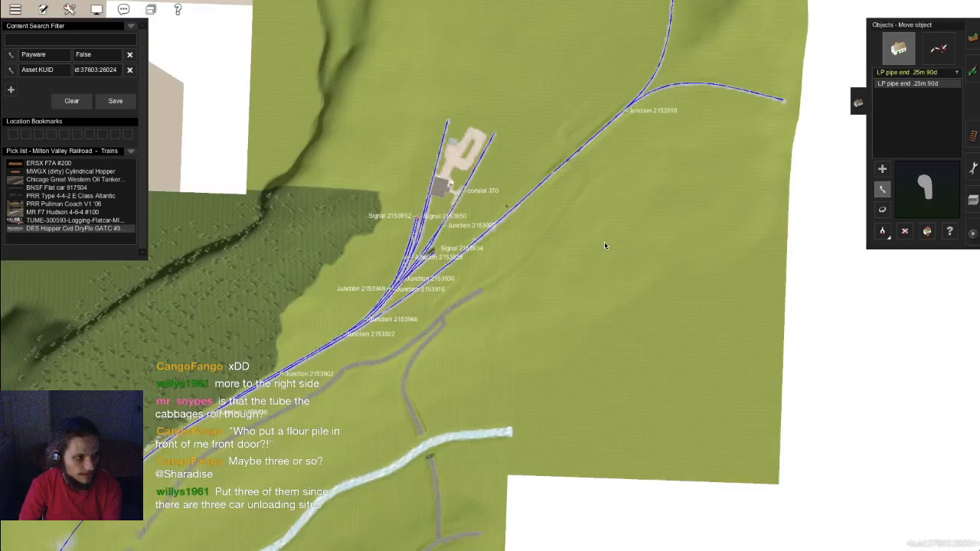
pyautogui.scroll(10, 604, 245)
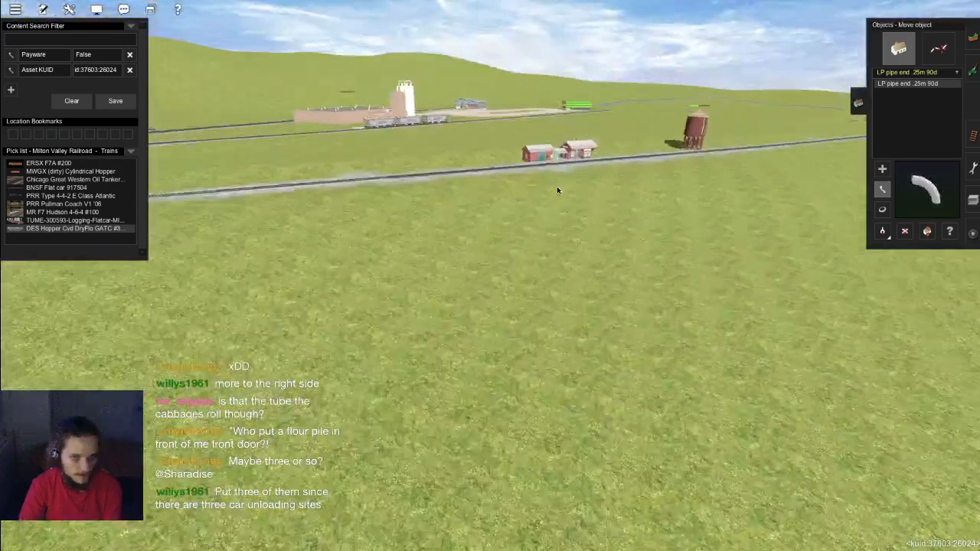
pyautogui.rightClick(562, 208)
pyautogui.rightClick(430, 200)
pyautogui.scroll(3, 498, 253)
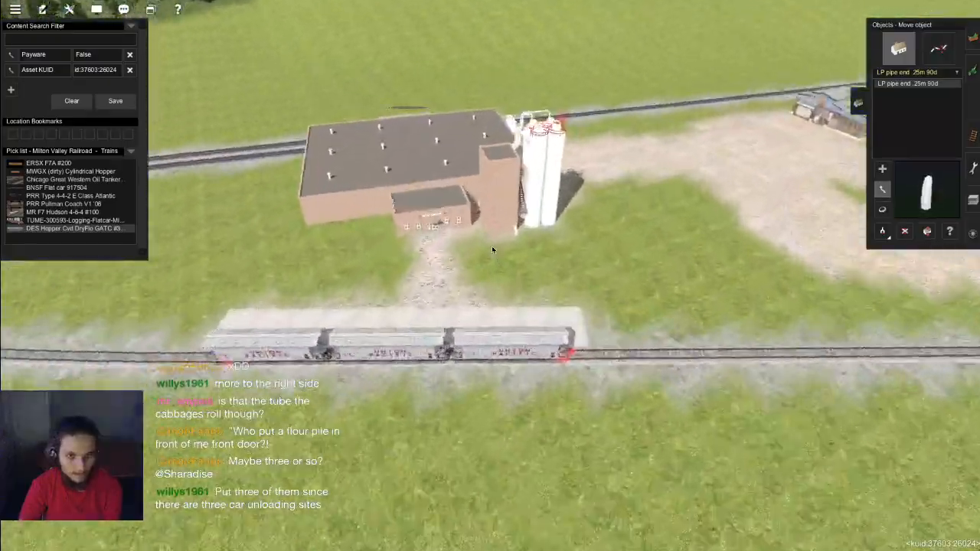
# Step: Place a second LP pipe end .25m 90d and align it parallel beside the first, curving into the tower wall
pyautogui.scroll(10, 491, 250)
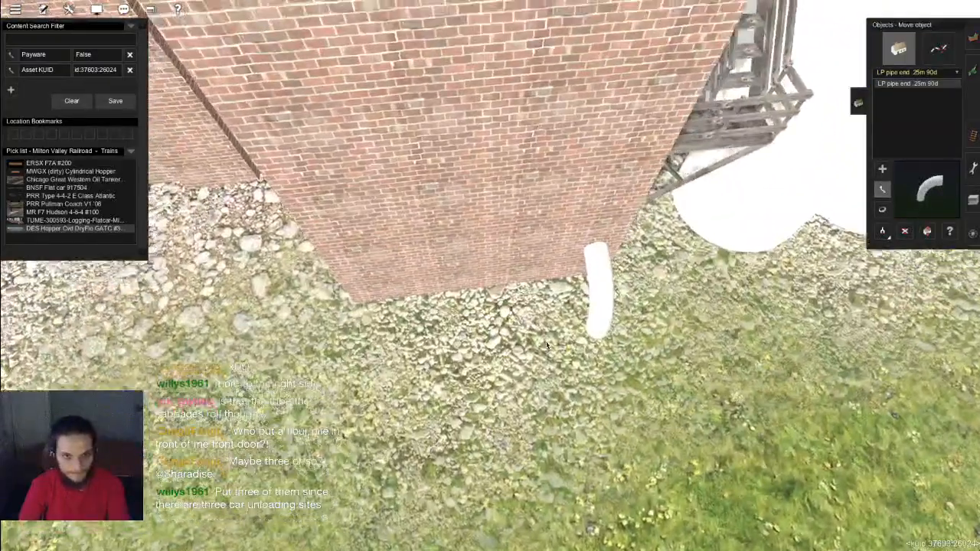
pyautogui.press('a')
pyautogui.click(499, 332)
pyautogui.press('r')
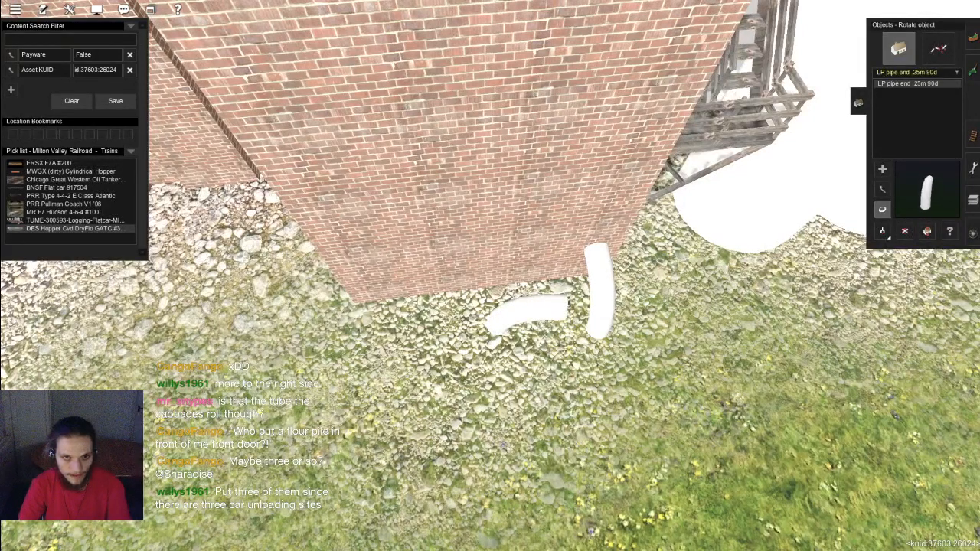
pyautogui.moveTo(553, 324); pyautogui.dragTo(552, 324)
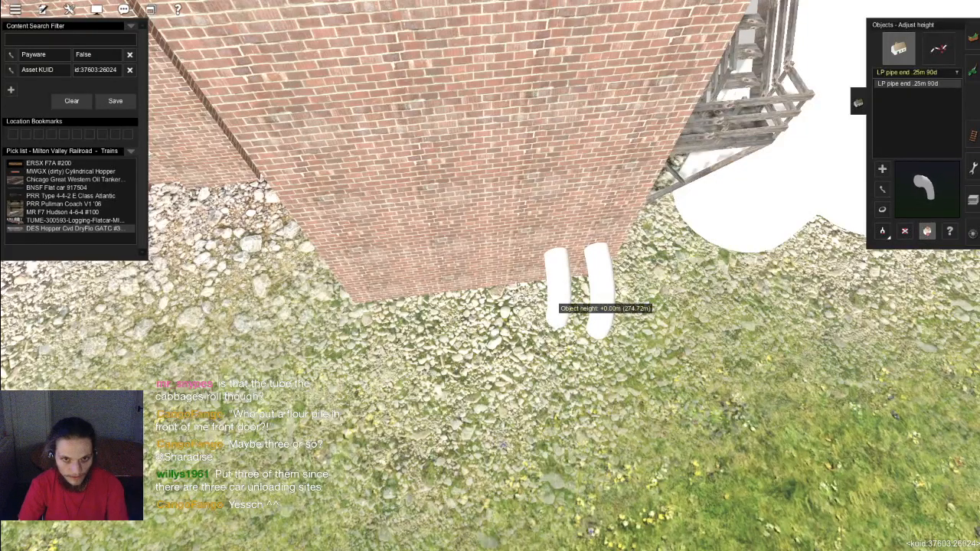
pyautogui.moveTo(567, 301); pyautogui.dragTo(566, 305)
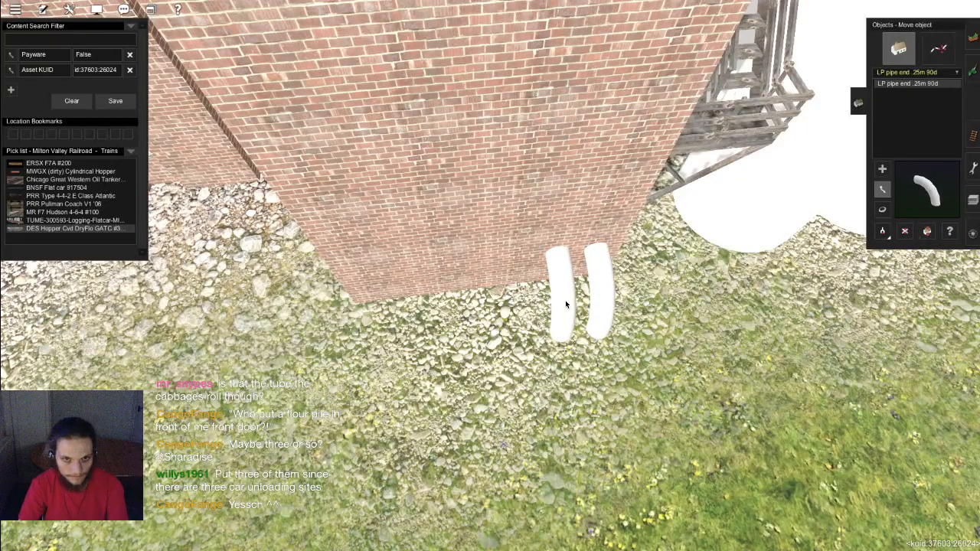
# Step: Add a third LP pipe end .25m 90d, rotated and positioned to complete an evenly spaced row along the tower wall
pyautogui.press('c')
pyautogui.click(464, 384)
pyautogui.press('r')
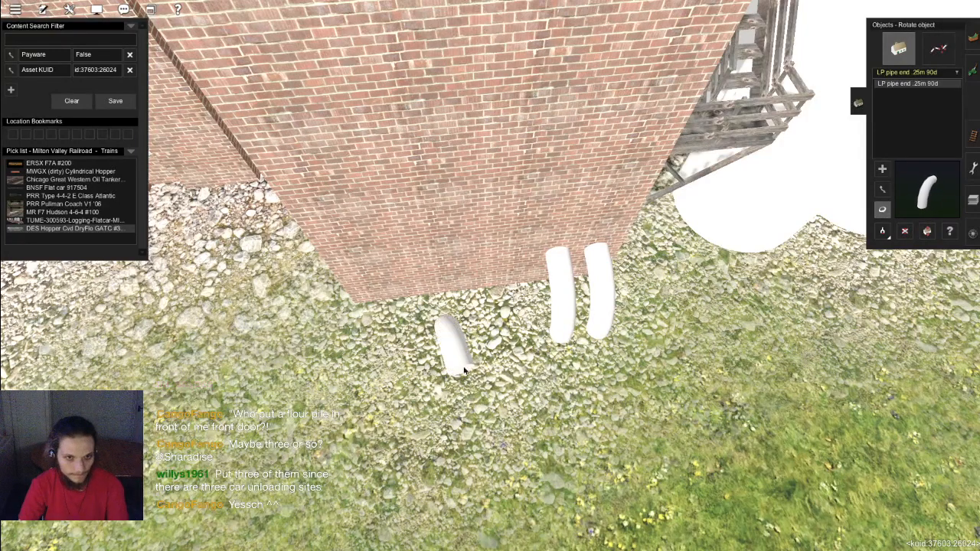
pyautogui.moveTo(456, 372); pyautogui.dragTo(463, 371)
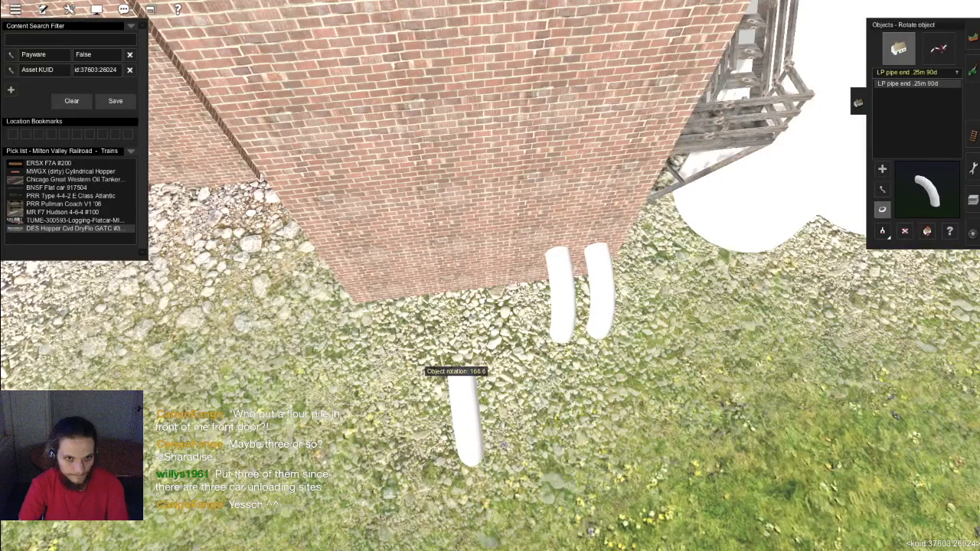
pyautogui.moveTo(499, 296); pyautogui.dragTo(506, 269)
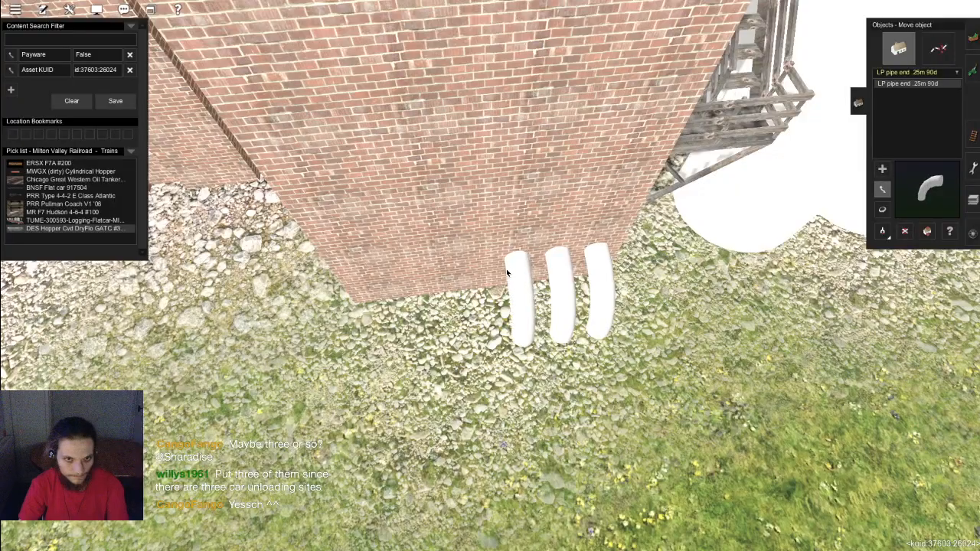
pyautogui.moveTo(506, 268); pyautogui.dragTo(511, 334, button='right')
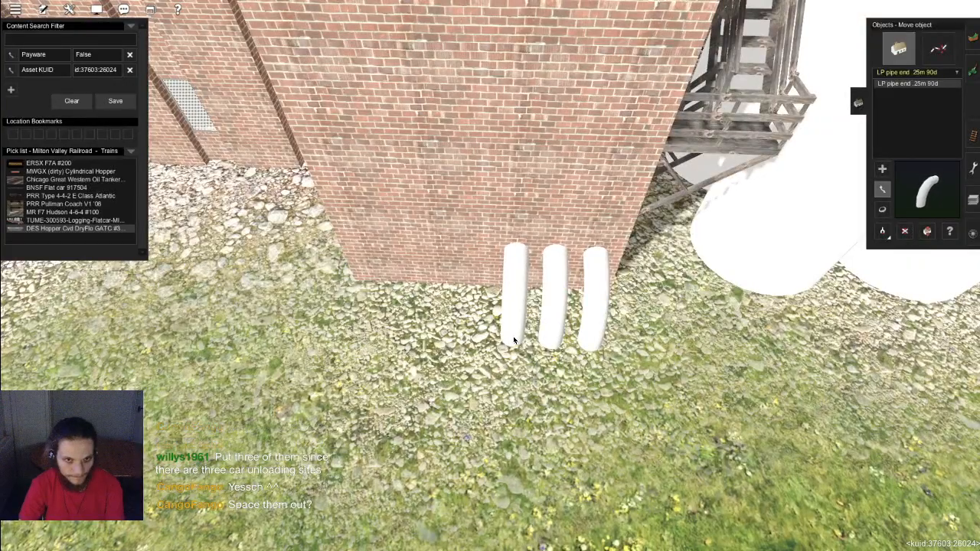
pyautogui.moveTo(526, 388); pyautogui.dragTo(545, 341, button='right')
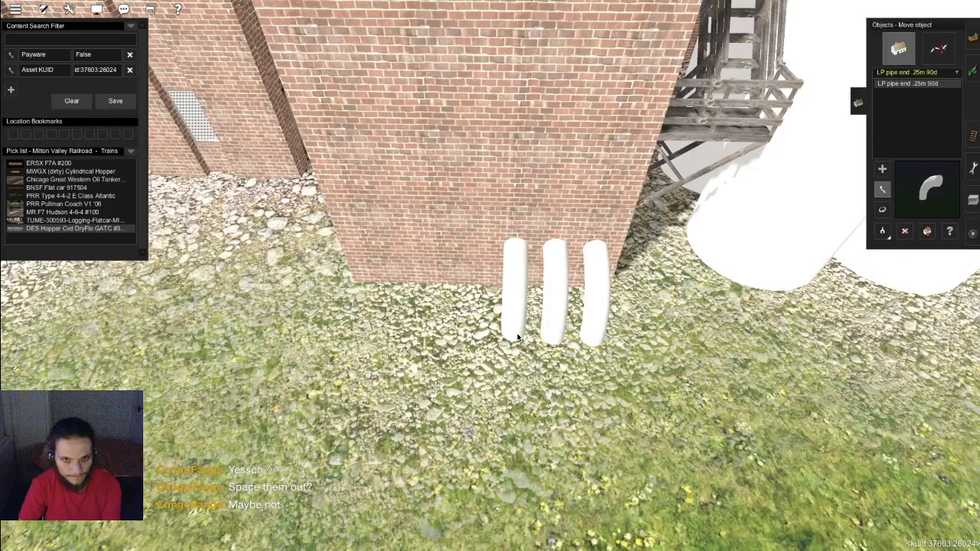
# Step: Inspect the three pipe ends at the tower wall and their relation to the silos and the hopper car unloading pad
pyautogui.moveTo(515, 335); pyautogui.dragTo(525, 343, button='right')
pyautogui.scroll(-10, 523, 341)
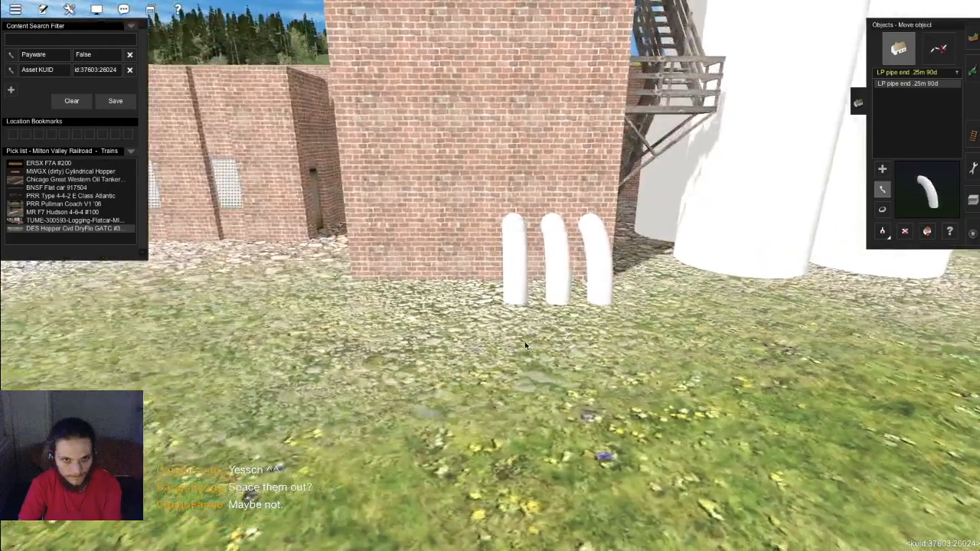
pyautogui.scroll(-3, 481, 285)
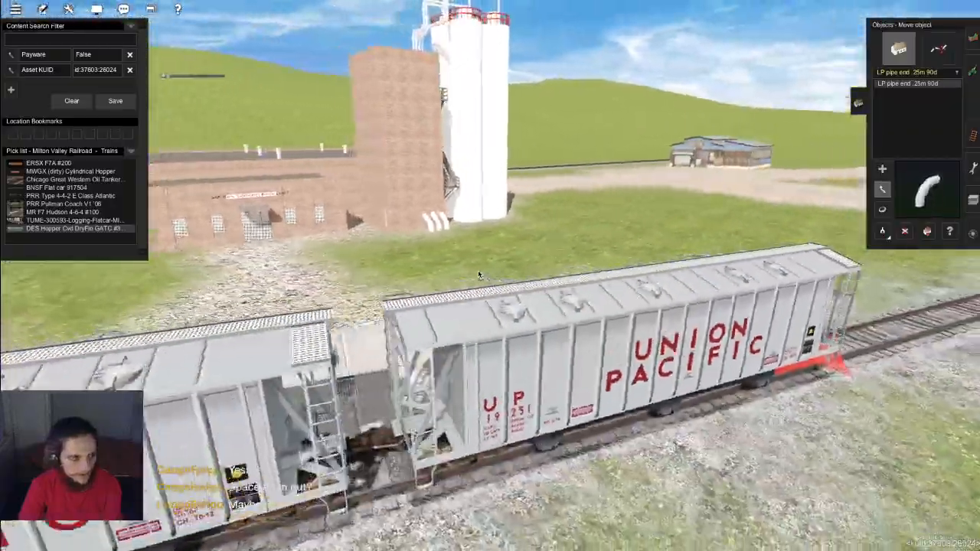
pyautogui.scroll(10, 478, 264)
pyautogui.scroll(-10, 470, 273)
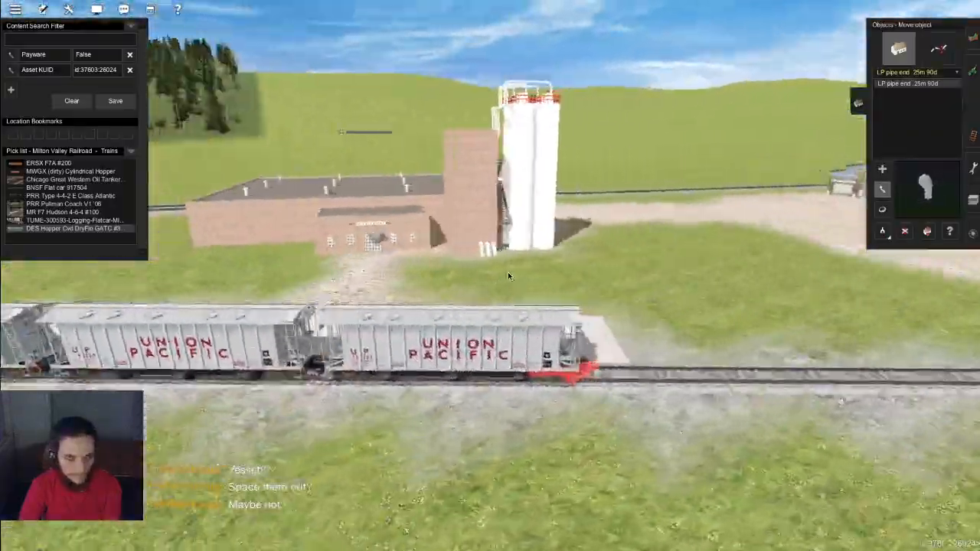
pyautogui.moveTo(507, 272); pyautogui.dragTo(486, 284, button='right')
pyautogui.scroll(5, 494, 269)
pyautogui.scroll(-5, 483, 280)
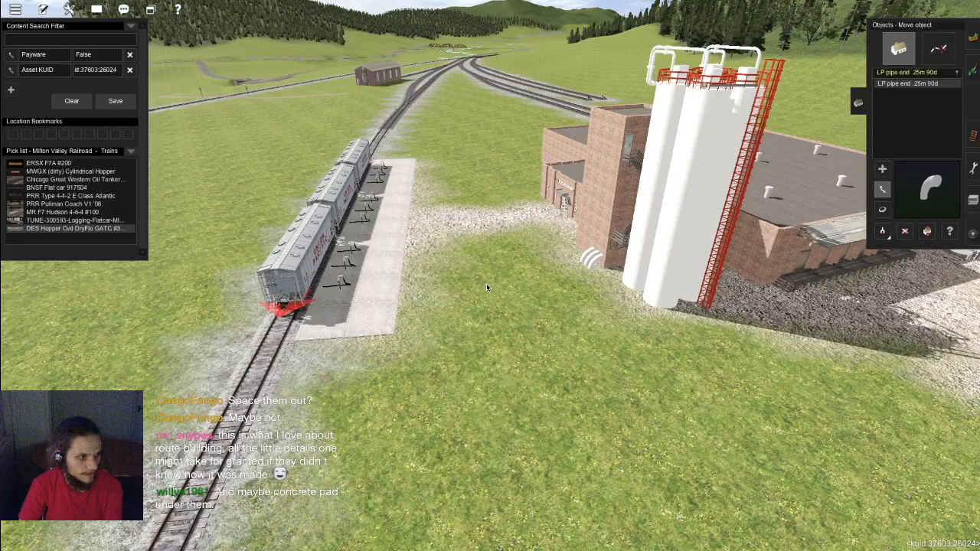
# Step: Save the route with the completed row of pipe ends
pyautogui.moveTo(486, 287); pyautogui.dragTo(487, 288, button='right')
pyautogui.hotkey('ctrl', 's')
pyautogui.press('Return')
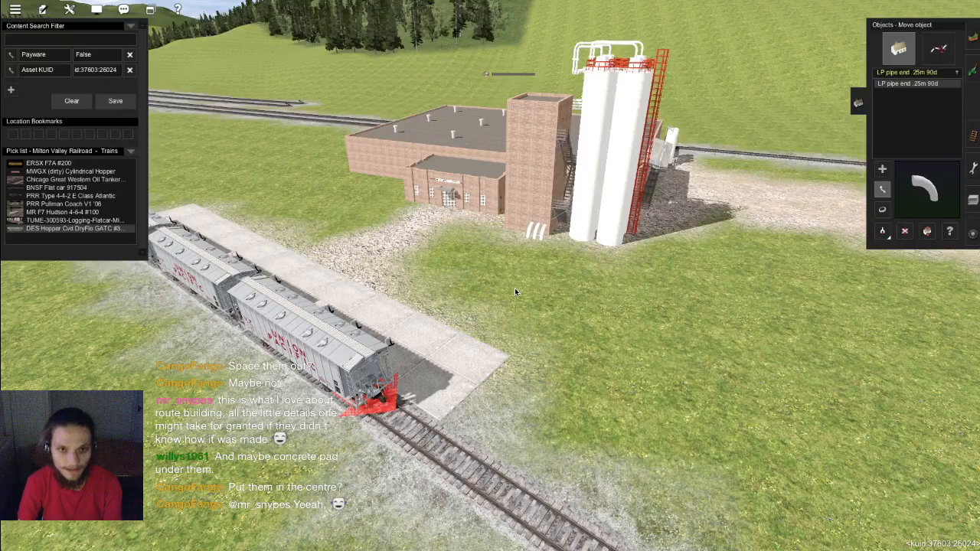
# Step: Switch to adding spline objects and apply the Today filter so only recently installed or modified splines are listed
pyautogui.scroll(-5, 537, 284)
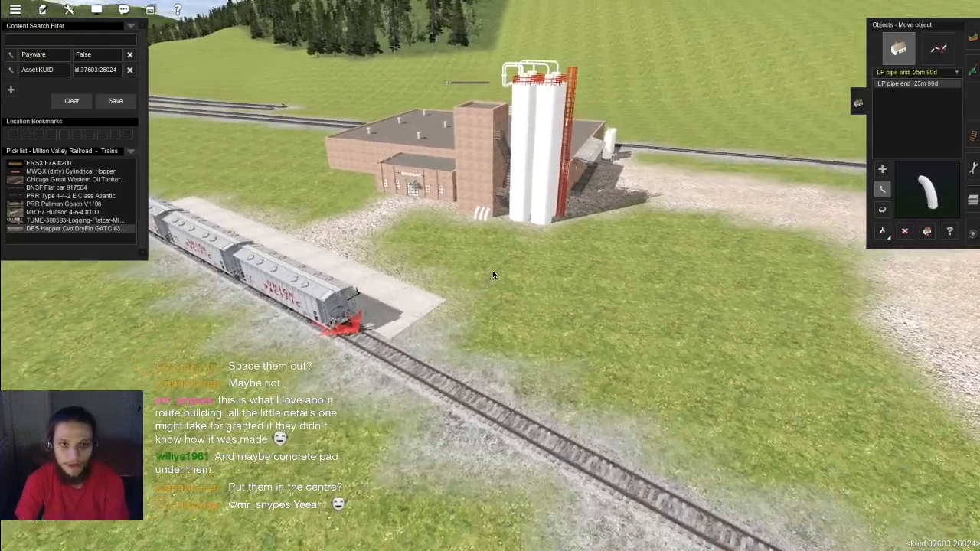
pyautogui.moveTo(508, 241); pyautogui.dragTo(605, 283, button='right')
pyautogui.scroll(-3, 605, 283)
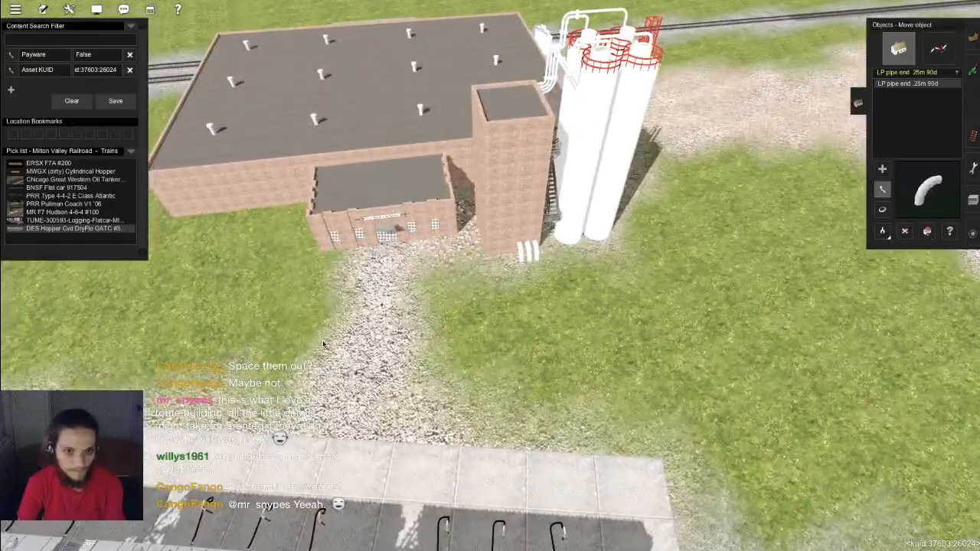
pyautogui.moveTo(383, 329); pyautogui.dragTo(505, 295, button='right')
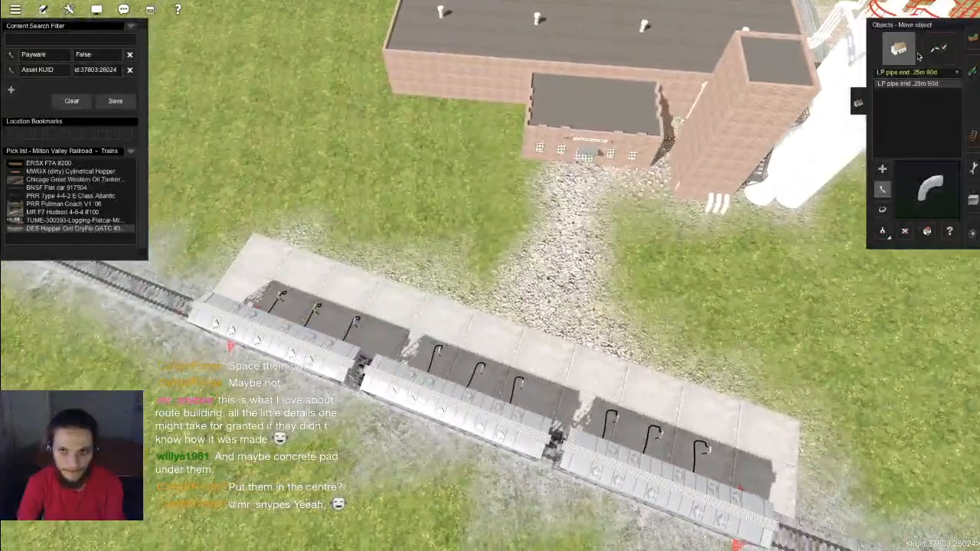
pyautogui.click(930, 48)
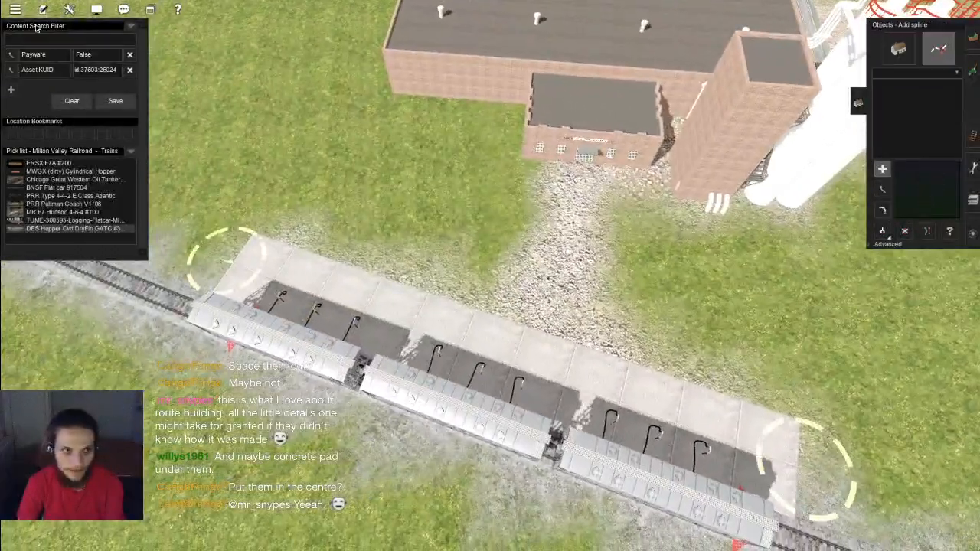
pyautogui.click(131, 26)
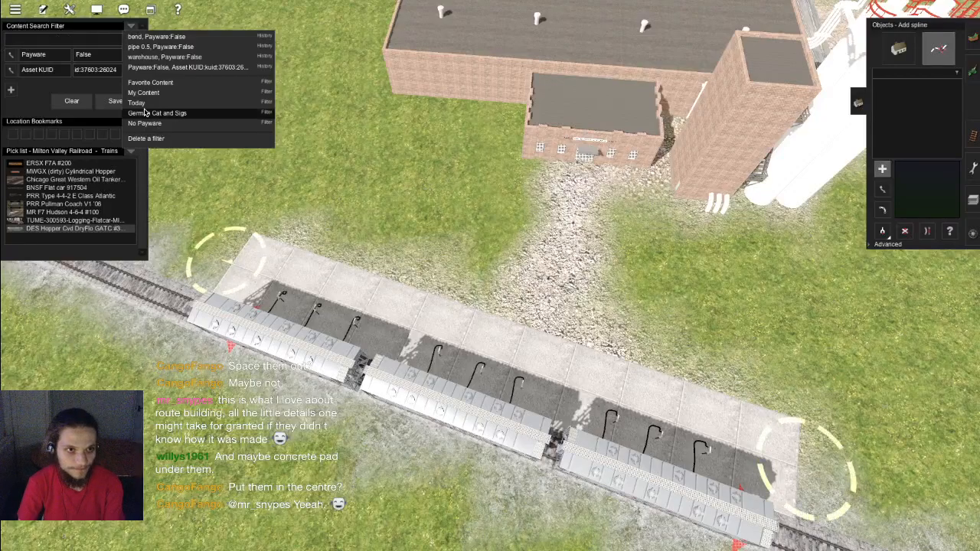
pyautogui.click(144, 103)
# Step: Lay a Treadway Wide Concrete Drive spline at the brick tower's base and reposition it along the wall beneath the pipe ends and silos
pyautogui.moveTo(562, 334); pyautogui.dragTo(490, 122, button='right')
pyautogui.click(493, 214)
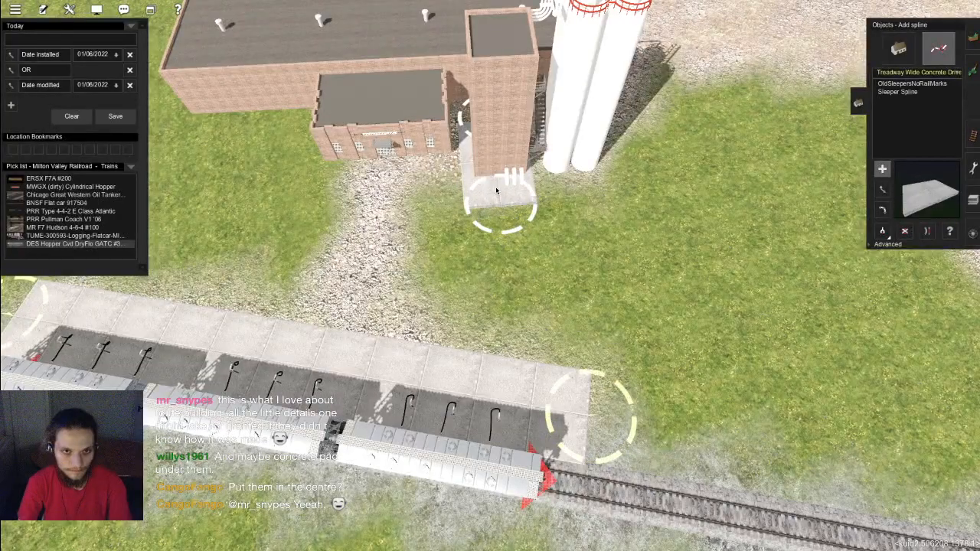
pyautogui.press('m')
pyautogui.scroll(3, 495, 187)
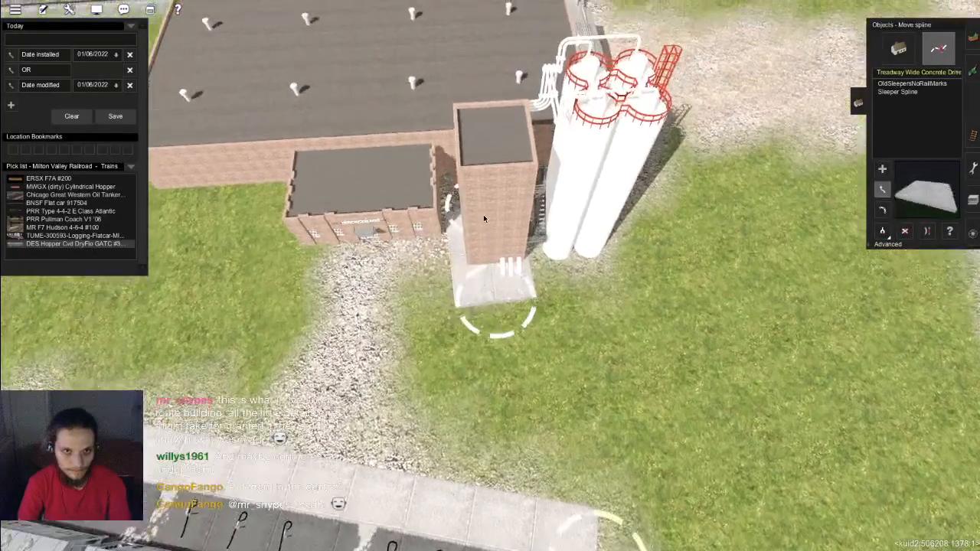
pyautogui.moveTo(483, 218); pyautogui.dragTo(472, 278)
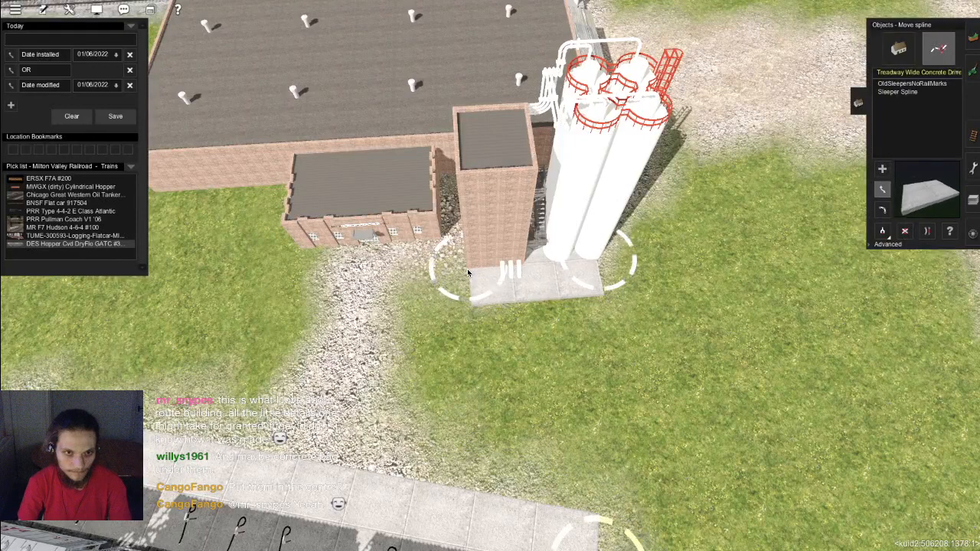
# Step: Lower the concrete slab's vertex beside the silos to a height of about 274.51 m
pyautogui.rightClick(594, 262)
pyautogui.press('Left')
pyautogui.scroll(3, 528, 283)
pyautogui.press('Down')
pyautogui.scroll(2, 506, 286)
pyautogui.scroll(2, 506, 286)
pyautogui.press('Up')
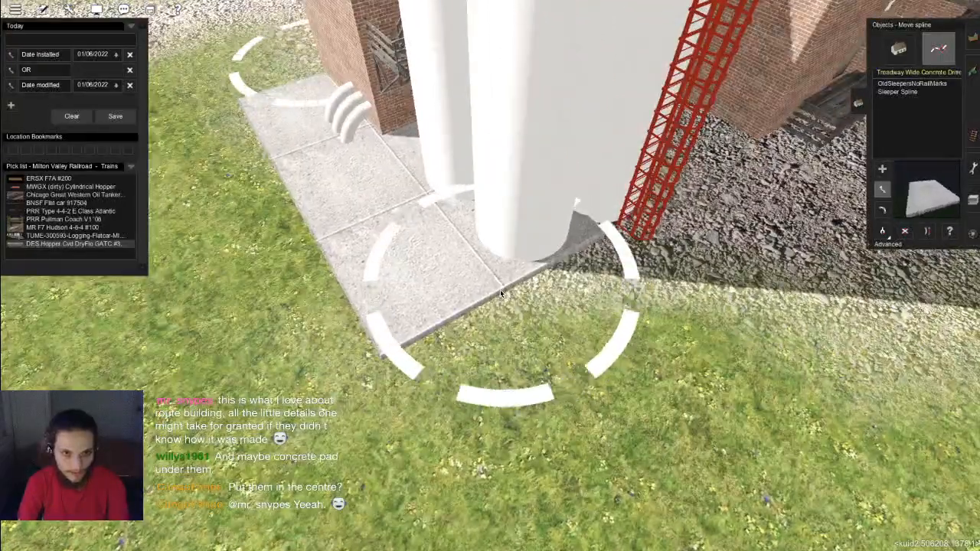
pyautogui.click(889, 244)
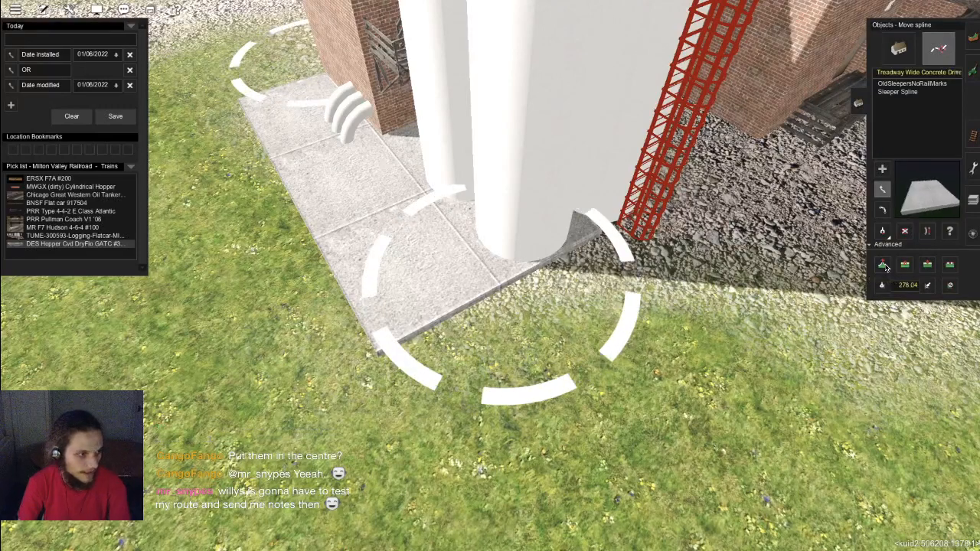
pyautogui.click(884, 265)
pyautogui.moveTo(487, 272); pyautogui.dragTo(487, 297)
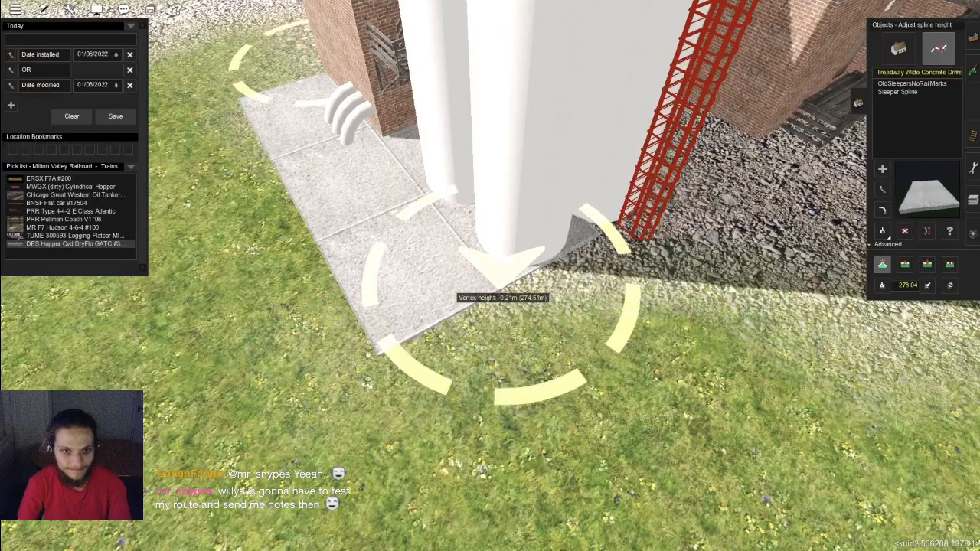
# Step: Lower the concrete slab's vertex at the tower corner to a height of about 274.43 m
pyautogui.rightClick(363, 166)
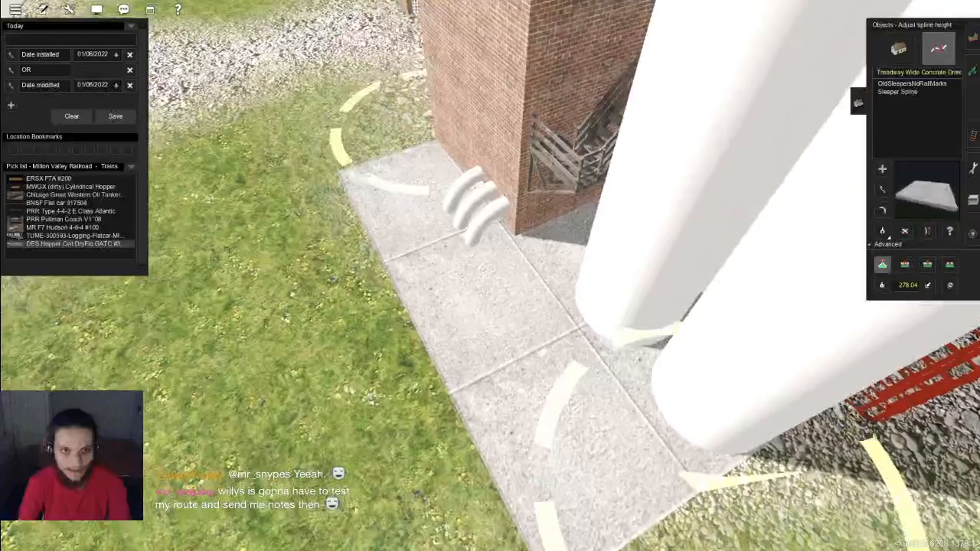
pyautogui.moveTo(428, 152)
pyautogui.mouseDown()
pyautogui.moveTo(428, 198)
pyautogui.moveTo(440, 163)
pyautogui.mouseUp()
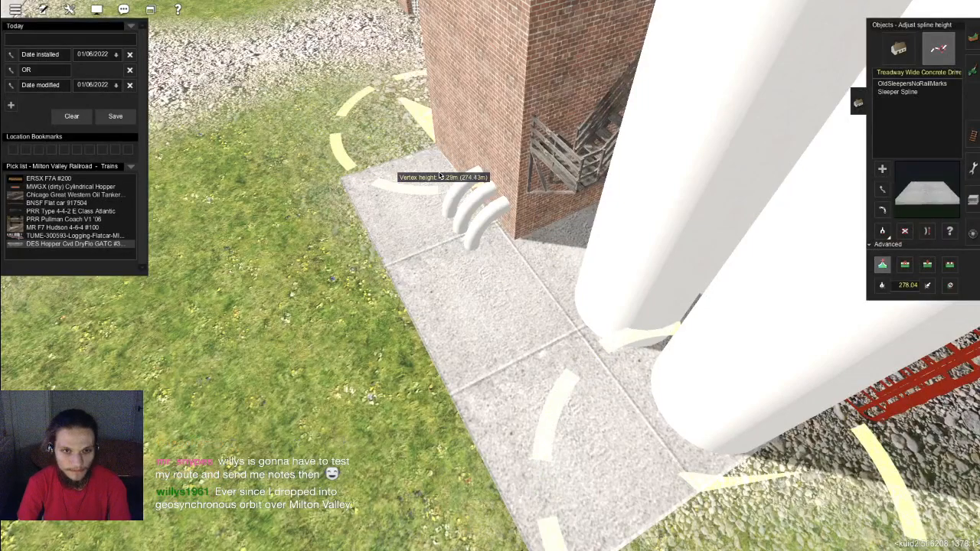
pyautogui.rightClick(461, 315)
# Step: Examine the concrete slab's fit against the ground, tower wall, pipe ends and silos
pyautogui.moveTo(472, 306); pyautogui.dragTo(472, 245, button='right')
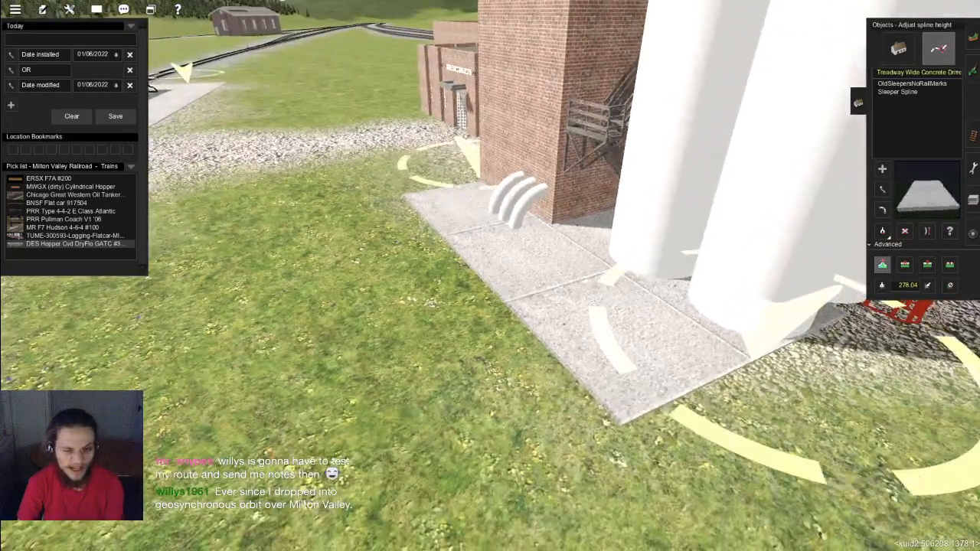
pyautogui.scroll(-3, 503, 303)
pyautogui.press('Up')
pyautogui.press('Right')
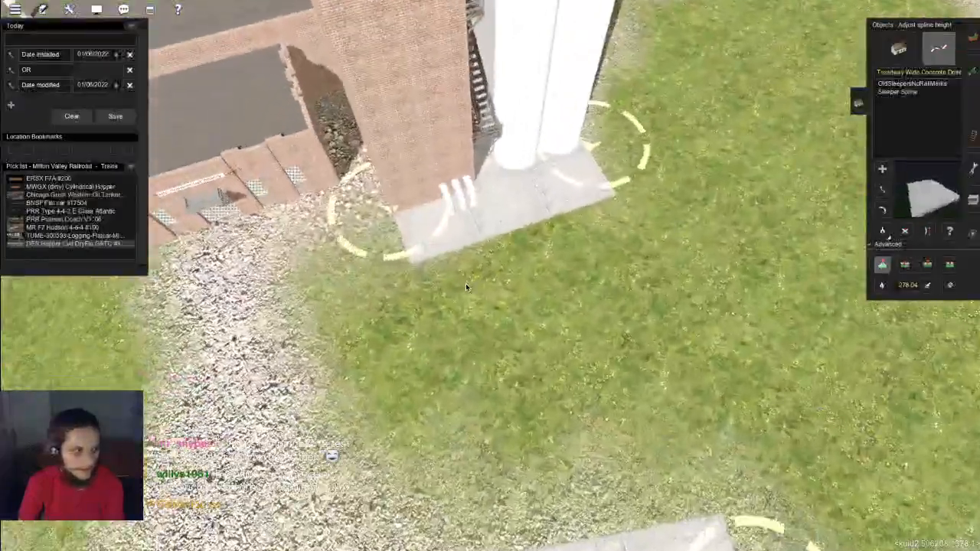
pyautogui.scroll(3, 483, 277)
pyautogui.press('Right')
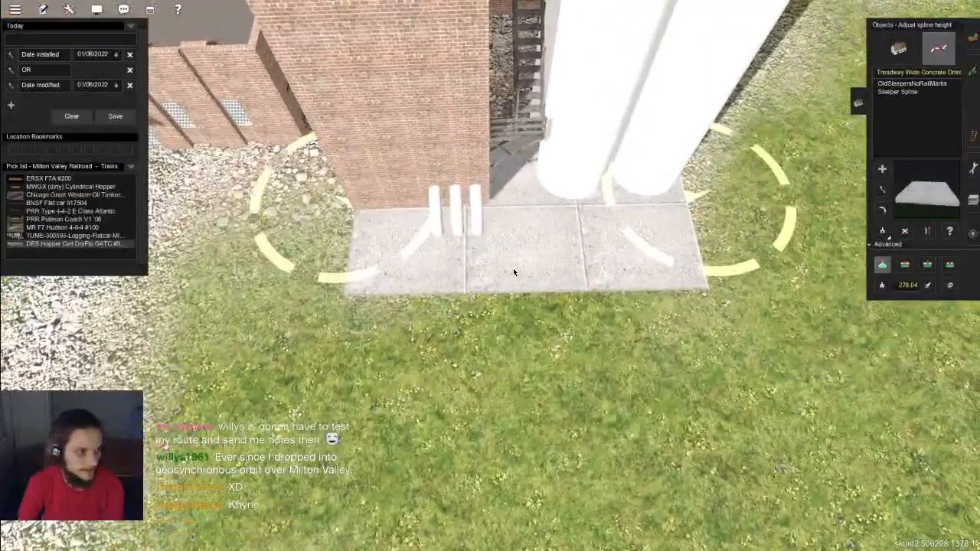
pyautogui.rightClick(477, 228)
pyautogui.press('m')
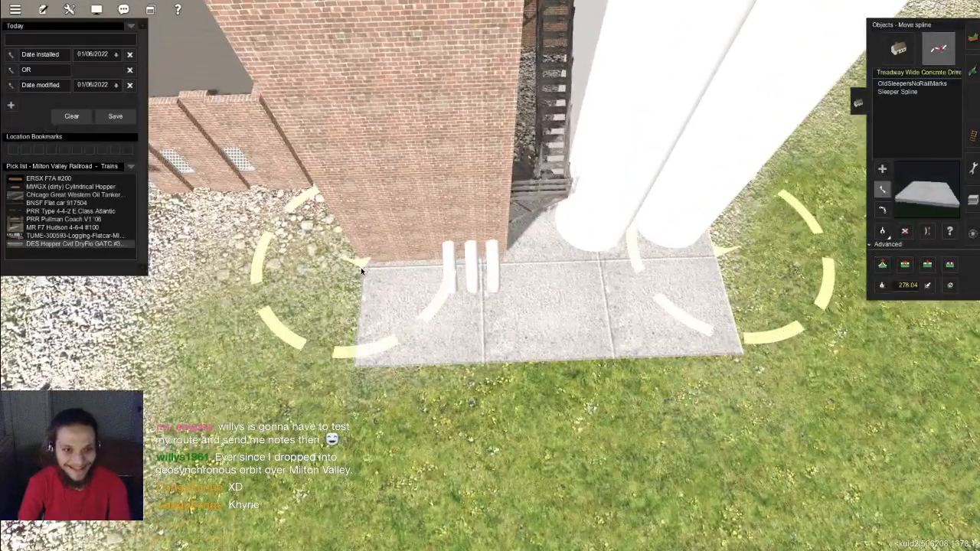
pyautogui.moveTo(334, 321); pyautogui.dragTo(960, 205, button='right')
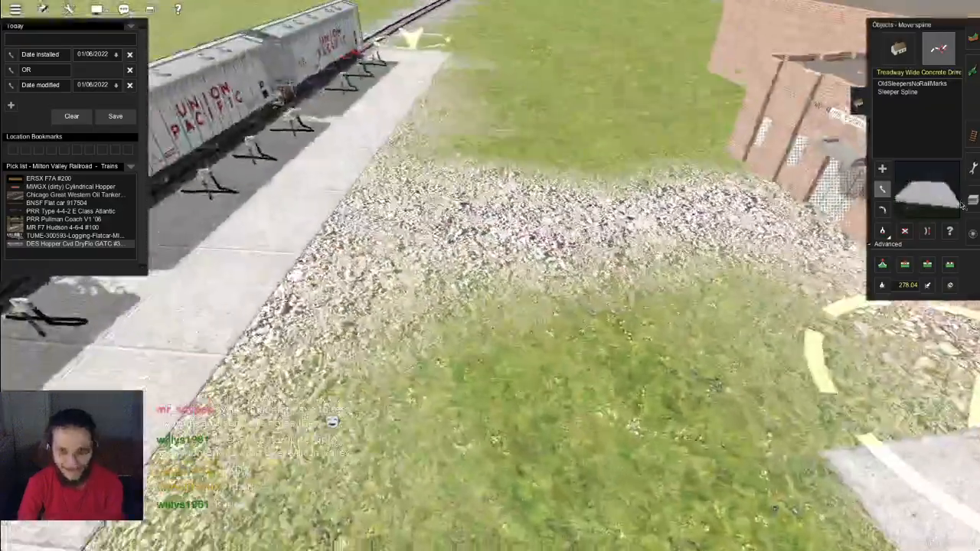
# Step: Survey the hopper cars, unloading pad, bakery and surrounding industrial site from a distance
pyautogui.click(968, 203)
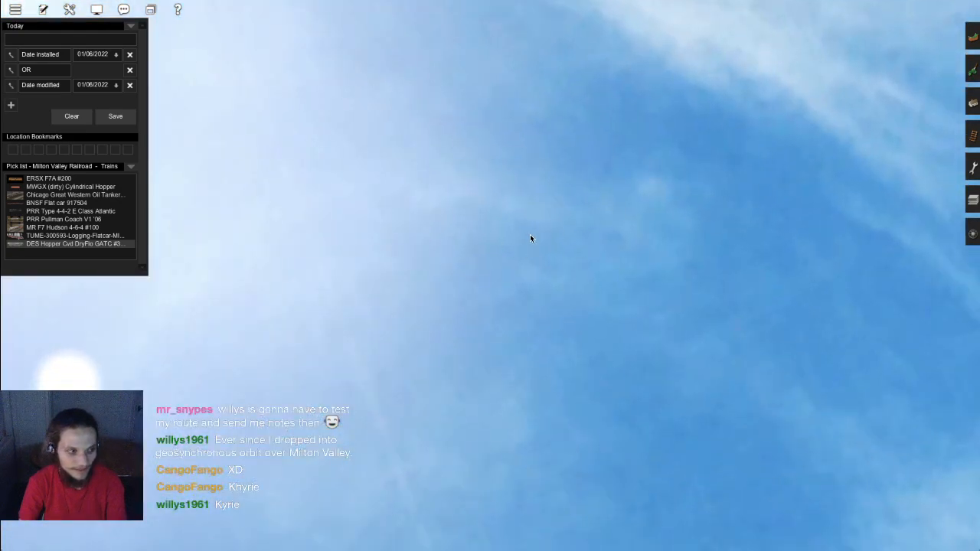
pyautogui.moveTo(529, 238); pyautogui.dragTo(559, 226, button='right')
pyautogui.press('4')
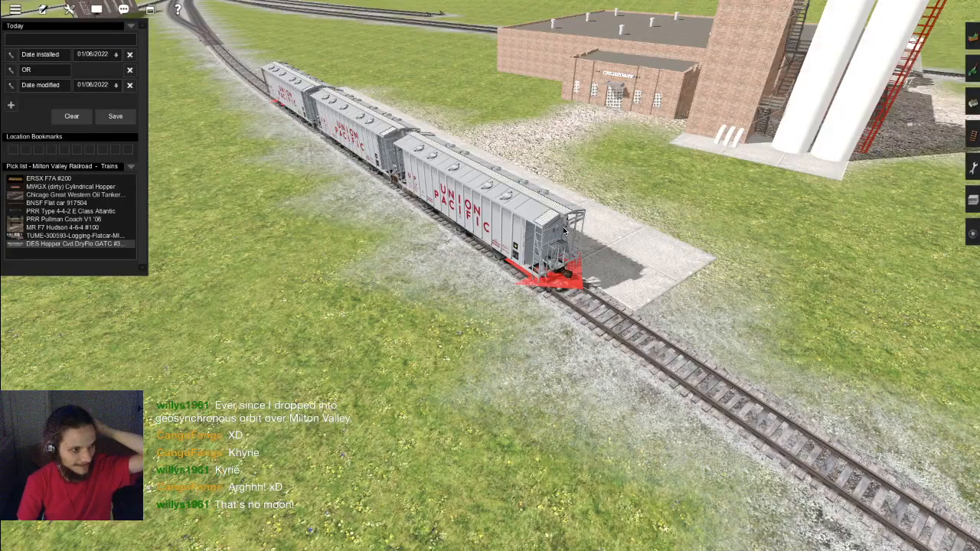
pyautogui.moveTo(629, 237); pyautogui.dragTo(535, 153, button='right')
pyautogui.scroll(-6, 527, 267)
pyautogui.scroll(-4, 509, 280)
# Step: Under the No Payware filter, pick up the SAM Tree Broadleaf 03 asset from the trees beside the curved track in town
pyautogui.click(970, 101)
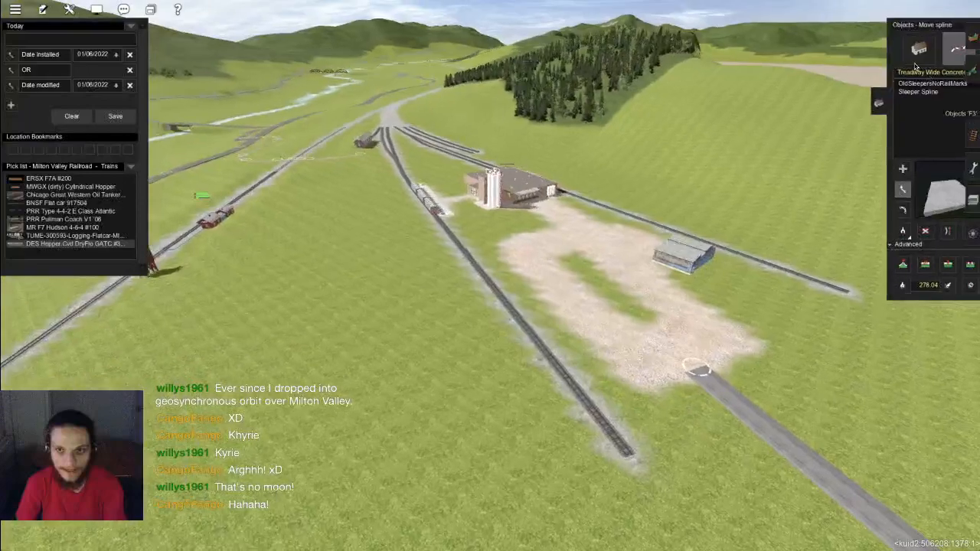
pyautogui.click(918, 49)
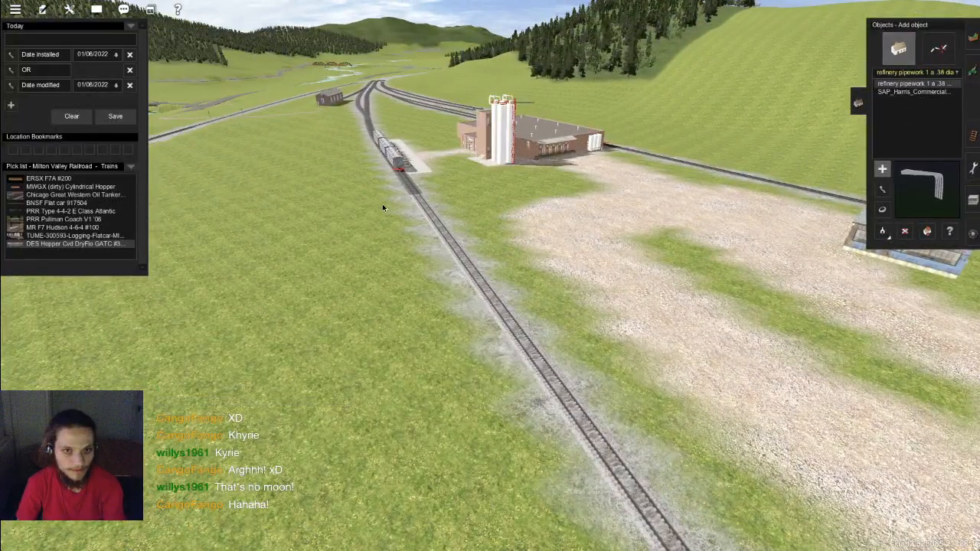
pyautogui.press('m')
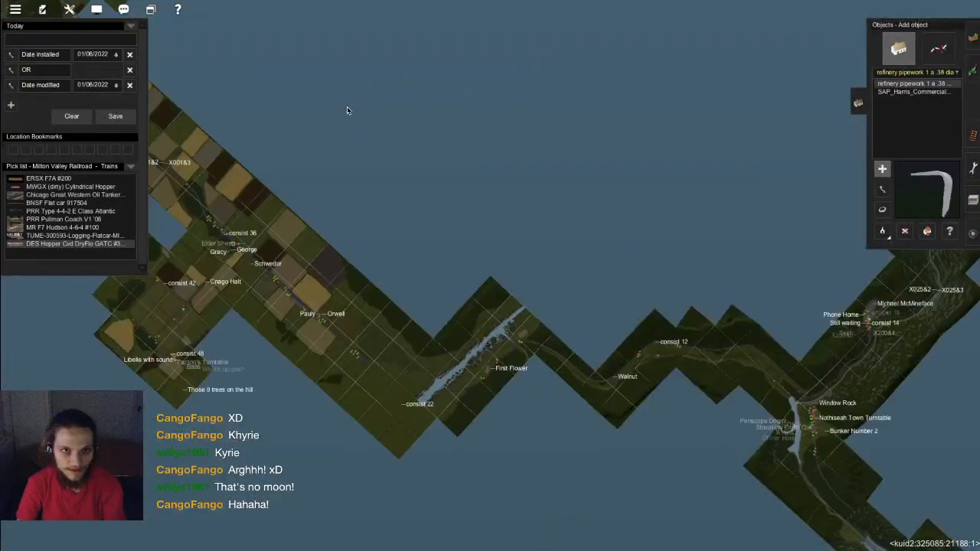
pyautogui.rightClick(262, 238)
pyautogui.rightClick(247, 78)
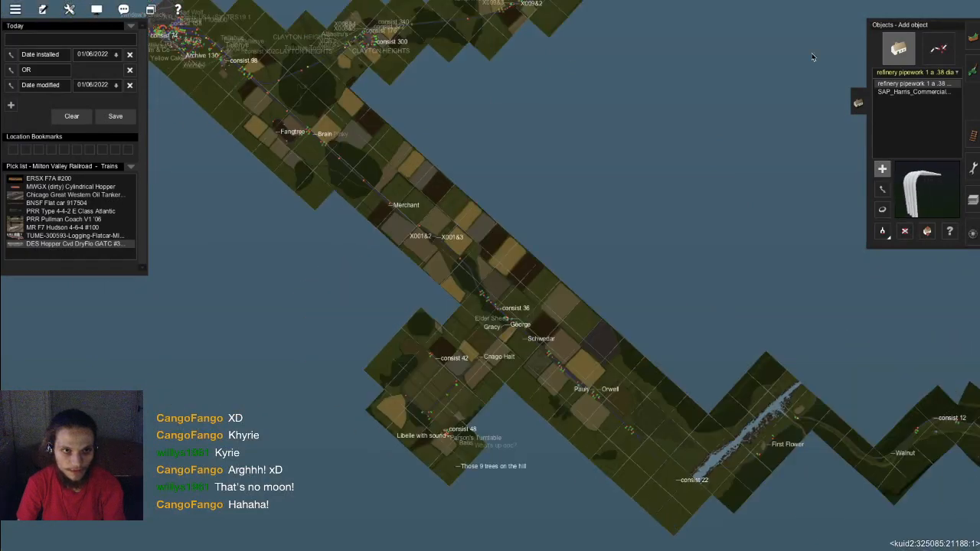
pyautogui.press('pageup')
pyautogui.click(882, 231)
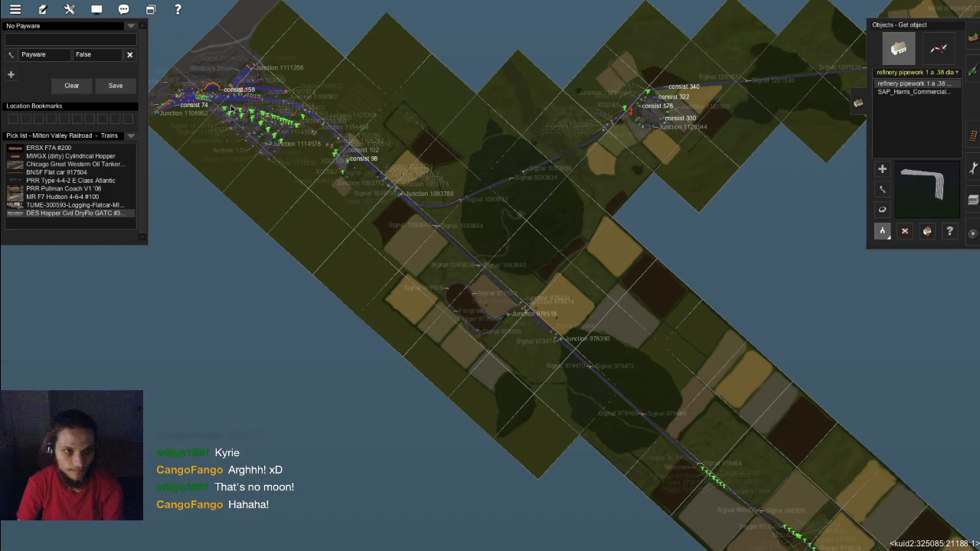
pyautogui.press('m')
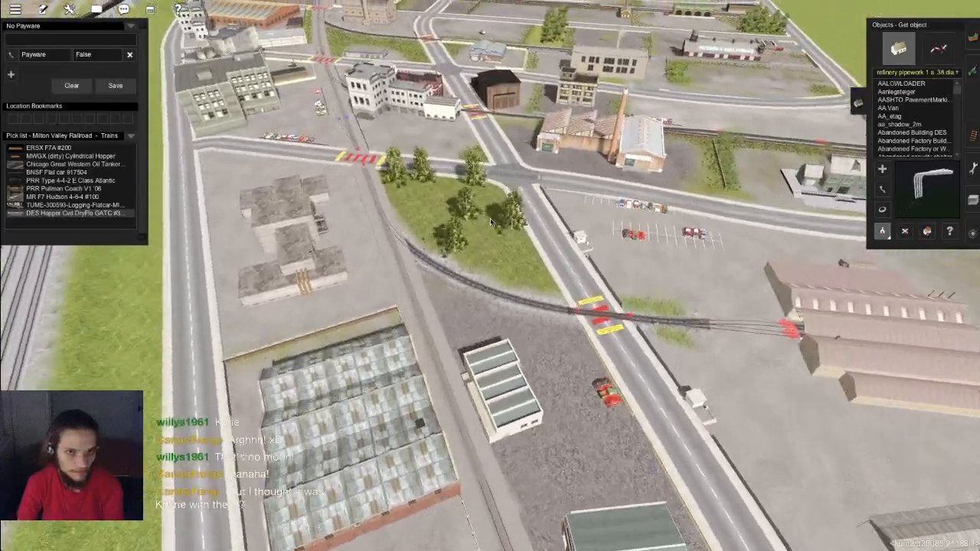
pyautogui.click(490, 218)
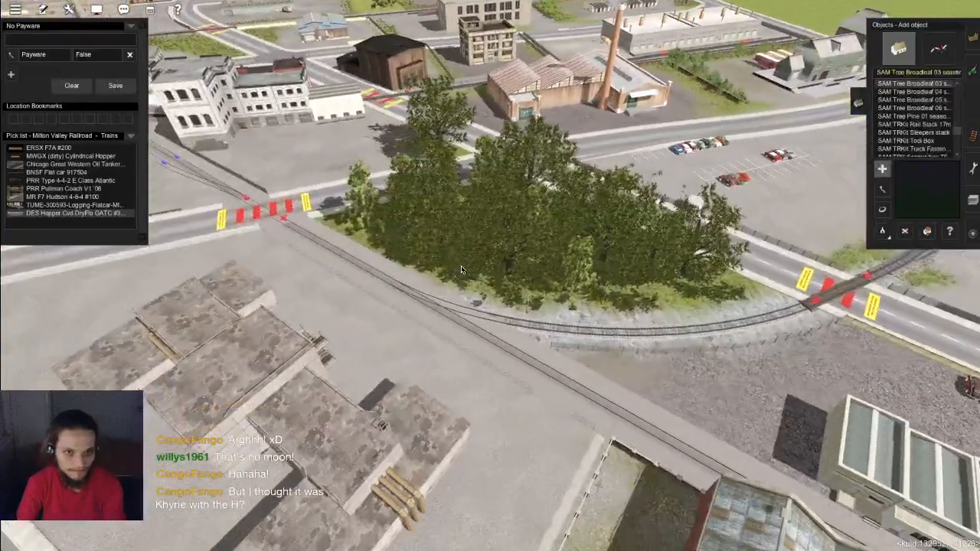
# Step: Travel across the route map from the town back to the industrial site near consist 370
pyautogui.press('9')
pyautogui.scroll(2, 366, 154)
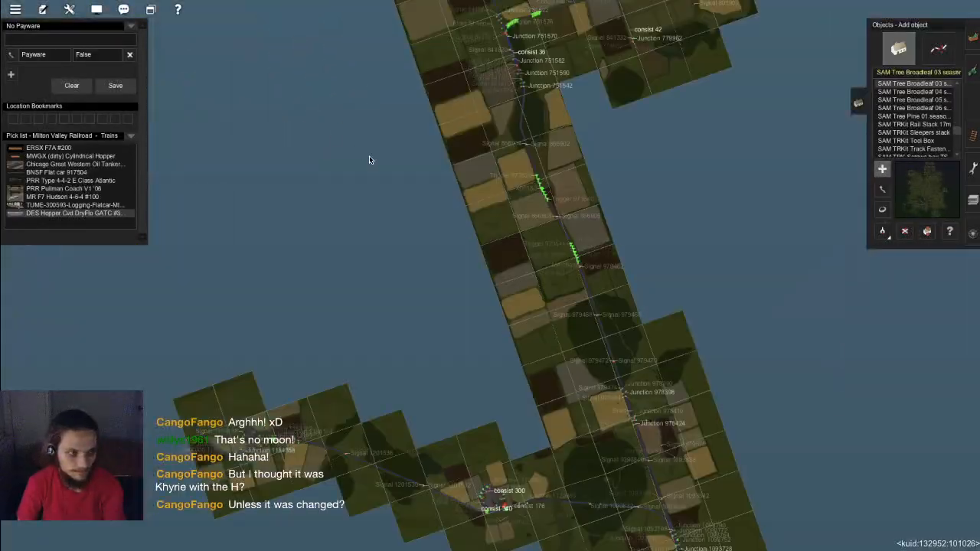
pyautogui.moveTo(418, 116)
pyautogui.mouseDown(button='right')
pyautogui.moveTo(462, 107)
pyautogui.moveTo(333, 158)
pyautogui.moveTo(397, 139)
pyautogui.moveTo(426, 101)
pyautogui.mouseUp(button='right')
pyautogui.scroll(-1, 333, 159)
pyautogui.rightClick(426, 101)
pyautogui.rightClick(466, 81)
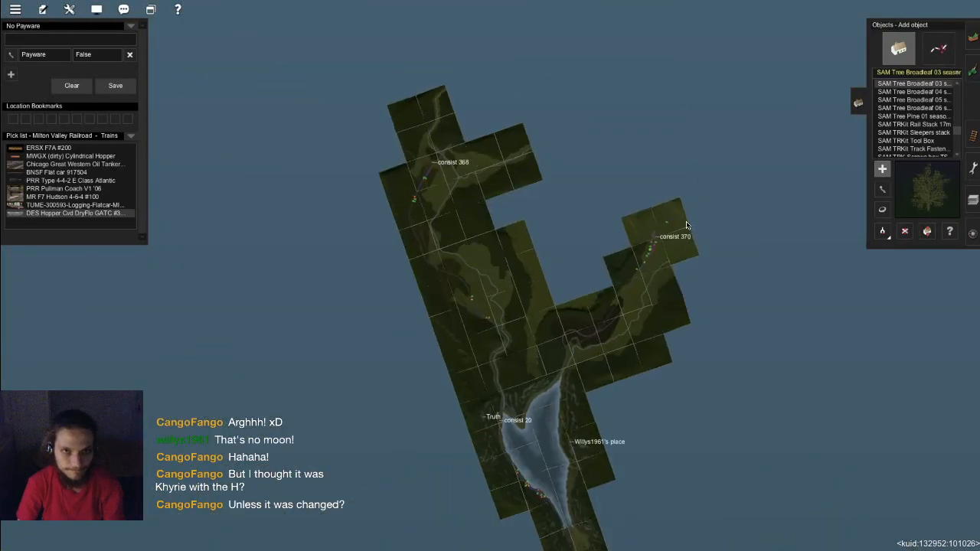
pyautogui.rightClick(662, 232)
pyautogui.scroll(3, 675, 275)
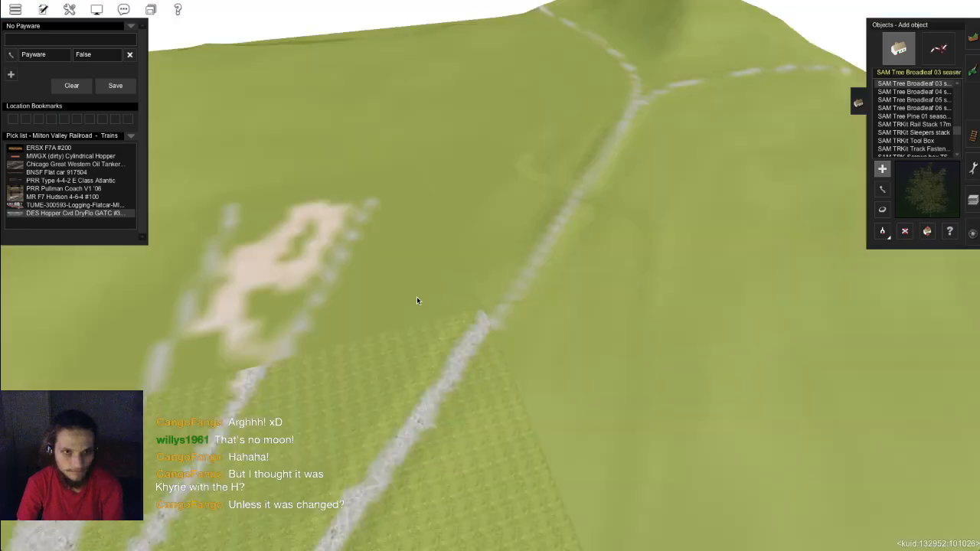
# Step: Place SAM Tree Broadleaf 03 and 01 trees along the grass island in the gravel lot beside the blue shed
pyautogui.scroll(5, 587, 261)
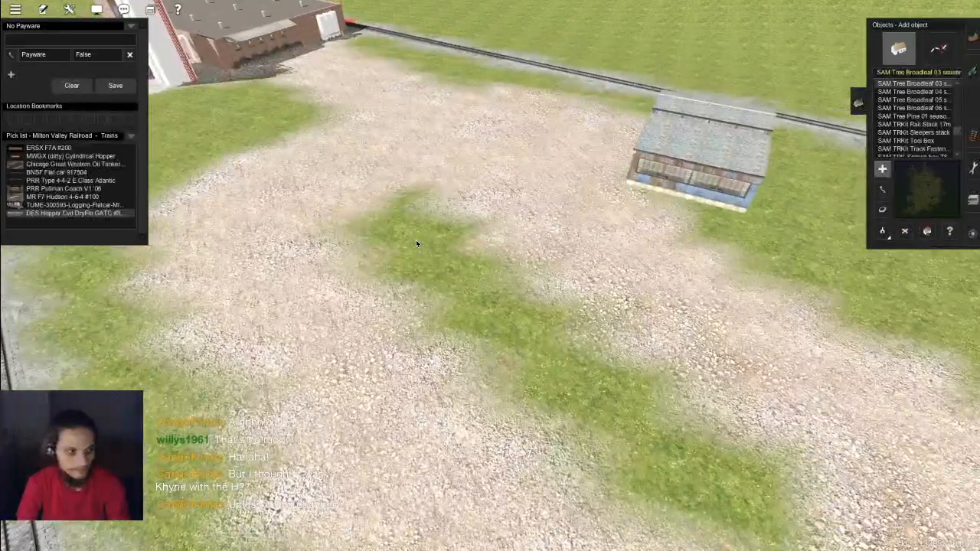
pyautogui.click(416, 243)
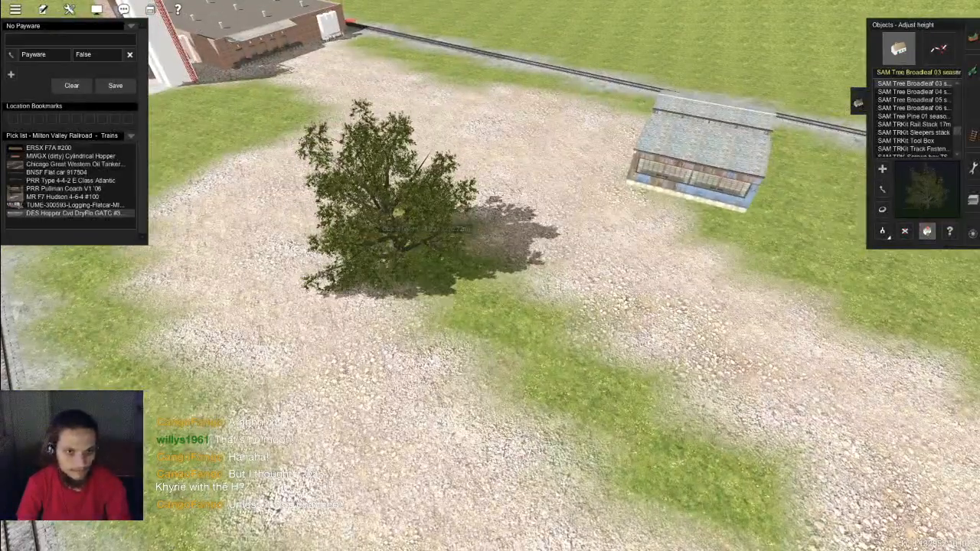
pyautogui.moveTo(403, 242)
pyautogui.mouseDown()
pyautogui.moveTo(414, 219)
pyautogui.moveTo(414, 234)
pyautogui.mouseUp()
pyautogui.press('Down')
pyautogui.press('Up')
pyautogui.press('Up')
pyautogui.scroll(4, 958, 97)
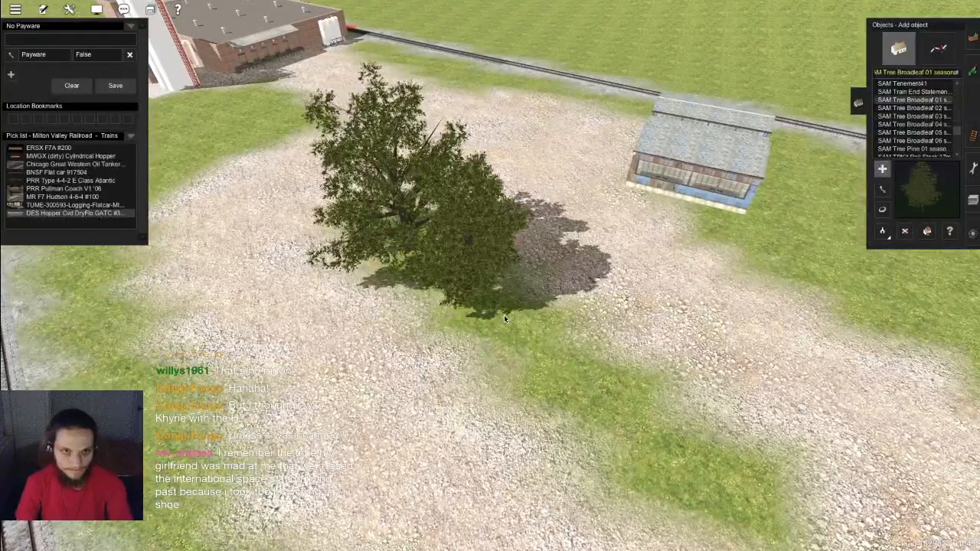
pyautogui.rightClick(503, 316)
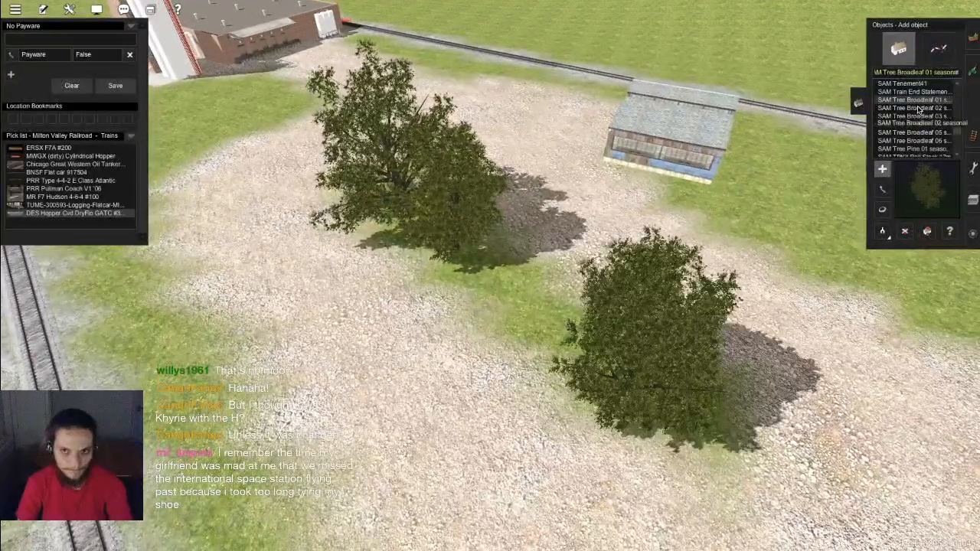
# Step: Add a SAM Tree Broadleaf 02 between the trees on the grass island and adjust the spacing of the group
pyautogui.press('Left')
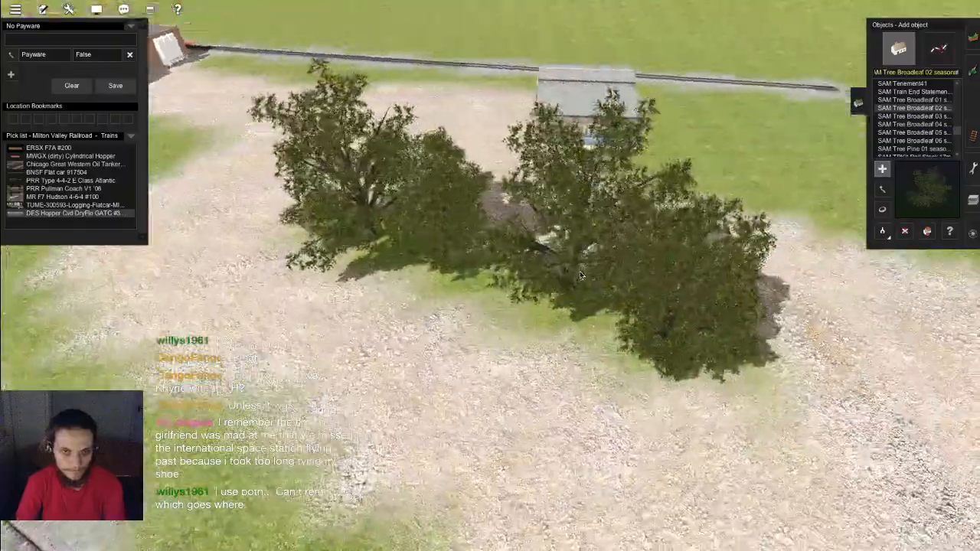
pyautogui.press('m')
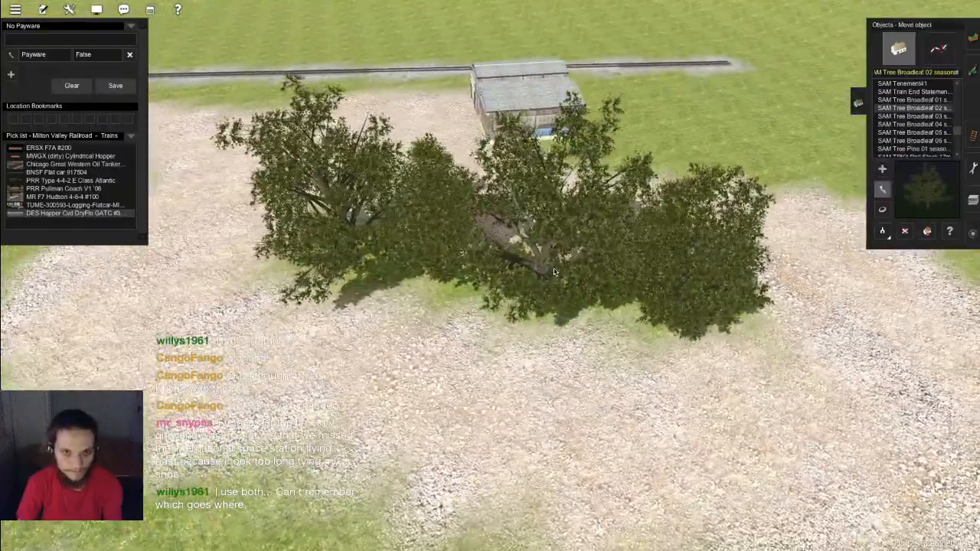
pyautogui.press('Up')
pyautogui.press('Left')
pyautogui.scroll(-3, 520, 322)
pyautogui.press('Down')
pyautogui.press('Right')
pyautogui.scroll(2, 490, 242)
pyautogui.scroll(2, 503, 243)
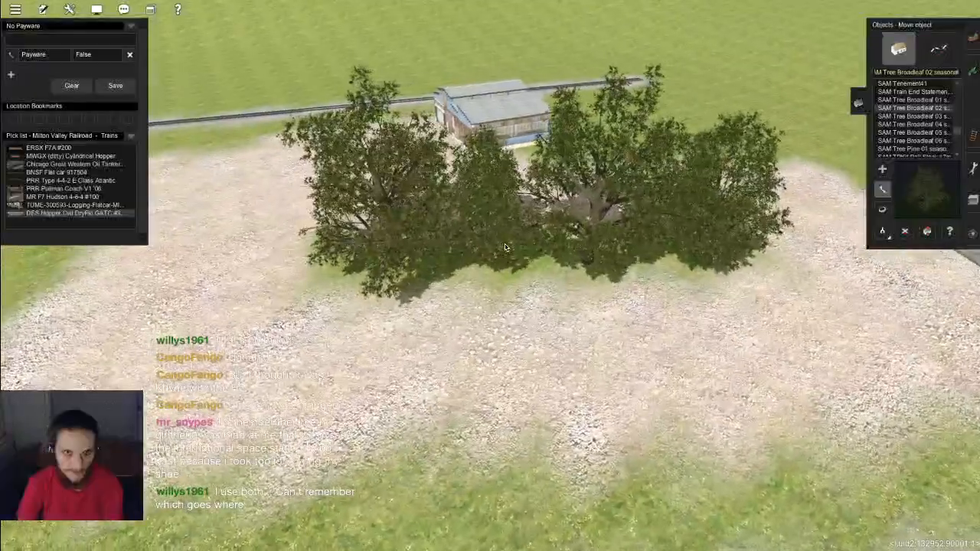
# Step: Examine the height and look of the tree group from across the siding, compared with the shed
pyautogui.press('Up')
pyautogui.press('Left')
pyautogui.scroll(-4, 509, 345)
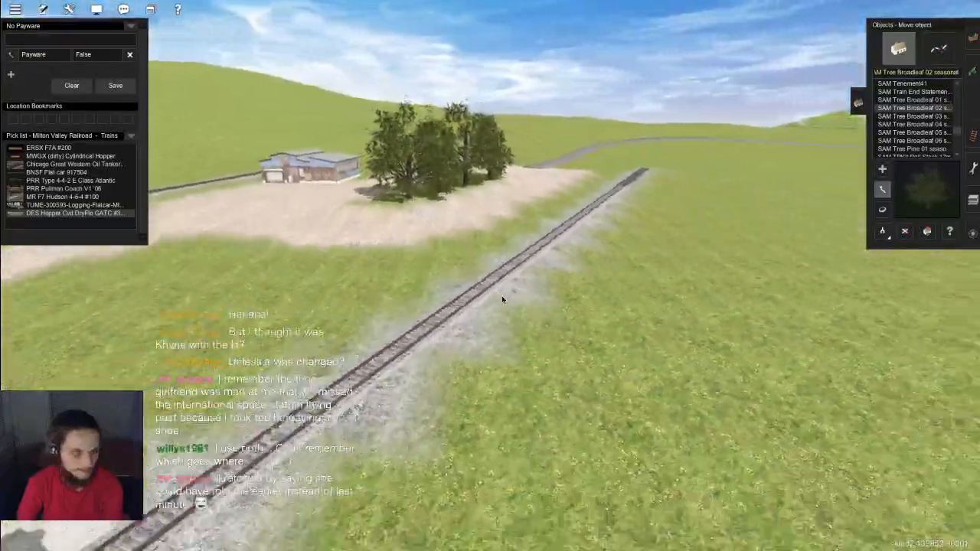
pyautogui.scroll(-2, 498, 287)
pyautogui.scroll(2, 482, 268)
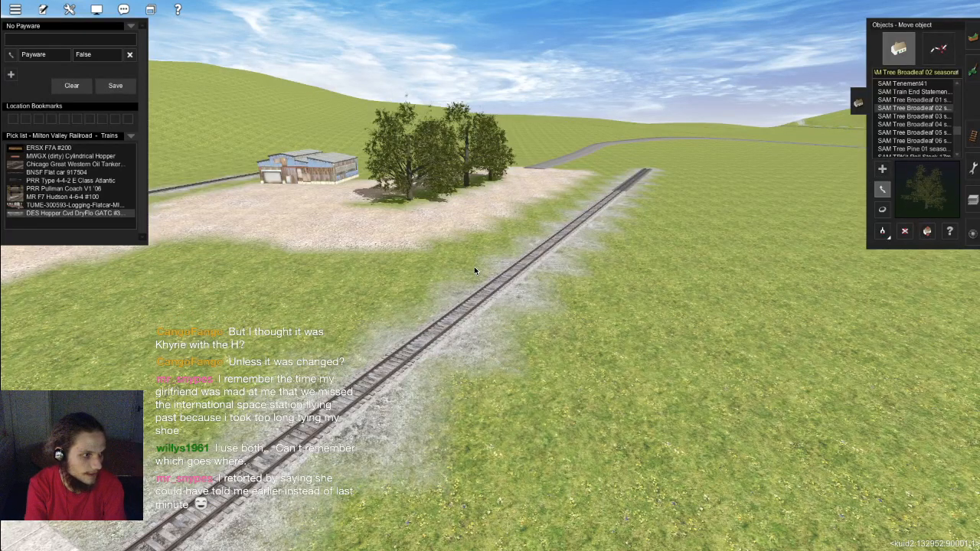
pyautogui.press('Left')
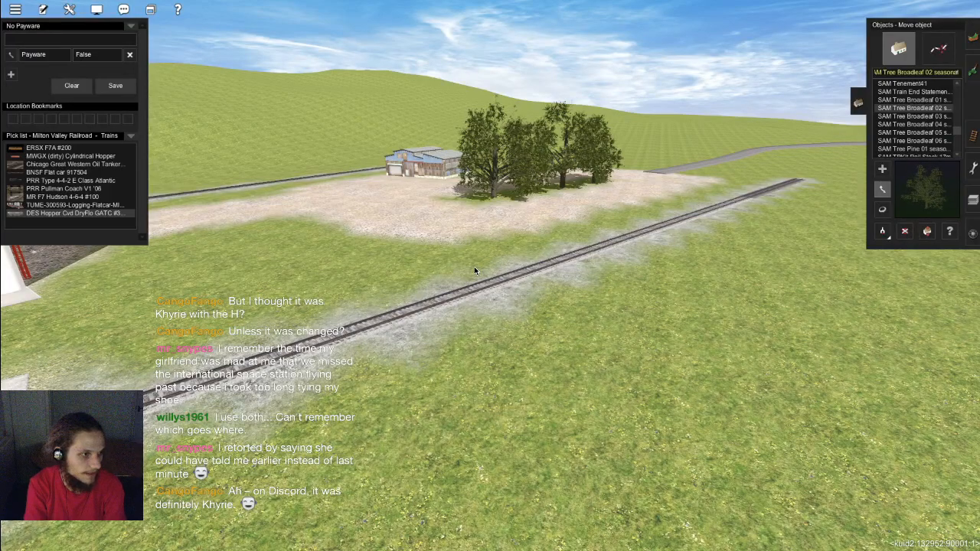
pyautogui.scroll(2, 474, 270)
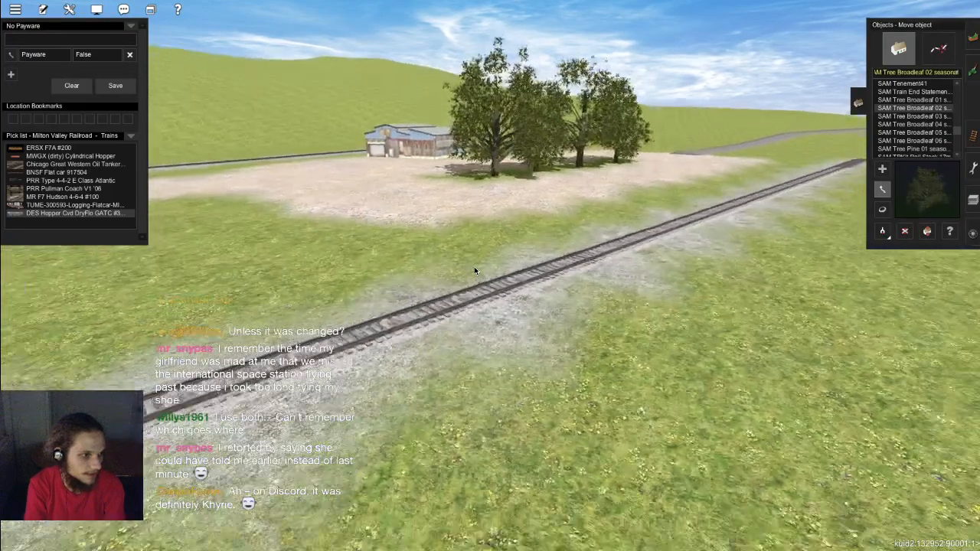
pyautogui.scroll(-2, 474, 269)
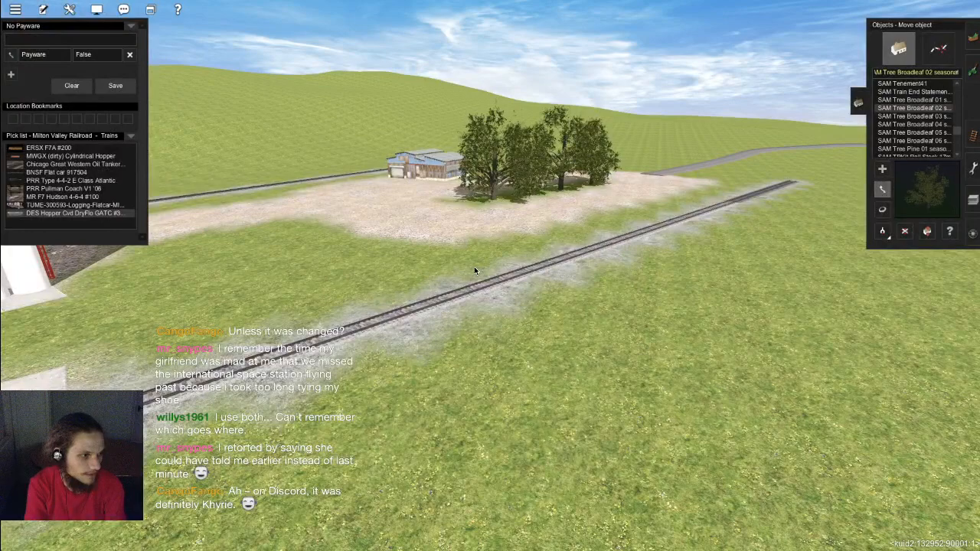
pyautogui.scroll(1, 474, 269)
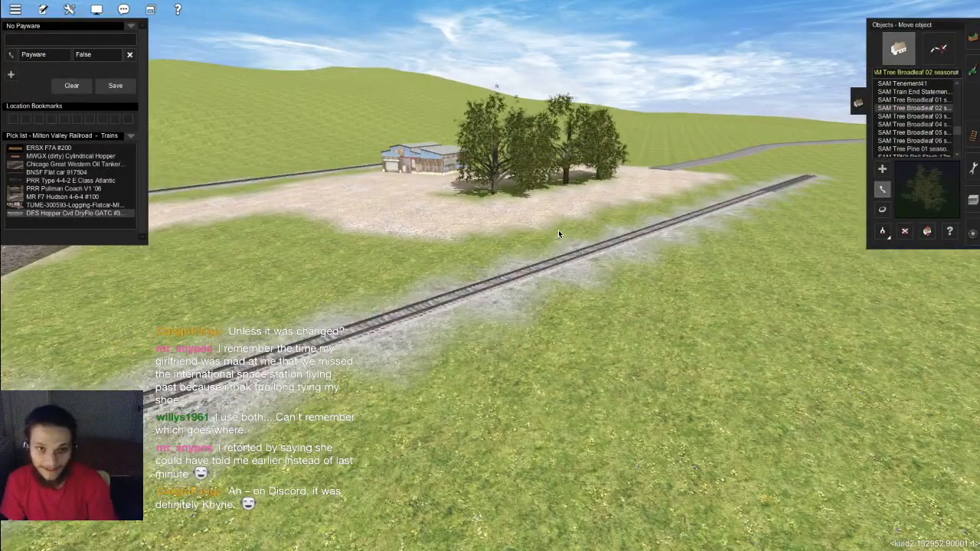
# Step: Lower three of the island's broadleaf trees into the ground and rotate one of them to about 24.4 degrees
pyautogui.moveTo(555, 239); pyautogui.dragTo(451, 218, button='right')
pyautogui.moveTo(519, 277); pyautogui.dragTo(669, 271, button='right')
pyautogui.moveTo(623, 243); pyautogui.dragTo(625, 196)
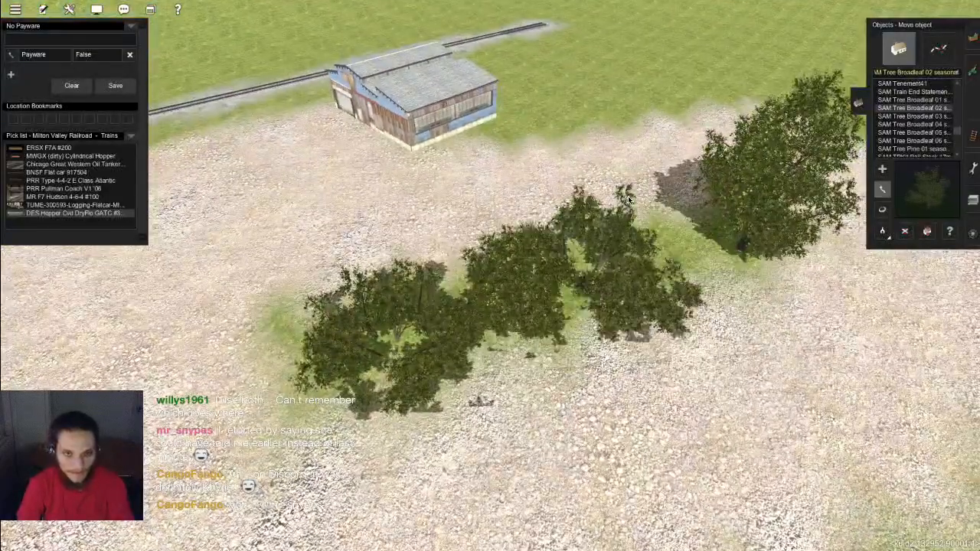
pyautogui.press('r')
pyautogui.moveTo(613, 297); pyautogui.dragTo(635, 299)
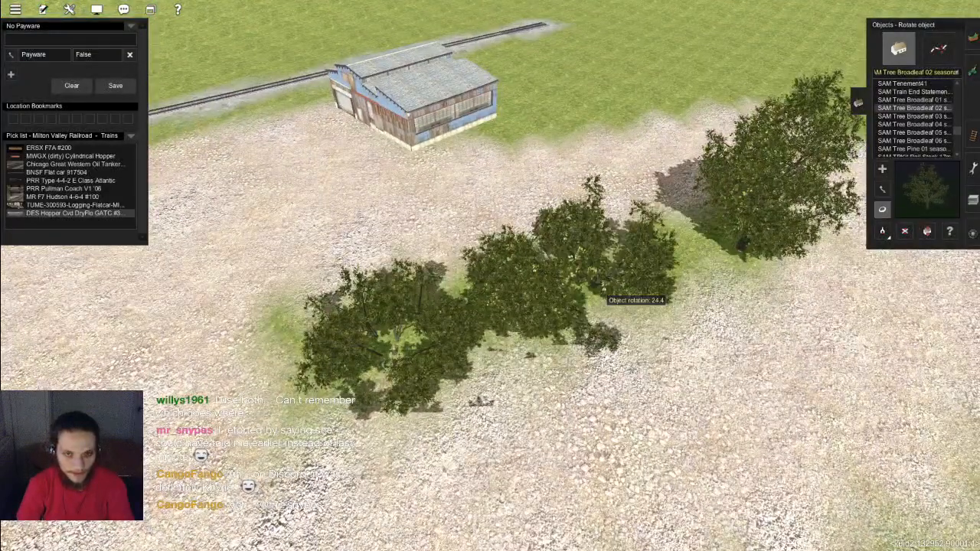
# Step: Shift the tall end tree closer to the group, lower it to -10 m and lower a middle tree to -9 m
pyautogui.moveTo(773, 217); pyautogui.dragTo(752, 214)
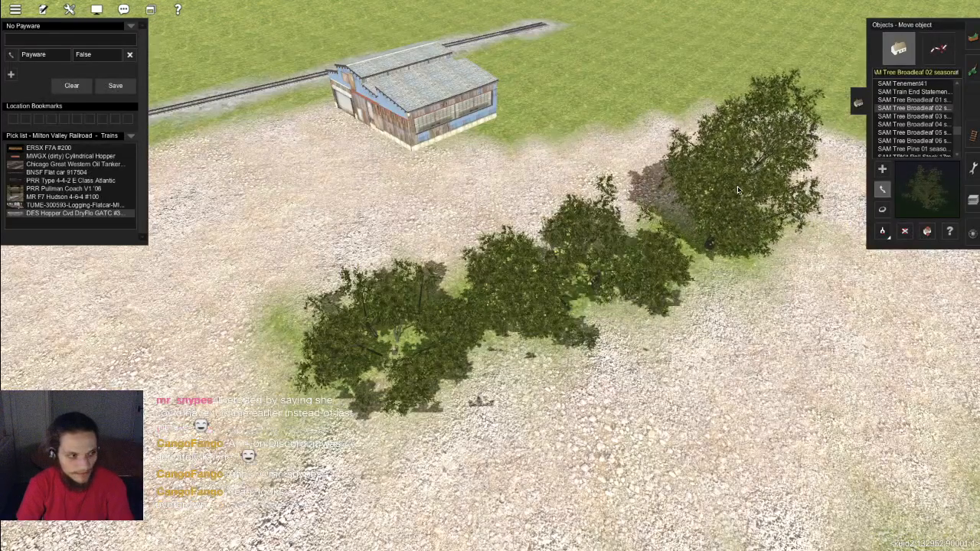
pyautogui.moveTo(694, 164); pyautogui.dragTo(693, 202)
pyautogui.press('Down')
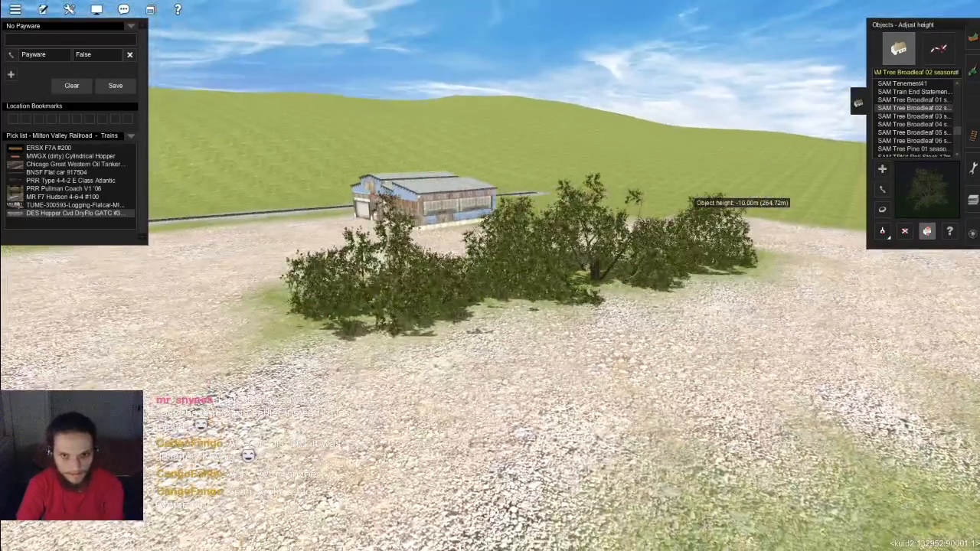
pyautogui.press('Right')
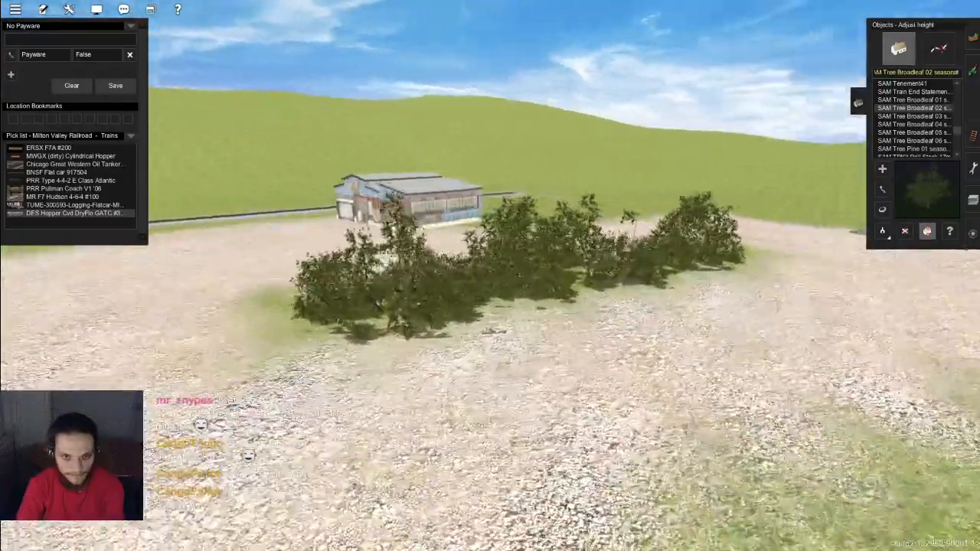
pyautogui.moveTo(332, 261); pyautogui.dragTo(362, 302)
pyautogui.press('Up')
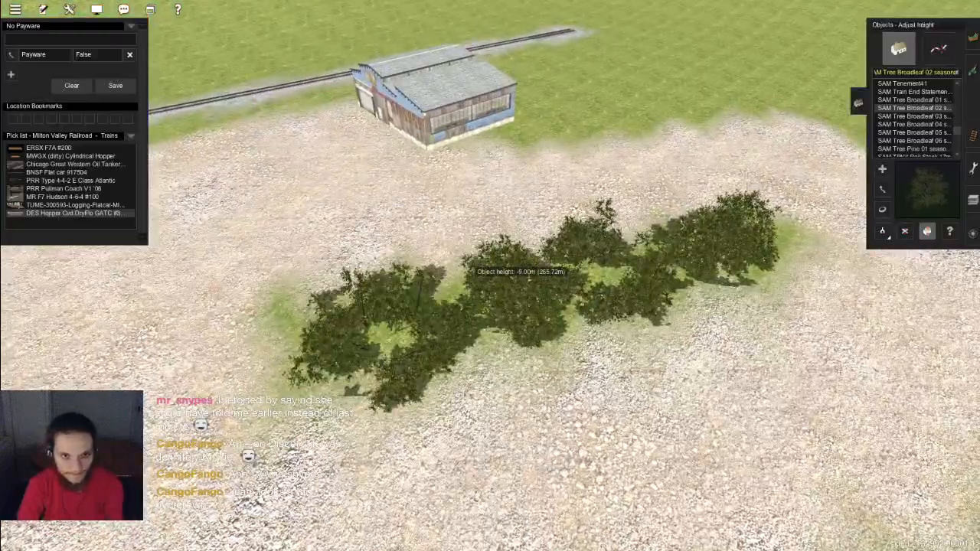
# Step: Delete all the broadleaf trees from the grass island in the gravel lot
pyautogui.press('Down')
pyautogui.scroll(-5, 528, 333)
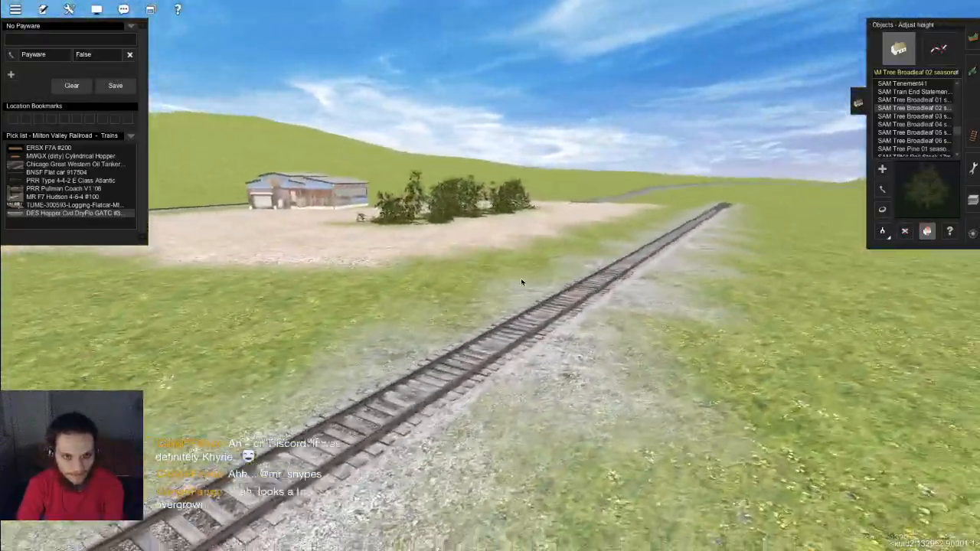
pyautogui.press('Left')
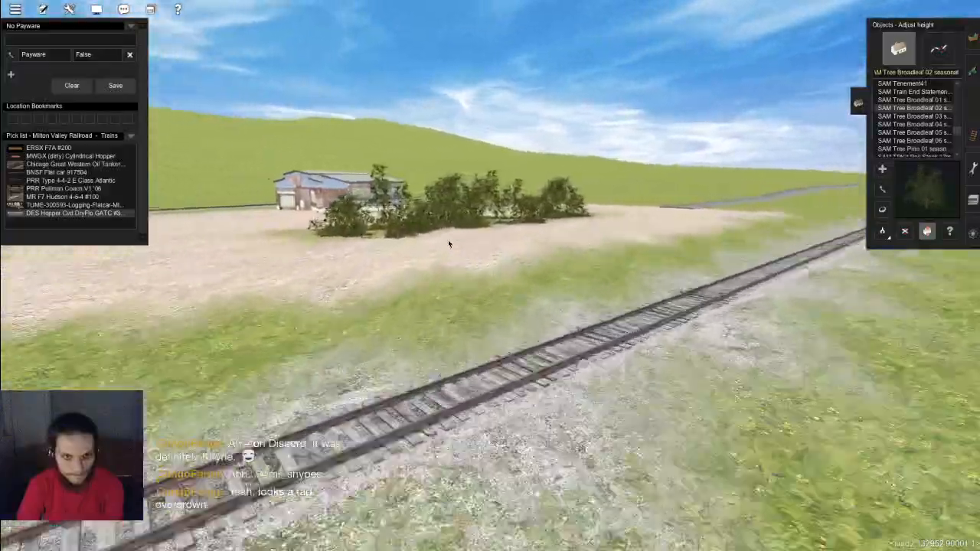
pyautogui.scroll(5, 447, 240)
pyautogui.scroll(-5, 458, 264)
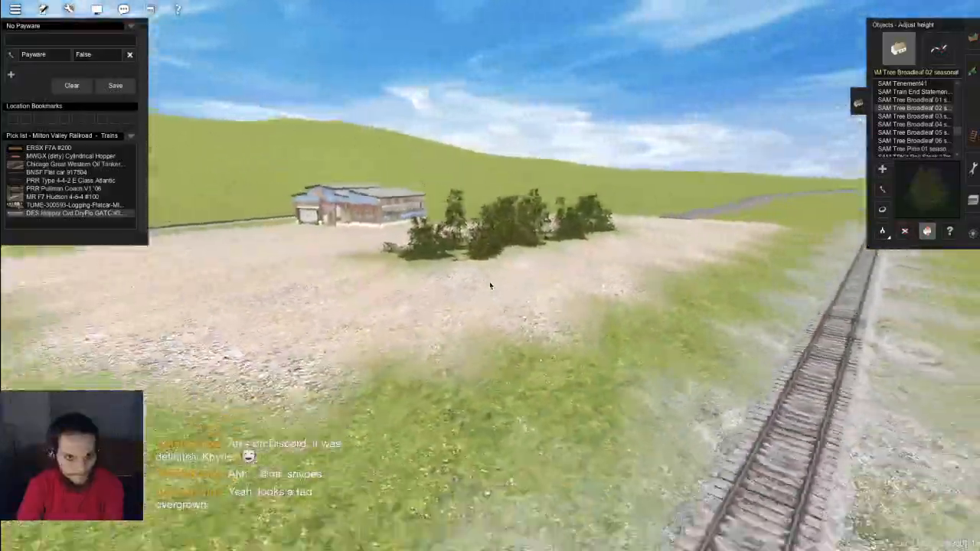
pyautogui.scroll(-4, 490, 287)
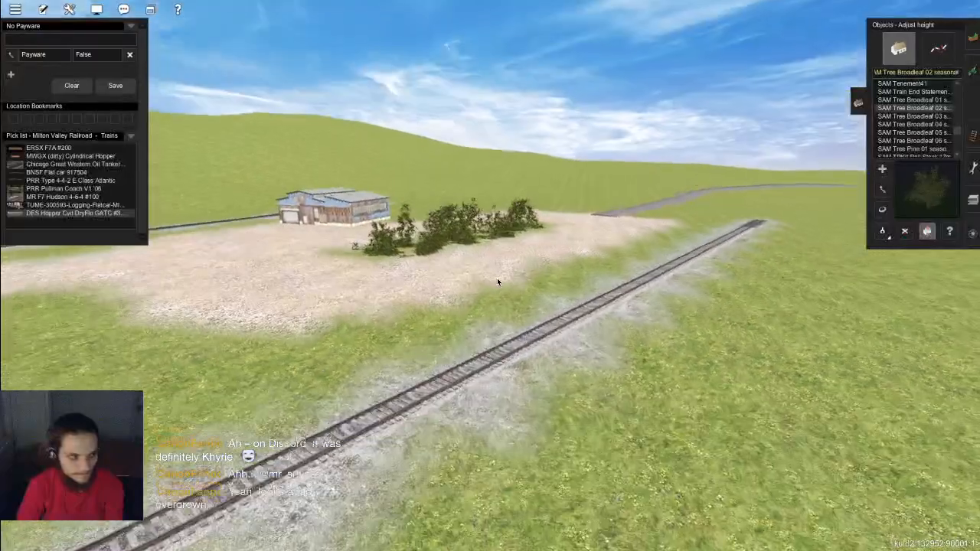
pyautogui.press('Left')
pyautogui.press('Up')
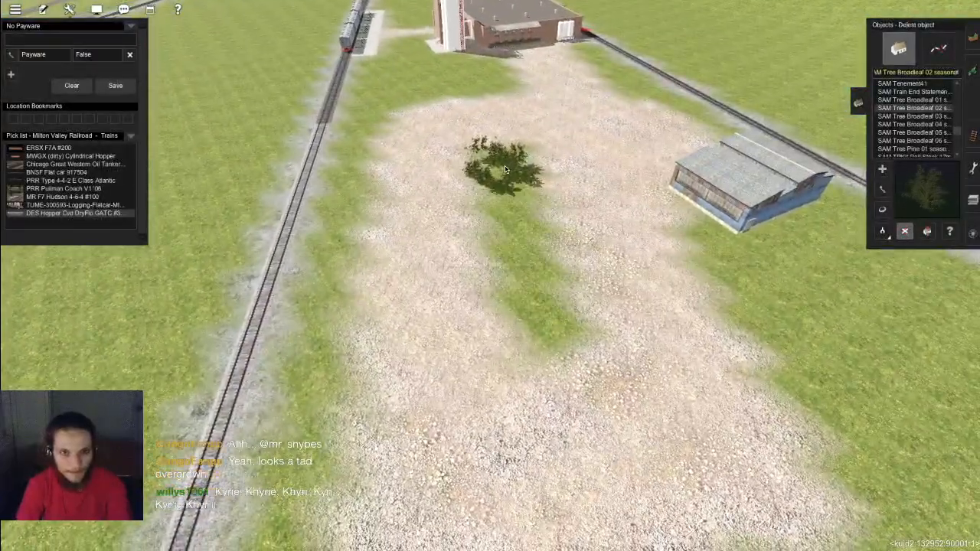
pyautogui.scroll(-6, 461, 168)
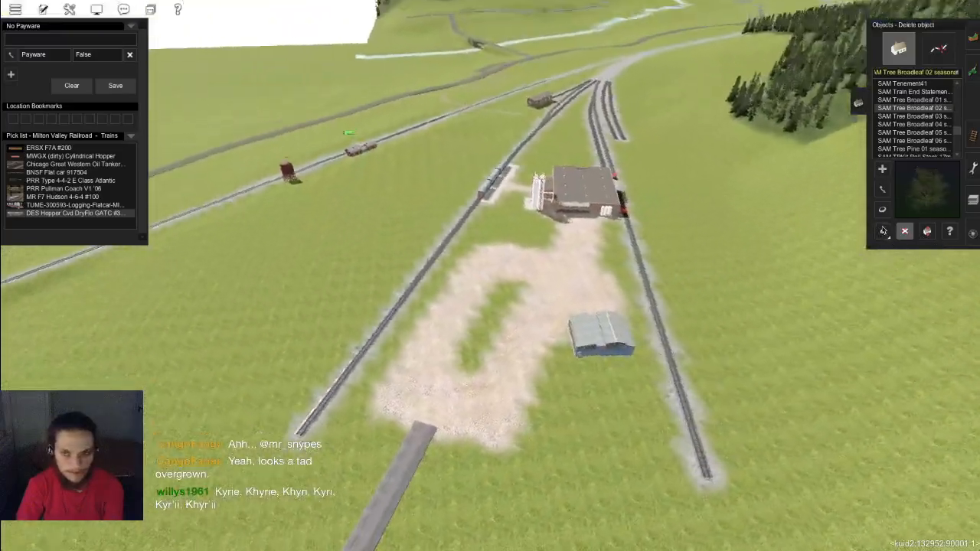
# Step: Pick up the st_rmm_kust73_1580_8m bush asset from the edge of the forest beside the track
pyautogui.press('Up')
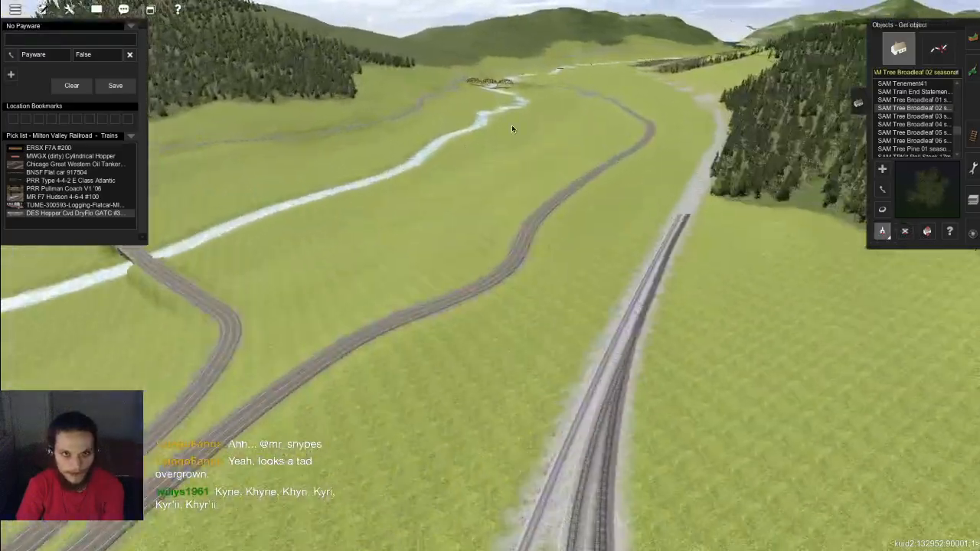
pyautogui.press('Right')
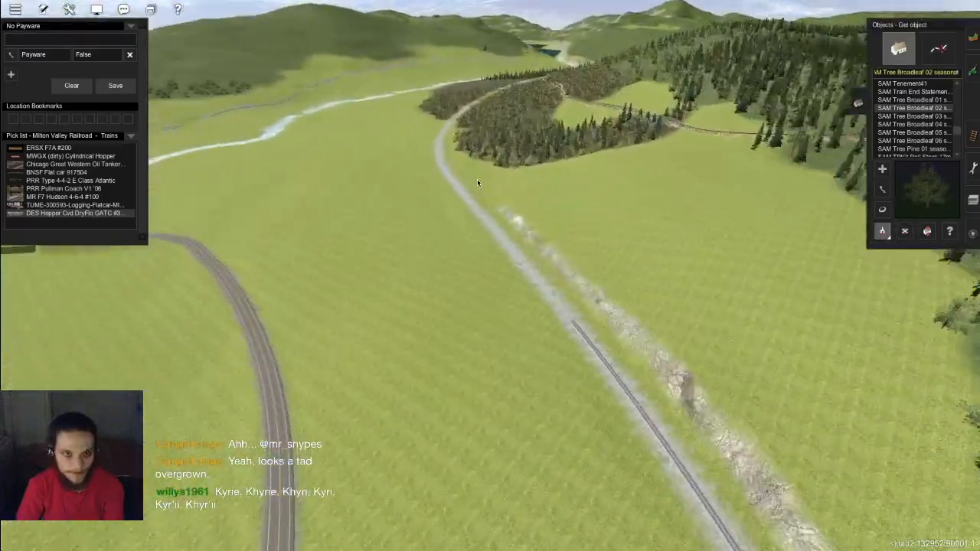
pyautogui.rightClick(491, 186)
pyautogui.scroll(3, 529, 260)
pyautogui.press('Right')
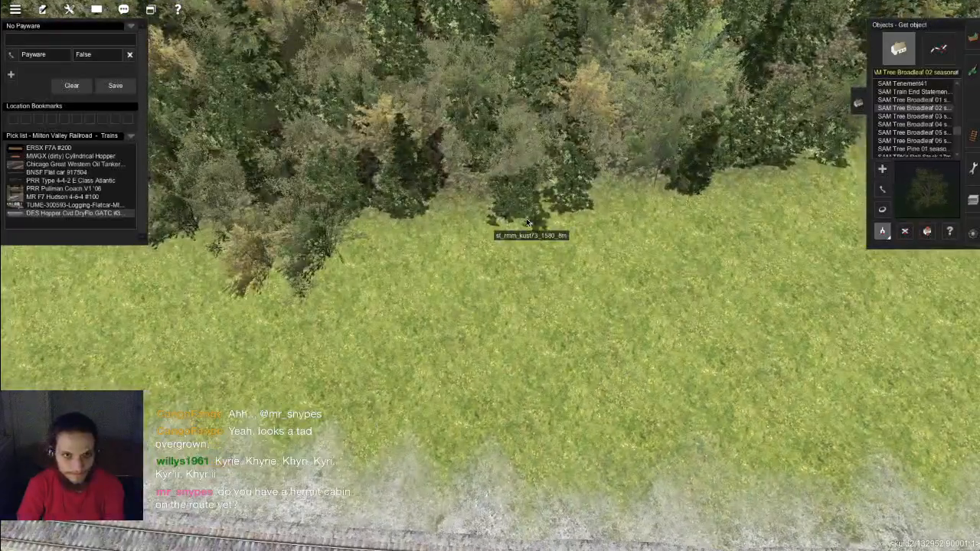
pyautogui.click(525, 220)
pyautogui.scroll(-3, 627, 271)
pyautogui.moveTo(628, 271); pyautogui.dragTo(687, 346, button='right')
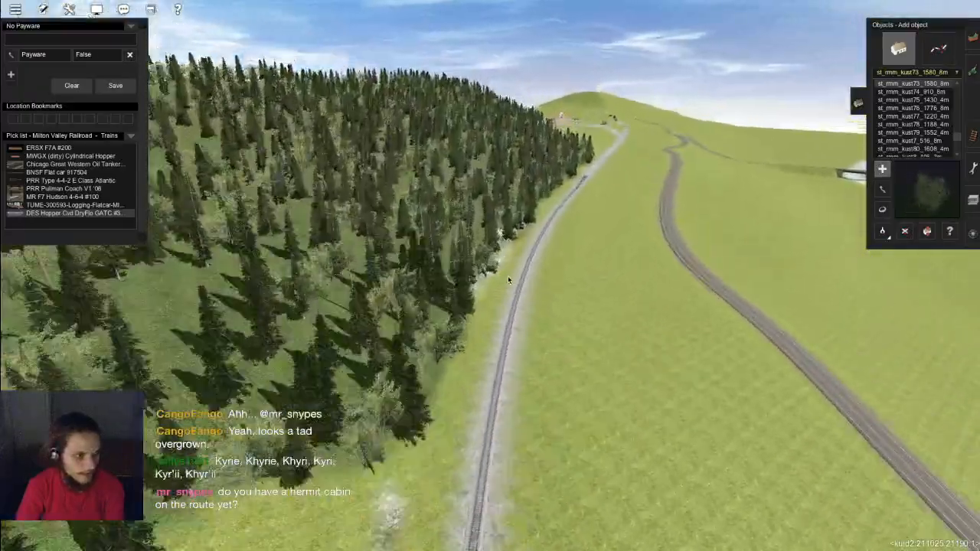
# Step: Jump through the route map to the labelled homestead north of the lake and examine its cabins, truck and driveway
pyautogui.hotkey('ctrl', 'm')
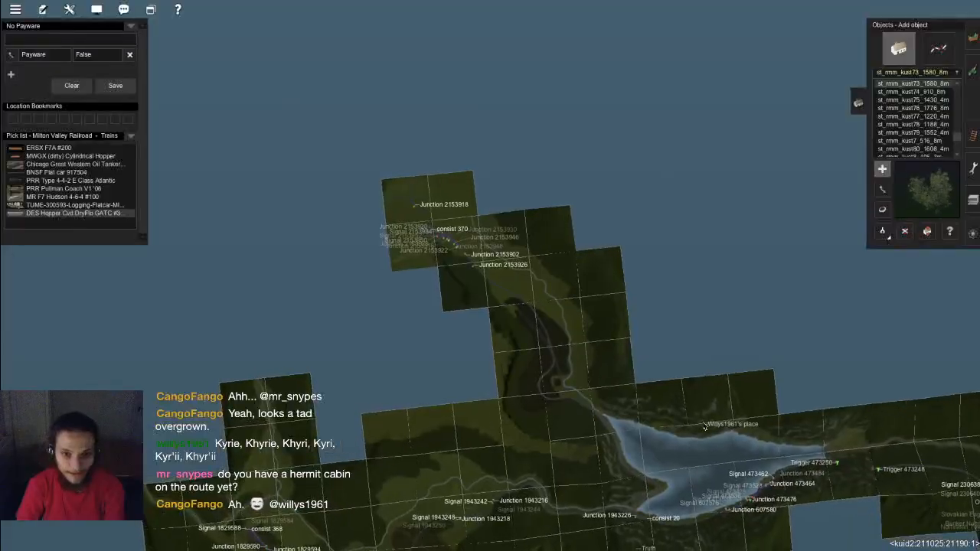
pyautogui.click(704, 425)
pyautogui.scroll(-8, 563, 342)
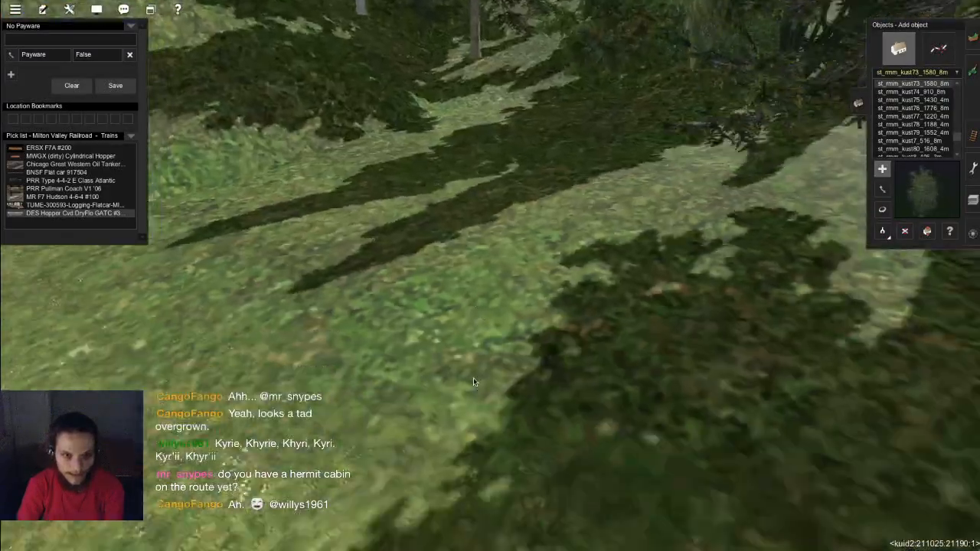
pyautogui.scroll(6, 449, 271)
pyautogui.press('Right')
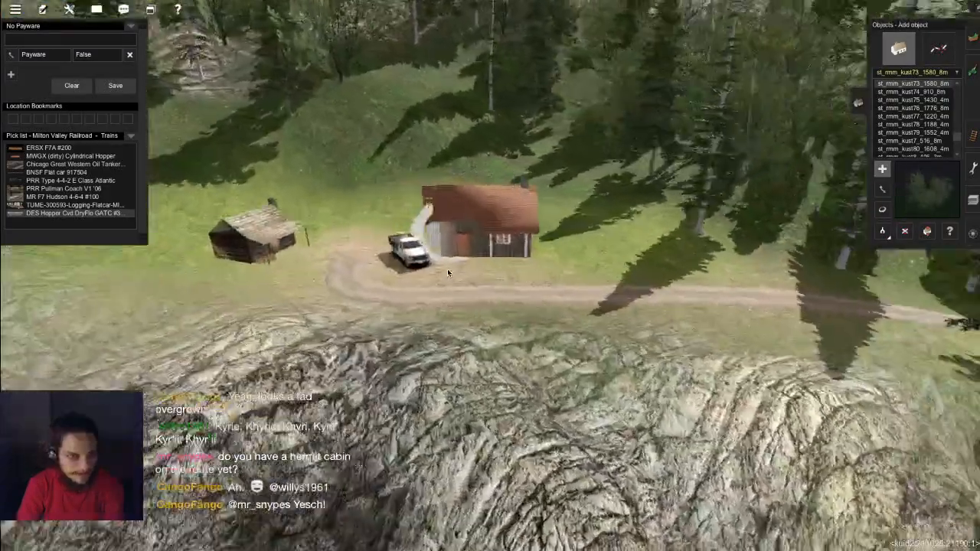
pyautogui.press('Down')
pyautogui.scroll(-4, 531, 287)
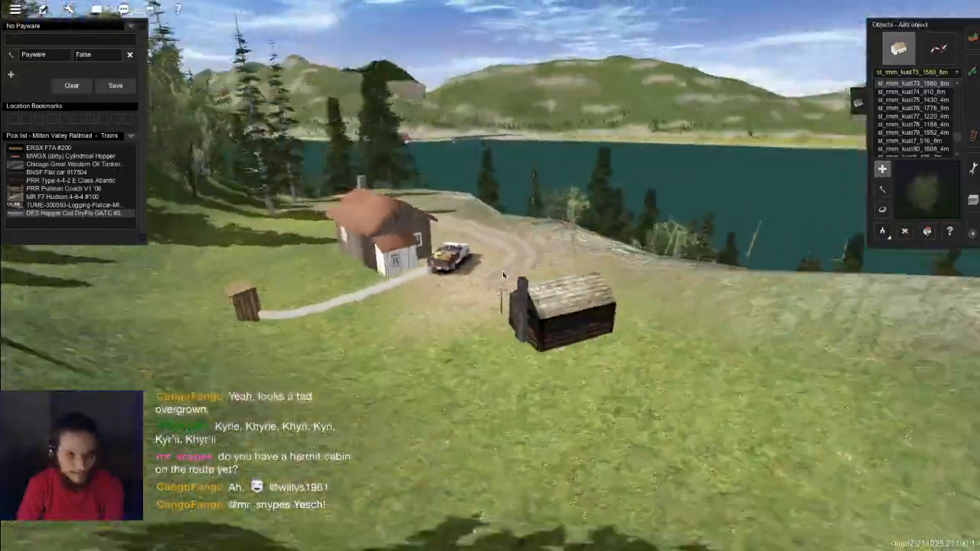
pyautogui.press('Right')
pyautogui.scroll(8, 493, 257)
pyautogui.scroll(-8, 497, 258)
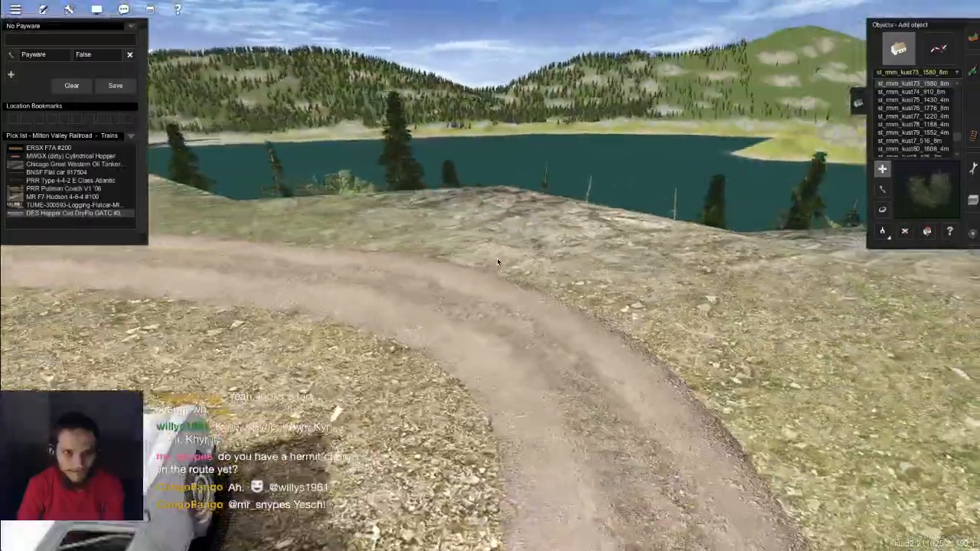
pyautogui.press('Down')
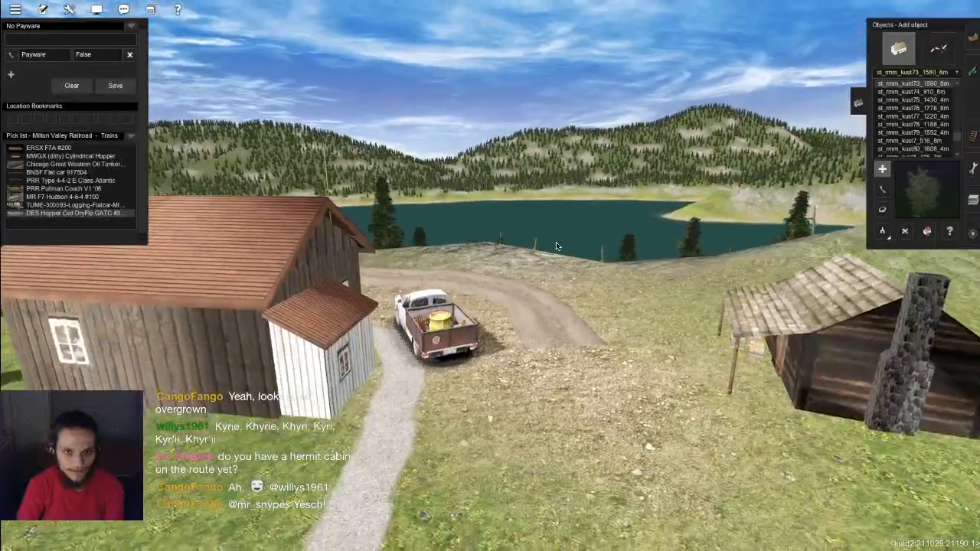
# Step: Examine the homestead's hillside, driveway and the lakeside road below it from several sides
pyautogui.press('Up')
pyautogui.press('Right')
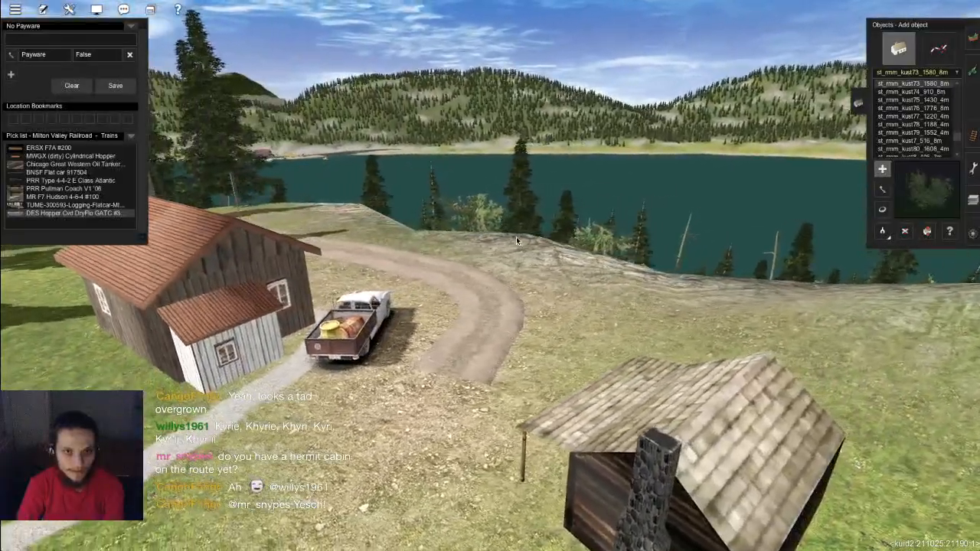
pyautogui.rightClick(517, 238)
pyautogui.press('Right')
pyautogui.scroll(-3, 517, 239)
pyautogui.press('Right')
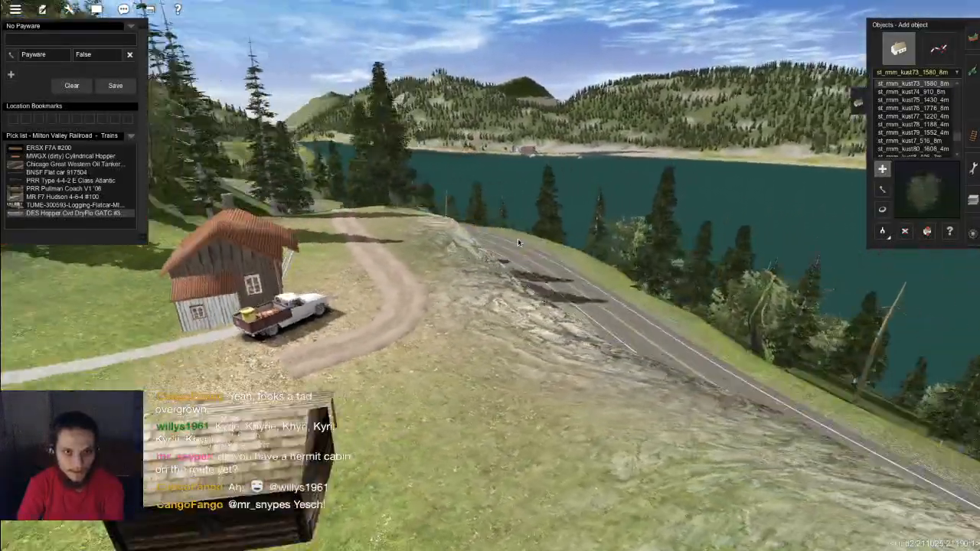
pyautogui.press('Left')
pyautogui.press('Left')
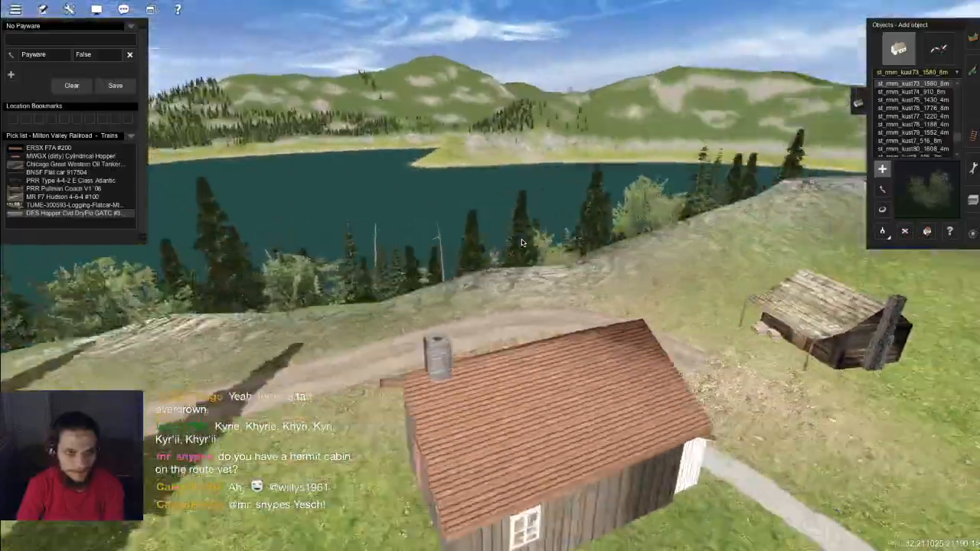
pyautogui.press('Right')
pyautogui.scroll(3, 507, 323)
pyautogui.press('Right')
pyautogui.press('Up')
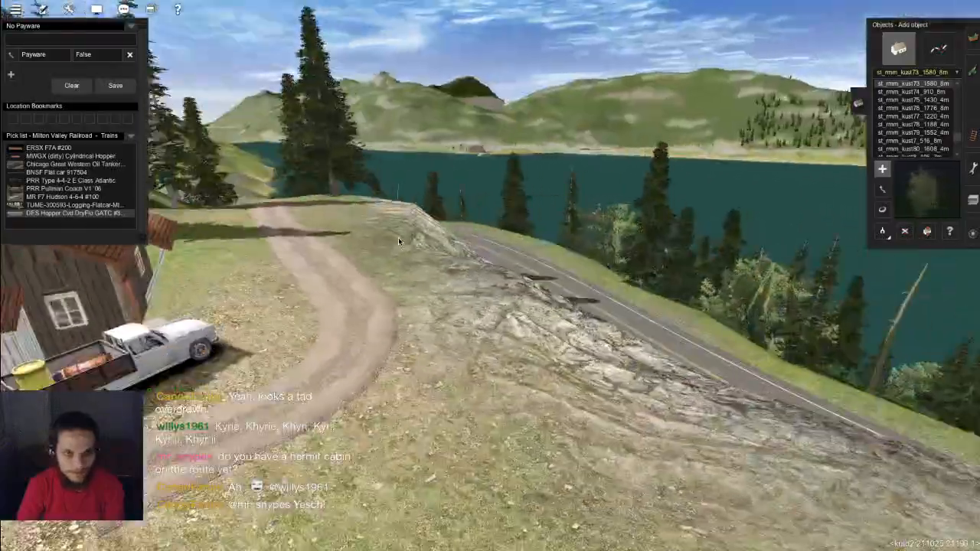
pyautogui.rightClick(439, 189)
pyautogui.press('Right')
pyautogui.scroll(-3, 499, 291)
pyautogui.press('Down')
pyautogui.scroll(-3, 560, 360)
# Step: Return to the bakery site through the route map, place an st_rmm_kust73_1580_8m bush on the gravel lot's grass island and adjust its position
pyautogui.scroll(-10, 560, 361)
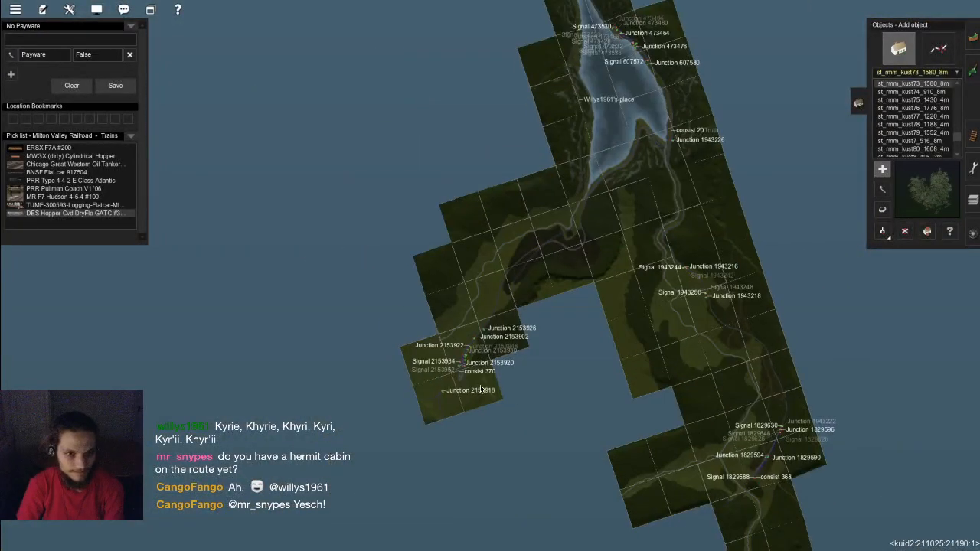
pyautogui.scroll(5, 526, 369)
pyautogui.scroll(8, 525, 338)
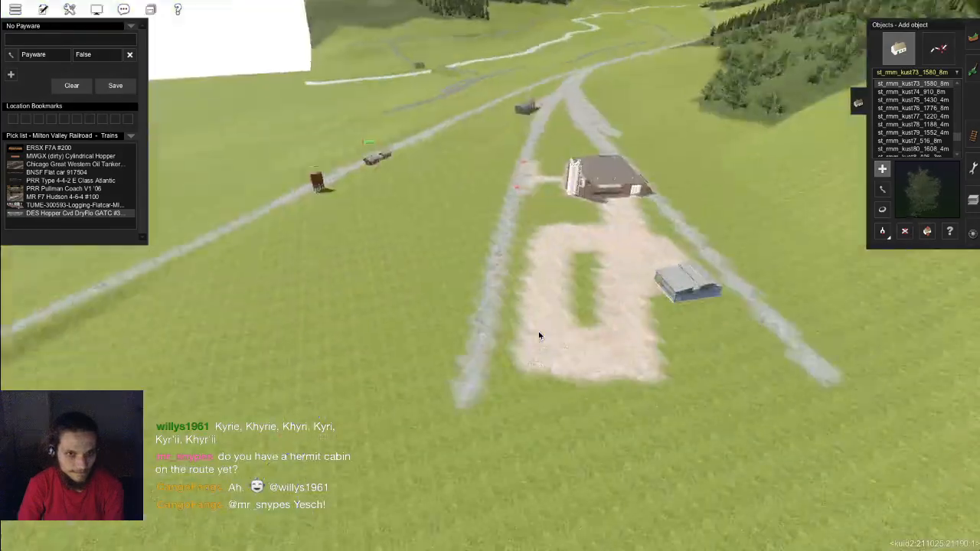
pyautogui.scroll(-3, 570, 295)
pyautogui.press('Right')
pyautogui.moveTo(490, 330); pyautogui.dragTo(494, 258, button='right')
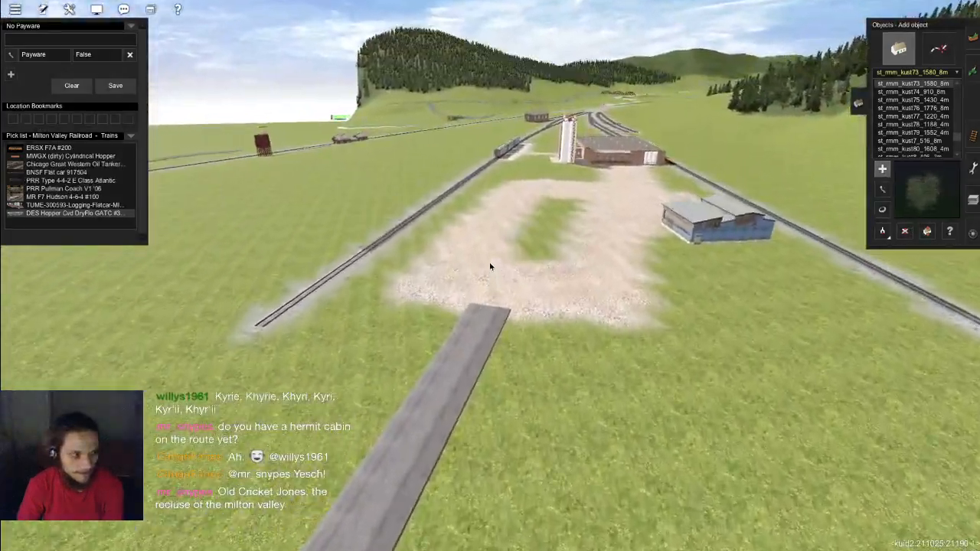
pyautogui.scroll(10, 489, 261)
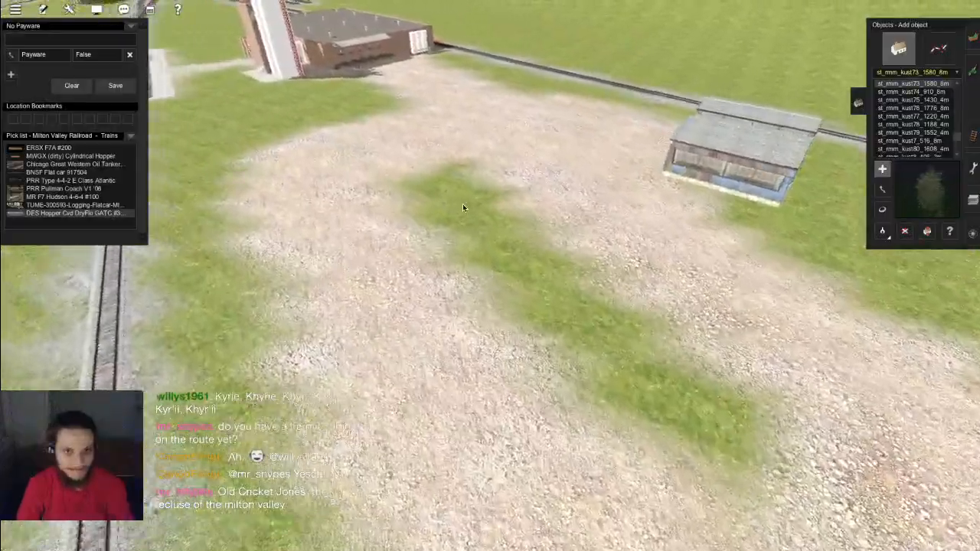
pyautogui.click(464, 205)
pyautogui.scroll(3, 472, 207)
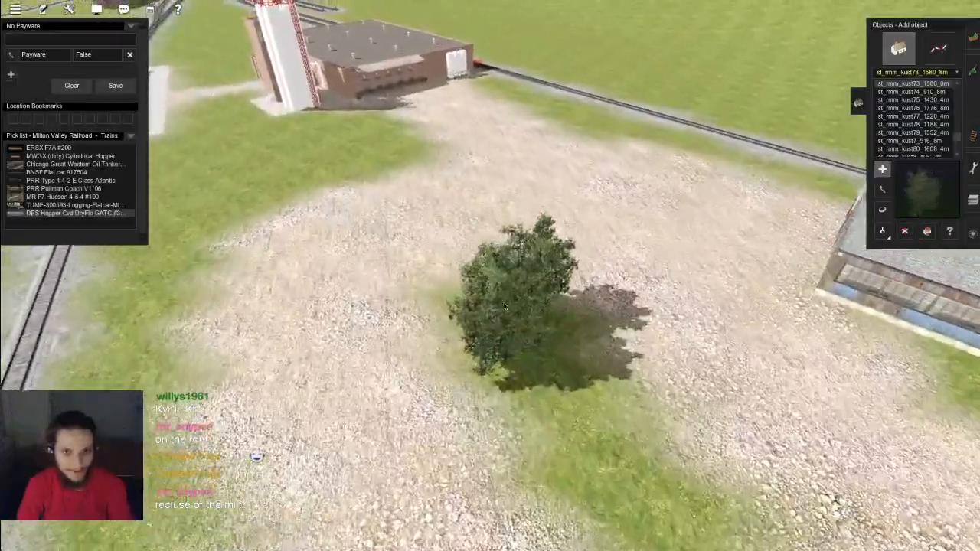
pyautogui.moveTo(513, 281)
pyautogui.mouseDown(button='right')
pyautogui.moveTo(520, 268)
pyautogui.moveTo(513, 280)
pyautogui.mouseUp(button='right')
pyautogui.press('m')
pyautogui.moveTo(511, 283); pyautogui.dragTo(472, 307)
# Step: Add more bushes along the grass island and sink them into the ground, lowering the one near its middle to -9 m
pyautogui.click(546, 267)
pyautogui.press('h')
pyautogui.press('a')
pyautogui.rightClick(532, 251)
pyautogui.click(487, 301)
pyautogui.moveTo(483, 253); pyautogui.dragTo(482, 299)
pyautogui.rightClick(551, 262)
pyautogui.press('a')
pyautogui.click(509, 263)
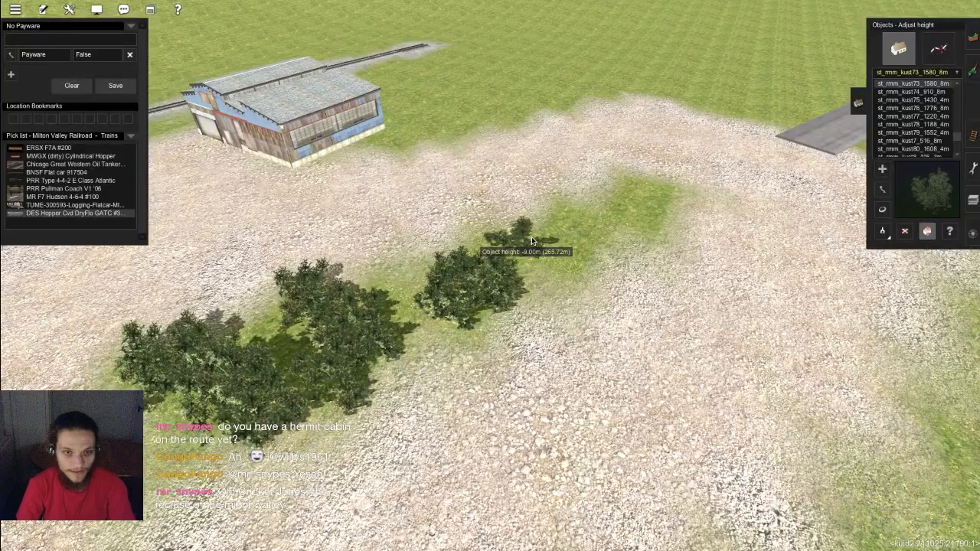
pyautogui.rightClick(532, 241)
# Step: Extend the bush row toward the road end of the island, lowering one new bush to -7 m and the next ones to -8 m
pyautogui.press('a')
pyautogui.click(523, 284)
pyautogui.press('h')
pyautogui.moveTo(531, 262); pyautogui.dragTo(530, 281)
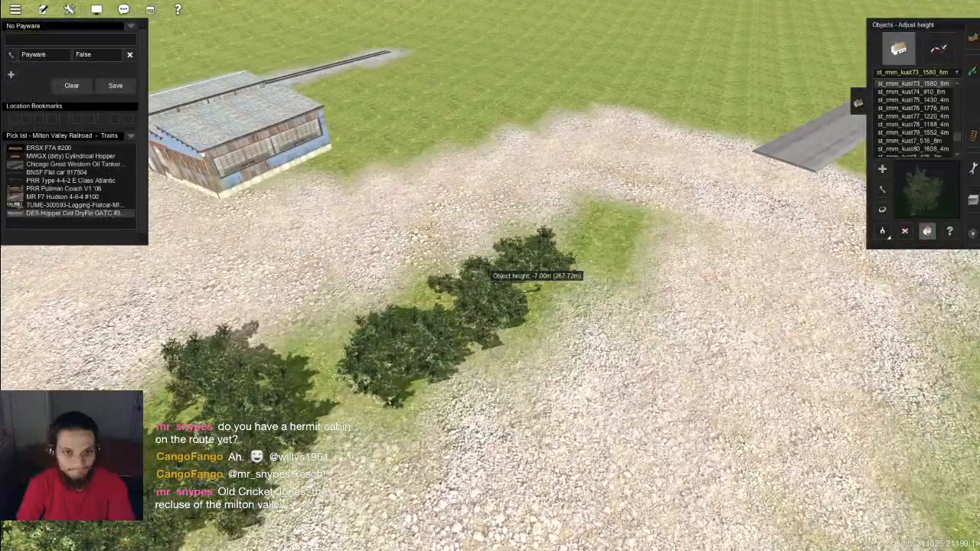
pyautogui.click(600, 240)
pyautogui.press('h')
pyautogui.moveTo(603, 216); pyautogui.dragTo(604, 244)
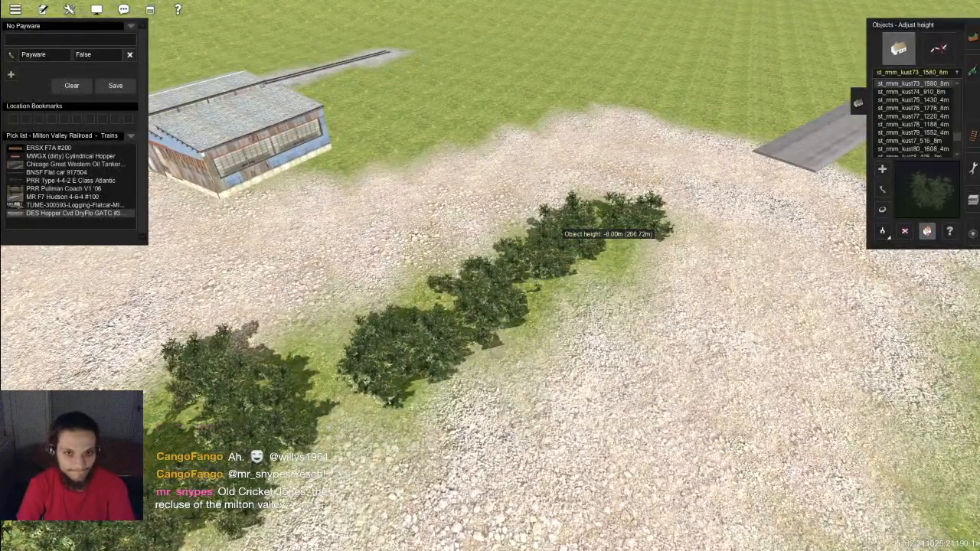
pyautogui.click(599, 248)
pyautogui.press('h')
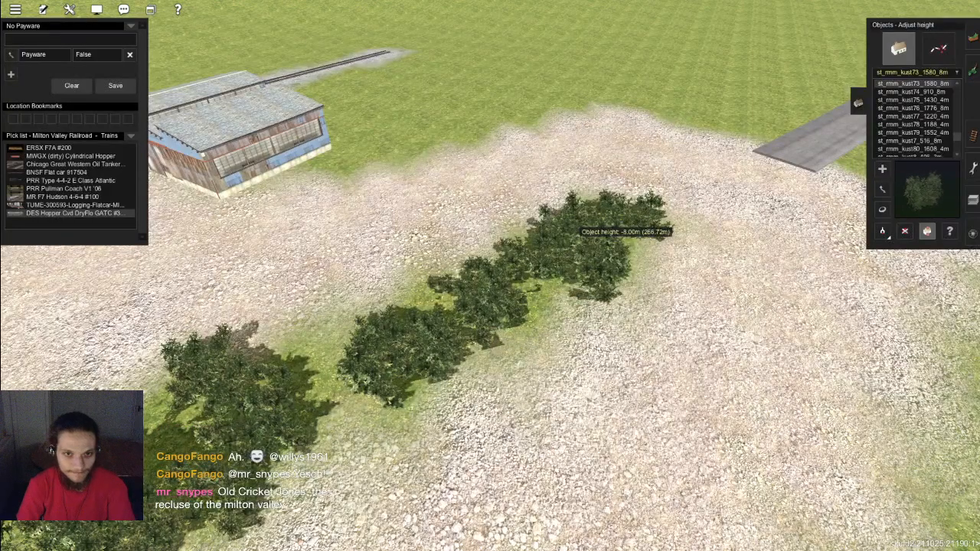
# Step: Fill the middle of the hedge with another bush, lower it to match its neighbours, and save the route
pyautogui.rightClick(378, 362)
pyautogui.press('a')
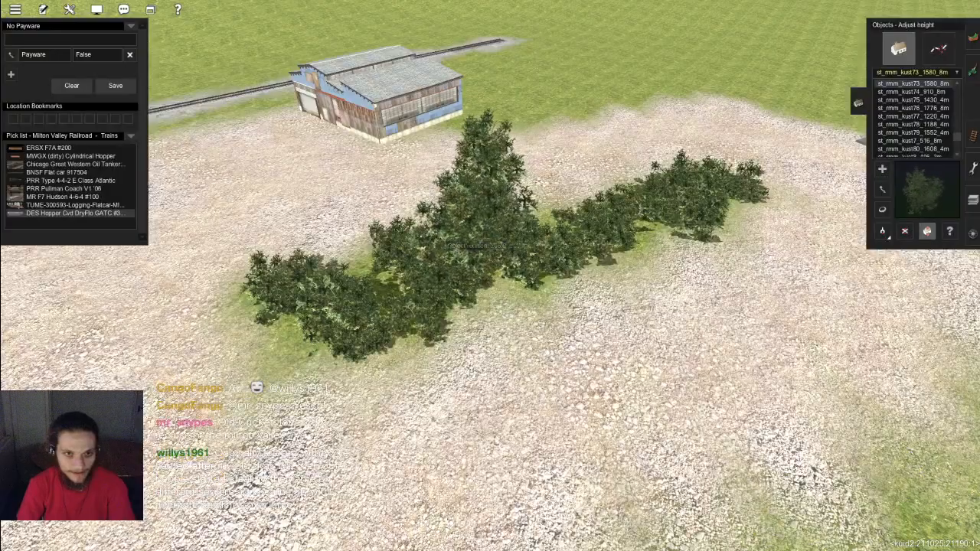
pyautogui.press('Down')
pyautogui.rightClick(482, 352)
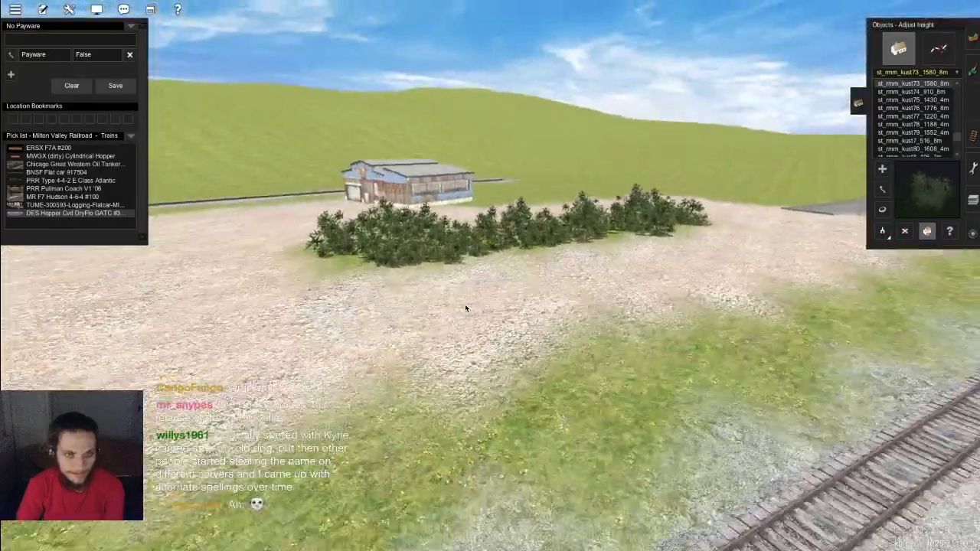
pyautogui.press('Left')
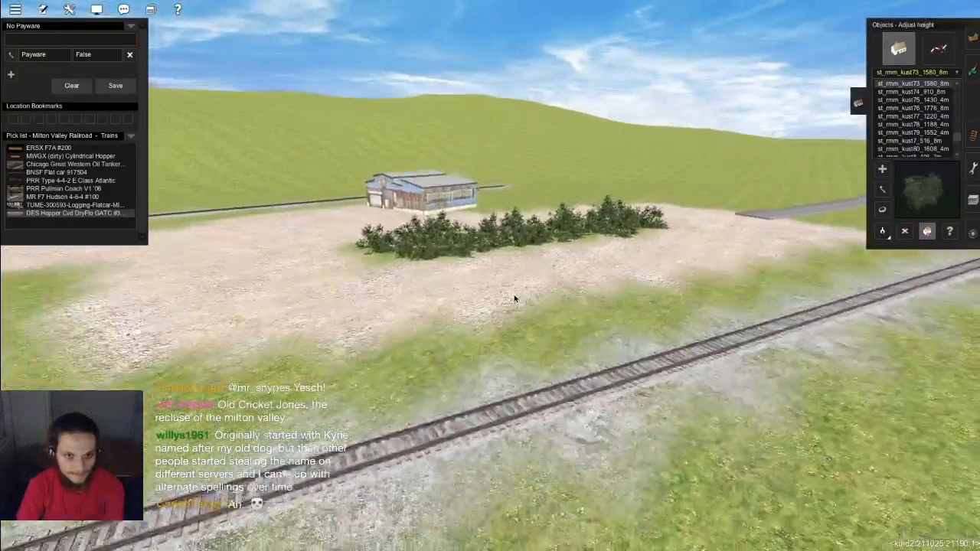
pyautogui.hotkey('ctrl', 's')
pyautogui.press('Return')
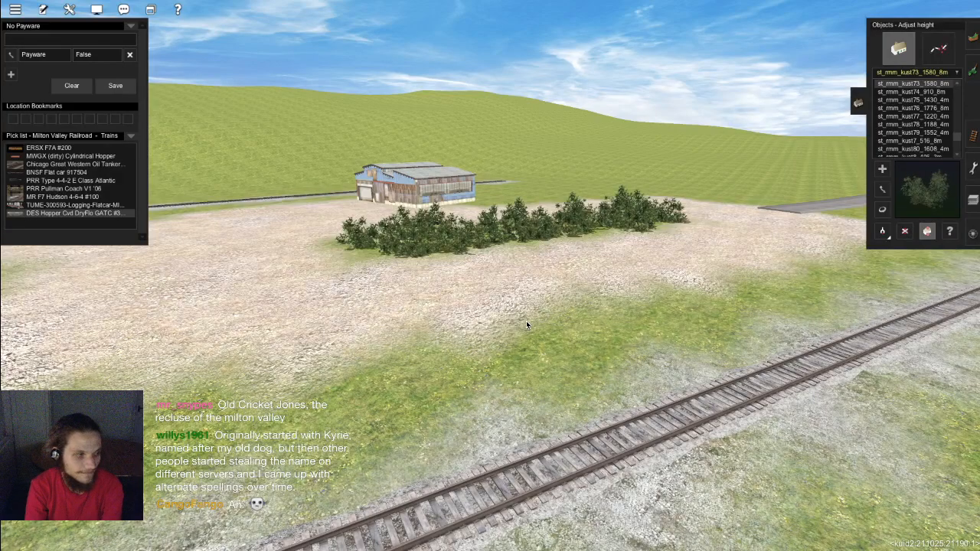
# Step: Pick up the Hayes Bumper Type WK Grey track object from the end of the stub siding in the yard behind the bakery
pyautogui.scroll(-5, 514, 301)
pyautogui.press('Left')
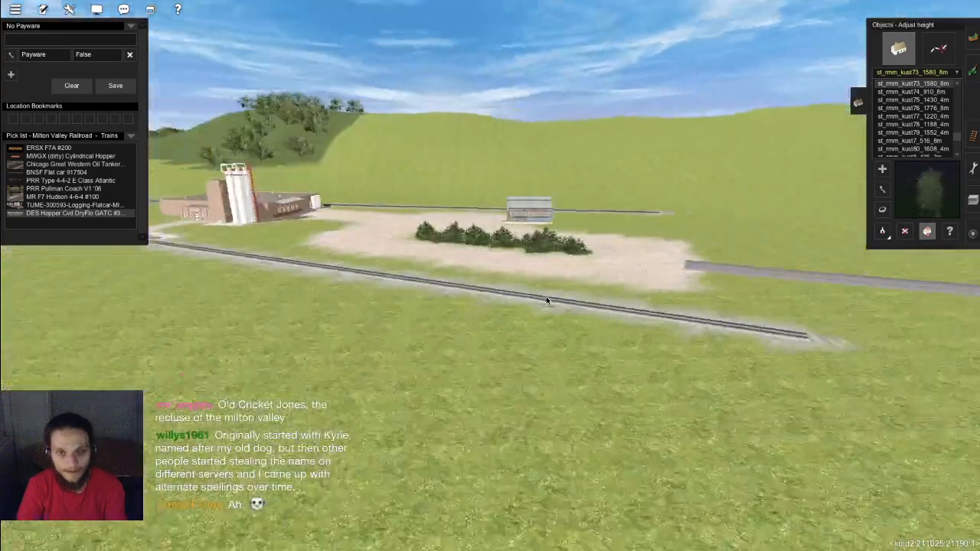
pyautogui.press('Left')
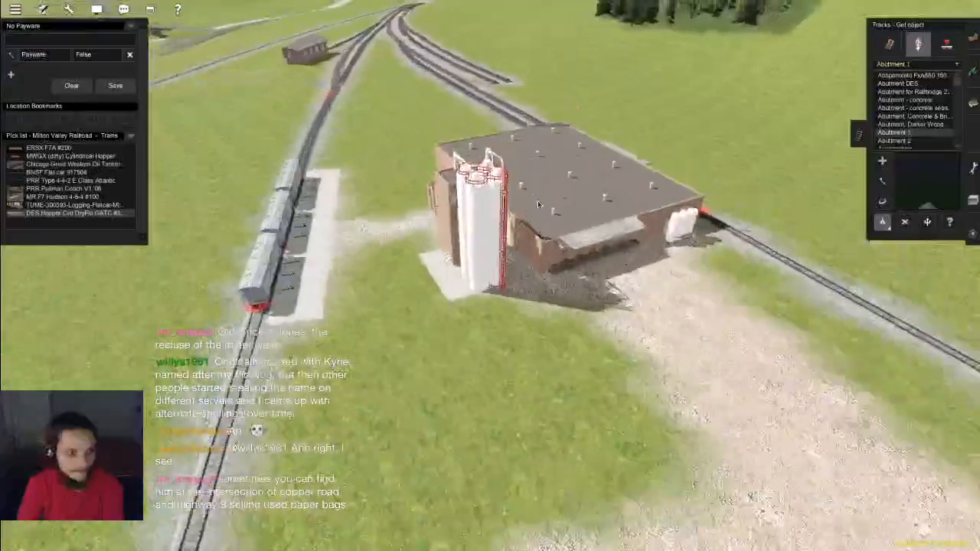
pyautogui.press('Left')
pyautogui.scroll(2, 537, 200)
pyautogui.press('Left')
pyautogui.scroll(3, 499, 273)
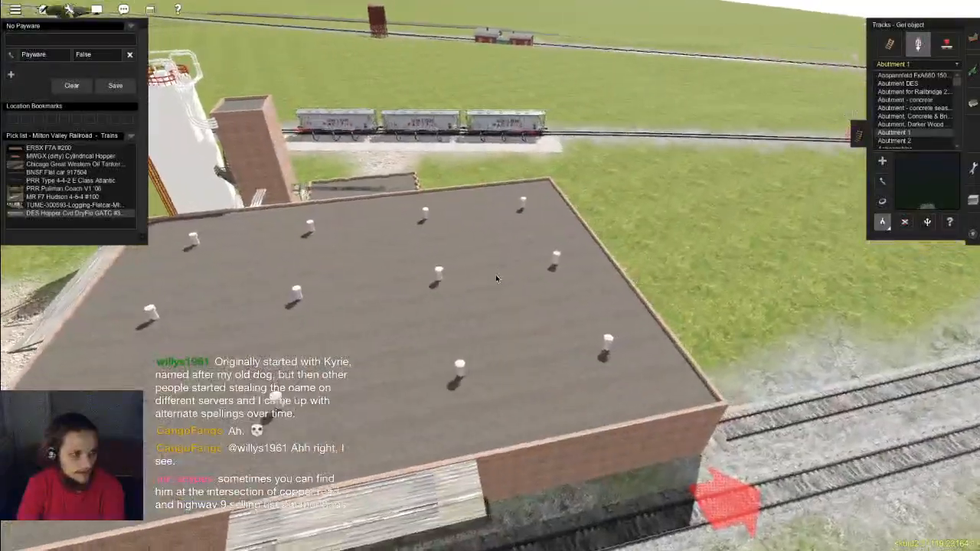
pyautogui.press('Left')
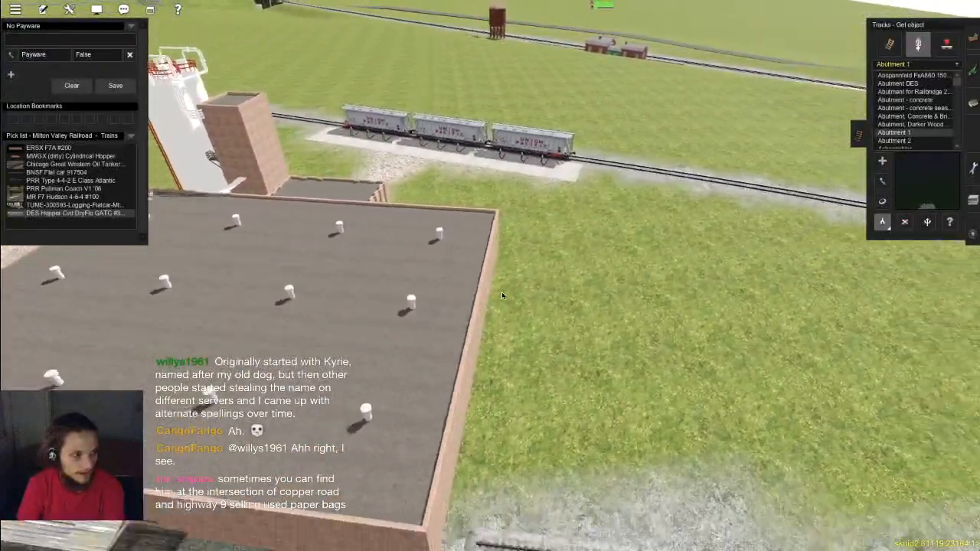
pyautogui.scroll(-3, 502, 287)
pyautogui.press('Left')
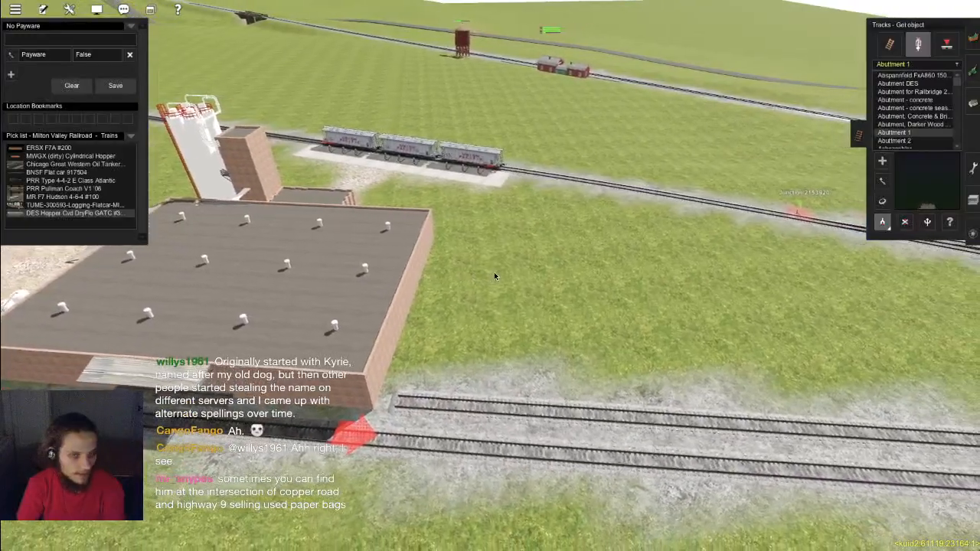
pyautogui.press('Left')
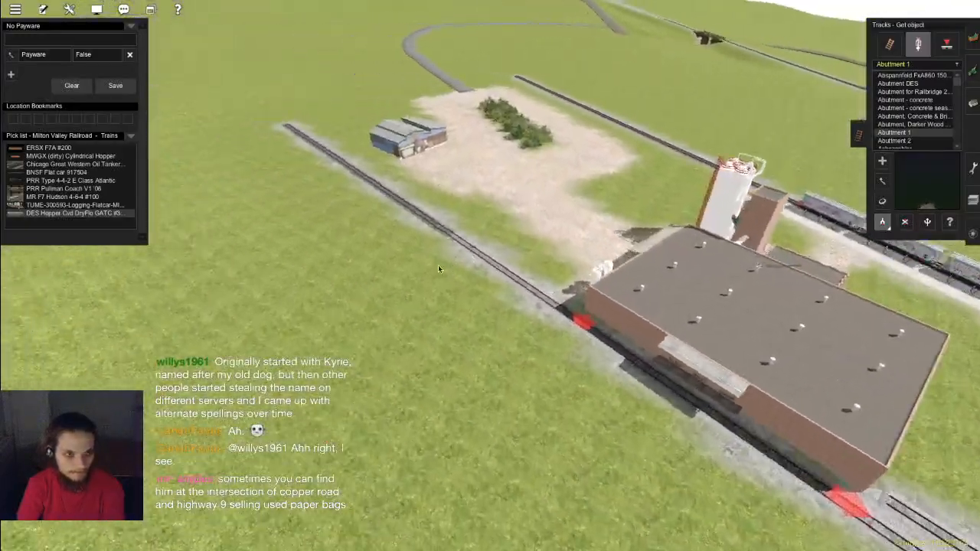
pyautogui.scroll(-3, 429, 258)
pyautogui.press('Left')
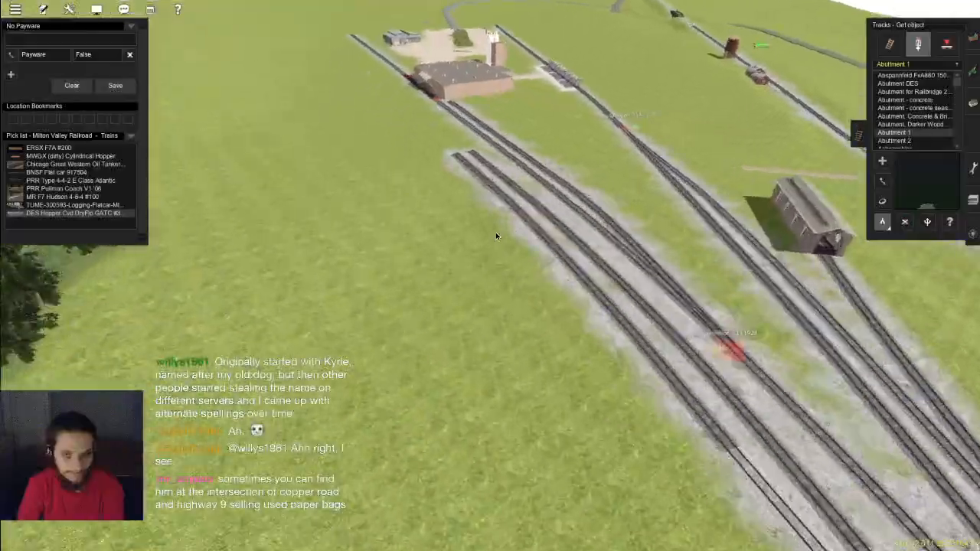
pyautogui.scroll(5, 494, 239)
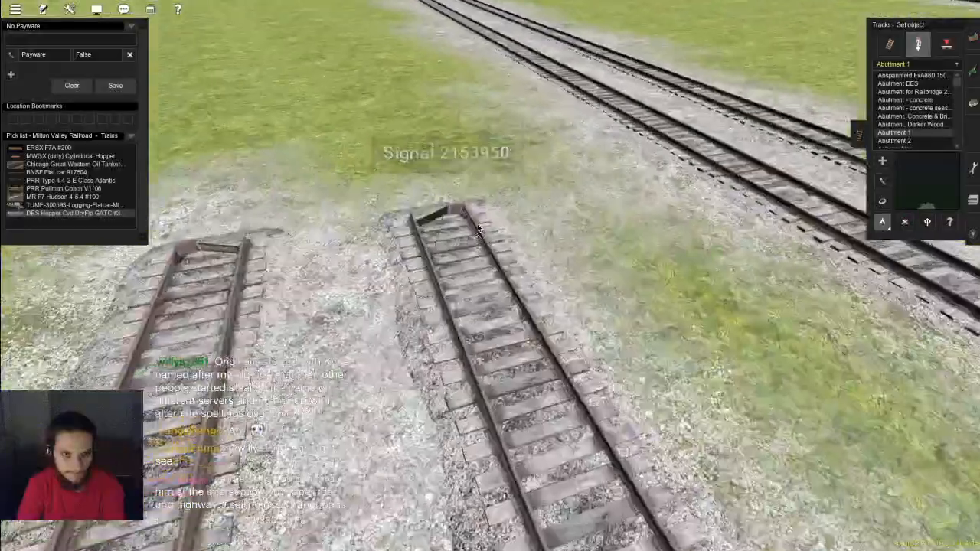
pyautogui.scroll(3, 478, 229)
pyautogui.click(499, 282)
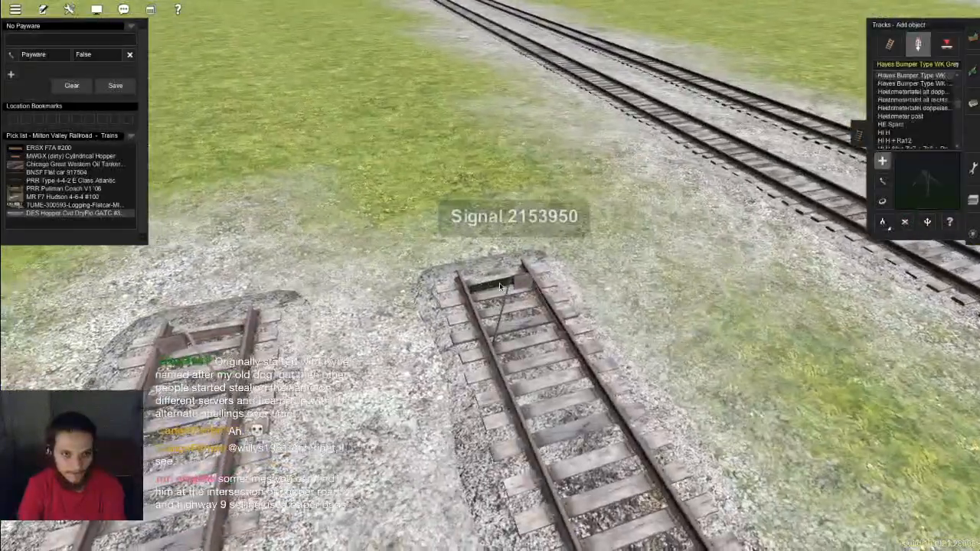
# Step: Place a Hayes Bumper Type WK Grey at the end of the siding that stops at the bakery's brick wall
pyautogui.scroll(-3, 534, 159)
pyautogui.rightClick(534, 159)
pyautogui.press('Left')
pyautogui.scroll(4, 482, 242)
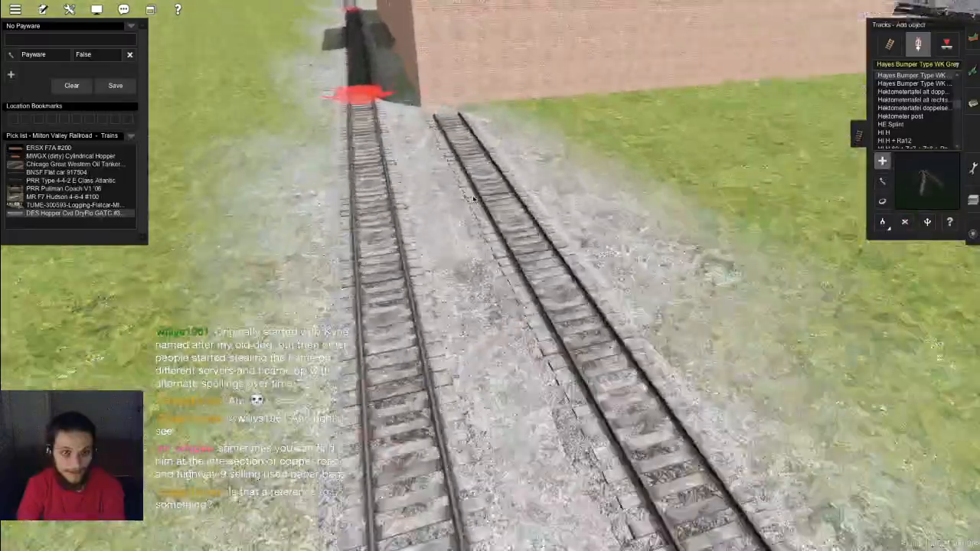
pyautogui.scroll(5, 473, 195)
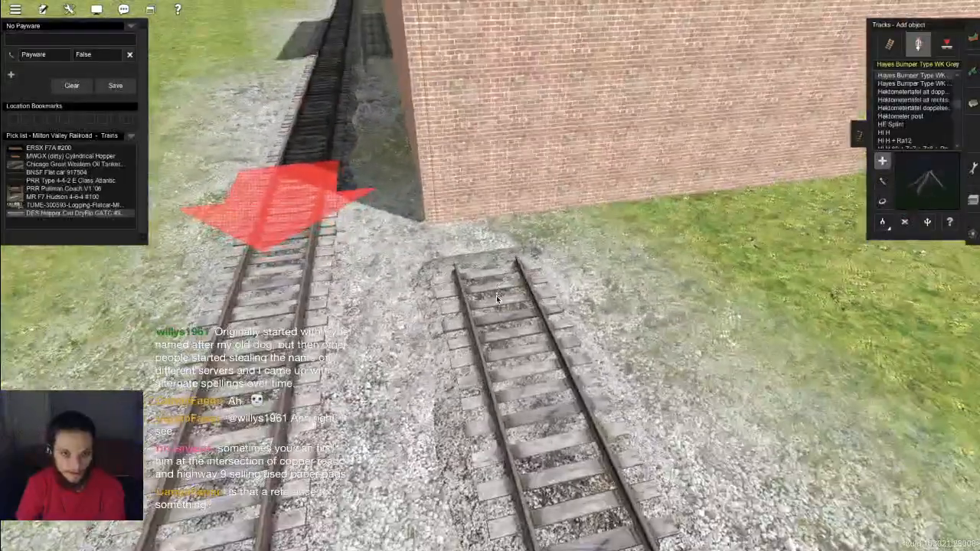
pyautogui.click(499, 304)
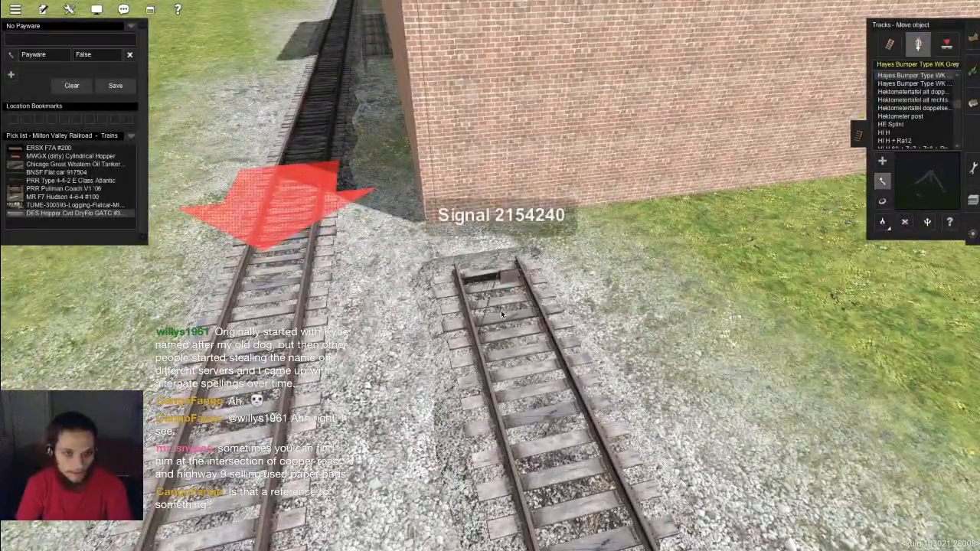
# Step: Place another Hayes Bumper at the end of the track that runs through the bakery and past the blue shed
pyautogui.scroll(-6, 594, 239)
pyautogui.rightClick(608, 228)
pyautogui.press('Left')
pyautogui.rightClick(545, 153)
pyautogui.scroll(4, 541, 163)
pyautogui.rightClick(539, 169)
pyautogui.press('Right')
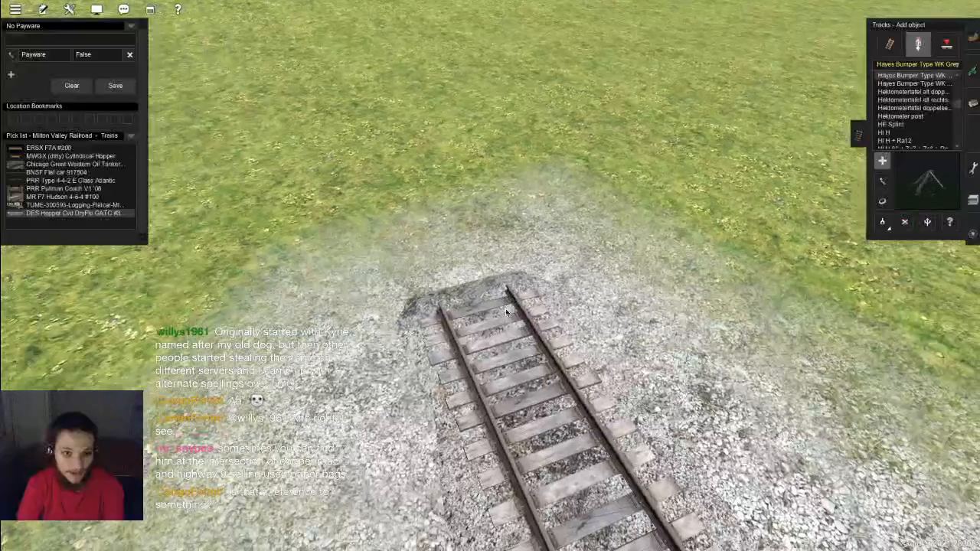
pyautogui.click(496, 339)
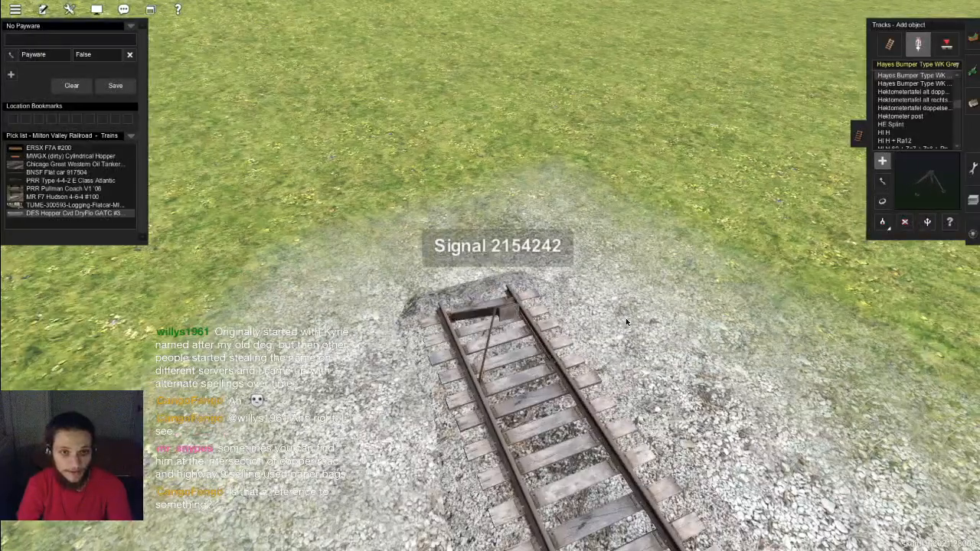
# Step: Place a Hayes Bumper at the end of the hopper unloading siding, on the grass beside the gravel lot's road
pyautogui.rightClick(653, 298)
pyautogui.scroll(-3, 654, 298)
pyautogui.scroll(-5, 597, 280)
pyautogui.press('Left')
pyautogui.rightClick(540, 260)
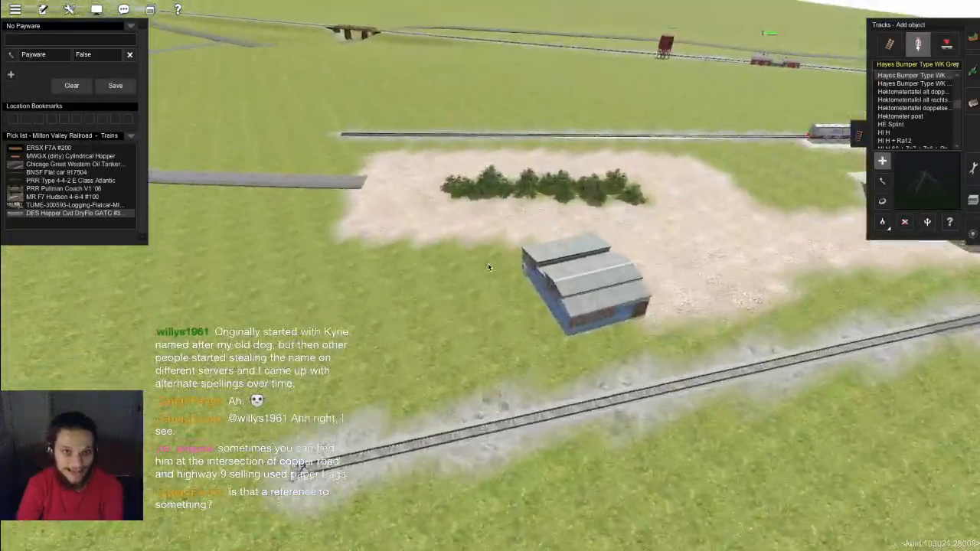
pyautogui.press('Left')
pyautogui.rightClick(380, 284)
pyautogui.scroll(5, 414, 283)
pyautogui.press('Right')
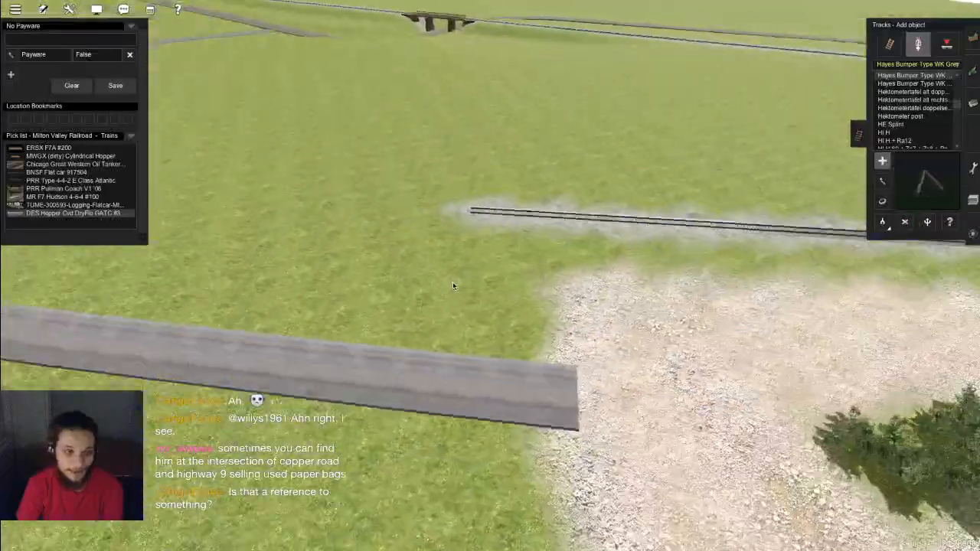
pyautogui.press('Left')
pyautogui.scroll(5, 536, 283)
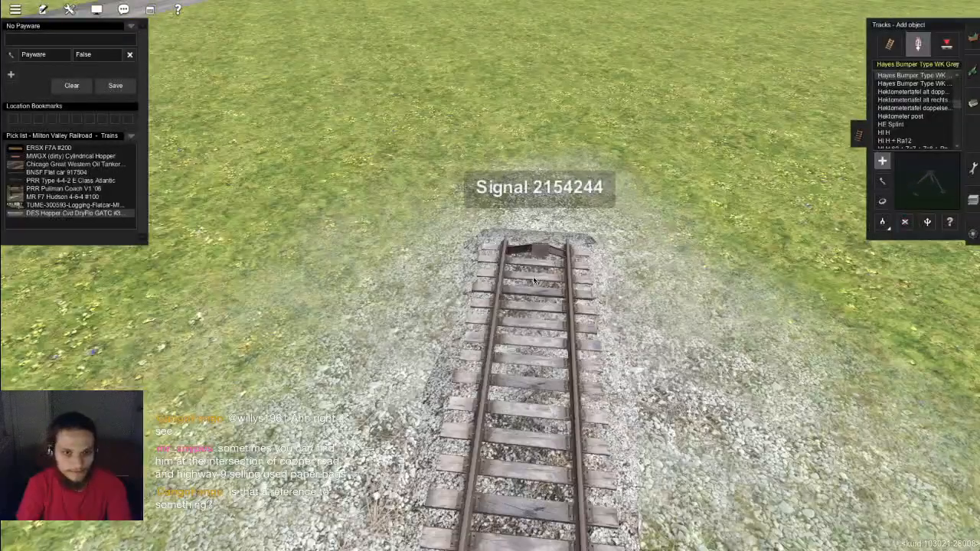
pyautogui.scroll(-10, 534, 278)
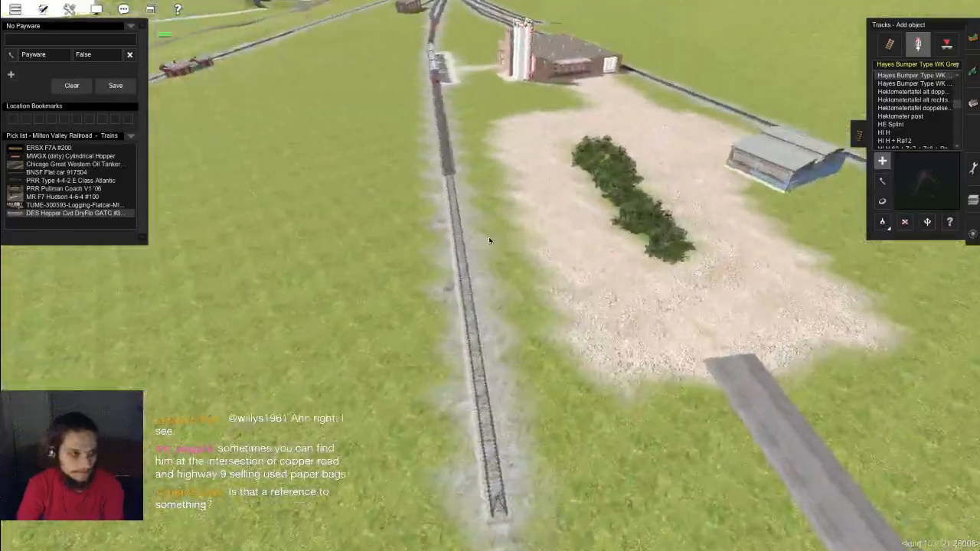
# Step: Survey the bakery site, the bumpers on its track ends and the adjoining yard tracks
pyautogui.press('Right')
pyautogui.press('Down')
pyautogui.press('Left')
pyautogui.press('Up')
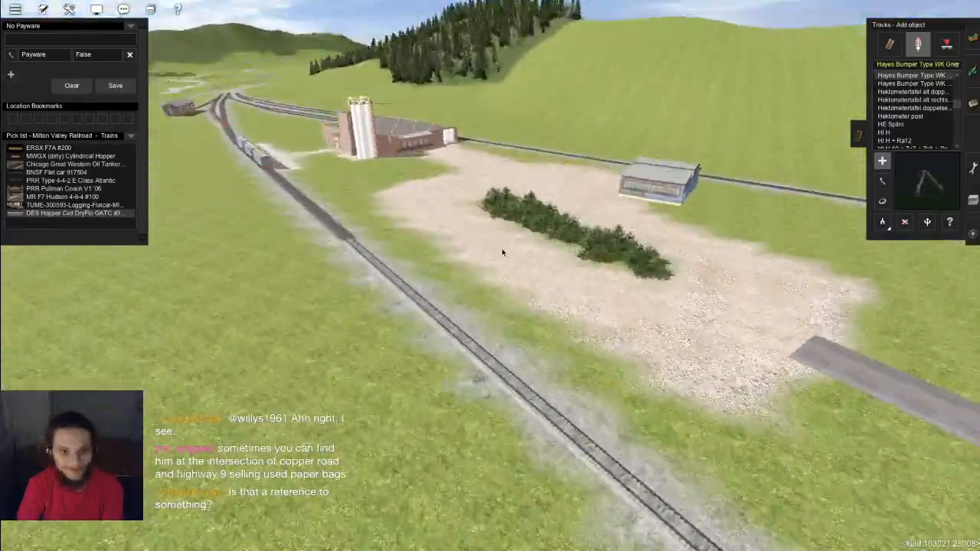
pyautogui.scroll(8, 502, 249)
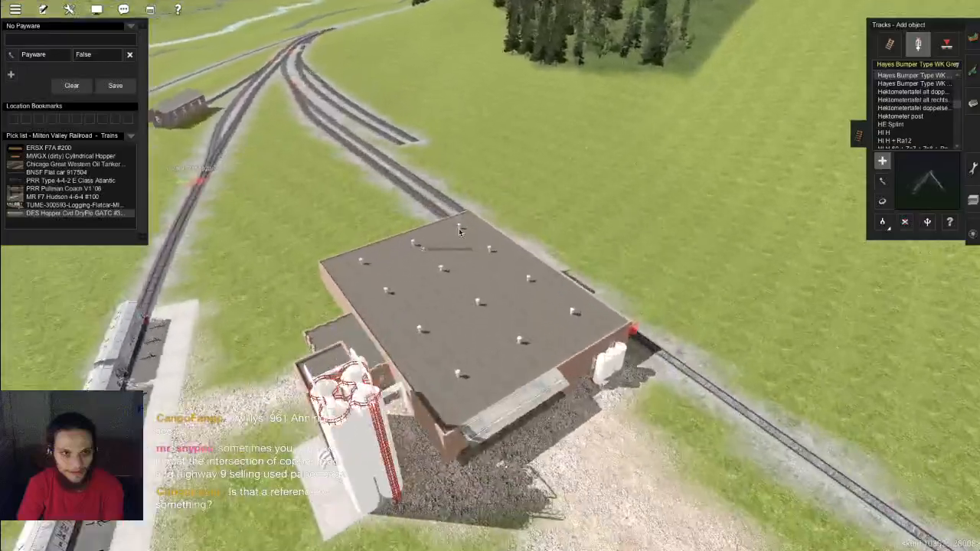
pyautogui.press('Right')
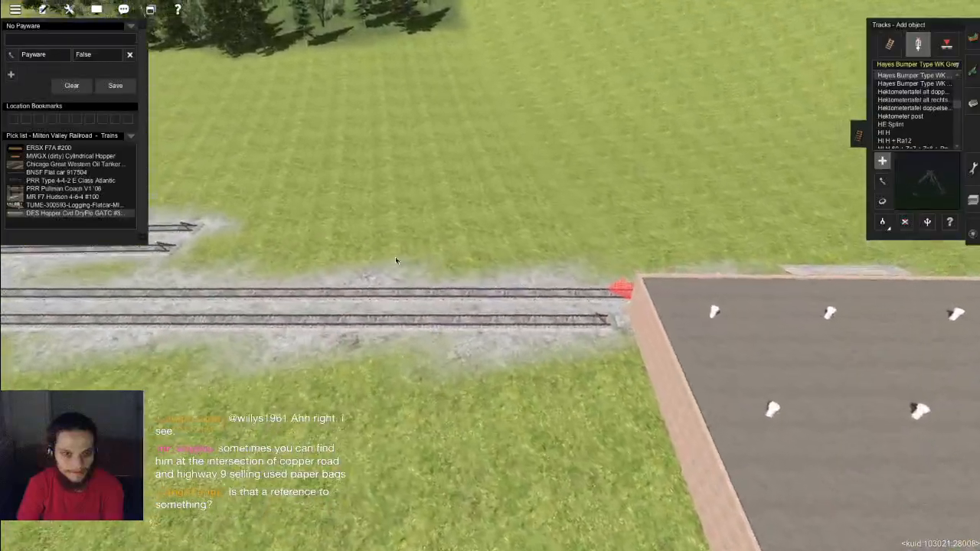
pyautogui.press('Right')
pyautogui.scroll(-6, 442, 268)
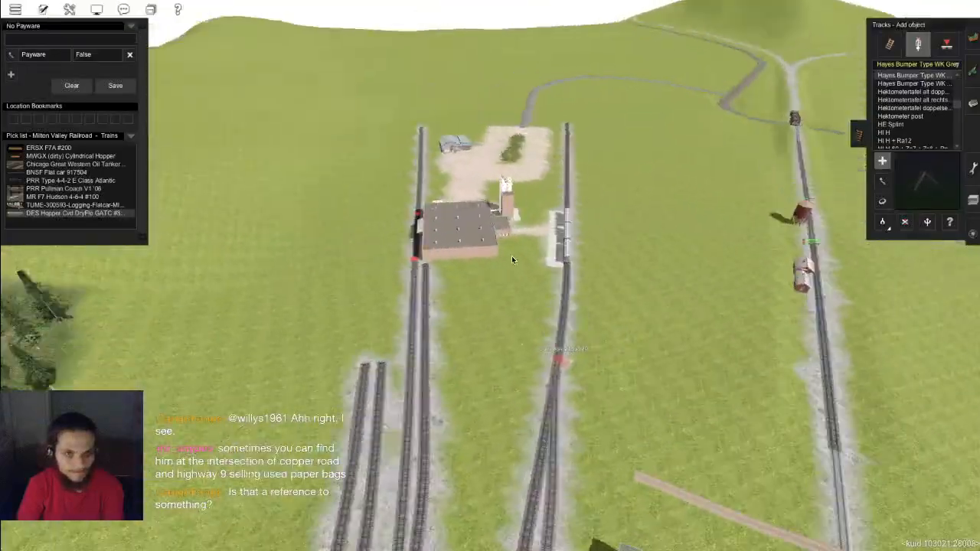
pyautogui.press('Right')
pyautogui.press('Right')
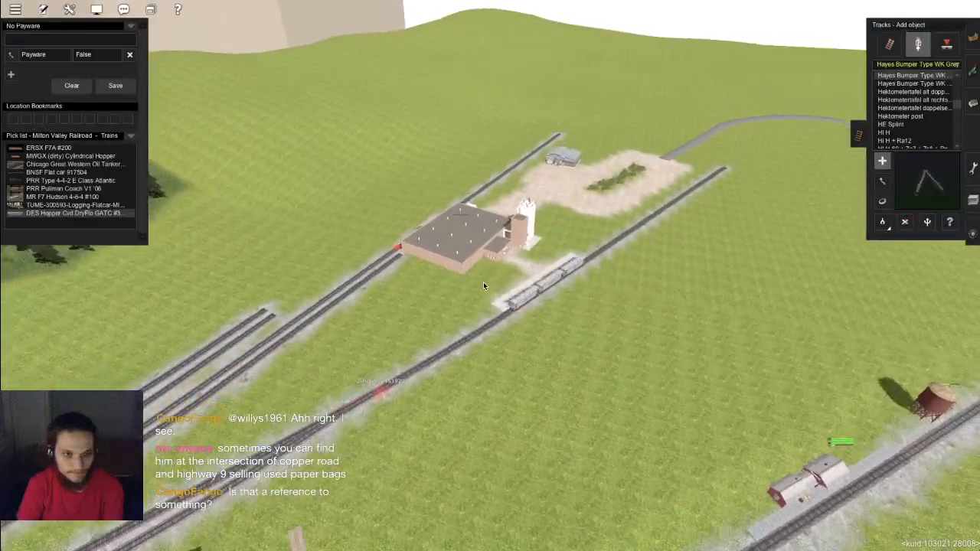
pyautogui.press('Right')
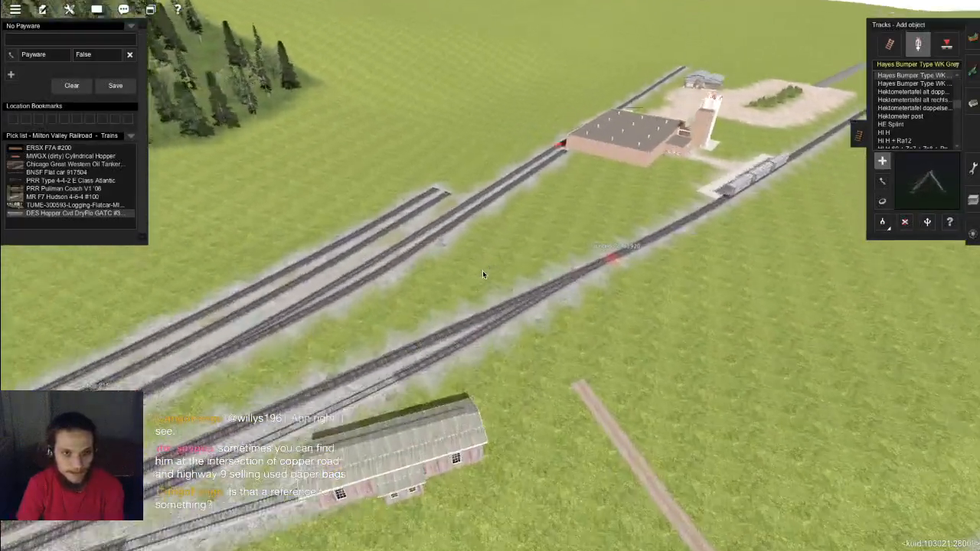
pyautogui.scroll(3, 476, 272)
pyautogui.scroll(-5, 589, 258)
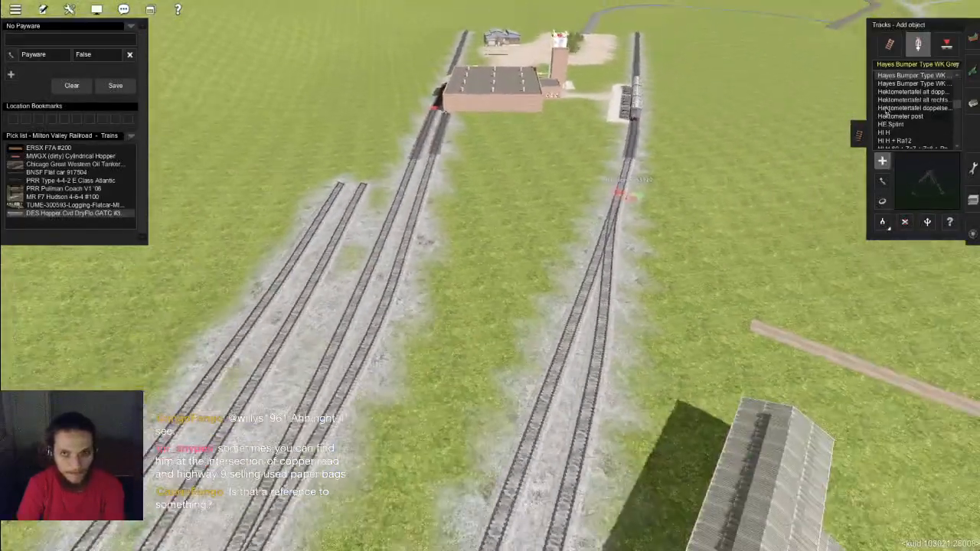
# Step: Try painting a yellow-brown ground texture on the grass between the yard tracks, and undo the stroke
pyautogui.press('F3')
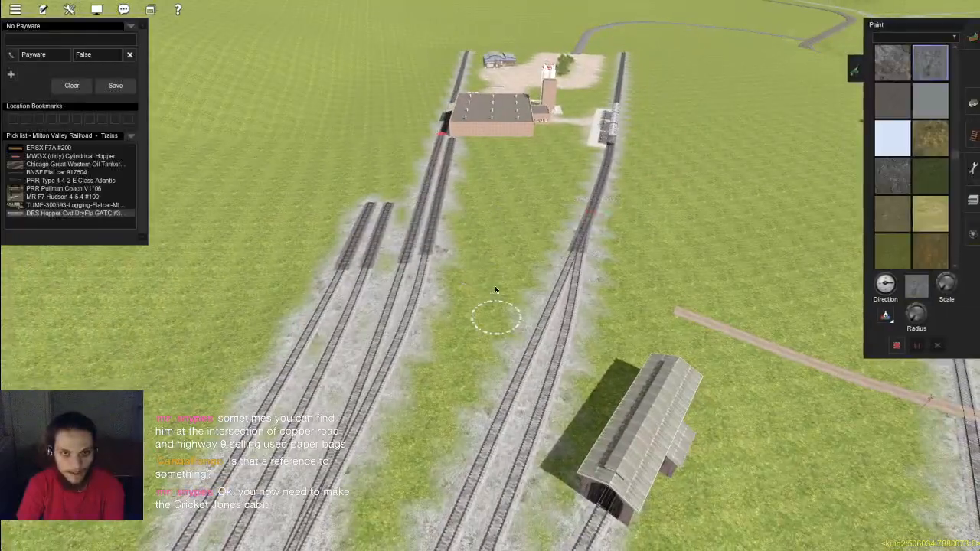
pyautogui.press('Right')
pyautogui.click(924, 144)
pyautogui.scroll(2, 491, 360)
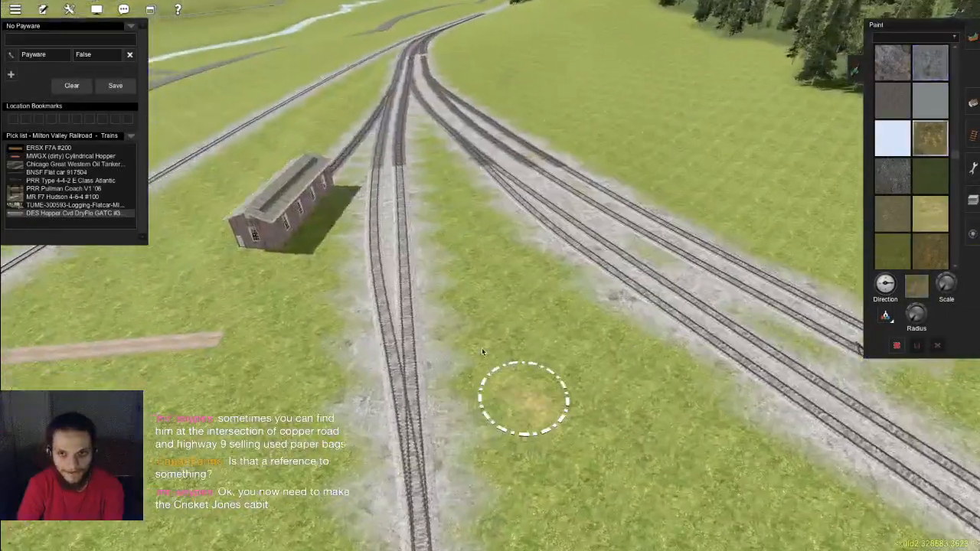
pyautogui.scroll(2, 492, 359)
pyautogui.moveTo(467, 337); pyautogui.dragTo(624, 498)
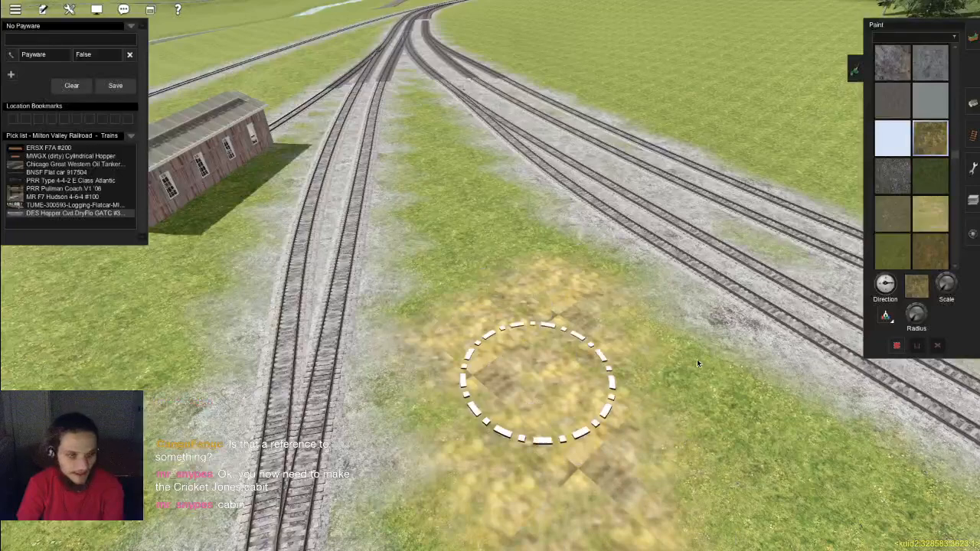
pyautogui.scroll(-2, 566, 357)
pyautogui.hotkey('ctrl', 'z')
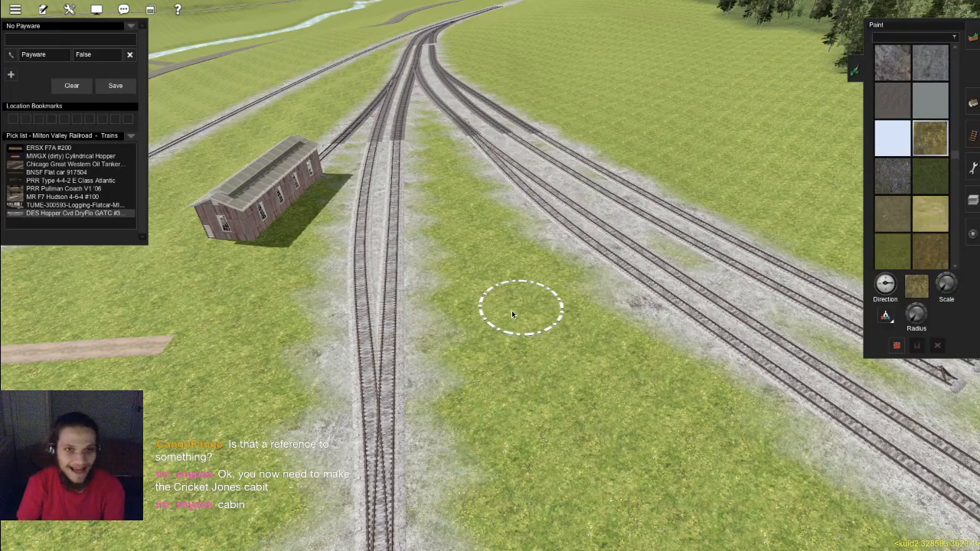
# Step: Filter the content by "cabin" and choose the WP&Y_Log_Cabin_1 scenery object for placement
pyautogui.scroll(-1, 502, 303)
pyautogui.scroll(-5, 473, 296)
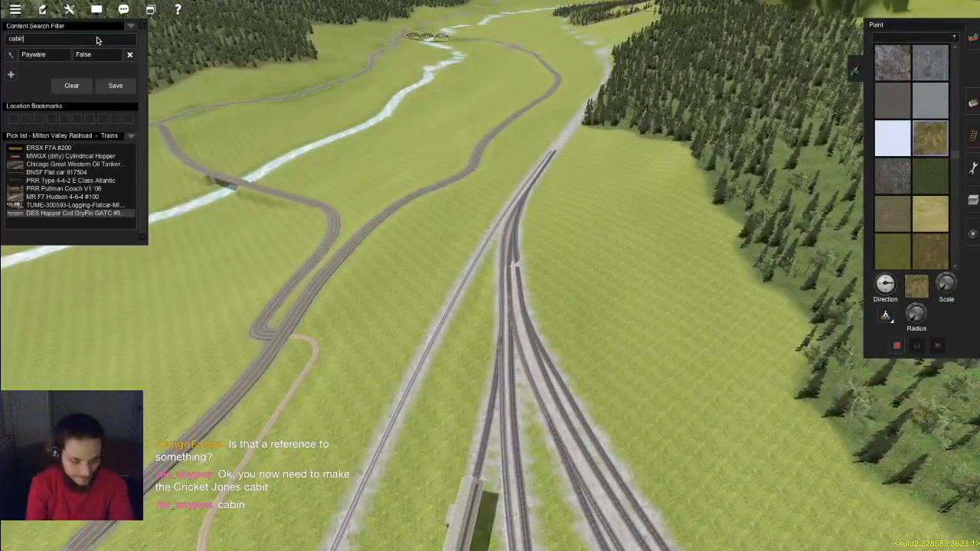
pyautogui.click(946, 101)
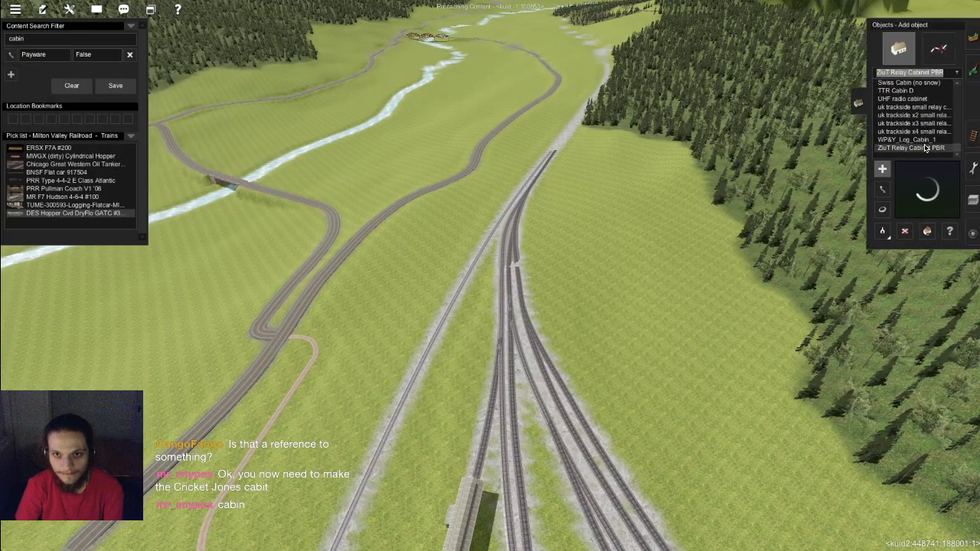
pyautogui.press('Up')
pyautogui.press('Down')
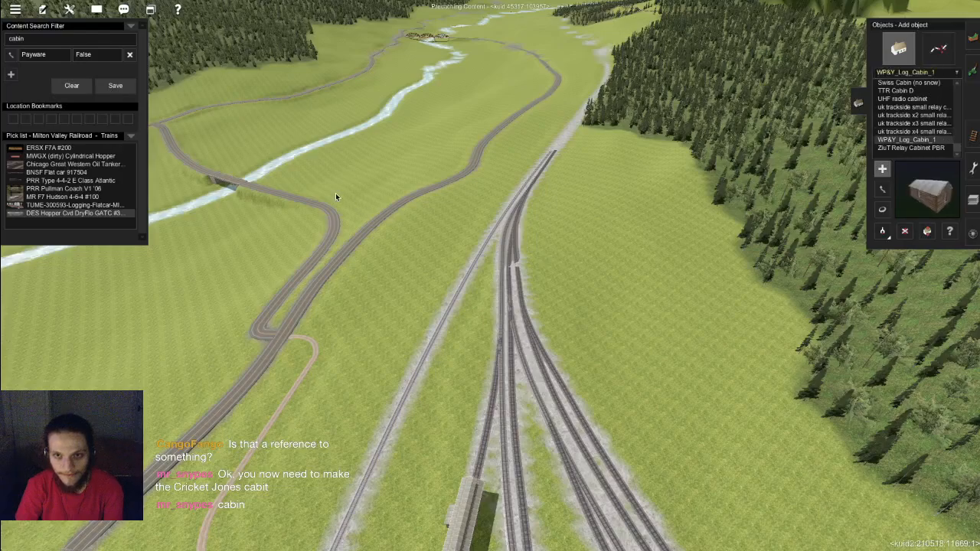
# Step: Place a WP&Y_Log_Cabin_1 on the grass between the dirt road and the forest edge in the remote river valley
pyautogui.rightClick(344, 194)
pyautogui.press('Left')
pyautogui.press('Down')
pyautogui.rightClick(500, 136)
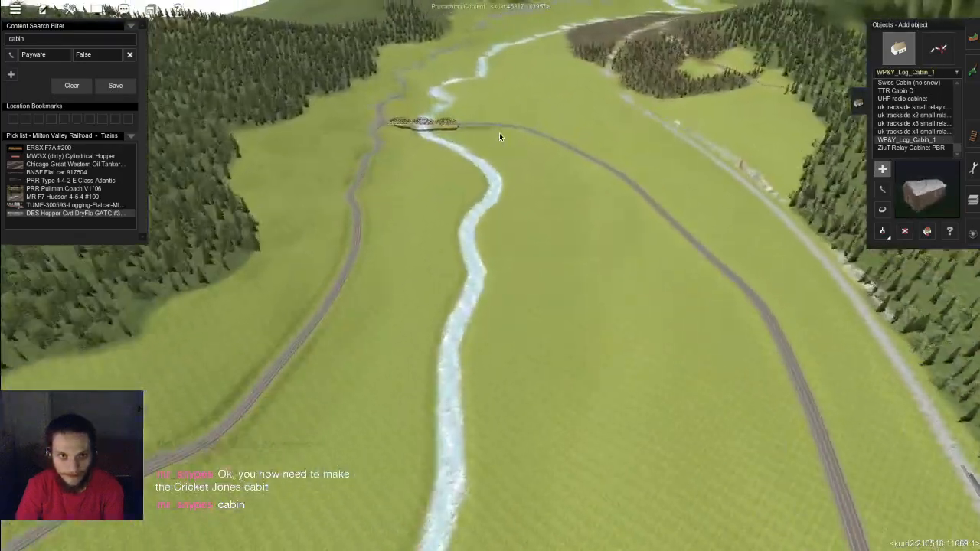
pyautogui.rightClick(489, 150)
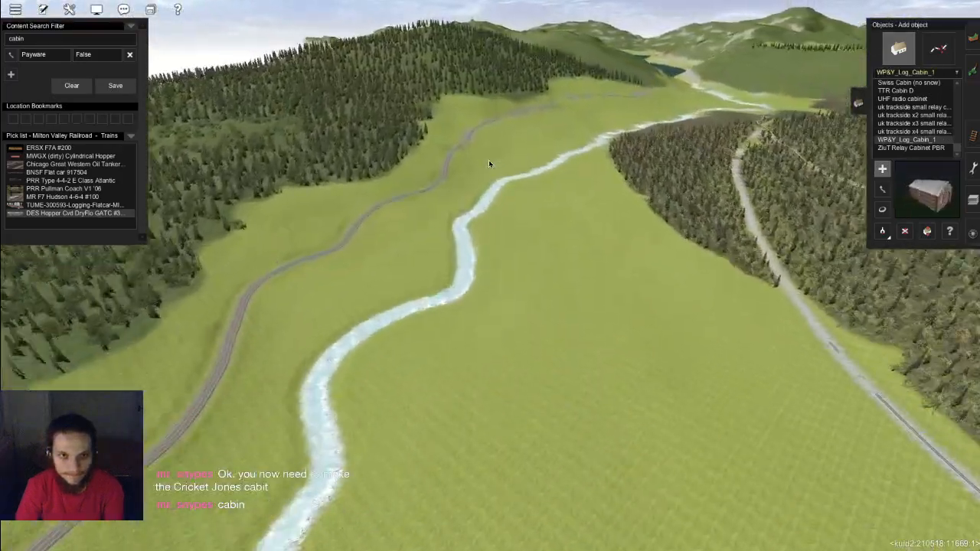
pyautogui.press('m')
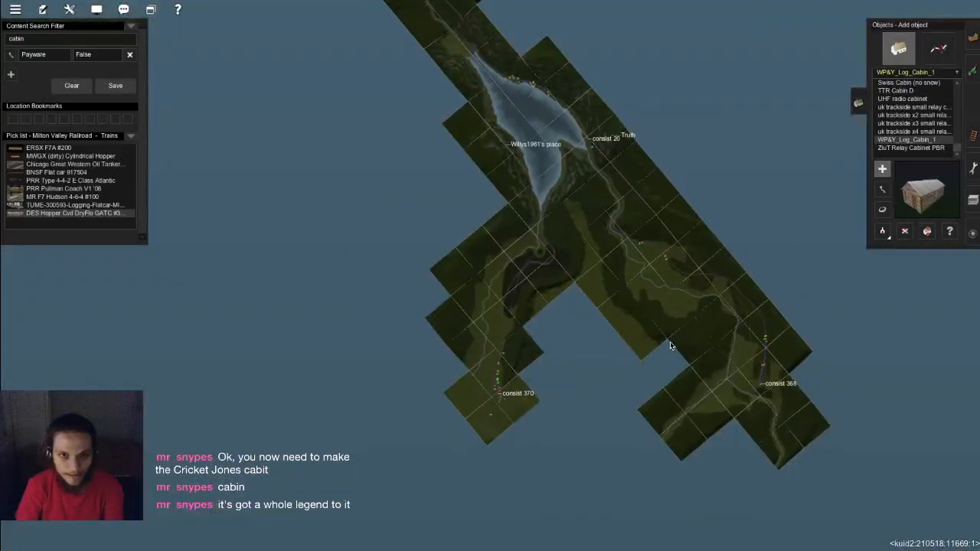
pyautogui.scroll(5, 702, 337)
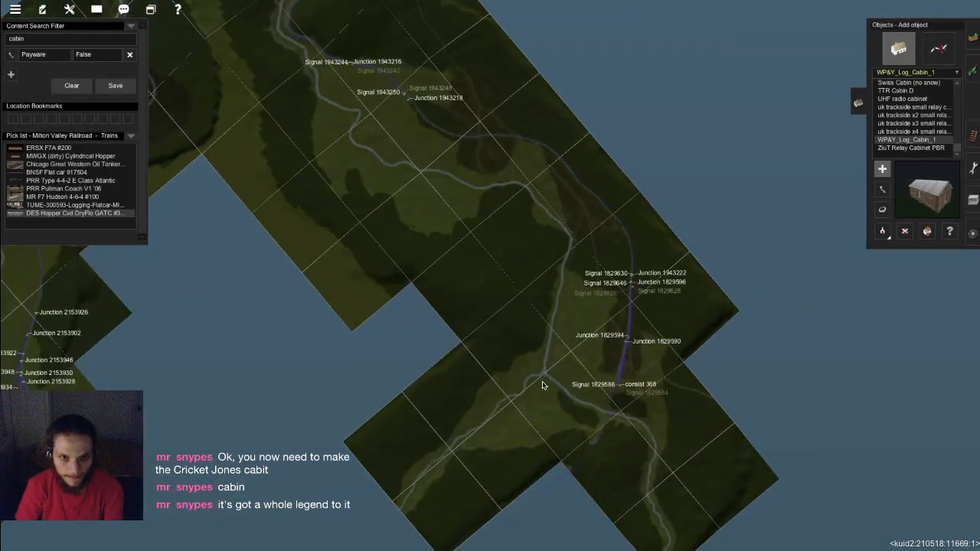
pyautogui.click(529, 399)
pyautogui.rightClick(463, 343)
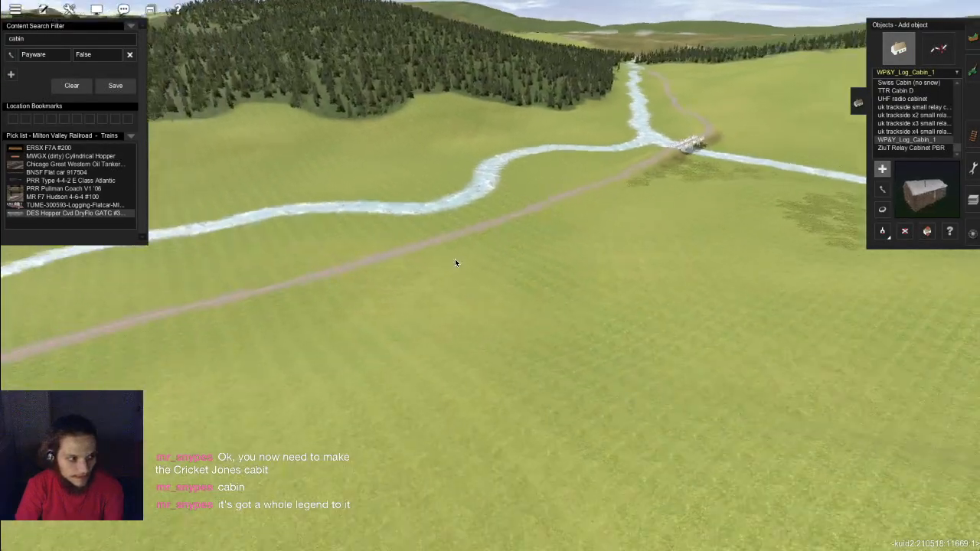
pyautogui.press('Right')
pyautogui.press('Right')
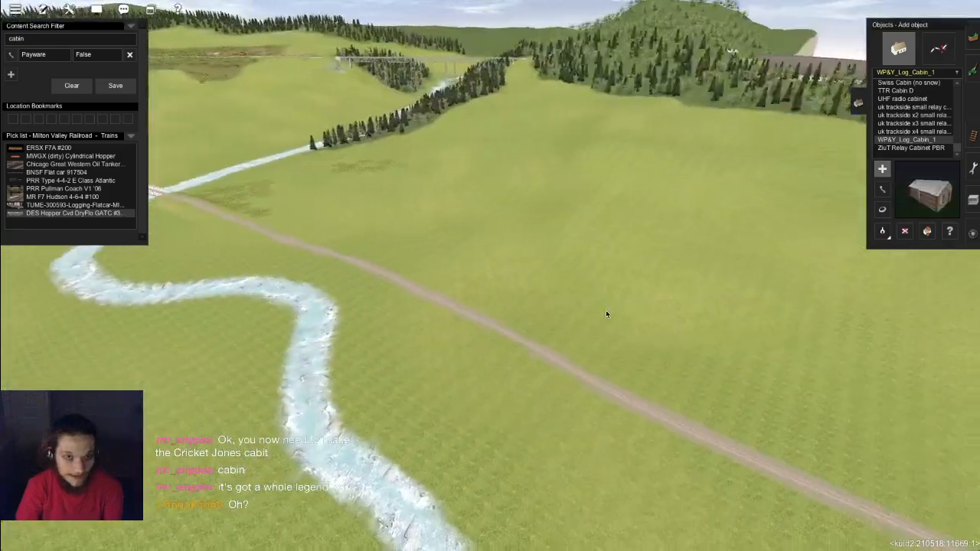
pyautogui.press('Right')
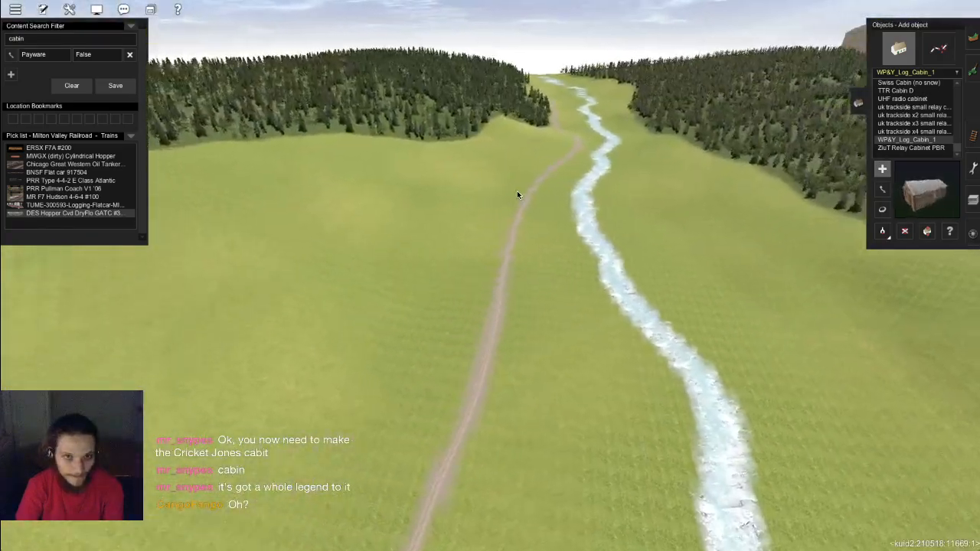
pyautogui.press('Right')
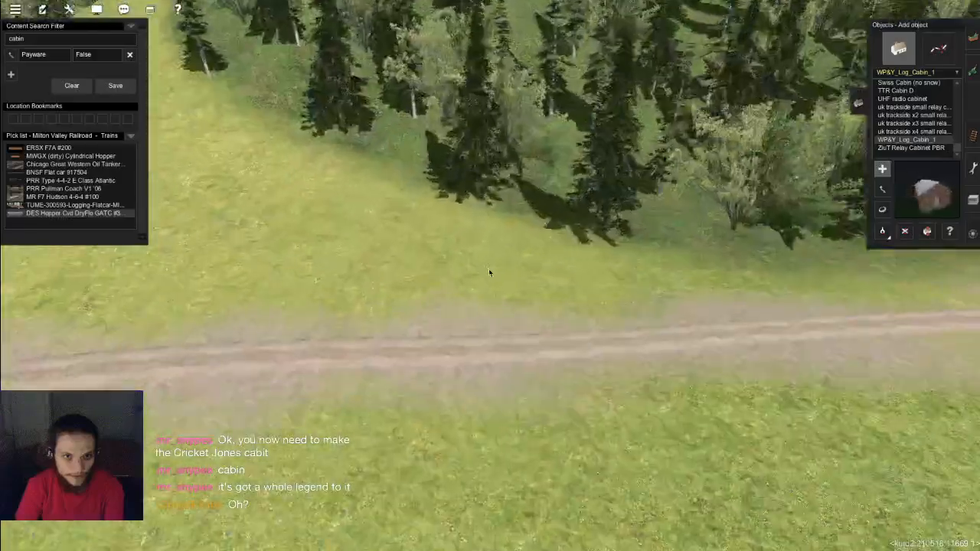
pyautogui.press('Right')
pyautogui.click(489, 275)
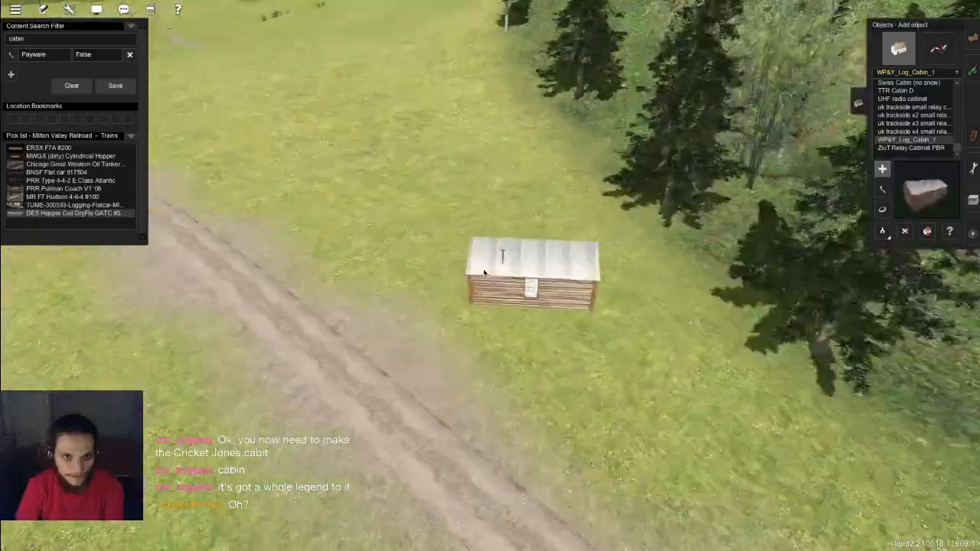
# Step: Survey the river valley and the route map for another secluded, wooded spot suitable for a log cabin
pyautogui.press('Right')
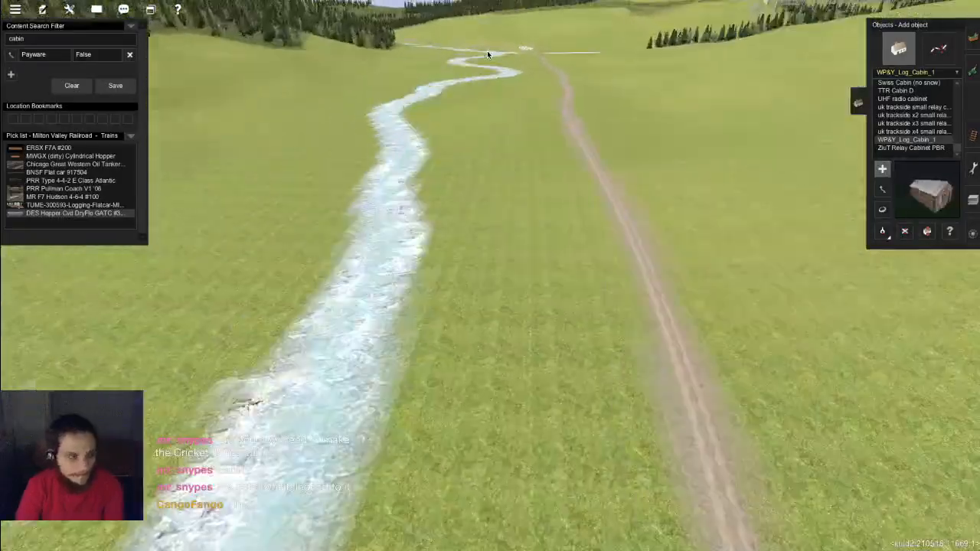
pyautogui.press('Right')
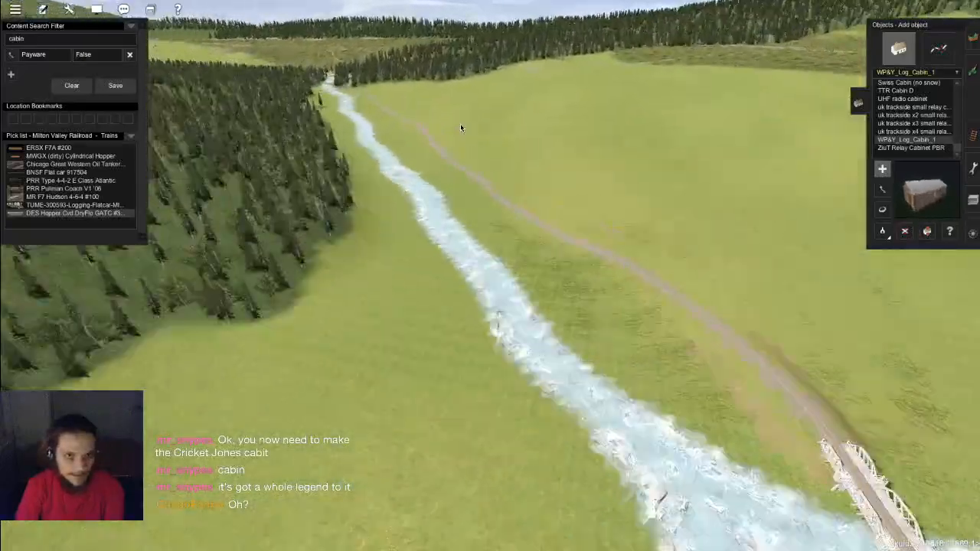
pyautogui.press('Up')
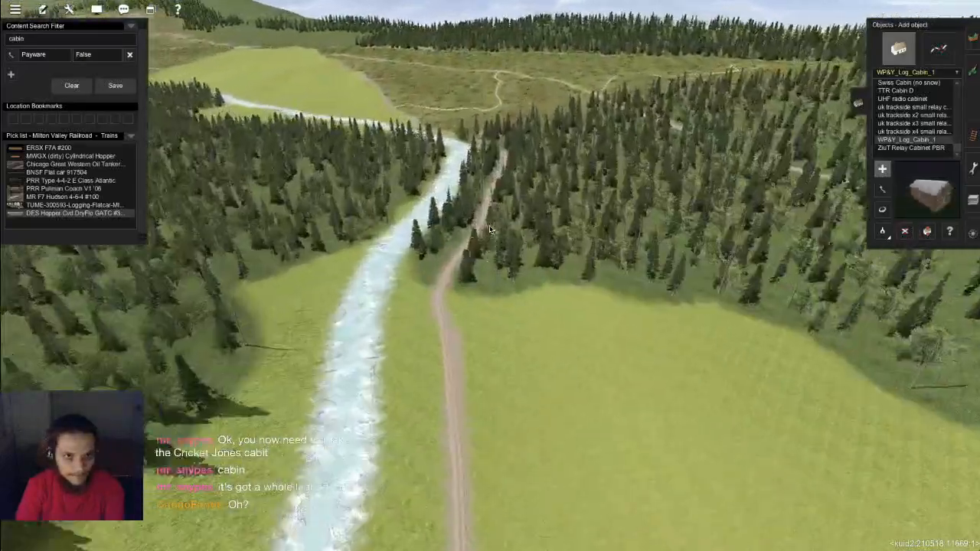
pyautogui.press('m')
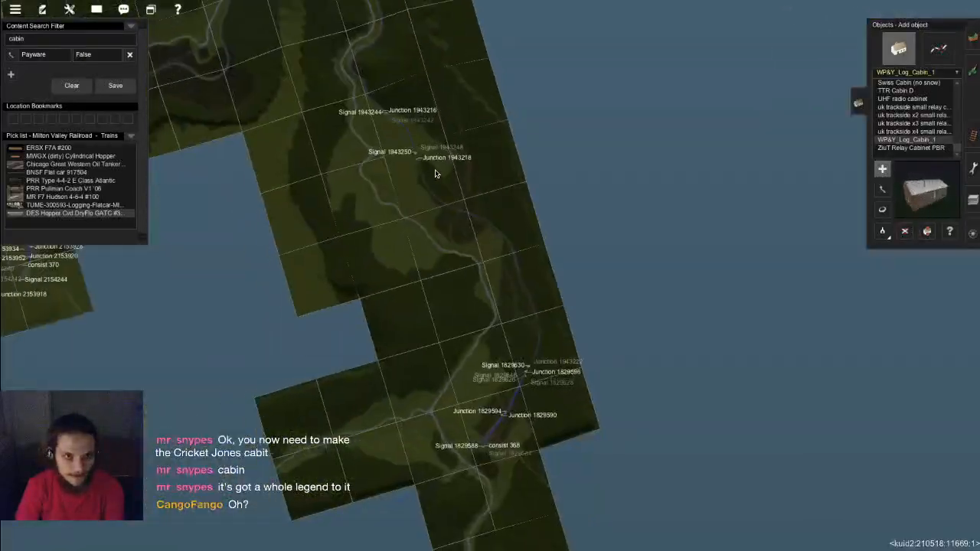
pyautogui.press('Up')
pyautogui.press('Up')
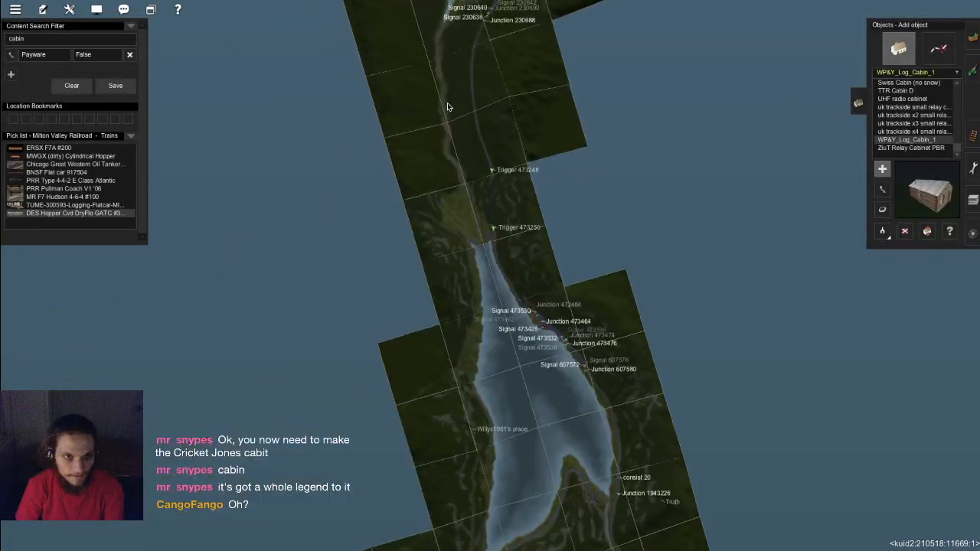
pyautogui.press('Up')
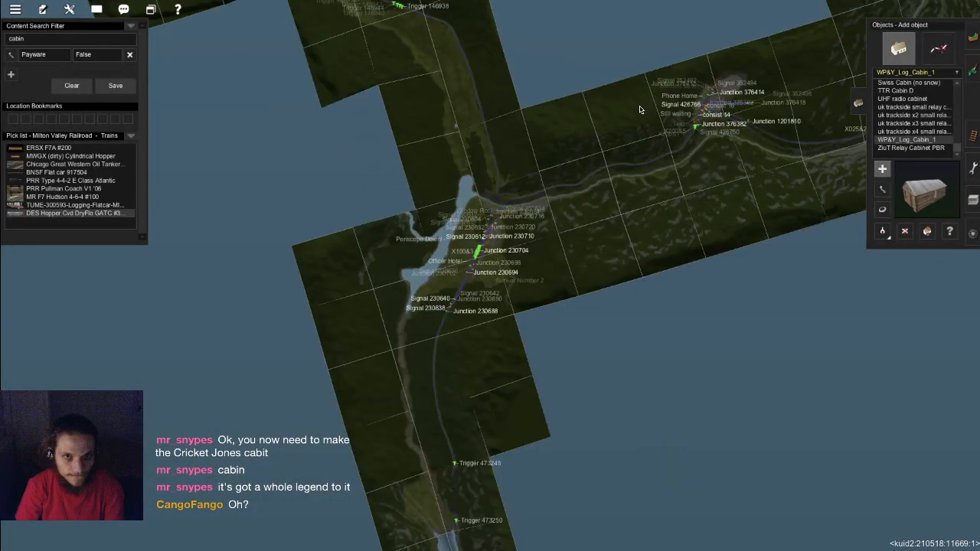
pyautogui.press('Right')
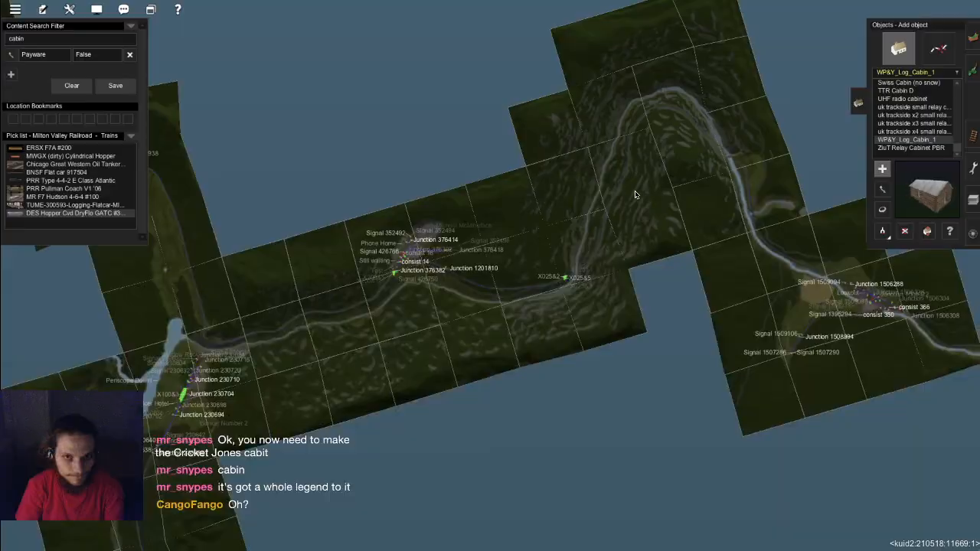
pyautogui.press('m')
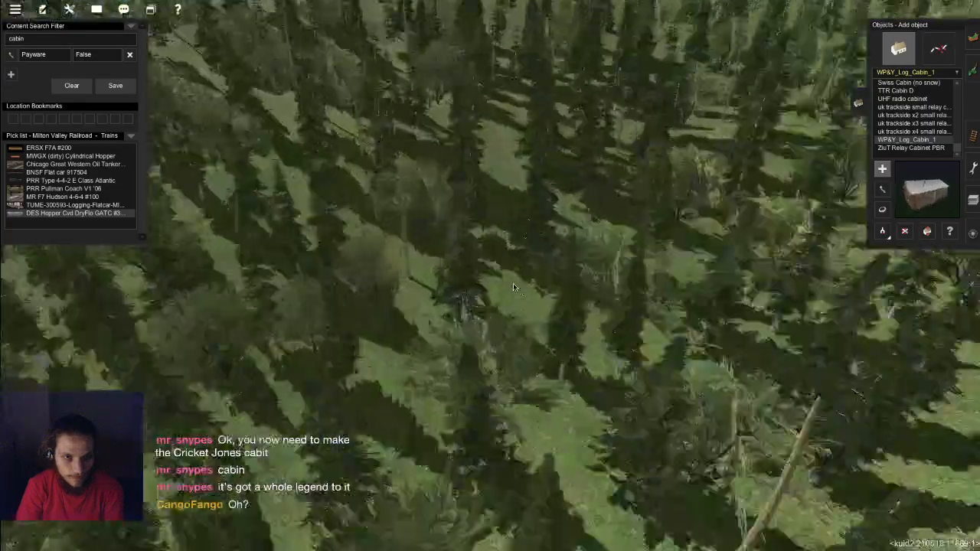
# Step: Place a WP&Y_Log_Cabin_1 on the grassy ledge above the winding mountain road and rotate it to about 60 degrees
pyautogui.scroll(-6, 736, 213)
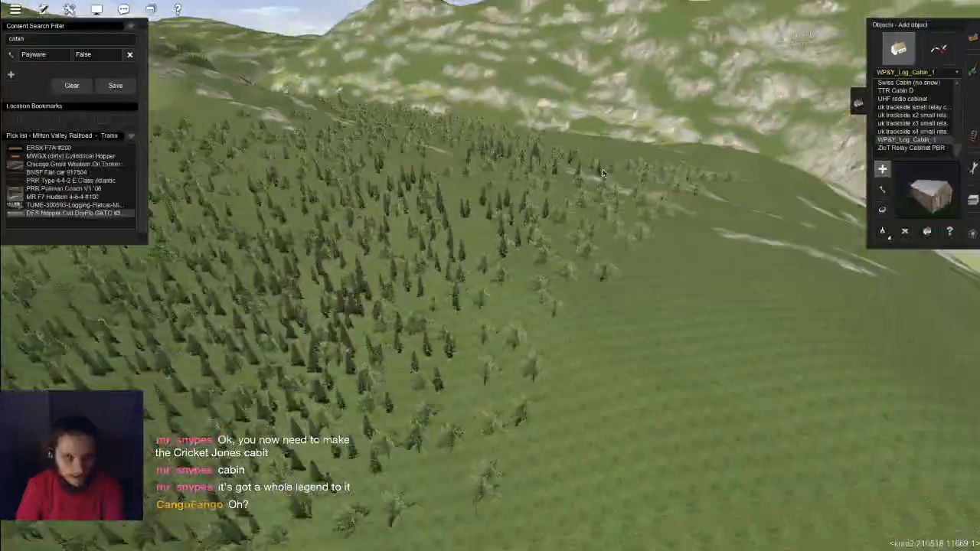
pyautogui.scroll(5, 595, 230)
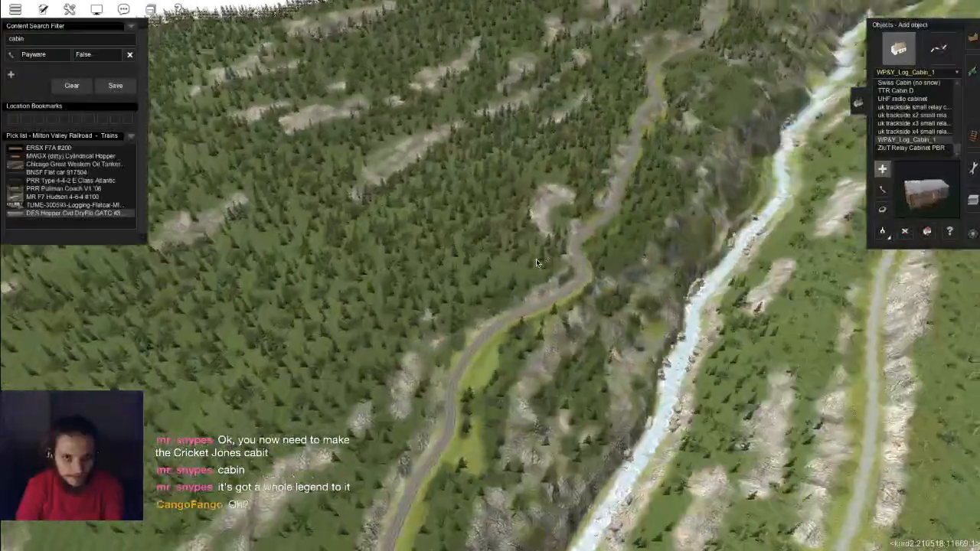
pyautogui.scroll(5, 502, 275)
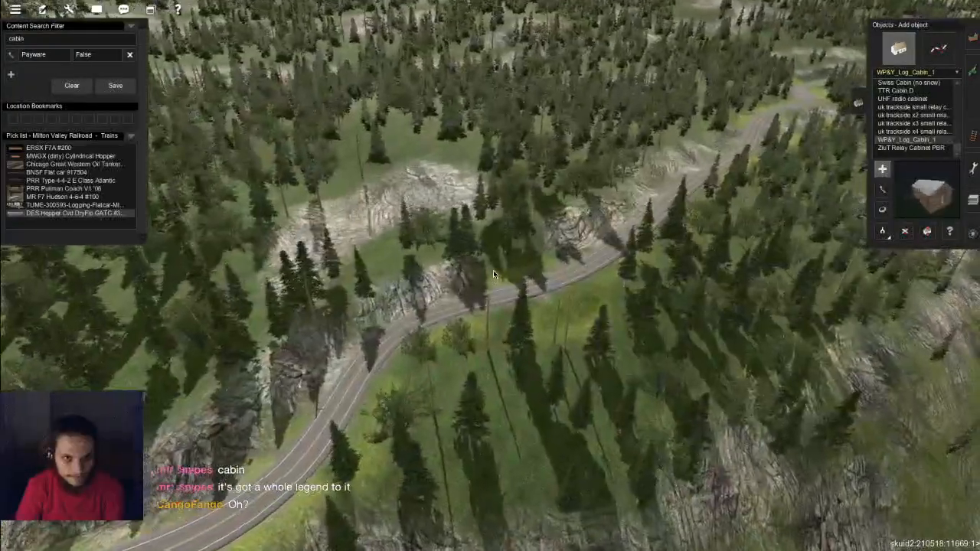
pyautogui.scroll(5, 488, 277)
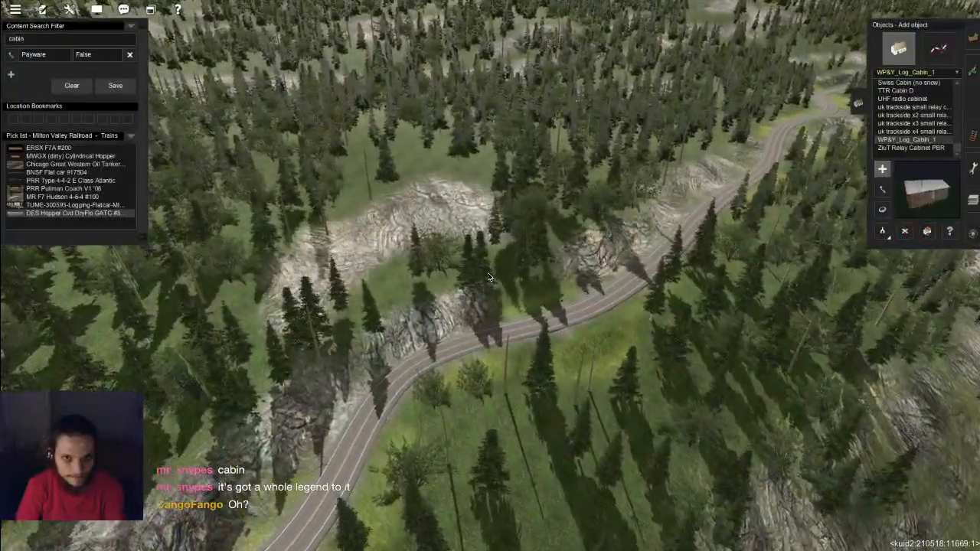
pyautogui.scroll(6, 444, 285)
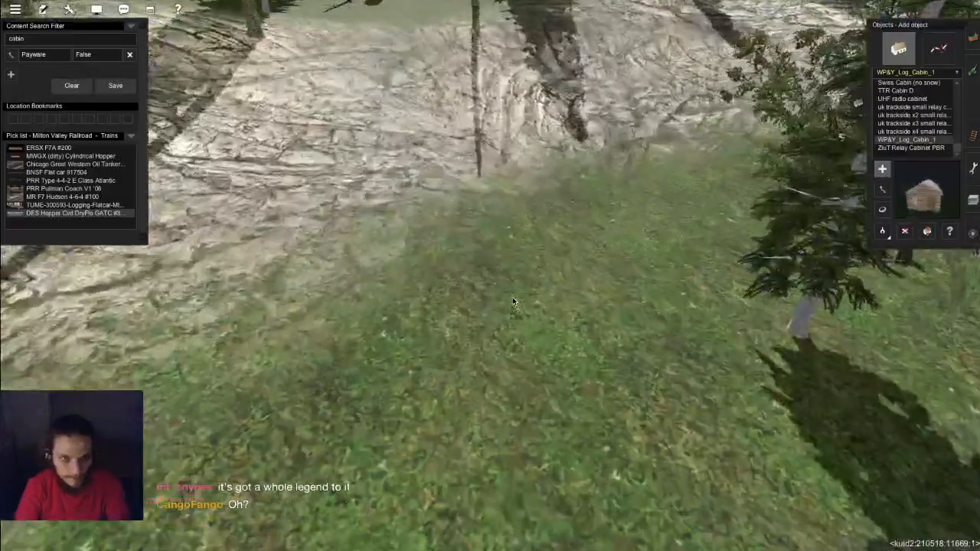
pyautogui.moveTo(513, 301); pyautogui.dragTo(512, 284)
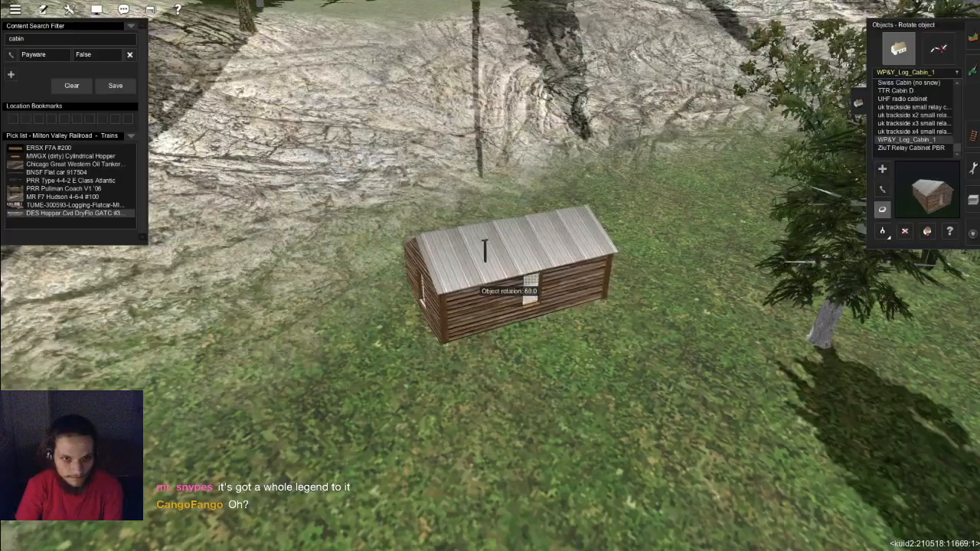
pyautogui.rightClick(650, 334)
# Step: Reposition the trees around the cabin to open up the ledge, and lower the leafy tree beside it to -3.00 m
pyautogui.scroll(-5, 651, 334)
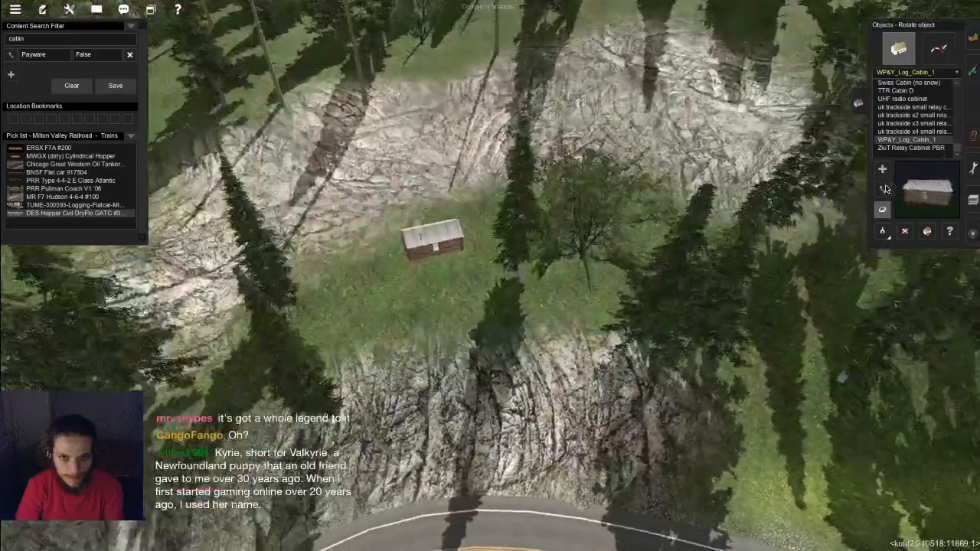
pyautogui.click(883, 188)
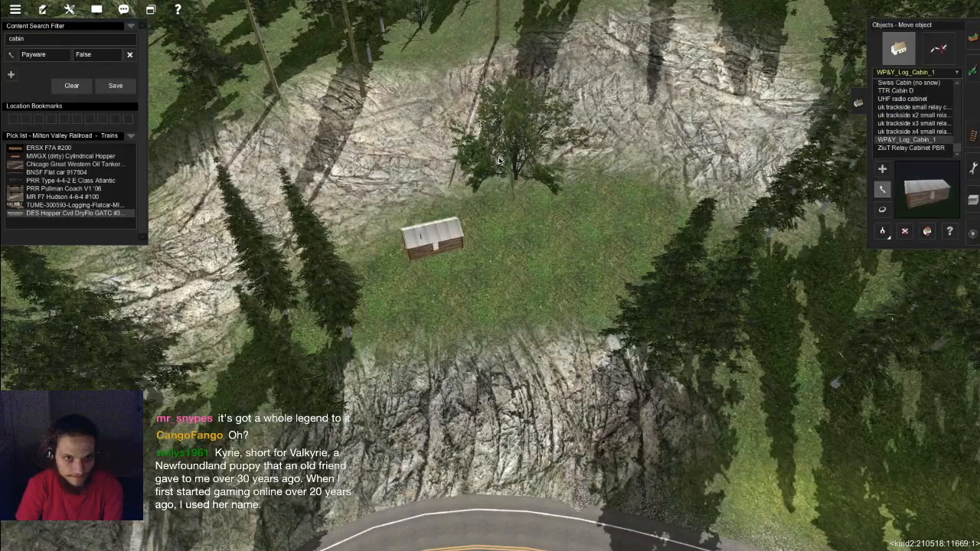
pyautogui.press('Down')
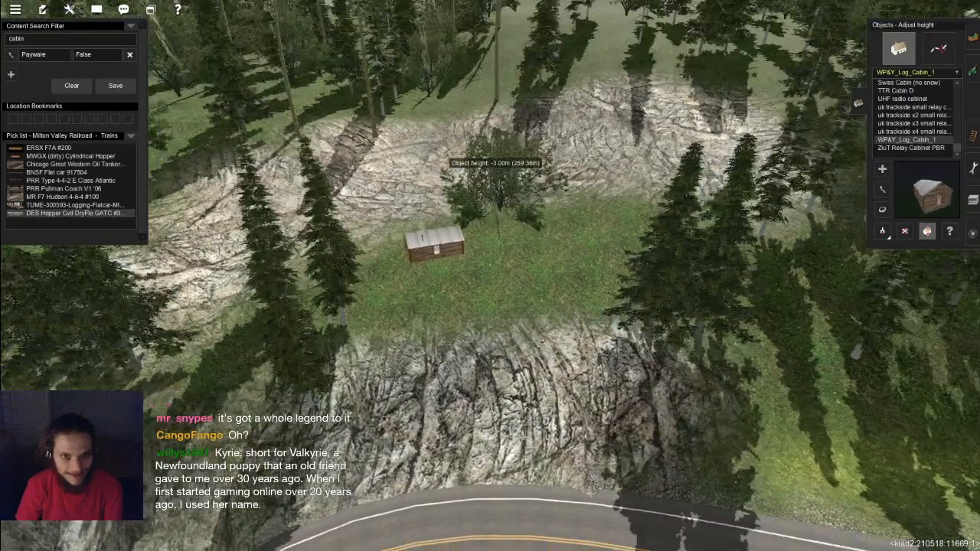
pyautogui.press('Up')
pyautogui.press('m')
pyautogui.moveTo(666, 291); pyautogui.dragTo(575, 114)
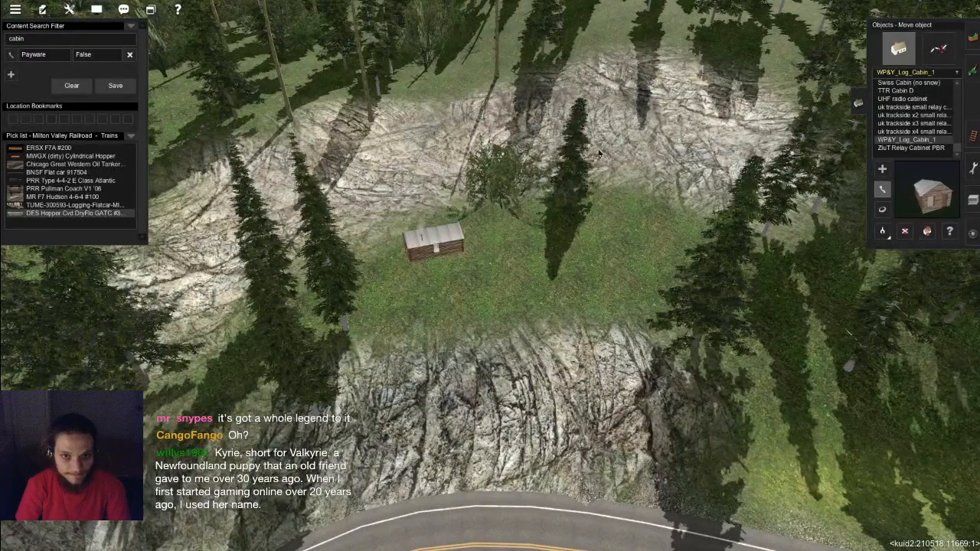
pyautogui.moveTo(704, 275); pyautogui.dragTo(643, 279)
pyautogui.press('h')
# Step: Paint the cabin's ledge and the slope leading to the road with the JVC~(Tx-1) Grass green w/flowers ground texture
pyautogui.click(972, 70)
pyautogui.scroll(2, 870, 277)
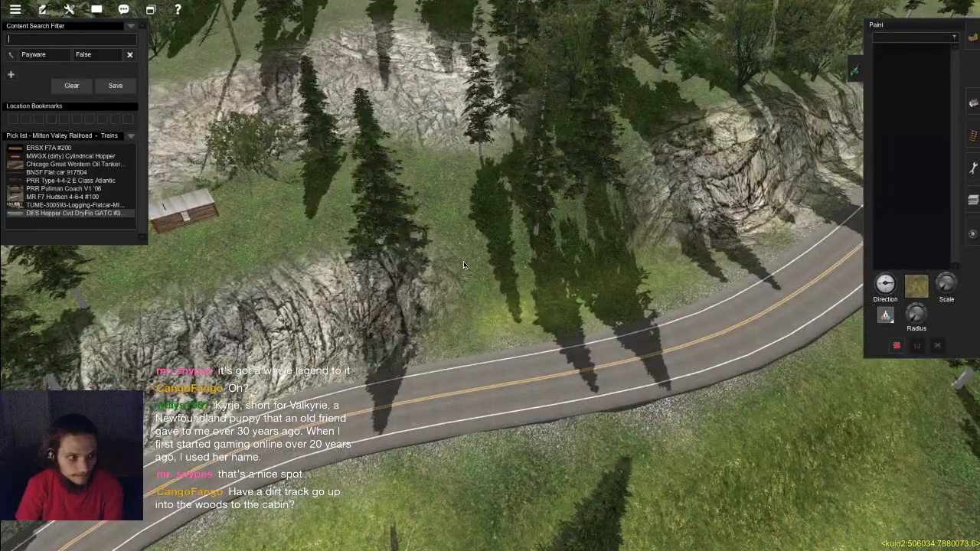
pyautogui.press('Left')
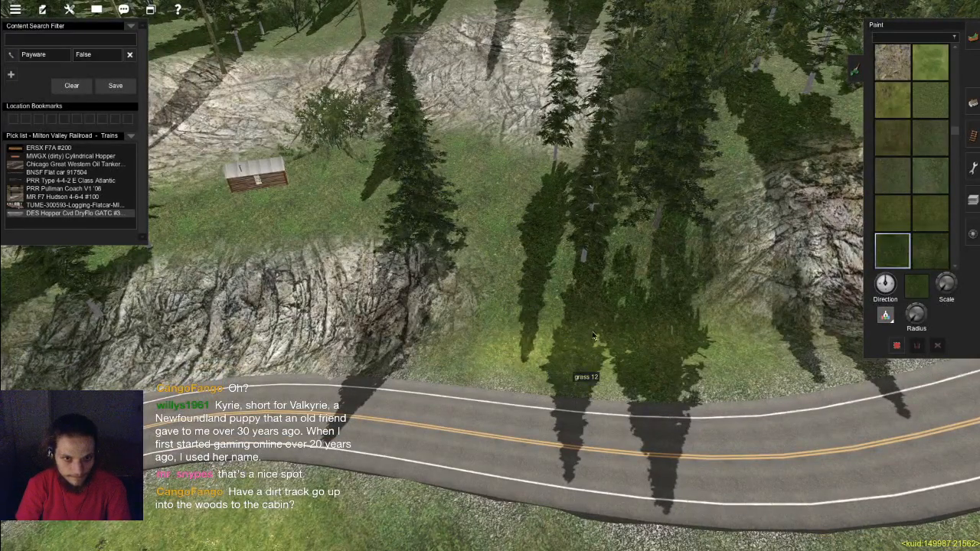
pyautogui.press('Down')
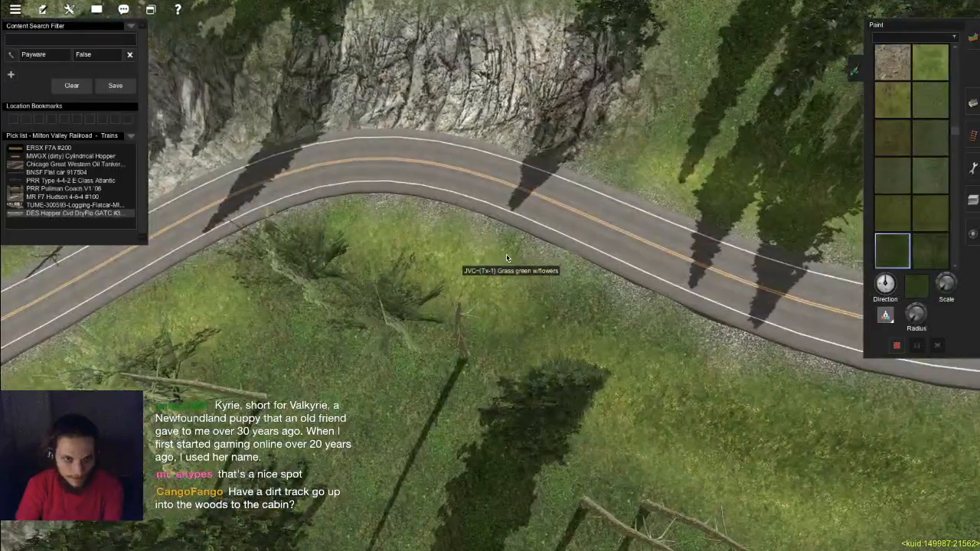
pyautogui.press('Up')
pyautogui.press('Up')
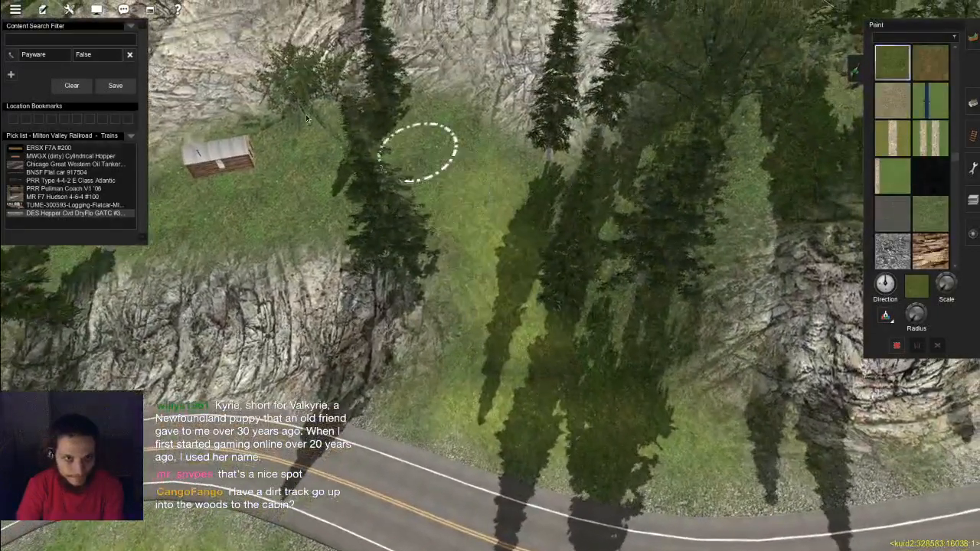
pyautogui.press('Up')
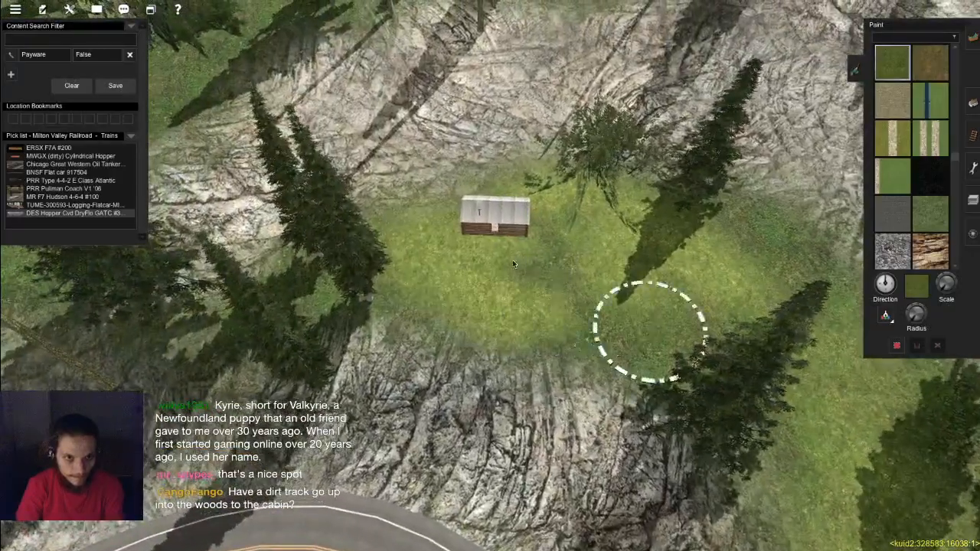
pyautogui.moveTo(514, 264); pyautogui.dragTo(643, 329)
pyautogui.rightClick(689, 338)
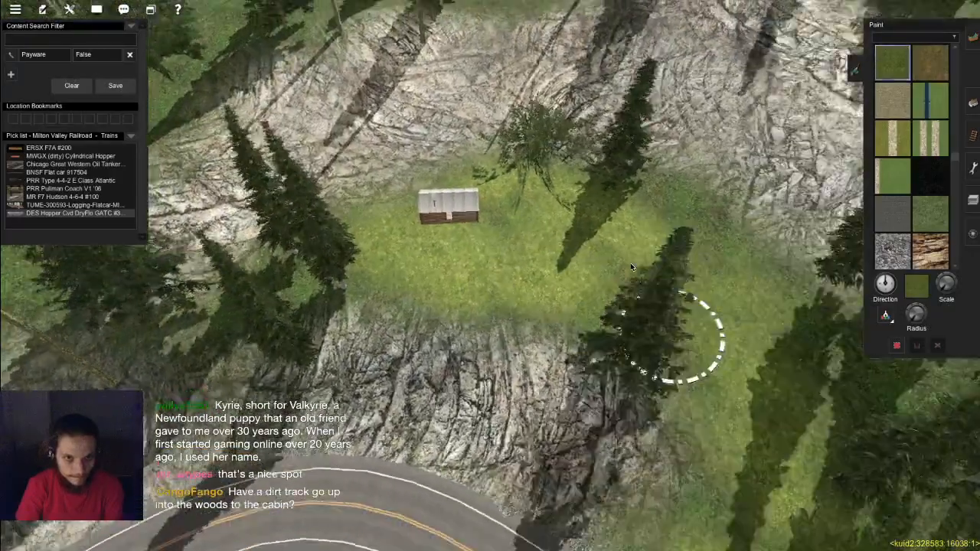
pyautogui.moveTo(560, 220); pyautogui.dragTo(538, 436)
# Step: Try painting a light-brown dirt texture on the grassy slope between the road and the cabin's ledge, and undo the stroke
pyautogui.press('Down')
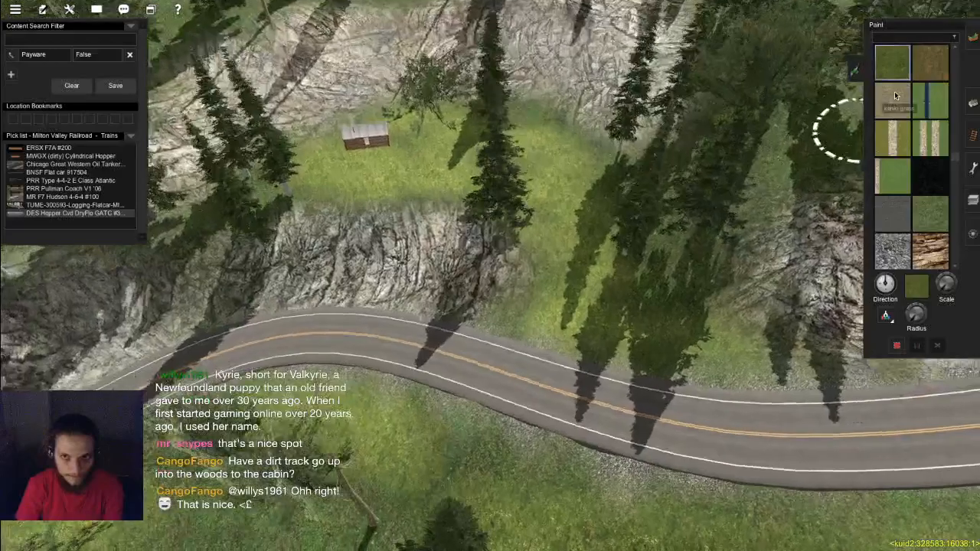
pyautogui.click(894, 91)
pyautogui.scroll(3, 707, 243)
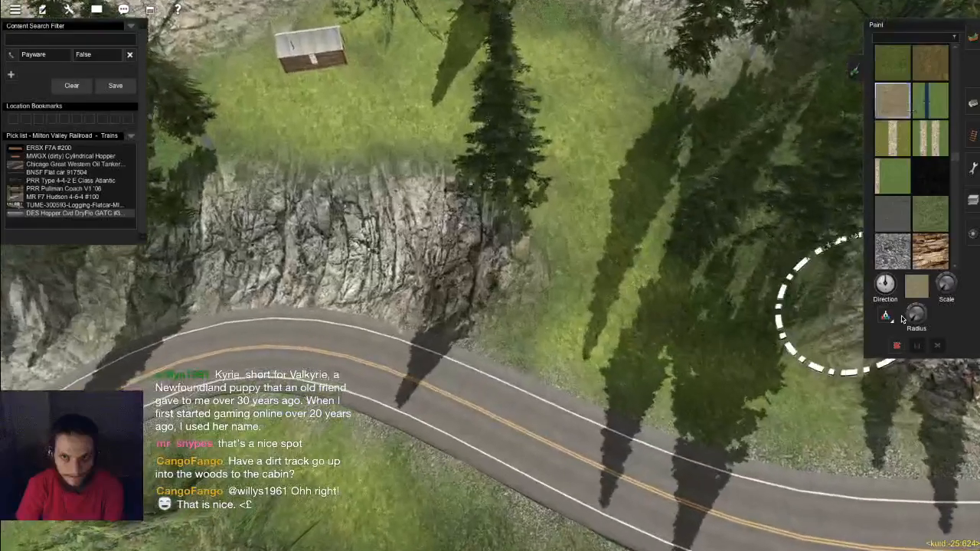
pyautogui.moveTo(599, 183); pyautogui.dragTo(585, 172)
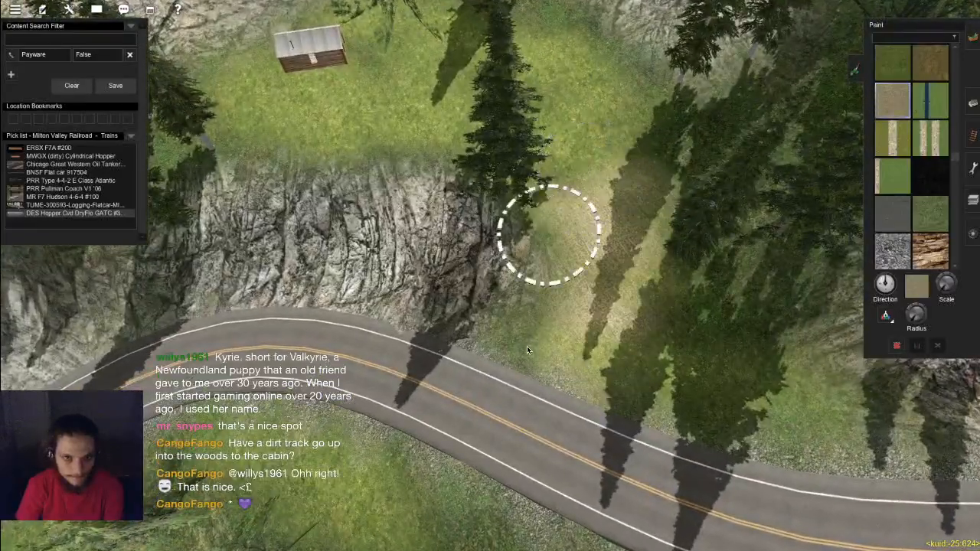
pyautogui.scroll(-3, 722, 284)
# Step: Filter the spline objects by "path" and choose Tb Path v1 for placement
pyautogui.click(972, 102)
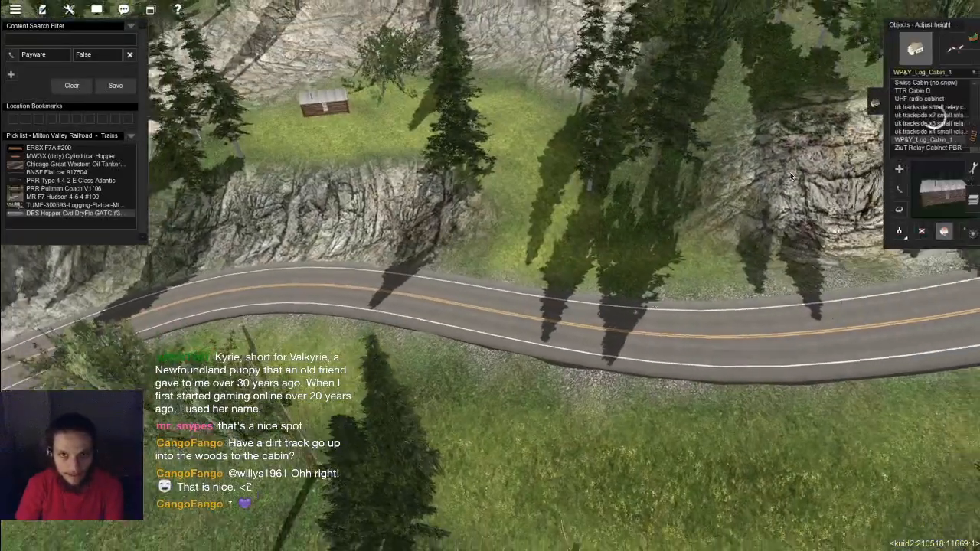
pyautogui.scroll(-5, 755, 211)
pyautogui.click(955, 49)
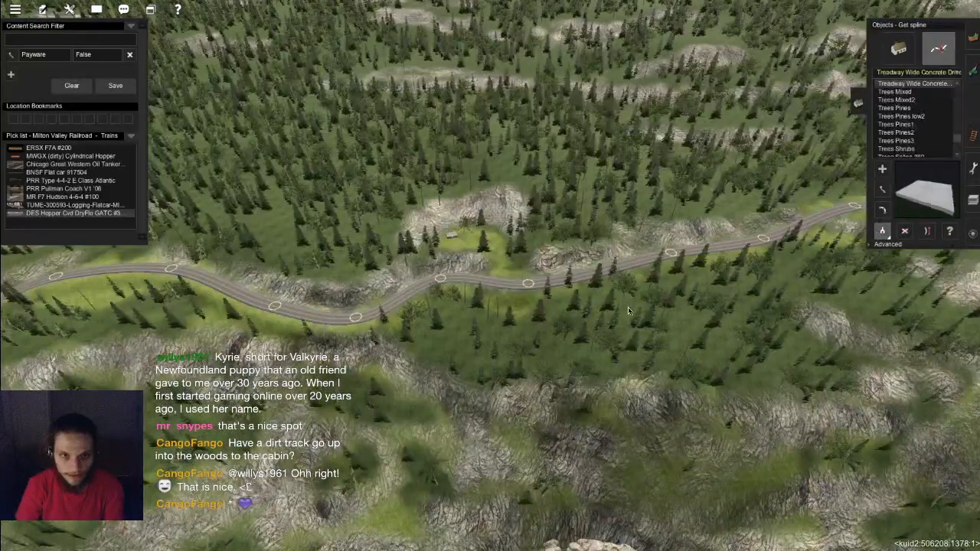
pyautogui.scroll(5, 632, 311)
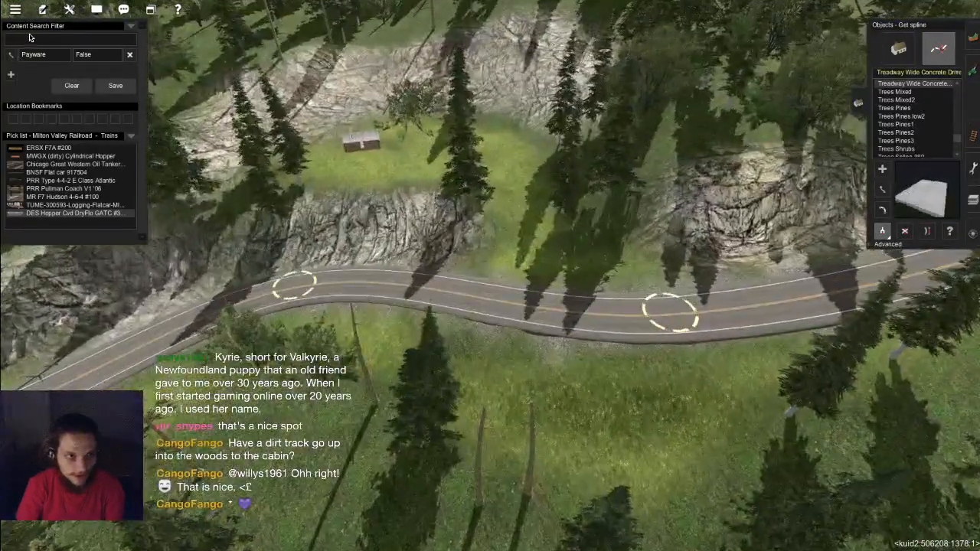
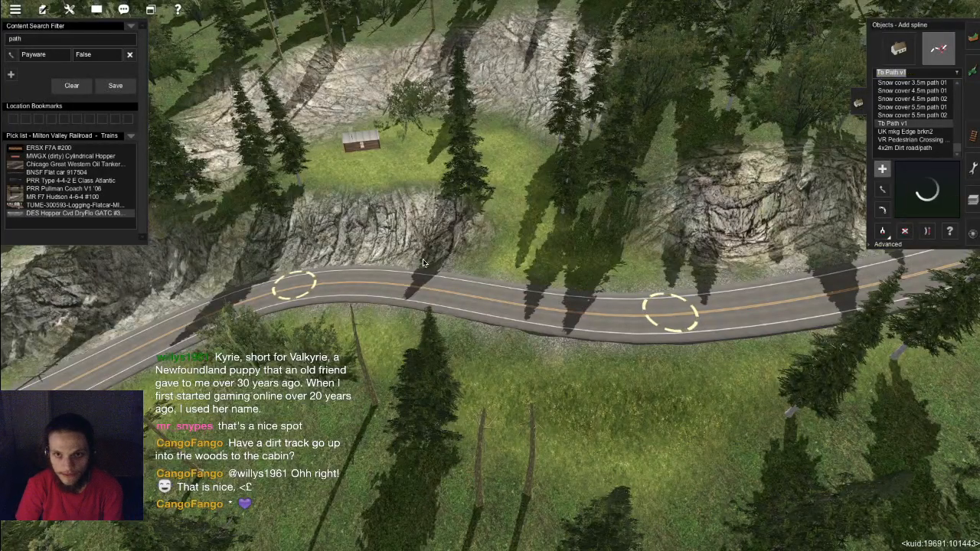
# Step: Lay the Tb Path v1 spline from the road up the grassy slope and across the ledge to the cabin's end wall
pyautogui.scroll(5, 441, 261)
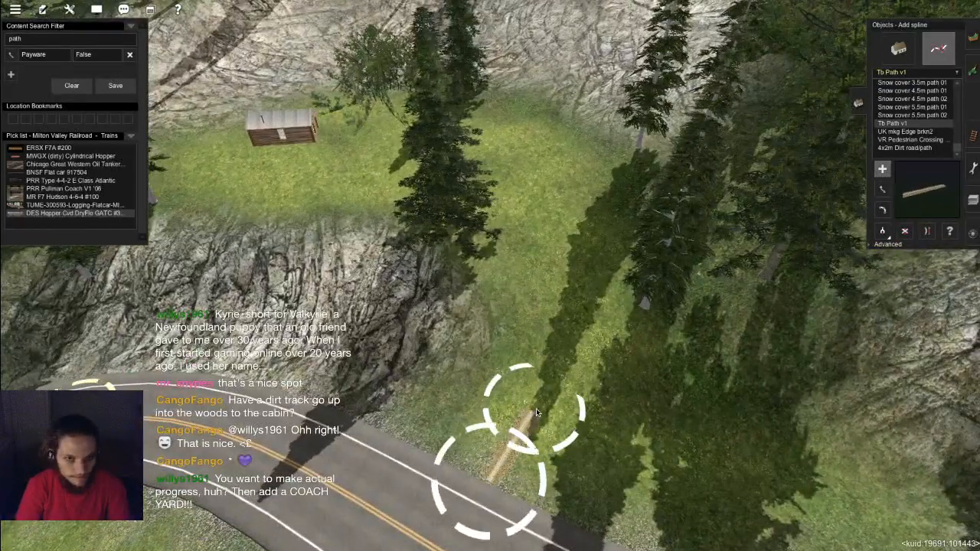
pyautogui.click(581, 268)
pyautogui.click(543, 215)
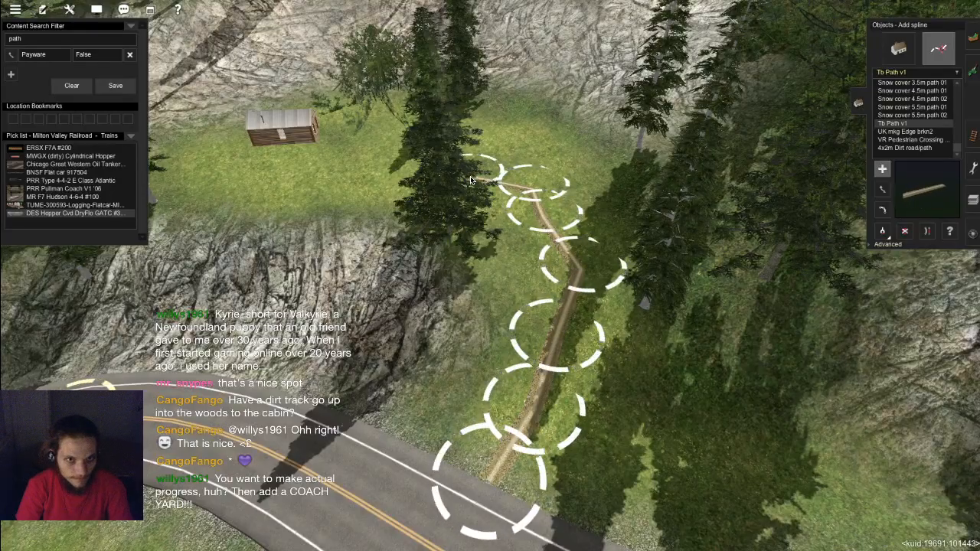
pyautogui.rightClick(416, 181)
pyautogui.click(419, 184)
pyautogui.click(387, 221)
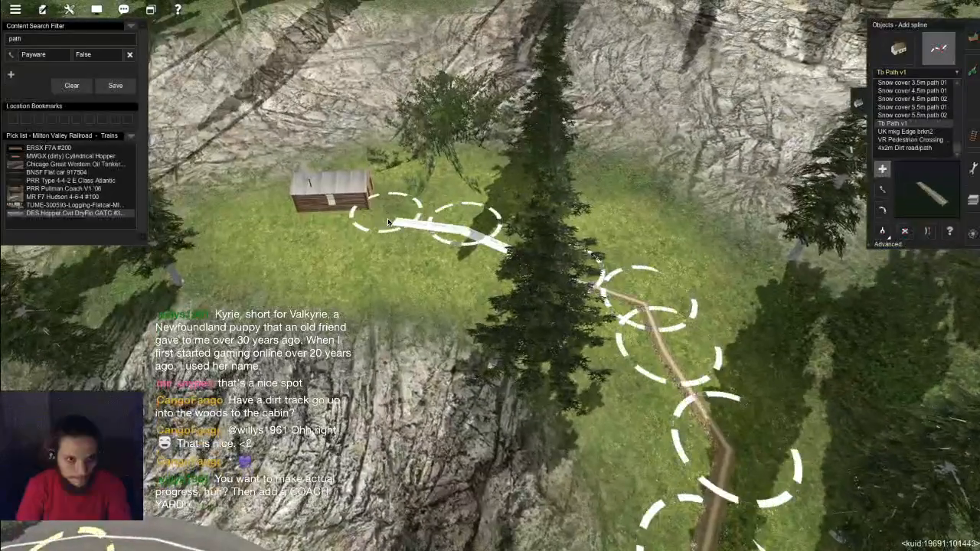
pyautogui.click(374, 201)
# Step: Reposition the path's point by the conifer, and insert and shift a spline point above the sharp mid-slope bend to soften it
pyautogui.press('m')
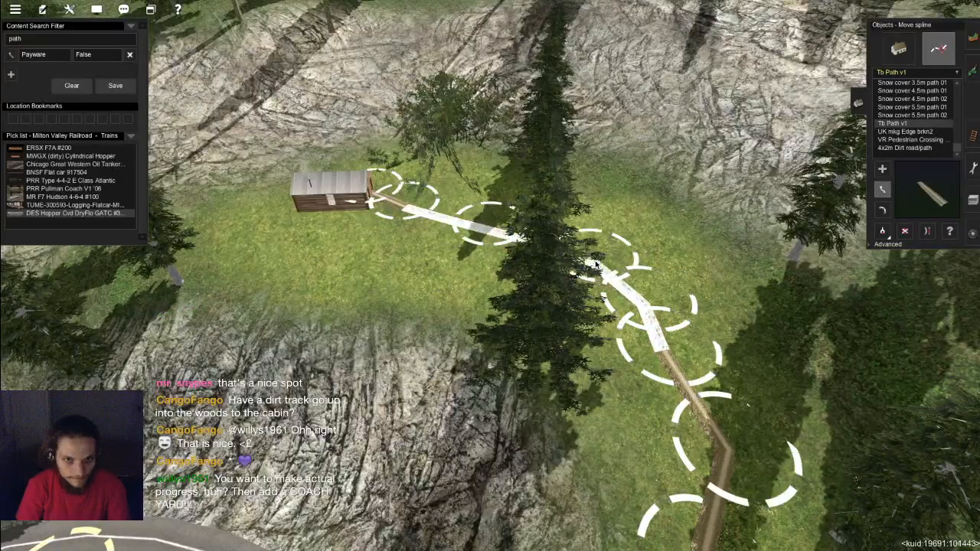
pyautogui.scroll(5, 641, 296)
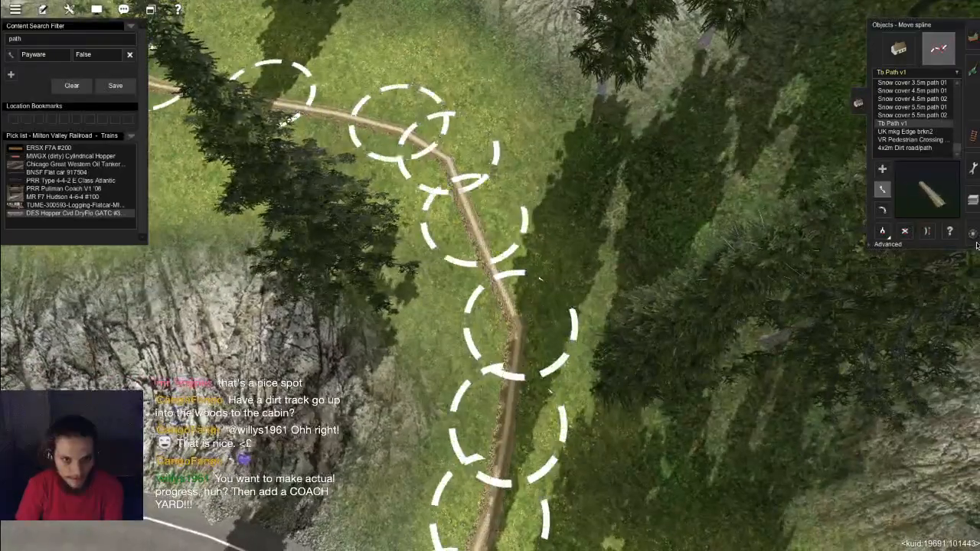
pyautogui.click(887, 243)
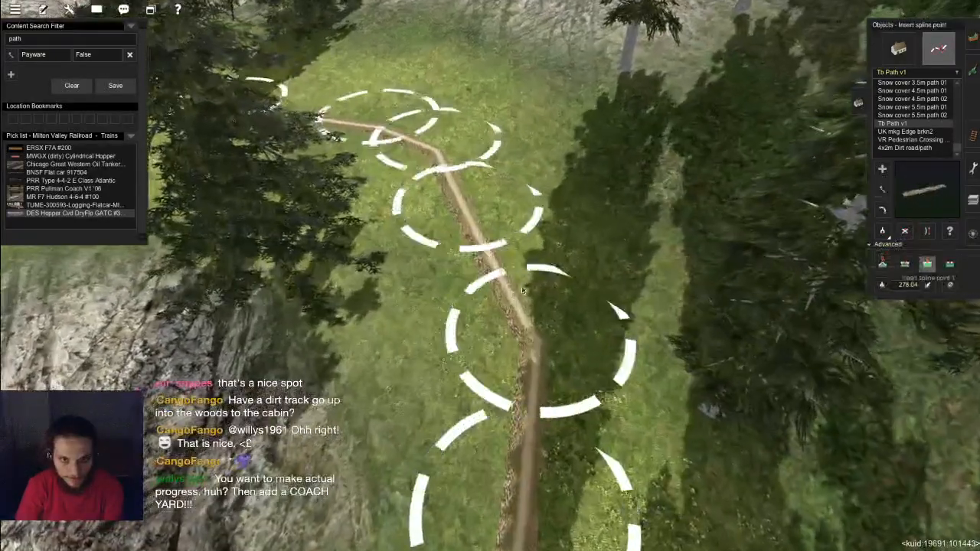
pyautogui.press('m')
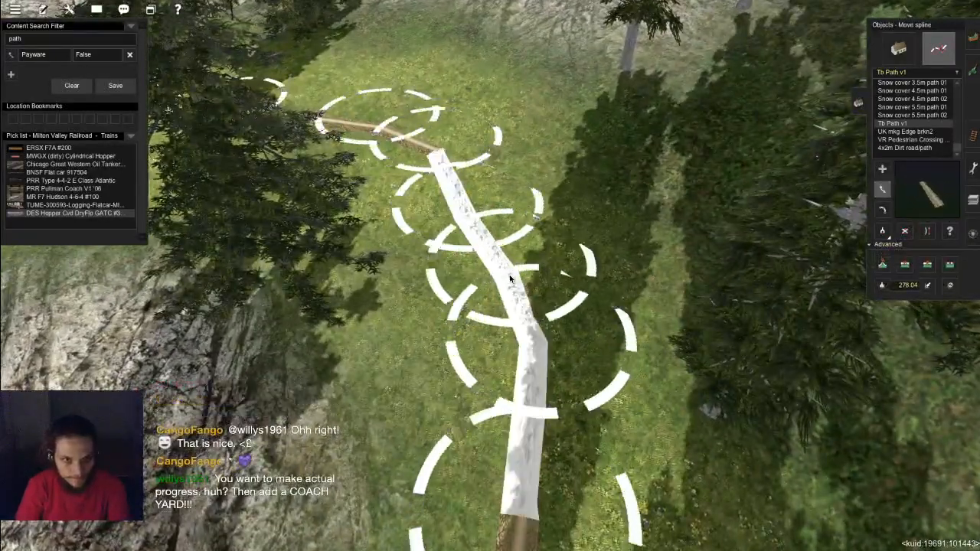
pyautogui.scroll(-5, 527, 315)
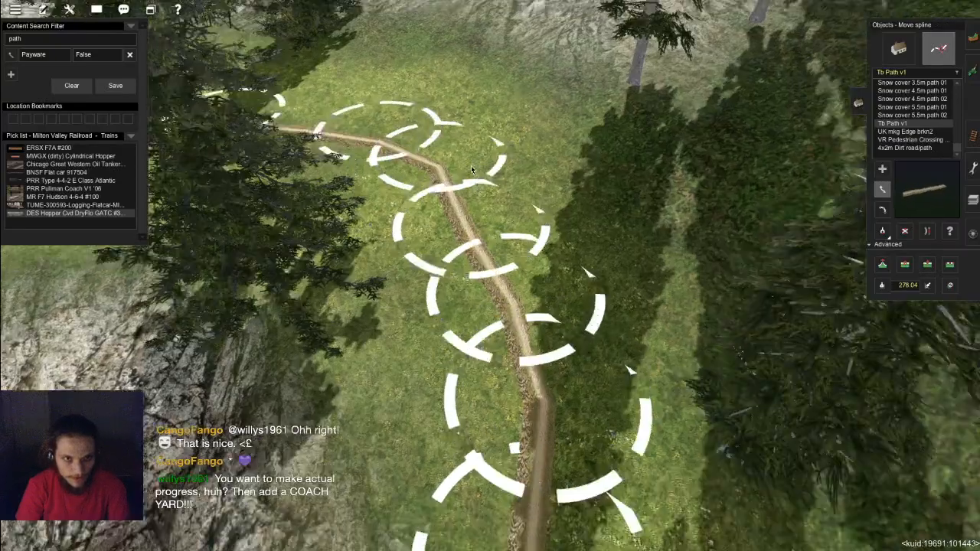
# Step: Insert another spline point just below the path's upper turn toward the ledge and shift it to round the curve
pyautogui.scroll(3, 627, 262)
pyautogui.press('Up')
pyautogui.press('i')
pyautogui.click(483, 370)
pyautogui.press('m')
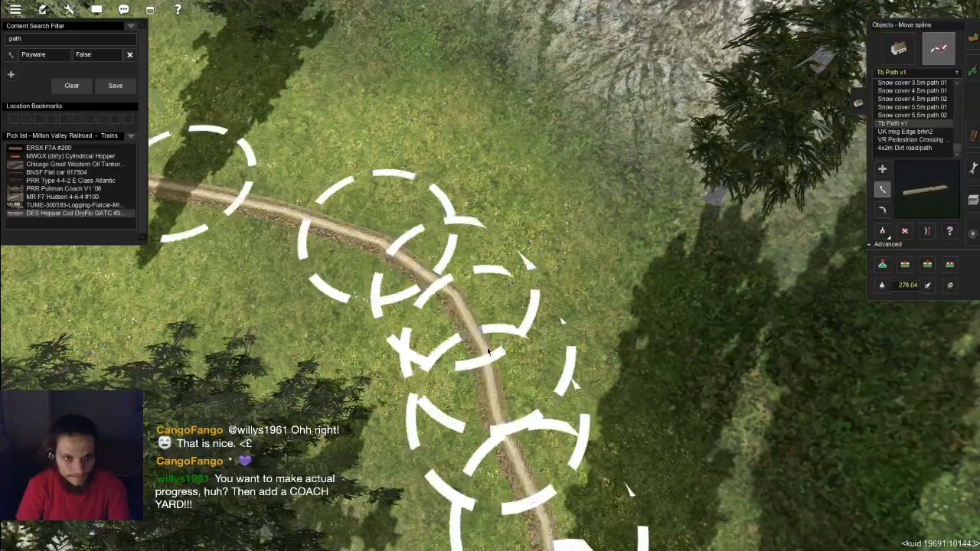
pyautogui.moveTo(482, 384); pyautogui.dragTo(472, 321, button='right')
pyautogui.rightClick(471, 322)
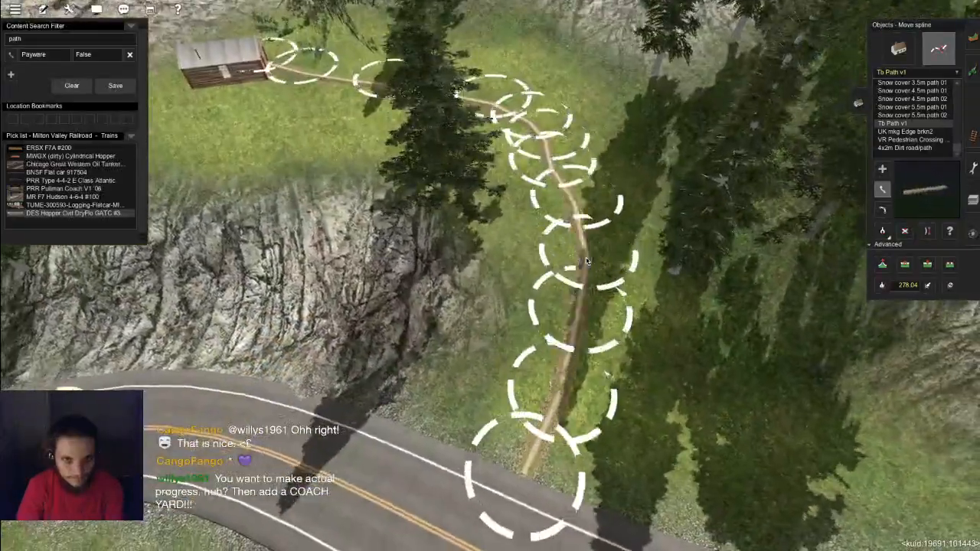
# Step: Adjust the mid-slope bend and insert a spline point on the lower stretch, shifting it so the path winds toward the road
pyautogui.moveTo(586, 262); pyautogui.dragTo(588, 251)
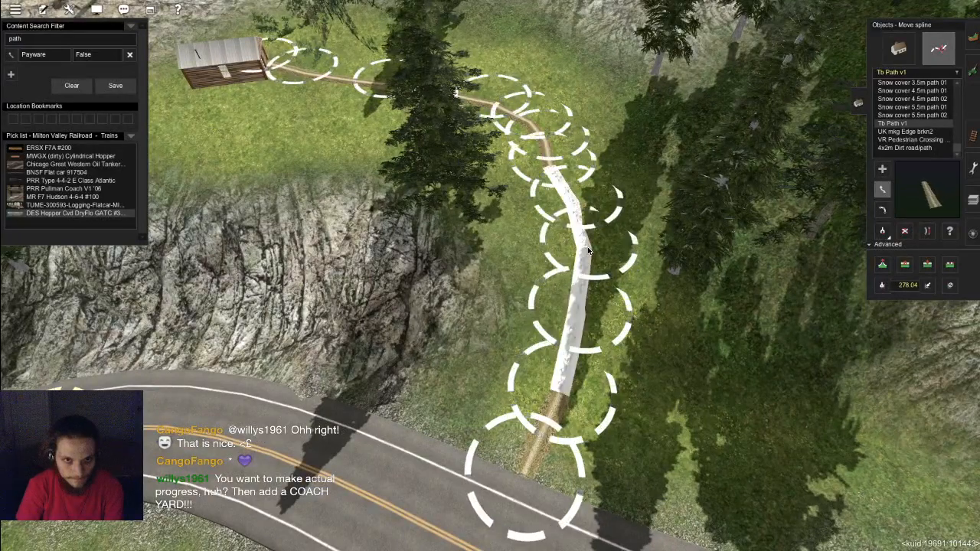
pyautogui.scroll(2, 854, 265)
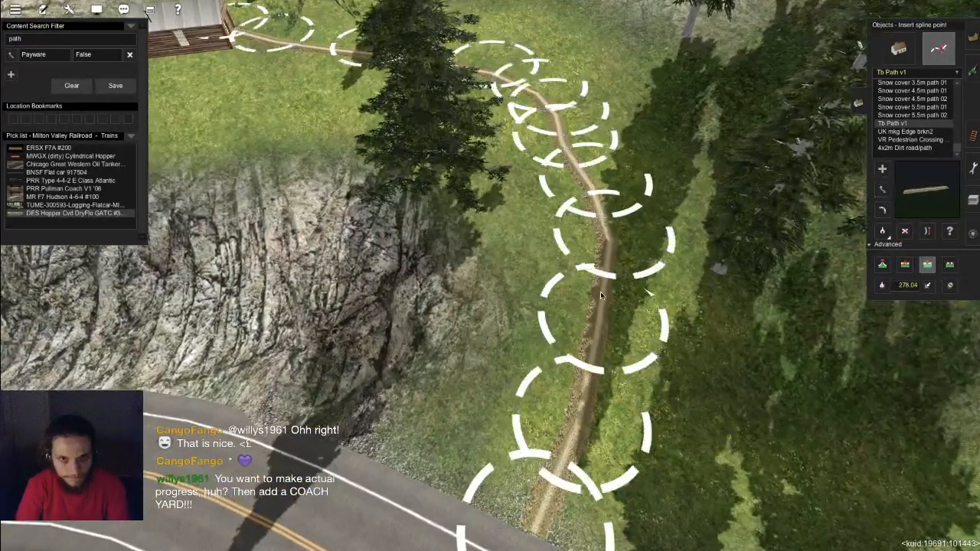
pyautogui.press('m')
pyautogui.moveTo(606, 287); pyautogui.dragTo(609, 291)
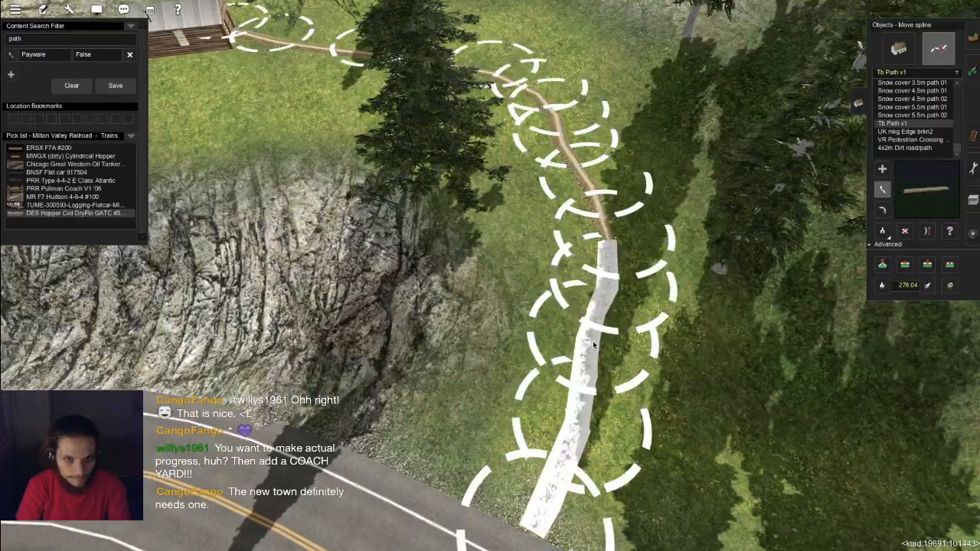
pyautogui.rightClick(413, 223)
# Step: Examine the cabin, its grassy ledge and the new path from across the road and from ground level
pyautogui.press('Left')
pyautogui.scroll(-3, 457, 274)
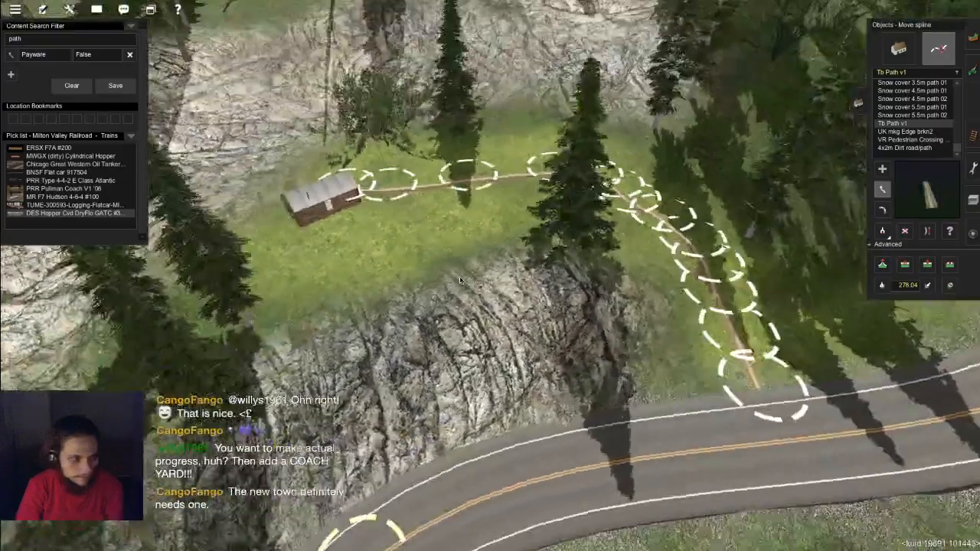
pyautogui.press('Left')
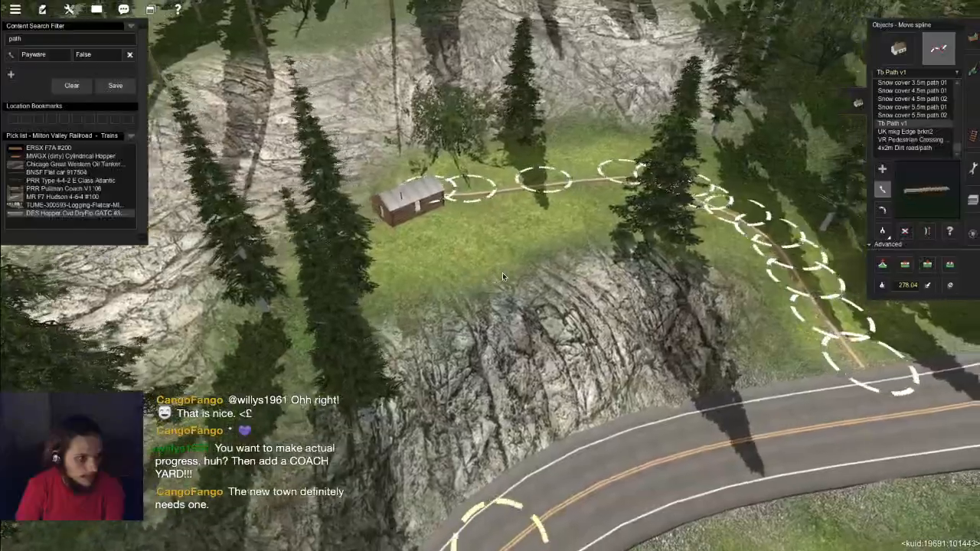
pyautogui.scroll(3, 490, 275)
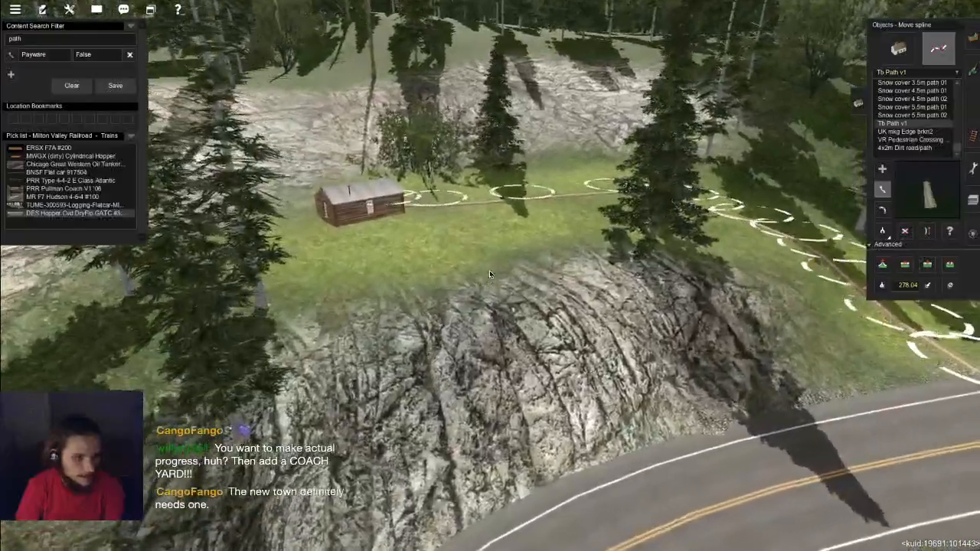
pyautogui.scroll(10, 457, 253)
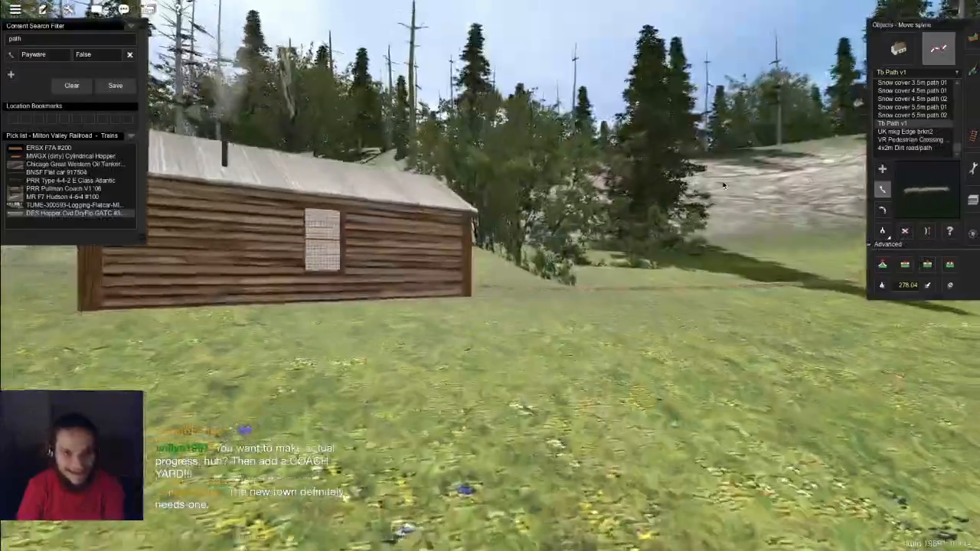
pyautogui.scroll(-5, 822, 127)
pyautogui.scroll(1, 823, 127)
# Step: Open the log cabin's object properties to check its name and close them
pyautogui.press('F1')
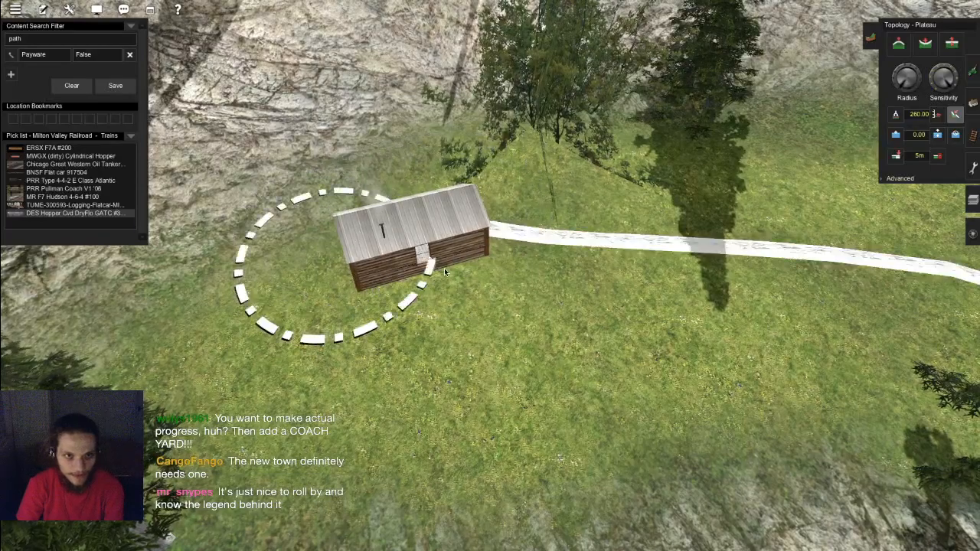
pyautogui.press('Left')
pyautogui.press('F3')
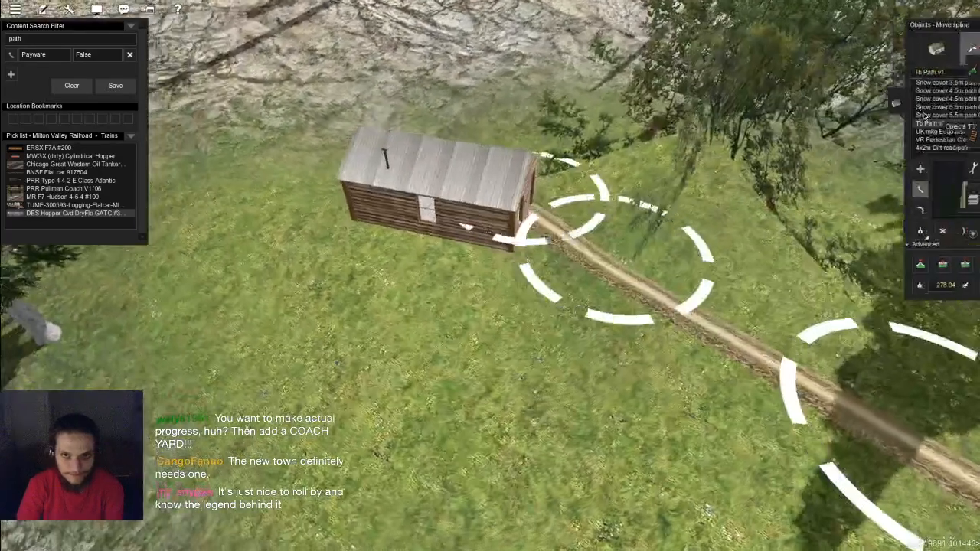
pyautogui.click(901, 57)
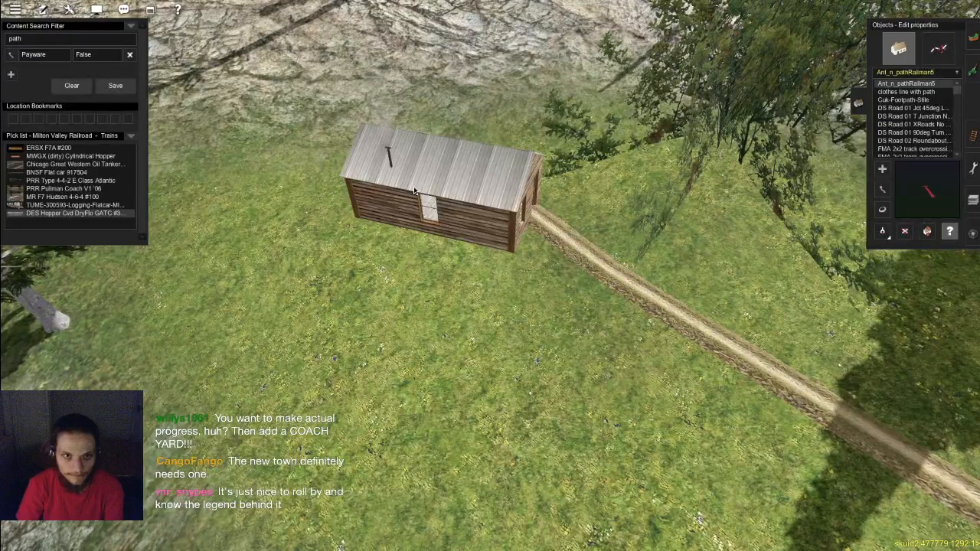
pyautogui.click(413, 191)
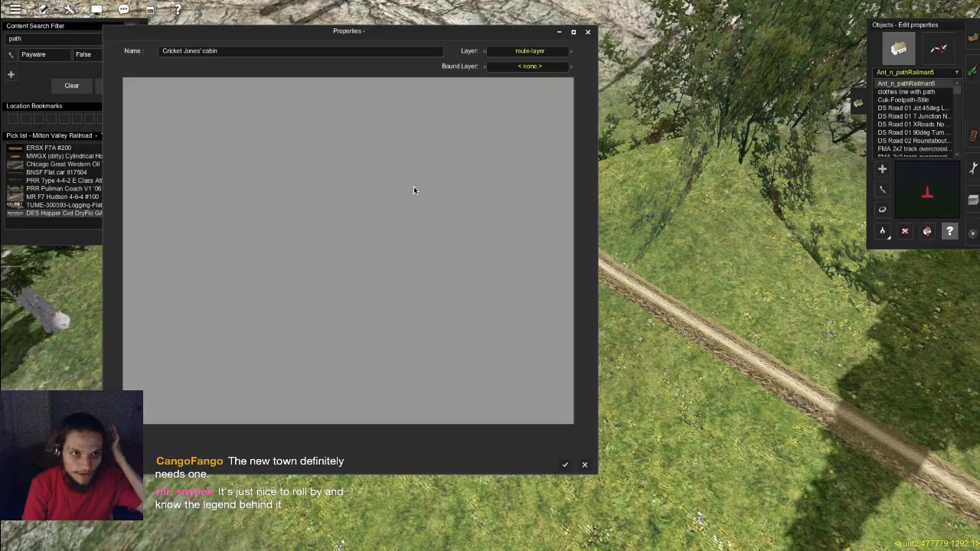
pyautogui.press('Escape')
# Step: Survey the valley from the cabin's hillside across the river to the railroad track on the opposite slope
pyautogui.scroll(-6, 512, 295)
pyautogui.scroll(-10, 513, 294)
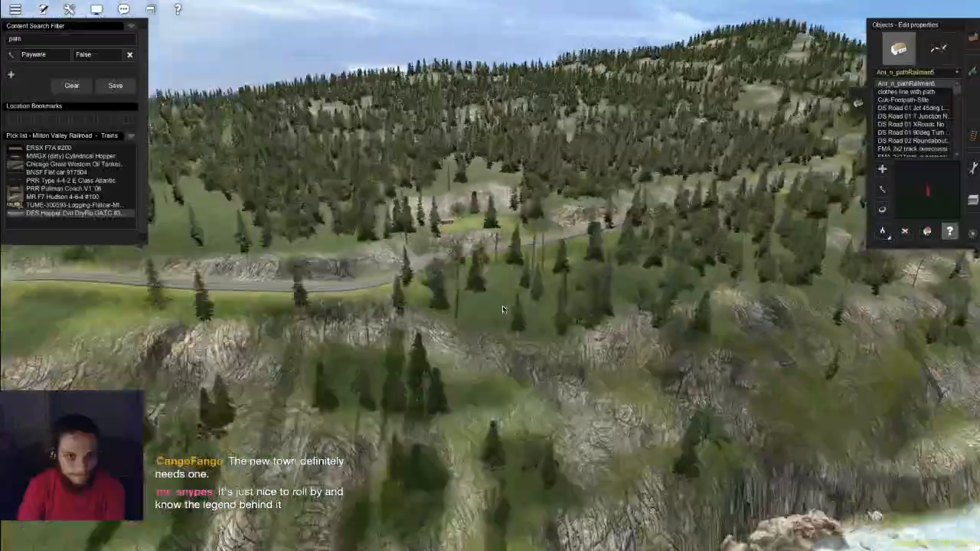
pyautogui.scroll(10, 502, 308)
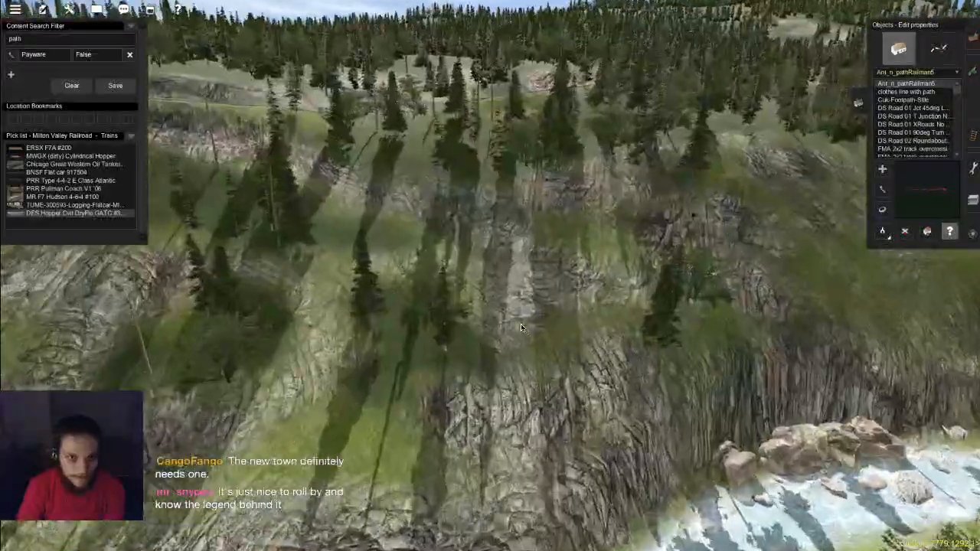
pyautogui.scroll(-4, 521, 327)
pyautogui.press('Left')
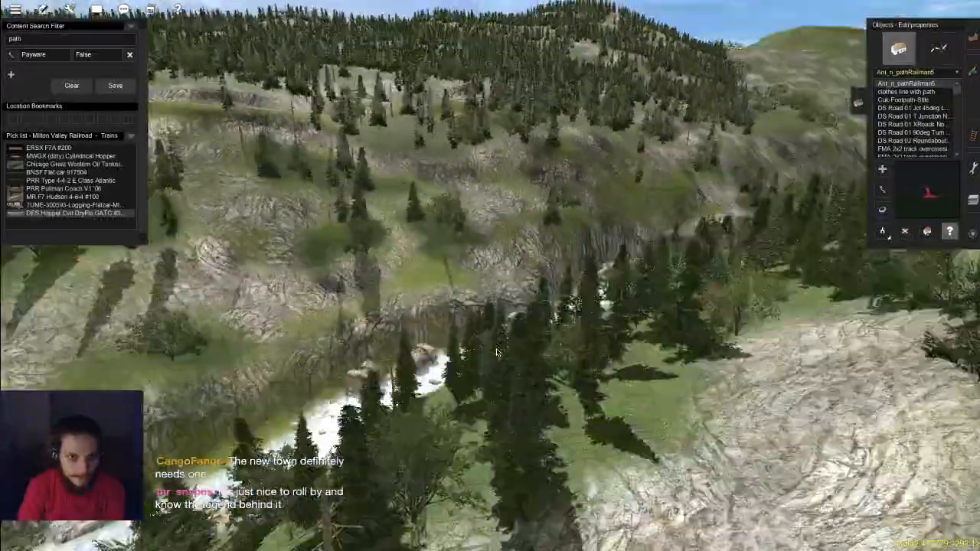
pyautogui.press('Left')
pyautogui.scroll(-5, 496, 352)
pyautogui.scroll(5, 490, 261)
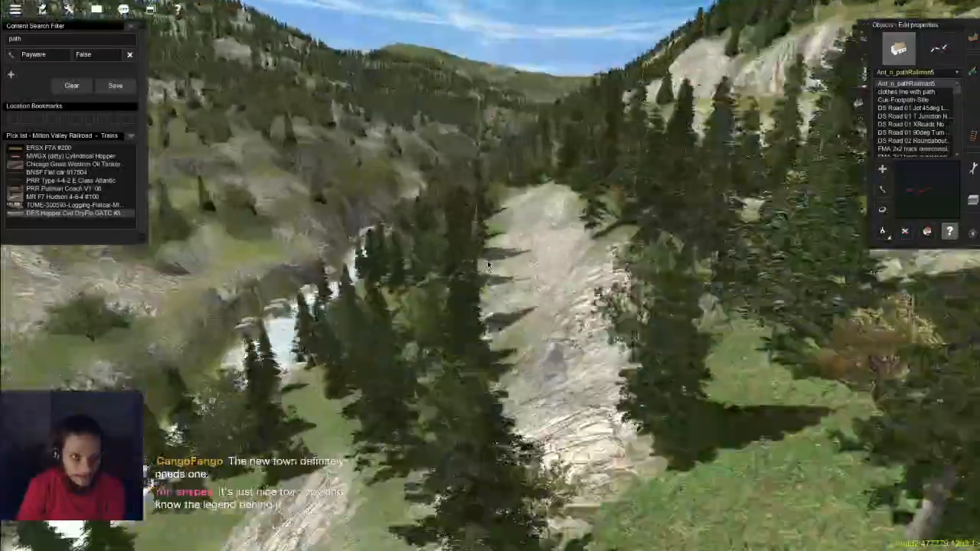
pyautogui.scroll(-5, 488, 264)
pyautogui.press('Left')
pyautogui.scroll(5, 545, 317)
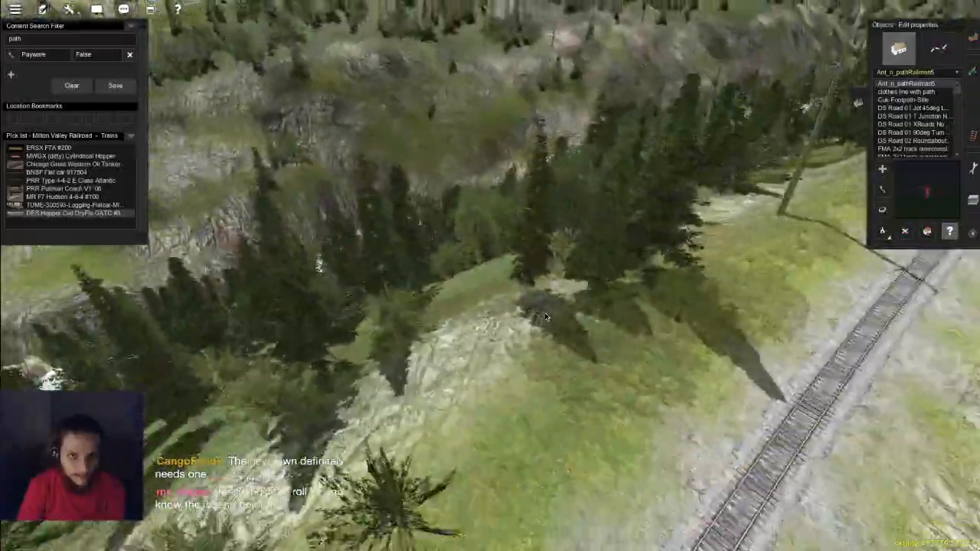
pyautogui.scroll(-5, 544, 312)
pyautogui.press('Left')
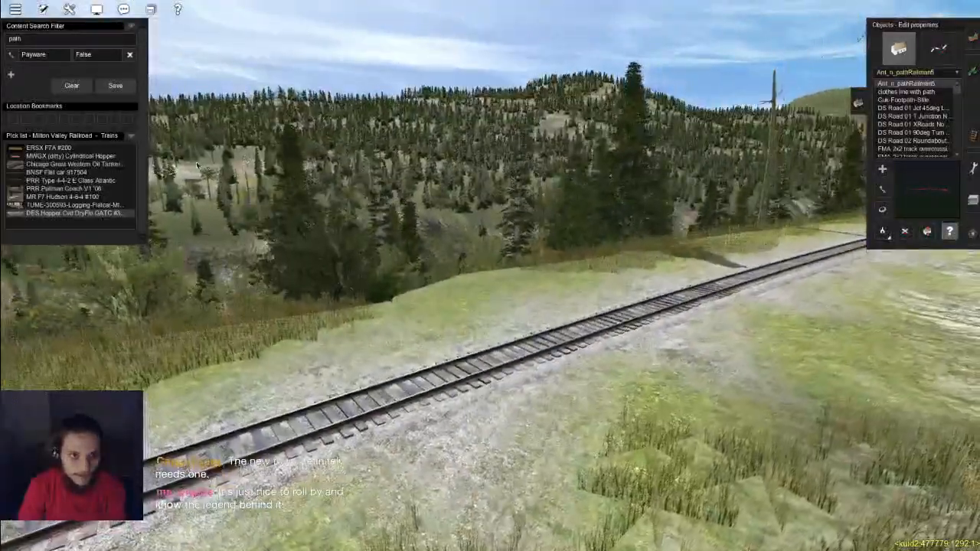
# Step: Look over the whole route from above and locate the branch end around consist 368
pyautogui.scroll(-5, 536, 330)
pyautogui.scroll(5, 475, 320)
pyautogui.scroll(-5, 474, 320)
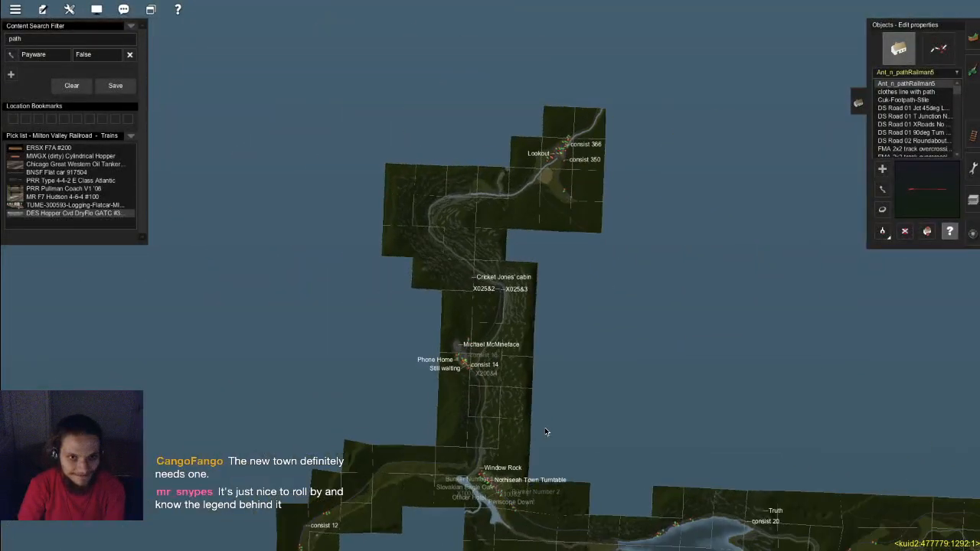
pyautogui.rightClick(539, 432)
pyautogui.scroll(-2, 298, 341)
pyautogui.rightClick(298, 341)
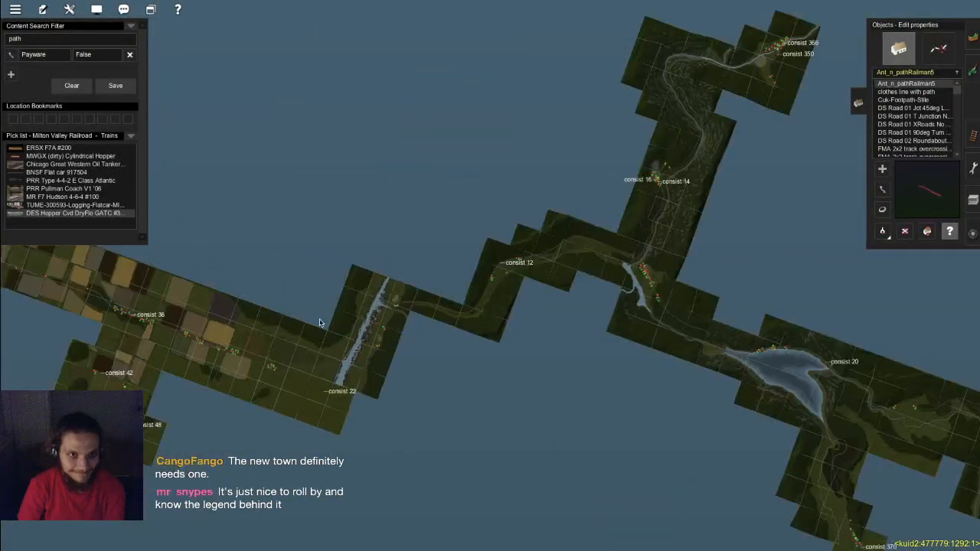
pyautogui.rightClick(781, 407)
pyautogui.rightClick(687, 298)
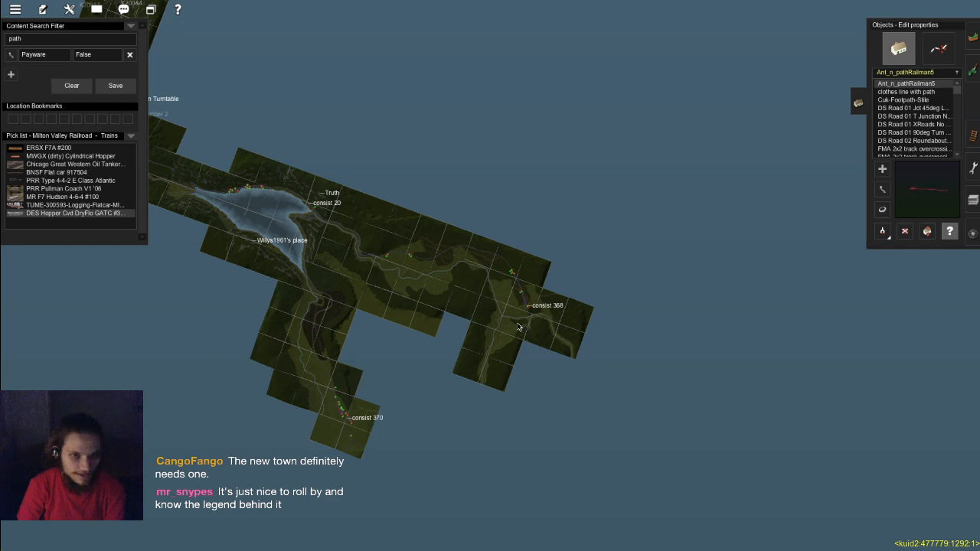
# Step: Inspect the factory site with its sidings, gravel lot, row of shrubs and blue shed from several sides
pyautogui.scroll(10, 349, 421)
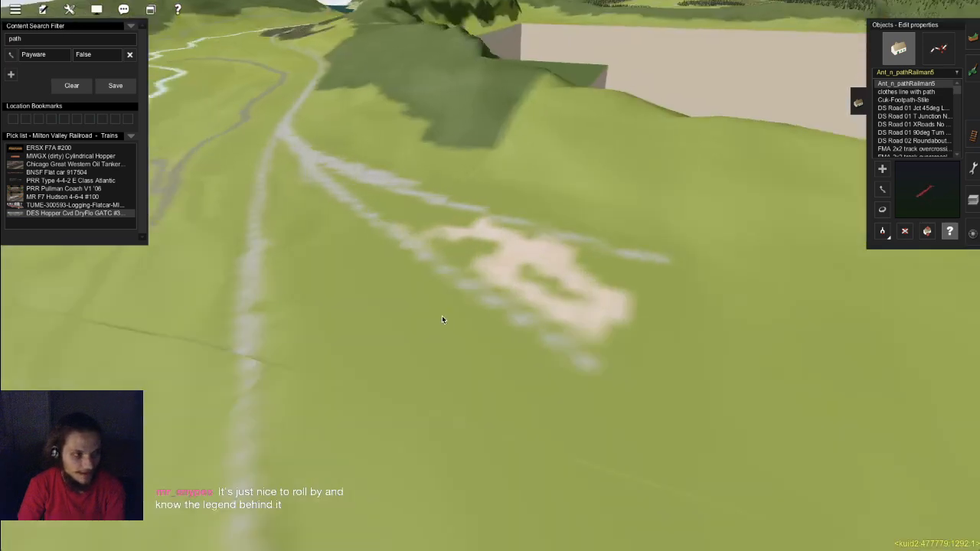
pyautogui.scroll(-10, 704, 260)
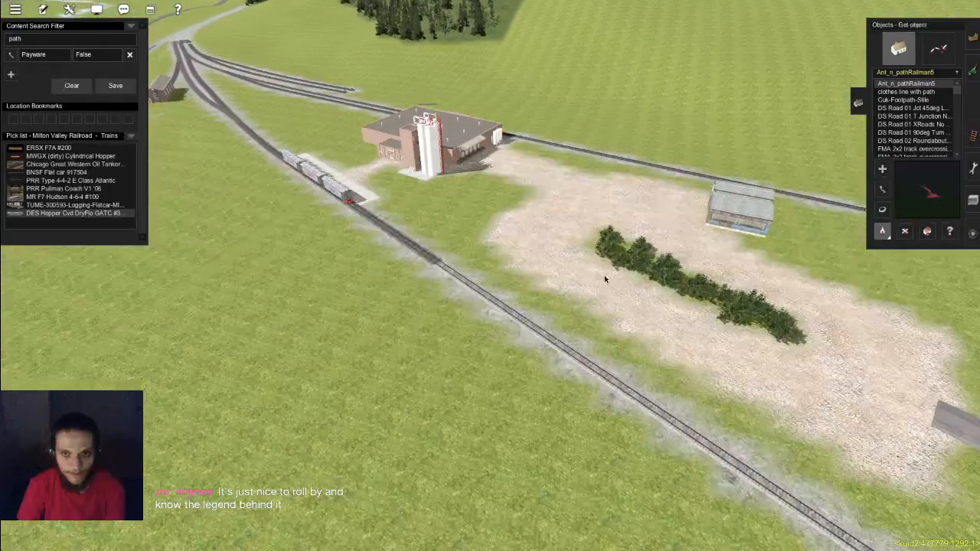
pyautogui.rightClick(605, 279)
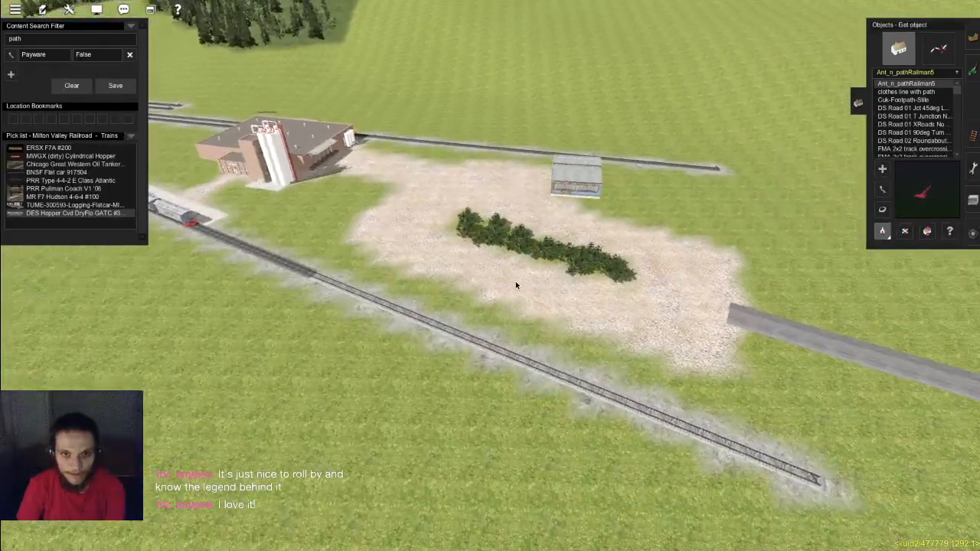
pyautogui.press('Left')
pyautogui.press('Left')
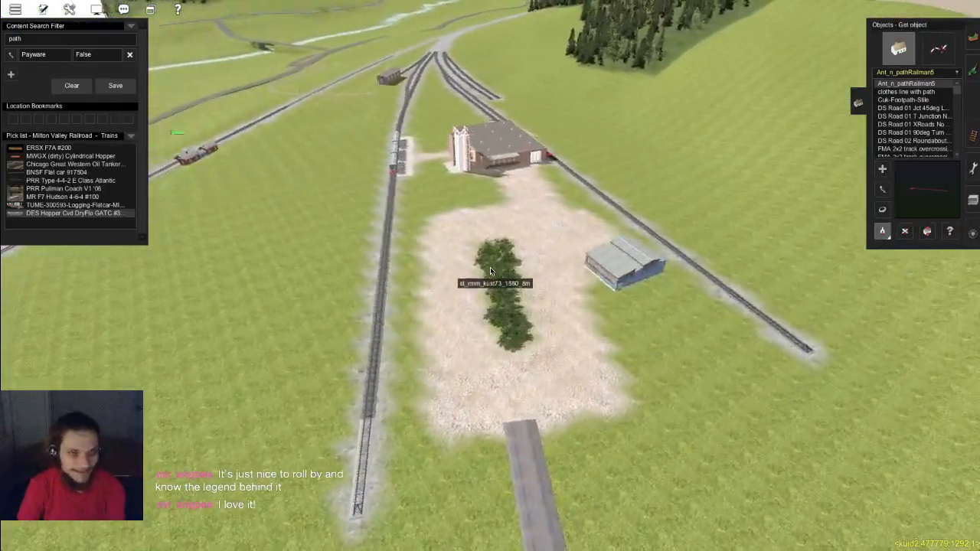
pyautogui.press('Down')
pyautogui.press('Up')
pyautogui.scroll(2, 480, 277)
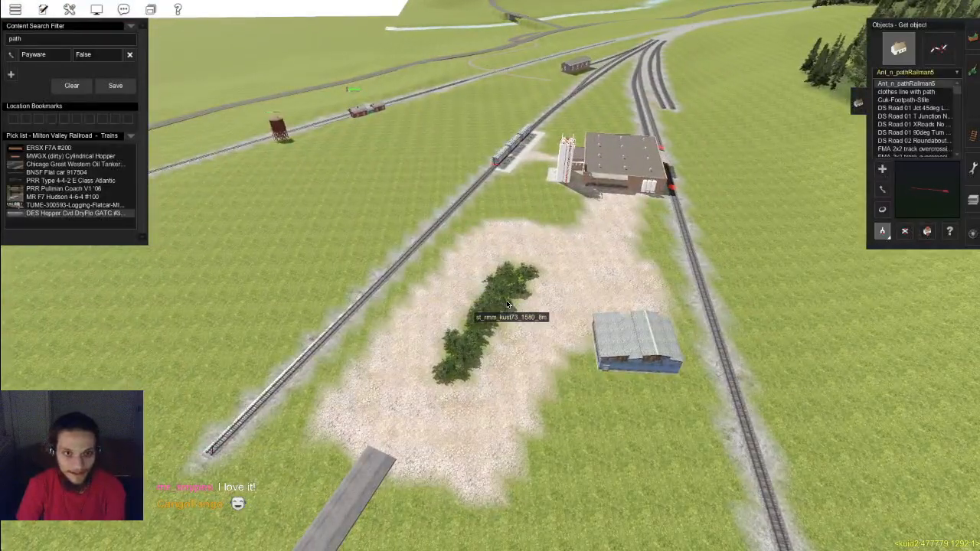
# Step: Leave the factory site and go to the town around Lookout by way of the route map
pyautogui.press('Left')
pyautogui.moveTo(521, 209); pyautogui.dragTo(507, 216, button='right')
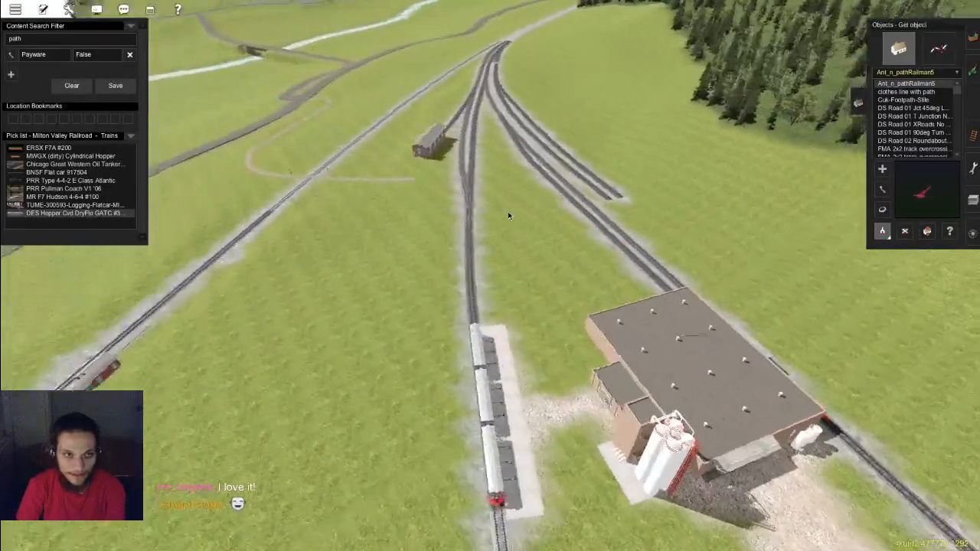
pyautogui.scroll(-5, 528, 193)
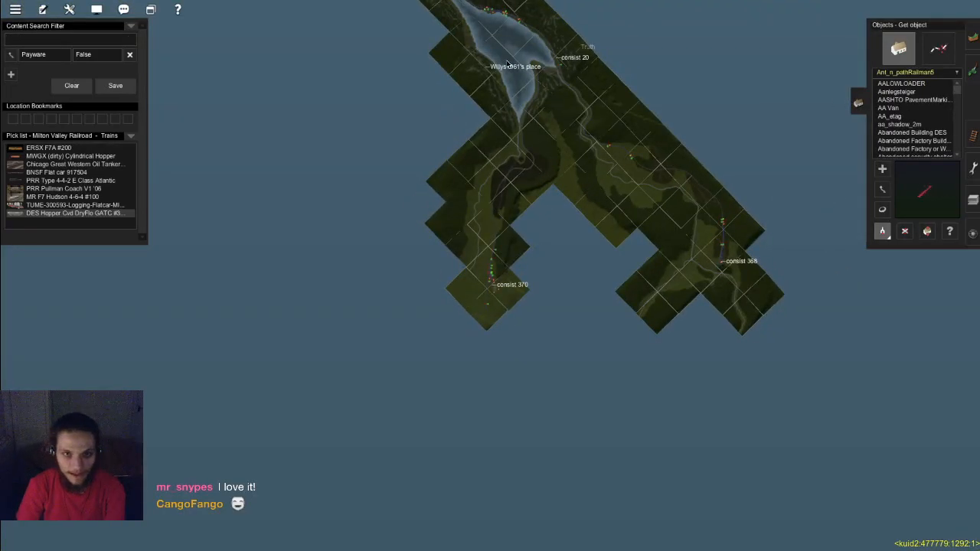
pyautogui.rightClick(508, 67)
pyautogui.rightClick(380, 42)
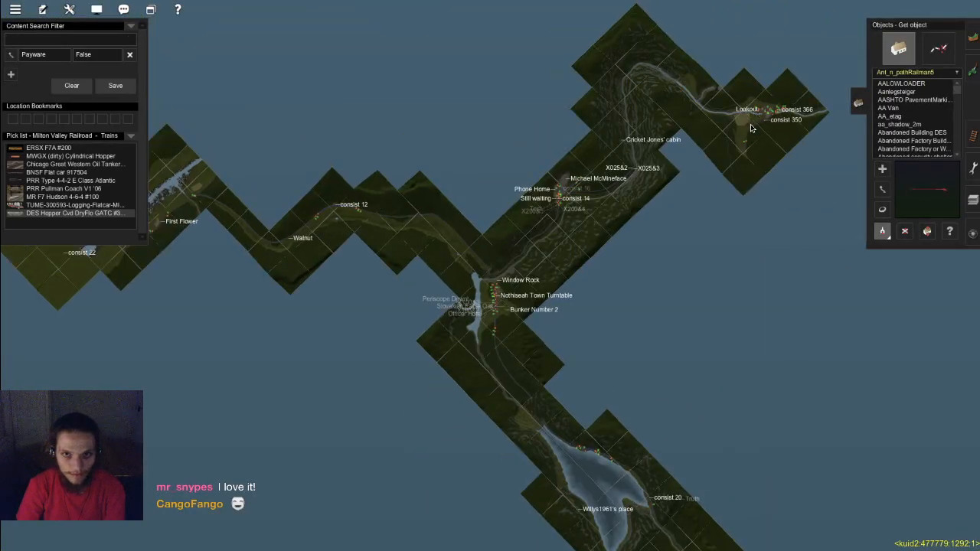
pyautogui.click(754, 115)
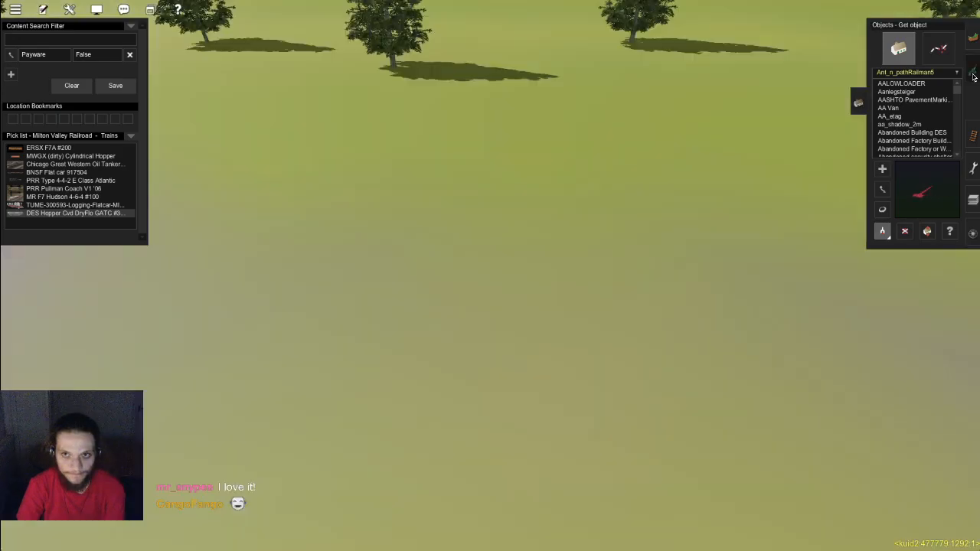
# Step: Switch to ground painting and pick up a brown dirt texture from the terrain around Lookout
pyautogui.press('F2')
pyautogui.scroll(-5, 845, 344)
pyautogui.press('Left')
pyautogui.scroll(-5, 557, 345)
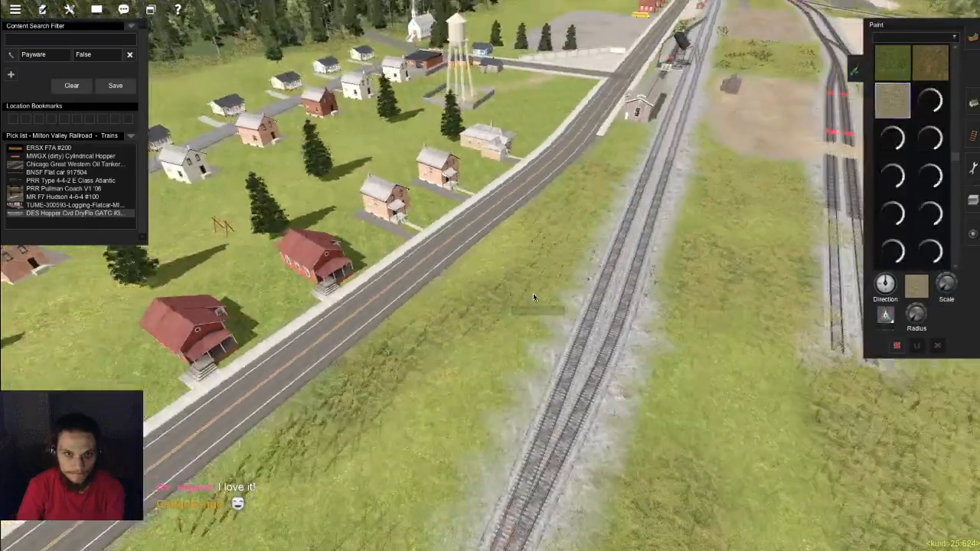
pyautogui.rightClick(574, 222)
pyautogui.rightClick(560, 203)
pyautogui.scroll(-10, 474, 239)
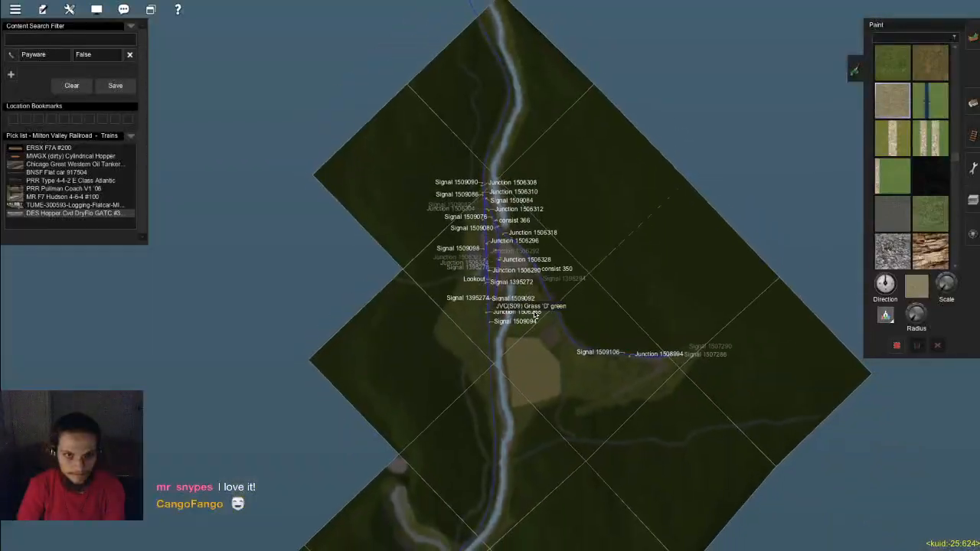
pyautogui.scroll(10, 536, 314)
pyautogui.scroll(10, 489, 175)
pyautogui.scroll(-5, 494, 262)
pyautogui.scroll(-10, 466, 294)
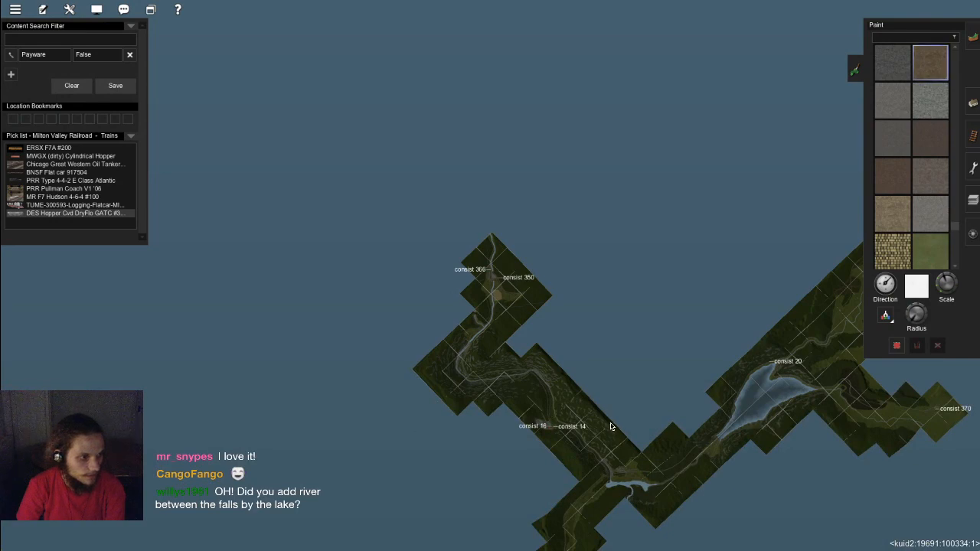
# Step: Go to the falls at the end of the lake and inspect the river below them
pyautogui.rightClick(644, 446)
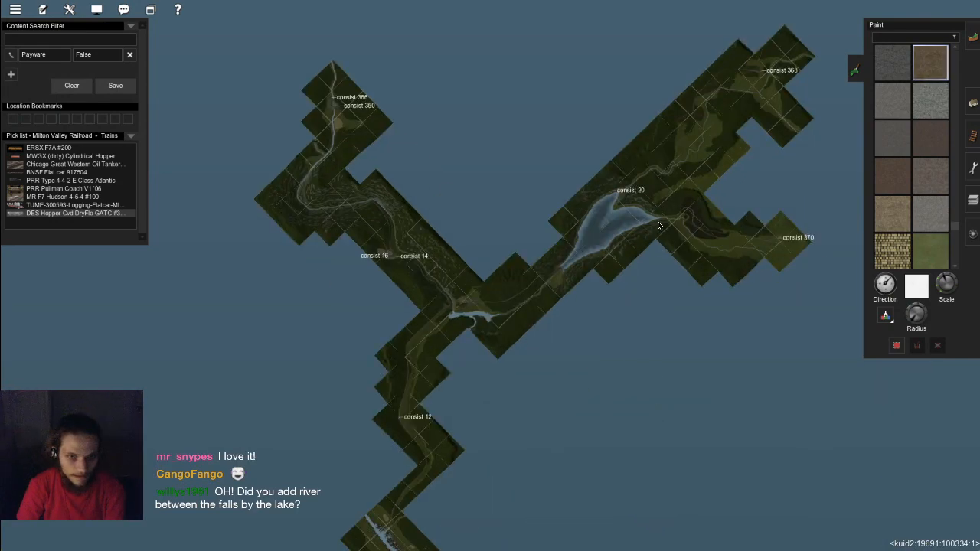
pyautogui.scroll(10, 647, 228)
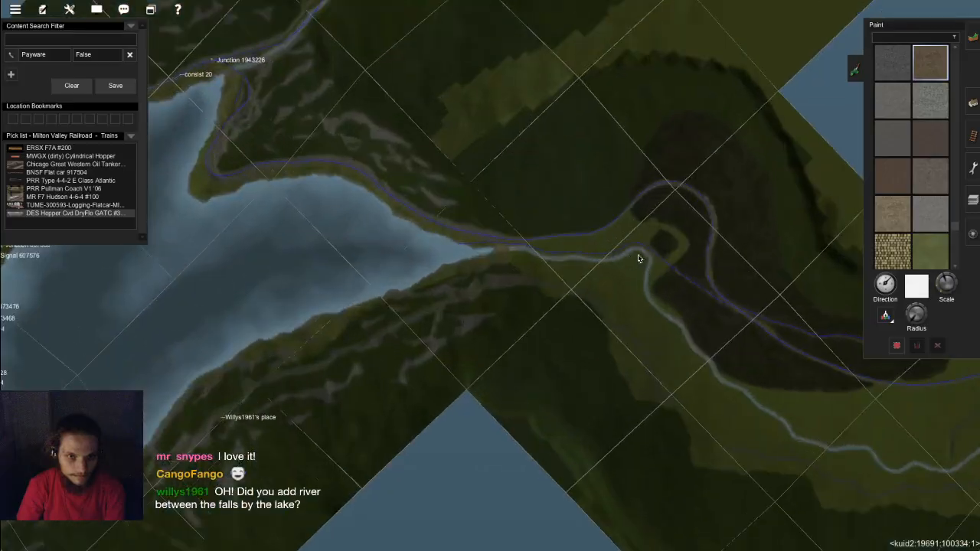
pyautogui.scroll(10, 512, 226)
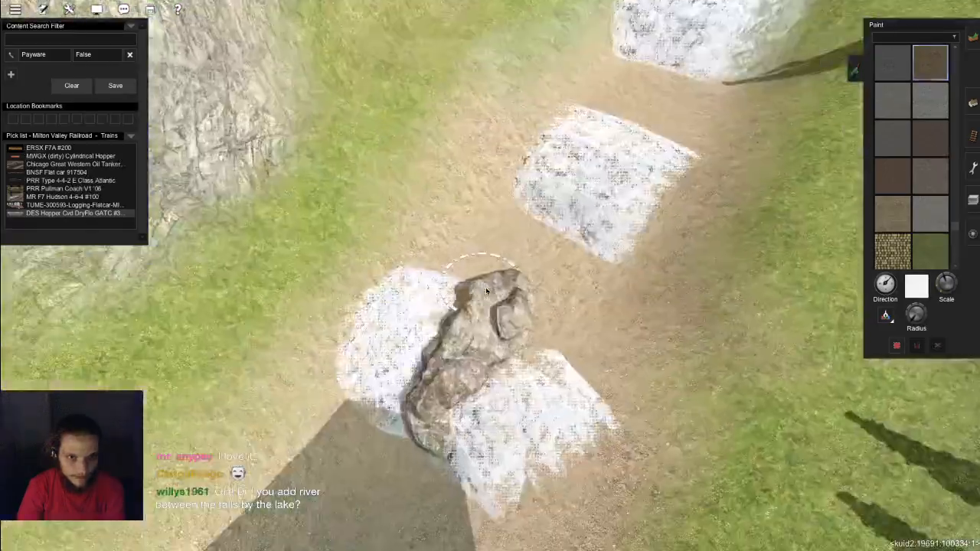
pyautogui.scroll(-10, 493, 267)
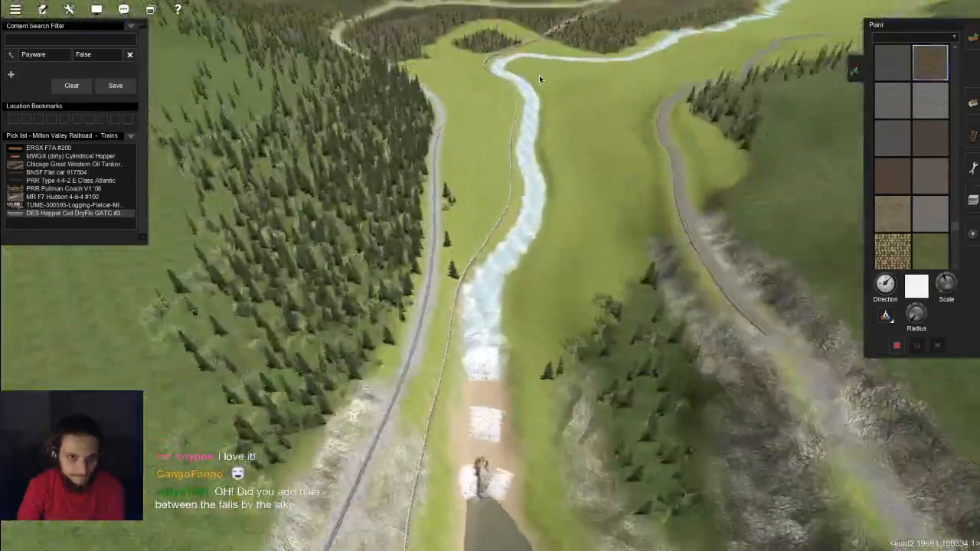
pyautogui.scroll(10, 483, 269)
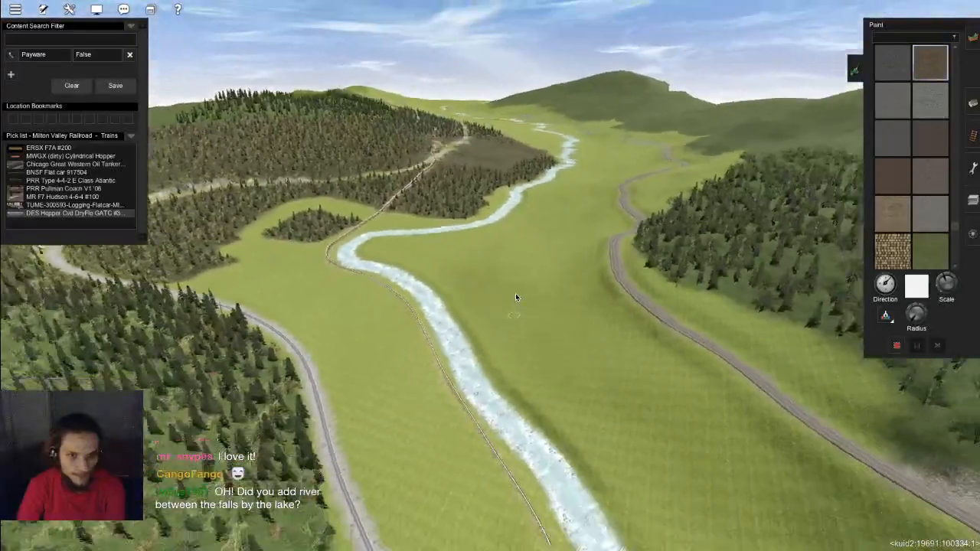
# Step: Follow the river upstream through the valley, along the road and railroad to the factory sidings
pyautogui.press('Up')
pyautogui.press('Right')
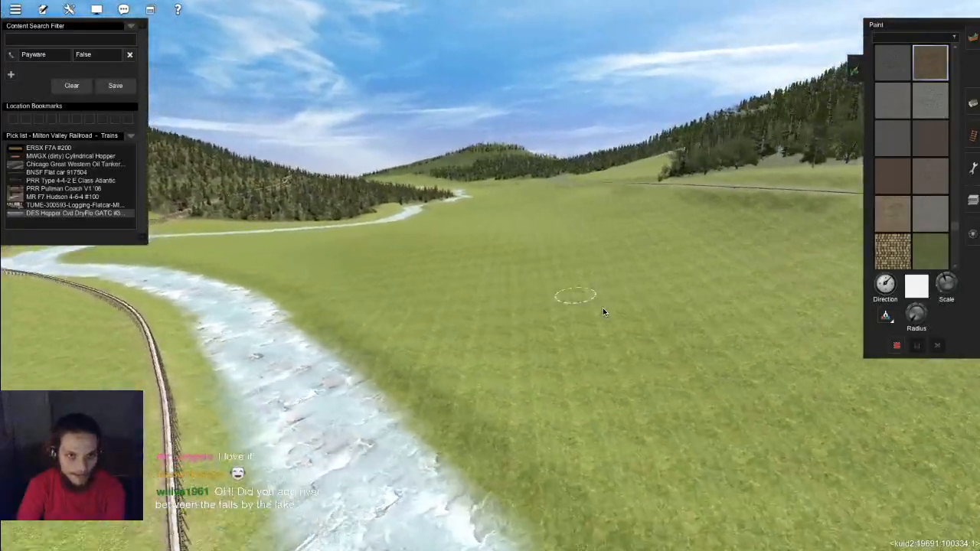
pyautogui.press('Up')
pyautogui.press('Left')
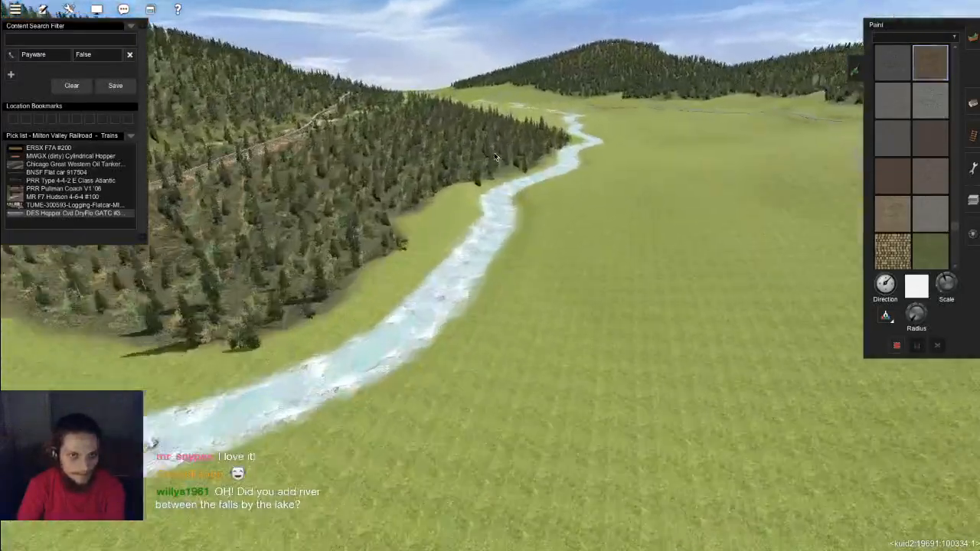
pyautogui.press('Up')
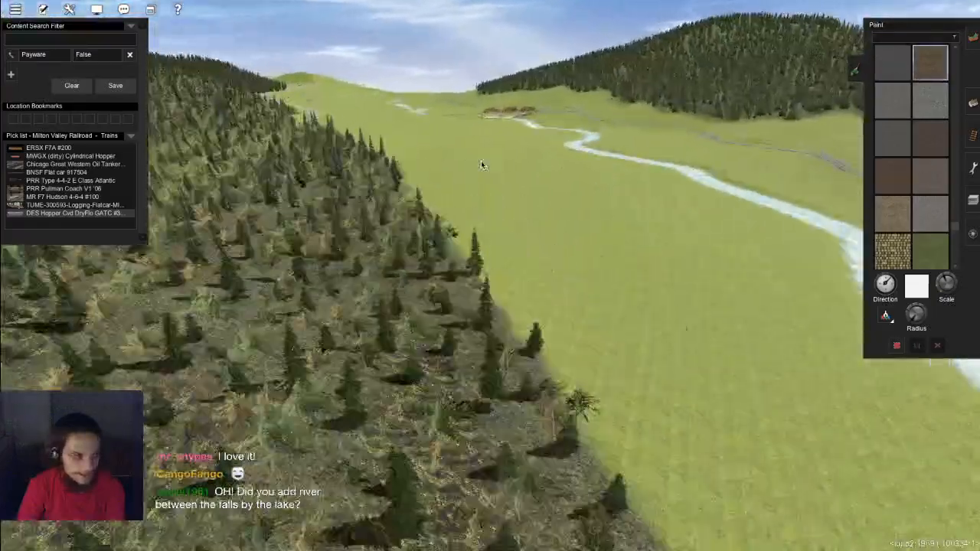
pyautogui.press('Up')
pyautogui.press('Left')
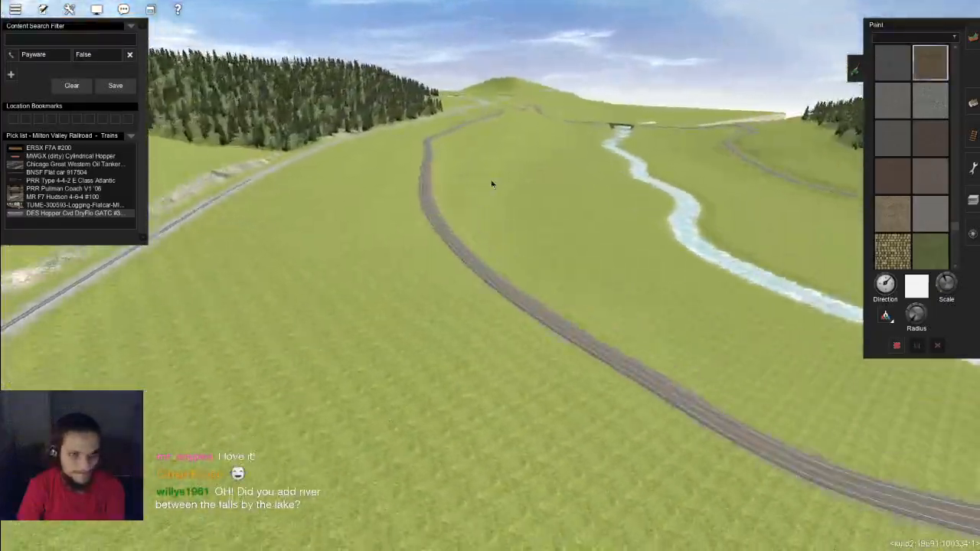
pyautogui.press('Right')
pyautogui.press('Up')
pyautogui.press('Left')
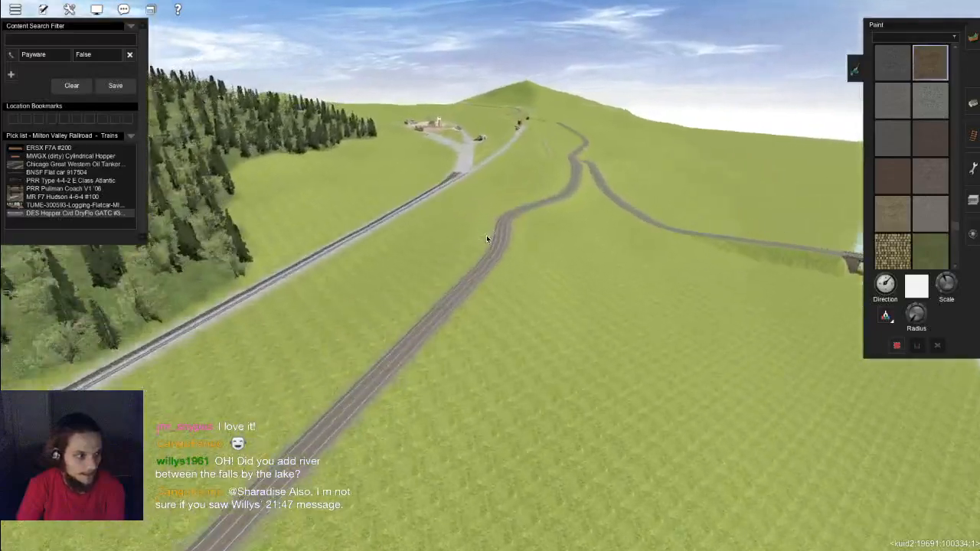
pyautogui.press('Up')
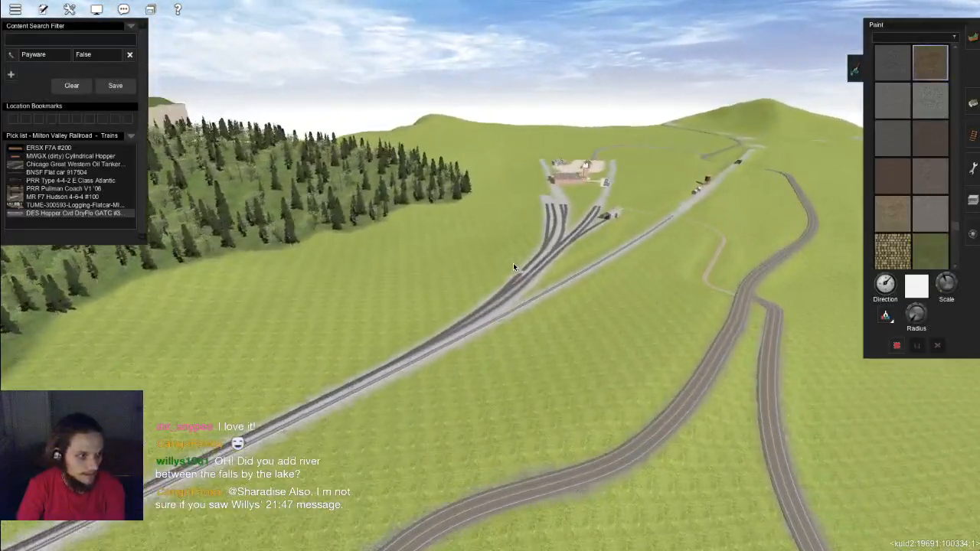
pyautogui.press('Up')
pyautogui.press('Right')
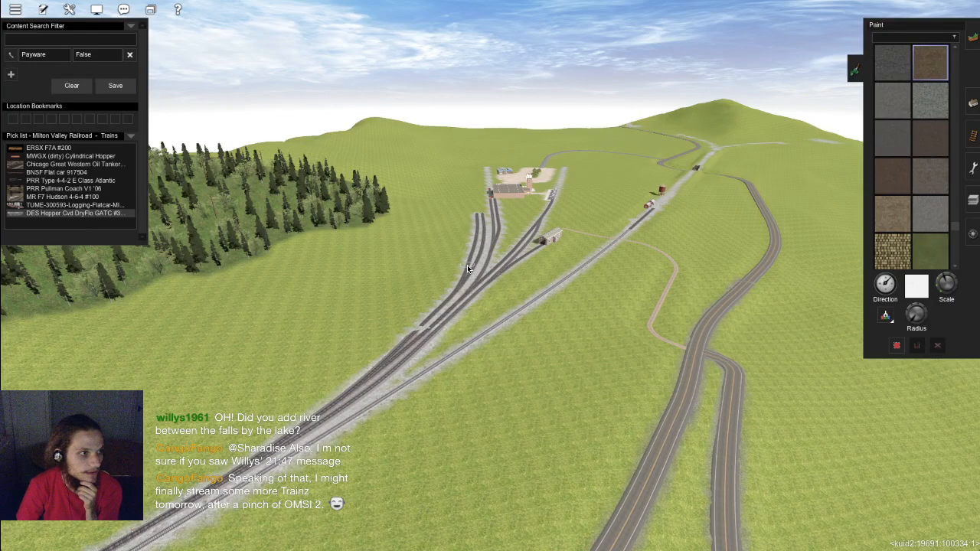
# Step: Paint brown dirt over the grass between the siding tracks, from the junction towards the factory's loading platform
pyautogui.scroll(3, 466, 265)
pyautogui.rightClick(499, 251)
pyautogui.scroll(4, 499, 251)
pyautogui.press('Left')
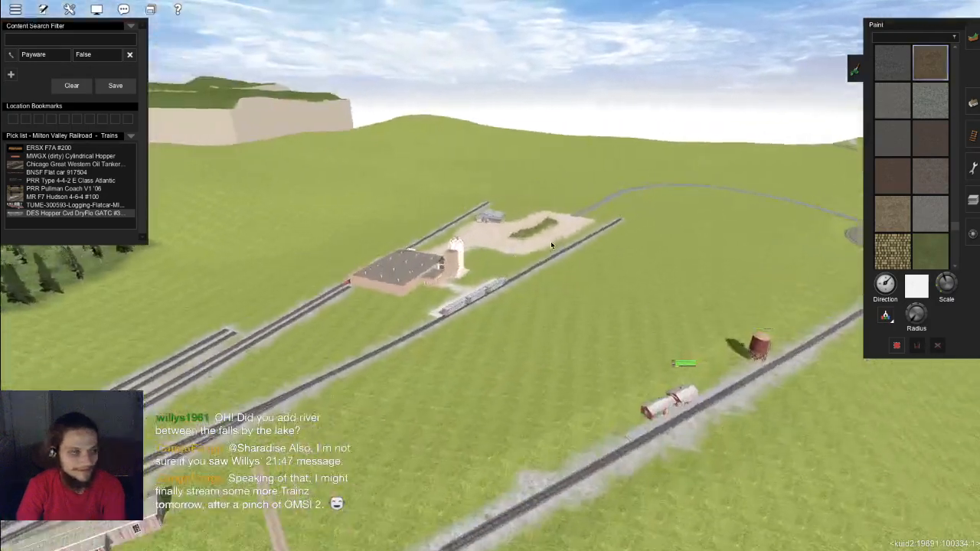
pyautogui.rightClick(358, 244)
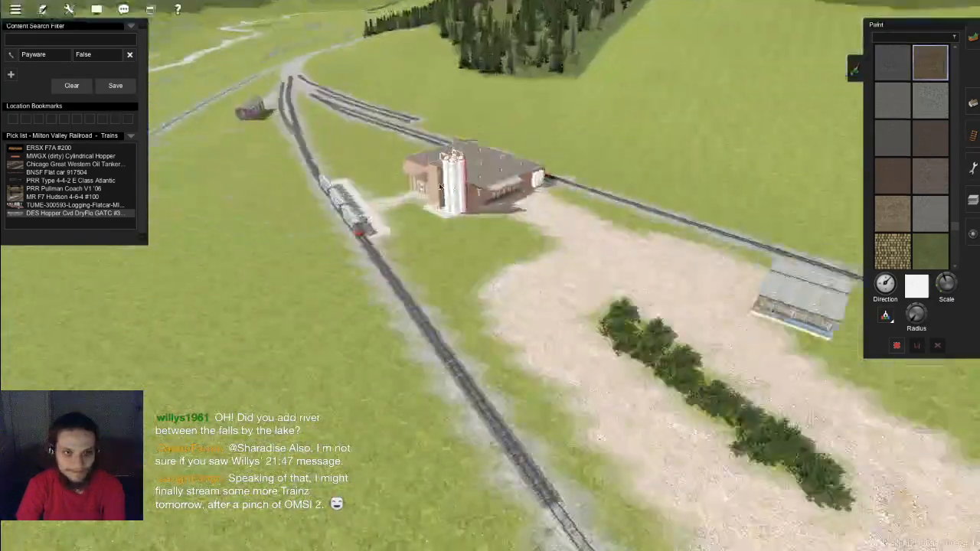
pyautogui.rightClick(441, 187)
pyautogui.press('Left')
pyautogui.scroll(3, 479, 269)
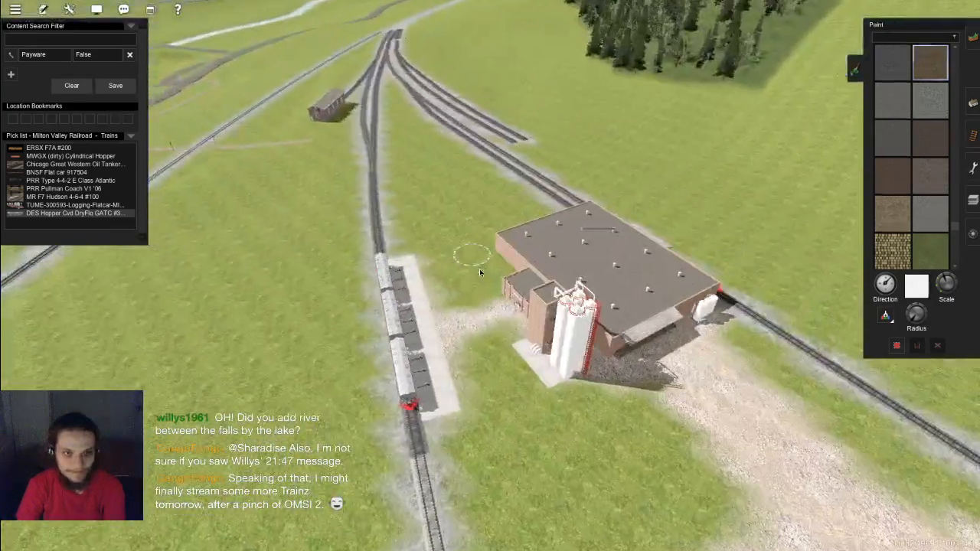
pyautogui.rightClick(466, 223)
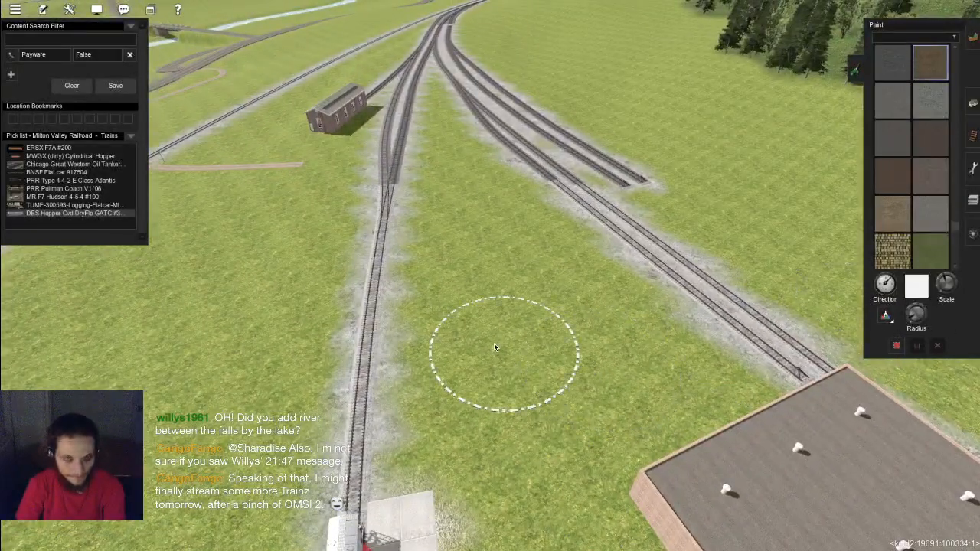
pyautogui.moveTo(477, 226); pyautogui.dragTo(440, 123)
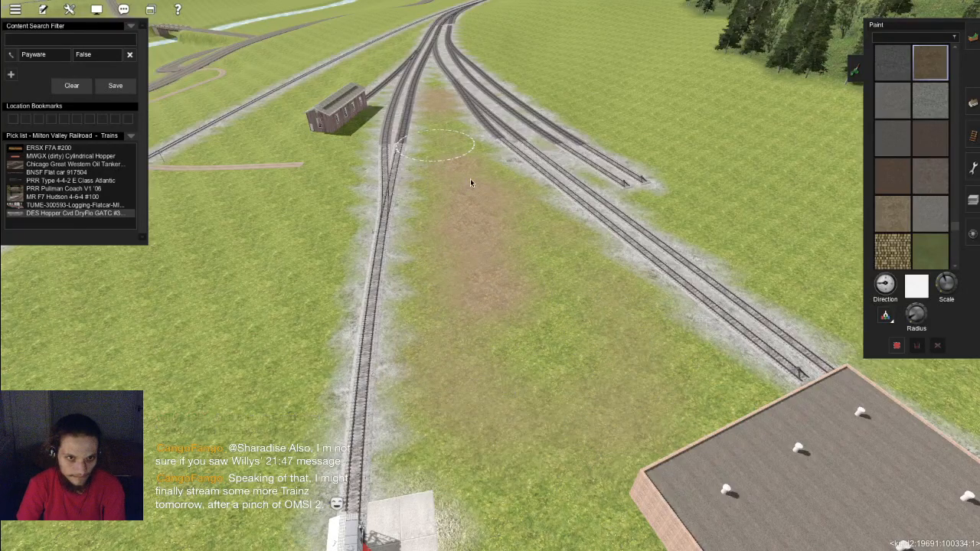
pyautogui.rightClick(435, 405)
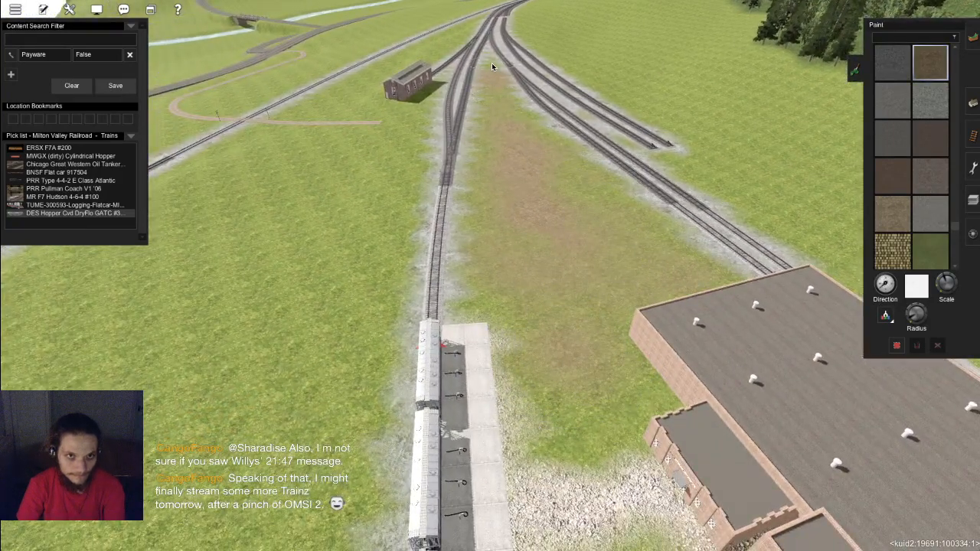
# Step: Paint the brown dirt texture on the grass around the brick shed and the end of its path
pyautogui.scroll(2, 517, 145)
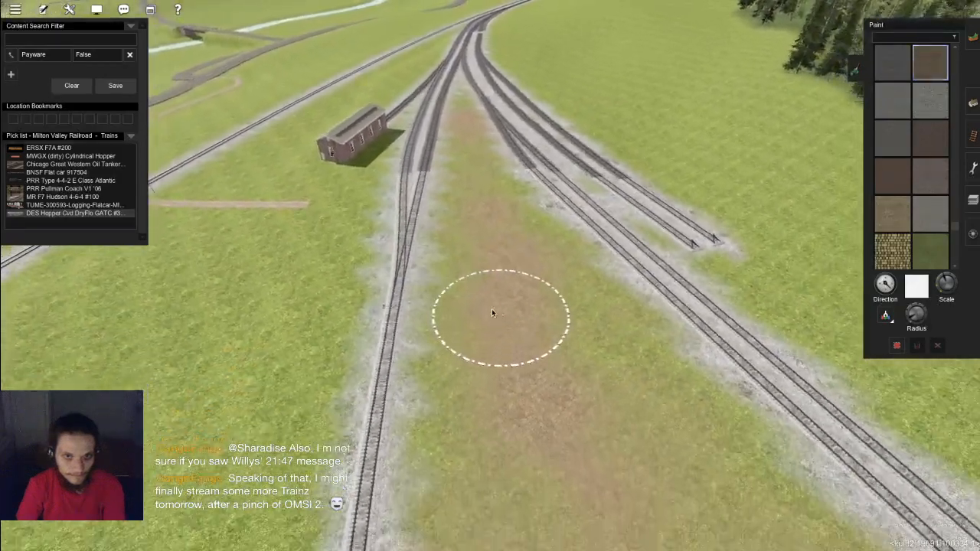
pyautogui.press('Left')
pyautogui.scroll(-2, 465, 298)
pyautogui.press('Left')
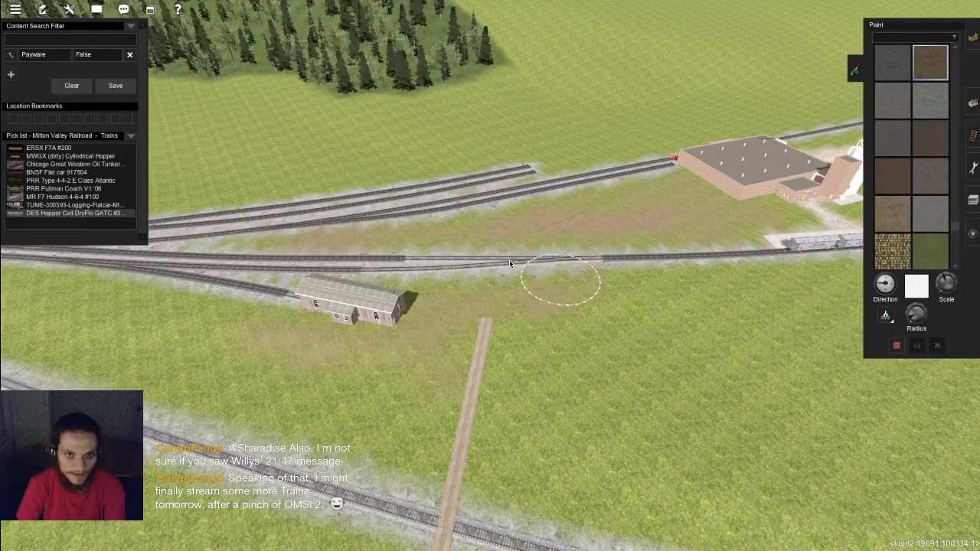
# Step: Select a darker brown ground texture and paint patches of it over the dirt between the sidings
pyautogui.scroll(3, 786, 148)
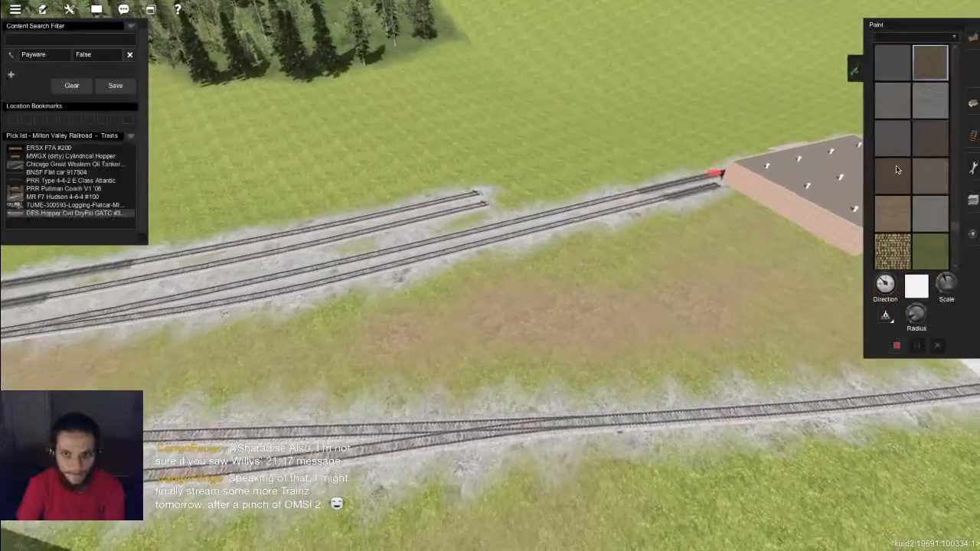
pyautogui.click(894, 173)
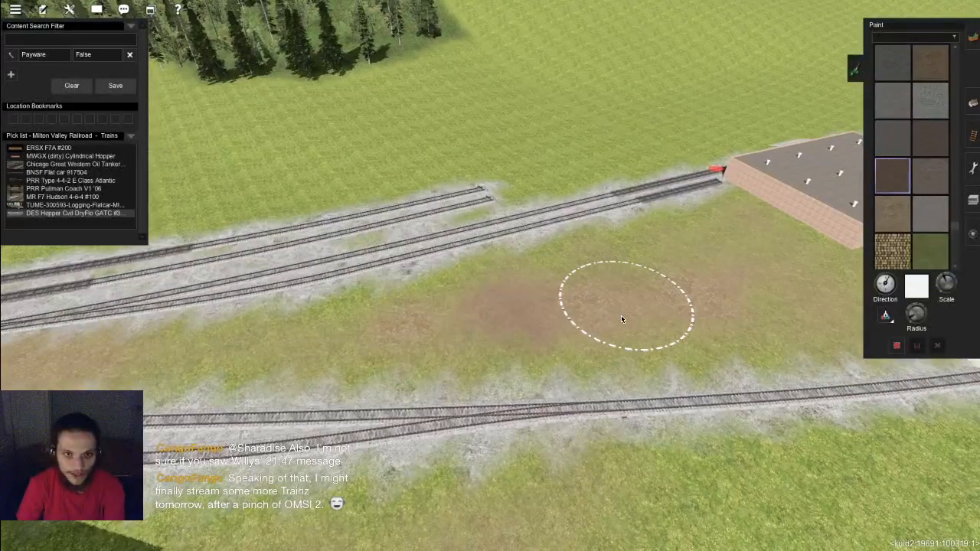
pyautogui.moveTo(346, 321); pyautogui.dragTo(517, 237, button='right')
# Step: Paint the darker brown texture on the ground around the brick shed and along the neighbouring tracks
pyautogui.moveTo(391, 286); pyautogui.dragTo(431, 302, button='right')
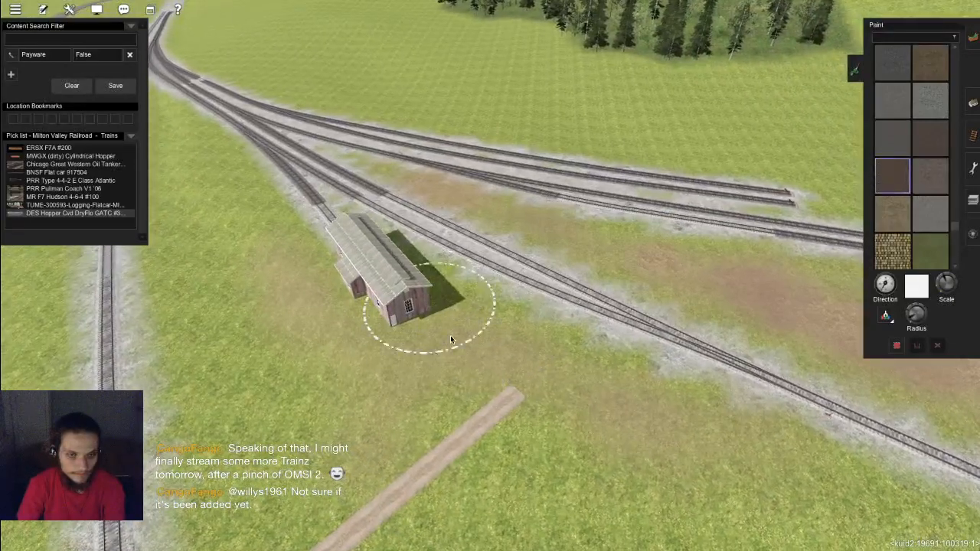
pyautogui.moveTo(301, 285)
pyautogui.mouseDown()
pyautogui.moveTo(713, 437)
pyautogui.moveTo(746, 343)
pyautogui.mouseUp()
pyautogui.moveTo(727, 246)
pyautogui.mouseDown(button='right')
pyautogui.moveTo(451, 278)
pyautogui.moveTo(493, 252)
pyautogui.moveTo(943, 120)
pyautogui.mouseUp(button='right')
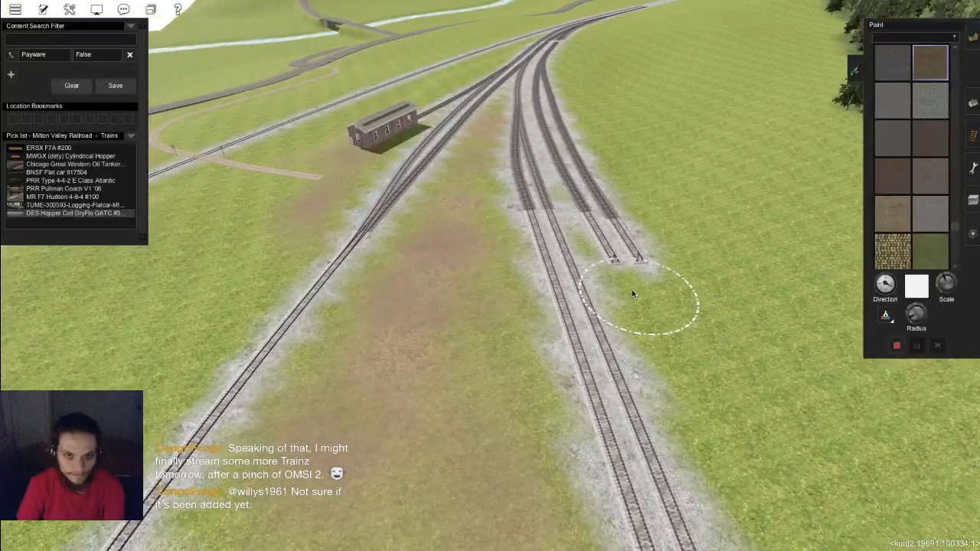
# Step: Choose a green grass texture, blend it into the dirt between the sidings and check the ground up close
pyautogui.scroll(-3, 528, 287)
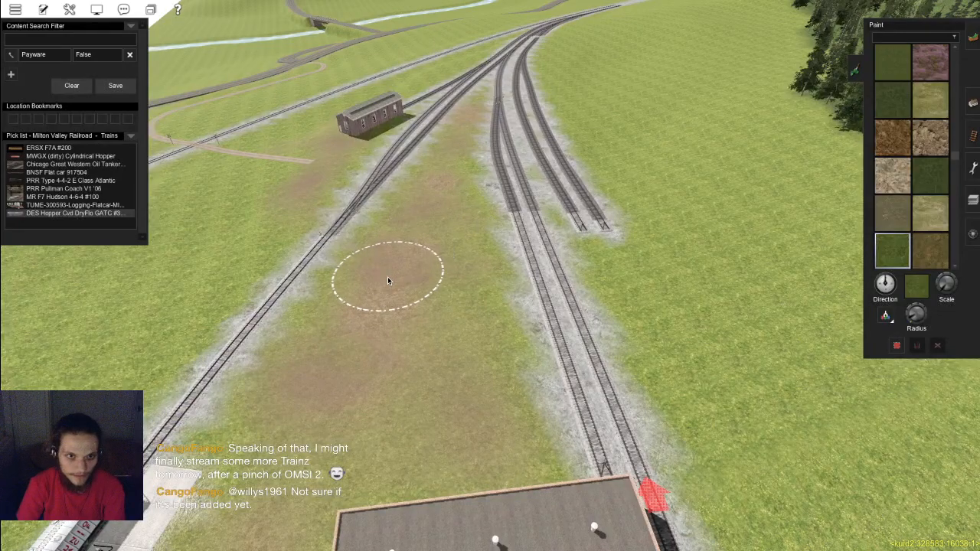
pyautogui.scroll(5, 391, 333)
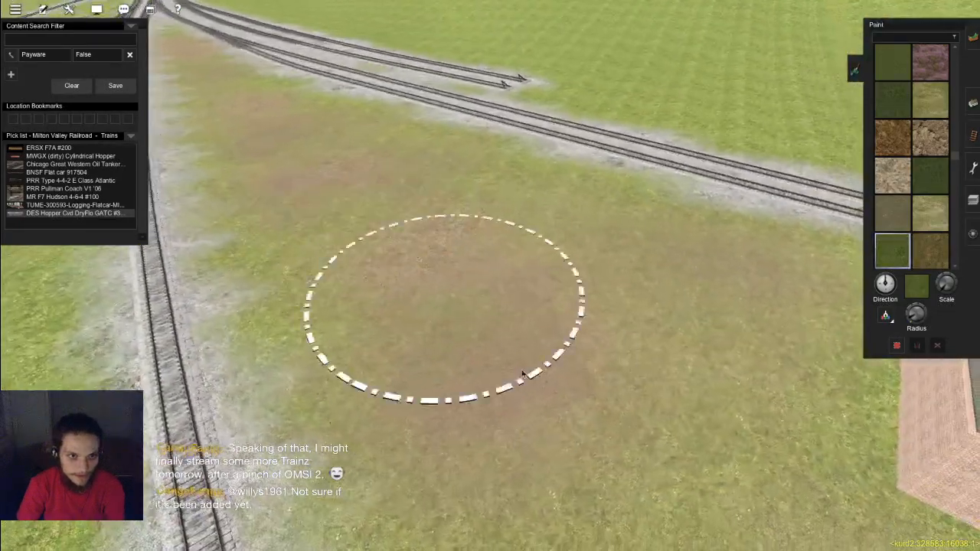
pyautogui.press('Down')
pyautogui.press('Left')
pyautogui.scroll(5, 501, 260)
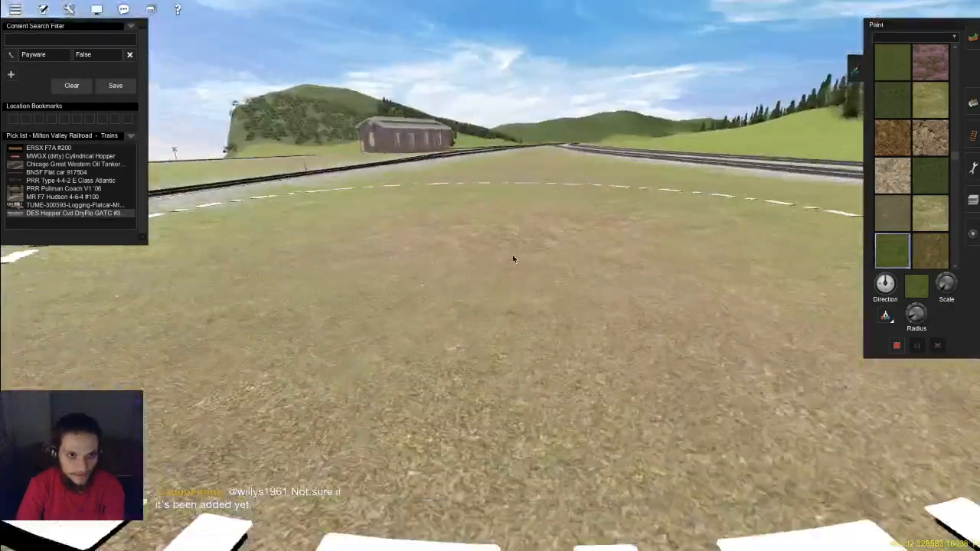
pyautogui.scroll(-6, 513, 258)
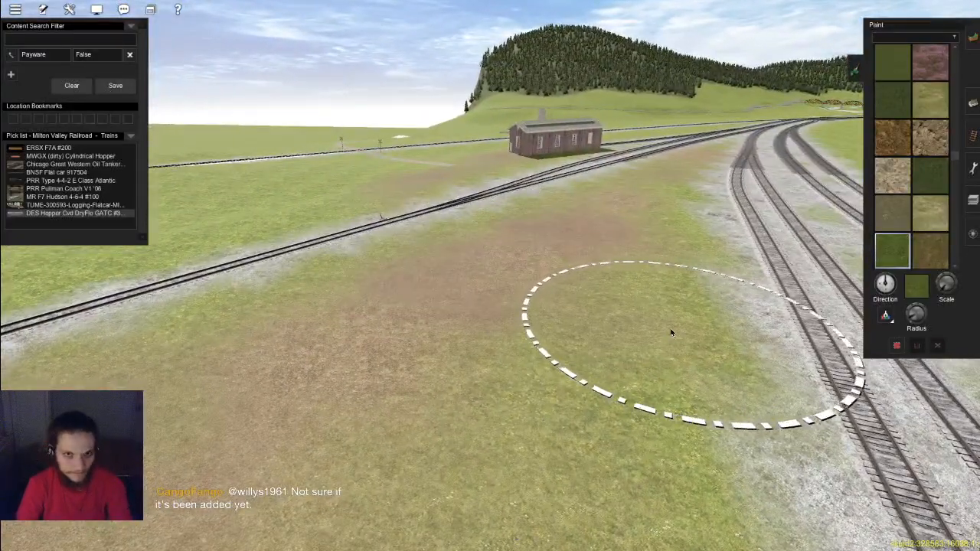
# Step: Activate the ground texture picker to sample a texture from the painted dirt between the sidings in front of the factory
pyautogui.press('Right')
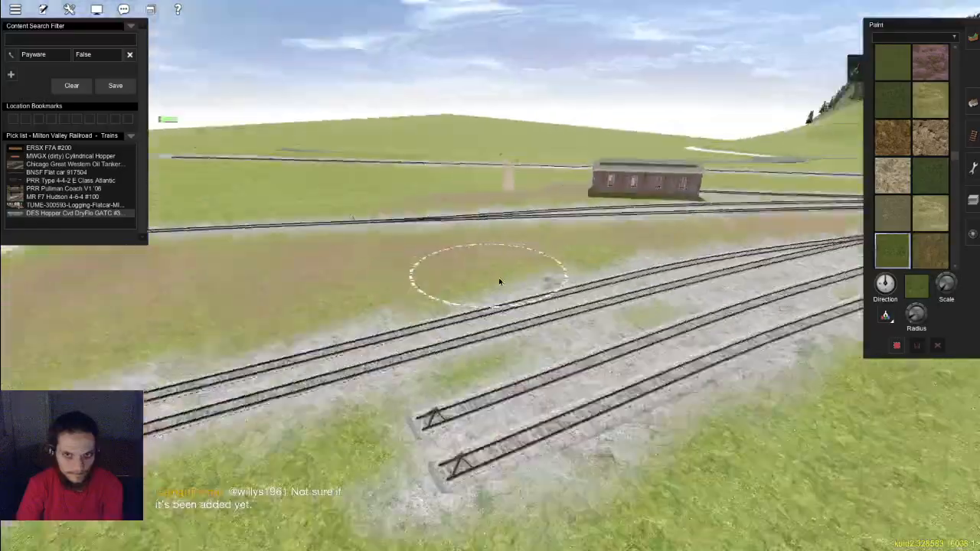
pyautogui.press('Right')
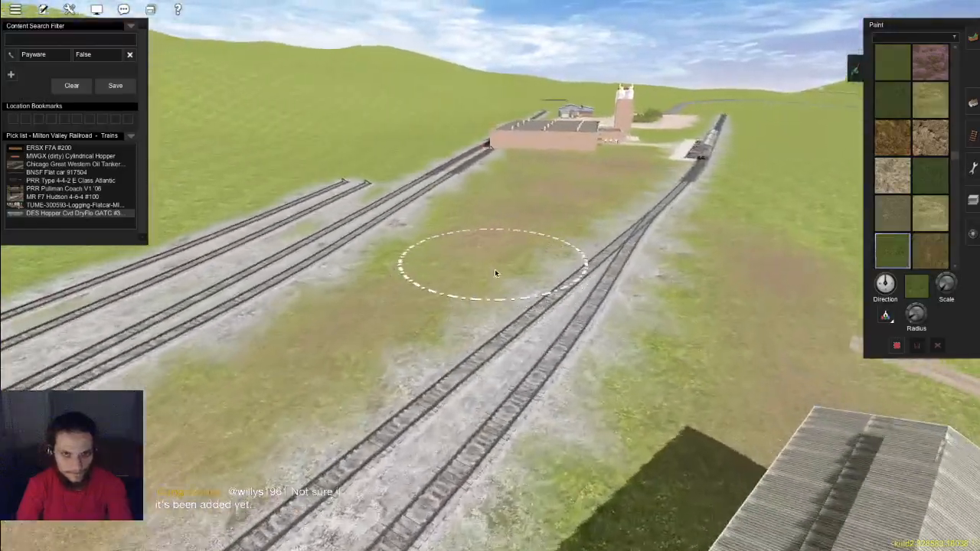
pyautogui.press('Right')
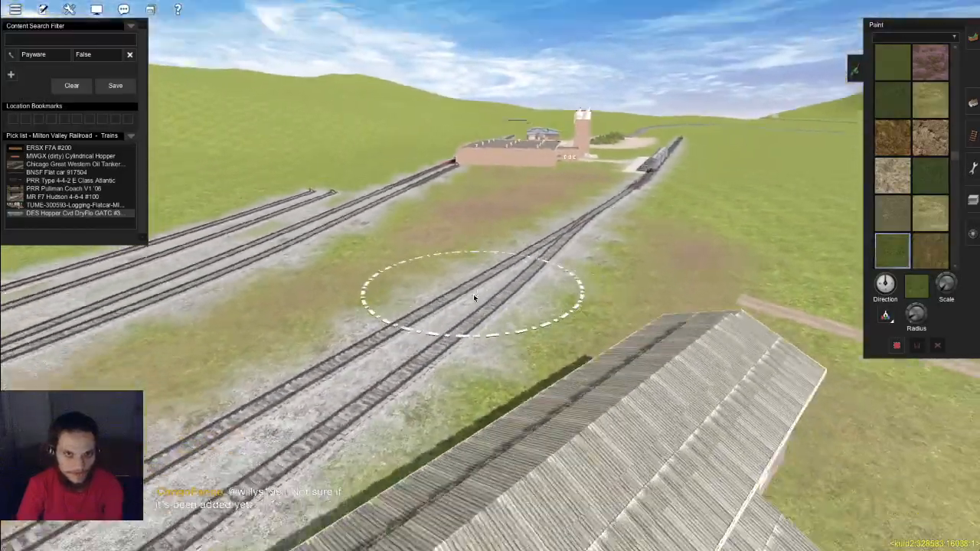
pyautogui.press('Right')
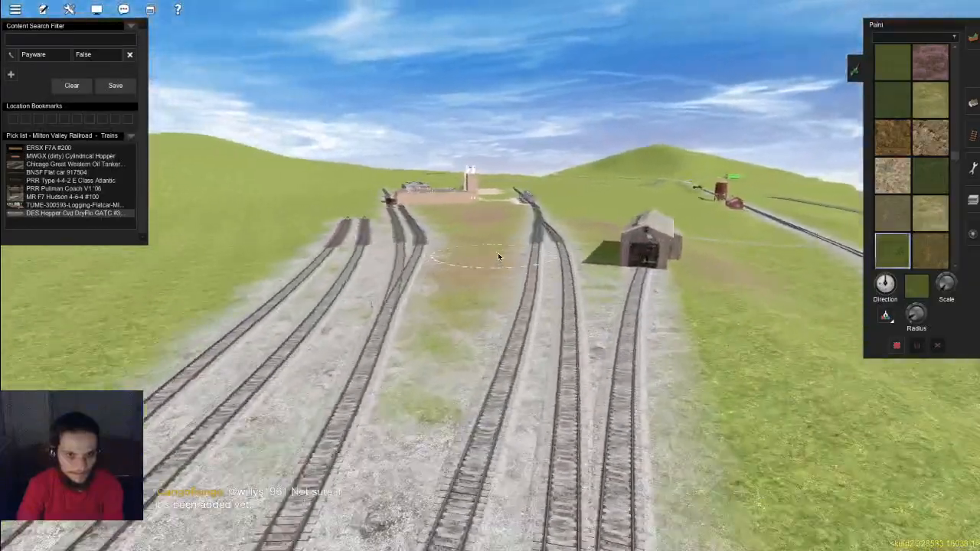
pyautogui.scroll(3, 494, 261)
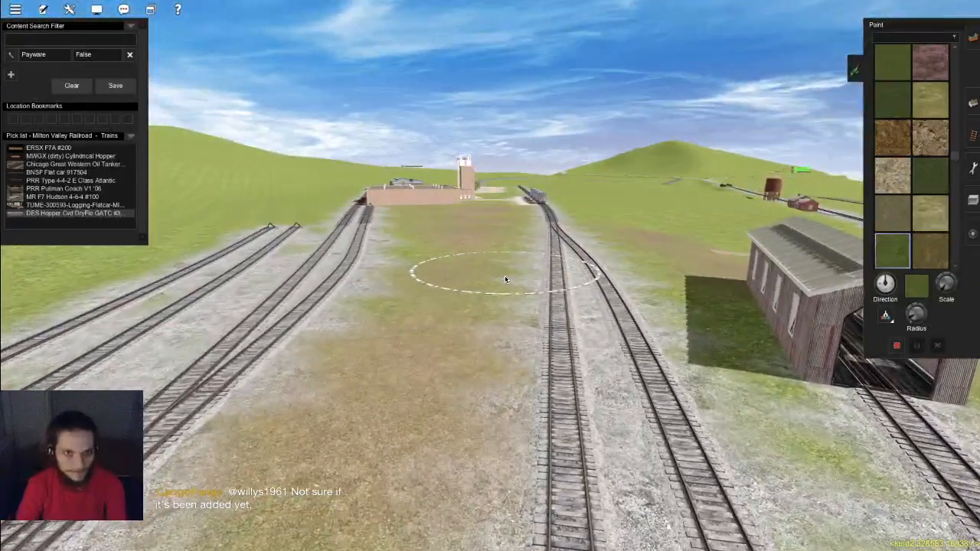
pyautogui.scroll(-5, 490, 256)
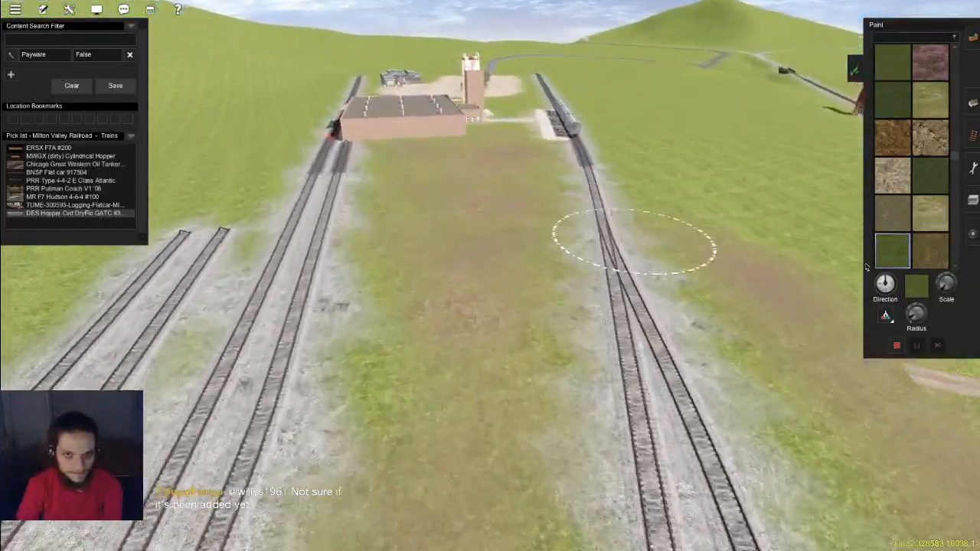
pyautogui.click(885, 315)
pyautogui.press('Up')
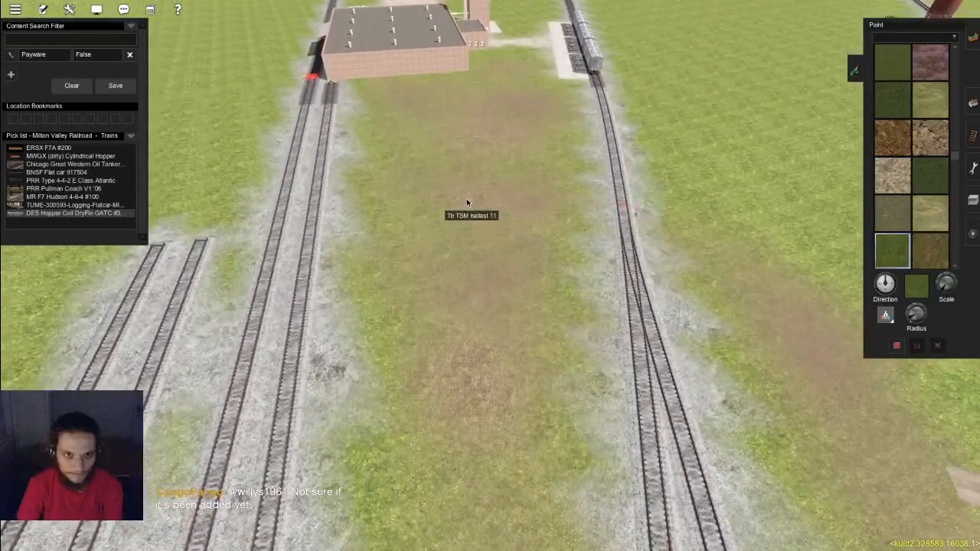
# Step: Sample the brown ground texture between the yard tracks and look over the surrounding painted ground
pyautogui.click(466, 200)
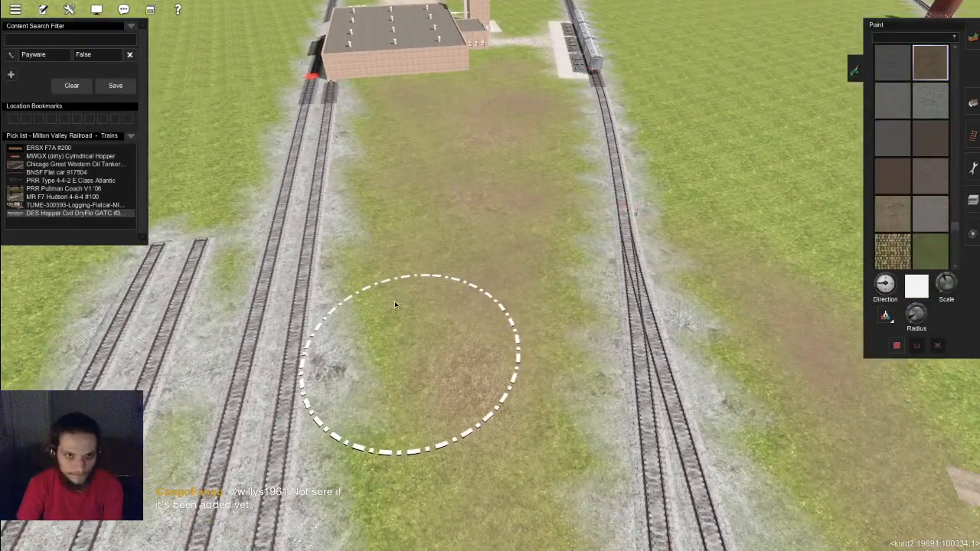
pyautogui.press('Down')
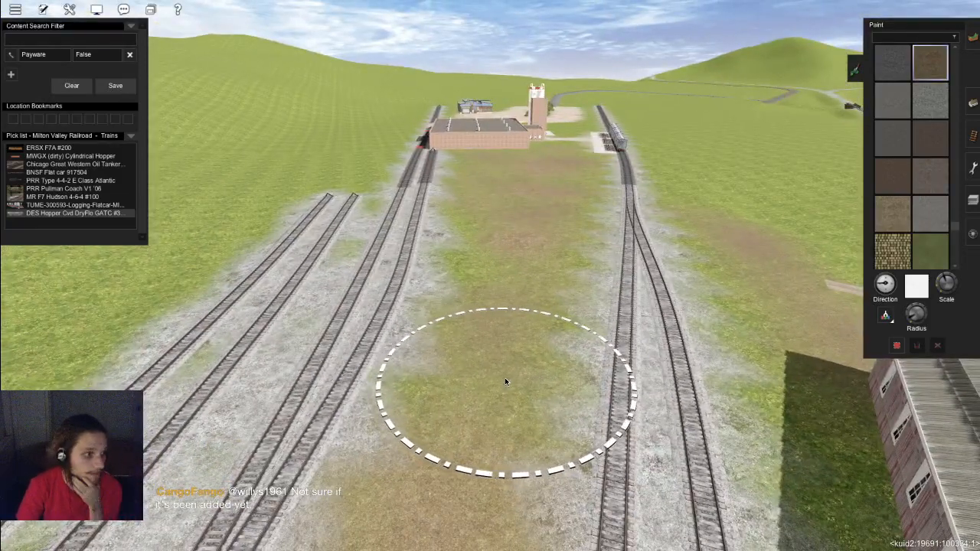
pyautogui.press('d')
pyautogui.press('s')
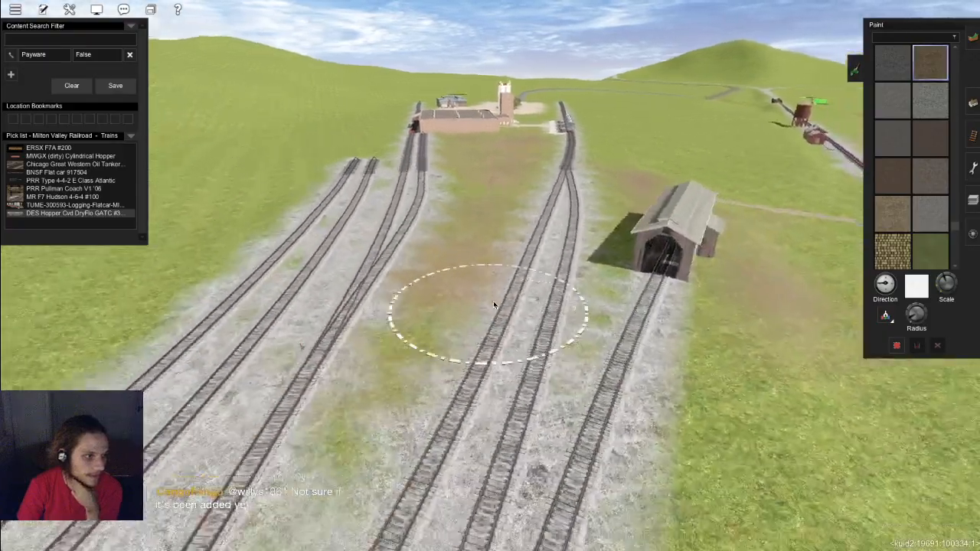
pyautogui.press('w')
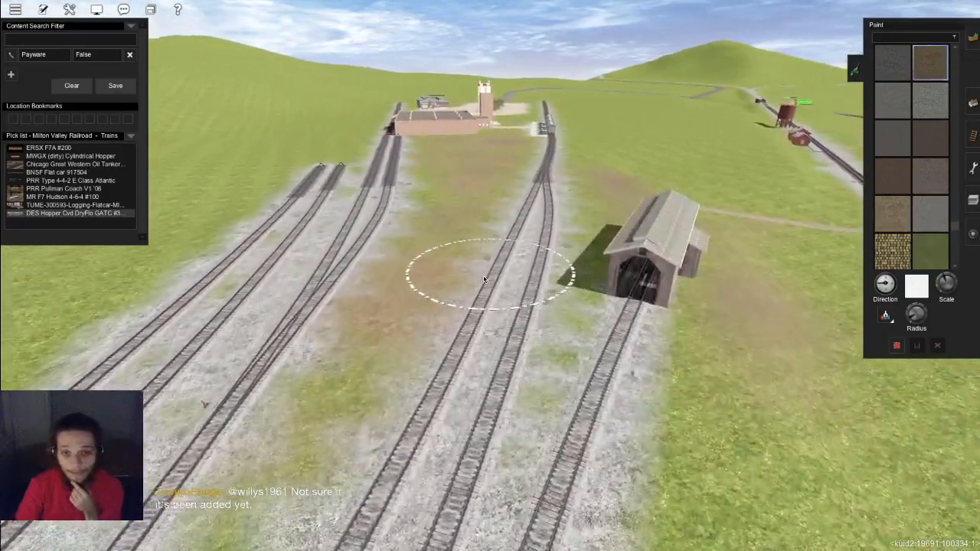
pyautogui.press('w')
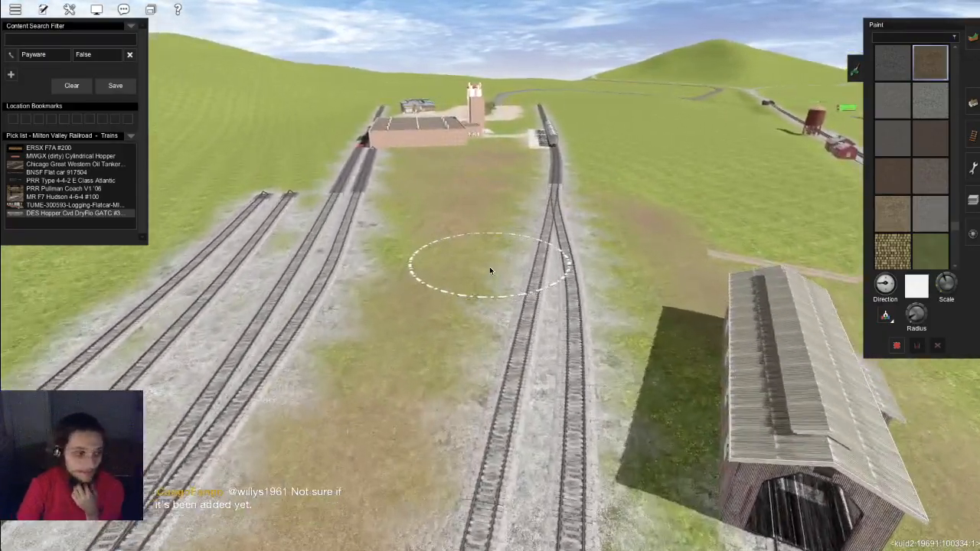
pyautogui.press('w')
pyautogui.press('d')
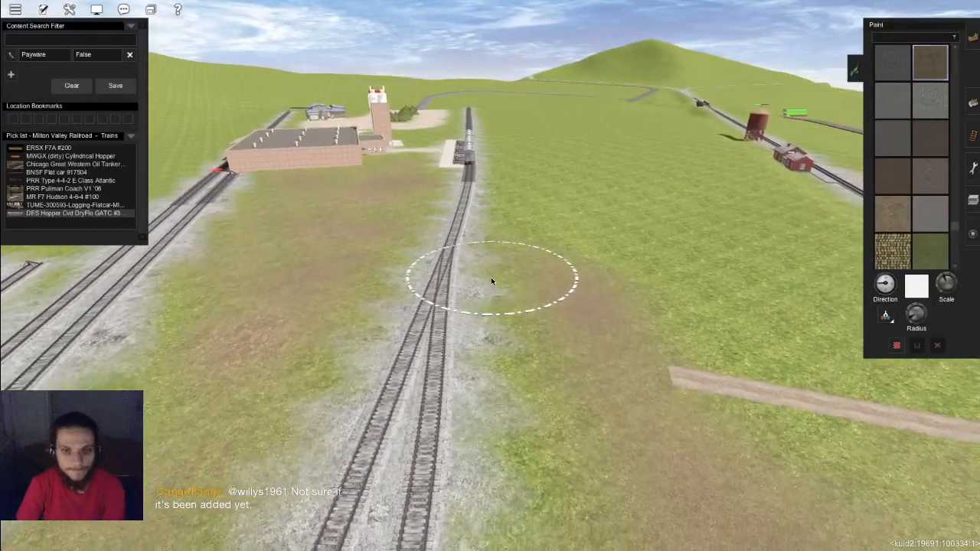
pyautogui.press('Left')
pyautogui.scroll(-3, 491, 280)
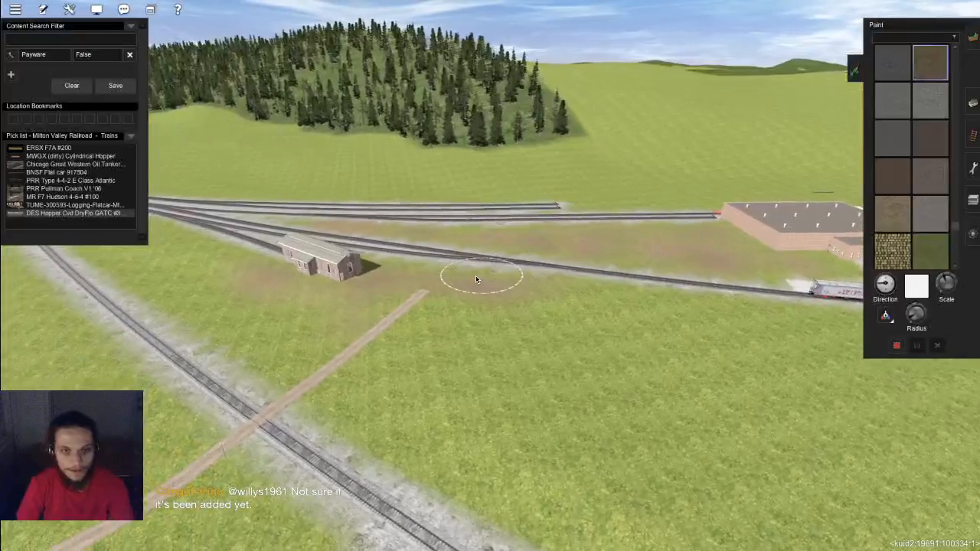
# Step: Sample the SAM Road Dirt 01 road near the shed and extend it from its end across both yard tracks
pyautogui.press('a')
pyautogui.press('Left')
pyautogui.press('Right')
pyautogui.scroll(3, 810, 159)
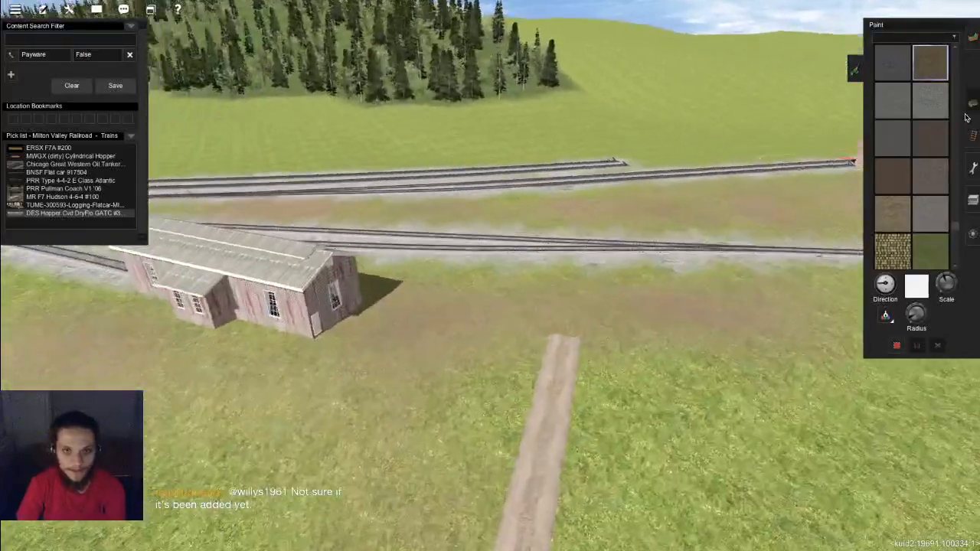
pyautogui.click(971, 102)
pyautogui.press('Up')
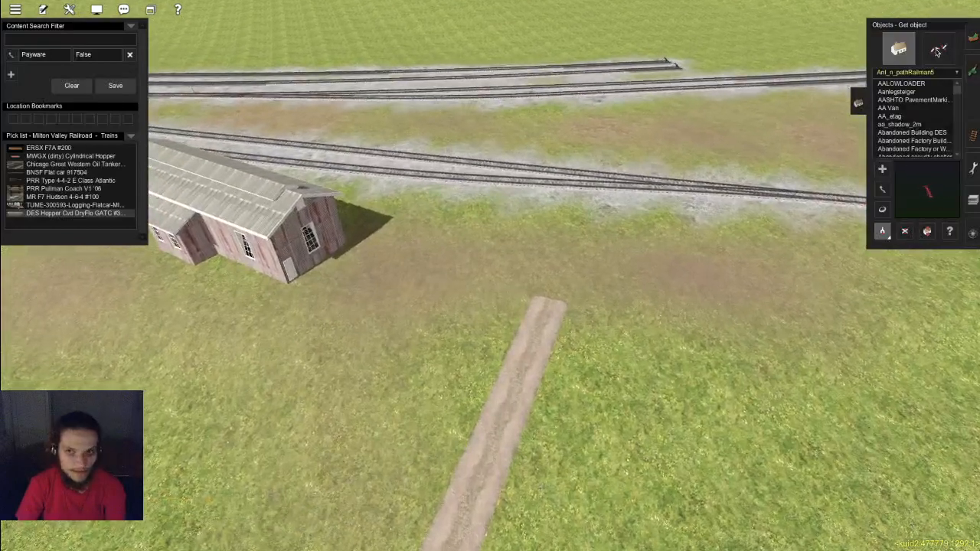
pyautogui.click(882, 231)
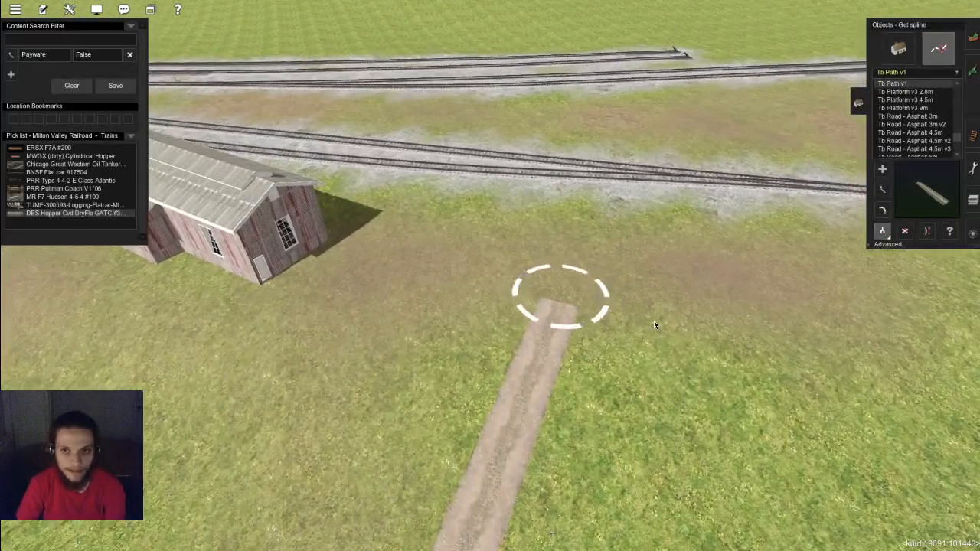
pyautogui.click(575, 304)
pyautogui.click(561, 293)
pyautogui.press('Up')
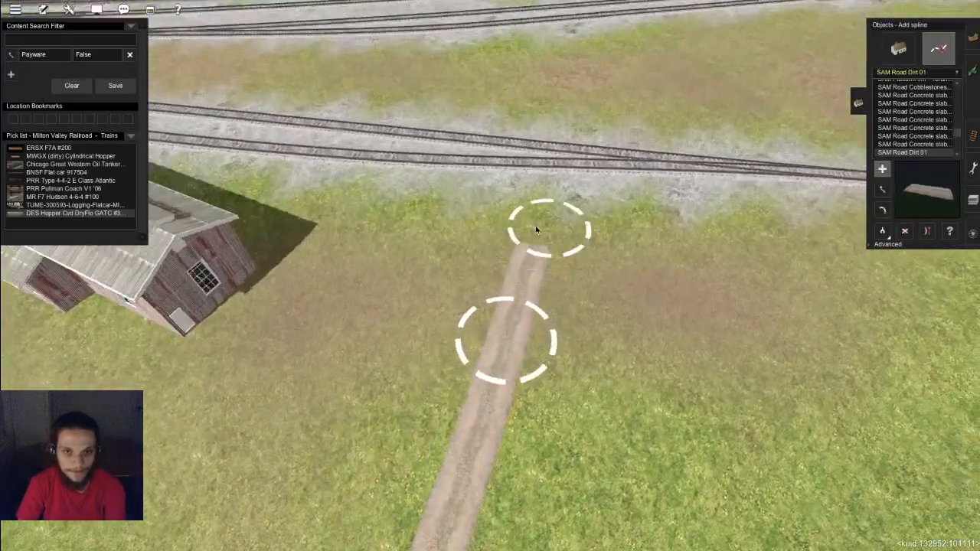
pyautogui.press('Up')
pyautogui.click(476, 289)
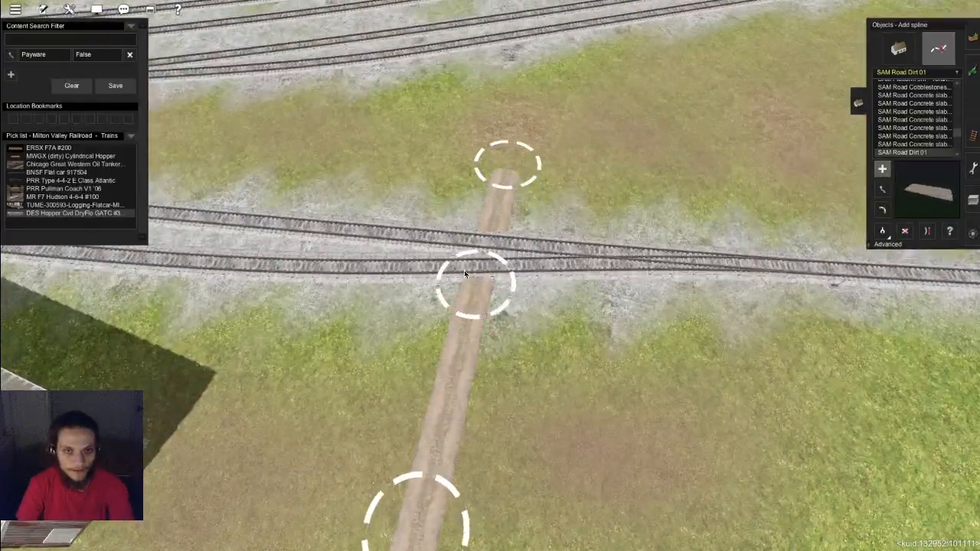
# Step: Insert spline points into the dirt road where it crosses the two tracks
pyautogui.press('Left')
pyautogui.press('pageup')
pyautogui.click(882, 189)
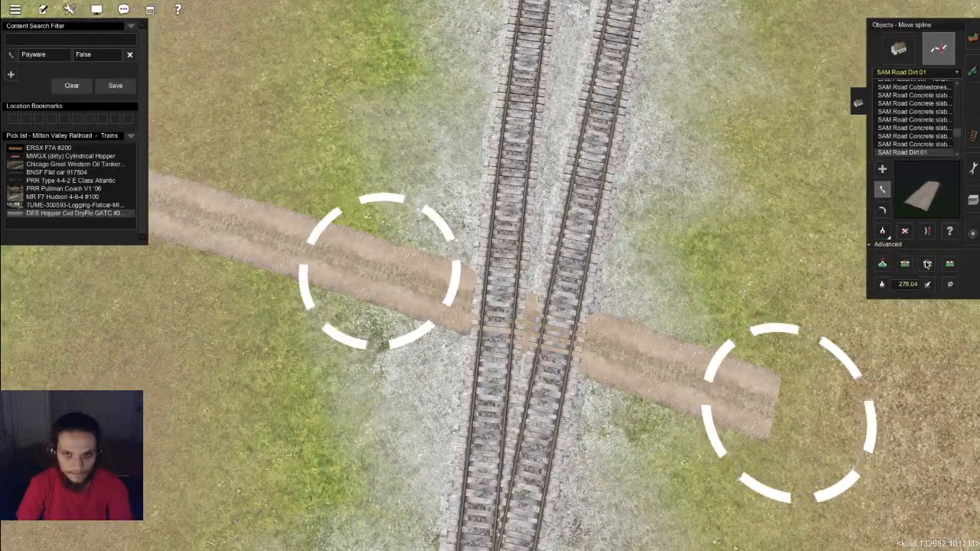
pyautogui.click(524, 323)
pyautogui.press('Down')
# Step: Raise the dirt road's spline point at the crossing by about 0.07 m to cover the ties
pyautogui.click(882, 263)
pyautogui.rightClick(527, 309)
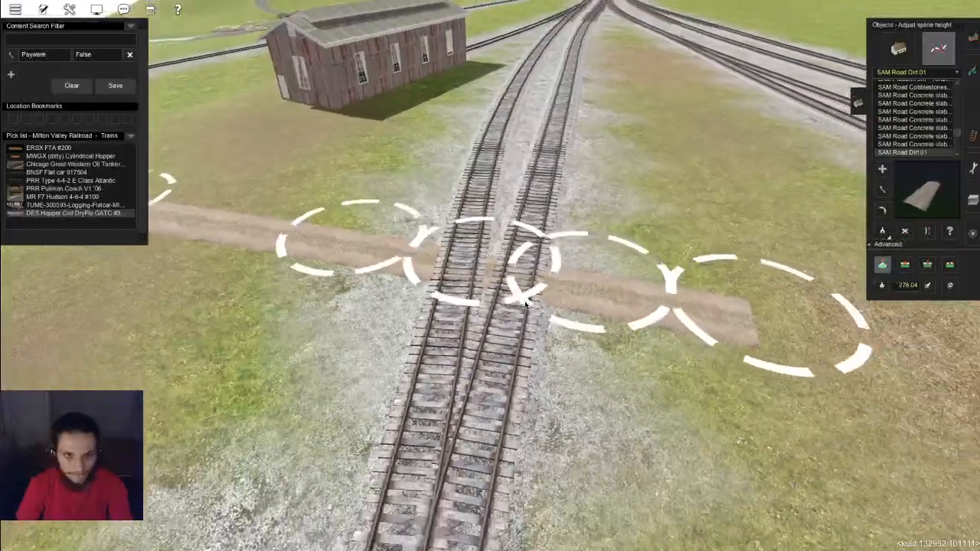
pyautogui.rightClick(444, 250)
pyautogui.scroll(3, 490, 268)
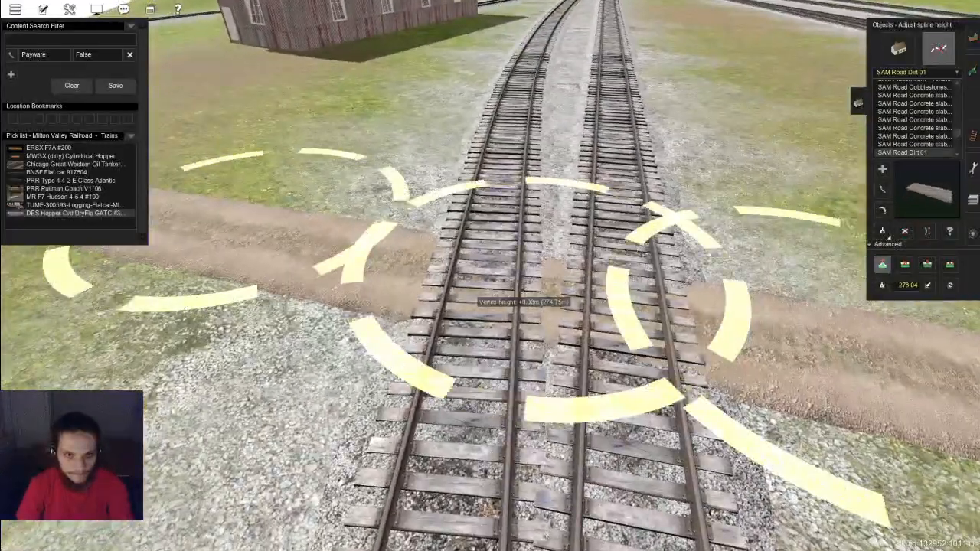
pyautogui.moveTo(524, 314); pyautogui.dragTo(523, 308)
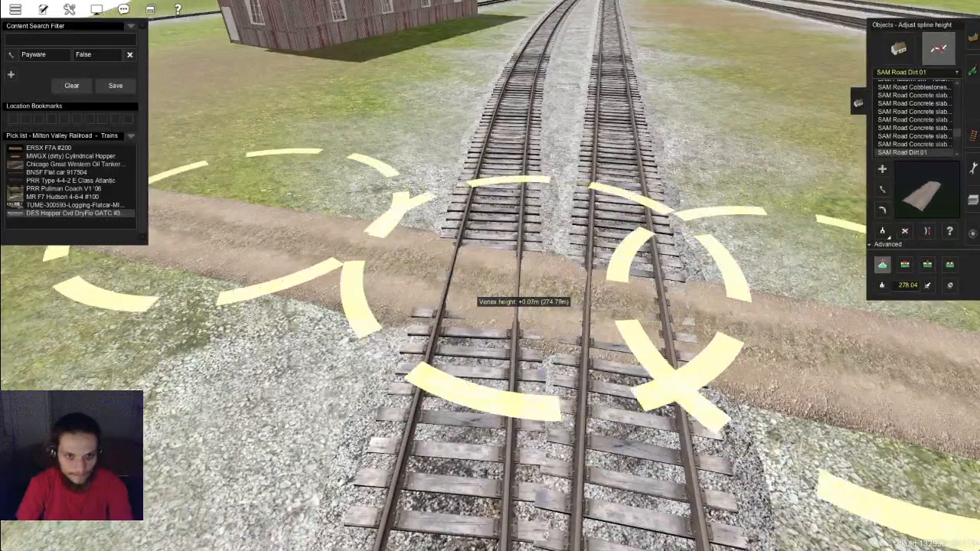
pyautogui.rightClick(587, 284)
pyautogui.press('m')
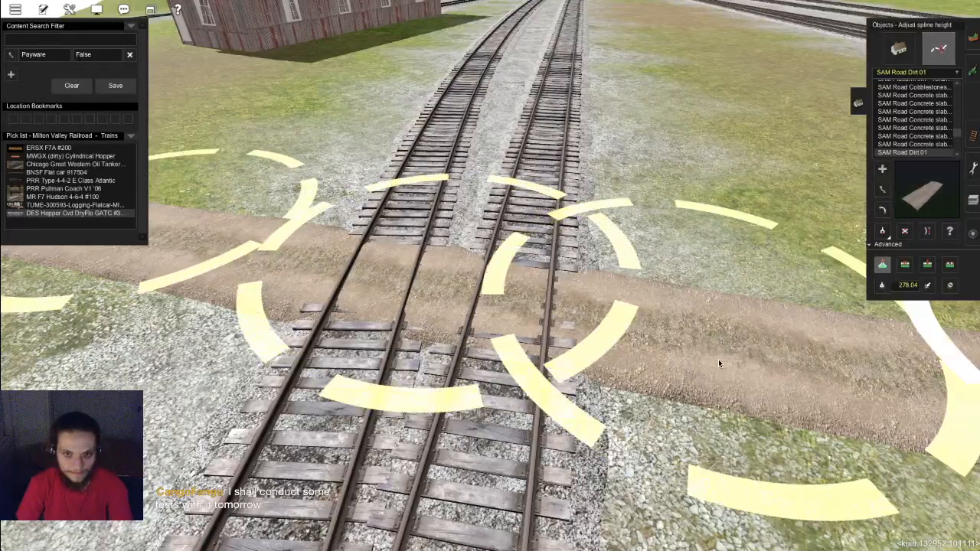
# Step: Fine-tune the heights of the road's spline points at and beside the crossing, using raises of about 0.02 m and 0.11 m
pyautogui.rightClick(696, 350)
pyautogui.rightClick(367, 257)
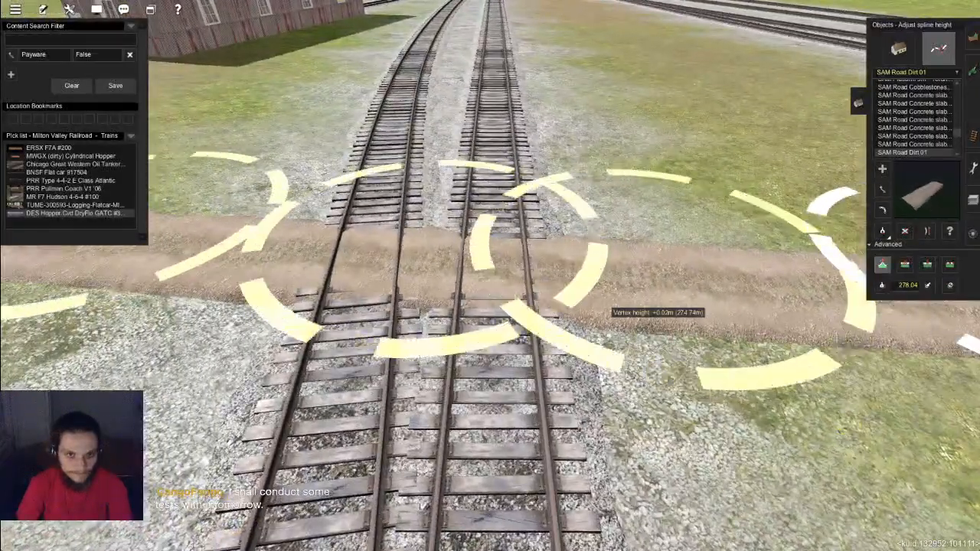
pyautogui.rightClick(365, 267)
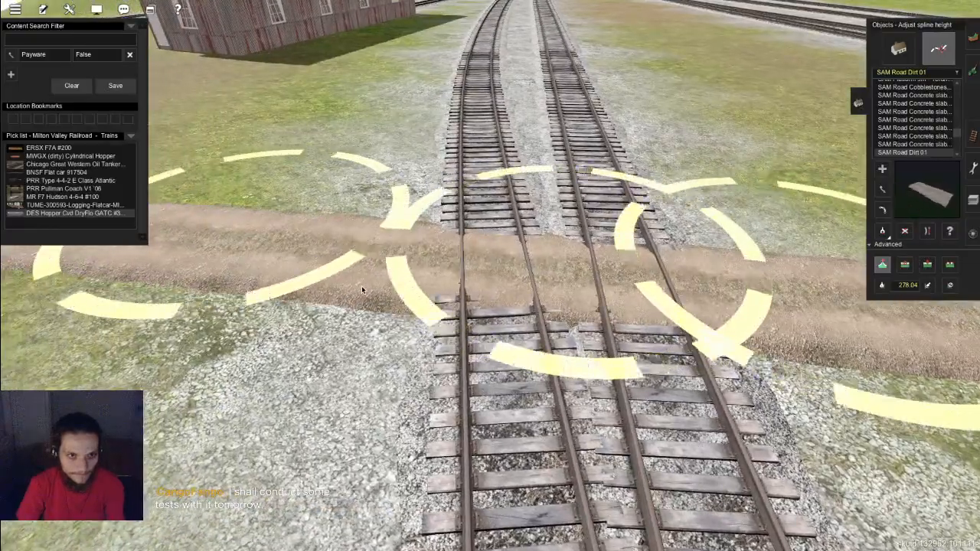
pyautogui.press('Down')
pyautogui.press('Left')
pyautogui.press('Up')
pyautogui.press('Left')
pyautogui.scroll(-3, 546, 276)
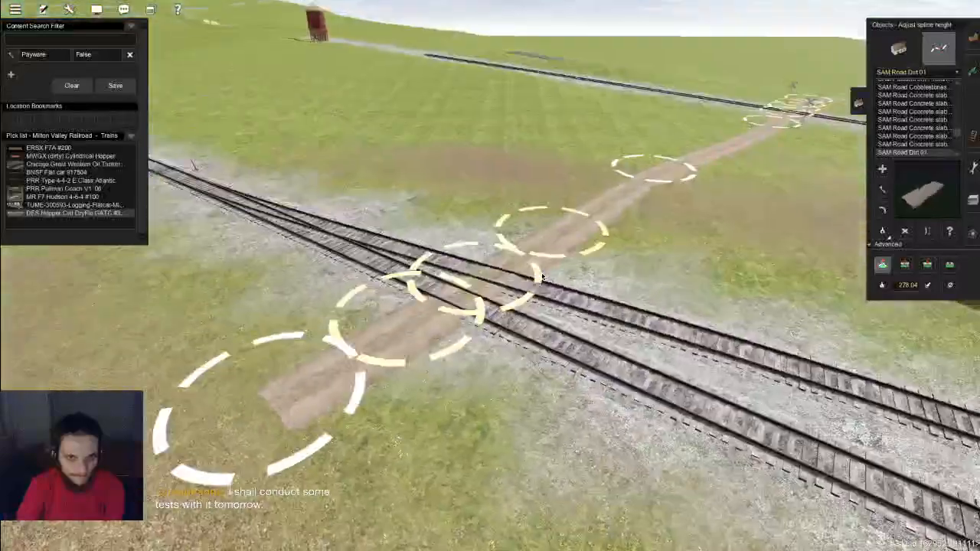
pyautogui.scroll(3, 546, 275)
pyautogui.press('Down')
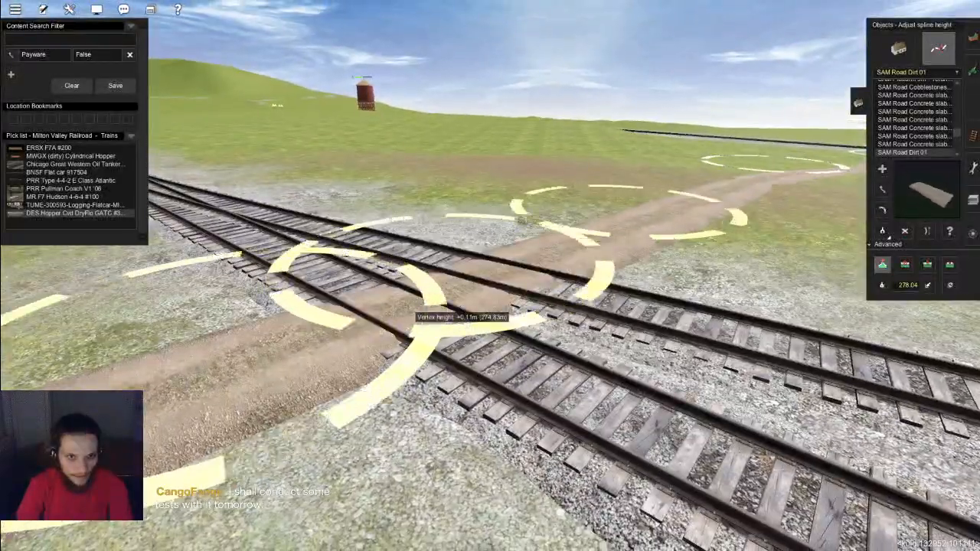
# Step: Leave the road spline editing and bring up the placement tools for trackside objects
pyautogui.scroll(-3, 628, 288)
pyautogui.press('Up')
pyautogui.press('Left')
pyautogui.click(899, 49)
pyautogui.scroll(-3, 712, 159)
pyautogui.press('Left')
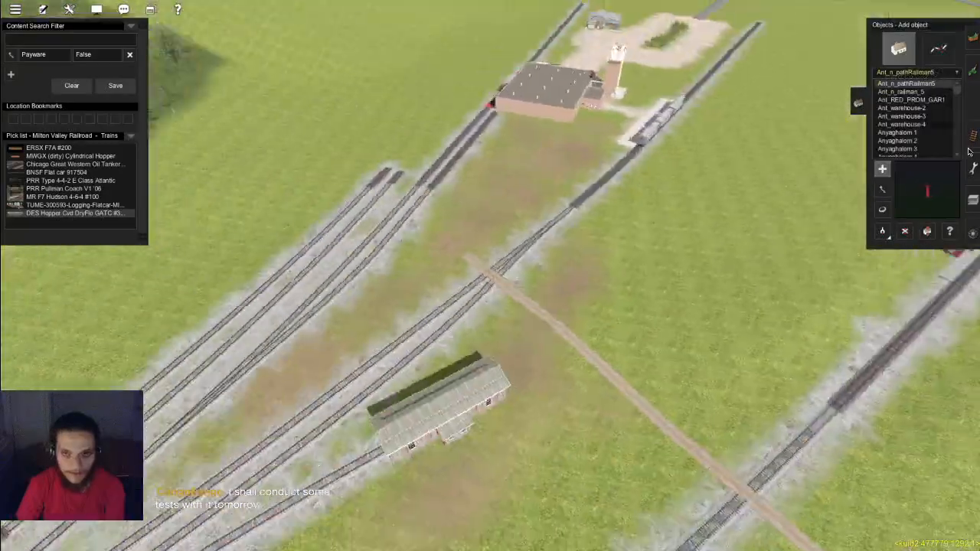
pyautogui.press('Down')
pyautogui.click(972, 135)
pyautogui.press('Up')
# Step: Follow the railway line from the yard through the forest to the lake with trackside-object sampling active
pyautogui.rightClick(405, 193)
pyautogui.press('Left')
pyautogui.rightClick(554, 135)
pyautogui.rightClick(496, 161)
pyautogui.rightClick(485, 123)
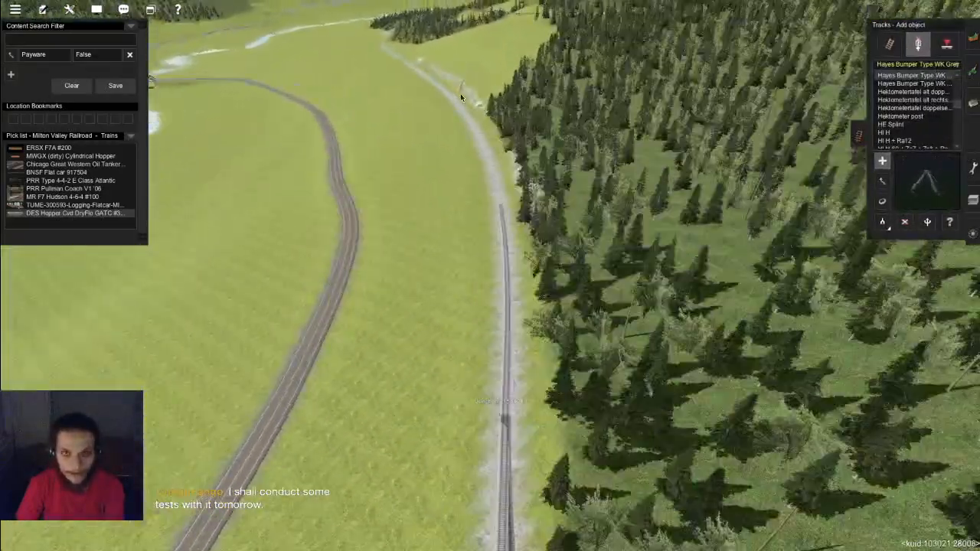
pyautogui.rightClick(465, 99)
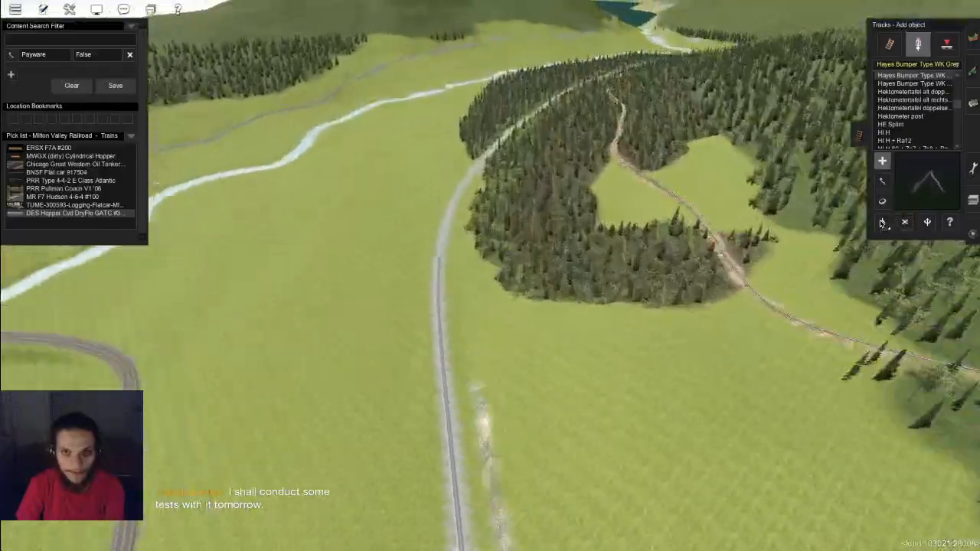
pyautogui.click(882, 222)
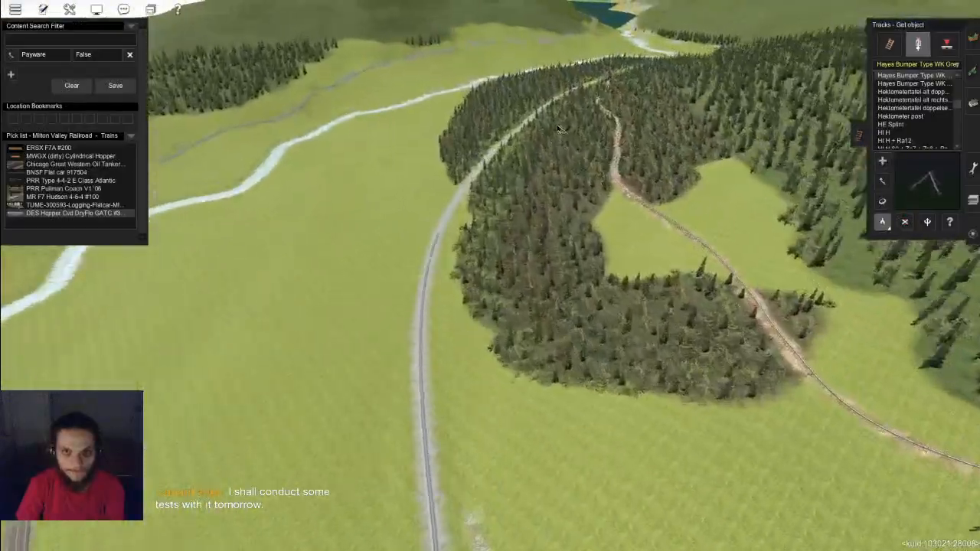
pyautogui.rightClick(559, 125)
pyautogui.rightClick(500, 97)
pyautogui.rightClick(479, 103)
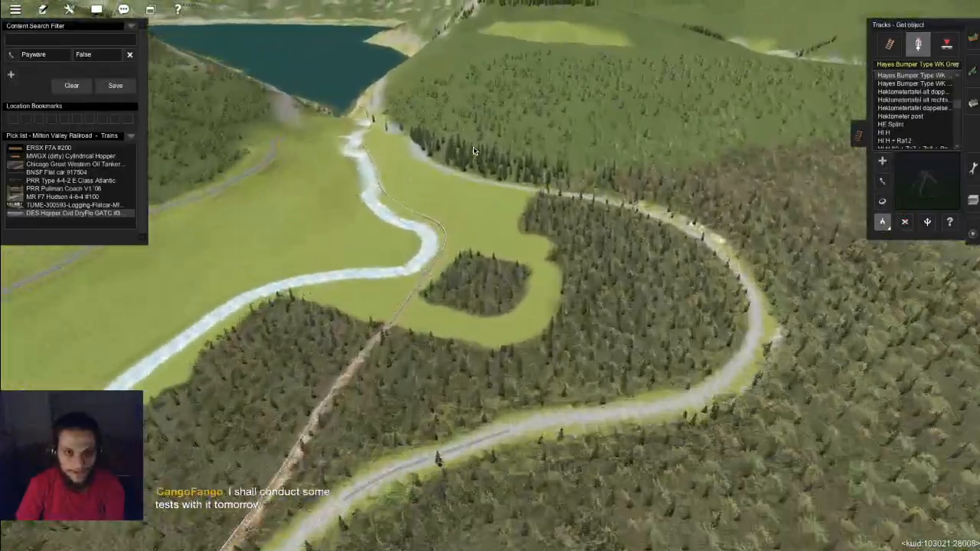
pyautogui.rightClick(473, 146)
pyautogui.rightClick(435, 165)
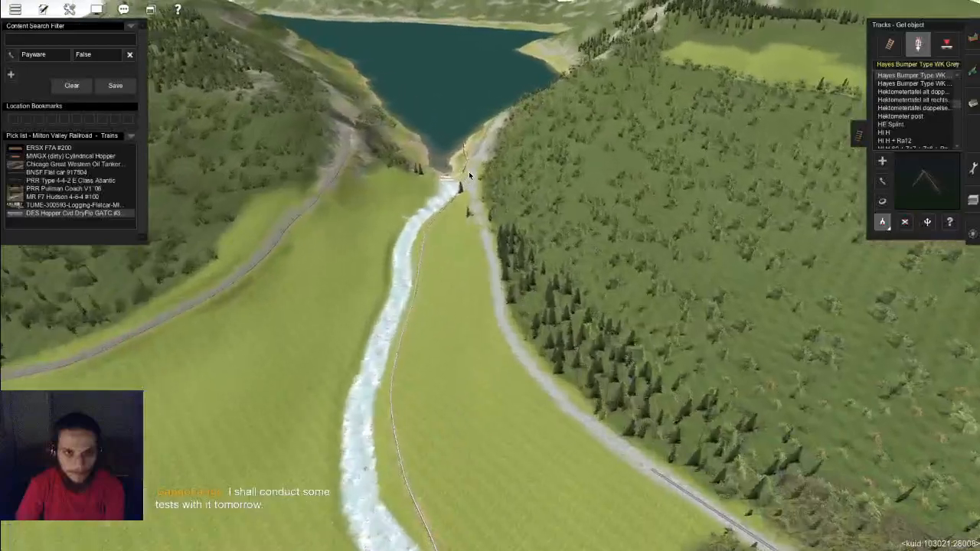
pyautogui.rightClick(437, 134)
# Step: Find Junction 1943226 by the lake bridge on the map and sample its CNR Switch Stand Main 1 for placement
pyautogui.hotkey('ctrl', 'm')
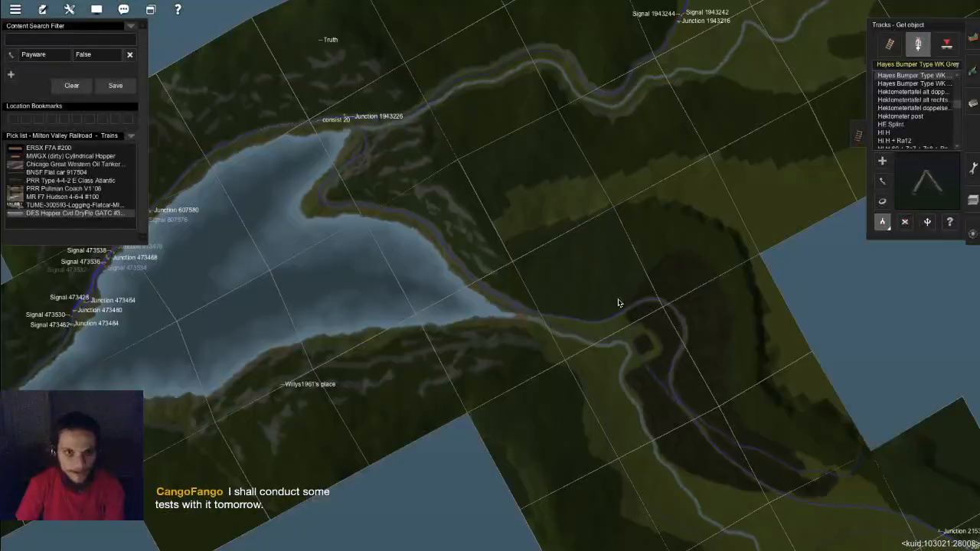
pyautogui.scroll(3, 477, 197)
pyautogui.rightClick(477, 197)
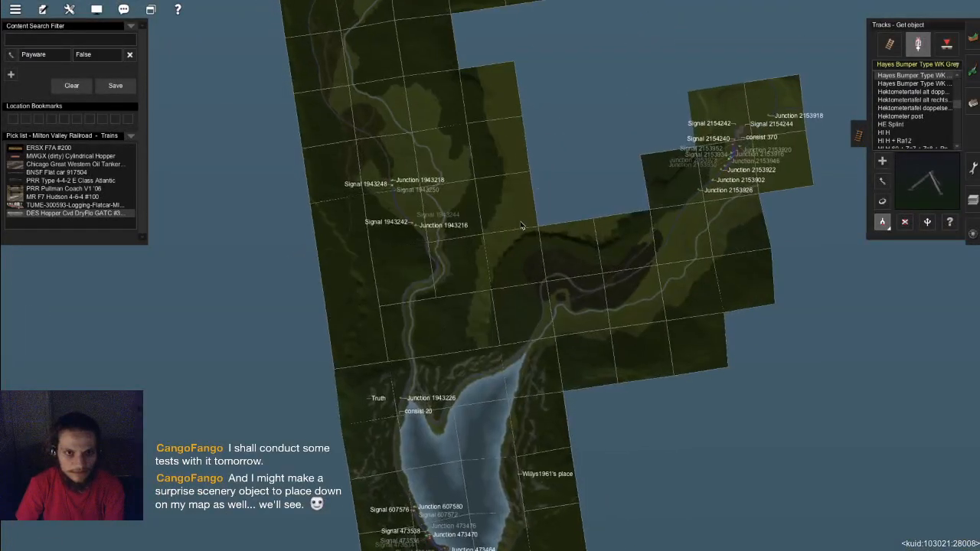
pyautogui.scroll(-3, 518, 219)
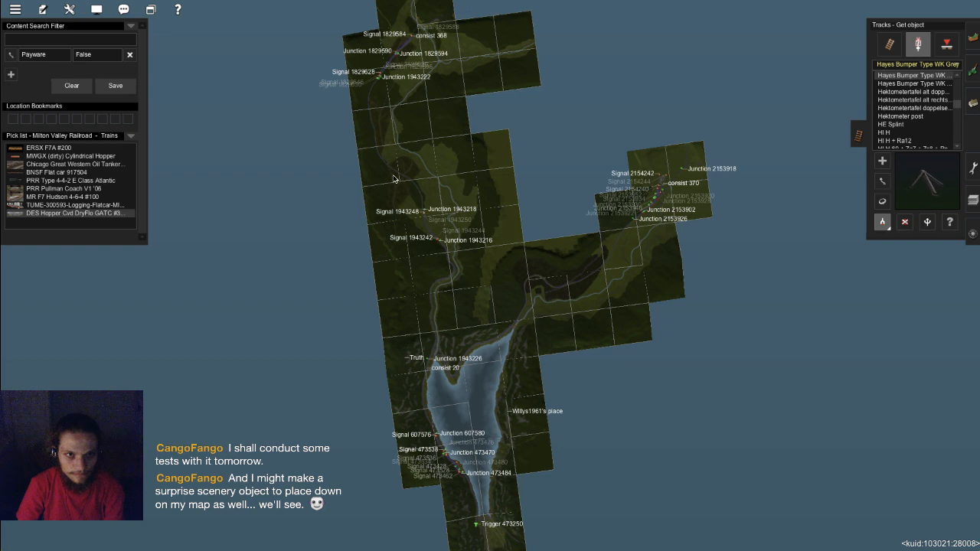
pyautogui.scroll(5, 503, 328)
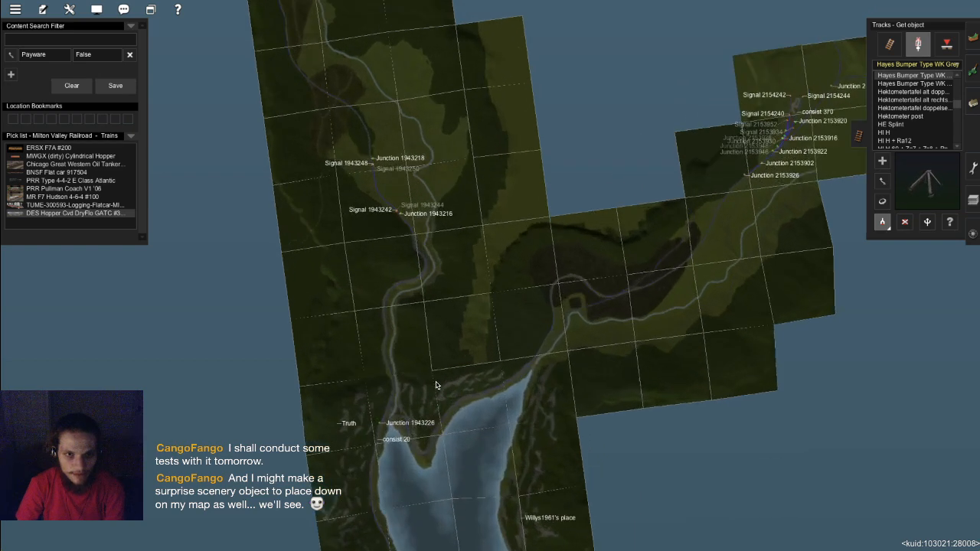
pyautogui.scroll(5, 469, 345)
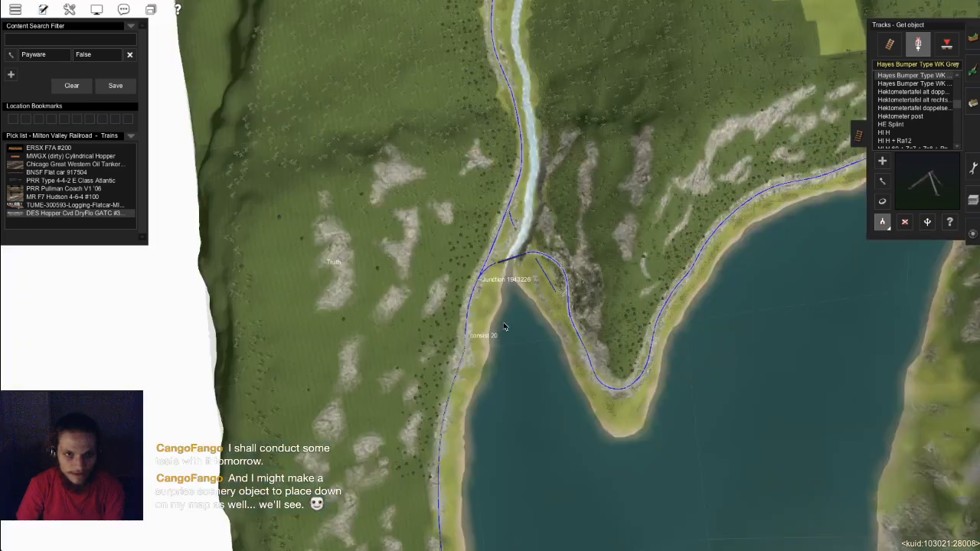
pyautogui.scroll(8, 515, 274)
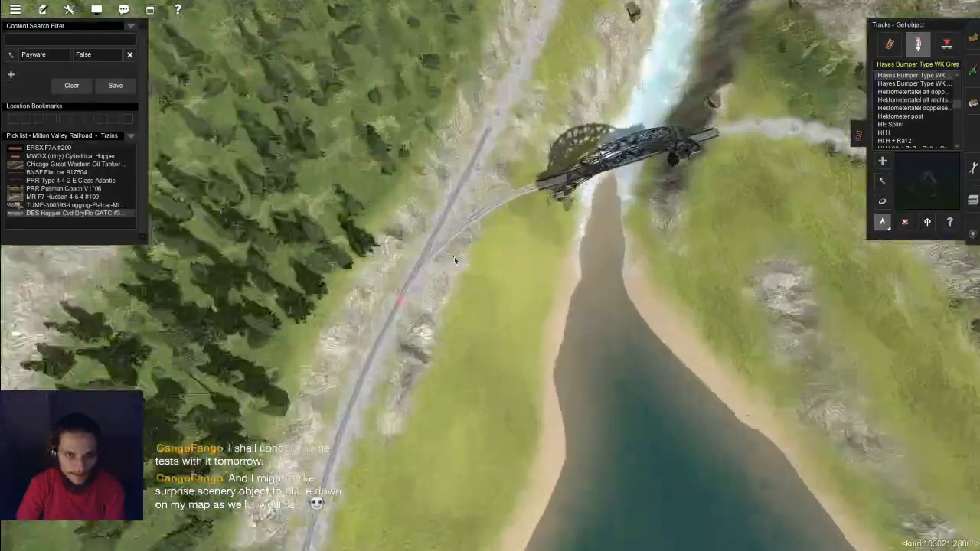
pyautogui.press('Left')
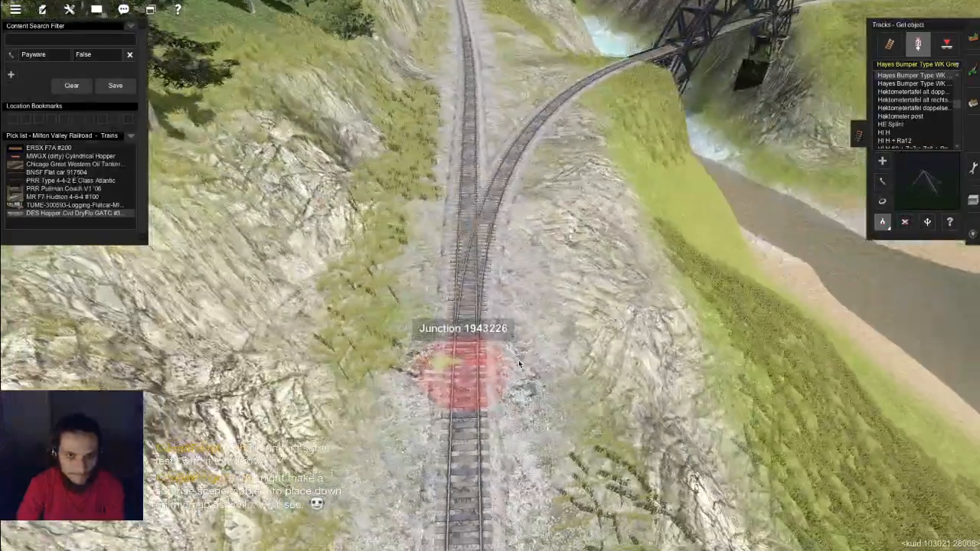
pyautogui.click(511, 366)
pyautogui.scroll(-15, 597, 344)
pyautogui.scroll(-5, 612, 306)
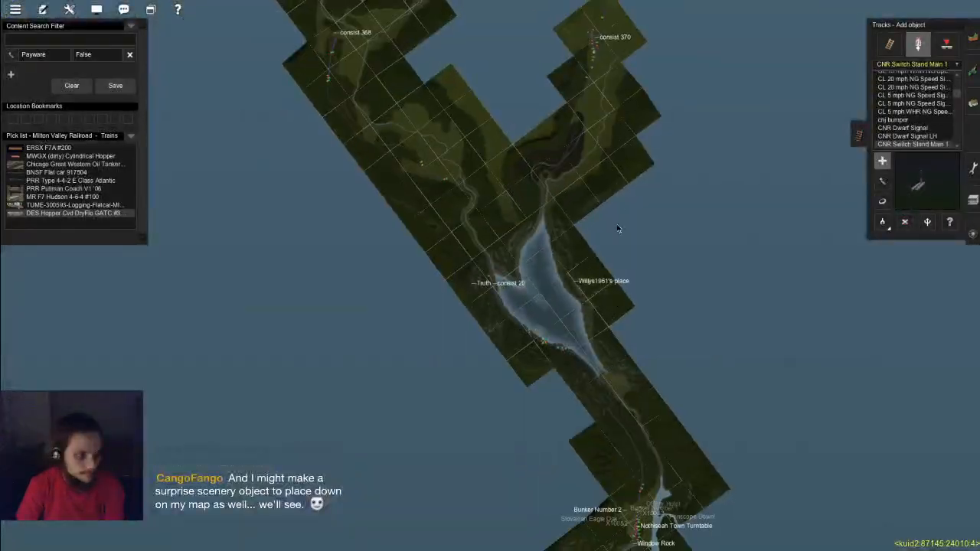
# Step: Go to the northern yard at consist 370 and replace Junction 2153920's switch lever beyond the dirt crossing with CNR Switch Stand Main 1
pyautogui.scroll(-5, 621, 193)
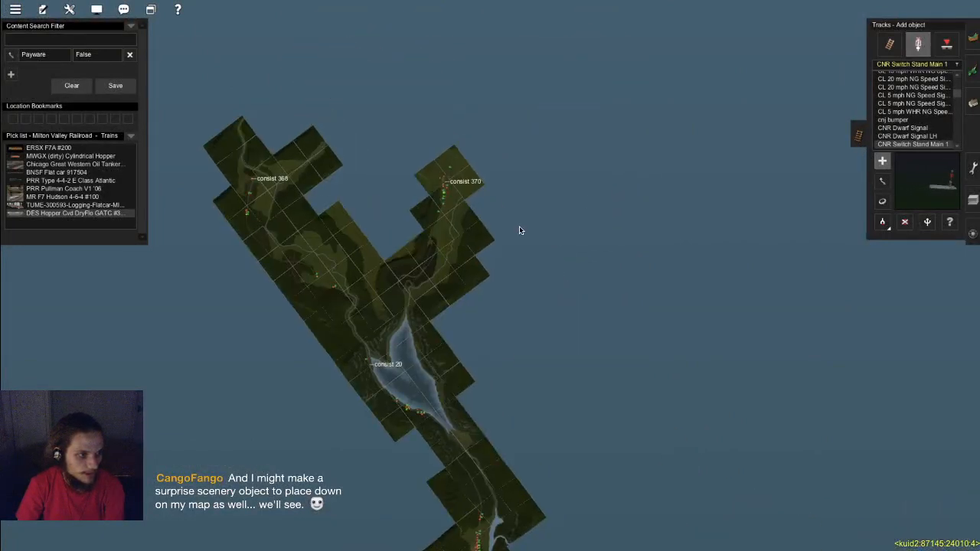
pyautogui.scroll(10, 457, 196)
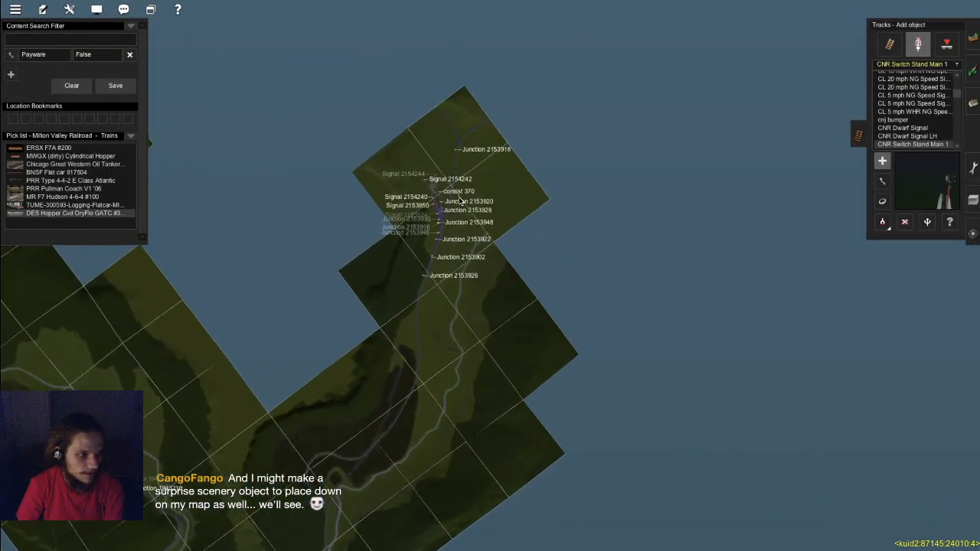
pyautogui.scroll(10, 465, 189)
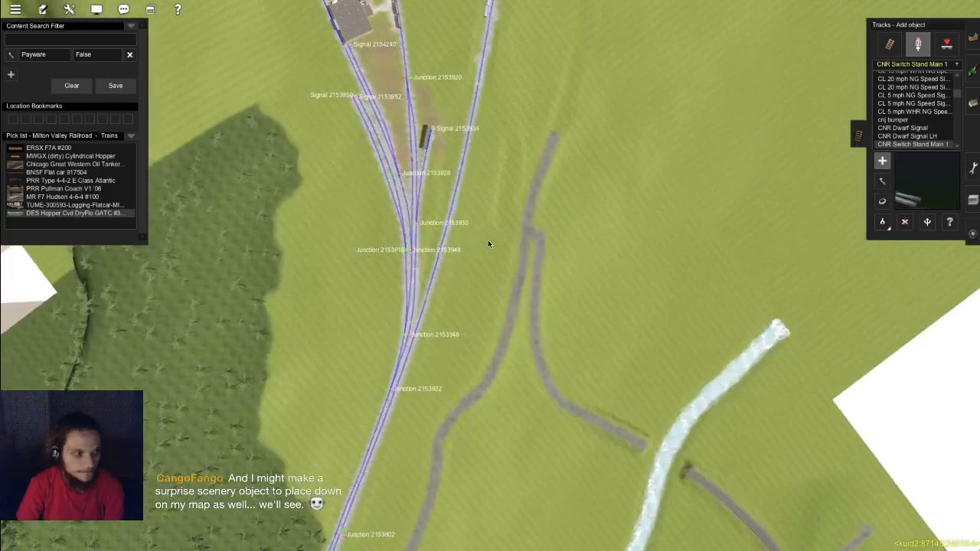
pyautogui.scroll(10, 485, 249)
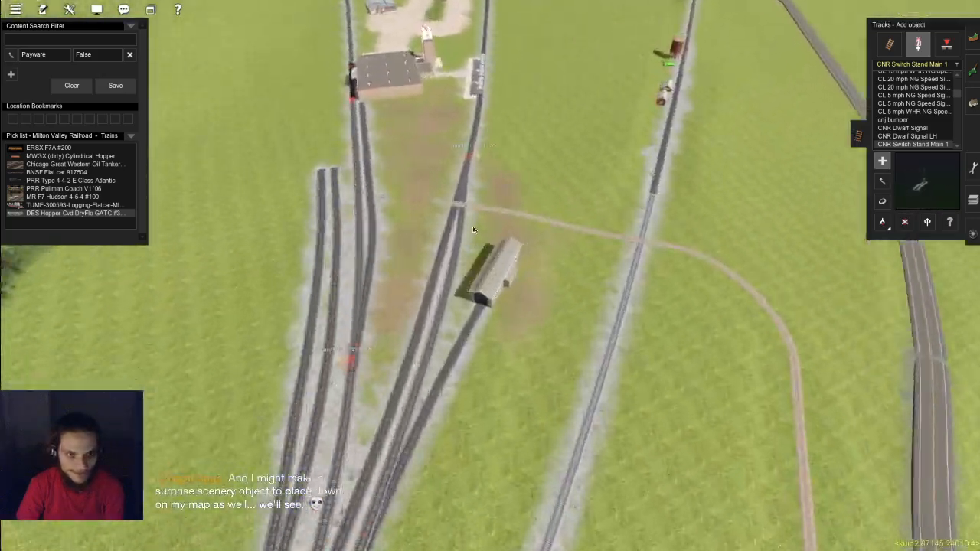
pyautogui.scroll(10, 491, 230)
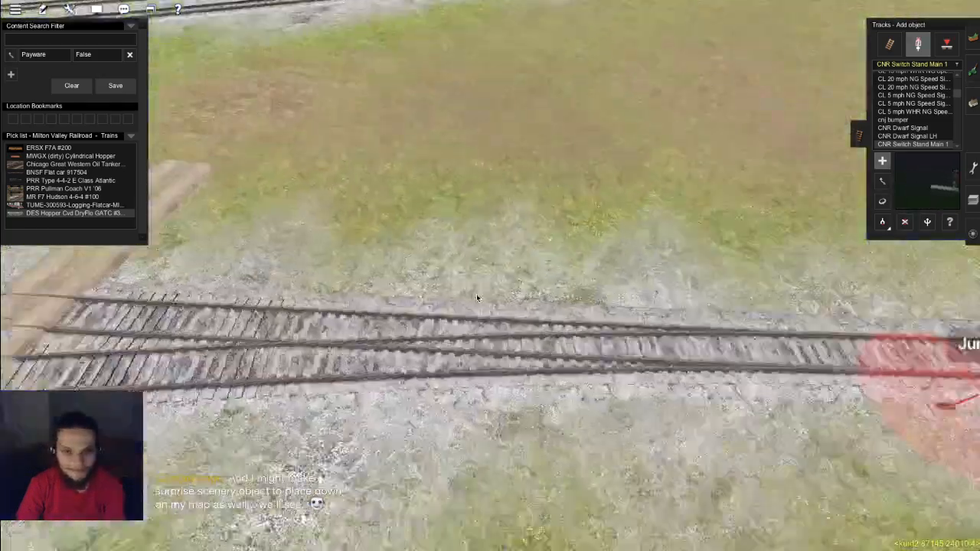
pyautogui.scroll(-10, 504, 321)
pyautogui.press('d')
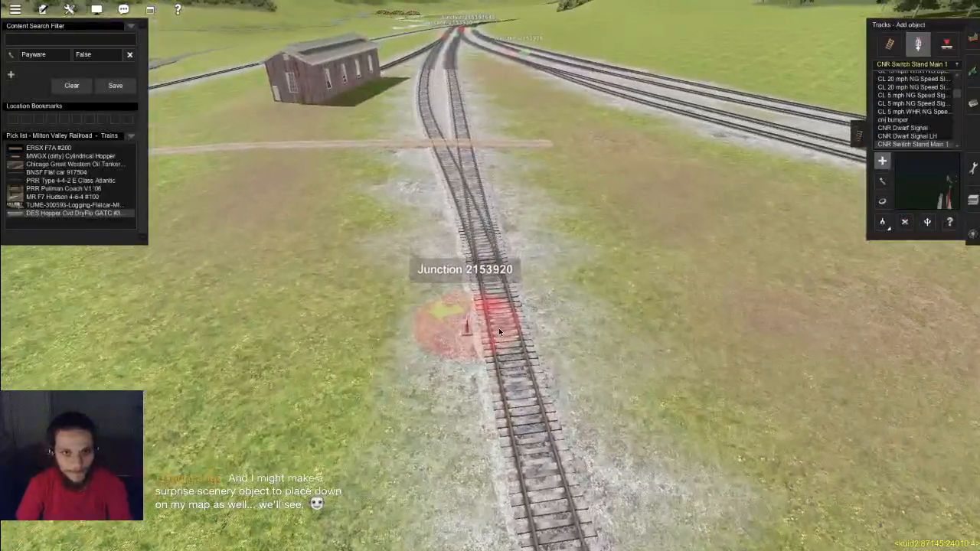
pyautogui.press('a')
pyautogui.click(499, 346)
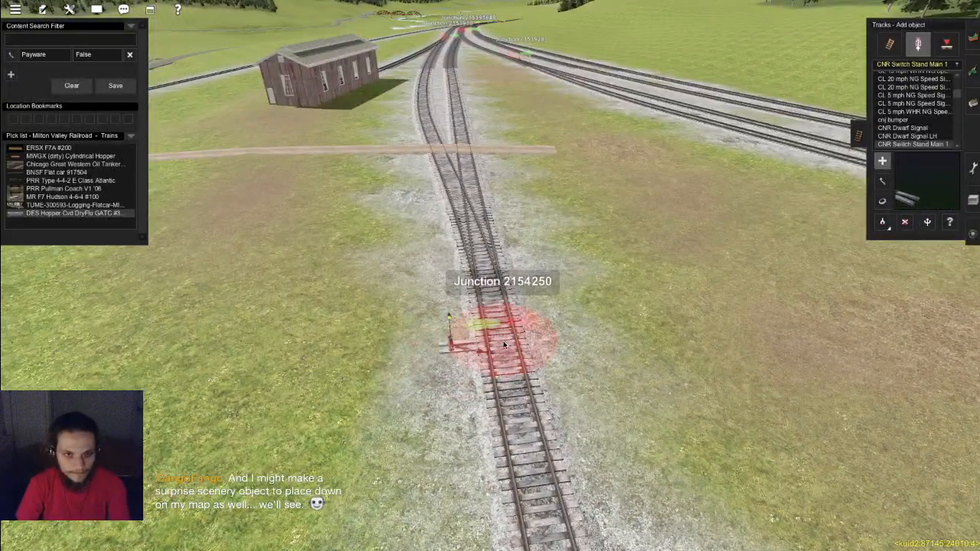
# Step: Remove that stand, try CNR Switch Stand Yard 1 at the same junction, and replace it with CNR Switch Stand Yard 2
pyautogui.press('d')
pyautogui.click(502, 346)
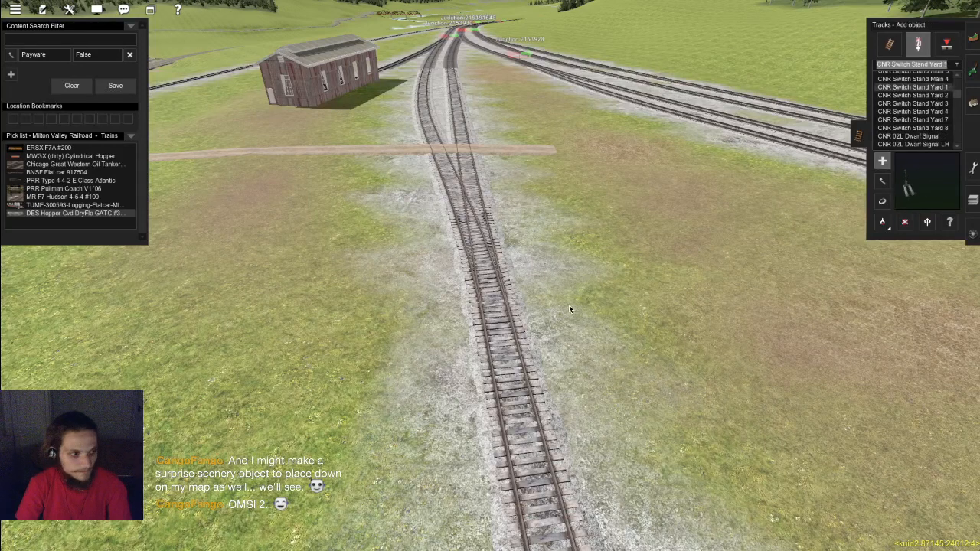
pyautogui.click(500, 332)
pyautogui.press('r')
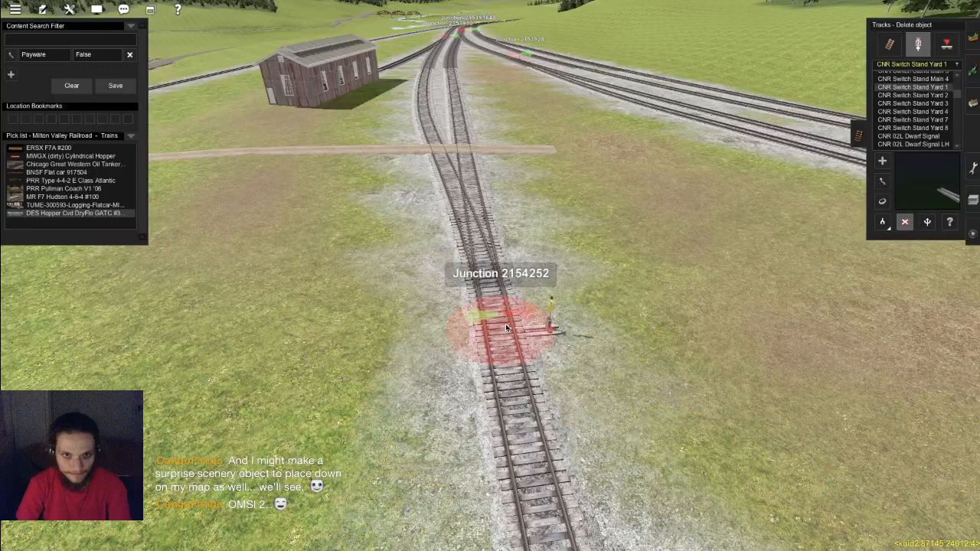
pyautogui.click(498, 329)
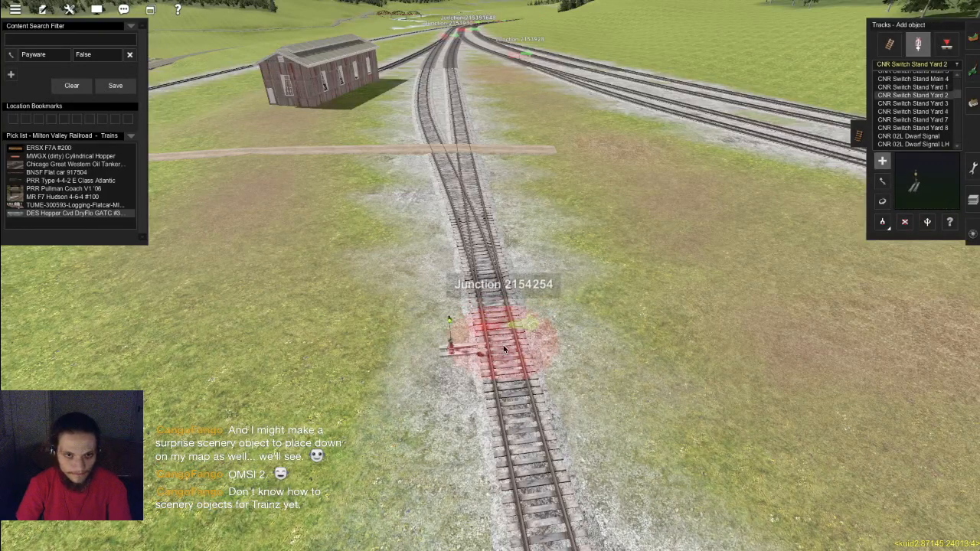
# Step: Replace the old switch lever at the engine shed track's junction with CNR Switch Stand Yard 2
pyautogui.moveTo(505, 310); pyautogui.dragTo(491, 186, button='right')
pyautogui.press('d')
pyautogui.click(528, 234)
pyautogui.press('a')
pyautogui.click(501, 254)
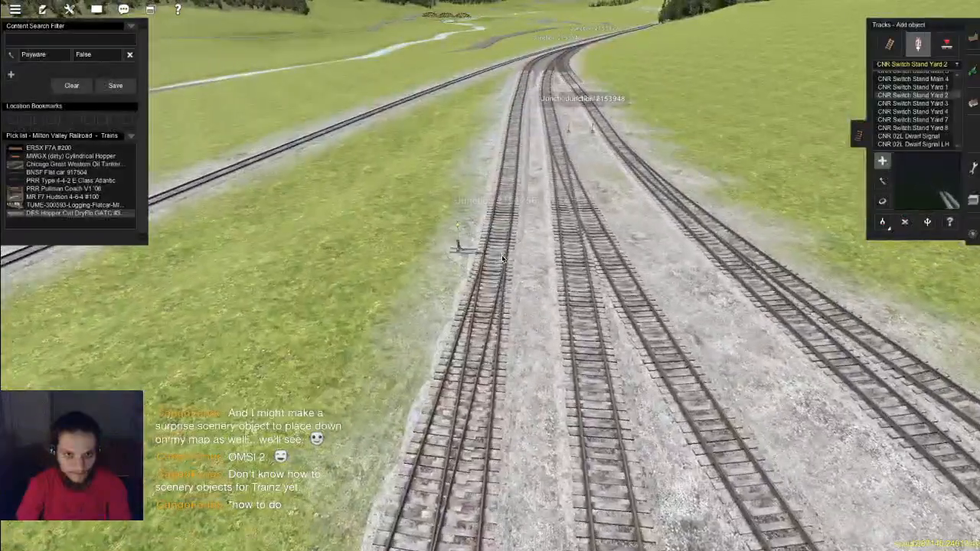
# Step: Replace the old switch lever on the middle yard track's junction with CNR Switch Stand Yard 2
pyautogui.press('d')
pyautogui.scroll(2, 635, 255)
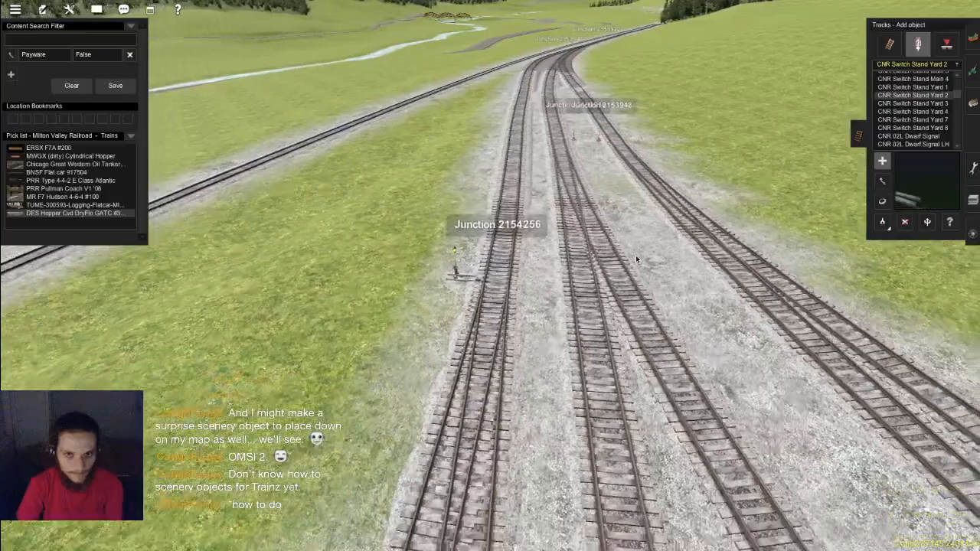
pyautogui.moveTo(636, 255); pyautogui.dragTo(454, 275, button='right')
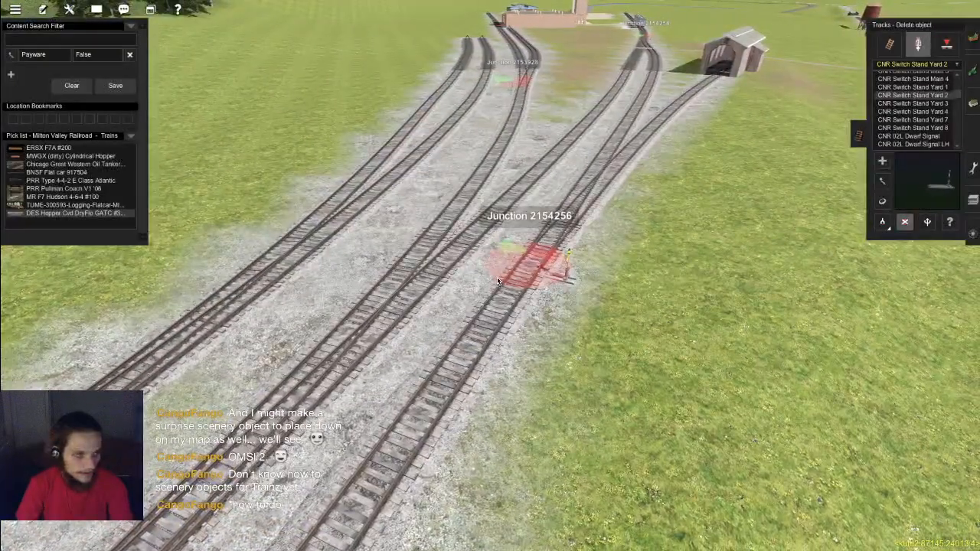
pyautogui.press('a')
pyautogui.scroll(-2, 466, 309)
pyautogui.press('d')
pyautogui.moveTo(404, 322); pyautogui.dragTo(477, 346, button='right')
pyautogui.click(477, 346)
pyautogui.press('a')
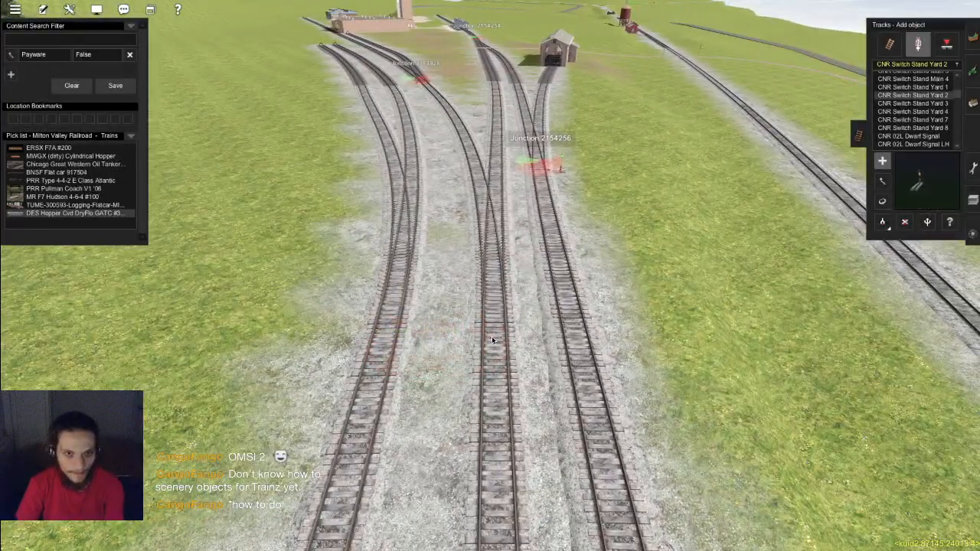
pyautogui.click(492, 340)
# Step: Flip the default junction direction of the new stand on the middle yard track
pyautogui.scroll(2, 496, 279)
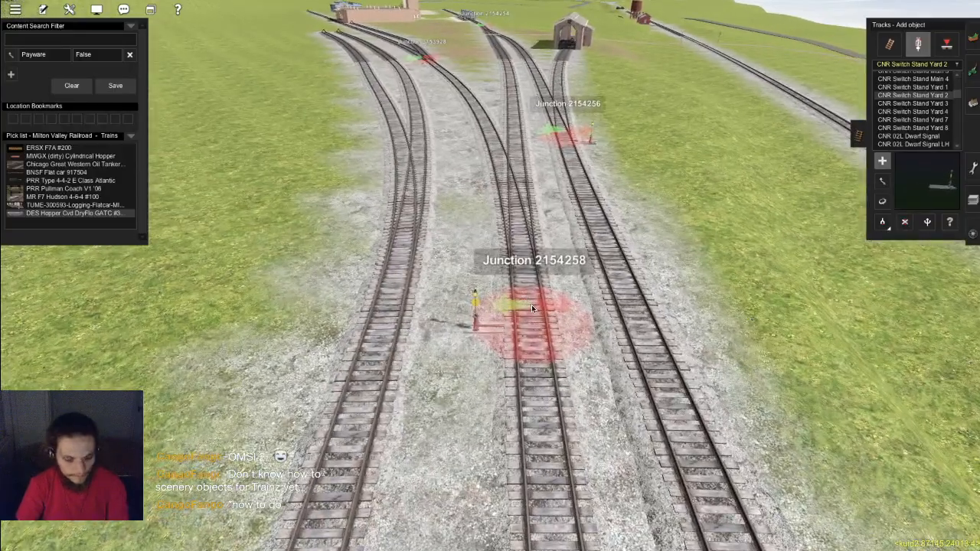
pyautogui.press('j')
pyautogui.click(532, 304)
# Step: Place CNR Switch Stand Yard 2 at the neighbouring outer track's junction and bring up junction direction setting
pyautogui.rightClick(454, 271)
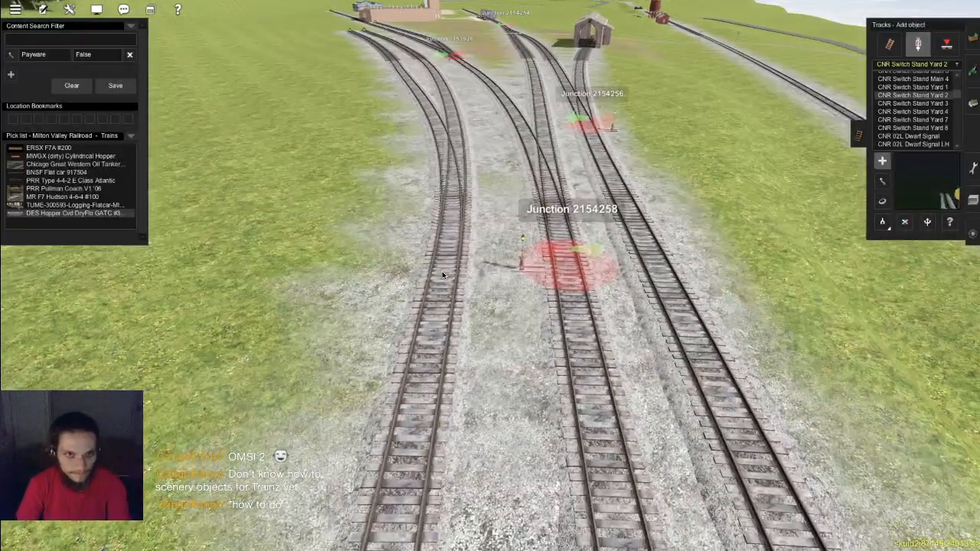
pyautogui.click(441, 271)
pyautogui.press('j')
# Step: Replace the switch lever at Junction 2153946, where the outer yard tracks merge, with CNR Switch Stand Yard 2
pyautogui.scroll(-2, 512, 378)
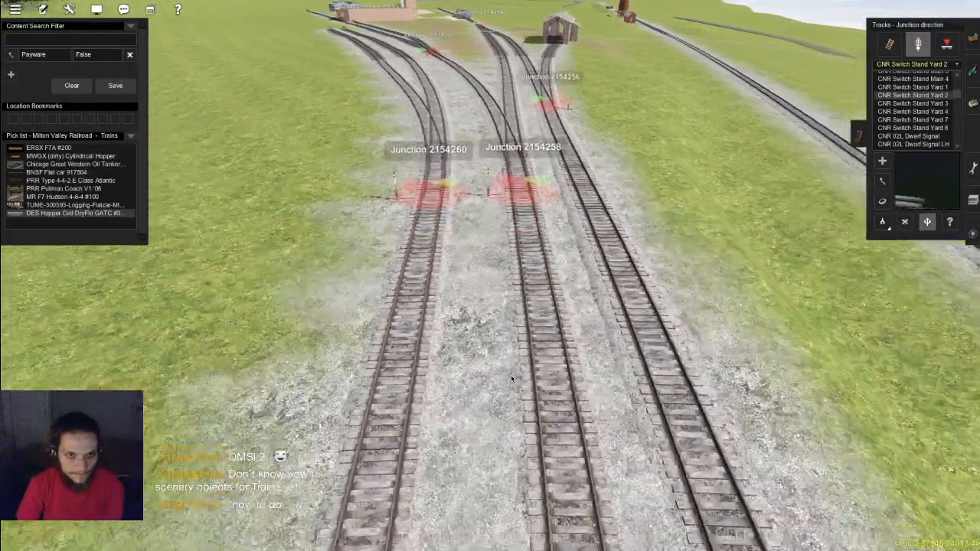
pyautogui.scroll(-2, 493, 376)
pyautogui.rightClick(492, 402)
pyautogui.rightClick(476, 368)
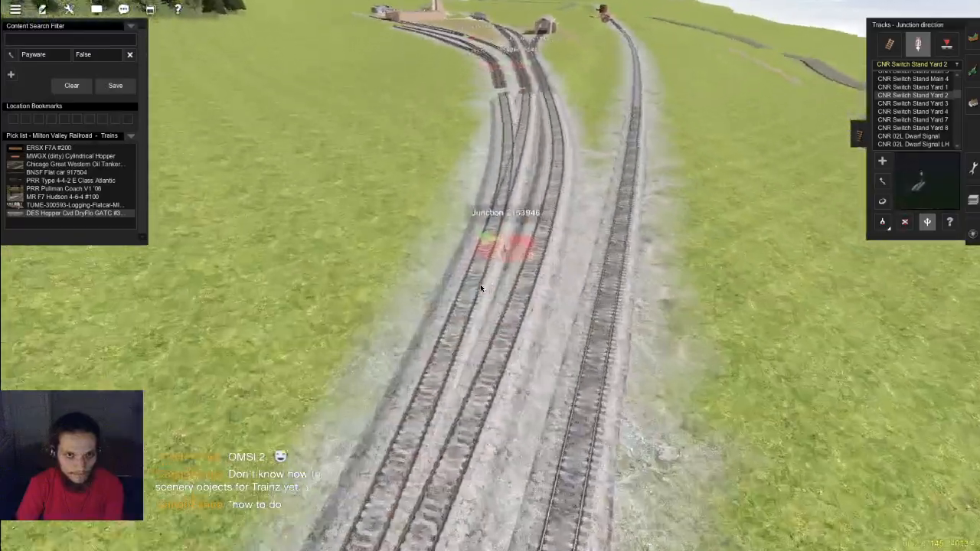
pyautogui.scroll(2, 480, 284)
pyautogui.press('a')
pyautogui.click(480, 265)
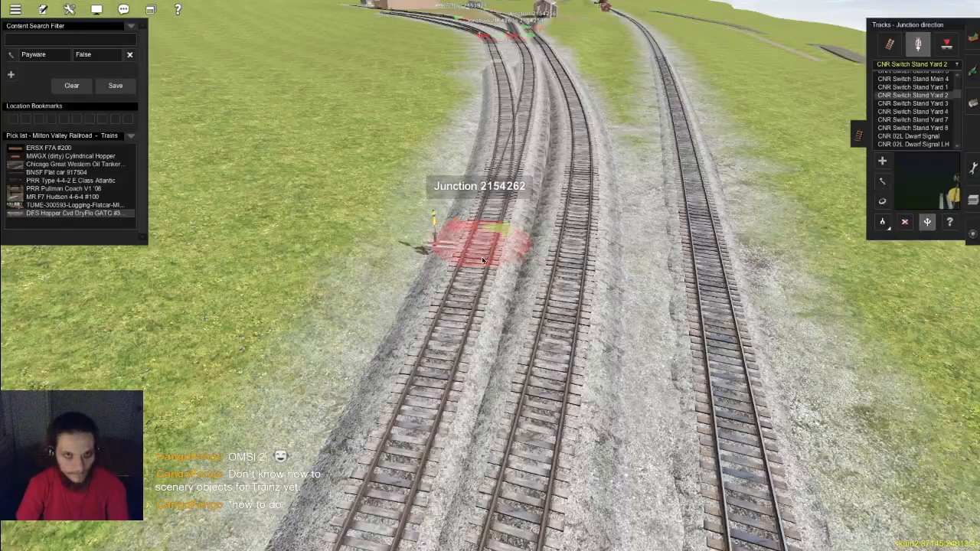
# Step: Place CNR Switch Stand Yard 2 at the next junction down the line, where the yard lead becomes a single track
pyautogui.scroll(-3, 480, 250)
pyautogui.scroll(5, 487, 326)
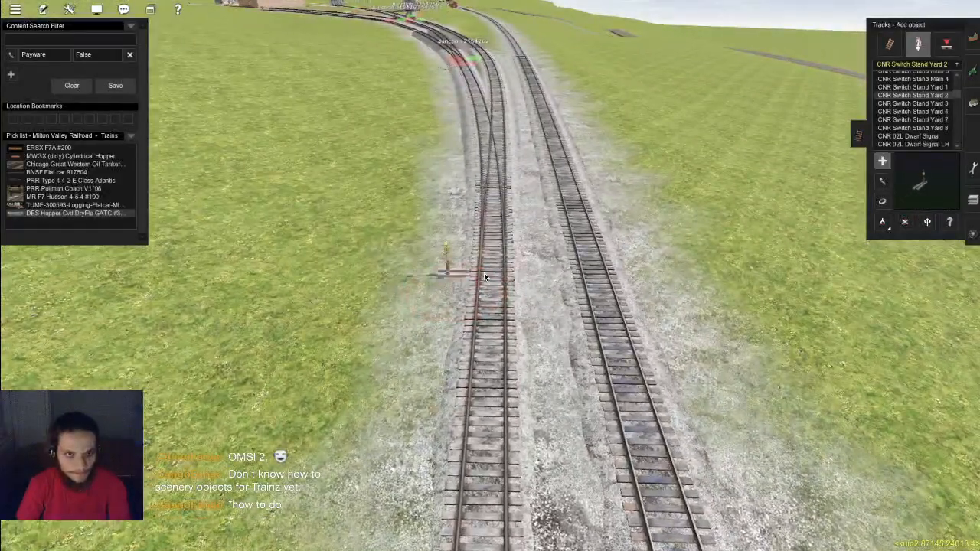
pyautogui.press('a')
# Step: Remove the old switch lever farther down the yard lead, beside the forest edge
pyautogui.scroll(-5, 505, 386)
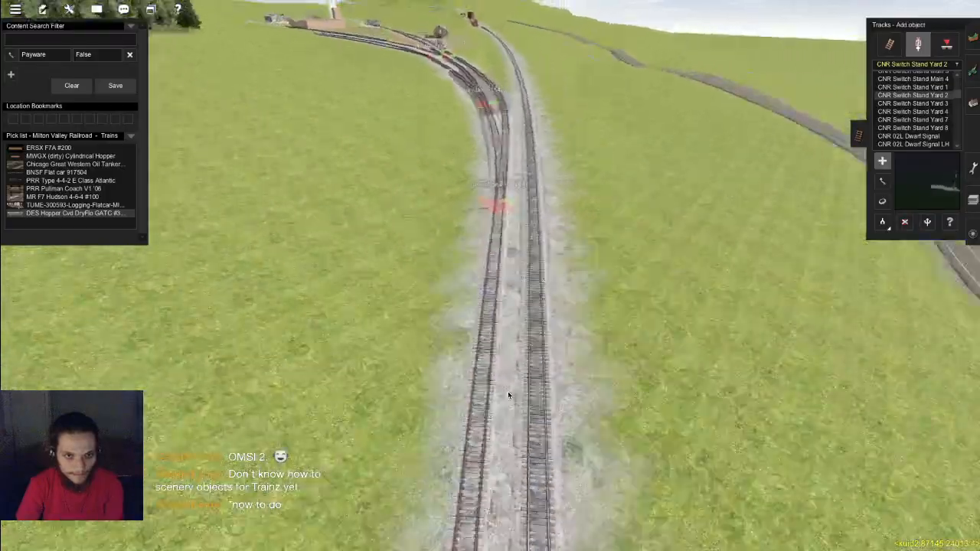
pyautogui.scroll(5, 497, 394)
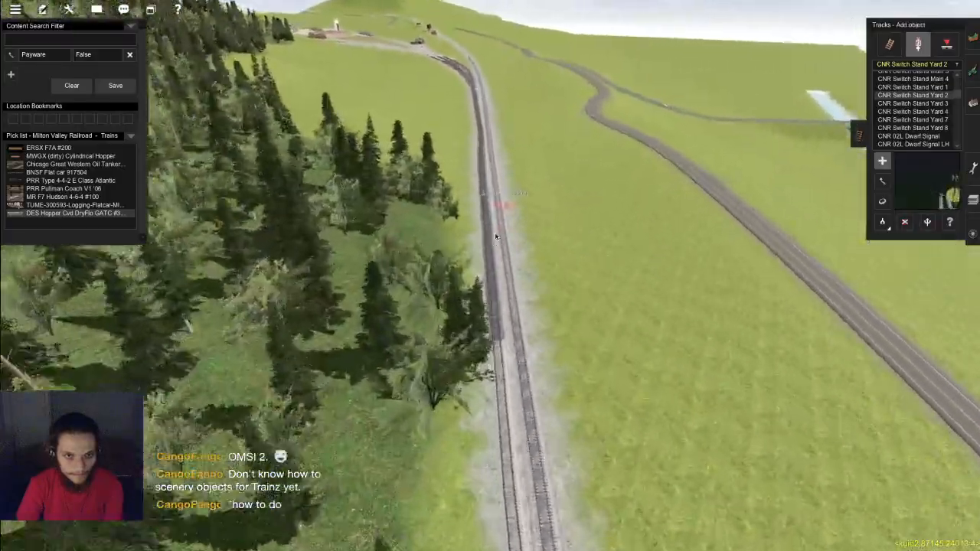
pyautogui.press('d')
pyautogui.click(505, 215)
pyautogui.press('a')
# Step: Replace the switch lever at Junction 2153926, at the far end of the parallel tracks, with CNR Switch Stand Yard 2
pyautogui.press('Left')
pyautogui.rightClick(488, 398)
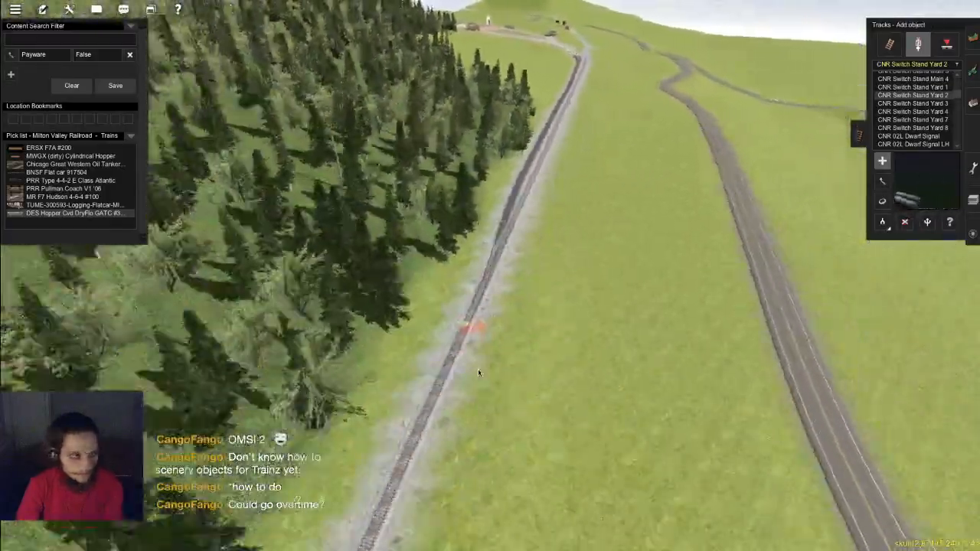
pyautogui.press('Left')
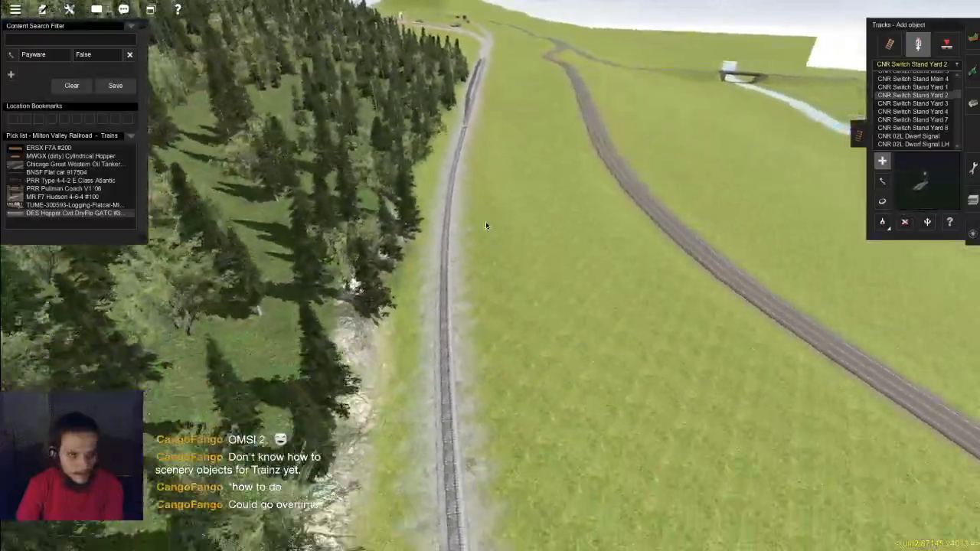
pyautogui.scroll(6, 476, 286)
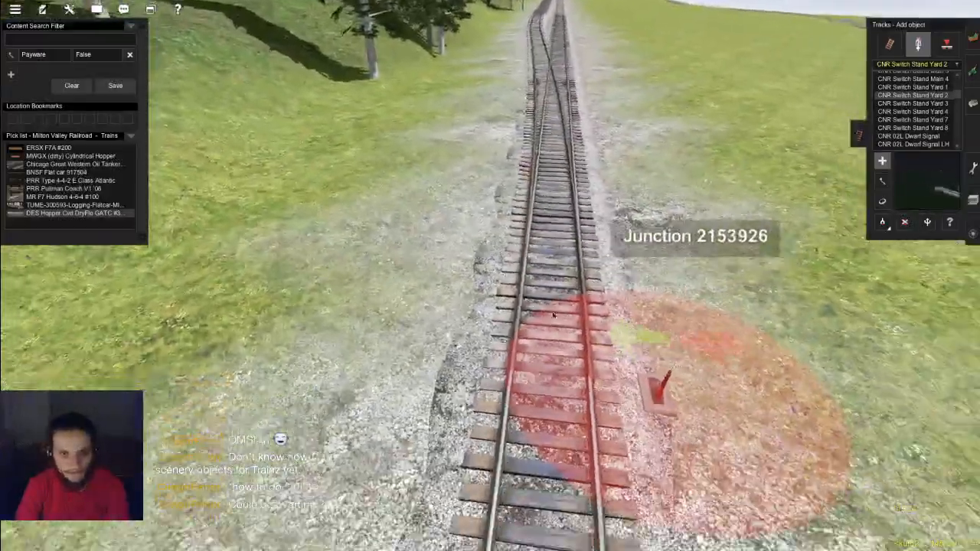
pyautogui.scroll(-2, 553, 314)
pyautogui.click(526, 313)
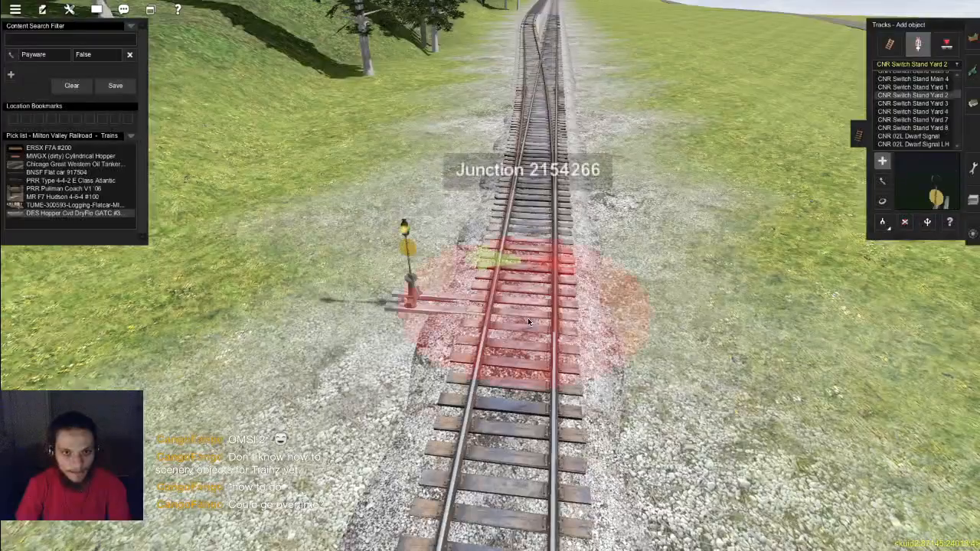
# Step: Return to the junction by the lake bridge and sample its Turnout Frog Left for placement
pyautogui.scroll(-8, 601, 258)
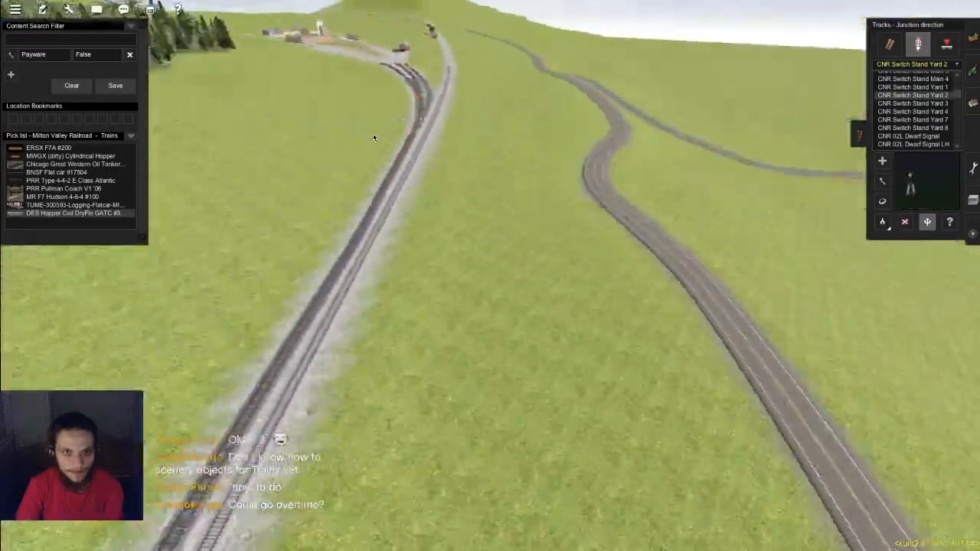
pyautogui.rightClick(374, 138)
pyautogui.press('Left')
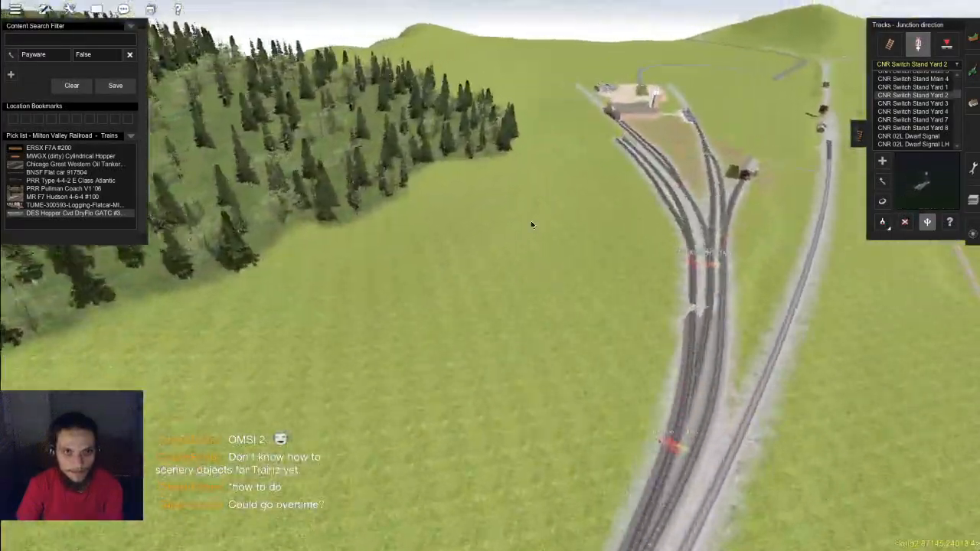
pyautogui.scroll(-10, 529, 251)
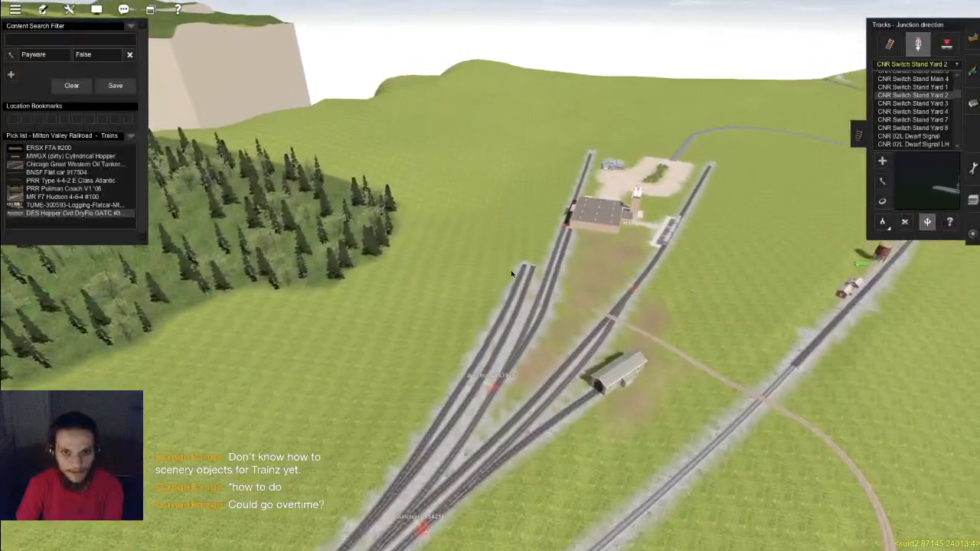
pyautogui.scroll(10, 349, 370)
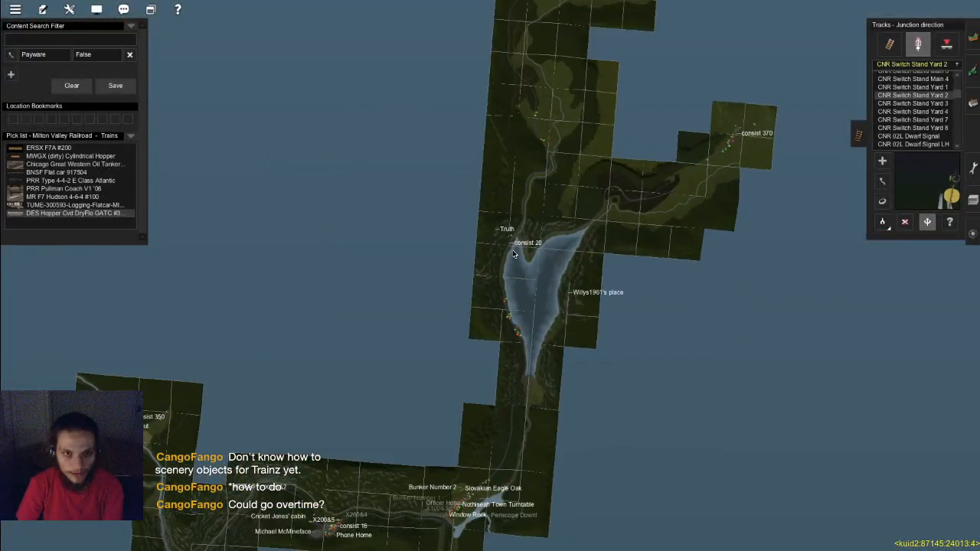
pyautogui.scroll(10, 514, 246)
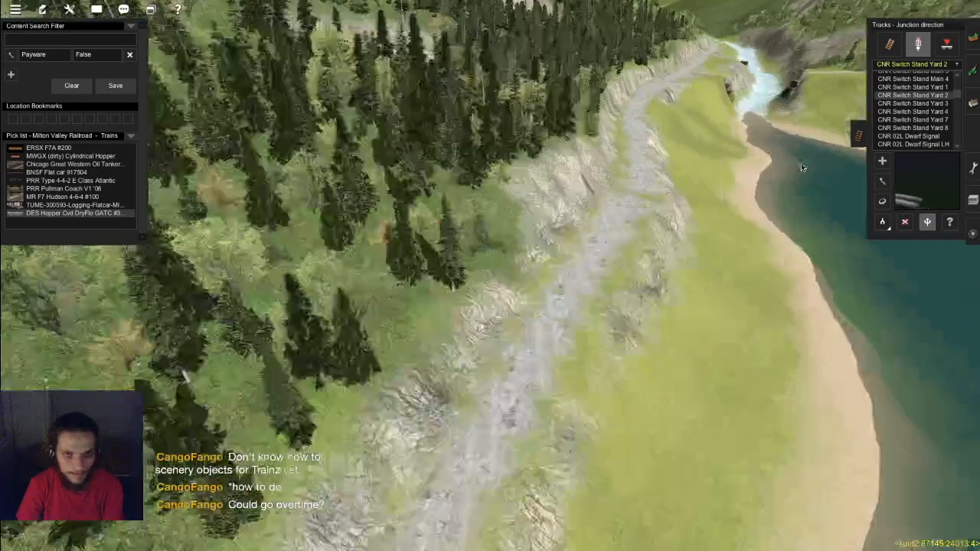
pyautogui.scroll(5, 668, 179)
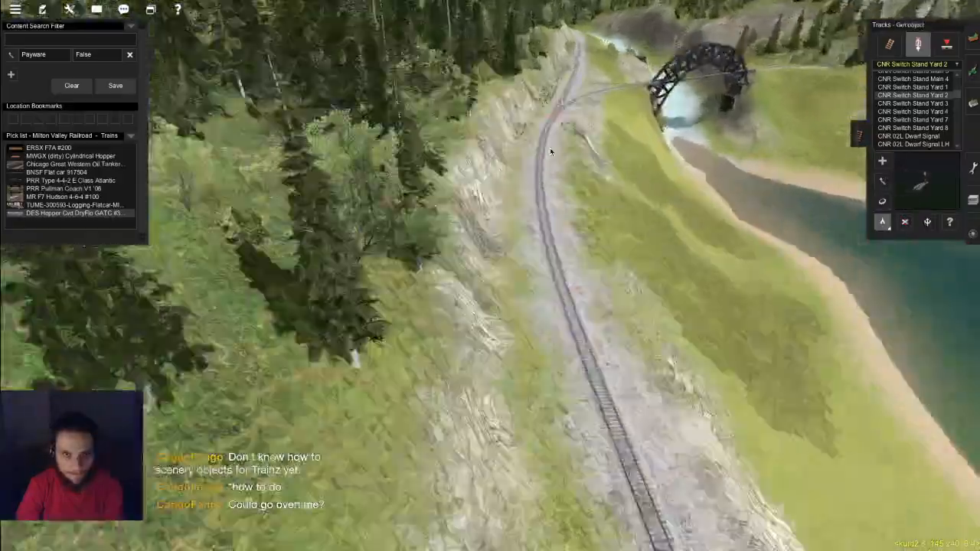
pyautogui.scroll(5, 486, 200)
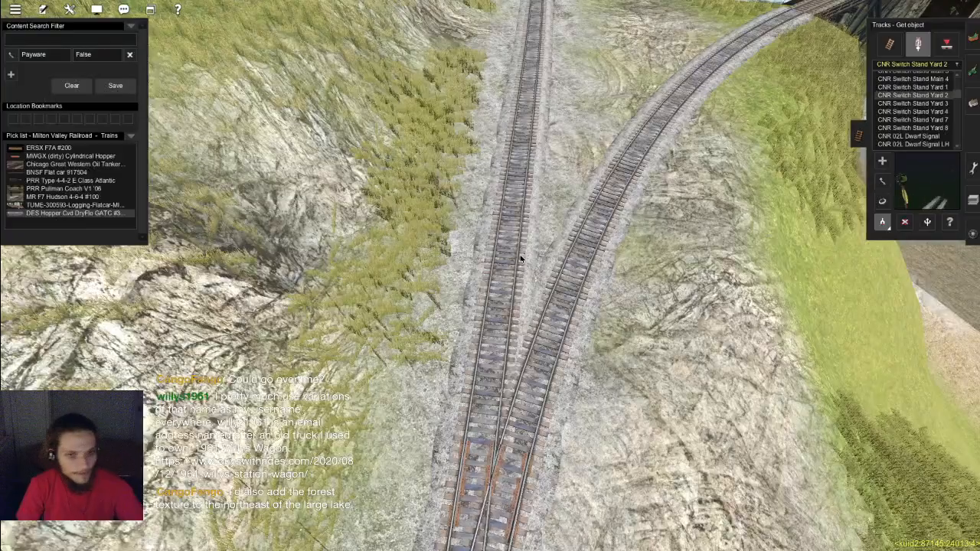
pyautogui.press('Right')
pyautogui.press('Down')
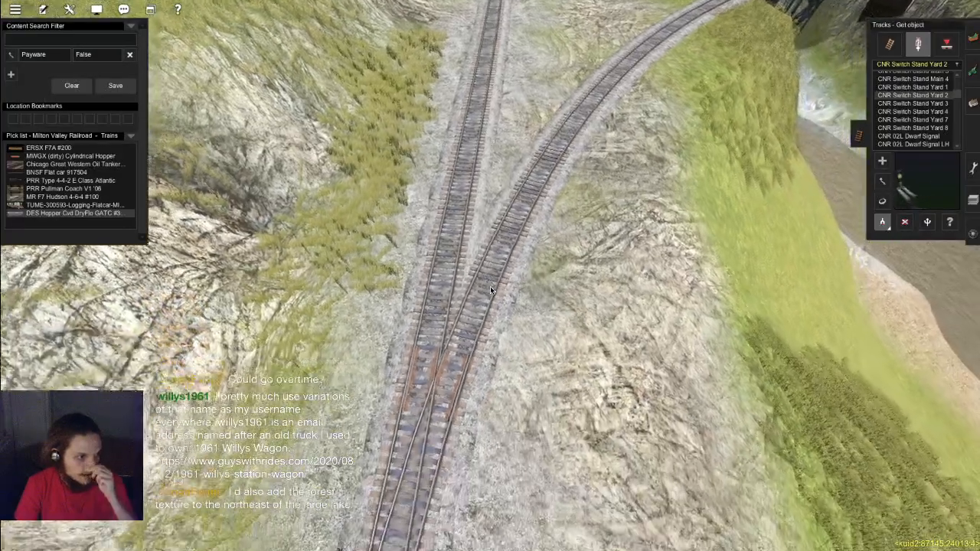
pyautogui.press('Down')
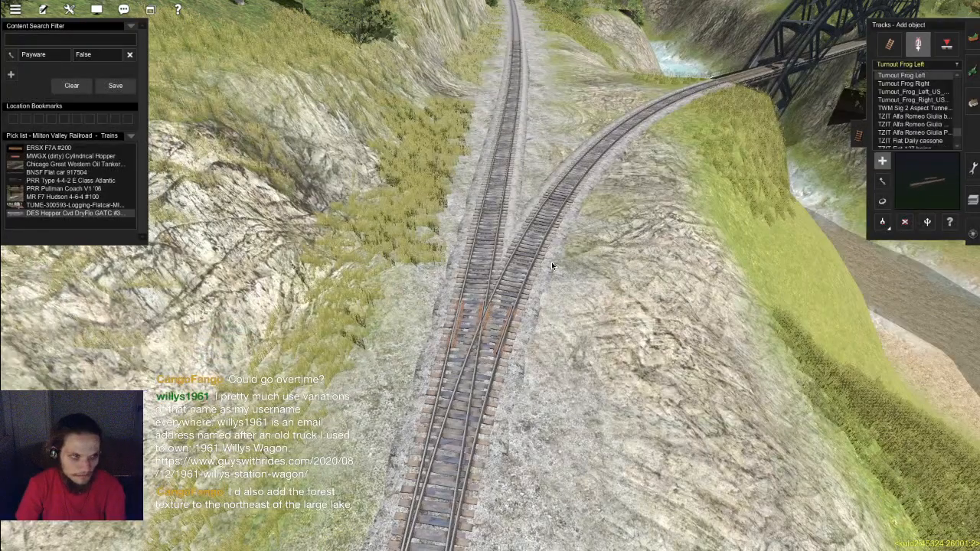
# Step: Examine the terrain around the large lake and the map of the route between the lake and the rail yard
pyautogui.rightClick(714, 248)
pyautogui.press('m')
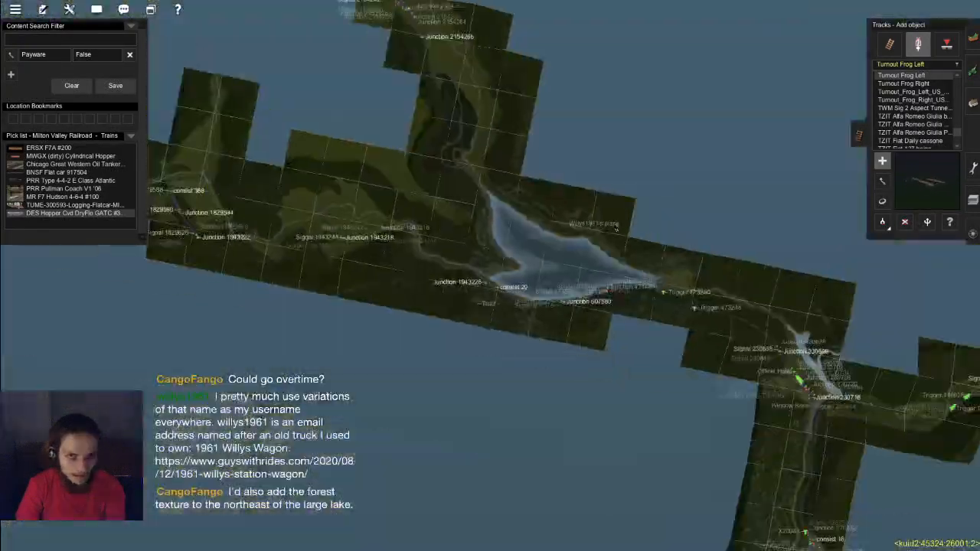
pyautogui.scroll(5, 552, 191)
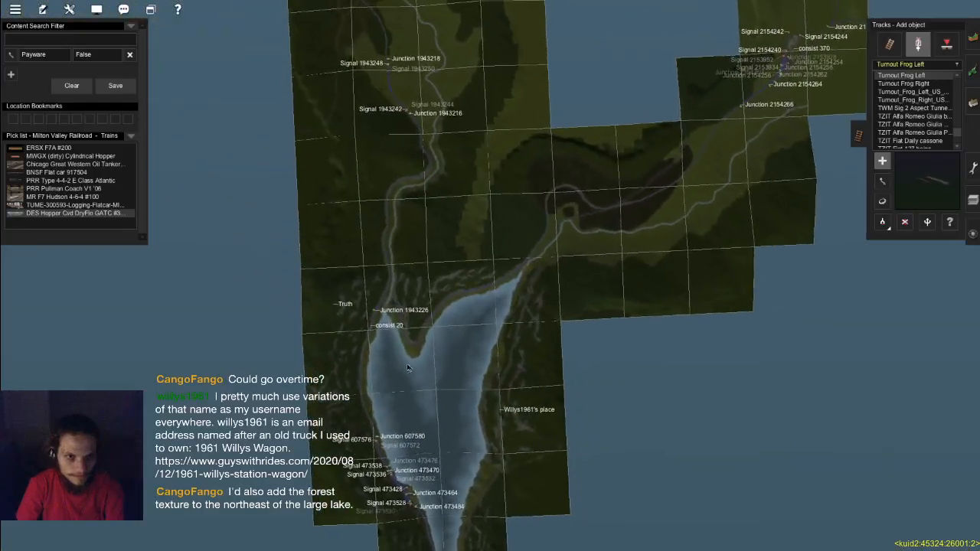
pyautogui.click(482, 259)
pyautogui.scroll(10, 416, 174)
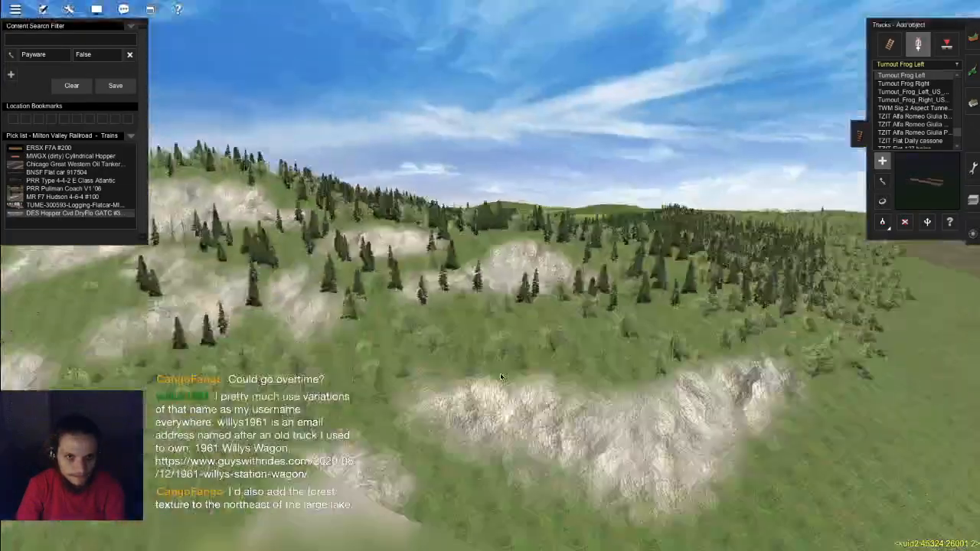
pyautogui.moveTo(500, 374); pyautogui.dragTo(498, 281, button='right')
pyautogui.scroll(-15, 498, 285)
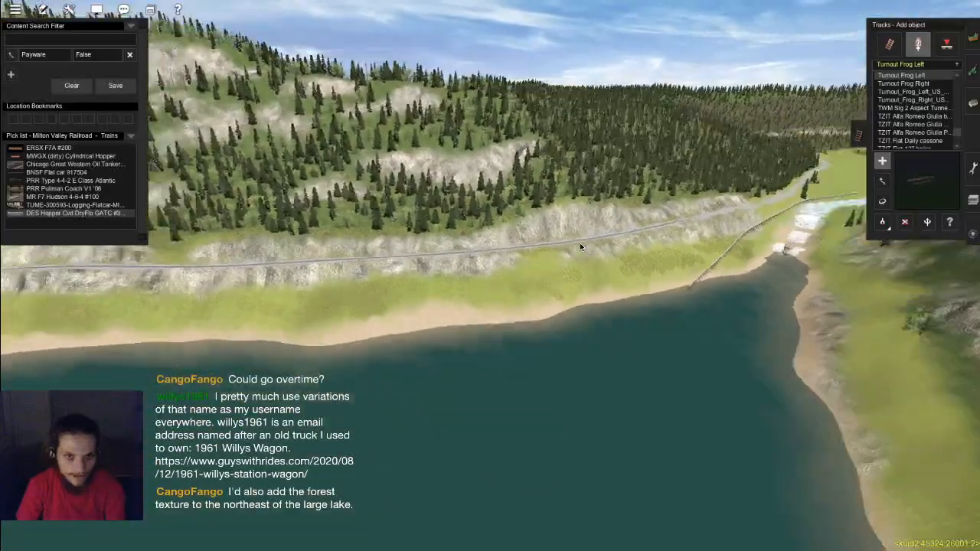
pyautogui.scroll(5, 597, 289)
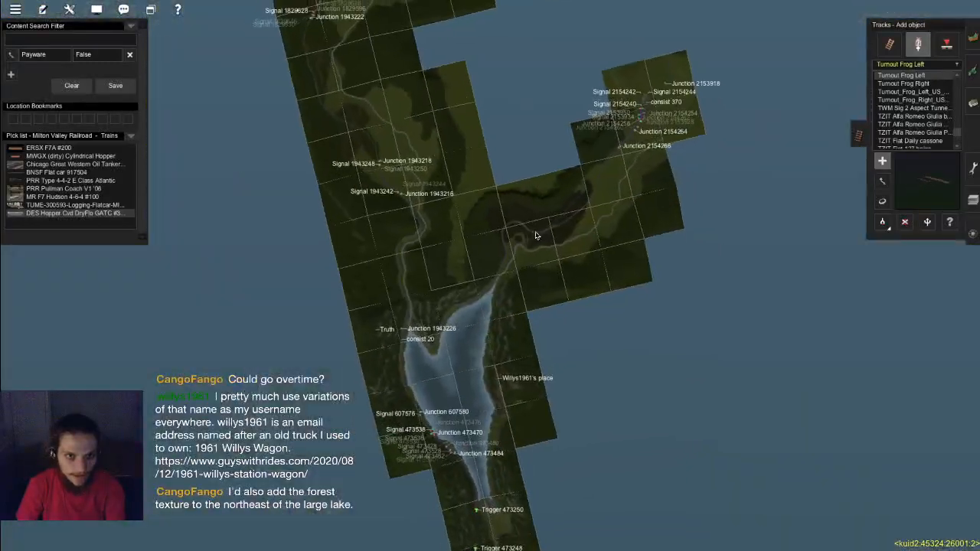
pyautogui.scroll(-5, 576, 229)
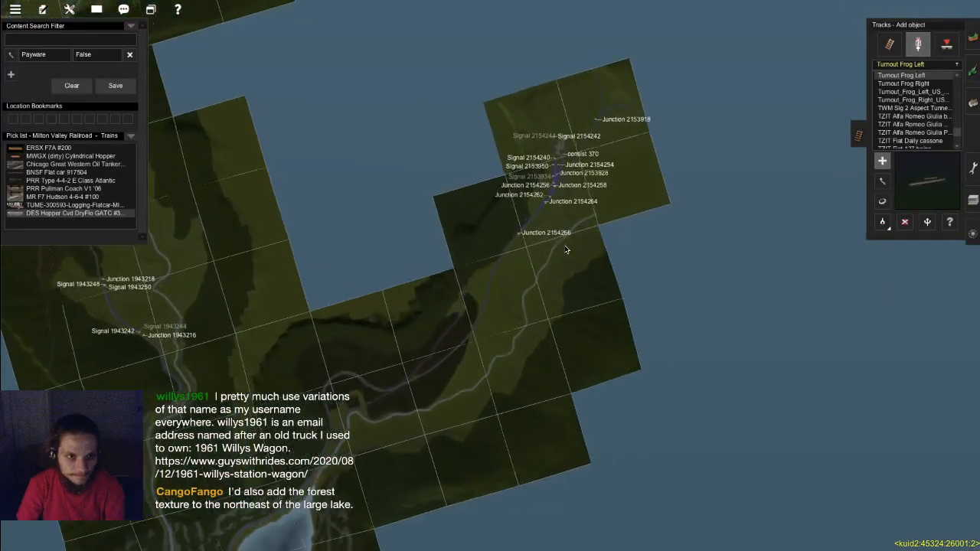
pyautogui.scroll(10, 535, 304)
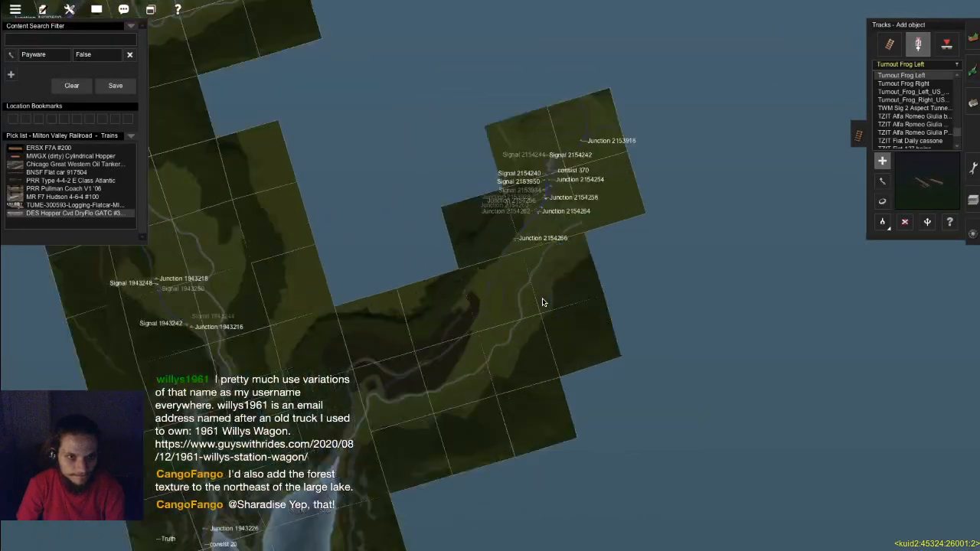
# Step: Try to place Turnout Frog Left between the diverging rails of the yard lead switch beside the forest edge
pyautogui.scroll(8, 557, 201)
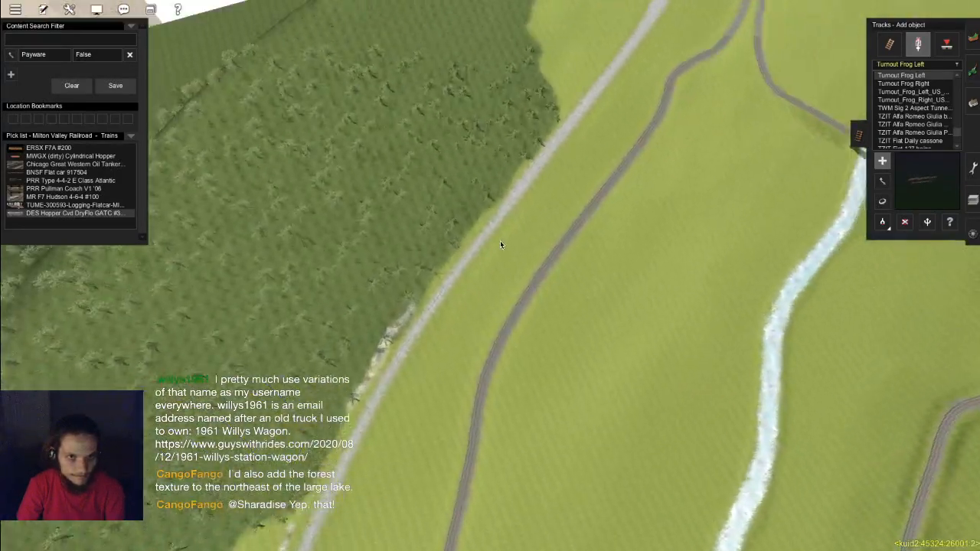
pyautogui.scroll(8, 490, 253)
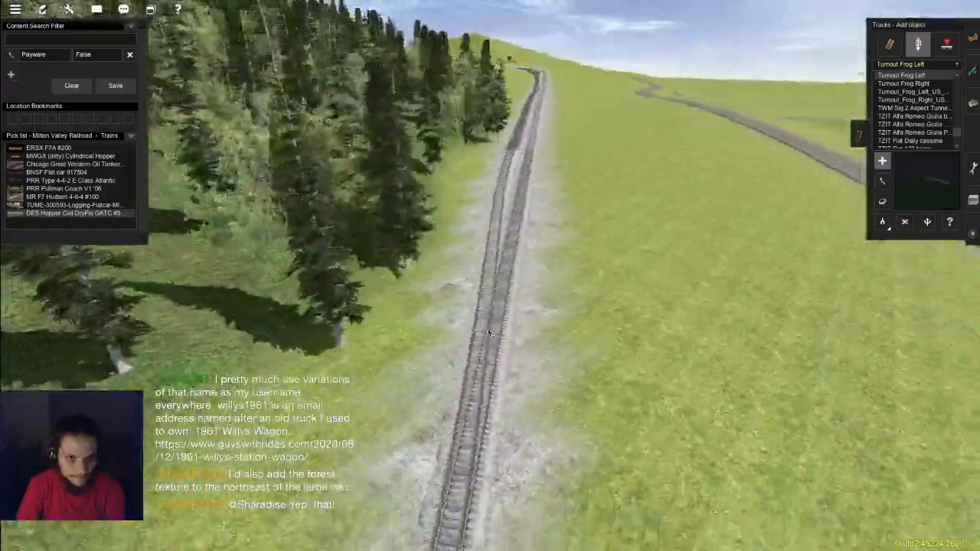
pyautogui.scroll(4, 495, 203)
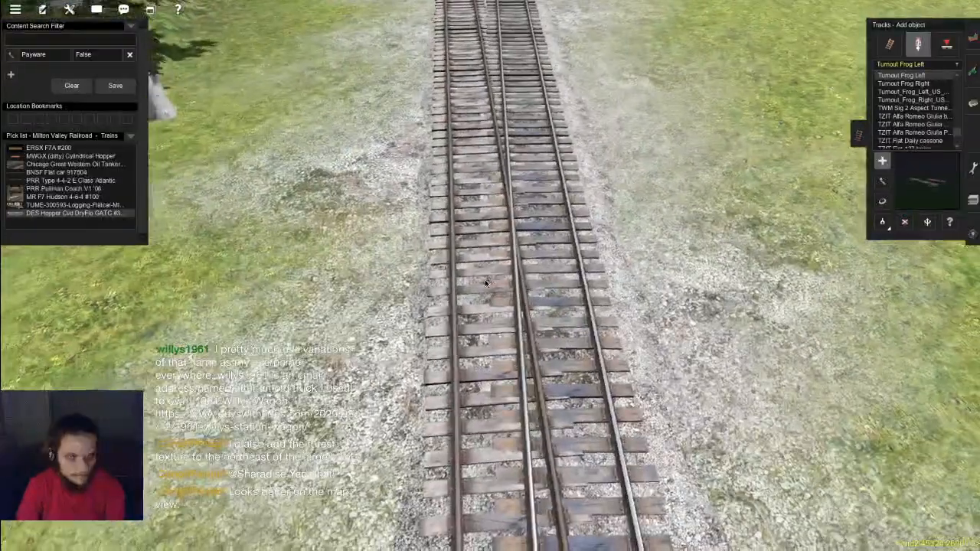
pyautogui.click(486, 283)
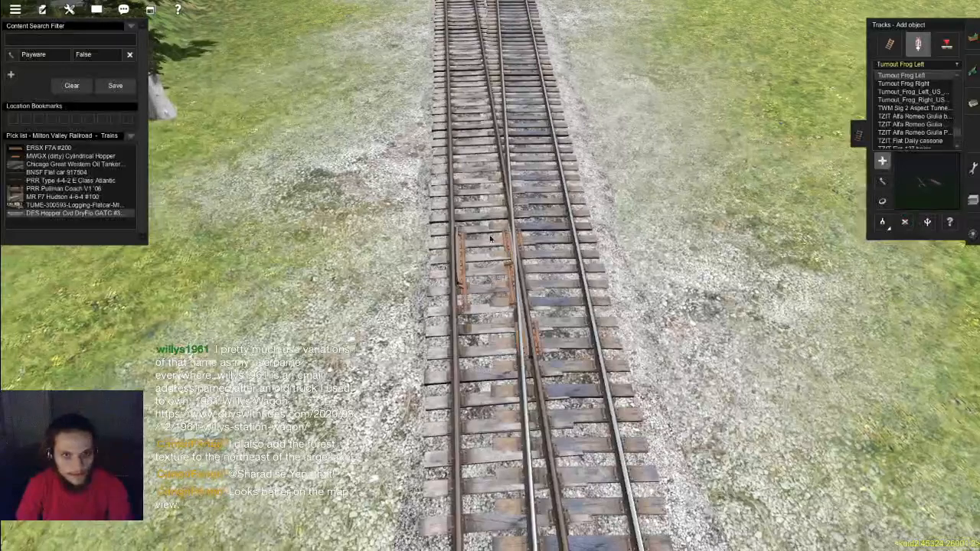
pyautogui.press('m')
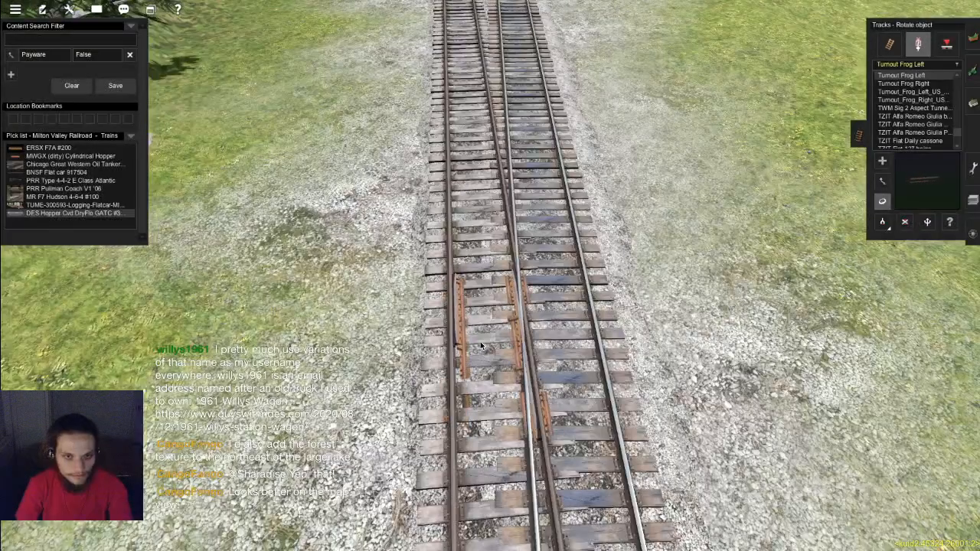
pyautogui.press('d')
pyautogui.click(479, 331)
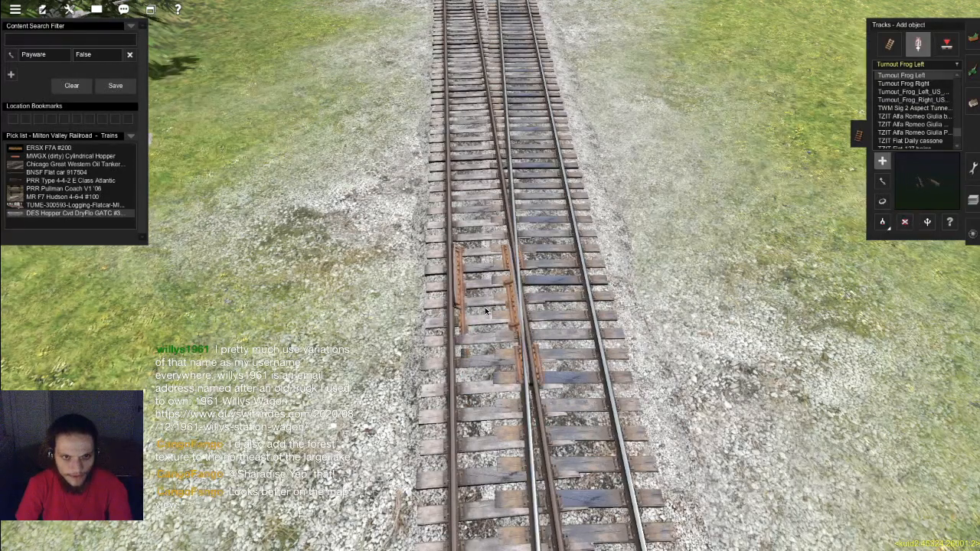
# Step: Try to align Turnout Frog Left with the forest-edge switch and pair it with Turnout Frog Right on the other track
pyautogui.moveTo(489, 330); pyautogui.dragTo(478, 272)
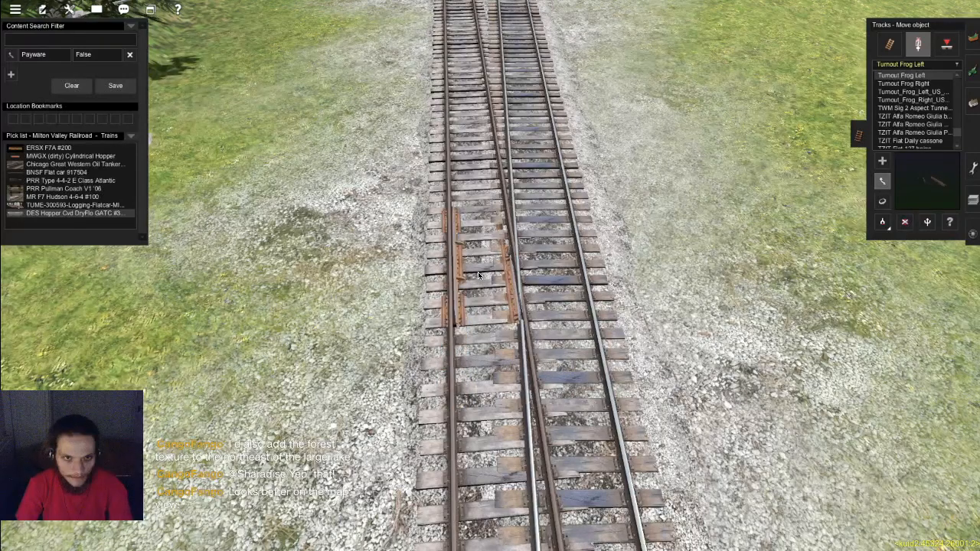
pyautogui.press('r')
pyautogui.moveTo(481, 286); pyautogui.dragTo(481, 286)
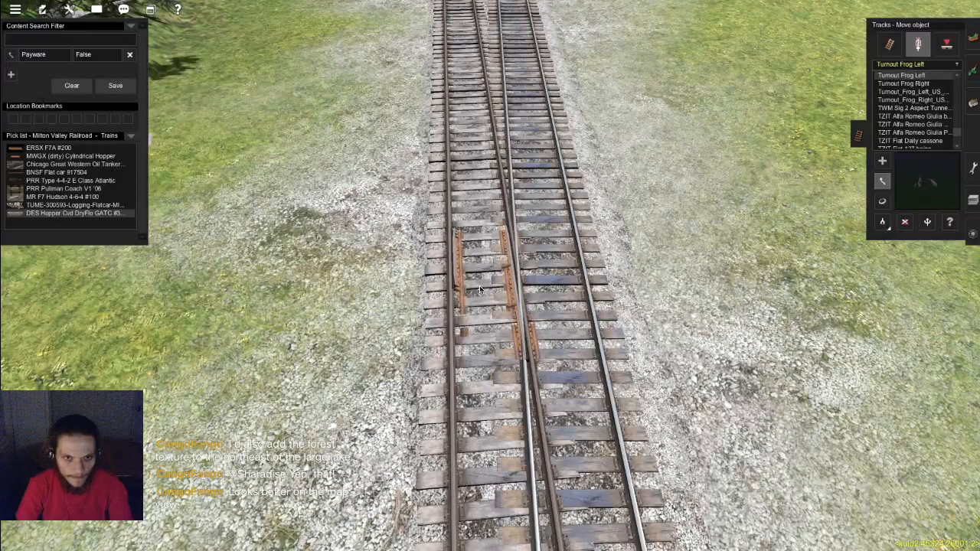
pyautogui.rightClick(479, 287)
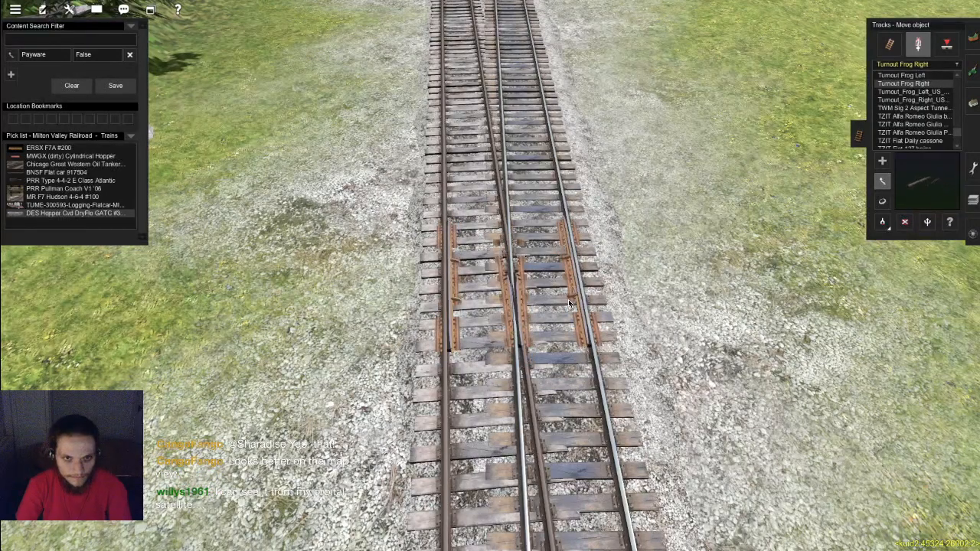
# Step: Compare the frog placement at the forest-edge switch with the frogs already laid on another turnout
pyautogui.scroll(-3, 566, 303)
pyautogui.press('Down')
pyautogui.press('Right')
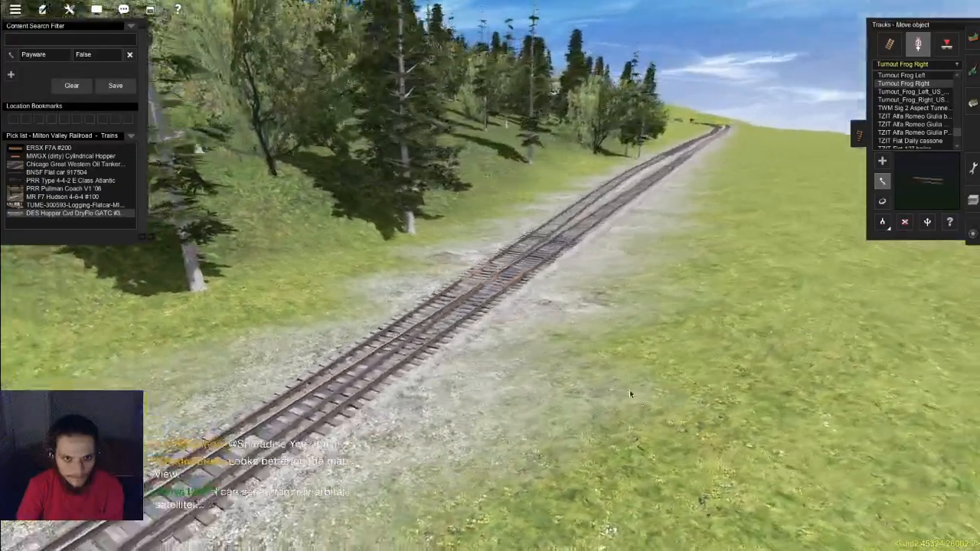
pyautogui.press('m')
pyautogui.press('m')
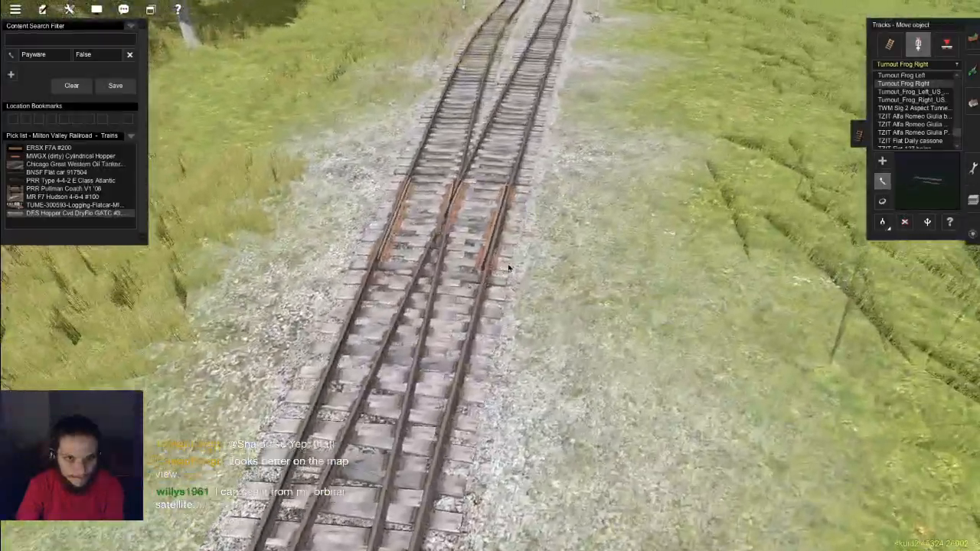
pyautogui.press('m')
pyautogui.scroll(-5, 544, 320)
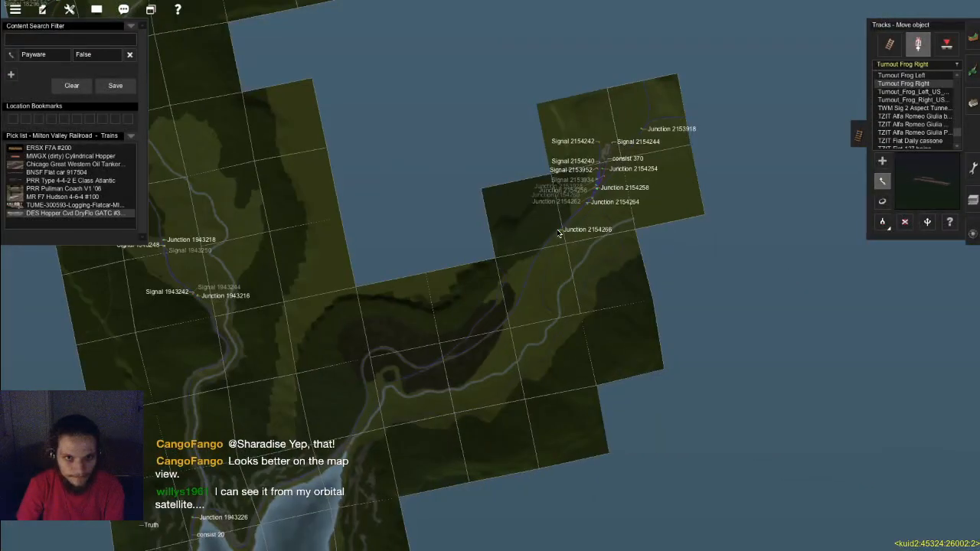
pyautogui.press('m')
pyautogui.scroll(5, 504, 289)
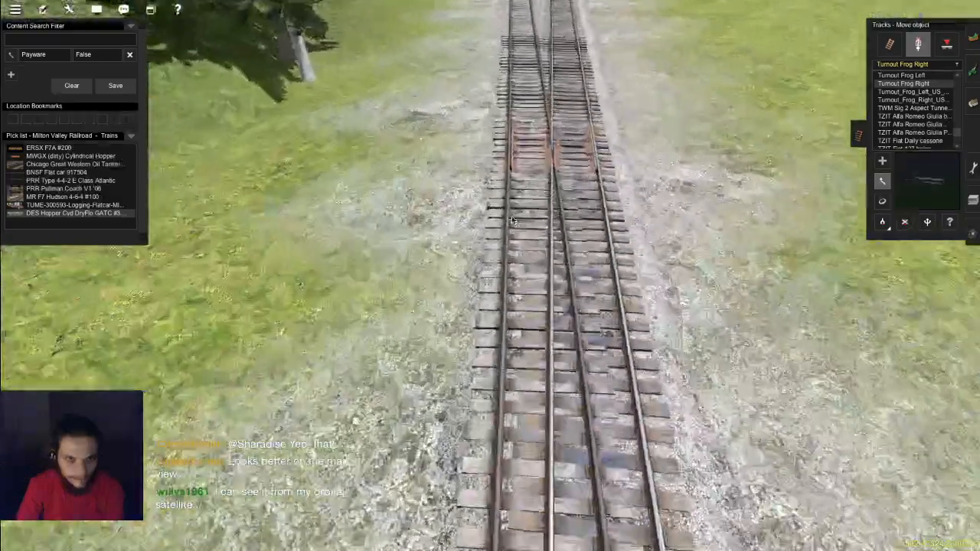
# Step: Replace both frogs at the forest-edge switch with sides swapped, Turnout Frog Right on the left track and Turnout Frog Left on the right track
pyautogui.scroll(4, 512, 222)
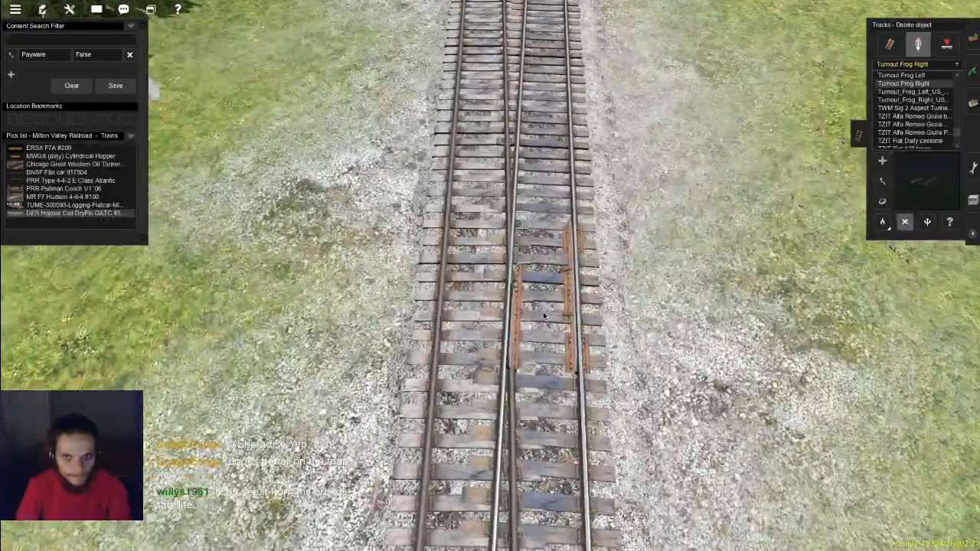
pyautogui.click(543, 312)
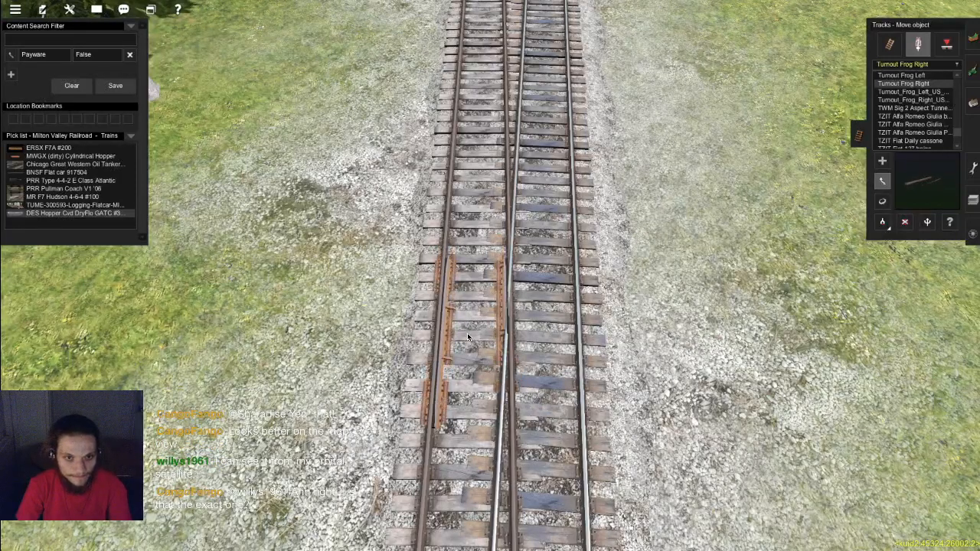
pyautogui.moveTo(467, 335); pyautogui.dragTo(468, 352)
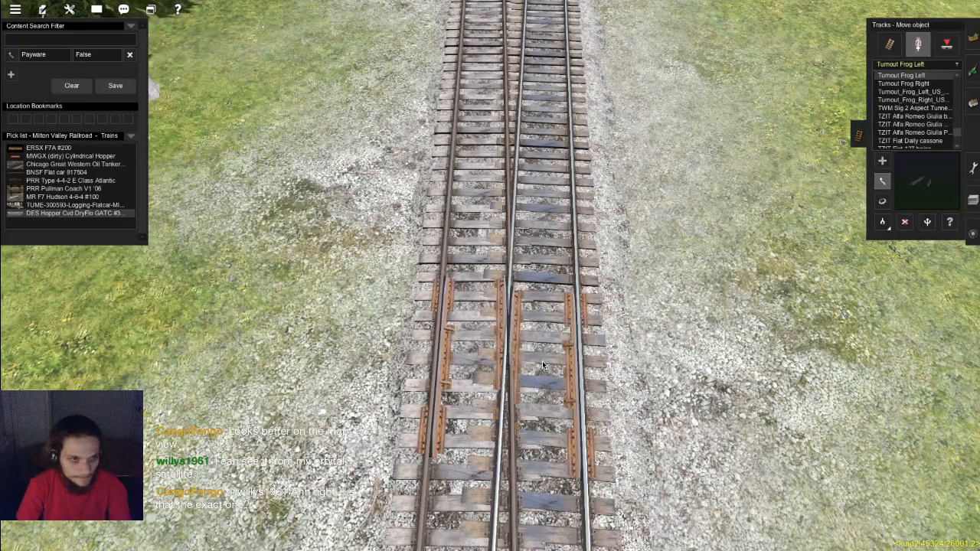
pyautogui.hotkey('ctrl', 'F2')
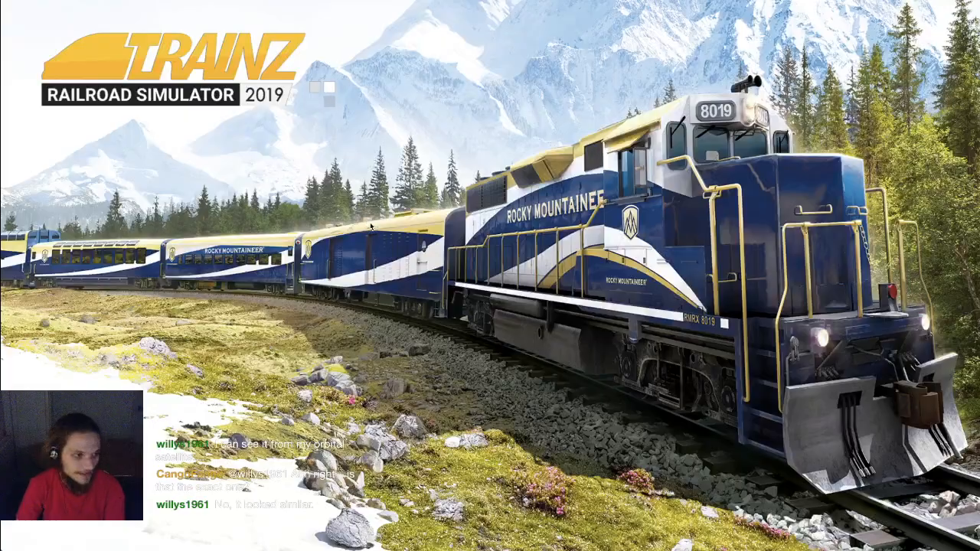
# Step: Place Turnout Frog Left on the right-hand track of the next switch up the line, at the yard entrance, and align it with the rails
pyautogui.press('Up')
pyautogui.press('Left')
pyautogui.scroll(-4, 545, 252)
pyautogui.press('Down')
pyautogui.press('Left')
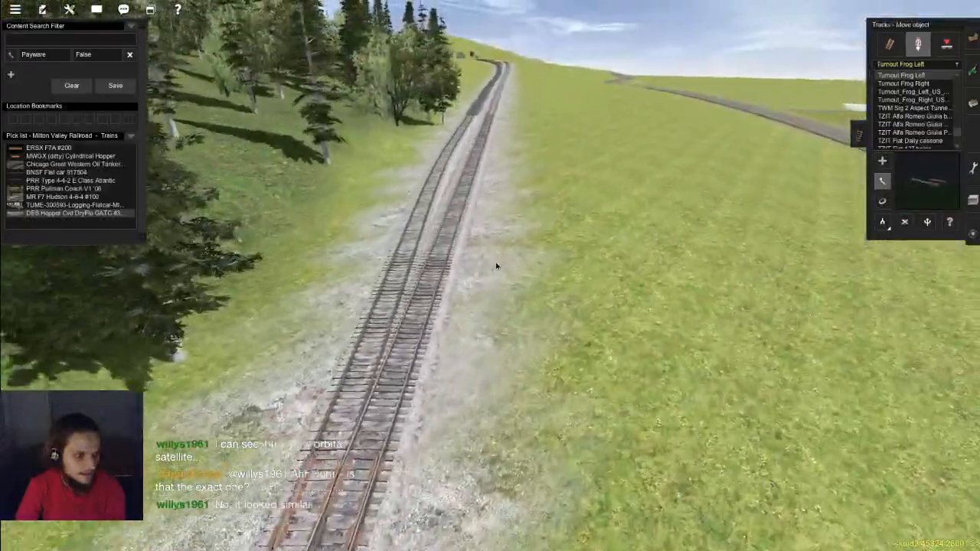
pyautogui.press('Up')
pyautogui.press('Left')
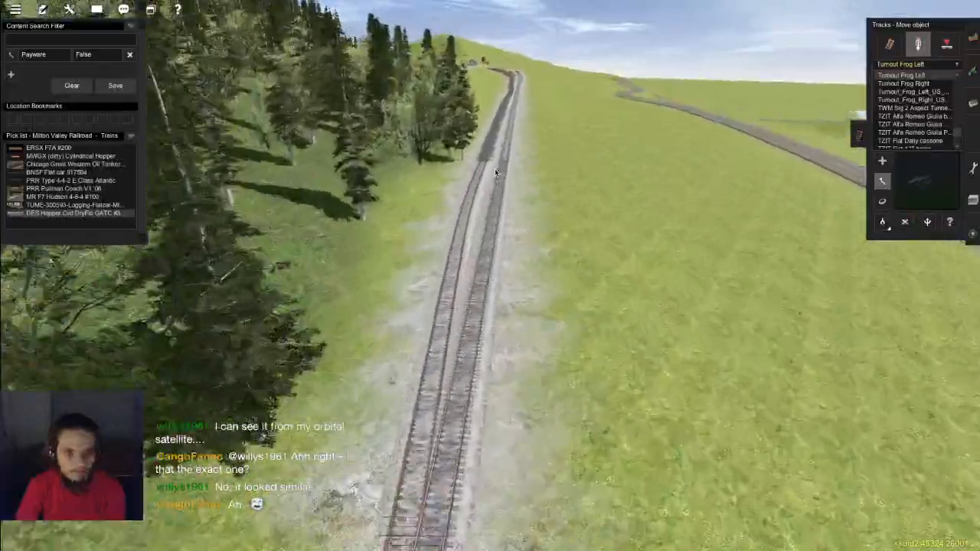
pyautogui.press('Up')
pyautogui.press('Left')
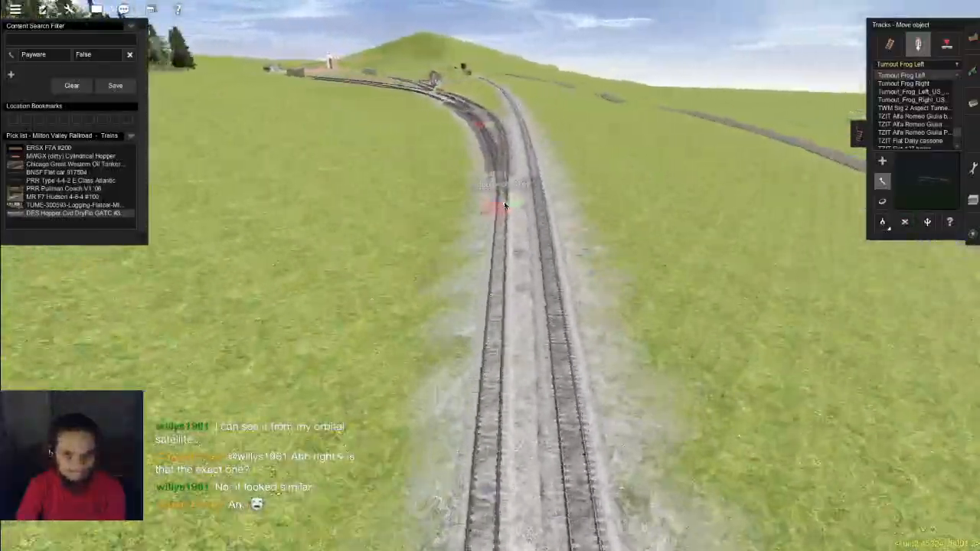
pyautogui.press('Up')
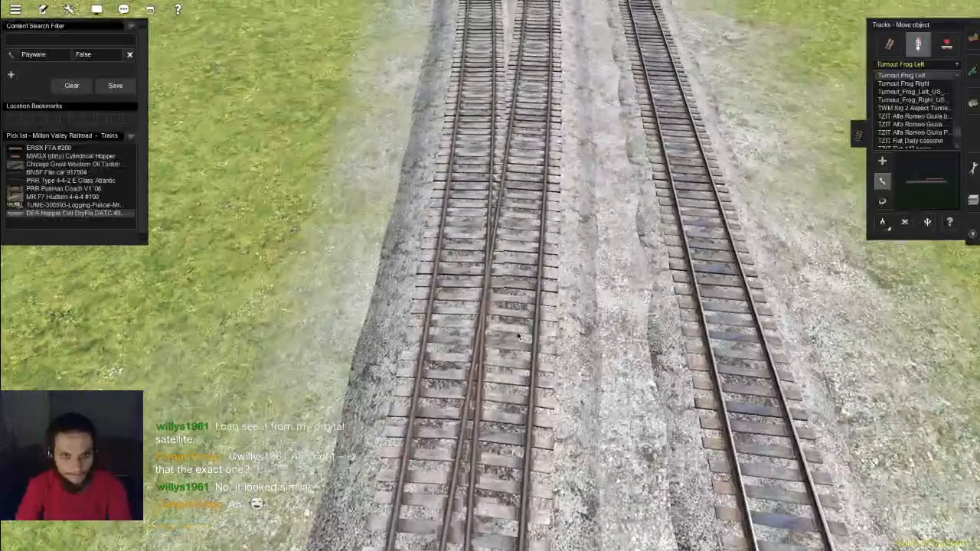
pyautogui.press('a')
pyautogui.click(516, 331)
pyautogui.press('r')
pyautogui.moveTo(514, 328); pyautogui.dragTo(509, 343)
pyautogui.press('m')
# Step: Add Turnout Frog Right to the left-hand track of the yard entrance switch and shift it level with its partner
pyautogui.click(915, 83)
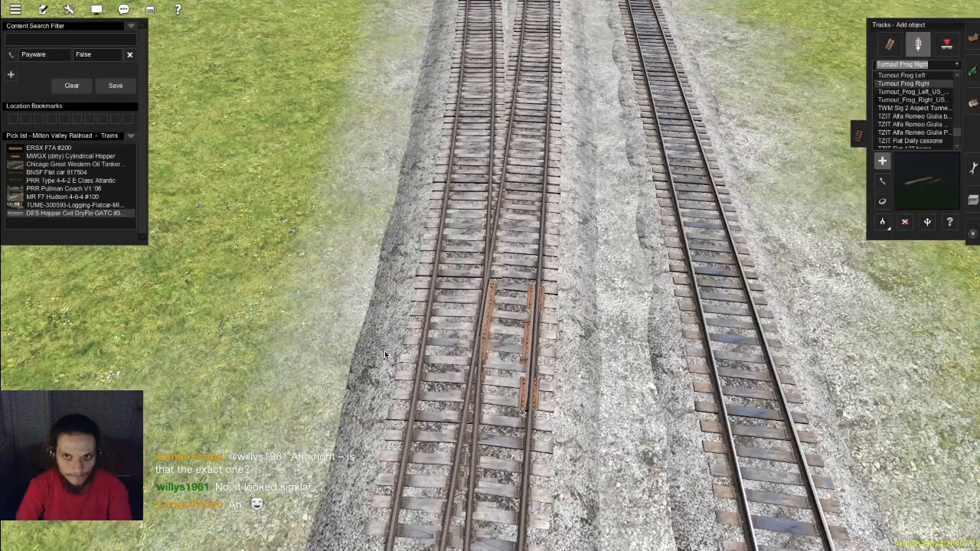
pyautogui.click(442, 341)
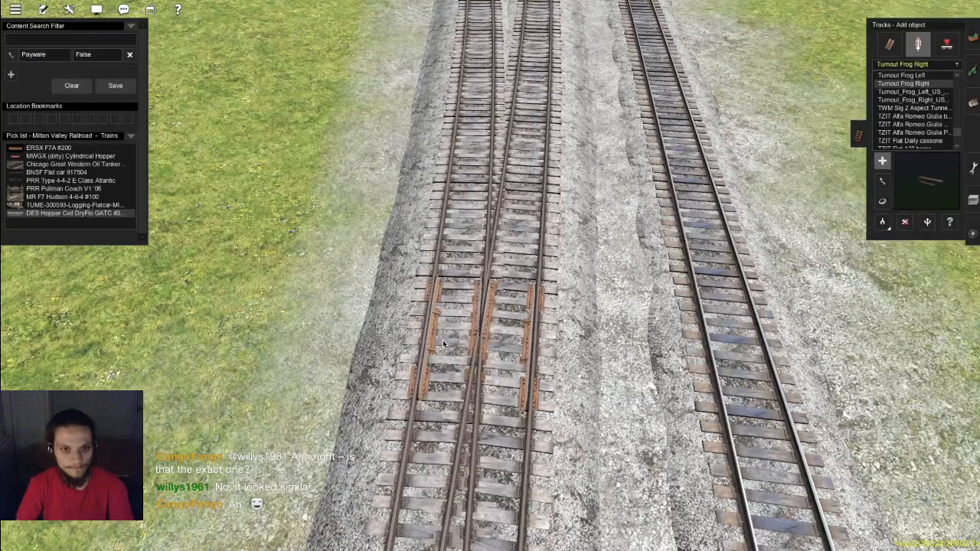
pyautogui.press('m')
pyautogui.scroll(3, 438, 339)
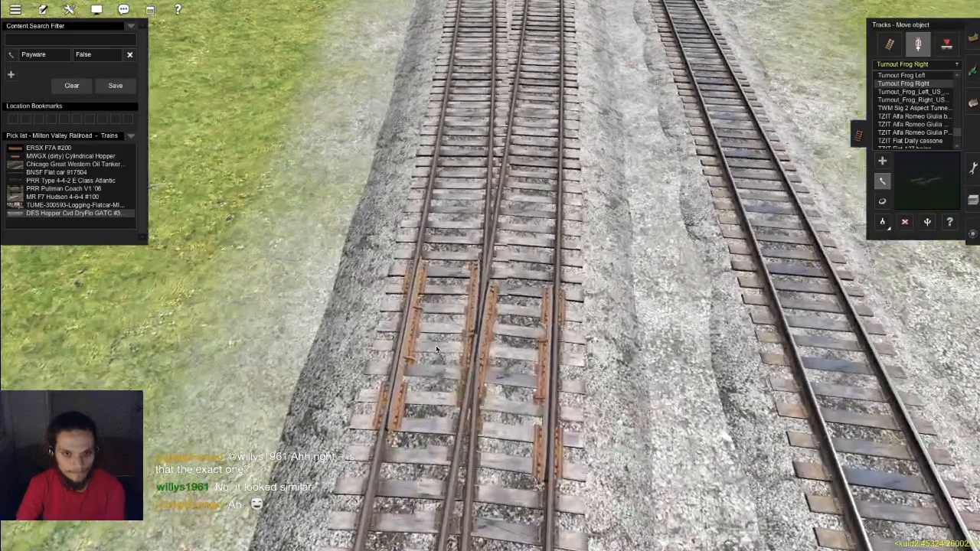
pyautogui.moveTo(436, 347); pyautogui.dragTo(436, 359)
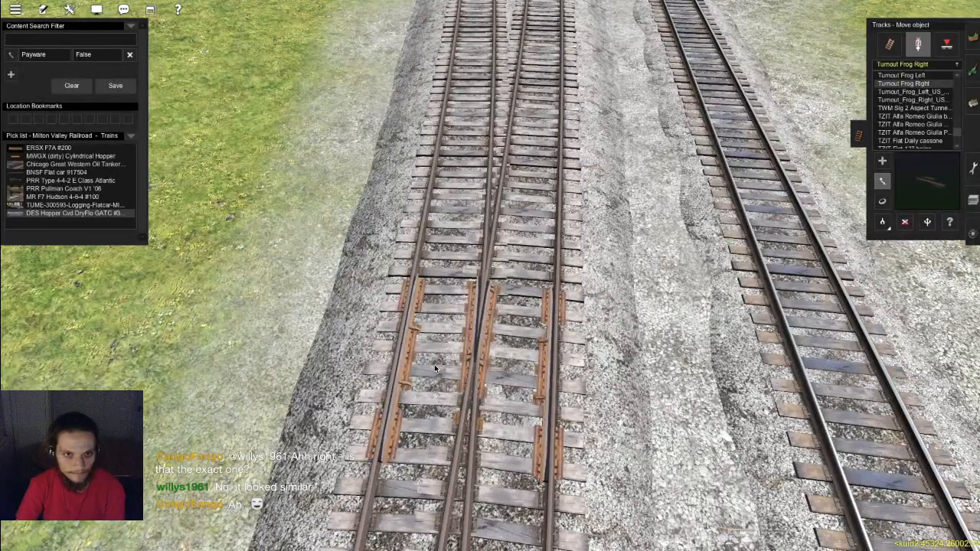
pyautogui.click(435, 376)
pyautogui.moveTo(435, 371); pyautogui.dragTo(434, 368)
pyautogui.moveTo(436, 365); pyautogui.dragTo(498, 334, button='right')
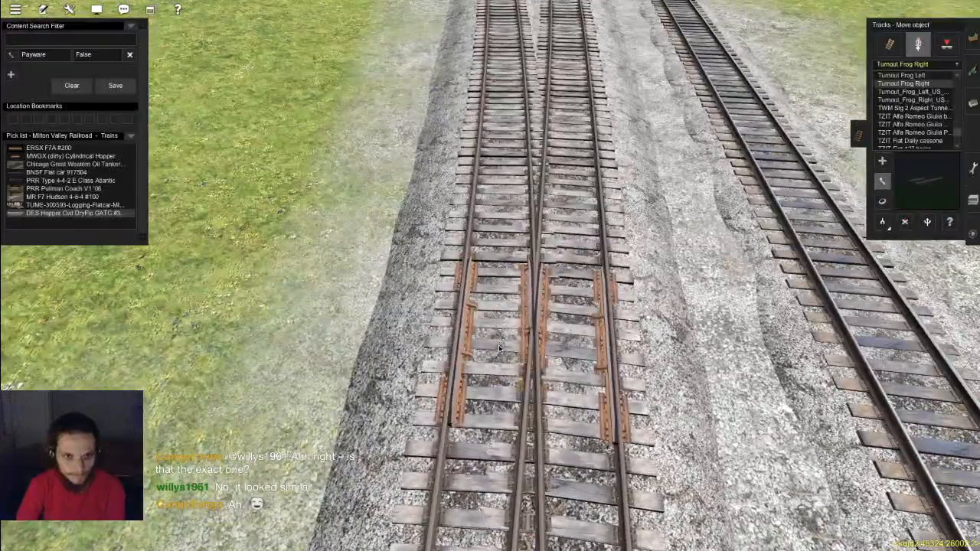
# Step: Place Turnout Frog Right on the left-hand track of the following switch in the yard
pyautogui.scroll(-3, 520, 252)
pyautogui.press('Up')
pyautogui.moveTo(520, 252); pyautogui.dragTo(527, 282, button='right')
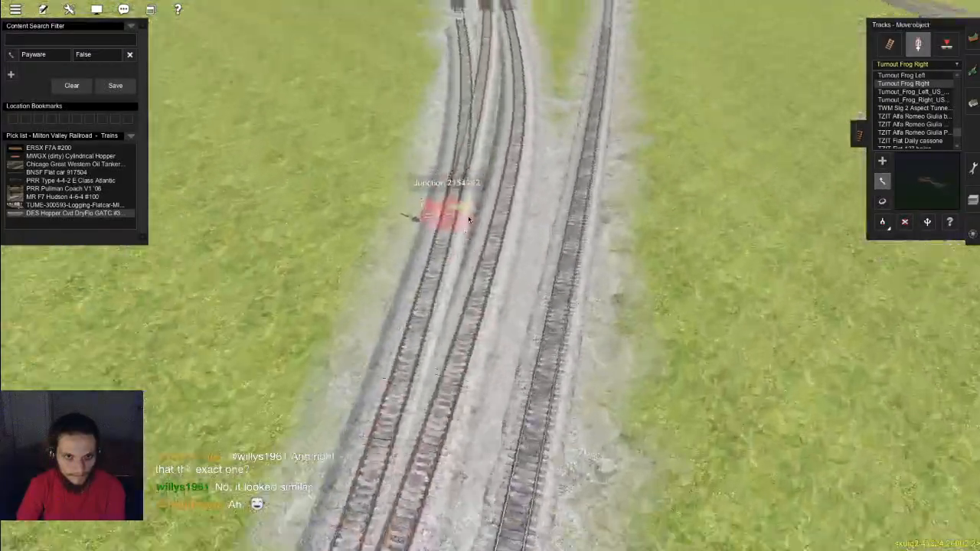
pyautogui.press('a')
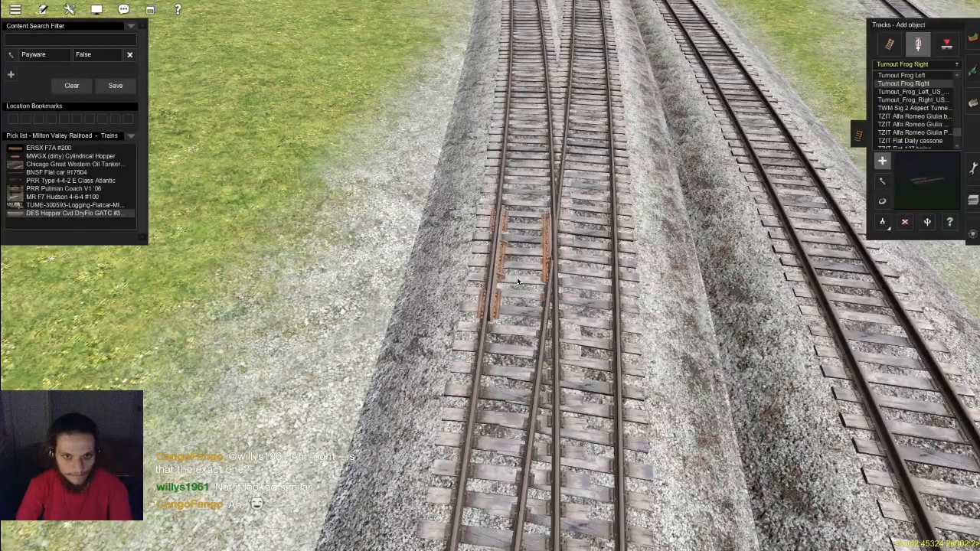
# Step: Align the right frog with the rails of this switch and add Turnout Frog Left level with it on the right-hand track
pyautogui.press('m')
pyautogui.moveTo(517, 283); pyautogui.dragTo(512, 314)
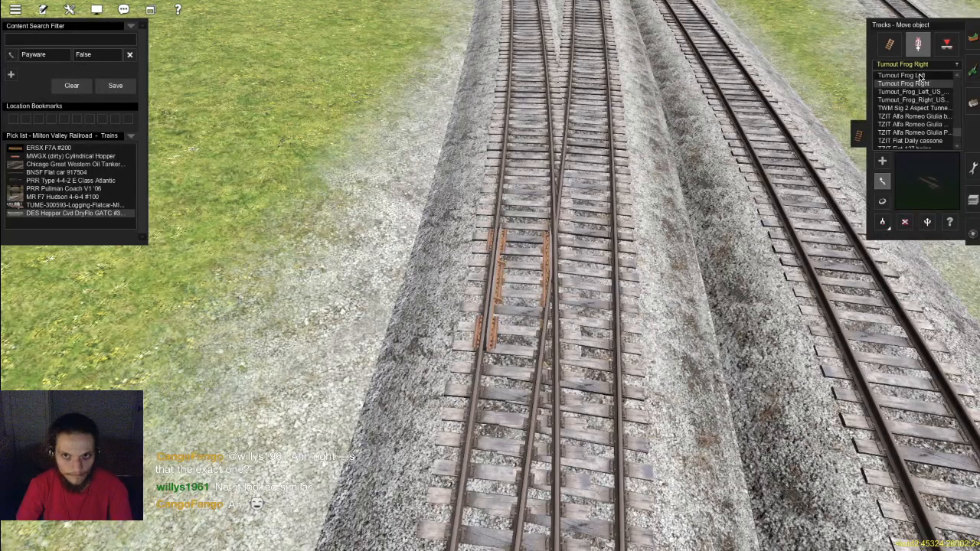
pyautogui.press('a')
pyautogui.click(581, 297)
pyautogui.press('m')
pyautogui.moveTo(582, 299); pyautogui.dragTo(573, 323)
# Step: Place Turnout Frog Left on the right-hand track of the next switch along the yard's left side and align it with the rails
pyautogui.moveTo(572, 321); pyautogui.dragTo(525, 215, button='right')
pyautogui.rightClick(525, 214)
pyautogui.scroll(-5, 490, 214)
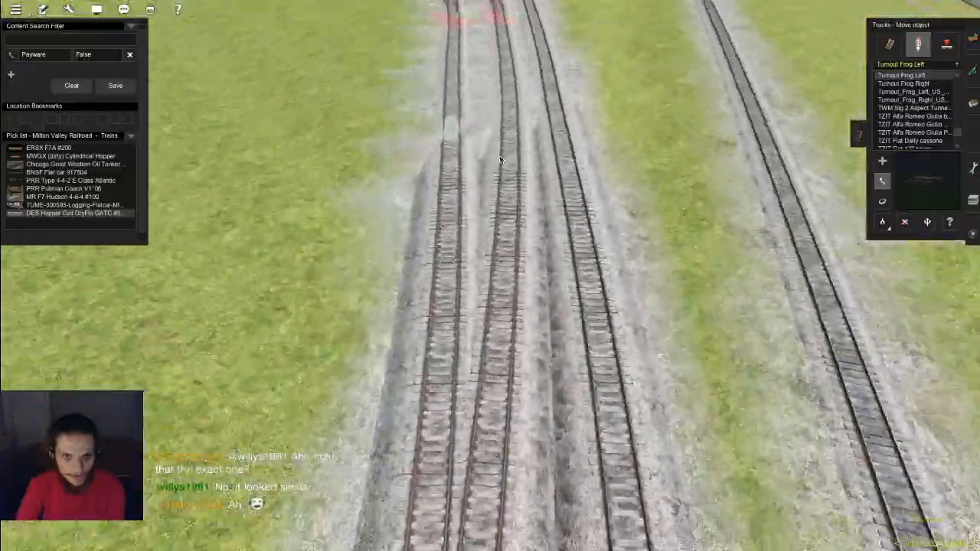
pyautogui.scroll(5, 453, 211)
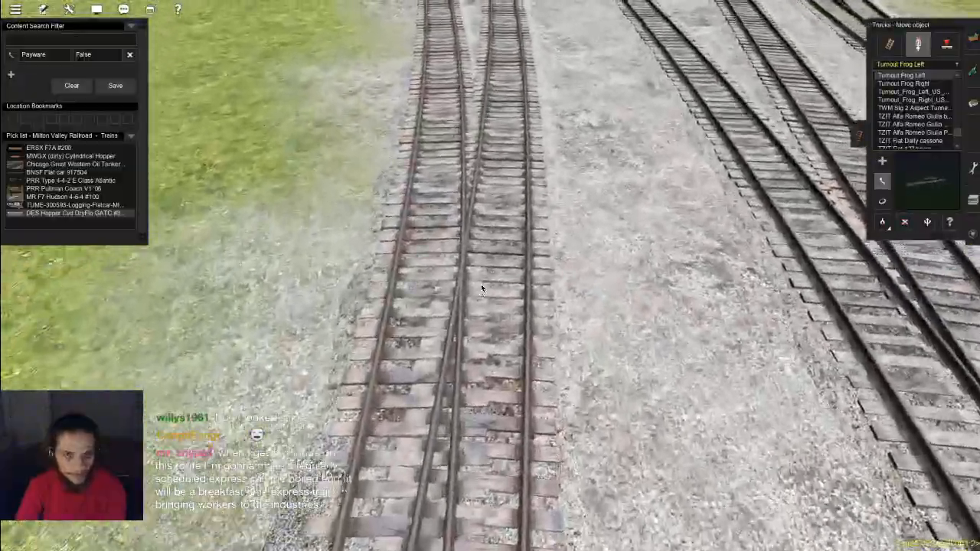
pyautogui.moveTo(481, 284)
pyautogui.mouseDown(button='right')
pyautogui.moveTo(468, 279)
pyautogui.moveTo(507, 281)
pyautogui.moveTo(511, 266)
pyautogui.moveTo(479, 278)
pyautogui.moveTo(480, 266)
pyautogui.mouseUp(button='right')
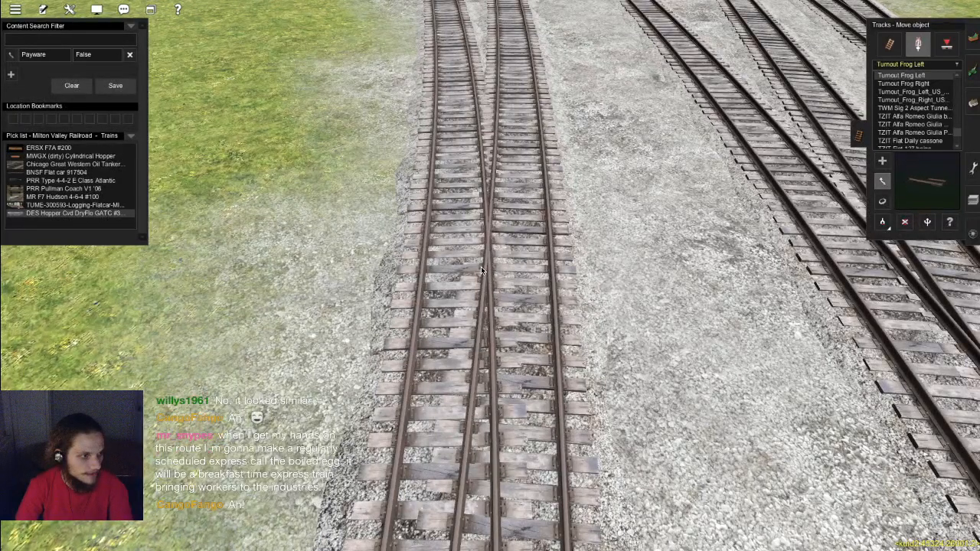
pyautogui.rightClick(480, 266)
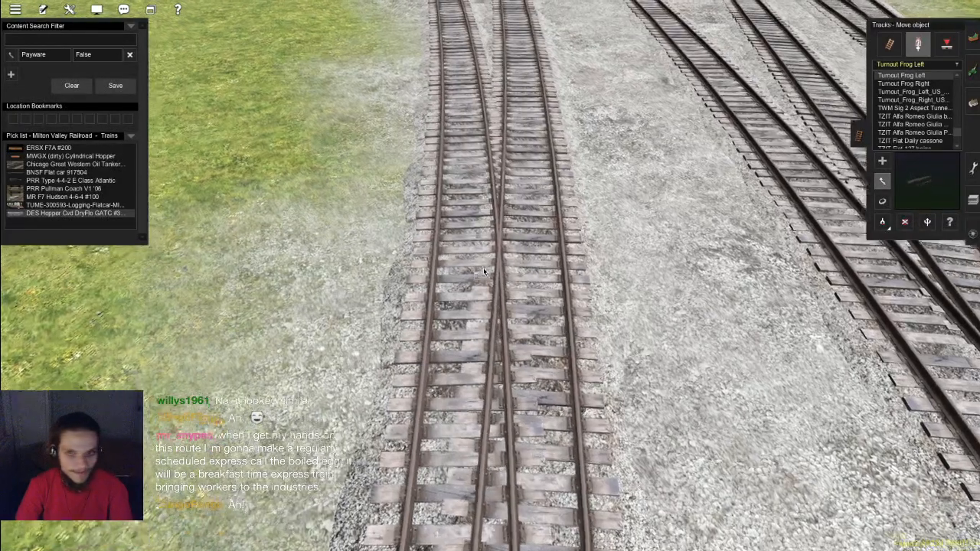
pyautogui.press('a')
pyautogui.click(540, 295)
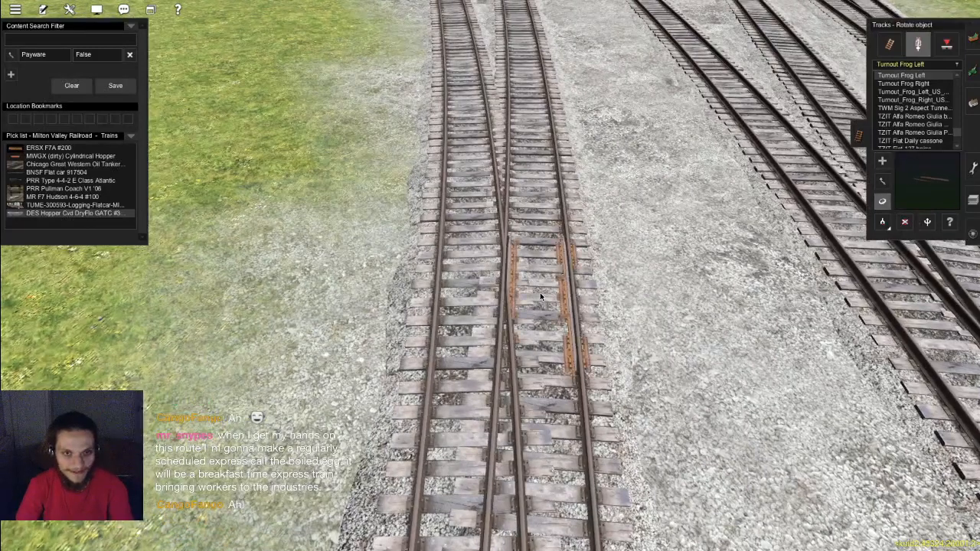
pyautogui.press('m')
pyautogui.moveTo(535, 310); pyautogui.dragTo(534, 310)
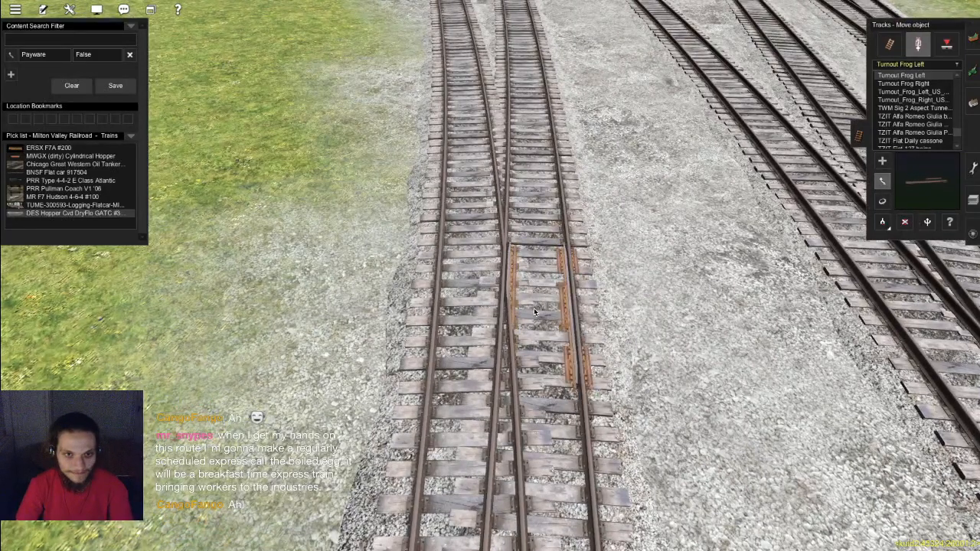
# Step: Add Turnout Frog Right to the left-hand track of the same switch, level with its partner
pyautogui.click(906, 83)
pyautogui.click(469, 306)
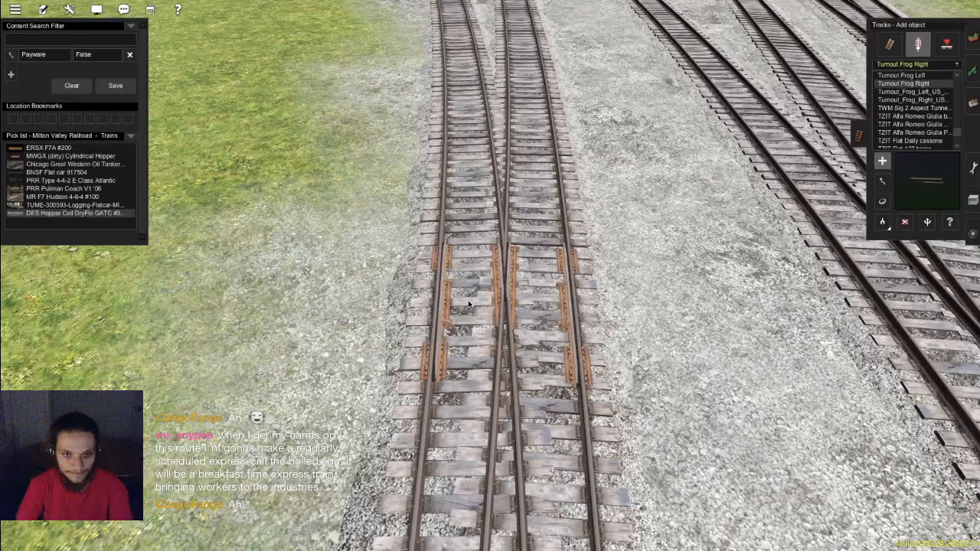
pyautogui.moveTo(469, 308)
pyautogui.mouseDown()
pyautogui.moveTo(468, 318)
pyautogui.moveTo(460, 303)
pyautogui.mouseUp()
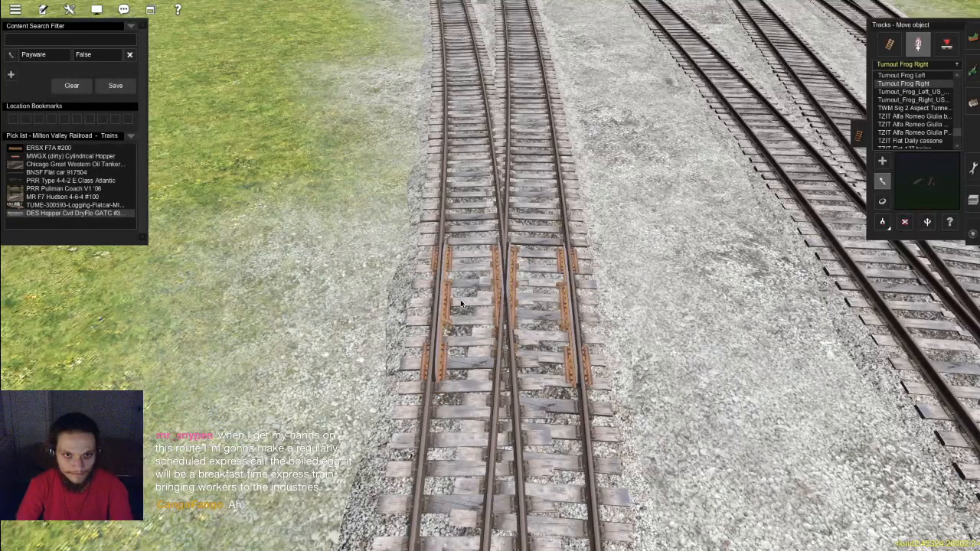
pyautogui.press('a')
# Step: Place Turnout Frog Right on the left-hand track of the middle yard switch beside Junction 2154256, rotating and shifting it onto the rails
pyautogui.scroll(-5, 460, 303)
pyautogui.rightClick(504, 300)
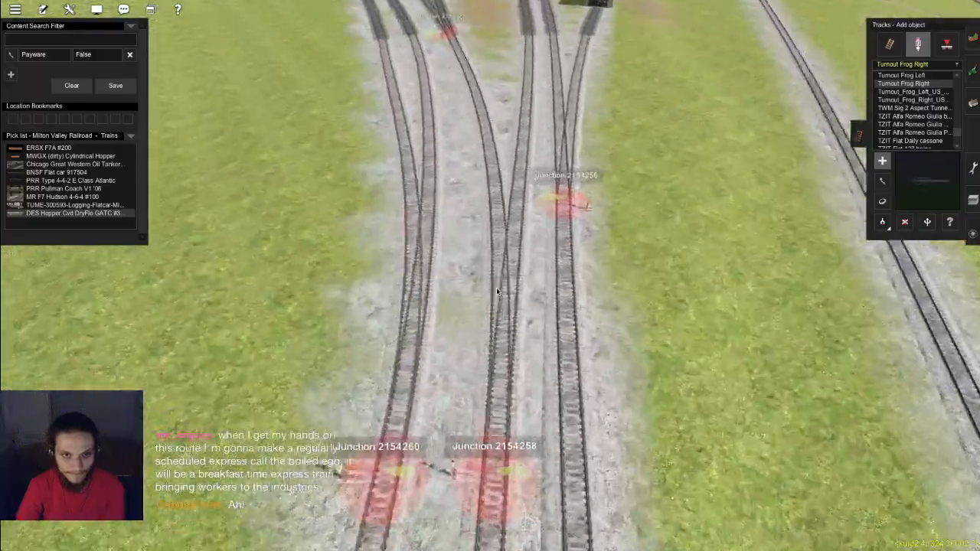
pyautogui.scroll(2, 489, 253)
pyautogui.scroll(5, 482, 251)
pyautogui.press('r')
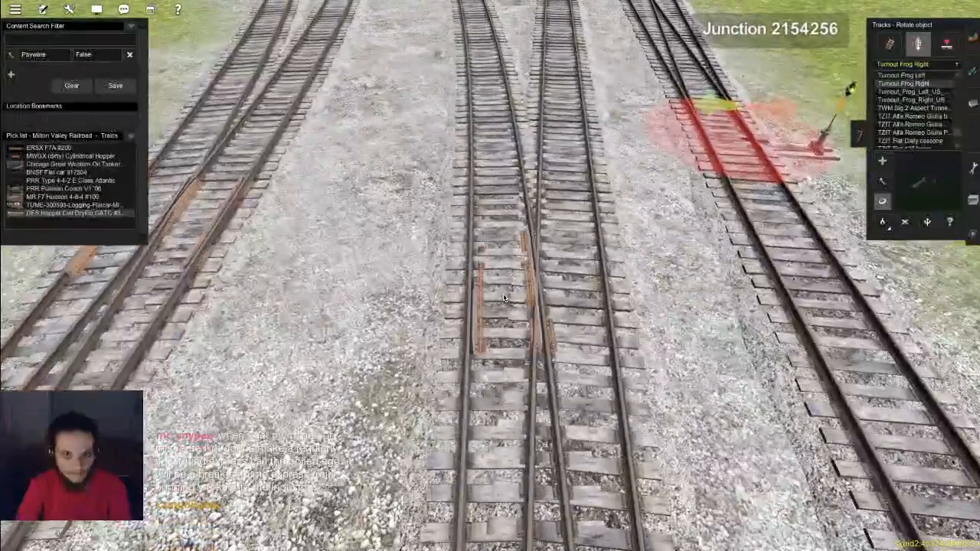
pyautogui.press('m')
pyautogui.moveTo(503, 297); pyautogui.dragTo(493, 324)
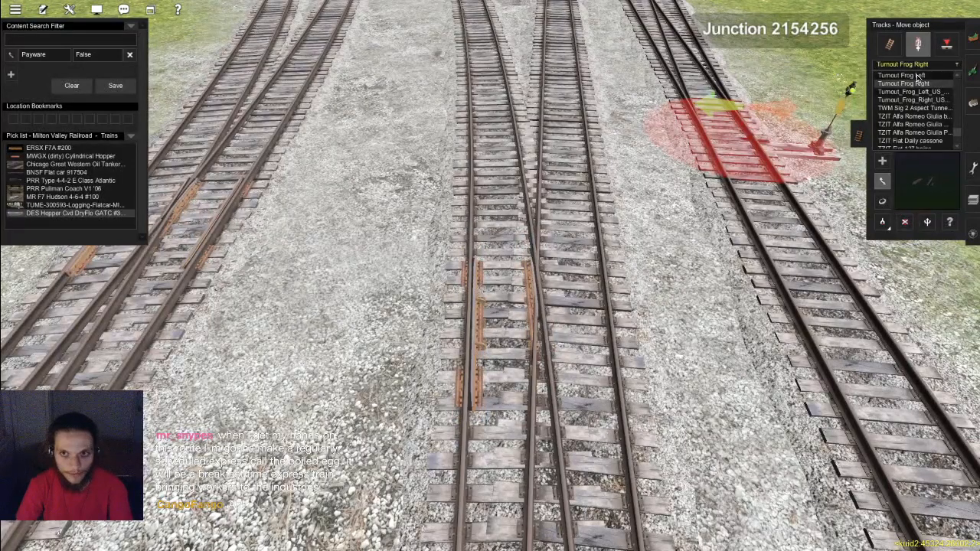
# Step: Complete the middle switch's frog pair with Turnout Frog Left on its right-hand track
pyautogui.press('a')
pyautogui.click(570, 348)
pyautogui.press('m')
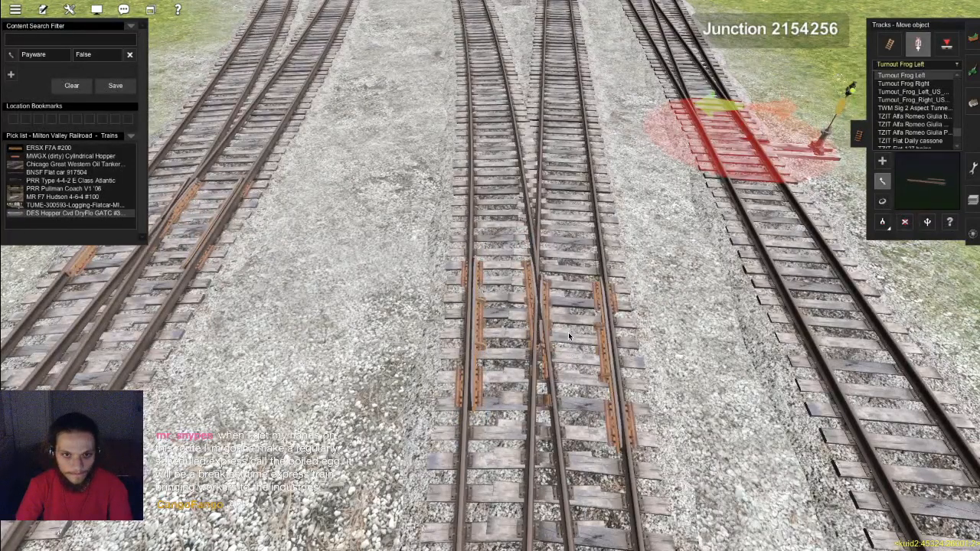
# Step: Examine the whole route's layout on the map with the track tools hidden, then return to the 3D view near the yard
pyautogui.hotkey('ctrl', 'm')
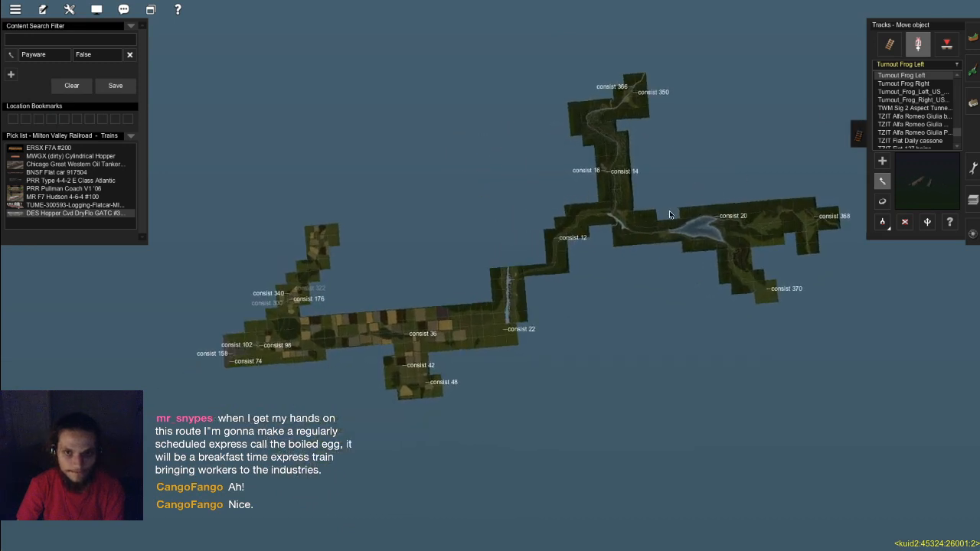
pyautogui.click(858, 135)
pyautogui.scroll(2, 569, 232)
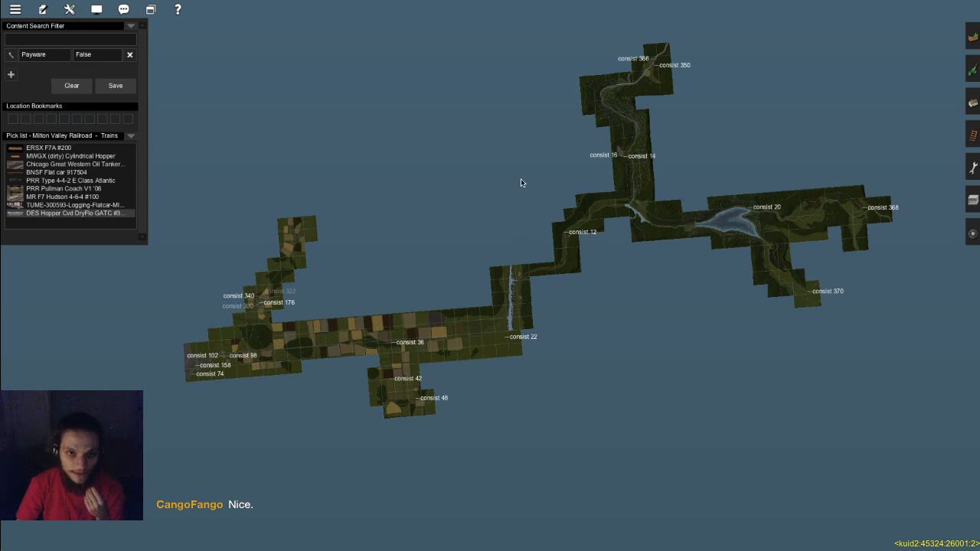
pyautogui.moveTo(220, 352); pyautogui.dragTo(380, 305)
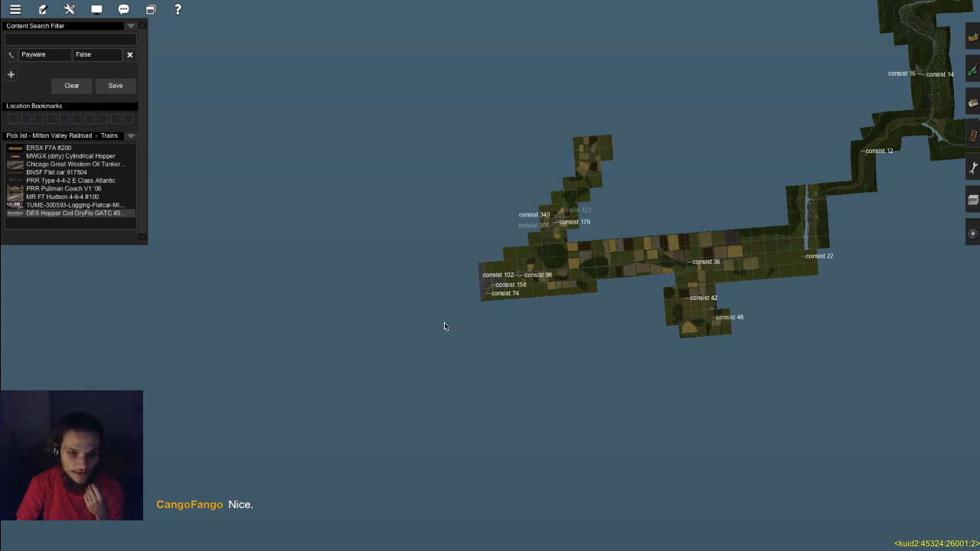
pyautogui.rightClick(787, 120)
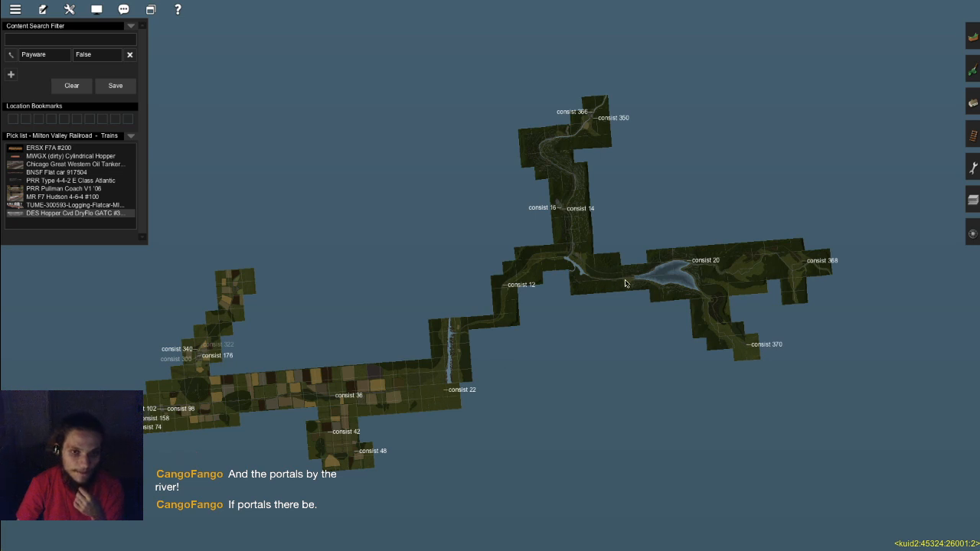
pyautogui.scroll(3, 743, 349)
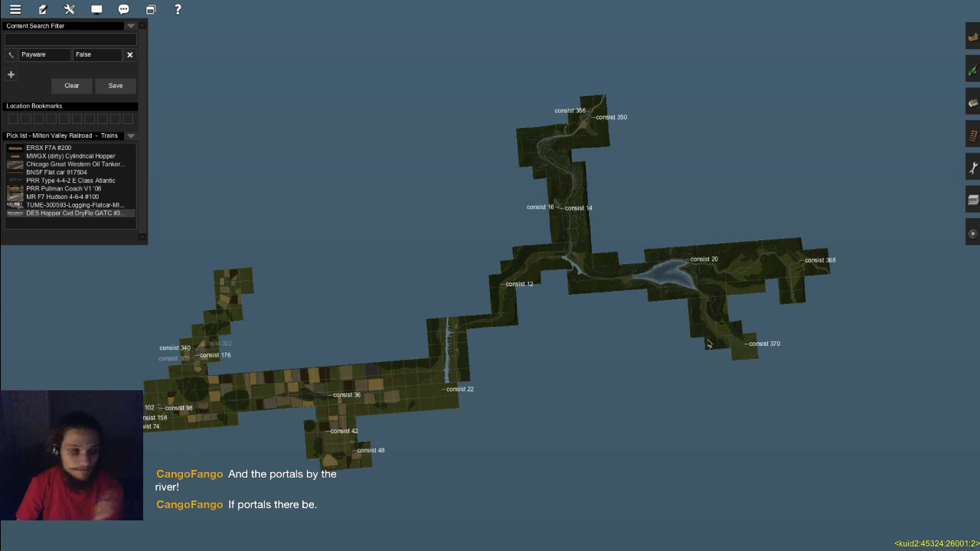
pyautogui.scroll(5, 717, 360)
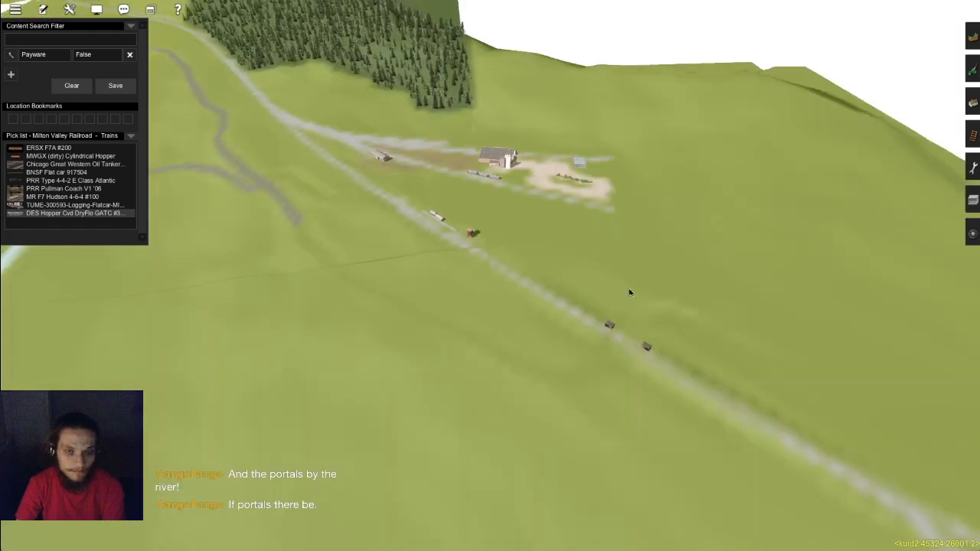
# Step: Bring back the track tools and place Turnout Frog Left on the right-hand track of the switch leading to the engine shed
pyautogui.click(971, 135)
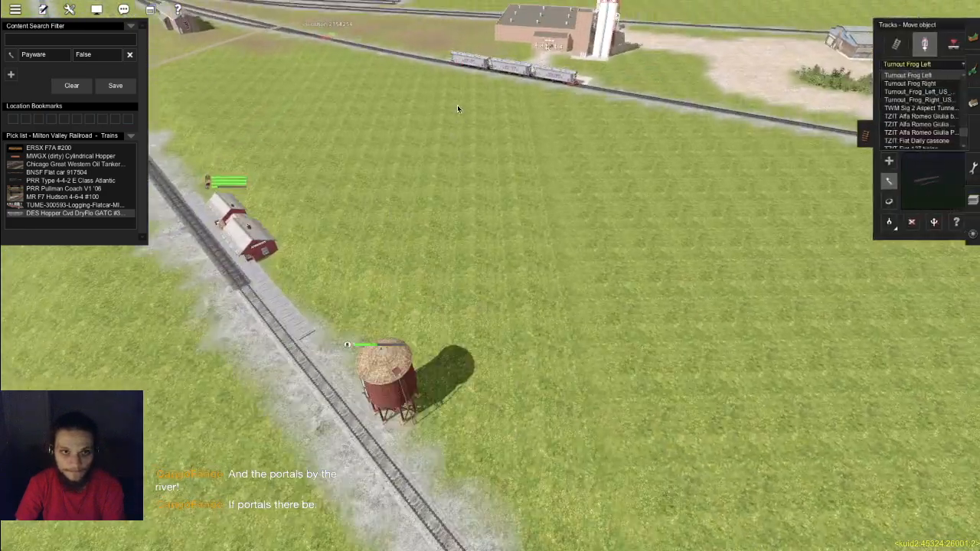
pyautogui.moveTo(458, 109); pyautogui.dragTo(534, 268, button='right')
pyautogui.click(499, 328)
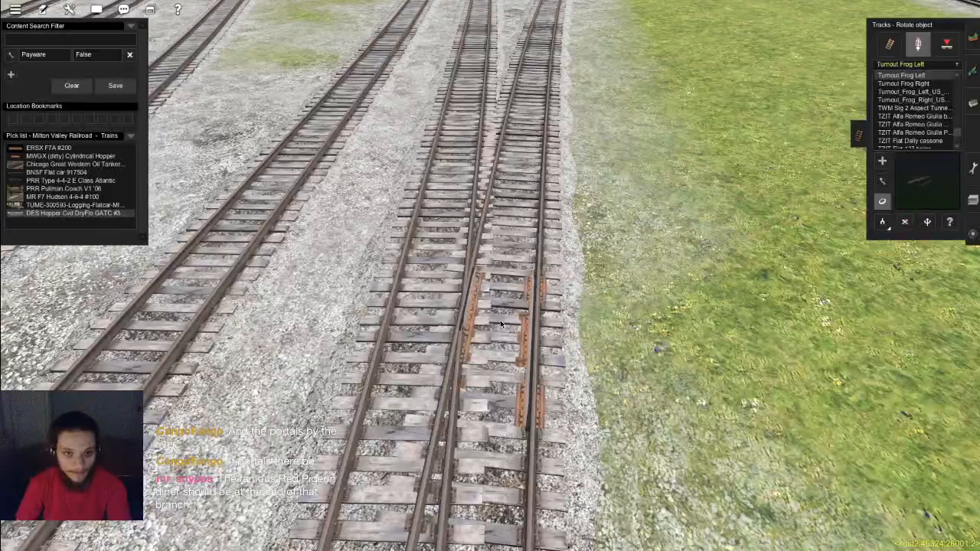
pyautogui.moveTo(486, 355); pyautogui.dragTo(492, 271, button='right')
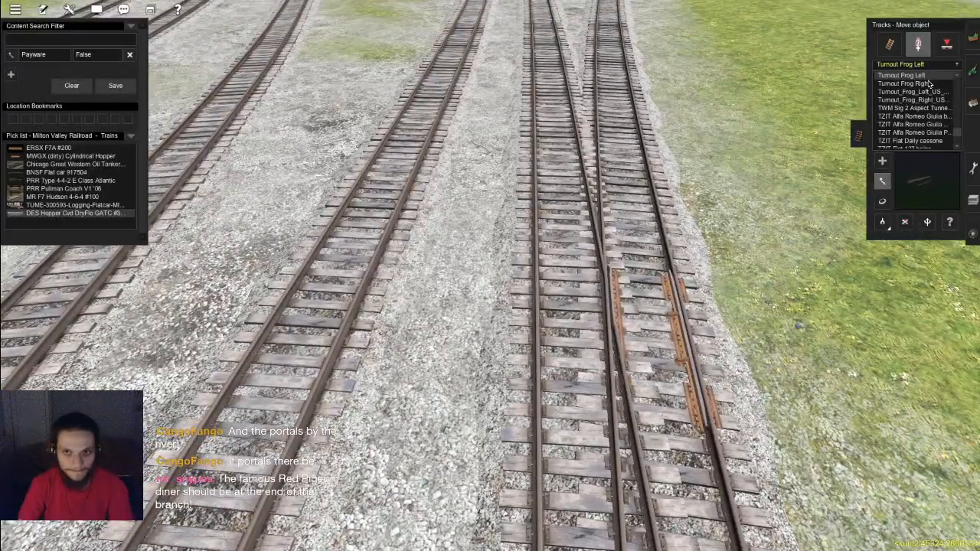
# Step: Add Turnout Frog Right to the left-hand track of the engine shed switch and shift it level with its partner
pyautogui.click(592, 335)
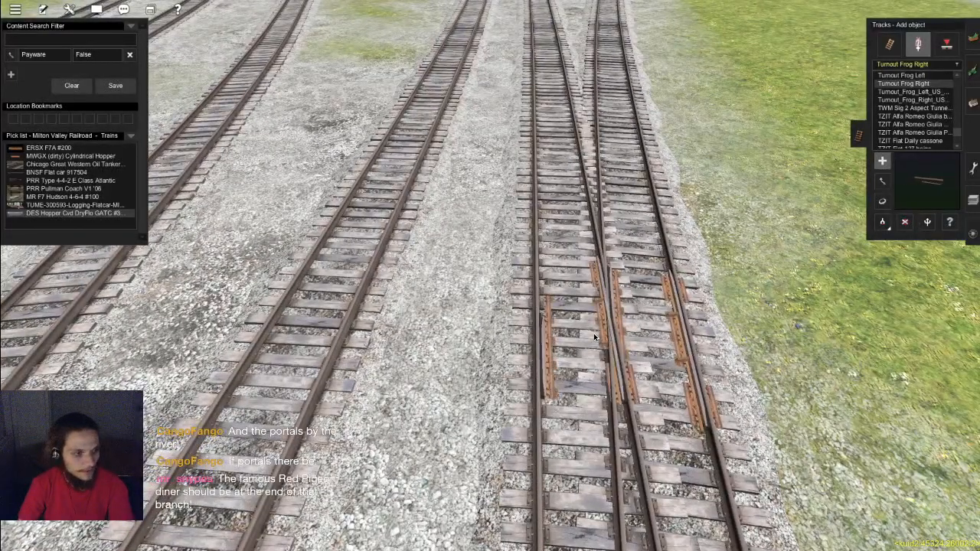
pyautogui.press('m')
pyautogui.moveTo(593, 333); pyautogui.dragTo(583, 334)
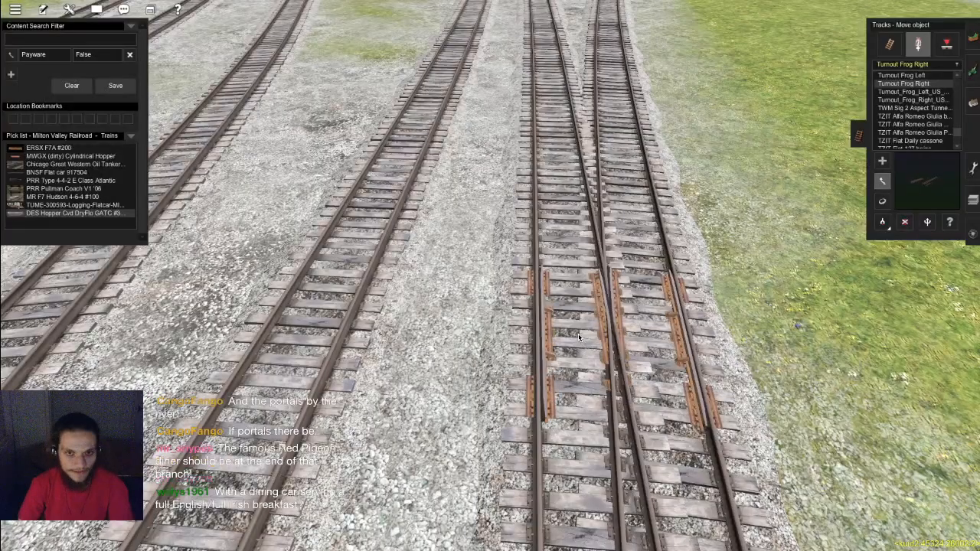
# Step: Place Turnout Frog Right on the left-hand track of the switch beside the brown dirt patch and align it with the rails
pyautogui.moveTo(523, 266); pyautogui.dragTo(474, 220, button='right')
pyautogui.scroll(-5, 490, 276)
pyautogui.scroll(5, 472, 223)
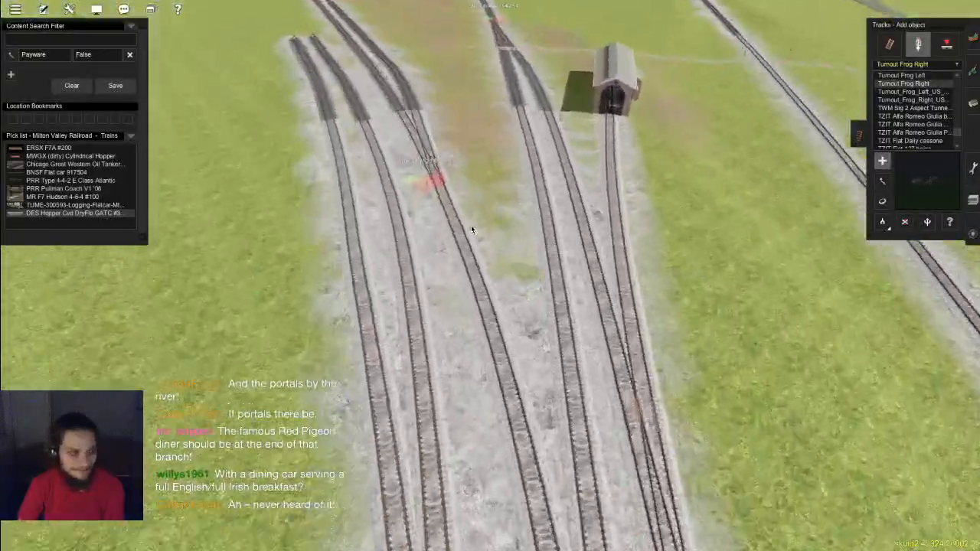
pyautogui.scroll(8, 473, 222)
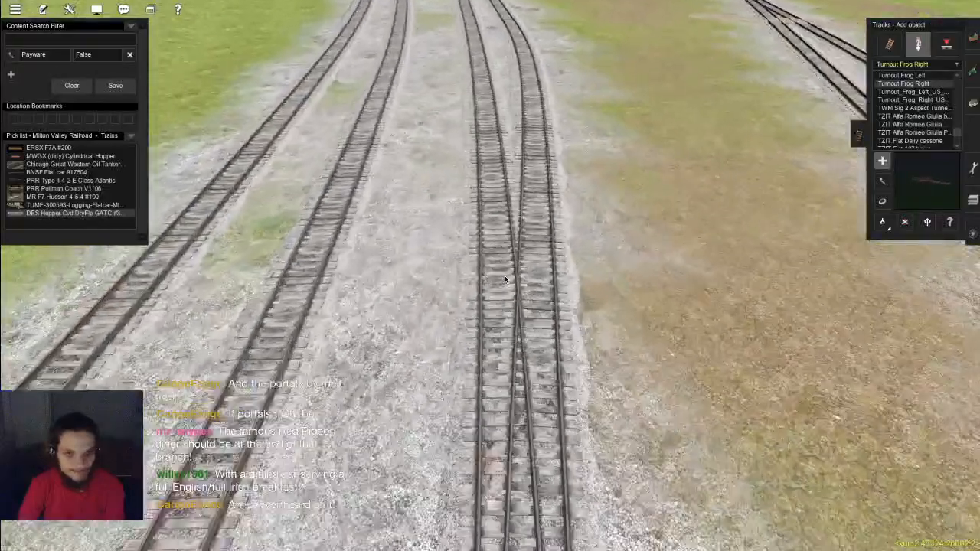
pyautogui.press('r')
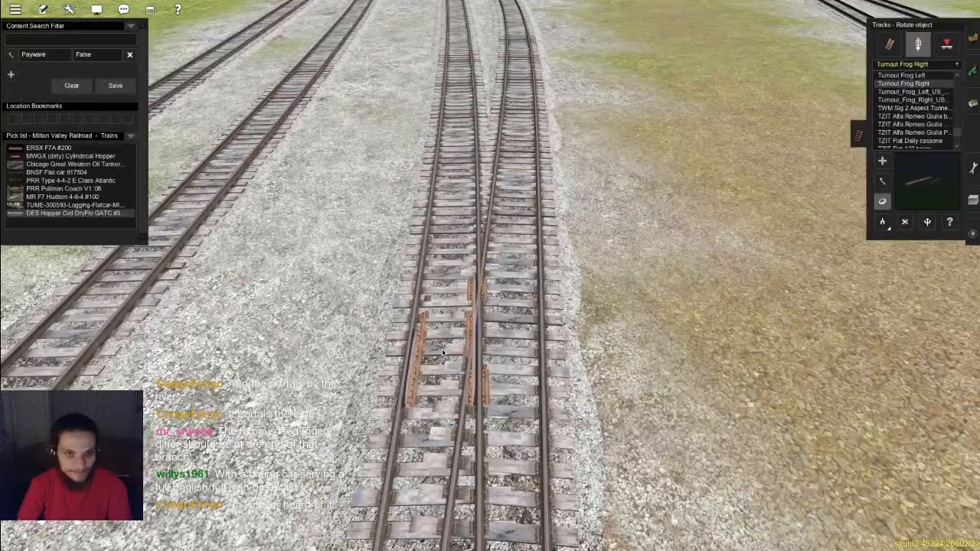
pyautogui.press('m')
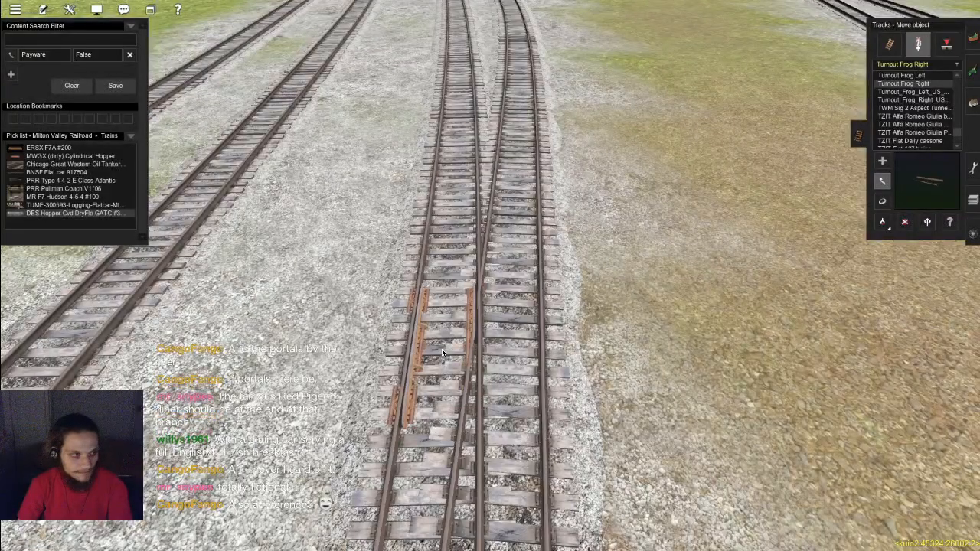
# Step: Add Turnout Frog Left to the right-hand track of the switch beside the dirt patch, level with its partner
pyautogui.press('a')
pyautogui.click(919, 76)
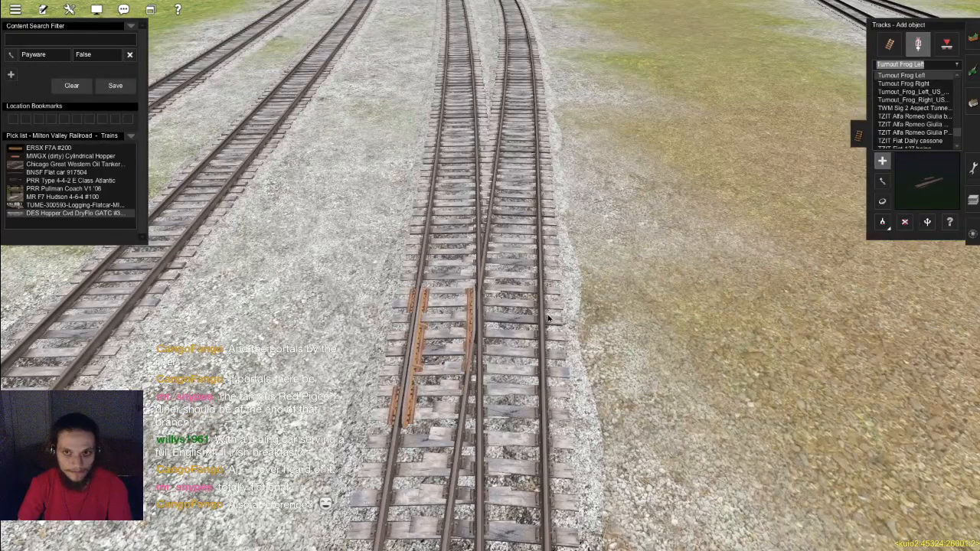
pyautogui.click(507, 363)
pyautogui.press('m')
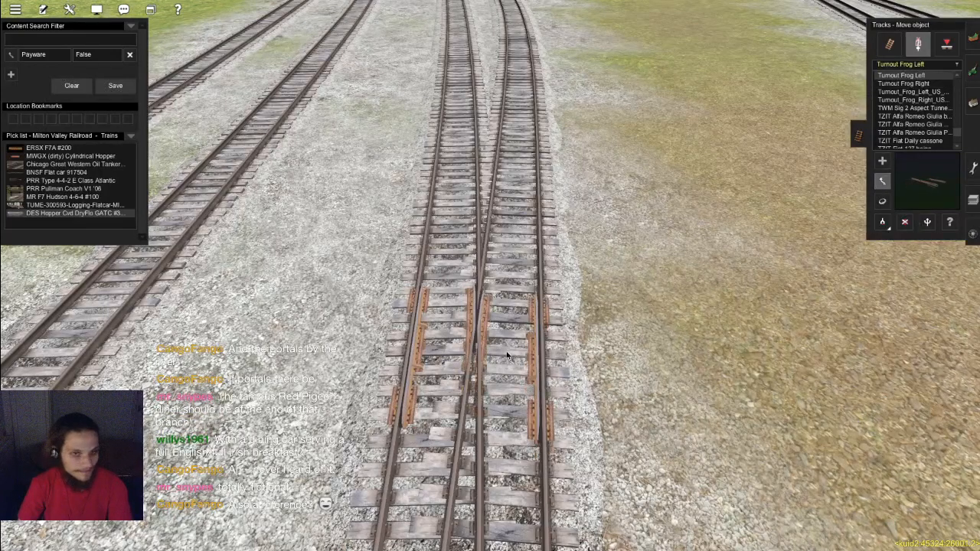
pyautogui.press('a')
# Step: Place Turnout Frog Left on the right-hand track of the switch by the dirt road crossing and rotate it along the rails
pyautogui.rightClick(682, 256)
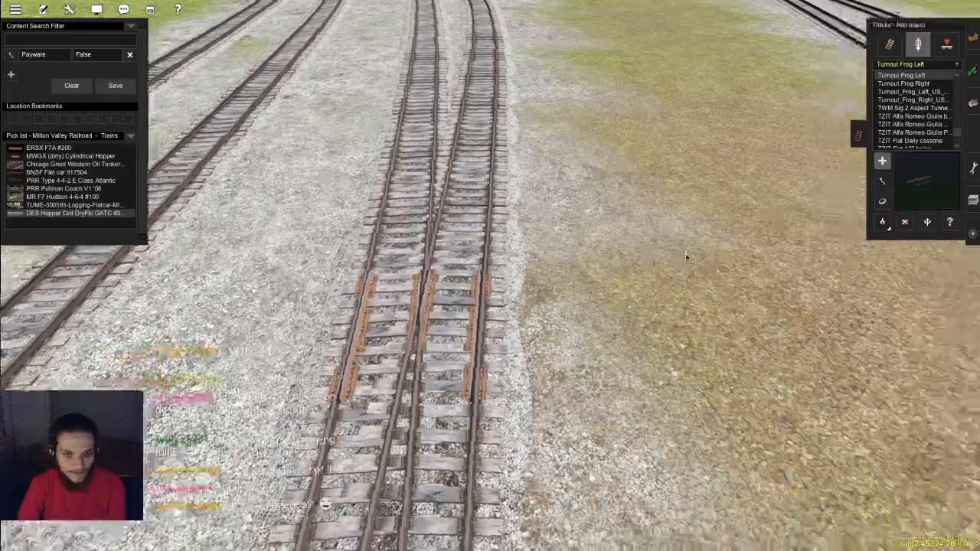
pyautogui.scroll(-5, 571, 324)
pyautogui.moveTo(512, 372); pyautogui.dragTo(501, 311, button='right')
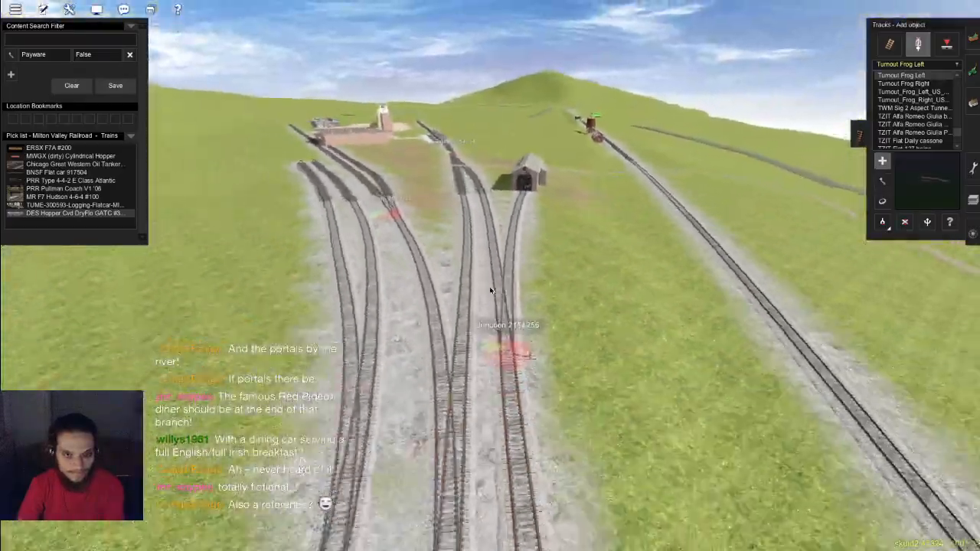
pyautogui.rightClick(481, 180)
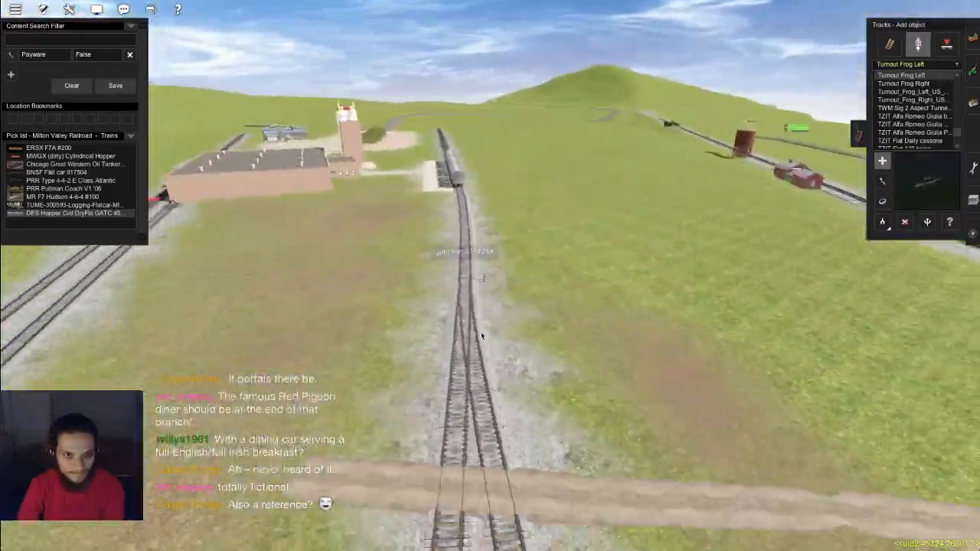
pyautogui.moveTo(474, 275); pyautogui.dragTo(501, 291, button='right')
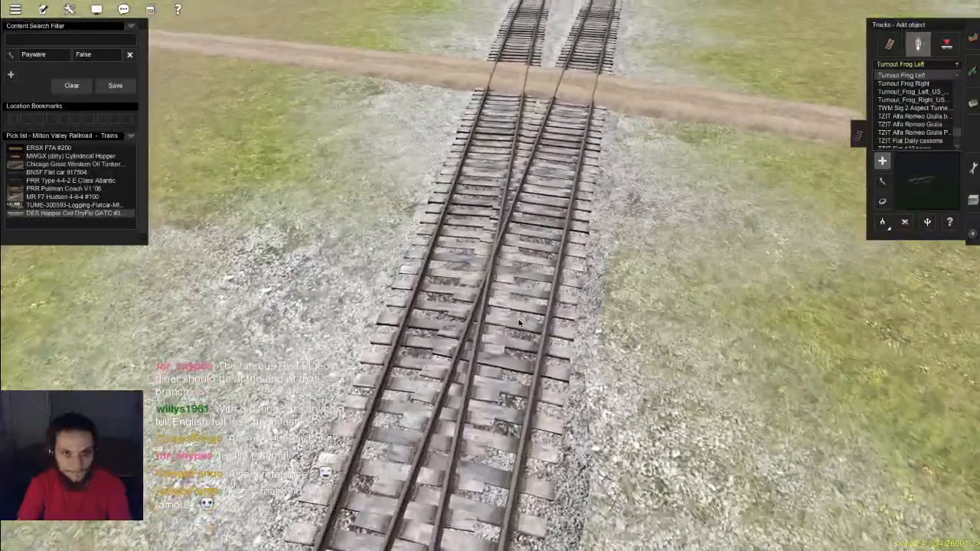
pyautogui.click(519, 329)
pyautogui.press('r')
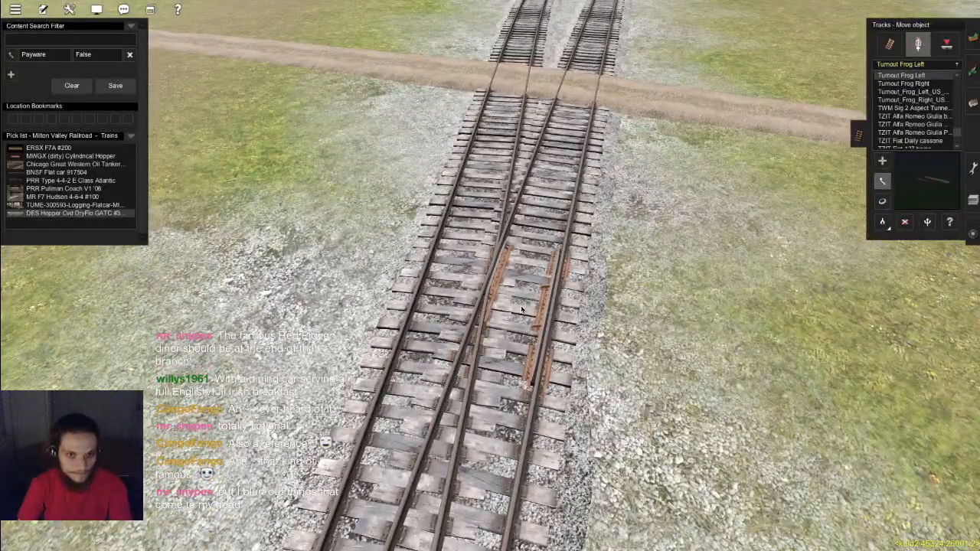
# Step: Add Turnout Frog Right to the left-hand track of the switch by the dirt road crossing, level with its partner
pyautogui.moveTo(486, 267); pyautogui.dragTo(465, 291, button='right')
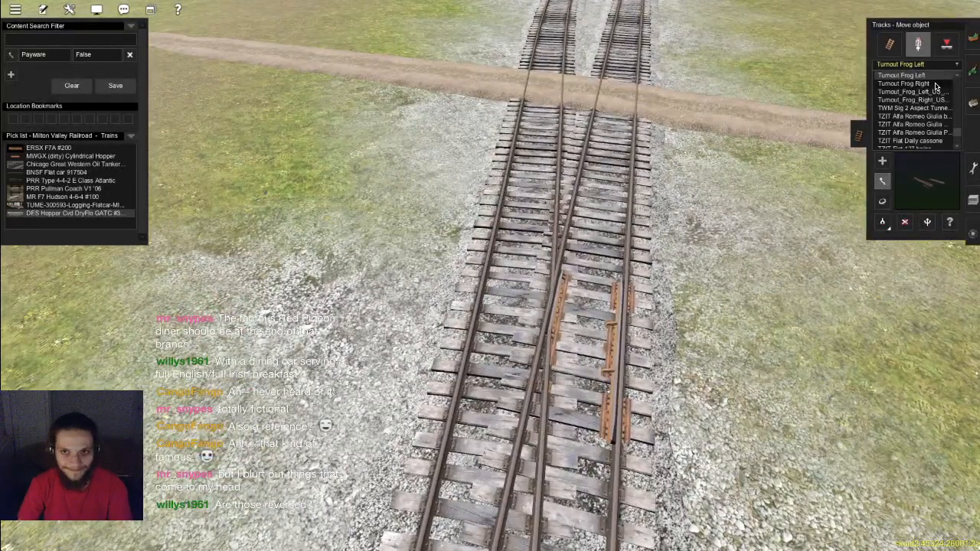
pyautogui.click(512, 367)
pyautogui.press('m')
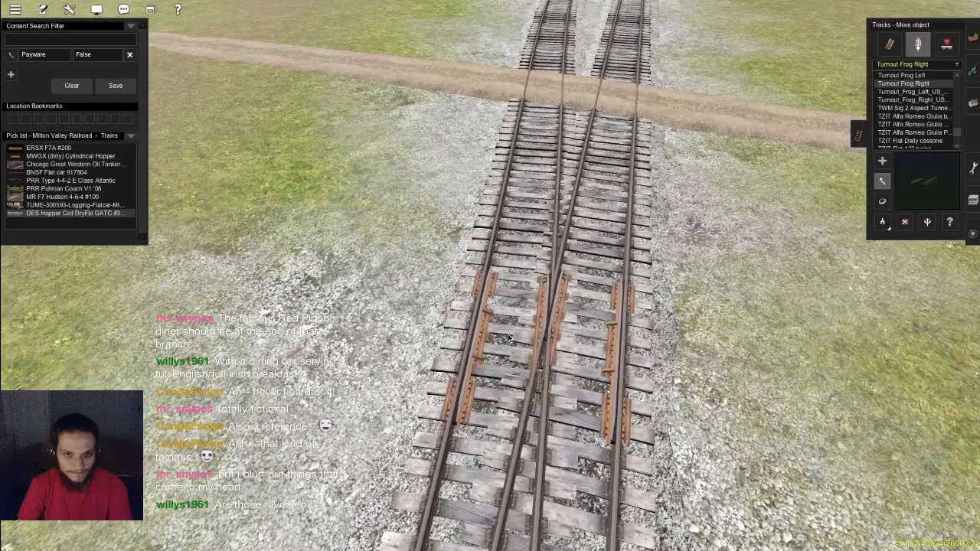
pyautogui.press('a')
# Step: Inspect the placed turnout frogs and the remaining switches throughout the rail yard
pyautogui.scroll(-10, 509, 336)
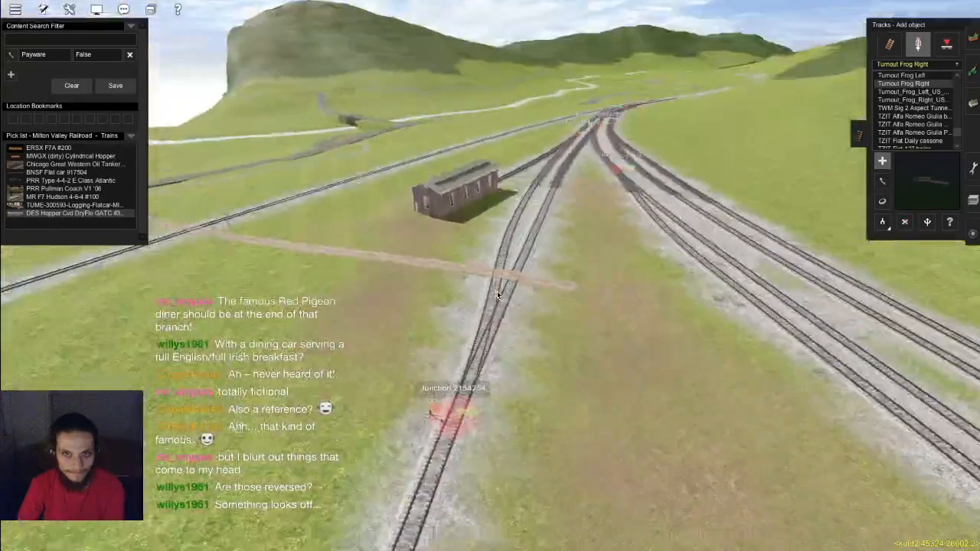
pyautogui.moveTo(510, 329); pyautogui.dragTo(491, 271, button='right')
pyautogui.scroll(5, 490, 272)
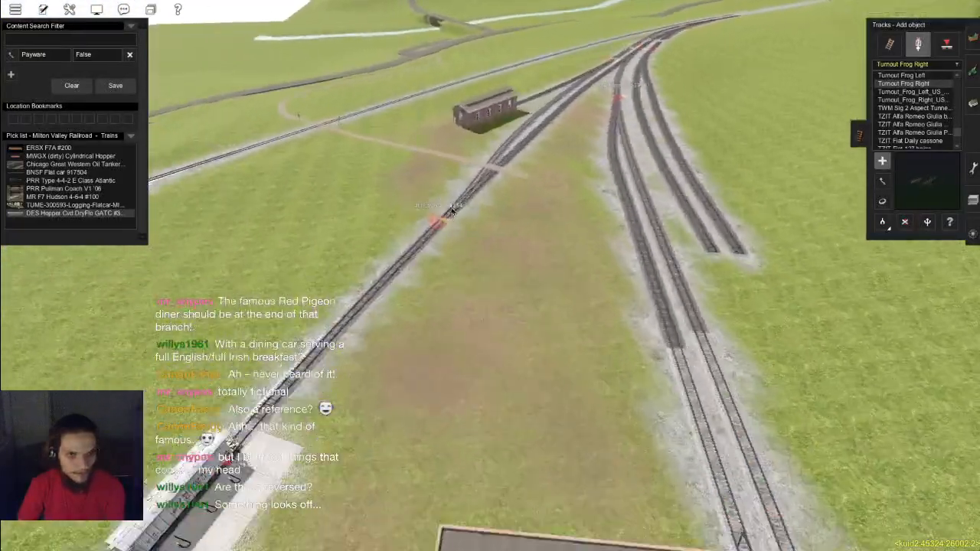
pyautogui.scroll(5, 473, 239)
pyautogui.moveTo(474, 239); pyautogui.dragTo(494, 290, button='right')
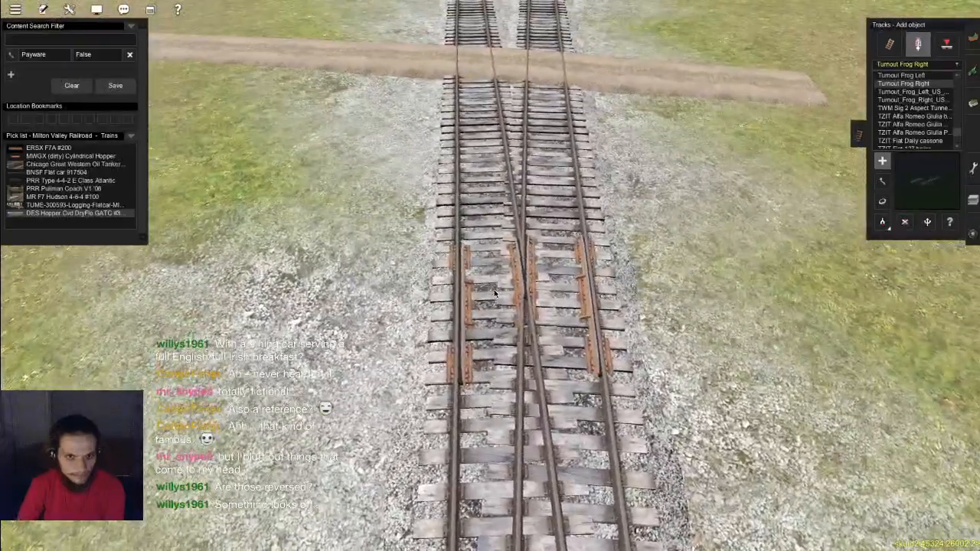
pyautogui.scroll(-3, 488, 260)
pyautogui.rightClick(484, 238)
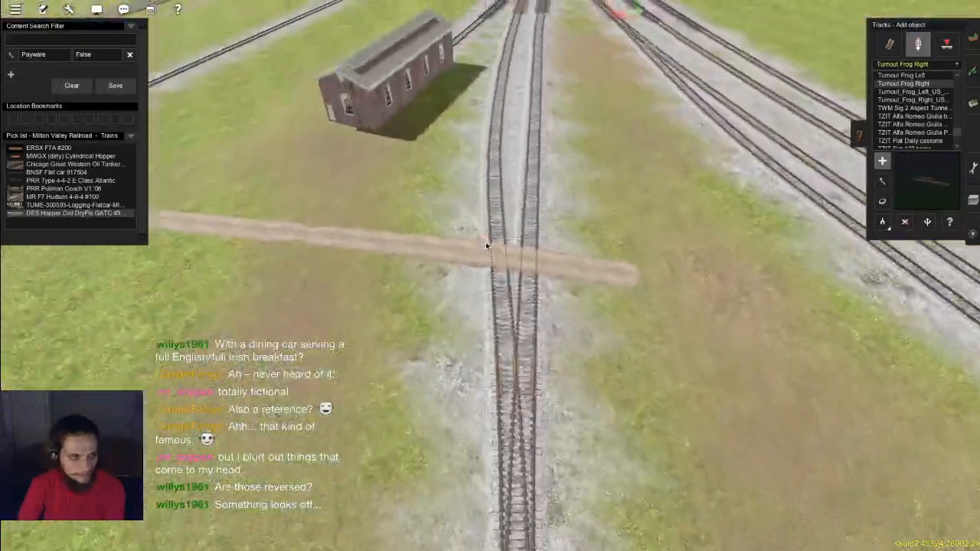
pyautogui.rightClick(510, 111)
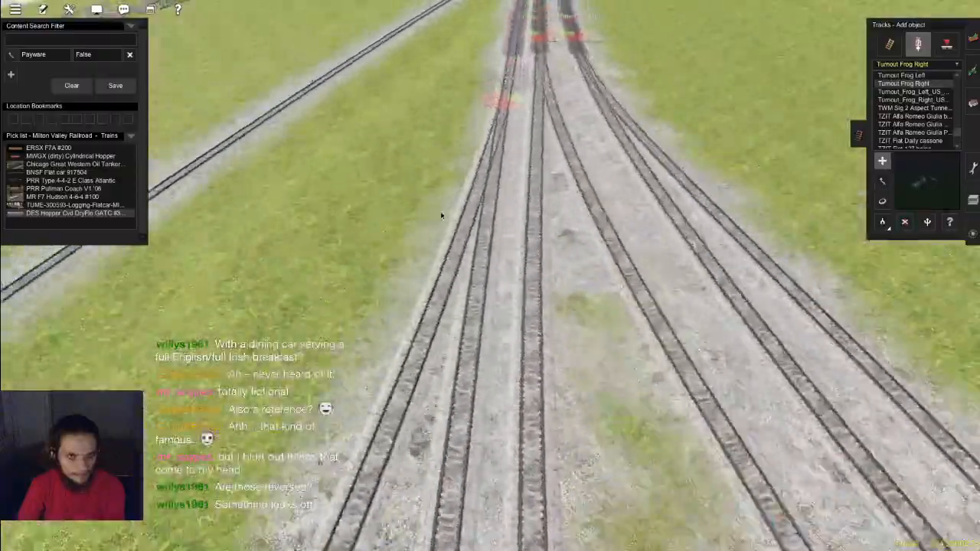
pyautogui.moveTo(444, 212); pyautogui.dragTo(486, 280, button='right')
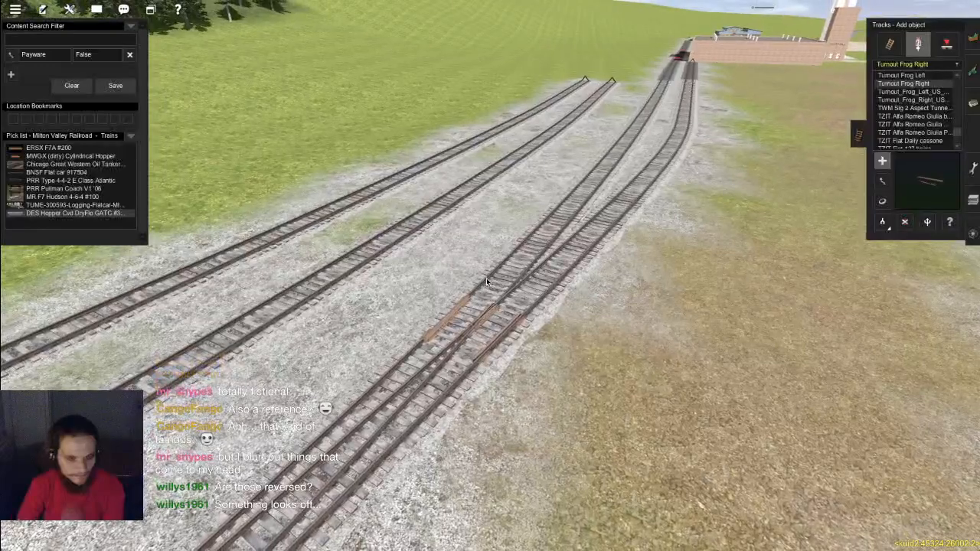
pyautogui.moveTo(489, 278); pyautogui.dragTo(702, 197, button='right')
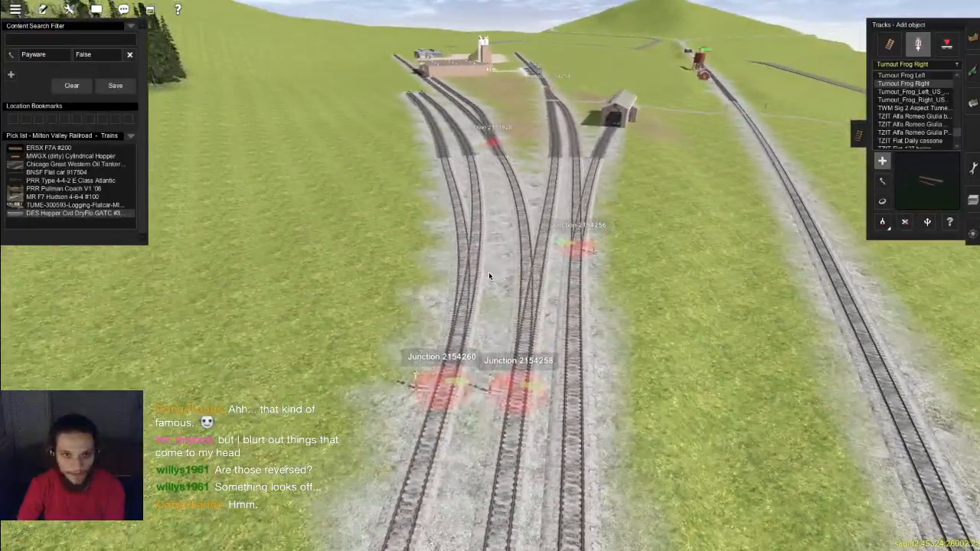
pyautogui.scroll(5, 489, 275)
pyautogui.moveTo(833, 186); pyautogui.dragTo(463, 210, button='right')
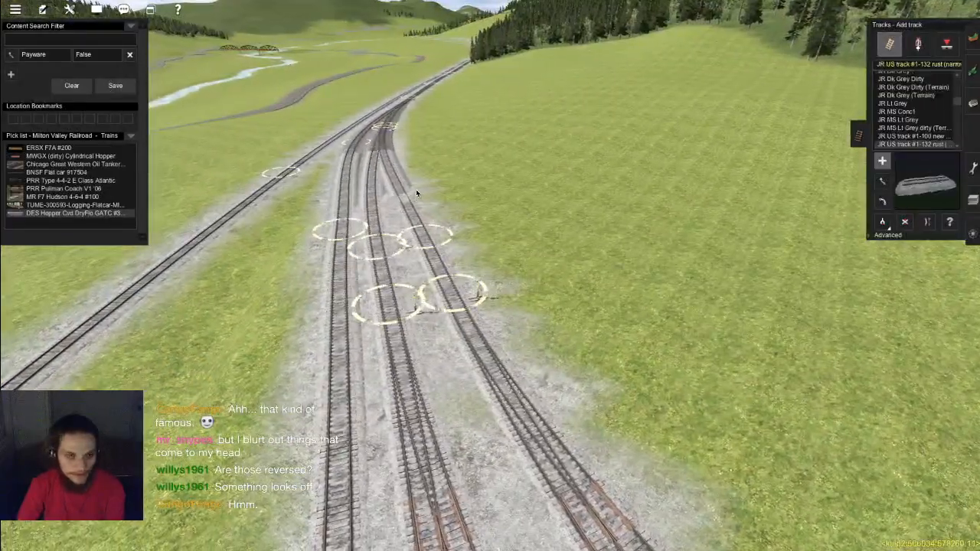
# Step: Locate the wooded curve between the yard and the lake on the route map and survey the main line there
pyautogui.press('m')
pyautogui.scroll(10, 516, 226)
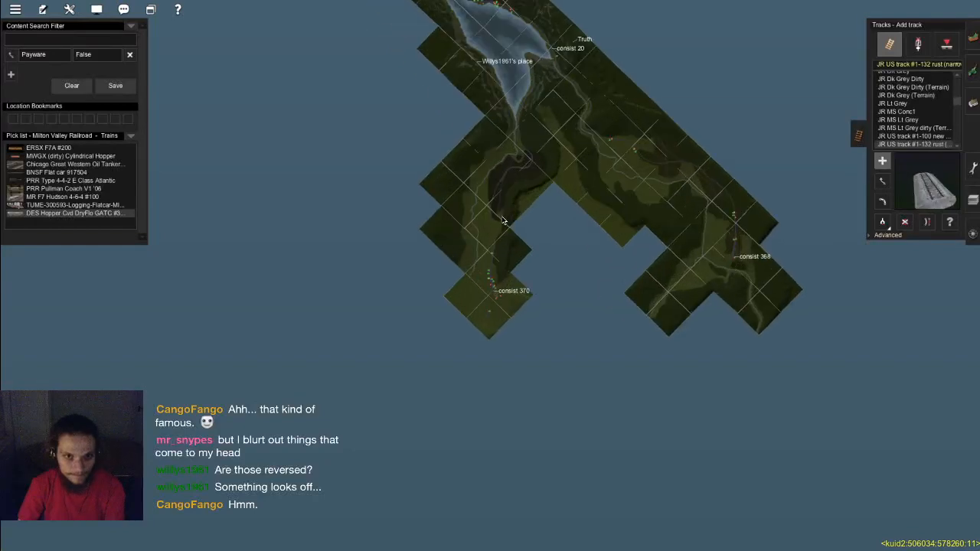
pyautogui.scroll(2, 498, 294)
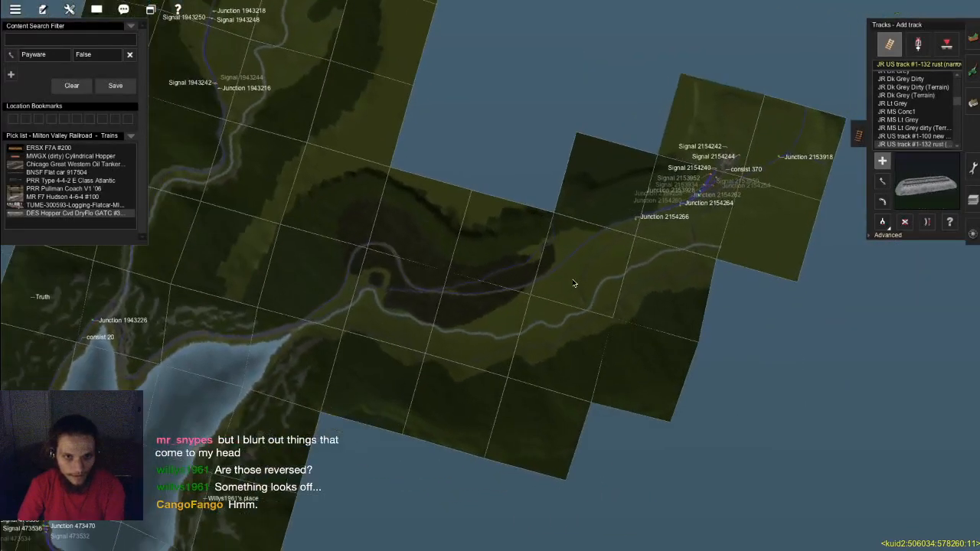
pyautogui.rightClick(446, 283)
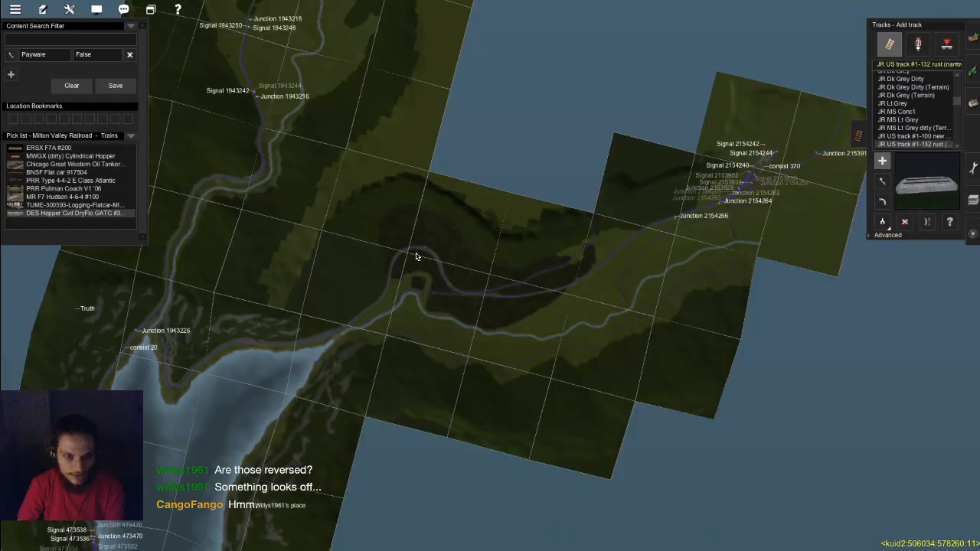
pyautogui.click(473, 262)
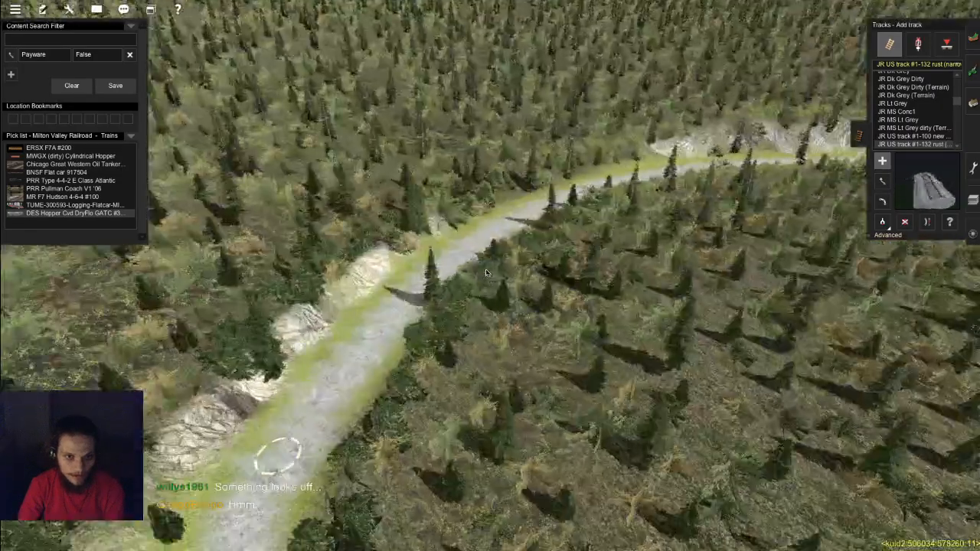
pyautogui.scroll(-5, 486, 273)
pyautogui.press('Left')
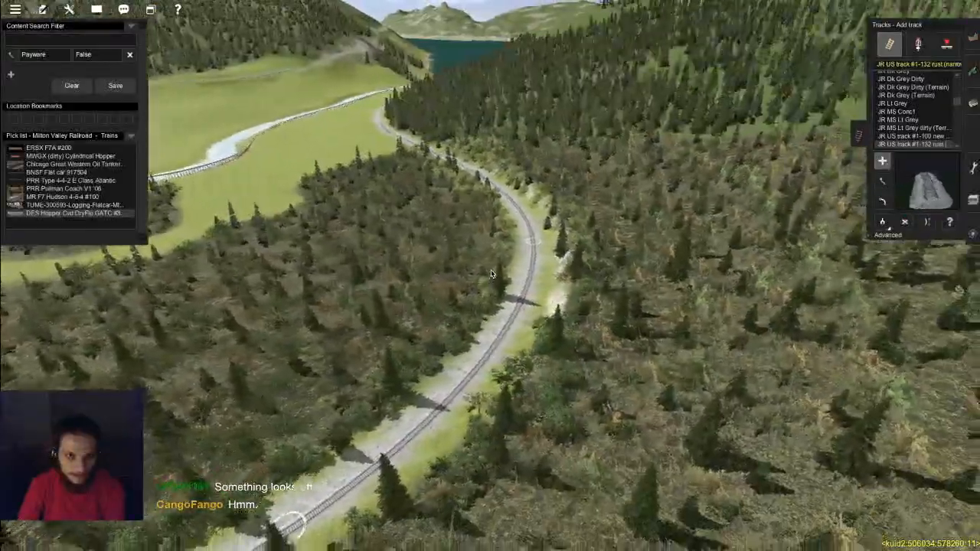
pyautogui.press('Left')
pyautogui.scroll(3, 522, 238)
pyautogui.press('Left')
pyautogui.rightClick(656, 413)
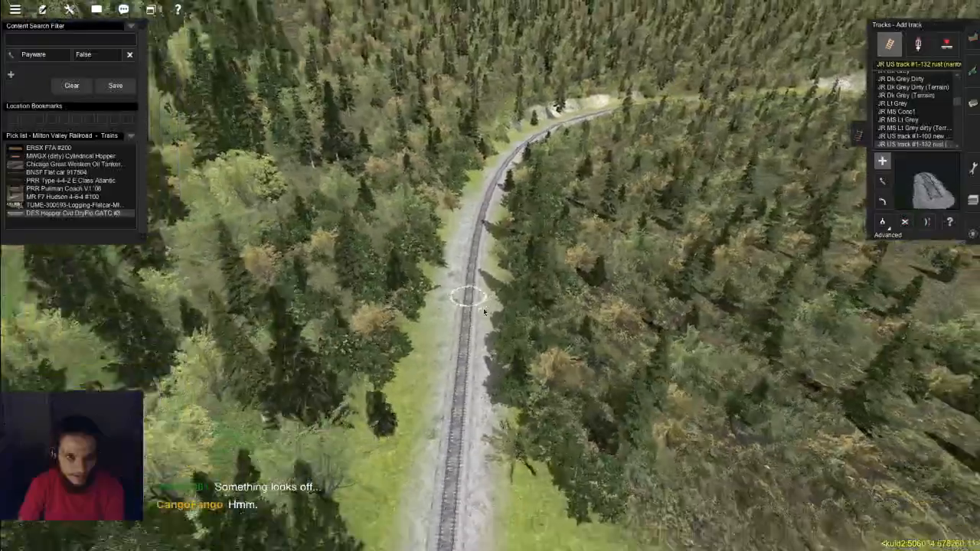
# Step: Branch a siding of JR US track #1-132 rust off the main line at the forest's edge and straighten its turnout
pyautogui.moveTo(483, 307); pyautogui.dragTo(505, 326, button='right')
pyautogui.click(505, 325)
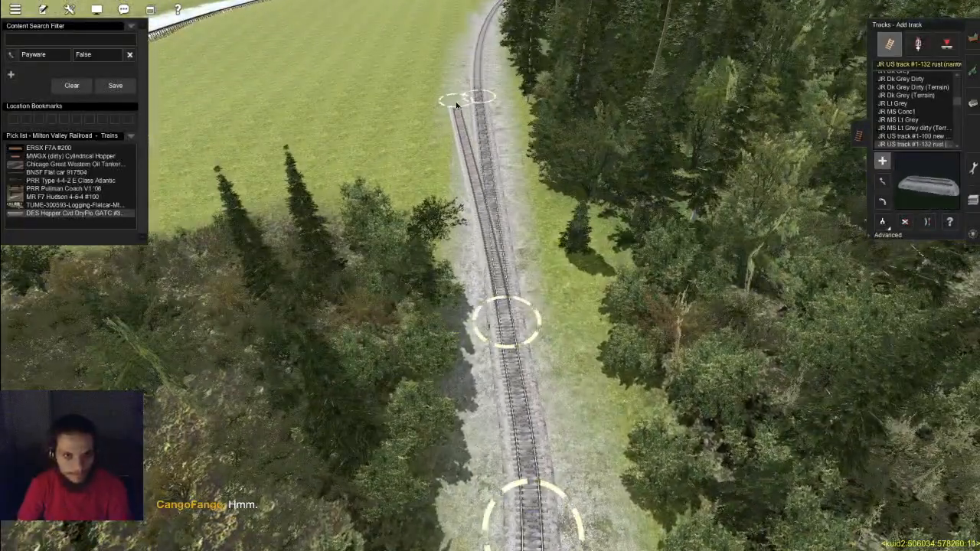
pyautogui.moveTo(465, 102)
pyautogui.mouseDown(button='right')
pyautogui.moveTo(494, 285)
pyautogui.moveTo(501, 472)
pyautogui.moveTo(522, 389)
pyautogui.mouseUp(button='right')
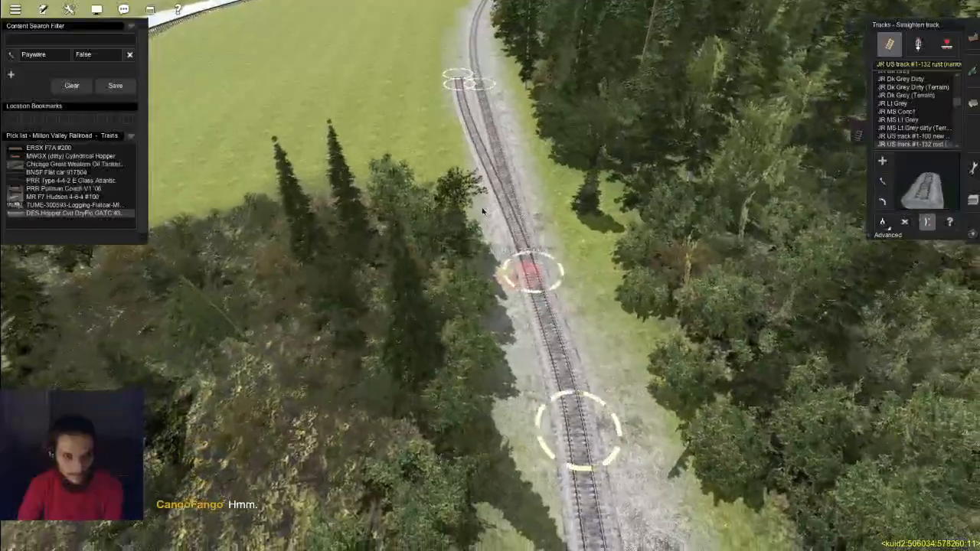
# Step: Extend the siding alongside the main line through the meadow, ending just before the cluster of trees by the river
pyautogui.moveTo(482, 212); pyautogui.dragTo(491, 297, button='right')
pyautogui.moveTo(481, 202); pyautogui.dragTo(499, 356, button='right')
pyautogui.moveTo(499, 356); pyautogui.dragTo(528, 346)
pyautogui.moveTo(522, 347); pyautogui.dragTo(427, 369, button='right')
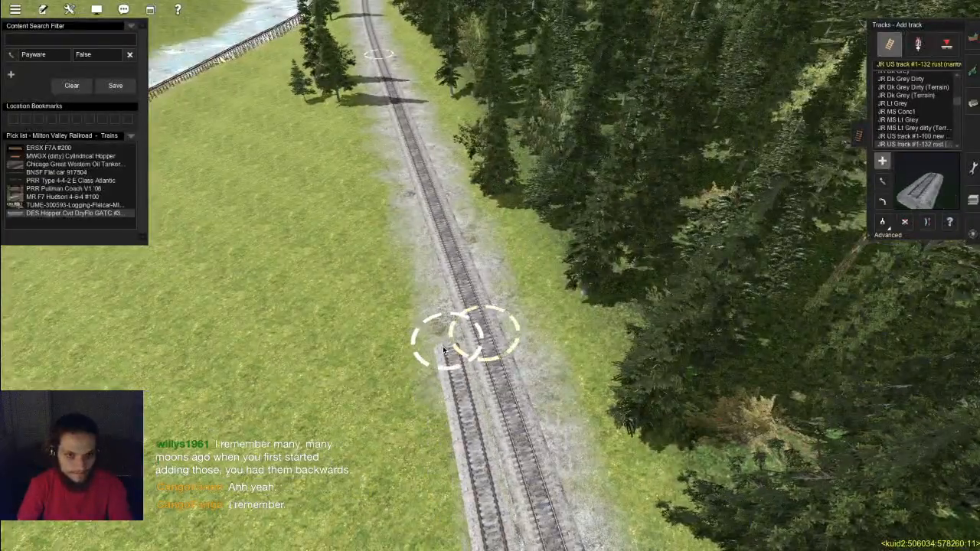
pyautogui.moveTo(443, 347); pyautogui.dragTo(476, 198)
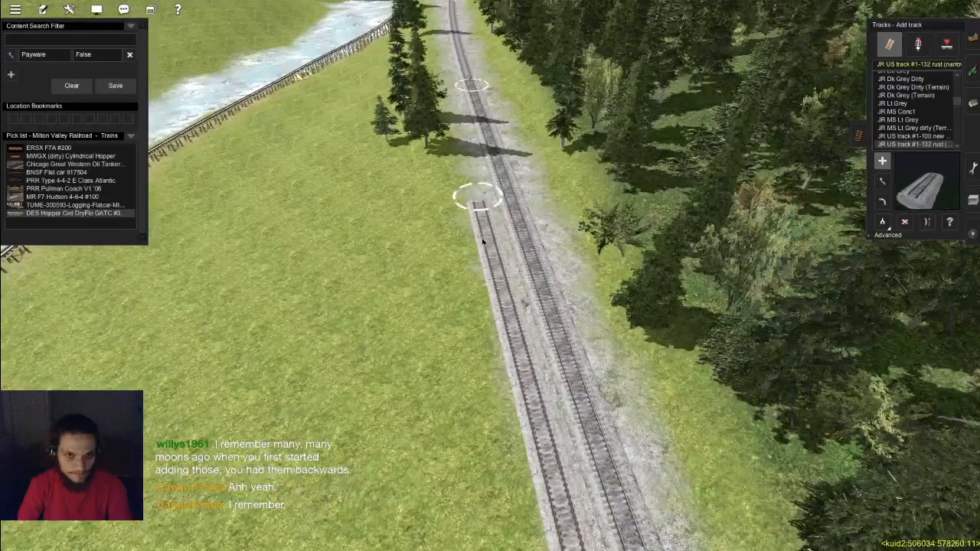
pyautogui.press('s')
pyautogui.rightClick(479, 201)
# Step: Try to join the siding's far end to the main line beside the cluster of trees and straighten the junction
pyautogui.press('a')
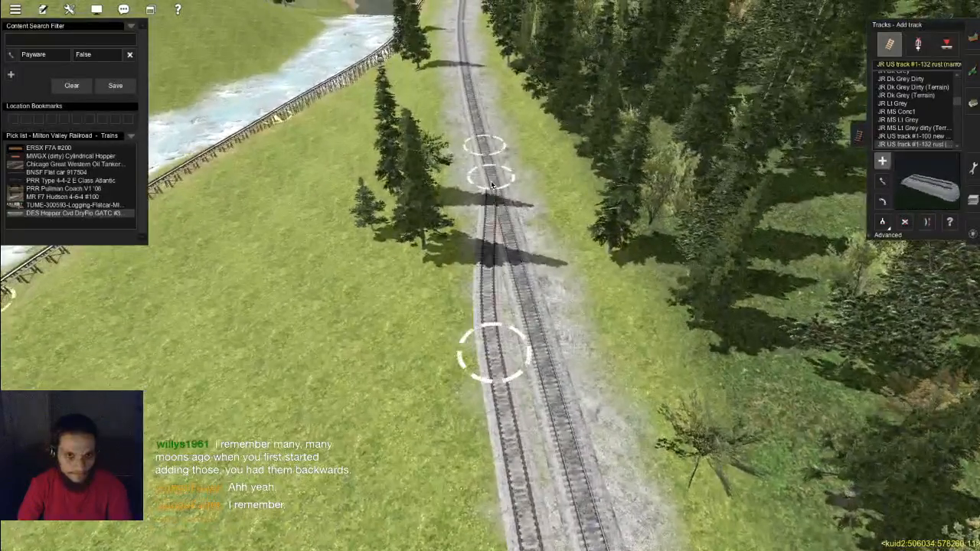
pyautogui.scroll(5, 491, 185)
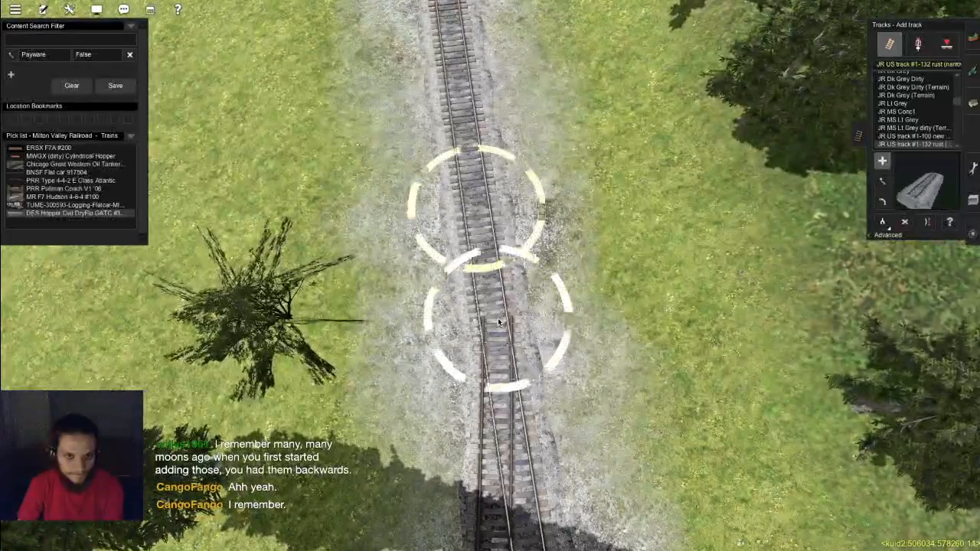
pyautogui.press('s')
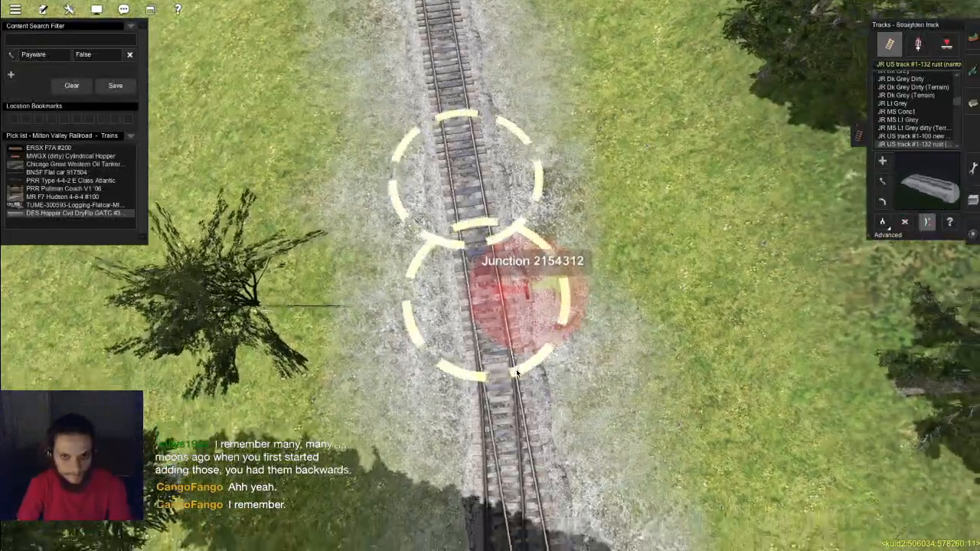
# Step: Try shifting the siding's last spline point back along the track, away from the junction, for a gentler connecting curve
pyautogui.scroll(-5, 516, 369)
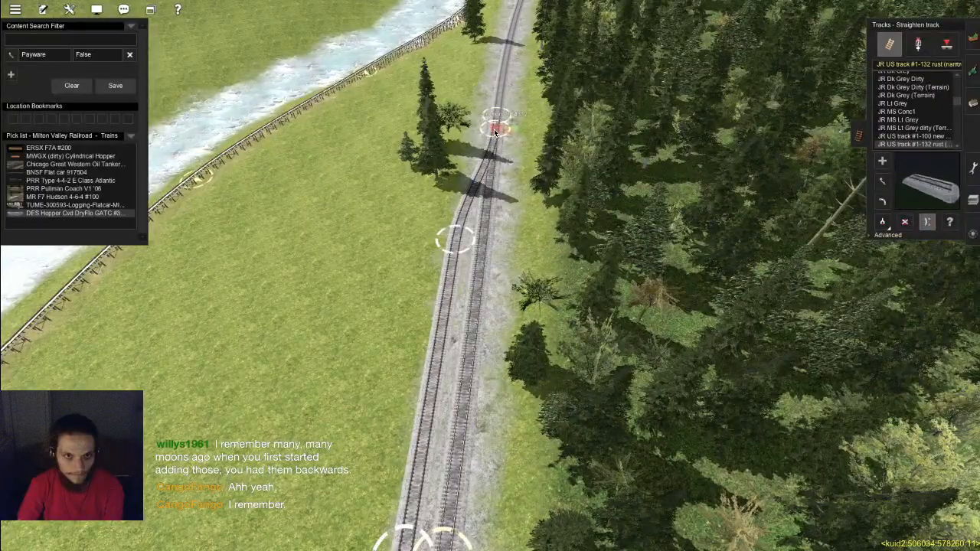
pyautogui.scroll(5, 494, 210)
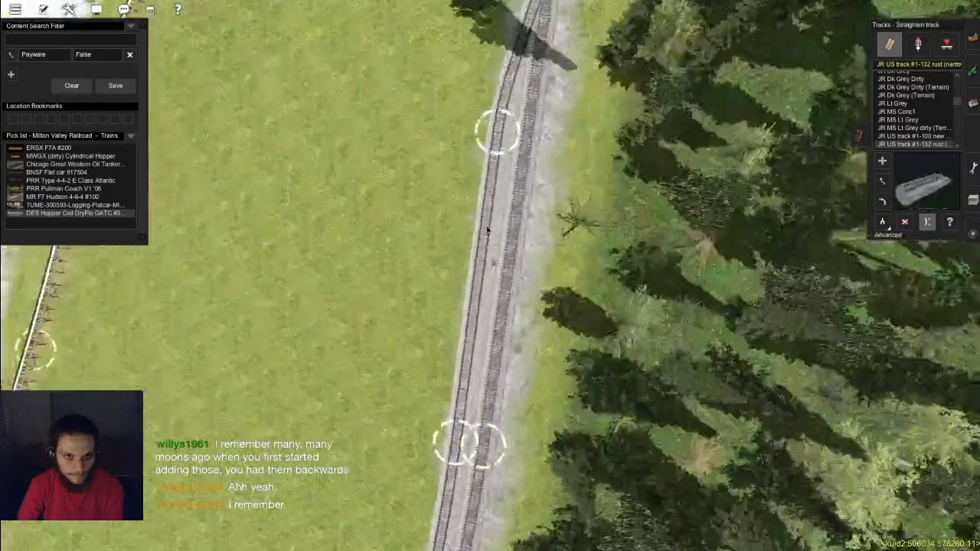
pyautogui.moveTo(487, 229); pyautogui.dragTo(524, 285, button='right')
pyautogui.press('m')
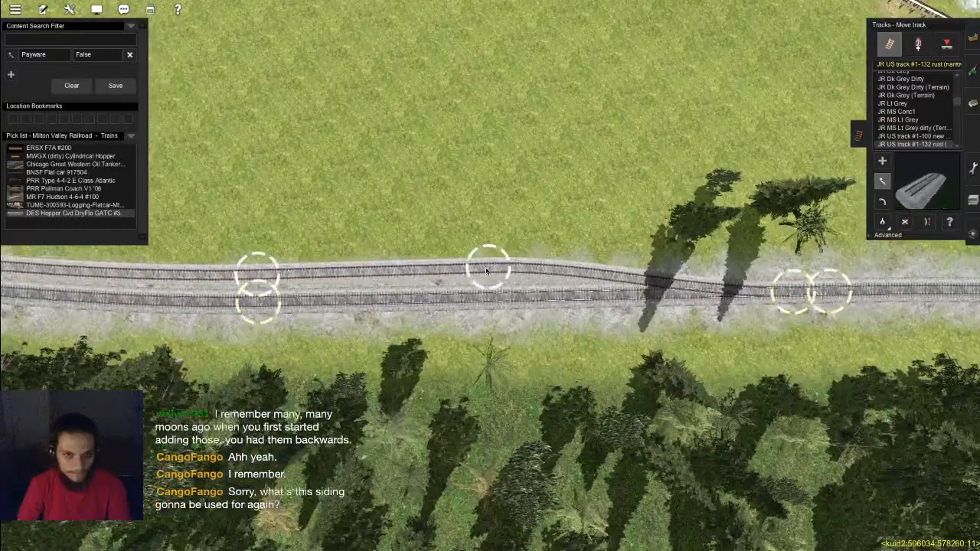
pyautogui.moveTo(435, 274); pyautogui.dragTo(431, 274)
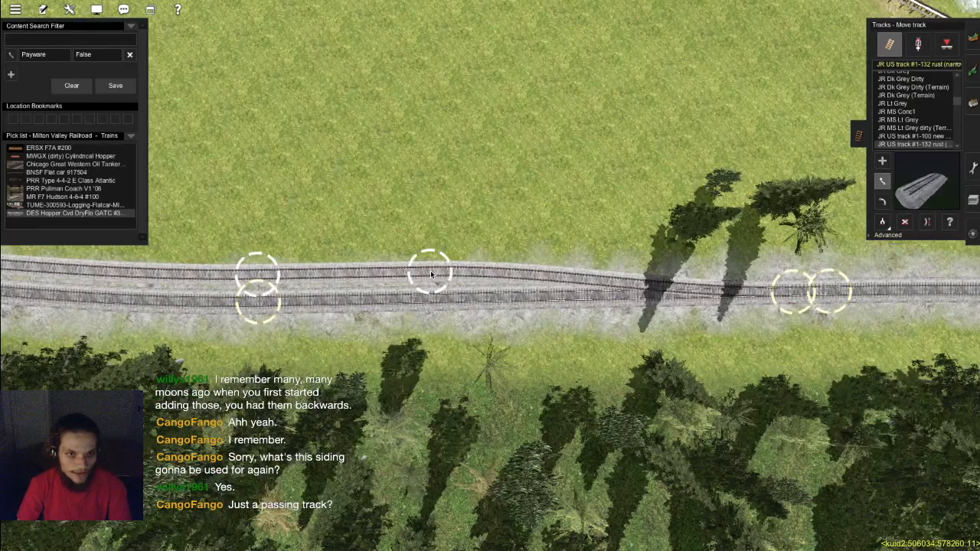
# Step: Review the passing siding's length and position along the line and on the route map
pyautogui.moveTo(450, 278); pyautogui.dragTo(567, 65, button='right')
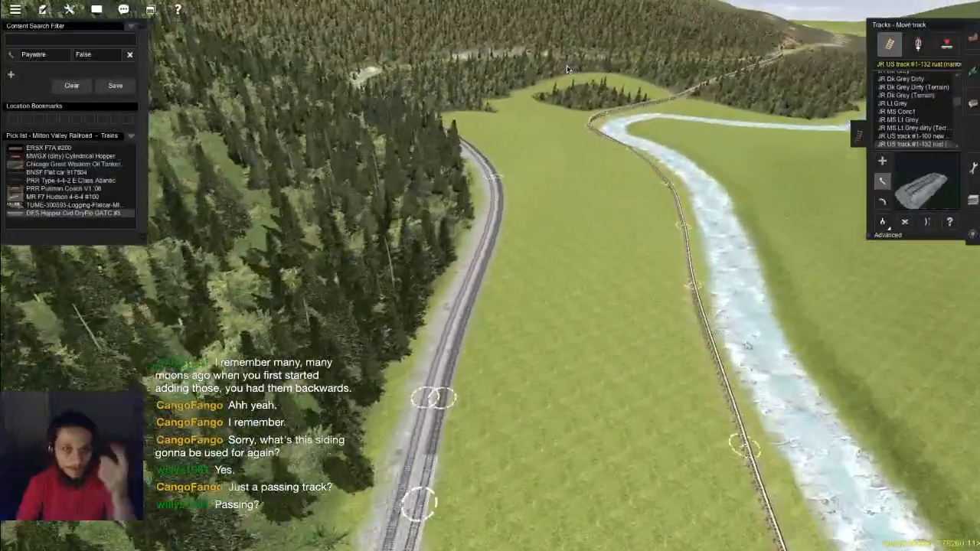
pyautogui.press('m')
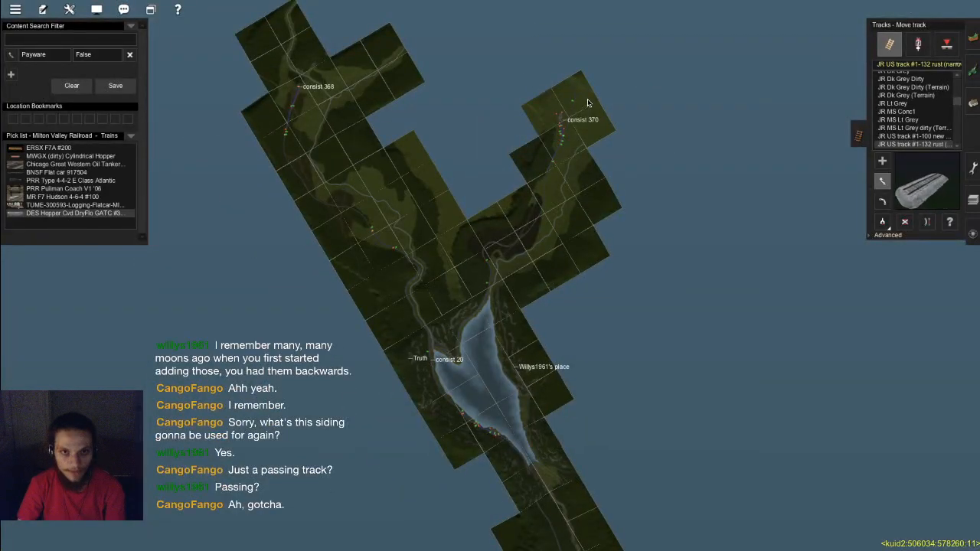
pyautogui.scroll(3, 560, 154)
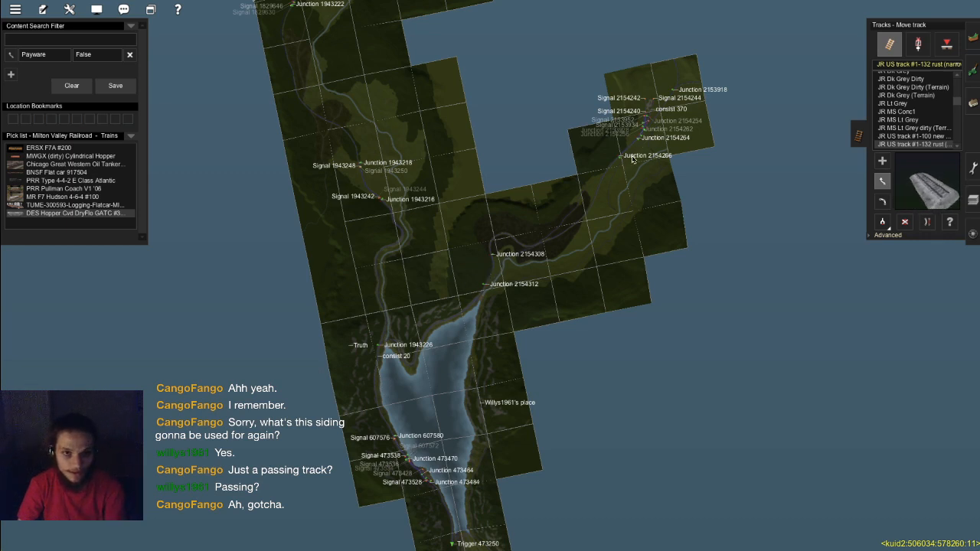
pyautogui.click(529, 334)
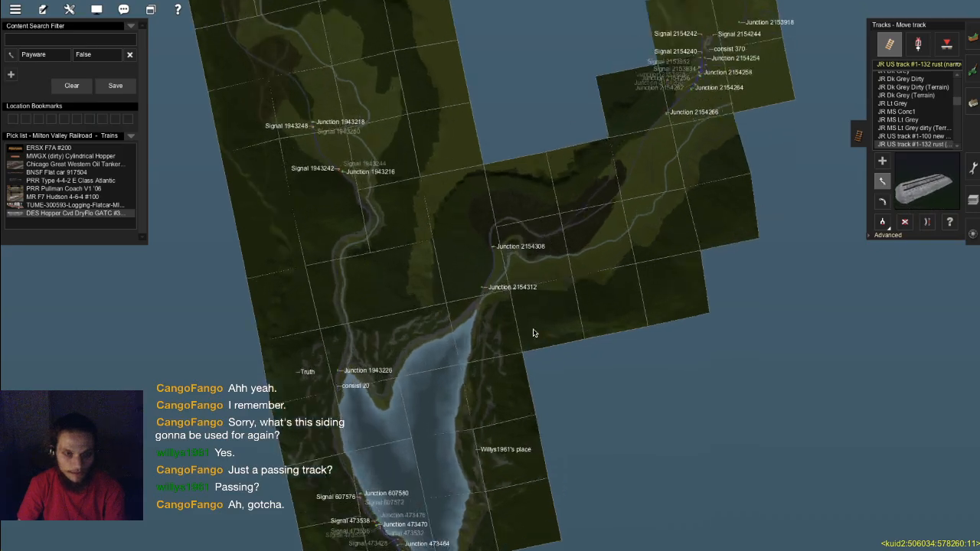
pyautogui.scroll(5, 499, 258)
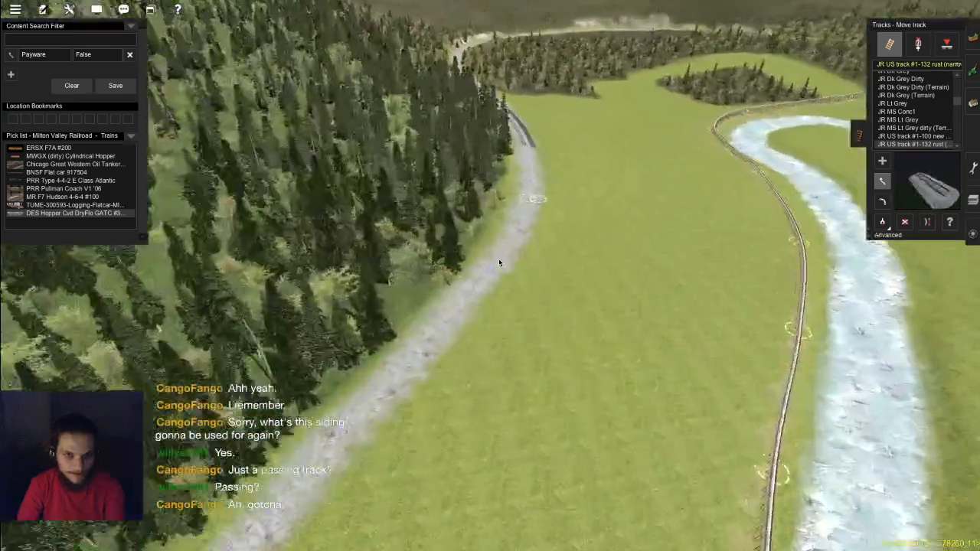
pyautogui.scroll(-5, 494, 277)
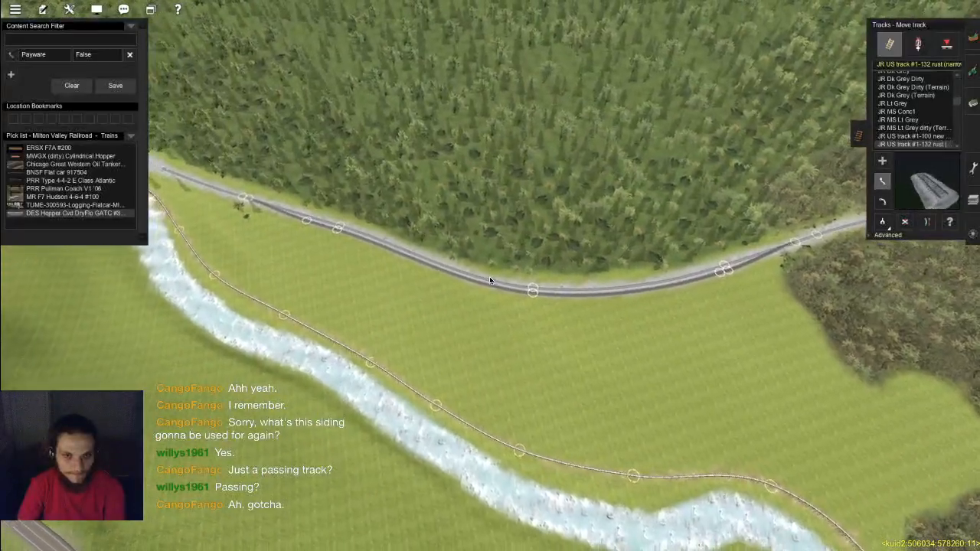
# Step: Undo the connection between the siding's far end and the main line by the cluster of trees
pyautogui.moveTo(489, 276); pyautogui.dragTo(499, 317, button='right')
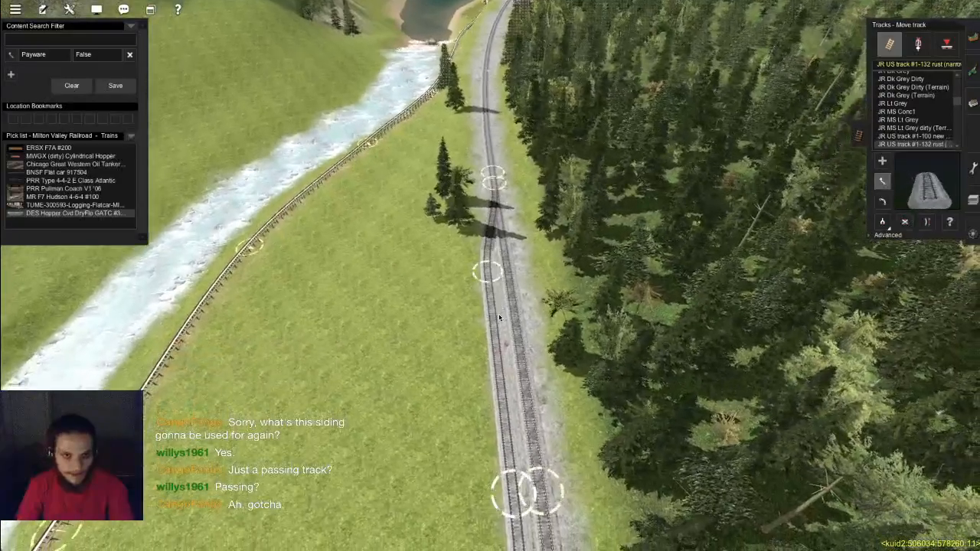
pyautogui.rightClick(484, 238)
pyautogui.hotkey('ctrl', 'z')
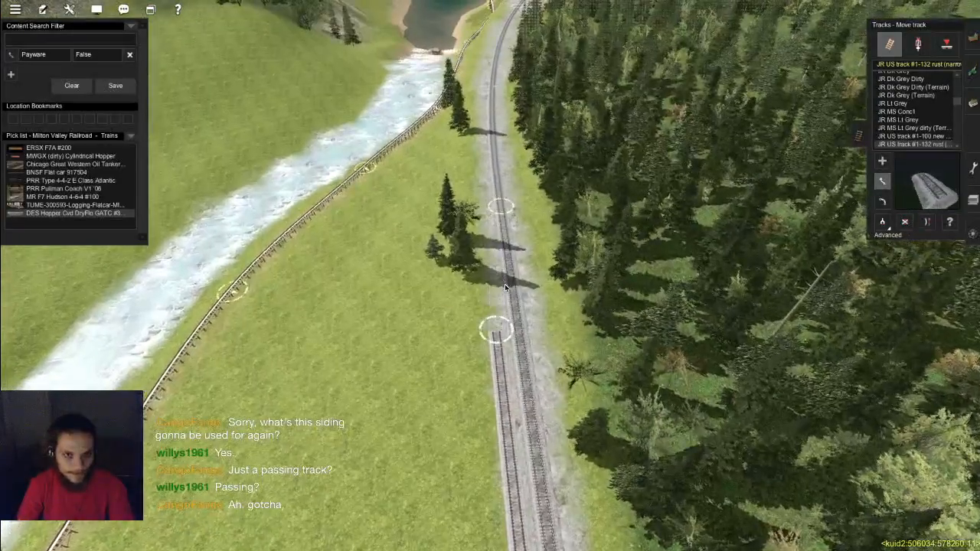
# Step: Try nudging the siding's loose end beside the cluster of trees, and undo the last track change
pyautogui.moveTo(486, 212); pyautogui.dragTo(483, 207)
pyautogui.rightClick(483, 209)
pyautogui.rightClick(521, 350)
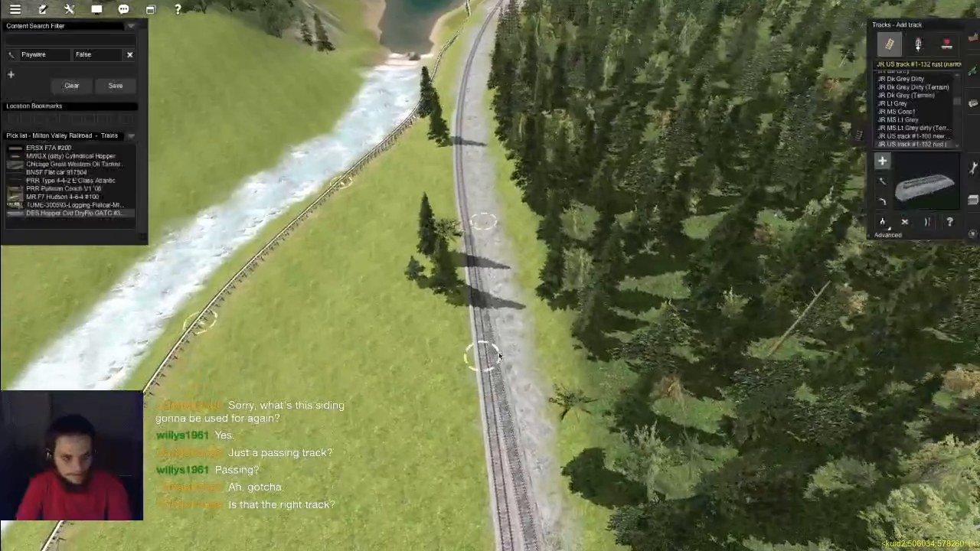
pyautogui.hotkey('ctrl', 'z')
pyautogui.rightClick(498, 367)
pyautogui.scroll(4, 470, 270)
pyautogui.rightClick(482, 199)
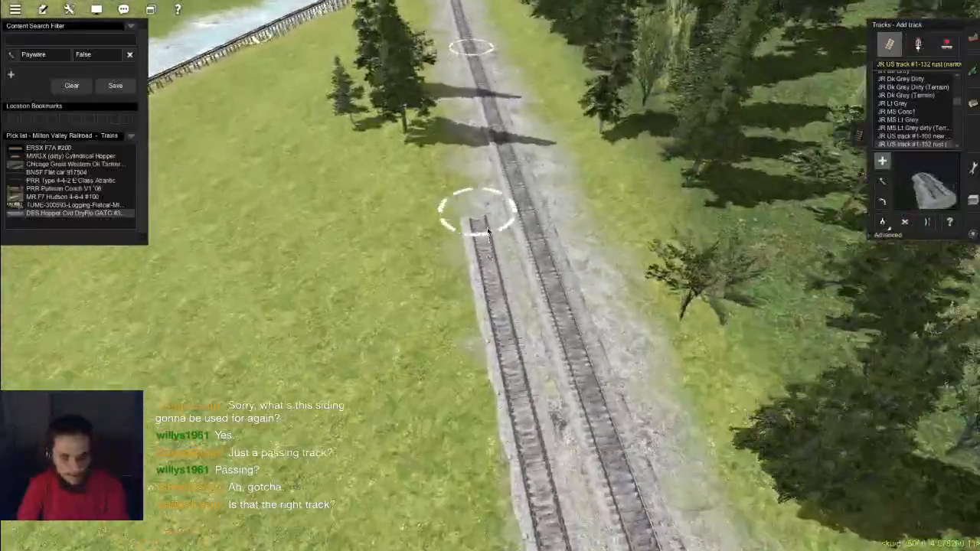
# Step: Extend the siding's far end to the rocky lakeside embankment, and join it to the main line with straightened track
pyautogui.press('m')
pyautogui.moveTo(489, 275)
pyautogui.mouseDown()
pyautogui.moveTo(471, 164)
pyautogui.moveTo(464, 196)
pyautogui.moveTo(488, 258)
pyautogui.moveTo(531, 252)
pyautogui.moveTo(506, 196)
pyautogui.moveTo(499, 267)
pyautogui.moveTo(472, 129)
pyautogui.moveTo(459, 132)
pyautogui.moveTo(499, 266)
pyautogui.moveTo(480, 313)
pyautogui.moveTo(460, 153)
pyautogui.moveTo(513, 268)
pyautogui.moveTo(491, 295)
pyautogui.moveTo(487, 371)
pyautogui.moveTo(494, 337)
pyautogui.moveTo(498, 348)
pyautogui.moveTo(491, 329)
pyautogui.mouseUp()
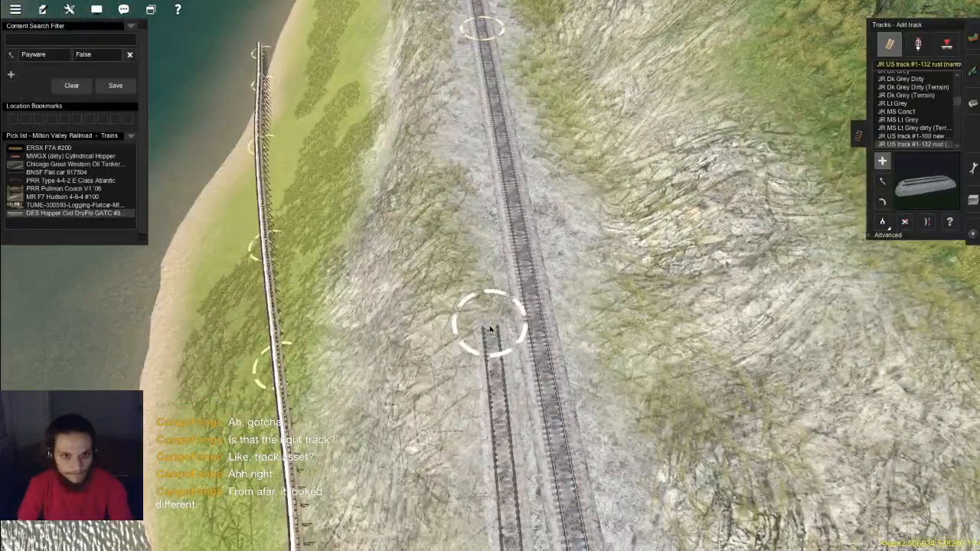
pyautogui.moveTo(488, 260); pyautogui.dragTo(496, 332)
pyautogui.scroll(-5, 496, 331)
pyautogui.press('s')
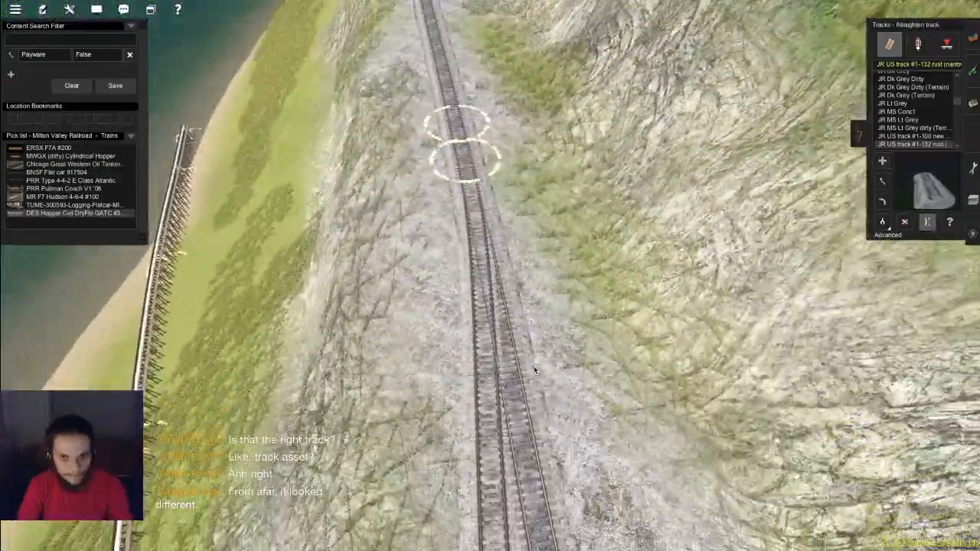
pyautogui.scroll(-4, 532, 395)
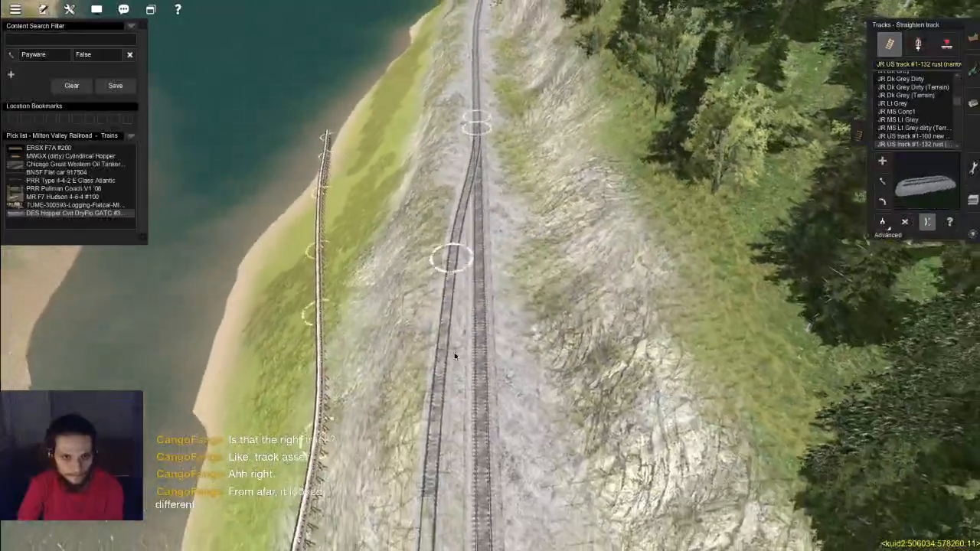
# Step: Inspect the siding's alignment and rail height from track level, both back toward the trees and ahead to the lakeside junction
pyautogui.moveTo(448, 355); pyautogui.dragTo(449, 276, button='right')
pyautogui.scroll(3, 472, 292)
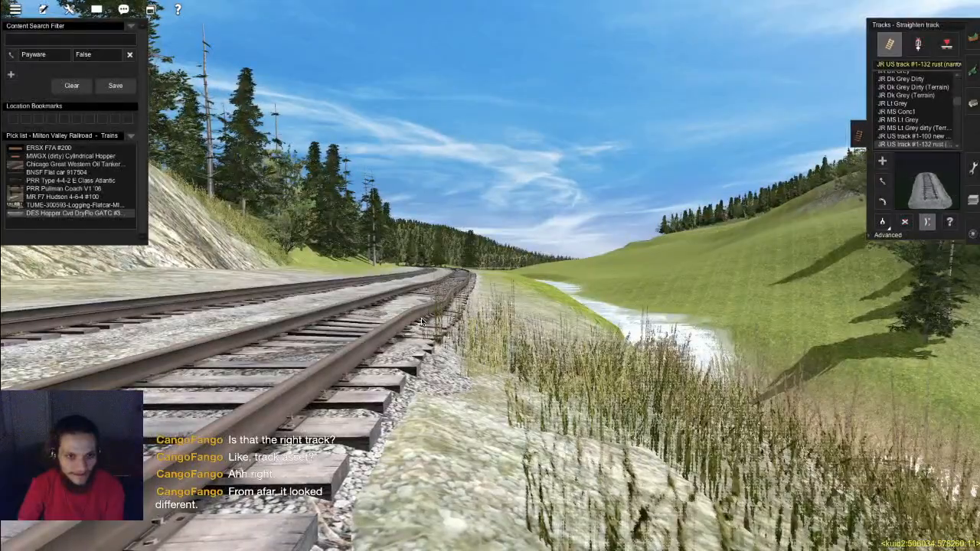
pyautogui.press('Left')
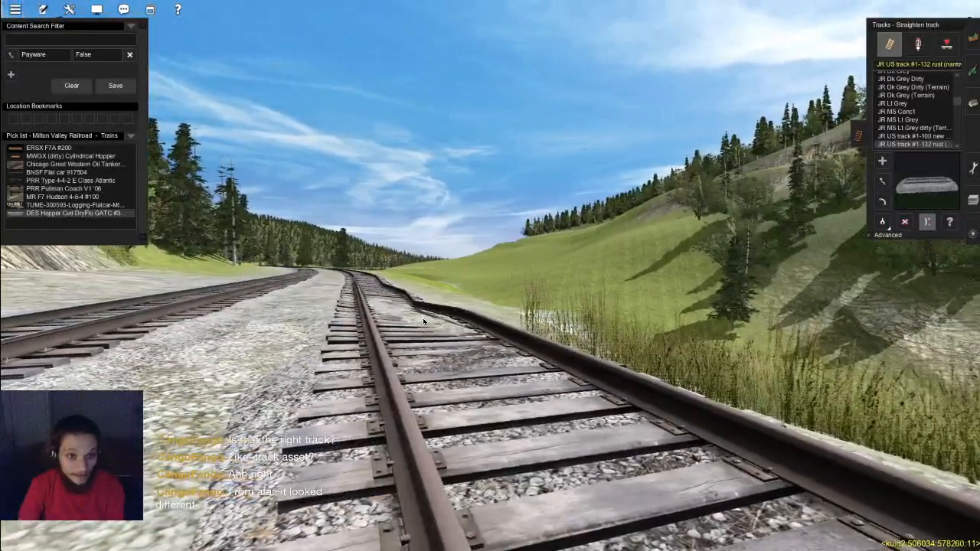
pyautogui.scroll(-3, 430, 331)
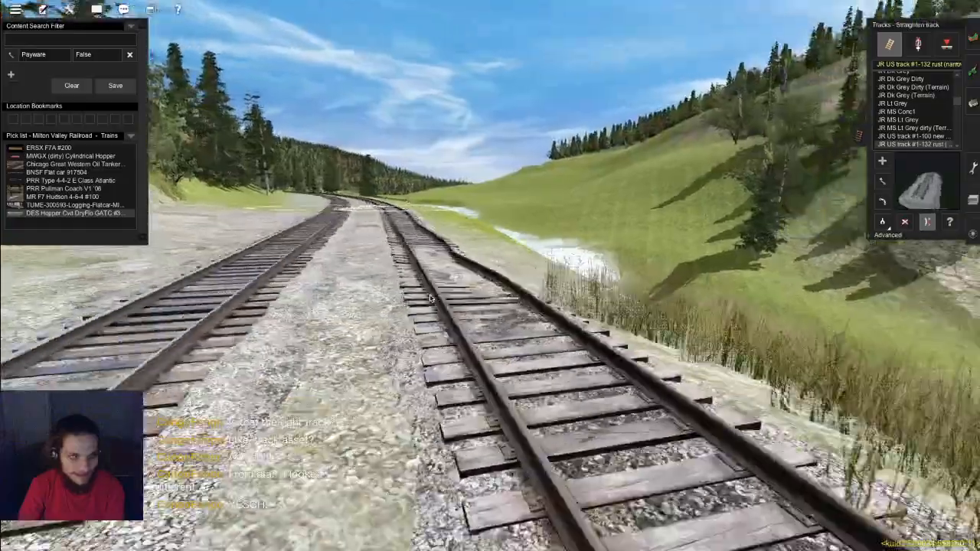
pyautogui.moveTo(430, 298); pyautogui.dragTo(588, 281, button='right')
pyautogui.press('Left')
pyautogui.press('Right')
pyautogui.scroll(-5, 503, 240)
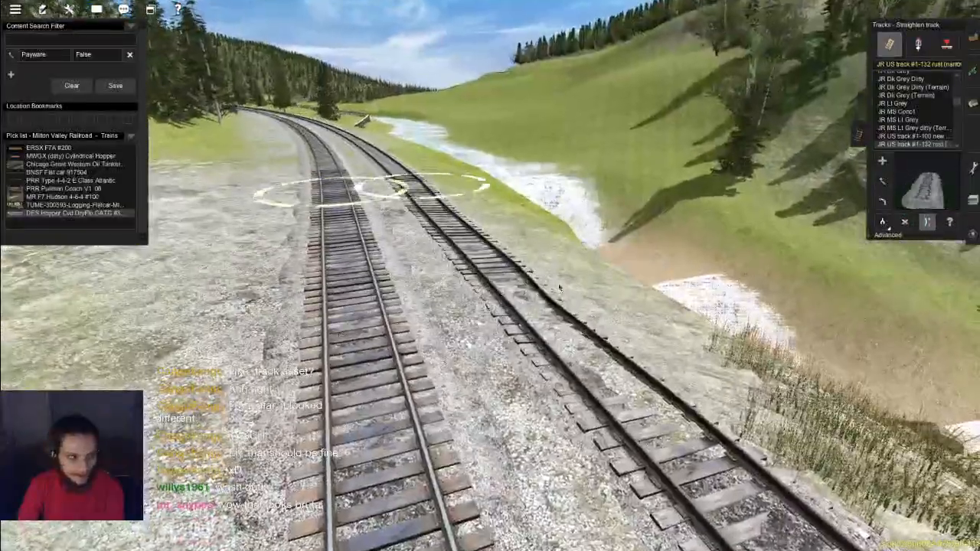
pyautogui.scroll(-2, 587, 281)
pyautogui.press('Left')
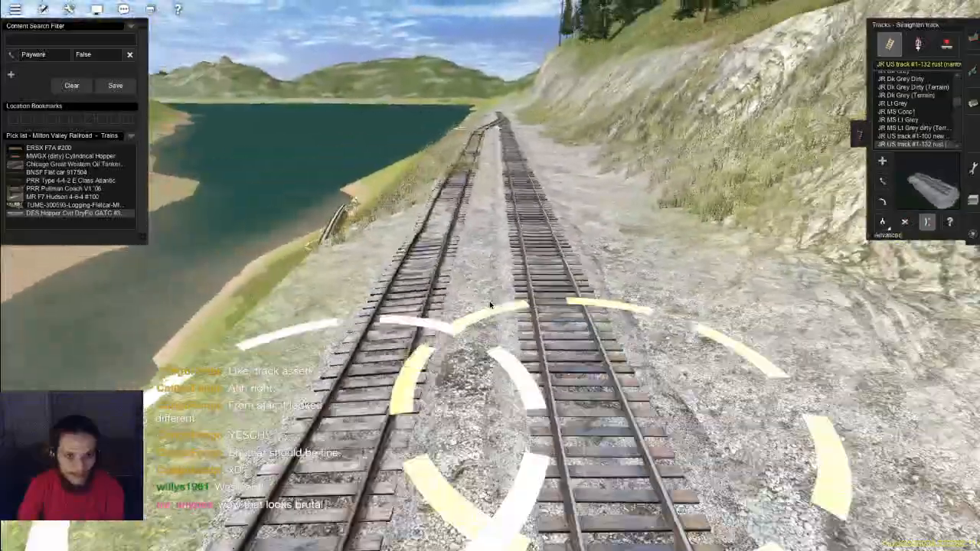
pyautogui.scroll(2, 490, 305)
pyautogui.moveTo(461, 309); pyautogui.dragTo(498, 294, button='right')
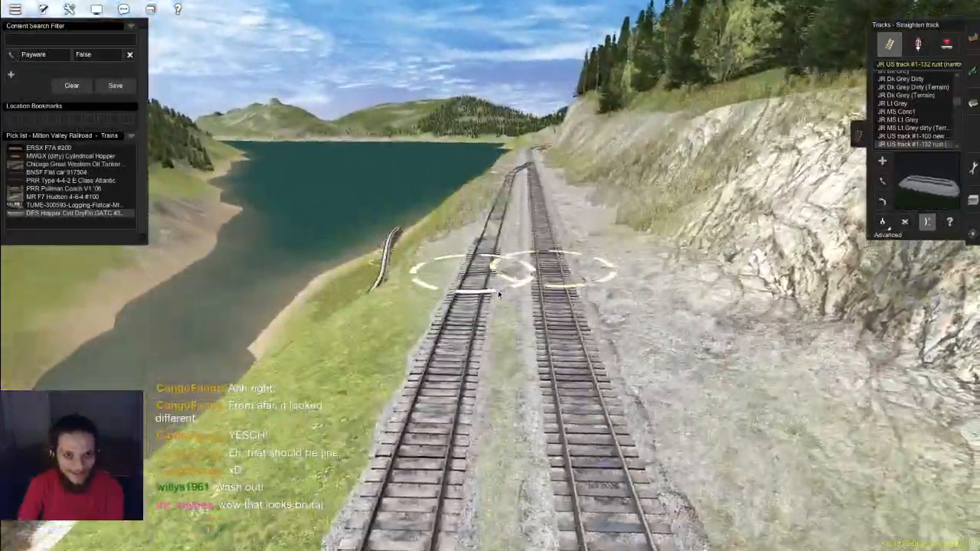
pyautogui.press('Right')
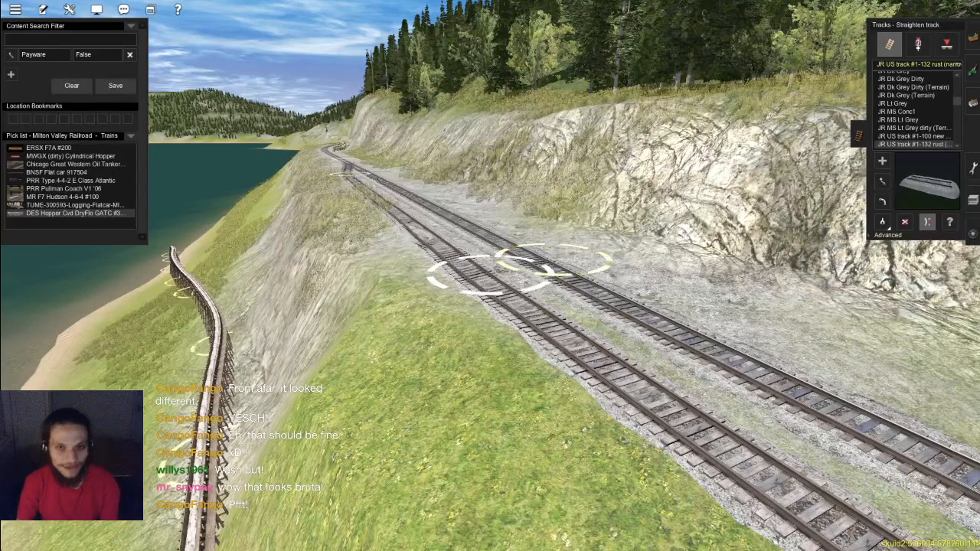
pyautogui.press('Left')
pyautogui.press('Up')
# Step: Flatten the ground beside the siding's lakeside stretch with the Plateau terrain tool at a height of 231.71
pyautogui.click(887, 235)
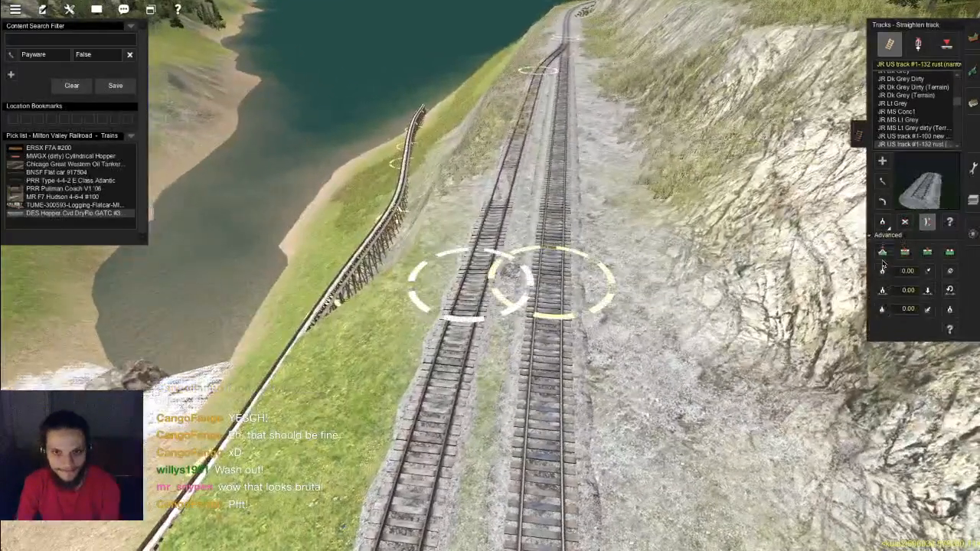
pyautogui.click(968, 38)
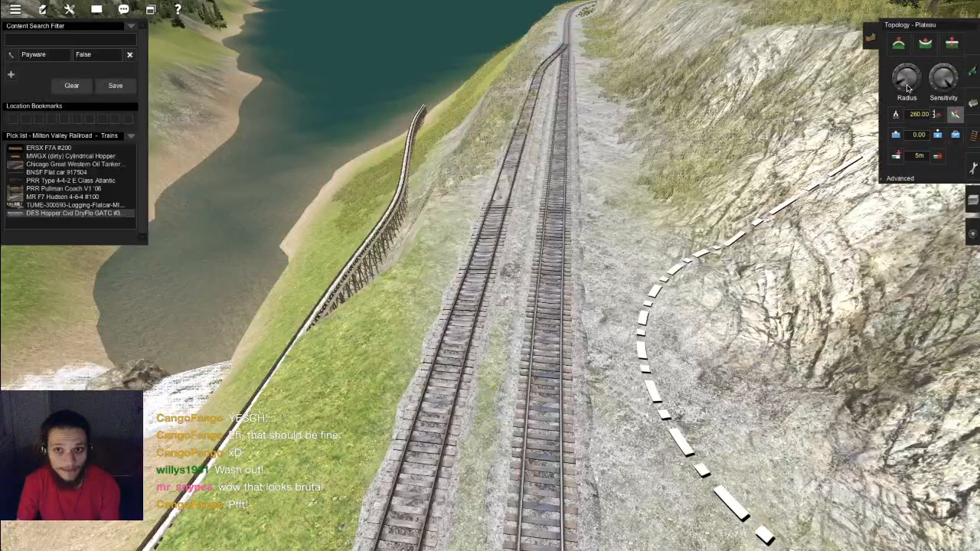
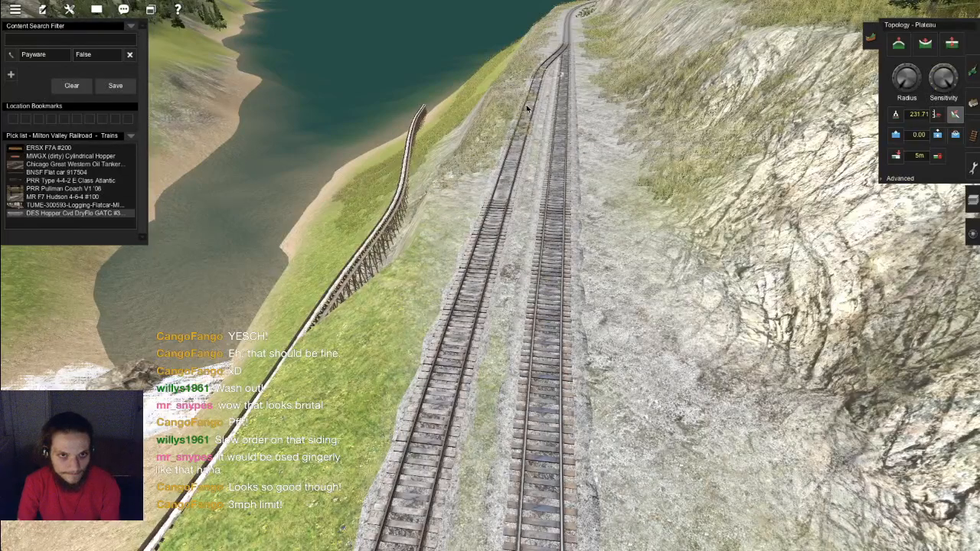
pyautogui.scroll(10, 517, 114)
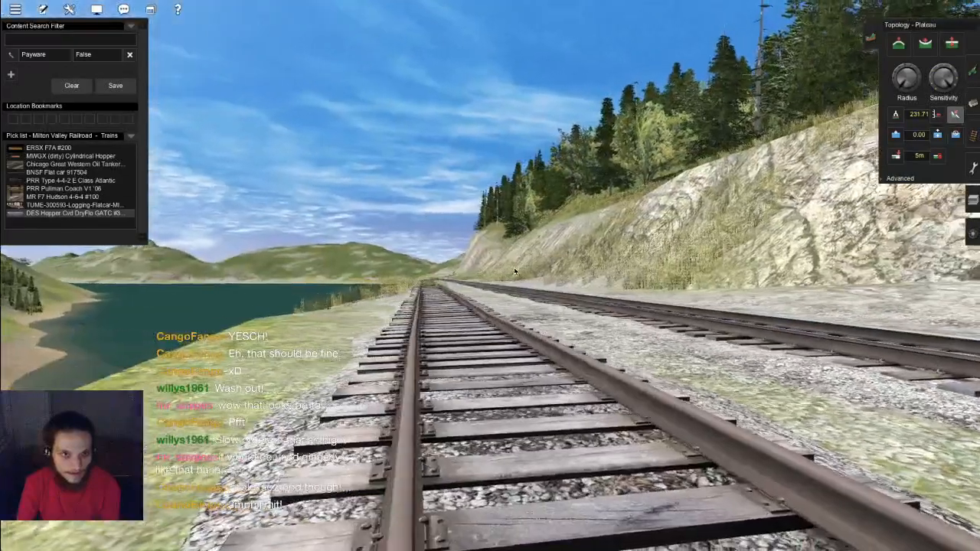
pyautogui.press('Up')
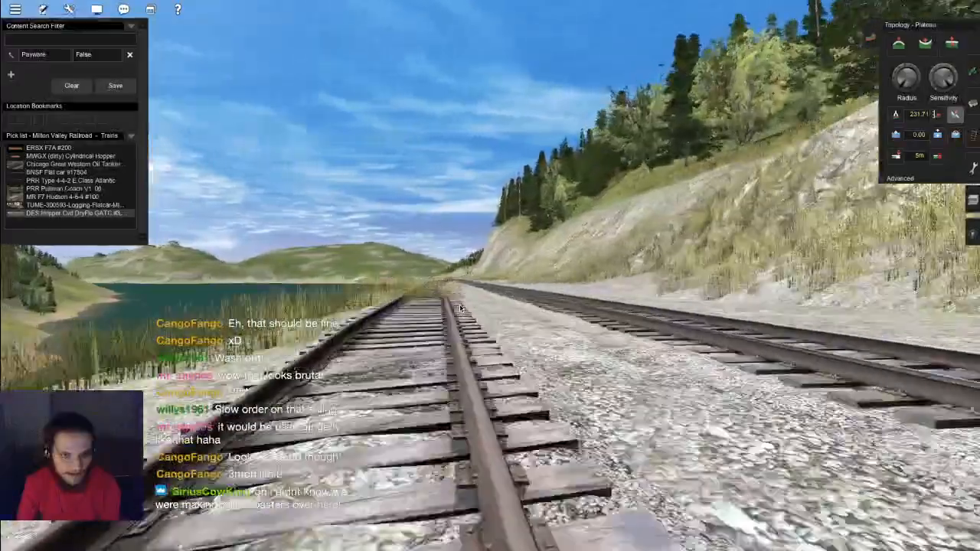
pyautogui.scroll(-5, 476, 346)
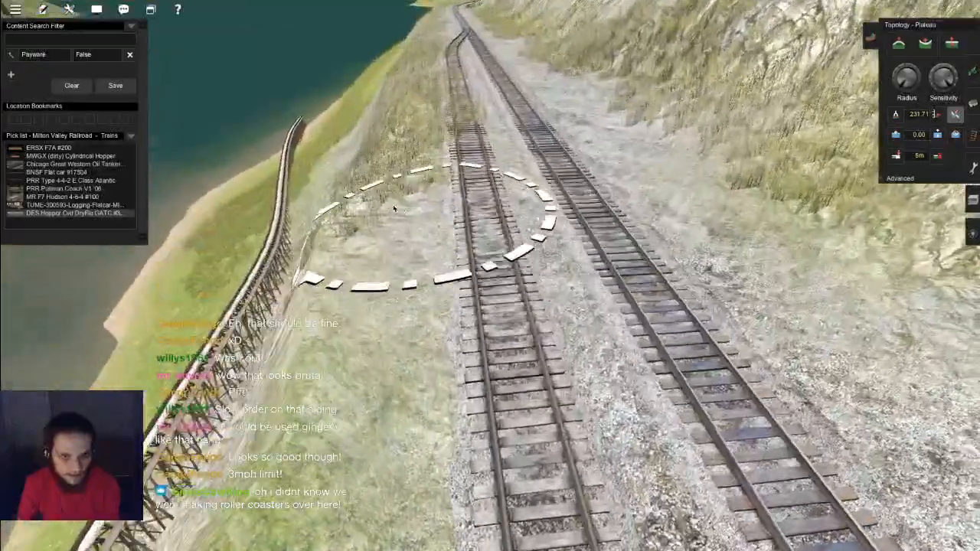
pyautogui.moveTo(394, 208); pyautogui.dragTo(378, 183)
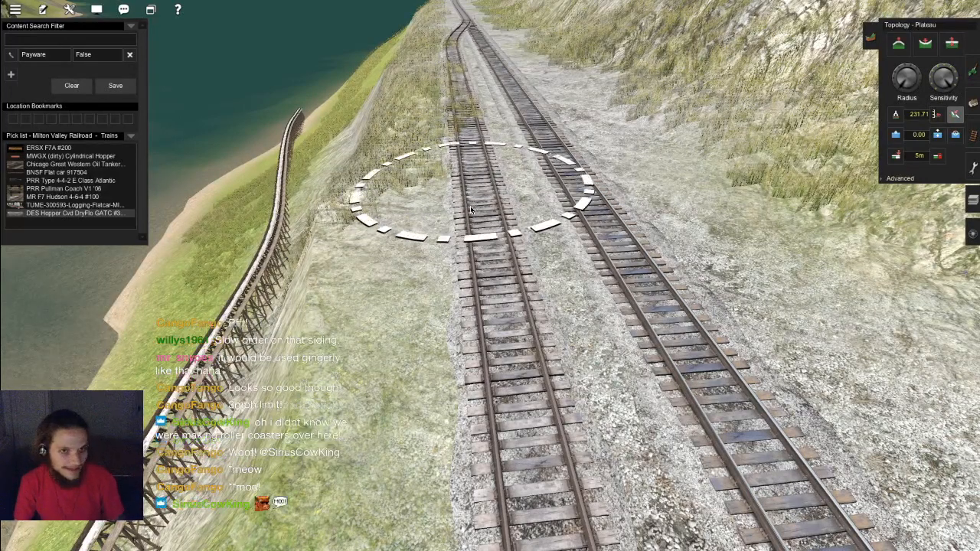
# Step: Check the levelled ground and the siding's rails from track level, from the lakeside junction back to the grassy stretch
pyautogui.press('Down')
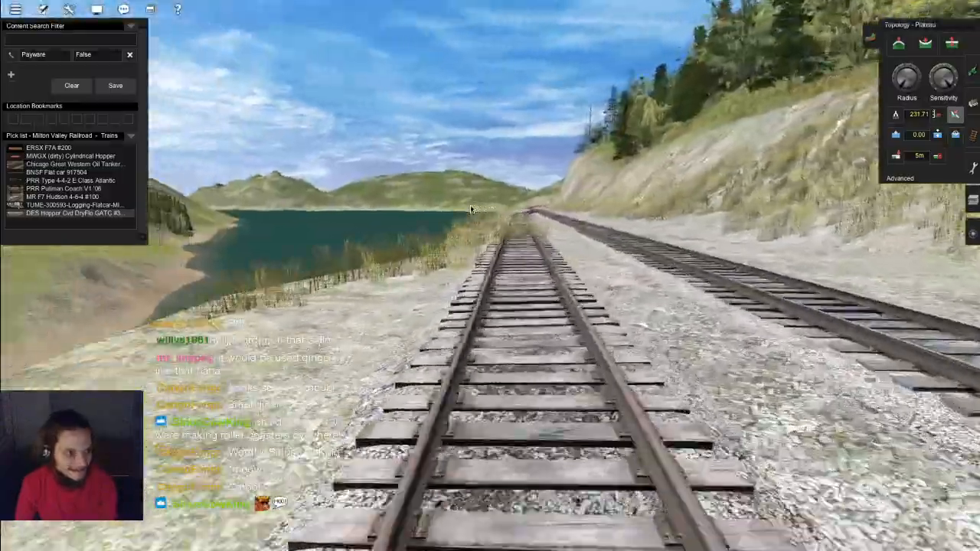
pyautogui.press('Up')
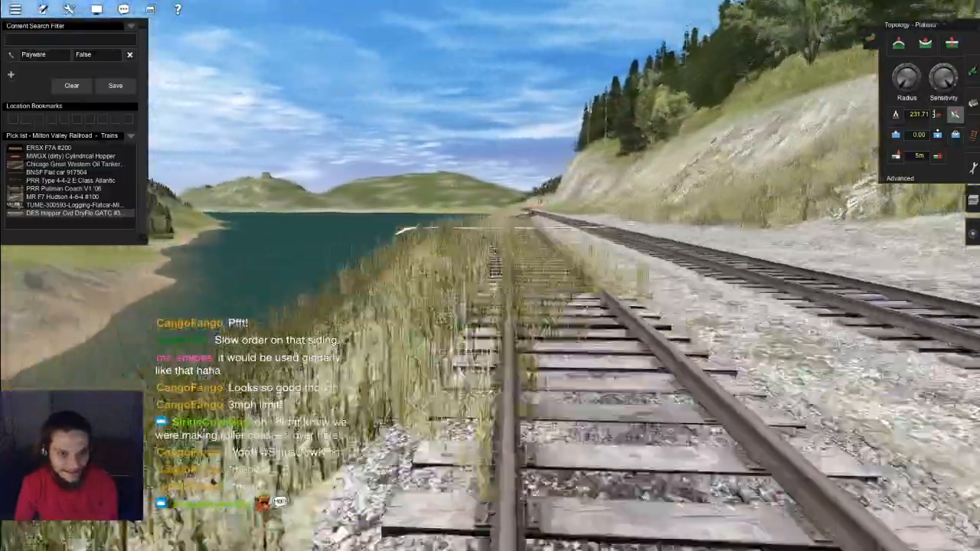
pyautogui.press('Up')
pyautogui.press('Left')
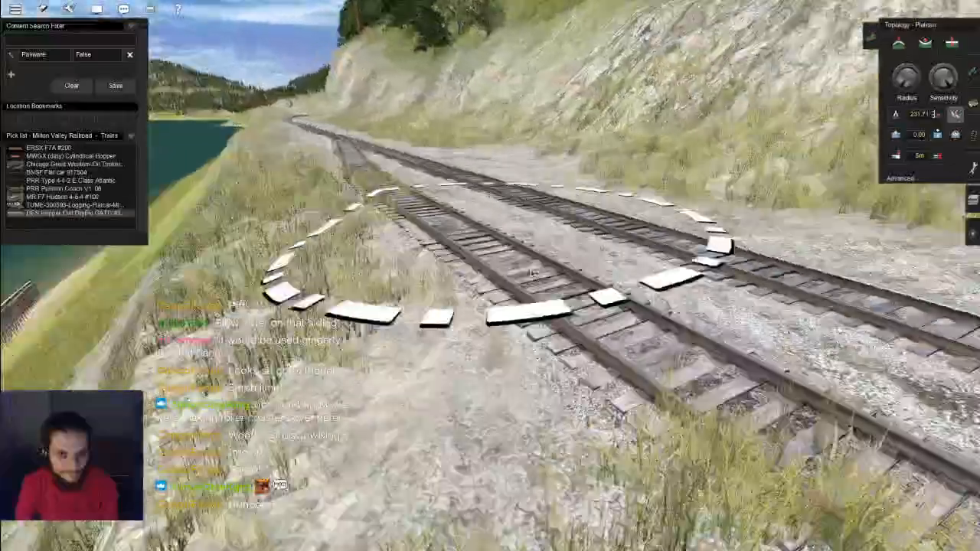
pyautogui.press('Right')
pyautogui.press('Down')
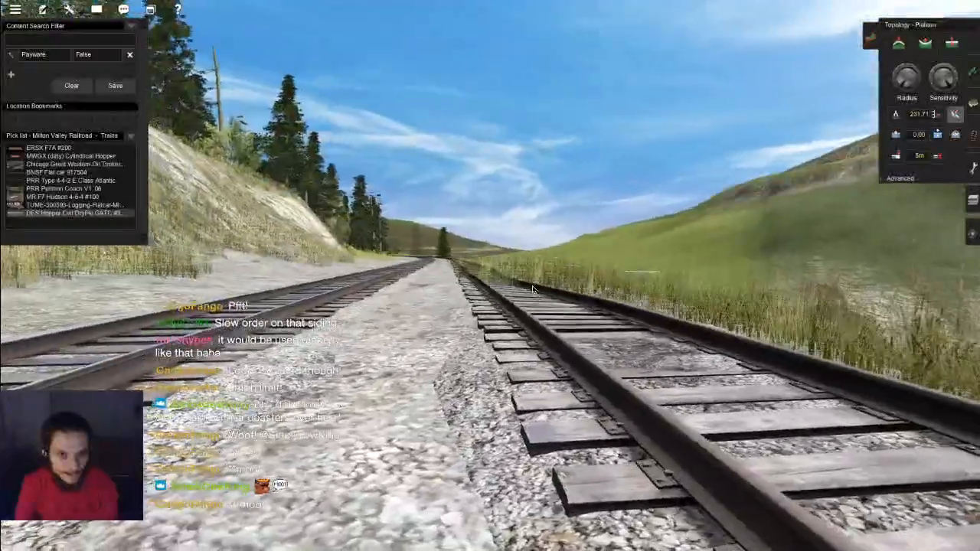
pyautogui.press('Up')
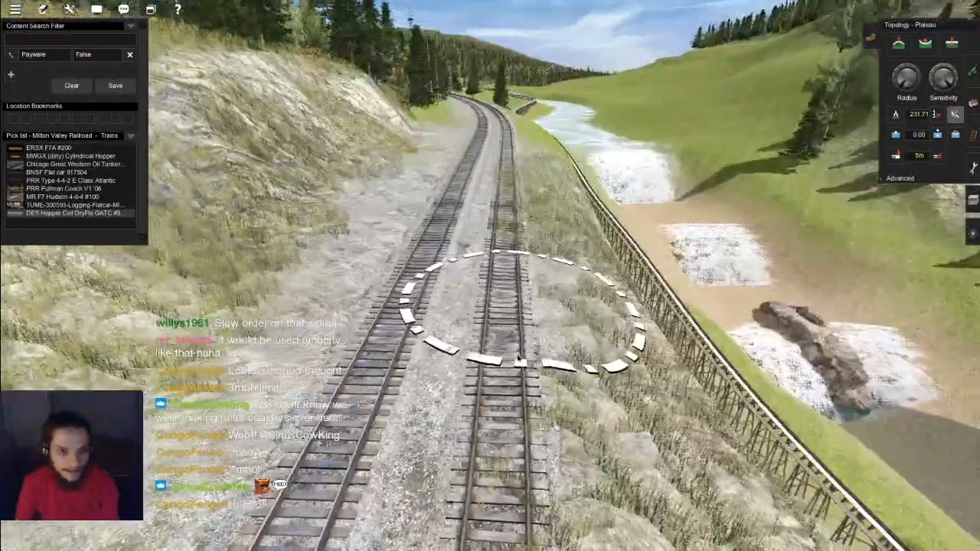
pyautogui.press('Down')
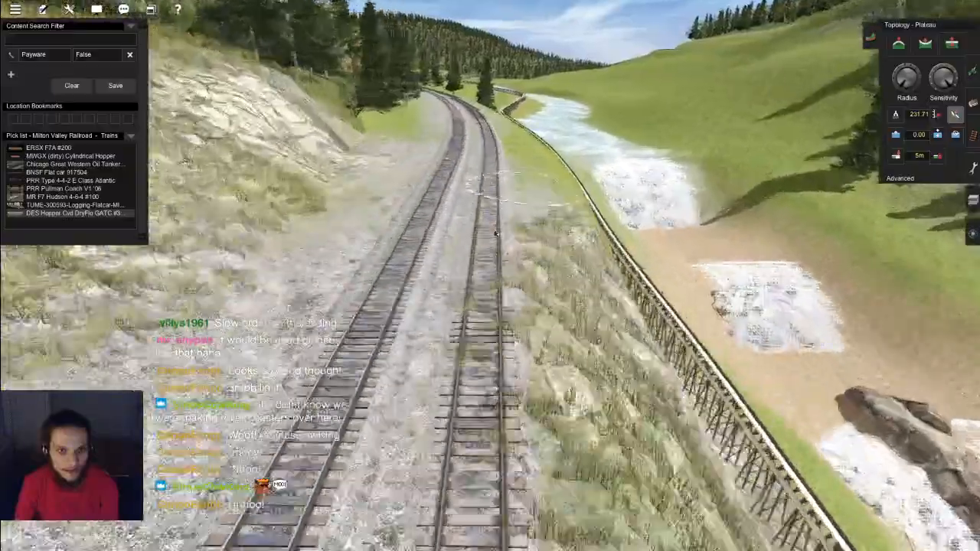
pyautogui.press('Up')
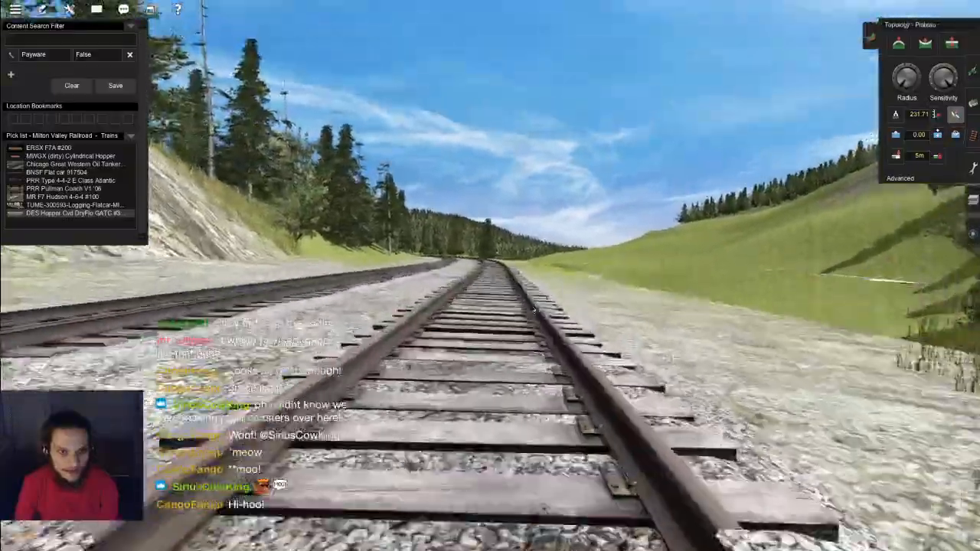
pyautogui.press('Up')
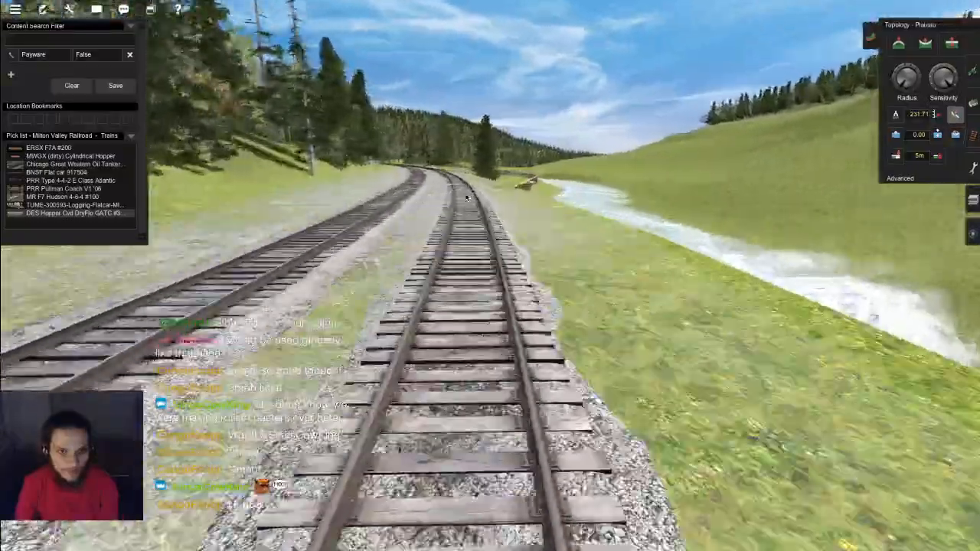
# Step: Level the grassy bank beside the siding near the conifers with the Plateau tool, using heights of 232.11 and 231.60
pyautogui.scroll(-5, 485, 227)
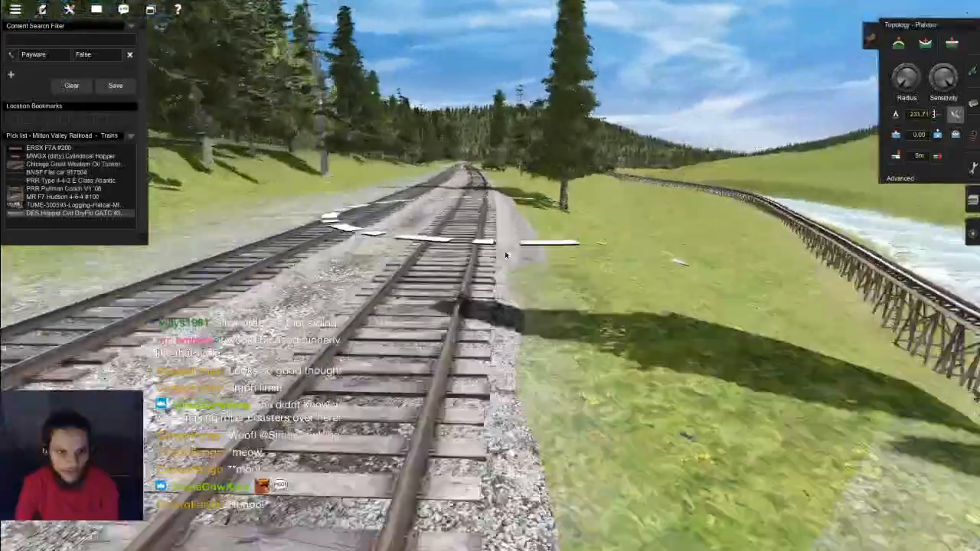
pyautogui.scroll(-2, 496, 292)
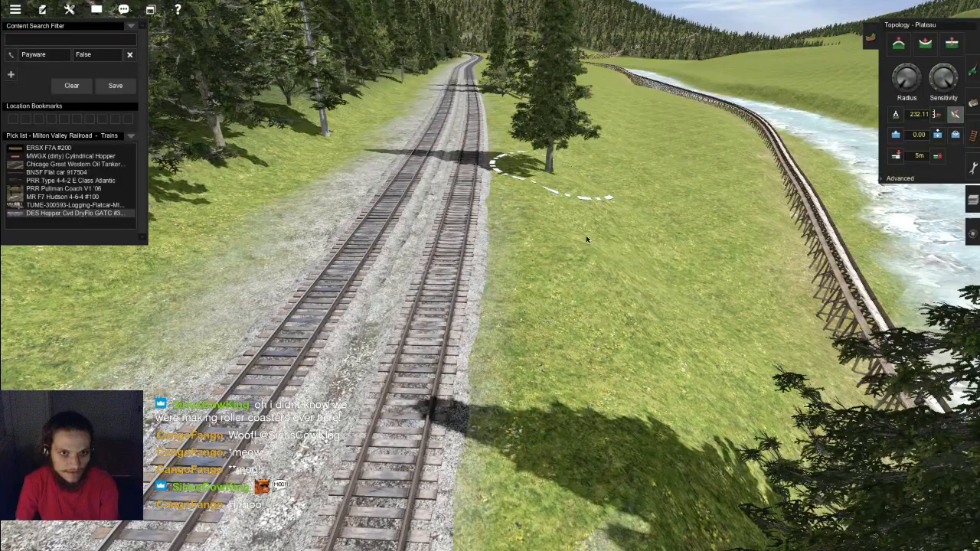
pyautogui.press('Down')
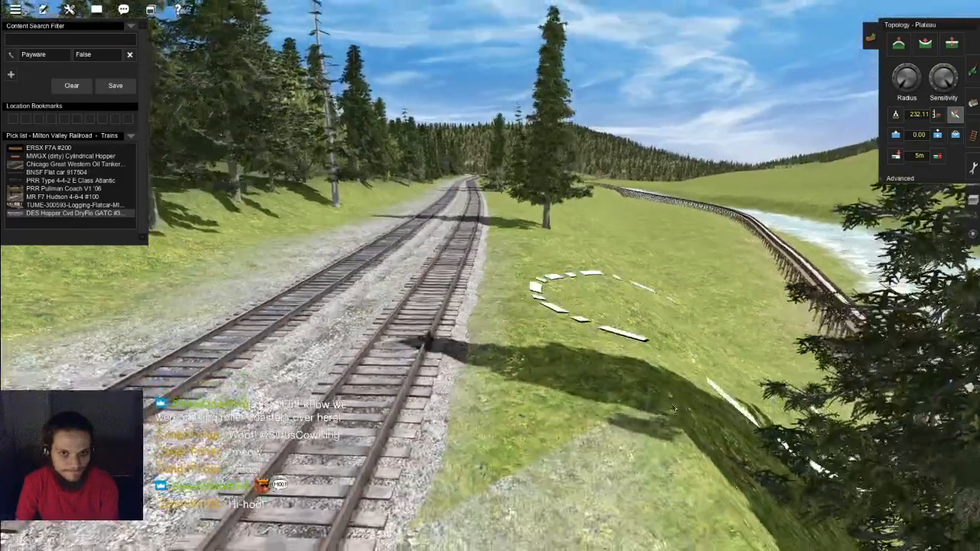
pyautogui.rightClick(445, 426)
pyautogui.press('Down')
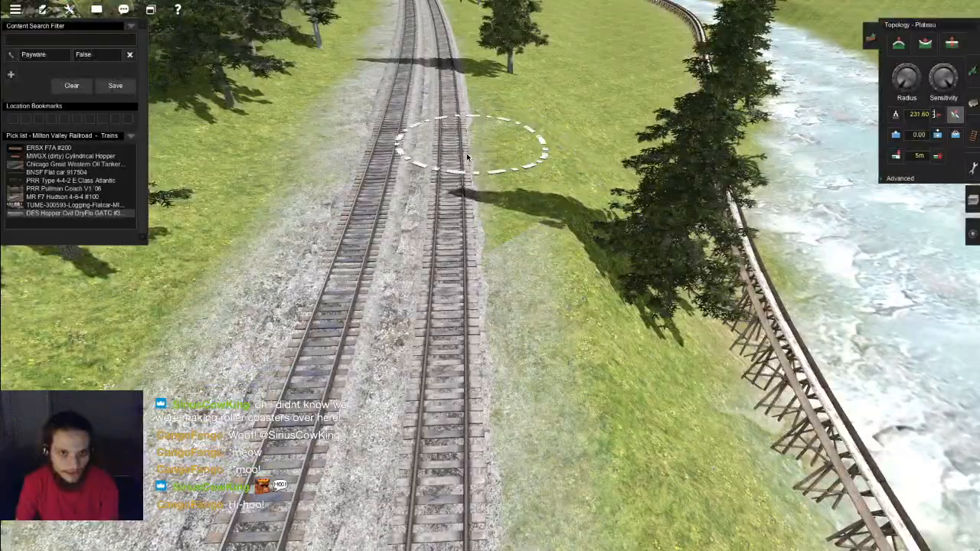
# Step: Inspect the siding and main line from track level, from the conifers across the riverside meadow to the wooded far end
pyautogui.press('Up')
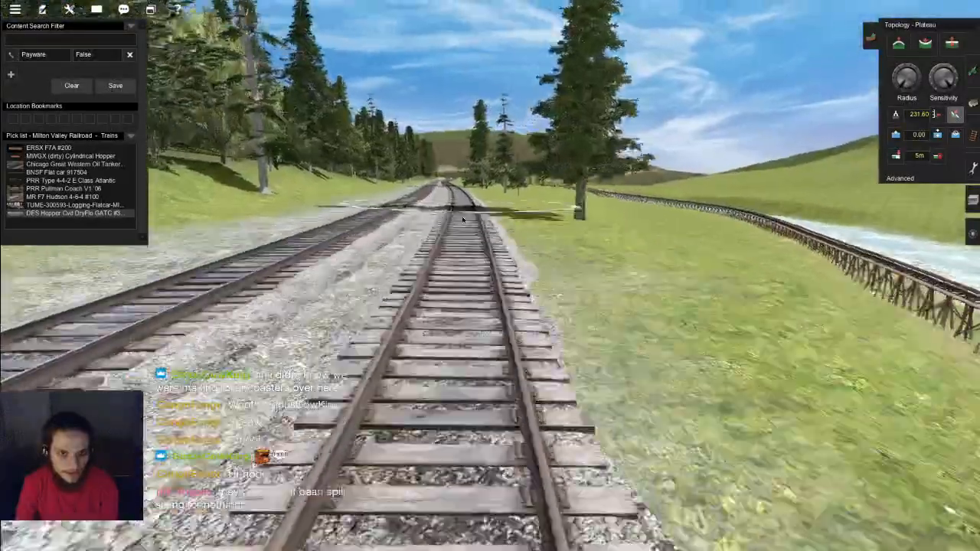
pyautogui.rightClick(461, 219)
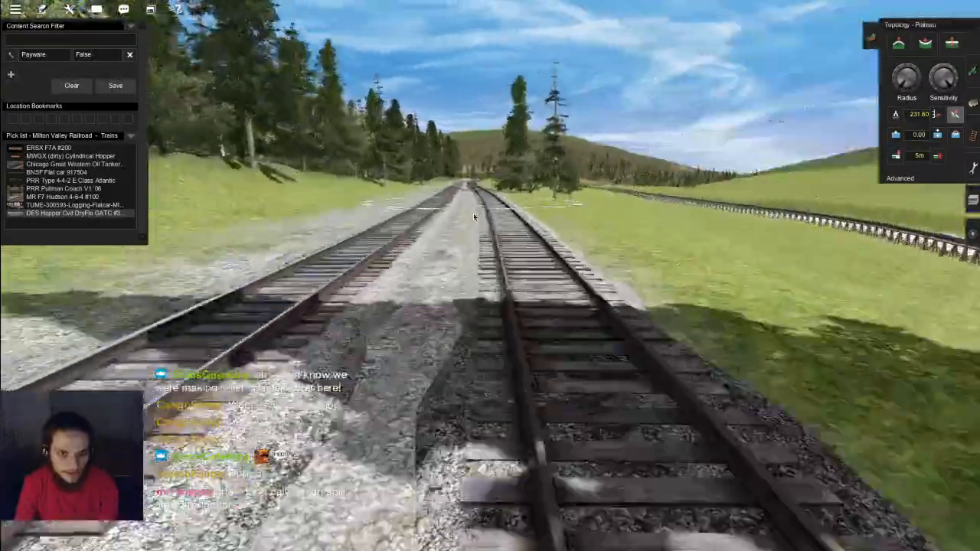
pyautogui.rightClick(473, 202)
pyautogui.rightClick(498, 204)
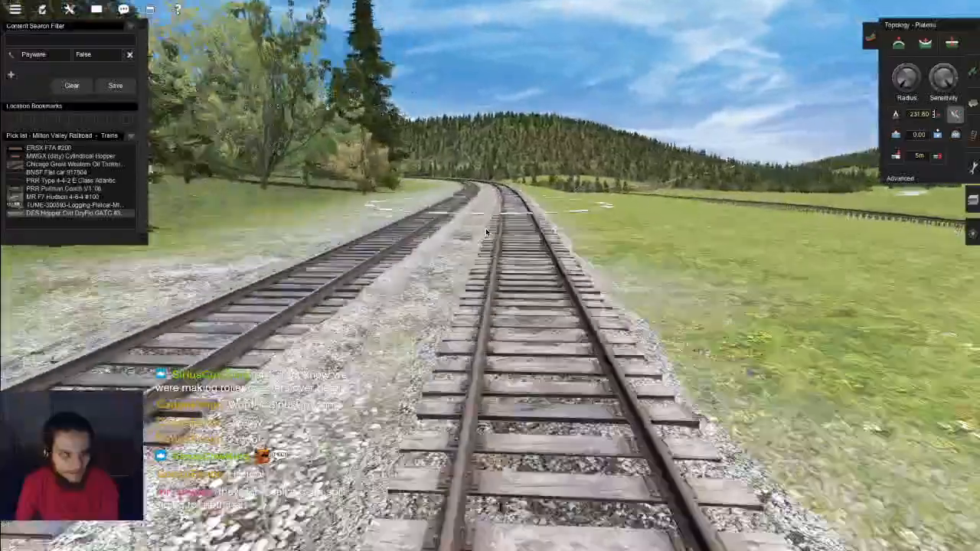
pyautogui.rightClick(490, 232)
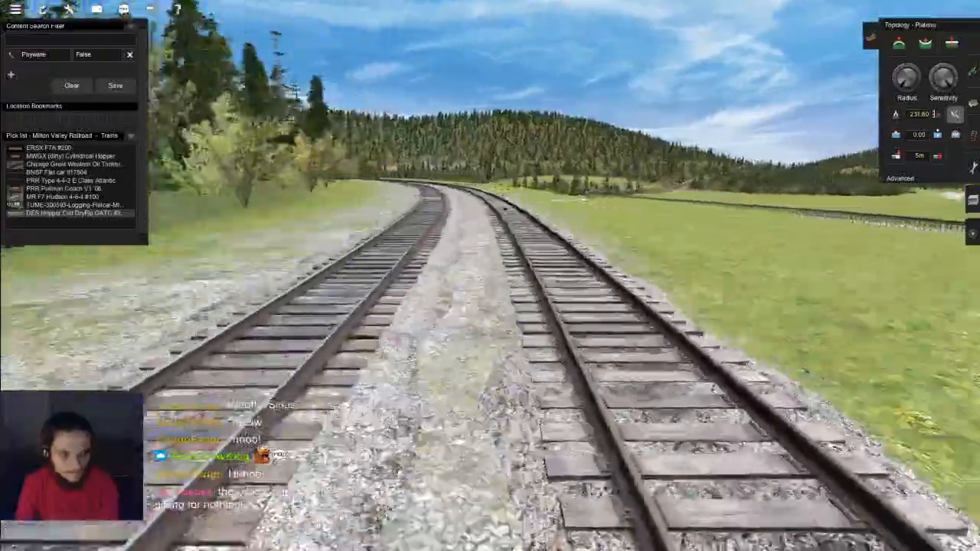
pyautogui.rightClick(500, 212)
pyautogui.rightClick(458, 221)
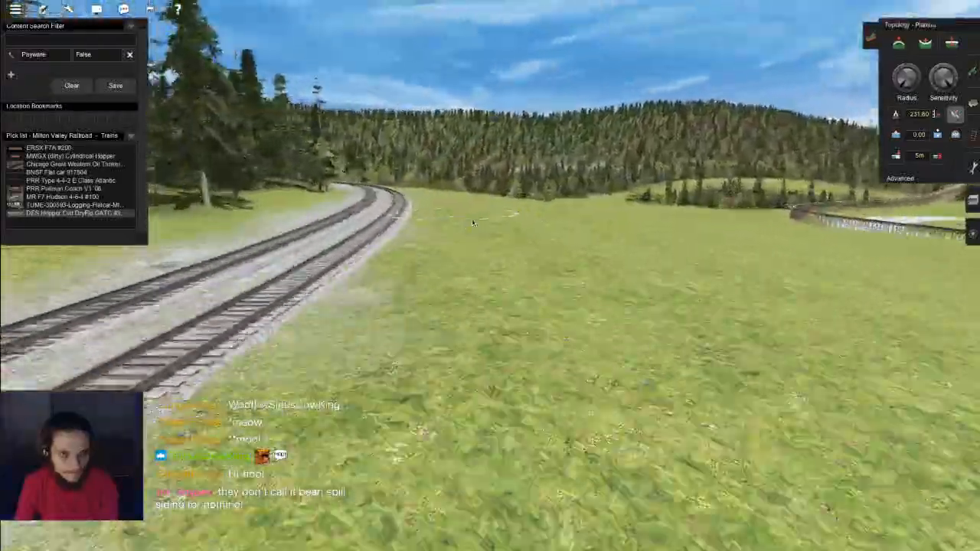
pyautogui.rightClick(488, 218)
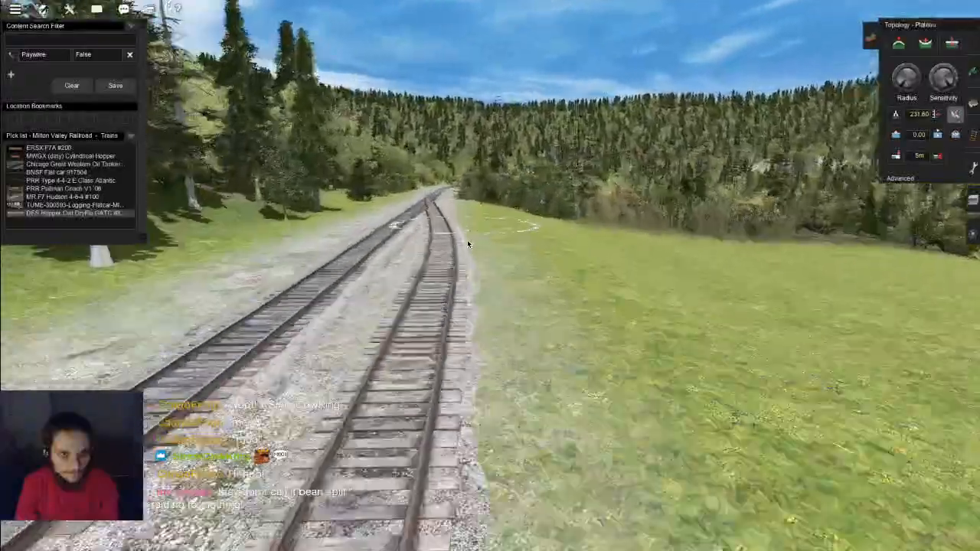
pyautogui.rightClick(467, 240)
# Step: Place a Turnout Frog Right object on the rails where the siding joins the main line at the forest edge
pyautogui.press('Up')
pyautogui.press('Left')
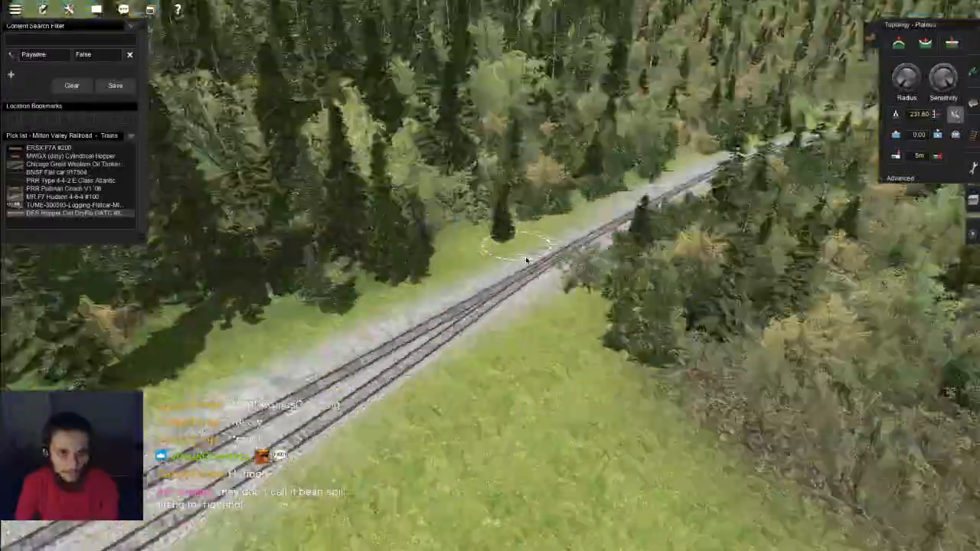
pyautogui.scroll(-3, 503, 255)
pyautogui.press('Down')
pyautogui.press('Right')
pyautogui.rightClick(473, 298)
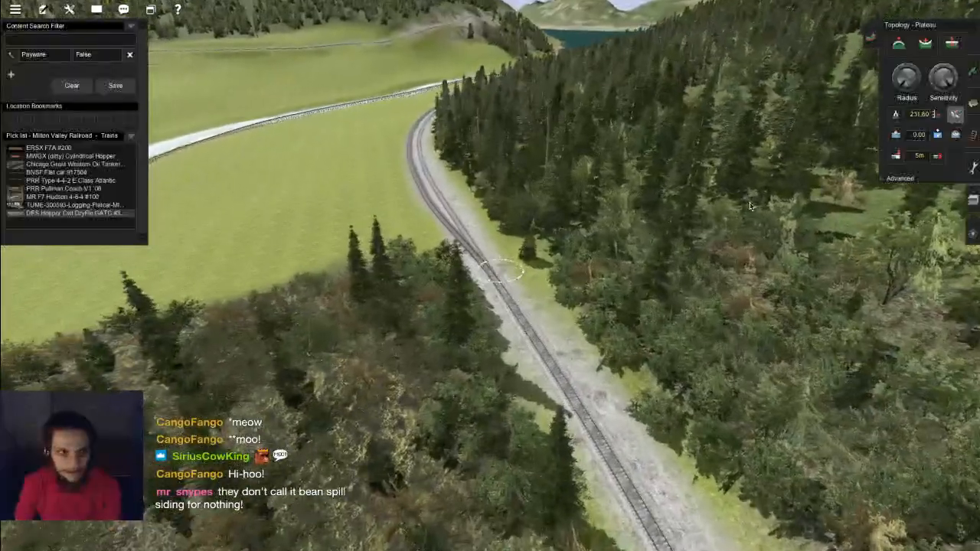
pyautogui.scroll(3, 749, 206)
pyautogui.press('Left')
pyautogui.click(970, 134)
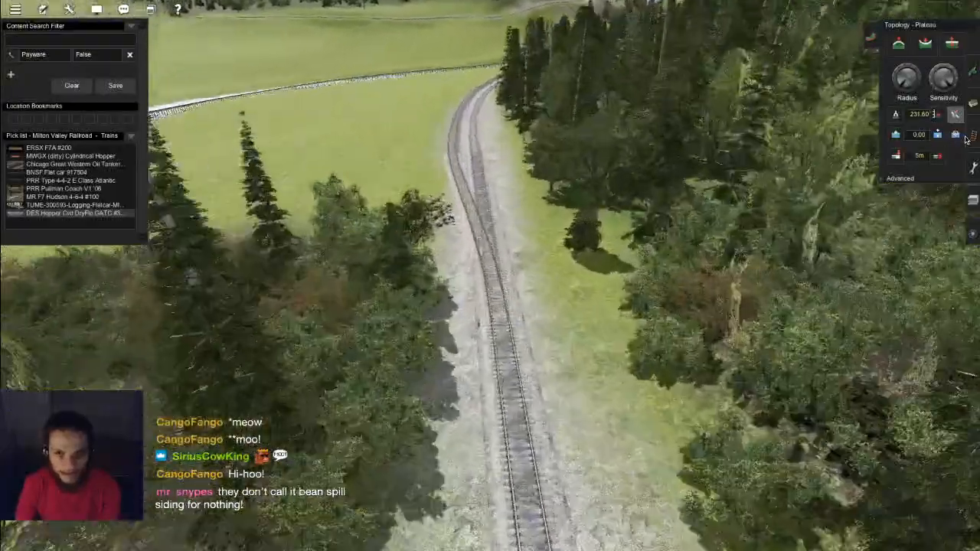
pyautogui.scroll(2, 491, 285)
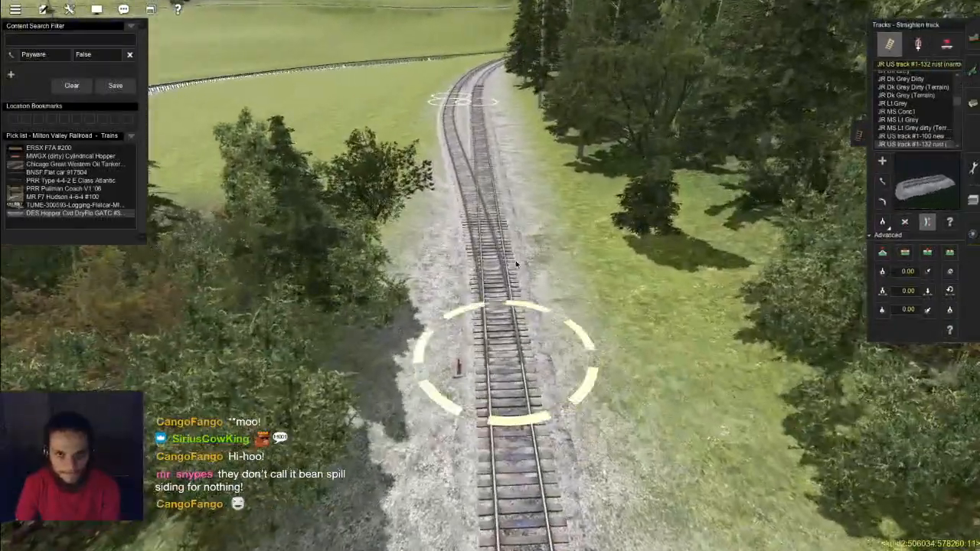
pyautogui.press('a')
pyautogui.scroll(3, 486, 306)
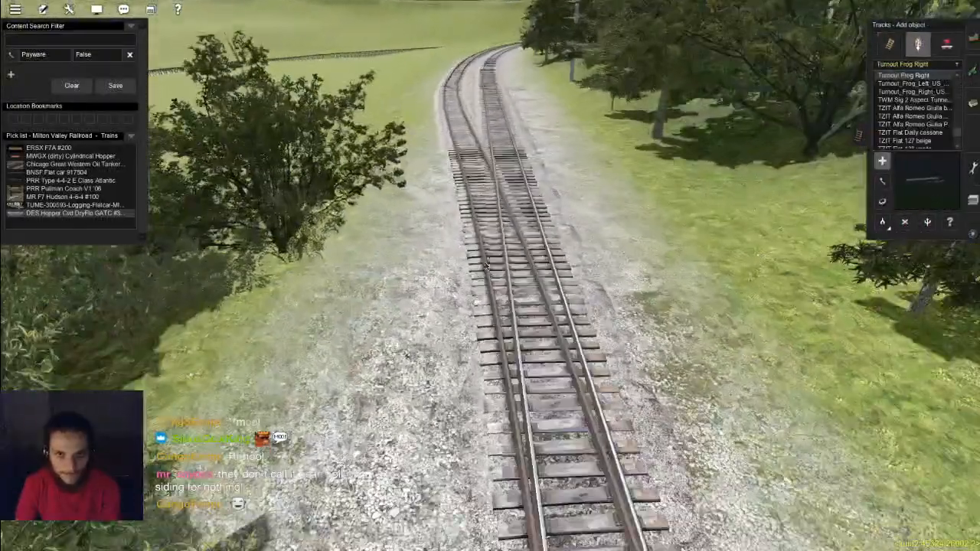
pyautogui.scroll(5, 485, 266)
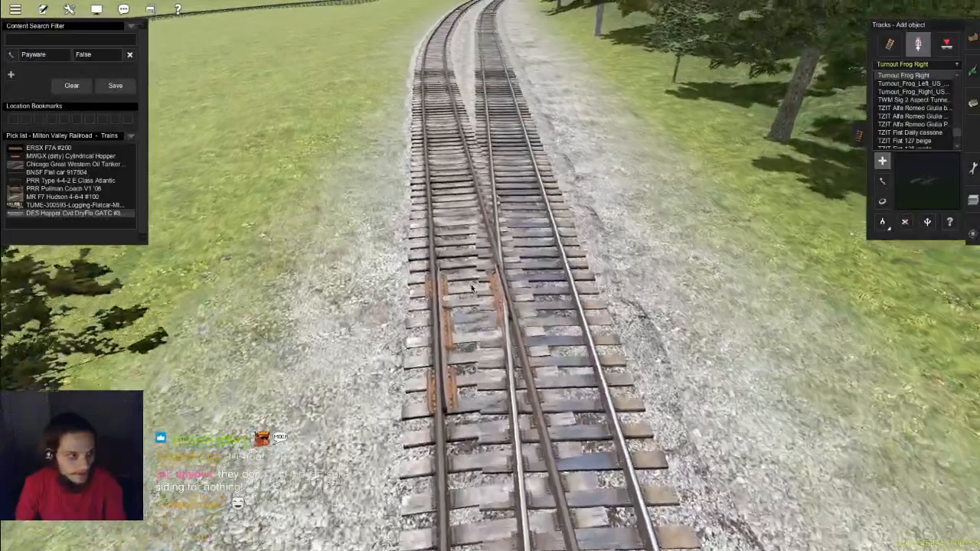
pyautogui.click(477, 297)
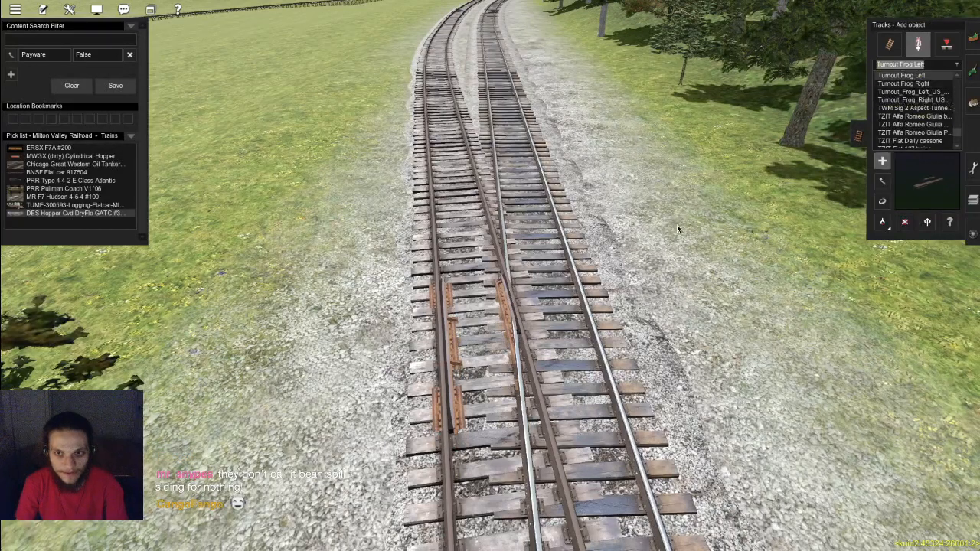
# Step: Add a Turnout Frog Left beside it on the forest-edge junction, rotated and moved into line with the crossing rails
pyautogui.click(566, 329)
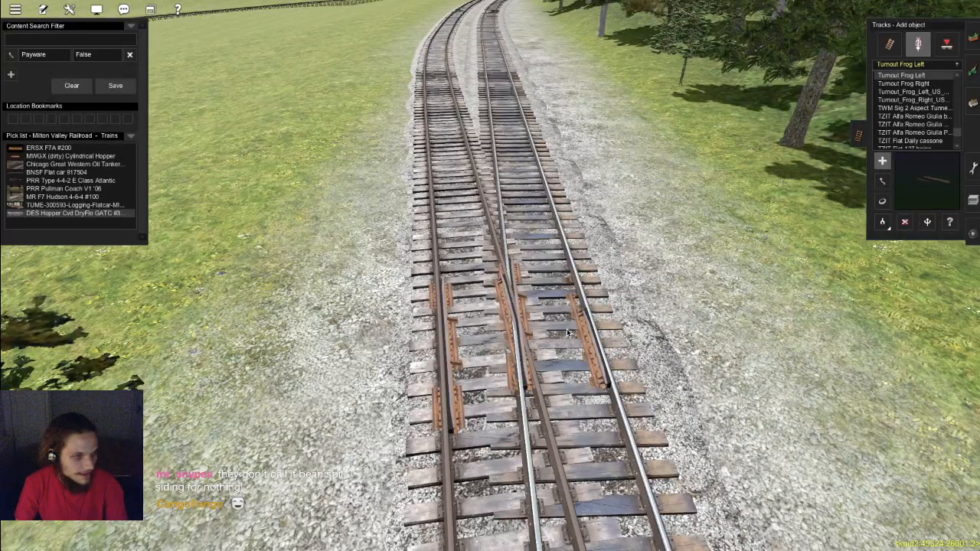
pyautogui.press('r')
pyautogui.press('m')
pyautogui.moveTo(561, 323); pyautogui.dragTo(553, 336)
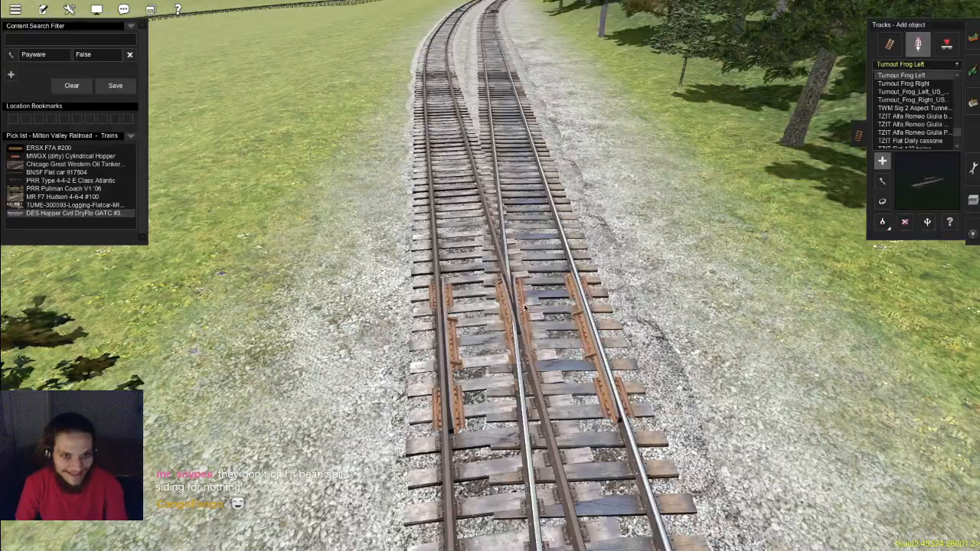
# Step: Place a Turnout Frog Left on the siding's other junction beside the rock slope, rotating and moving it to fit the rails
pyautogui.scroll(-5, 531, 312)
pyautogui.rightClick(489, 135)
pyautogui.press('Right')
pyautogui.rightClick(501, 127)
pyautogui.rightClick(472, 259)
pyautogui.scroll(5, 467, 292)
pyautogui.press('Right')
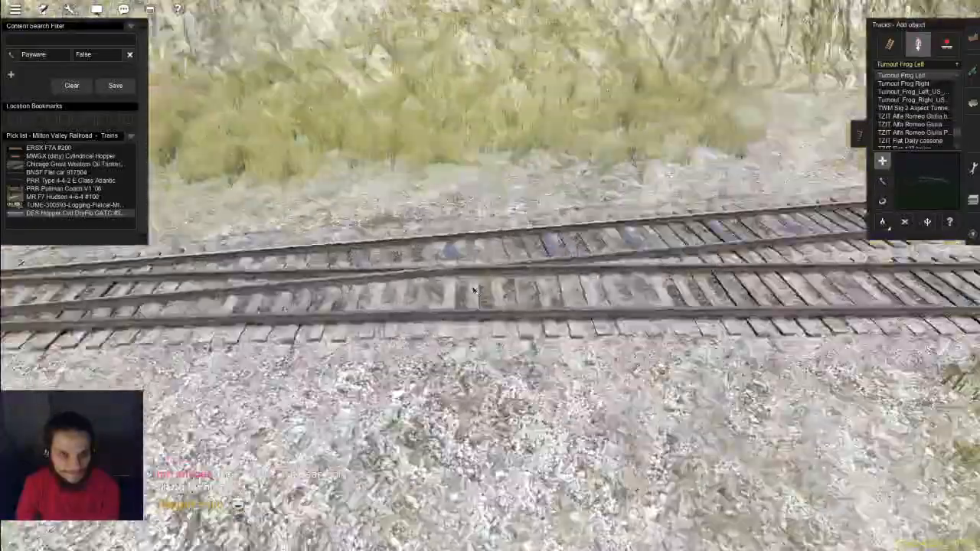
pyautogui.press('Right')
pyautogui.press('Up')
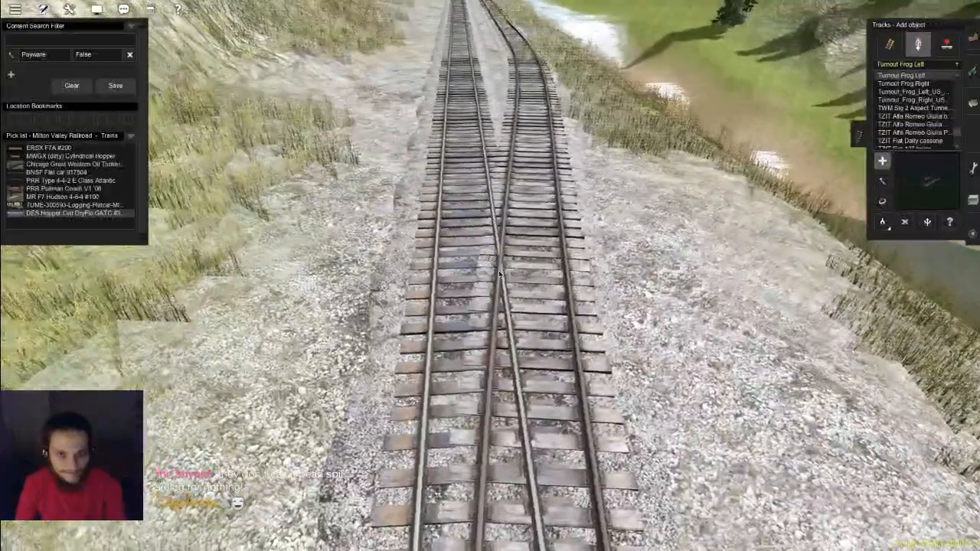
pyautogui.click(500, 272)
pyautogui.press('r')
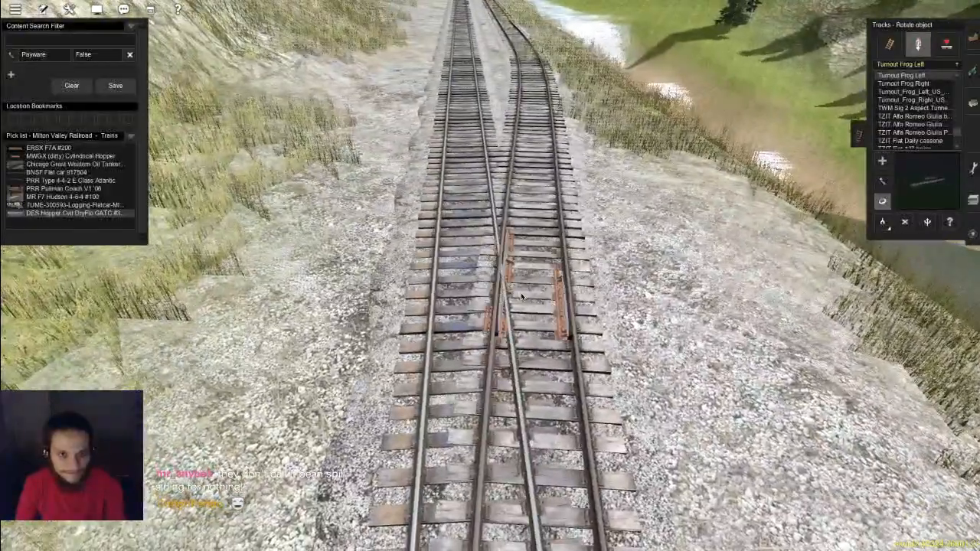
pyautogui.moveTo(522, 292); pyautogui.dragTo(520, 302)
pyautogui.press('m')
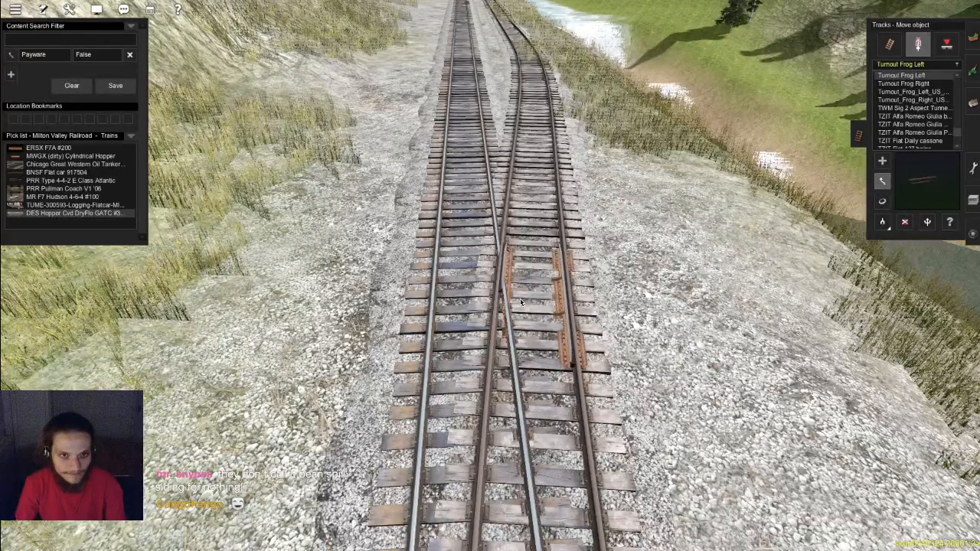
# Step: Add a Turnout Frog Right to the rock-slope junction and move it into line with the main line's rails
pyautogui.click(911, 83)
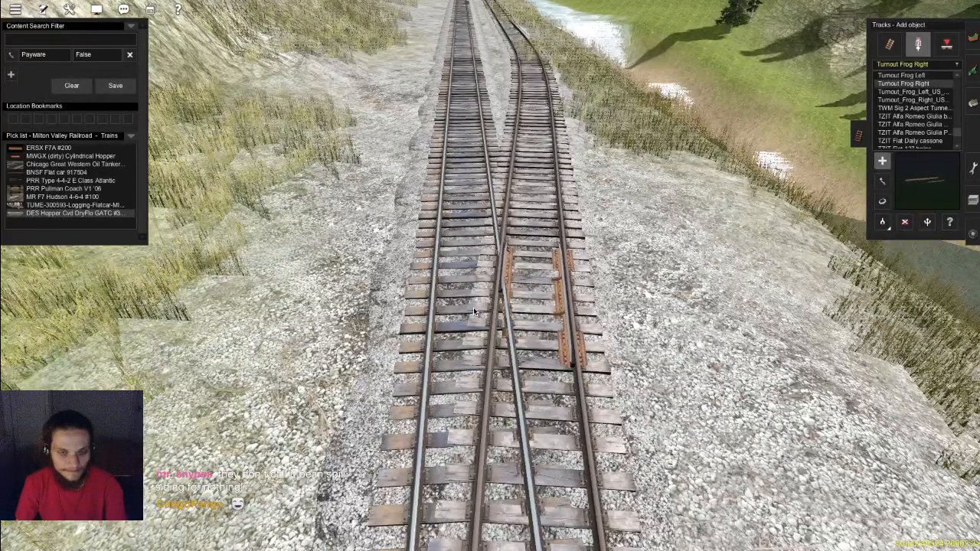
pyautogui.click(473, 307)
pyautogui.press('m')
pyautogui.moveTo(464, 306); pyautogui.dragTo(458, 301)
pyautogui.press('Down')
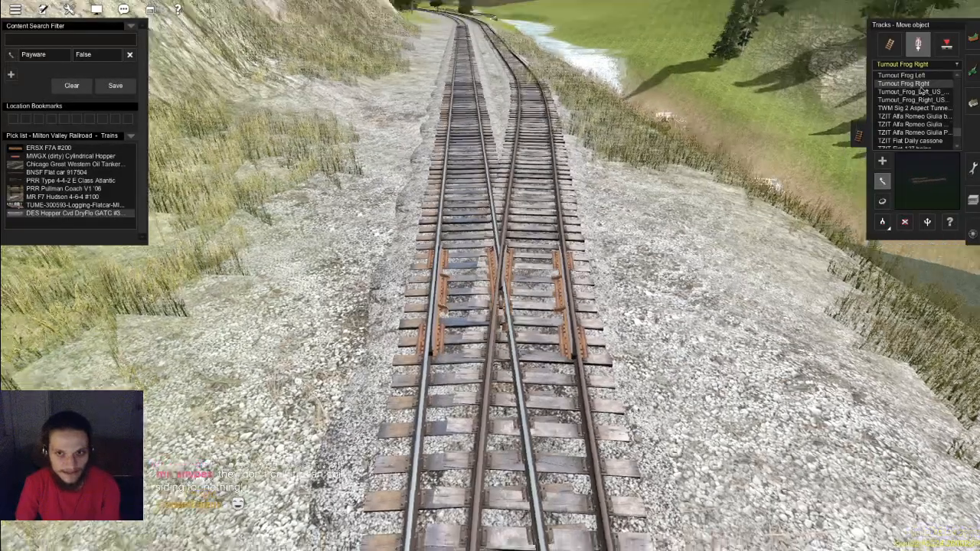
# Step: Insert a spline point in the main line just beyond the rock-slope junction, level with the siding's point, and straighten the track
pyautogui.click(889, 44)
pyautogui.press('Up')
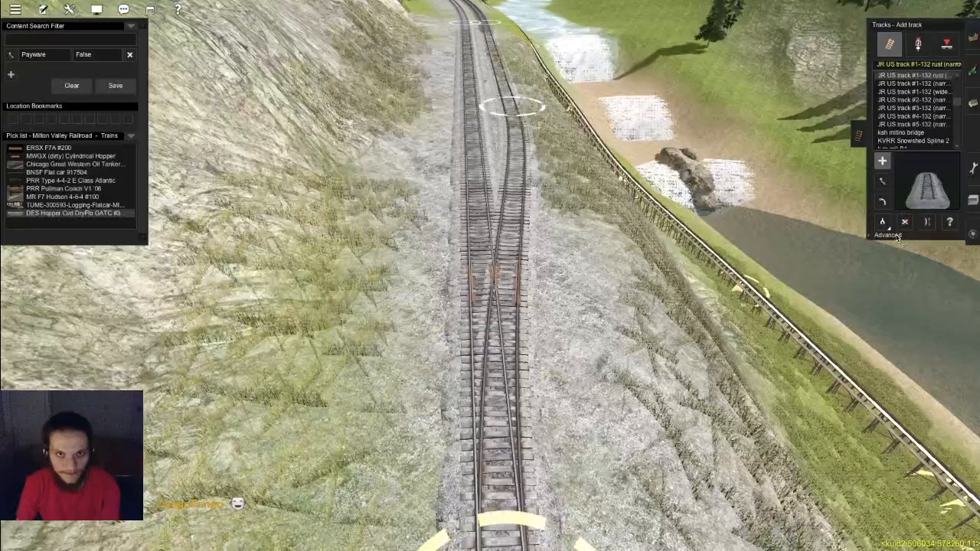
pyautogui.click(888, 235)
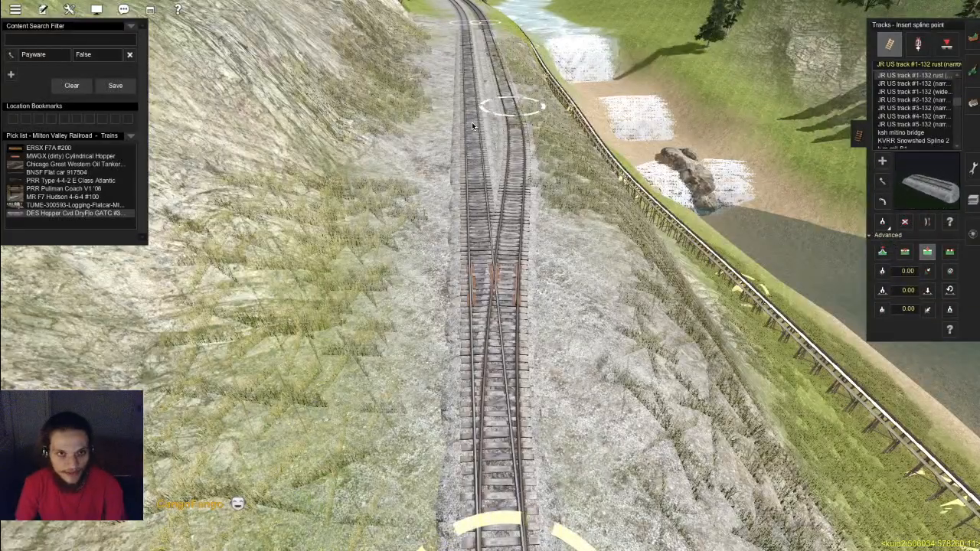
pyautogui.scroll(2, 483, 169)
pyautogui.press('Up')
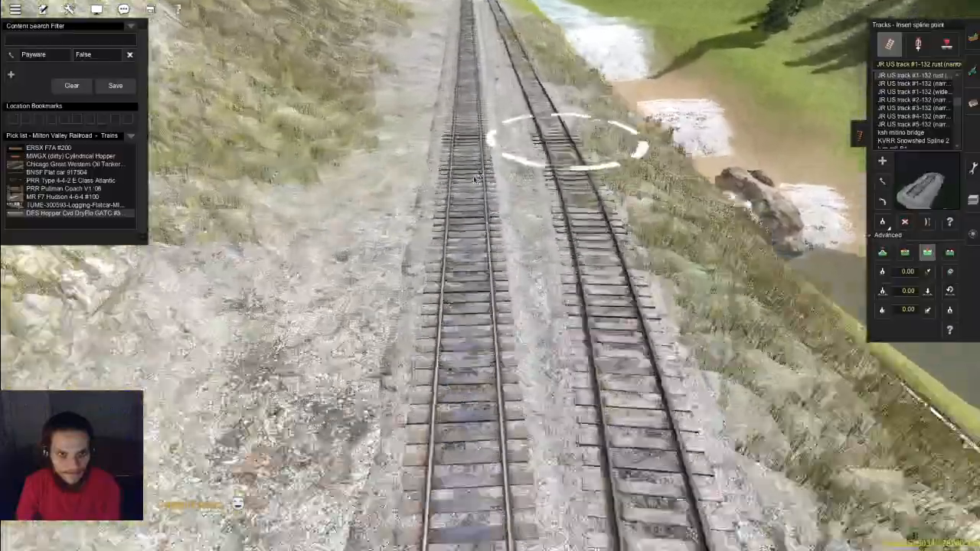
pyautogui.press('Up')
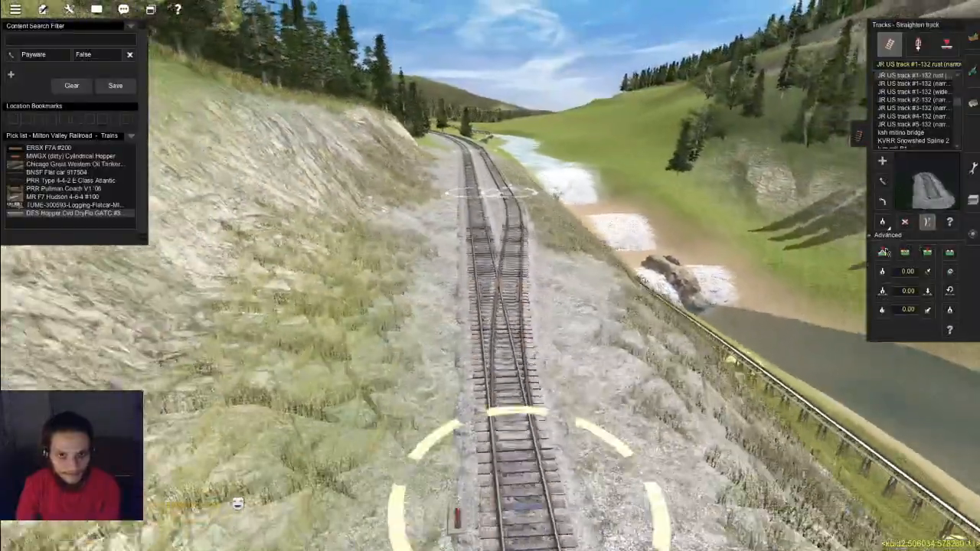
pyautogui.click(927, 222)
# Step: Raise the main line's spline point beyond the rock-slope junction by 0.04 m to a height of 231.68 m
pyautogui.click(883, 252)
pyautogui.press('Up')
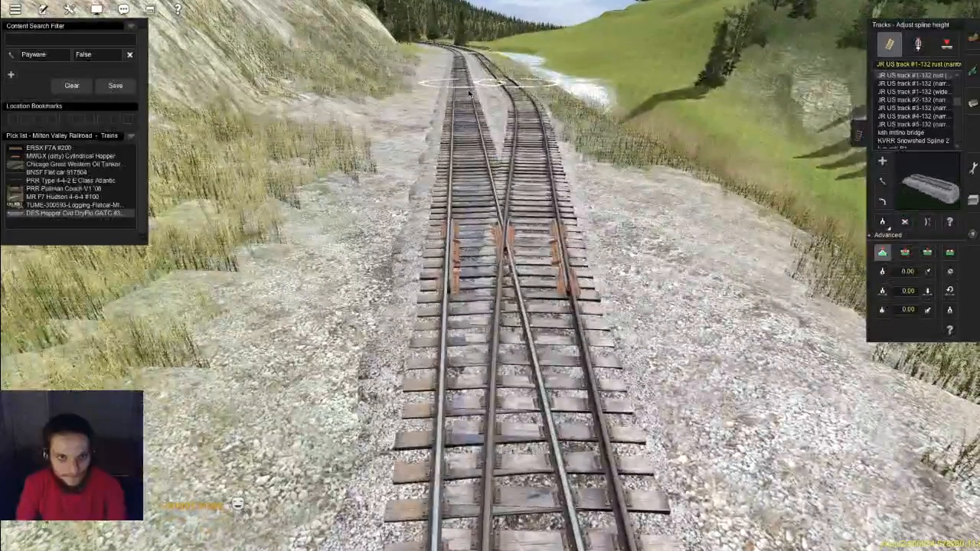
pyautogui.moveTo(475, 84)
pyautogui.moveTo(481, 82); pyautogui.dragTo(481, 80)
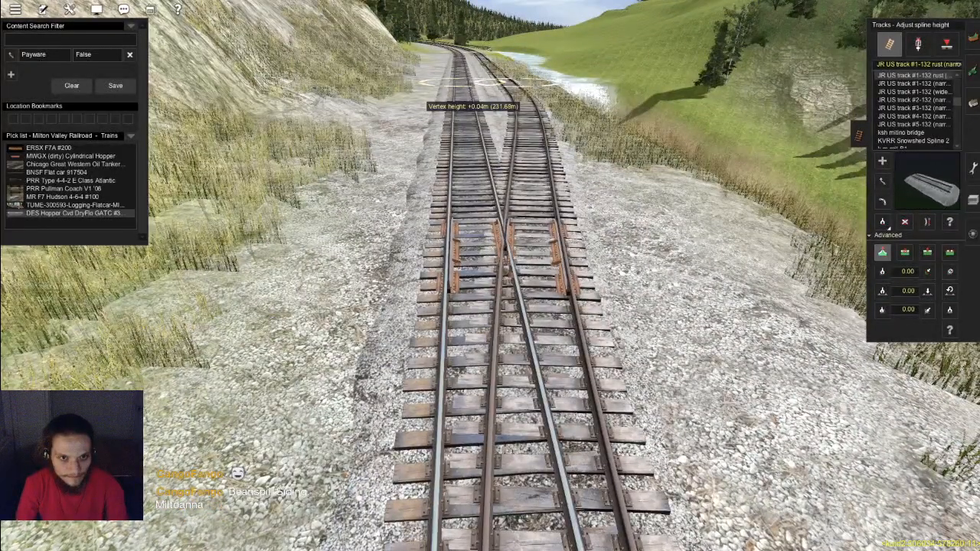
# Step: Check the rail heights and frog alignment at the rock-slope junction from several distances
pyautogui.press('Up')
pyautogui.press('Down')
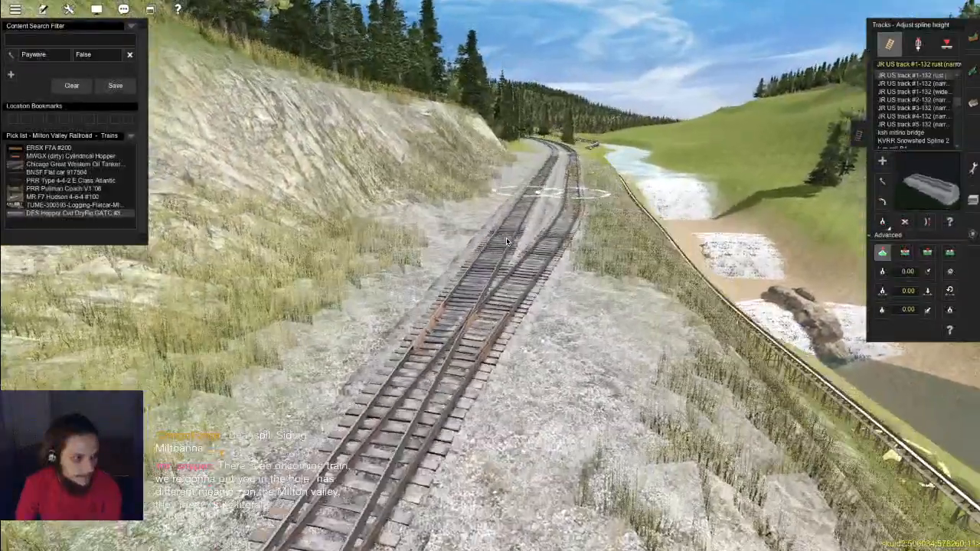
pyautogui.moveTo(506, 237); pyautogui.dragTo(509, 244, button='right')
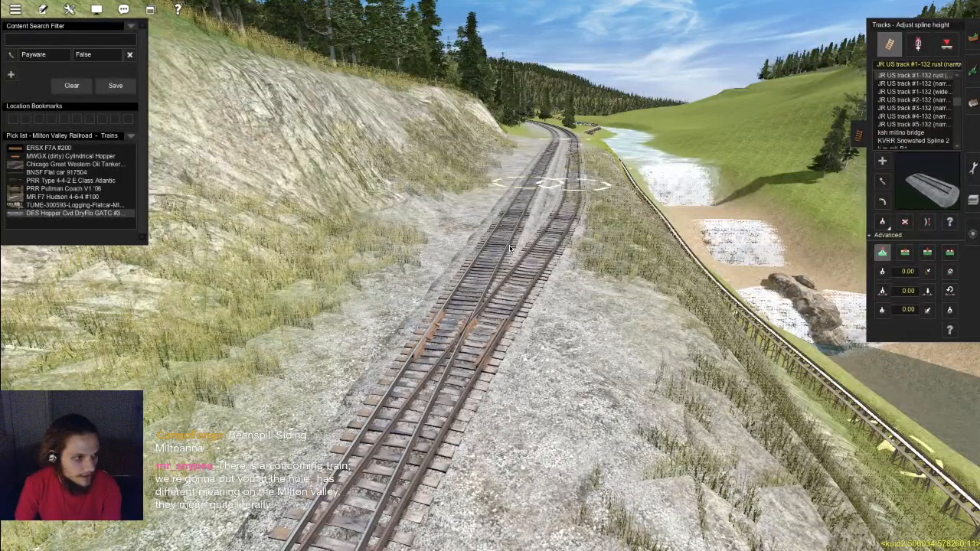
pyautogui.press('Up')
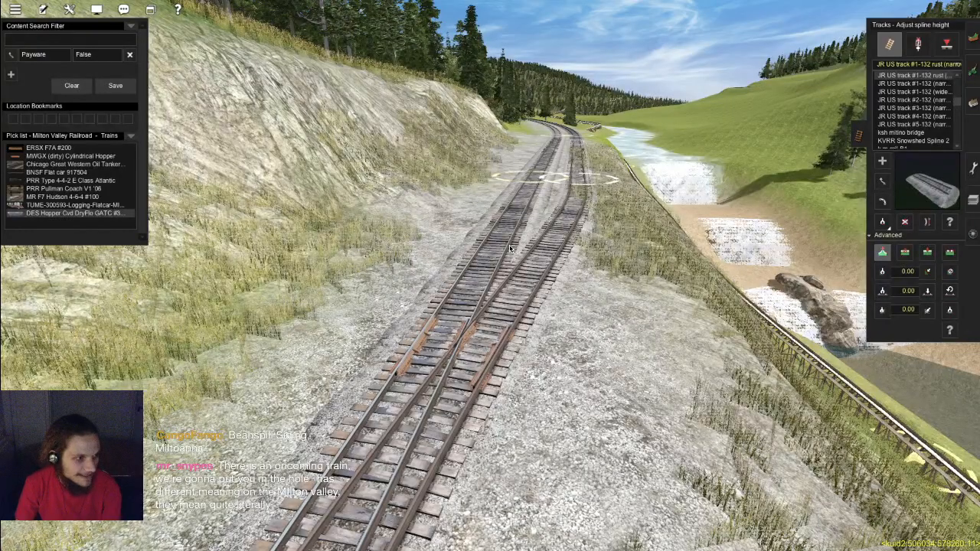
pyautogui.press('Up')
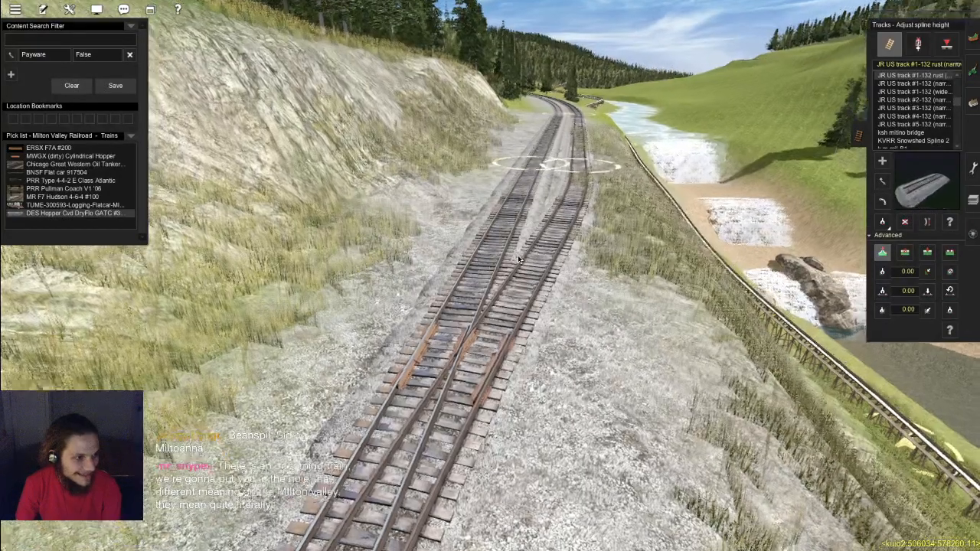
pyautogui.press('Down')
pyautogui.press('Up')
pyautogui.scroll(-5, 563, 321)
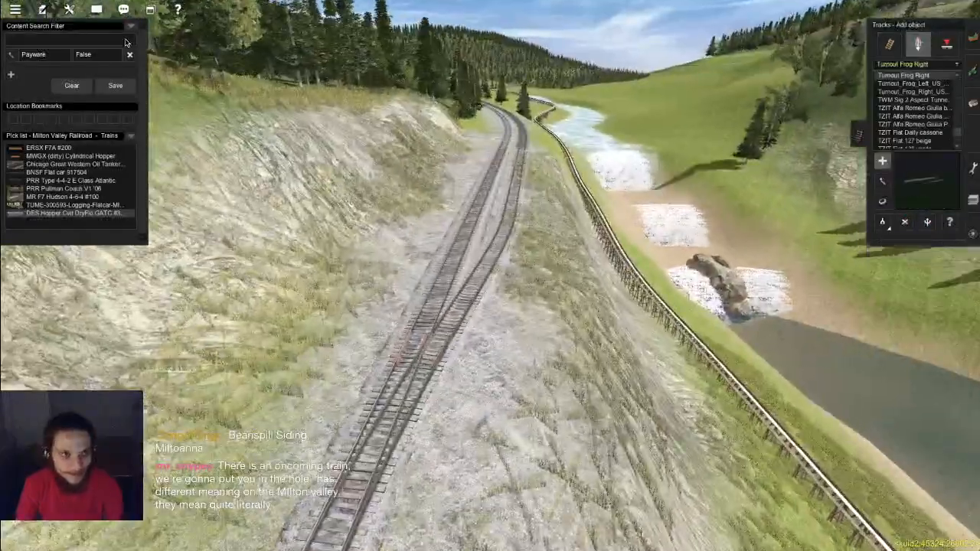
# Step: Search the track objects for "3 mph" and look through the listed speed signs
pyautogui.write('3mph')
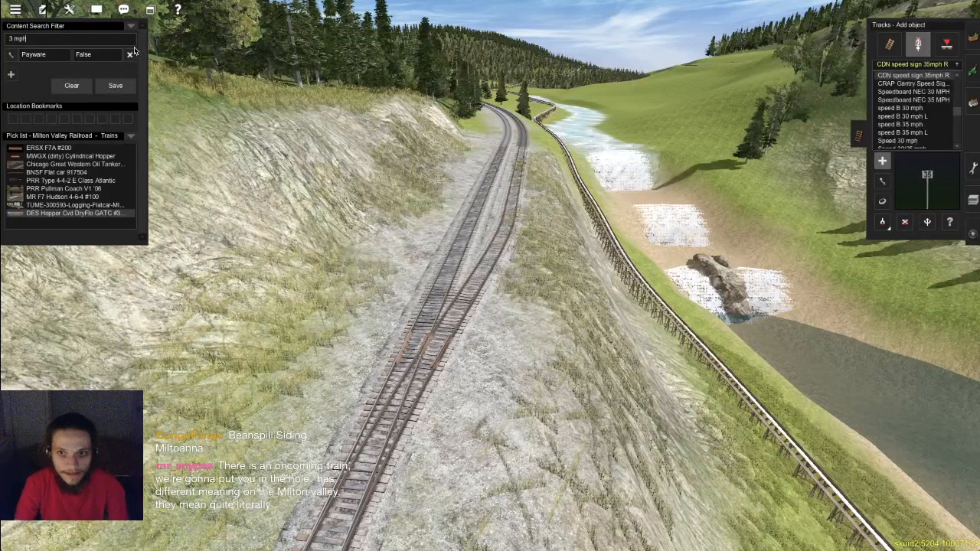
pyautogui.scroll(-4, 916, 128)
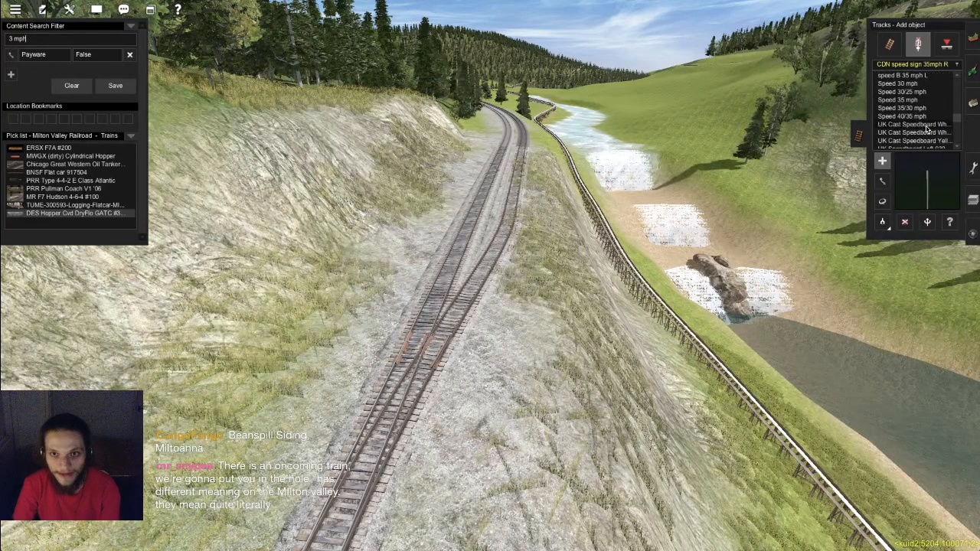
pyautogui.scroll(-2, 931, 136)
pyautogui.scroll(-3, 933, 136)
pyautogui.moveTo(957, 146); pyautogui.dragTo(956, 73)
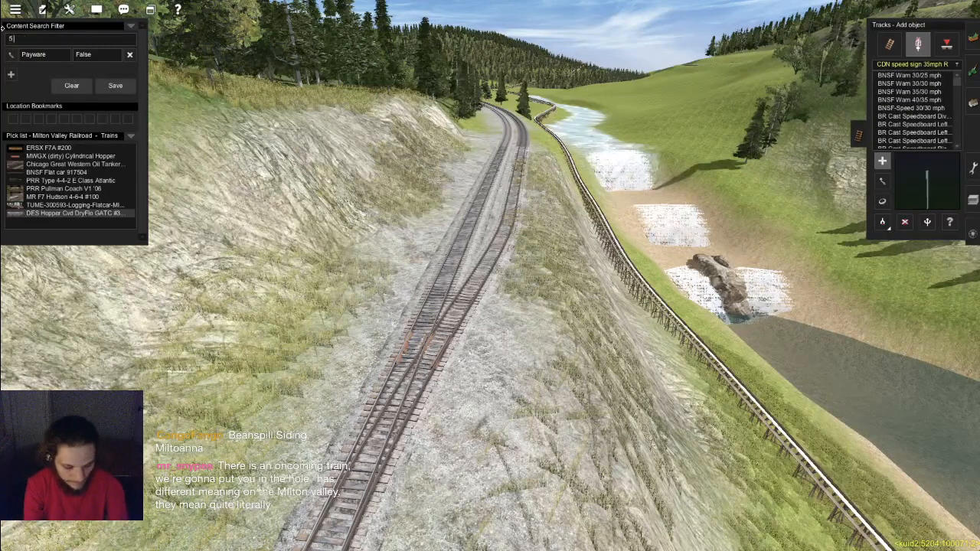
# Step: Search for "5 mph" and place the UK Open Crossing 5 mph speed sign beside the siding at the rock-slope junction
pyautogui.press('Return')
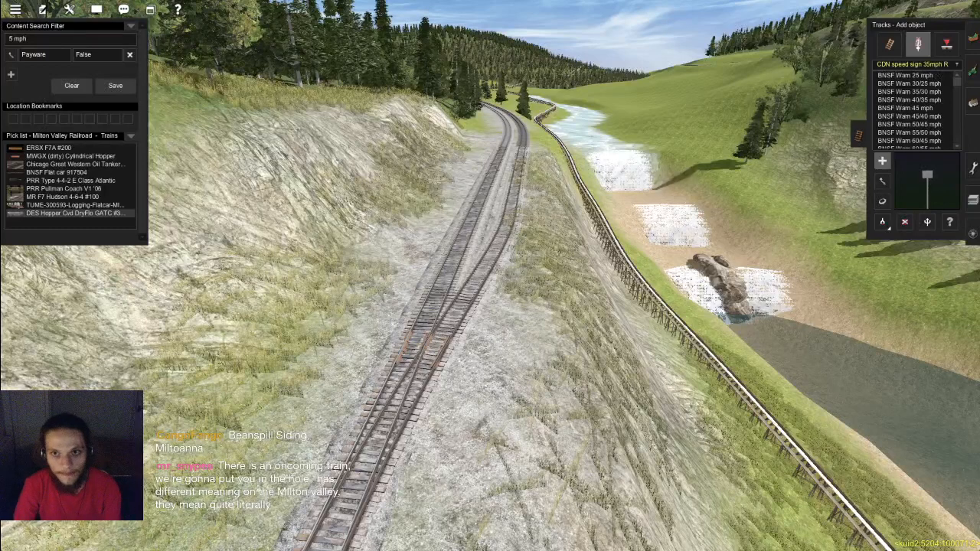
pyautogui.click(972, 102)
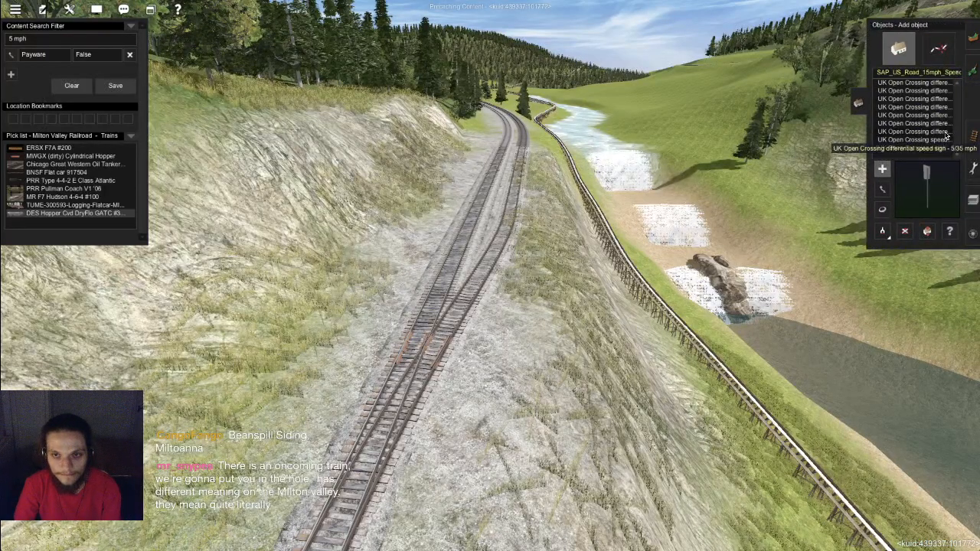
pyautogui.click(943, 138)
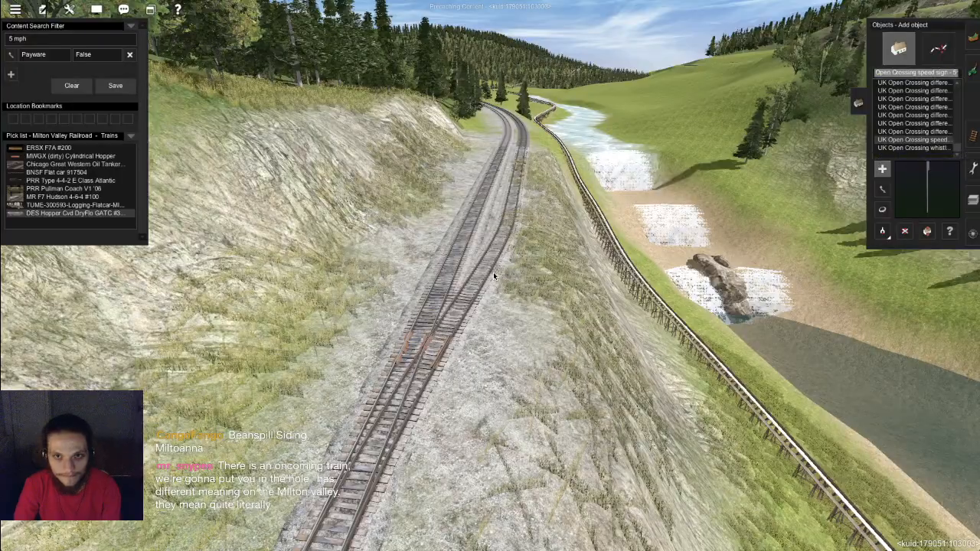
pyautogui.scroll(5, 493, 272)
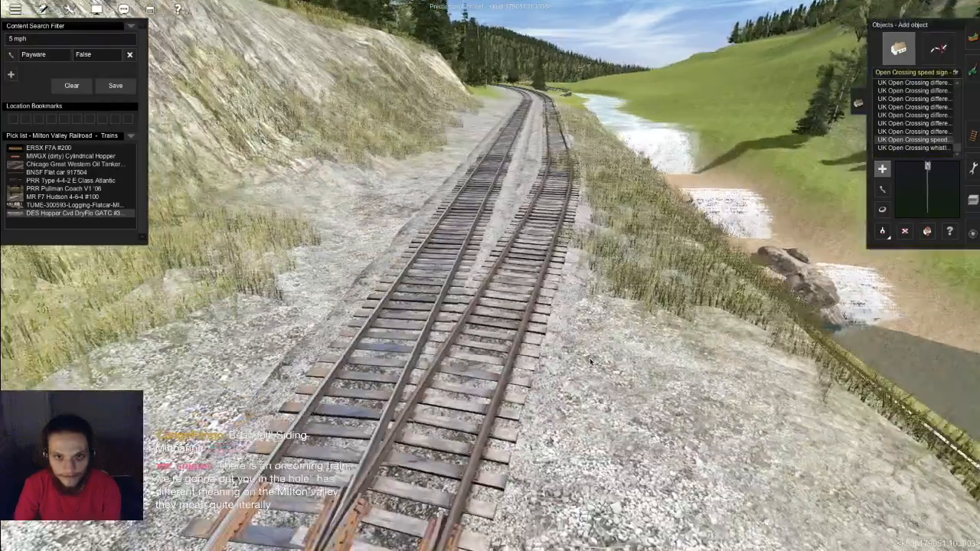
pyautogui.click(589, 357)
# Step: Rotate the new 5 mph sign to face along the siding and shift it slightly farther up the track
pyautogui.rightClick(553, 334)
pyautogui.rightClick(467, 222)
pyautogui.press('r')
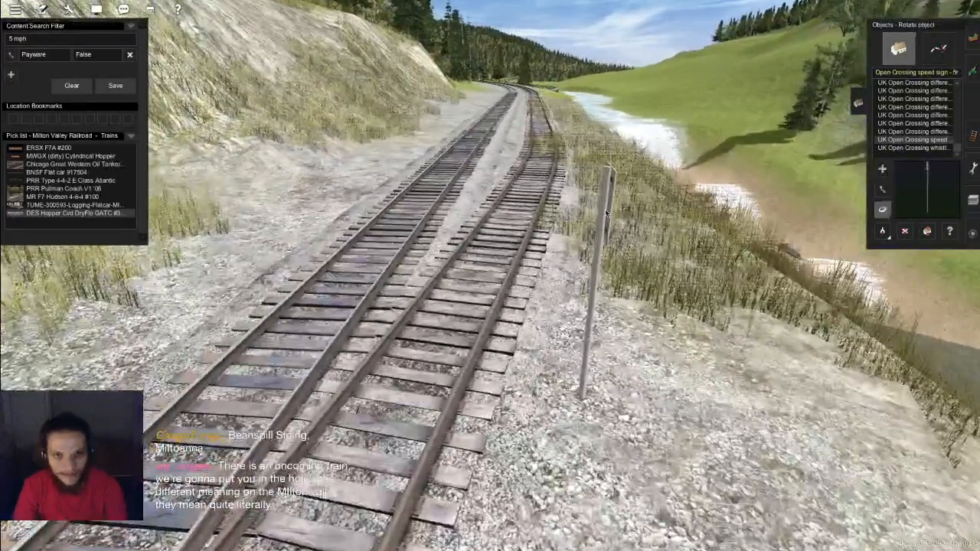
pyautogui.moveTo(606, 215); pyautogui.dragTo(624, 215)
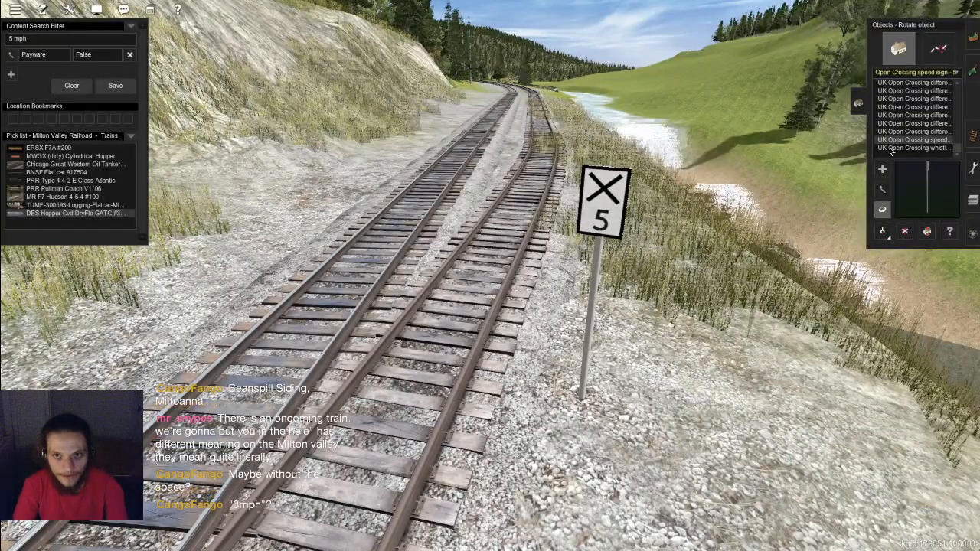
pyautogui.moveTo(603, 222); pyautogui.dragTo(617, 195)
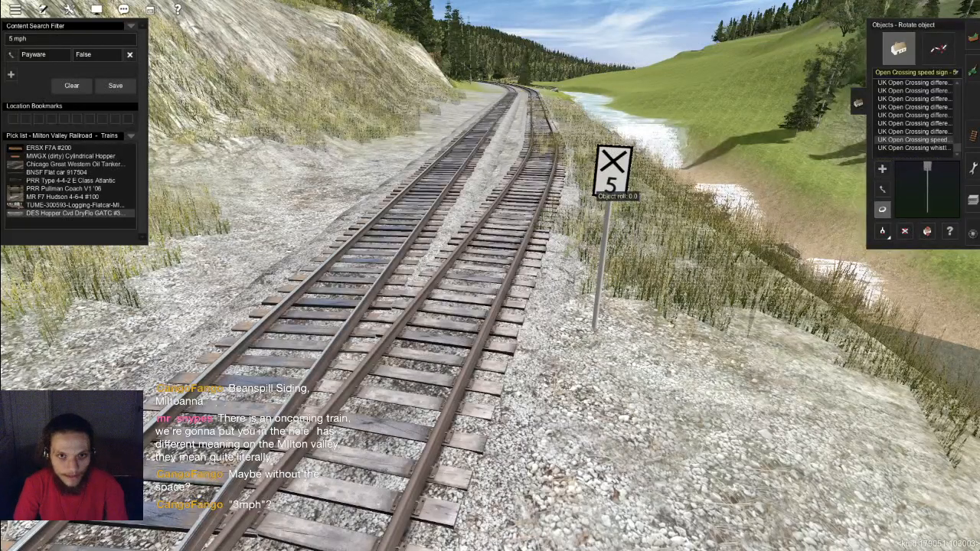
# Step: Lower the 5 mph sign at the rock-slope junction so its post stands shorter
pyautogui.press('h')
pyautogui.moveTo(617, 185); pyautogui.dragTo(617, 247)
pyautogui.scroll(-3, 571, 188)
pyautogui.moveTo(570, 187); pyautogui.dragTo(534, 296, button='right')
pyautogui.scroll(2, 533, 296)
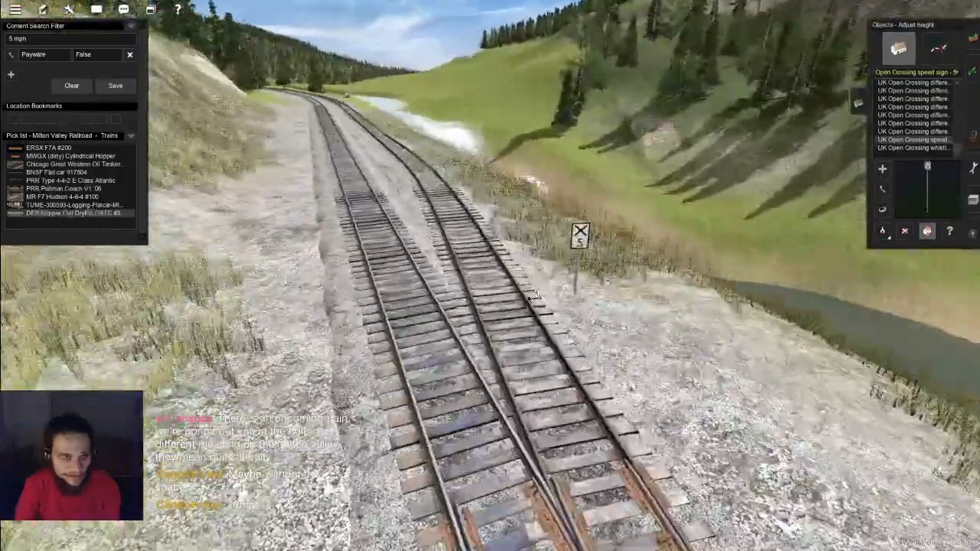
# Step: Place a second 5 mph crossing sign farther along the siding, on the grass between the track and the river trestle
pyautogui.scroll(-5, 533, 296)
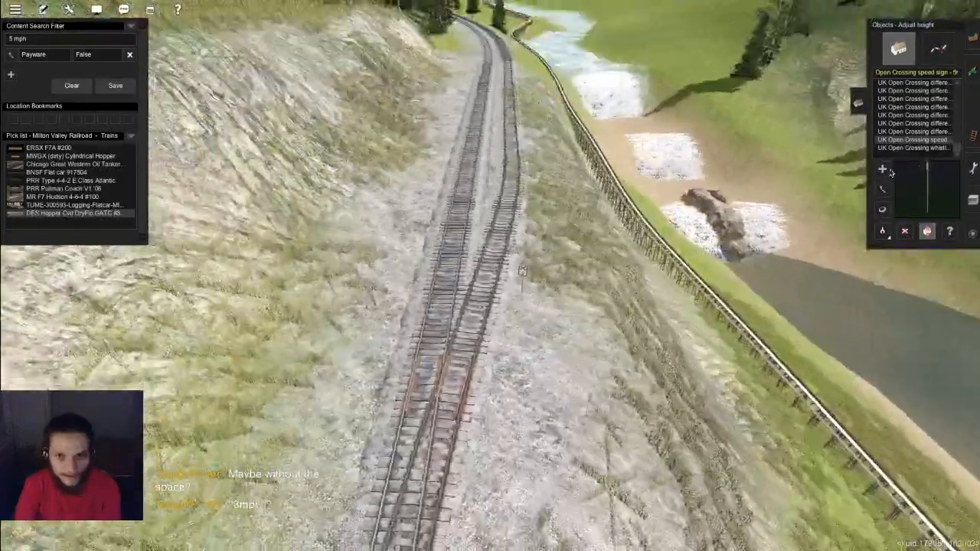
pyautogui.click(883, 169)
pyautogui.scroll(4, 503, 190)
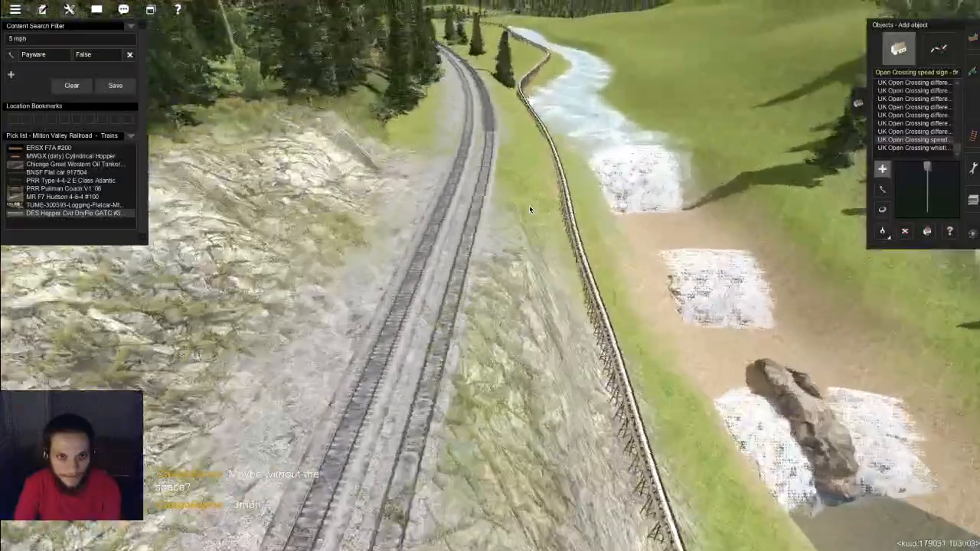
pyautogui.moveTo(529, 206); pyautogui.dragTo(481, 313, button='right')
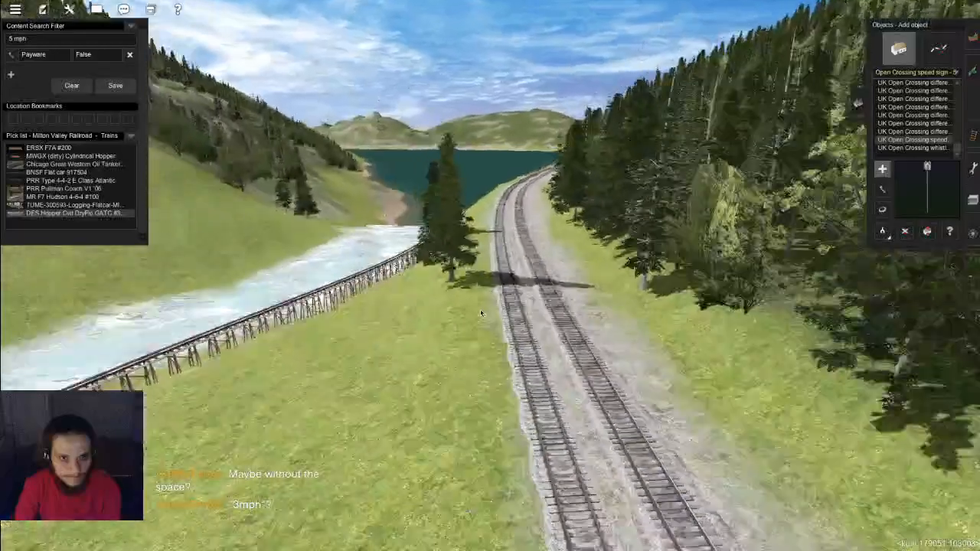
pyautogui.scroll(5, 481, 314)
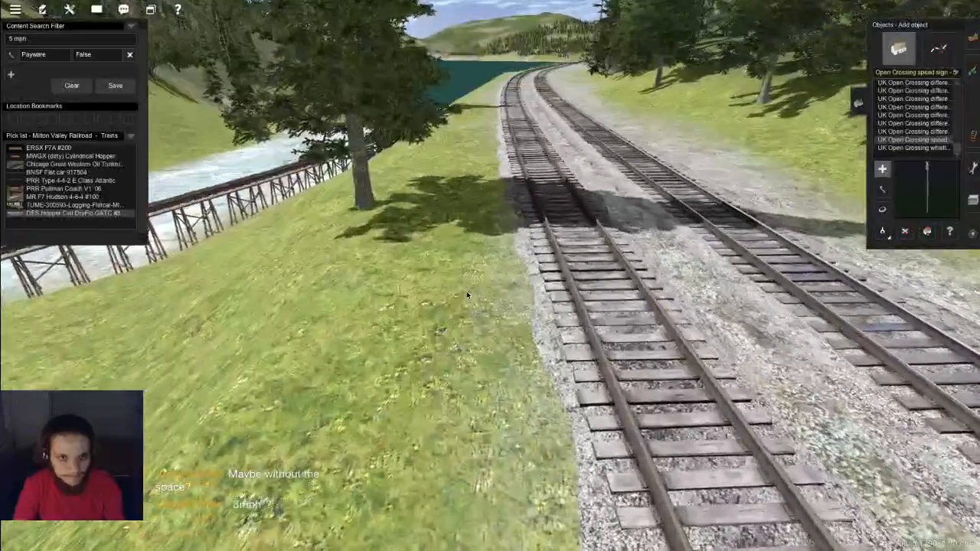
pyautogui.click(471, 280)
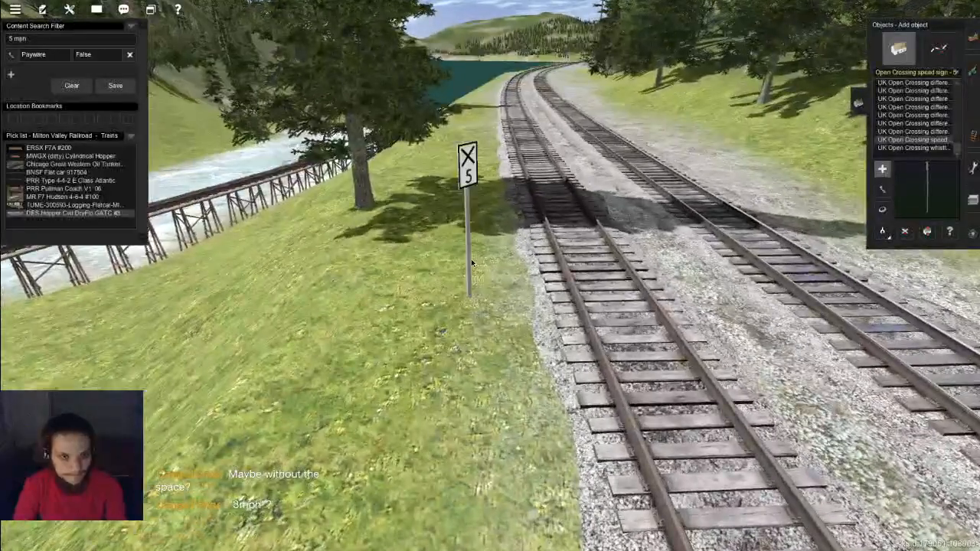
# Step: Turn the second 5 mph sign to face along the siding and lower it to a short post
pyautogui.moveTo(463, 184)
pyautogui.mouseDown()
pyautogui.moveTo(475, 185)
pyautogui.moveTo(466, 201)
pyautogui.mouseUp()
pyautogui.press('h')
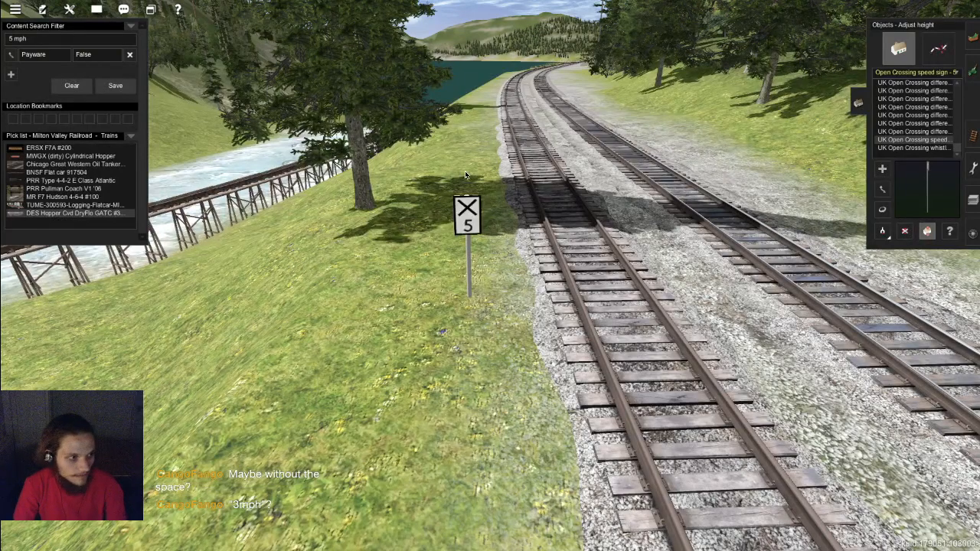
pyautogui.scroll(-3, 828, 174)
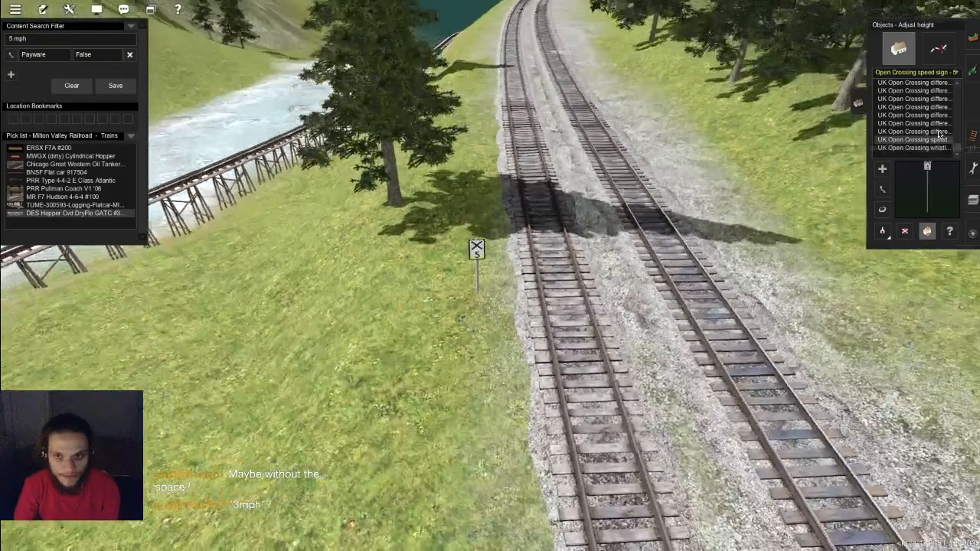
pyautogui.scroll(2, 936, 134)
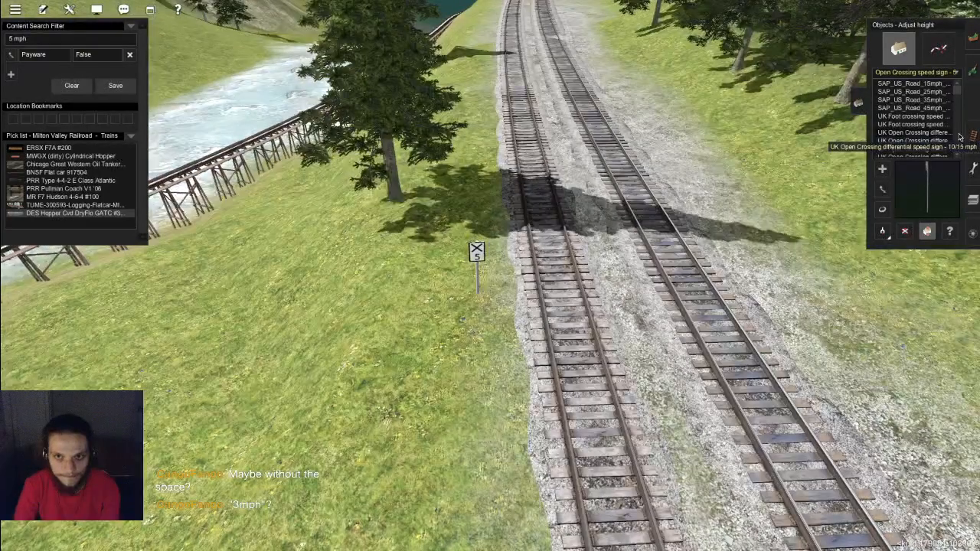
# Step: Add a 005mph Invisible marker and an opposite-facing 025mph Invisible marker to the siding beside the second sign
pyautogui.click(972, 136)
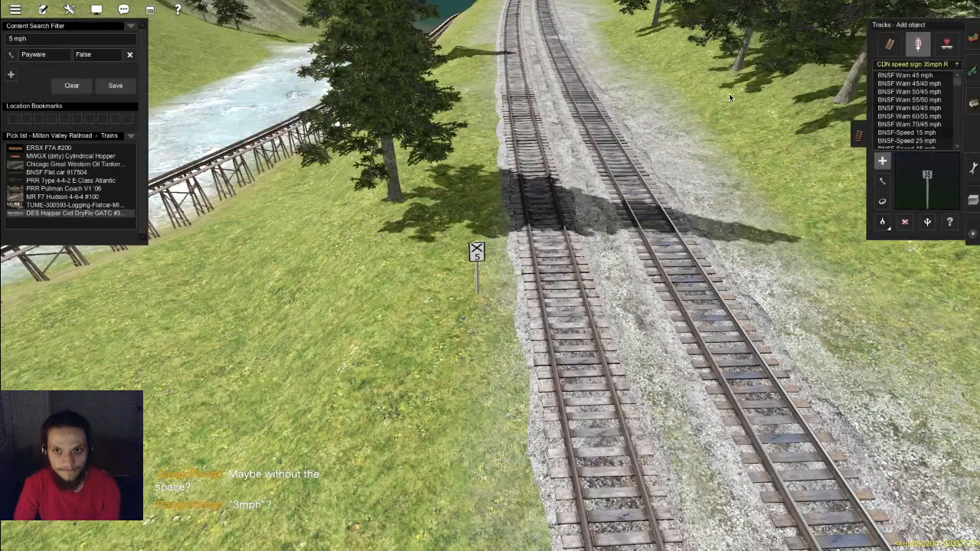
pyautogui.scroll(-8, 934, 131)
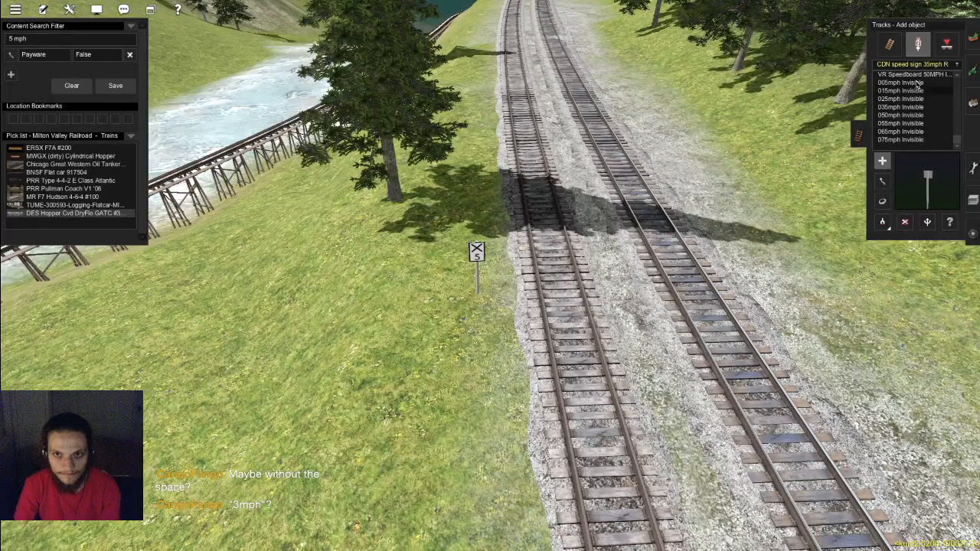
pyautogui.click(917, 83)
pyautogui.click(560, 295)
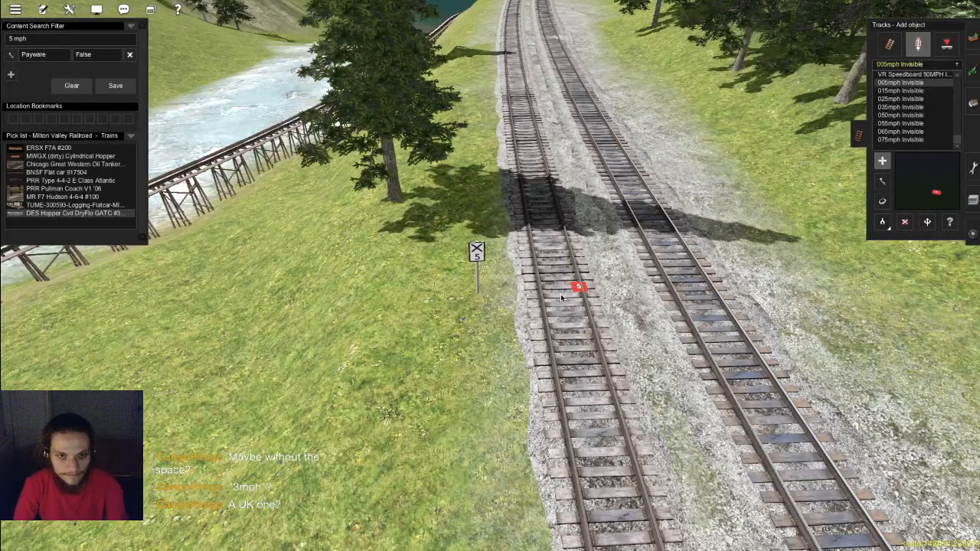
pyautogui.click(896, 99)
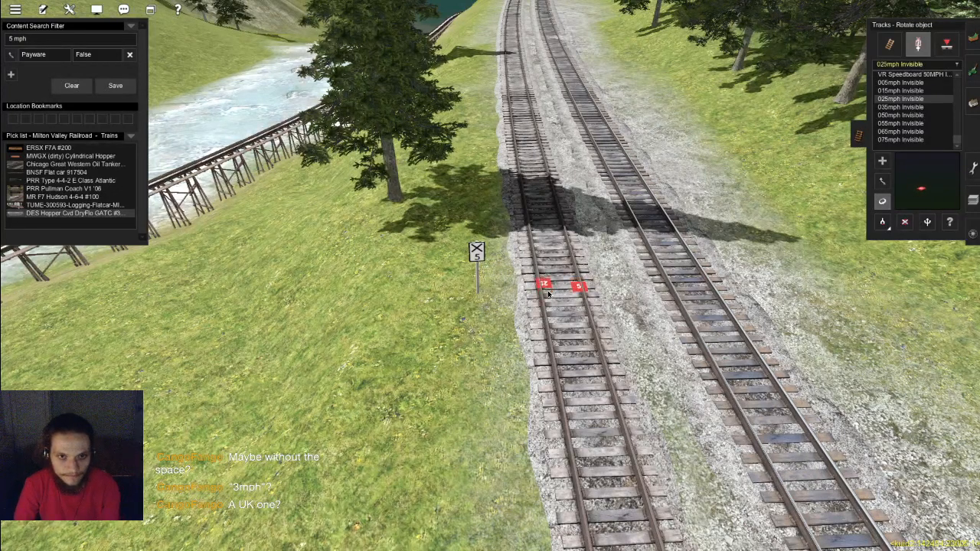
# Step: Add opposite-facing 005mph and 025mph Invisible markers to the siding beside the sign at the rock-slope junction
pyautogui.scroll(-3, 526, 247)
pyautogui.moveTo(526, 246)
pyautogui.mouseDown(button='right')
pyautogui.moveTo(514, 171)
pyautogui.moveTo(485, 201)
pyautogui.moveTo(501, 192)
pyautogui.moveTo(503, 184)
pyautogui.moveTo(473, 203)
pyautogui.moveTo(482, 320)
pyautogui.moveTo(477, 293)
pyautogui.moveTo(478, 265)
pyautogui.moveTo(496, 257)
pyautogui.moveTo(531, 296)
pyautogui.moveTo(535, 319)
pyautogui.mouseUp(button='right')
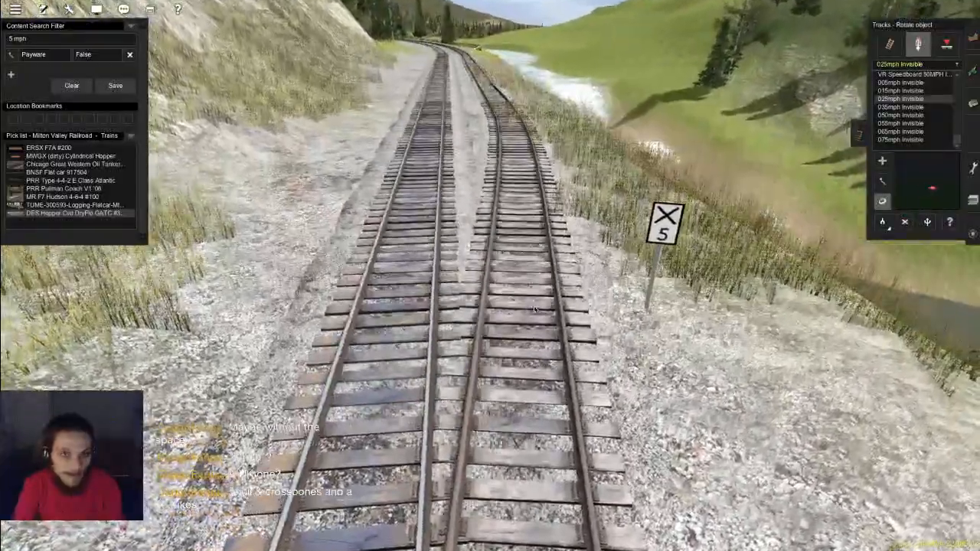
pyautogui.press('a')
pyautogui.click(532, 318)
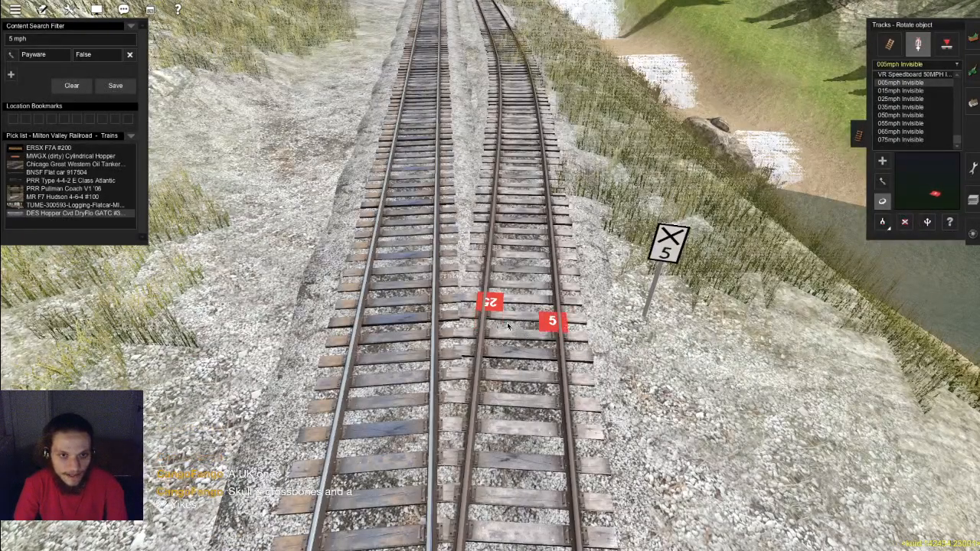
# Step: Line up the rock-slope junction's two invisible markers across the siding and save the route over the existing route and session
pyautogui.moveTo(549, 310); pyautogui.dragTo(549, 312, button='right')
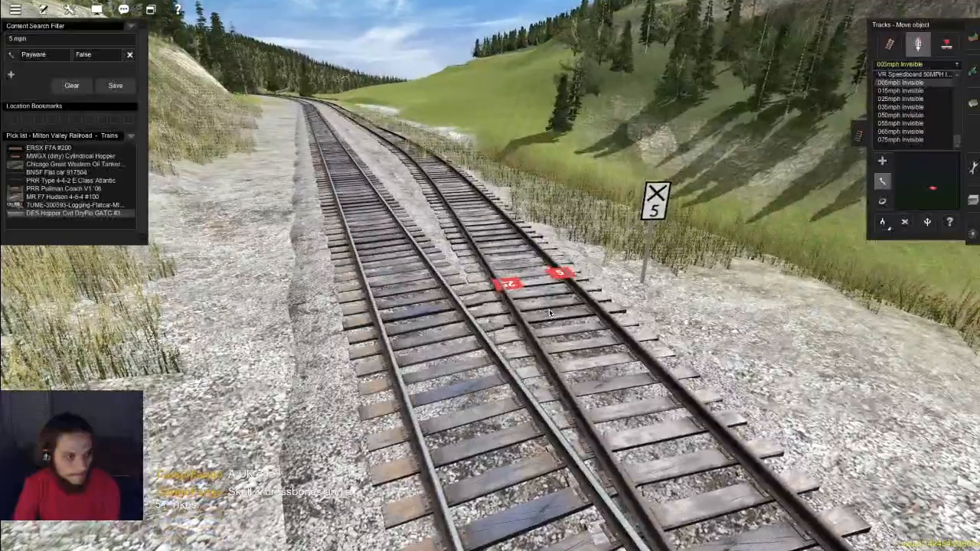
pyautogui.scroll(3, 551, 318)
pyautogui.hotkey('ctrl', 's')
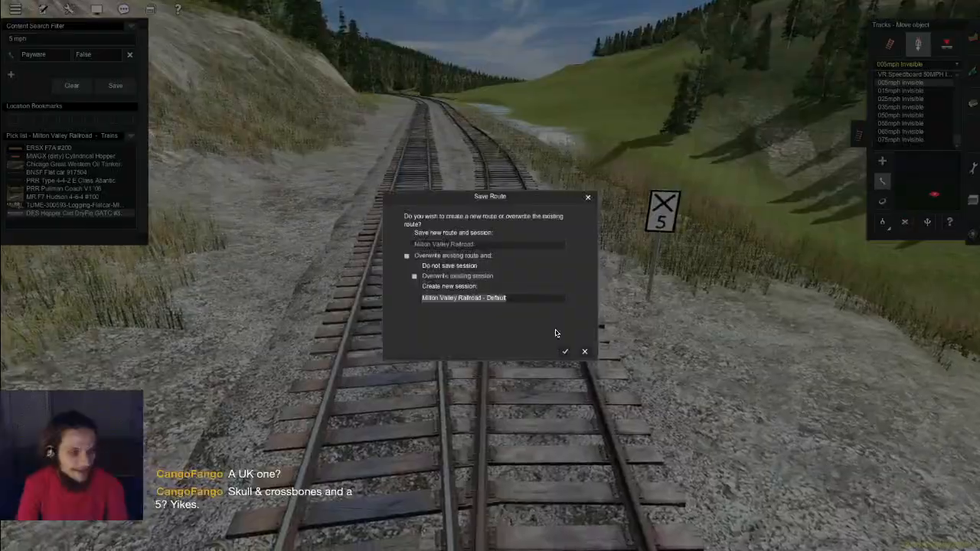
pyautogui.press('Return')
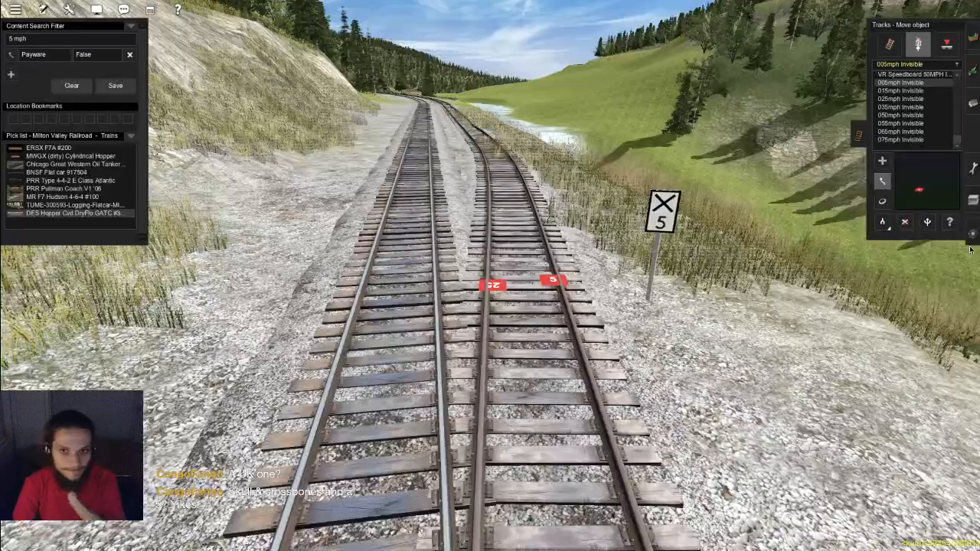
# Step: Examine the 5 mph sign, the invisible markers and the turnout frog at the rock-slope junction from low and high viewpoints
pyautogui.scroll(-3, 531, 322)
pyautogui.moveTo(531, 321); pyautogui.dragTo(531, 245, button='right')
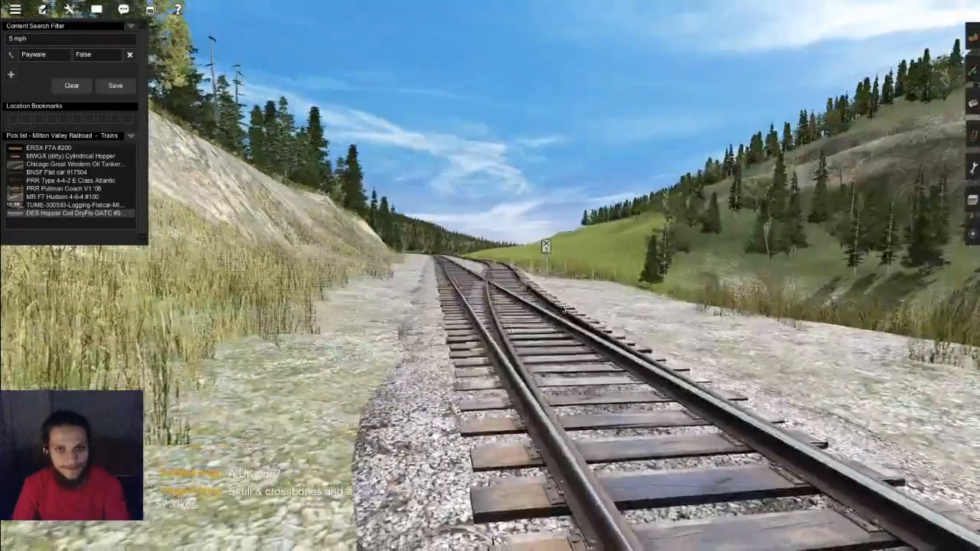
pyautogui.scroll(3, 531, 321)
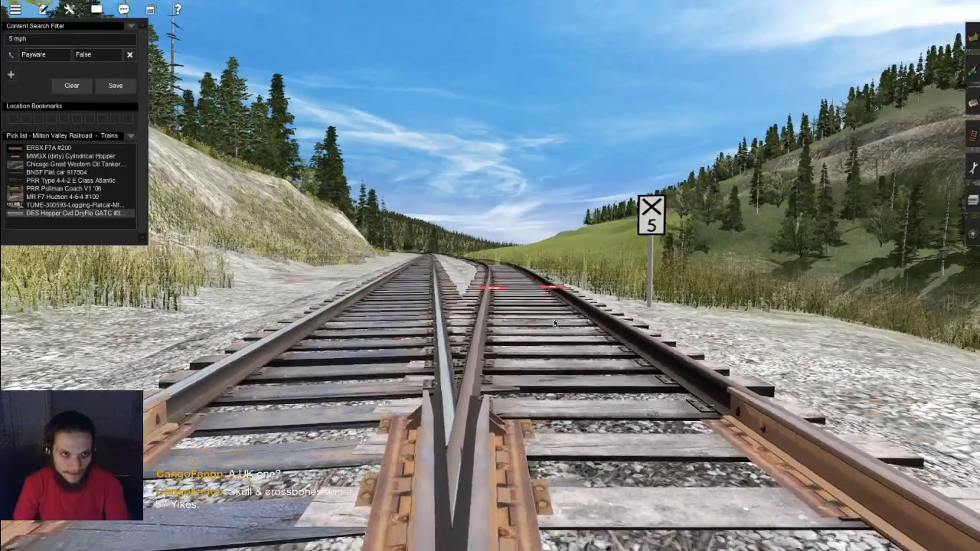
pyautogui.scroll(-4, 516, 361)
pyautogui.moveTo(516, 361); pyautogui.dragTo(555, 298, button='right')
pyautogui.scroll(3, 556, 299)
pyautogui.scroll(-5, 521, 280)
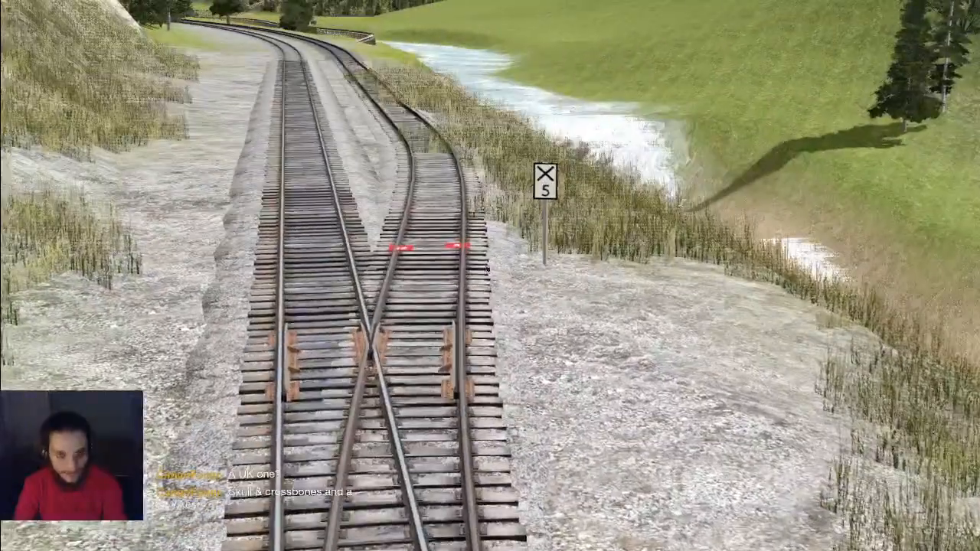
pyautogui.moveTo(486, 262); pyautogui.dragTo(490, 315, button='right')
pyautogui.scroll(3, 485, 262)
pyautogui.scroll(2, 490, 276)
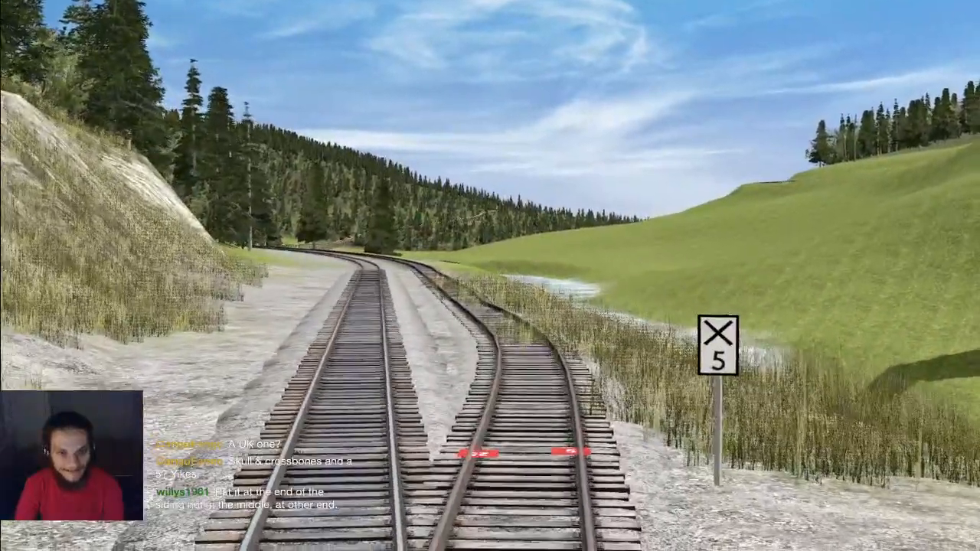
pyautogui.moveTo(490, 276); pyautogui.dragTo(490, 284, button='right')
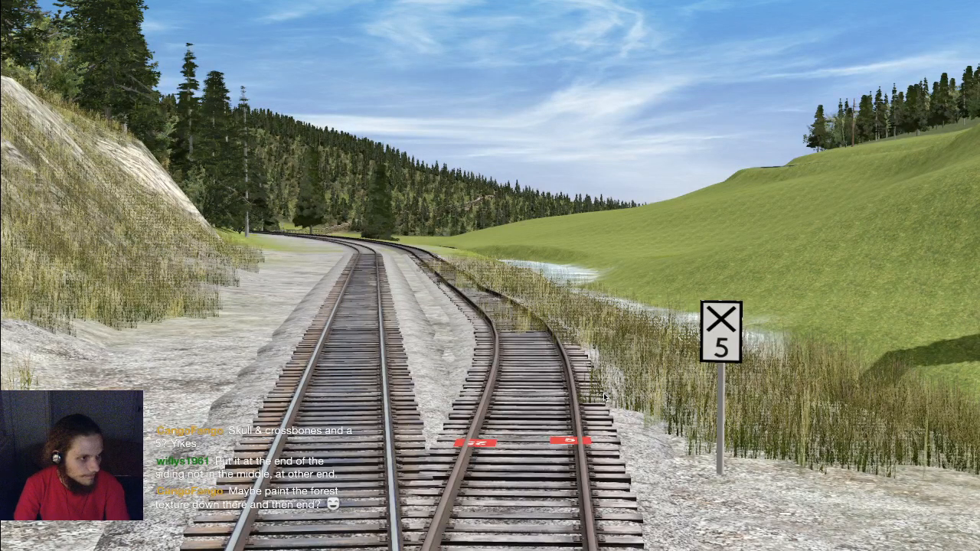
# Step: Follow the siding back to the second 5 mph sign and check the placement of its invisible speed markers
pyautogui.press('Left')
pyautogui.scroll(-3, 603, 396)
pyautogui.press('Up')
pyautogui.press('Left')
pyautogui.press('Down')
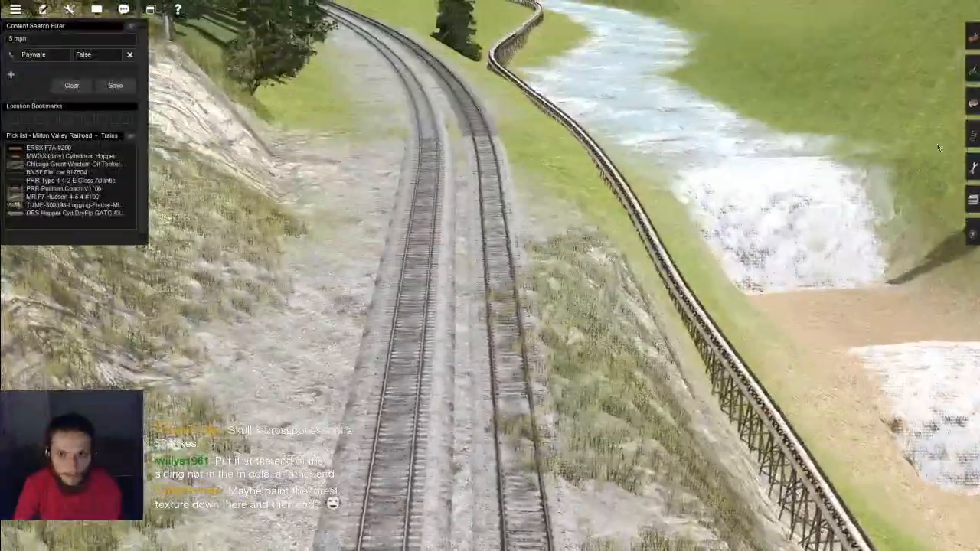
pyautogui.press('Down')
pyautogui.press('Up')
pyautogui.click(972, 135)
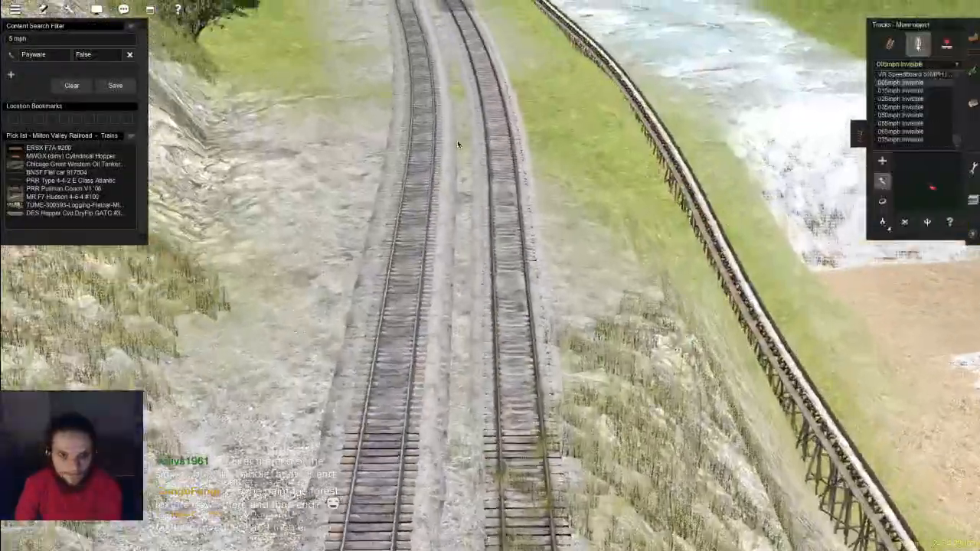
pyautogui.rightClick(453, 151)
pyautogui.press('Down')
pyautogui.rightClick(449, 179)
pyautogui.rightClick(517, 252)
pyautogui.scroll(3, 517, 253)
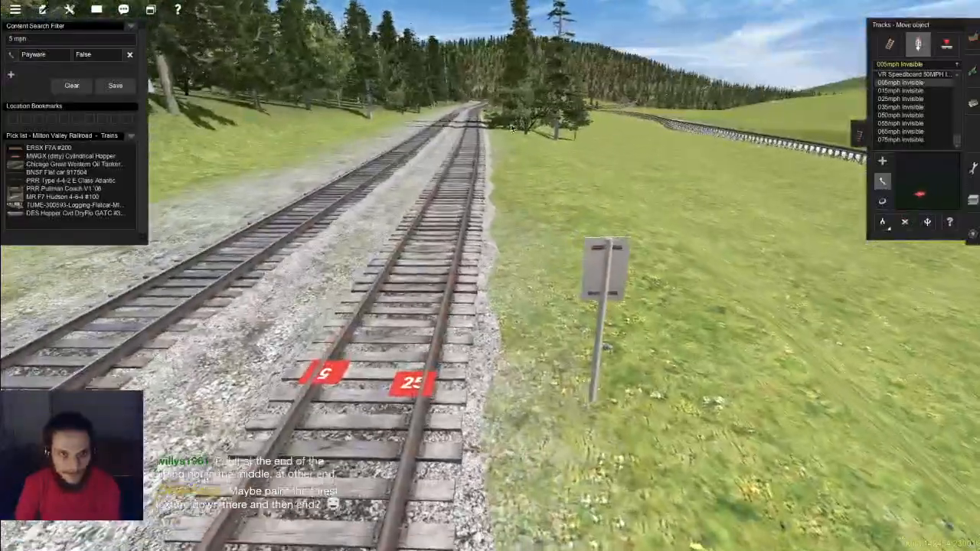
pyautogui.scroll(-5, 748, 203)
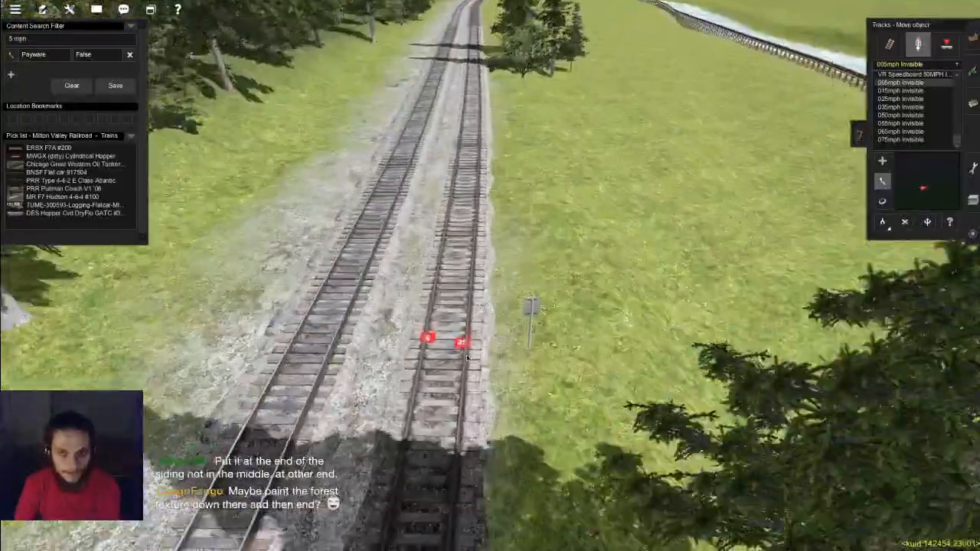
pyautogui.scroll(2, 467, 357)
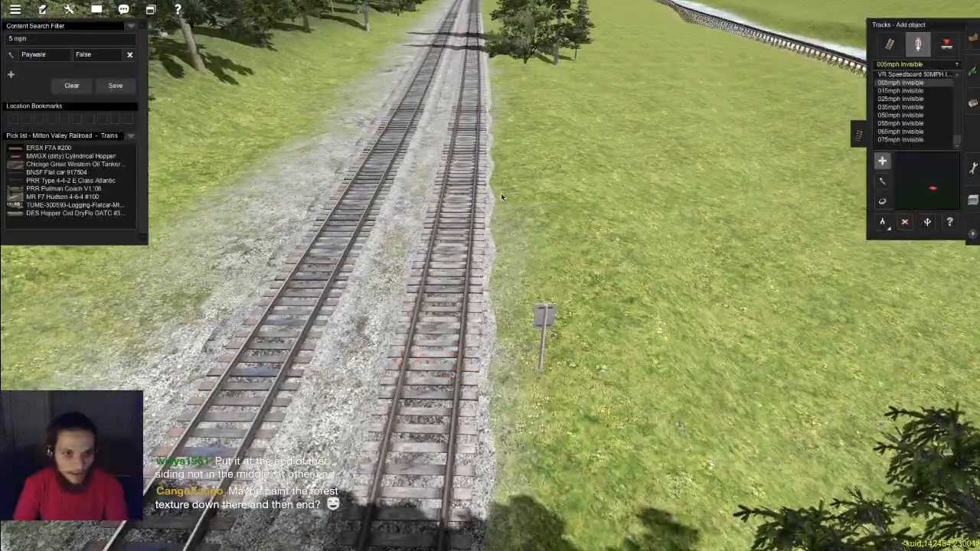
# Step: Add opposite-facing 005mph and 025mph Invisible markers to opposite rails of the siding, short of its other junction
pyautogui.rightClick(495, 121)
pyautogui.scroll(-5, 494, 106)
pyautogui.rightClick(464, 130)
pyautogui.press('Left')
pyautogui.rightClick(413, 249)
pyautogui.scroll(5, 413, 250)
pyautogui.scroll(3, 486, 289)
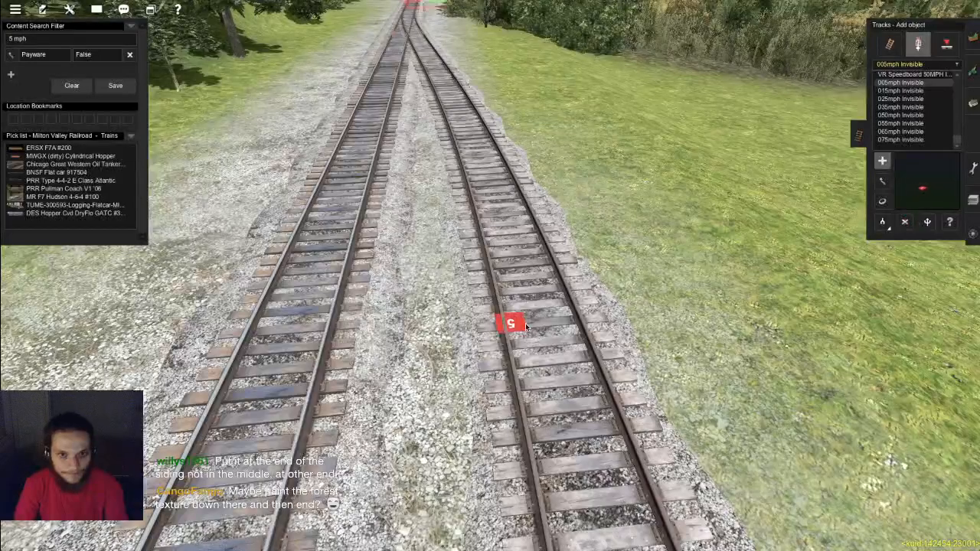
pyautogui.click(567, 326)
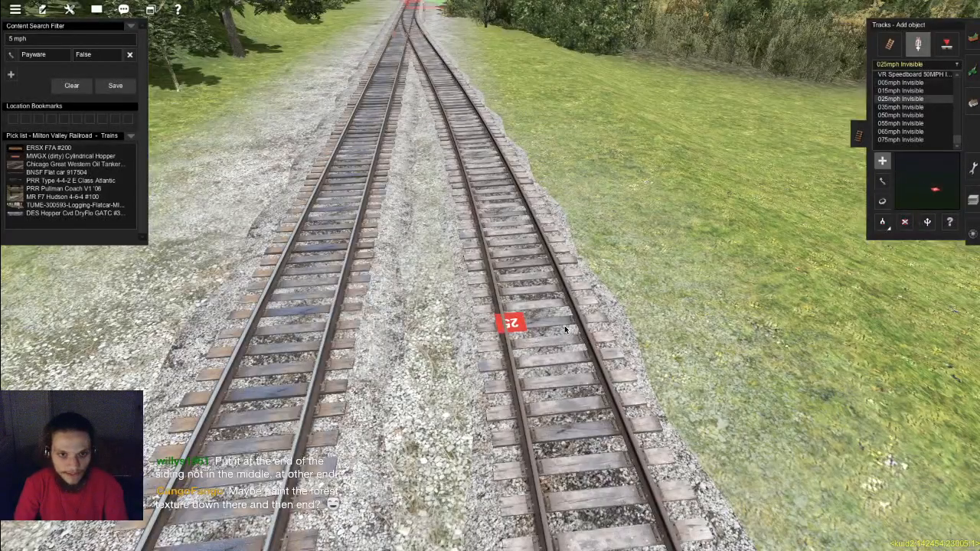
pyautogui.press('r')
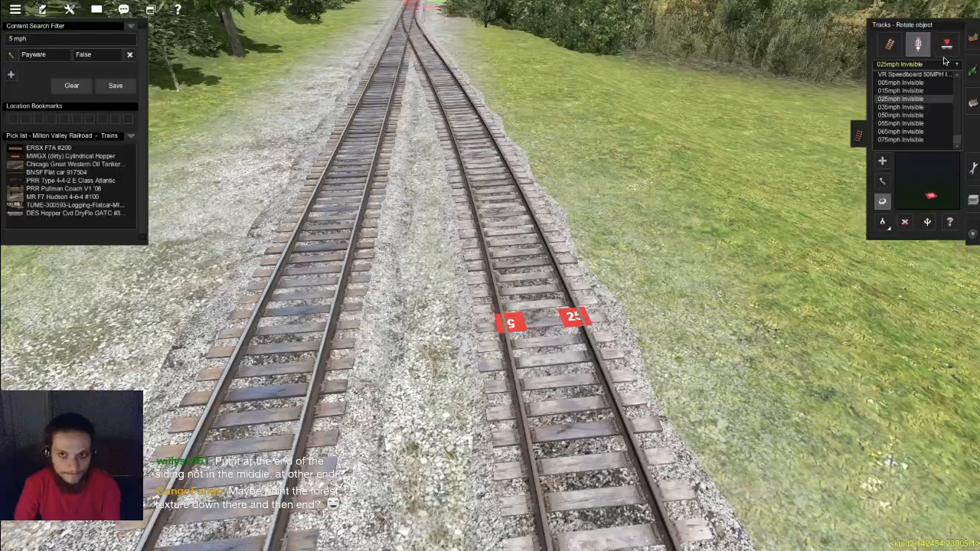
# Step: Place an Open Crossing speed sign for 5 mph in the grass beside the new markers, sink it to -1.00 m and shift it closer to the track
pyautogui.click(969, 101)
pyautogui.rightClick(632, 305)
pyautogui.press('Left')
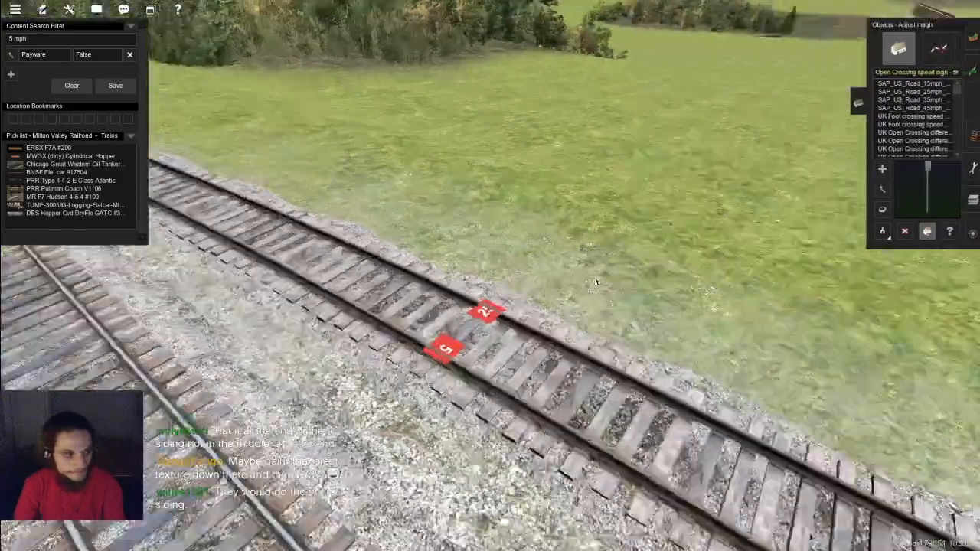
pyautogui.press('Left')
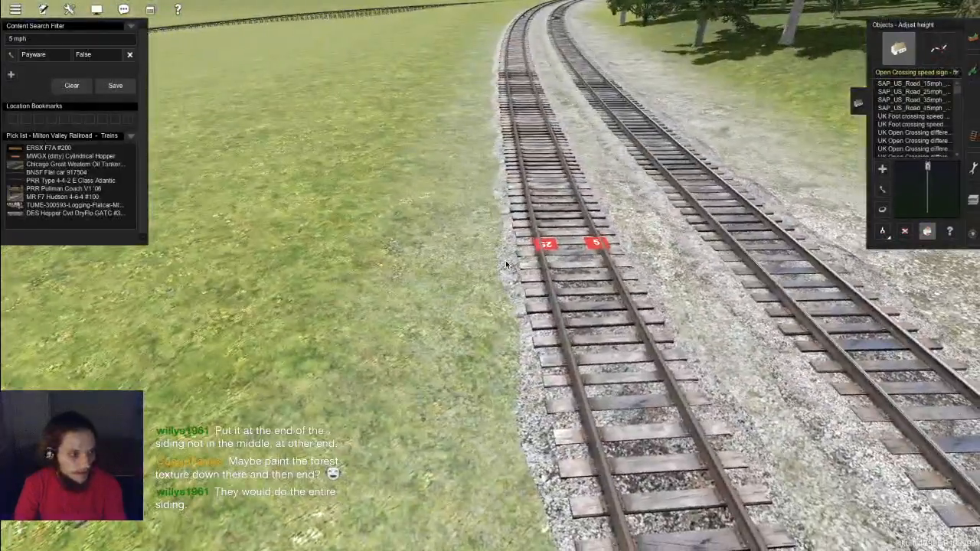
pyautogui.press('Left')
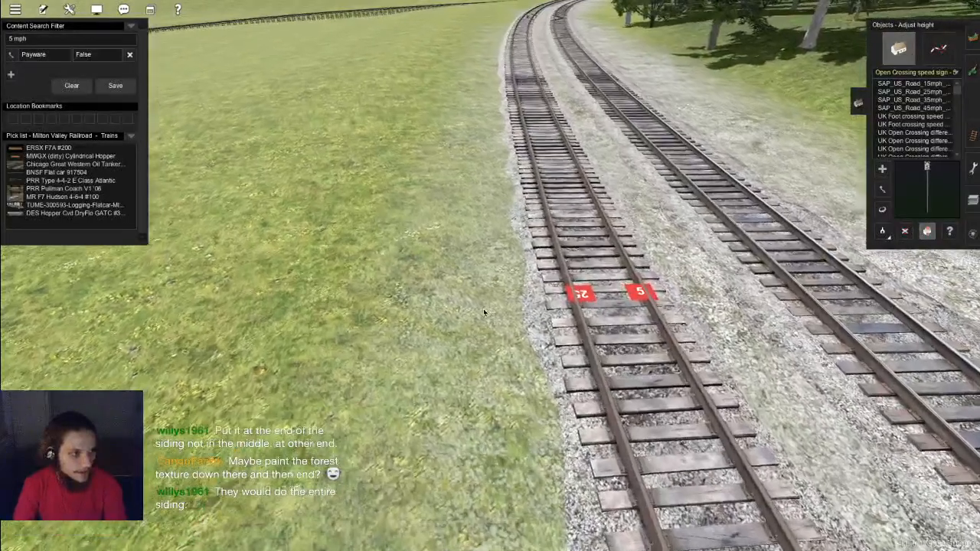
pyautogui.press('a')
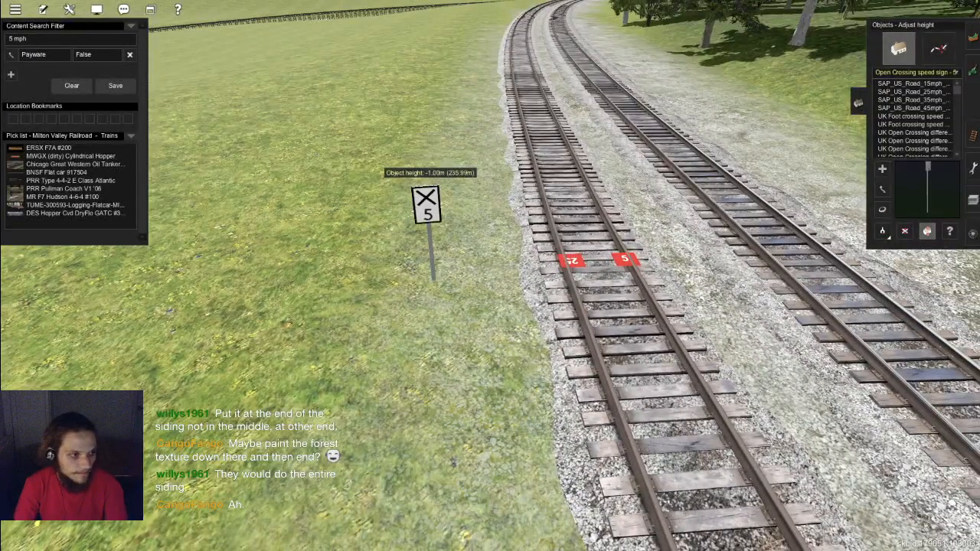
pyautogui.press('pagedown')
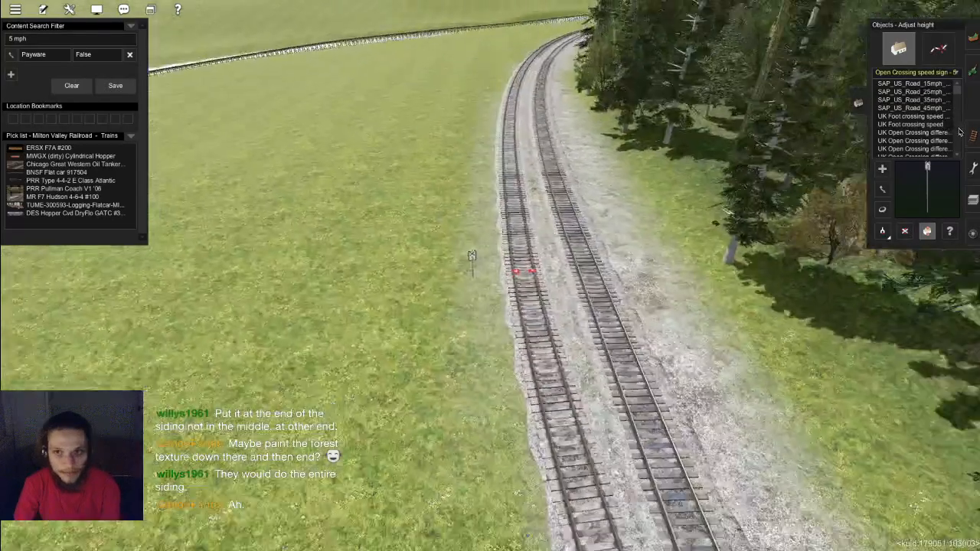
pyautogui.click(972, 135)
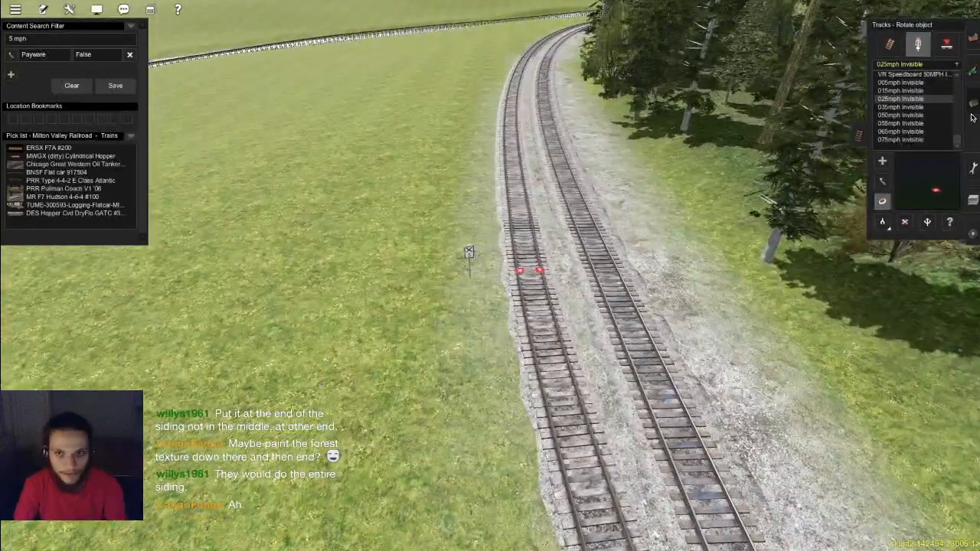
pyautogui.click(972, 107)
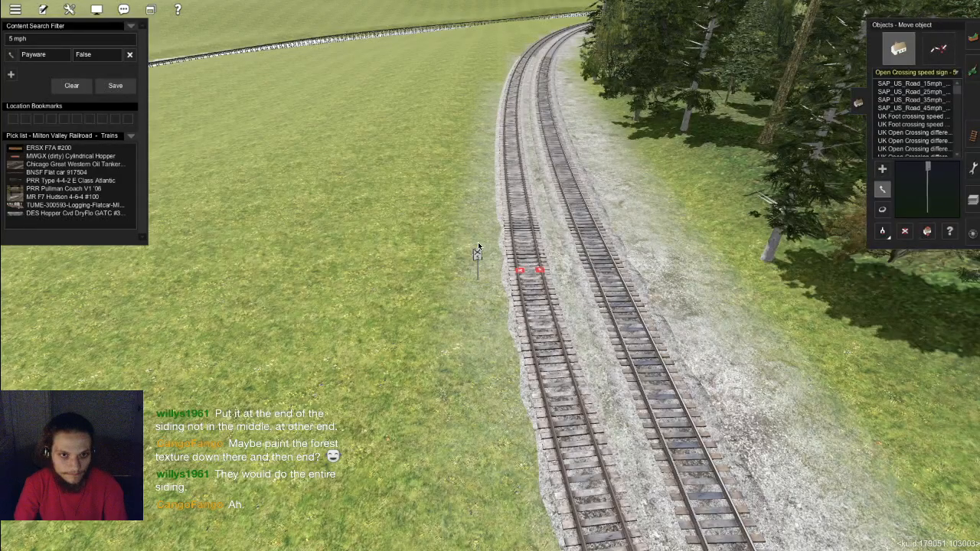
# Step: Delete the leftover 5 mph sign beside the middle of the siding, near the lone trees above the river
pyautogui.press('Up')
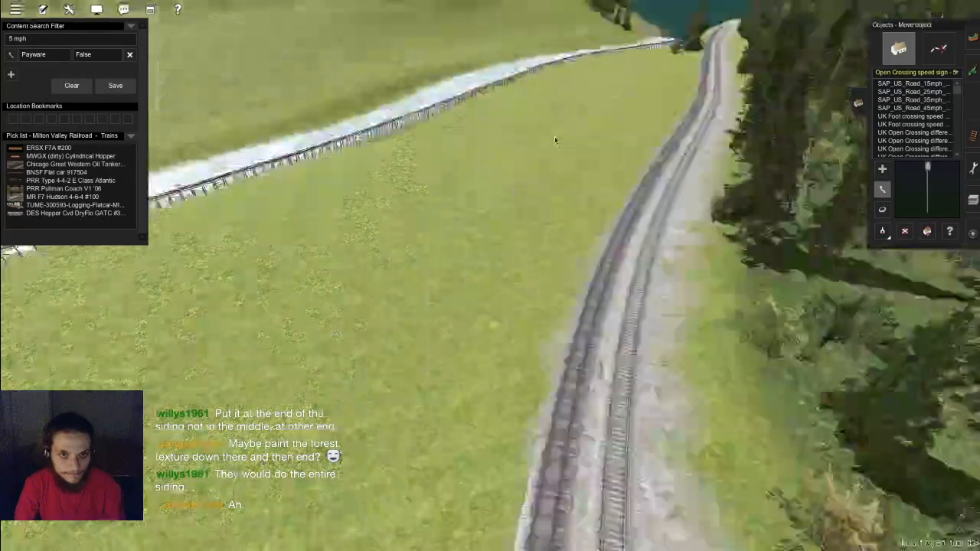
pyautogui.press('Up')
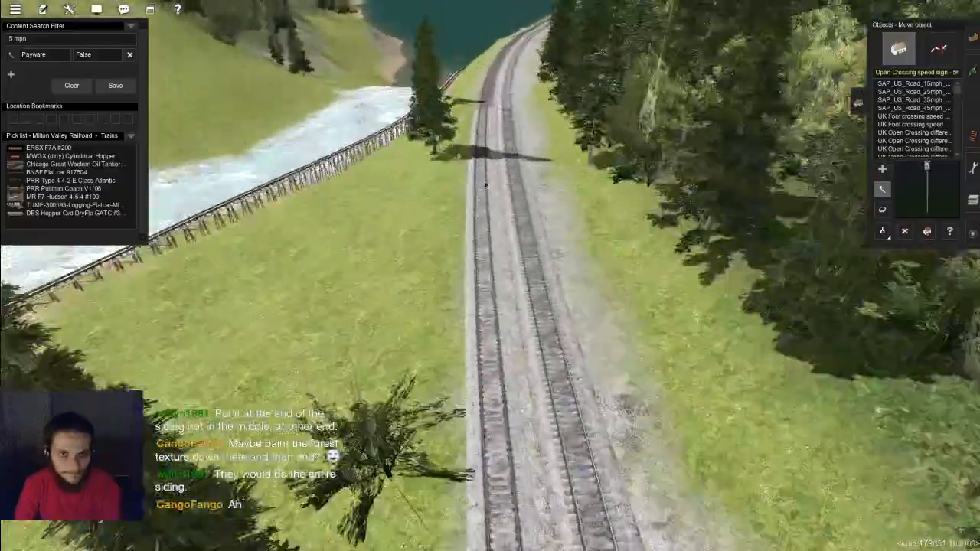
pyautogui.press('Up')
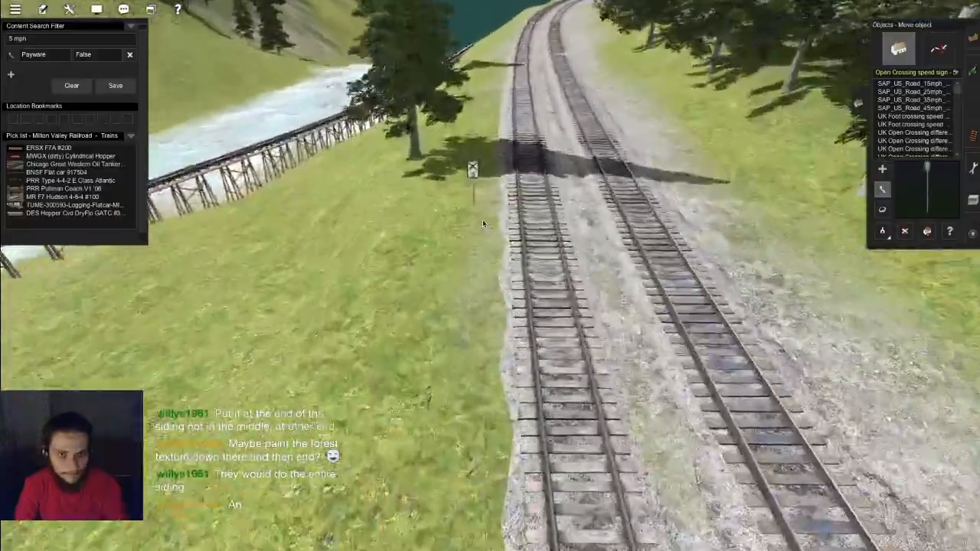
pyautogui.press('d')
# Step: Inspect the 5 mph sign, invisible markers and turnout at the rock-slope junction in the fly camera with the interface hidden
pyautogui.press('Up')
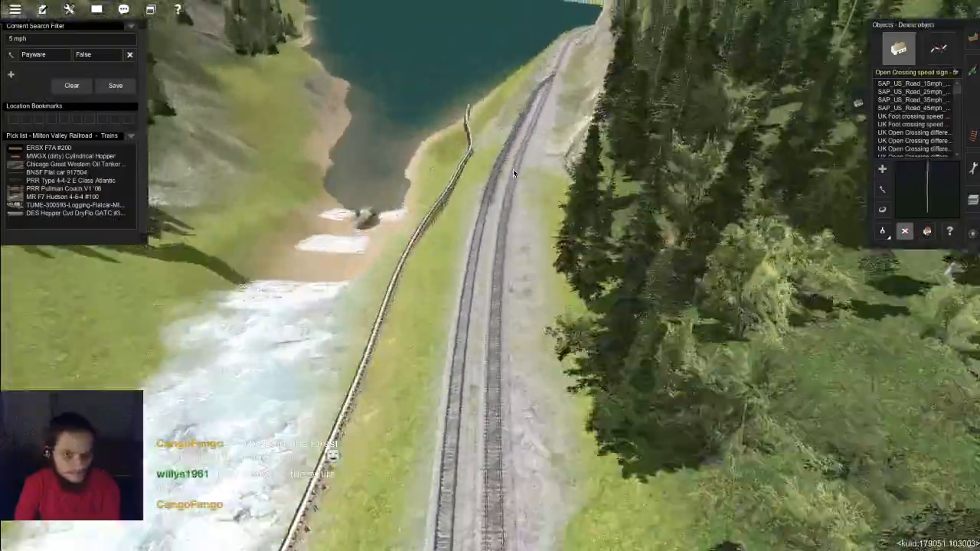
pyautogui.moveTo(513, 169); pyautogui.dragTo(517, 305, button='right')
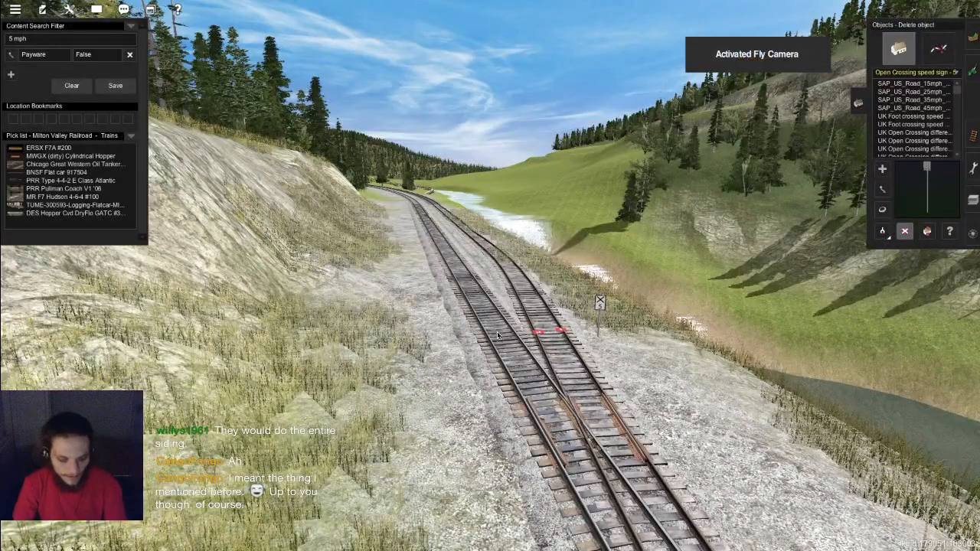
pyautogui.press('w')
pyautogui.press('F5')
pyautogui.moveTo(526, 326); pyautogui.dragTo(545, 275, button='right')
pyautogui.press('w')
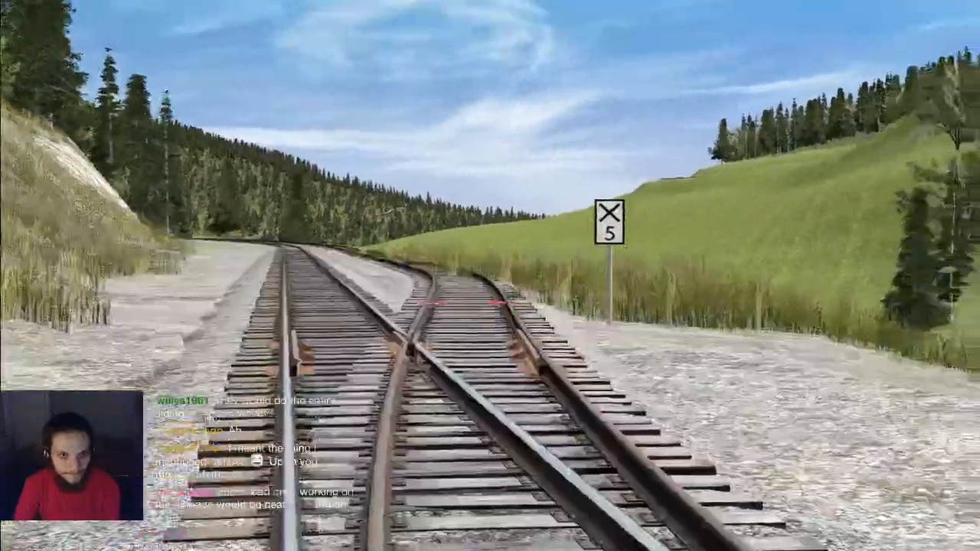
pyautogui.press('e')
pyautogui.moveTo(545, 275); pyautogui.dragTo(477, 245, button='right')
pyautogui.press('w')
pyautogui.press('s')
pyautogui.press('w')
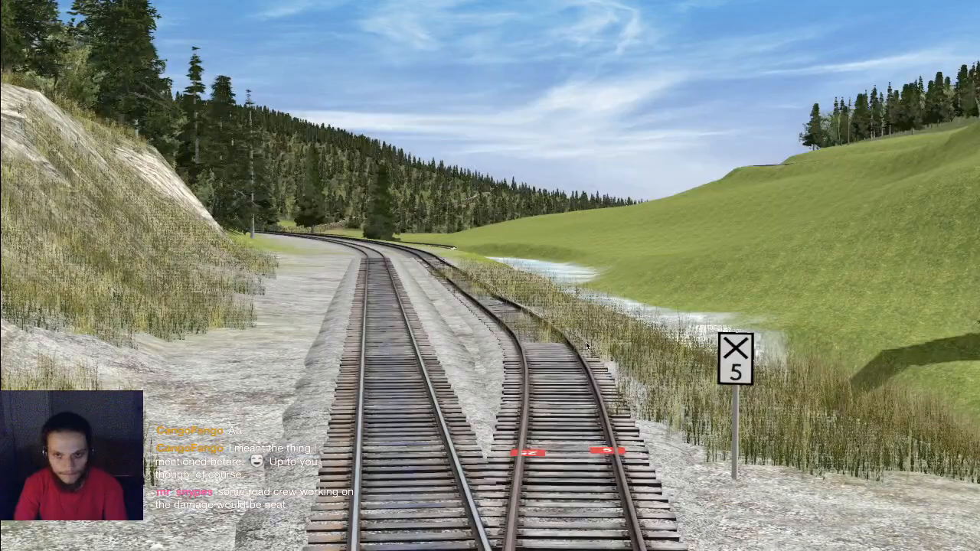
pyautogui.moveTo(604, 371); pyautogui.dragTo(601, 314, button='right')
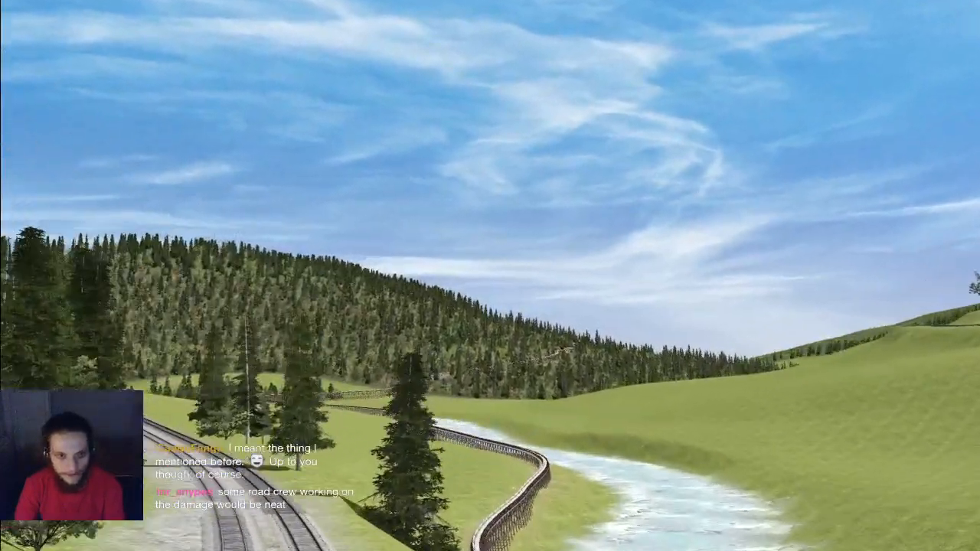
# Step: Survey the line in the fly camera from the river valley through the forest and along the open hillside to the yard
pyautogui.moveTo(490, 276)
pyautogui.mouseDown(button='right')
pyautogui.moveTo(481, 406)
pyautogui.moveTo(478, 276)
pyautogui.mouseUp(button='right')
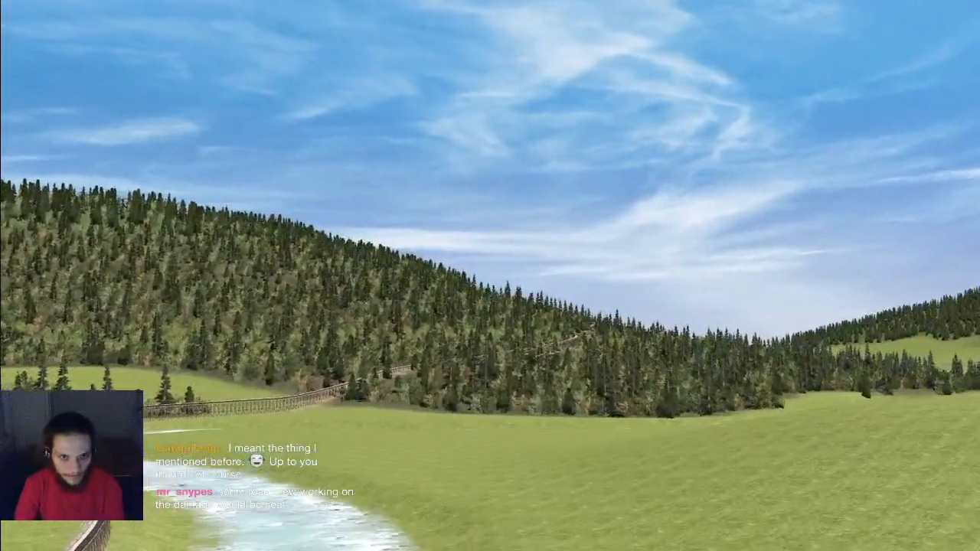
pyautogui.press('Up')
pyautogui.moveTo(490, 275); pyautogui.dragTo(635, 322, button='right')
pyautogui.press('Up')
pyautogui.moveTo(490, 276); pyautogui.dragTo(446, 310, button='right')
pyautogui.press('Up')
pyautogui.moveTo(490, 275); pyautogui.dragTo(535, 278, button='right')
pyautogui.press('Up')
pyautogui.press('Up')
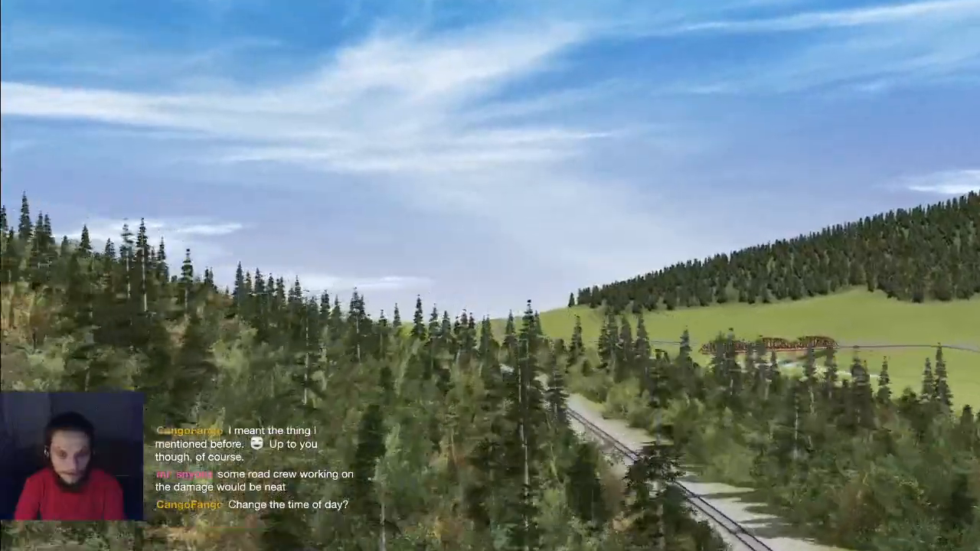
pyautogui.press('Up')
pyautogui.moveTo(490, 275); pyautogui.dragTo(329, 283, button='right')
pyautogui.press('Up')
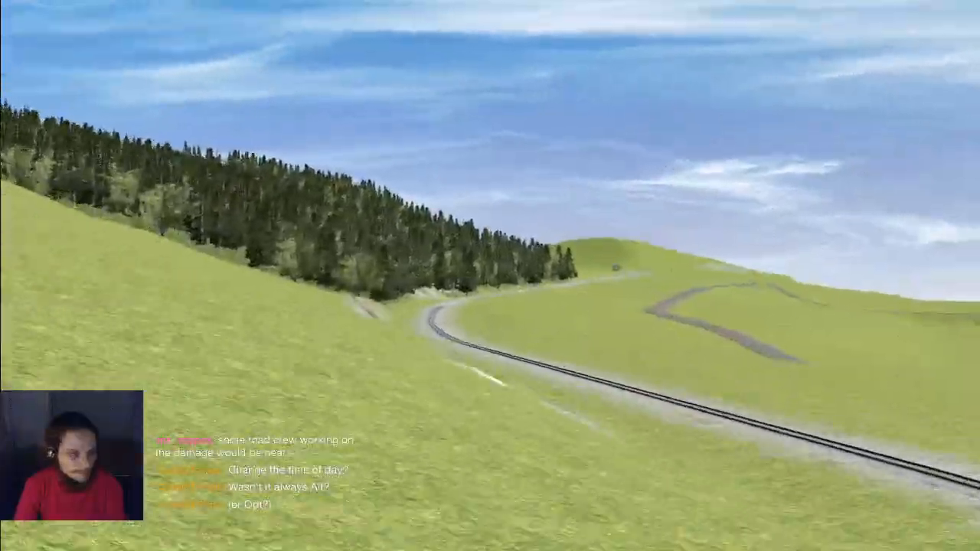
pyautogui.press('Up')
pyautogui.press('Right')
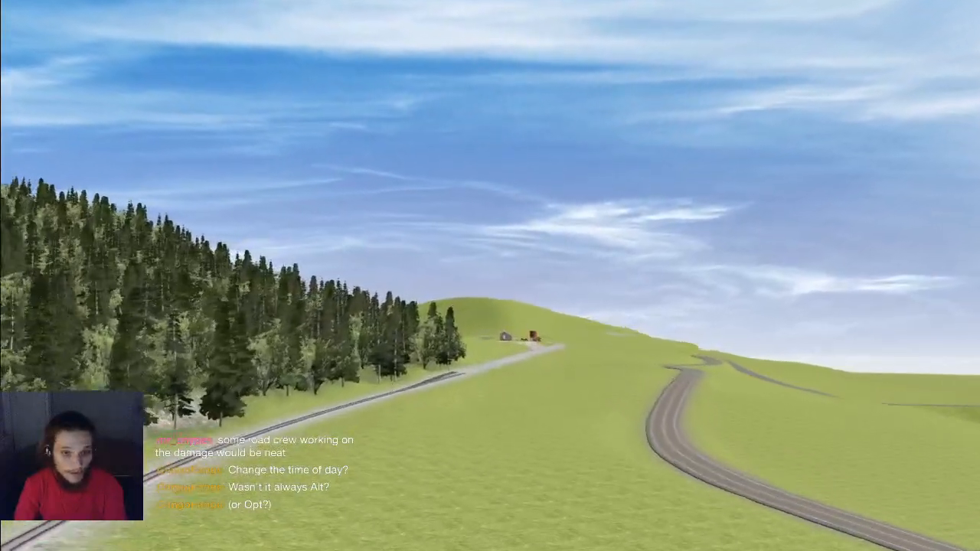
pyautogui.press('Up')
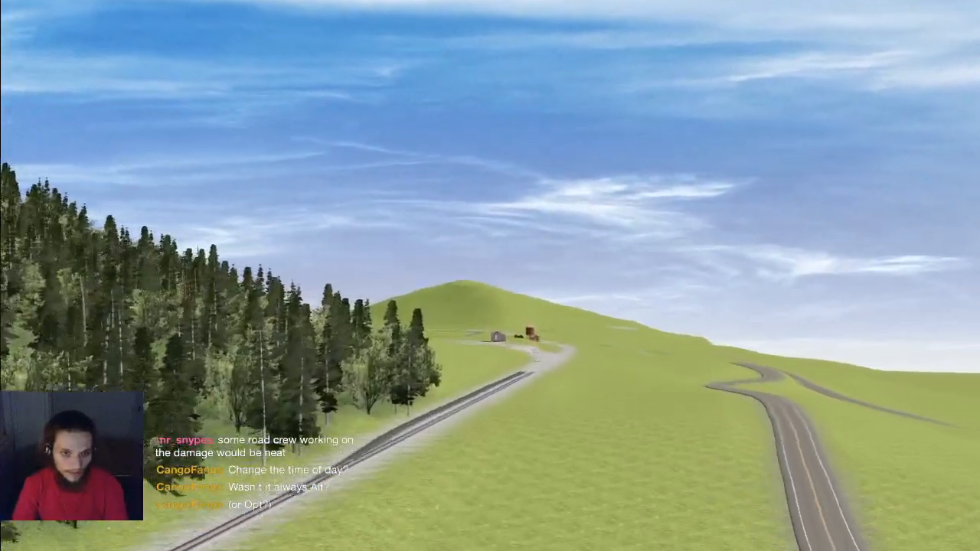
pyautogui.press('Up')
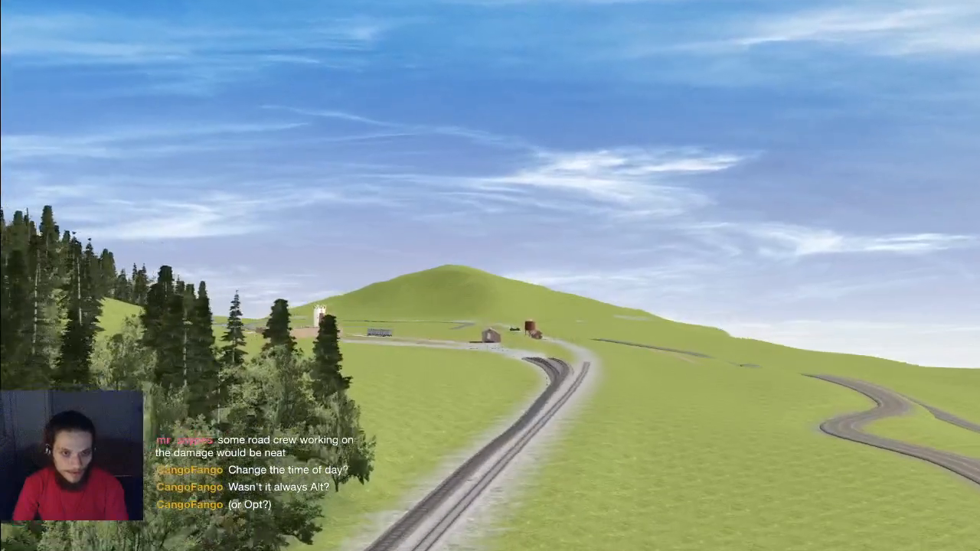
pyautogui.press('Up')
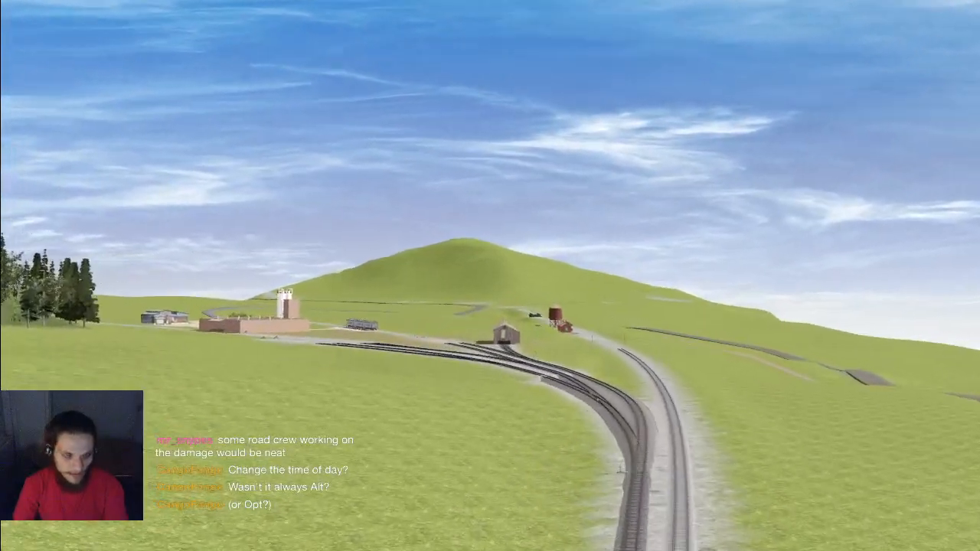
# Step: Examine the yard's brick factory with its white silos, the parked hopper cars and the surrounding sidings from several angles
pyautogui.press('Left')
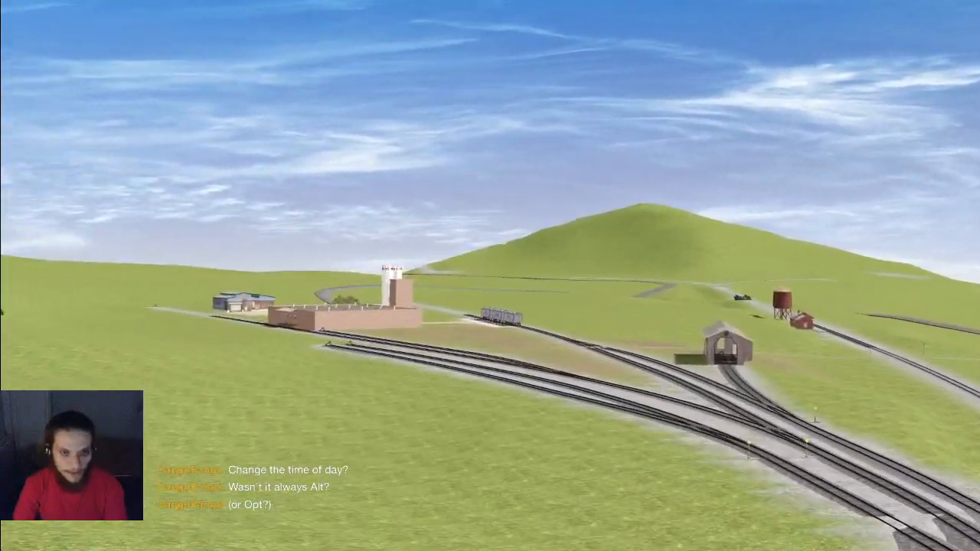
pyautogui.press('Left')
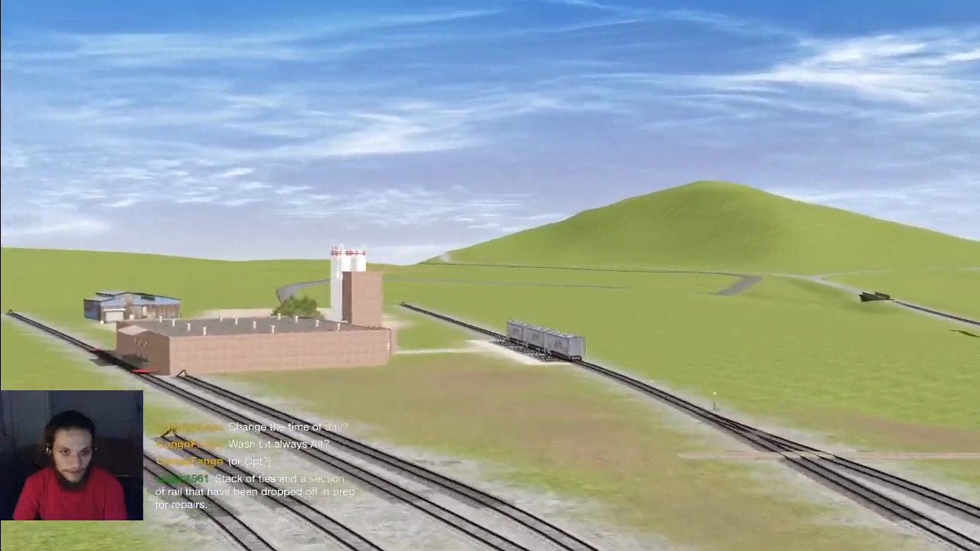
pyautogui.press('Up')
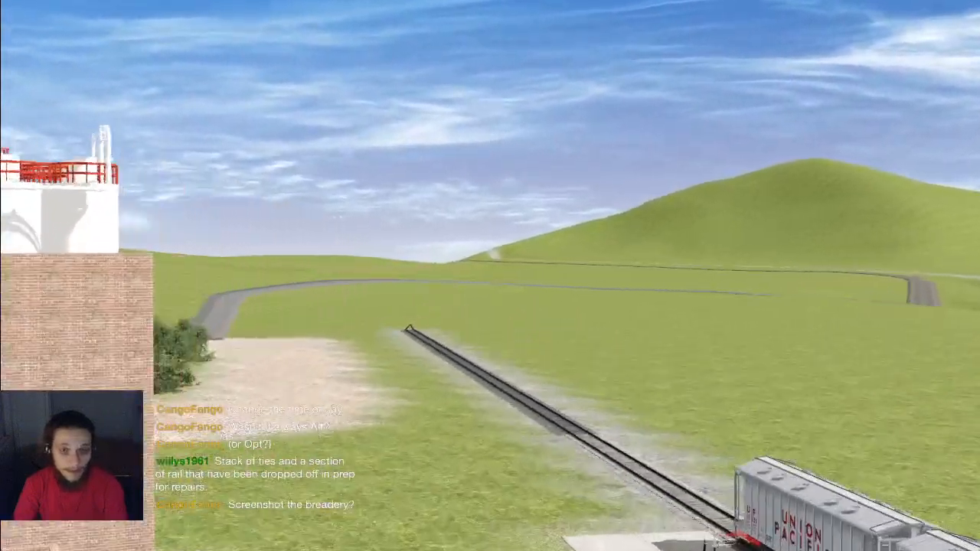
pyautogui.press('Left')
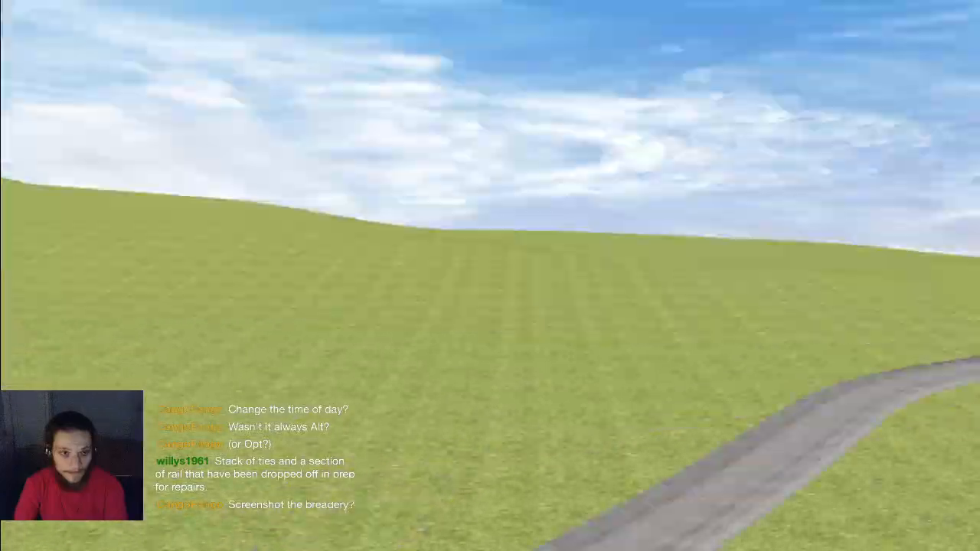
pyautogui.press('Right')
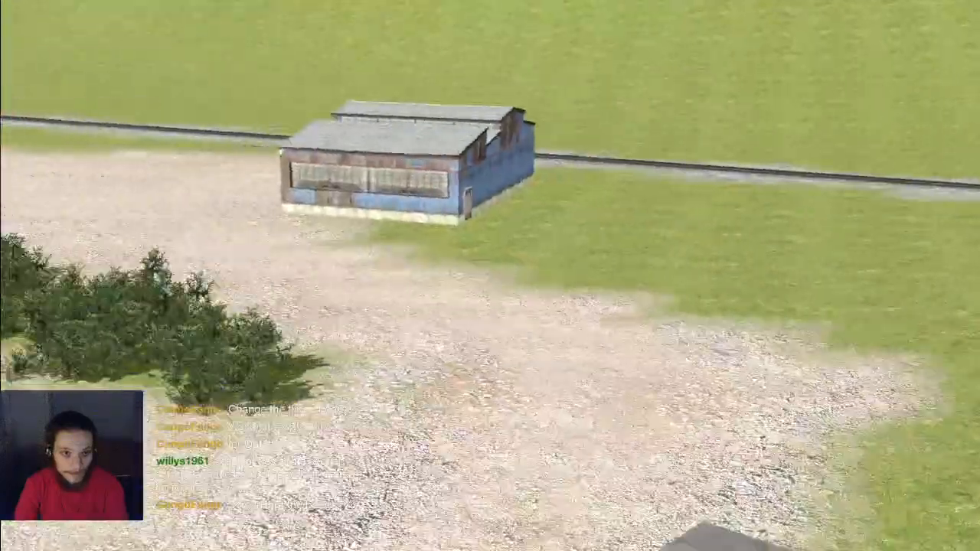
pyautogui.press('Left')
pyautogui.press('Down')
pyautogui.press('Right')
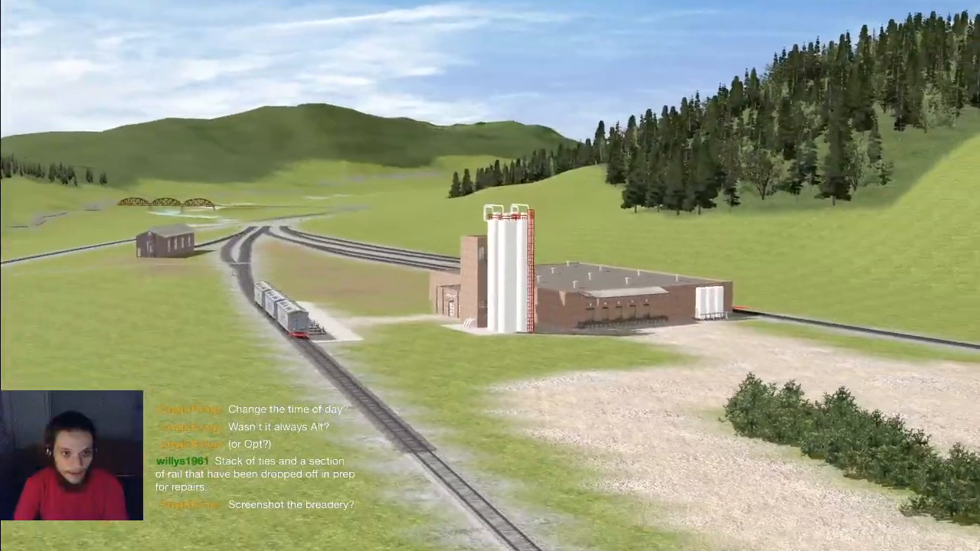
pyautogui.press('Left')
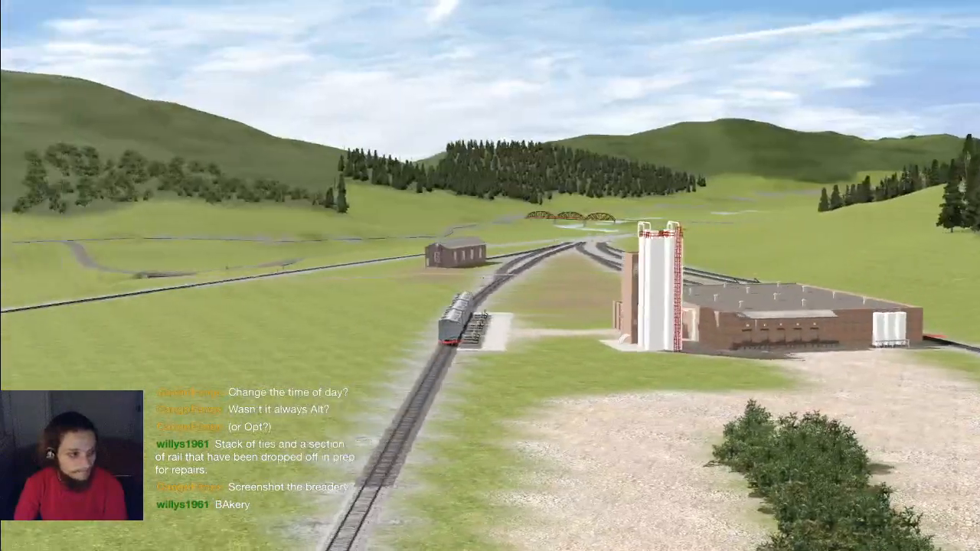
pyautogui.press('Right')
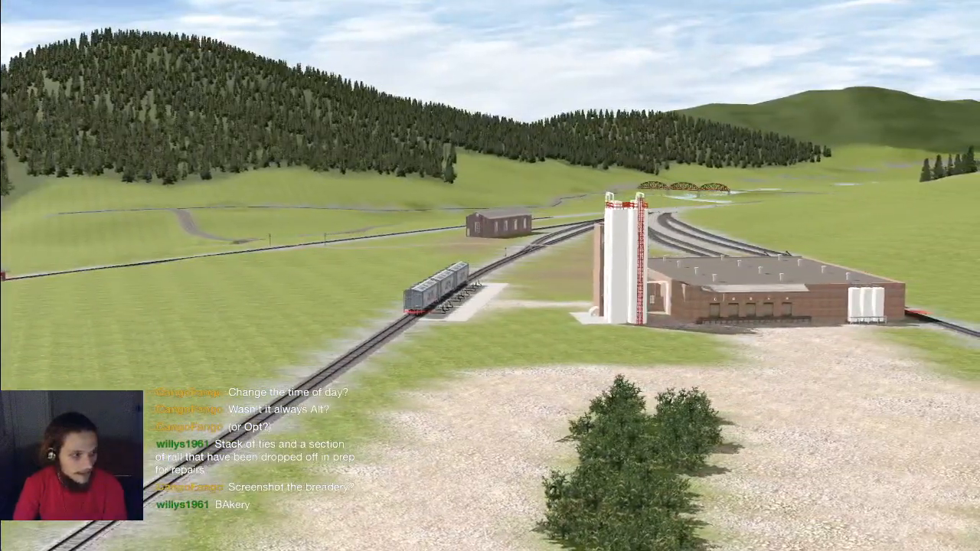
pyautogui.press('Up')
pyautogui.press('Right')
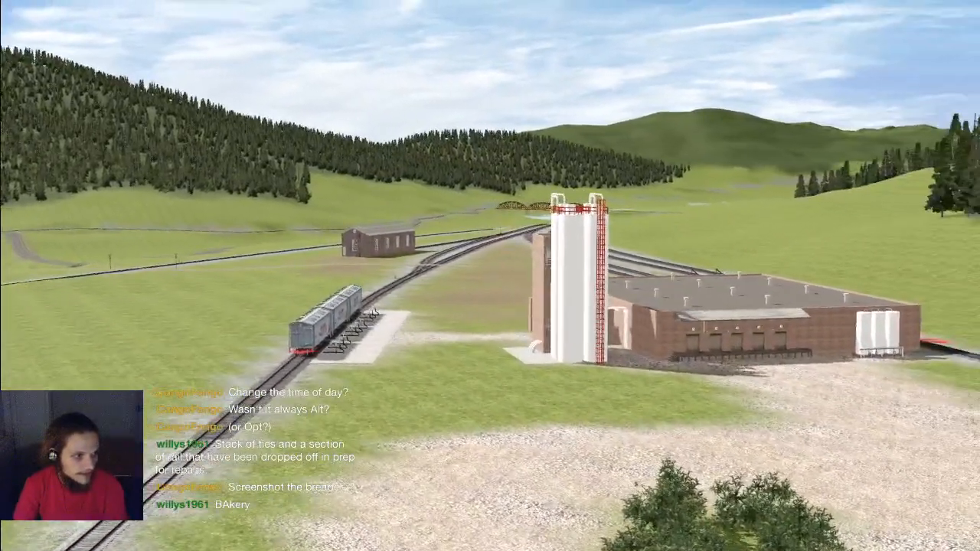
pyautogui.press('Up')
pyautogui.press('Left')
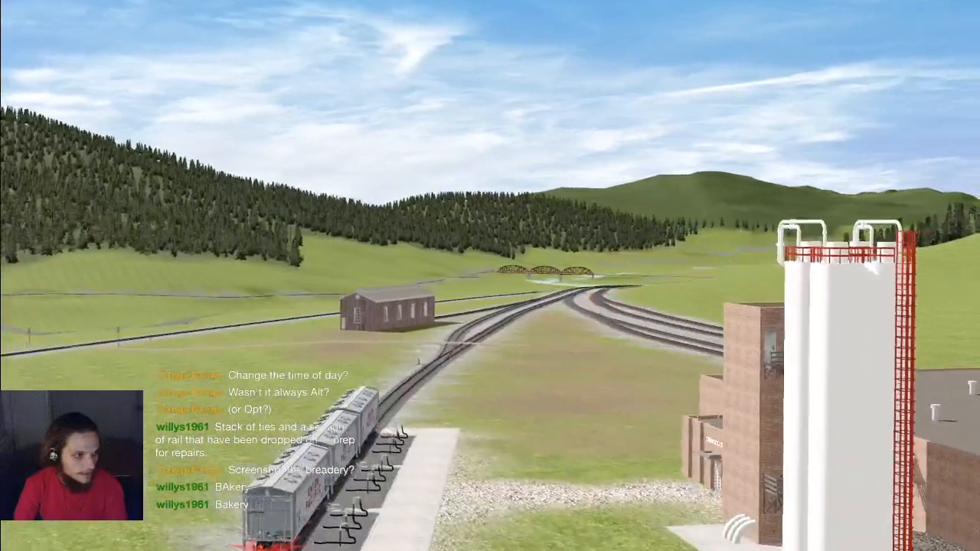
# Step: Frame the brick bakery, its white silos, the hopper cars and the tracks beyond in one elevated overview
pyautogui.press('Down')
pyautogui.press('Right')
pyautogui.press('Down')
pyautogui.press('Left')
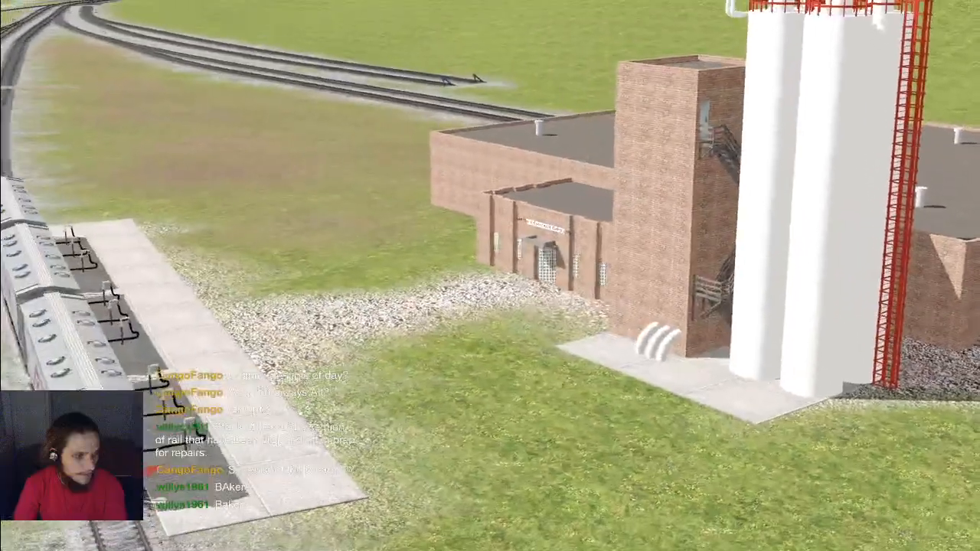
pyautogui.press('Up')
pyautogui.press('Right')
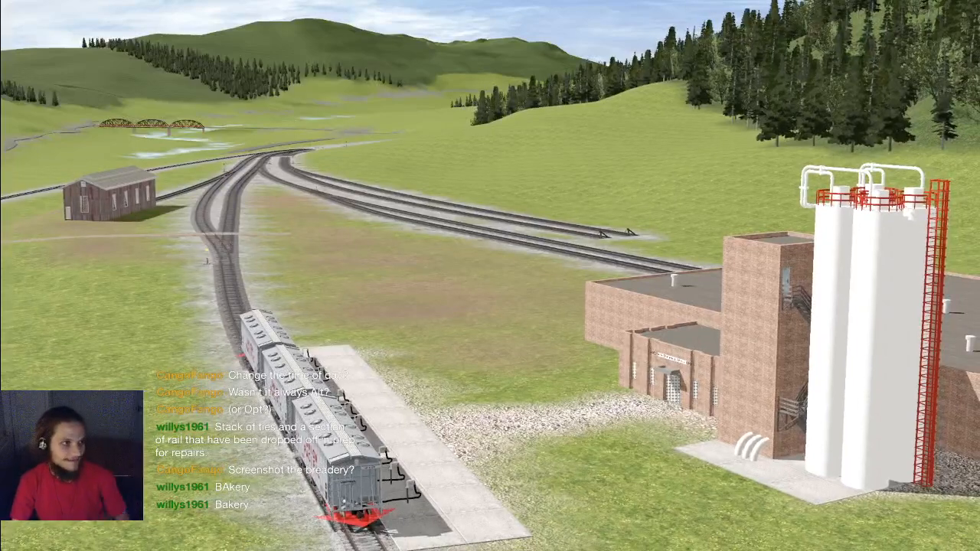
pyautogui.press('Right')
pyautogui.press('Up')
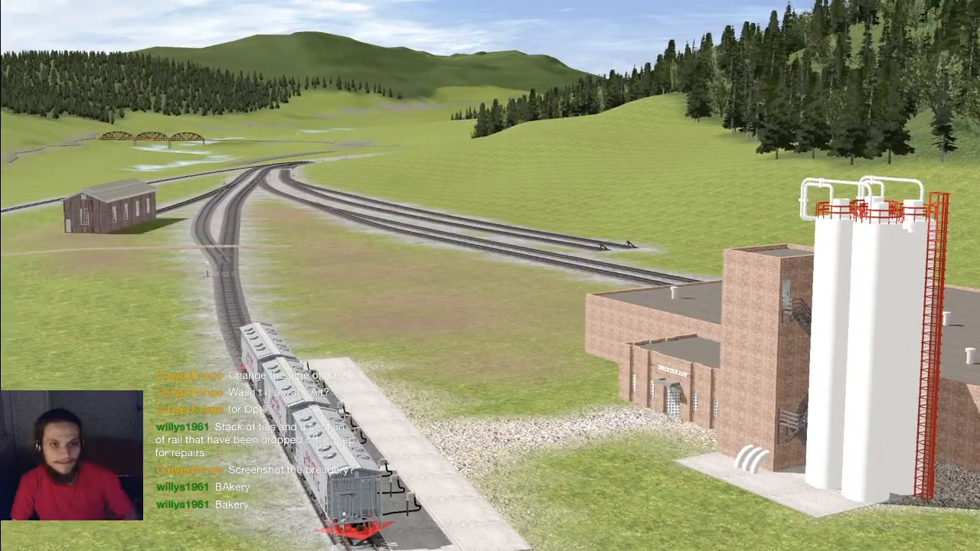
pyautogui.press('Right')
pyautogui.press('pagedown')
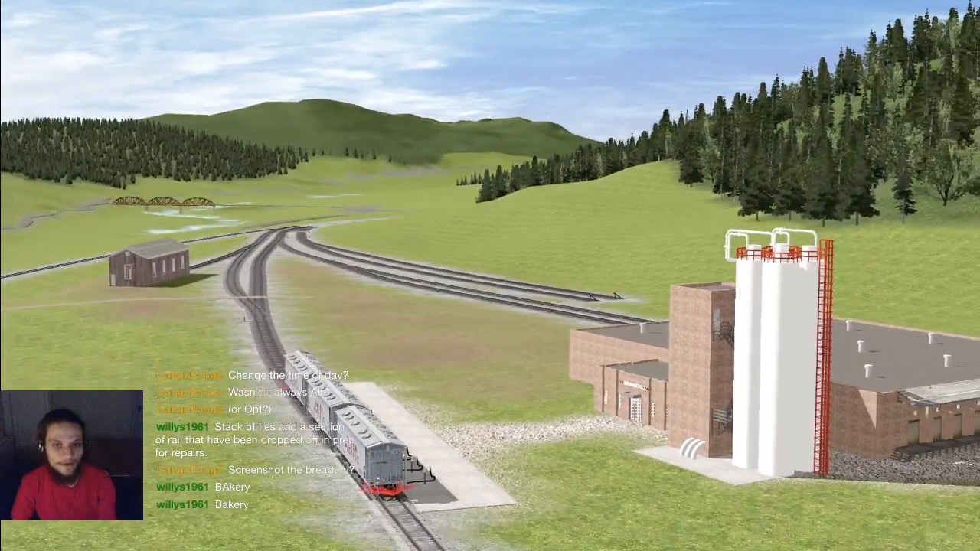
pyautogui.press('Up')
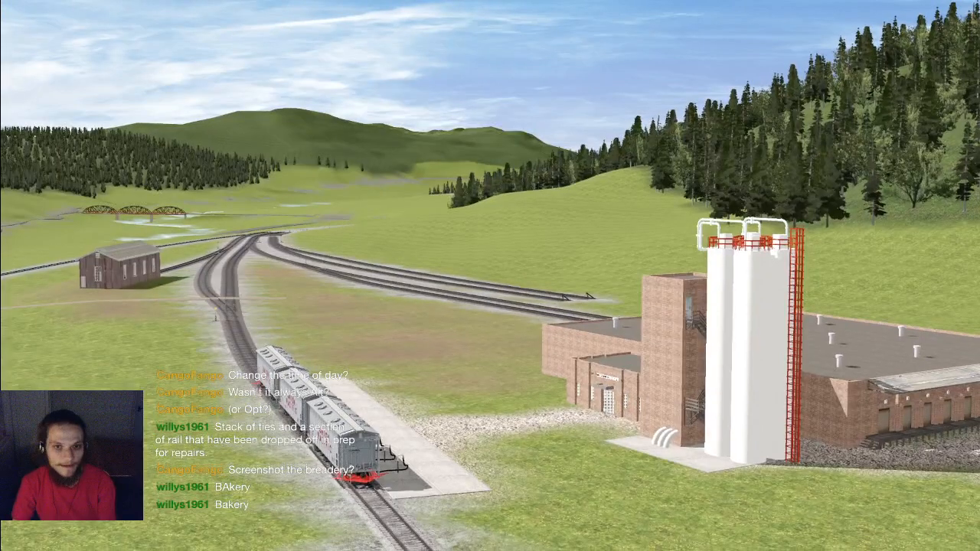
pyautogui.press('Right')
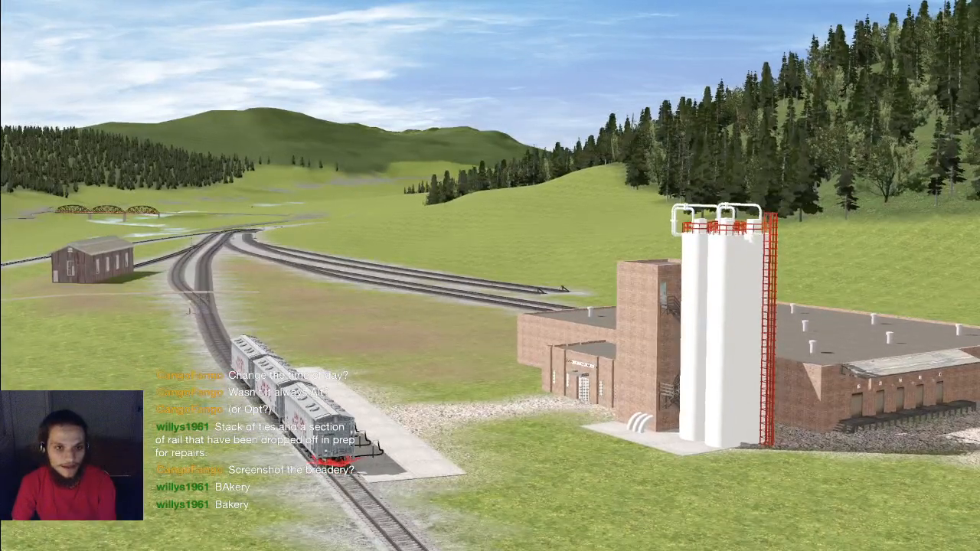
pyautogui.press('Up')
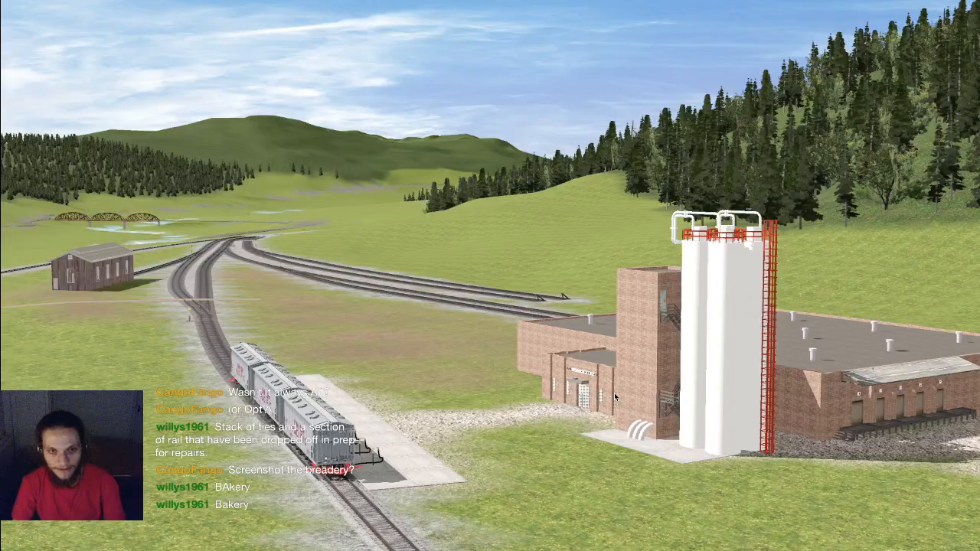
# Step: Capture a close-up screenshot of the unloading pipes and hoses beside the Union Pacific hopper cars, viewing the concrete pad from ground level
pyautogui.moveTo(614, 393); pyautogui.dragTo(406, 364, button='right')
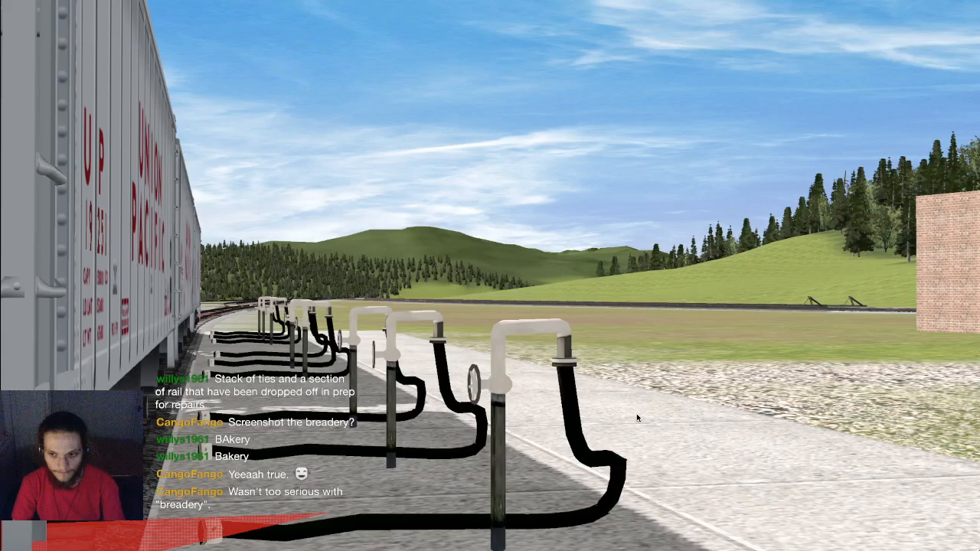
pyautogui.press('pagedown')
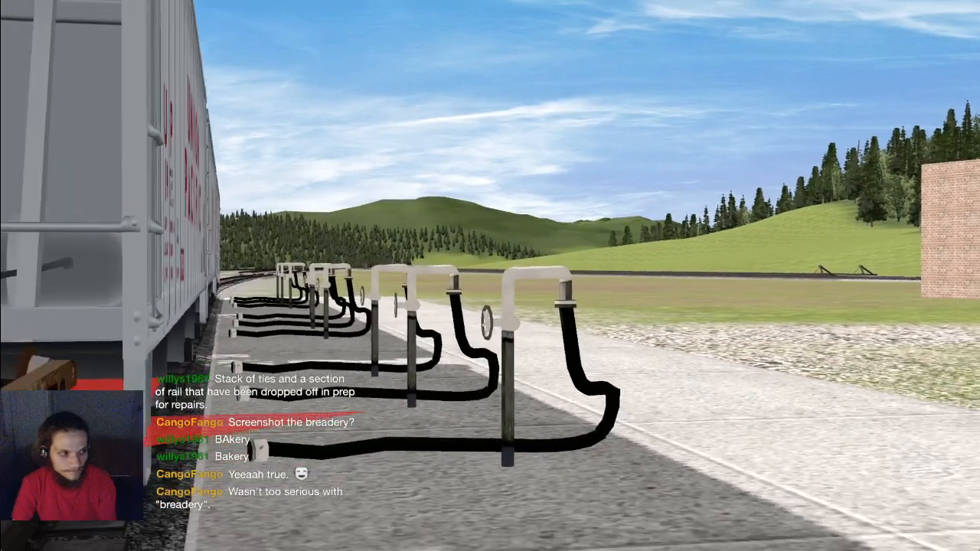
pyautogui.press('pageup')
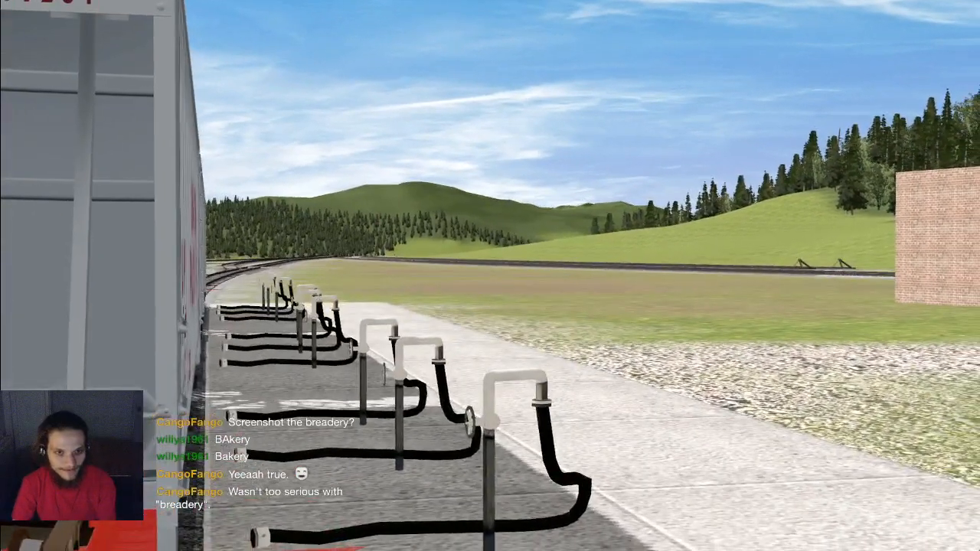
pyautogui.moveTo(636, 400); pyautogui.dragTo(636, 408, button='right')
pyautogui.press('Print')
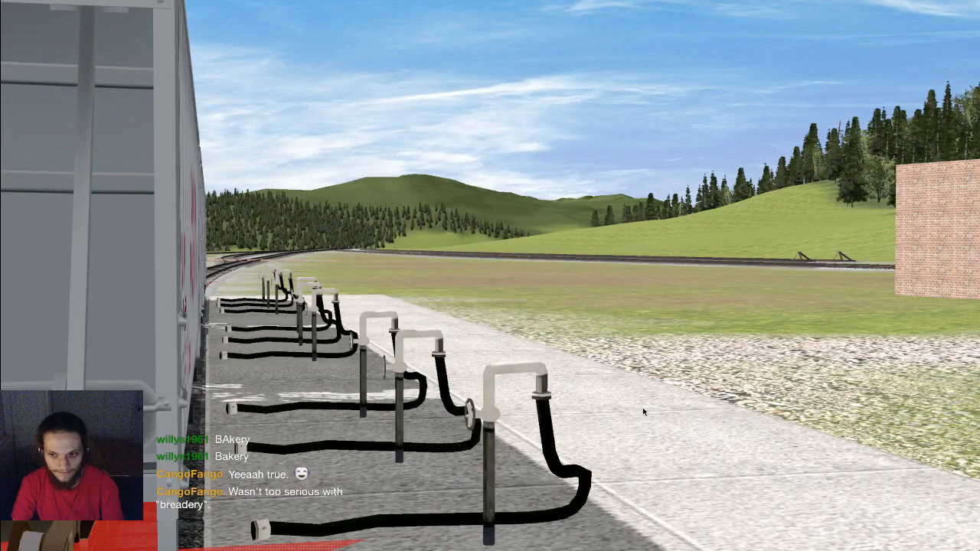
pyautogui.moveTo(636, 395); pyautogui.dragTo(315, 391, button='right')
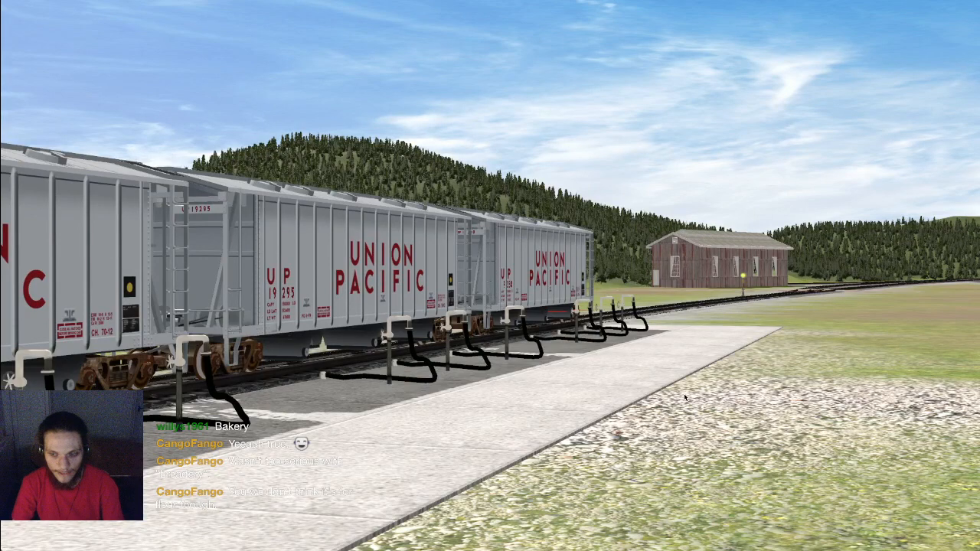
pyautogui.scroll(-5, 609, 372)
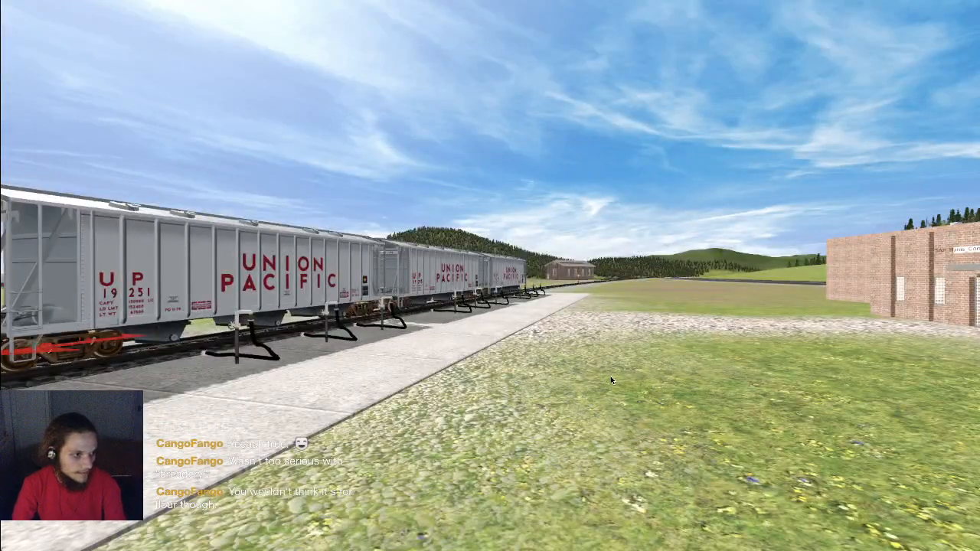
# Step: Show the object tools again and sample the st_rmm_elka47_1998_22m tree from the forested hillside above the line
pyautogui.press('m')
pyautogui.moveTo(590, 367); pyautogui.dragTo(649, 206, button='right')
pyautogui.press('Down')
pyautogui.press('Left')
pyautogui.press('Left')
pyautogui.rightClick(557, 196)
pyautogui.press('Right')
pyautogui.press('F3')
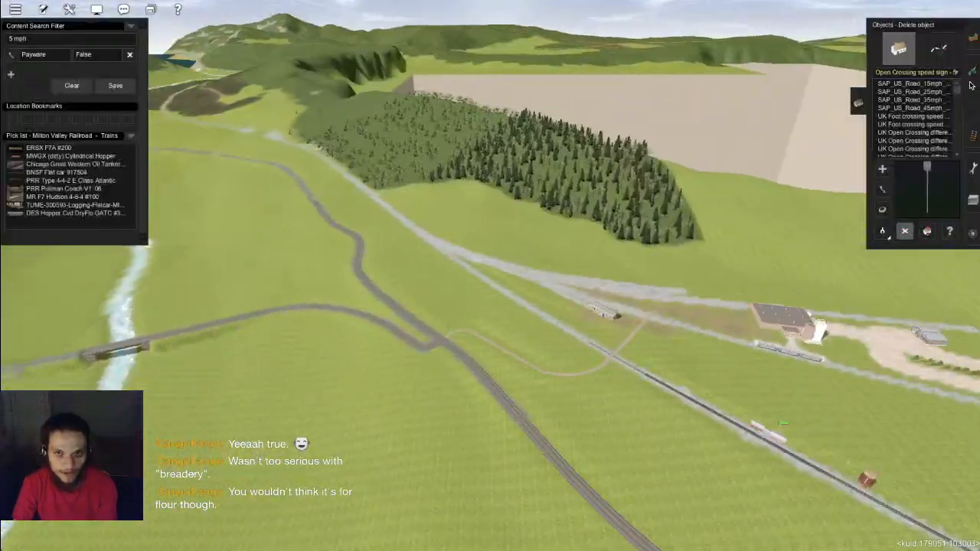
pyautogui.click(881, 230)
pyautogui.rightClick(582, 205)
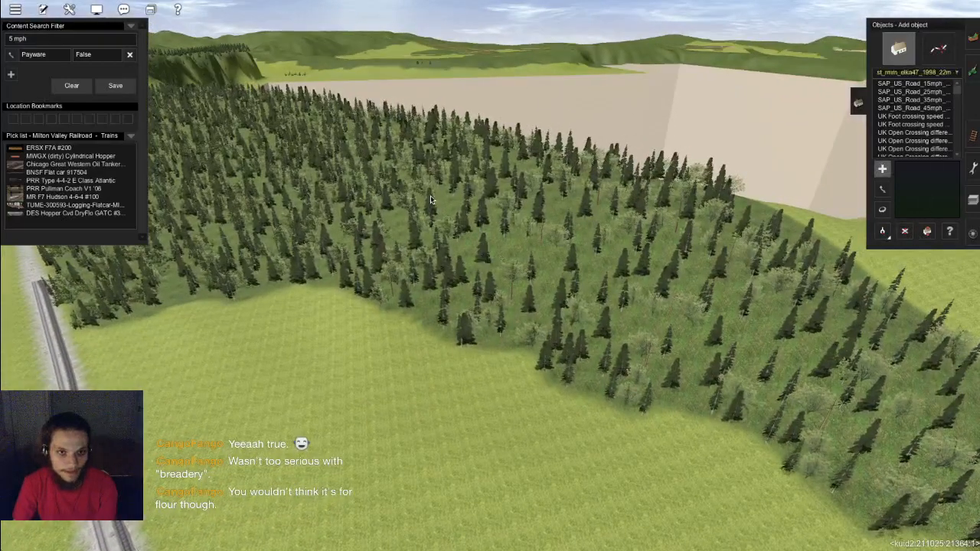
pyautogui.rightClick(432, 201)
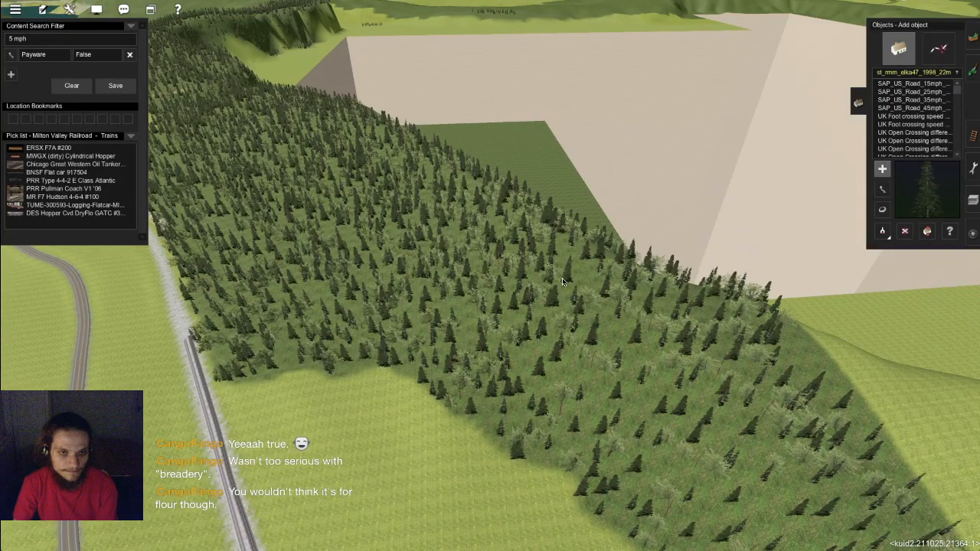
pyautogui.click(973, 199)
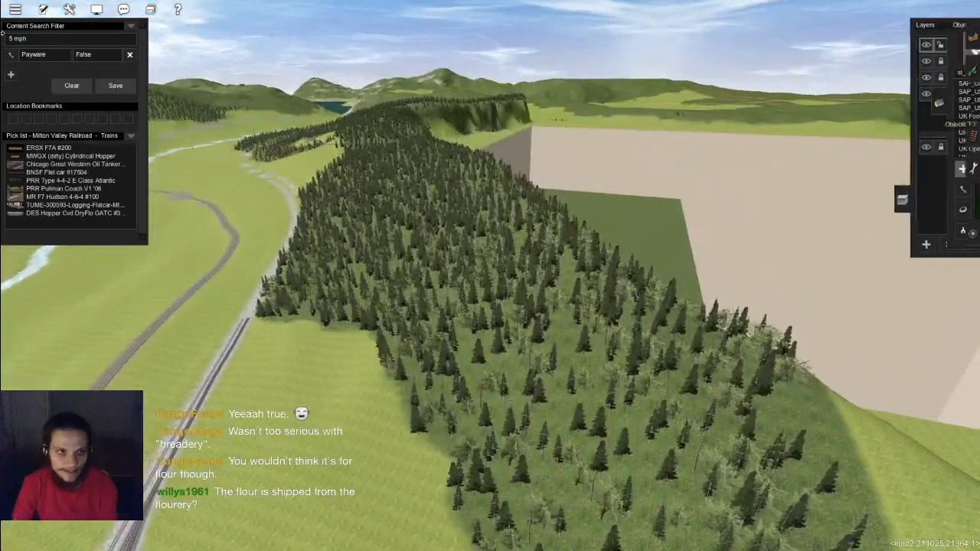
# Step: Jump to the rocky ledge line and sample the Rail-Stack scenery object lying beside the track as the object to place
pyautogui.press('m')
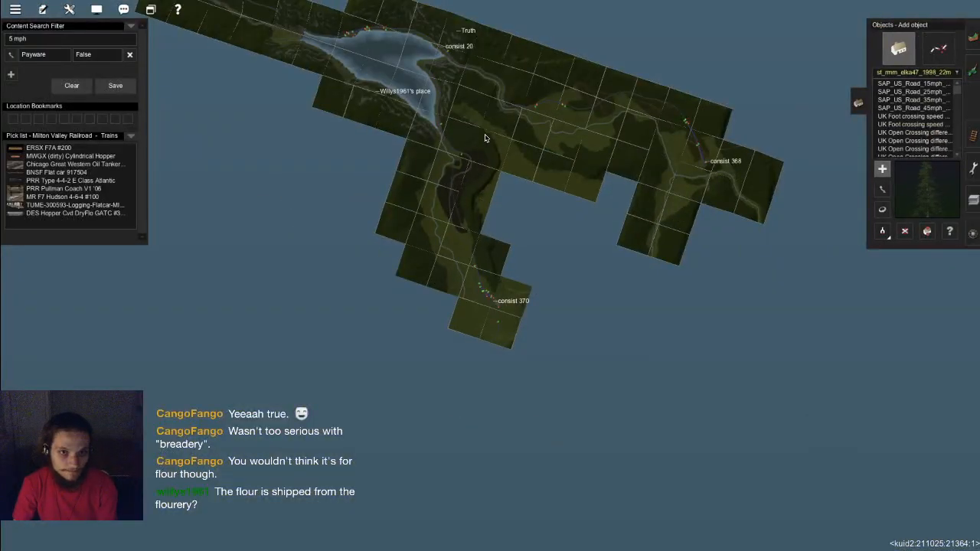
pyautogui.click(507, 107)
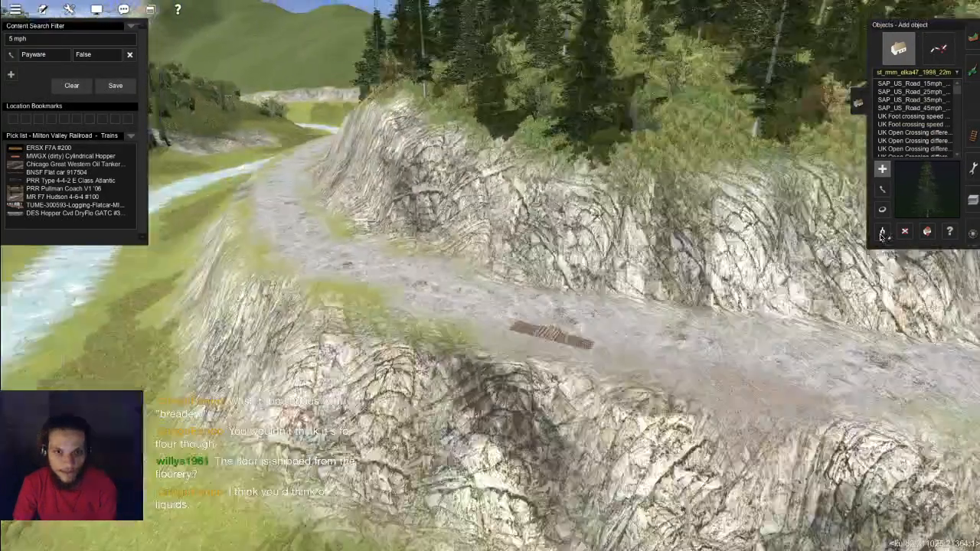
pyautogui.click(882, 232)
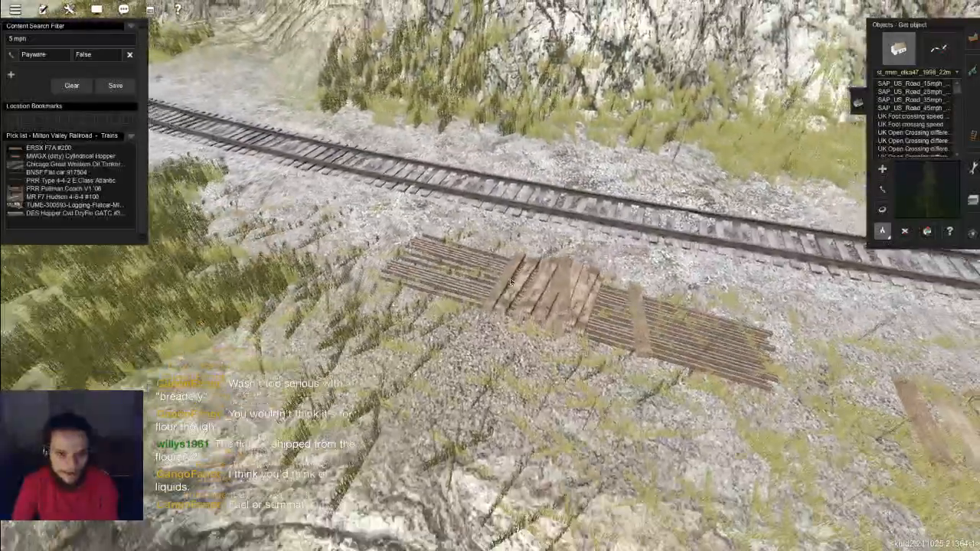
pyautogui.click(522, 278)
# Step: Place the rail stack beside the turnout near the 5 mph sign at the lake outlet and rotate it parallel to the track
pyautogui.press('m')
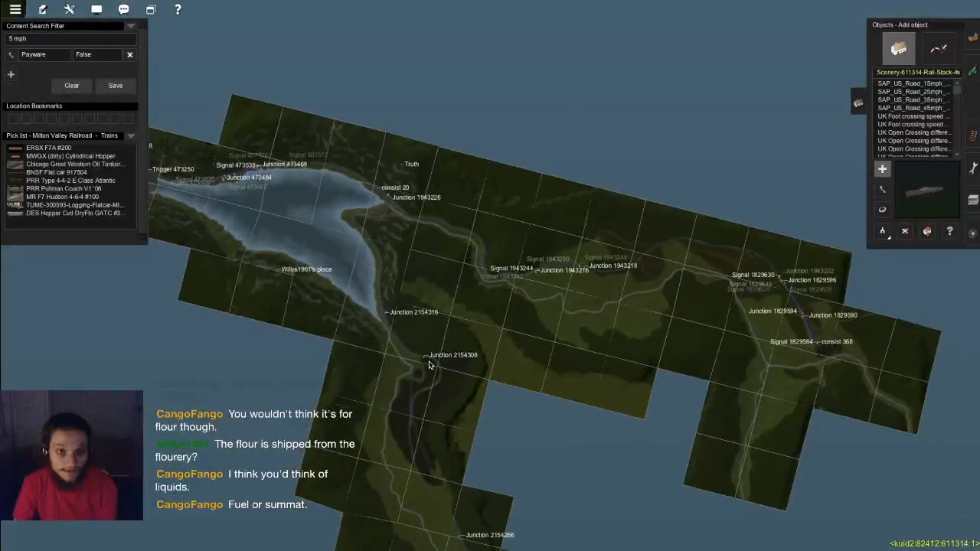
pyautogui.click(429, 365)
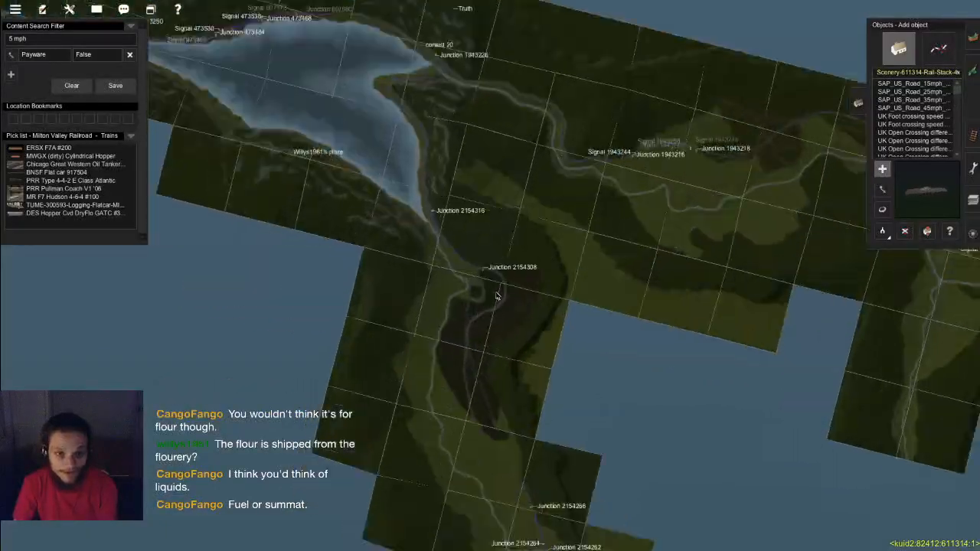
pyautogui.scroll(-10, 617, 303)
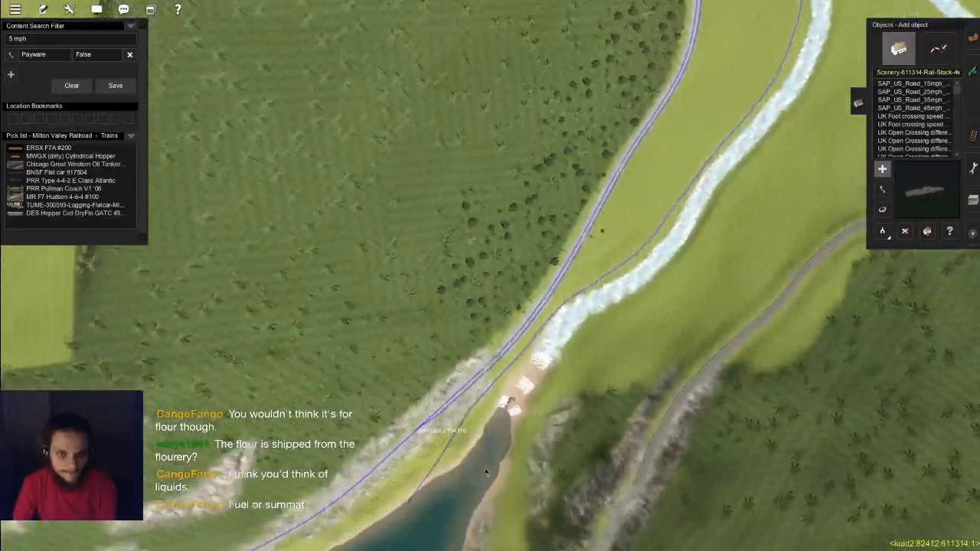
pyautogui.click(486, 472)
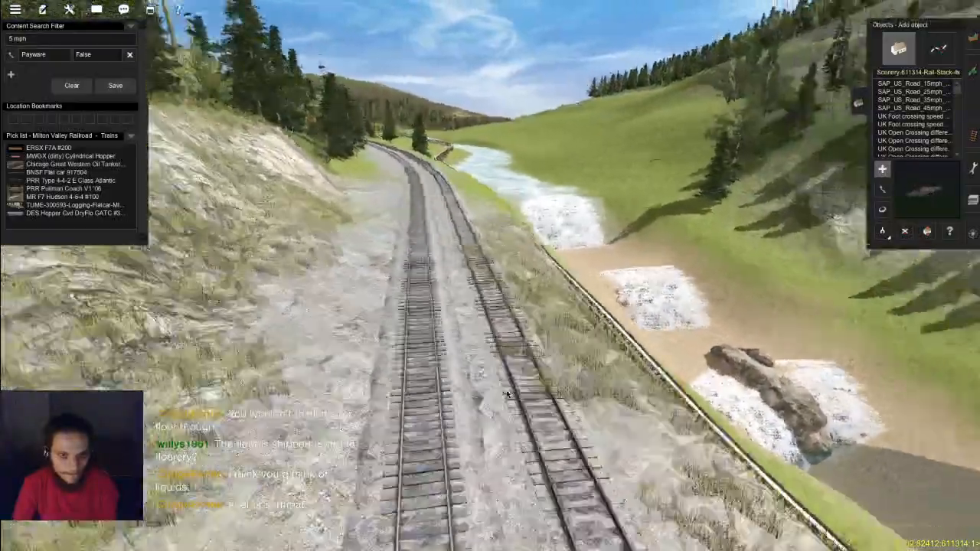
pyautogui.rightClick(507, 394)
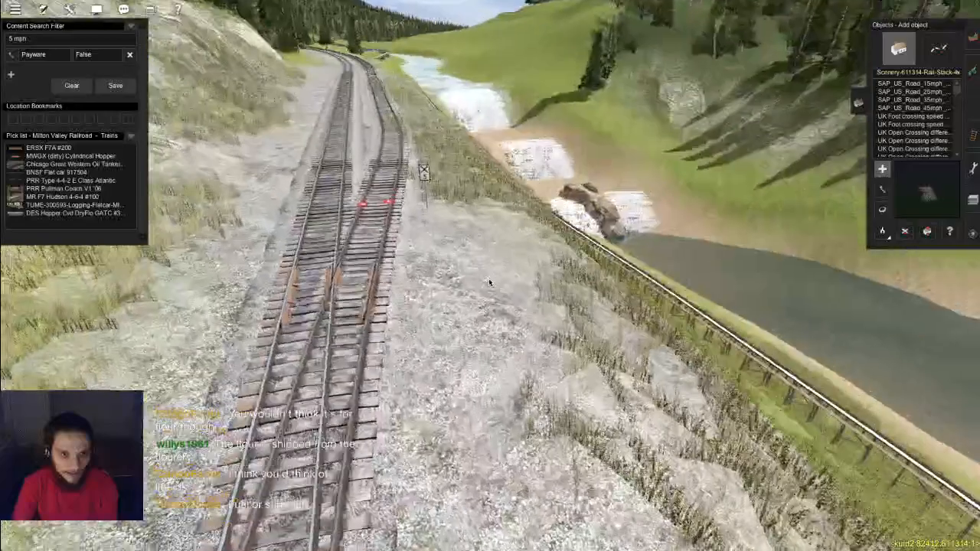
pyautogui.click(487, 280)
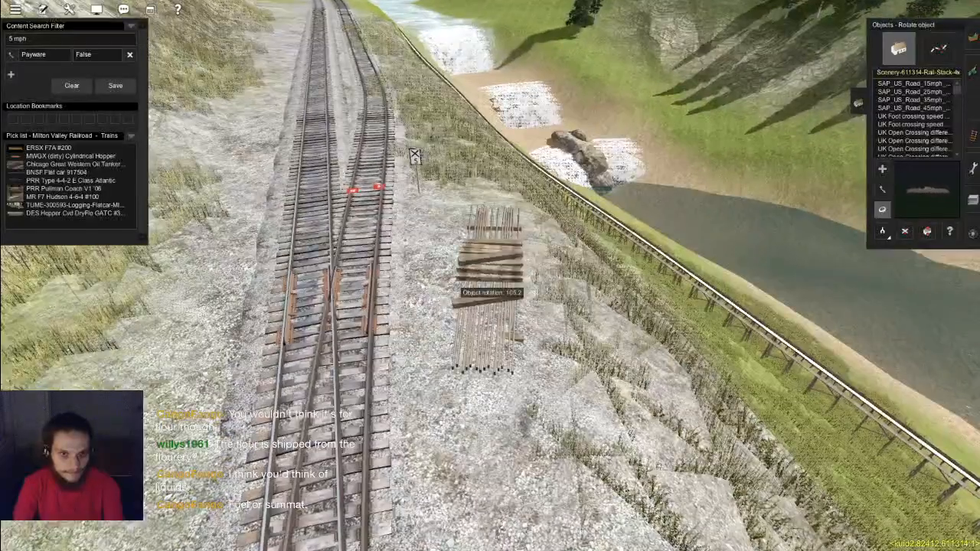
pyautogui.moveTo(455, 269); pyautogui.dragTo(976, 210, button='right')
# Step: Fine-tune the rail stack's position next to the turnout and adjust its height to sit on the ballast
pyautogui.moveTo(490, 275); pyautogui.dragTo(965, 282, button='right')
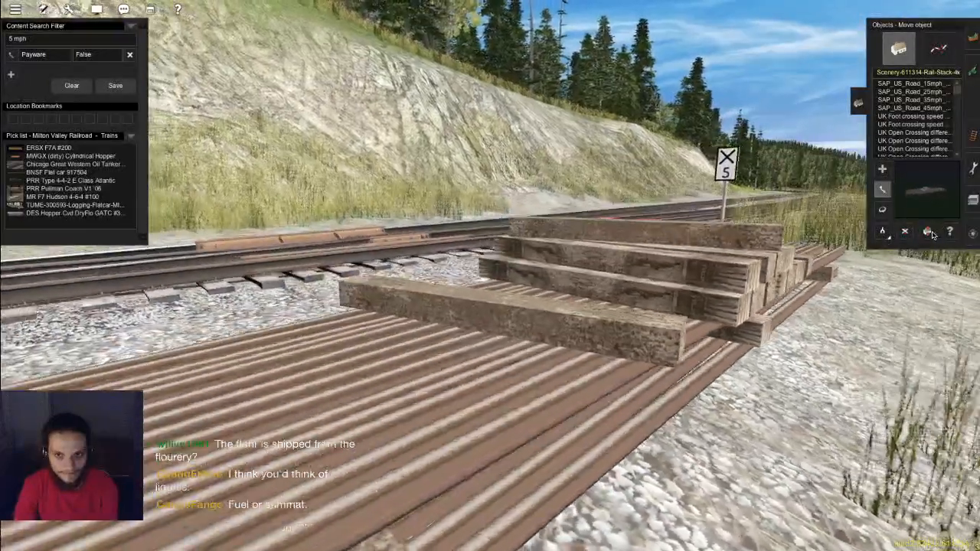
pyautogui.click(927, 230)
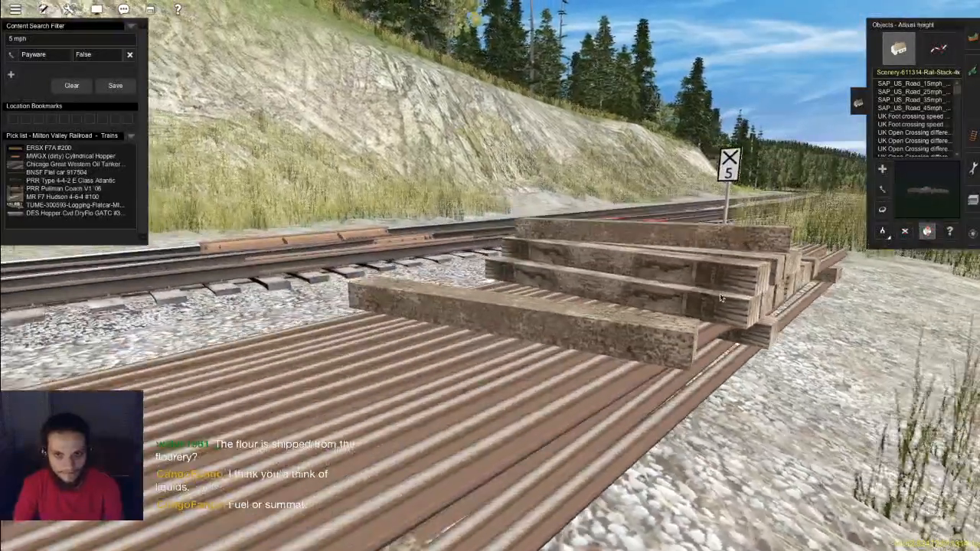
pyautogui.moveTo(528, 469); pyautogui.dragTo(628, 315, button='right')
pyautogui.moveTo(628, 314); pyautogui.dragTo(627, 320)
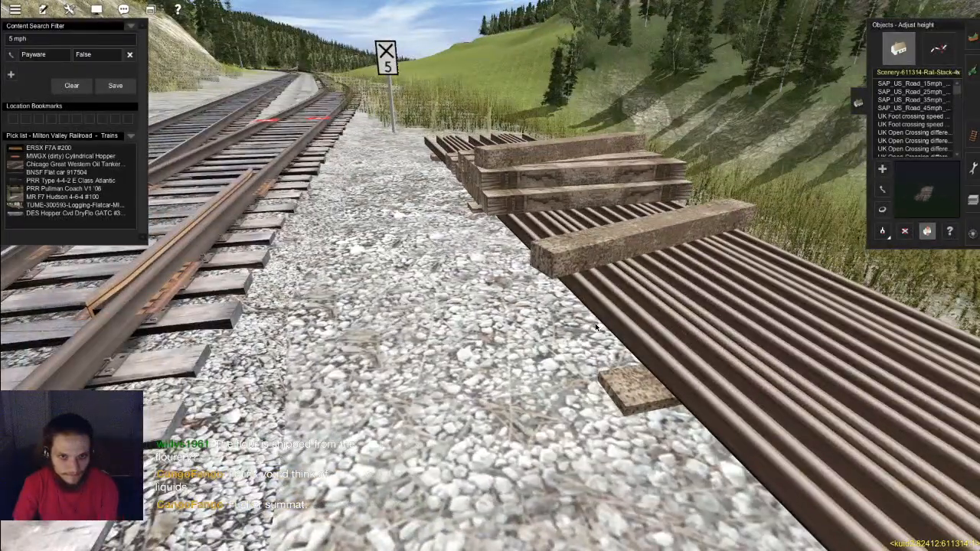
# Step: Save the route with the newly placed rail stack
pyautogui.press('4')
pyautogui.moveTo(595, 327); pyautogui.dragTo(558, 253, button='right')
pyautogui.hotkey('ctrl', 's')
pyautogui.press('Return')
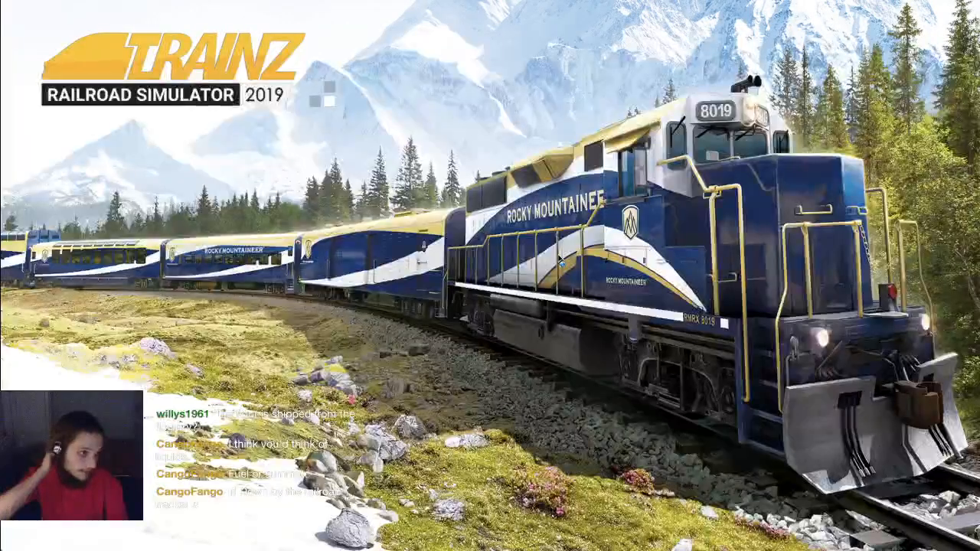